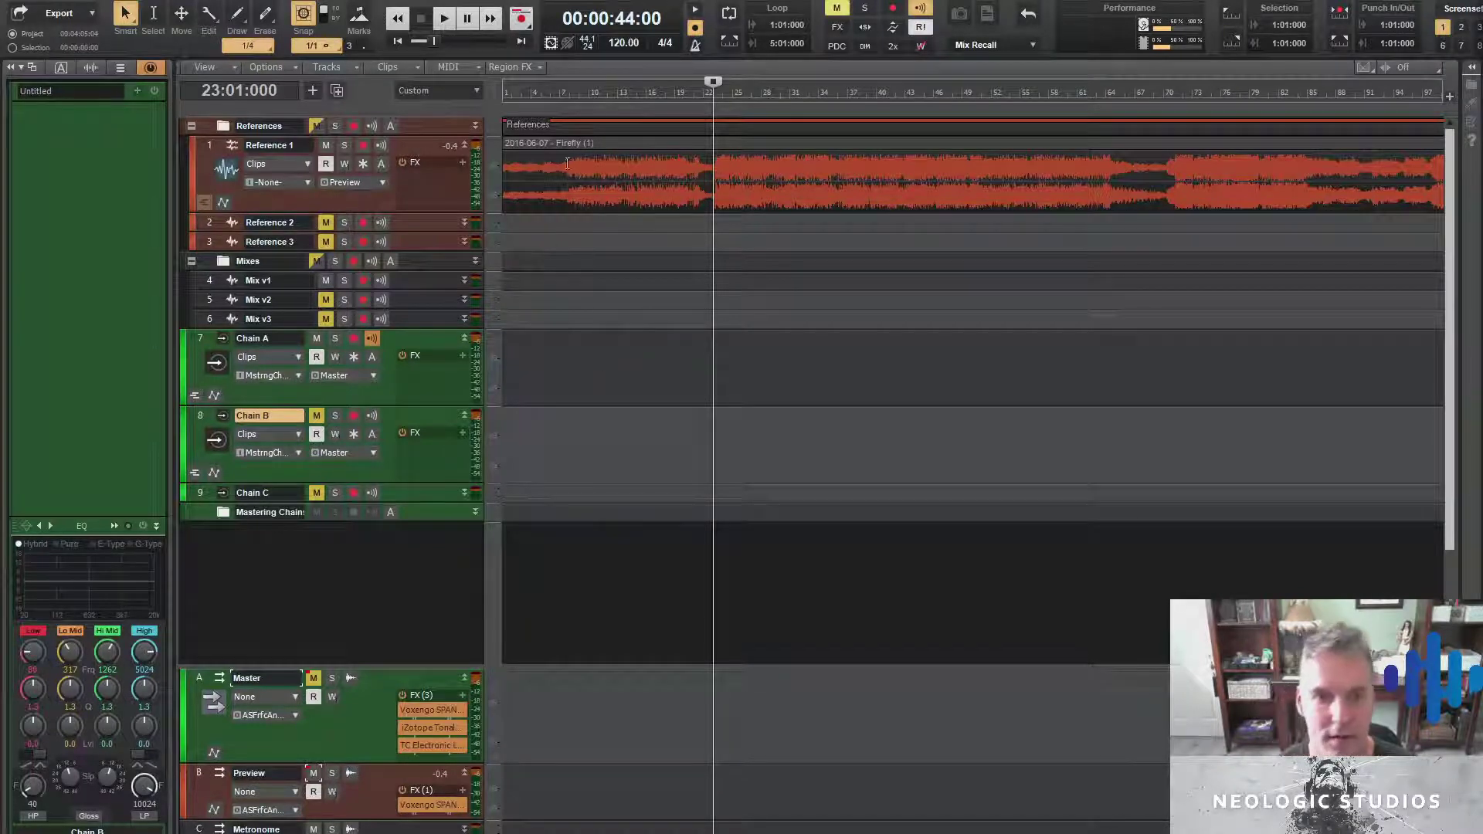
Return the playhead to the project start and select the Firefly clip on the Reference 1 track
{"action": "left_click", "coordinate": [397, 41]}
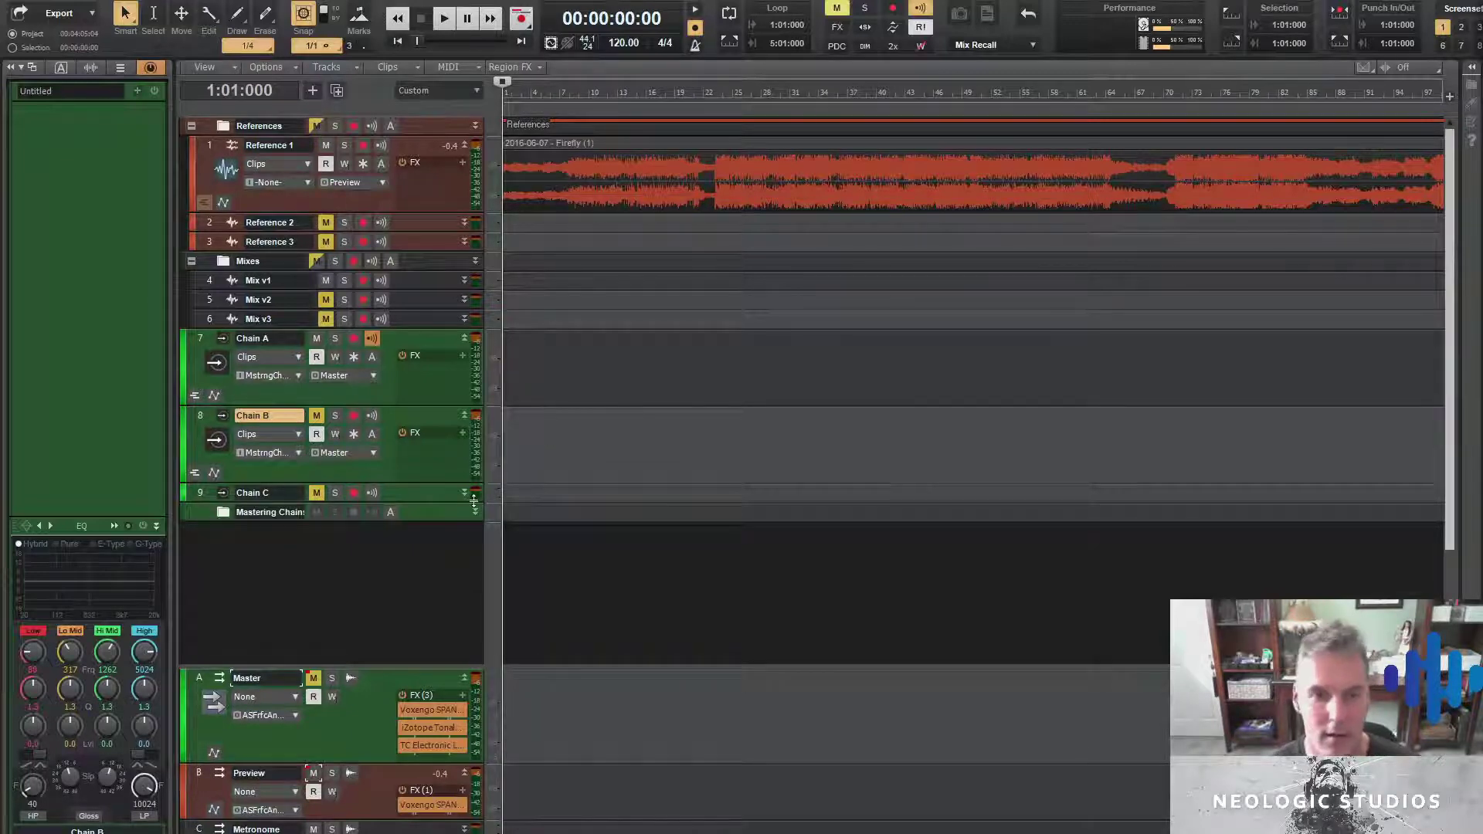
{"action": "left_click", "coordinate": [627, 150]}
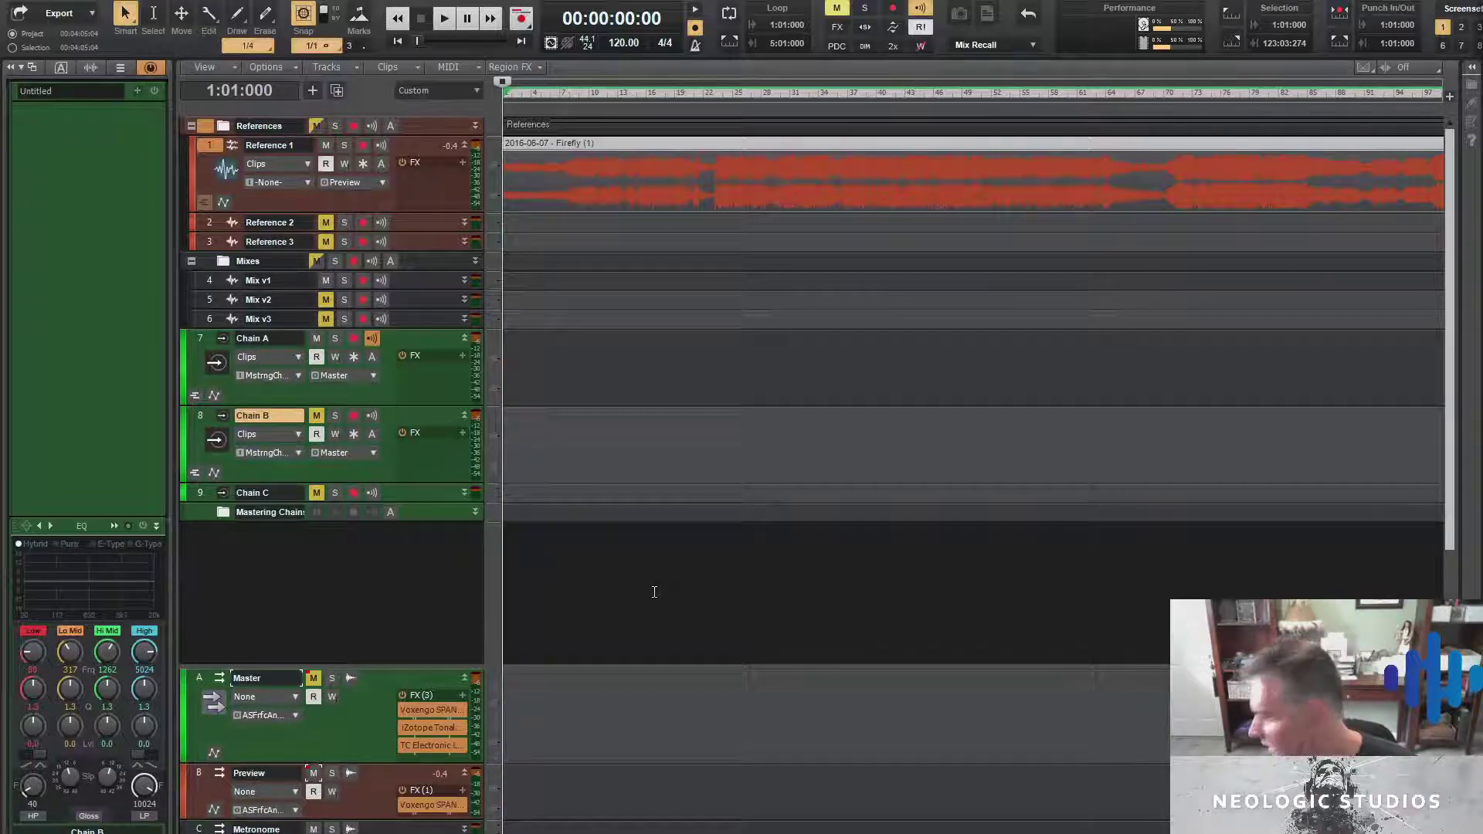
Switch to the browser and download the Madeon - No Fear No More WAV from the Google Drive link in the chat
{"action": "key", "text": "alt+Tab"}
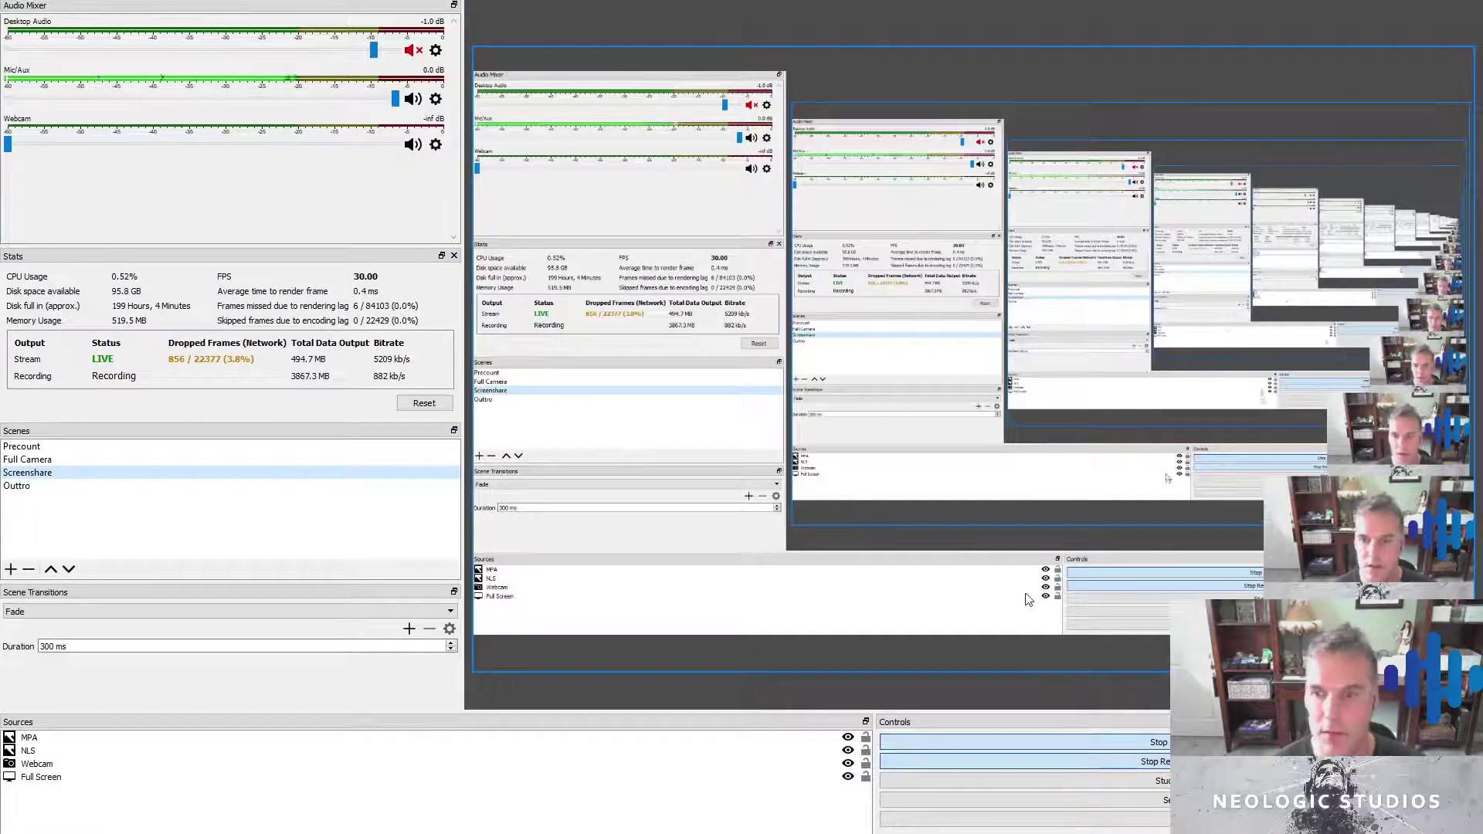
{"action": "key", "text": "alt+Tab"}
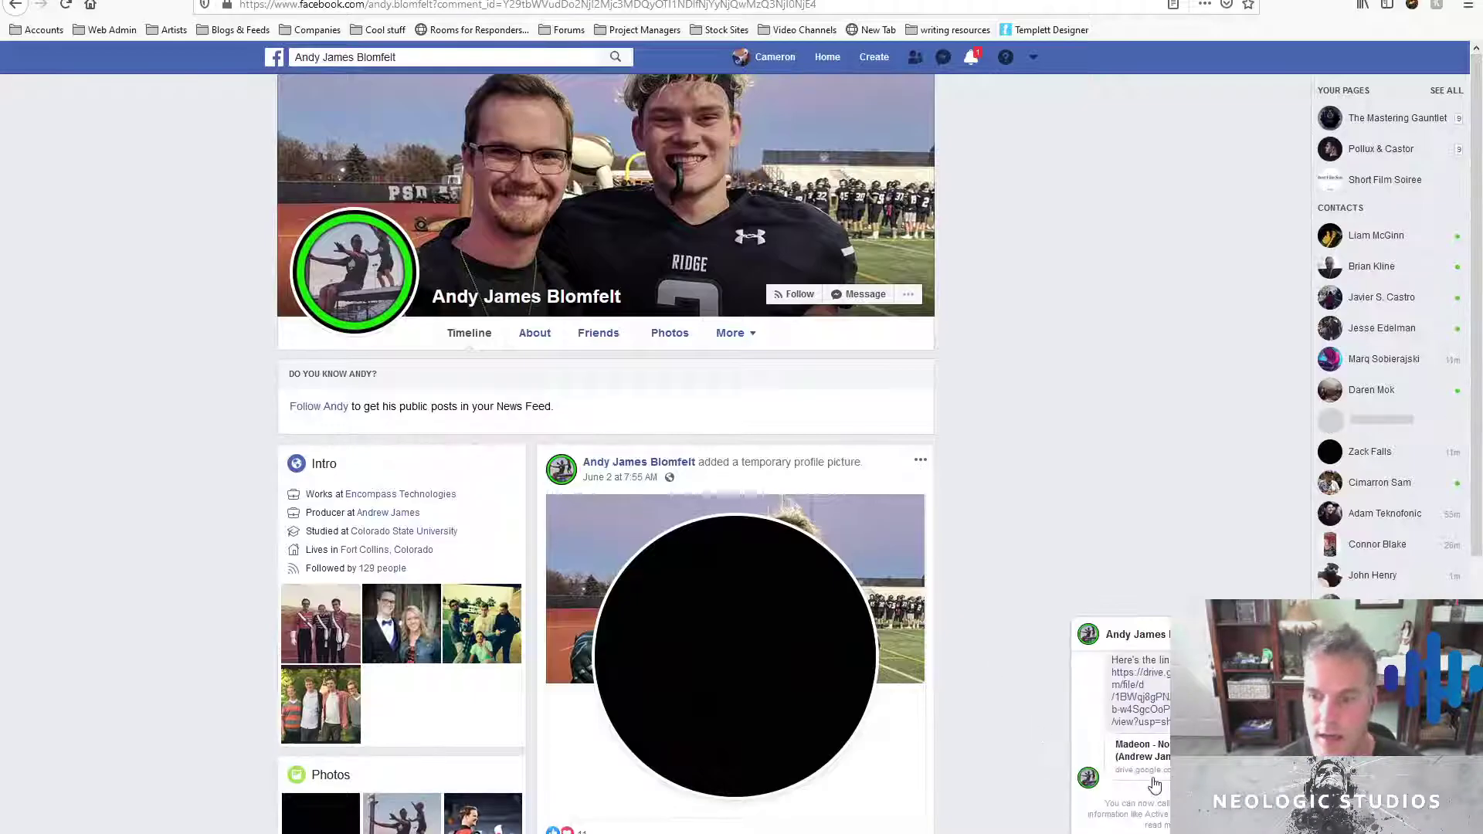
{"action": "scroll", "coordinate": [1159, 720], "scroll_direction": "down", "scroll_amount": 5}
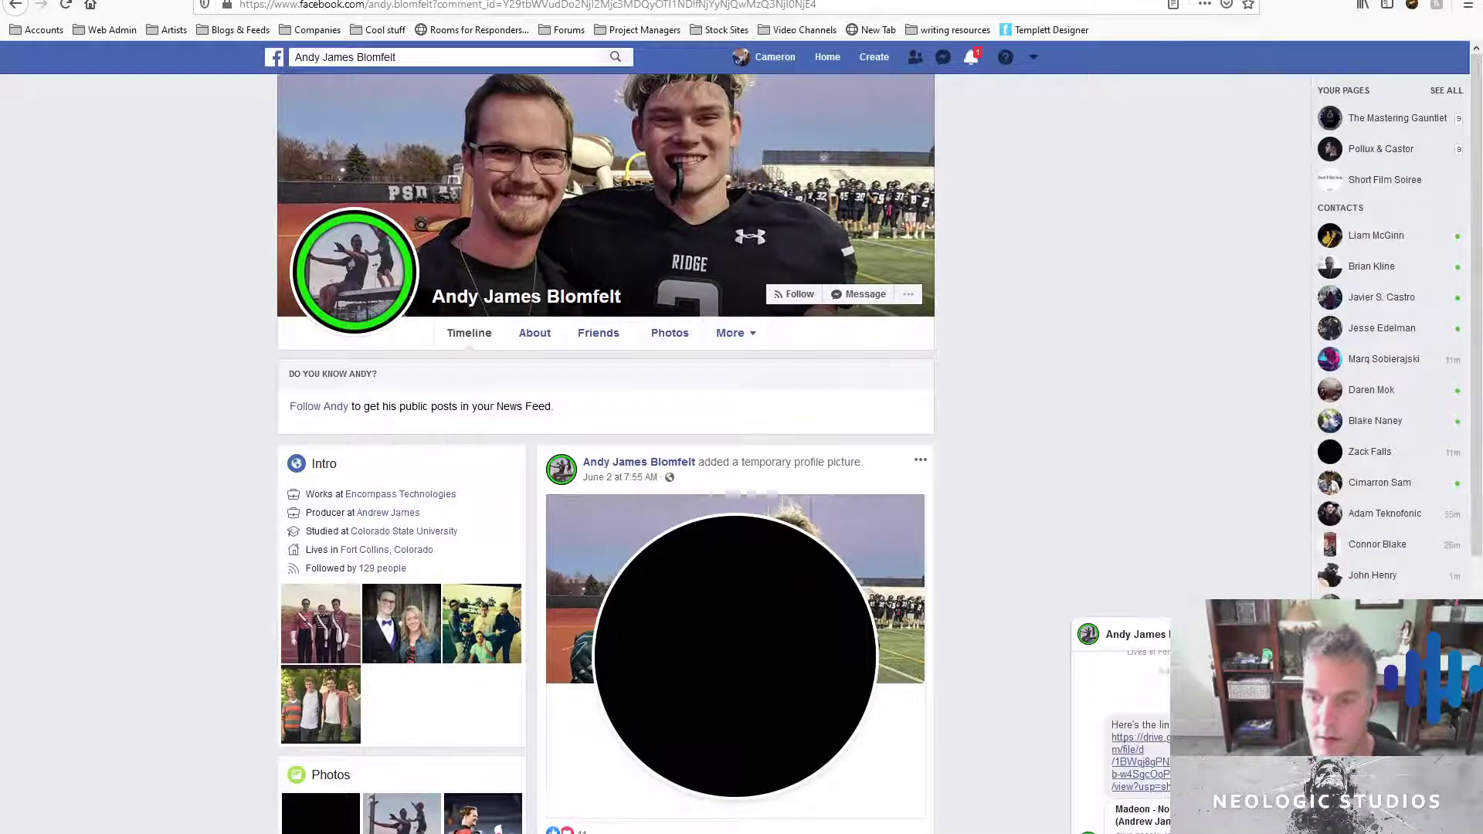
{"action": "left_click", "coordinate": [1146, 780]}
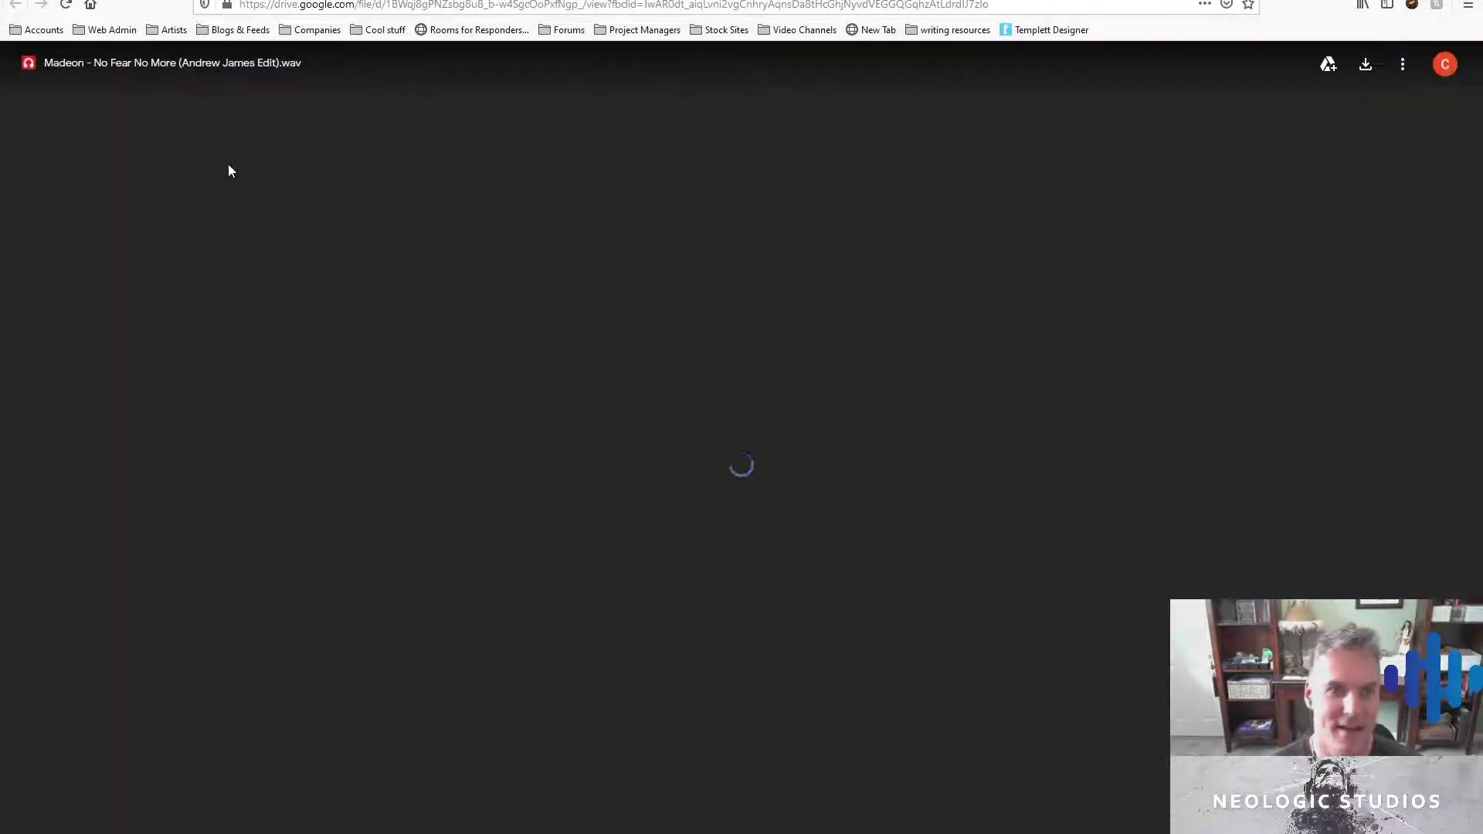
{"action": "left_click", "coordinate": [1364, 66]}
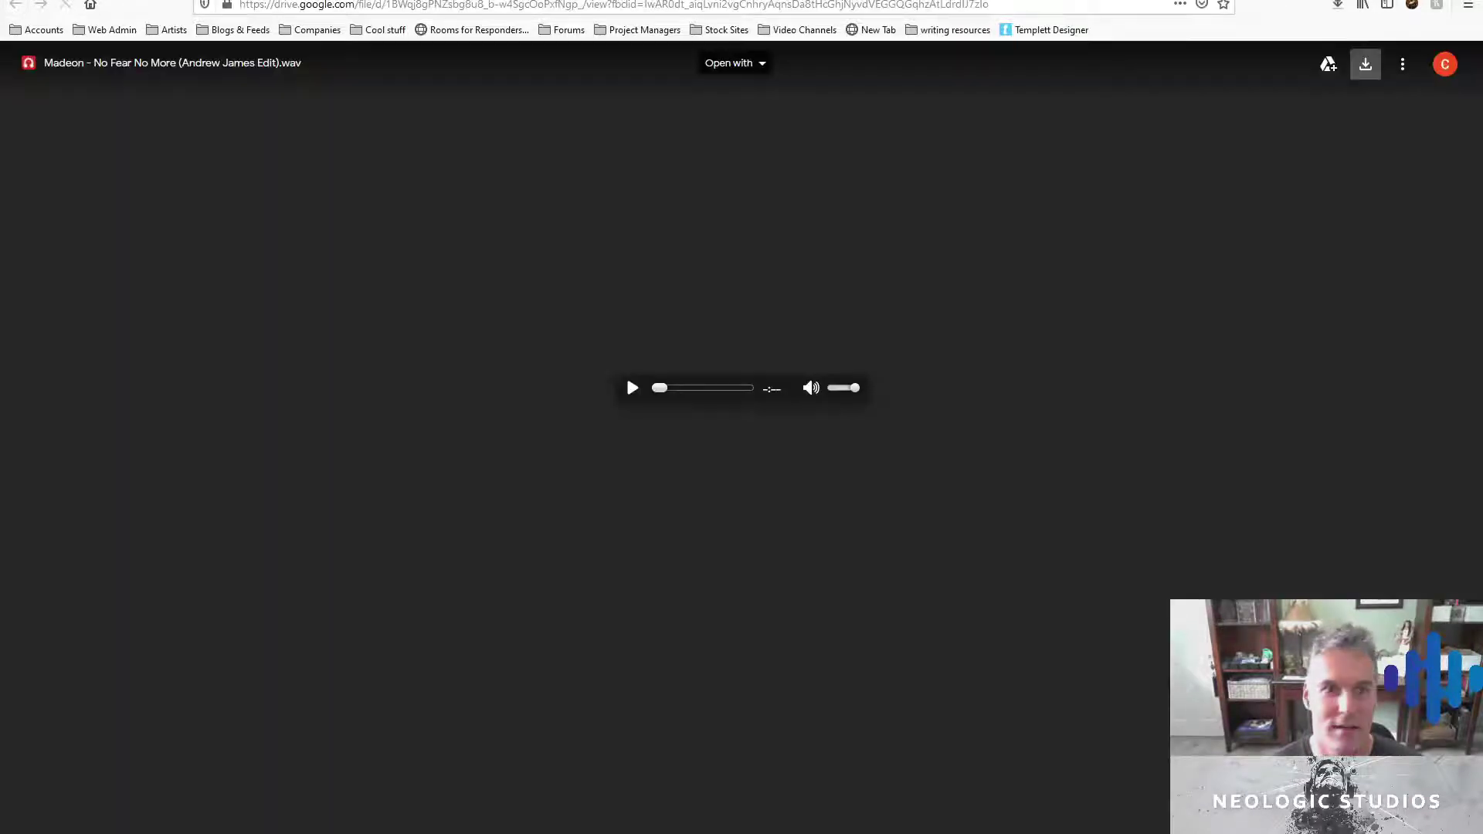
{"action": "left_click", "coordinate": [1337, 4]}
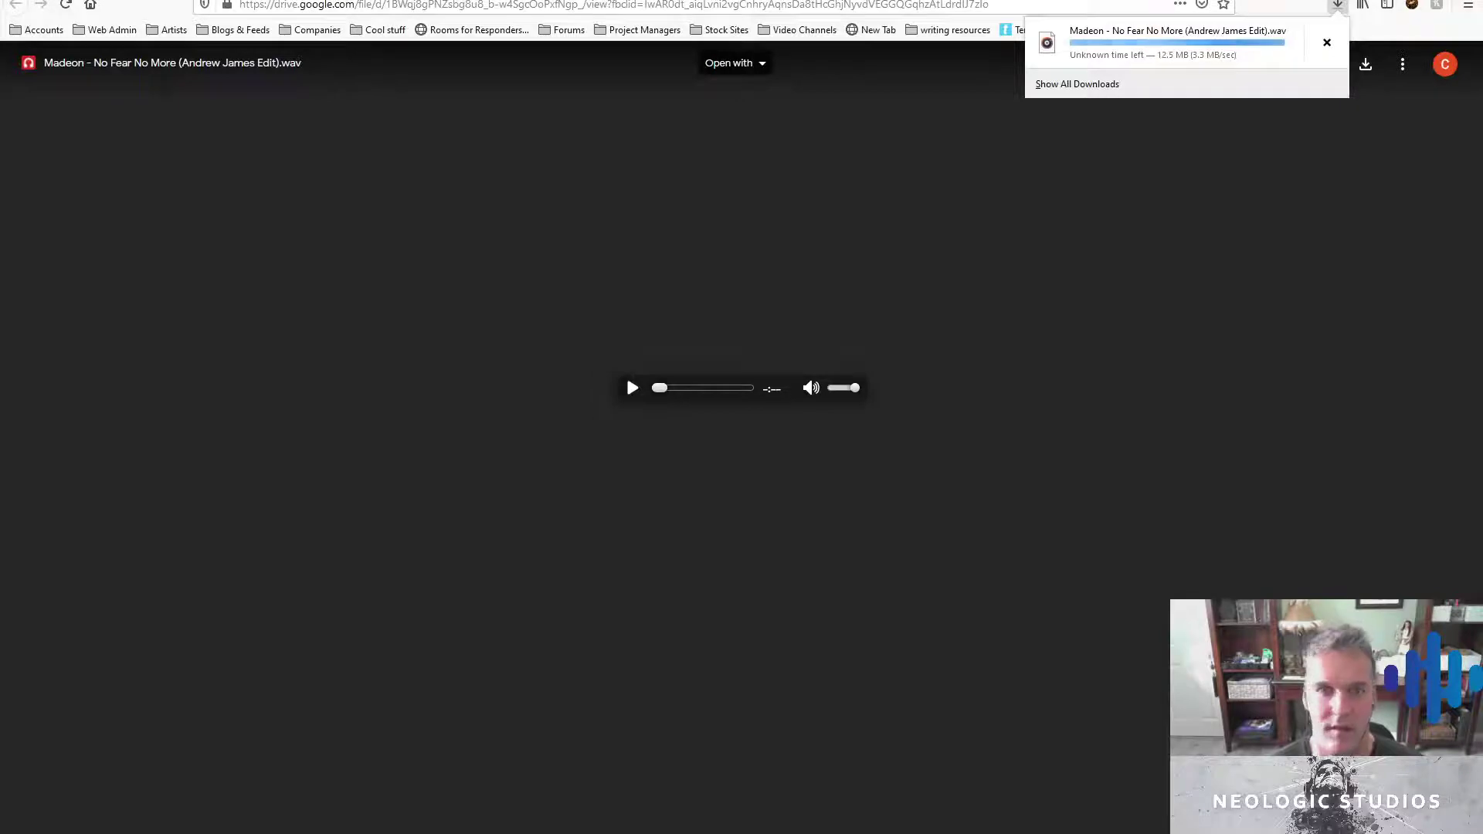
{"action": "key", "text": "ctrl+w"}
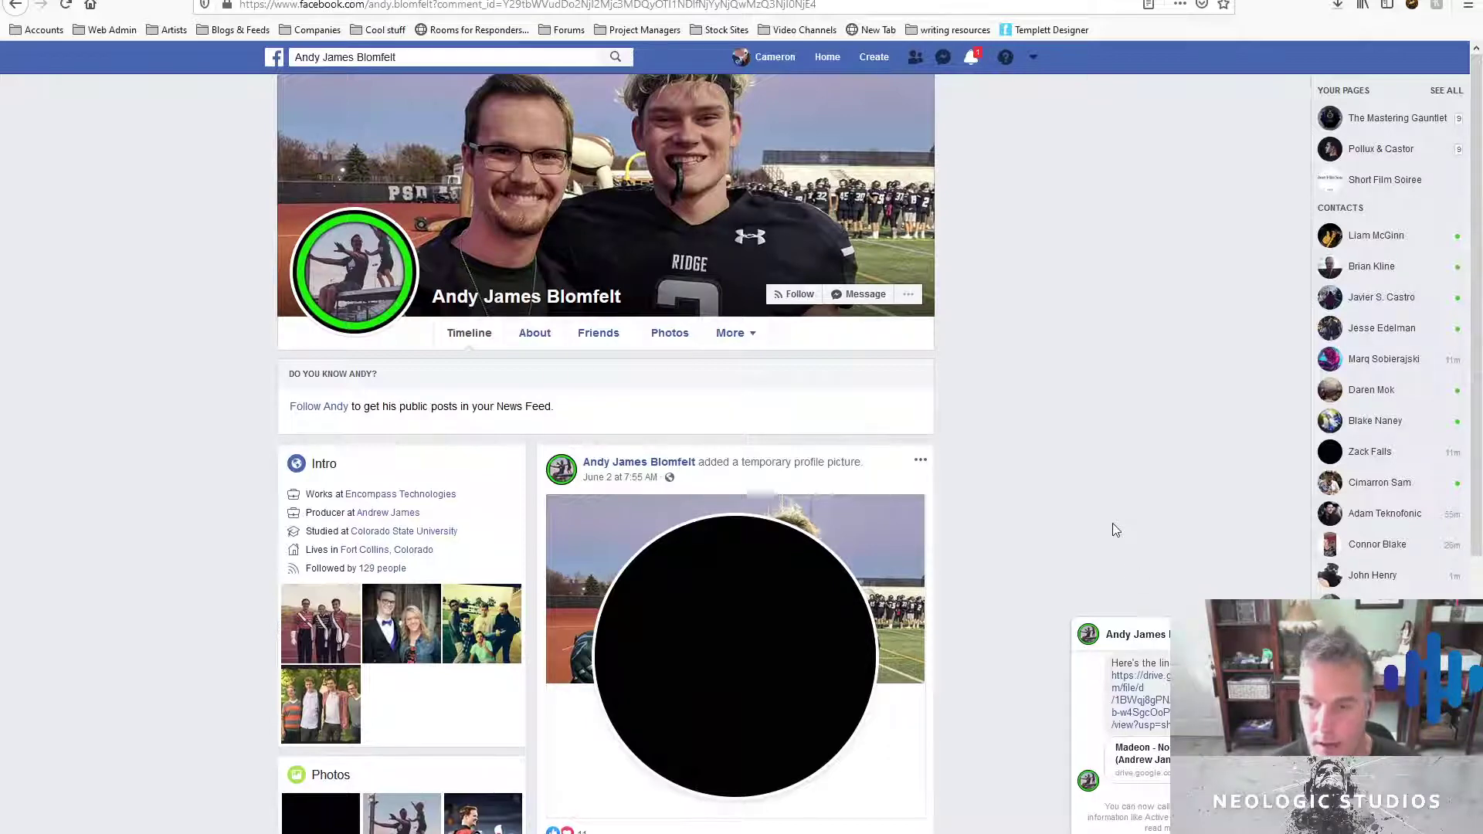
Check the new Facebook notification in the browser, and select the Chain A track back in Cakewalk
{"action": "left_click_drag", "start_coordinate": [1236, 1], "coordinate": [1052, 0]}
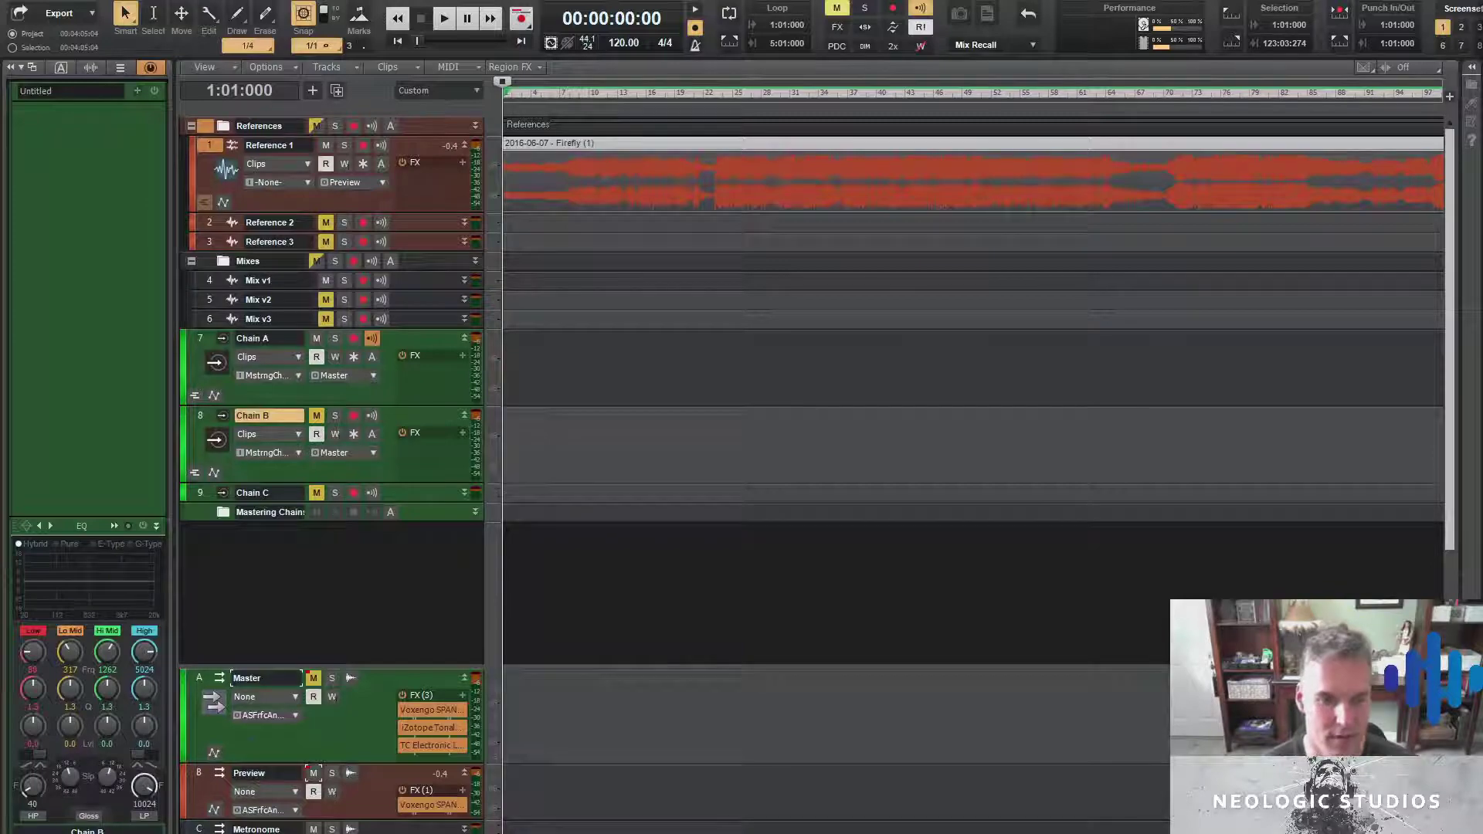
{"action": "mouse_move", "coordinate": [169, 833]}
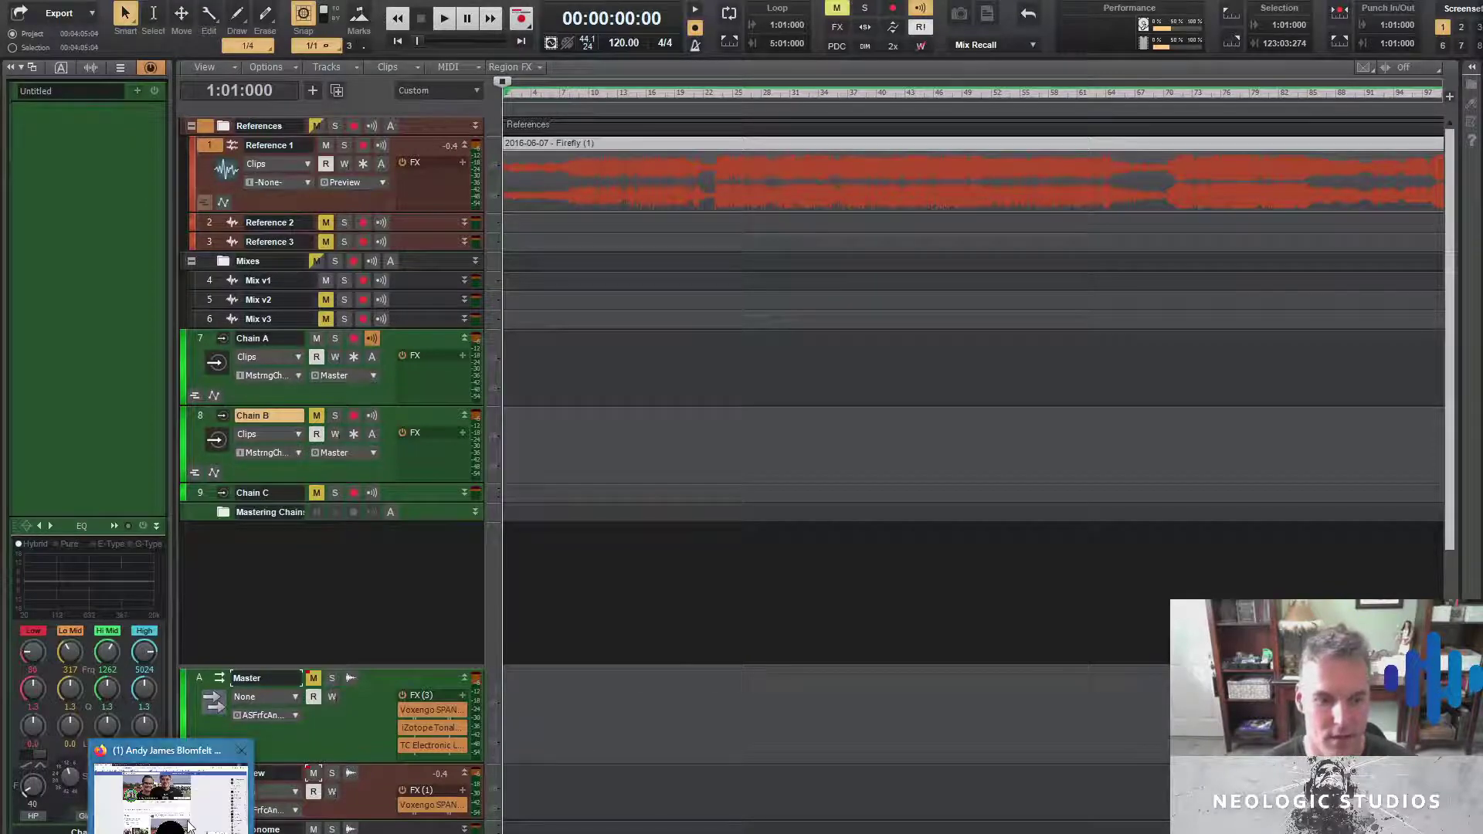
{"action": "left_click", "coordinate": [170, 795]}
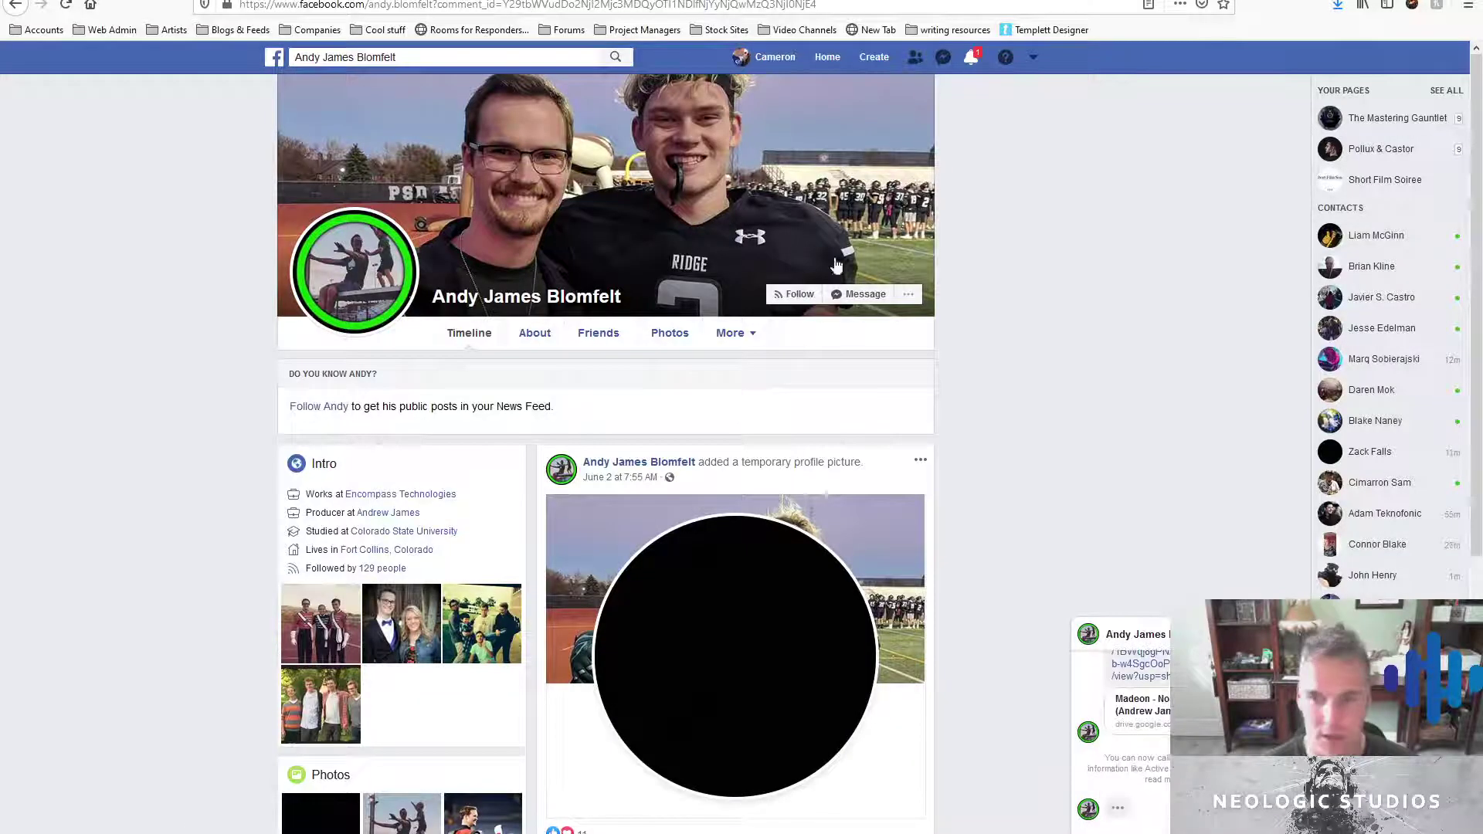
{"action": "left_click", "coordinate": [972, 59]}
{"action": "left_click", "coordinate": [1004, 180]}
{"action": "key", "text": "alt+Tab"}
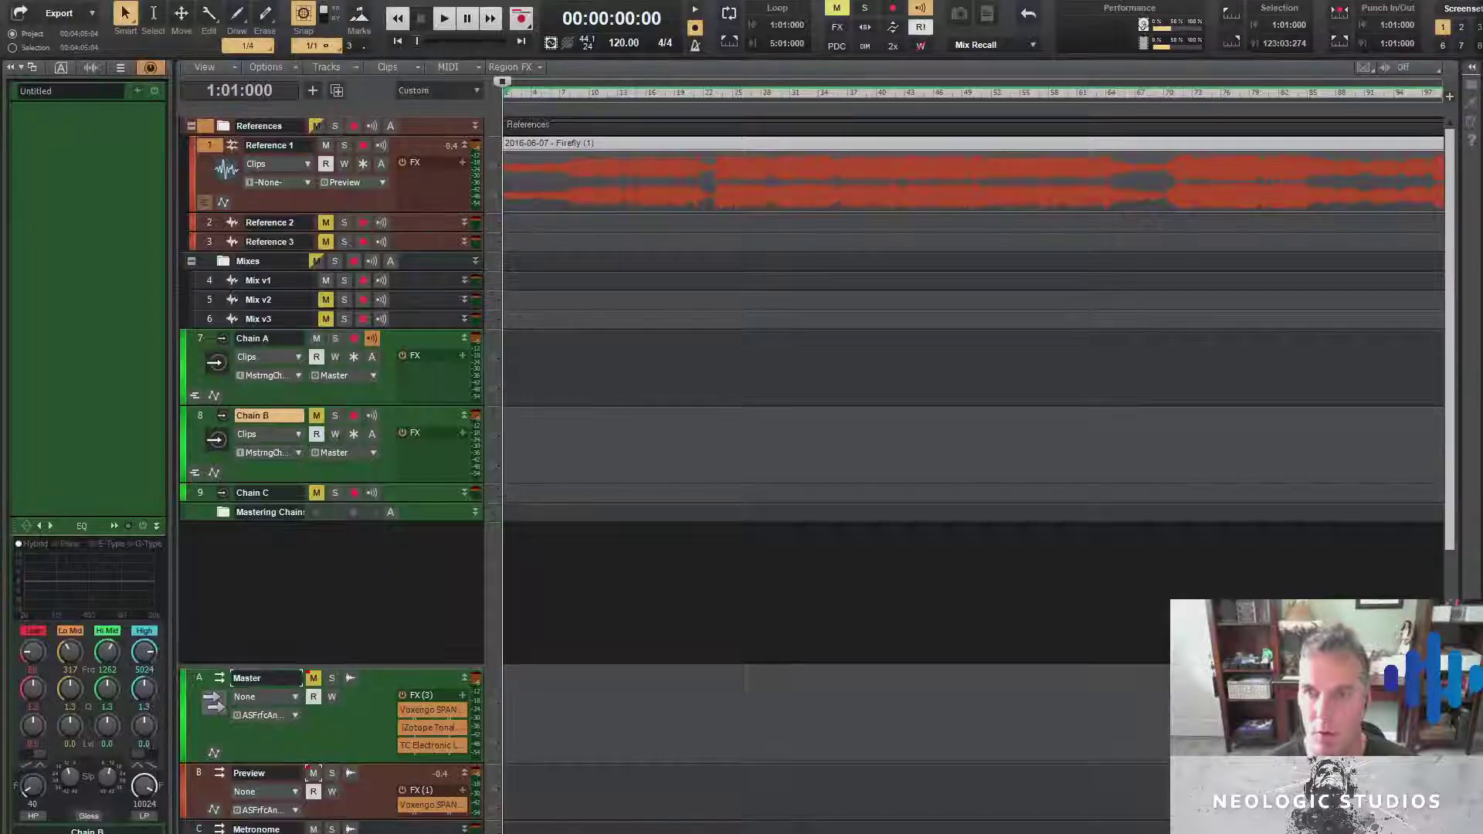
{"action": "left_click", "coordinate": [201, 341]}
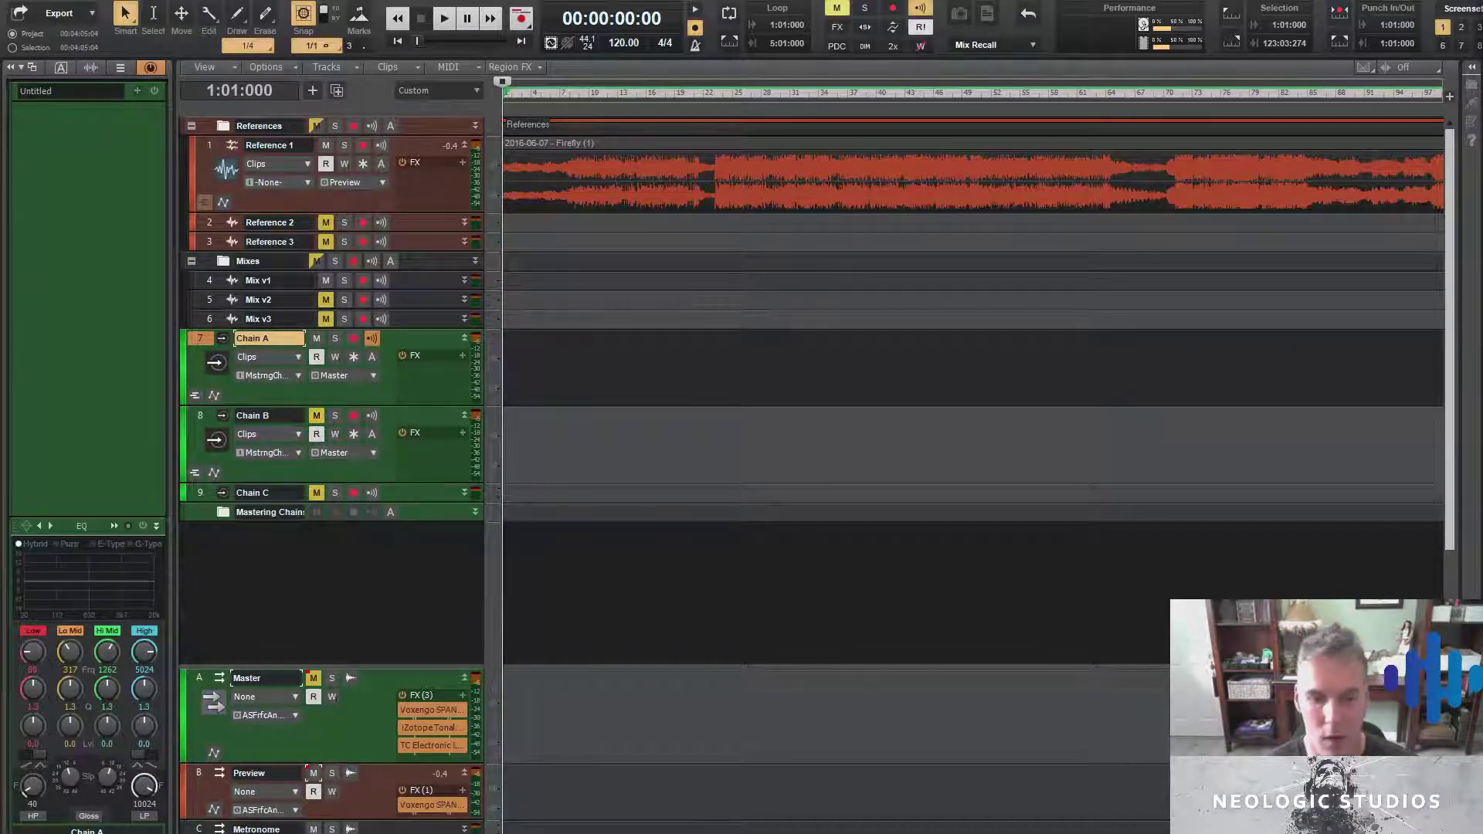
Transfer the downloaded No Fear No More WAV from Downloads to AUDIO\Neologic Studios\2020 on the Open Projects (O:) drive
{"action": "mouse_move", "coordinate": [170, 833]}
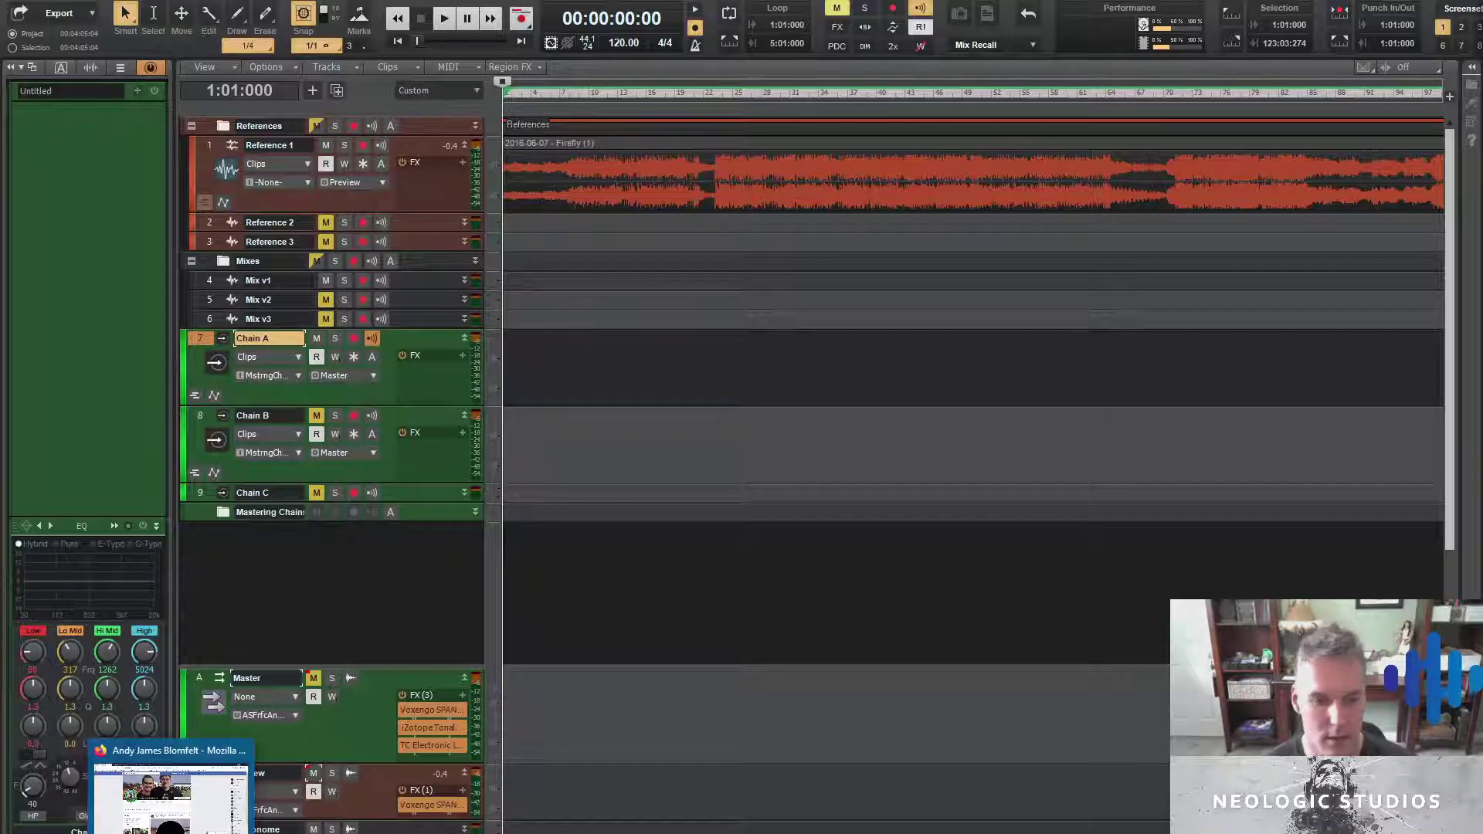
{"action": "left_click", "coordinate": [171, 796]}
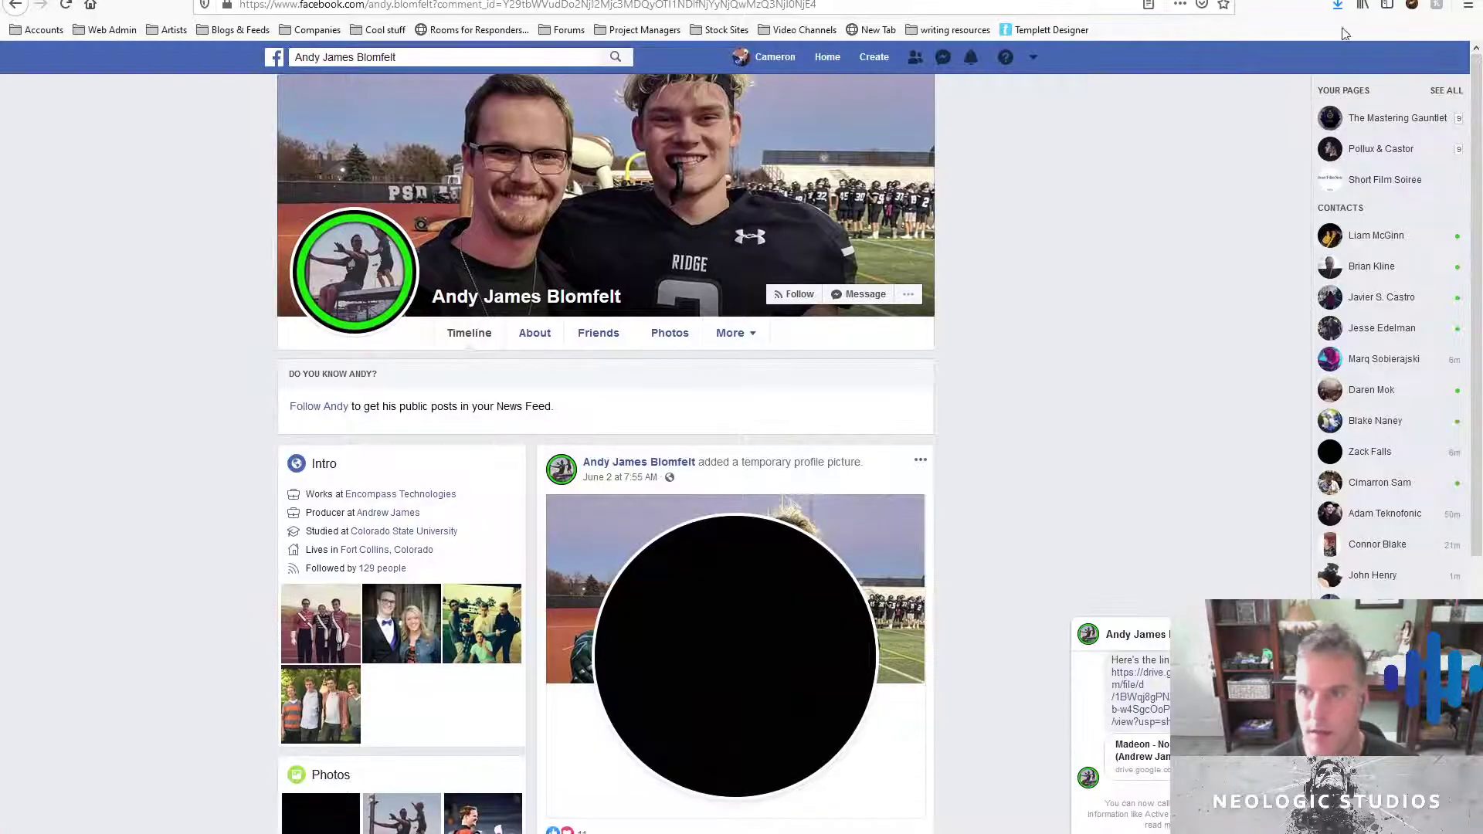
{"action": "scroll", "coordinate": [813, 398], "scroll_direction": "down", "scroll_amount": 5}
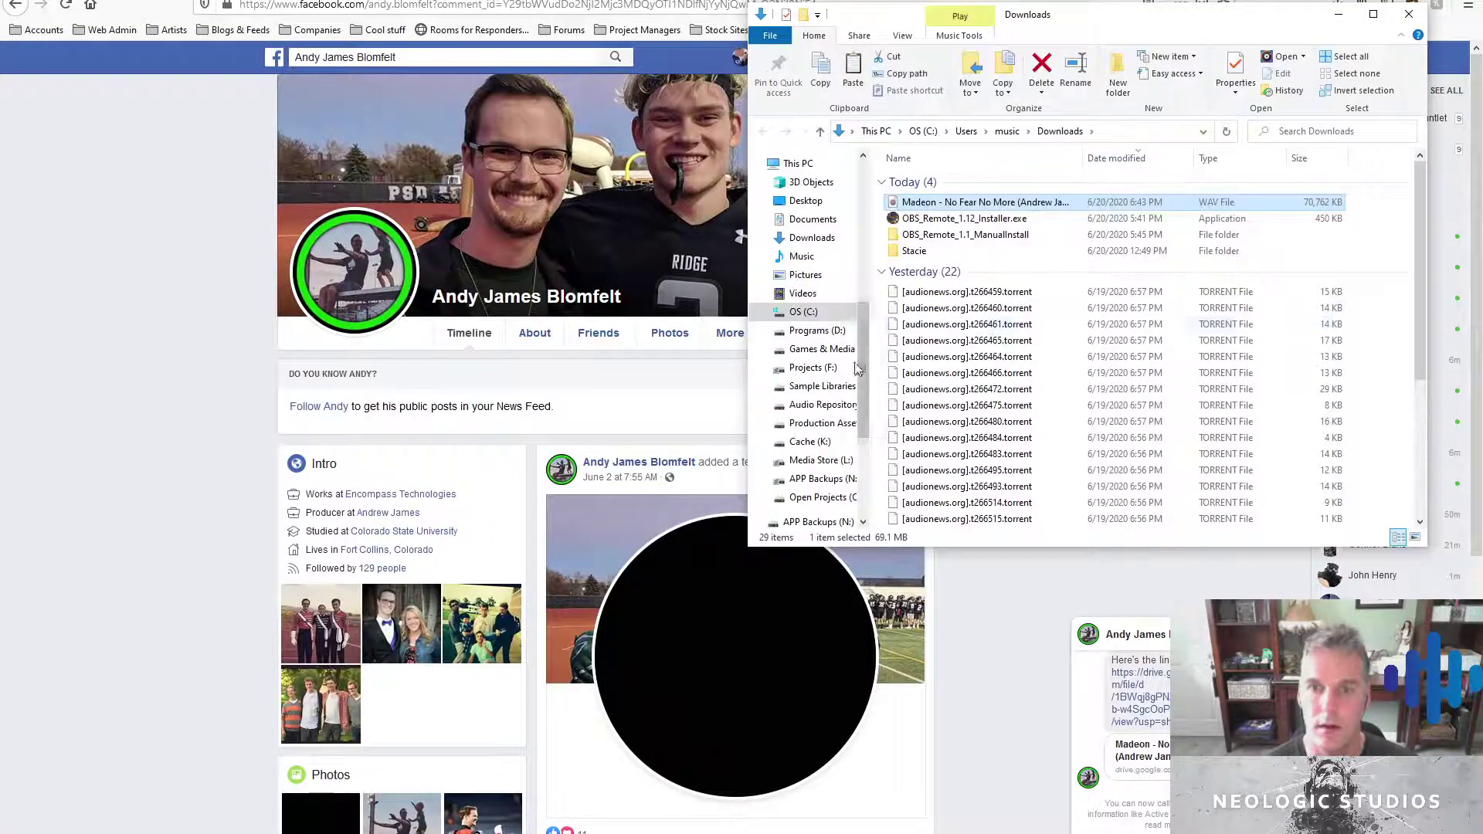
{"action": "left_click", "coordinate": [813, 397]}
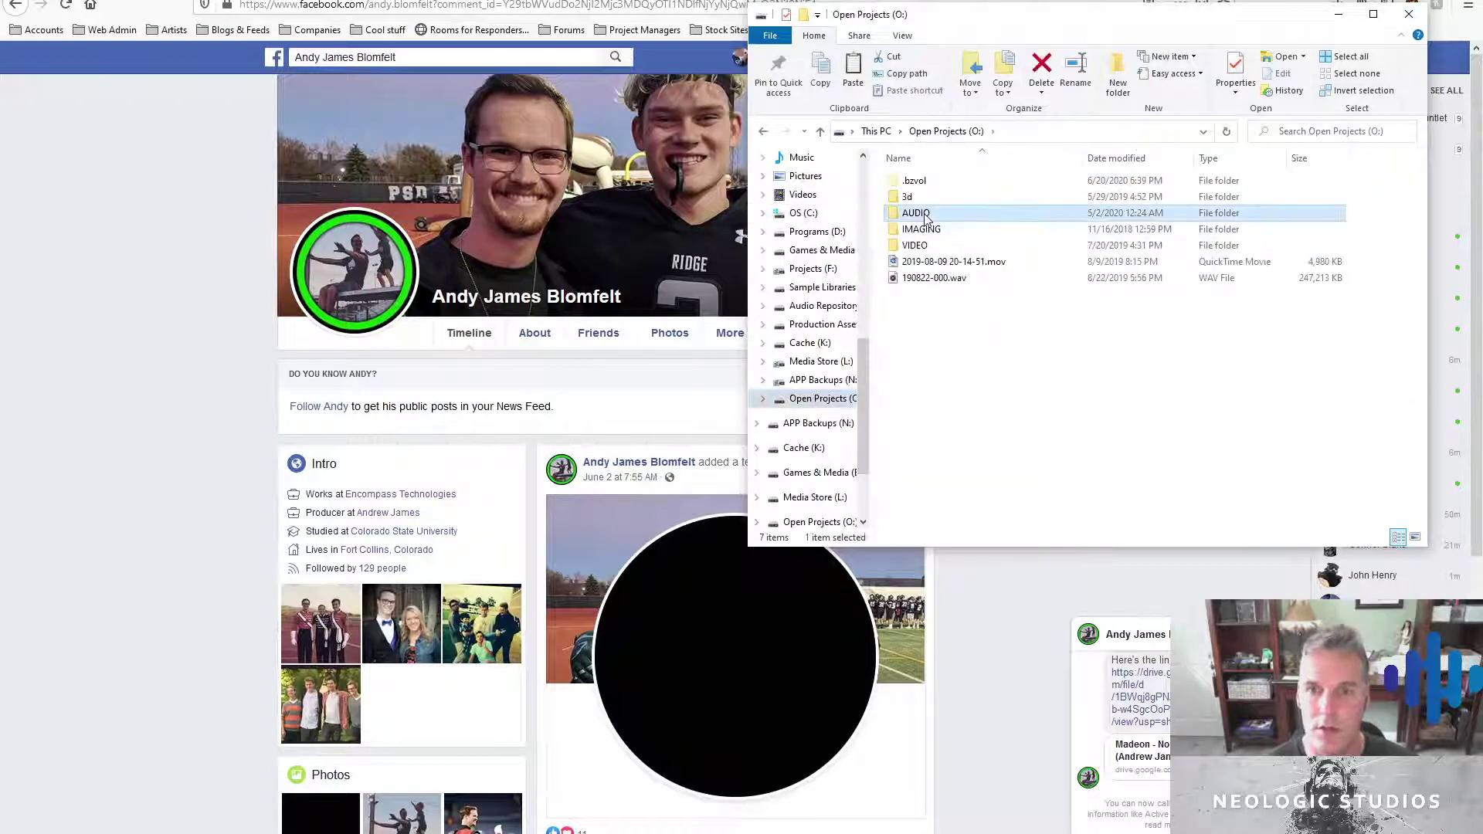
{"action": "double_click", "coordinate": [919, 222]}
{"action": "double_click", "coordinate": [922, 215]}
{"action": "double_click", "coordinate": [913, 342]}
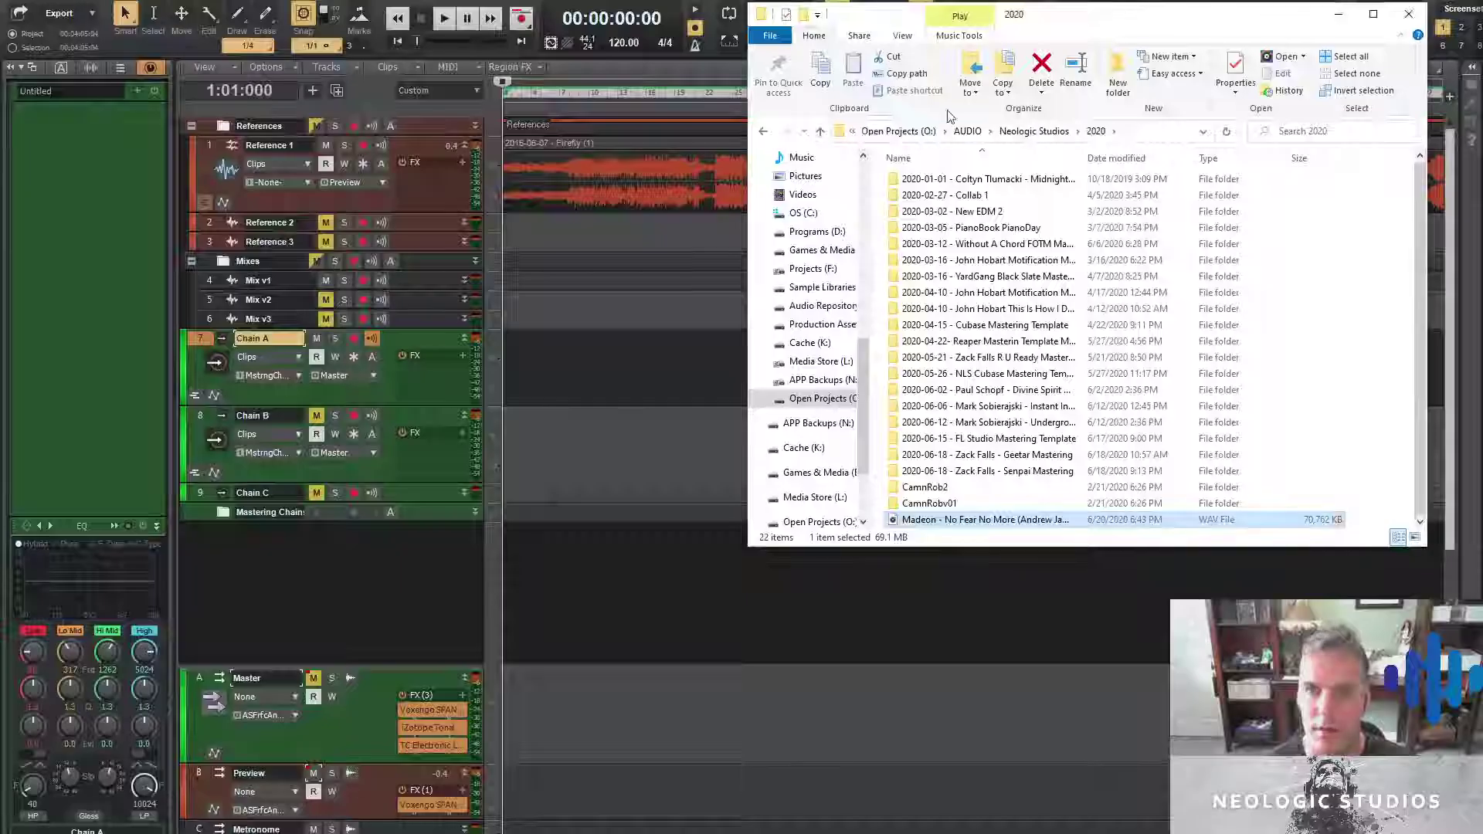
Switch to Cakewalk and start saving the untitled project as a new file
{"action": "key", "text": "alt+Tab"}
{"action": "left_click", "coordinate": [19, 11]}
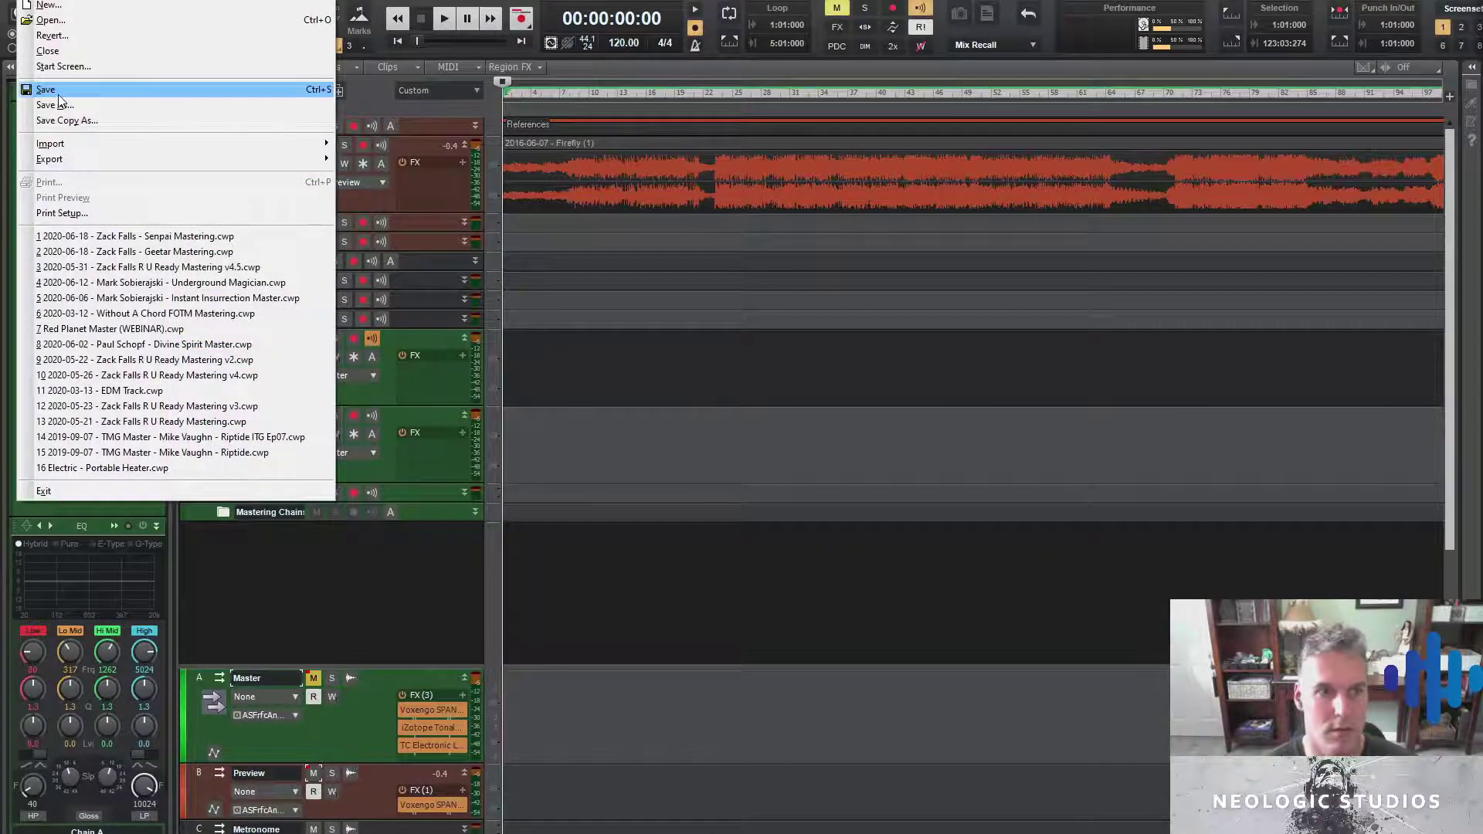
{"action": "left_click", "coordinate": [62, 97]}
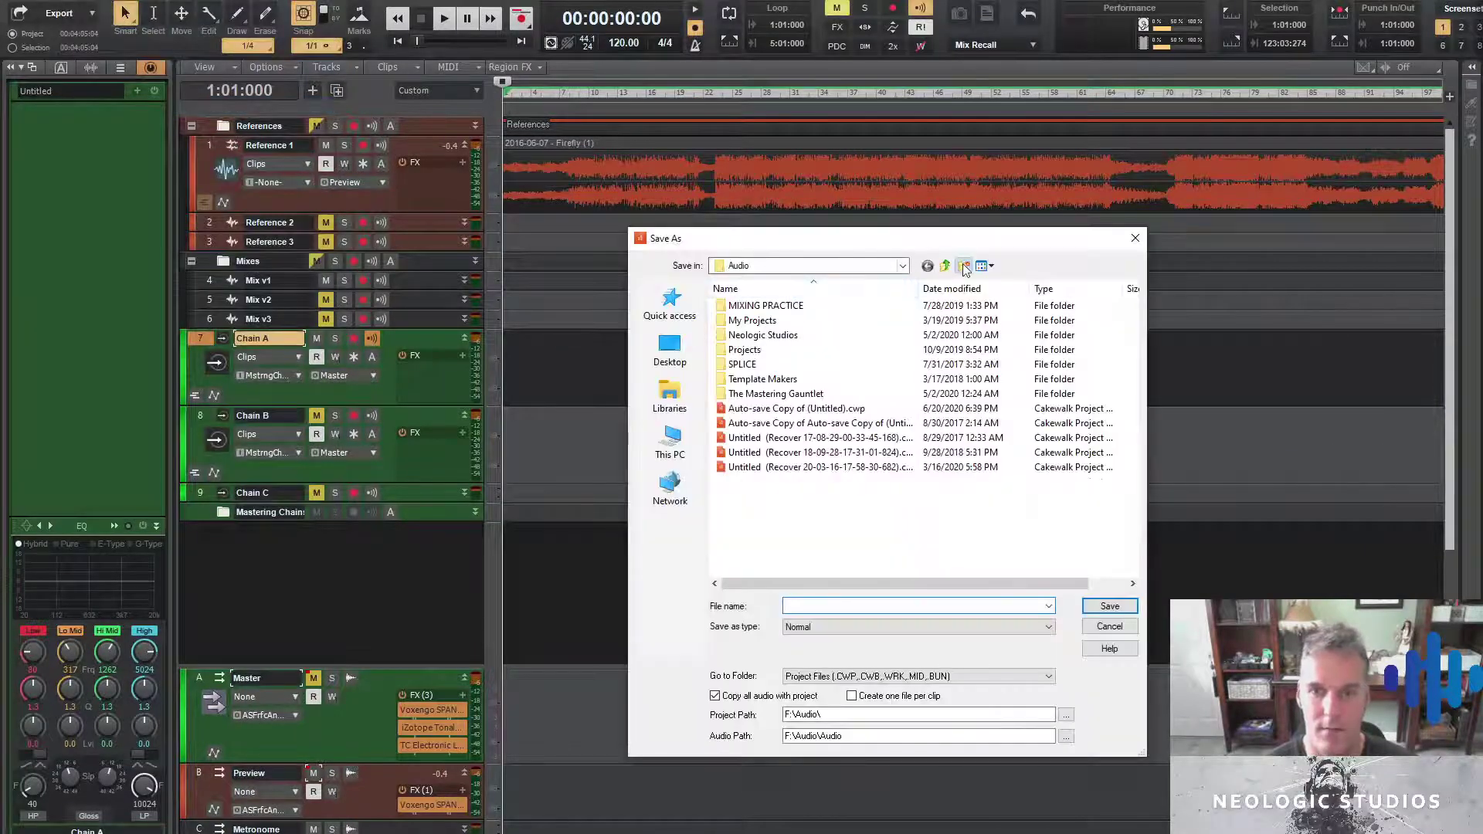
{"action": "left_click", "coordinate": [963, 266]}
{"action": "double_click", "coordinate": [765, 334]}
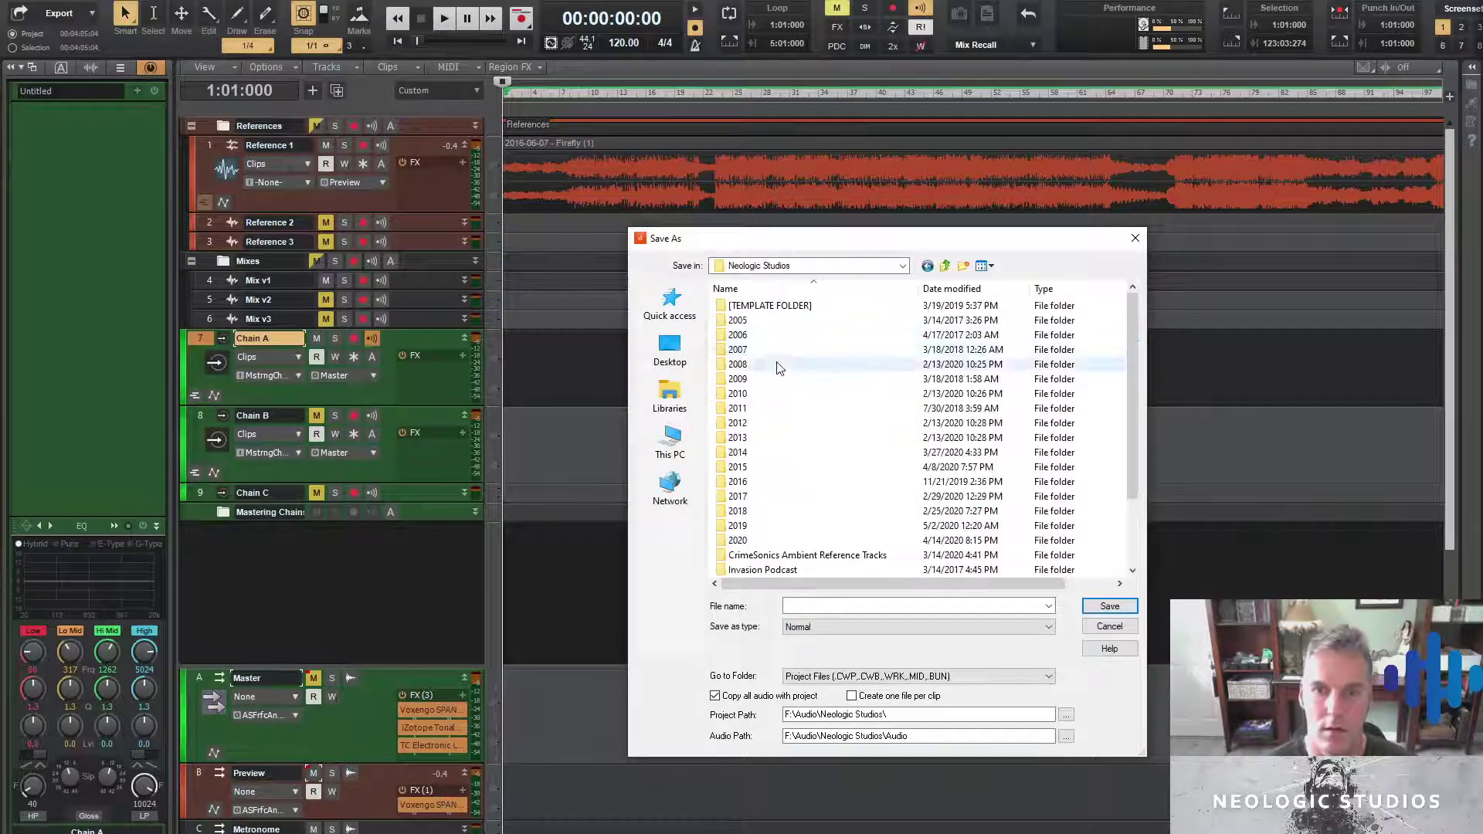
{"action": "left_click", "coordinate": [773, 265]}
{"action": "left_click", "coordinate": [775, 590]}
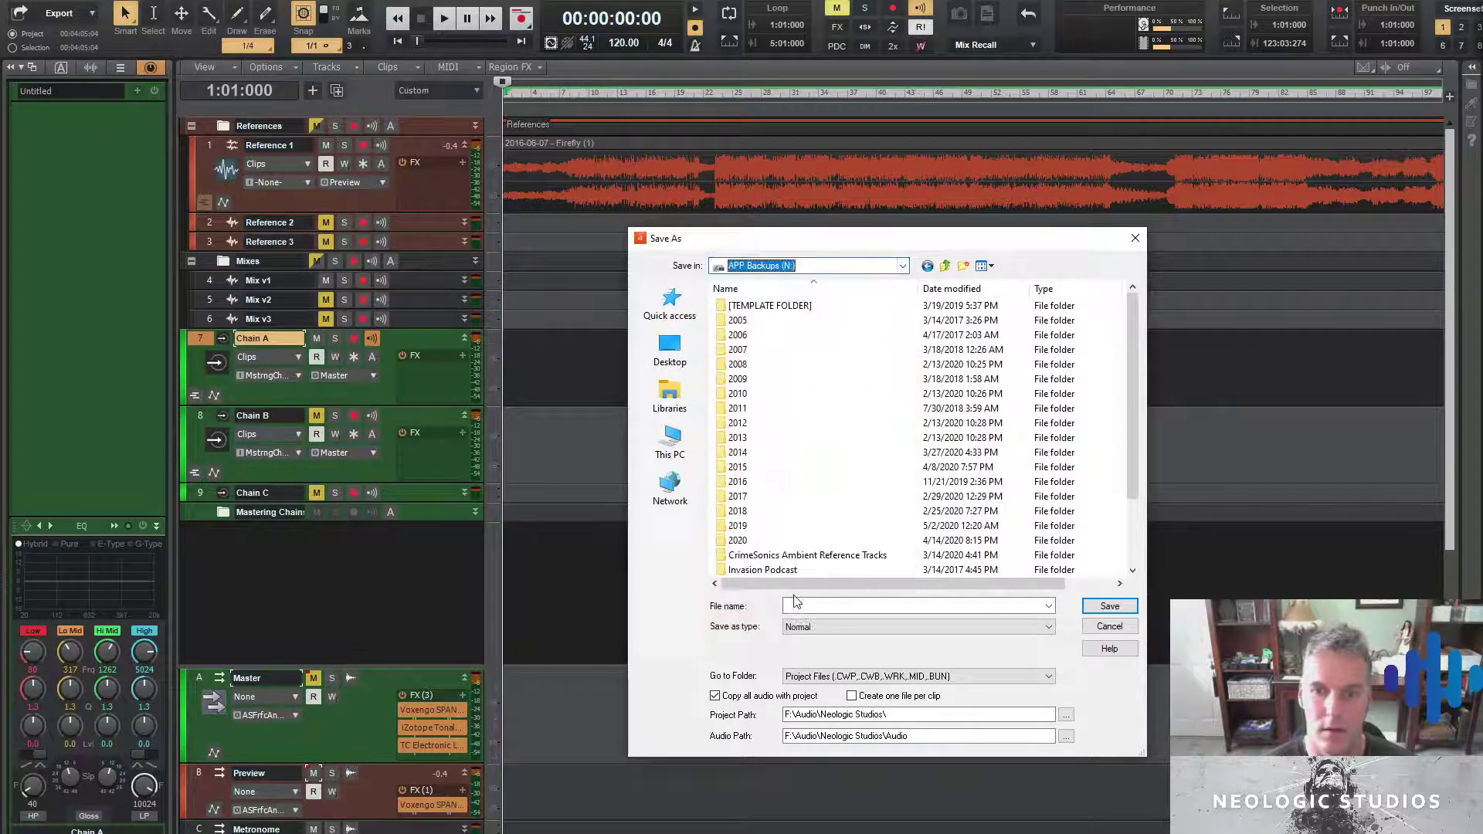
{"action": "left_click", "coordinate": [885, 265]}
{"action": "left_click", "coordinate": [776, 614]}
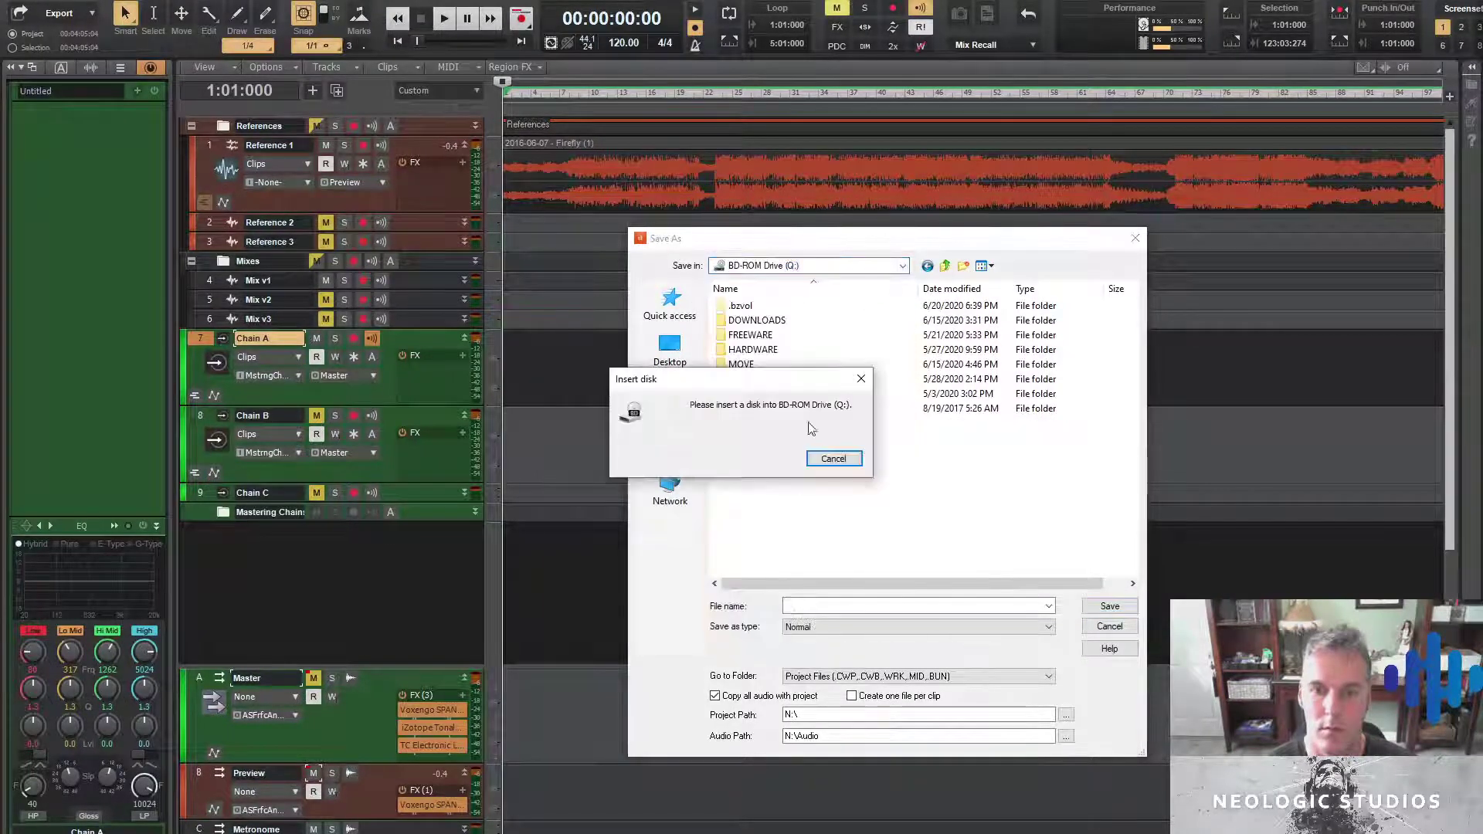
{"action": "left_click", "coordinate": [831, 453]}
Set the project's save location to O:\AUDIO\Neologic Studios\2020
{"action": "left_click", "coordinate": [823, 269]}
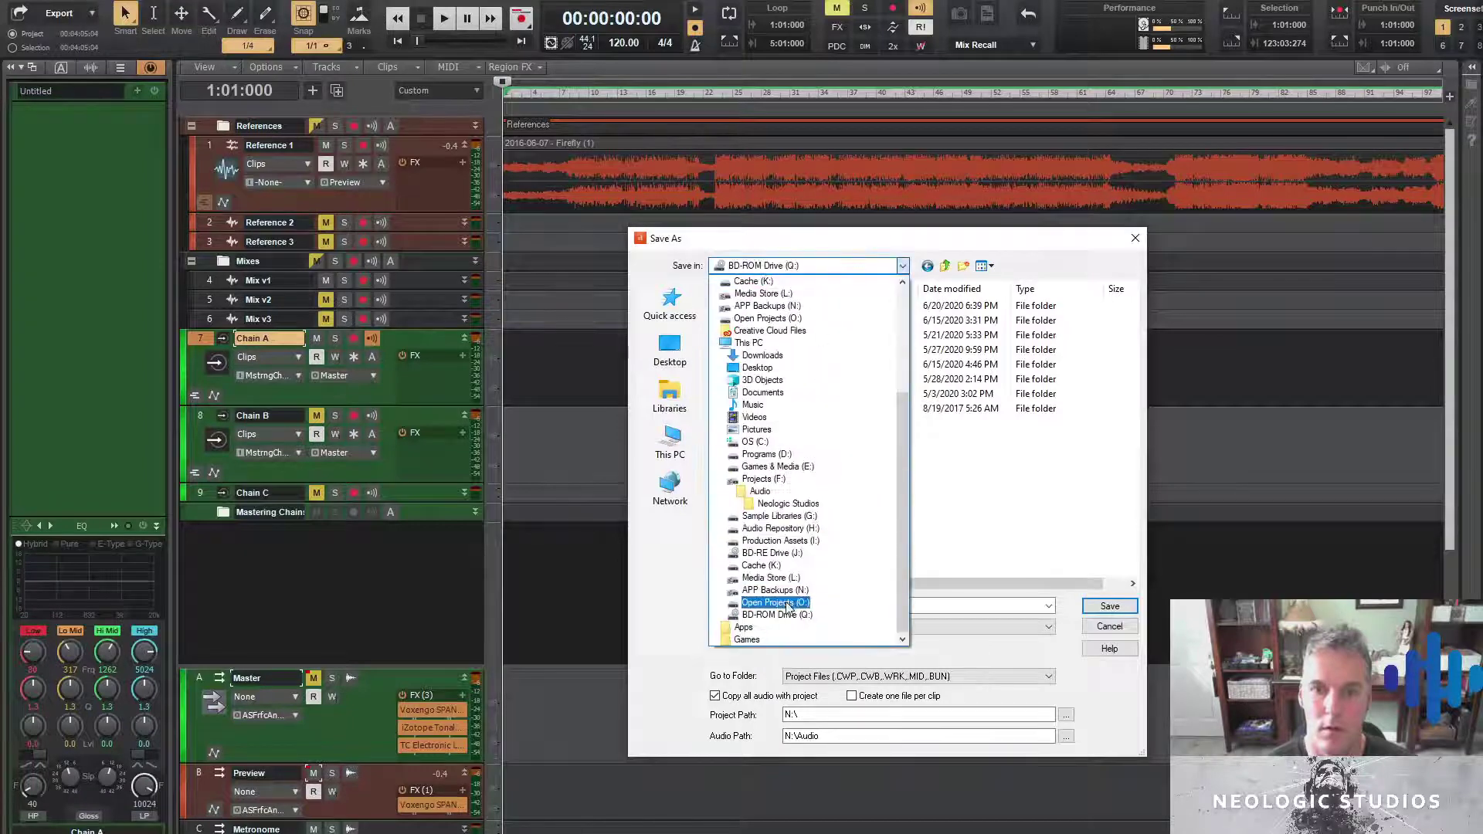
{"action": "left_click", "coordinate": [775, 603]}
{"action": "double_click", "coordinate": [745, 336]}
{"action": "double_click", "coordinate": [745, 334]}
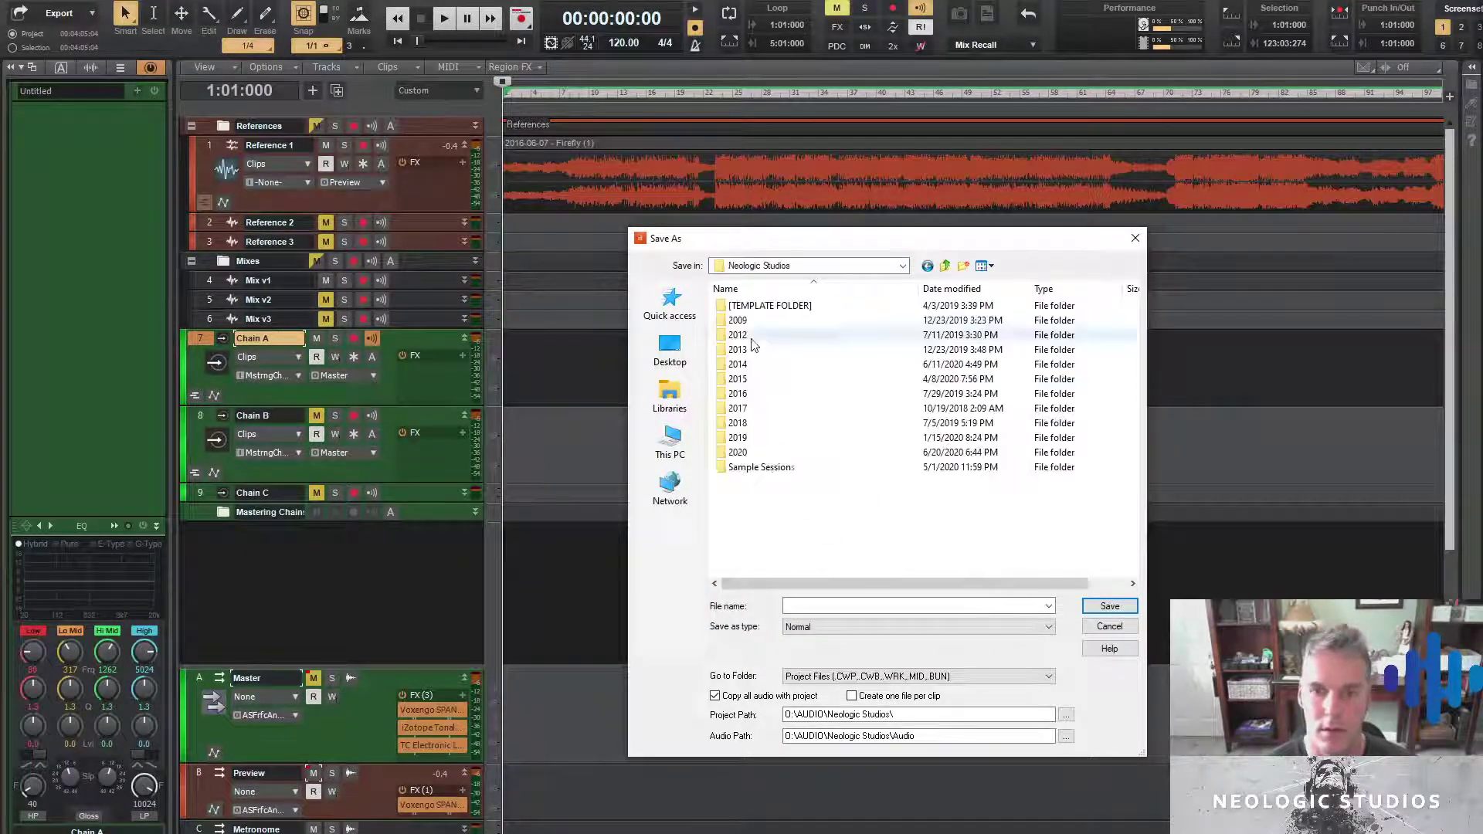
{"action": "double_click", "coordinate": [744, 454]}
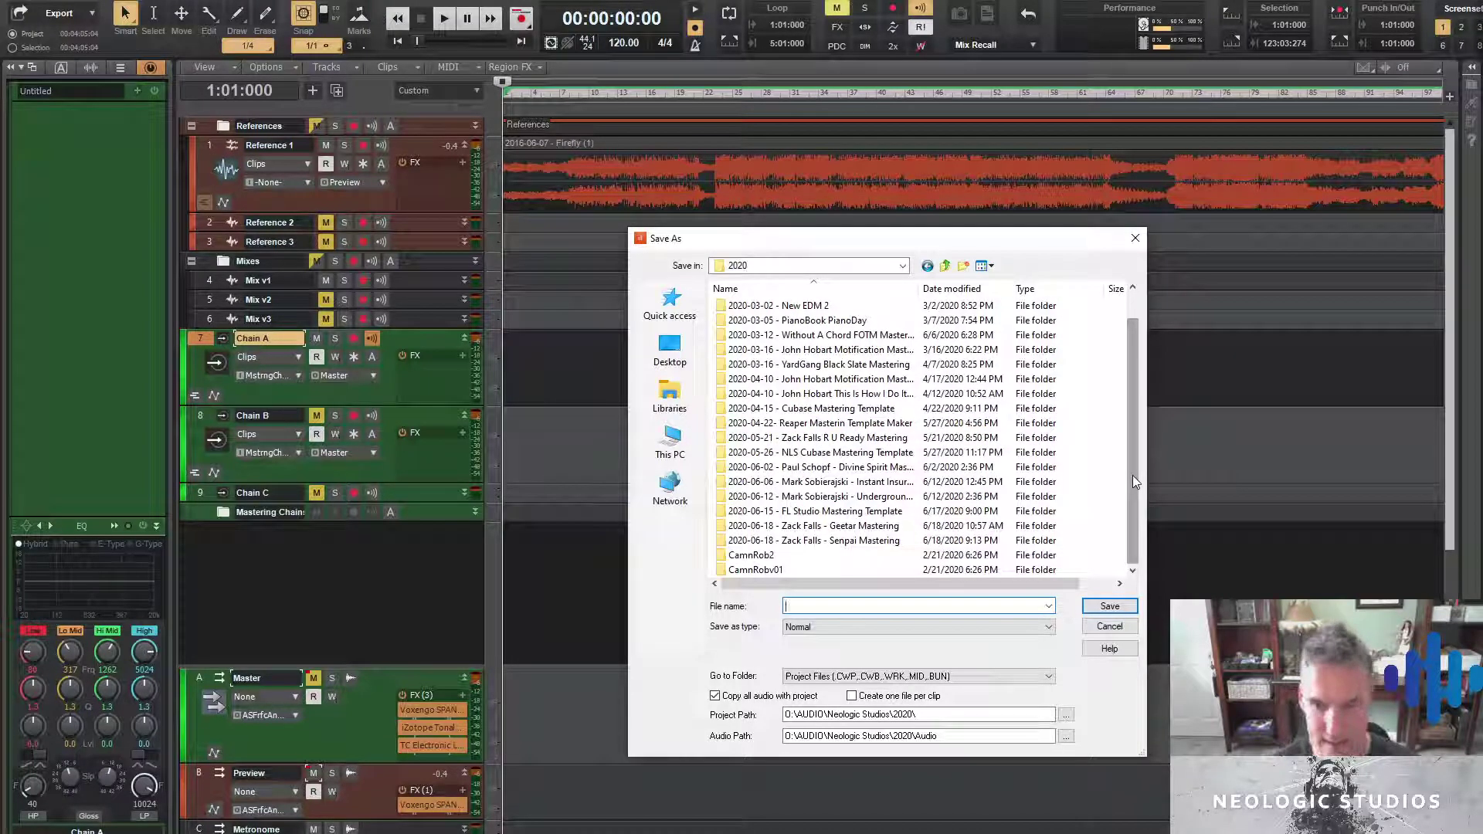
Name the project with 2020-06-20, the client's name and "Mastering No Fear No More", and save it in the 2020 folder
{"action": "type", "text": "2020-0"}
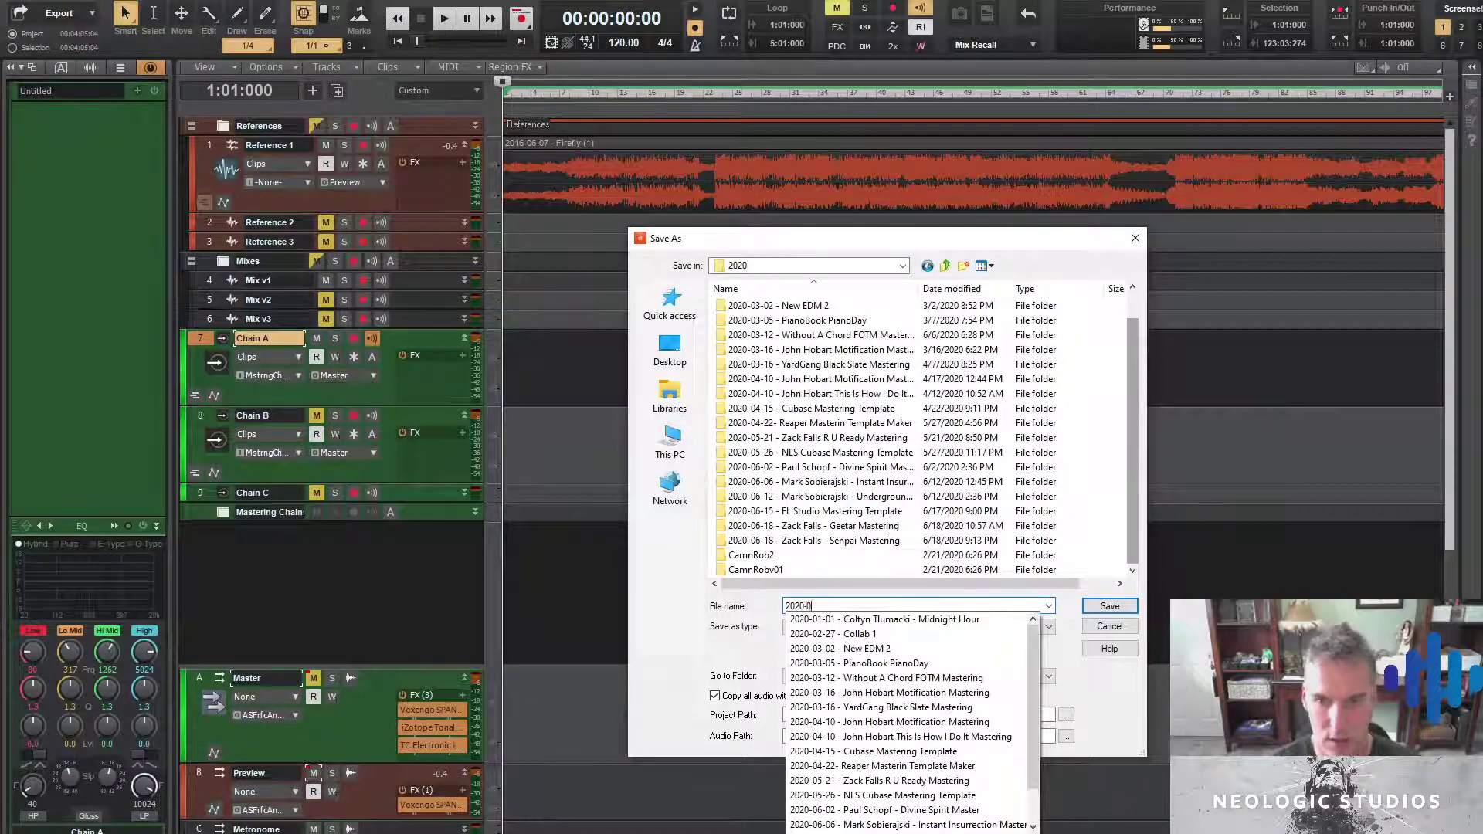
{"action": "type", "text": "6-20 - "}
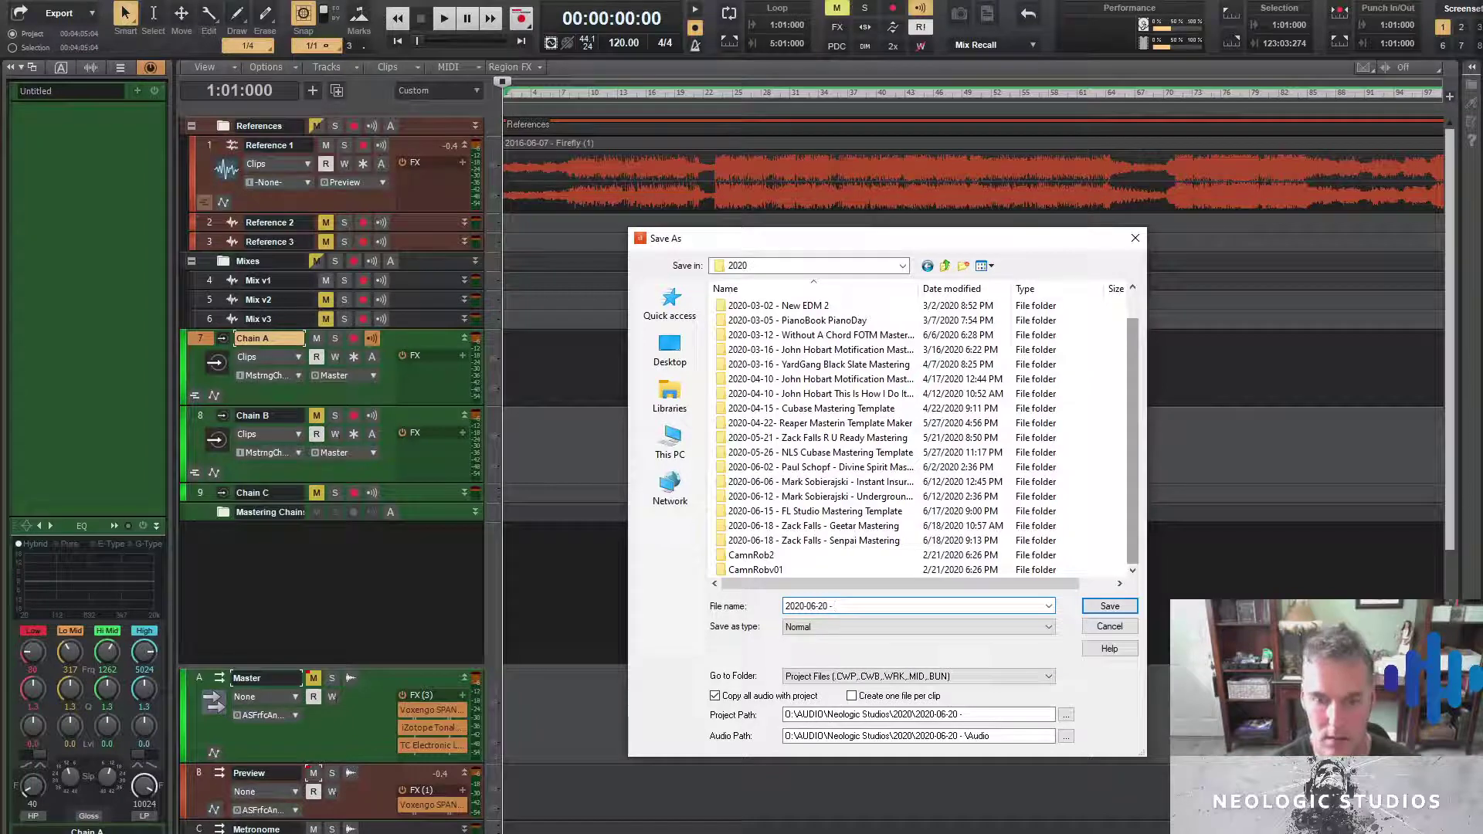
{"action": "type", "text": "Blomfelt"}
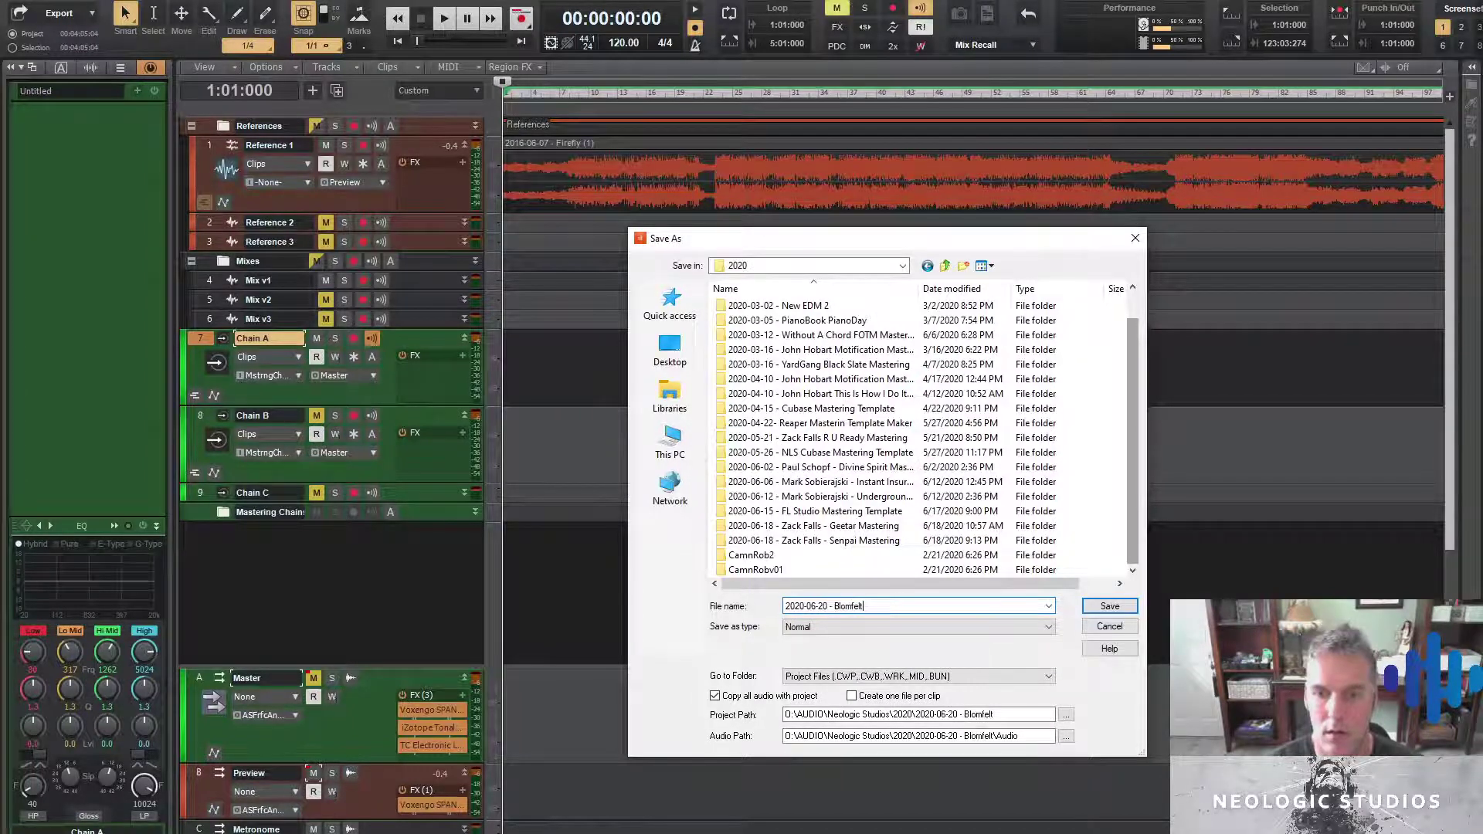
{"action": "key", "text": "alt+Tab"}
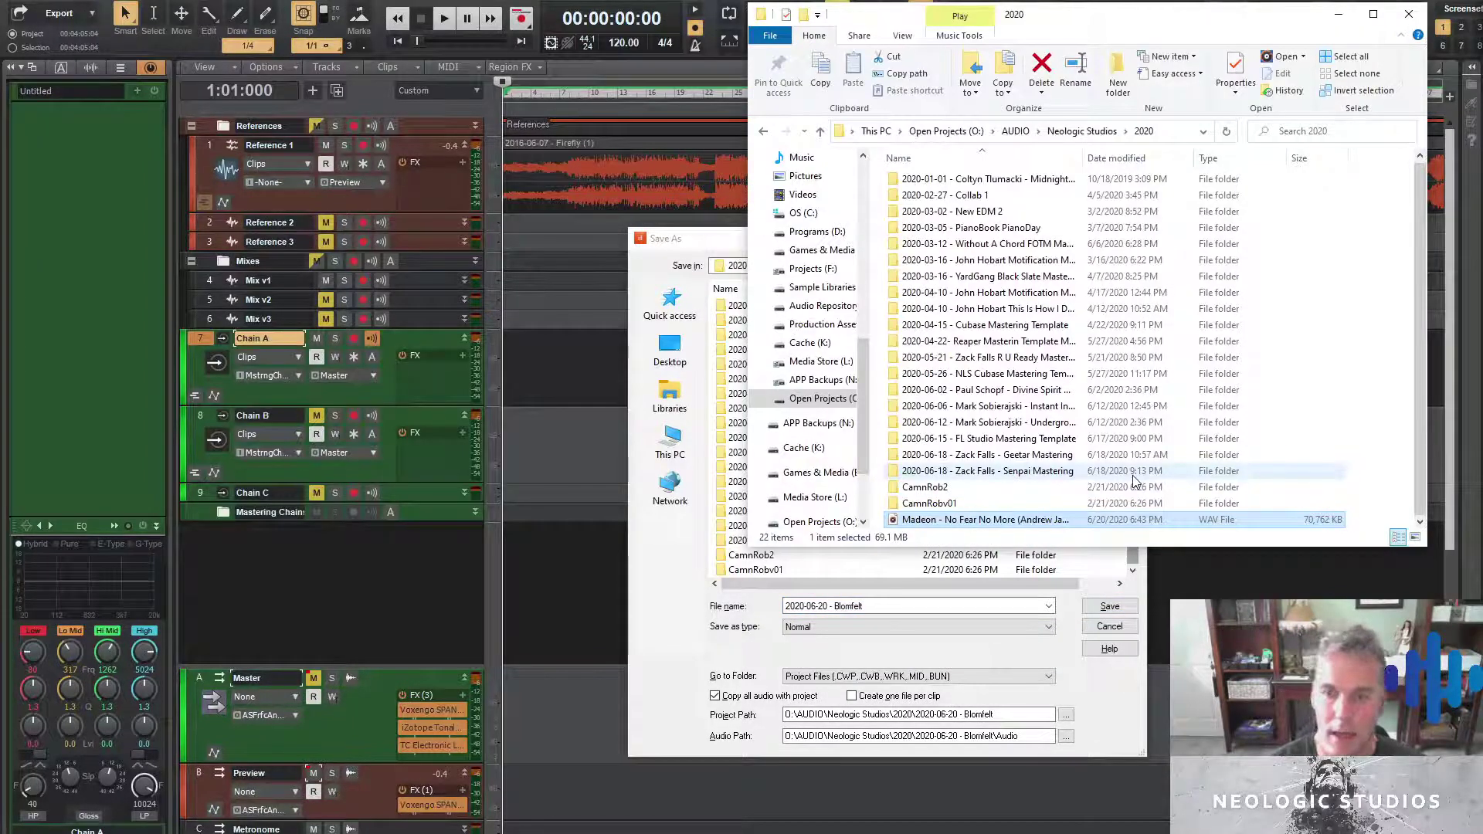
{"action": "left_click", "coordinate": [956, 606]}
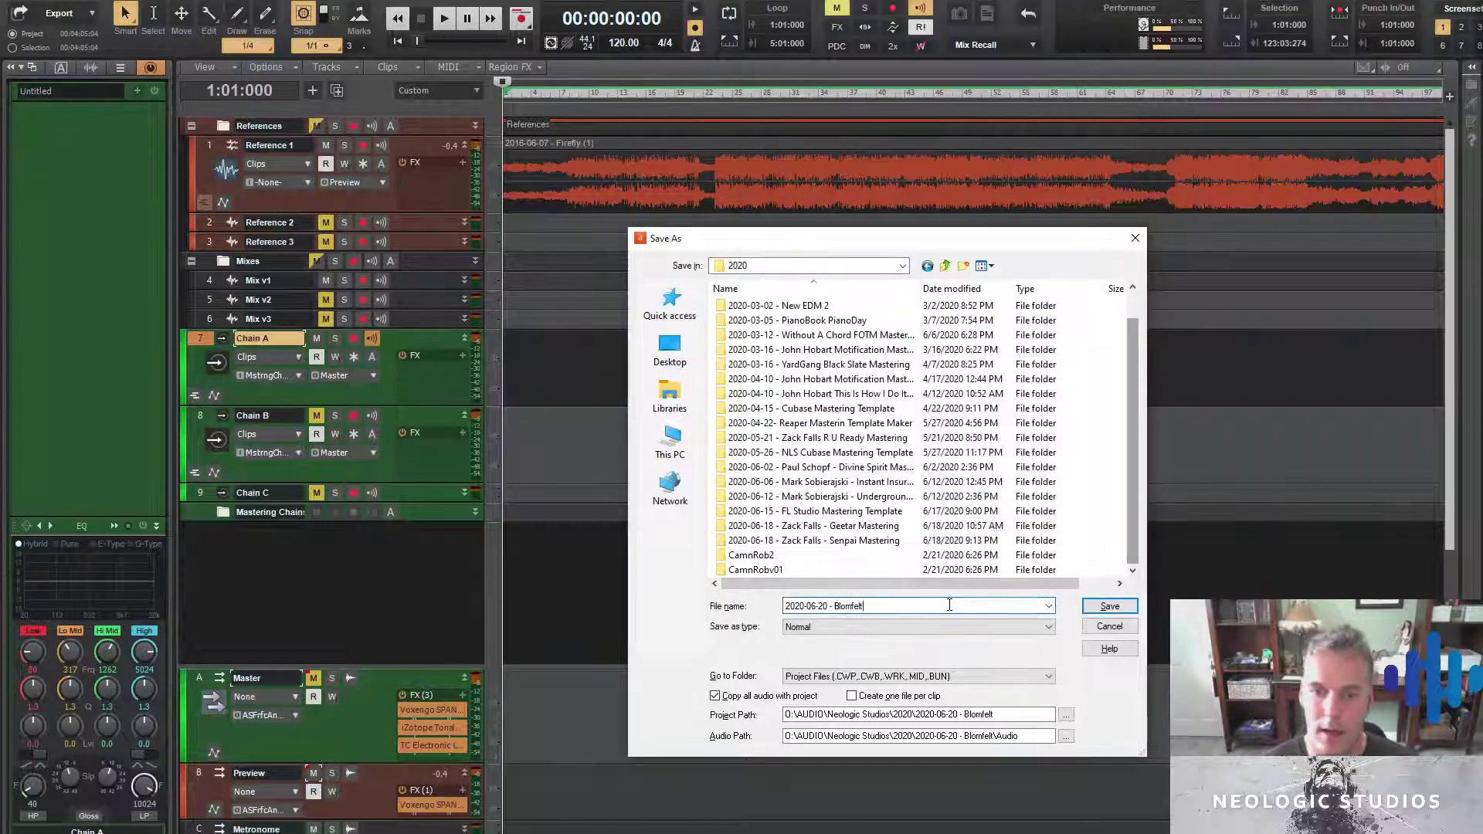
{"action": "type", "text": "ring "}
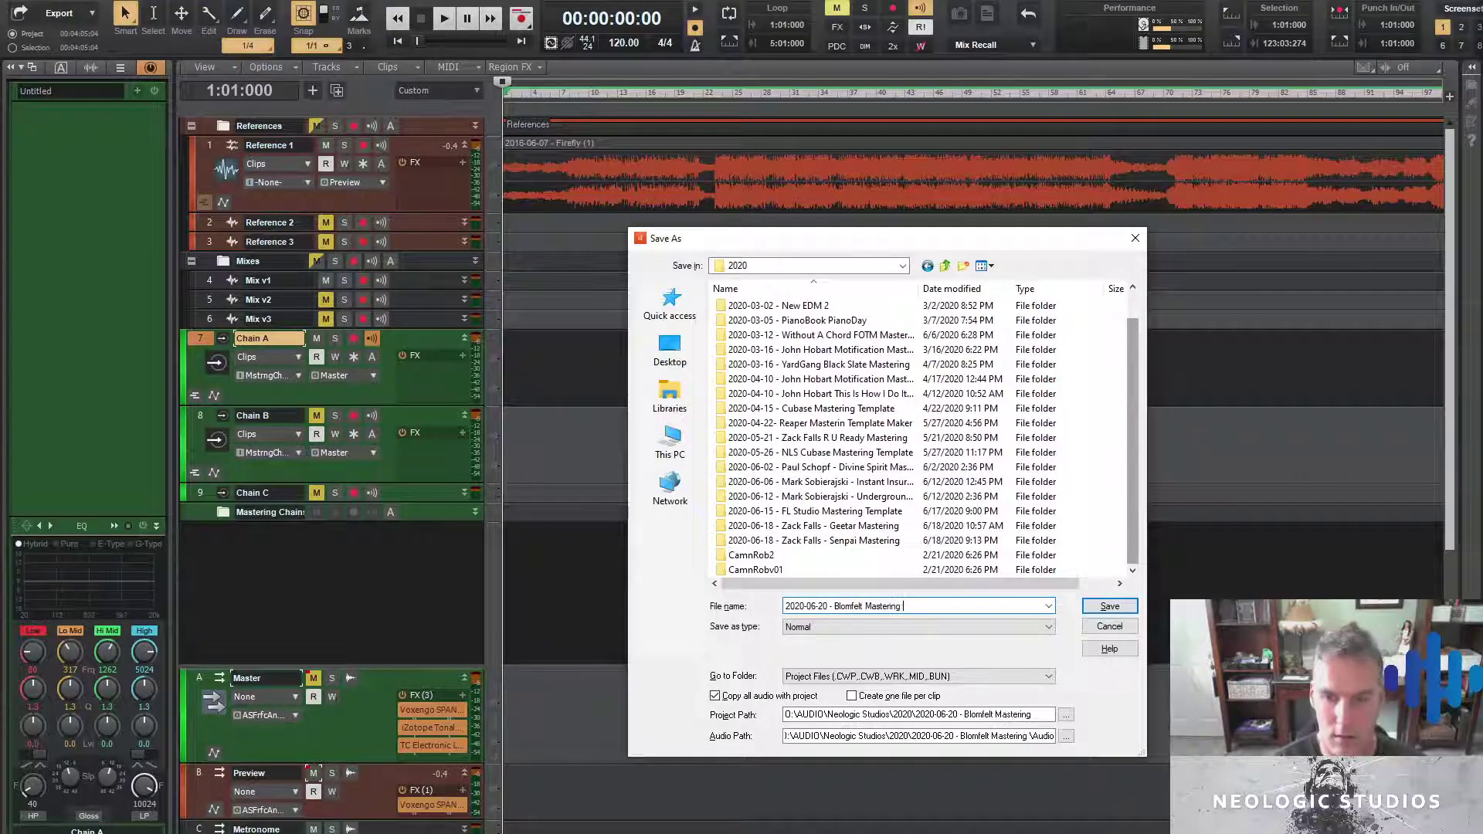
{"action": "type", "text": "No Fear "}
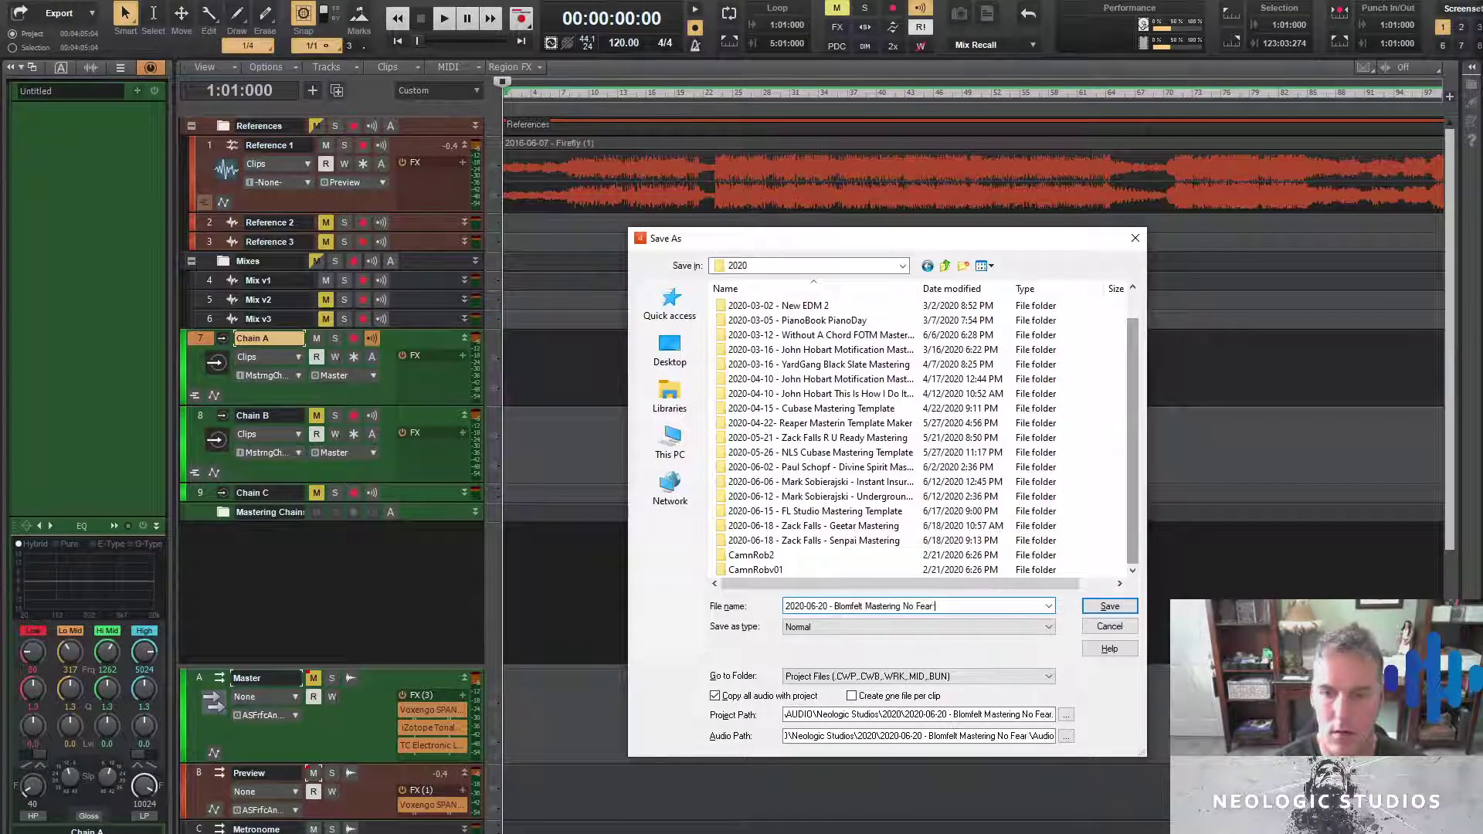
{"action": "type", "text": "No More"}
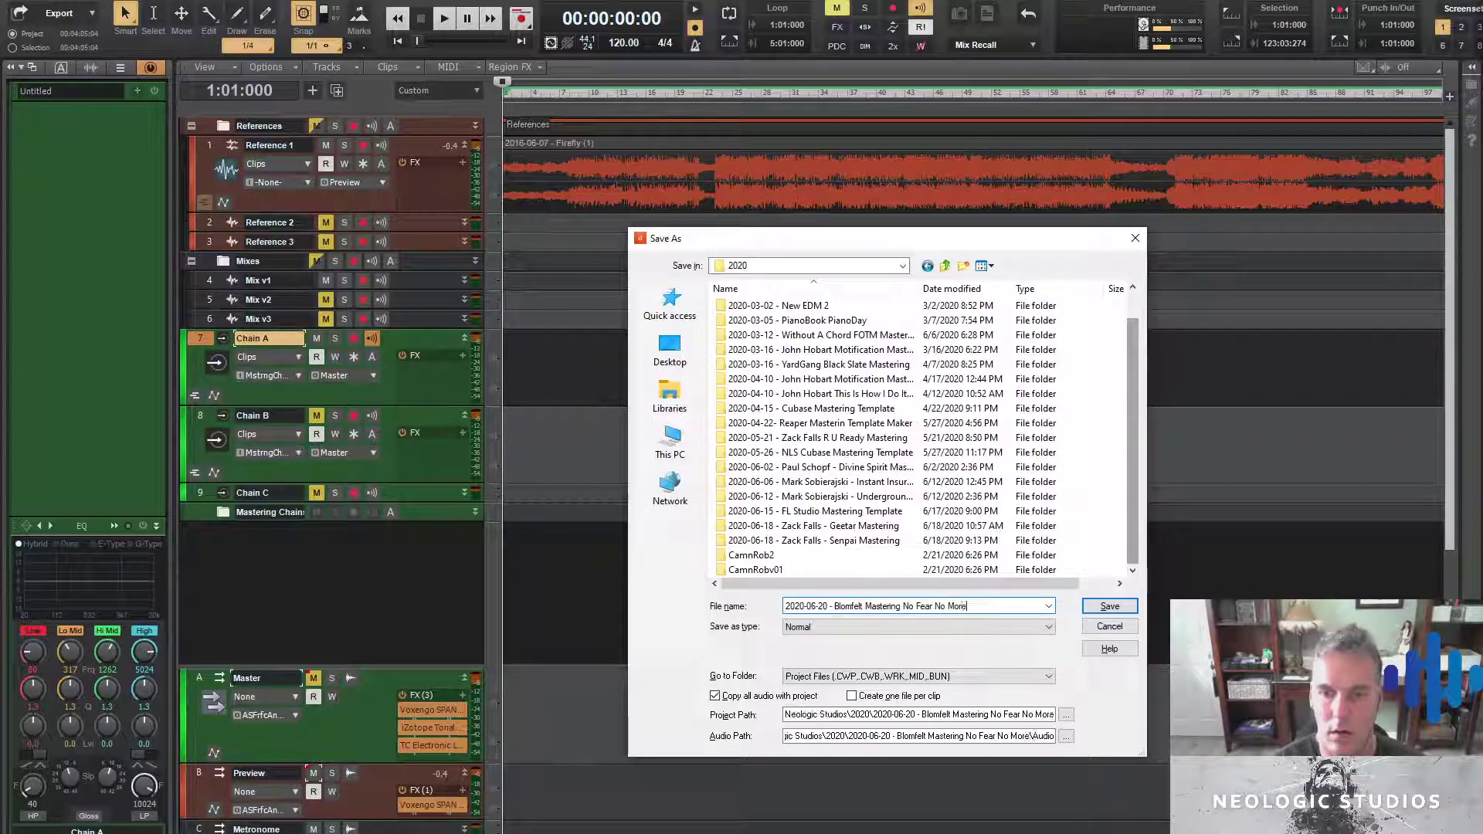
{"action": "left_click", "coordinate": [1109, 606]}
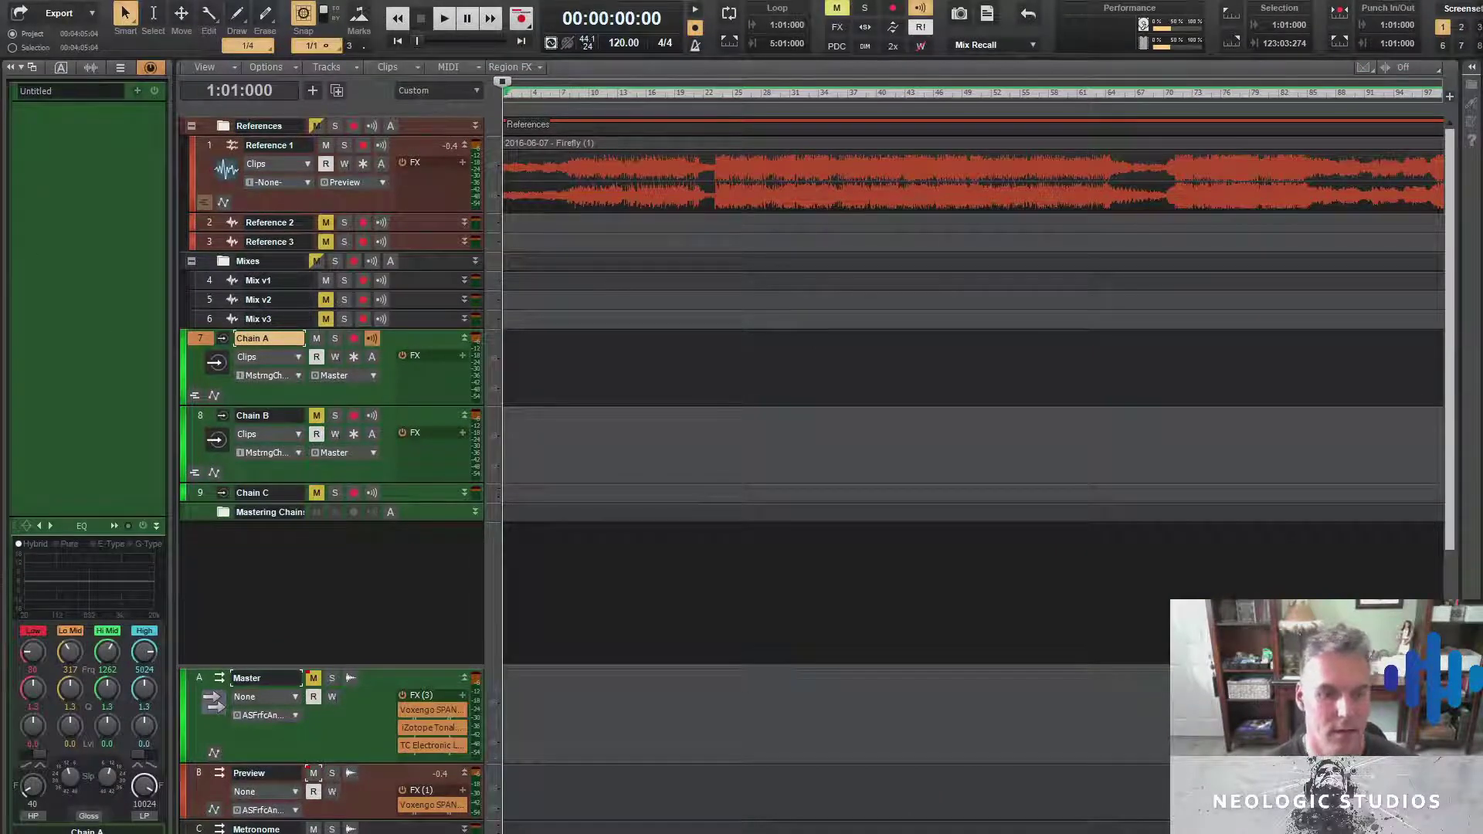
Import the No Fear No More WAV from the 2020 folder onto the Mix v1 track and expand that track
{"action": "key", "text": "alt+Tab"}
{"action": "scroll", "coordinate": [980, 510], "scroll_direction": "down", "scroll_amount": 1}
{"action": "left_click_drag", "start_coordinate": [985, 519], "coordinate": [584, 458]}
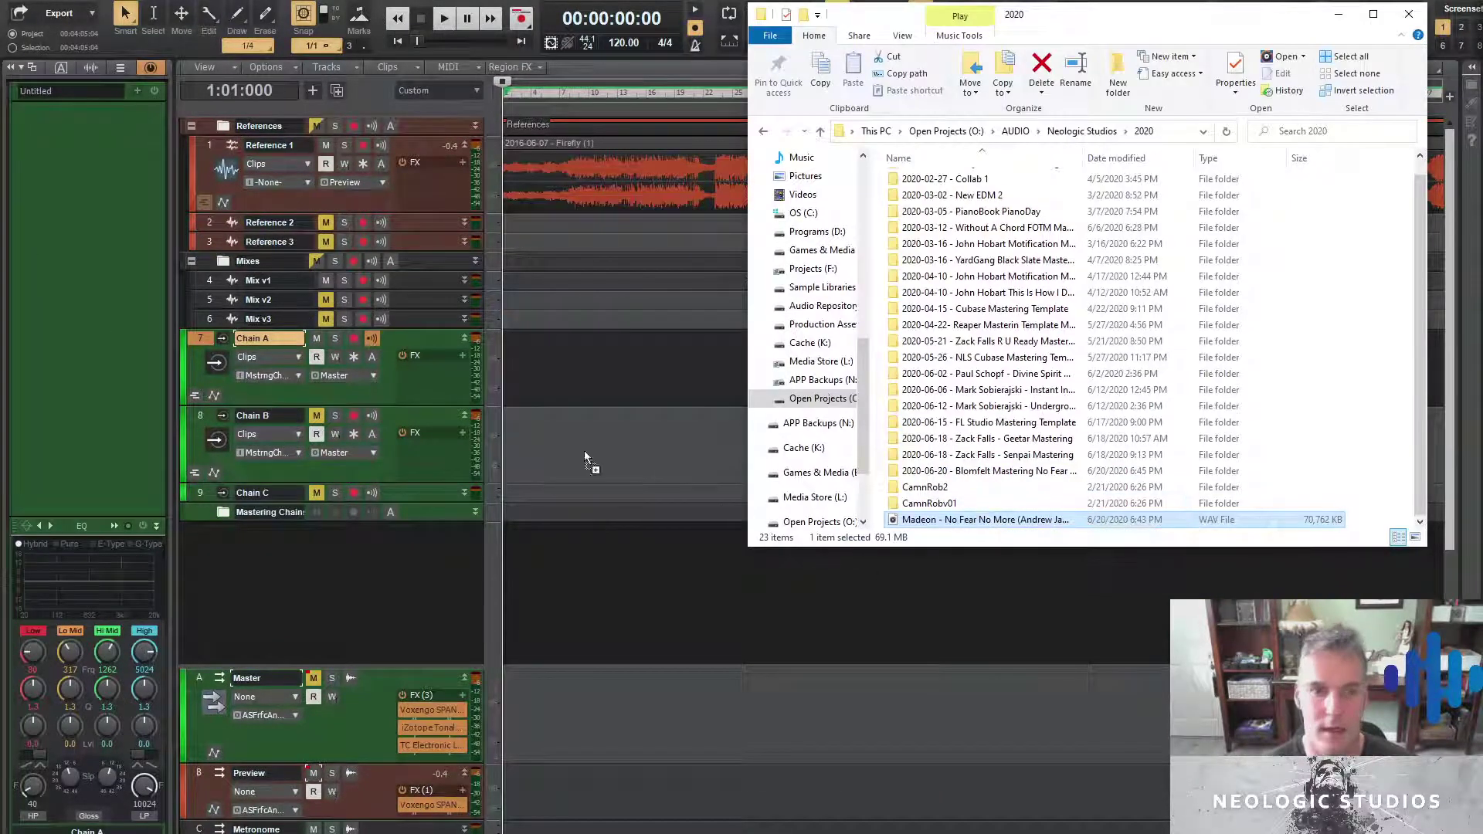
{"action": "left_click_drag", "start_coordinate": [251, 262], "coordinate": [227, 283]}
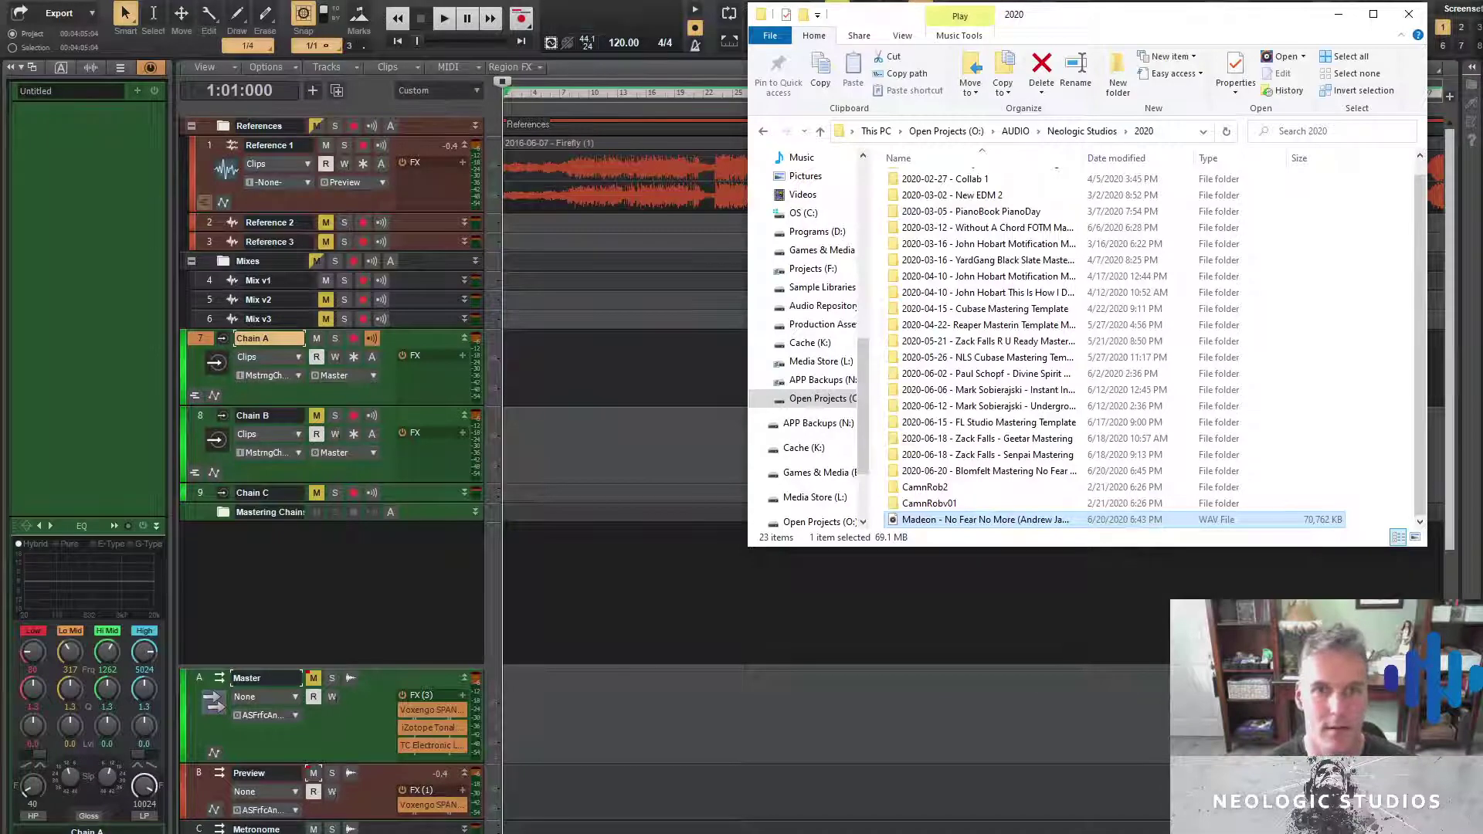
{"action": "left_click", "coordinate": [464, 281]}
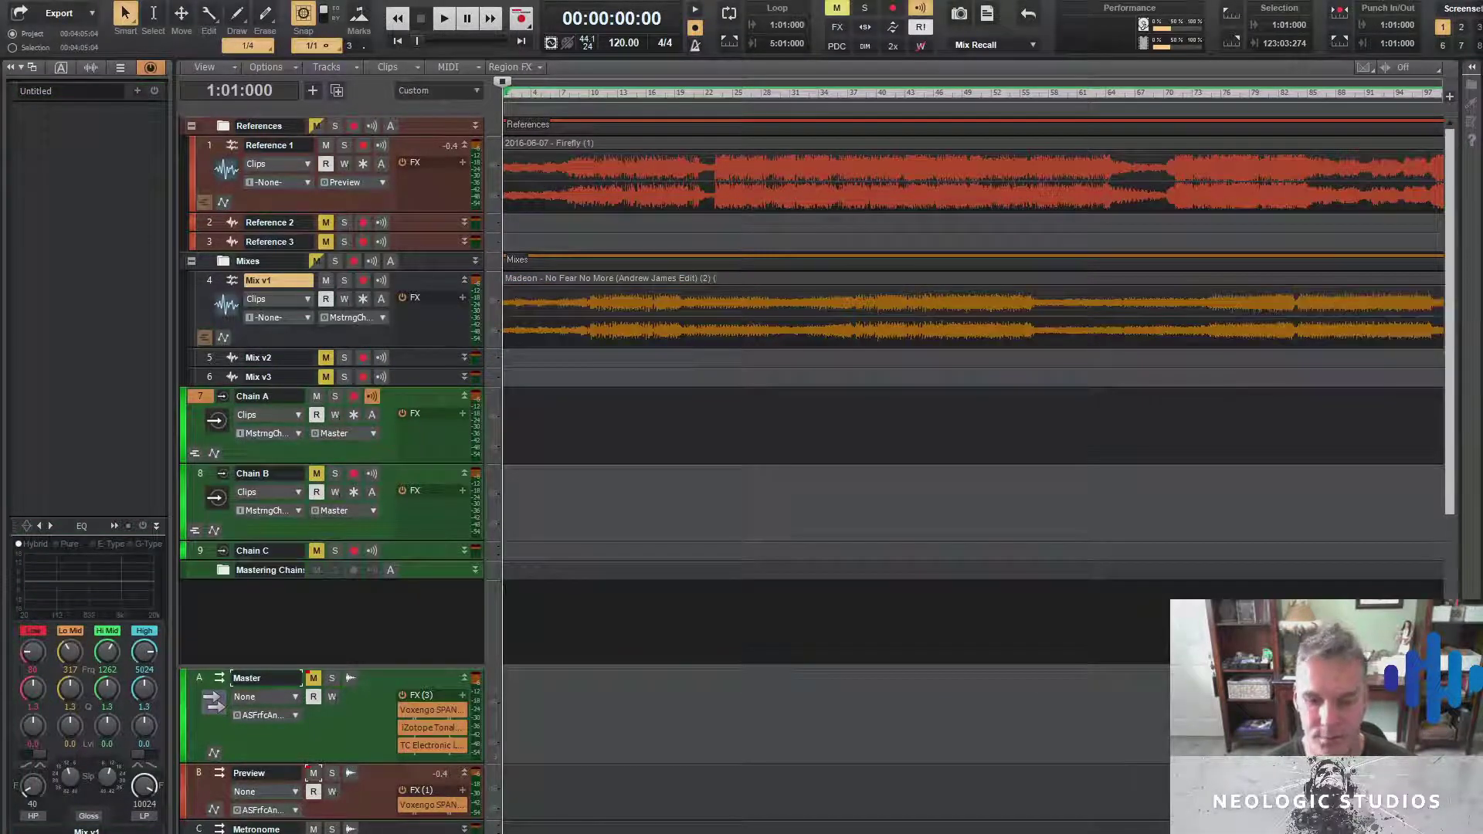
Unmute the Master bus, mute the Preview bus, and play the No Fear No More mix from the start
{"action": "key", "text": "alt+Tab"}
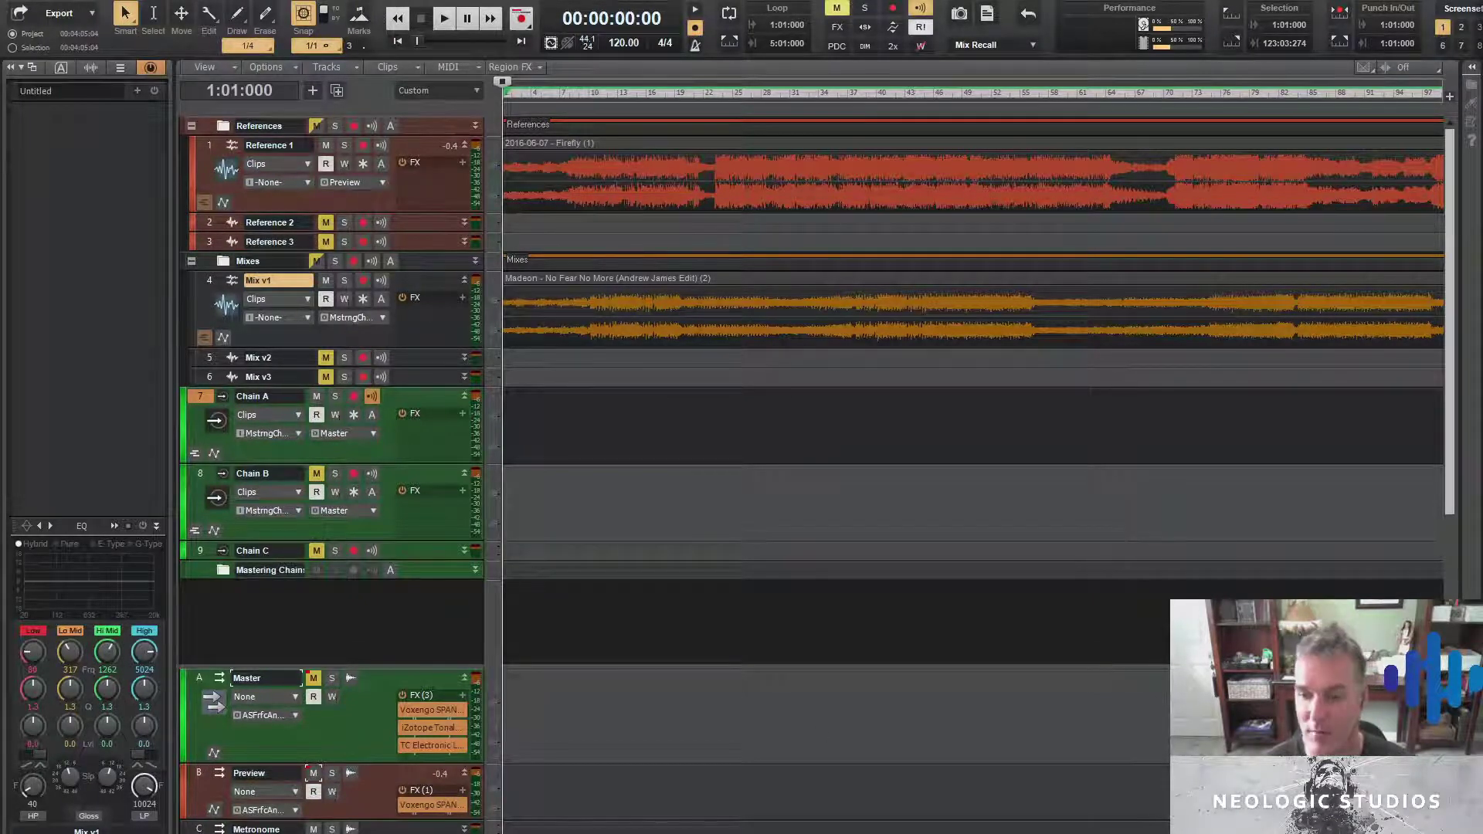
{"action": "key", "text": "ctrl+Left"}
{"action": "key", "text": "ctrl+Left"}
{"action": "key", "text": "ctrl+Left"}
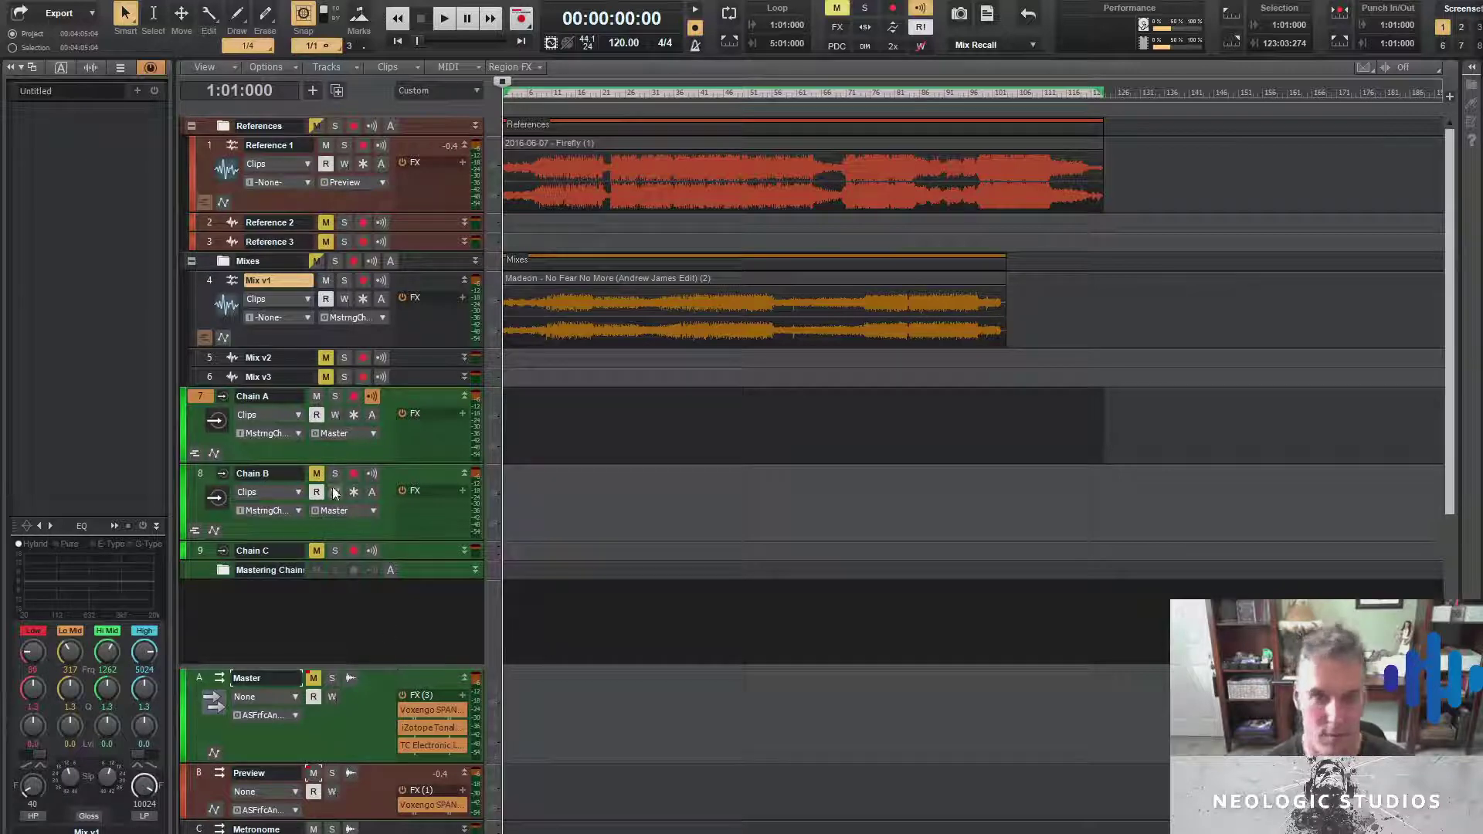
{"action": "left_click", "coordinate": [354, 759]}
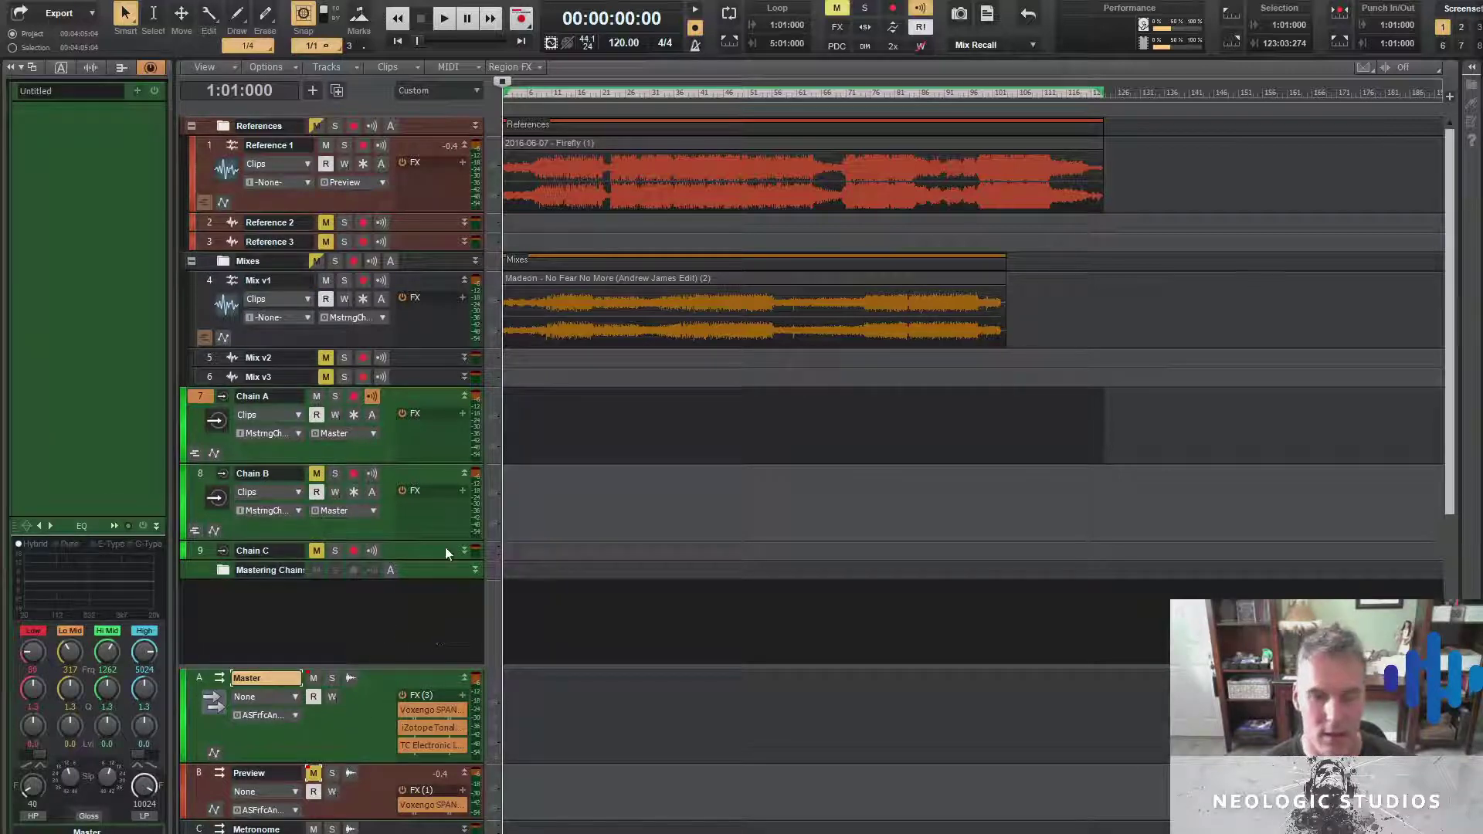
{"action": "left_click", "coordinate": [538, 278]}
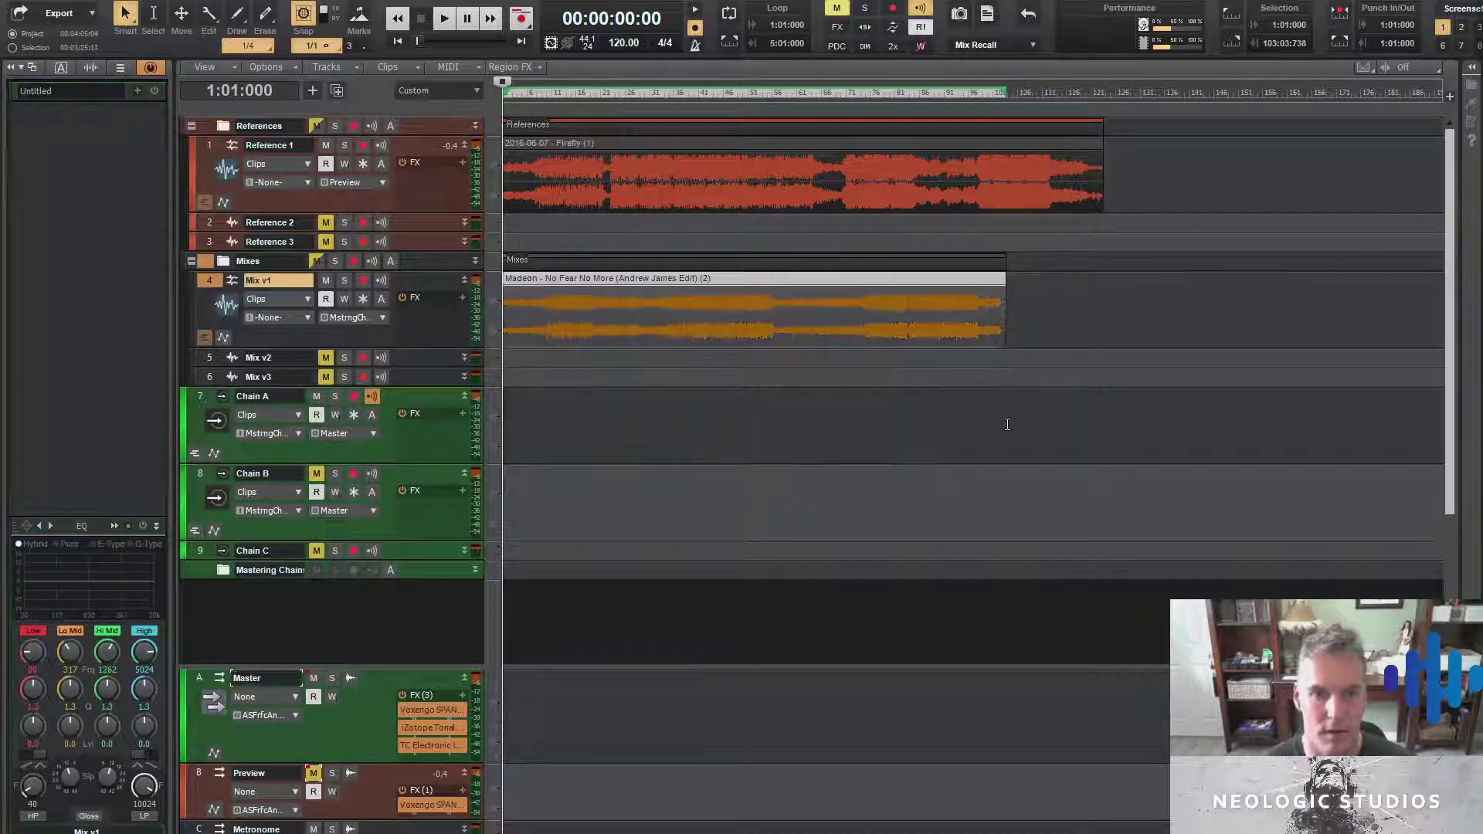
{"action": "key", "text": "space"}
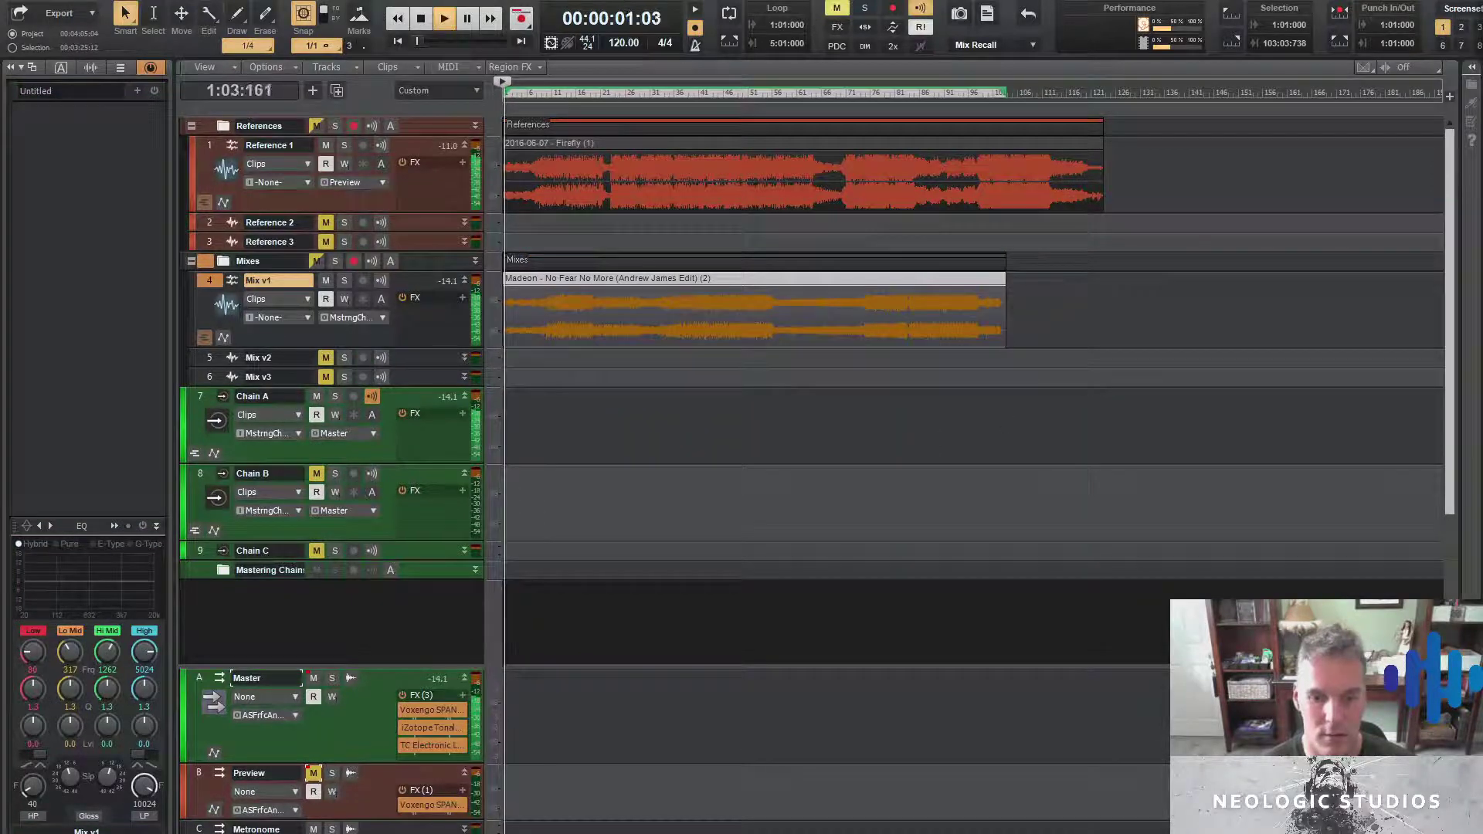
Open Voxengo SPAN Plus on the Master bus and change its main spectrum colour to green
{"action": "mouse_move", "coordinate": [657, 833]}
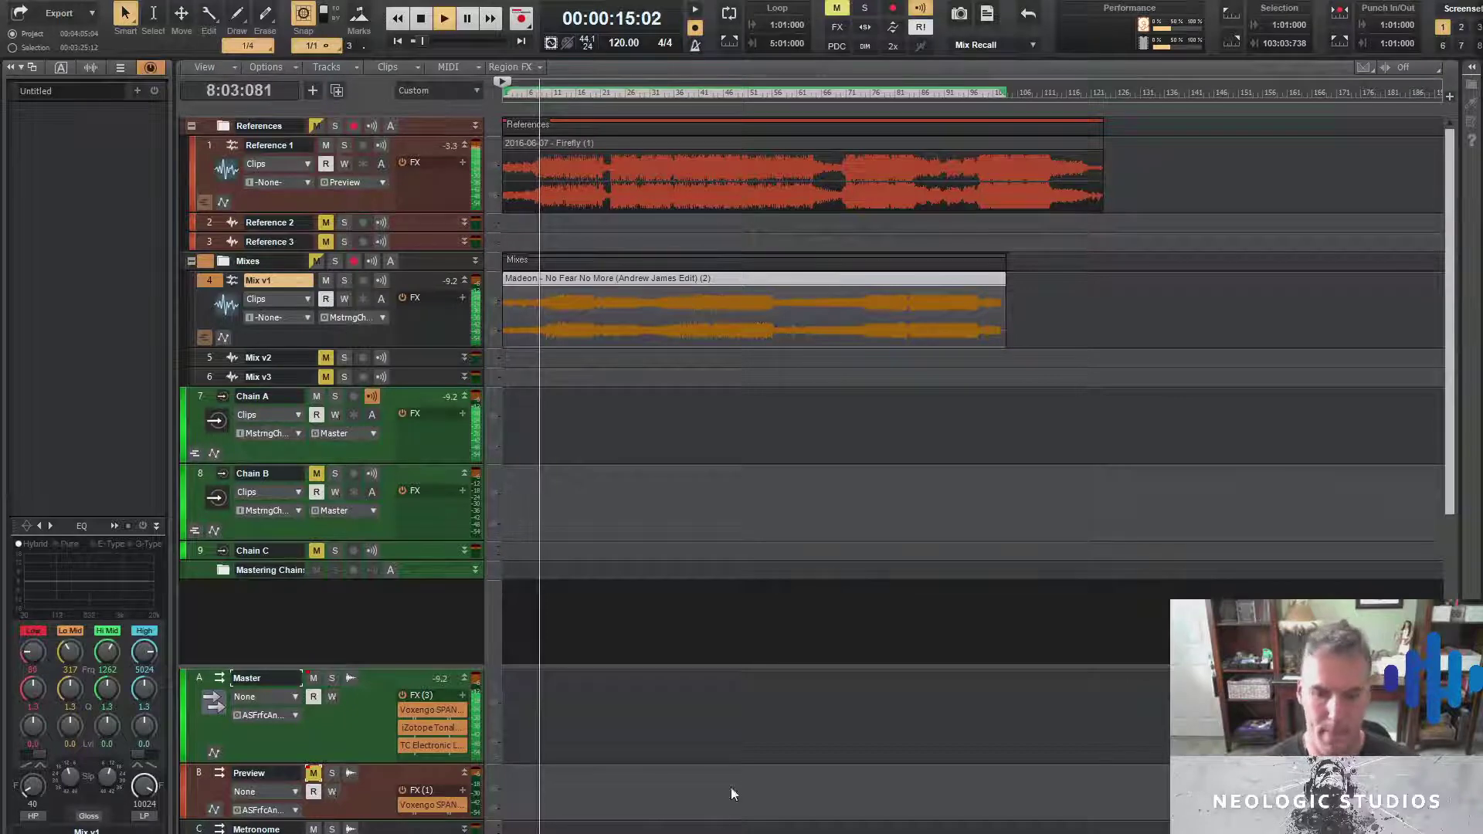
{"action": "left_click", "coordinate": [515, 749]}
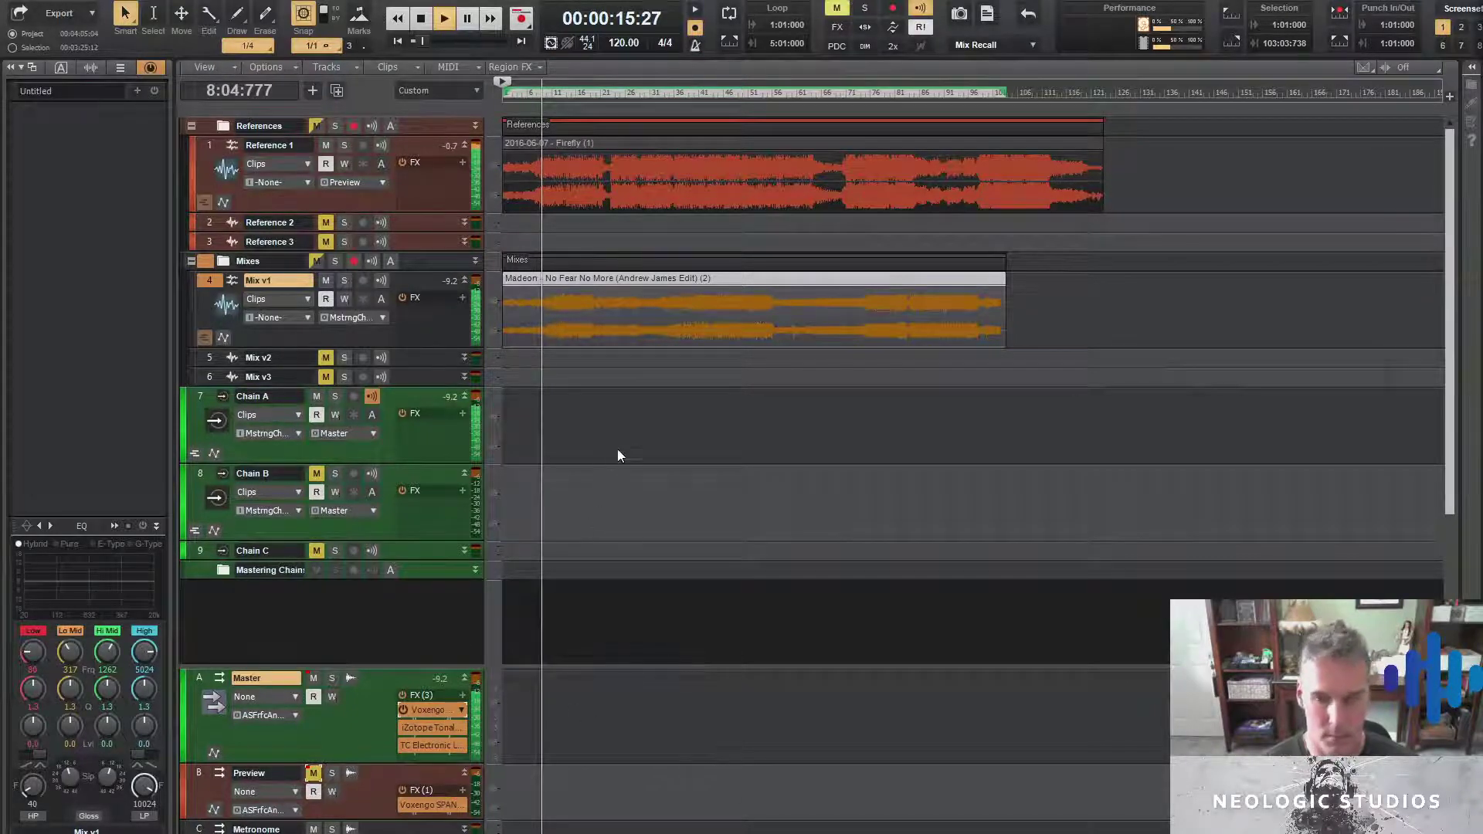
{"action": "left_click_drag", "start_coordinate": [954, 357], "coordinate": [970, 304]}
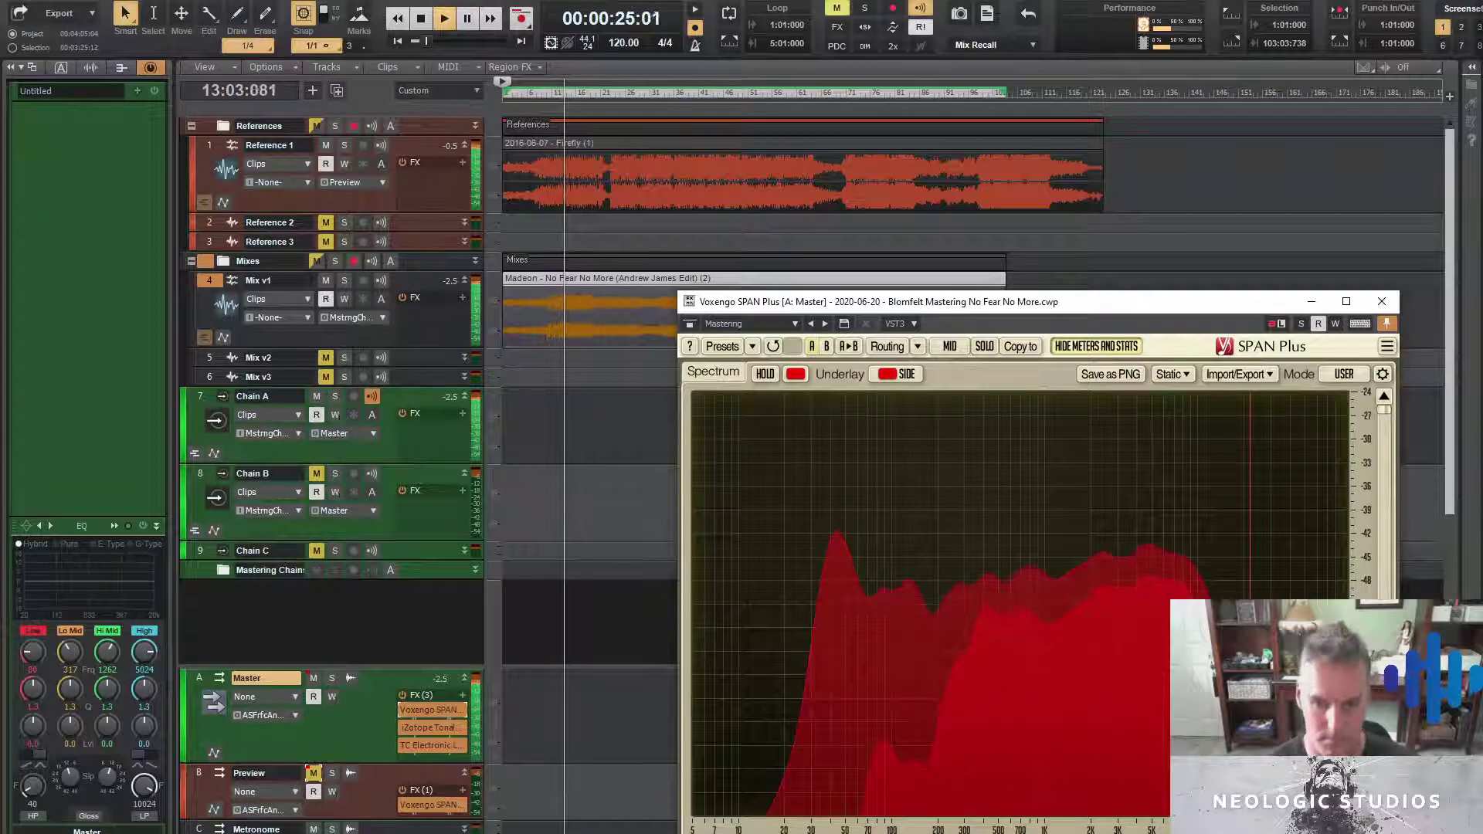
{"action": "left_click", "coordinate": [795, 375]}
{"action": "left_click", "coordinate": [796, 396]}
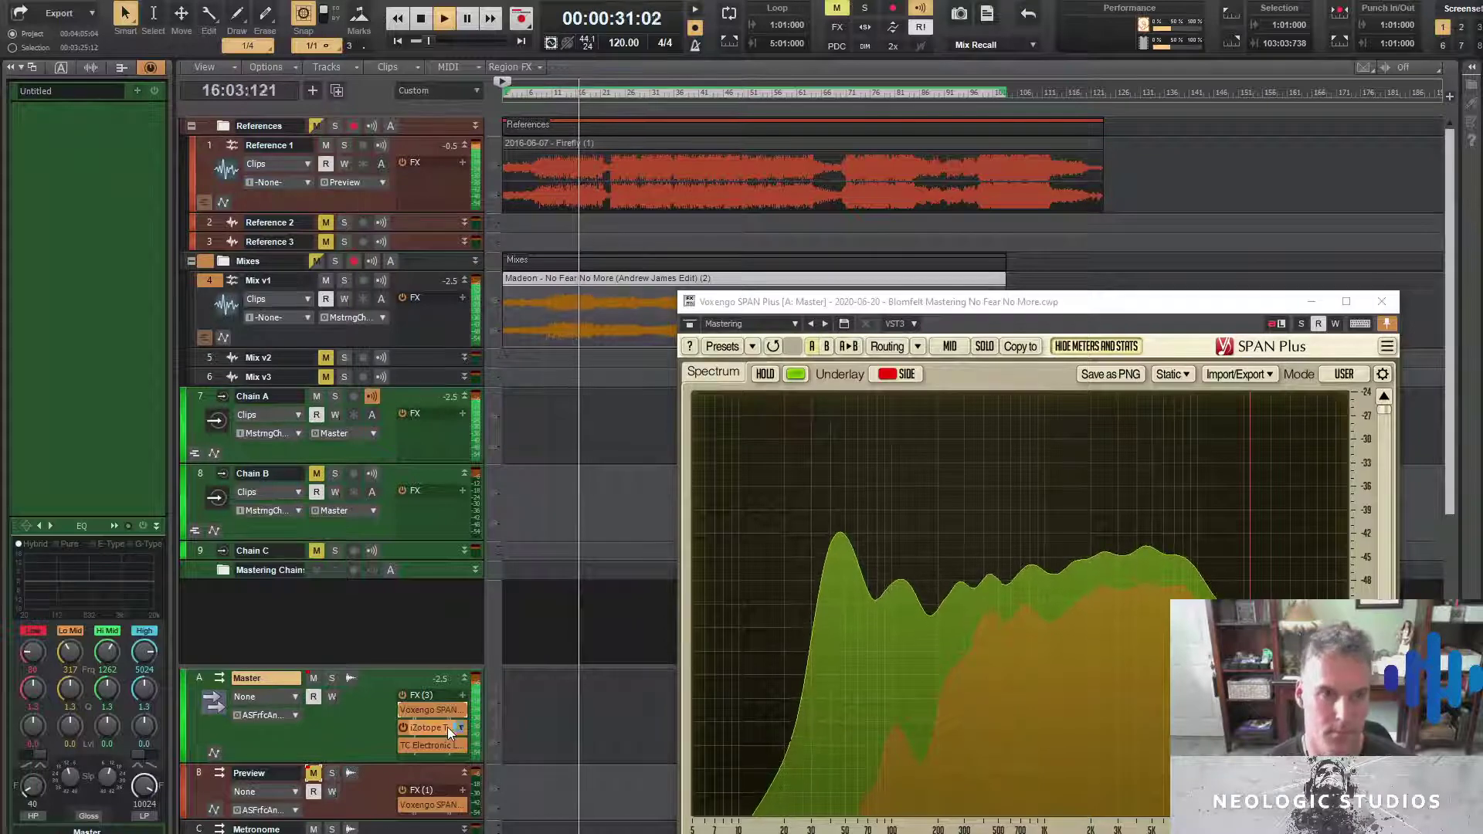
Measure the playing mix's tempo by tapping along to the beat in AnalogX TapTempo
{"action": "key", "text": "space"}
{"action": "key", "text": "space"}
{"action": "key", "text": "space"}
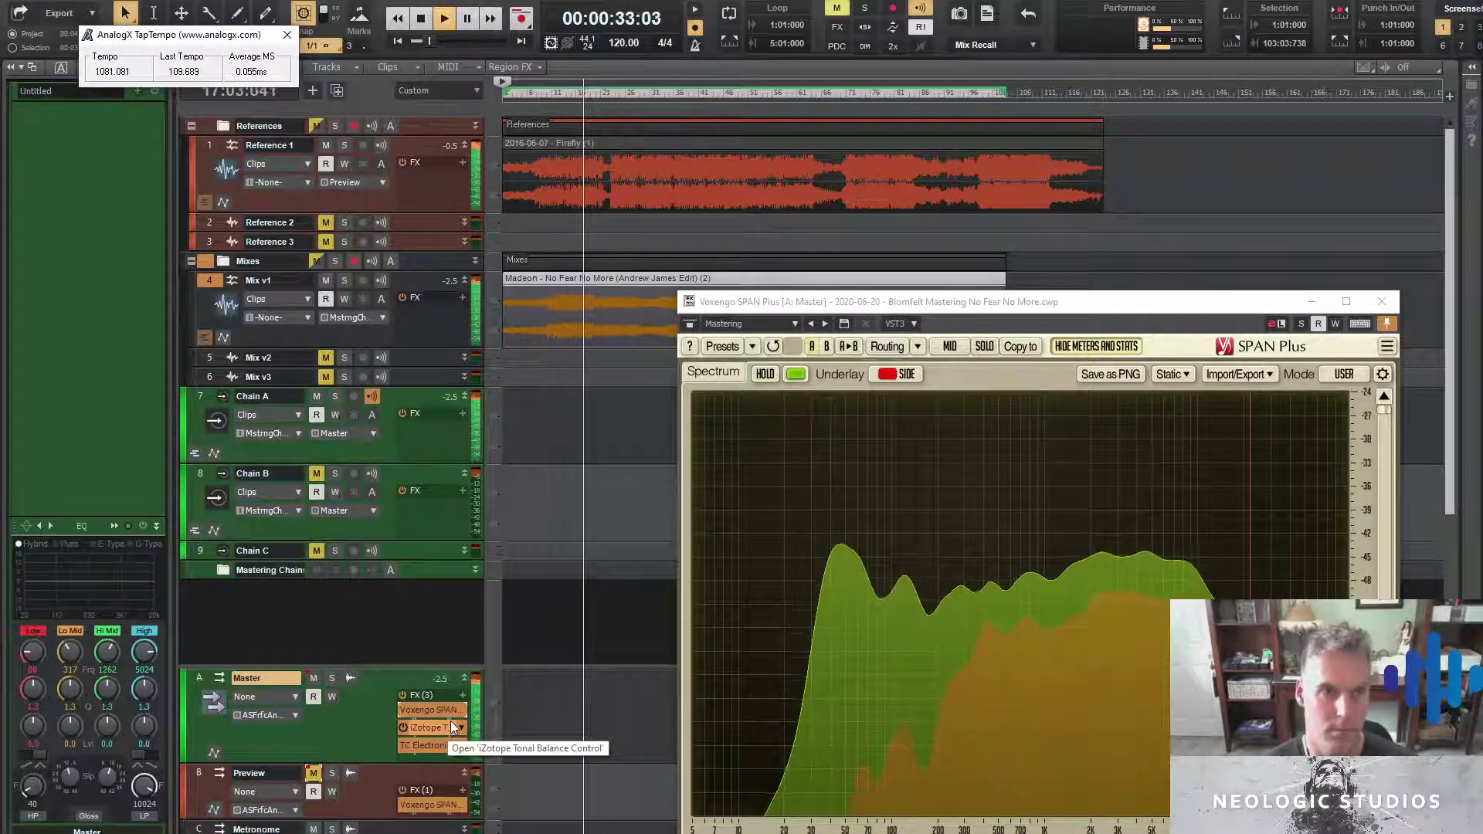
{"action": "key", "text": "space"}
{"action": "key", "text": "space"}
{"action": "key", "text": "space"}
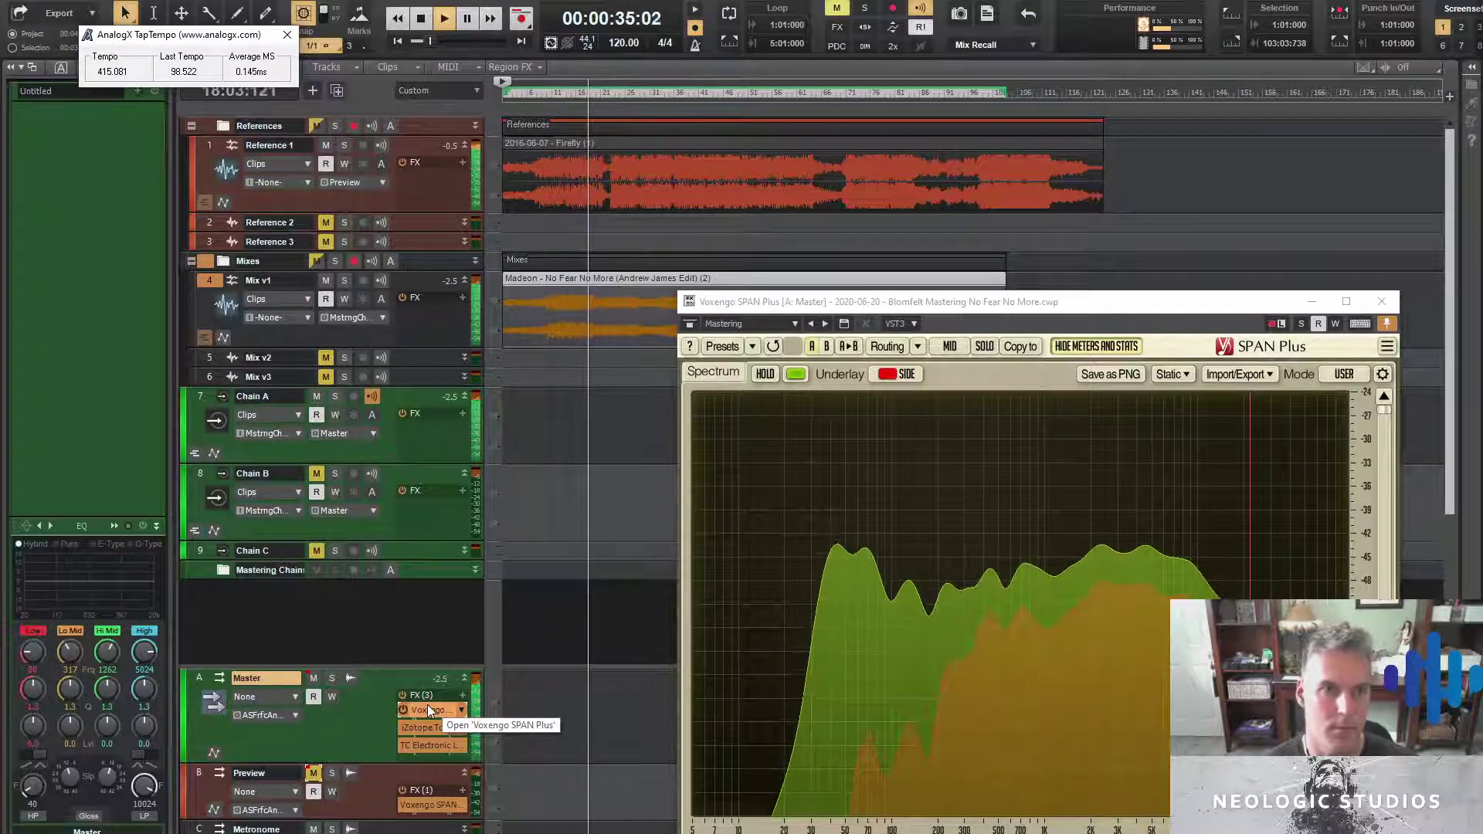
{"action": "key", "text": "space"}
{"action": "key", "text": "space"}
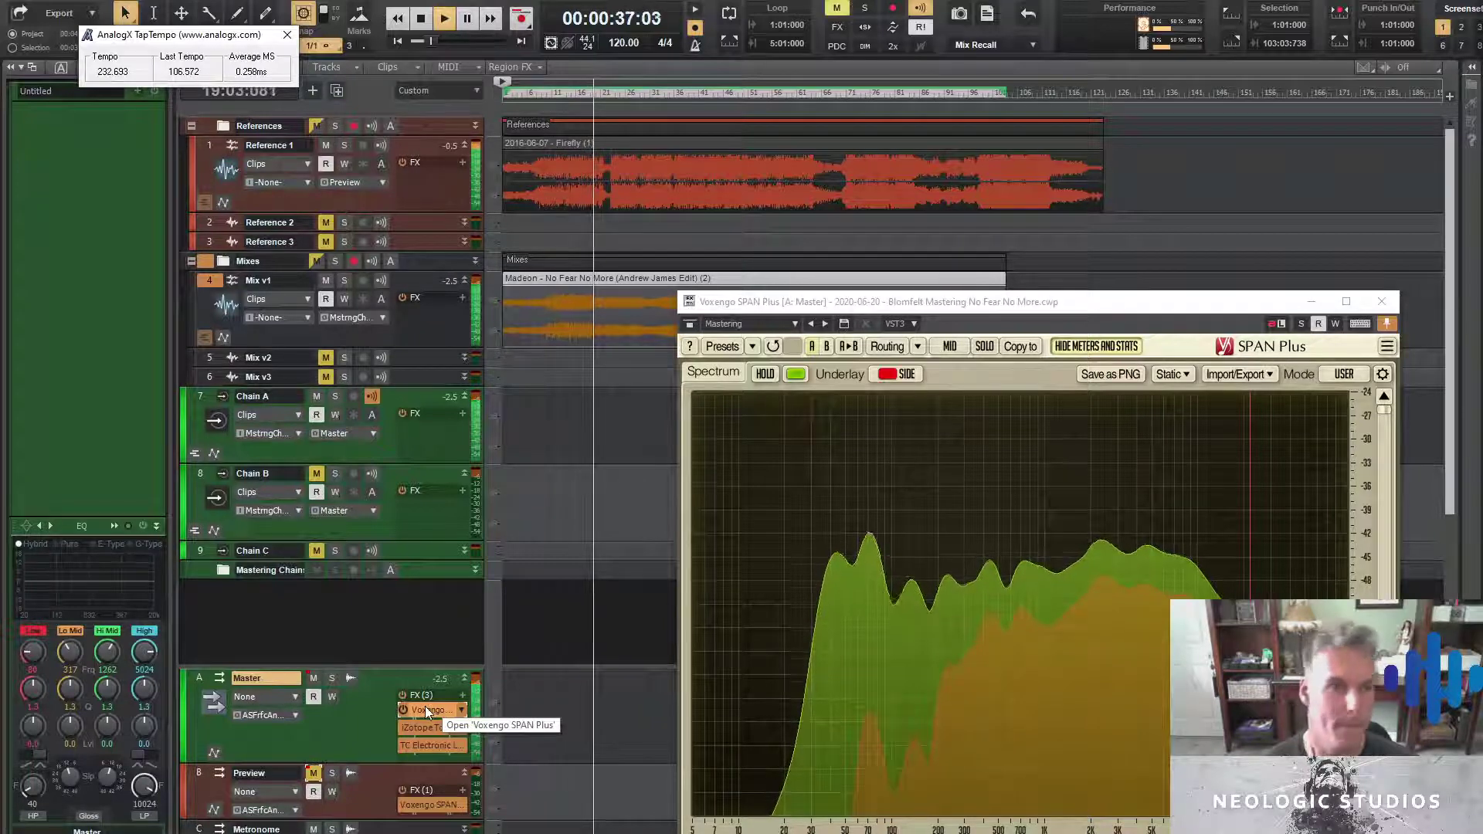
{"action": "key", "text": "space"}
{"action": "key", "text": "space"}
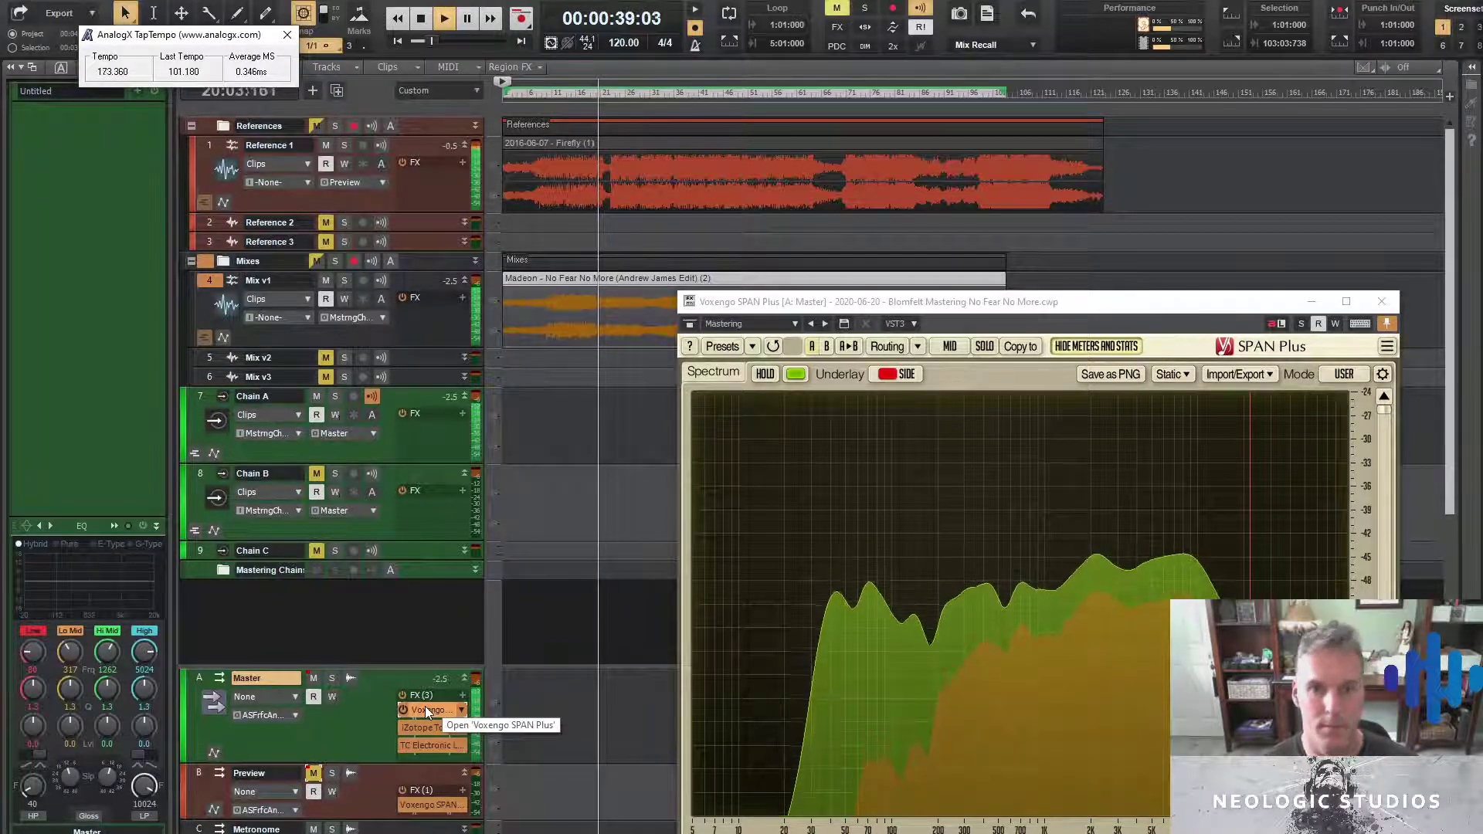
{"action": "key", "text": "space"}
{"action": "key", "text": "space"}
{"action": "key", "text": "space"}
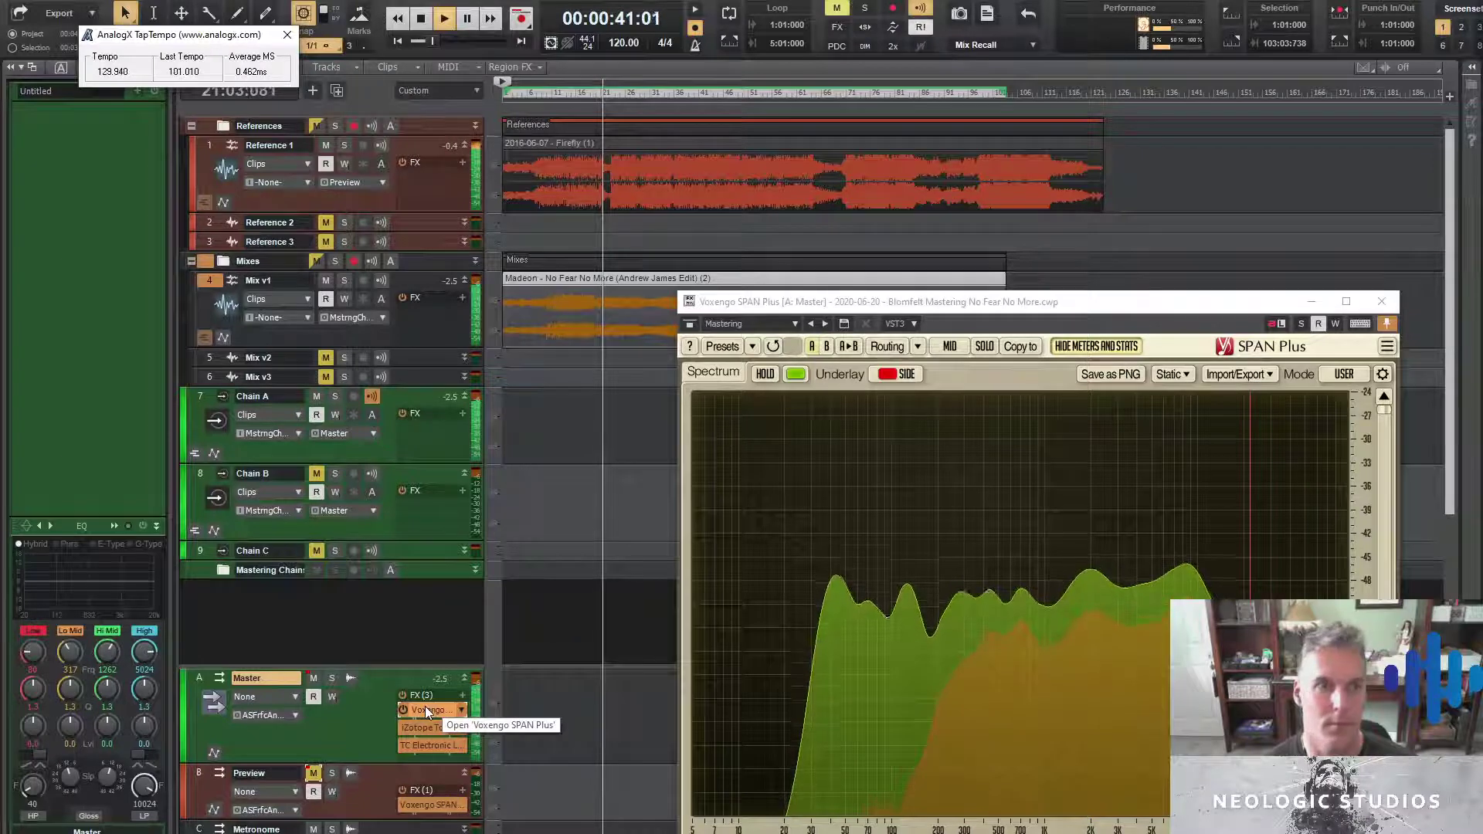
{"action": "key", "text": "space"}
{"action": "key", "text": "space"}
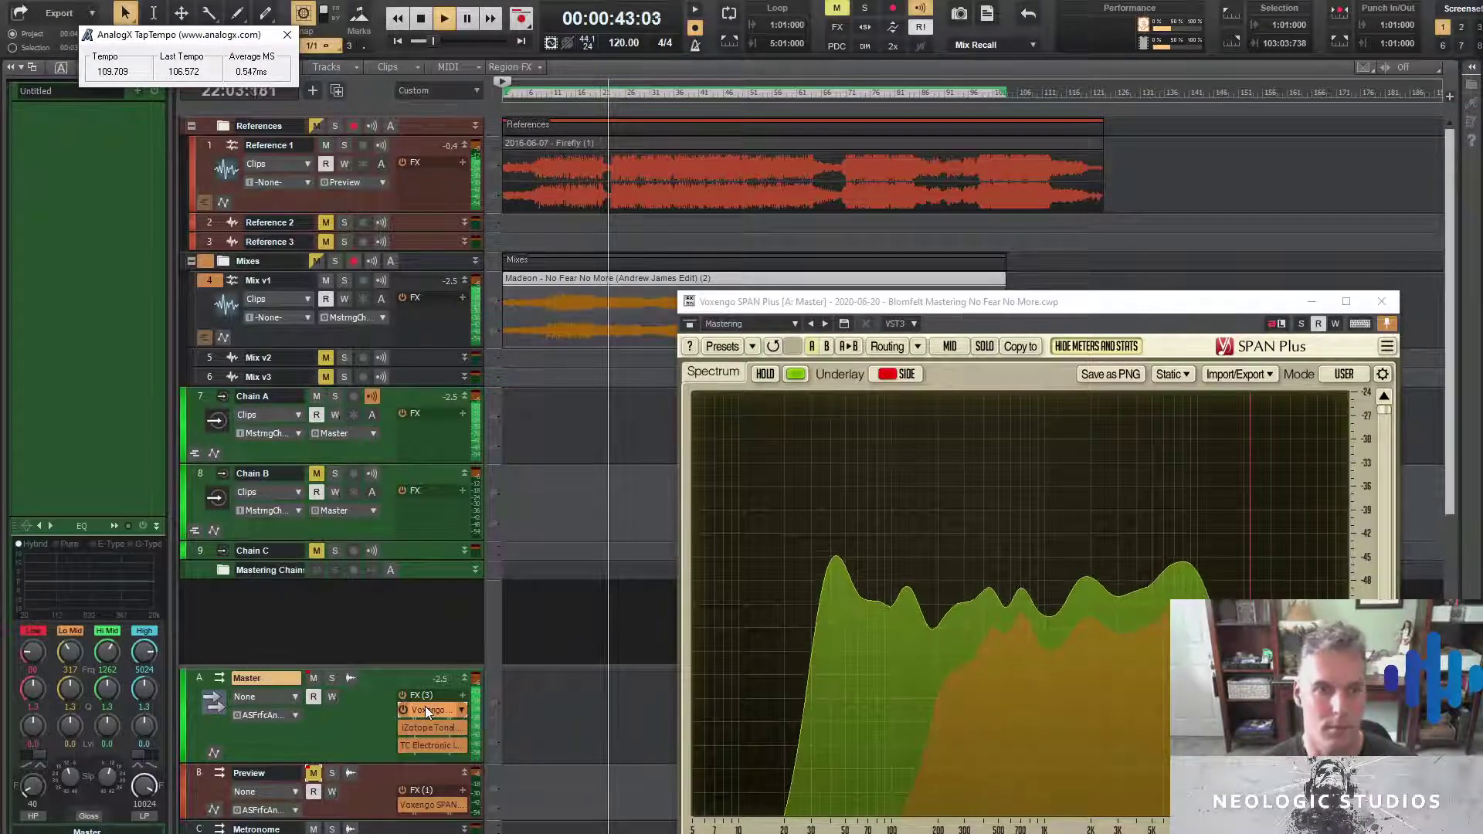
{"action": "key", "text": "space"}
{"action": "key", "text": "space"}
{"action": "key", "text": "space"}
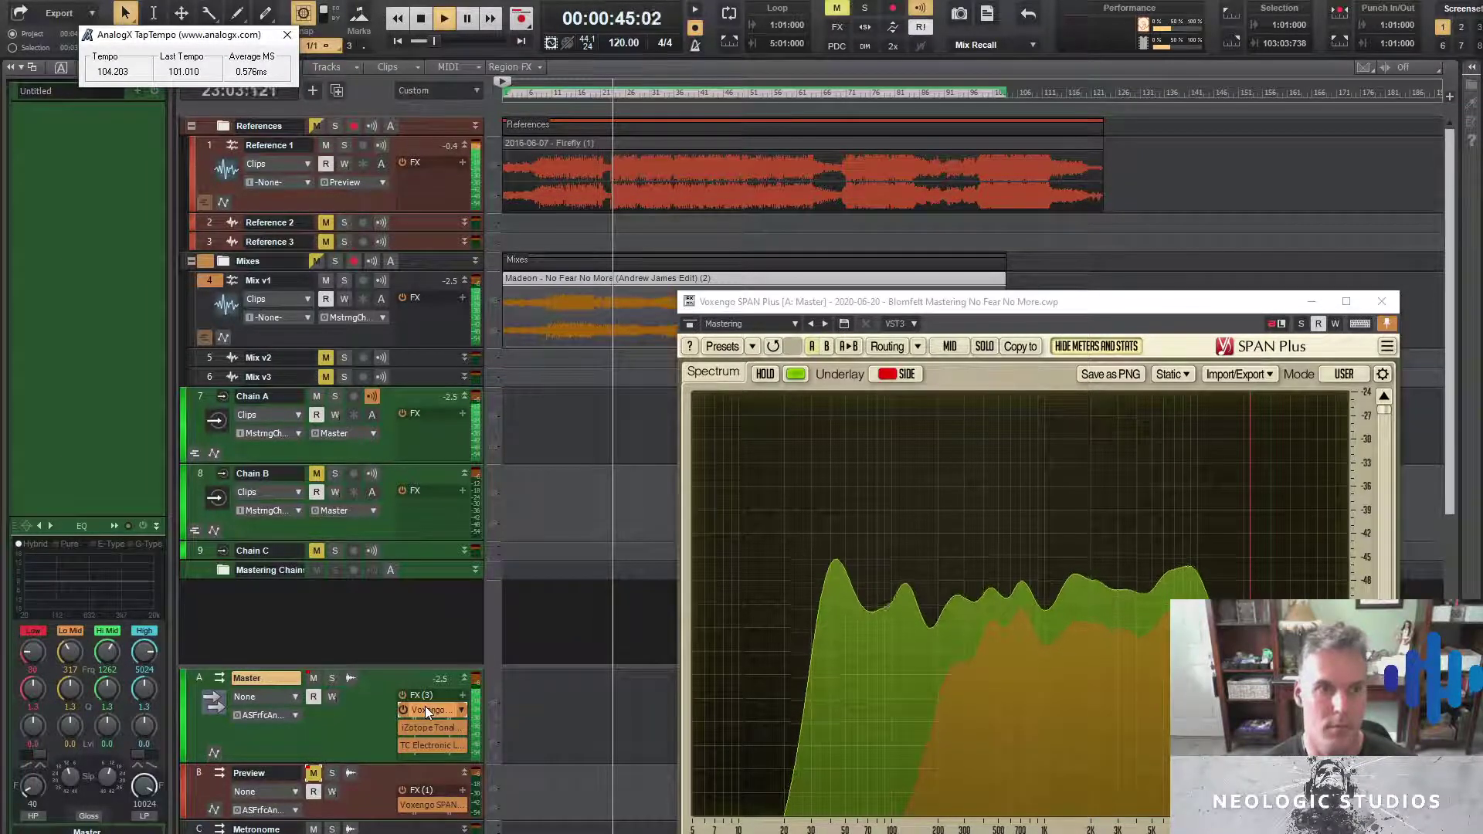
Set the project tempo to 104, replay the mix from about measure 18, and close SPAN Plus
{"action": "left_click", "coordinate": [620, 43]}
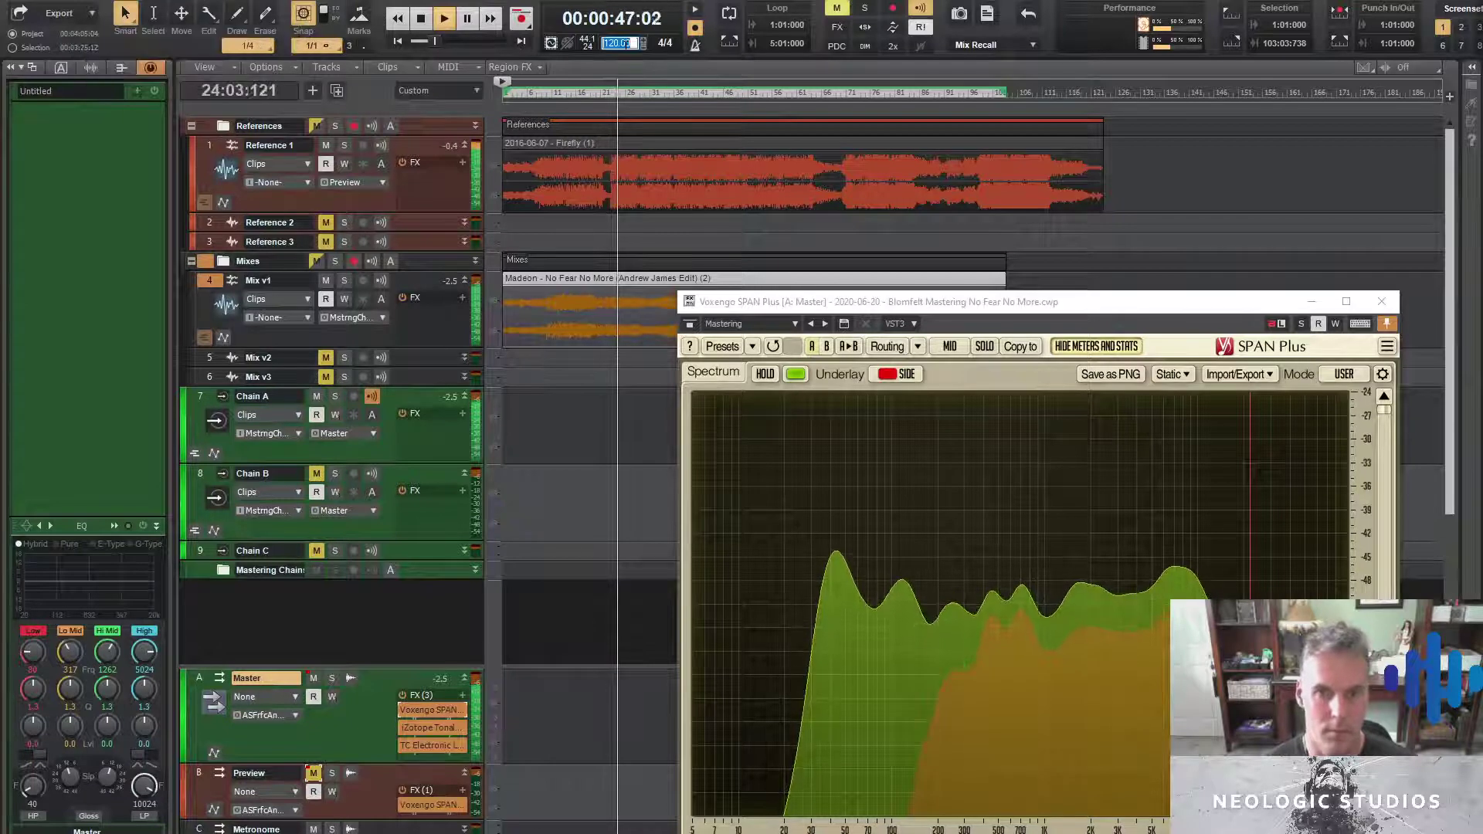
{"action": "key", "text": "Return"}
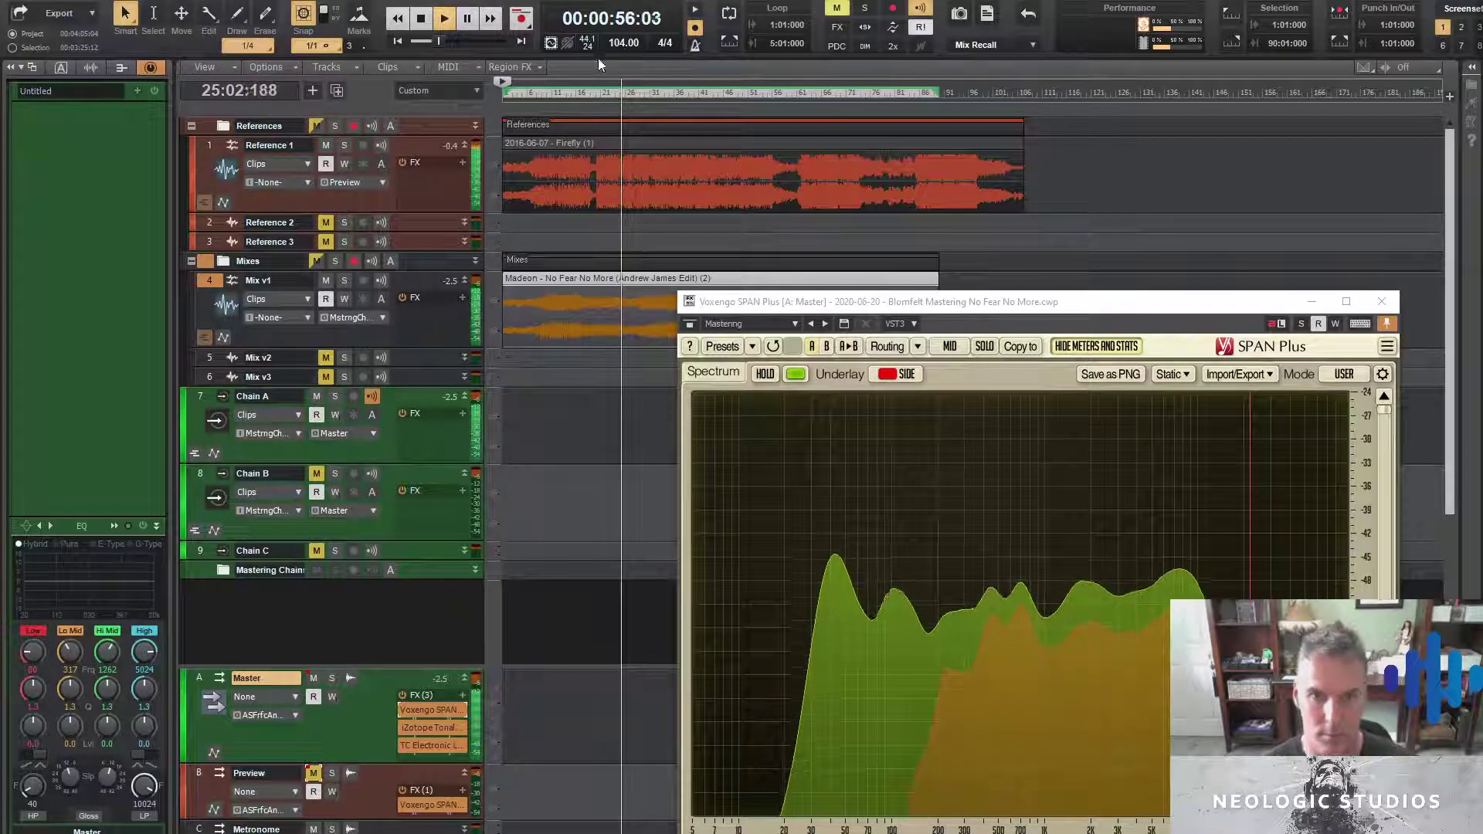
{"action": "left_click", "coordinate": [587, 100]}
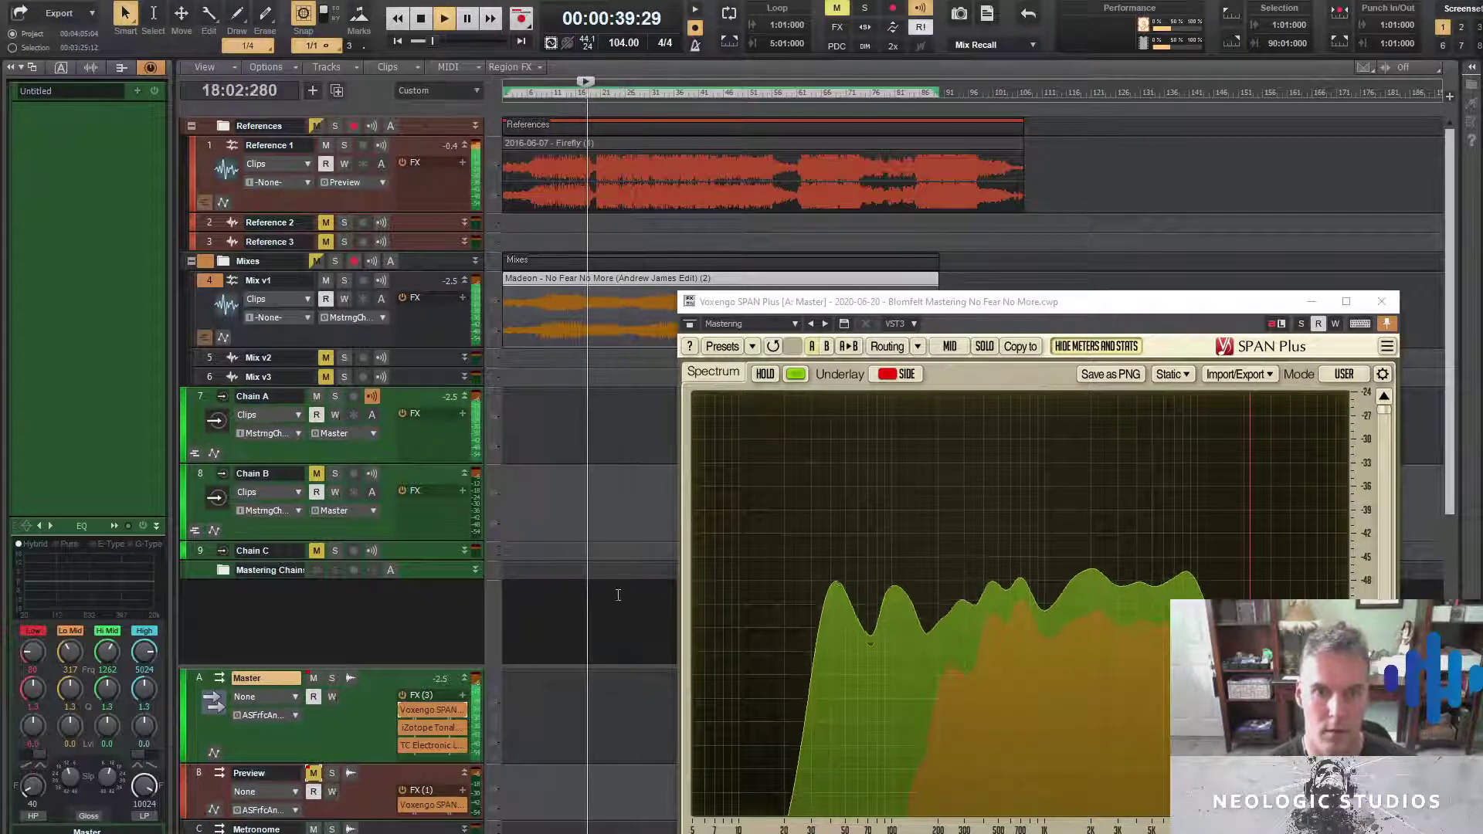
{"action": "left_click", "coordinate": [1381, 302]}
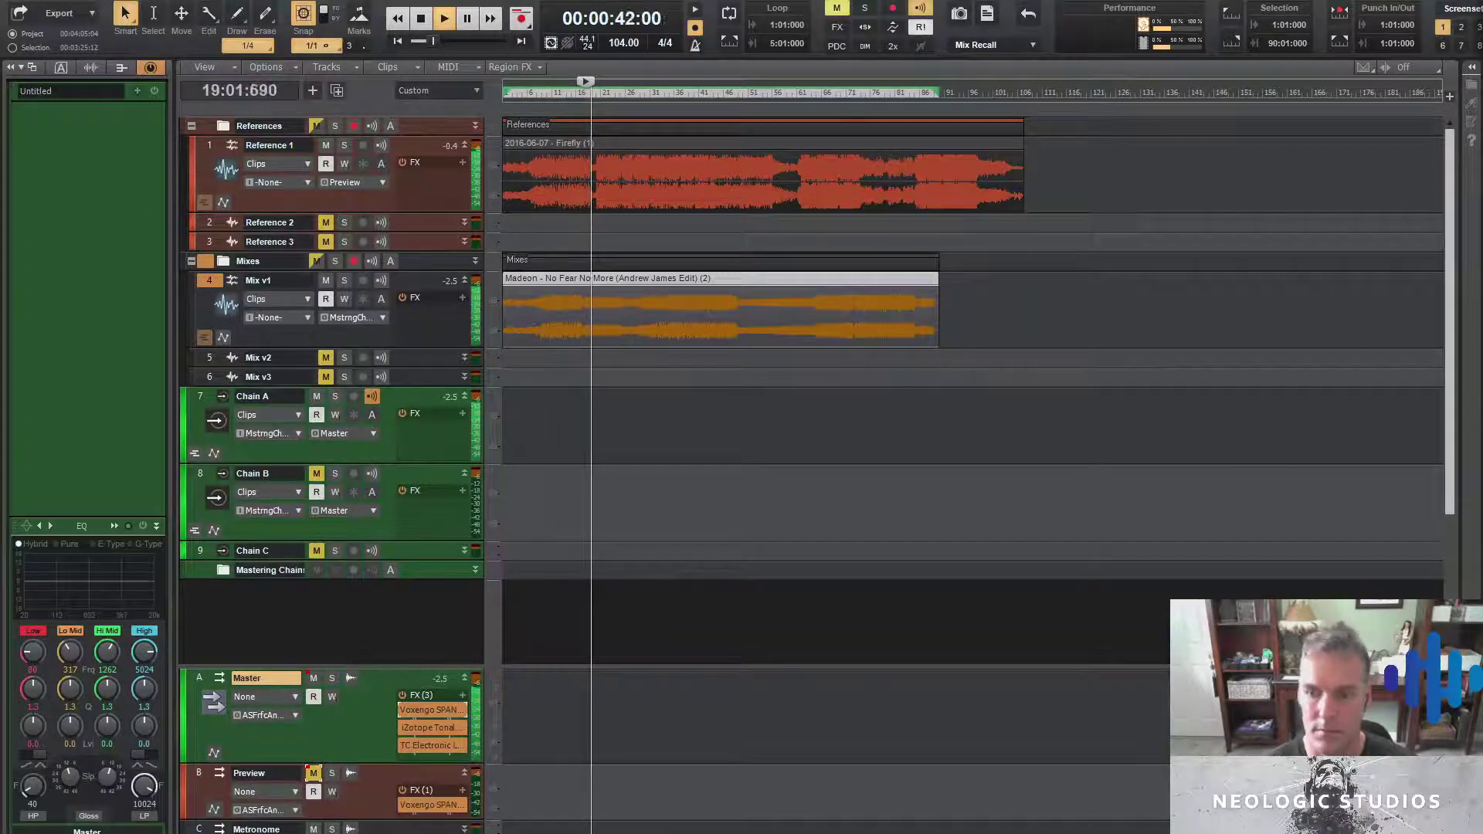
Name the marker at 1:01:000 "Intro" and add another marker at about measure 22 during playback
{"action": "key", "text": "ctrl+Right"}
{"action": "key", "text": "ctrl+Right"}
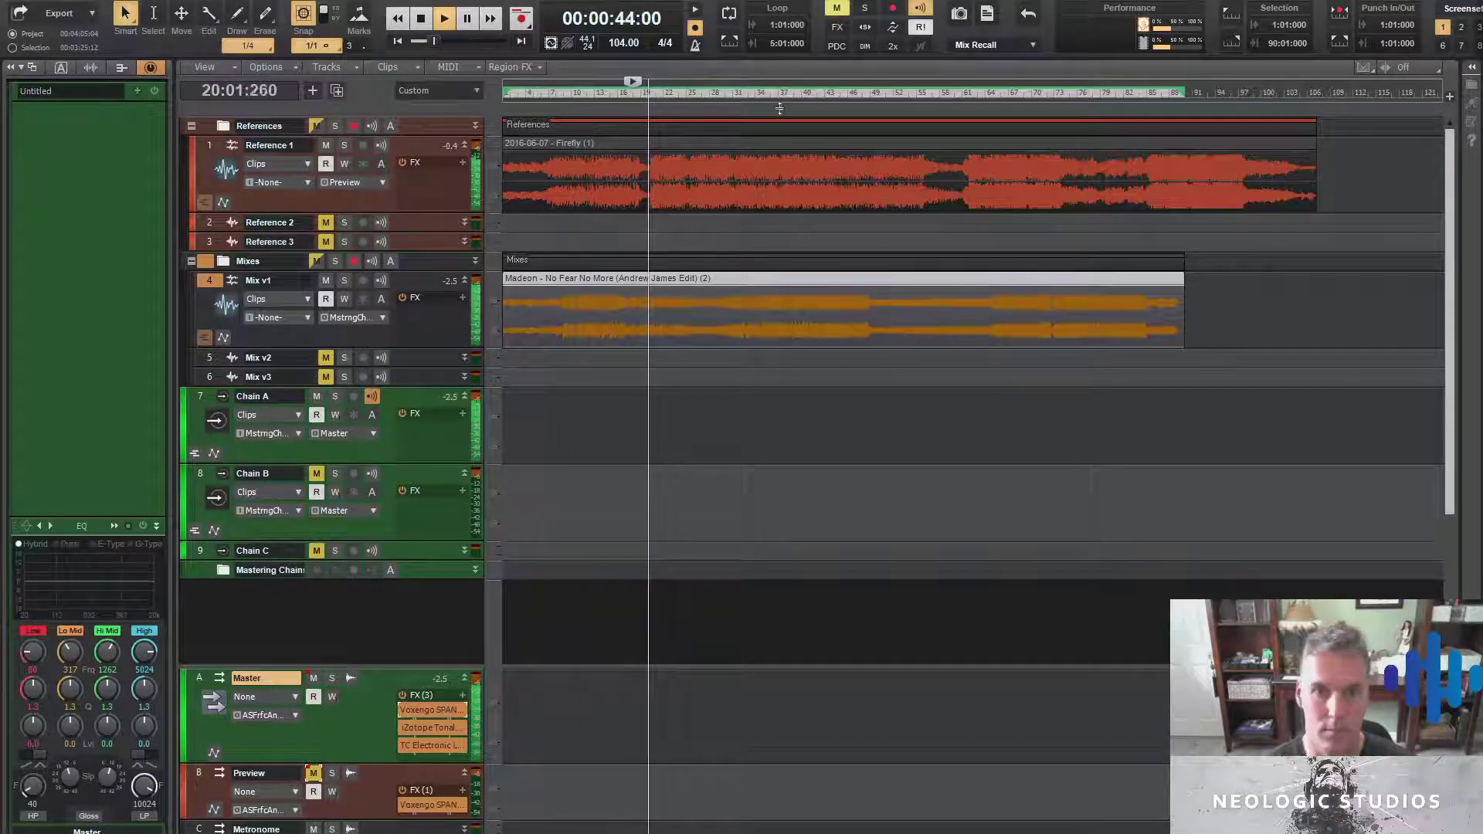
{"action": "double_click", "coordinate": [514, 85]}
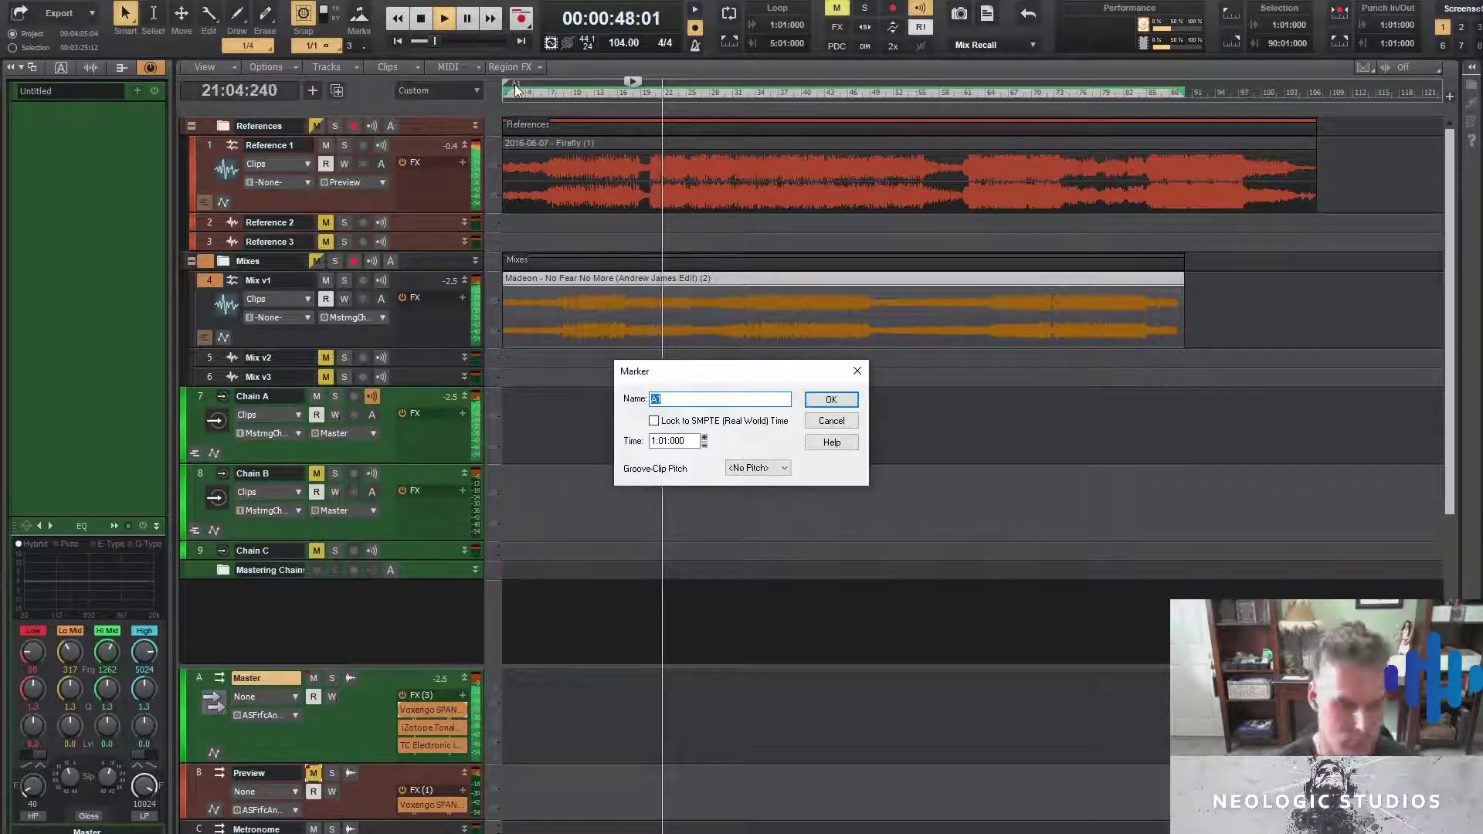
{"action": "key", "text": "Return"}
{"action": "key", "text": "m"}
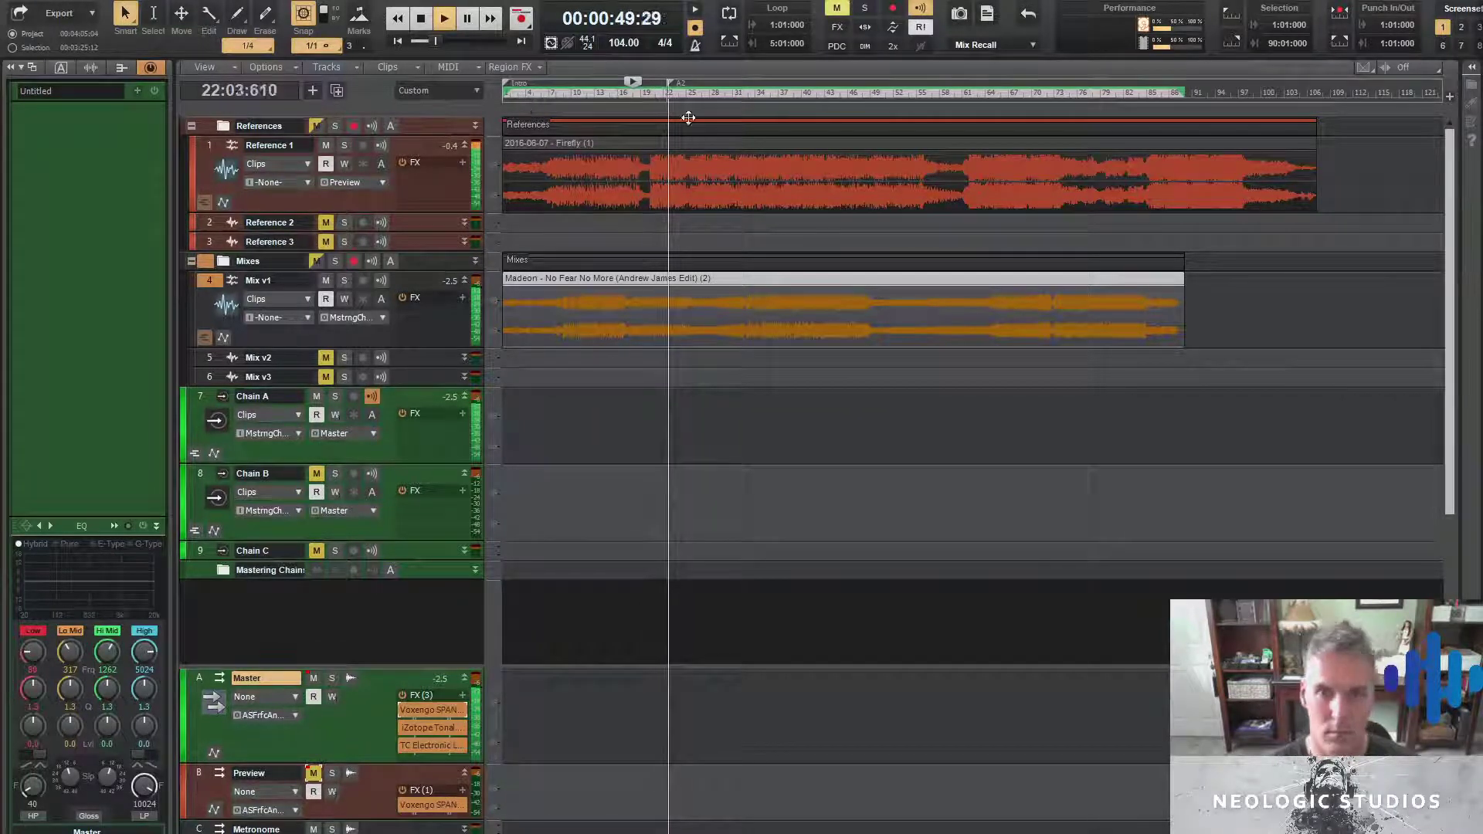
Move the second marker to 8:01:000, then add a marker at 25:01:000 named "Fake to build"
{"action": "left_click_drag", "start_coordinate": [669, 83], "coordinate": [555, 96]}
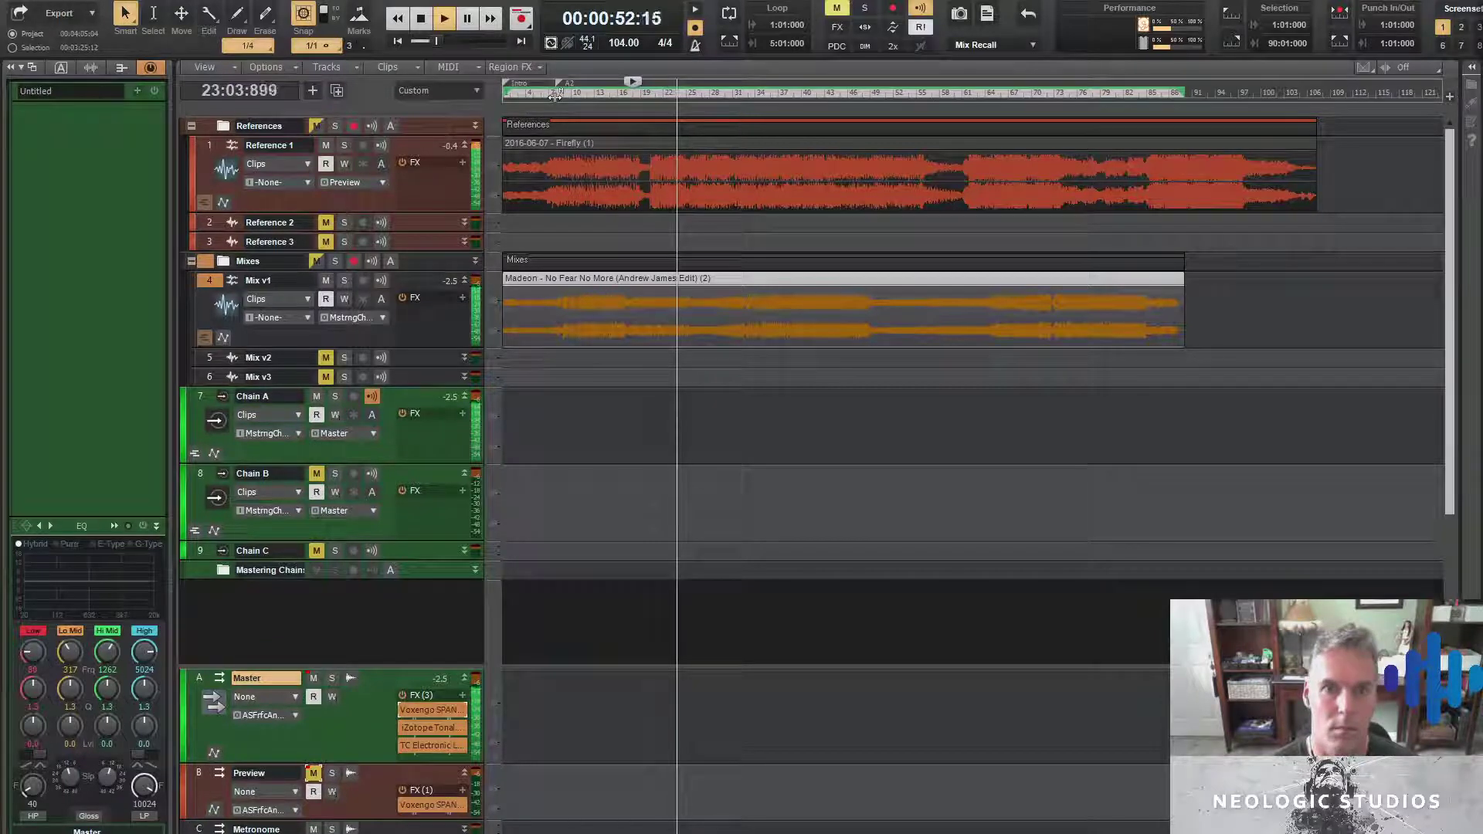
{"action": "key", "text": "m"}
{"action": "double_click", "coordinate": [687, 81]}
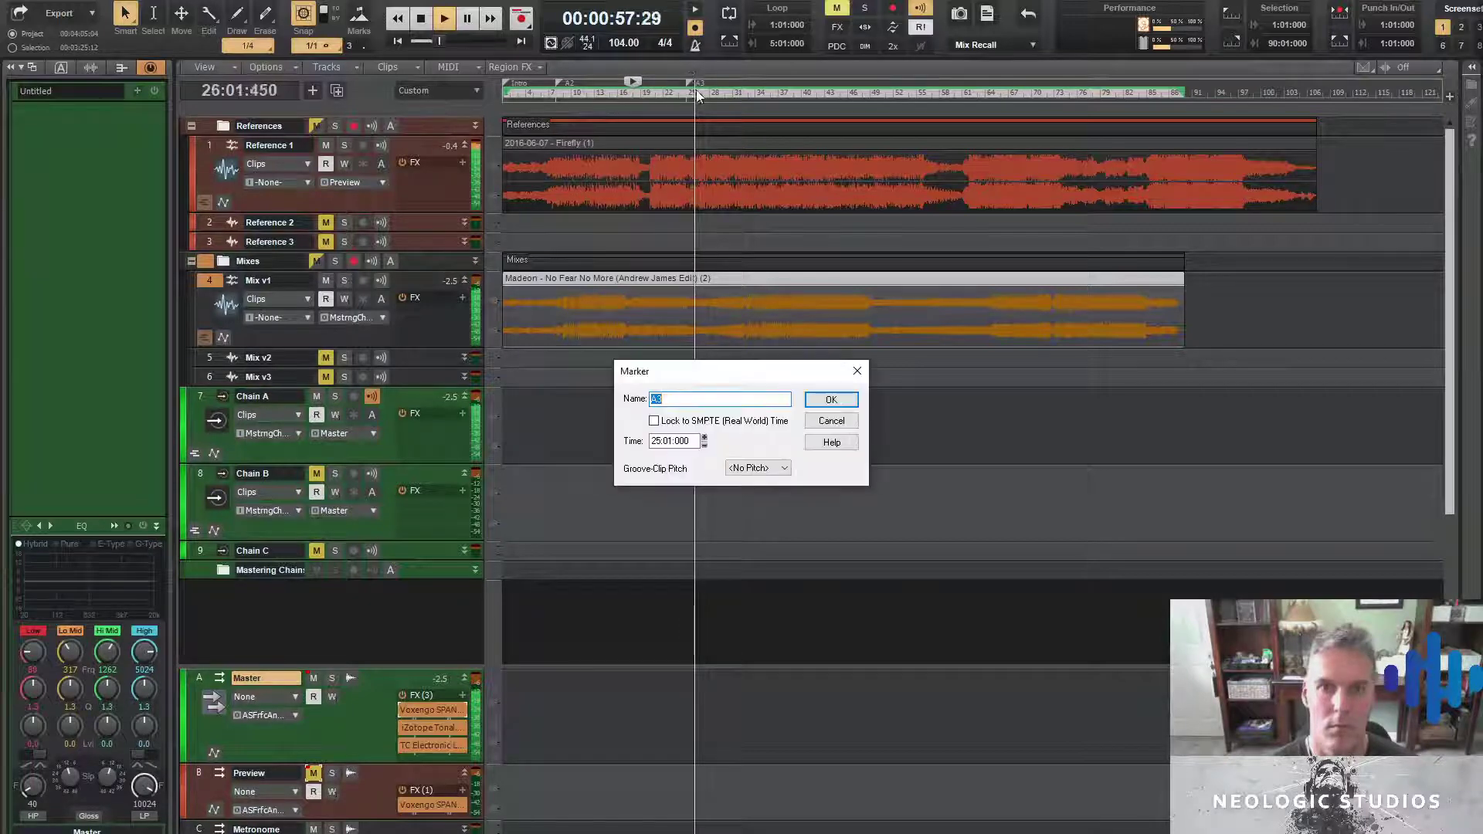
{"action": "type", "text": "Fake "}
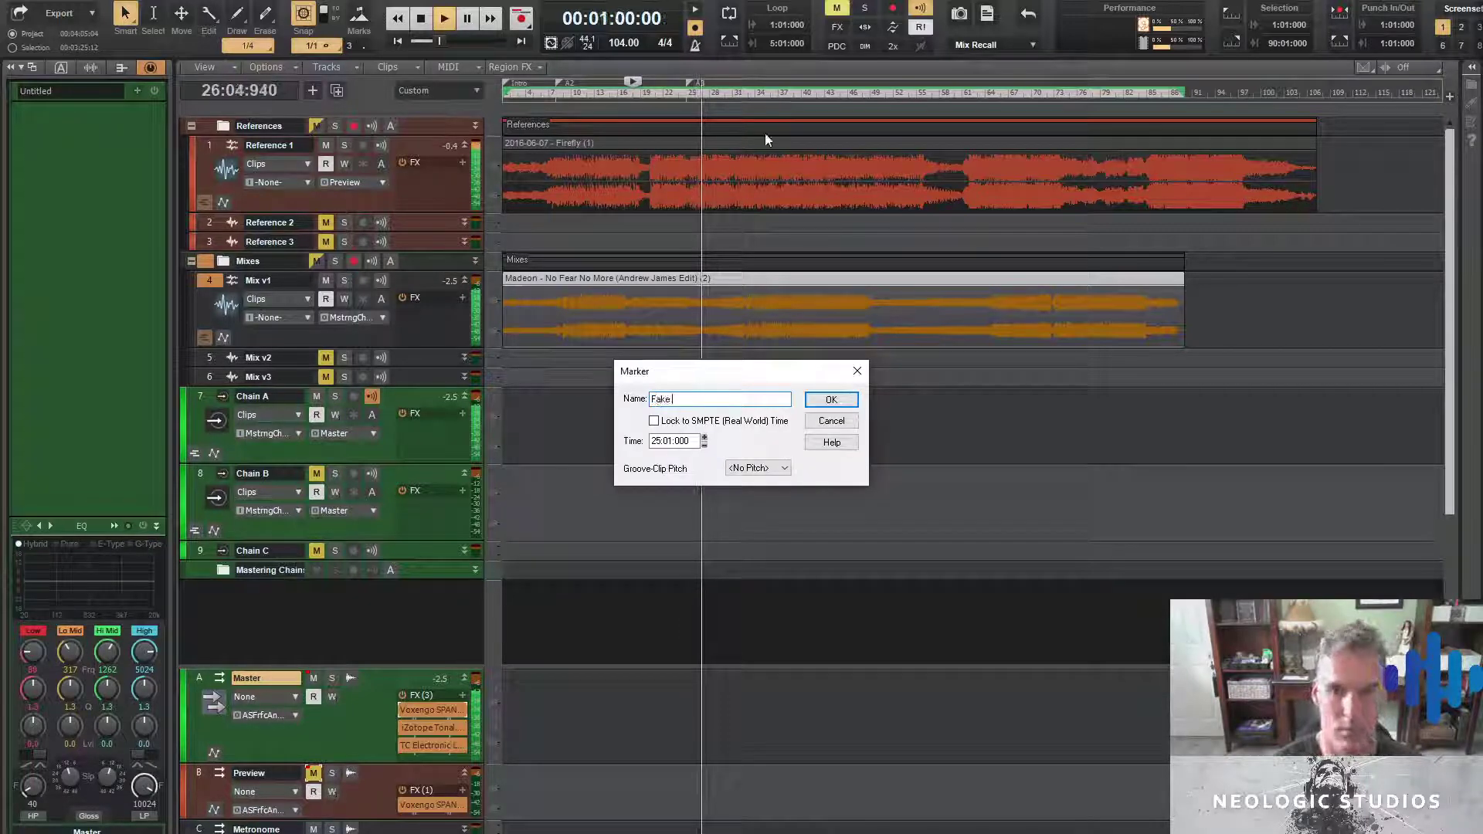
{"action": "type", "text": "to build"}
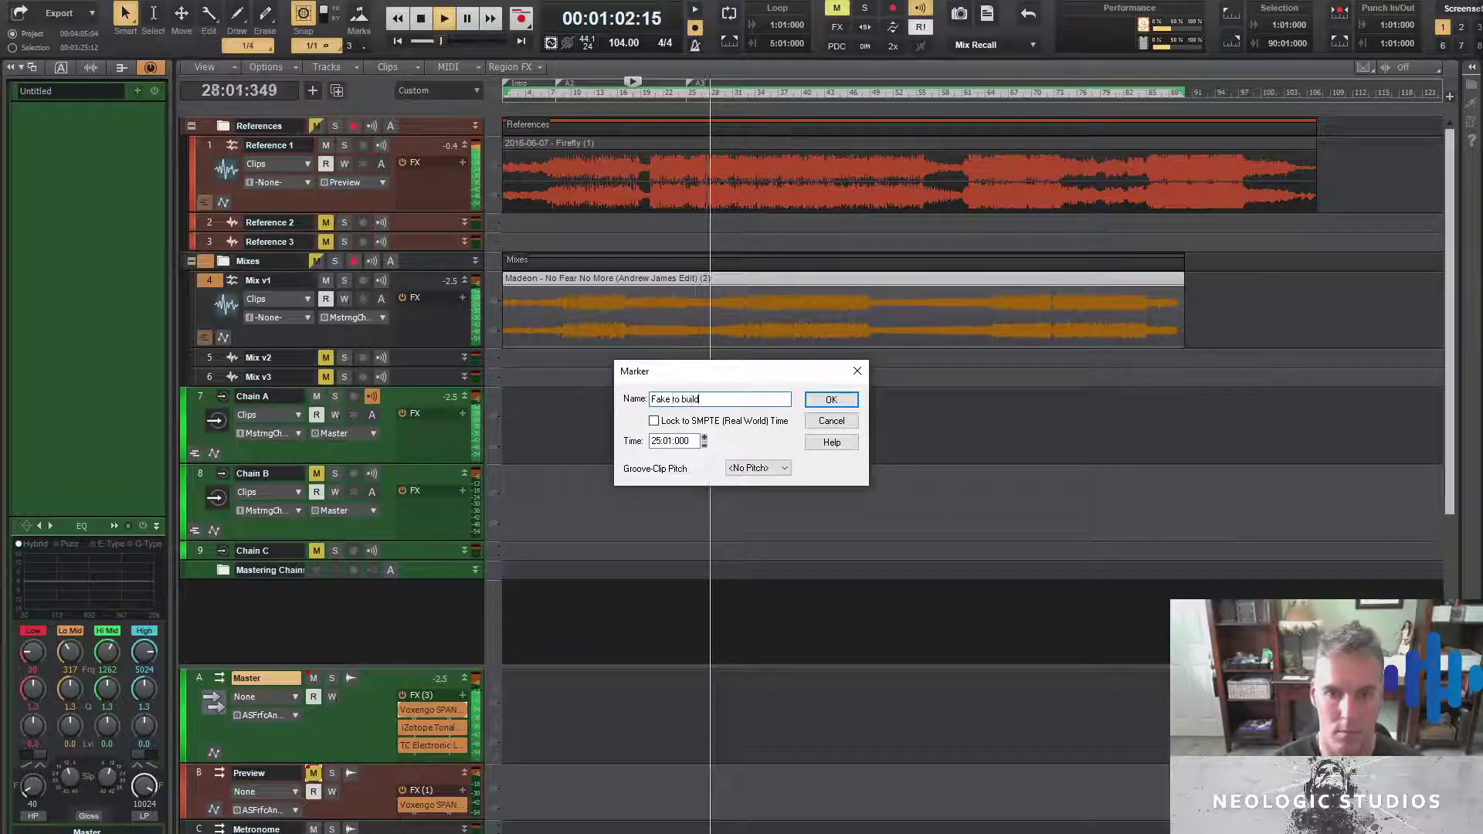
{"action": "key", "text": "Return"}
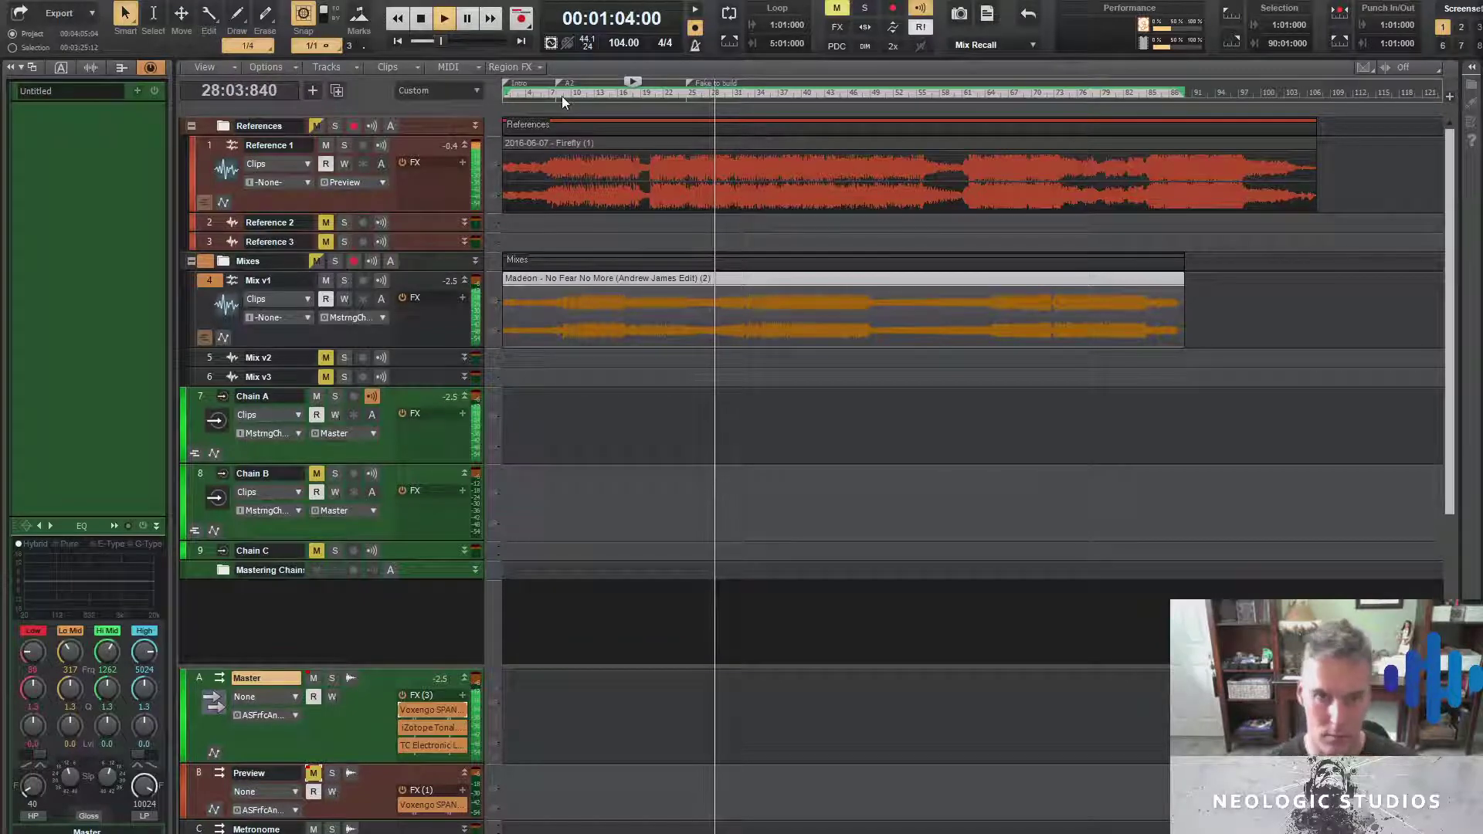
Rename the marker at 25:01:000 as "Build"
{"action": "double_click", "coordinate": [691, 83]}
{"action": "type", "text": "Build"}
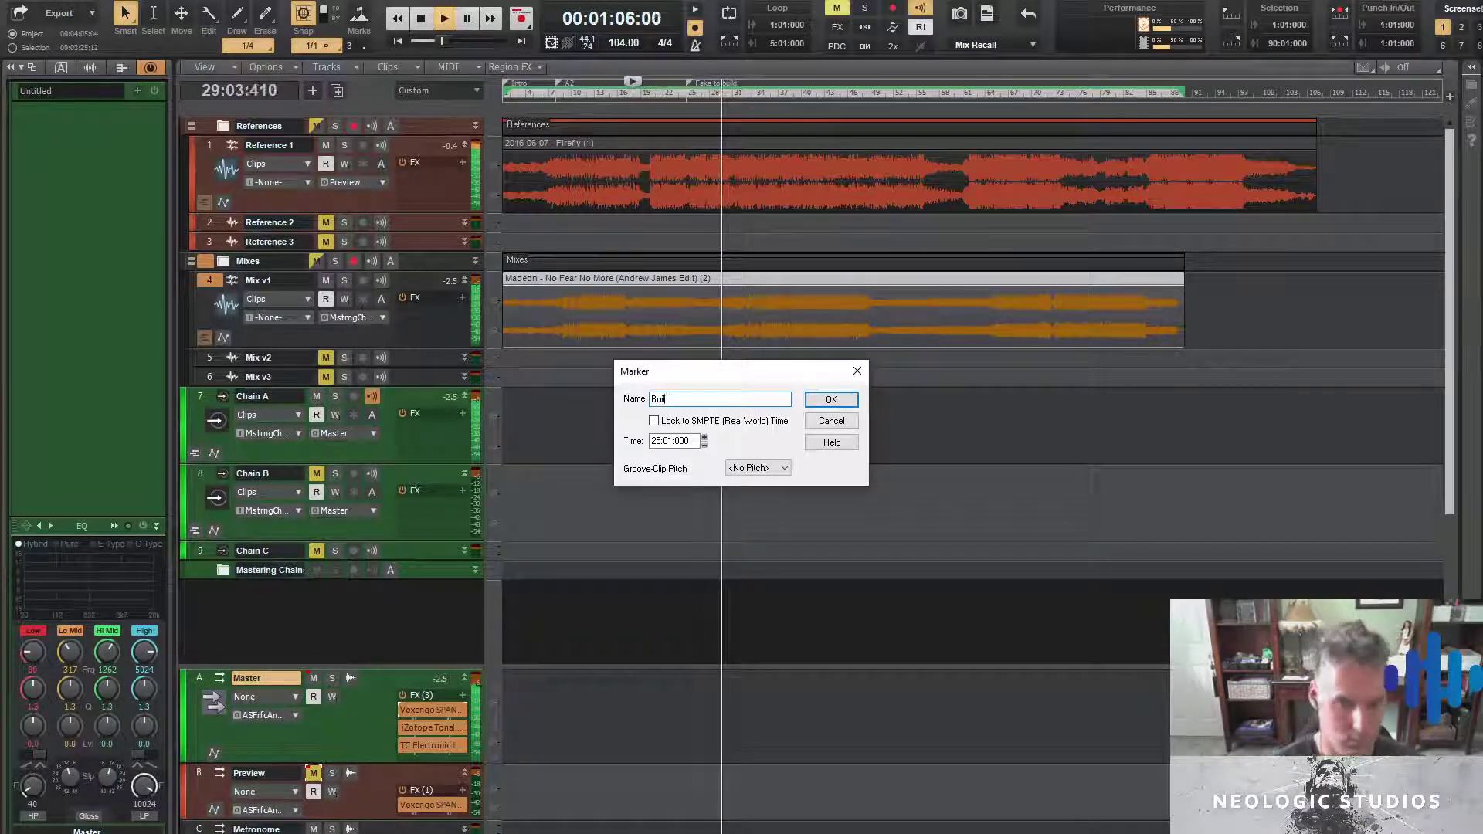
{"action": "key", "text": "Return"}
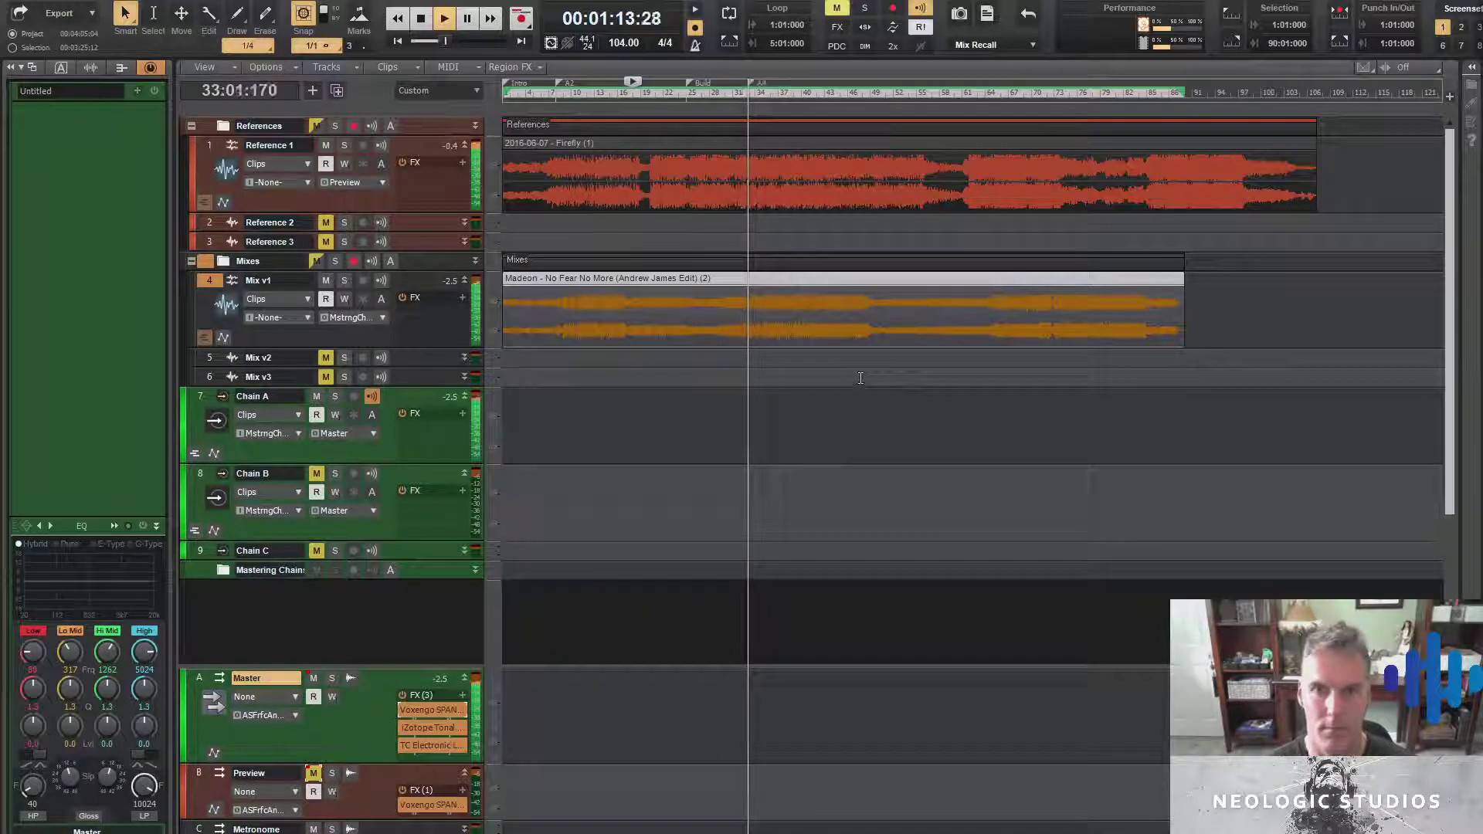
Add a marker at 33:01:000 during playback and name it "Drop"
{"action": "key", "text": "m"}
{"action": "key", "text": "shift+f"}
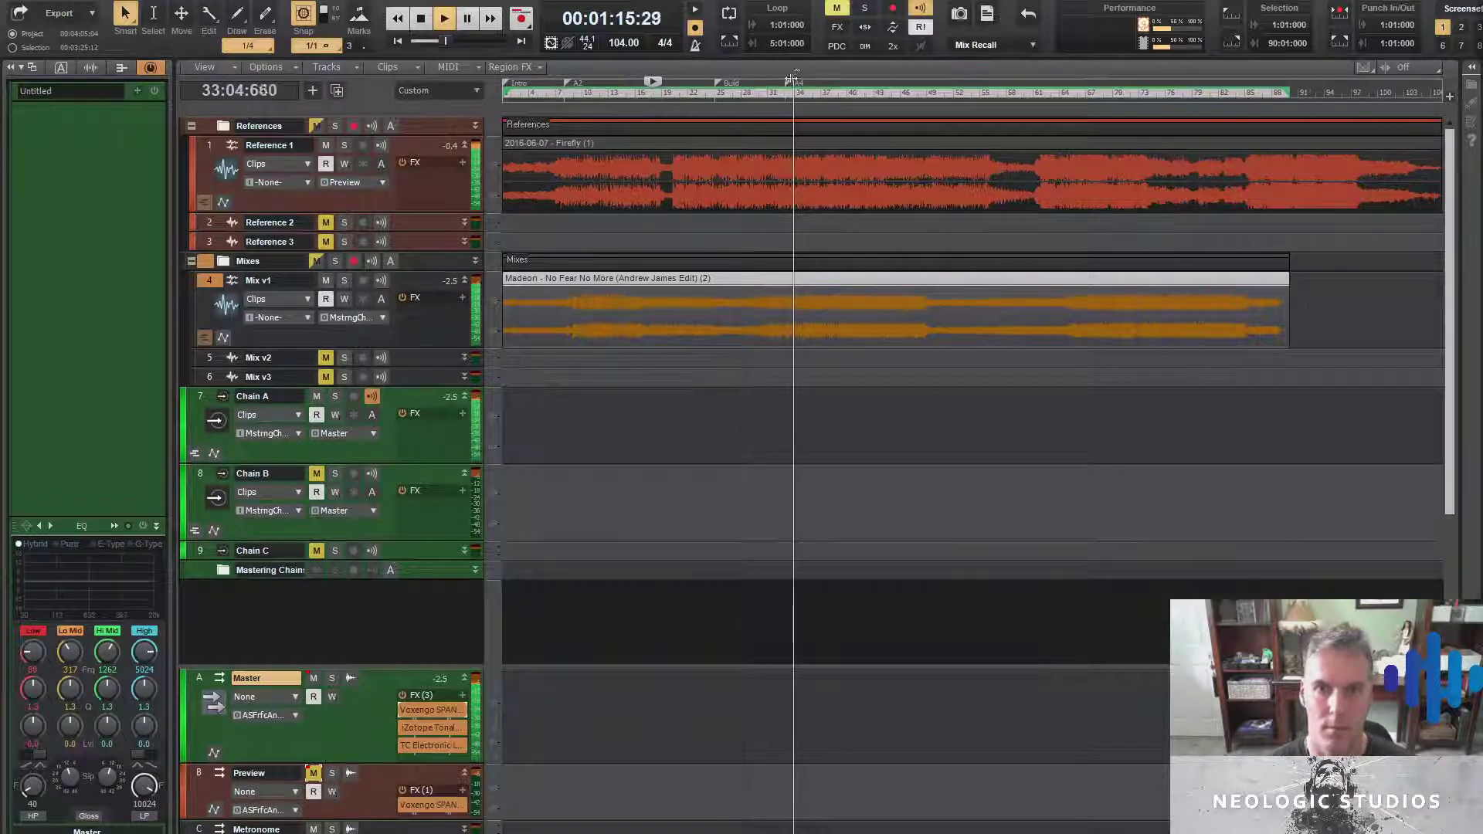
{"action": "key", "text": "u"}
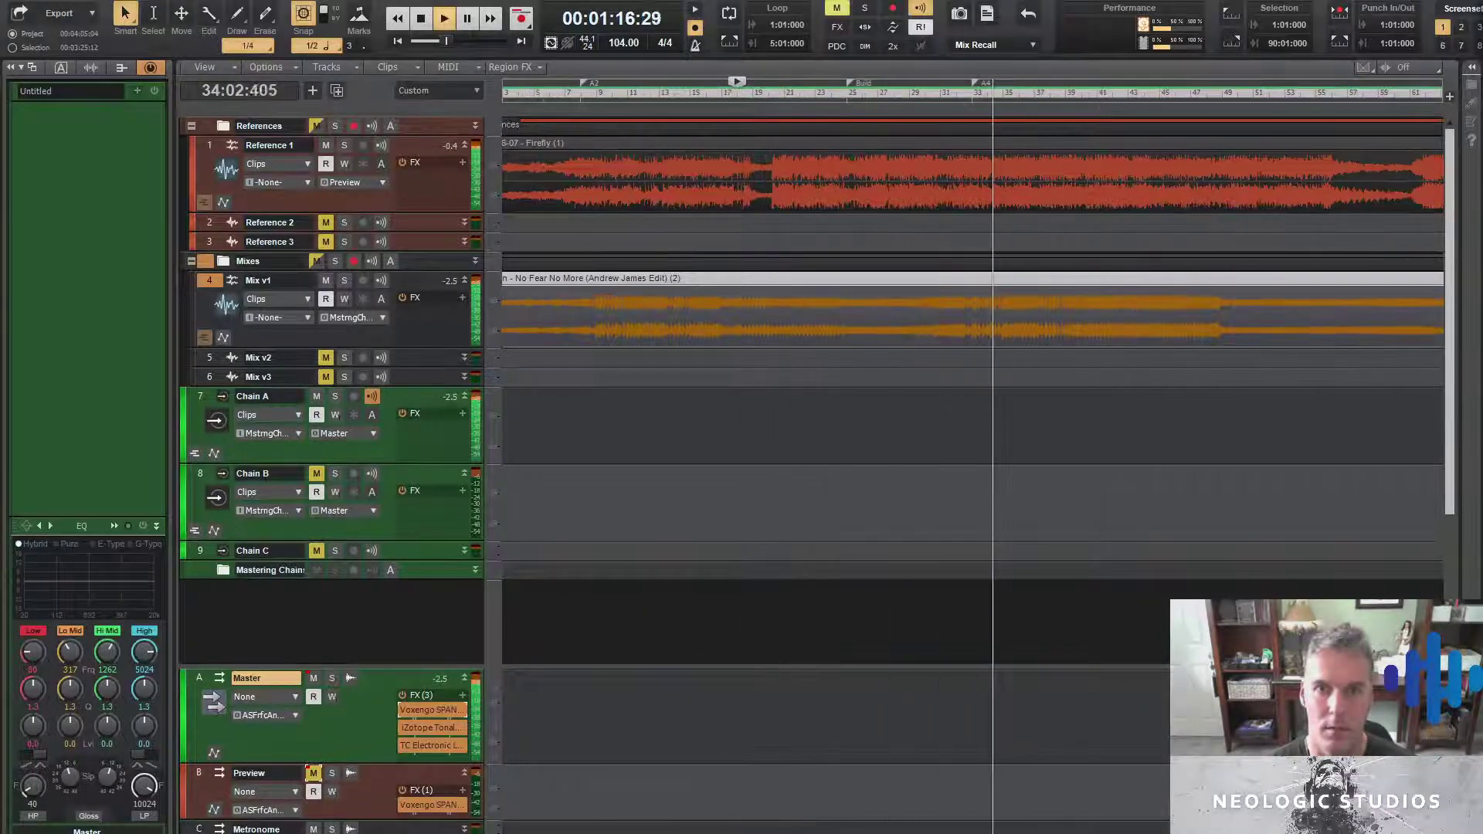
{"action": "double_click", "coordinate": [976, 80]}
{"action": "type", "text": "Drop"}
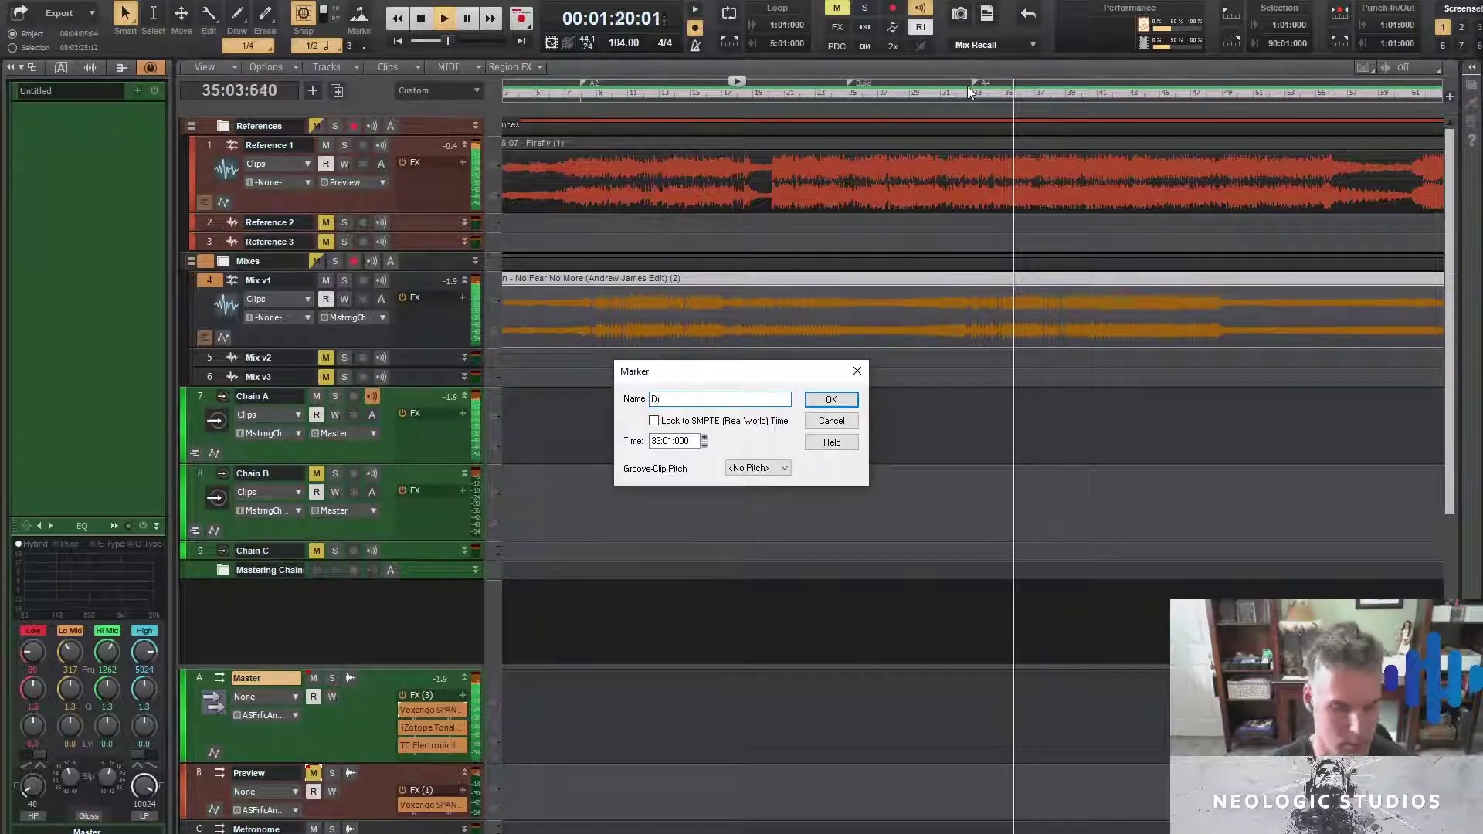
{"action": "key", "text": "Return"}
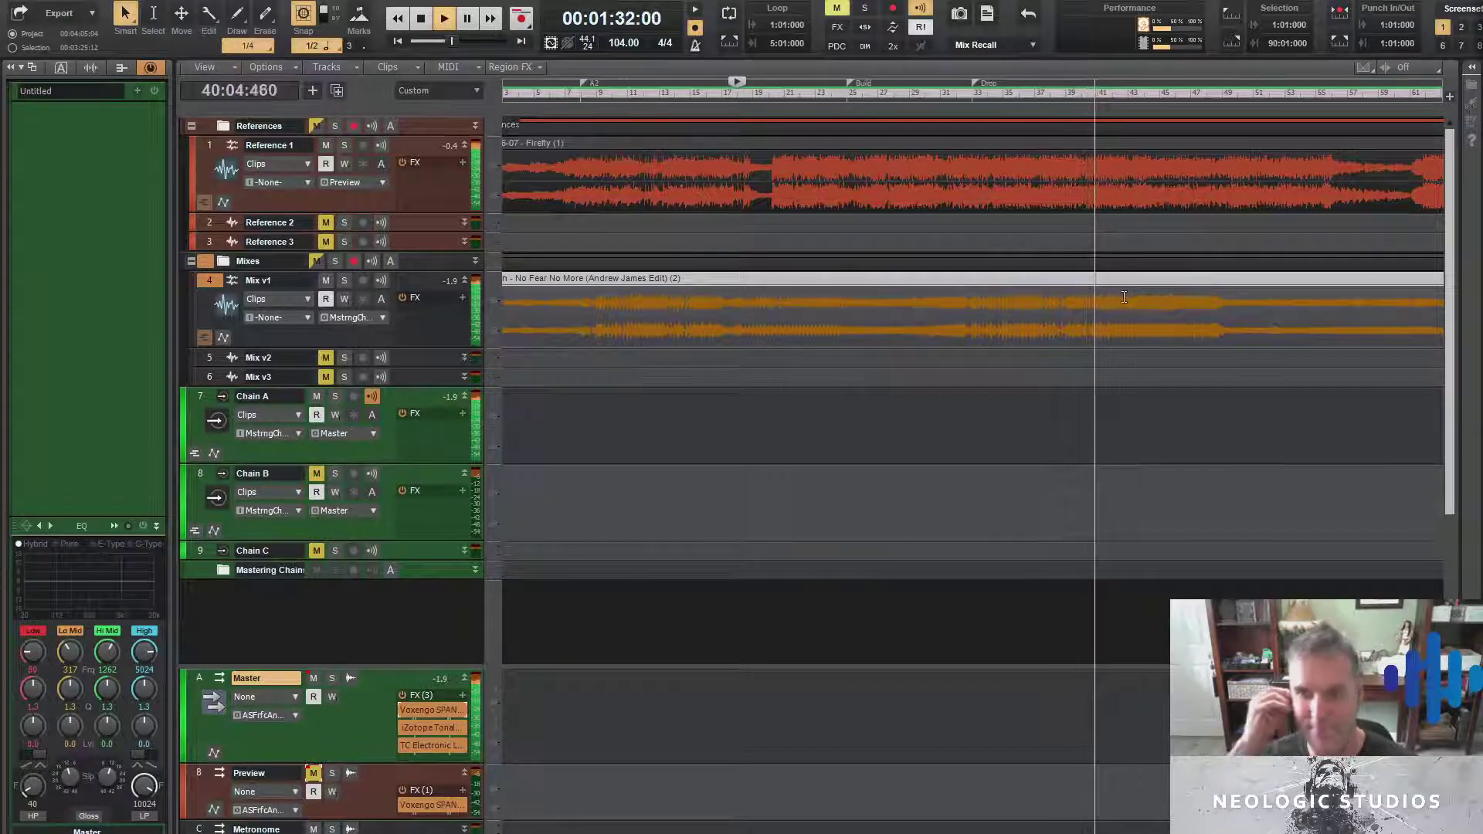
Name the marker at 41:01:000, eight measures after the drop, "Chorus"
{"action": "double_click", "coordinate": [1099, 82]}
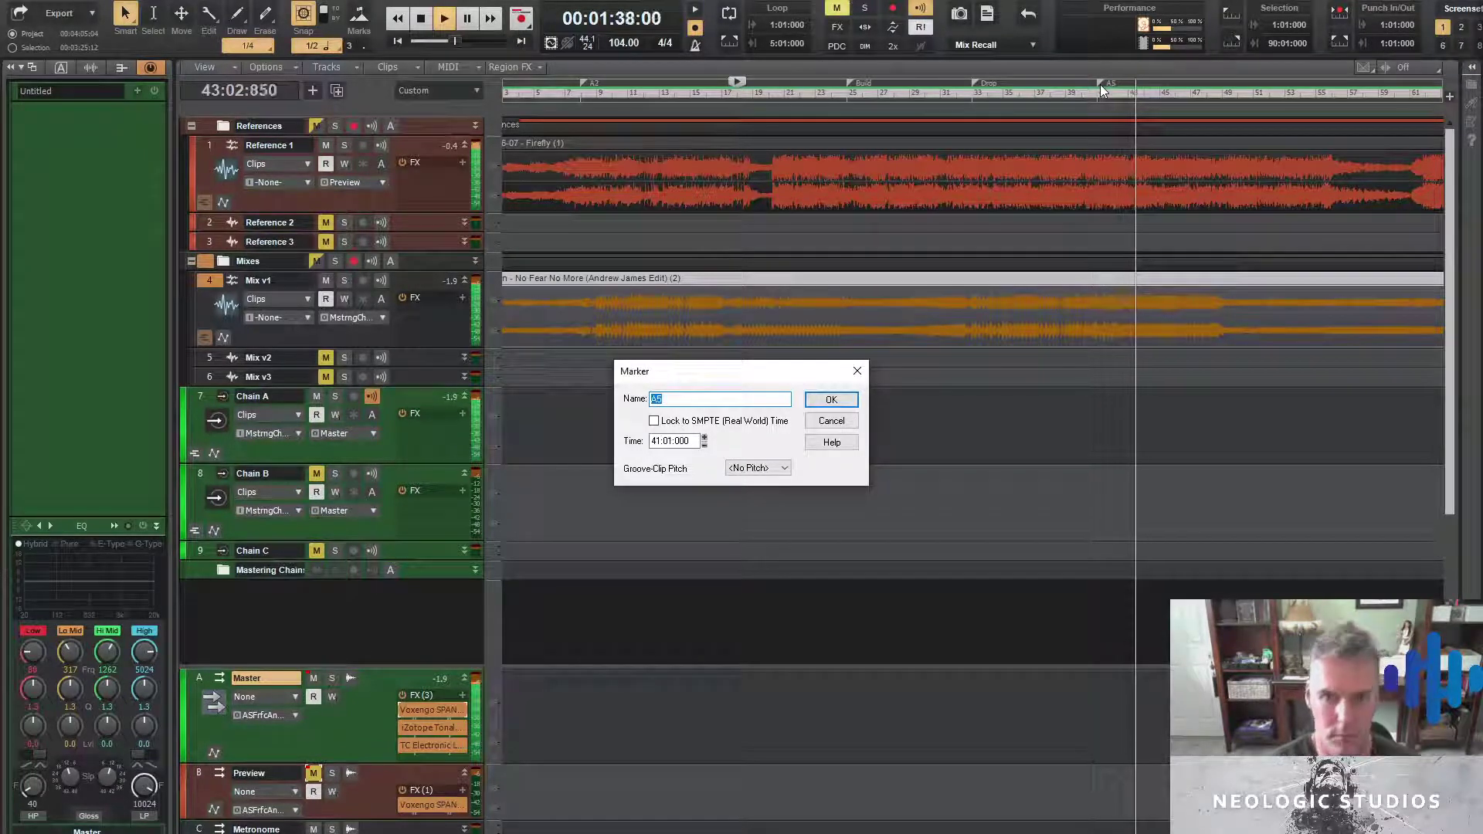
{"action": "type", "text": "All"}
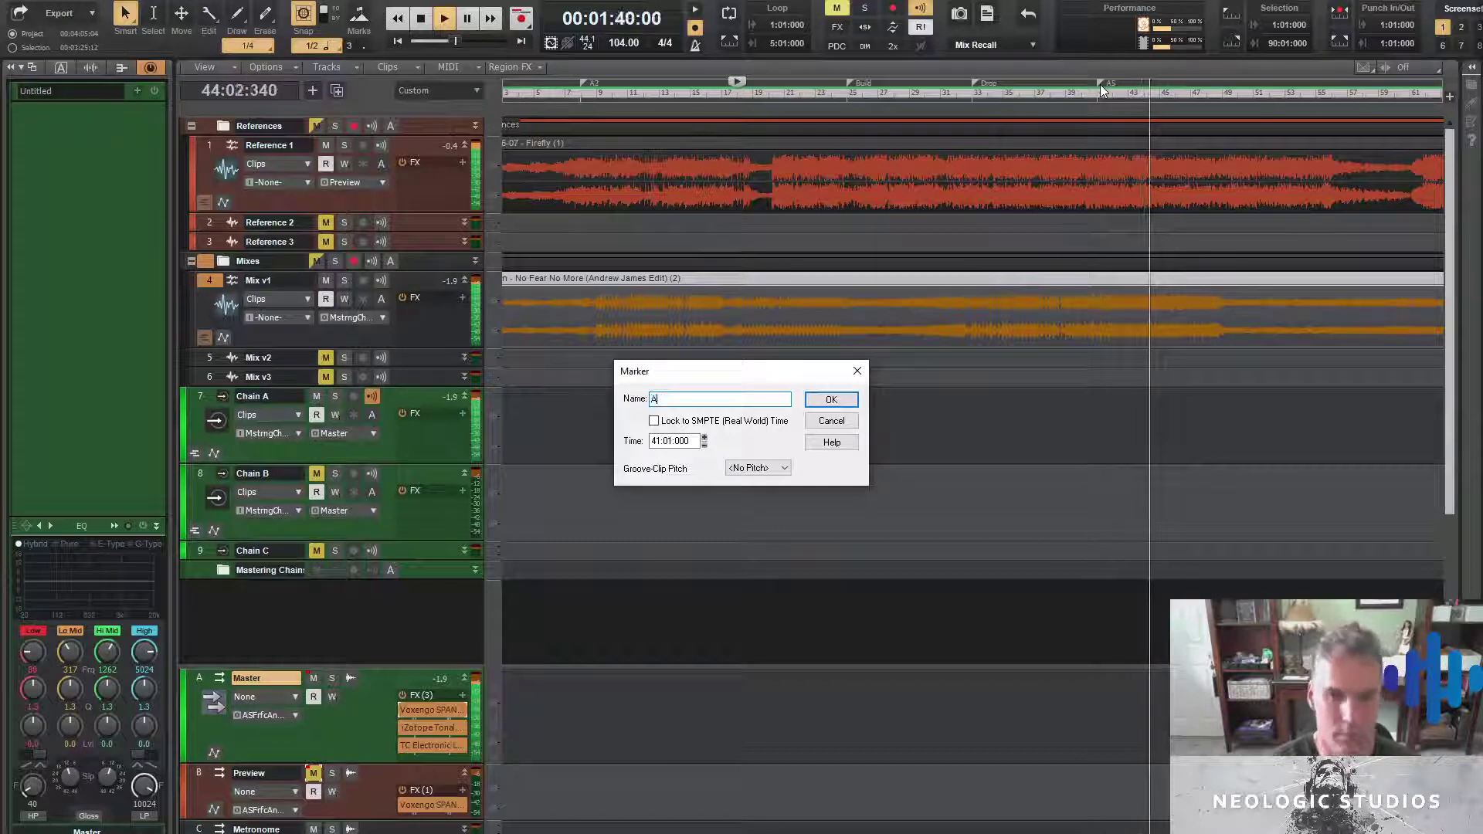
{"action": "key", "text": "BackSpace"}
{"action": "key", "text": "BackSpace"}
{"action": "key", "text": "BackSpace"}
{"action": "type", "text": "Chorus"}
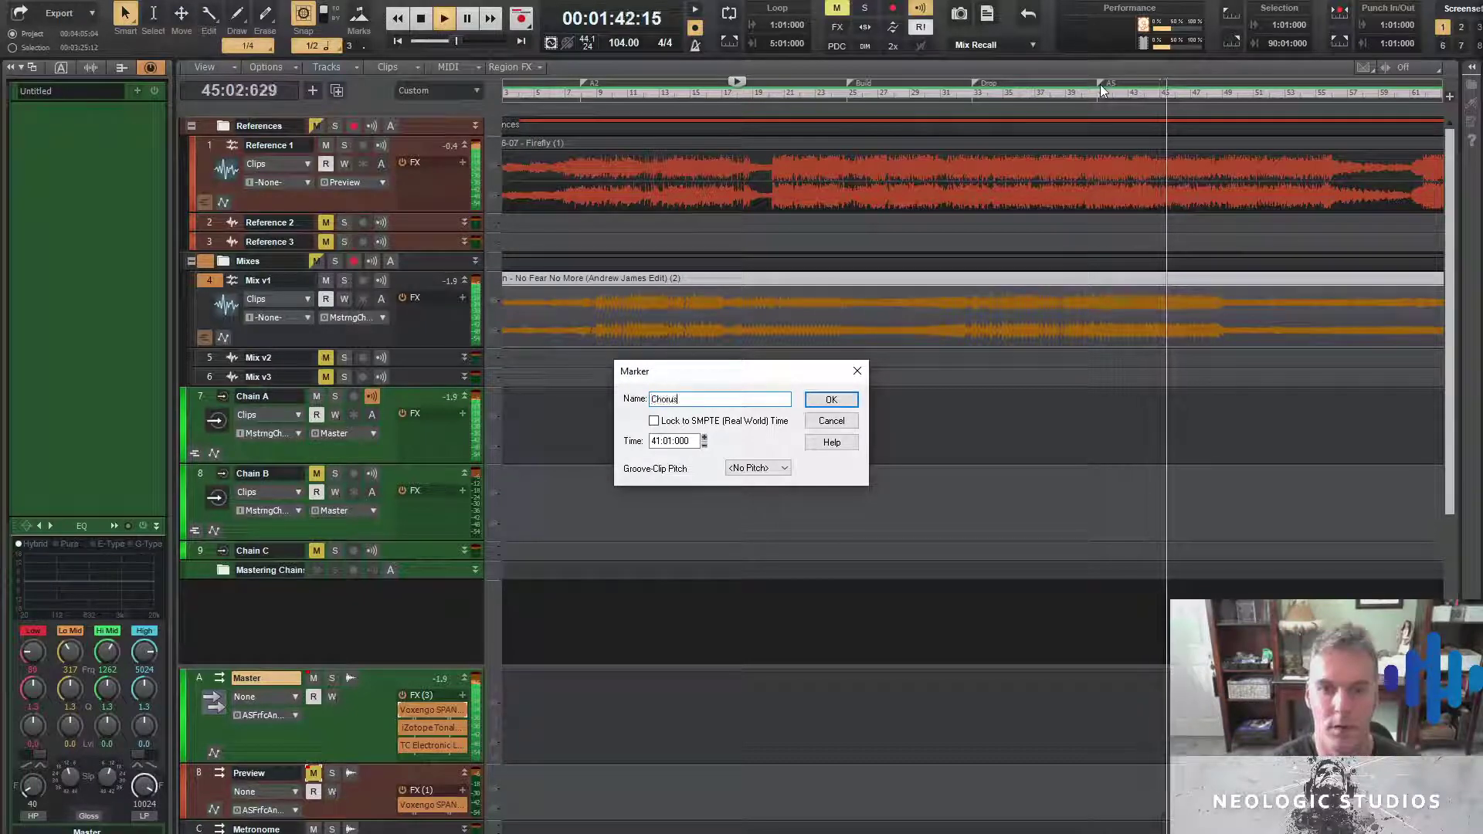
{"action": "key", "text": "Return"}
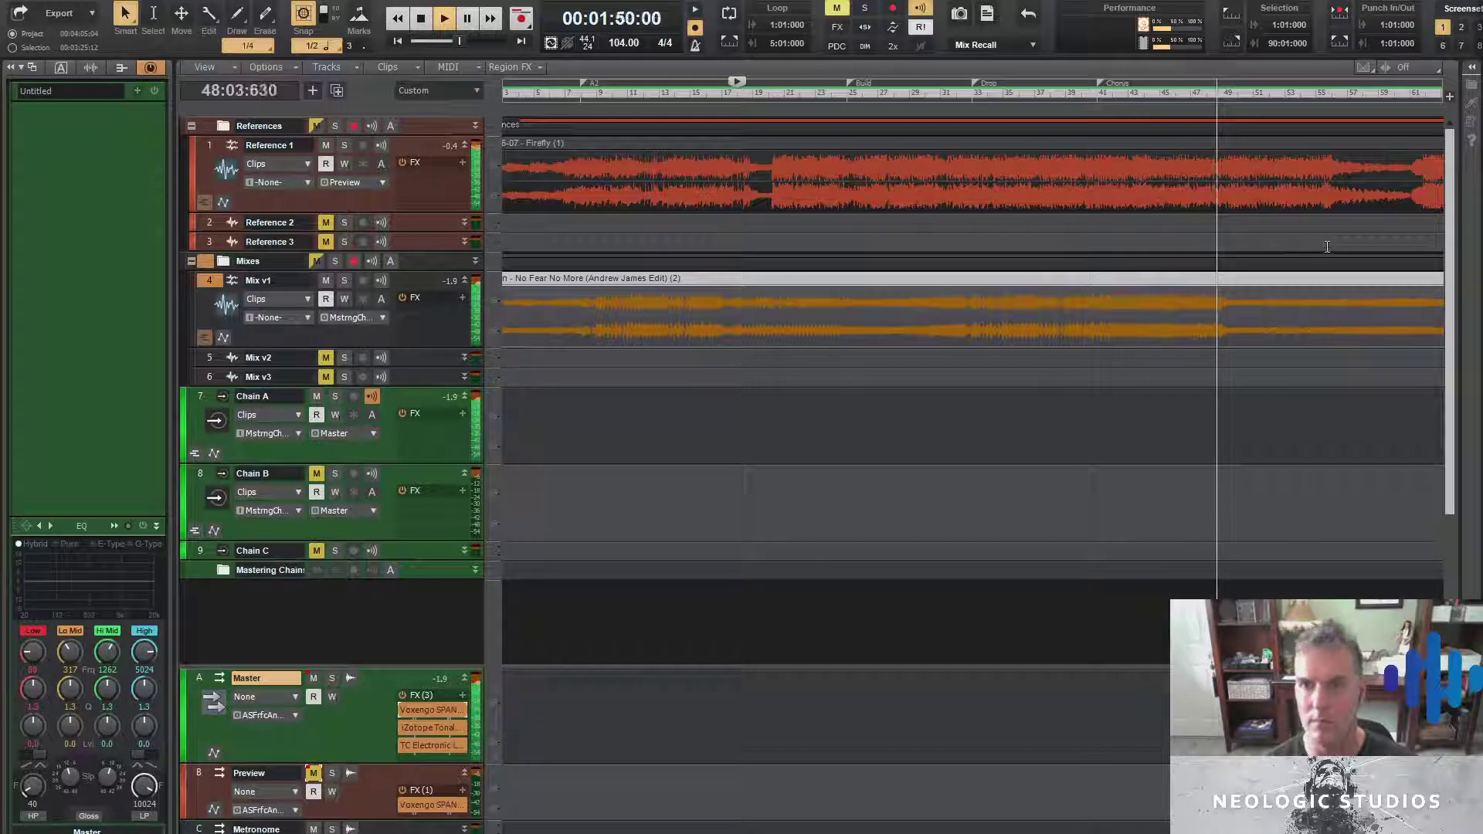
Name the marker at 49:01:000 "Rest" and the one at 8:01:000 "Verse 1"
{"action": "double_click", "coordinate": [1224, 83]}
{"action": "type", "text": "Rest"}
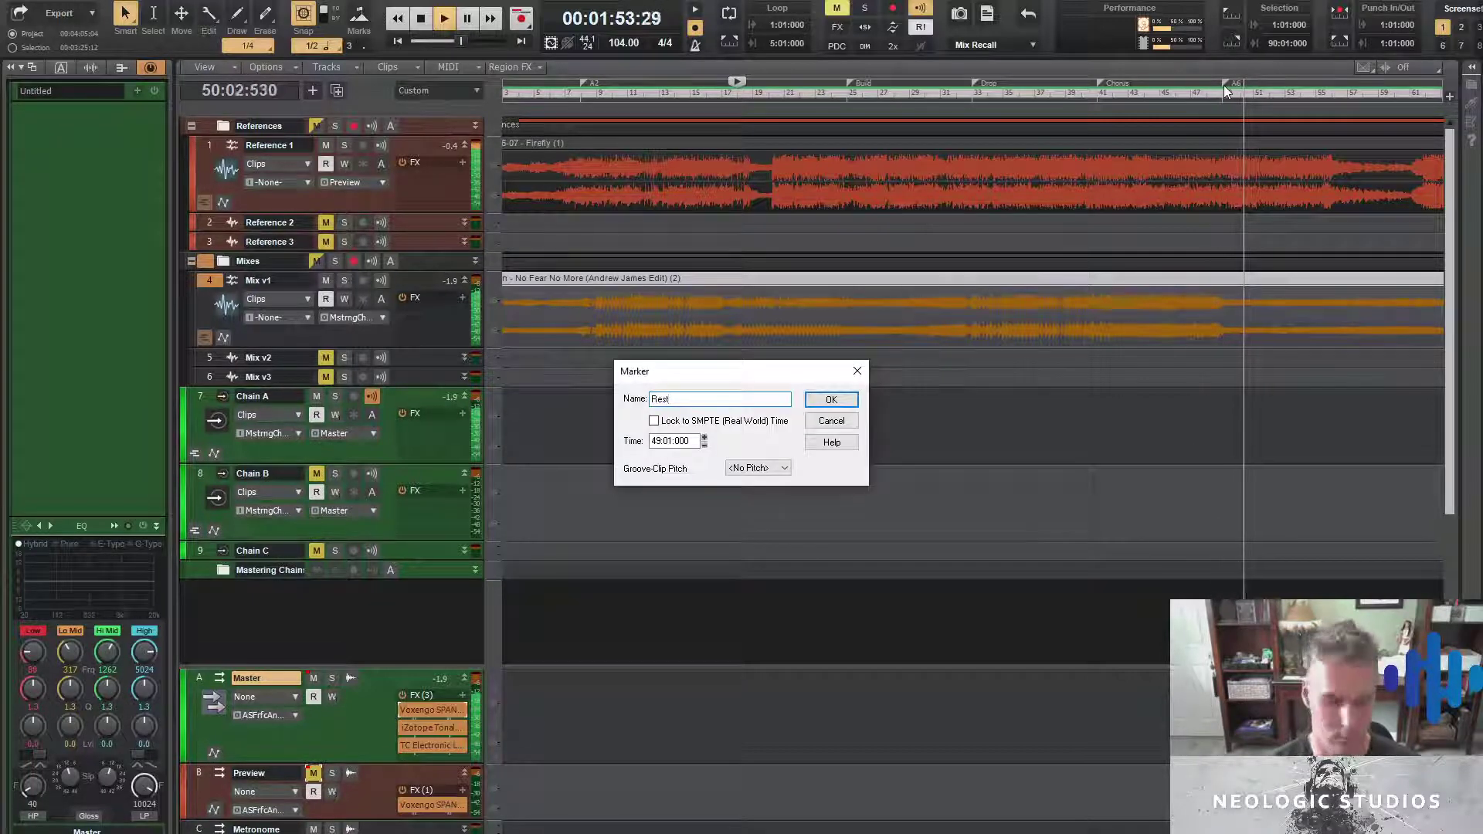
{"action": "key", "text": "Return"}
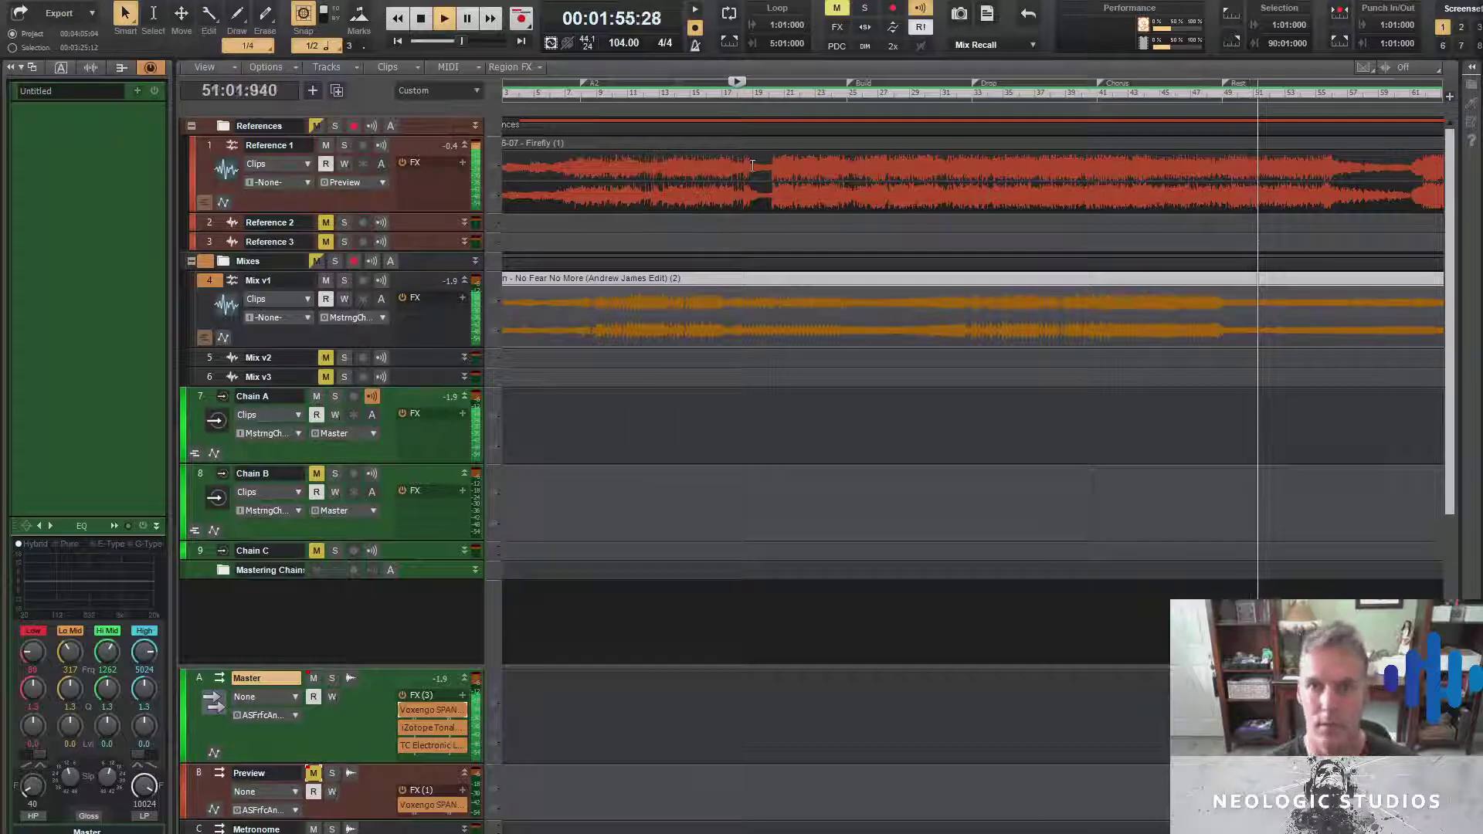
{"action": "double_click", "coordinate": [584, 82]}
{"action": "type", "text": "Verse 1"}
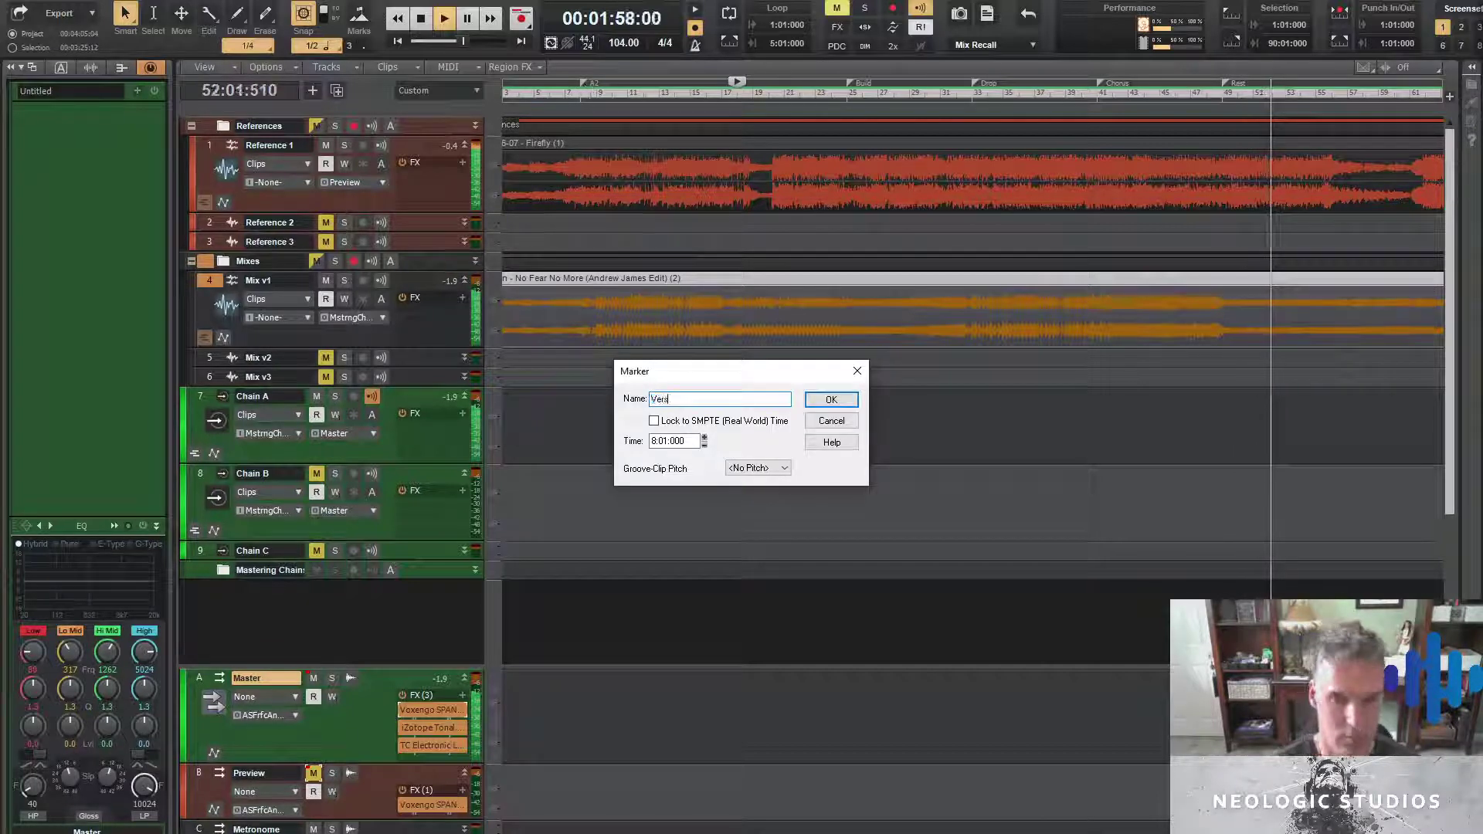
{"action": "key", "text": "Return"}
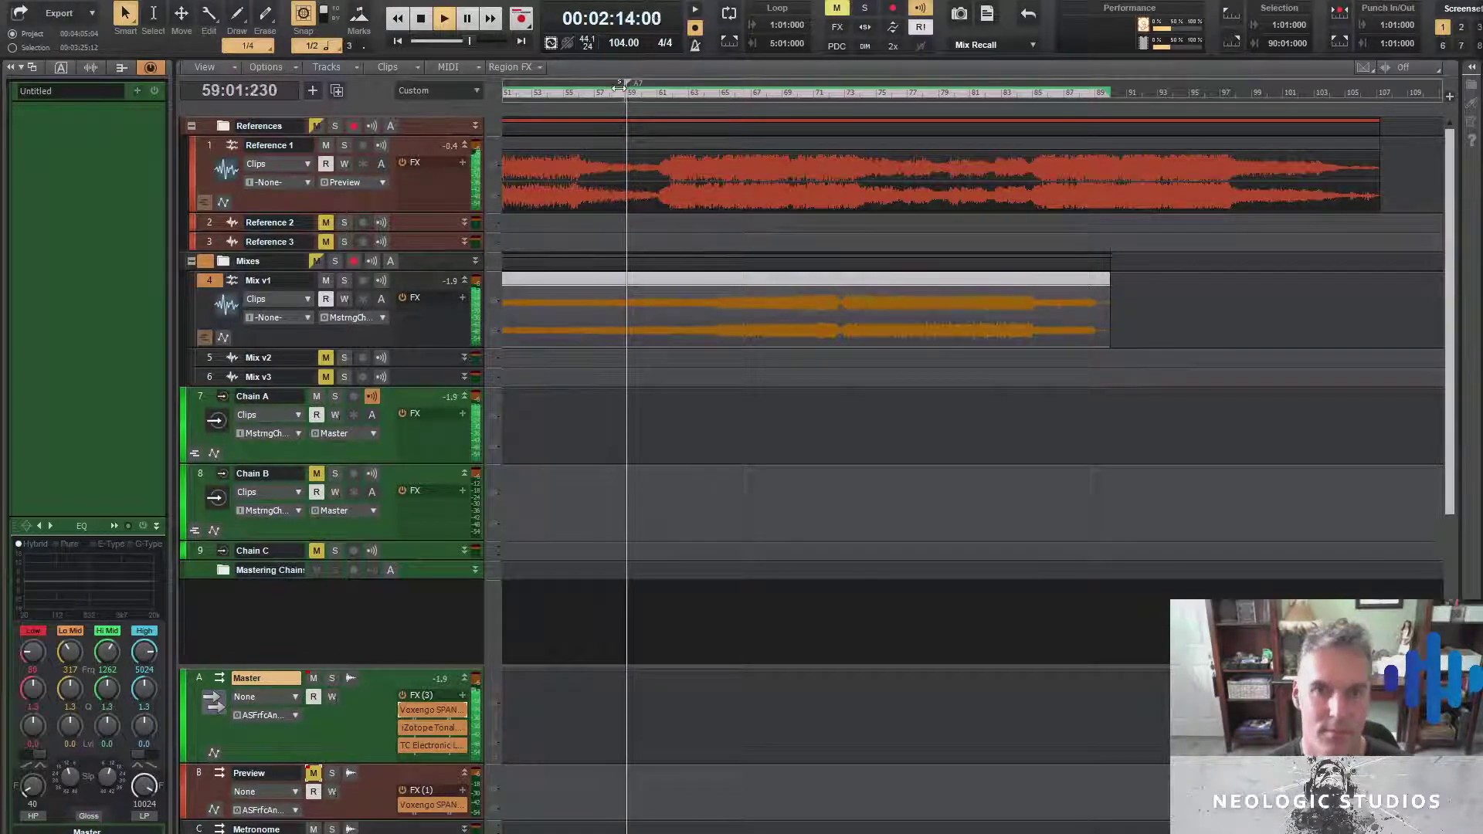
Move the new marker after the rest section back to 56:01:000 and name it "Pause"
{"action": "left_click_drag", "start_coordinate": [626, 81], "coordinate": [600, 81]}
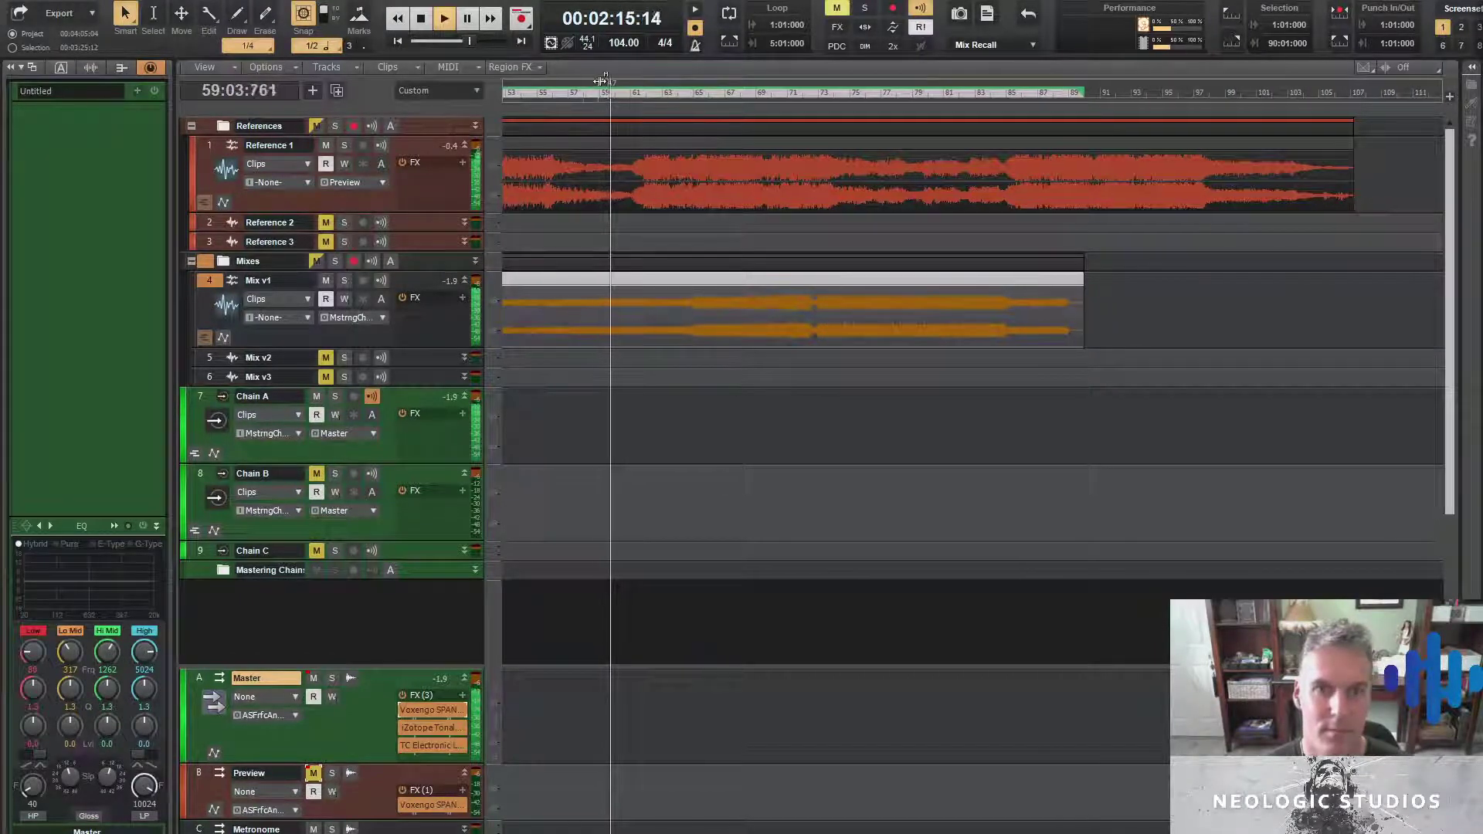
{"action": "double_click", "coordinate": [556, 82]}
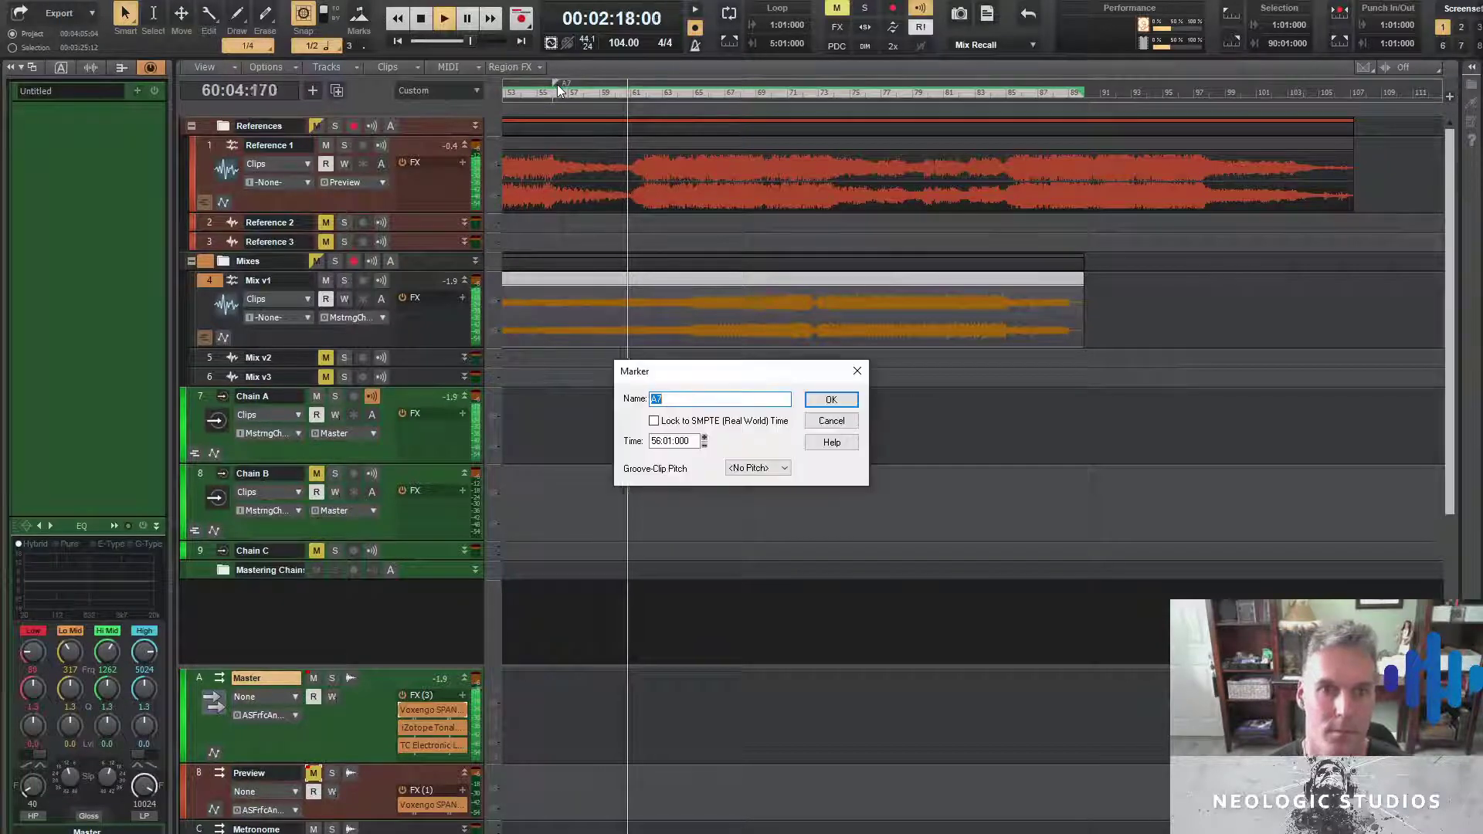
{"action": "type", "text": "Pause"}
{"action": "key", "text": "Return"}
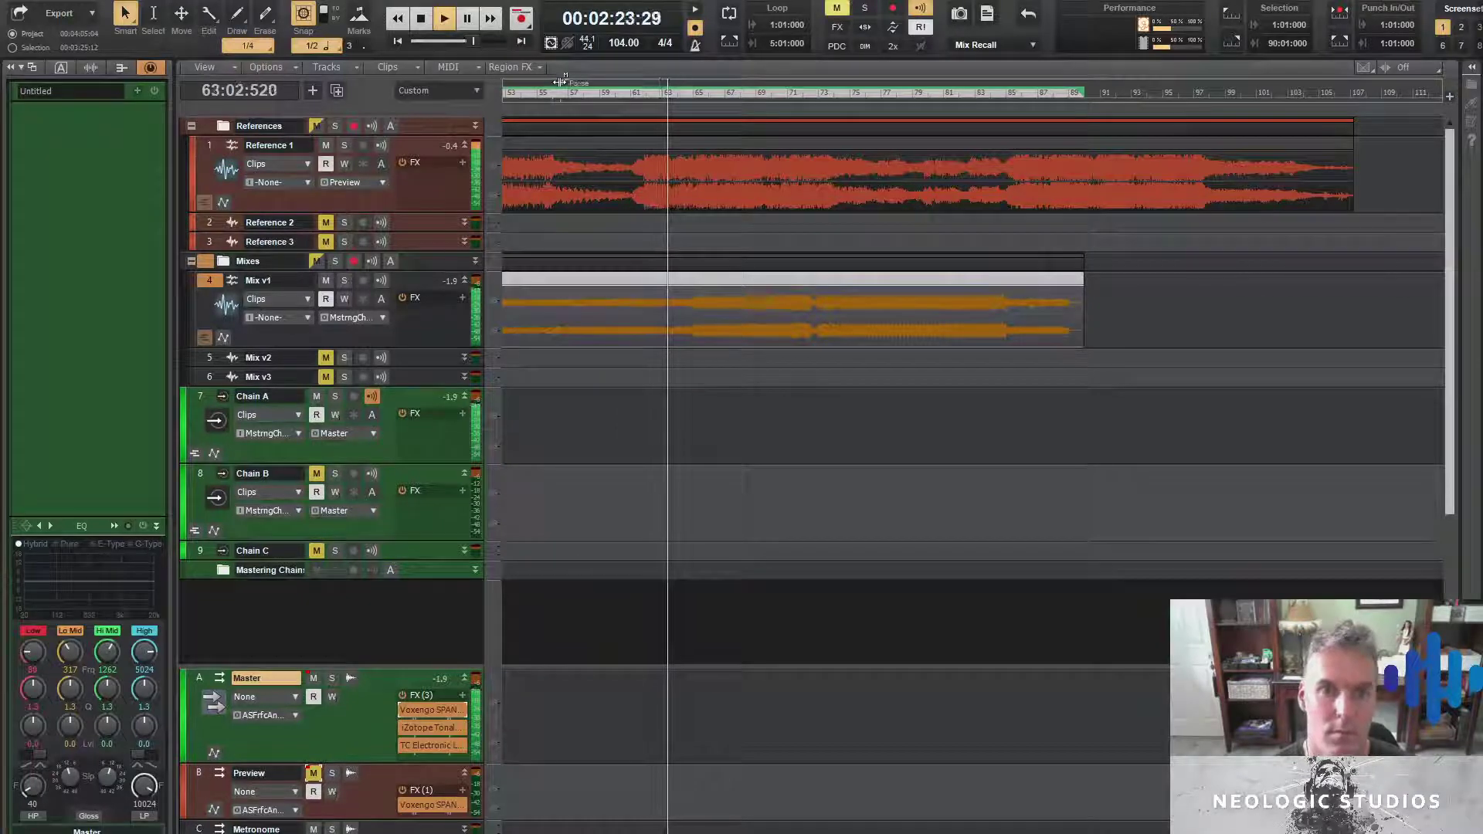
Move the "Pause" marker to 65:01:000 and rename it "Drum Build"
{"action": "left_click_drag", "start_coordinate": [553, 82], "coordinate": [692, 88]}
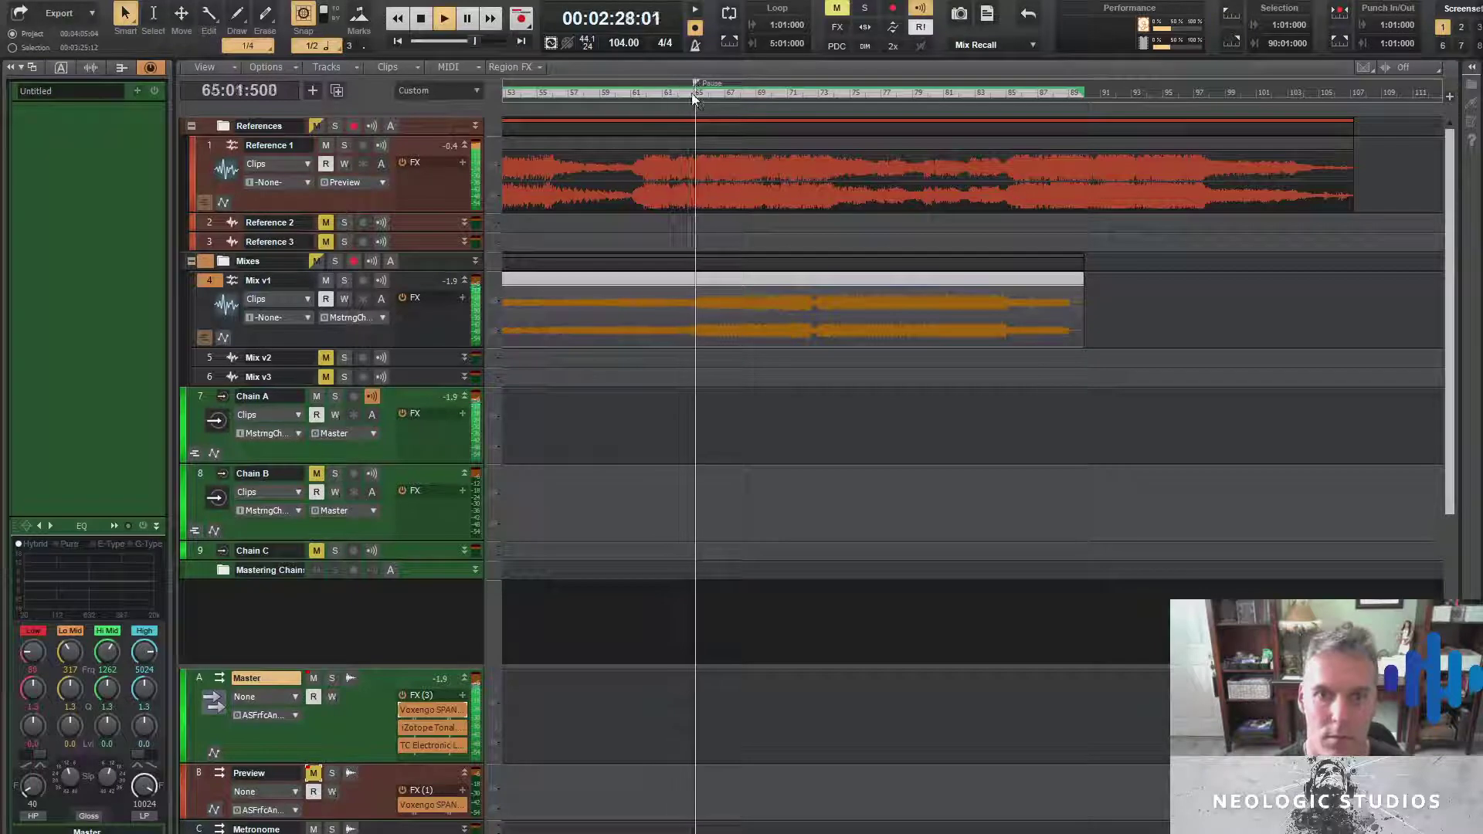
{"action": "double_click", "coordinate": [692, 86]}
{"action": "type", "text": "Dr"}
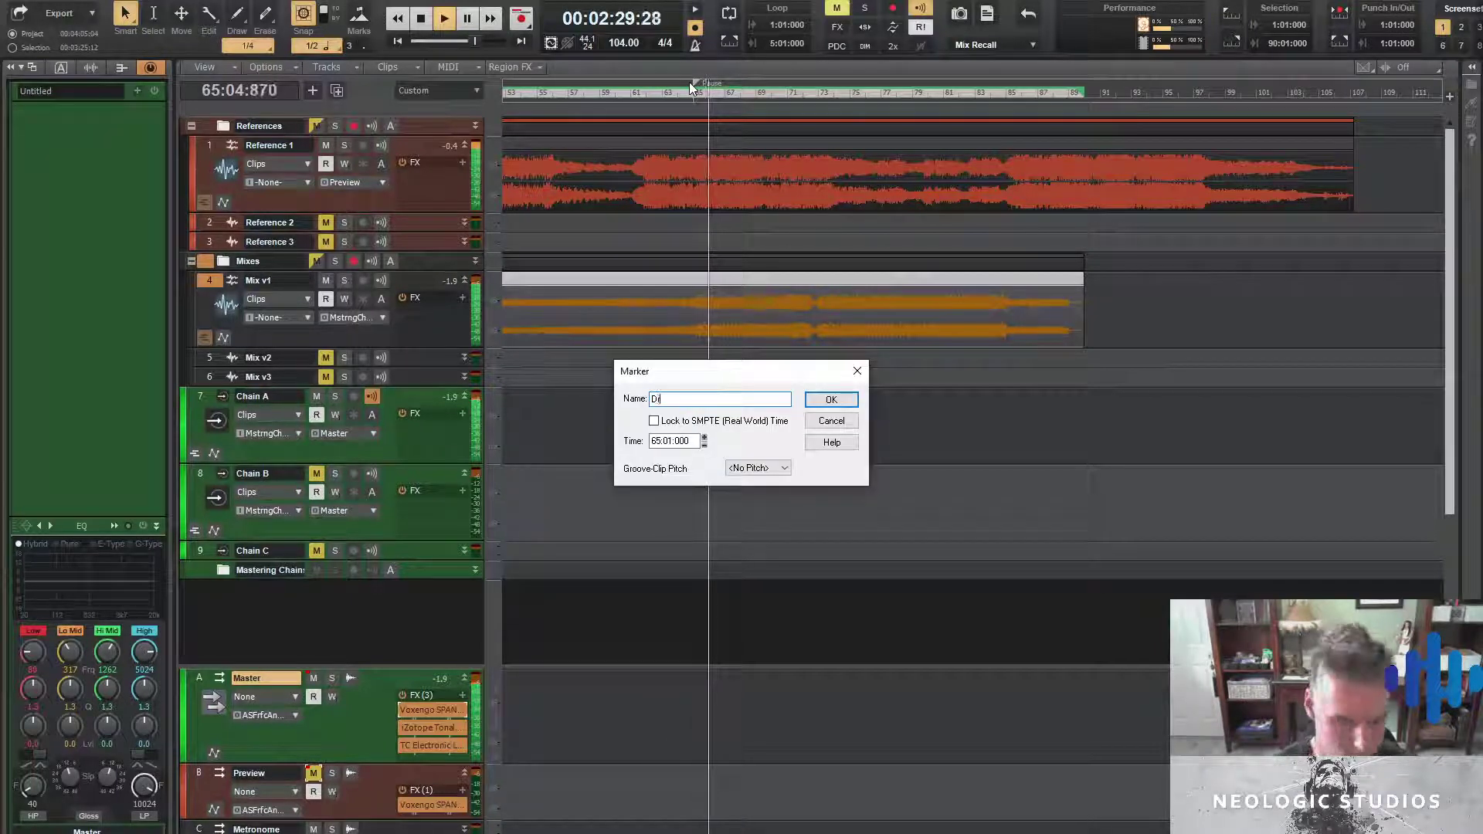
{"action": "type", "text": "u"}
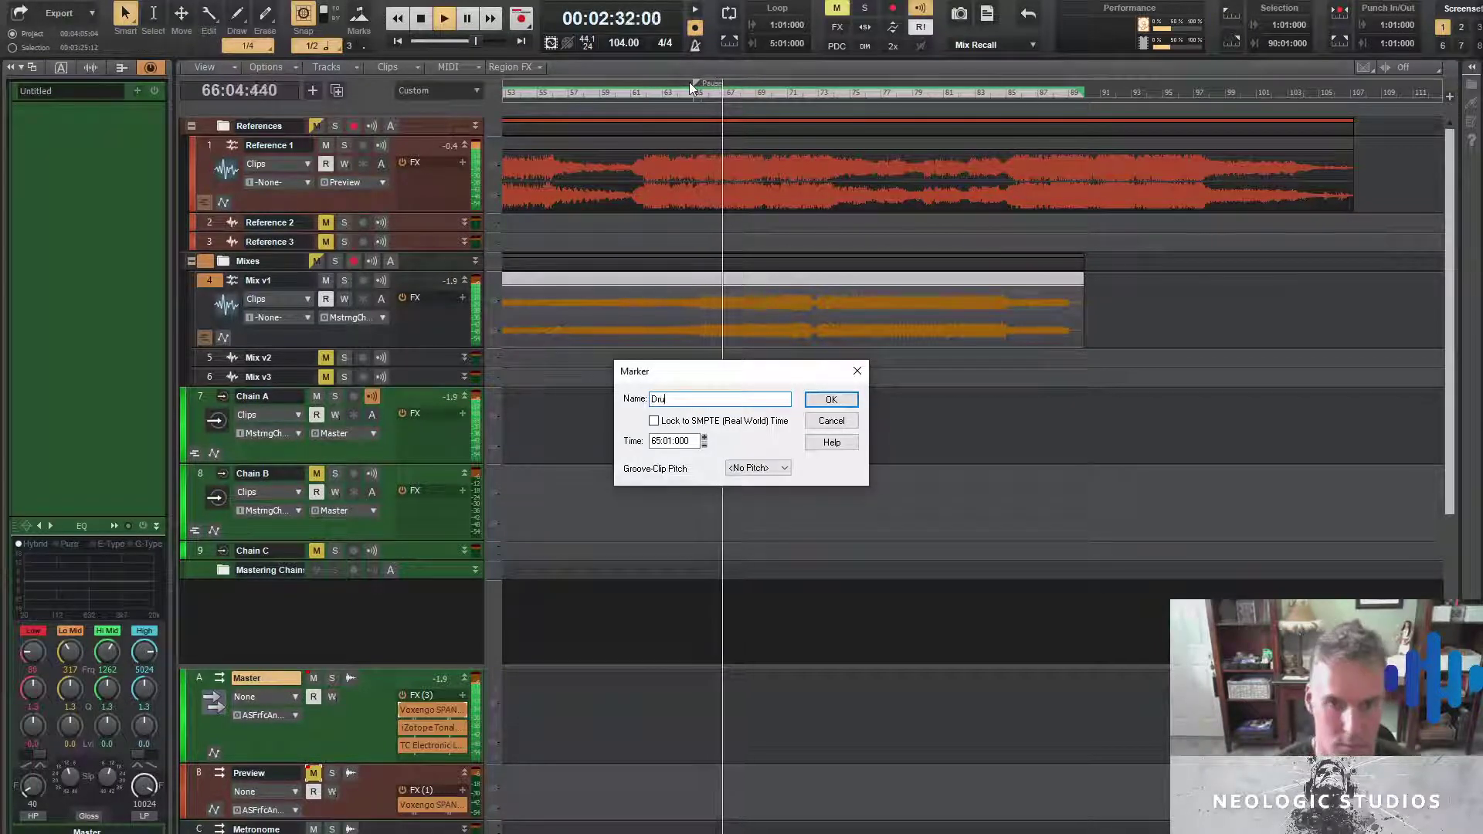
{"action": "type", "text": "m Build"}
{"action": "key", "text": "Return"}
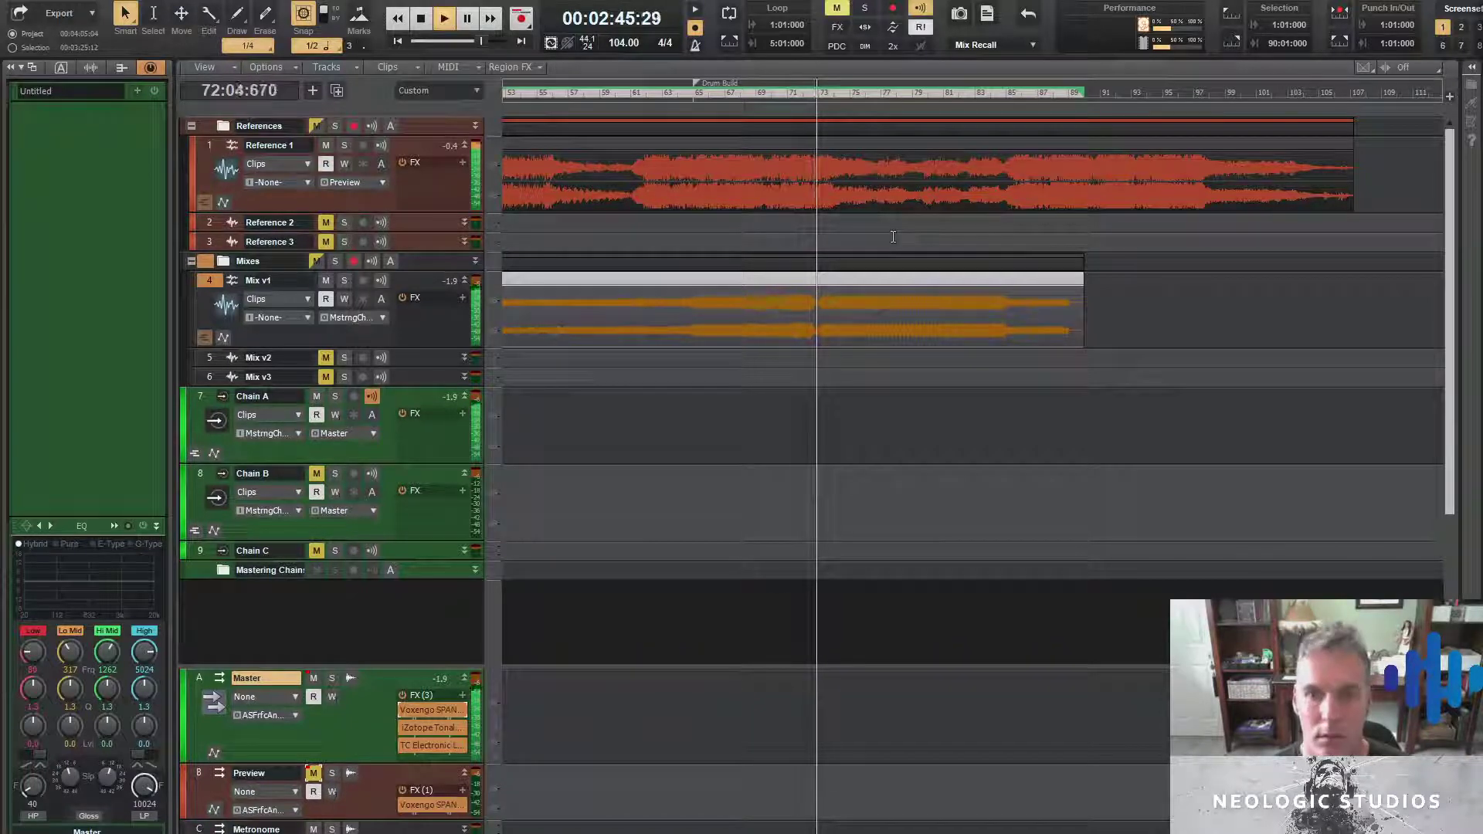
Name the marker at about measure 73, following the drum build, "Drop 2"
{"action": "double_click", "coordinate": [820, 81]}
{"action": "type", "text": "Drop 2"}
{"action": "key", "text": "Return"}
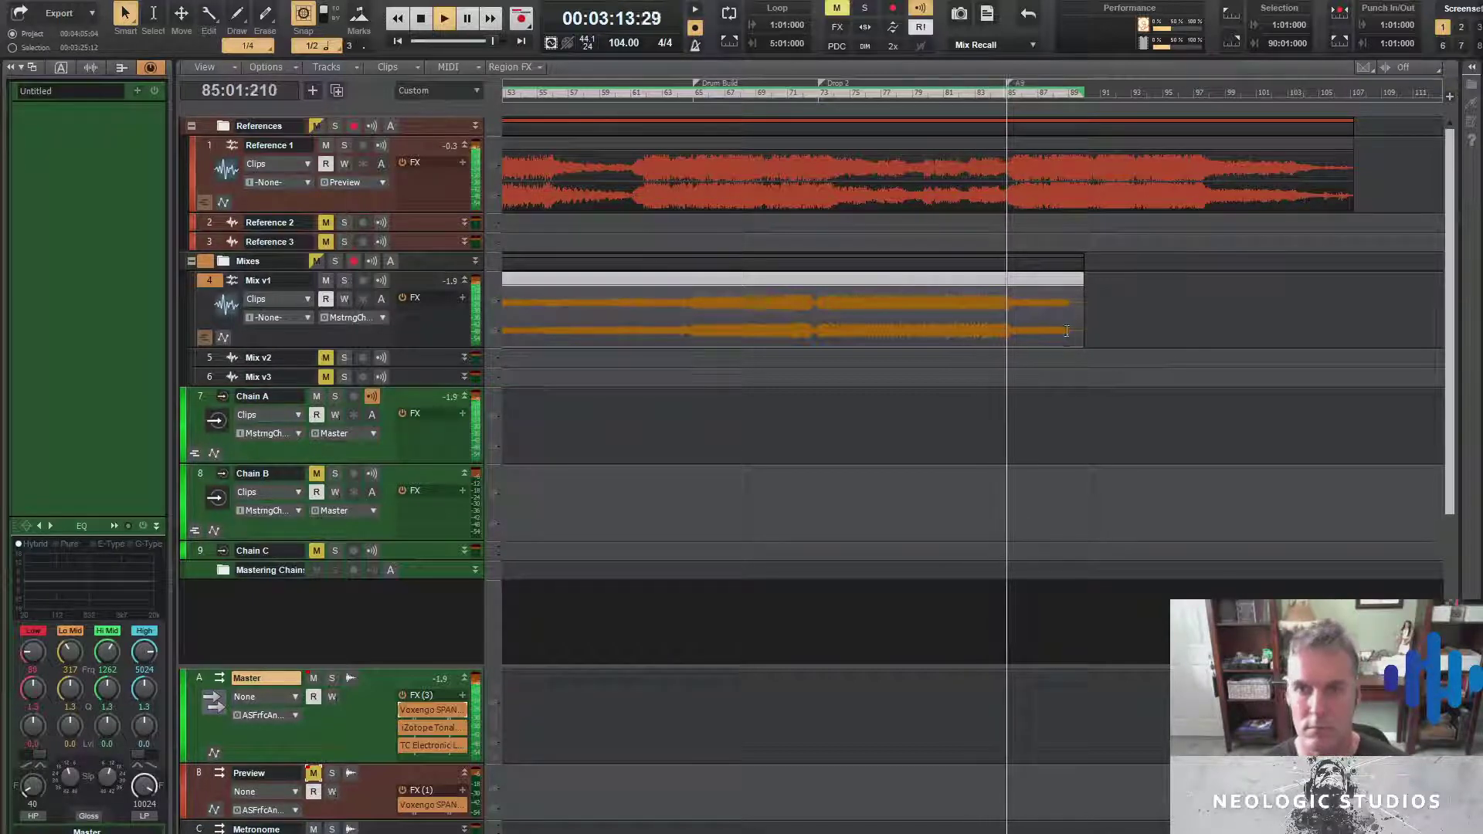
Name the marker at 85:01:000, near the end of the mix, "Outtro"
{"action": "double_click", "coordinate": [1009, 82]}
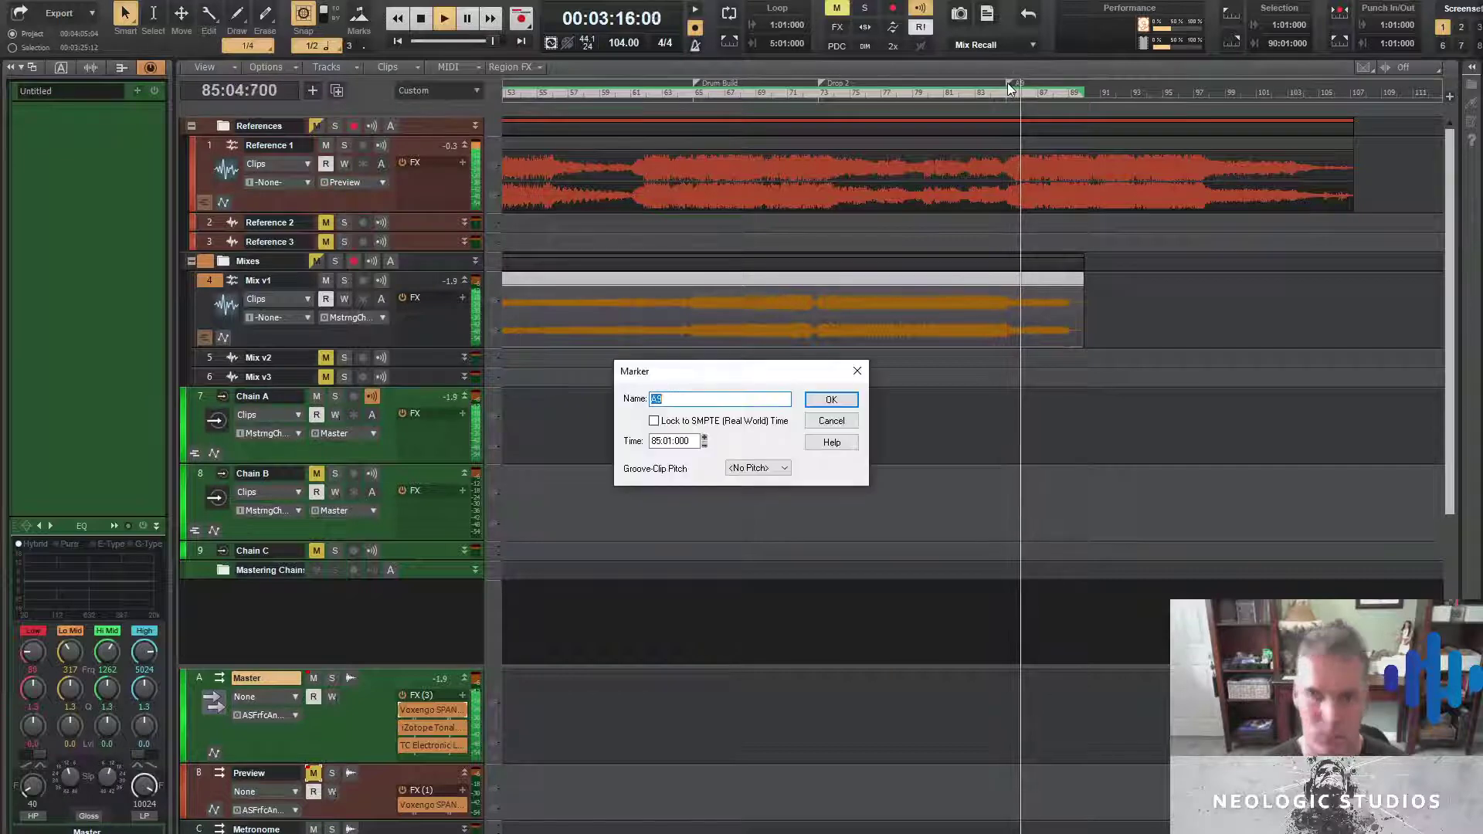
{"action": "type", "text": "OUttro"}
{"action": "key", "text": "BackSpace"}
{"action": "key", "text": "BackSpace"}
{"action": "key", "text": "BackSpace"}
{"action": "key", "text": "BackSpace"}
{"action": "key", "text": "BackSpace"}
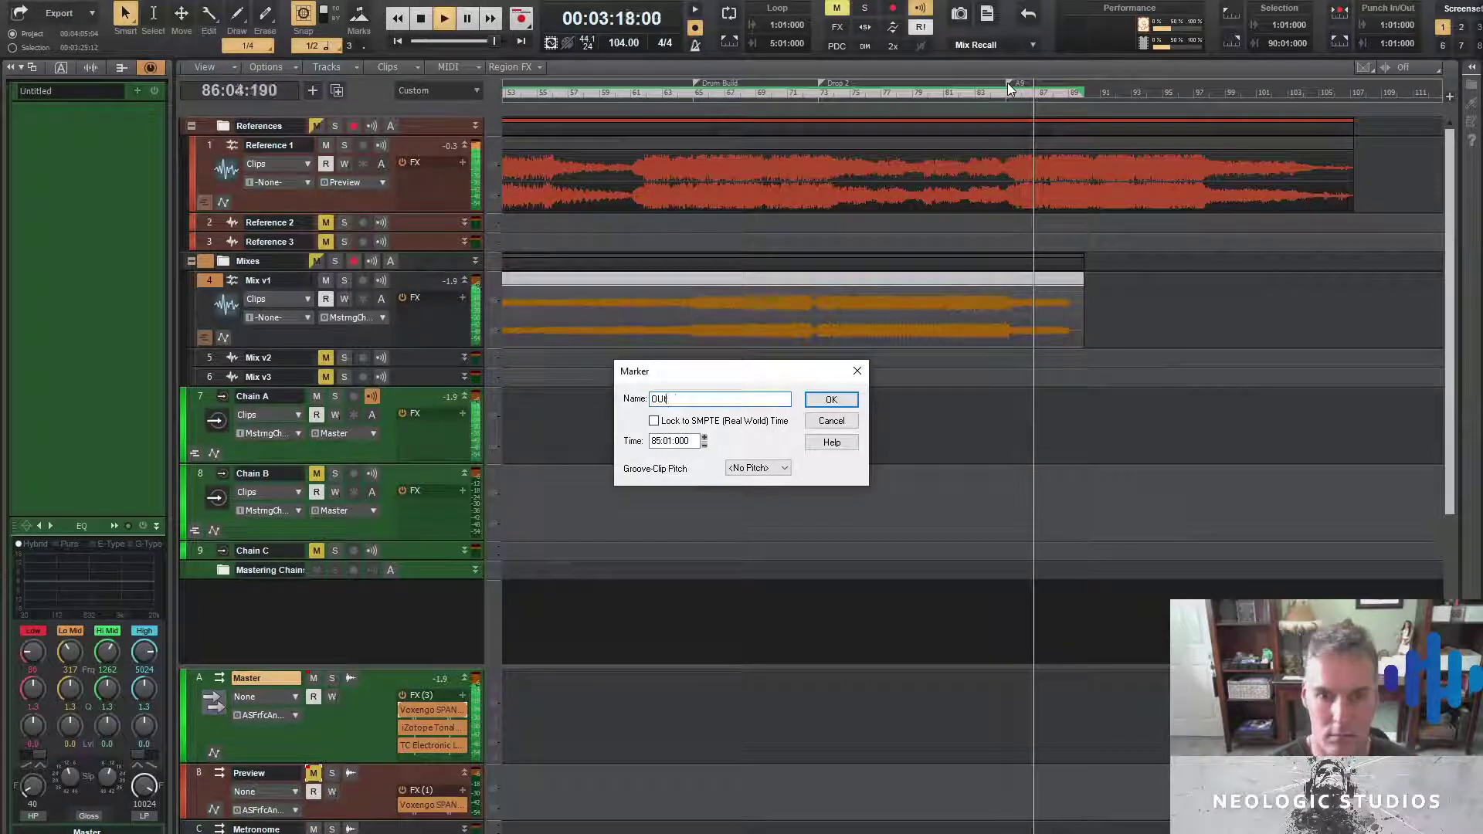
{"action": "type", "text": "uttro"}
{"action": "key", "text": "Return"}
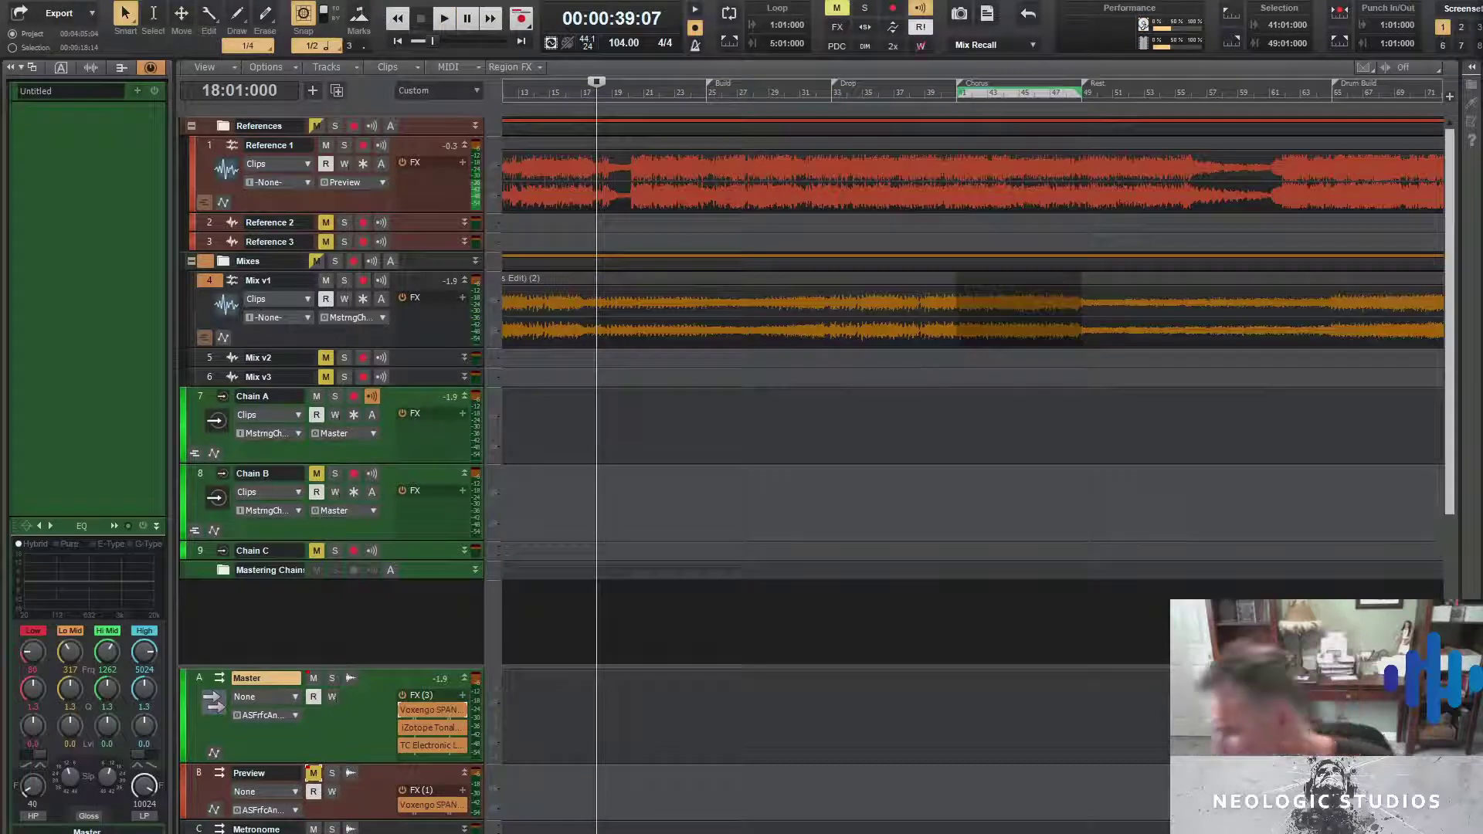
Return the playhead to the project start and move the AnalogX TapTempo window over the empty Chain B track area
{"action": "mouse_move", "coordinate": [799, 833]}
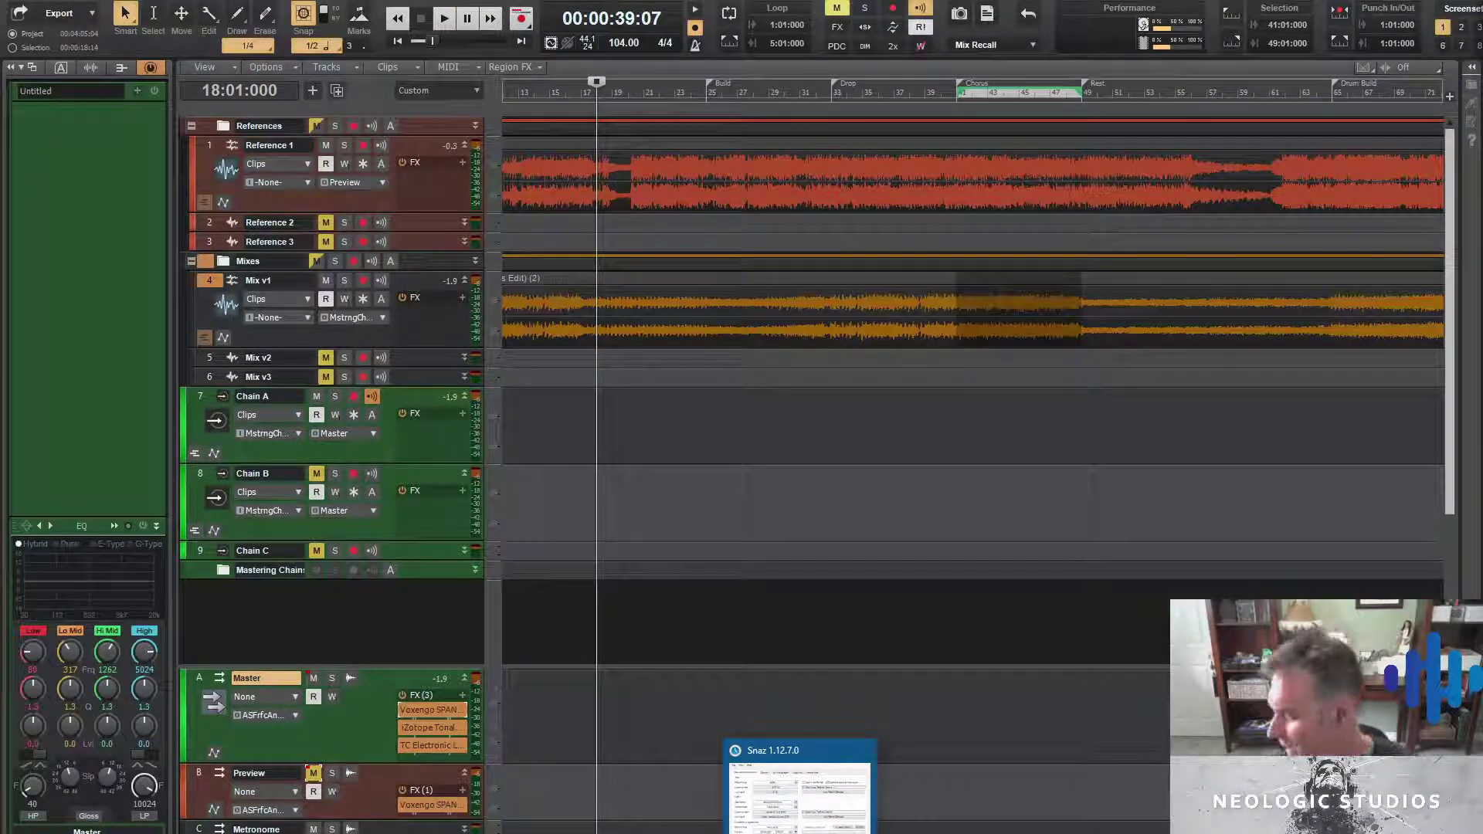
{"action": "left_click", "coordinate": [397, 41]}
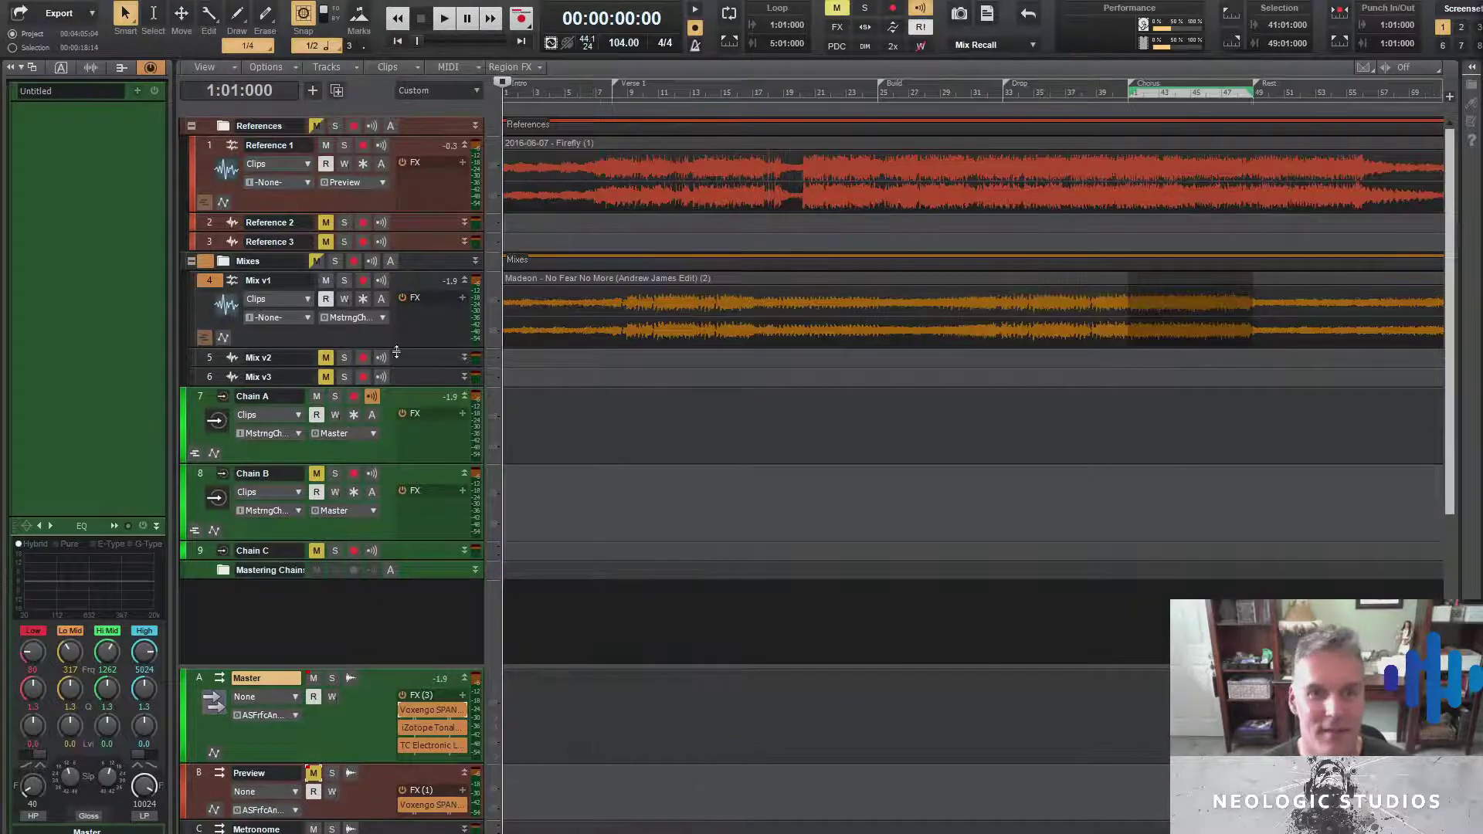
{"action": "left_click", "coordinate": [431, 708]}
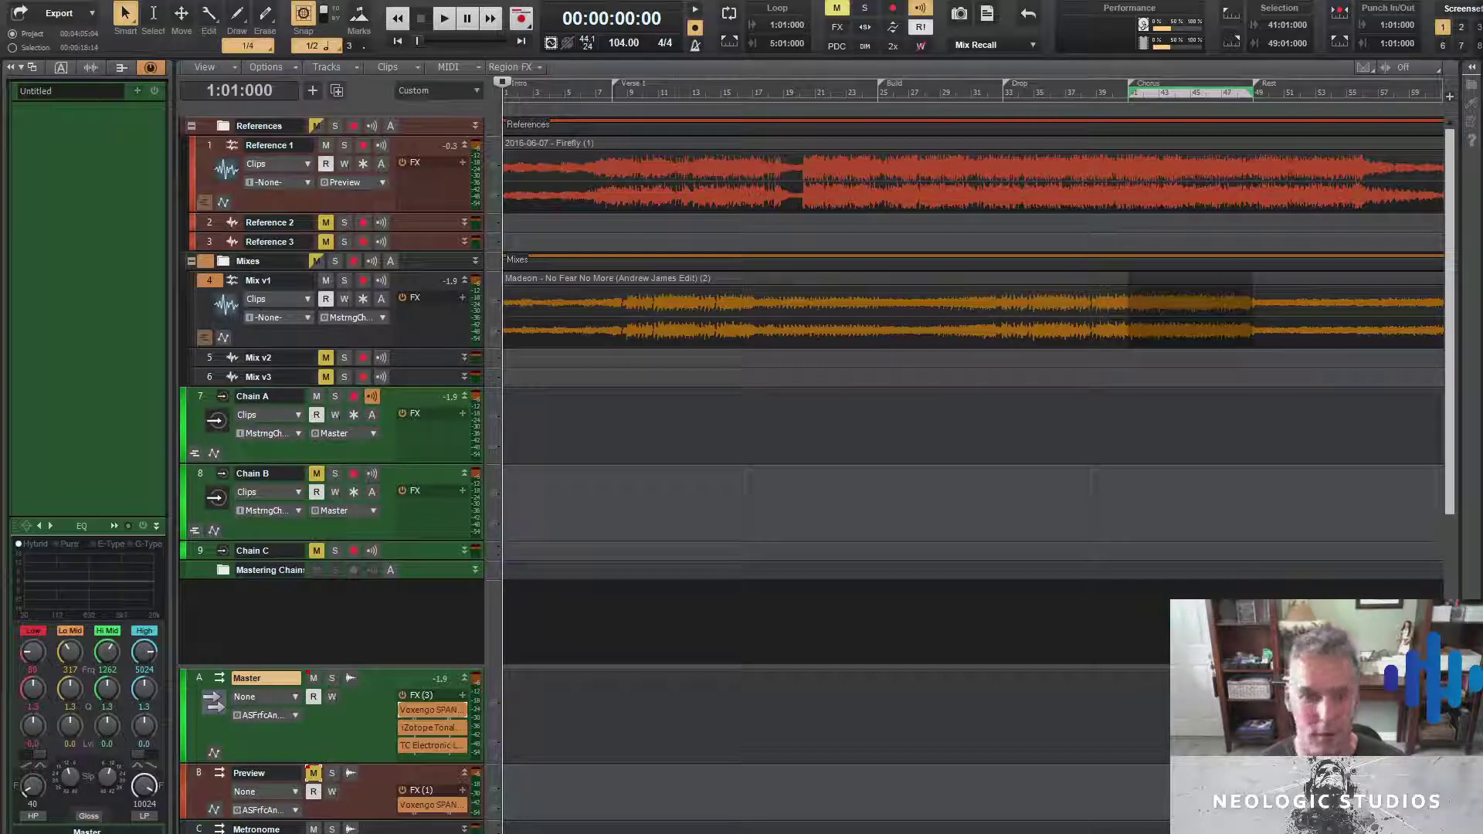
{"action": "left_click_drag", "start_coordinate": [231, 1], "coordinate": [232, 23]}
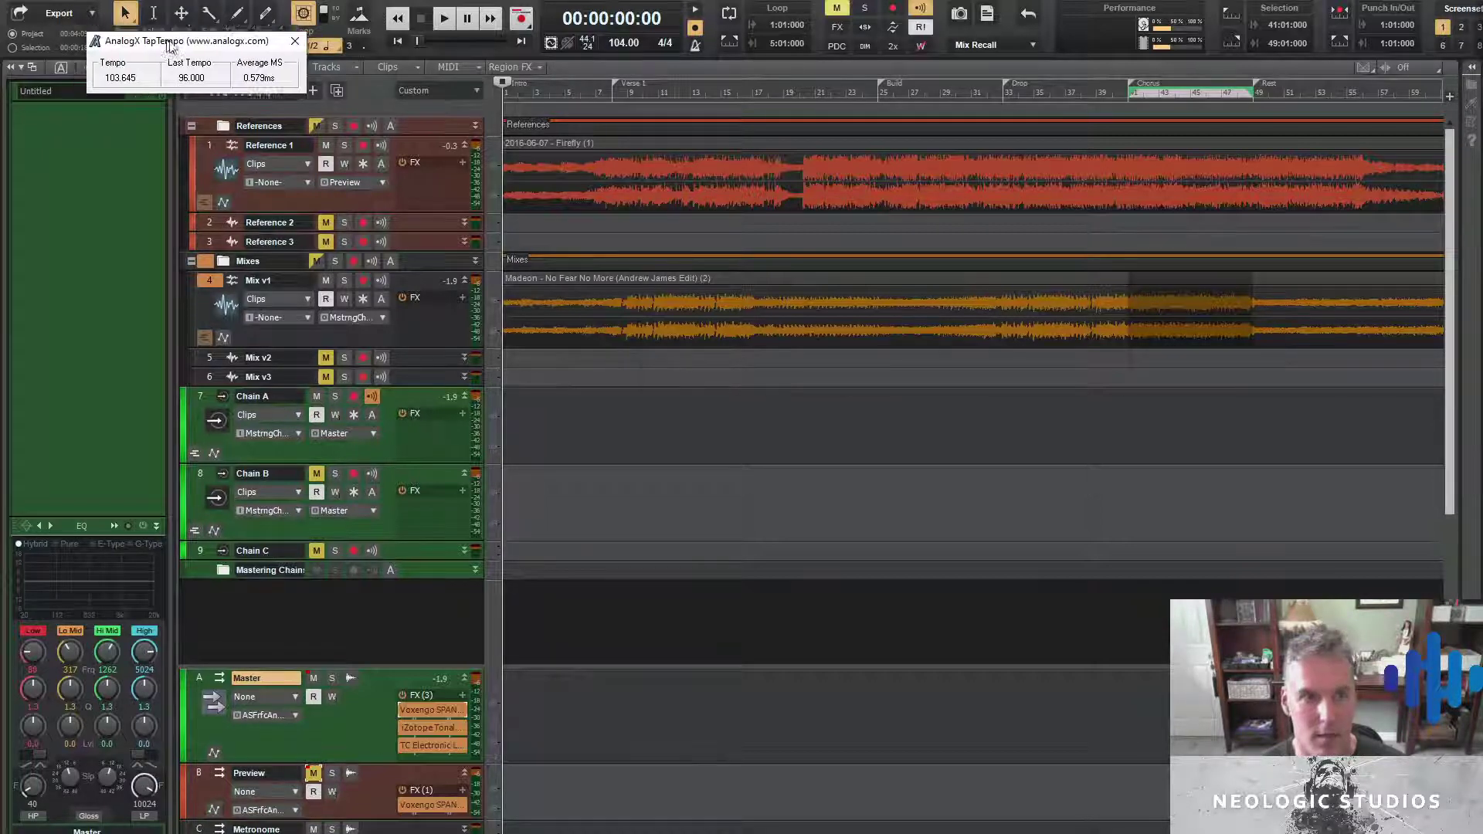
{"action": "left_click_drag", "start_coordinate": [75, 38], "coordinate": [695, 492]}
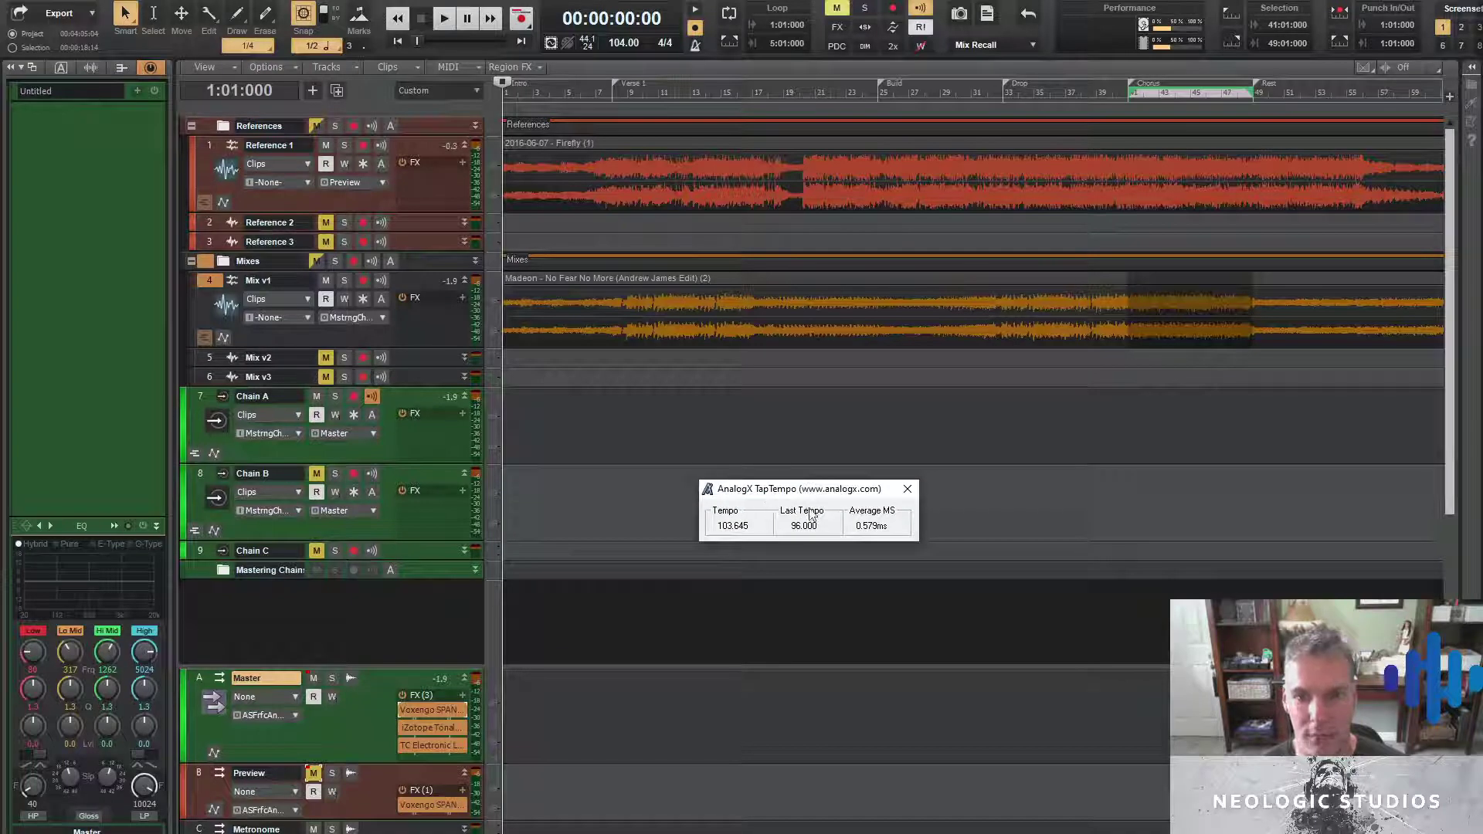
Close the AnalogX TapTempo window and place the playhead at 9:01:000, where Verse 1 starts
{"action": "left_click_drag", "start_coordinate": [837, 494], "coordinate": [726, 421]}
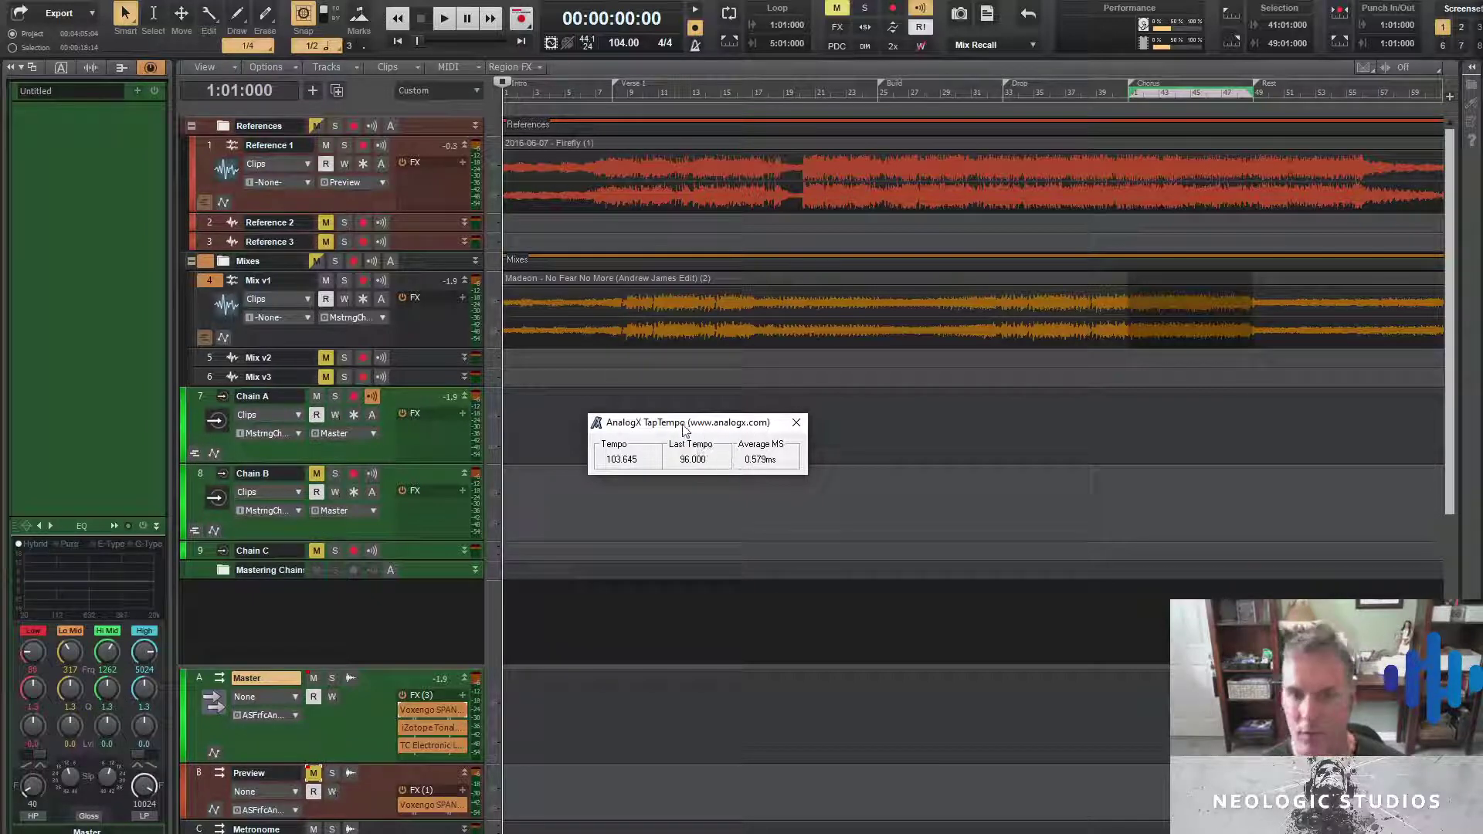
{"action": "left_click_drag", "start_coordinate": [683, 430], "coordinate": [716, 401]}
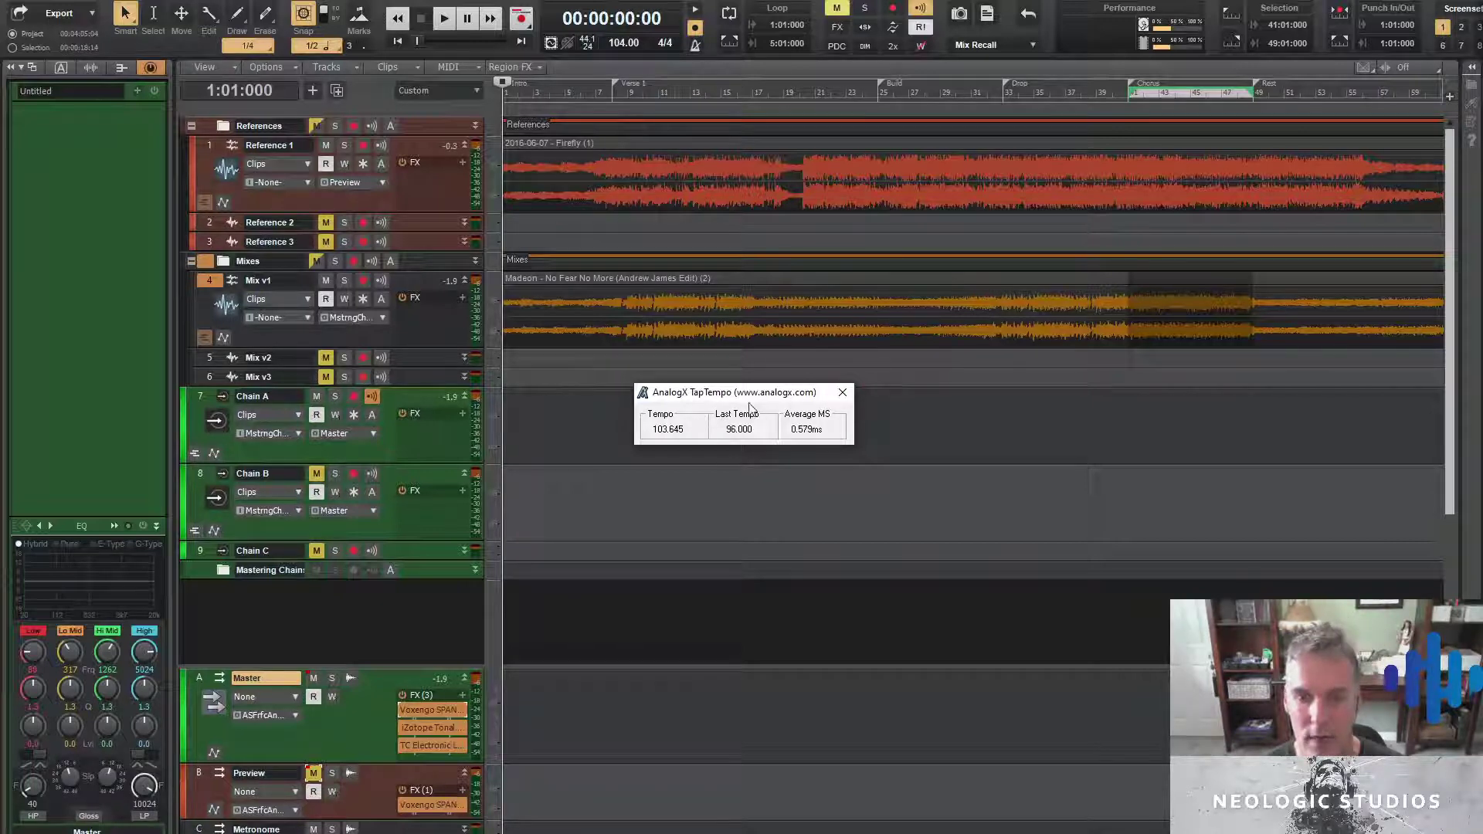
{"action": "left_click_drag", "start_coordinate": [749, 408], "coordinate": [784, 373]}
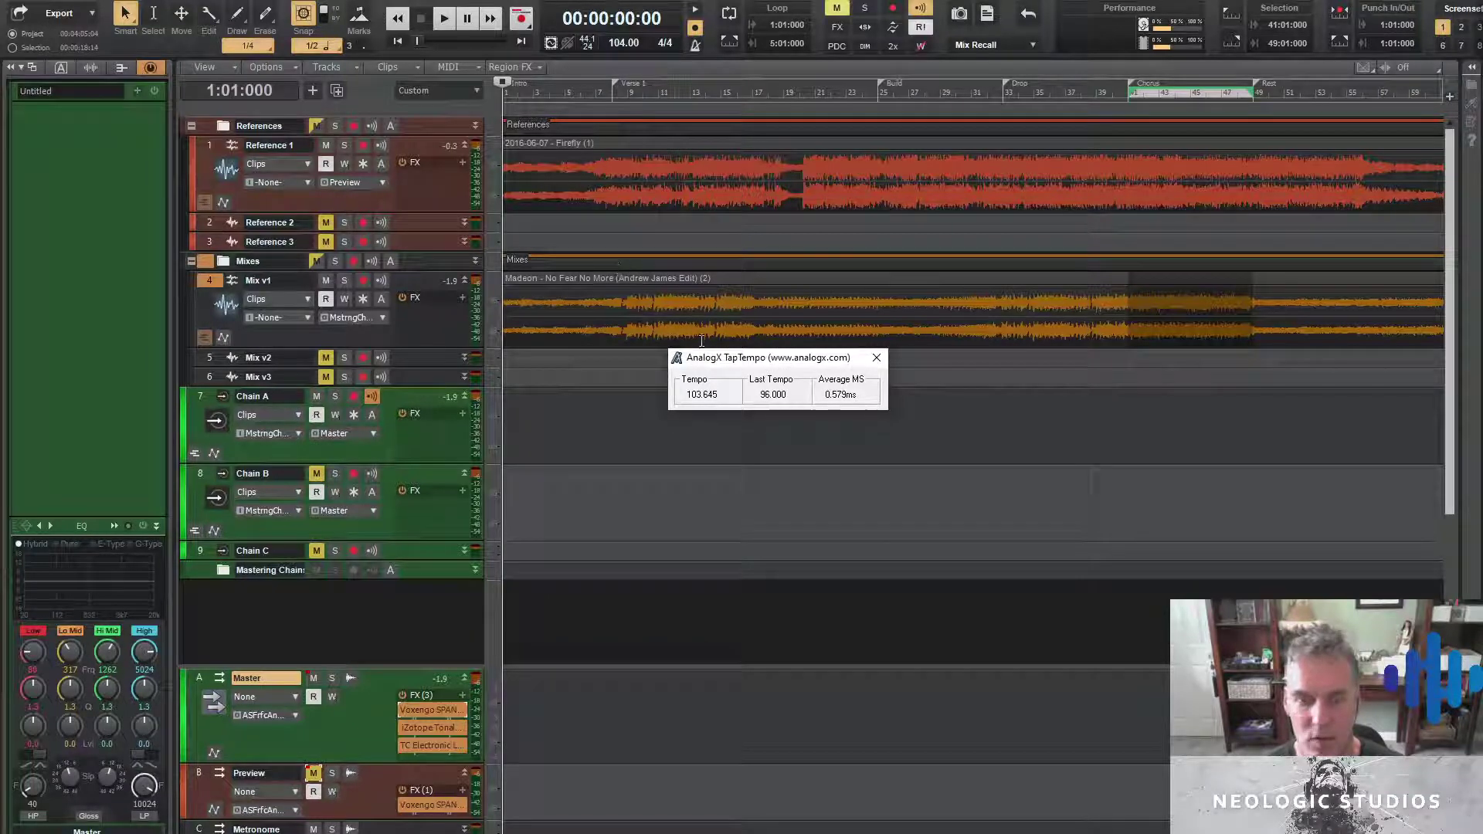
{"action": "left_click_drag", "start_coordinate": [776, 358], "coordinate": [817, 359]}
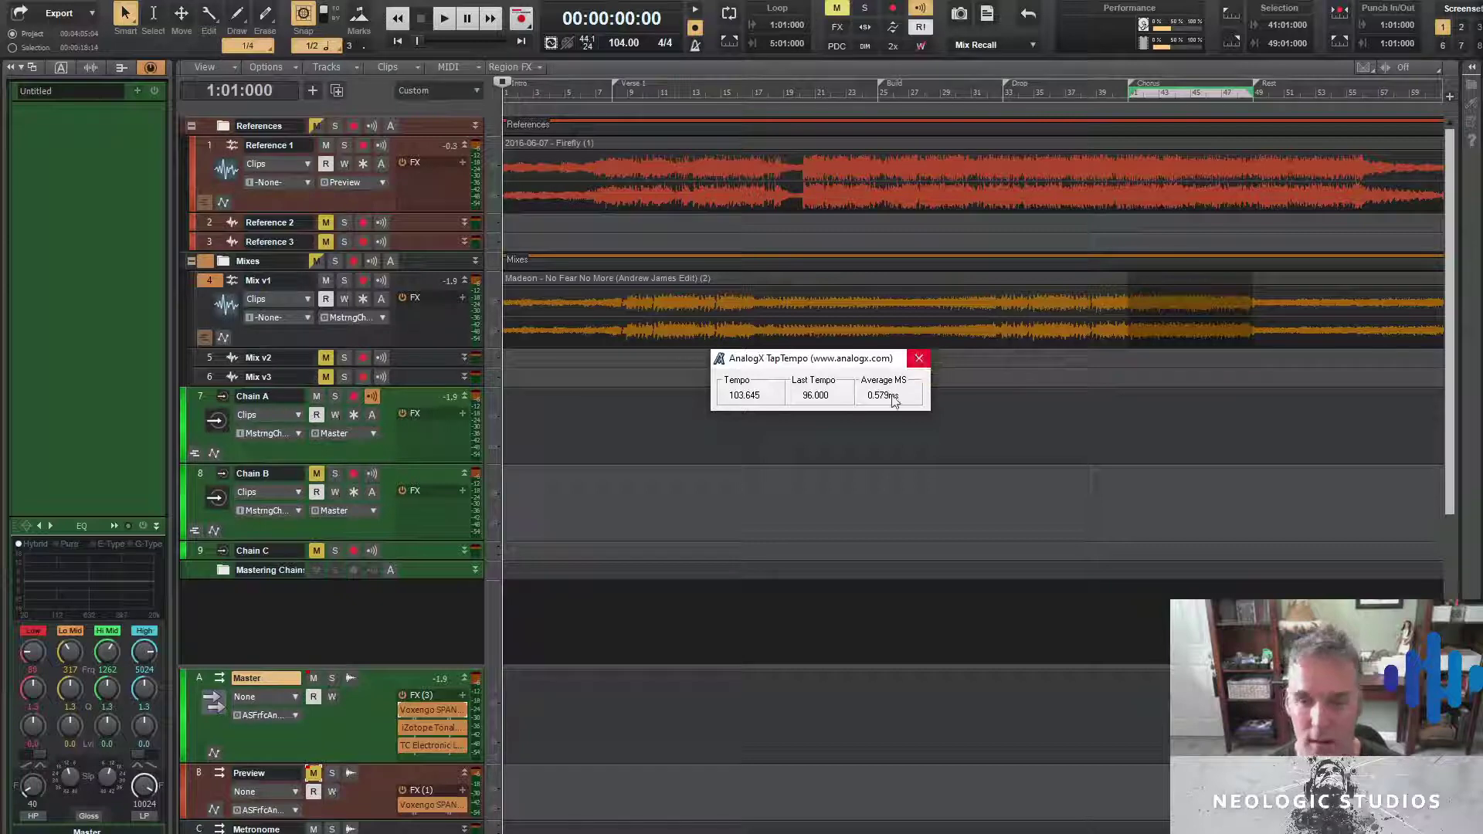
{"action": "left_click", "coordinate": [917, 359]}
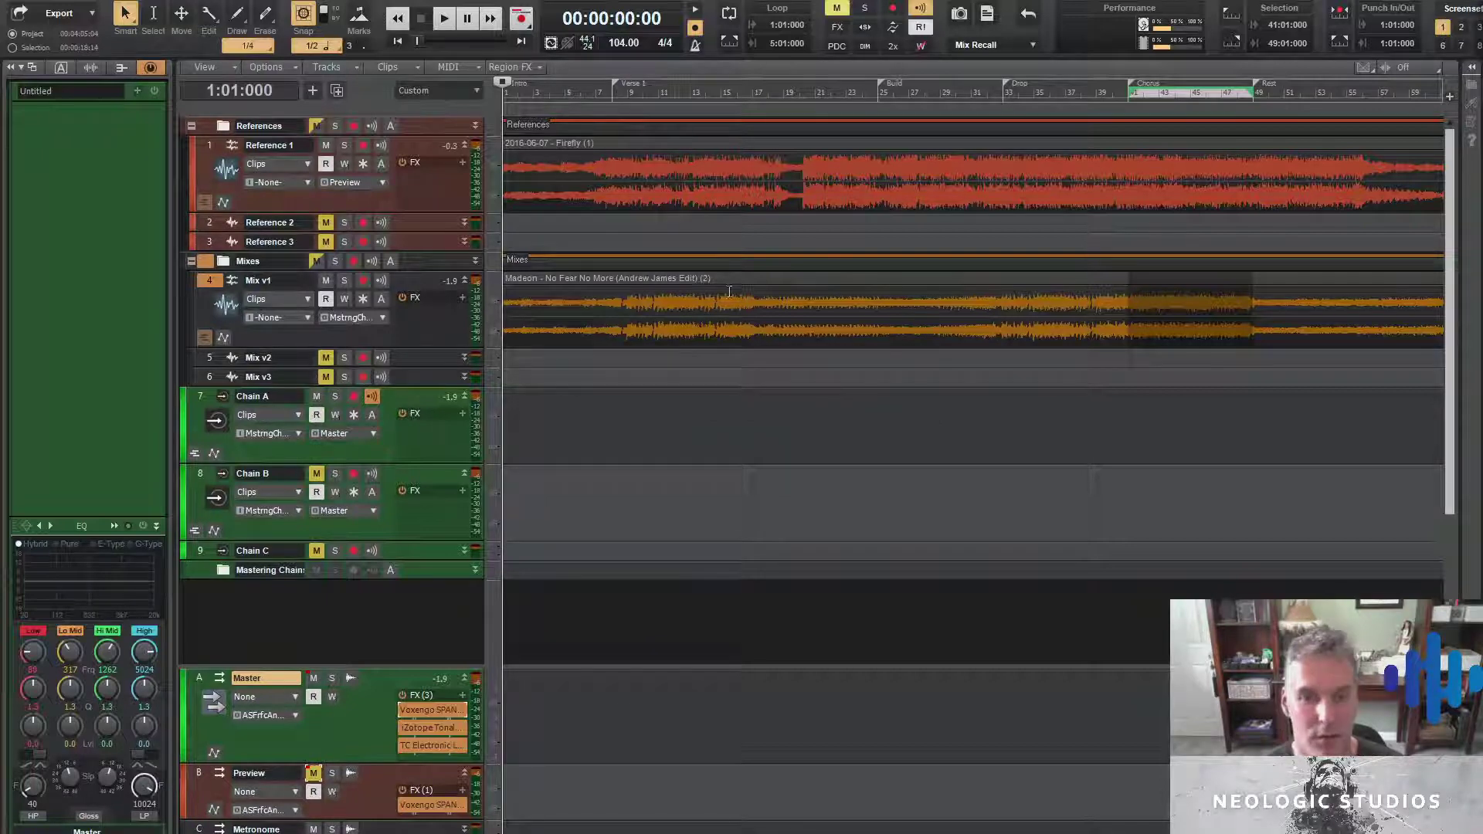
{"action": "left_click", "coordinate": [614, 278]}
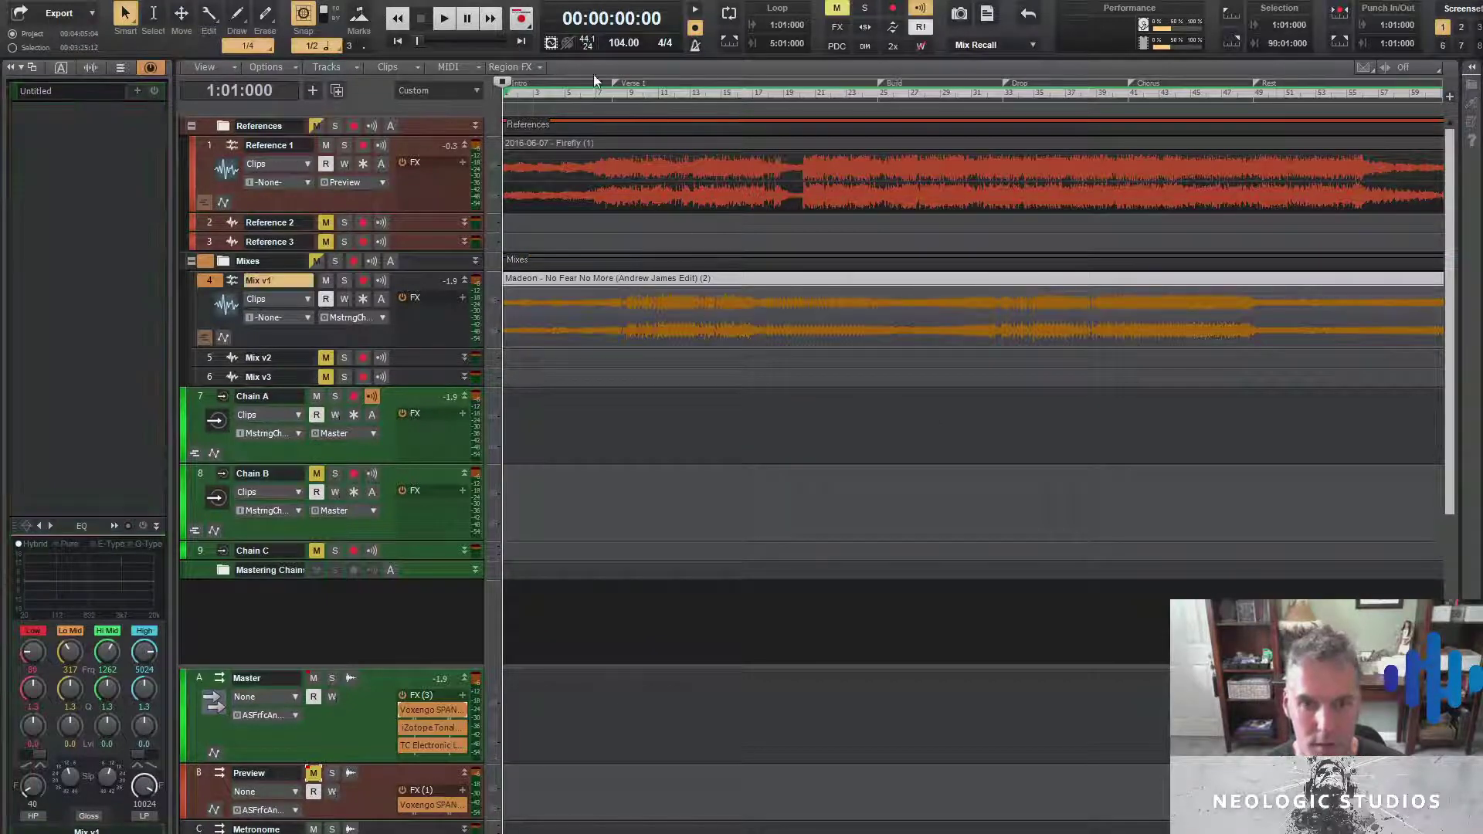
{"action": "left_click", "coordinate": [627, 237]}
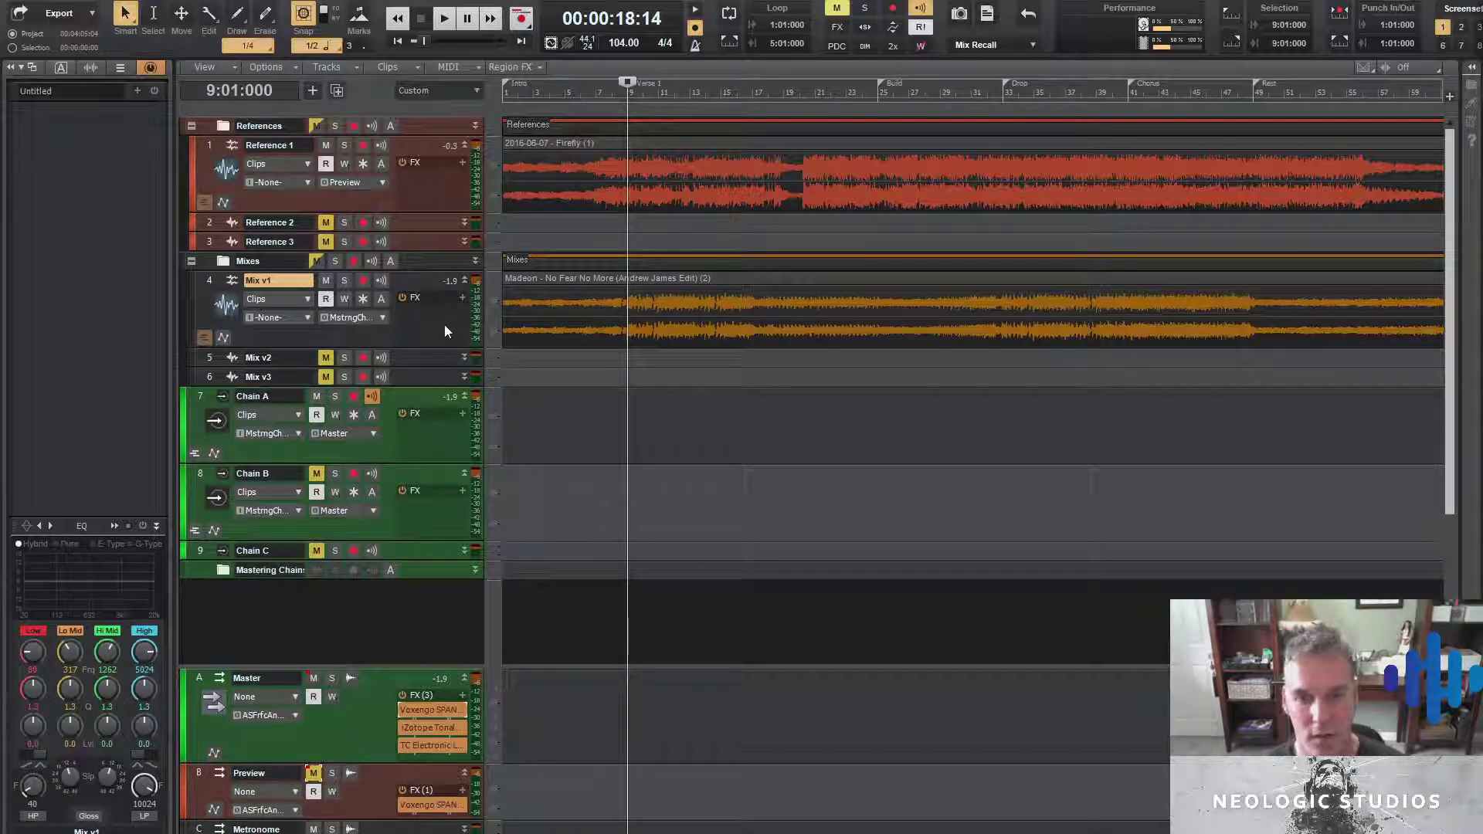
{"action": "right_click", "coordinate": [430, 429]}
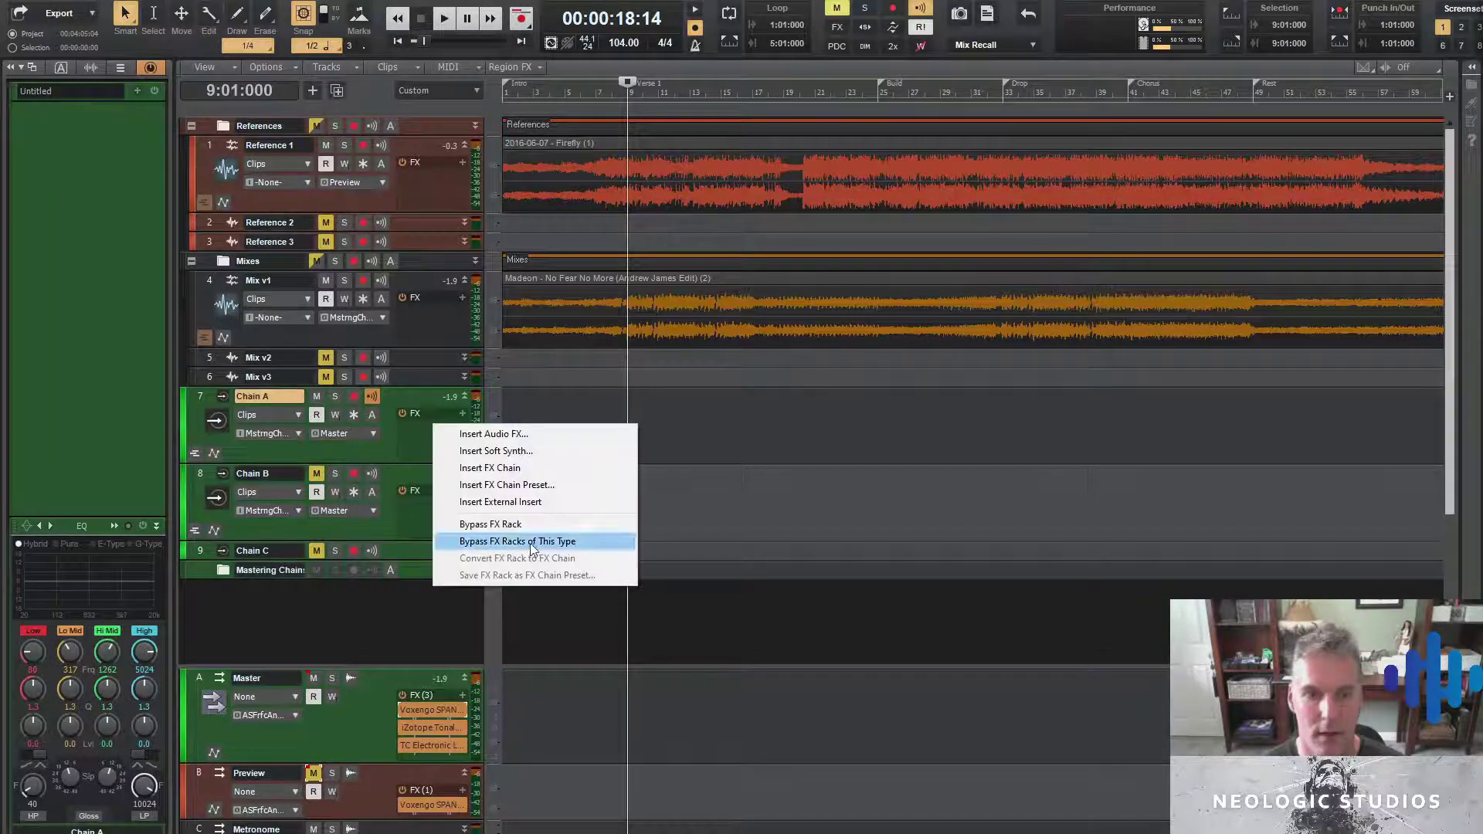
{"action": "left_click", "coordinate": [552, 468]}
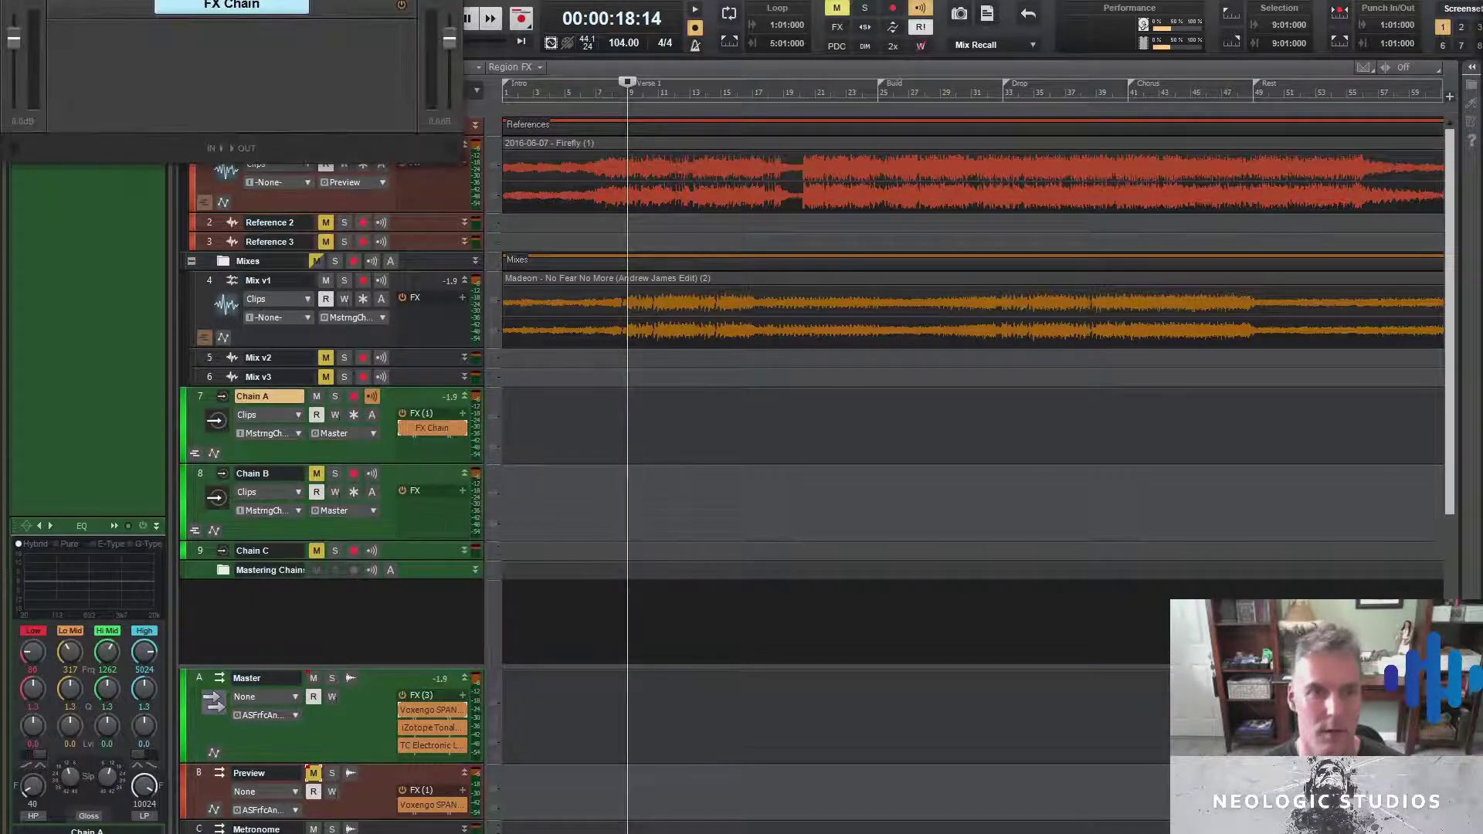
{"action": "right_click", "coordinate": [429, 427]}
{"action": "left_click", "coordinate": [487, 445]}
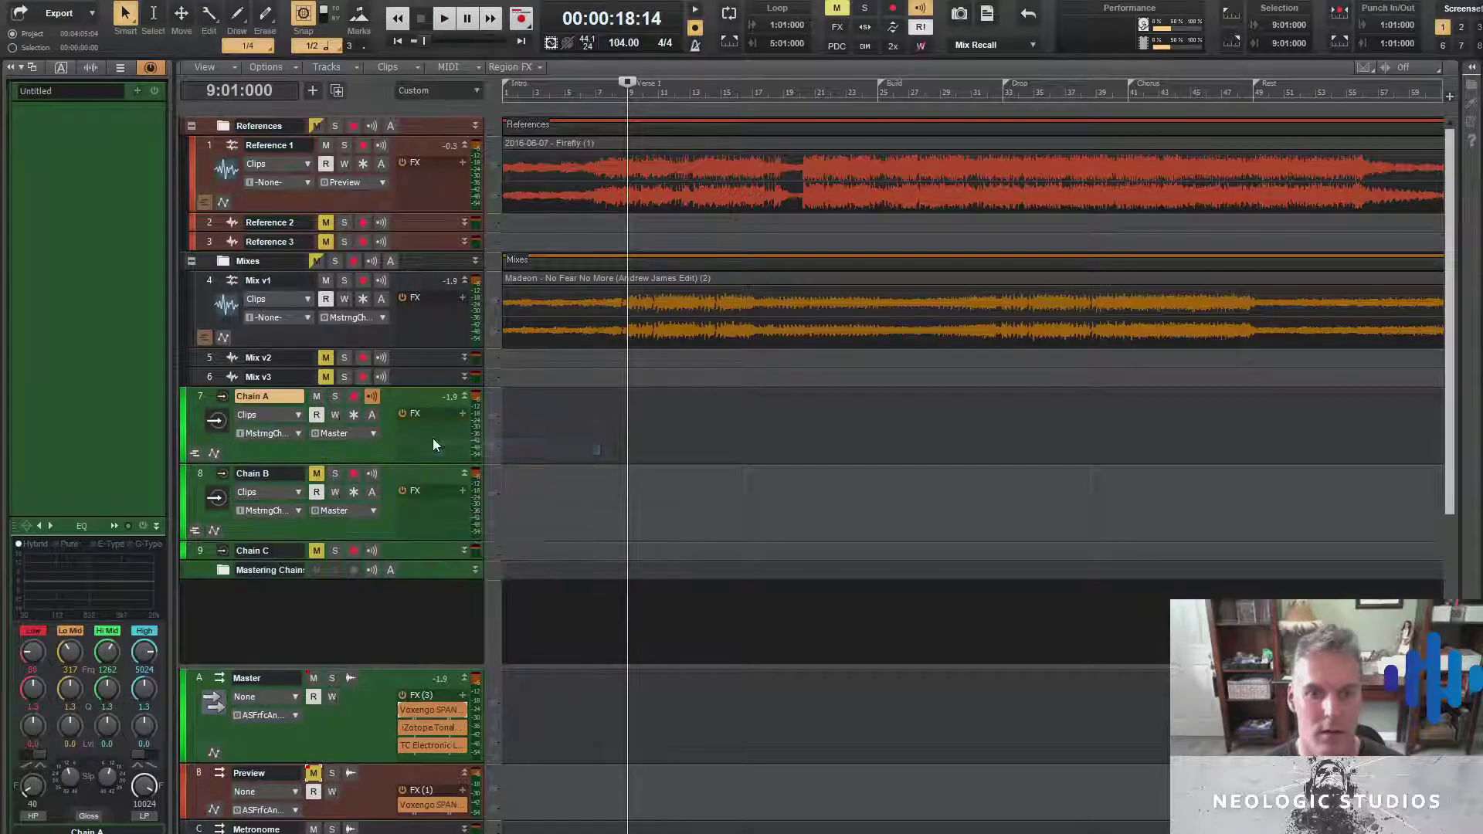
Browse the FX chain presets in My Presets for Chain A, checking the 2020 and 2019 project folders and the Master folder
{"action": "right_click", "coordinate": [431, 438]}
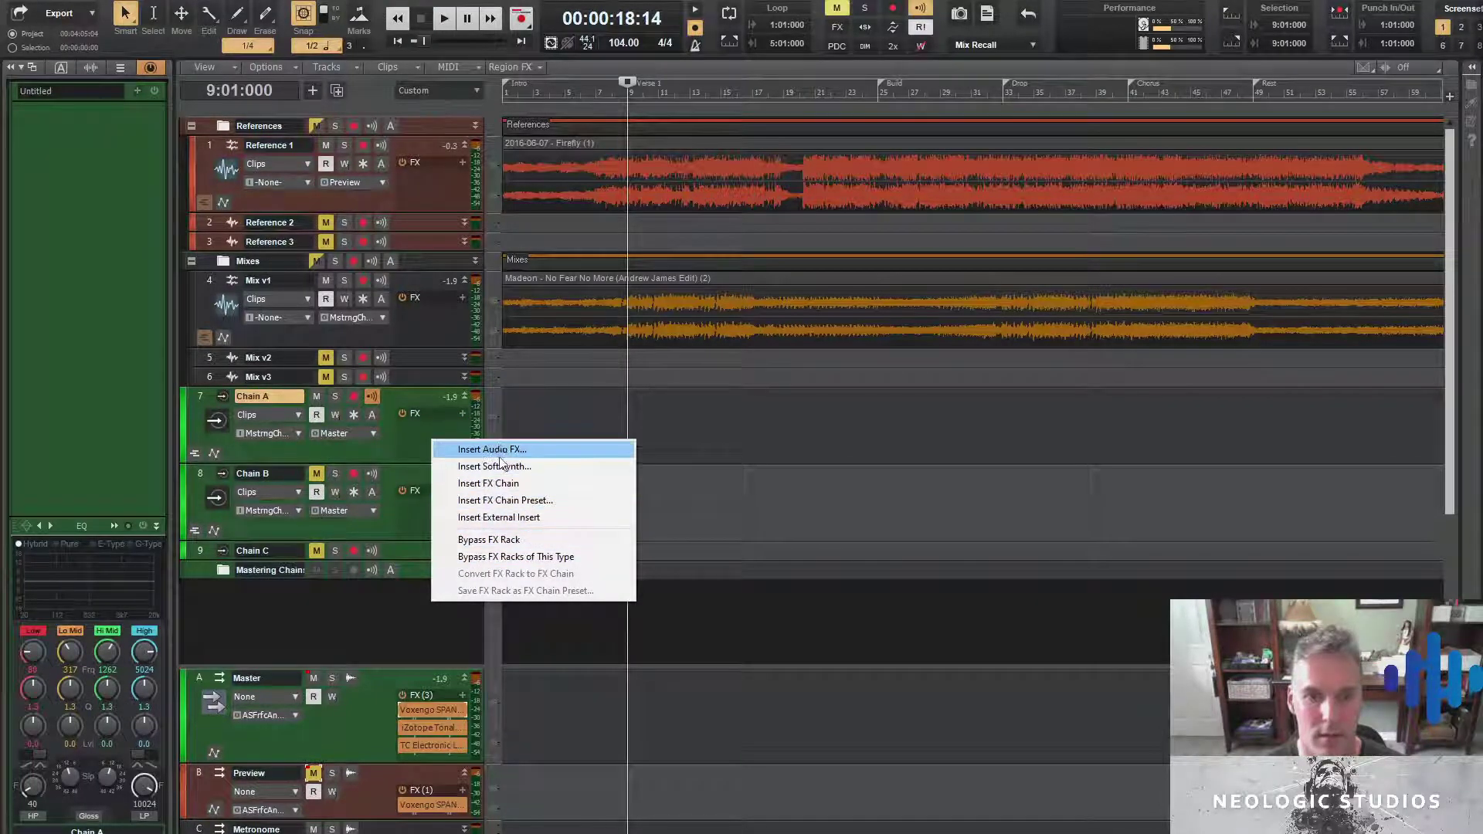
{"action": "left_click", "coordinate": [467, 501]}
{"action": "double_click", "coordinate": [746, 407]}
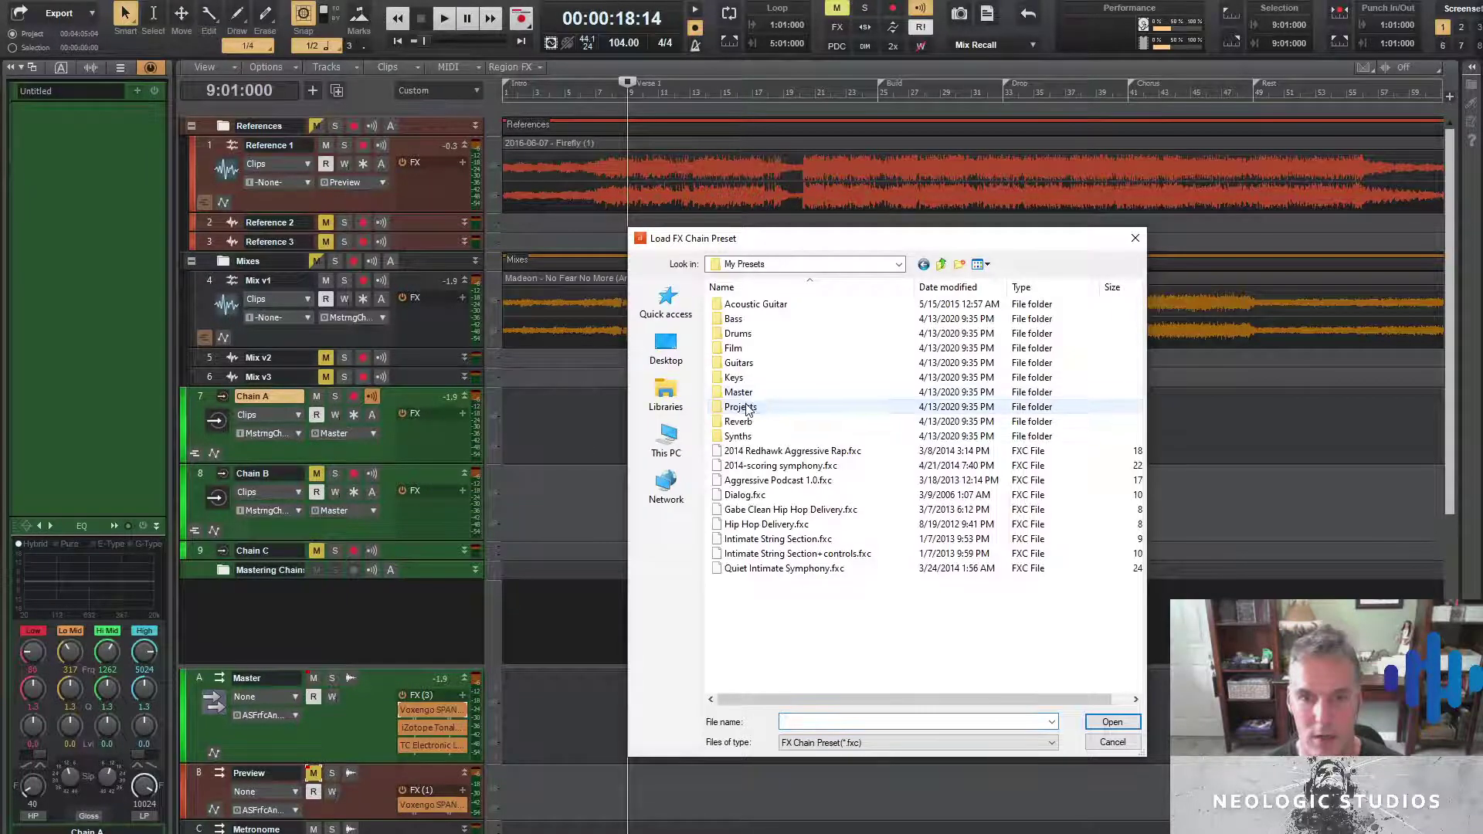
{"action": "double_click", "coordinate": [748, 407]}
{"action": "double_click", "coordinate": [747, 422]}
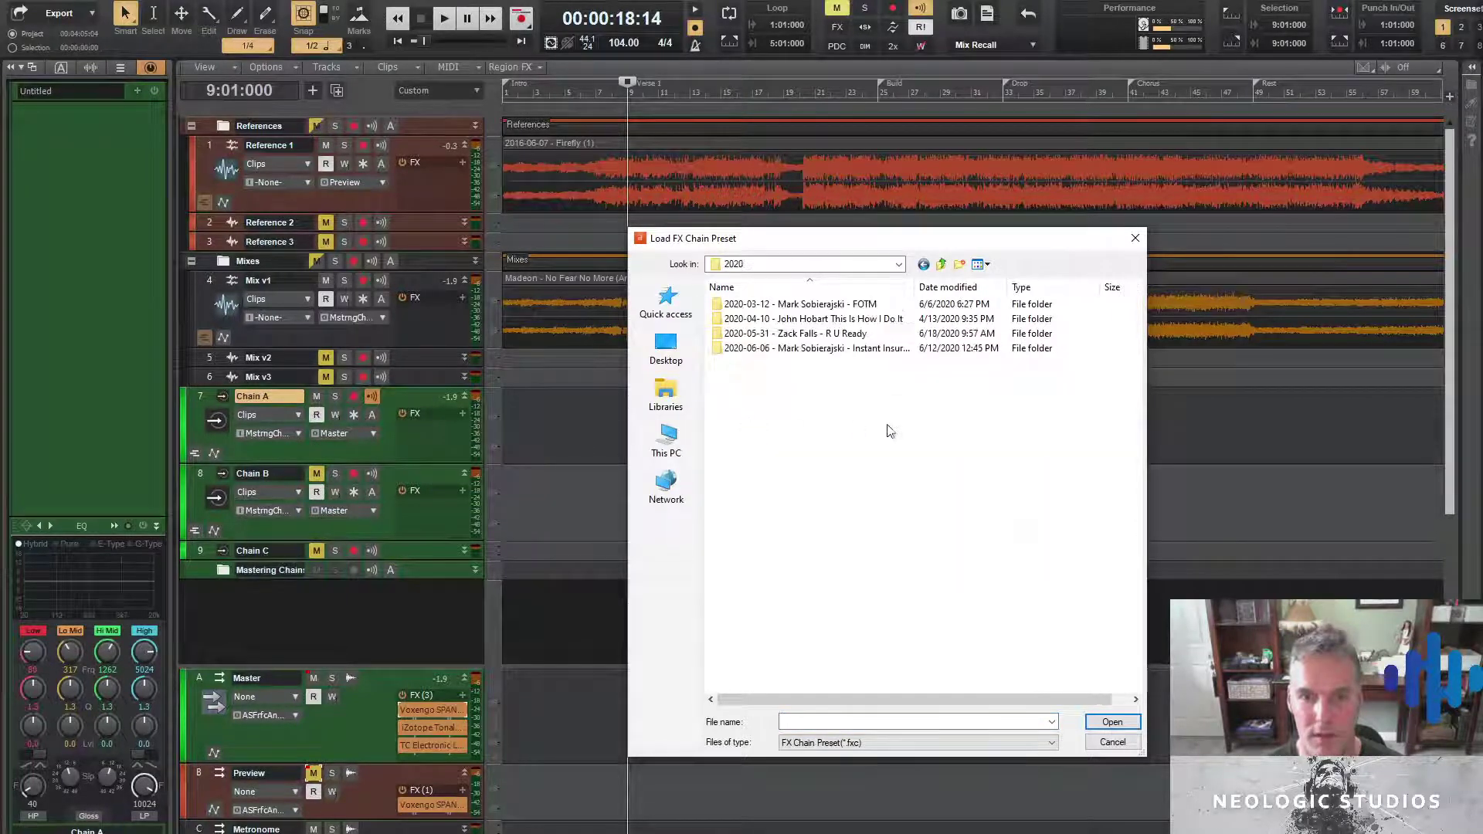
{"action": "left_click", "coordinate": [942, 266]}
{"action": "double_click", "coordinate": [743, 407]}
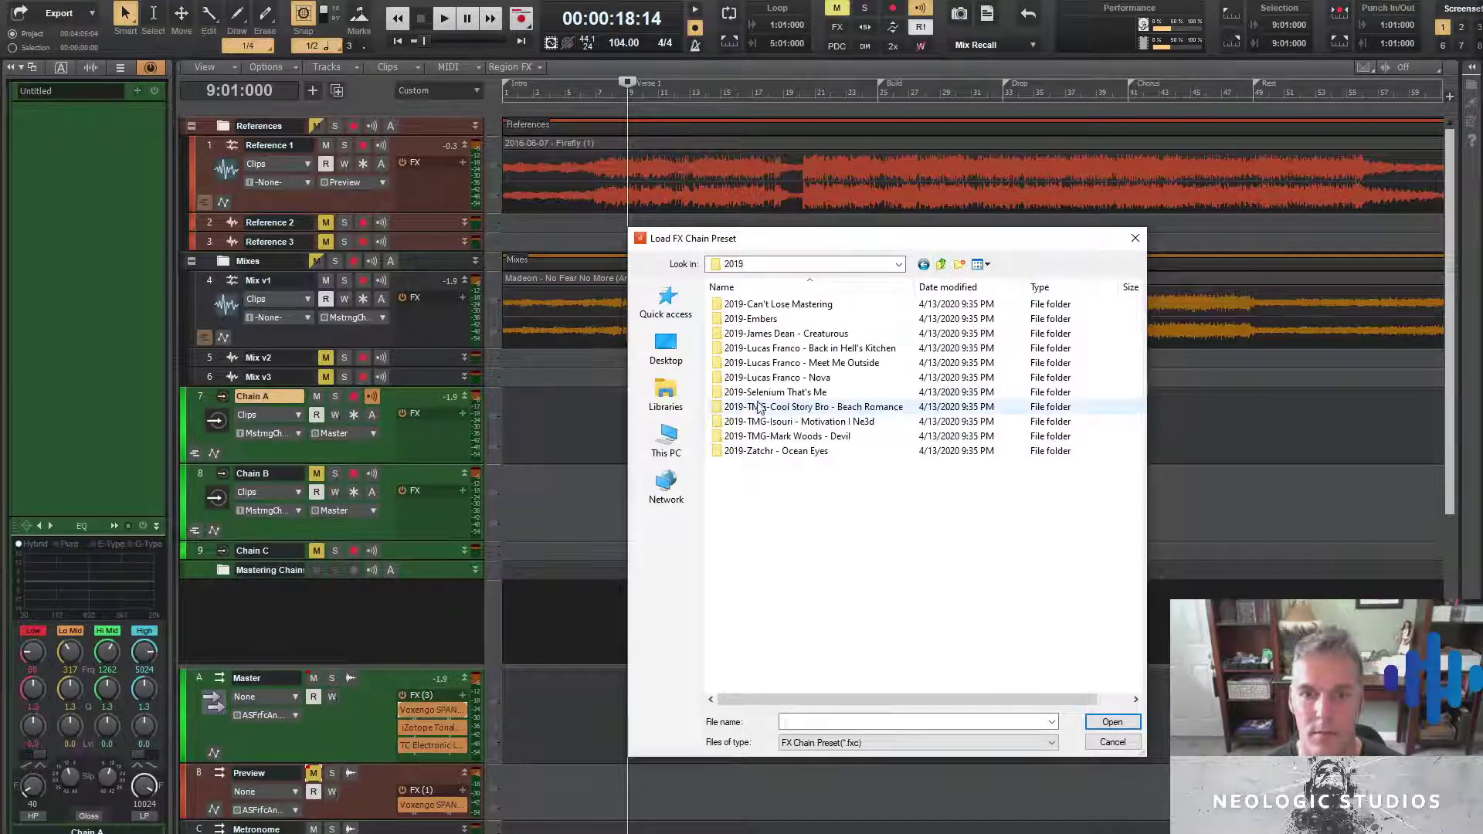
{"action": "left_click", "coordinate": [940, 265]}
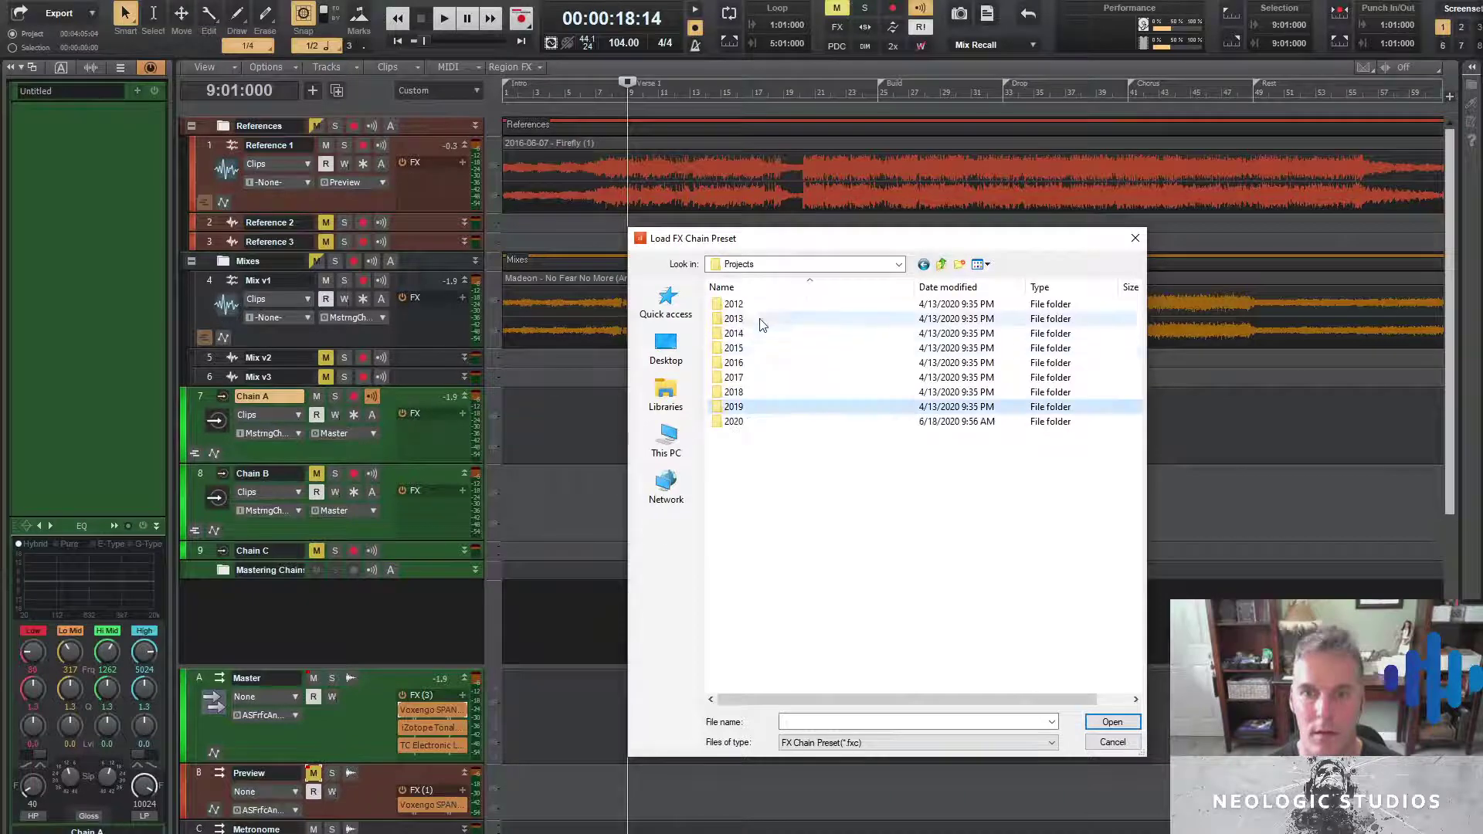
{"action": "left_click", "coordinate": [940, 265]}
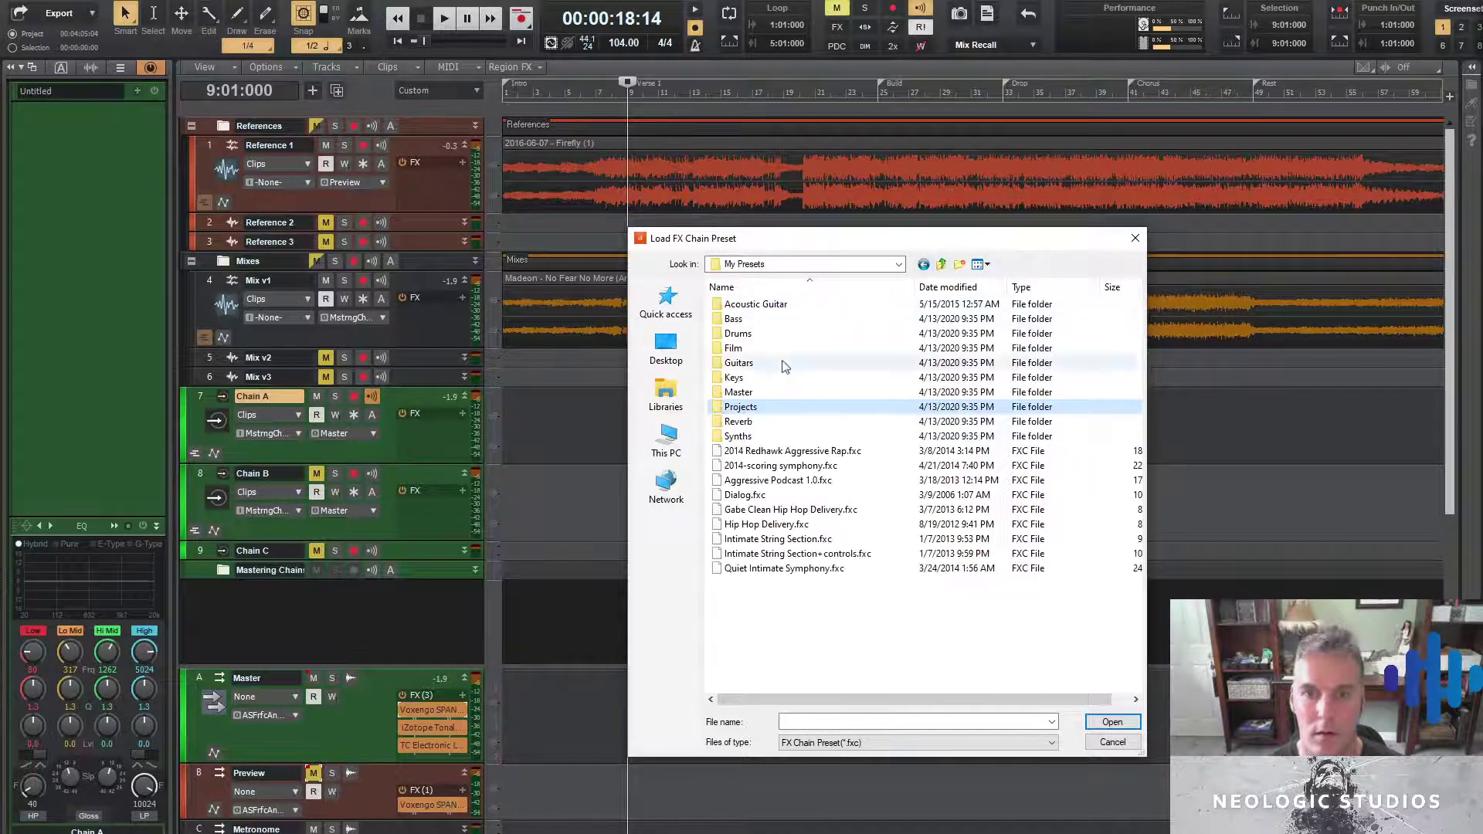
{"action": "double_click", "coordinate": [795, 392]}
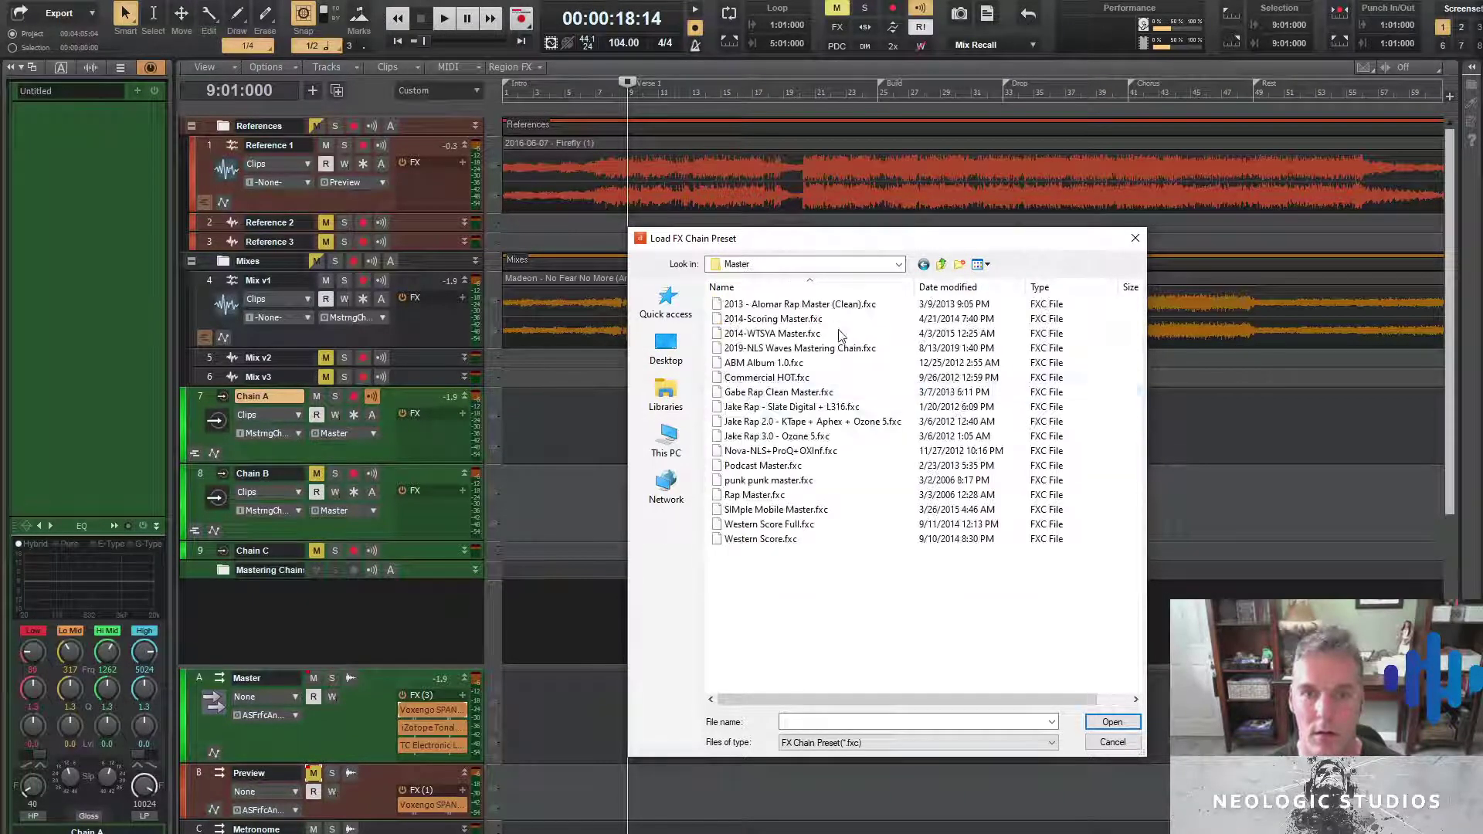
{"action": "left_click", "coordinate": [940, 265]}
Try the 2020-04-10 "Master chain A" preset from the 2020 projects on Chain A and delete the inserted FX chain
{"action": "double_click", "coordinate": [731, 403]}
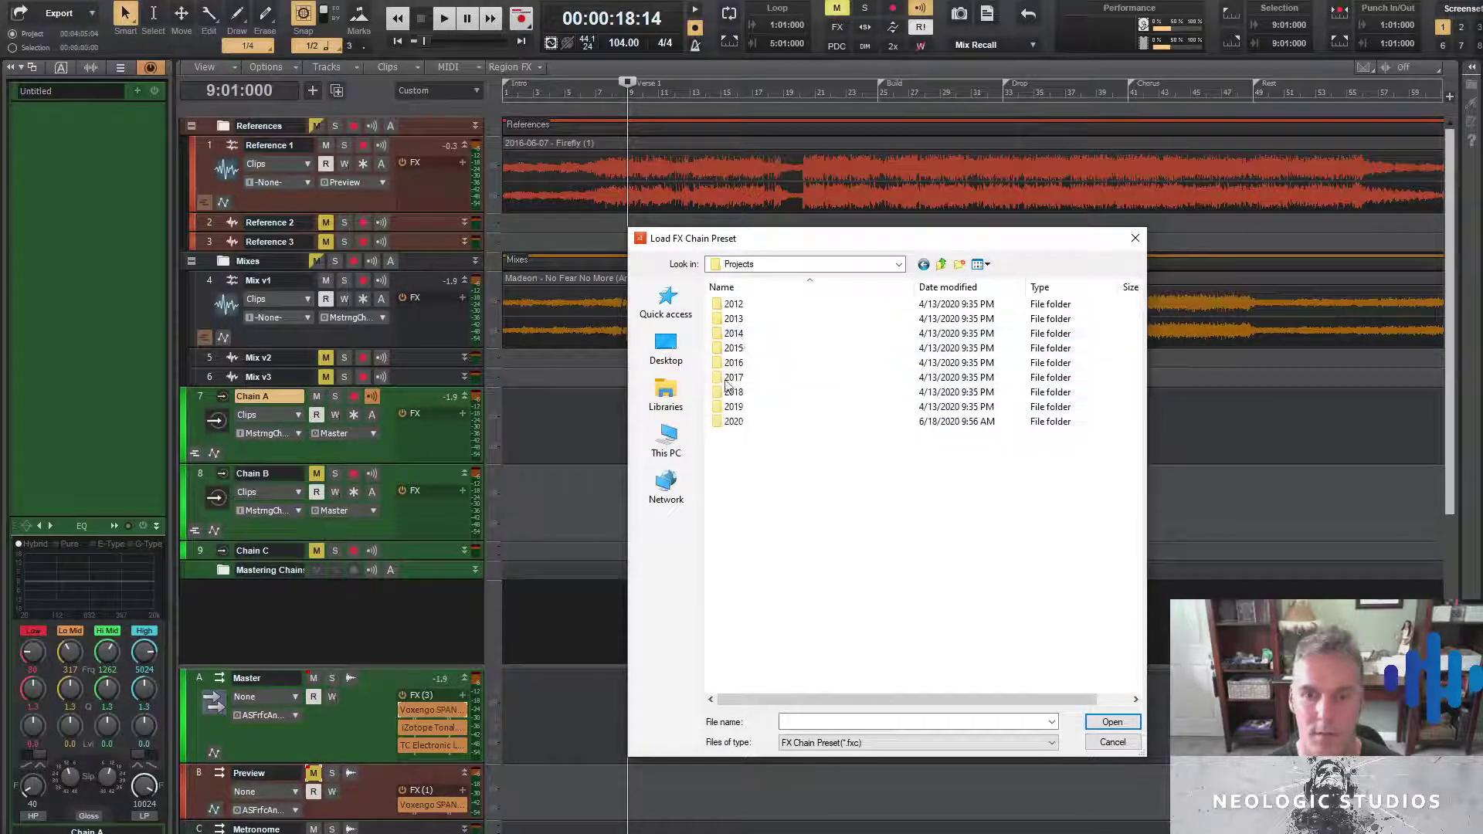
{"action": "double_click", "coordinate": [733, 422]}
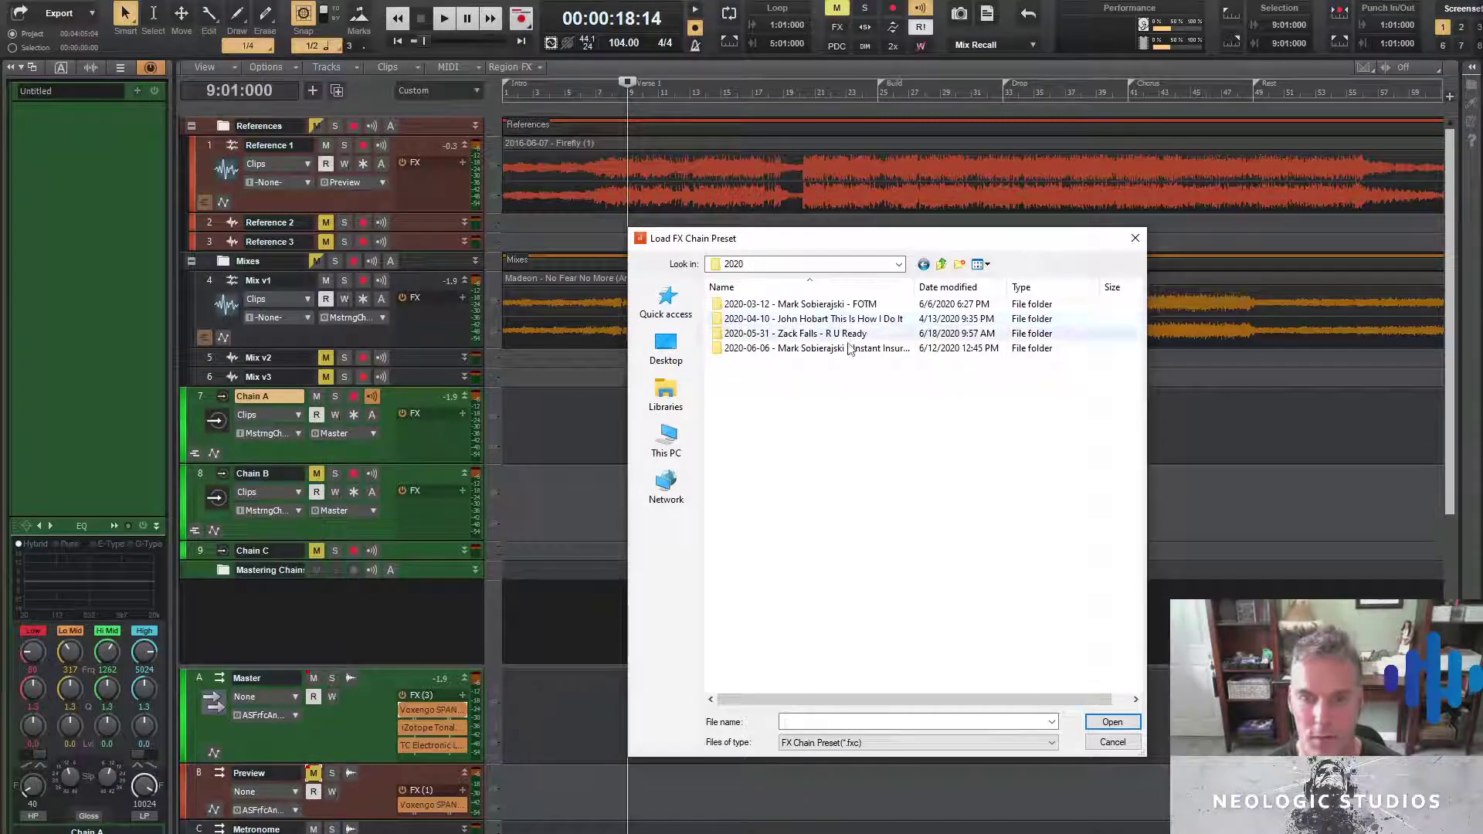
{"action": "double_click", "coordinate": [849, 318]}
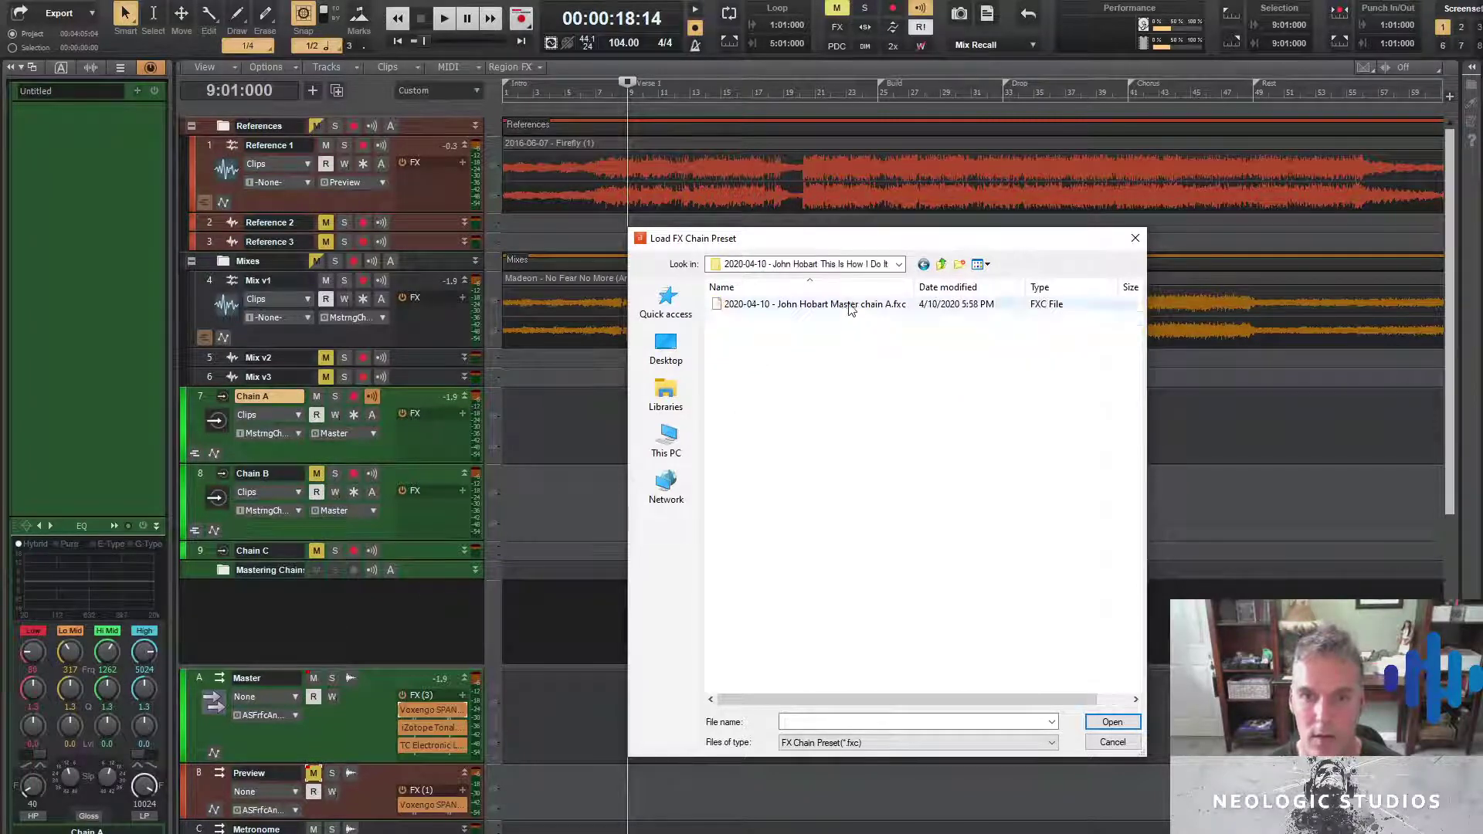
{"action": "double_click", "coordinate": [850, 304]}
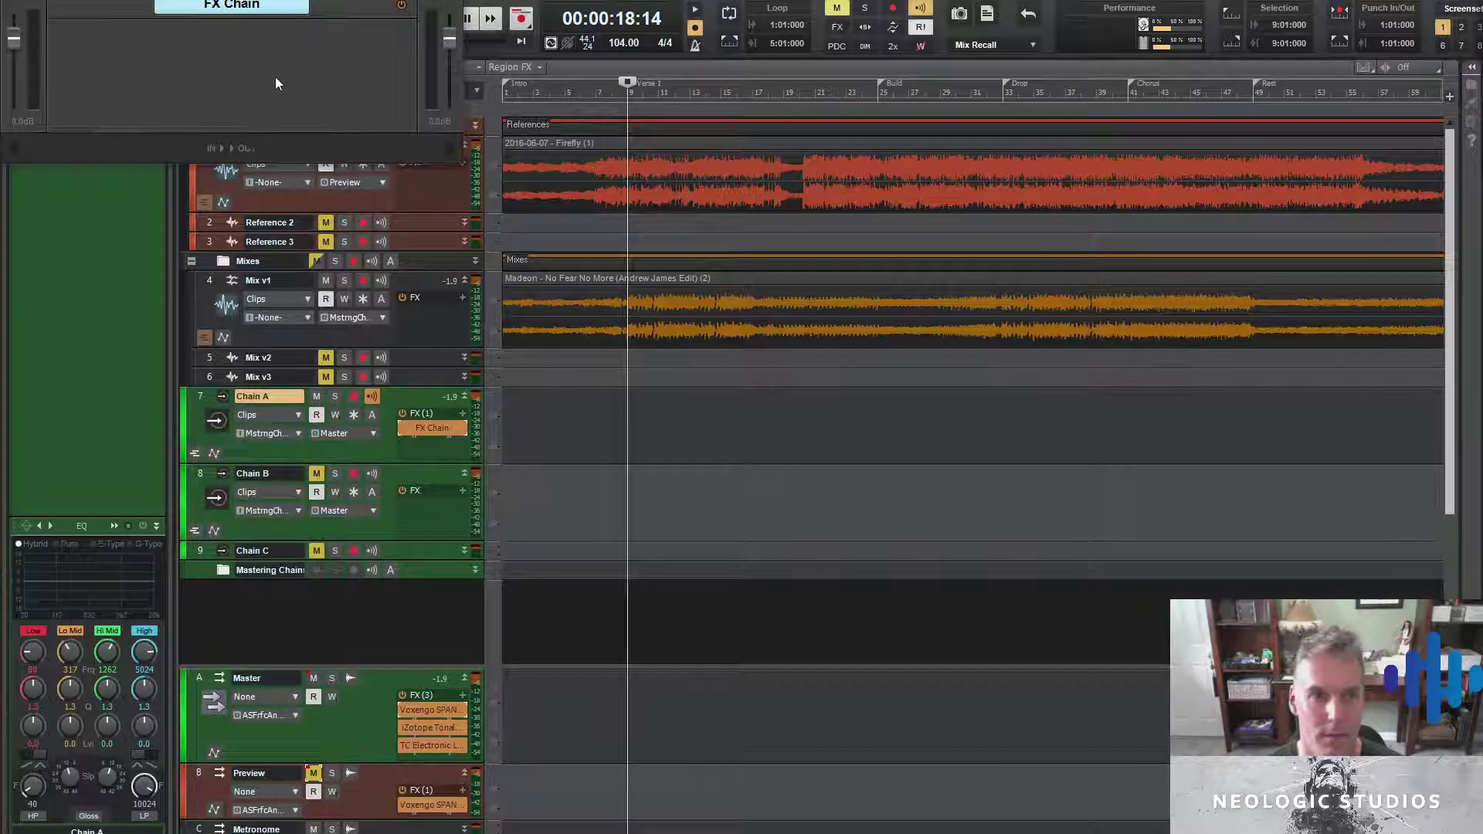
{"action": "right_click", "coordinate": [402, 425]}
{"action": "left_click", "coordinate": [463, 445]}
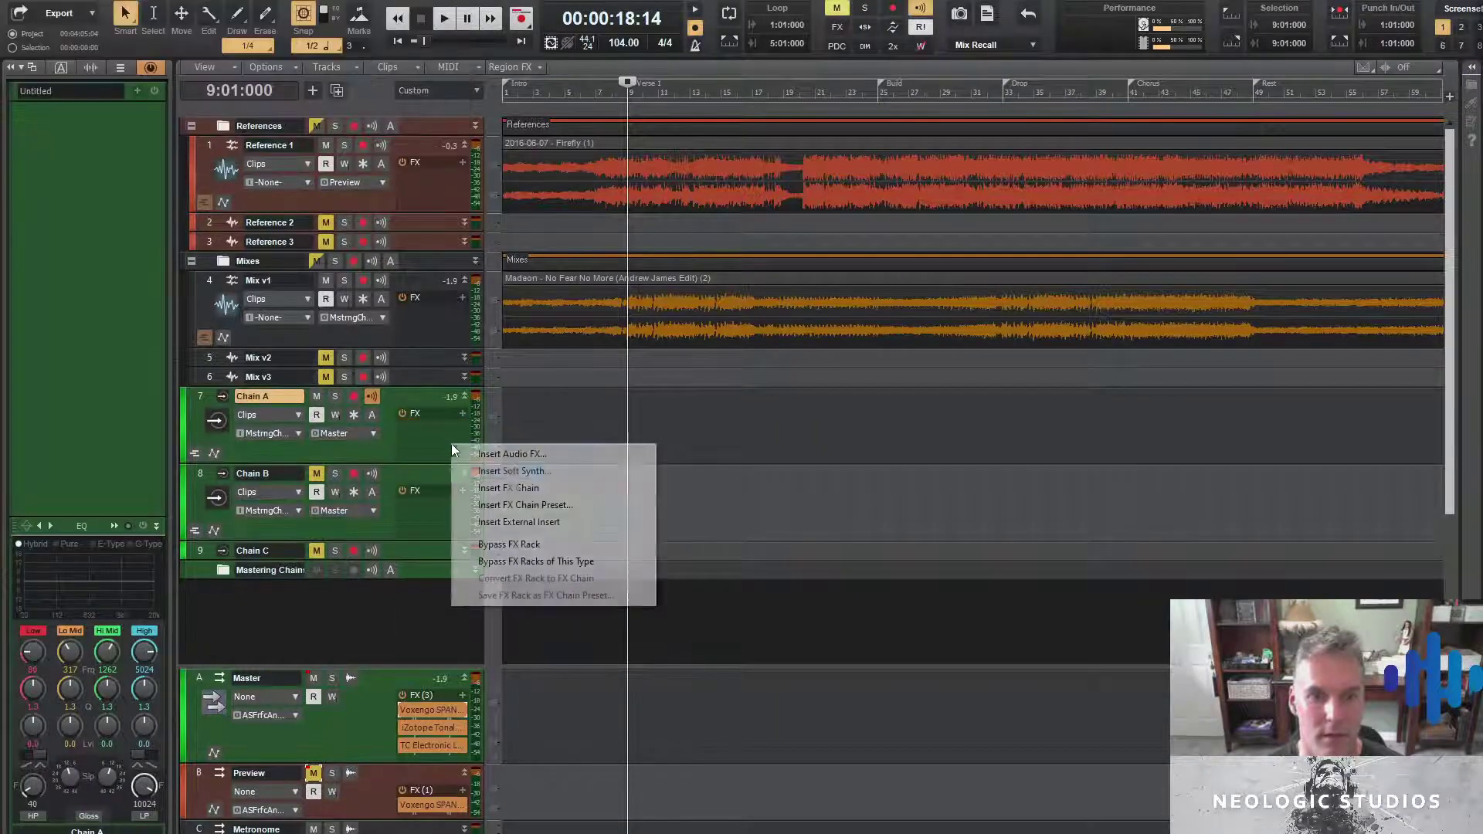
Load the "Modified Waves Chain.fxc" preset on Chain A from My Presets, Projects, 2019, "2019-TMG-Cool Story Bro - Beach Romance"
{"action": "right_click", "coordinate": [452, 445]}
{"action": "left_click", "coordinate": [526, 505]}
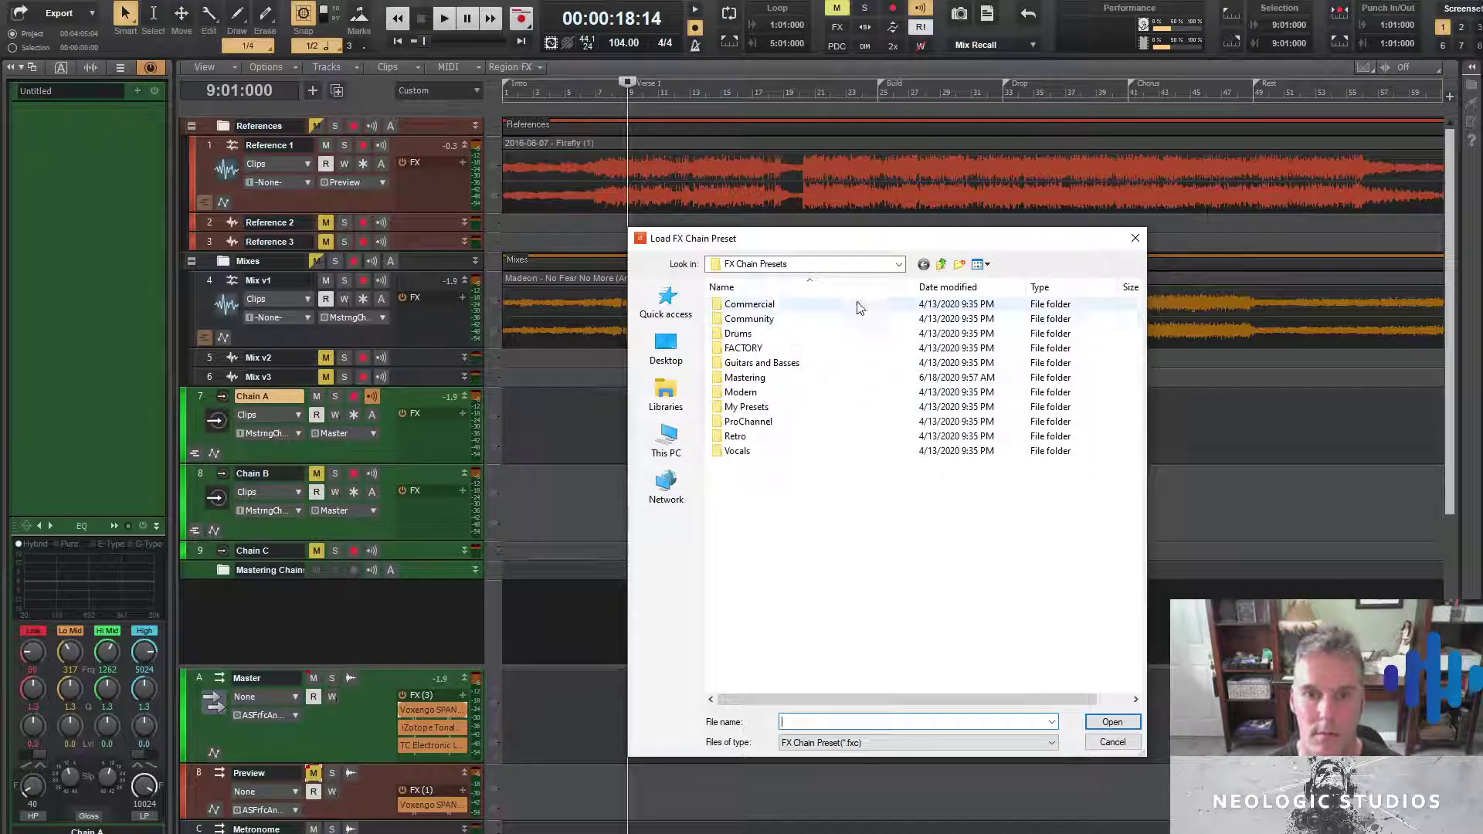
{"action": "double_click", "coordinate": [746, 407]}
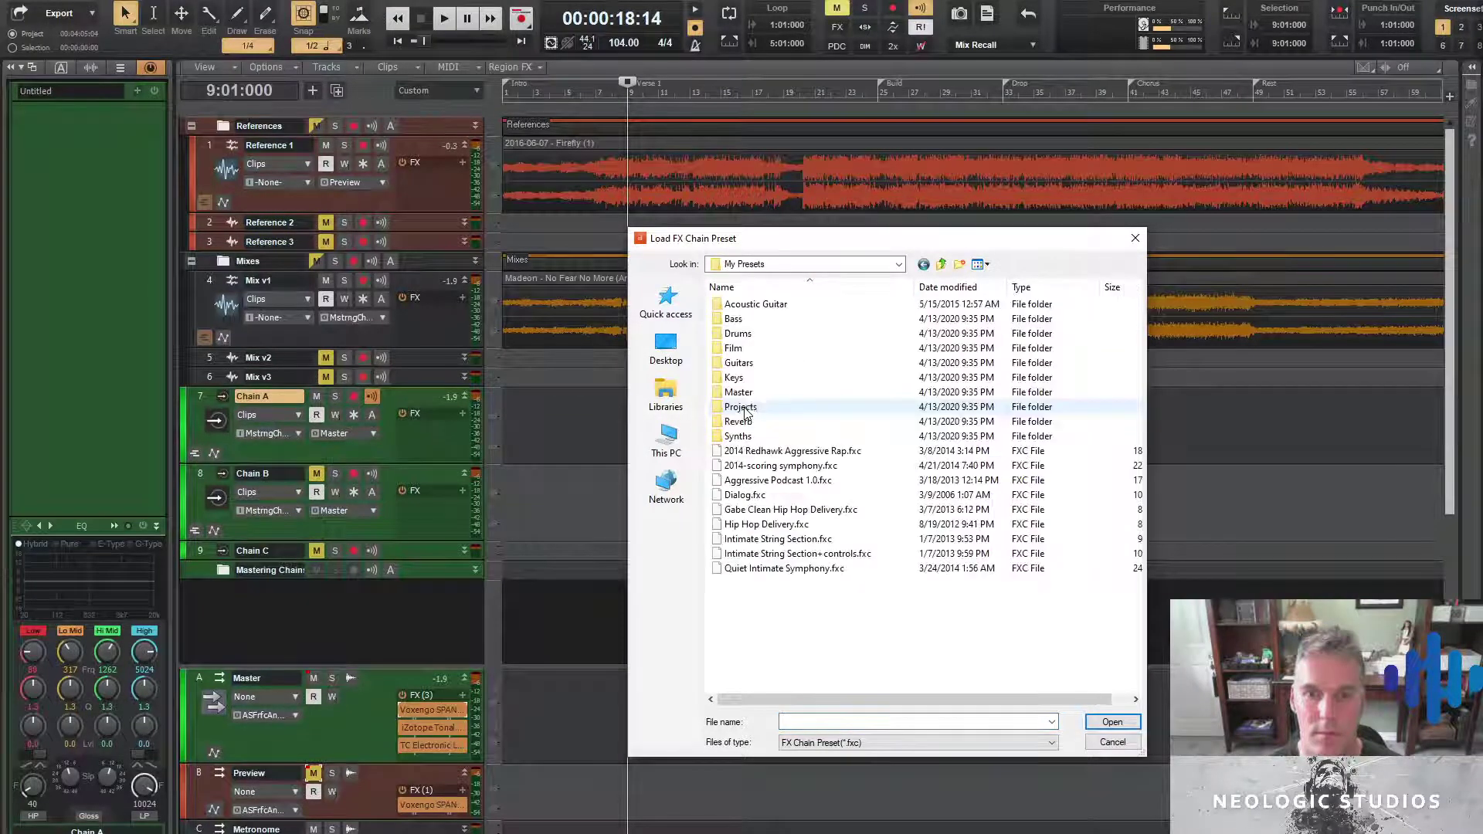
{"action": "double_click", "coordinate": [753, 393]}
{"action": "double_click", "coordinate": [735, 407]}
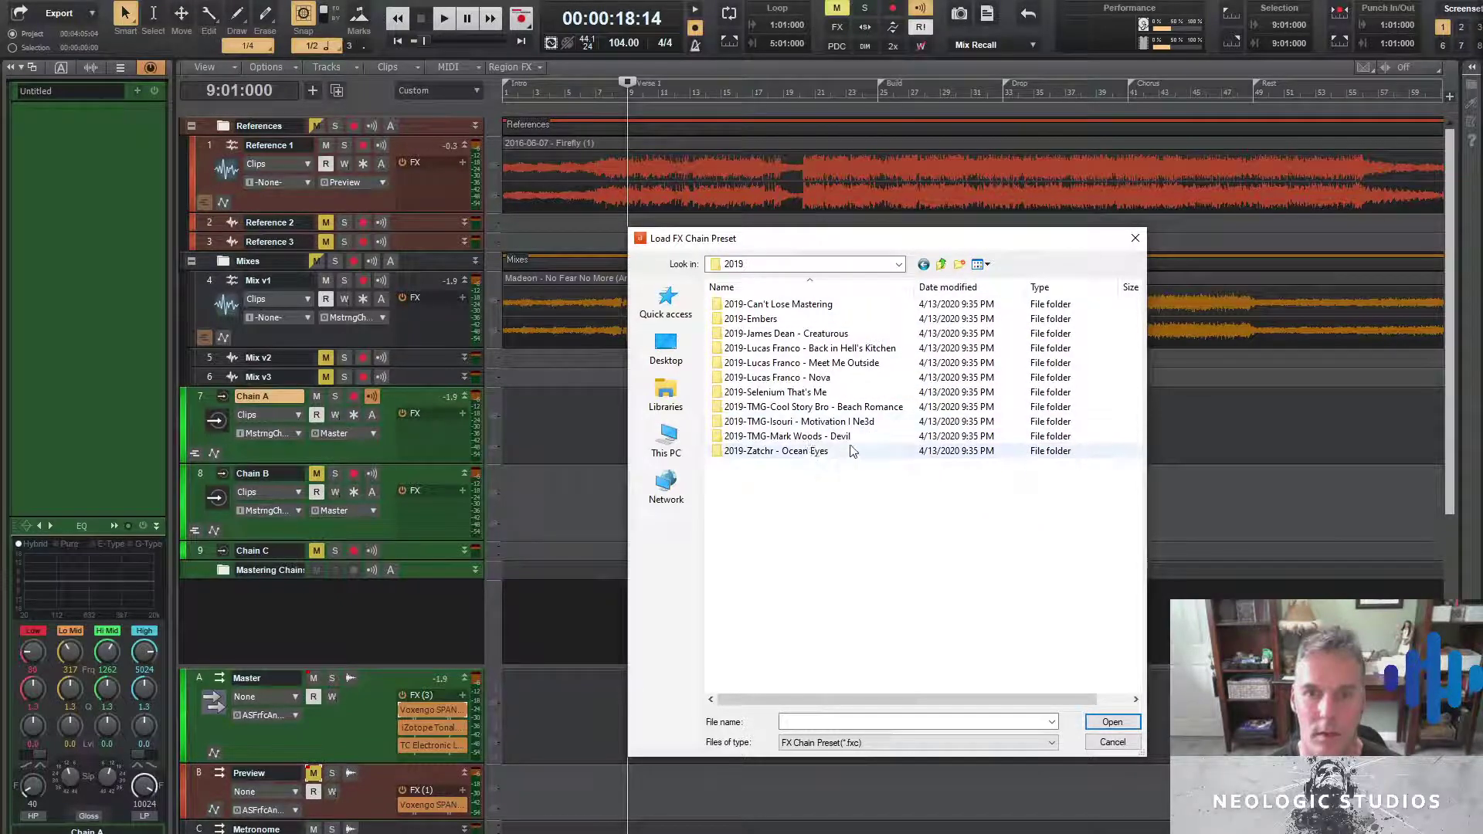
{"action": "double_click", "coordinate": [810, 408]}
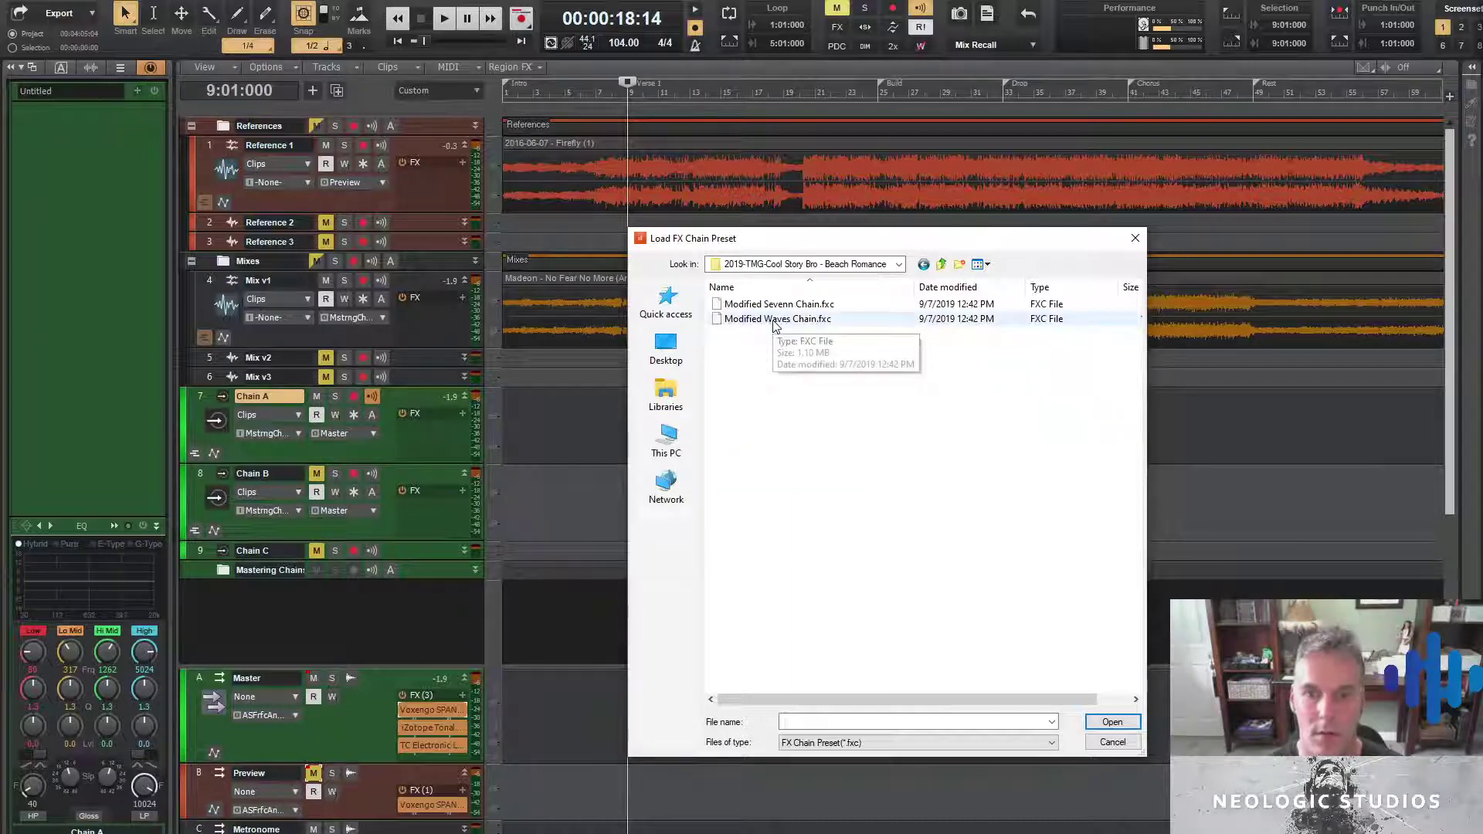
{"action": "double_click", "coordinate": [773, 319]}
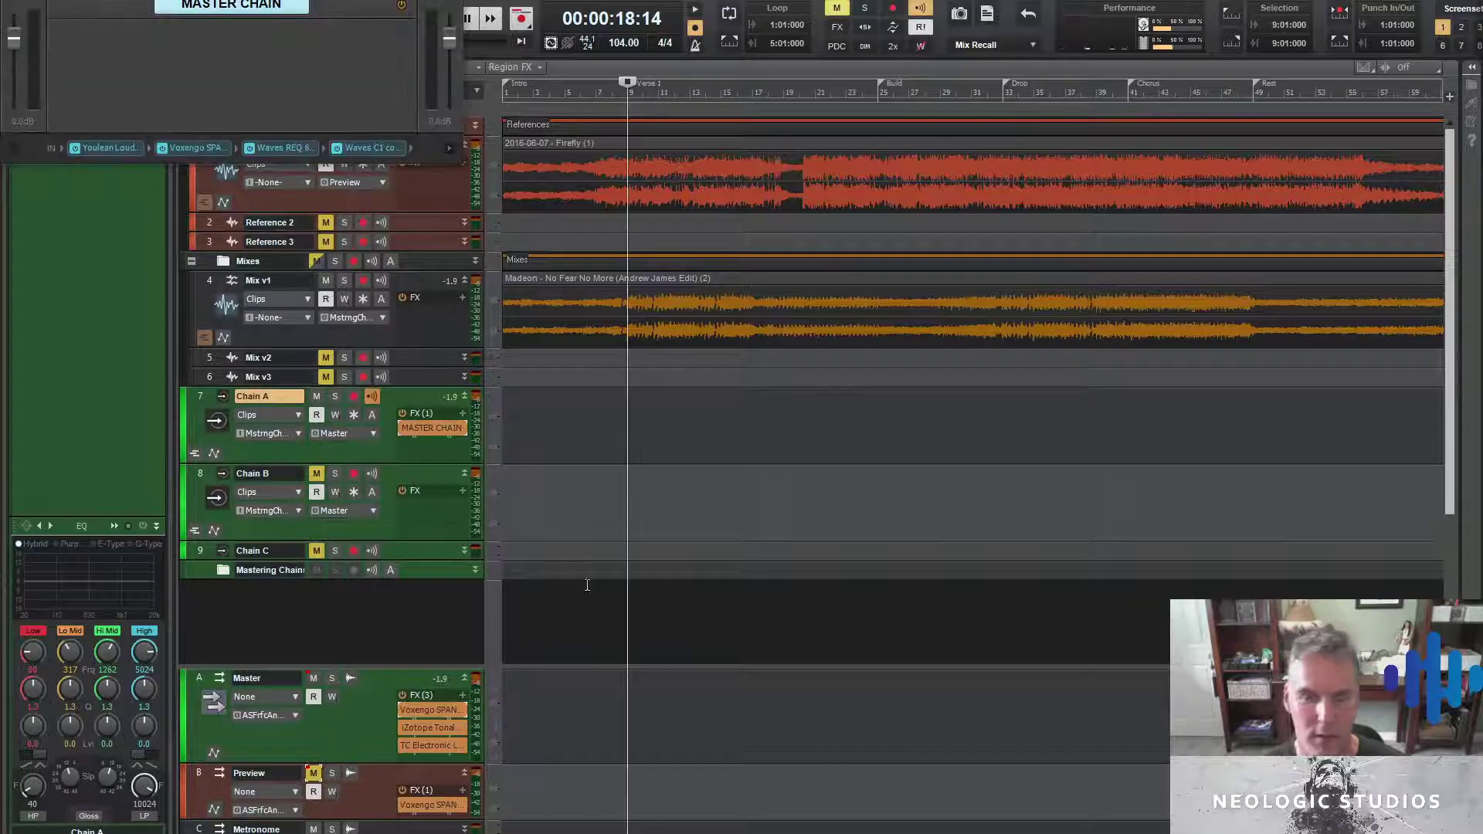
Extract the MASTER CHAIN plug-ins into Chain A's FX rack and return the playhead to the project start
{"action": "right_click", "coordinate": [413, 426]}
{"action": "left_click", "coordinate": [471, 486]}
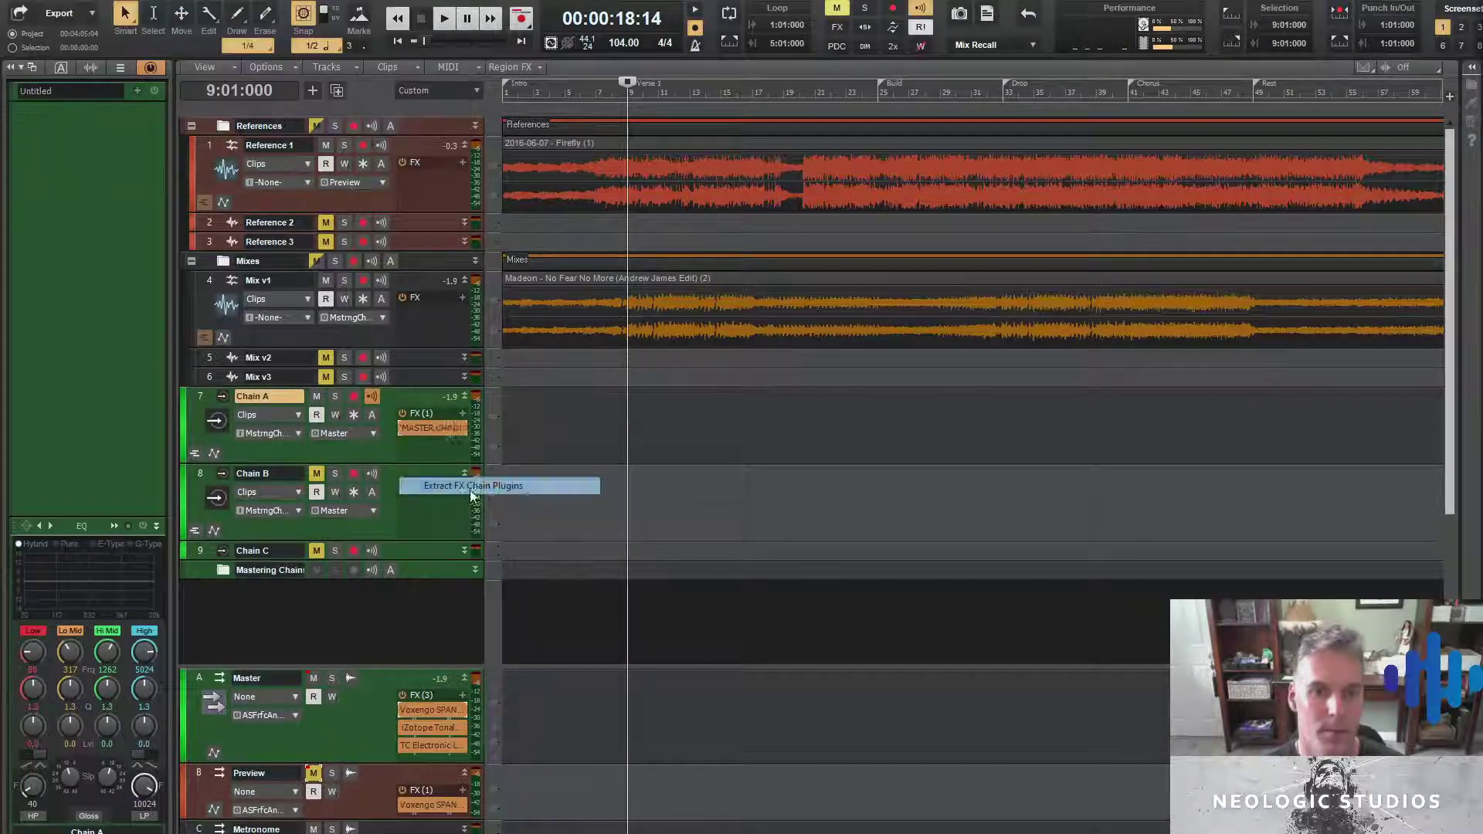
{"action": "scroll", "coordinate": [360, 465], "scroll_direction": "down", "scroll_amount": 1}
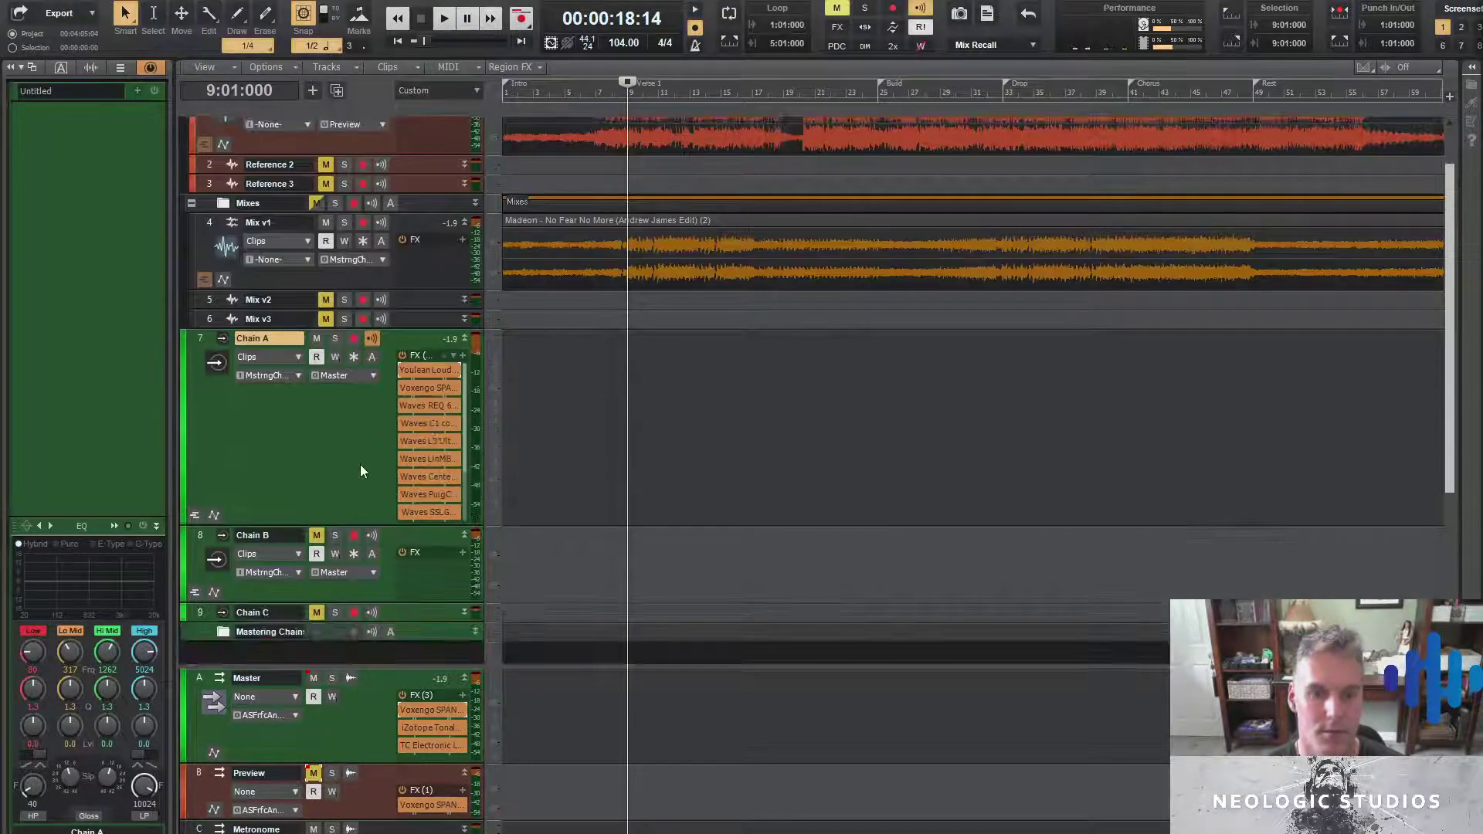
{"action": "left_click", "coordinate": [399, 40]}
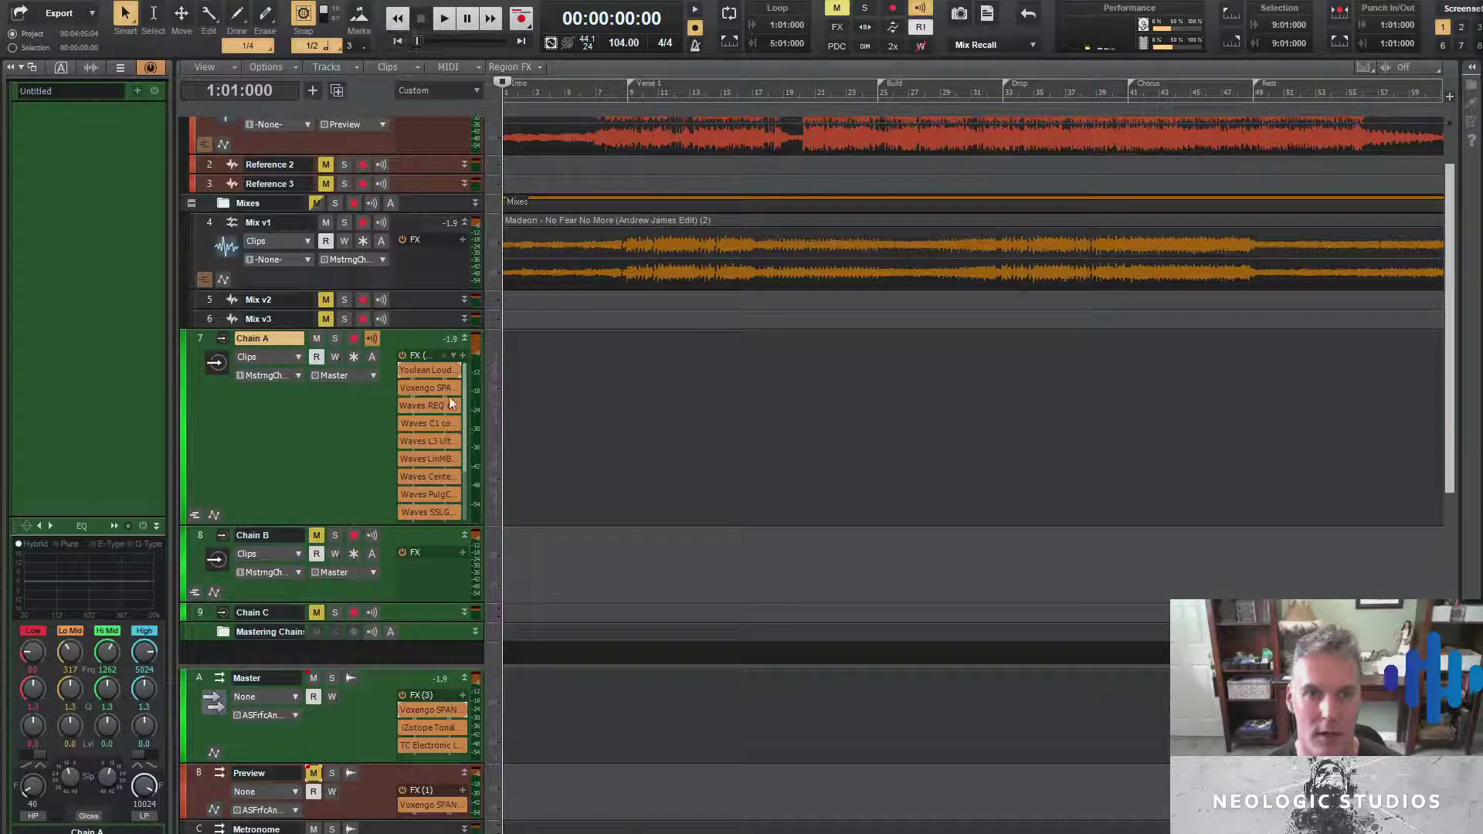
Delete the Youlean Loudness and Voxengo SPAN plug-ins from Chain A and make the track slightly taller
{"action": "right_click", "coordinate": [432, 369]}
{"action": "left_click", "coordinate": [437, 383]}
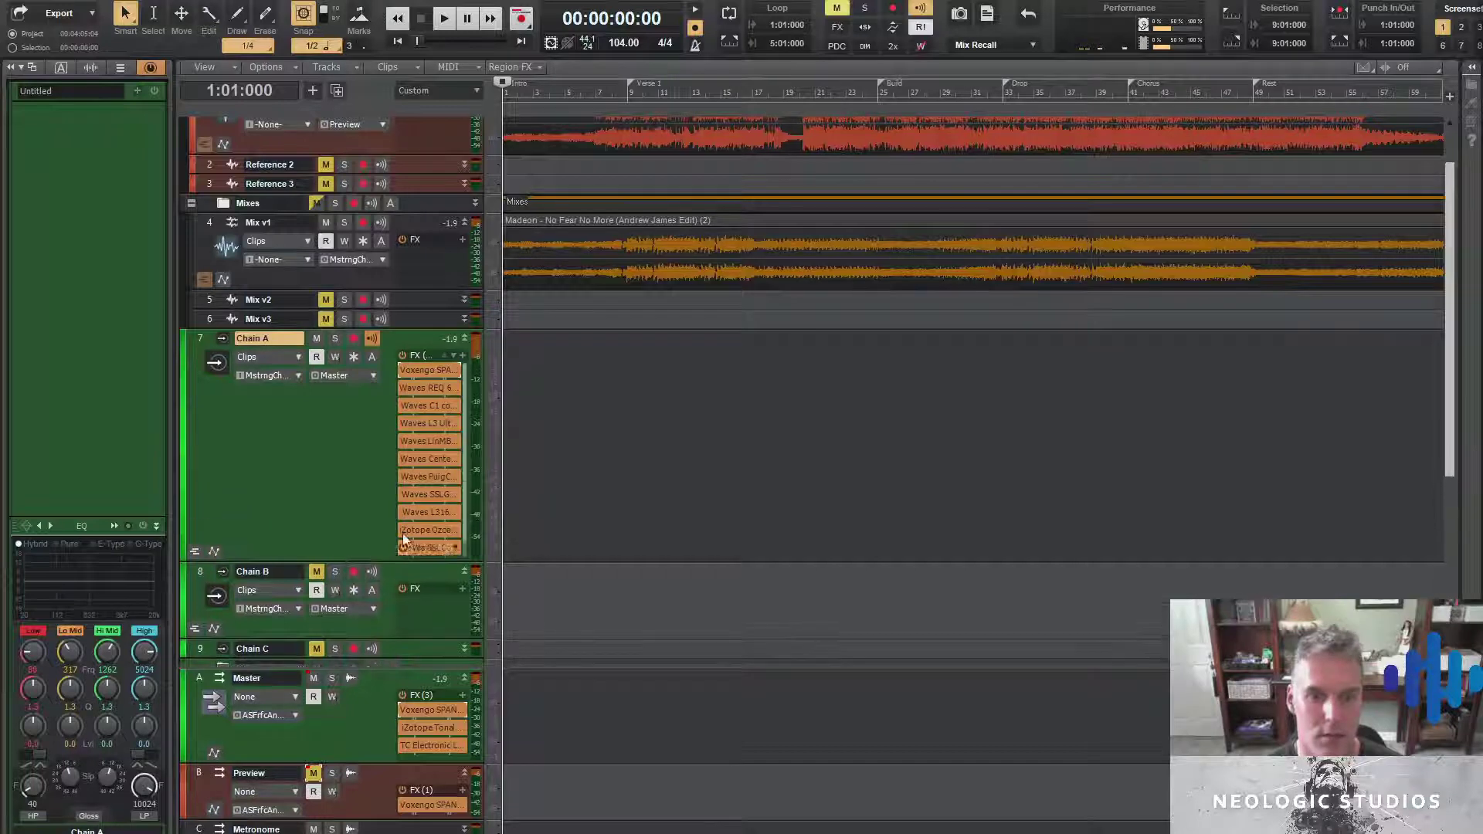
{"action": "right_click", "coordinate": [429, 368]}
{"action": "left_click", "coordinate": [438, 385]}
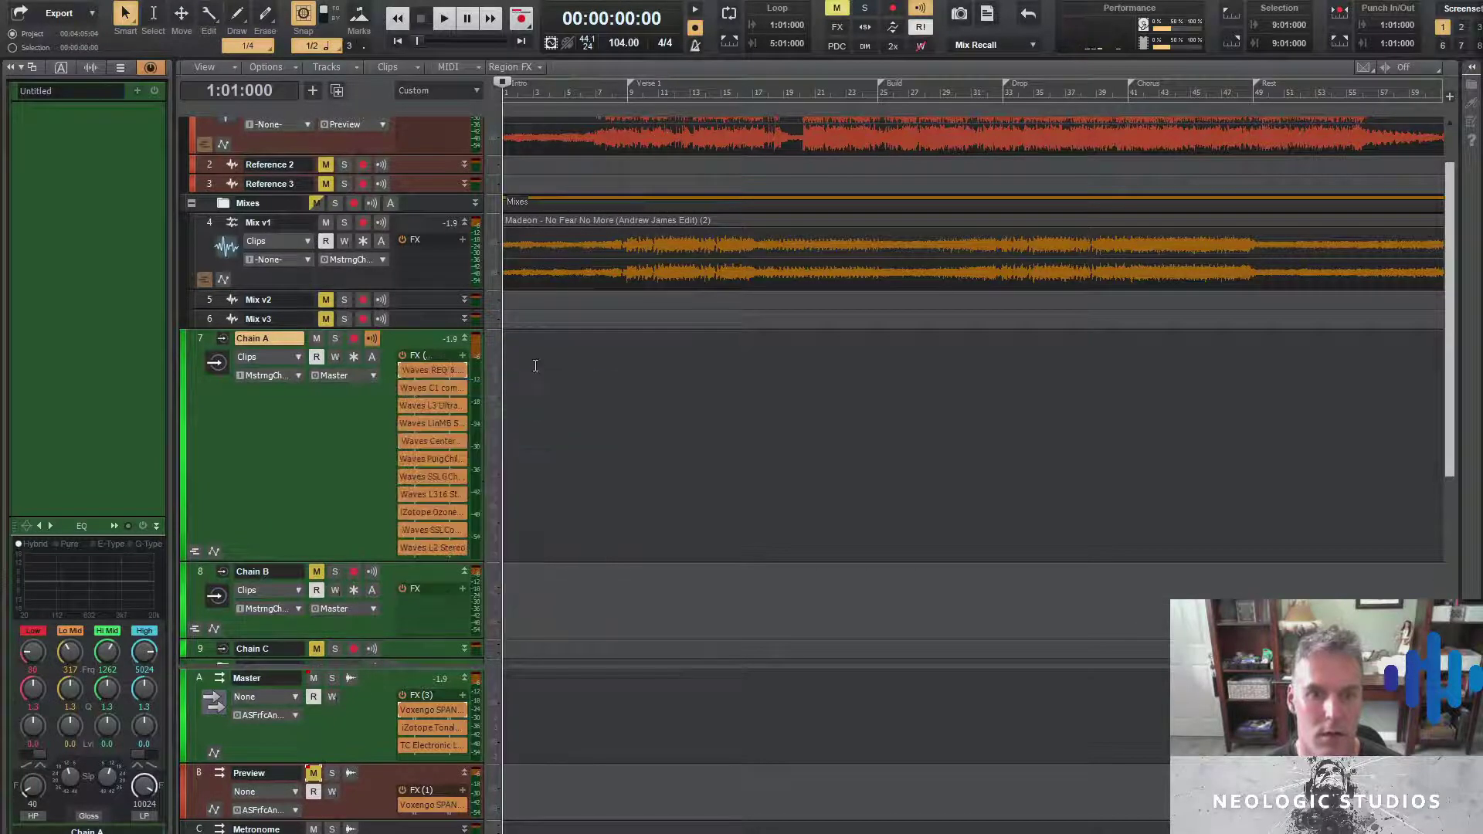
{"action": "left_click_drag", "start_coordinate": [386, 564], "coordinate": [392, 582]}
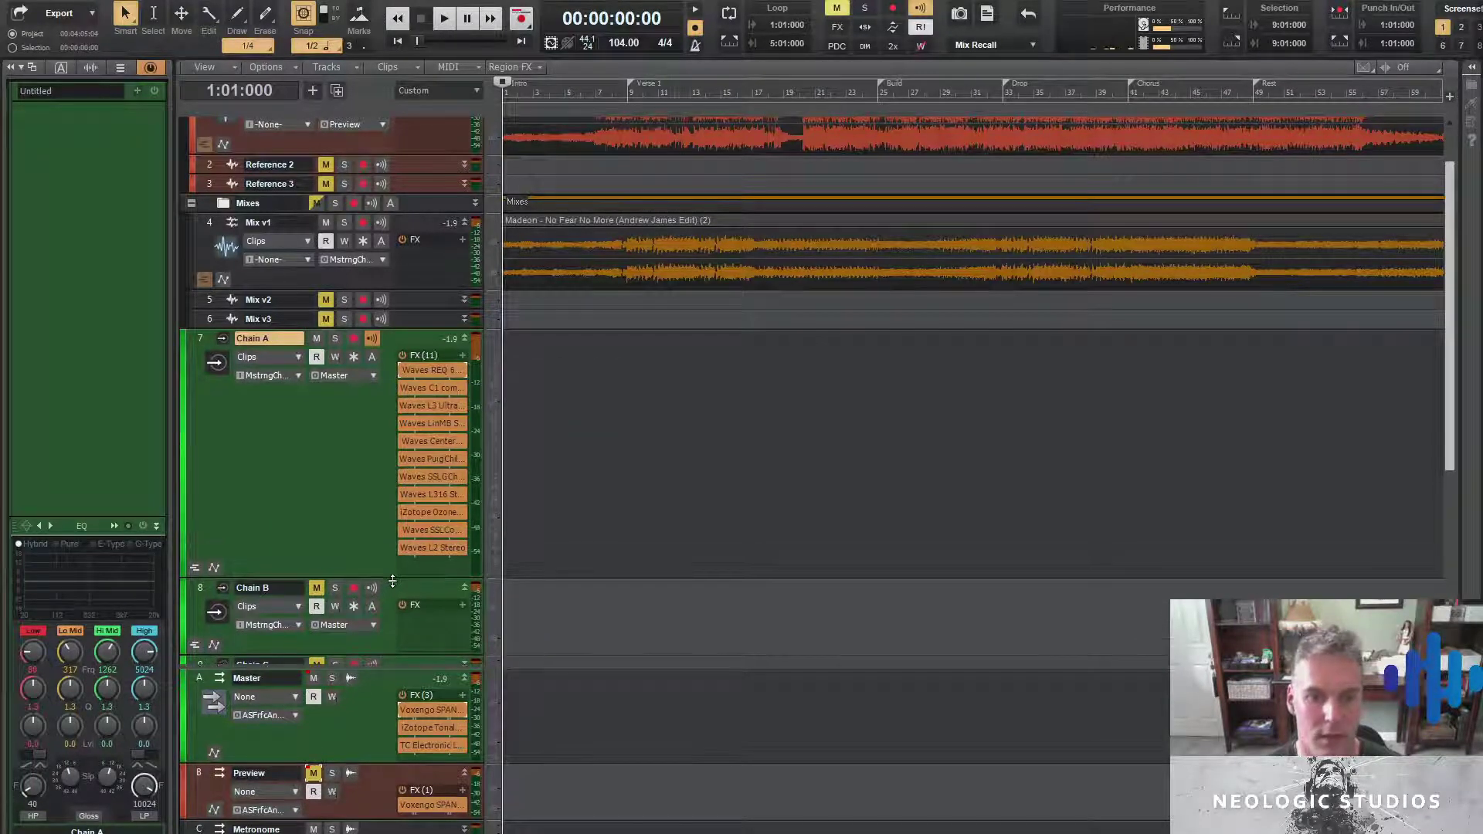
Play the mix from the project start with the Mix v1 clip selected and check the Waves REQ 6 plug-in on Chain A
{"action": "left_click", "coordinate": [373, 280]}
{"action": "key", "text": "space"}
{"action": "left_click", "coordinate": [533, 247]}
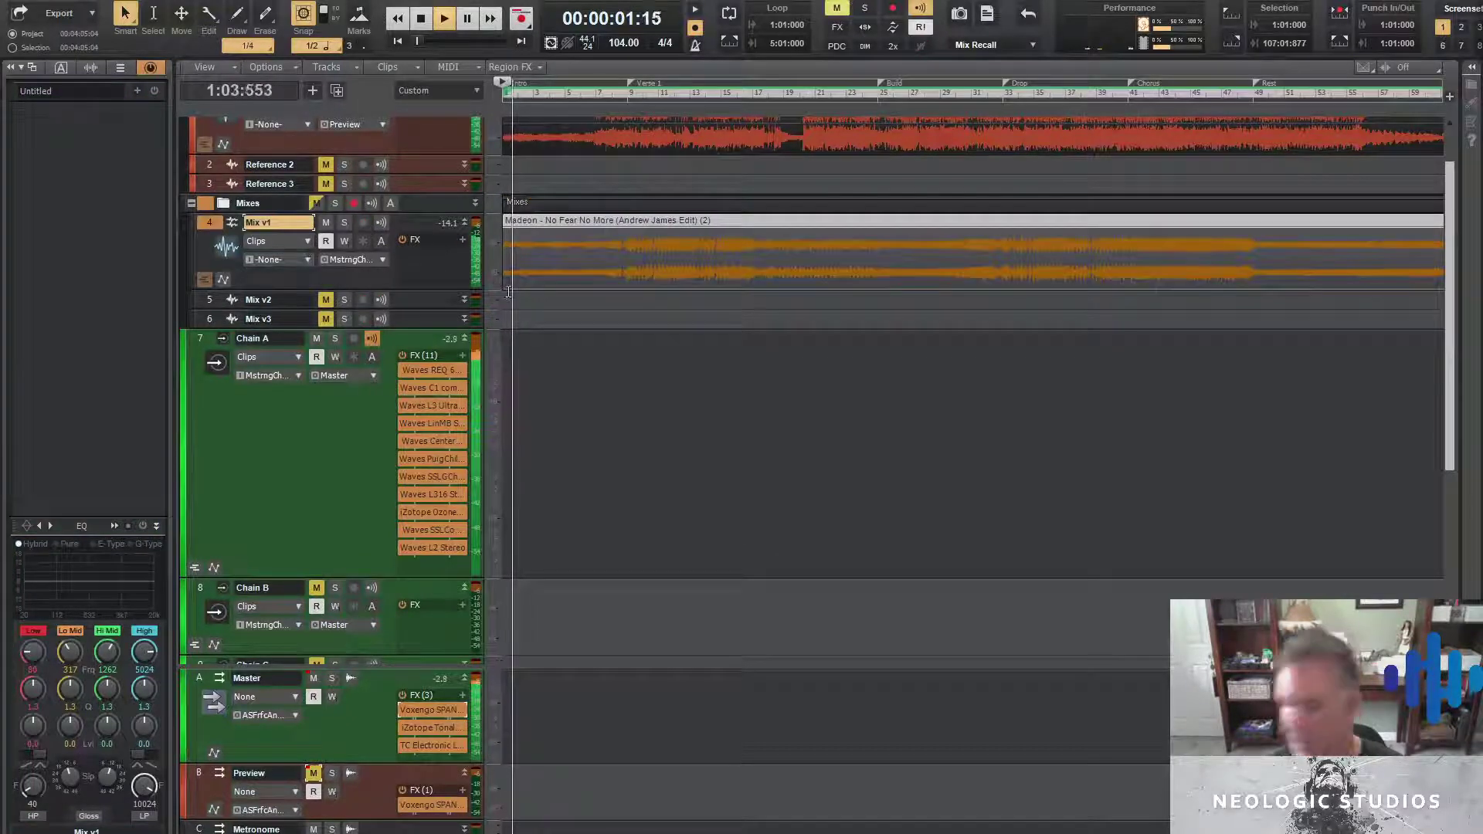
{"action": "double_click", "coordinate": [430, 370]}
{"action": "left_click", "coordinate": [1145, 301]}
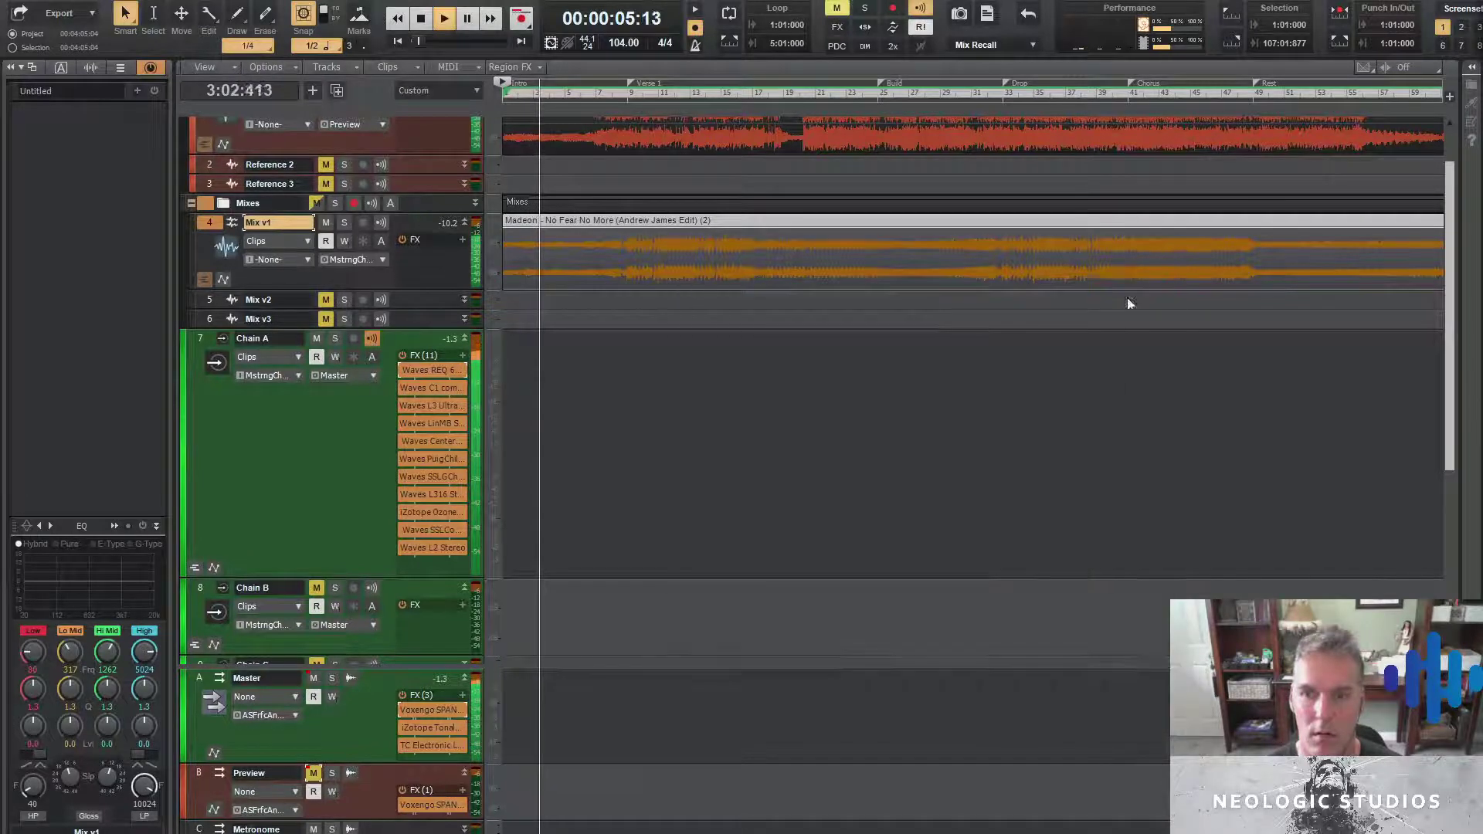
Check the settings of the Waves C1 compressor on Chain A during playback
{"action": "double_click", "coordinate": [432, 387]}
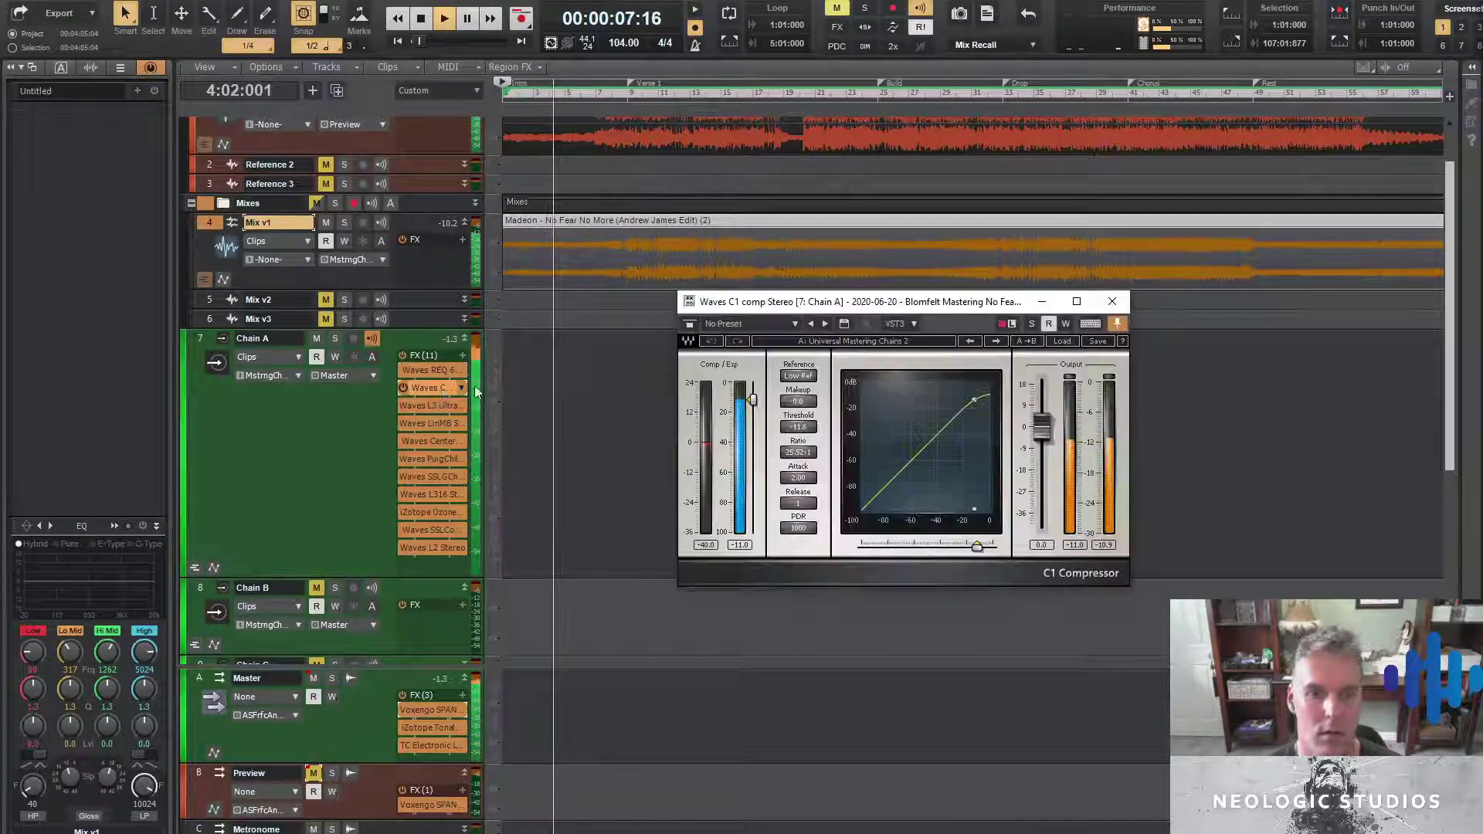
{"action": "left_click", "coordinate": [1111, 301]}
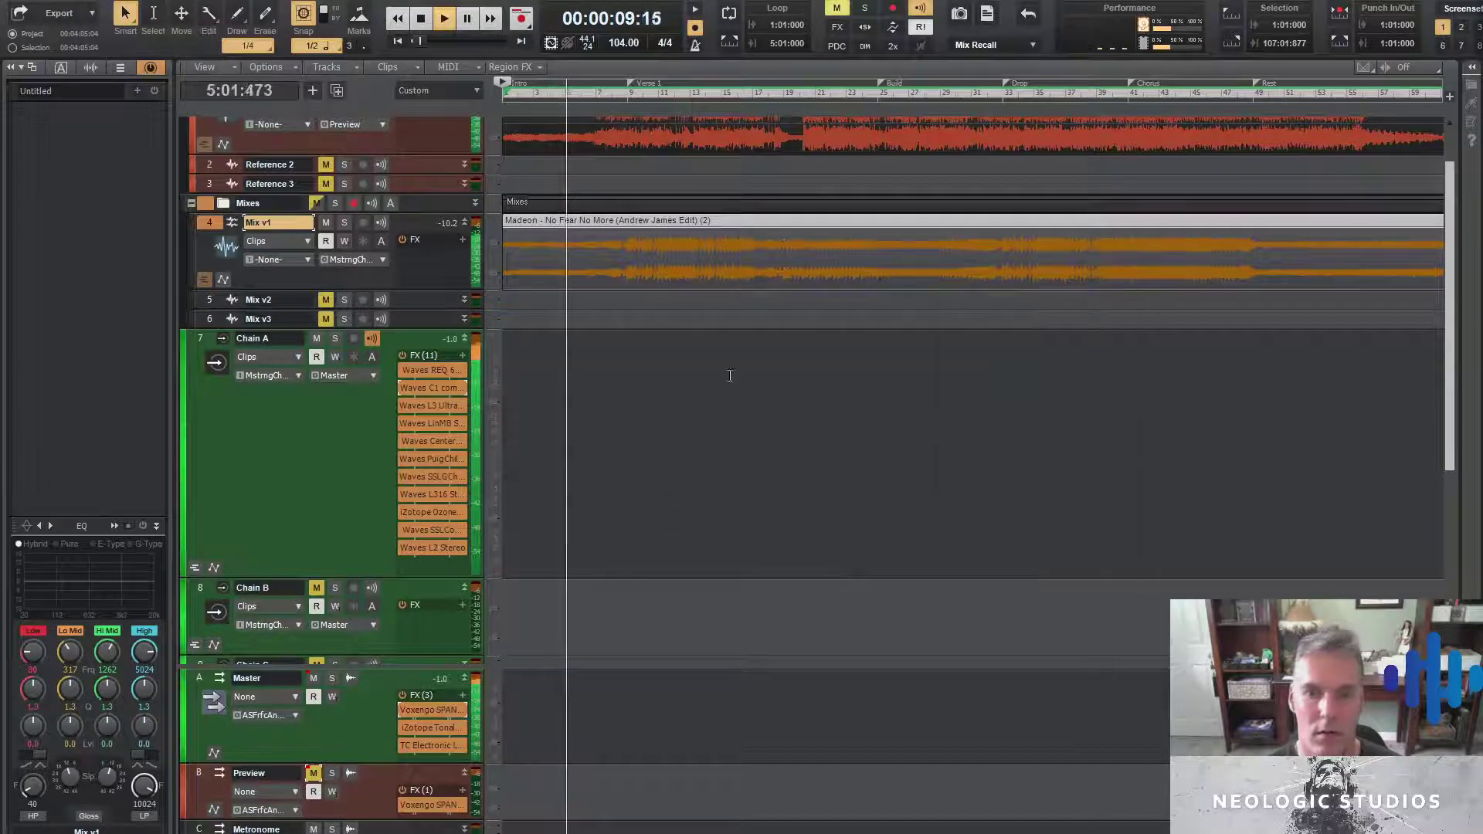
Show the Mix v1 channel strip in the inspector and lower the track's volume to -2.0 dB
{"action": "left_click", "coordinate": [209, 223]}
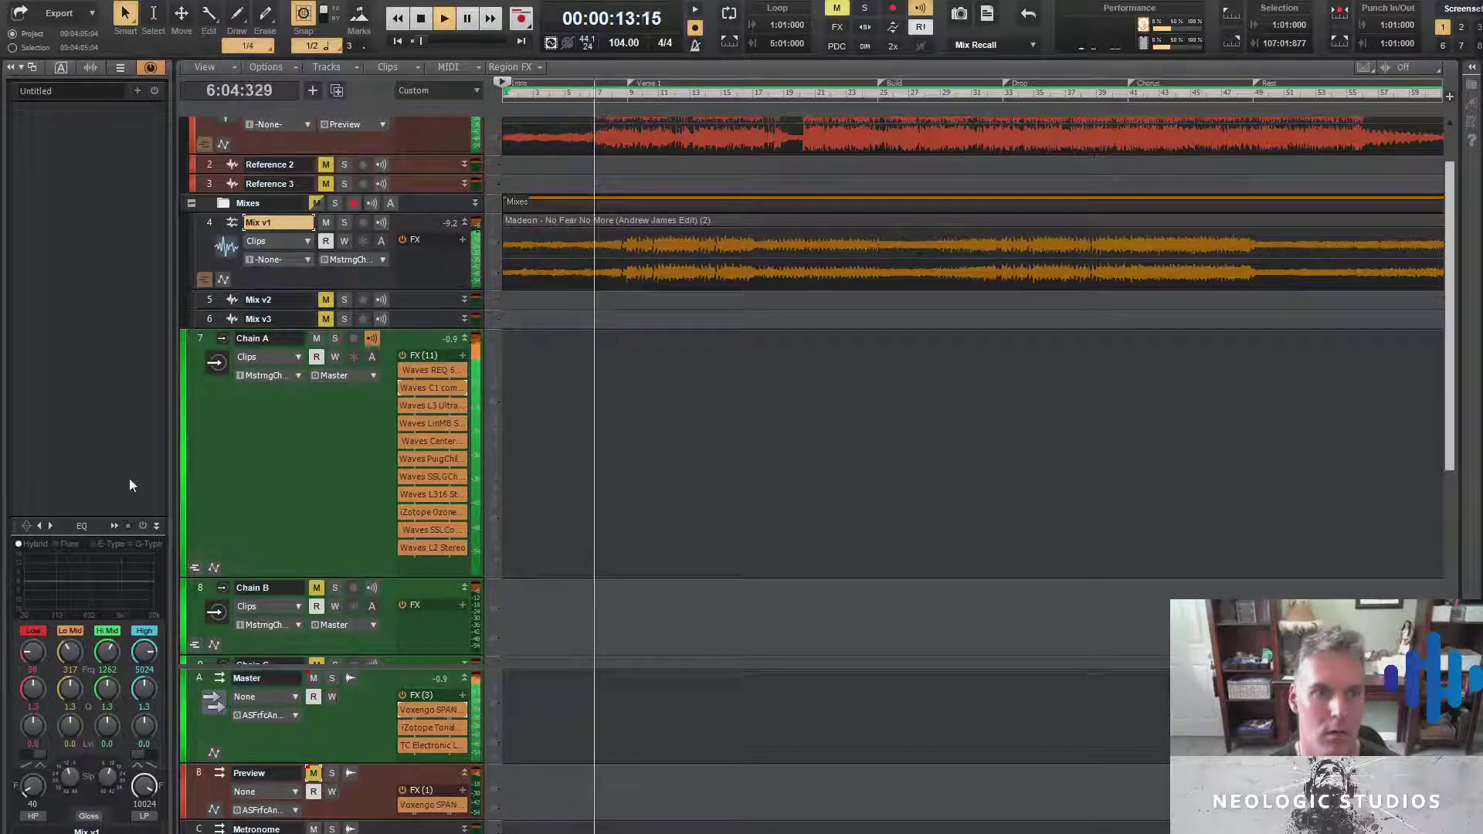
{"action": "left_click", "coordinate": [147, 69]}
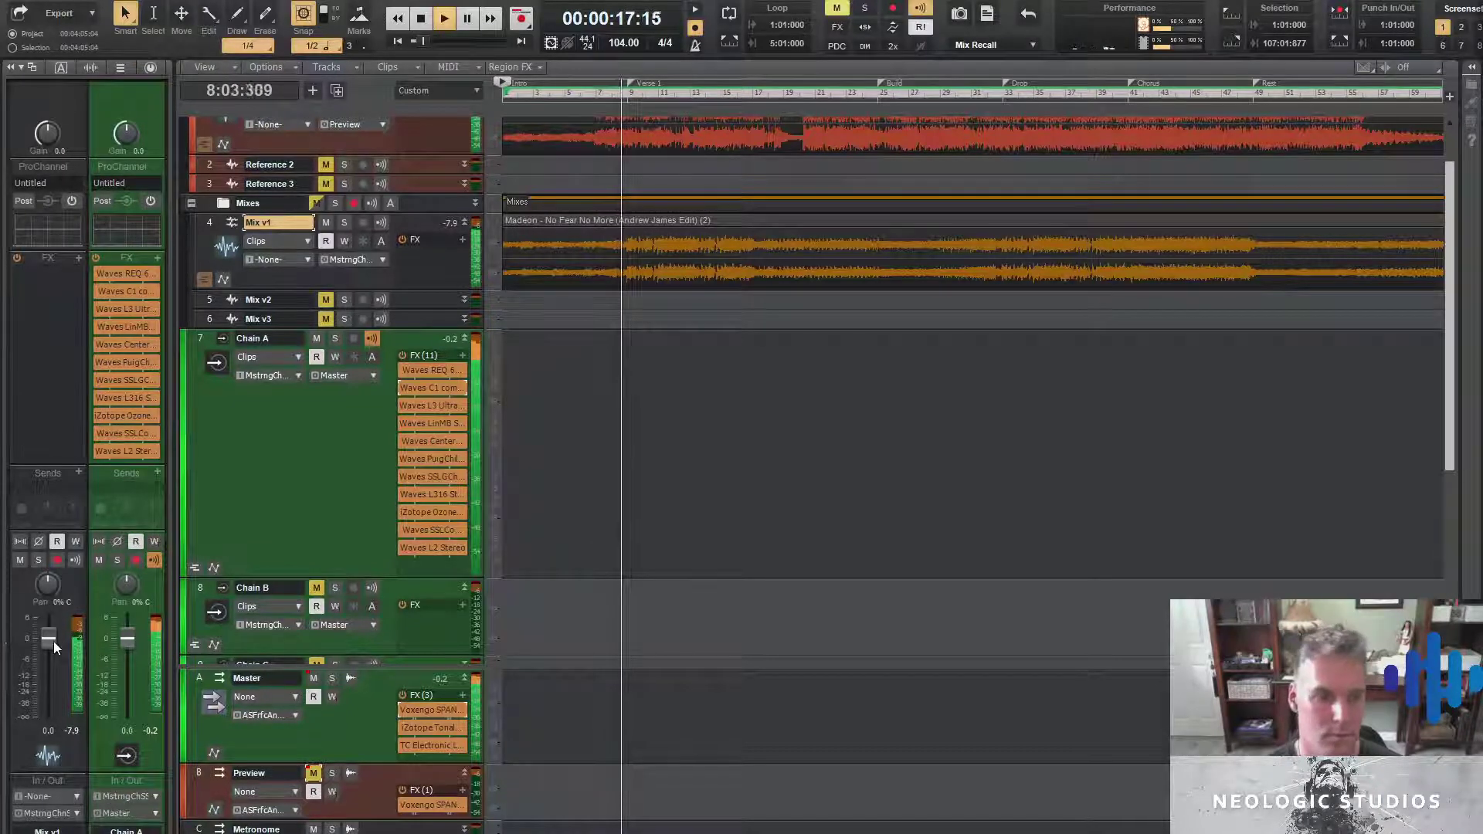
{"action": "mouse_move", "coordinate": [48, 637]}
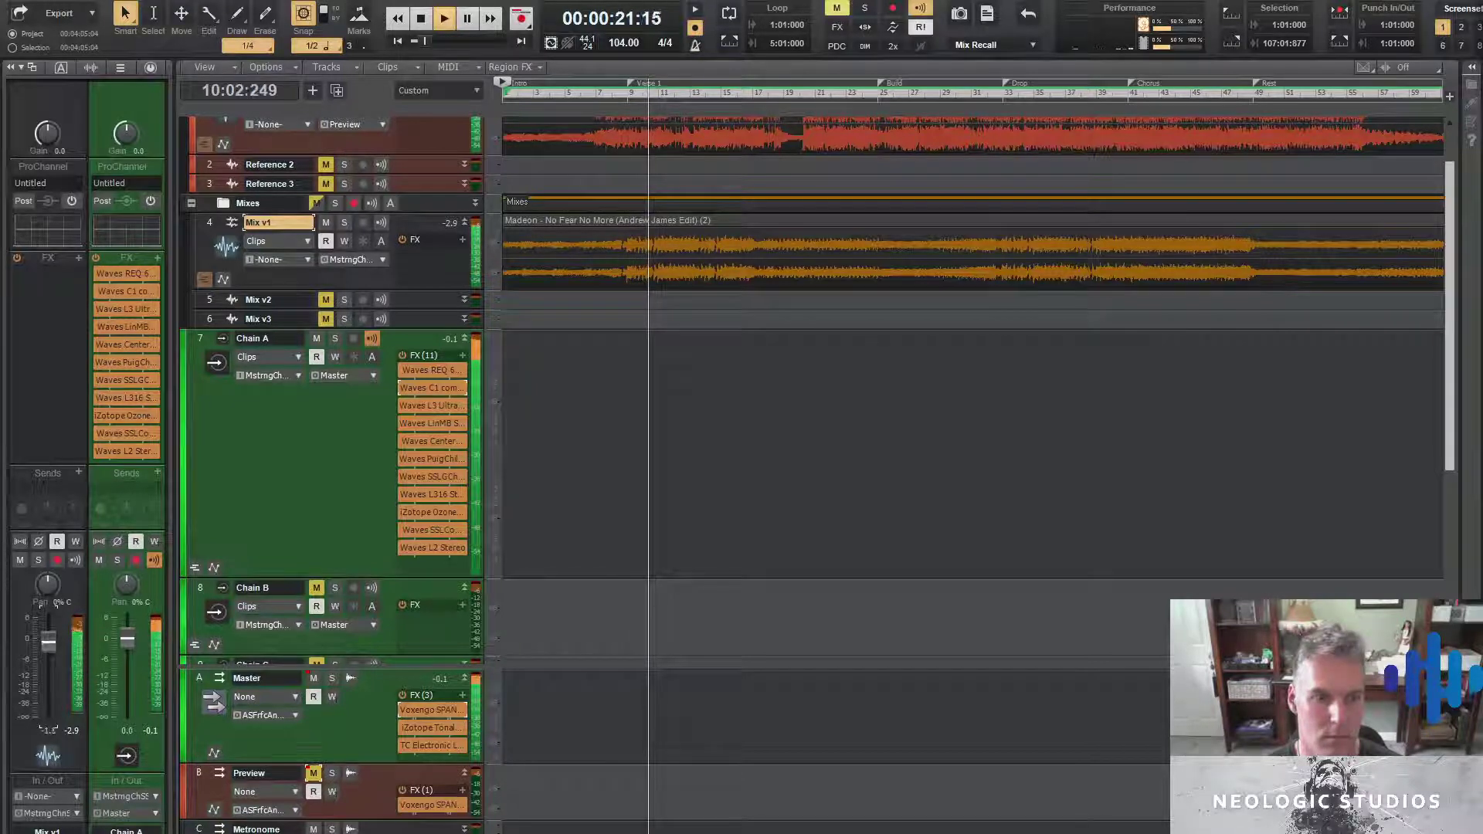
{"action": "left_click_drag", "start_coordinate": [47, 641], "coordinate": [48, 646]}
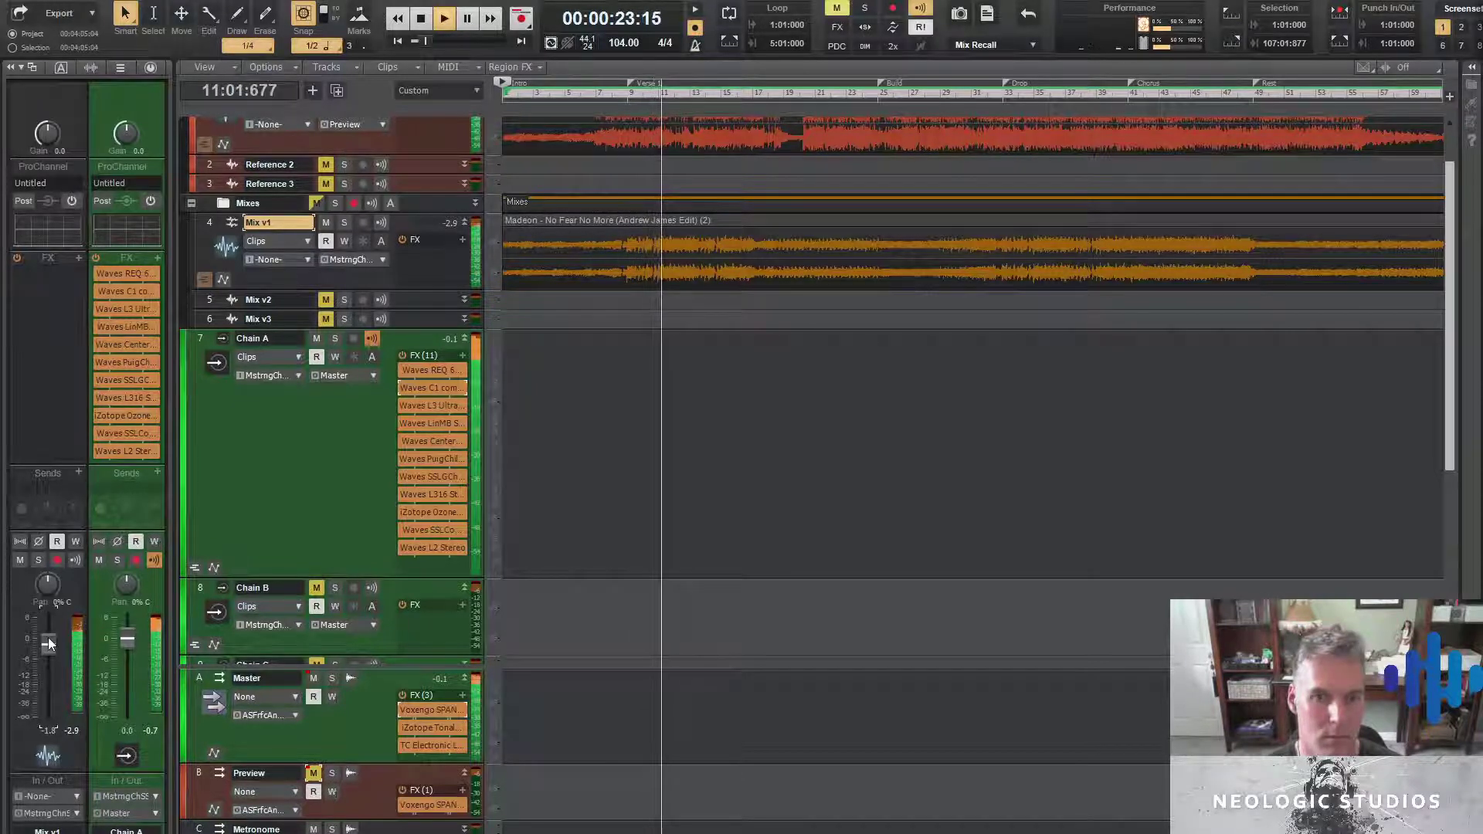
{"action": "left_click_drag", "start_coordinate": [47, 637], "coordinate": [48, 643]}
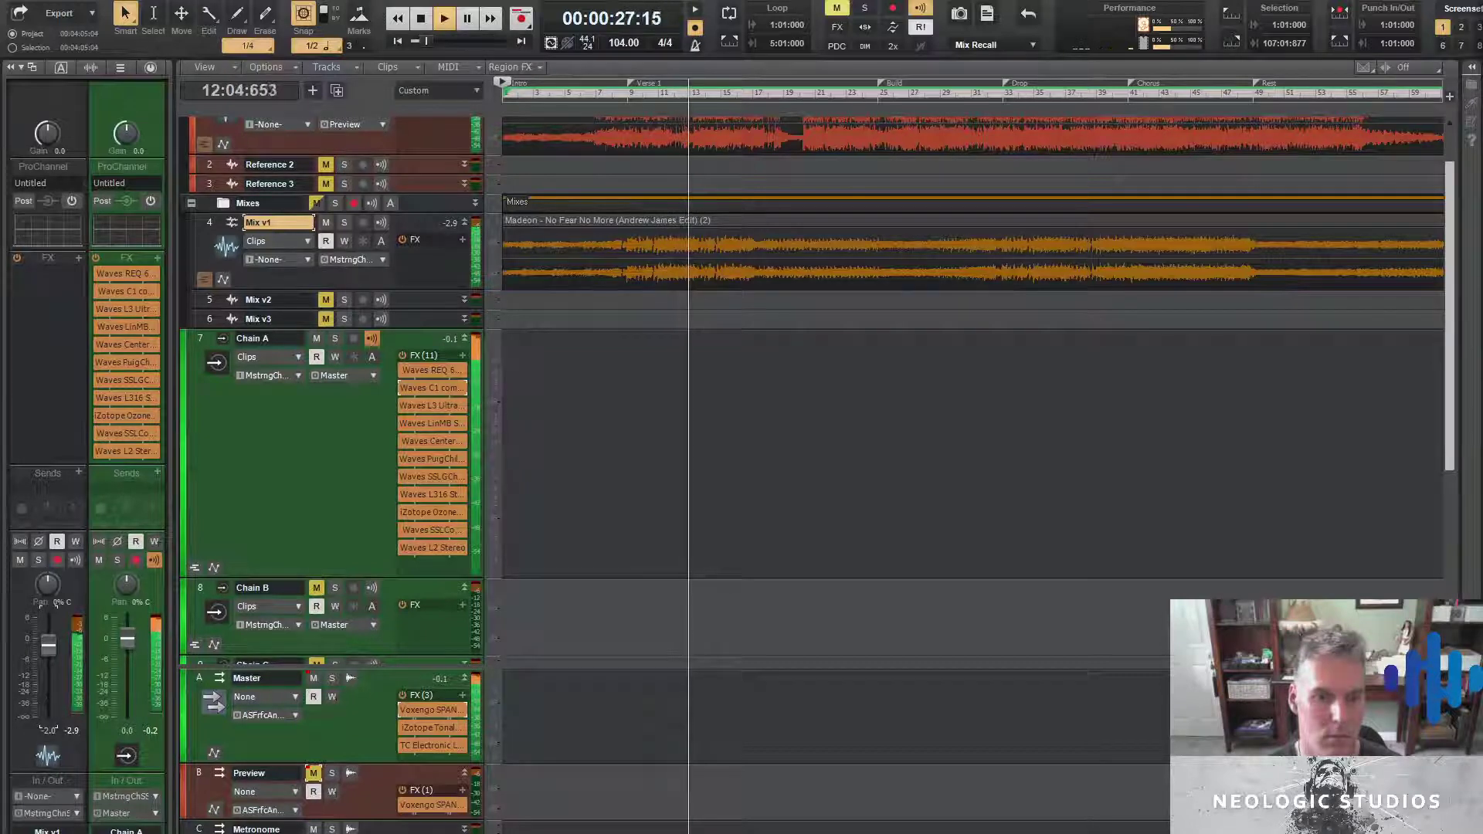
Check the Waves REQ 6 and Waves C1 plug-ins on Chain A against the lowered mix level
{"action": "double_click", "coordinate": [432, 370]}
{"action": "double_click", "coordinate": [432, 388]}
{"action": "left_click", "coordinate": [1112, 301]}
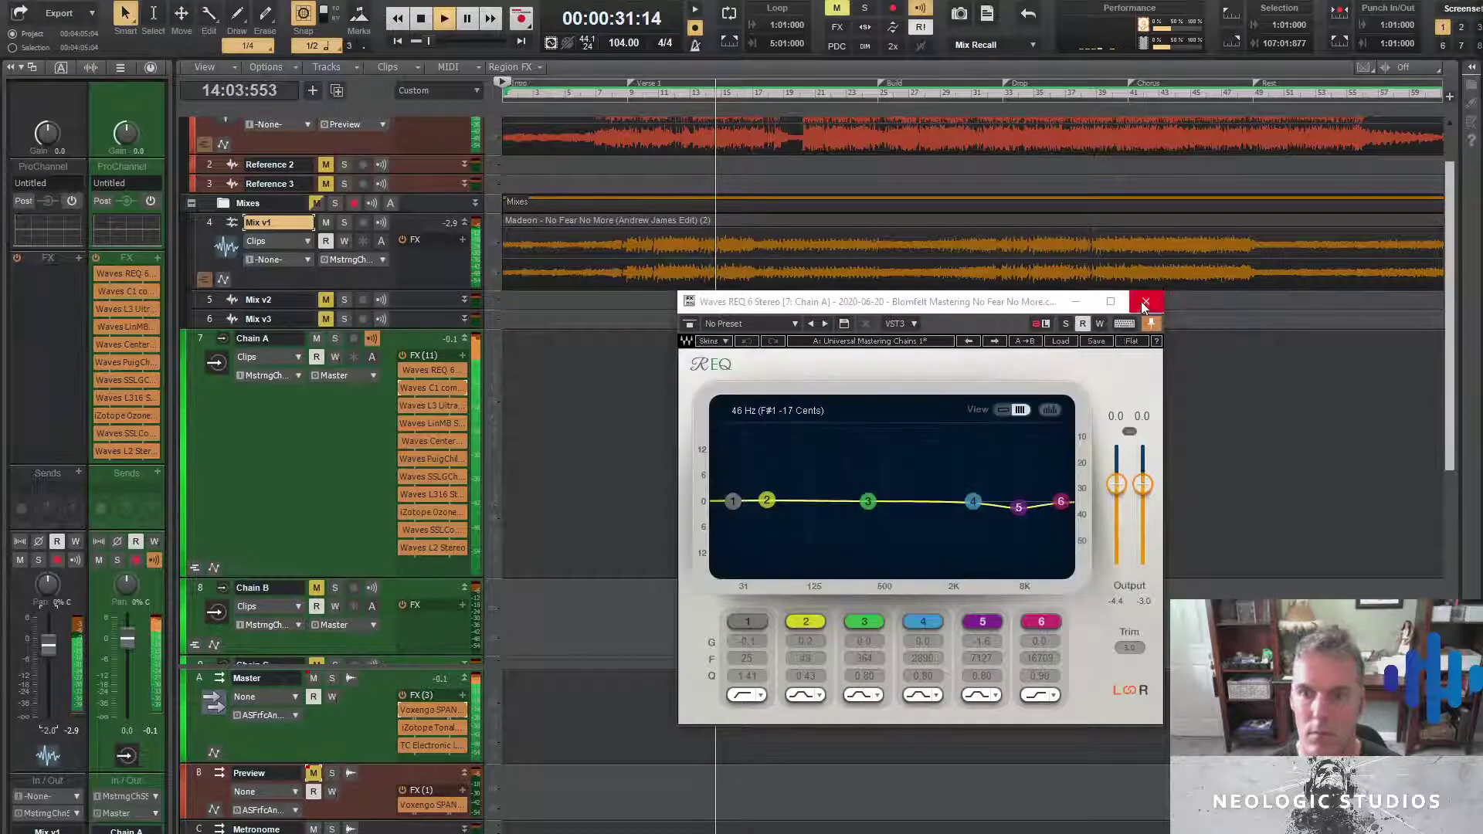
{"action": "left_click", "coordinate": [1145, 301]}
Raise the linked threshold and output ceiling of Chain A's Waves L3 UltraMaximizer to -8.9
{"action": "double_click", "coordinate": [433, 406]}
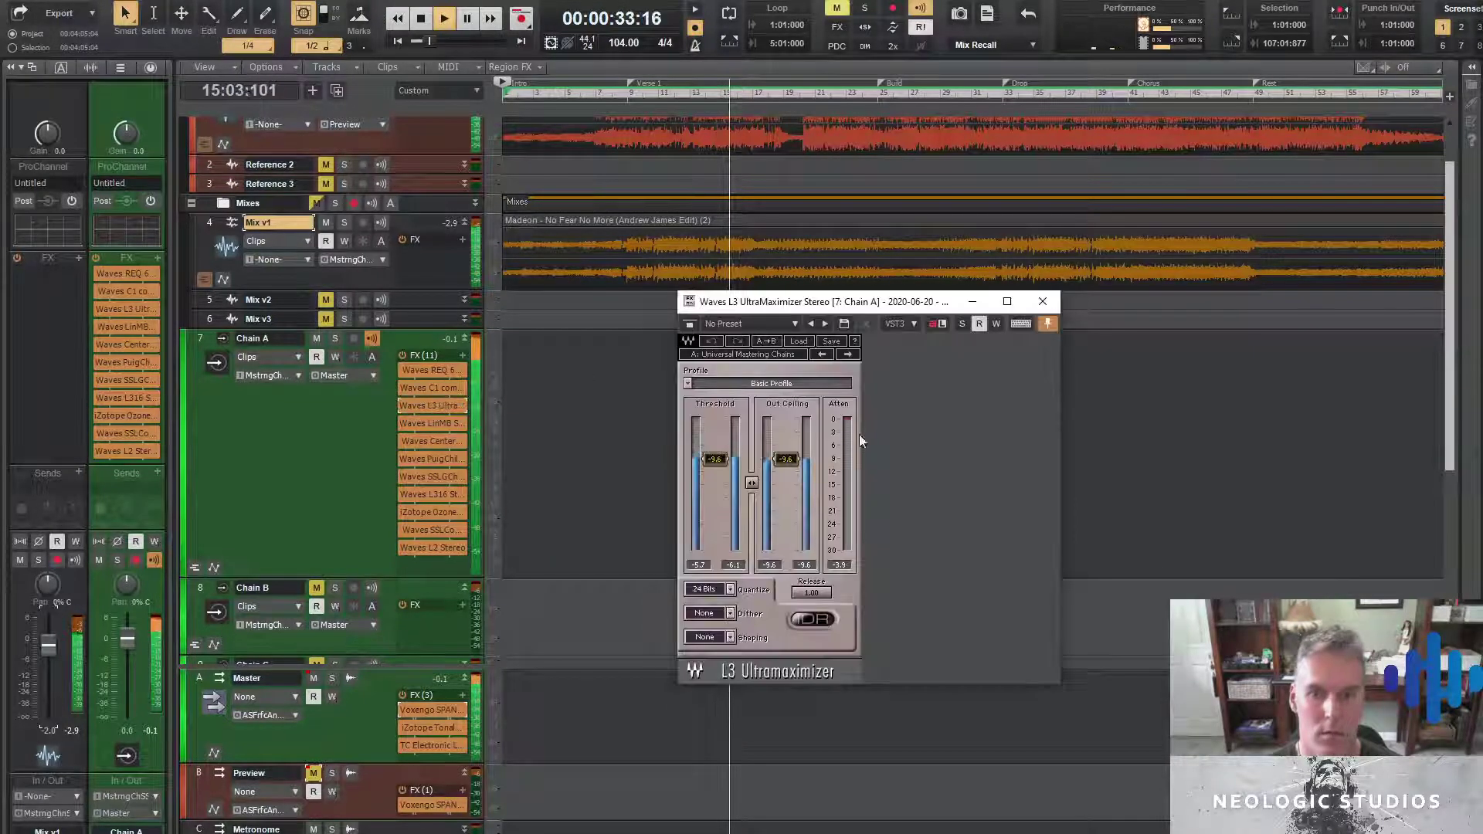
{"action": "left_click_drag", "start_coordinate": [746, 485], "coordinate": [746, 481]}
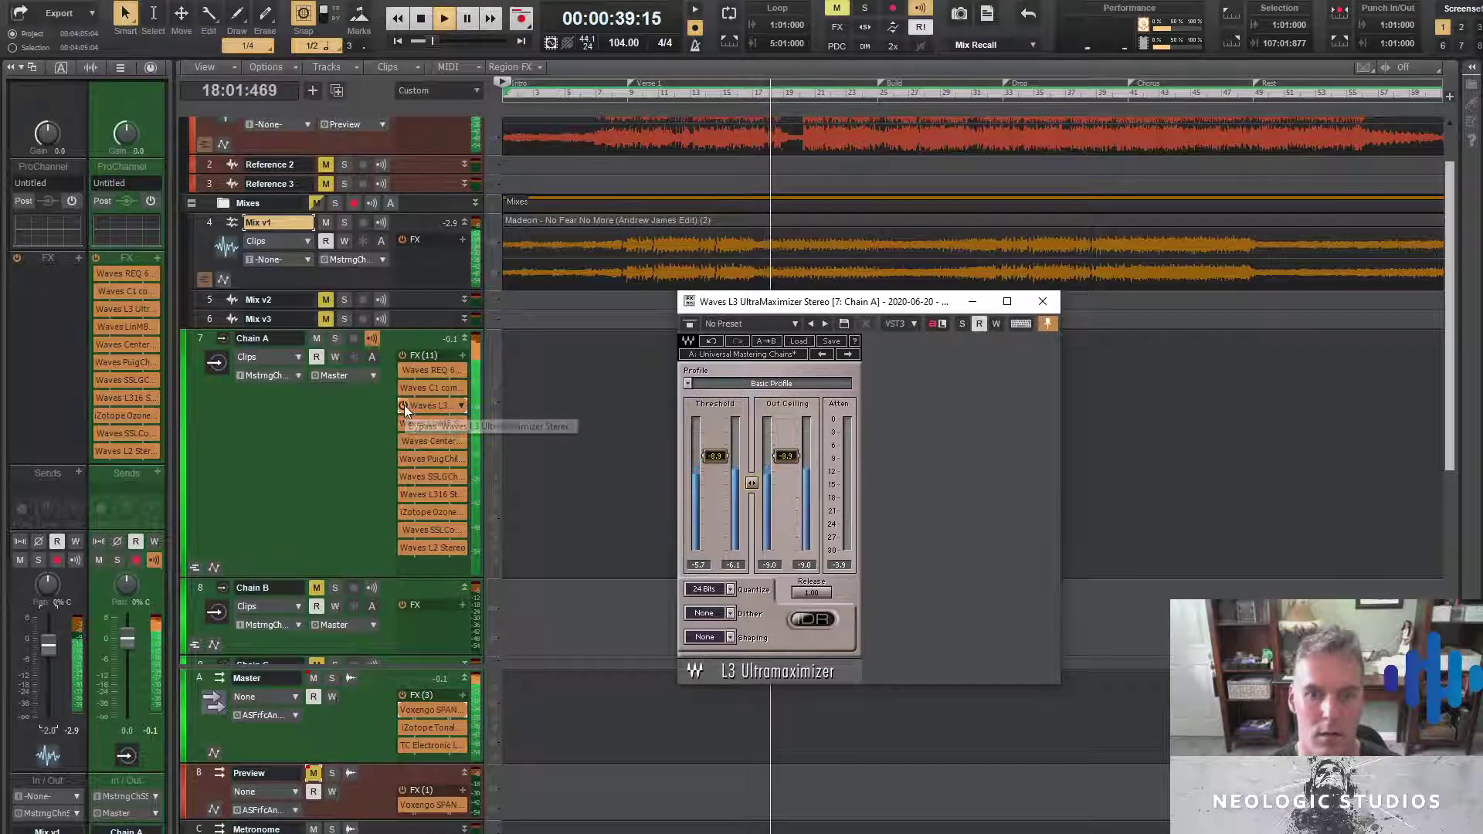
Delete the Waves L3 UltraMaximizer from Chain A's FX rack and stop playback
{"action": "left_click", "coordinate": [442, 409]}
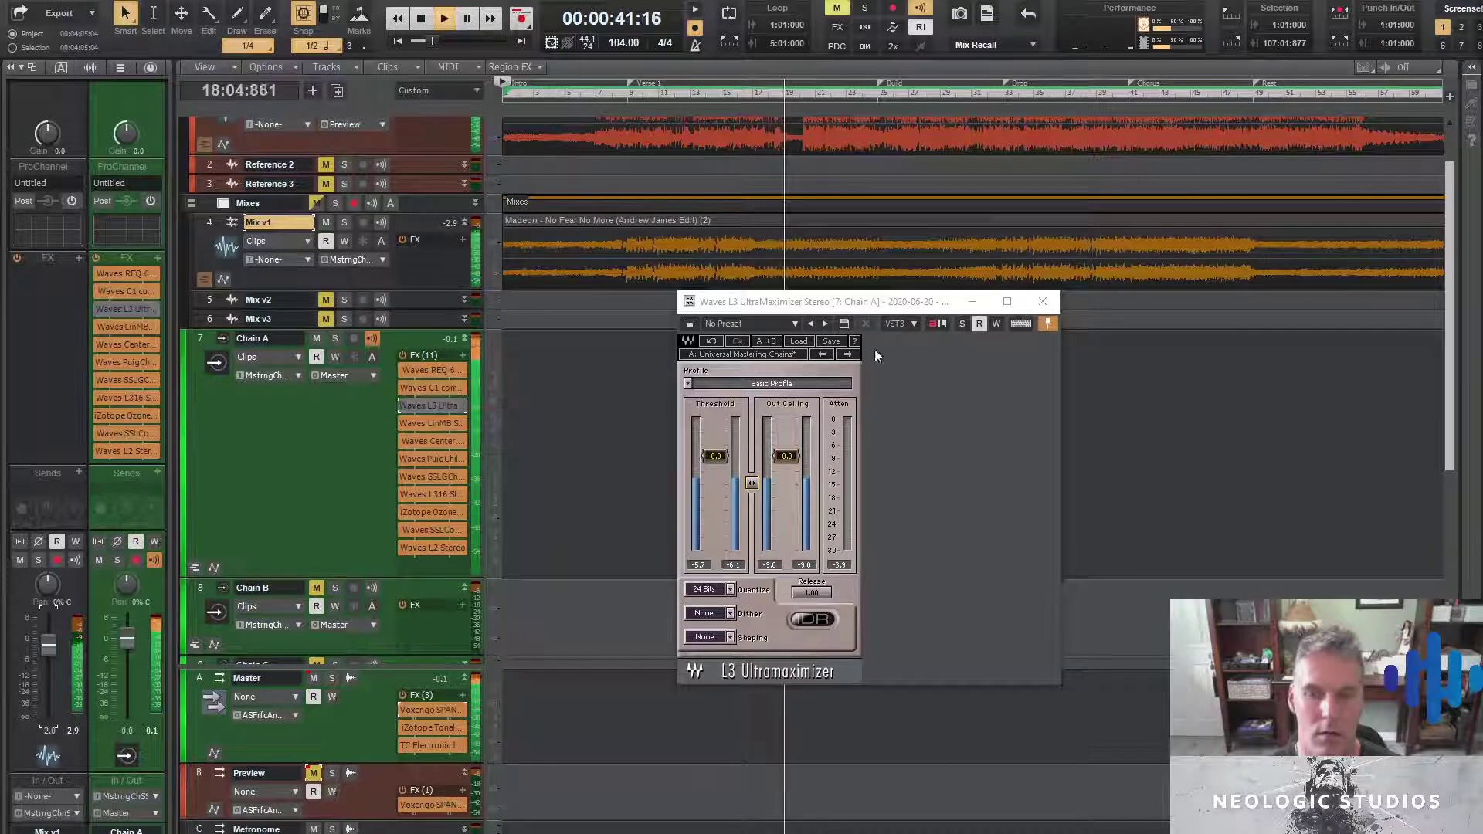
{"action": "left_click", "coordinate": [1042, 302]}
{"action": "right_click", "coordinate": [433, 405]}
{"action": "left_click", "coordinate": [525, 426]}
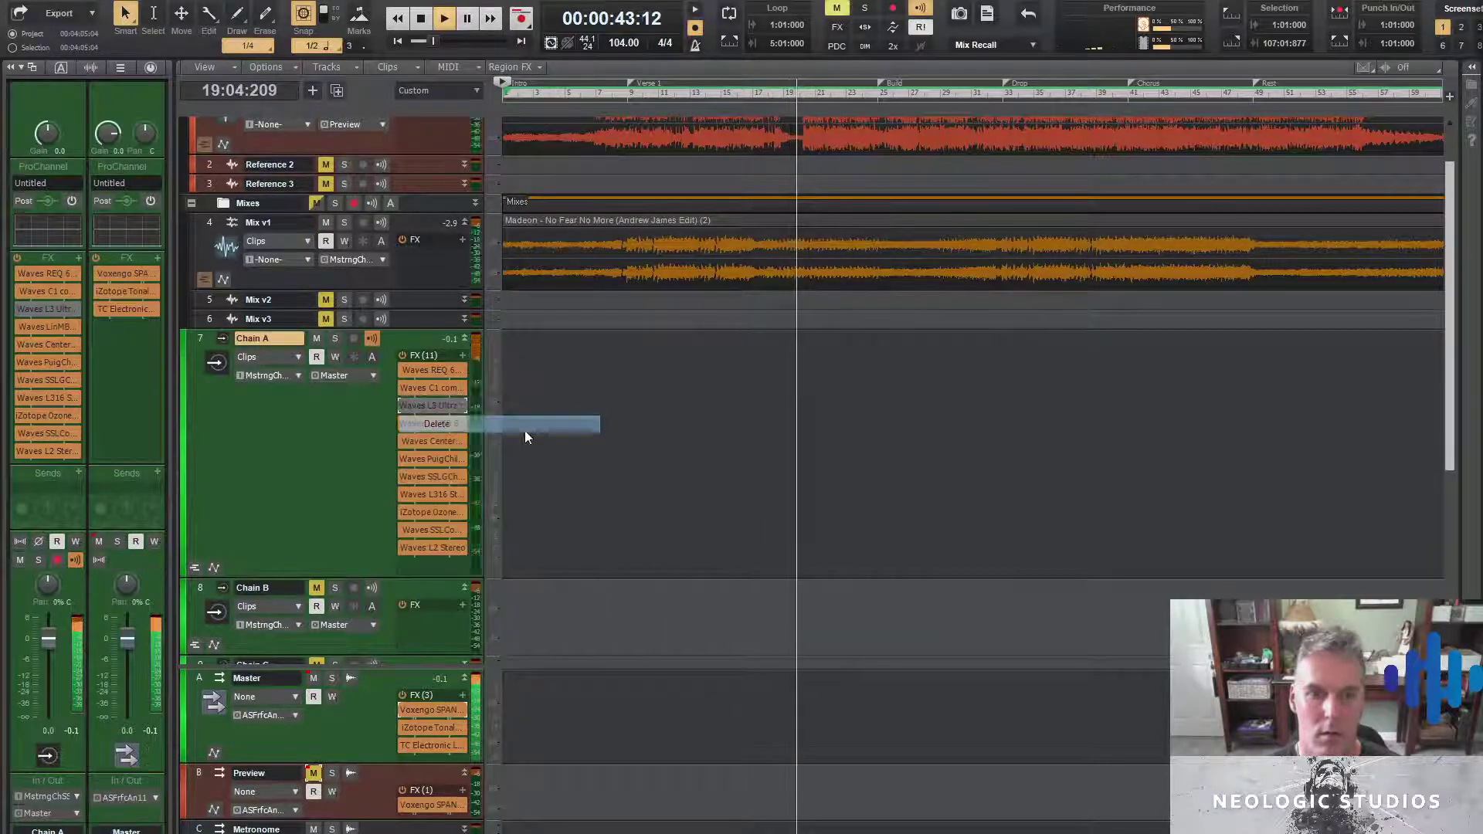
{"action": "key", "text": "space"}
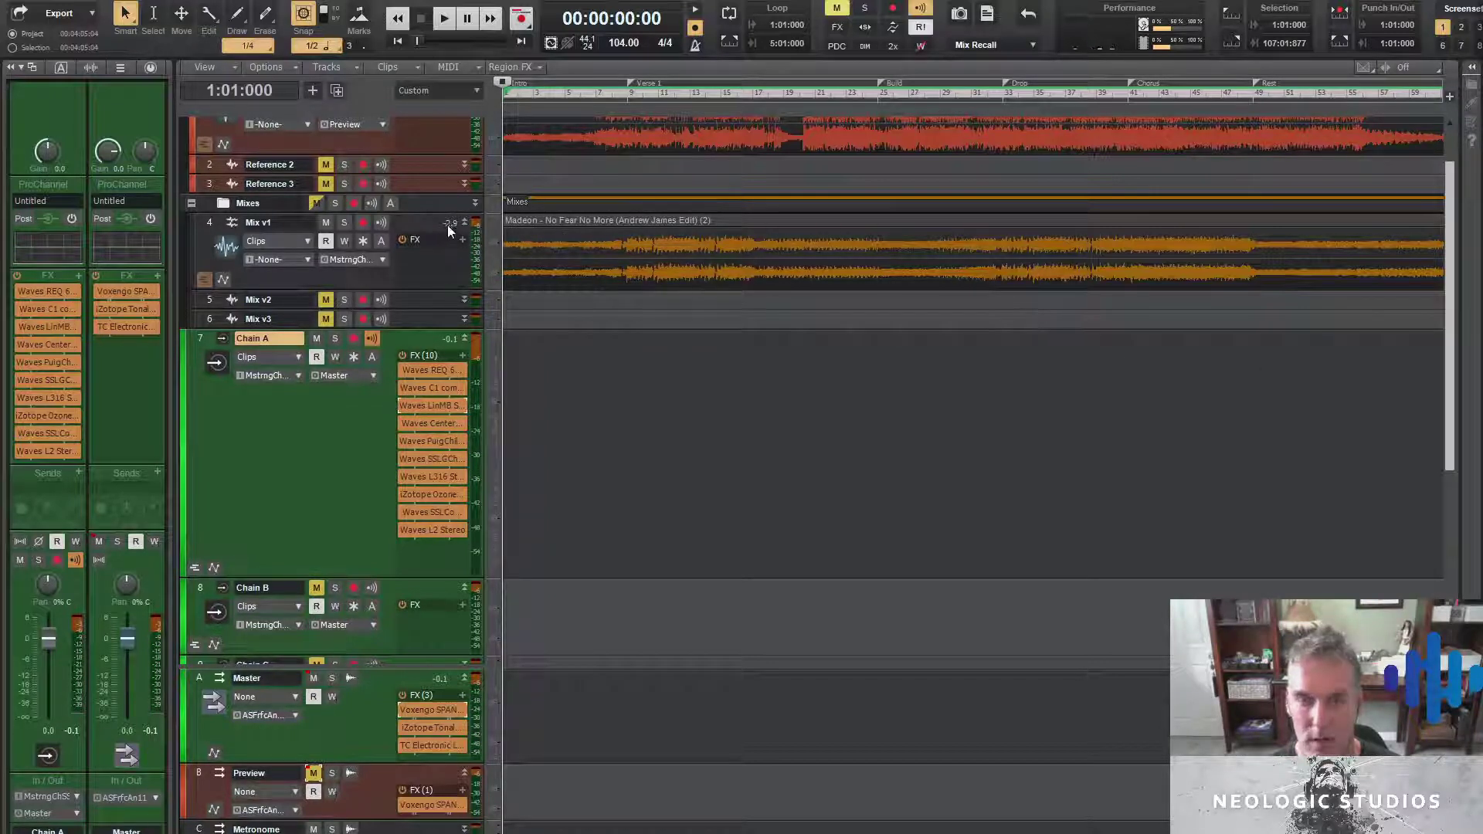
Make the Mix v1 track about 100 pixels taller and select its clip with the full waveform in view
{"action": "mouse_move", "coordinate": [445, 232]}
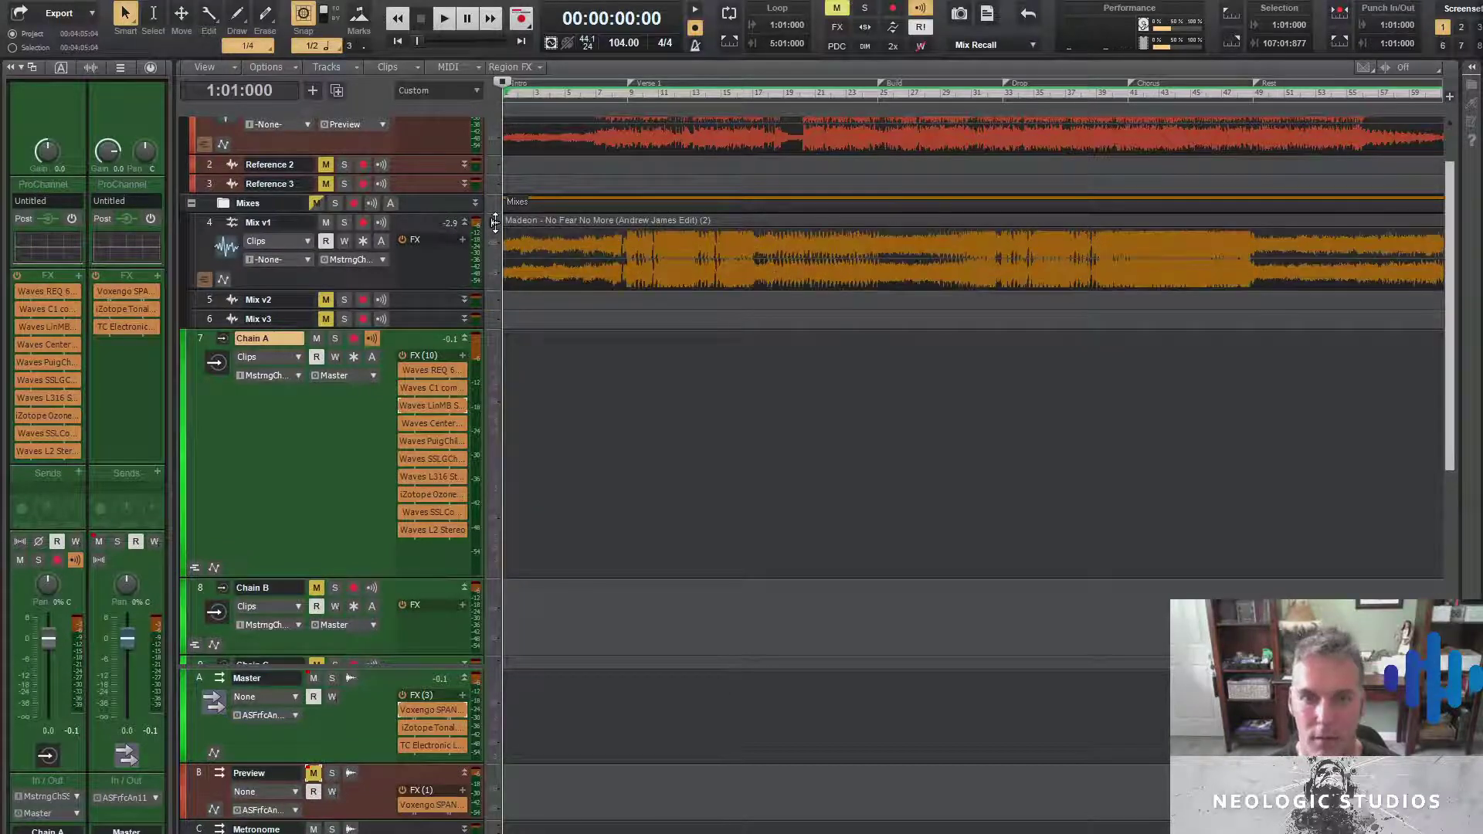
{"action": "left_click_drag", "start_coordinate": [462, 287], "coordinate": [487, 428]}
{"action": "left_click_drag", "start_coordinate": [1032, 338], "coordinate": [1160, 345]}
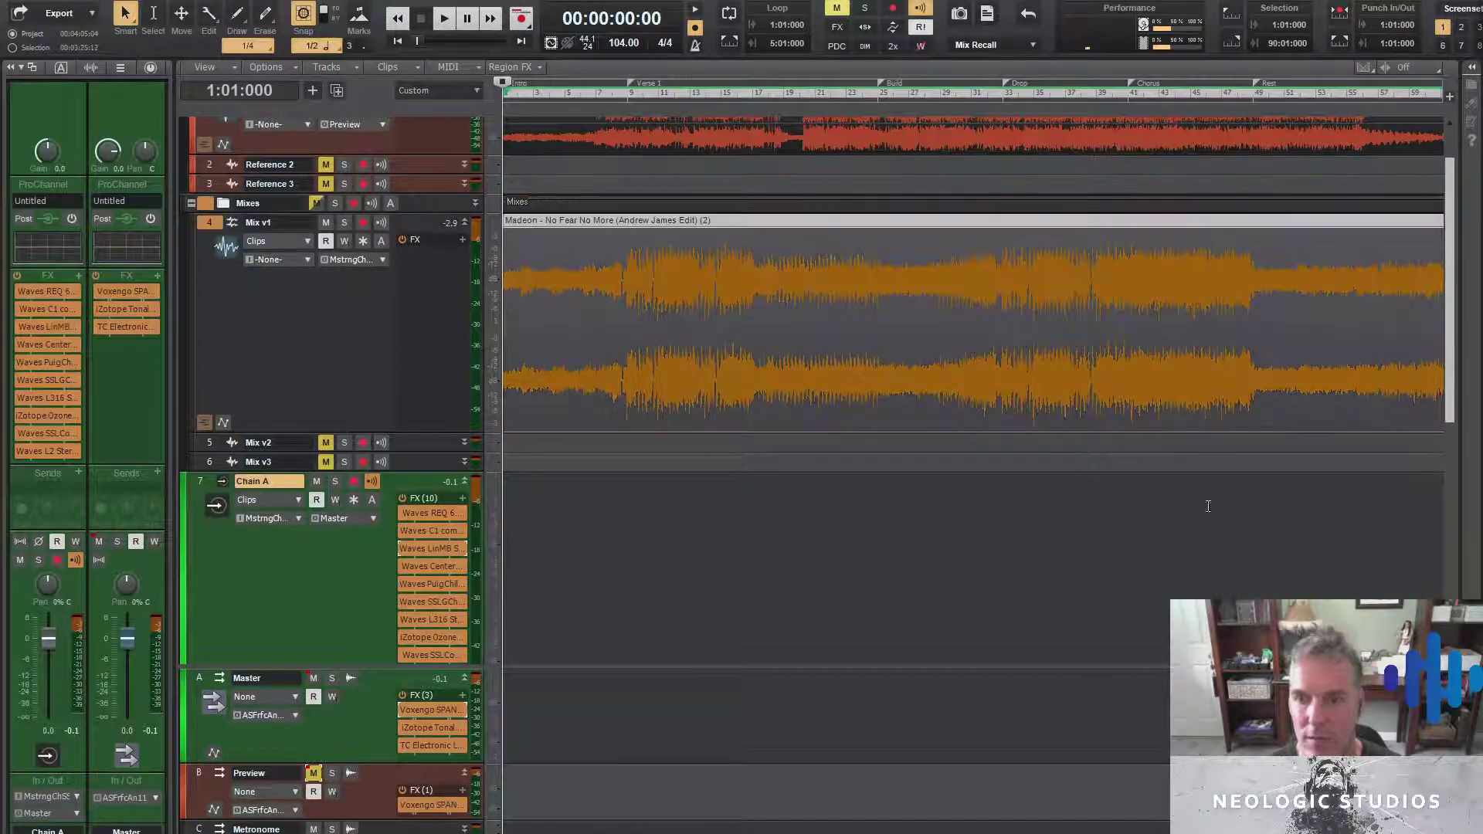
{"action": "scroll", "coordinate": [1057, 351], "scroll_direction": "down", "scroll_amount": 3}
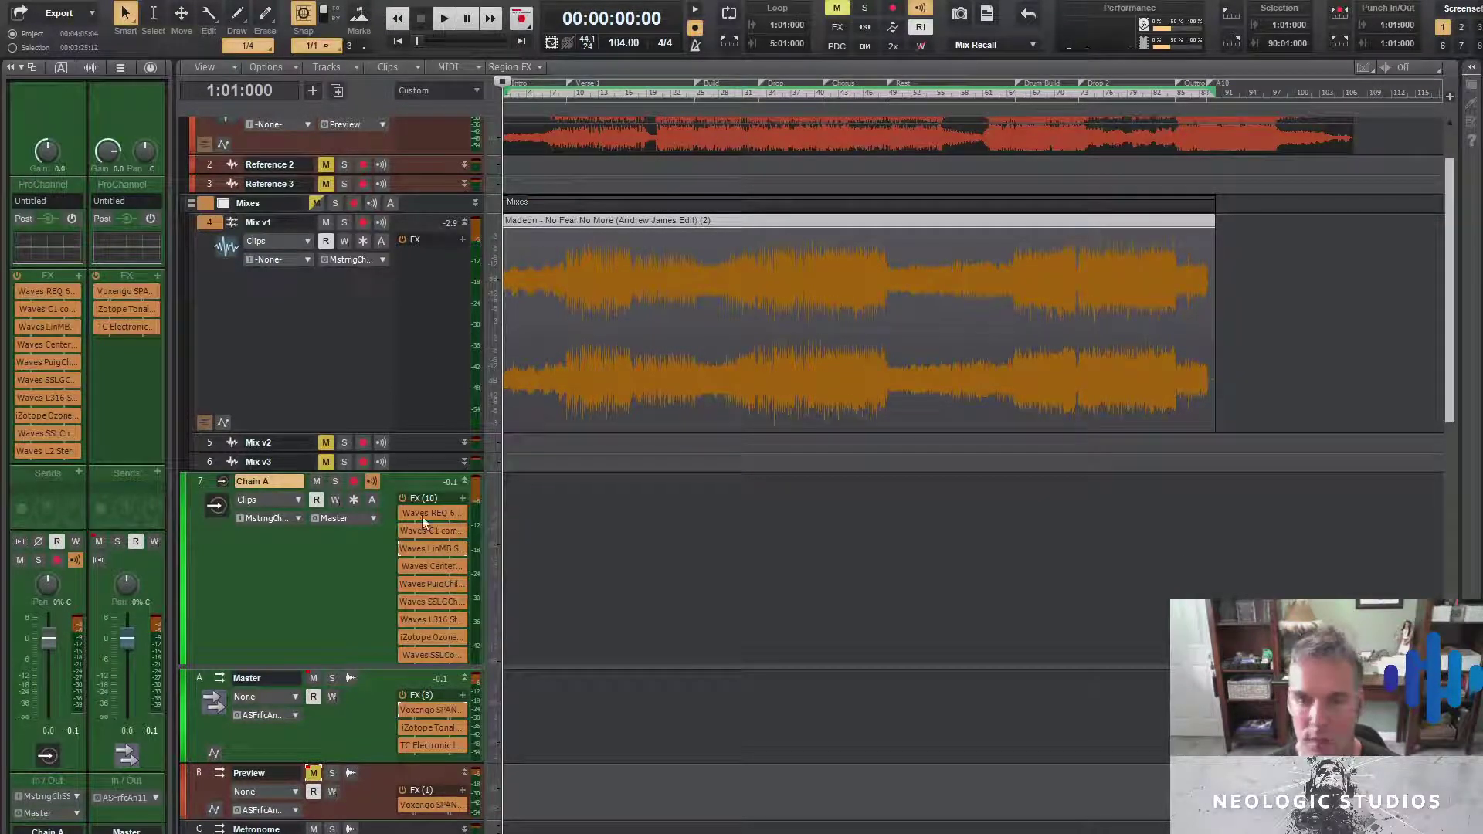
Go through the Mix v1, Mix v2 and Mix v3 tracks and check the output routing of Mix v3
{"action": "scroll", "coordinate": [396, 626], "scroll_direction": "down", "scroll_amount": 1}
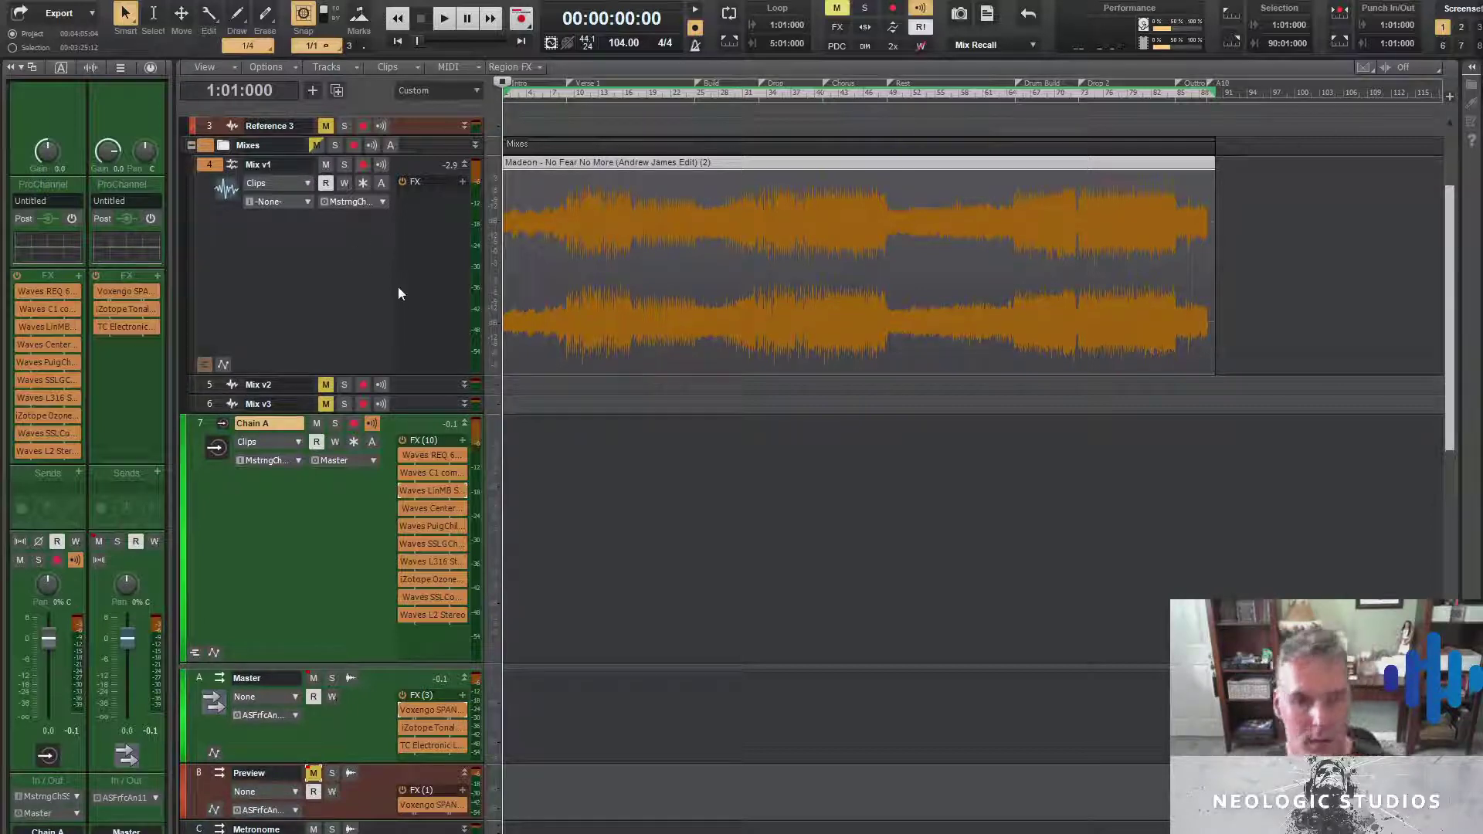
{"action": "scroll", "coordinate": [332, 380], "scroll_direction": "up", "scroll_amount": 3}
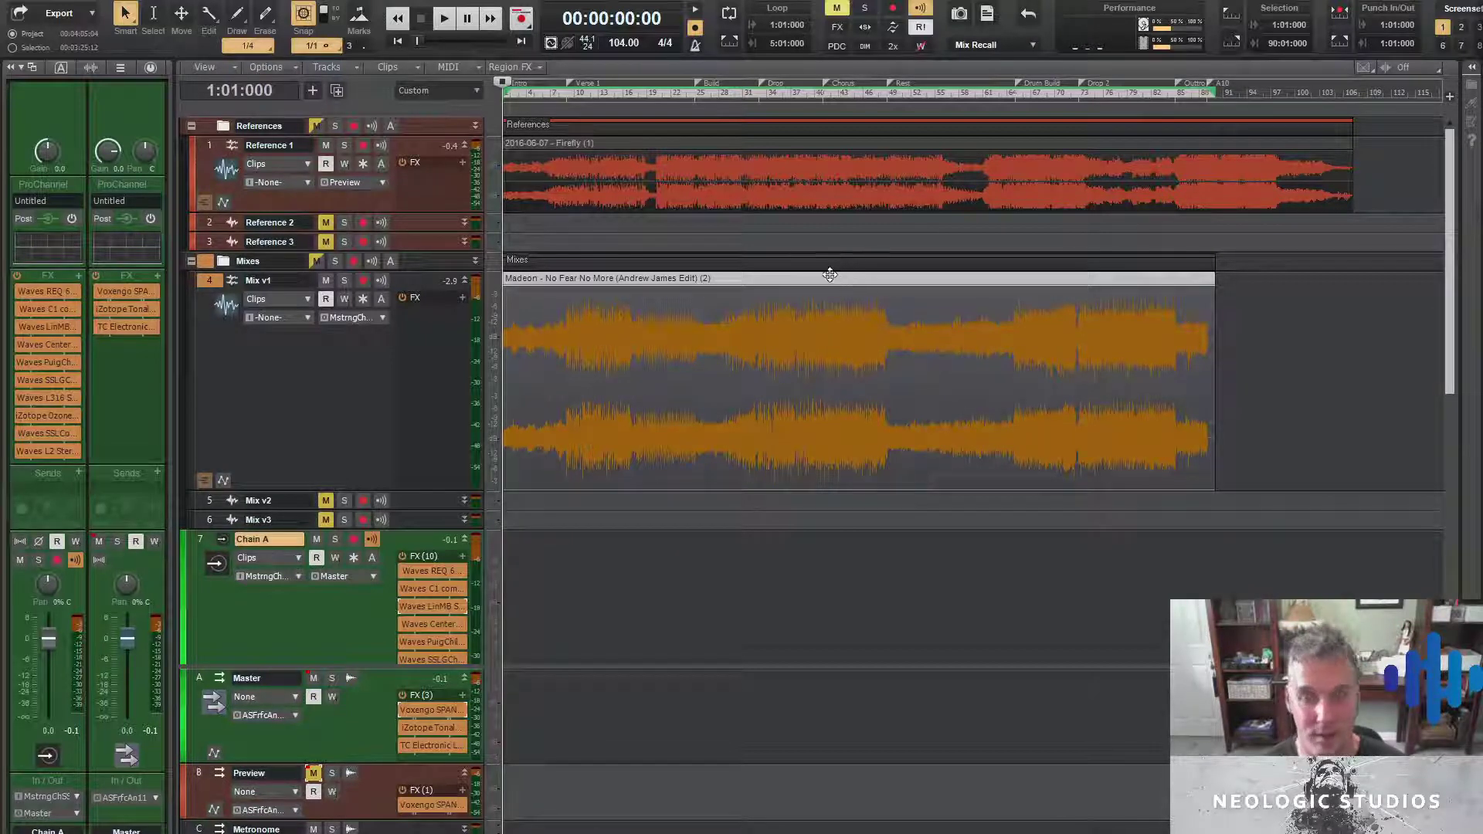
{"action": "scroll", "coordinate": [618, 324], "scroll_direction": "down", "scroll_amount": 1}
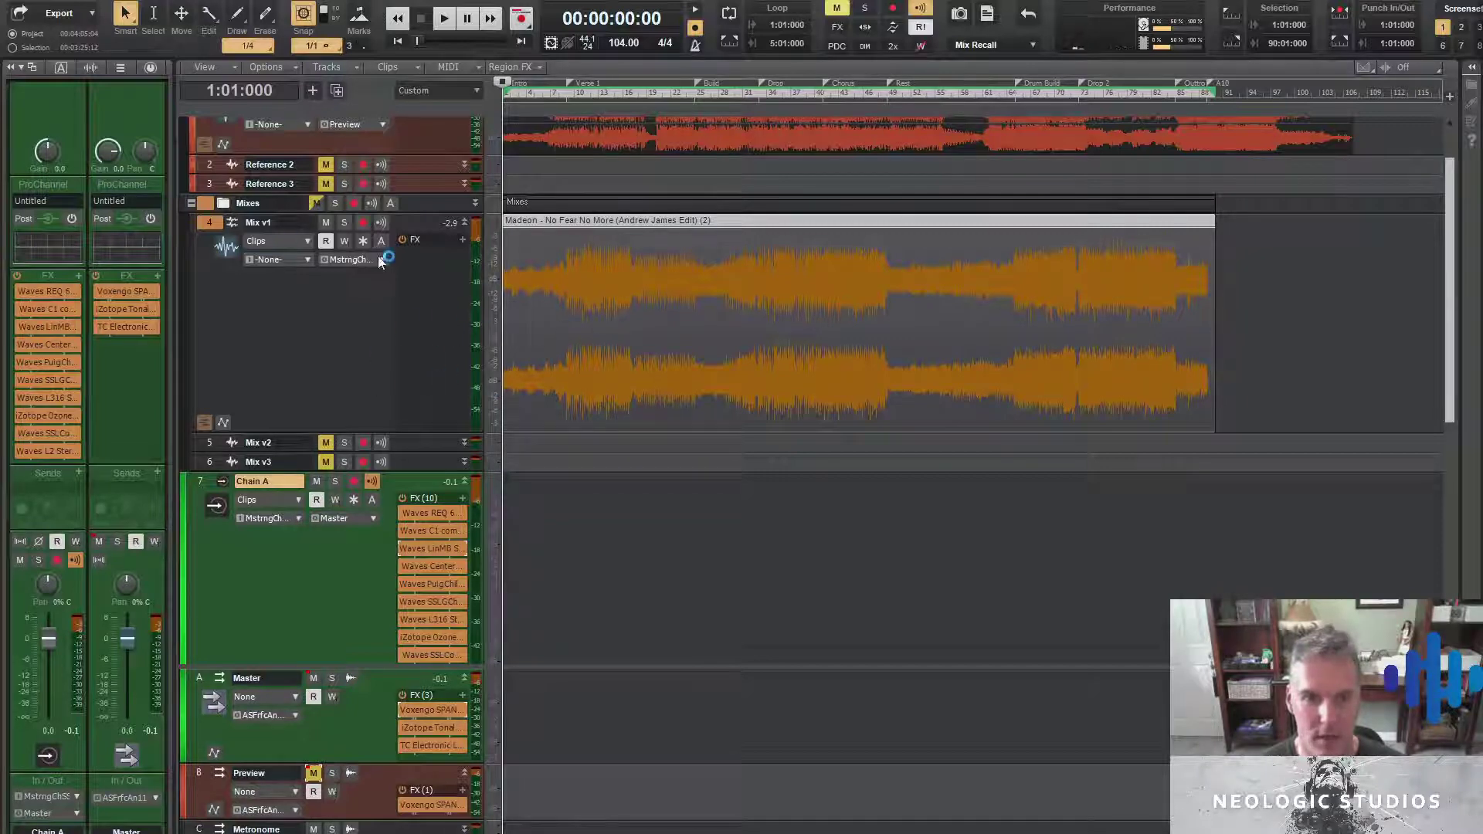
{"action": "scroll", "coordinate": [293, 270], "scroll_direction": "up", "scroll_amount": 1}
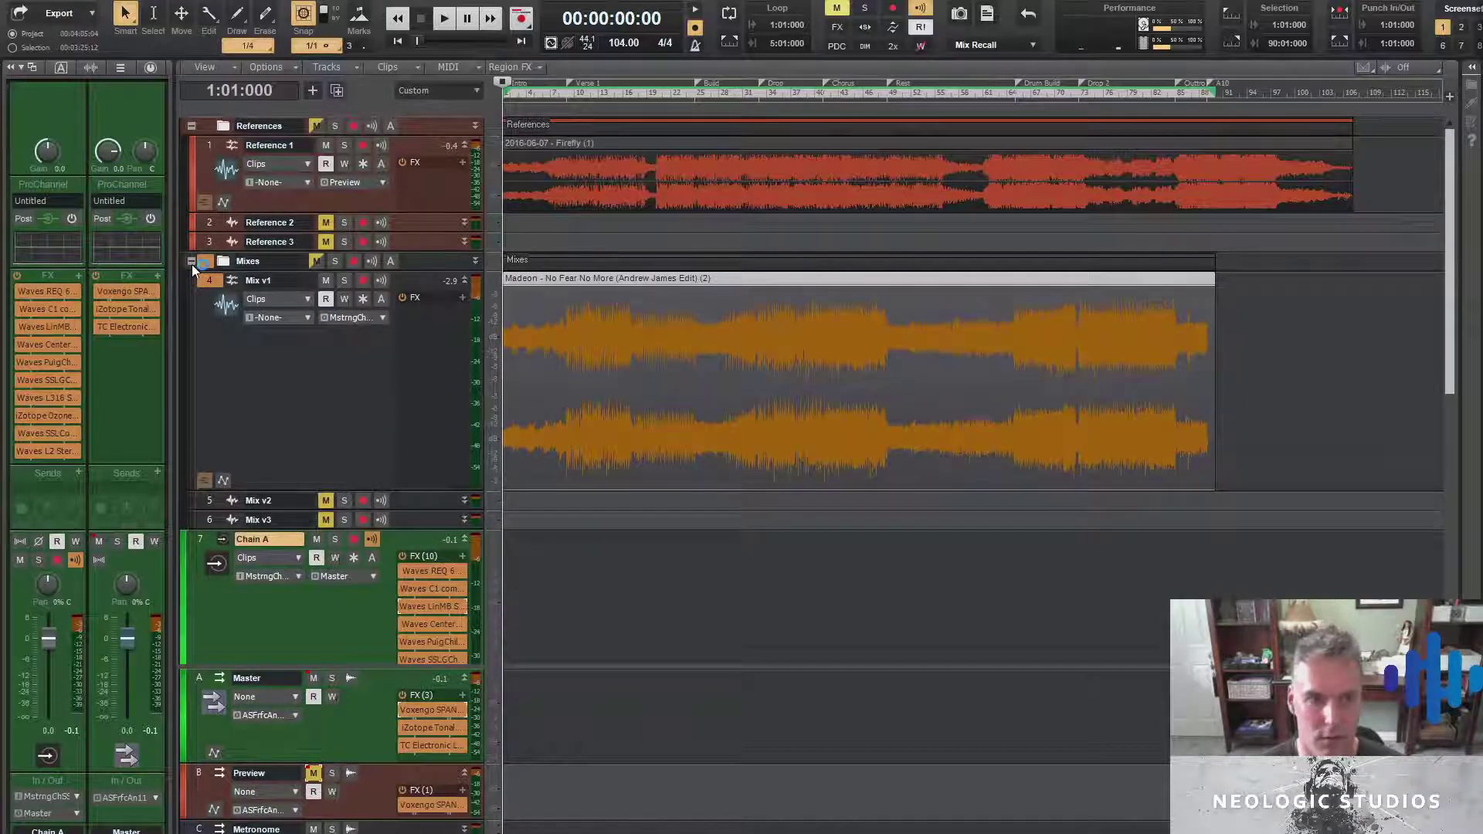
{"action": "left_click", "coordinate": [210, 318]}
{"action": "left_click", "coordinate": [217, 501]}
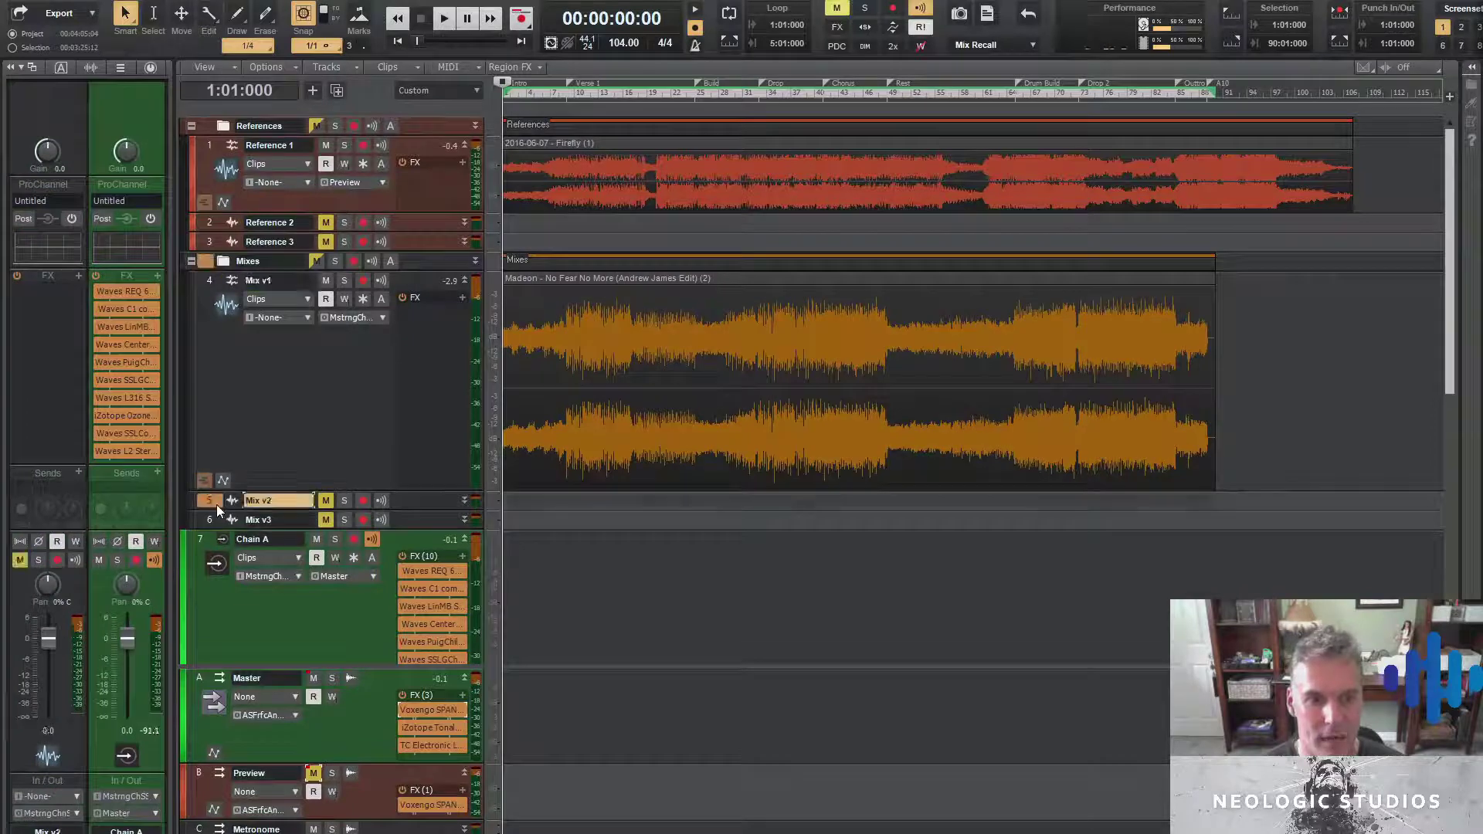
{"action": "left_click", "coordinate": [211, 519]}
{"action": "left_click", "coordinate": [208, 277]}
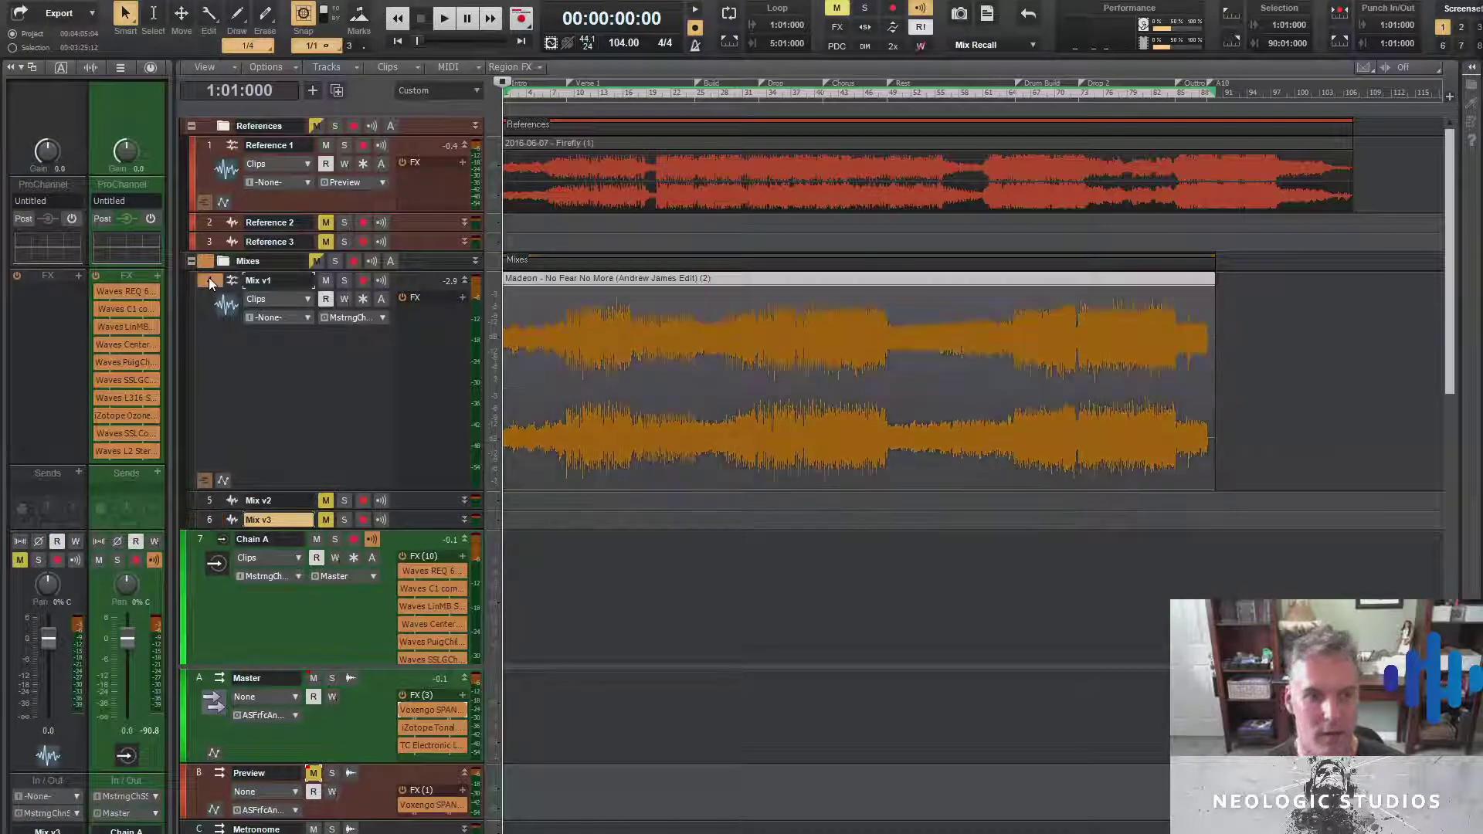
{"action": "left_click", "coordinate": [207, 521]}
{"action": "scroll", "coordinate": [344, 486], "scroll_direction": "down", "scroll_amount": 3}
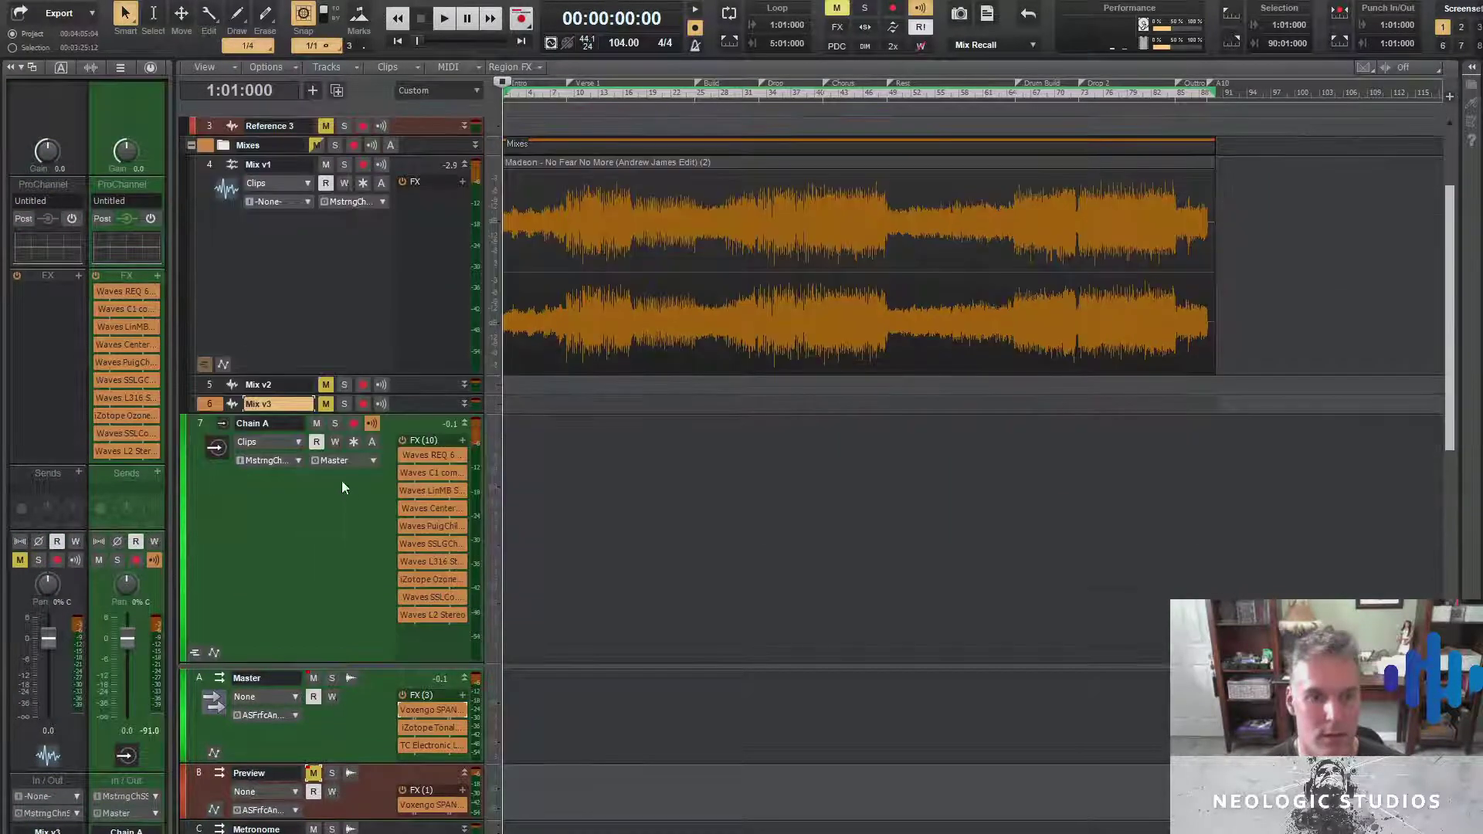
{"action": "left_click", "coordinate": [68, 818]}
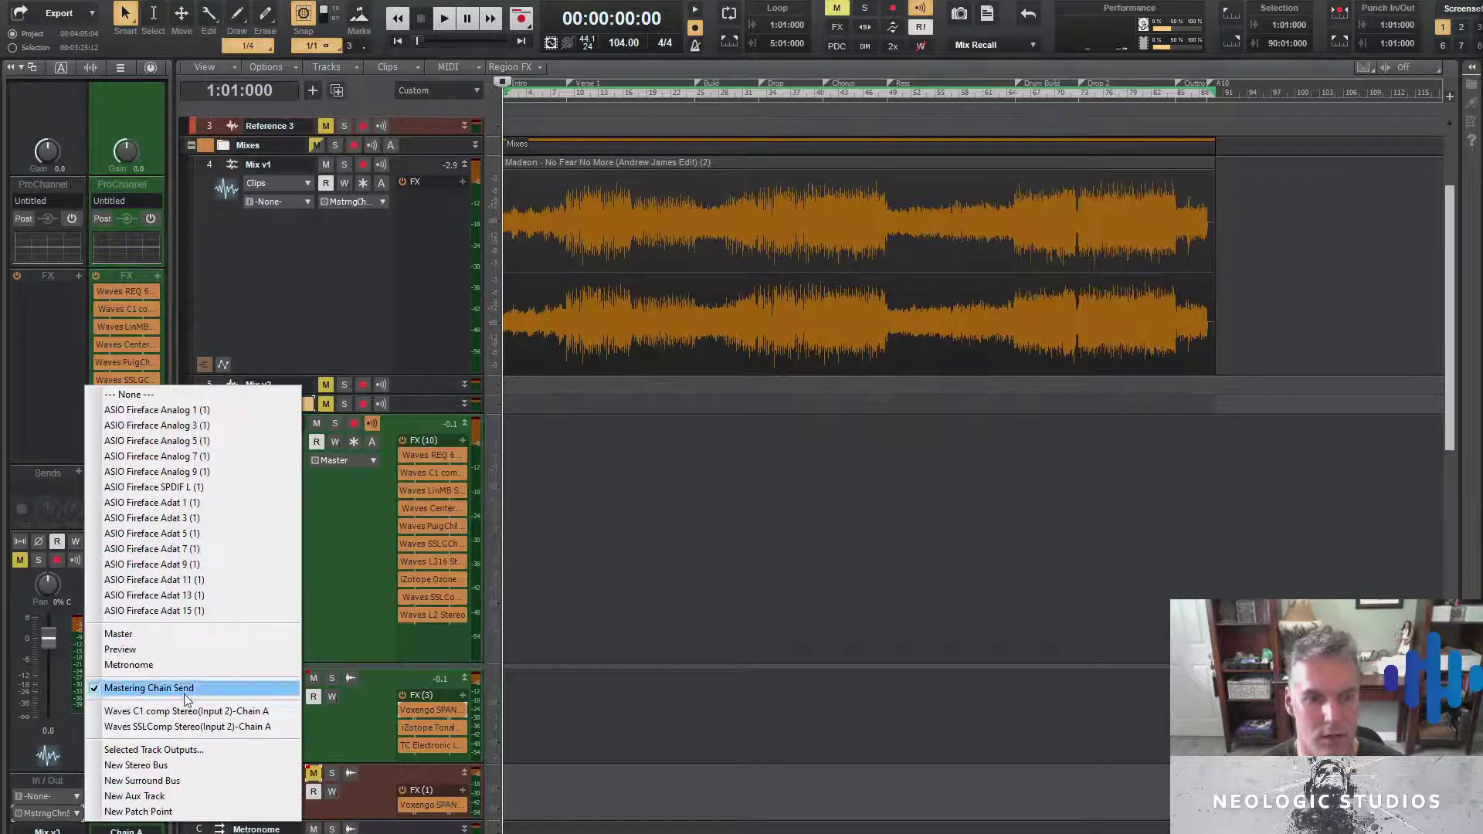
{"action": "left_click", "coordinate": [343, 309]}
Minimize the Chain A and Chain B tracks
{"action": "left_click", "coordinate": [213, 435]}
{"action": "scroll", "coordinate": [376, 433], "scroll_direction": "down", "scroll_amount": 1}
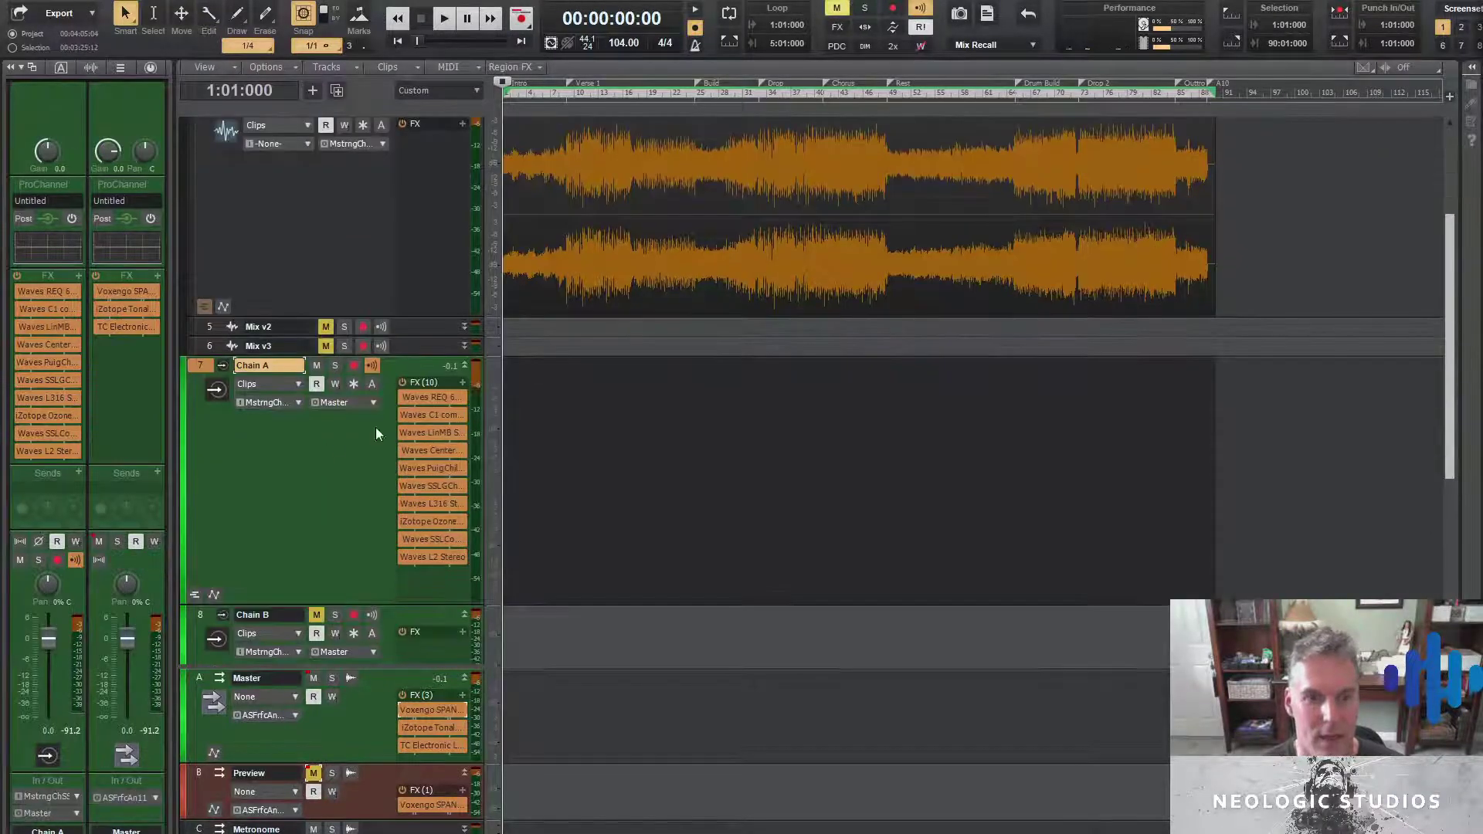
{"action": "left_click", "coordinate": [466, 368]}
{"action": "left_click", "coordinate": [466, 385]}
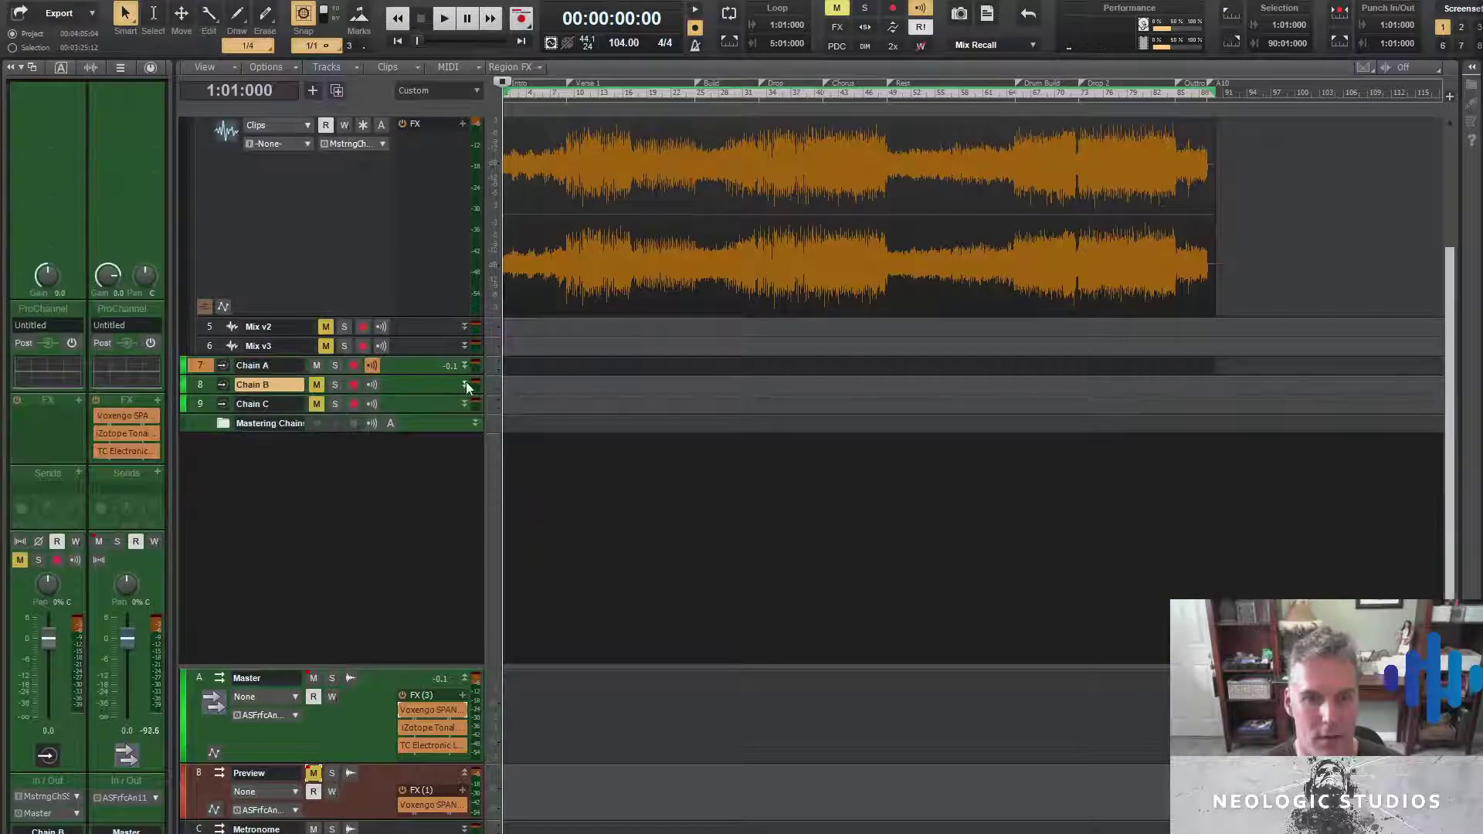
Select the Chain A track and check its input routing and the Mastering Chain Send channel options
{"action": "left_click", "coordinate": [197, 368]}
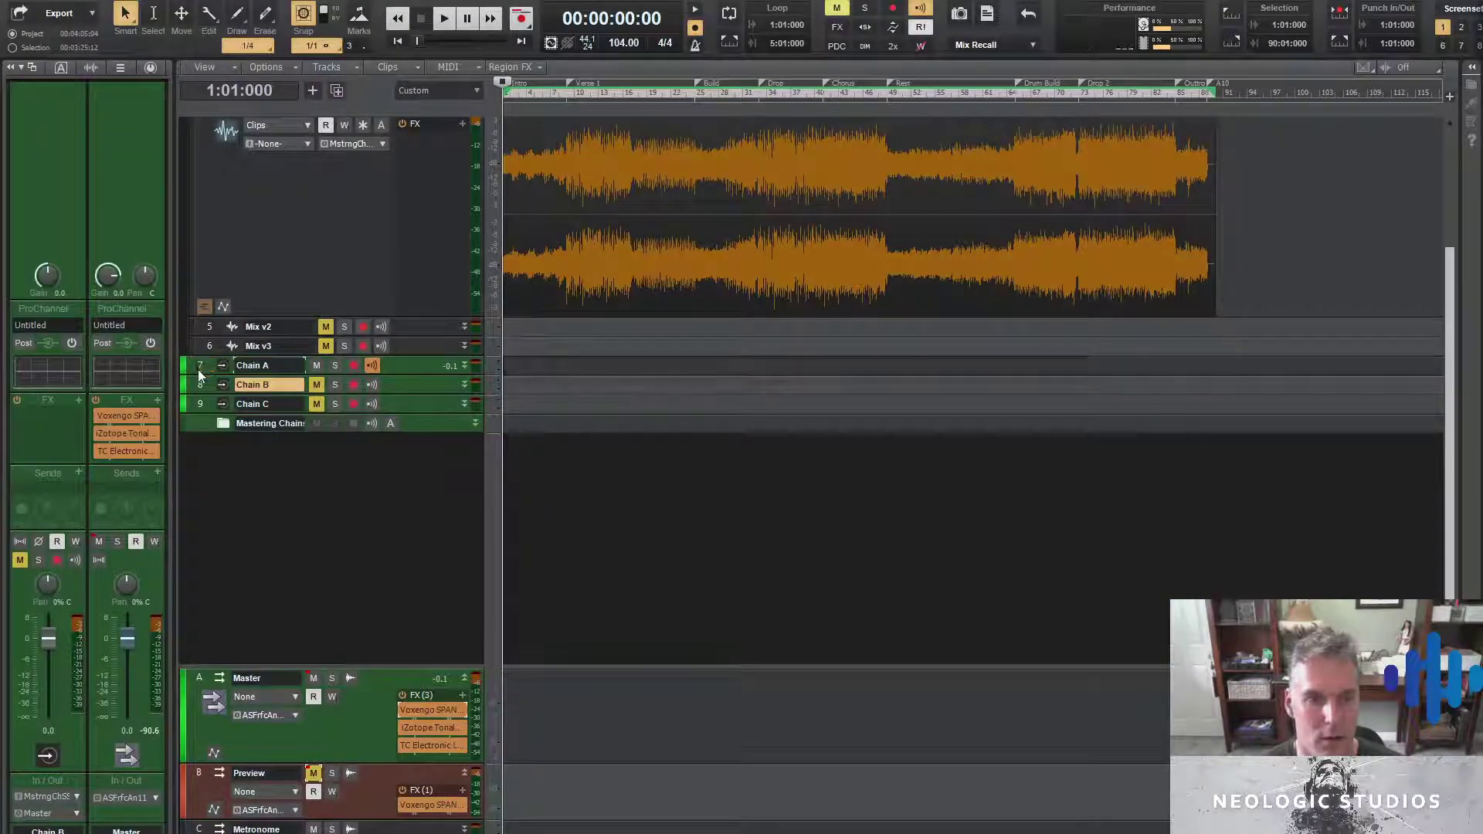
{"action": "left_click", "coordinate": [77, 798]}
{"action": "mouse_move", "coordinate": [176, 743]}
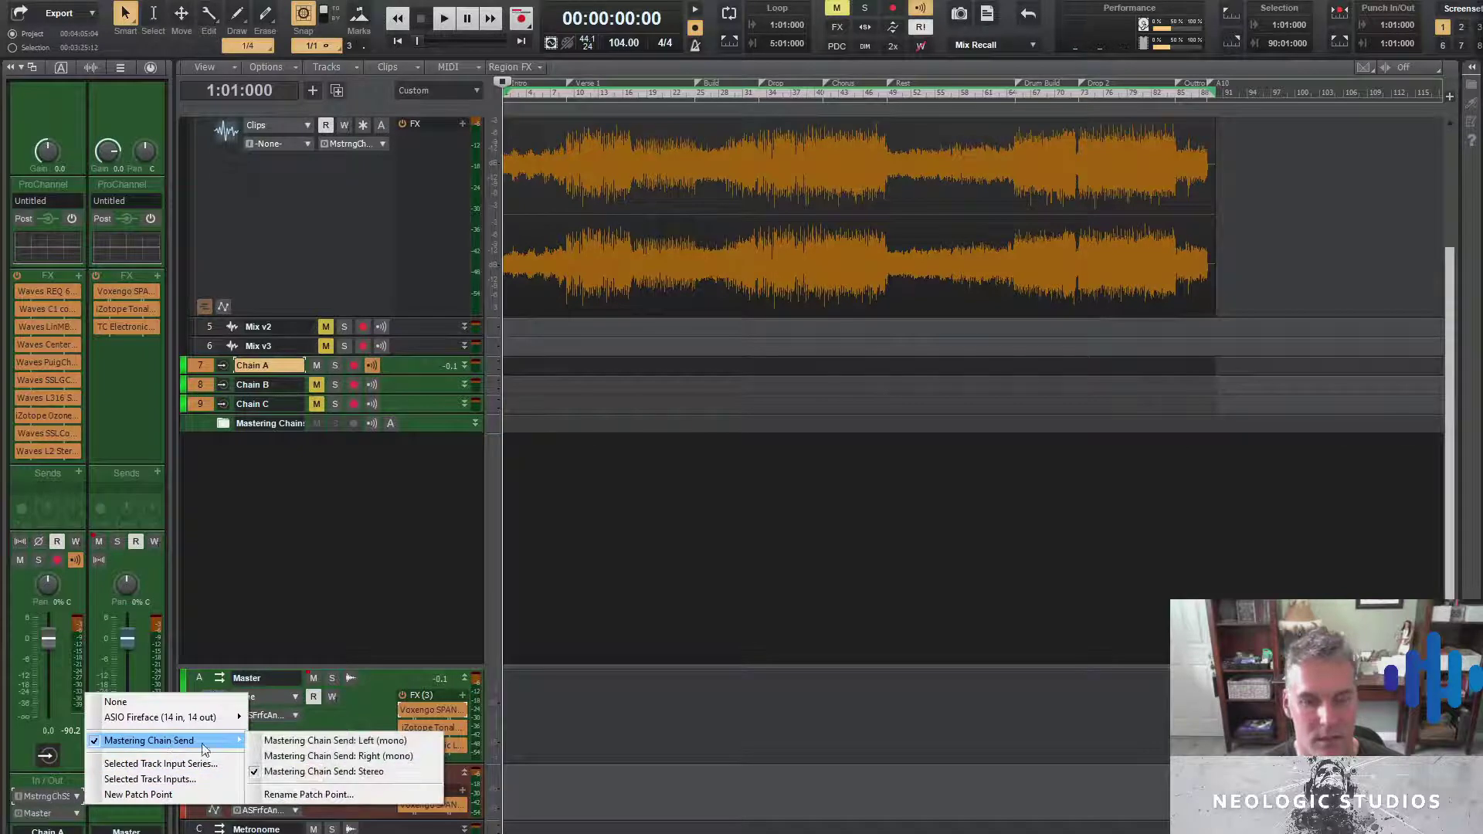
{"action": "left_click", "coordinate": [382, 531]}
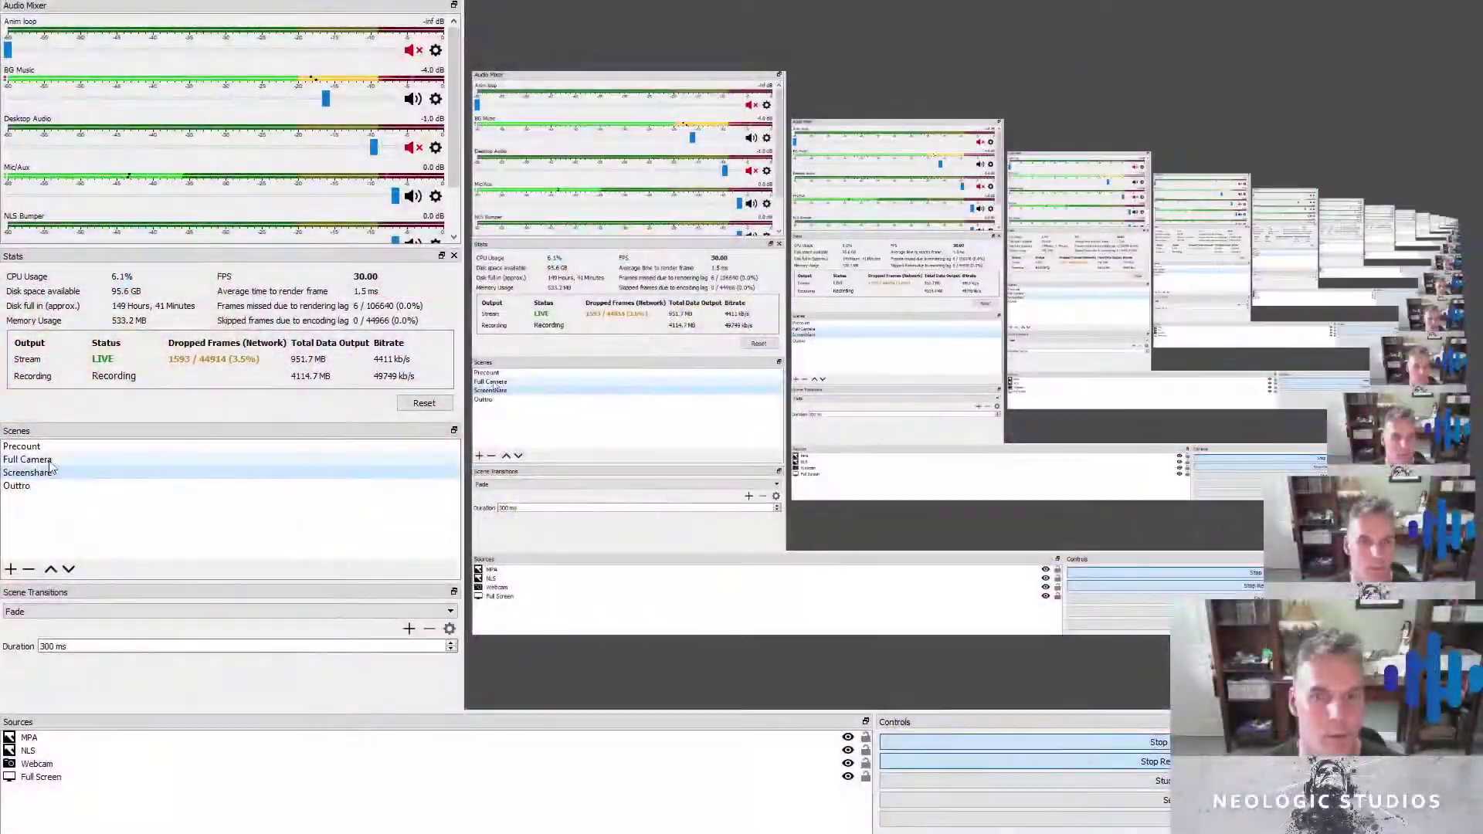
{"action": "left_click", "coordinate": [50, 469]}
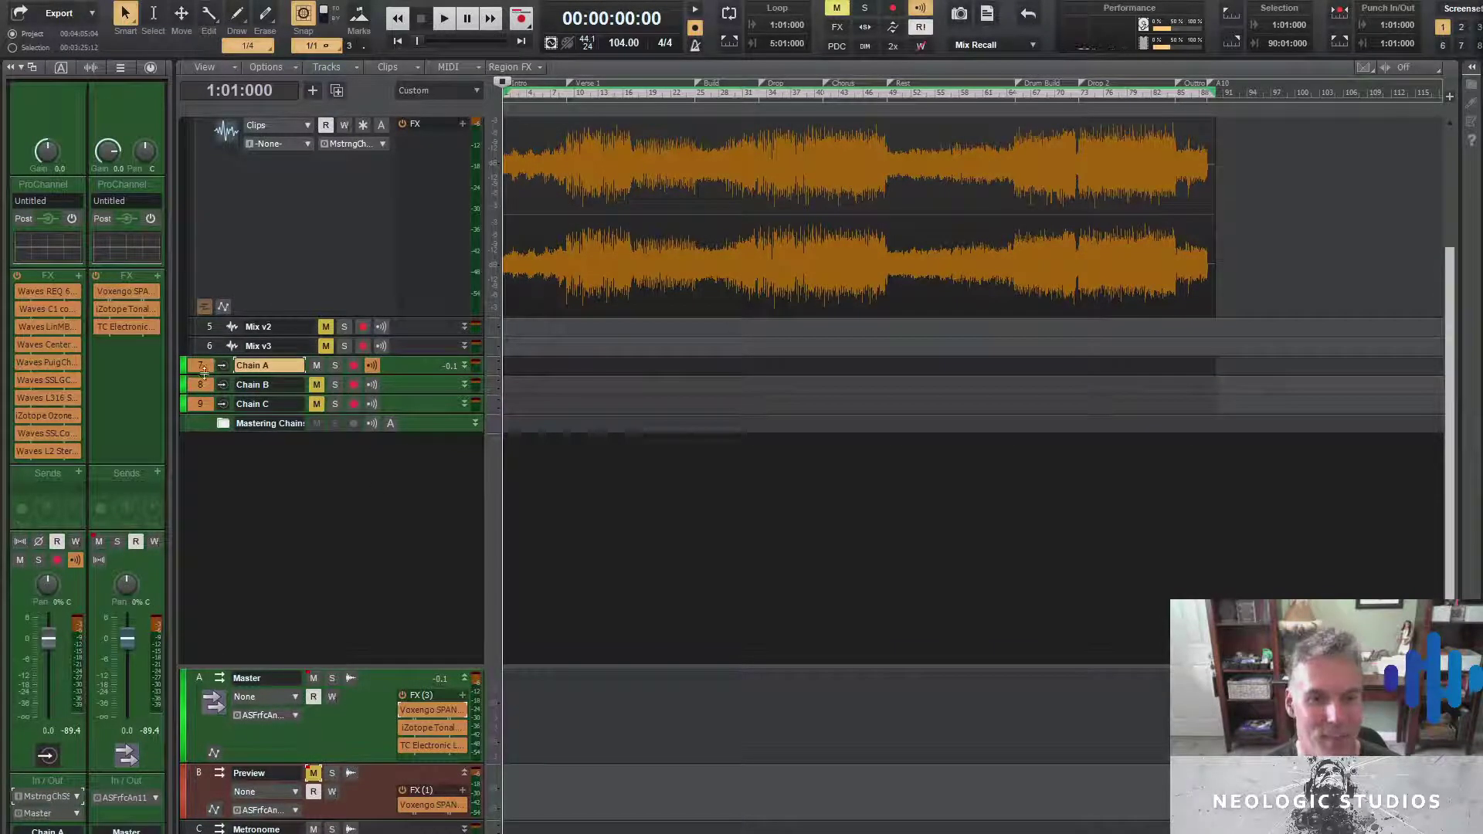
Expand the Chain A track, select the Master bus, and minimize the Mix v1 track
{"action": "left_click", "coordinate": [464, 366]}
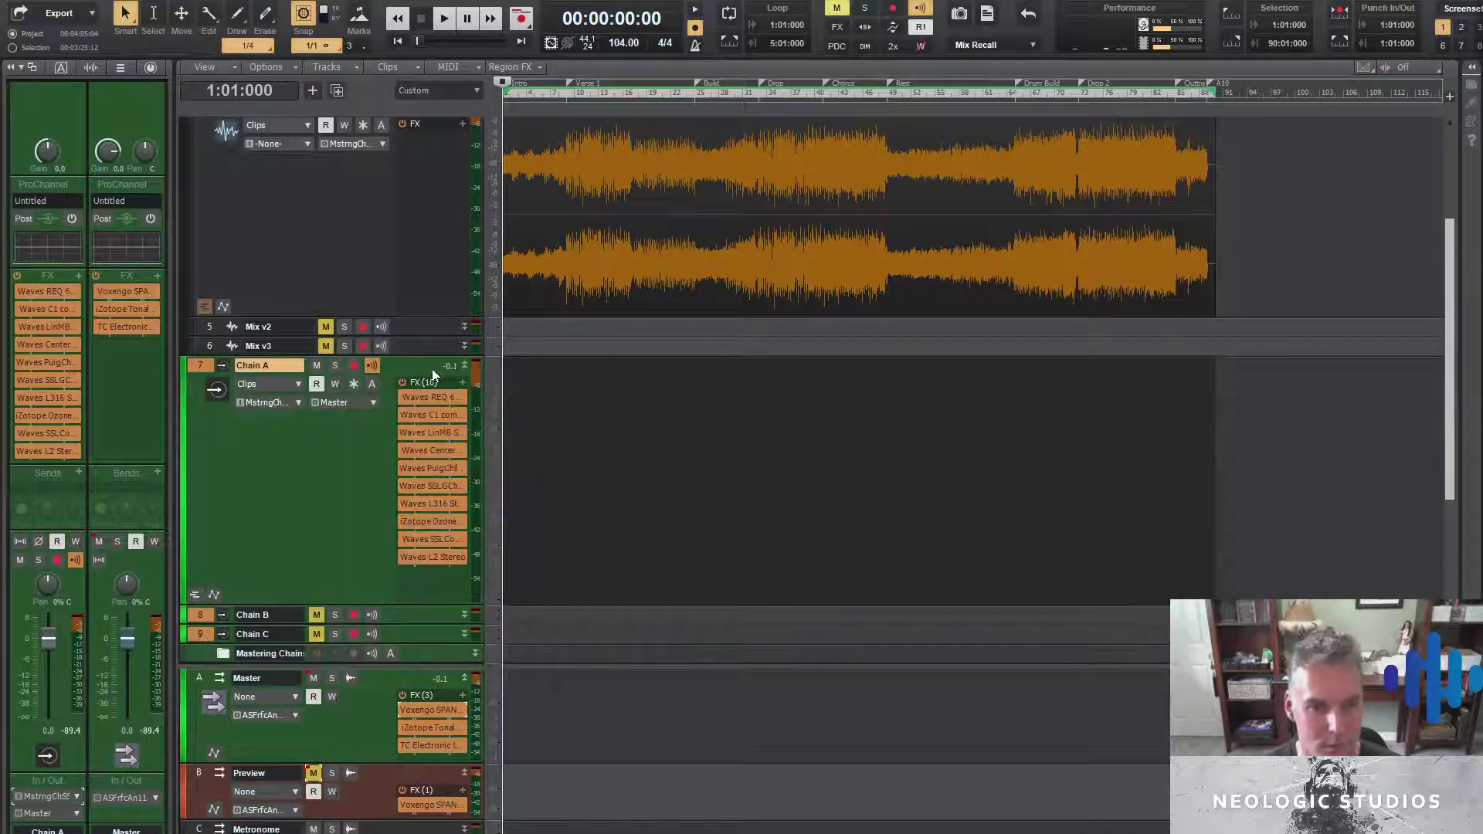
{"action": "scroll", "coordinate": [273, 413], "scroll_direction": "down", "scroll_amount": 1}
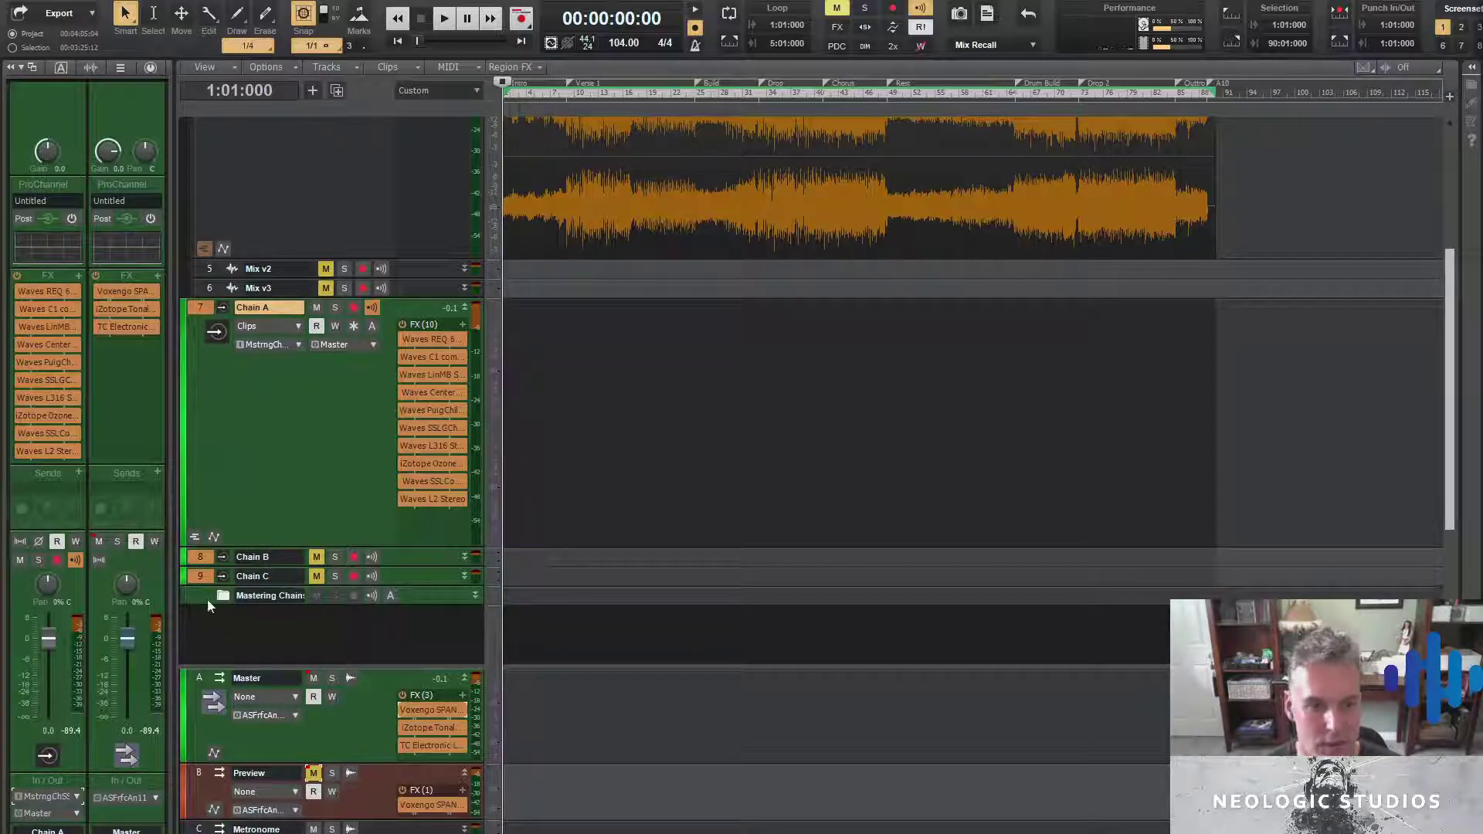
{"action": "left_click", "coordinate": [201, 677]}
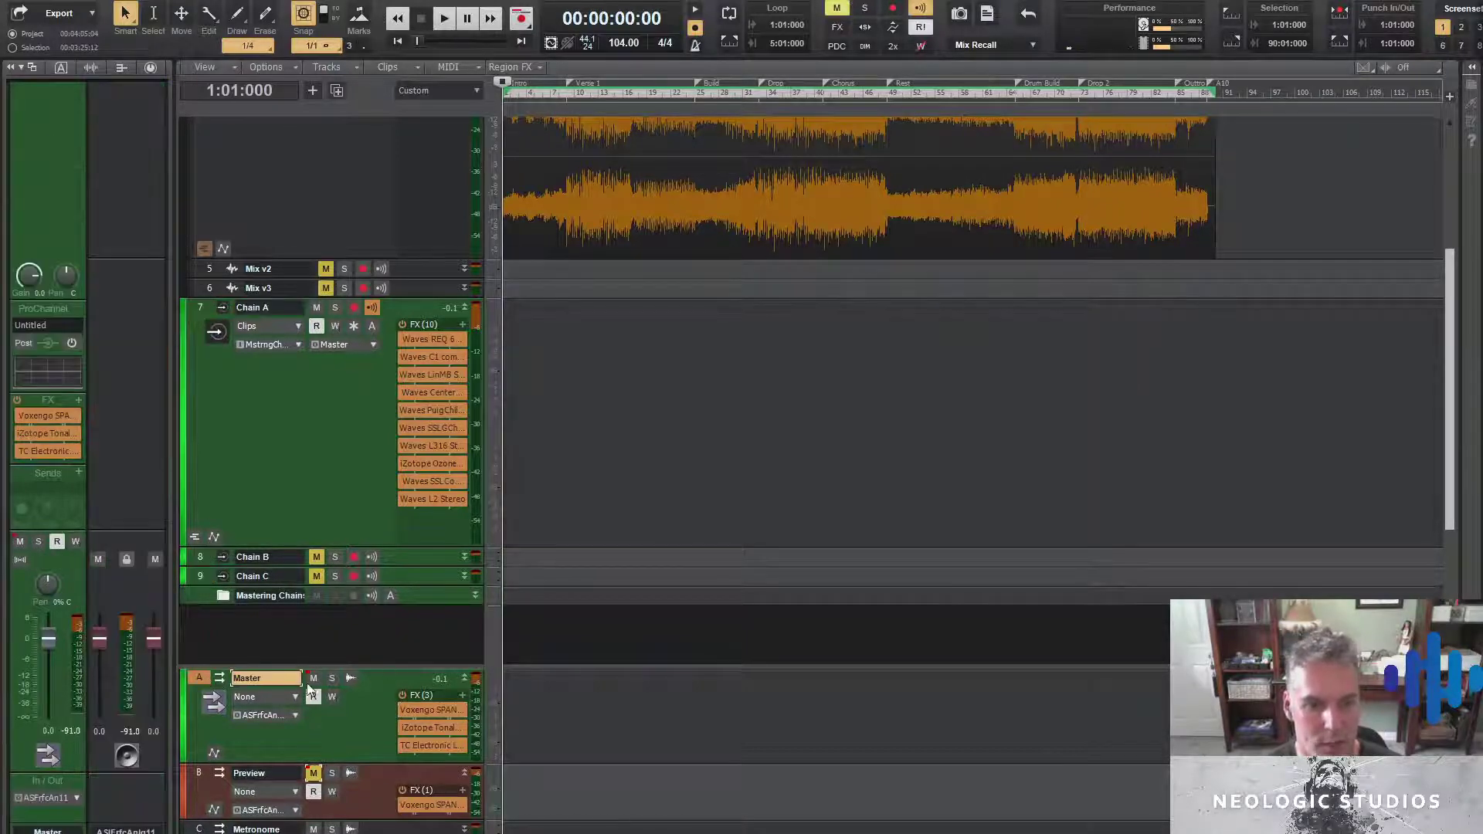
{"action": "scroll", "coordinate": [764, 481], "scroll_direction": "up", "scroll_amount": 4}
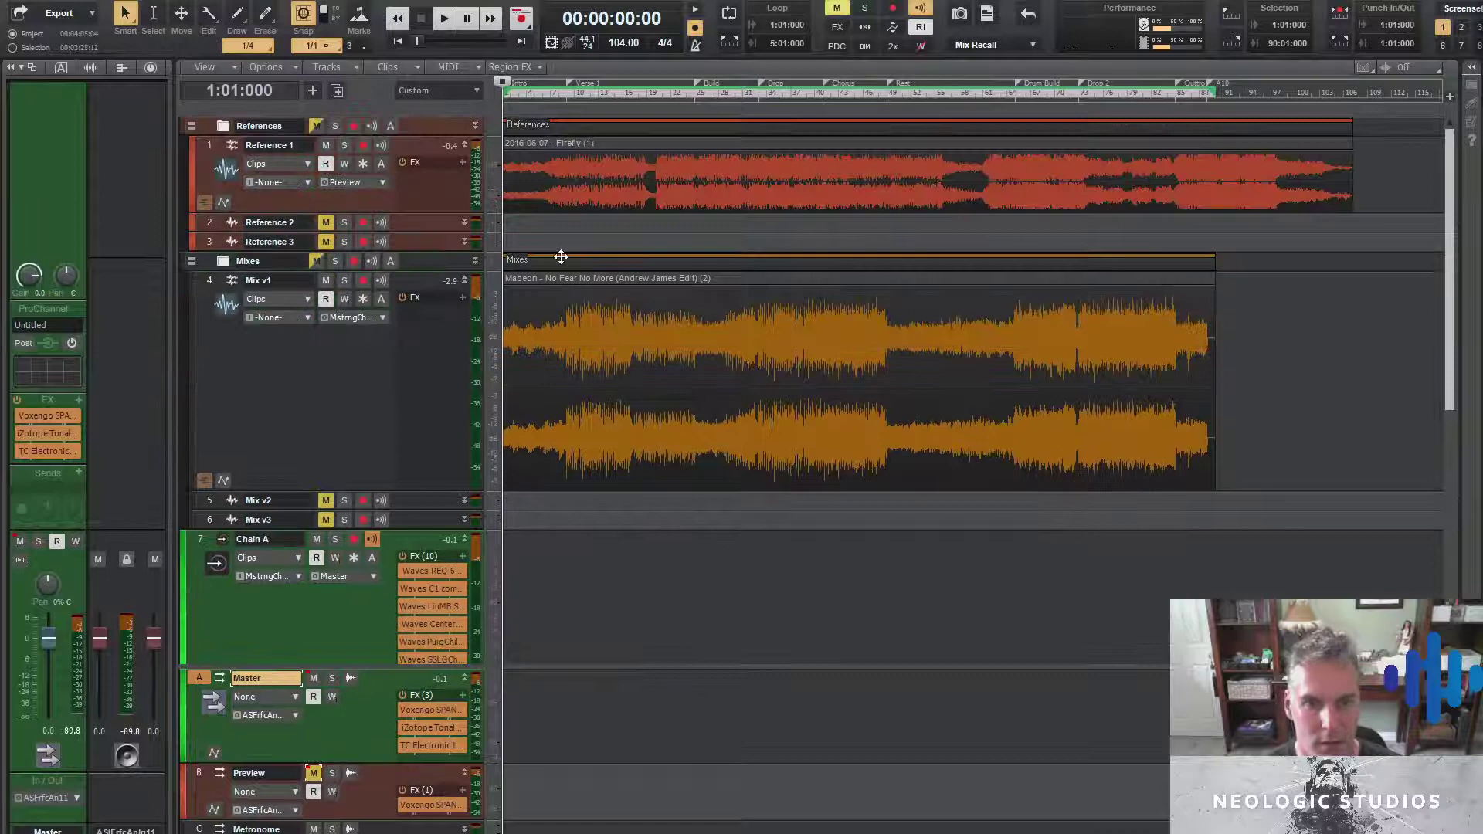
{"action": "left_click", "coordinate": [468, 277]}
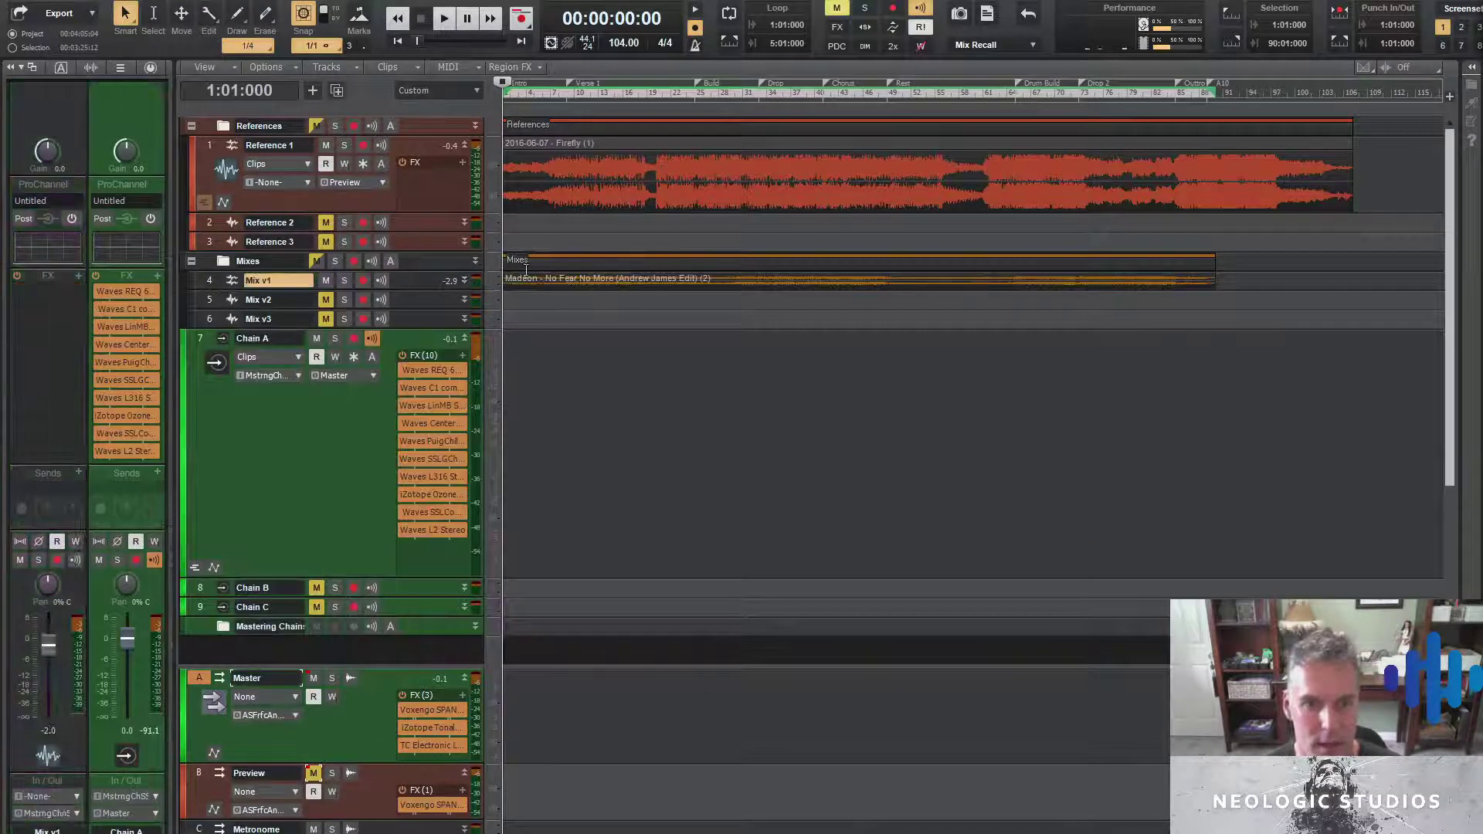
Select the Firefly clip on Reference 1, then enlarge the bus area and check the Master bus's output options
{"action": "left_click", "coordinate": [550, 209]}
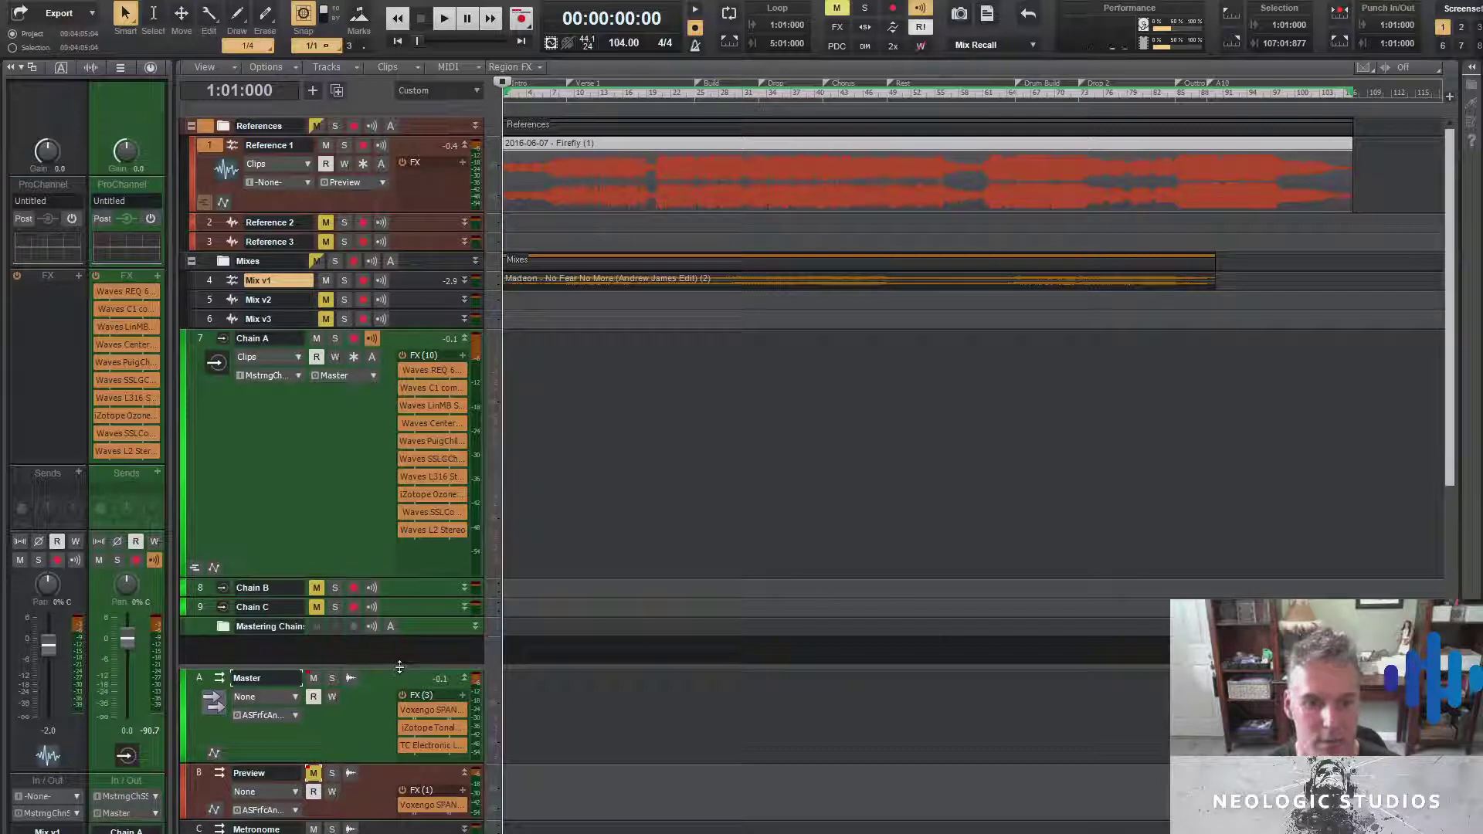
{"action": "left_click_drag", "start_coordinate": [396, 661], "coordinate": [395, 640]}
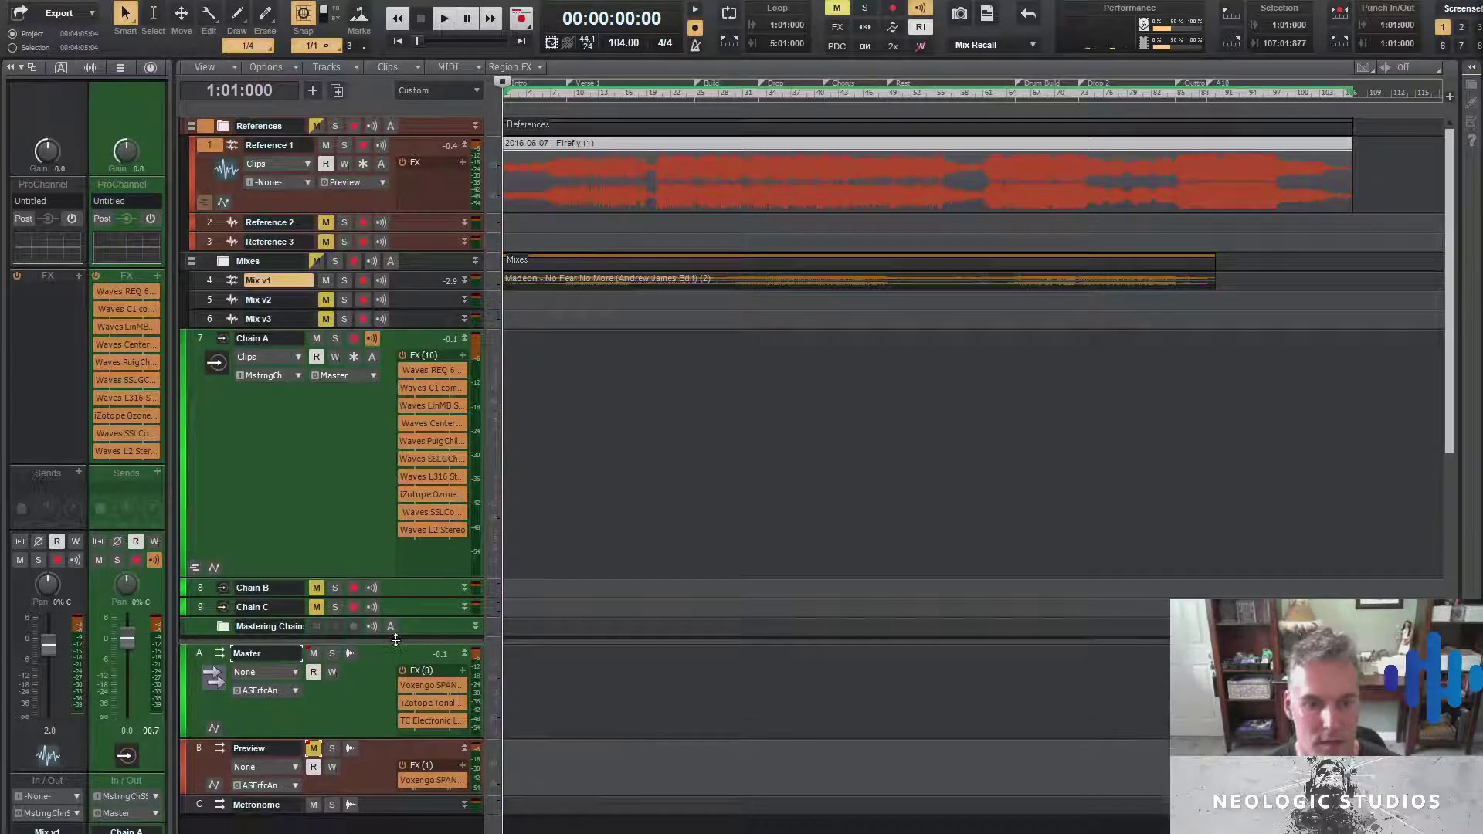
{"action": "left_click", "coordinate": [262, 691]}
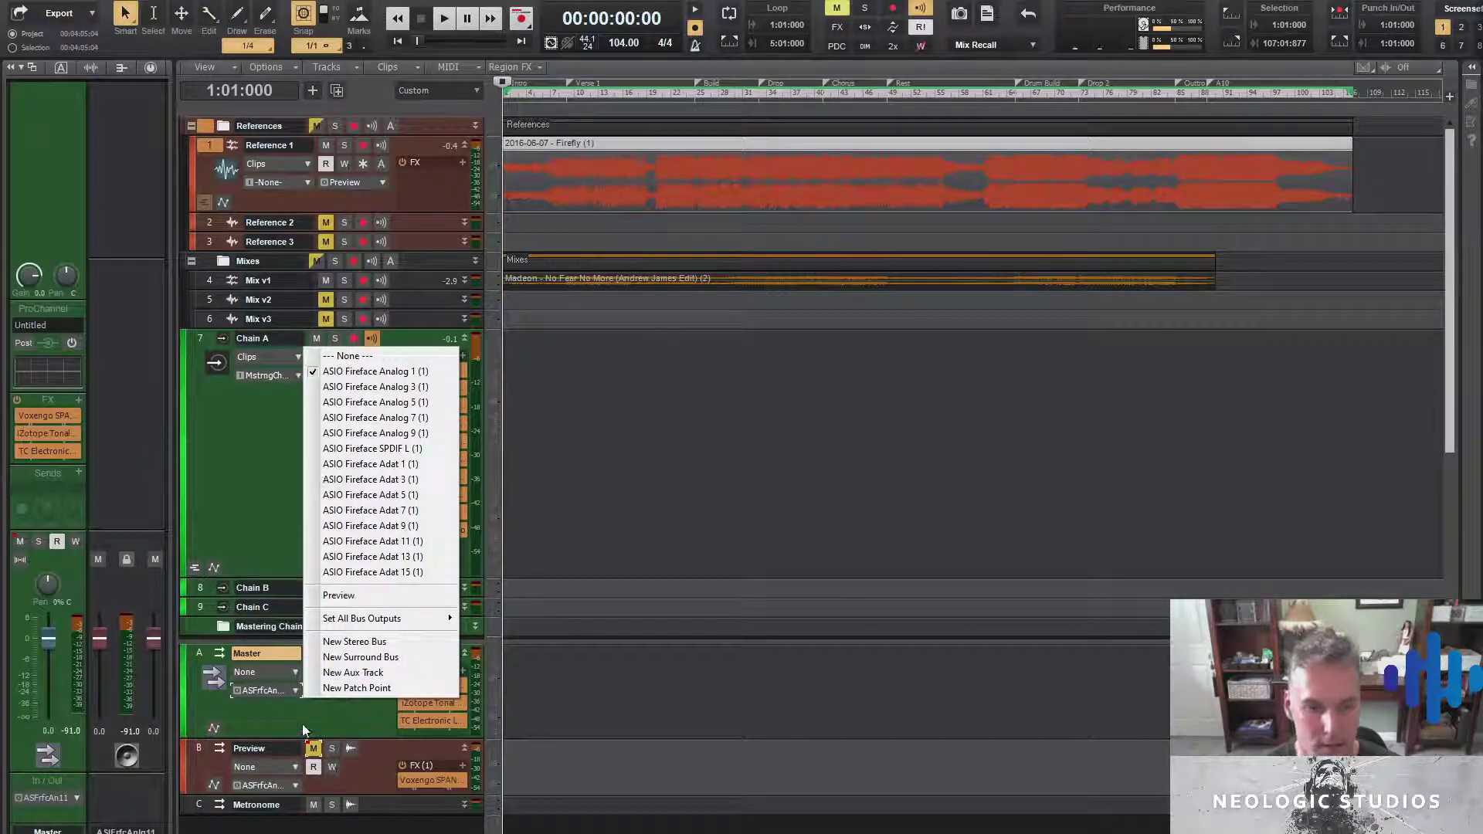
{"action": "left_click", "coordinate": [383, 706]}
Adjust the strip heights of the Master and Preview buses, making the Preview bus taller
{"action": "left_click_drag", "start_coordinate": [407, 739], "coordinate": [400, 755]}
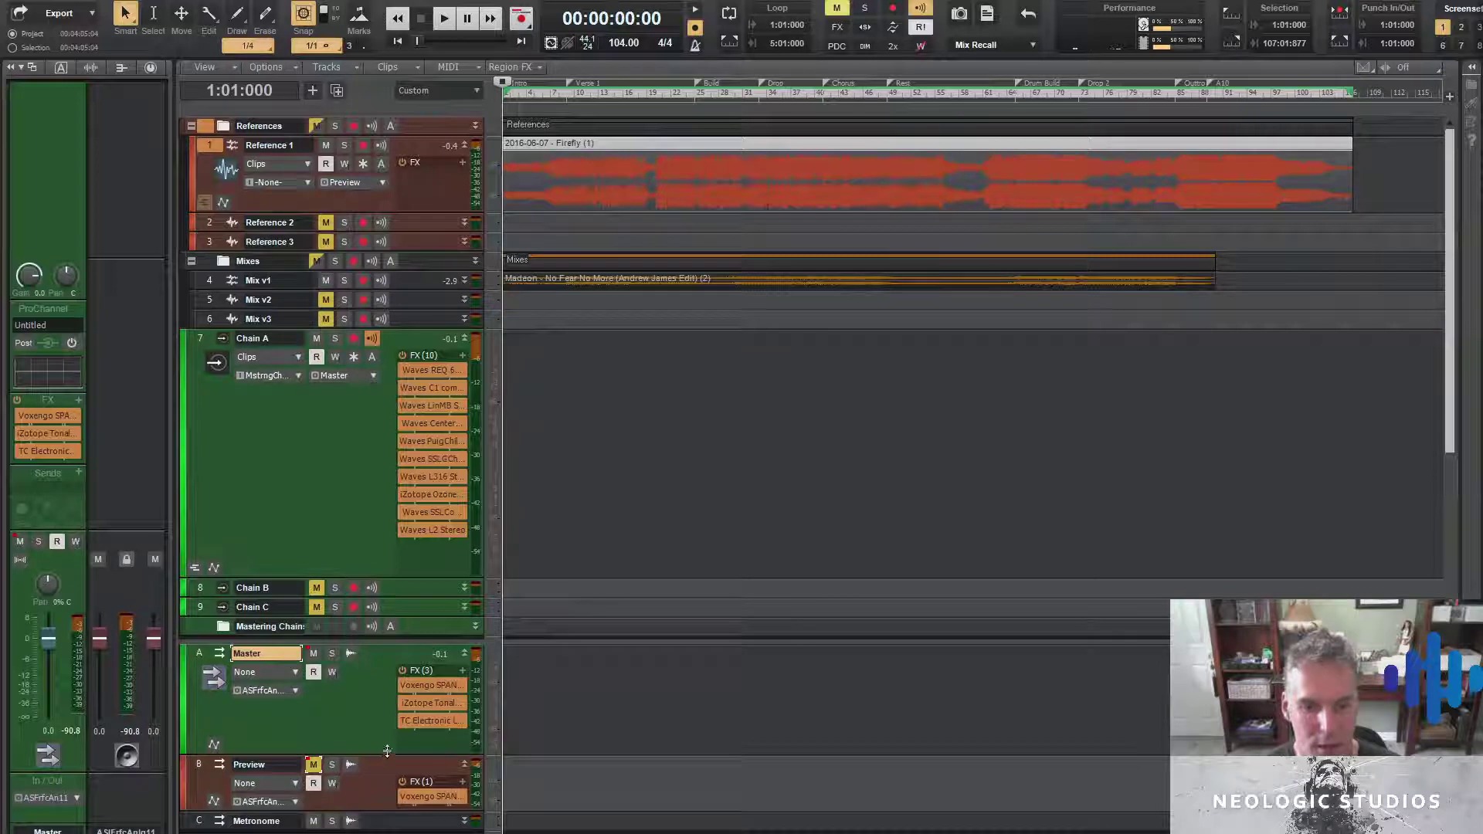
{"action": "left_click_drag", "start_coordinate": [387, 755], "coordinate": [388, 734]}
{"action": "left_click_drag", "start_coordinate": [390, 790], "coordinate": [393, 818]}
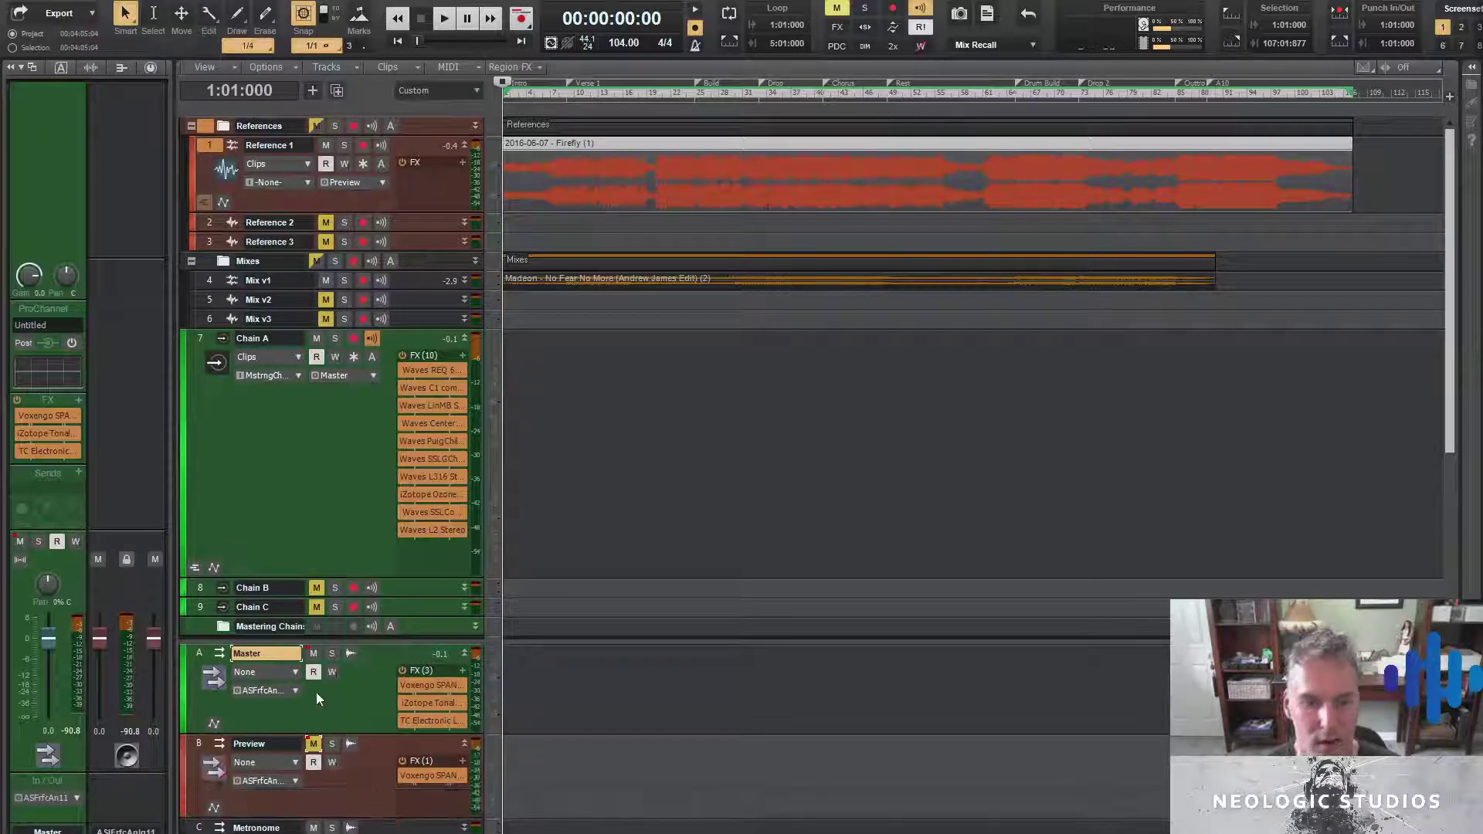
View the Voxengo SPAN and TC Electronic LM6n meters on the Master bus and close them
{"action": "double_click", "coordinate": [447, 686]}
{"action": "double_click", "coordinate": [434, 720]}
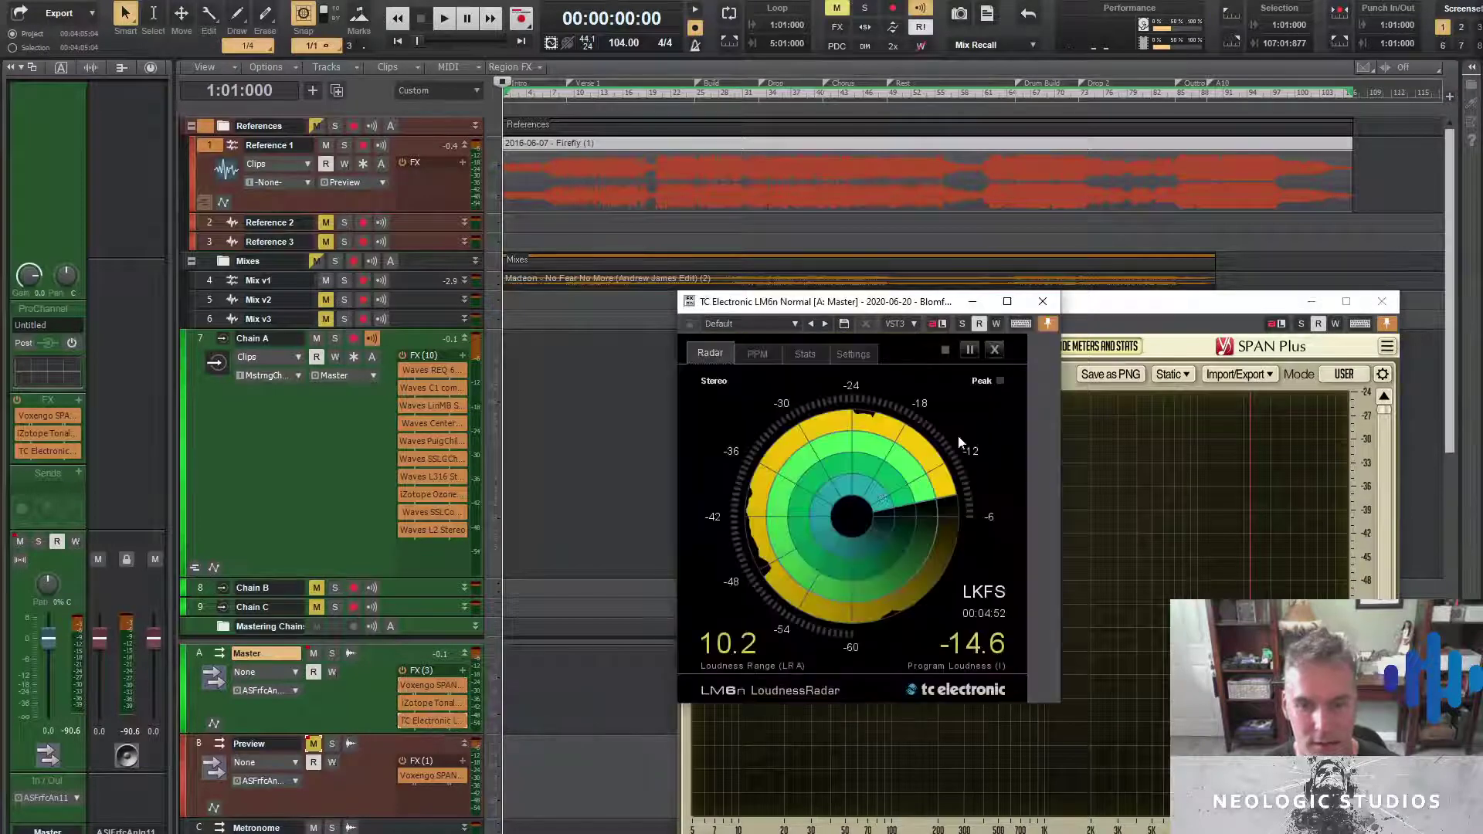
{"action": "left_click", "coordinate": [1052, 304]}
{"action": "left_click", "coordinate": [966, 410]}
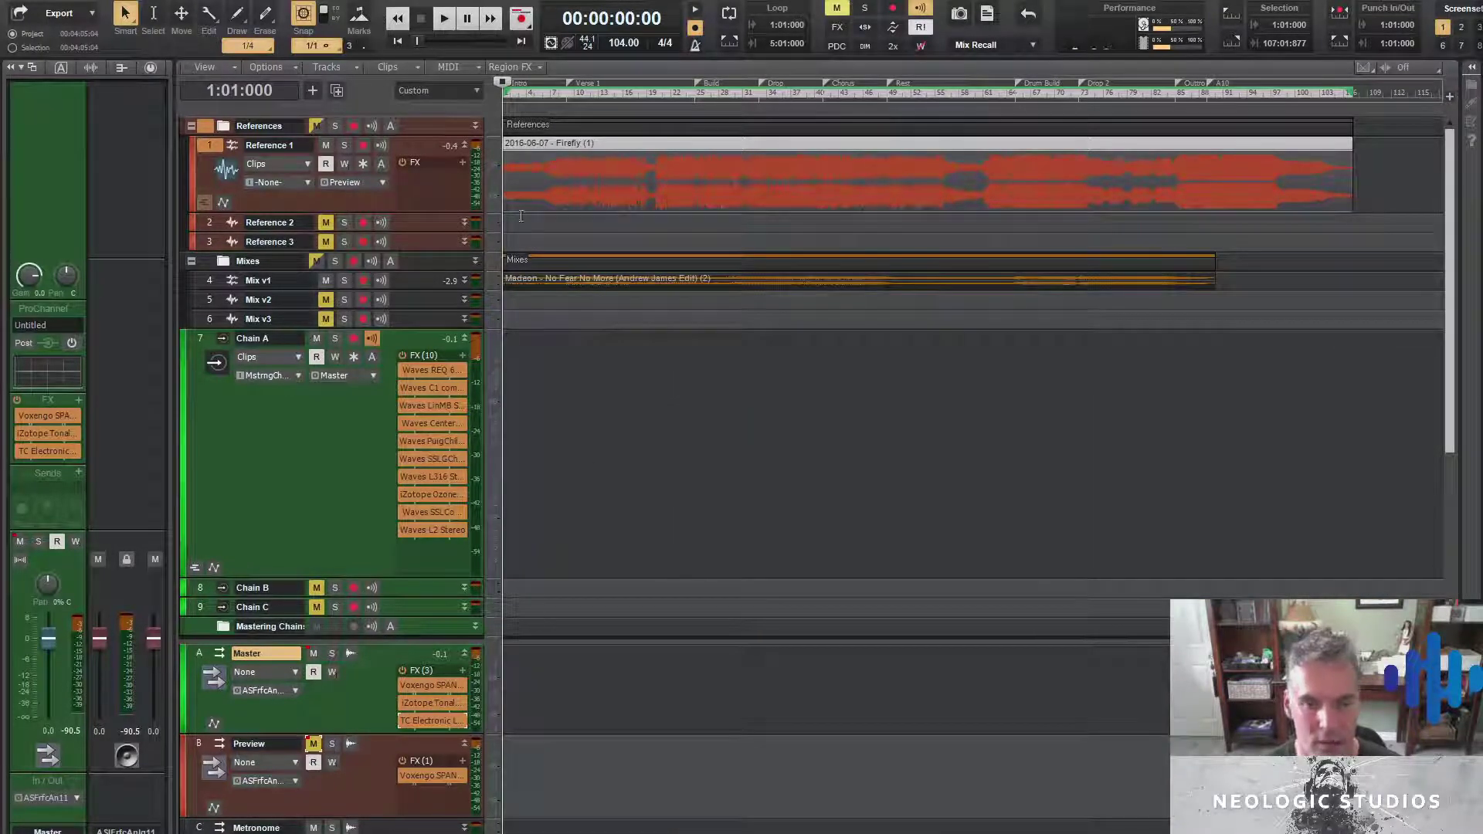
Play from bar 9 and from bar 21, switching the Preview bus mute to compare the reference with the mix
{"action": "left_click", "coordinate": [567, 96]}
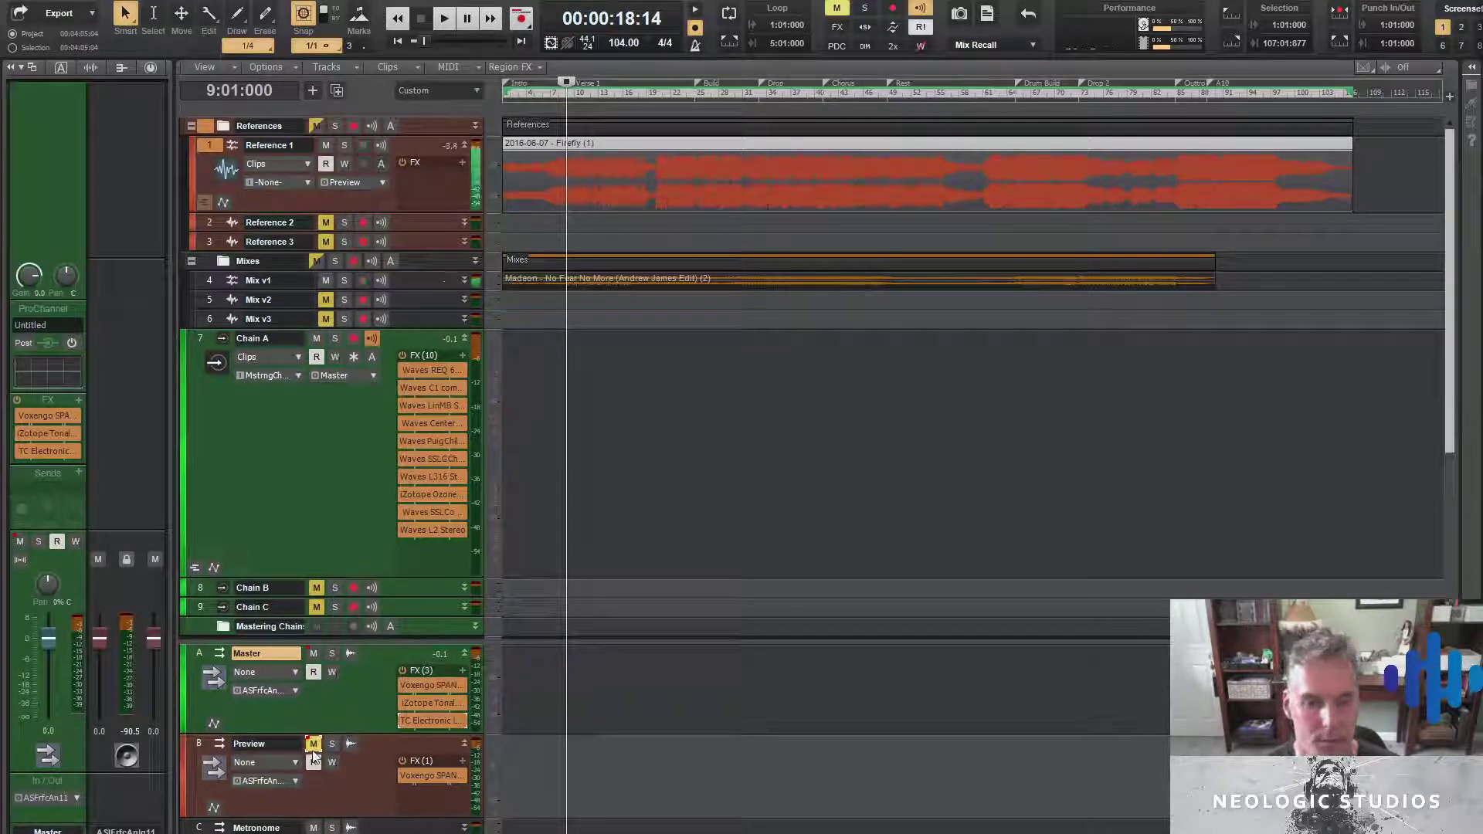
{"action": "key", "text": "space"}
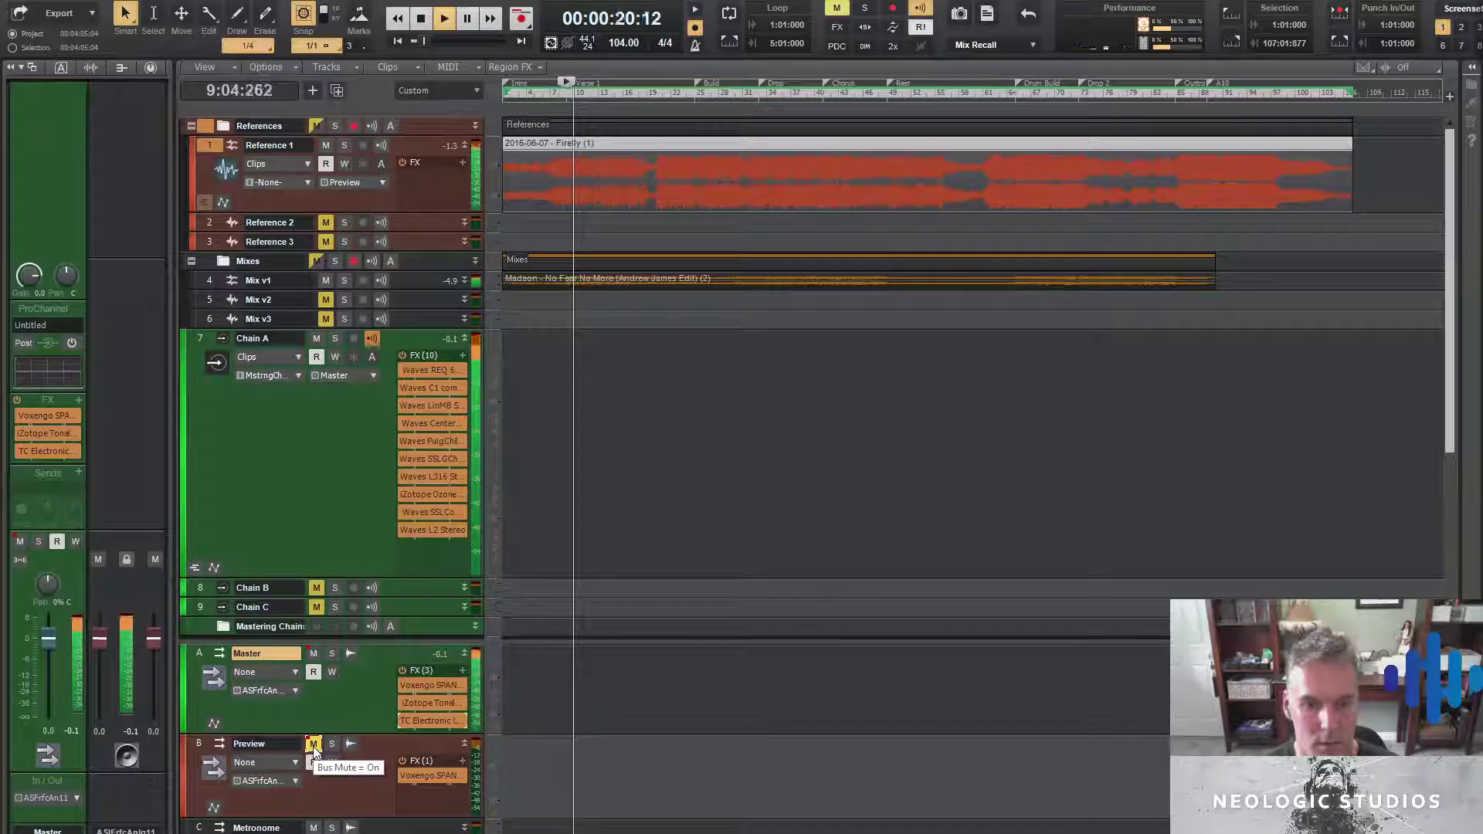
{"action": "left_click", "coordinate": [314, 744]}
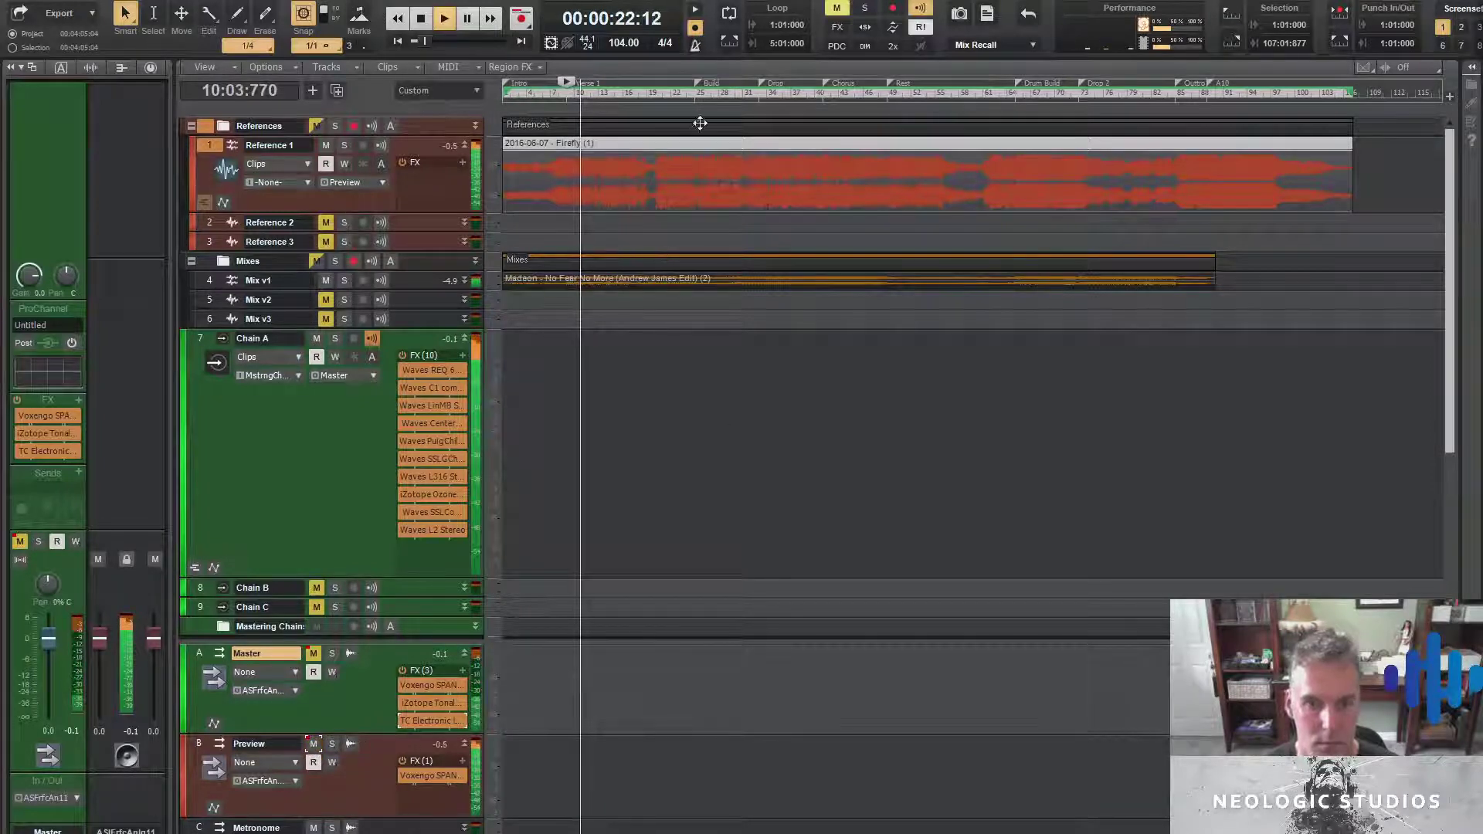
{"action": "left_click", "coordinate": [661, 92]}
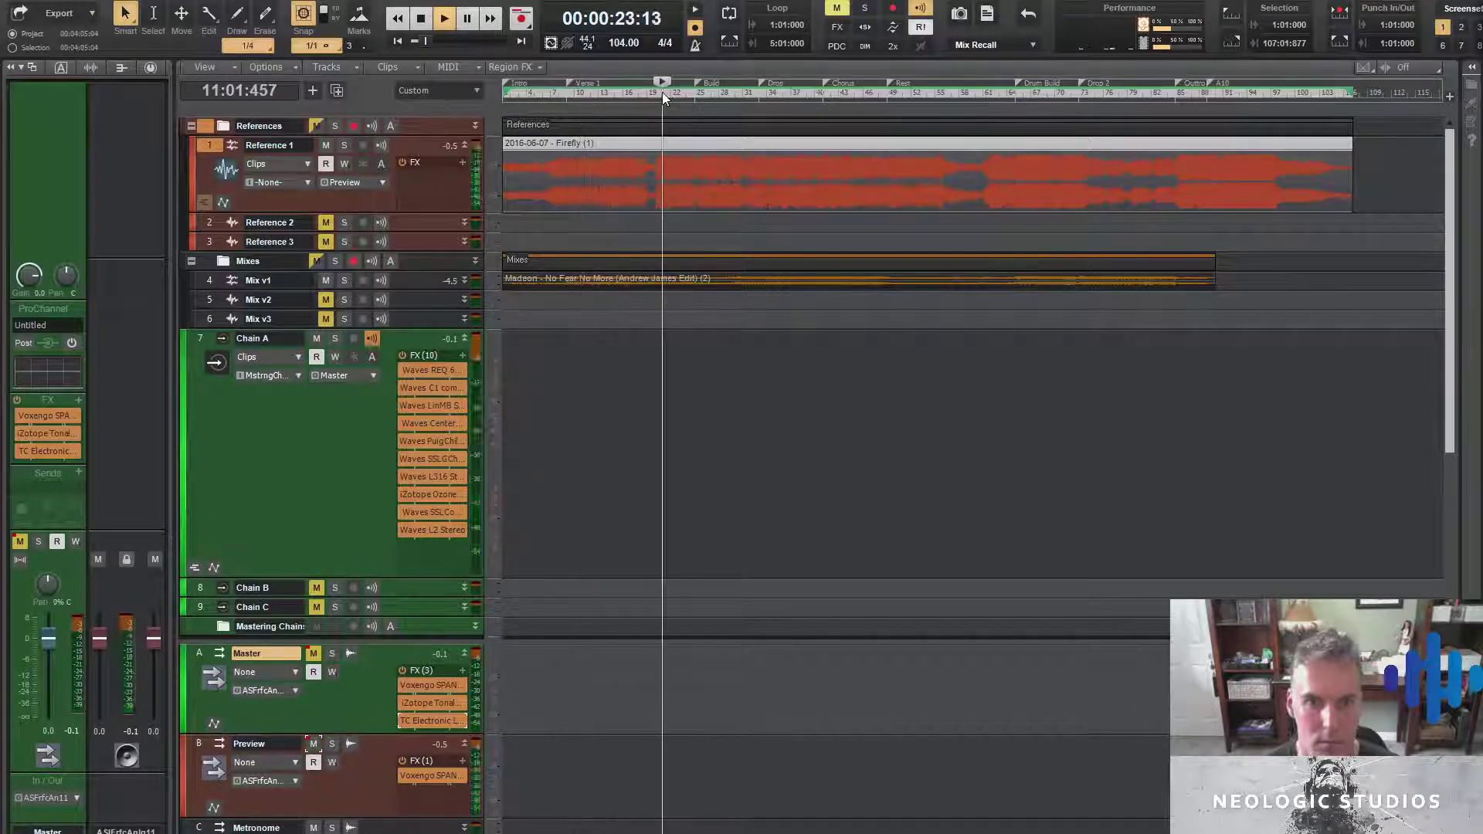
{"action": "left_click", "coordinate": [314, 744]}
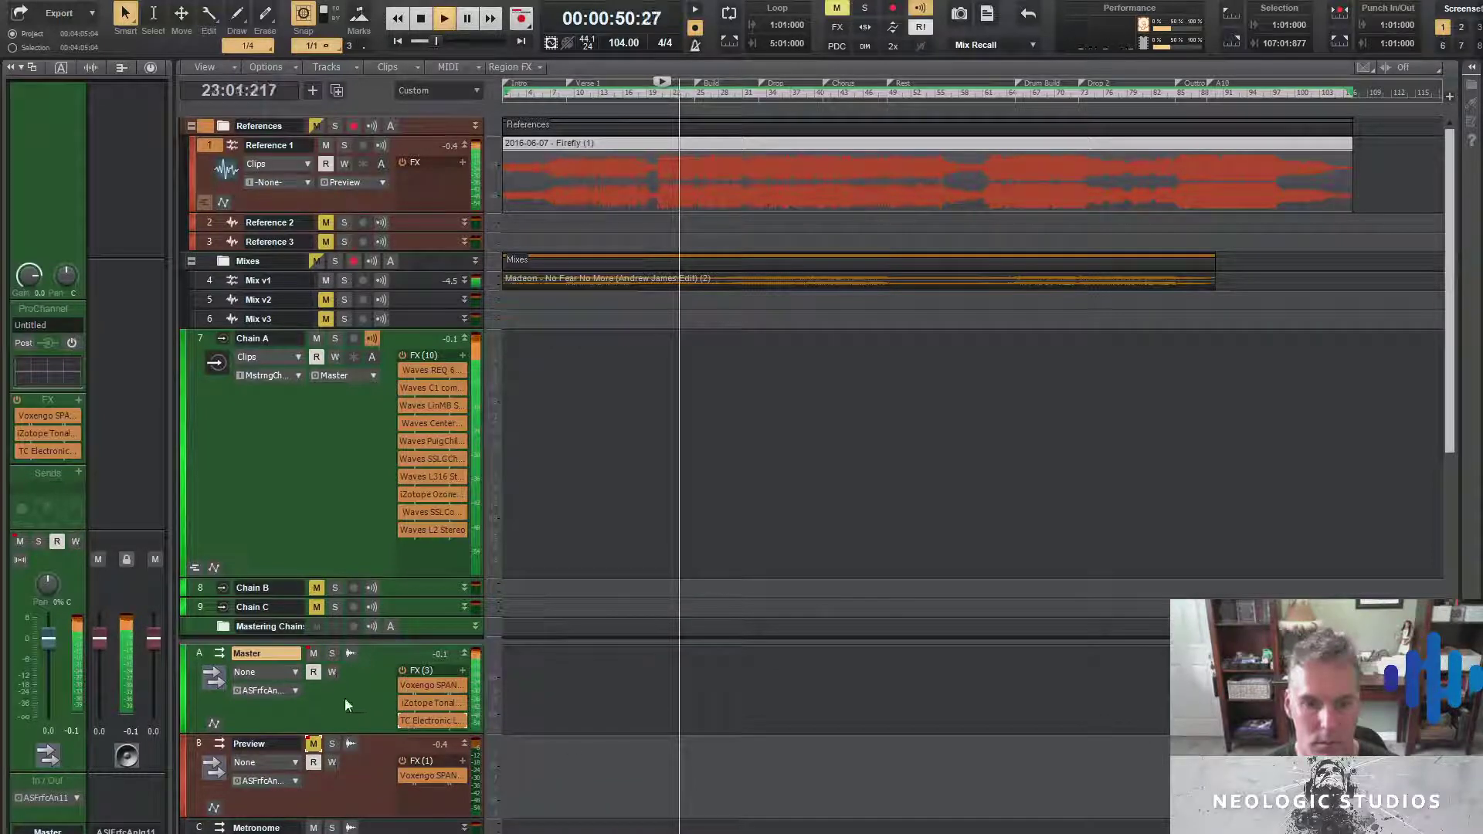
{"action": "key", "text": "space"}
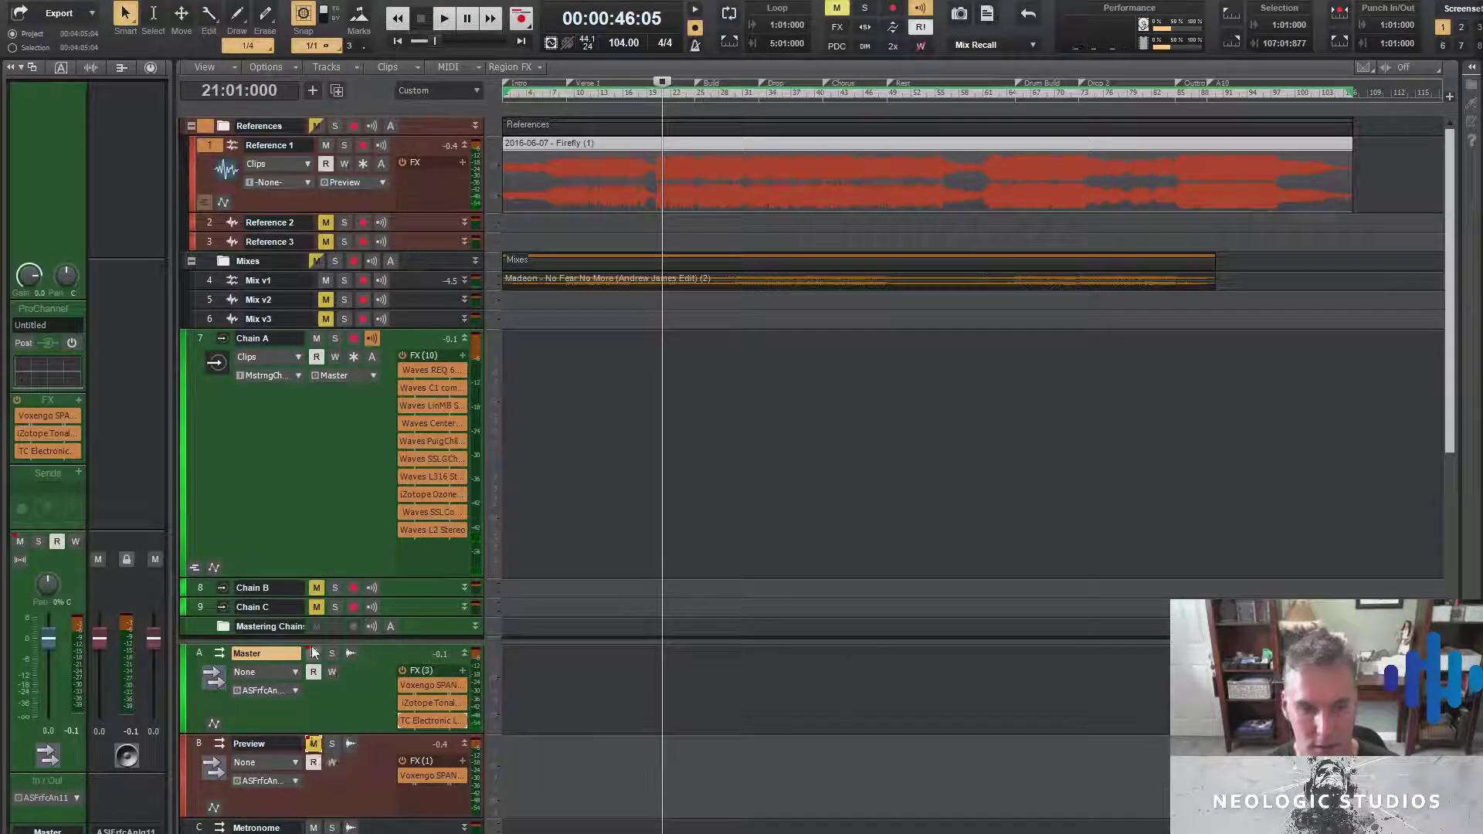
Examine the grouping options of the Master bus mute and toggle the mute to check its link with the Preview bus
{"action": "left_click", "coordinate": [312, 653]}
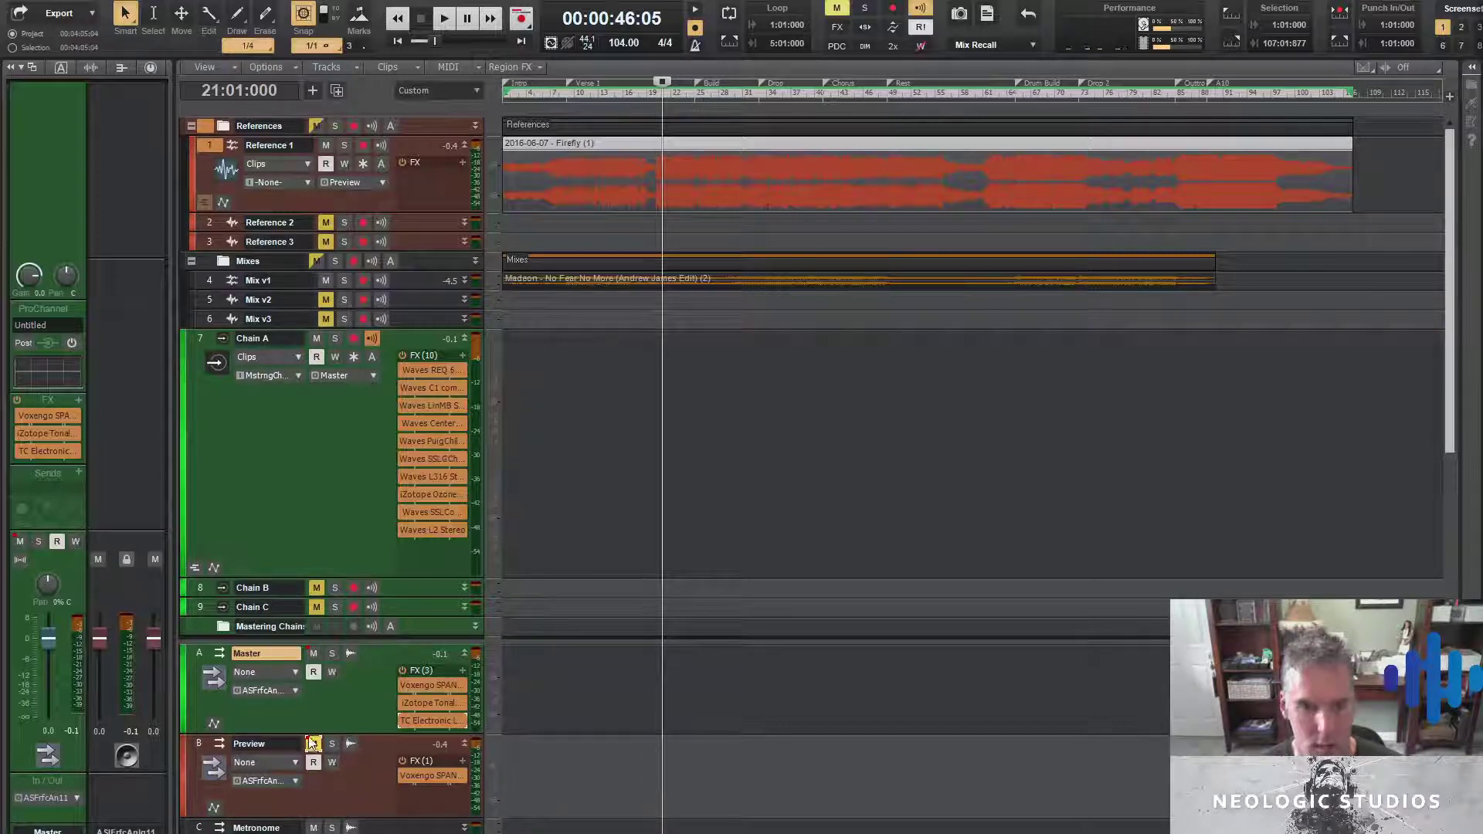
{"action": "right_click", "coordinate": [316, 663]}
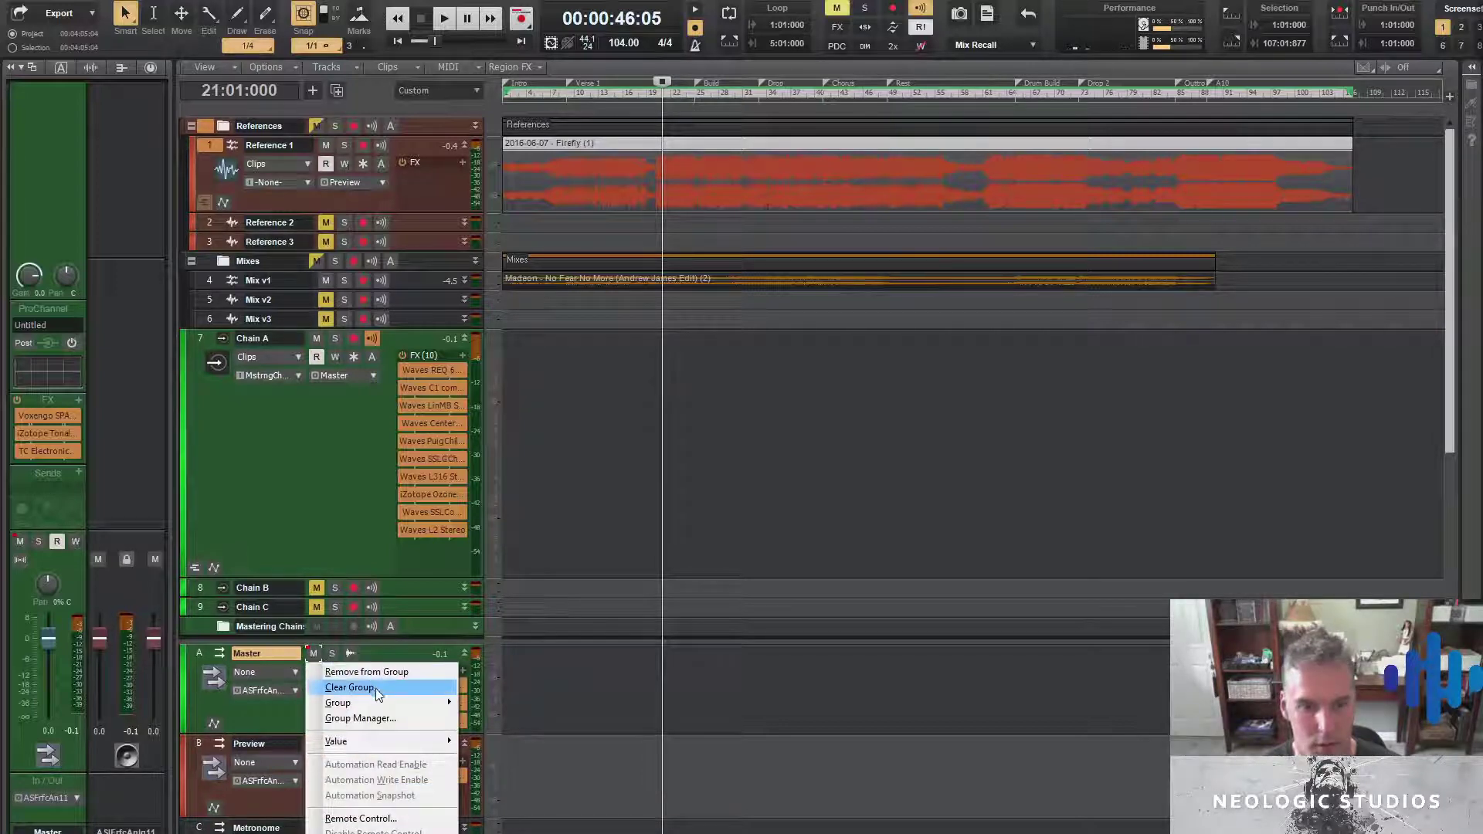
{"action": "mouse_move", "coordinate": [386, 703]}
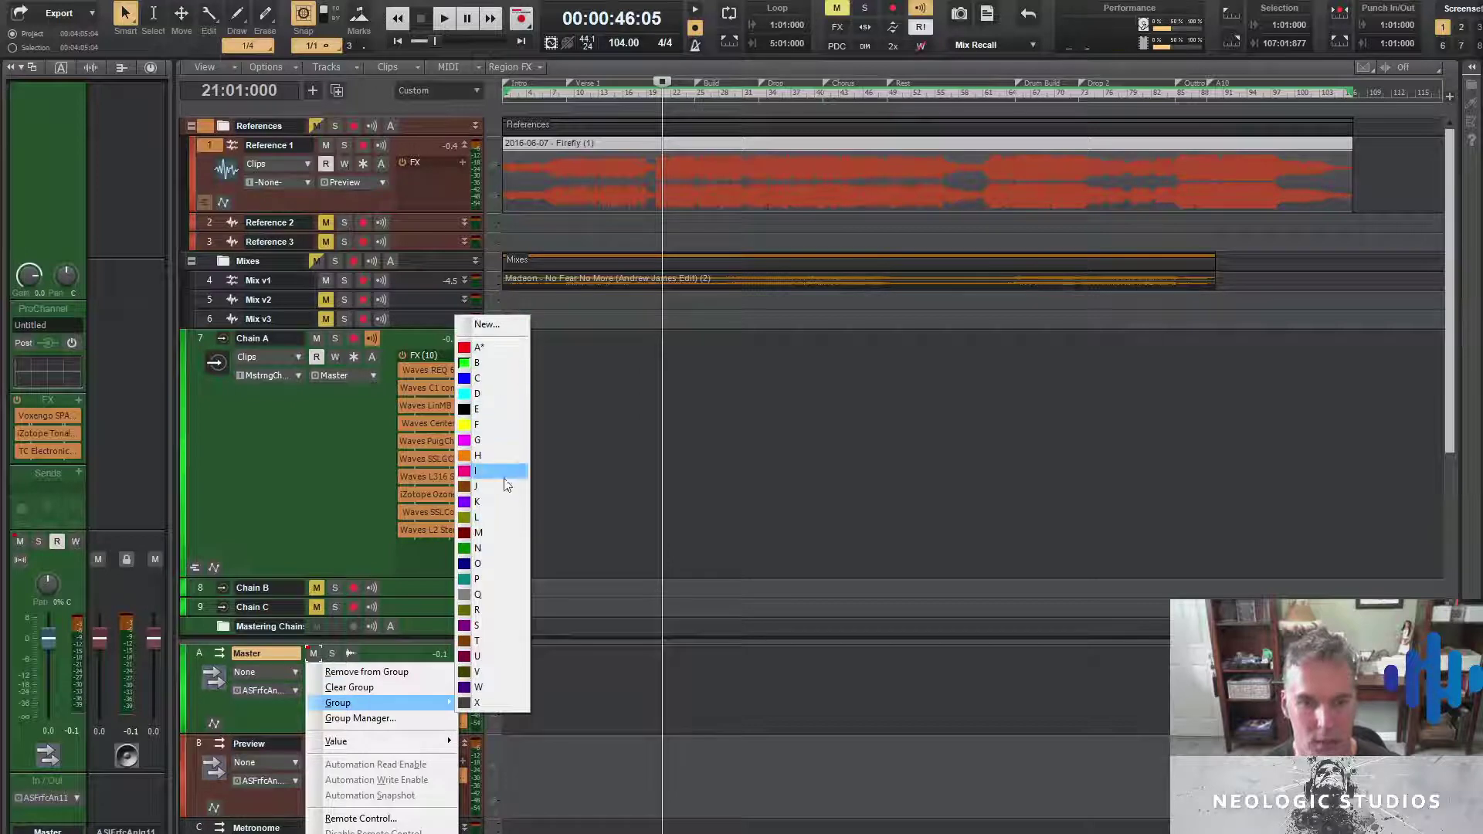
{"action": "left_click", "coordinate": [282, 709]}
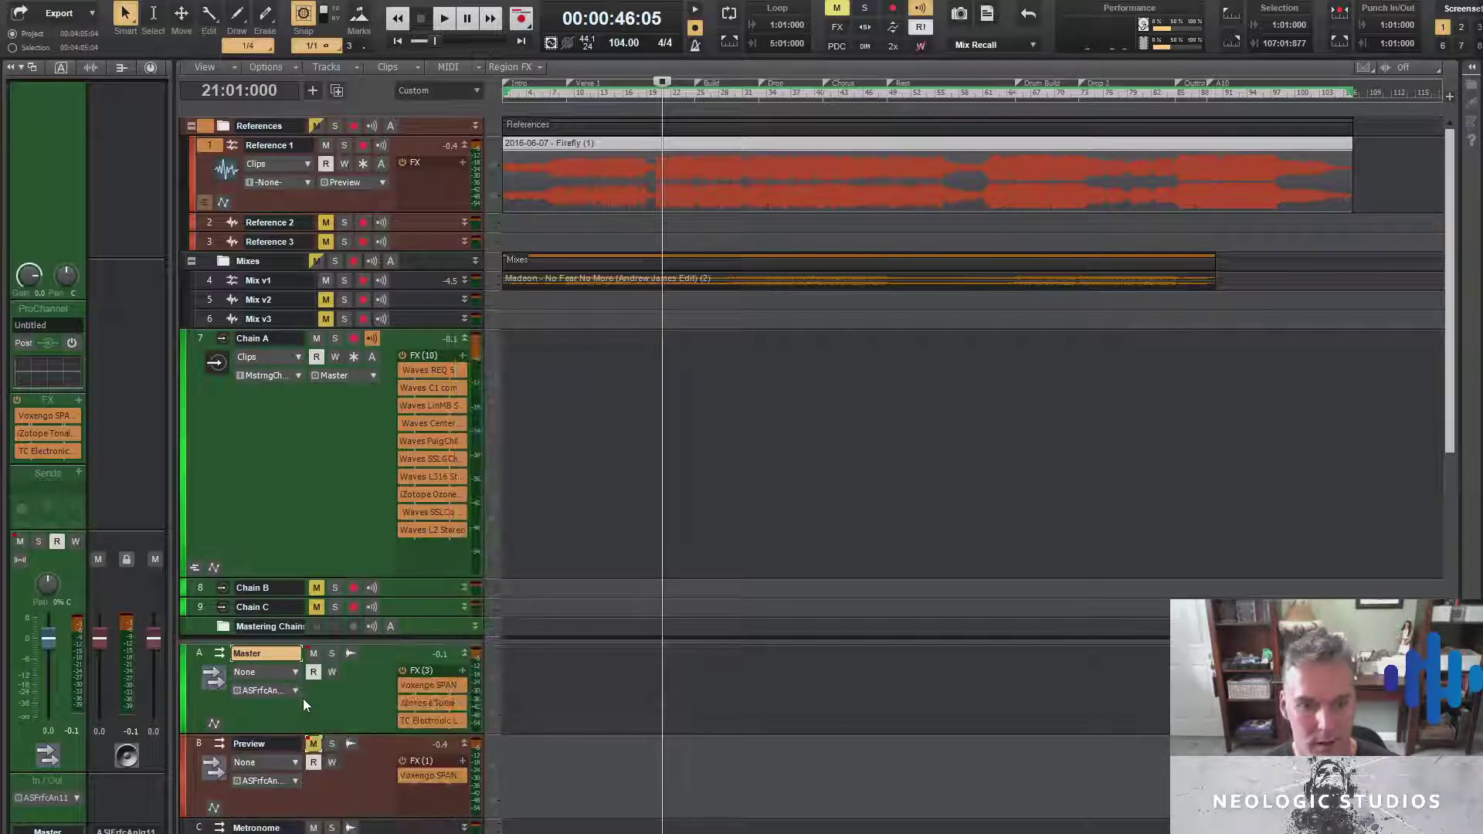
{"action": "left_click", "coordinate": [315, 655]}
{"action": "left_click", "coordinate": [314, 655]}
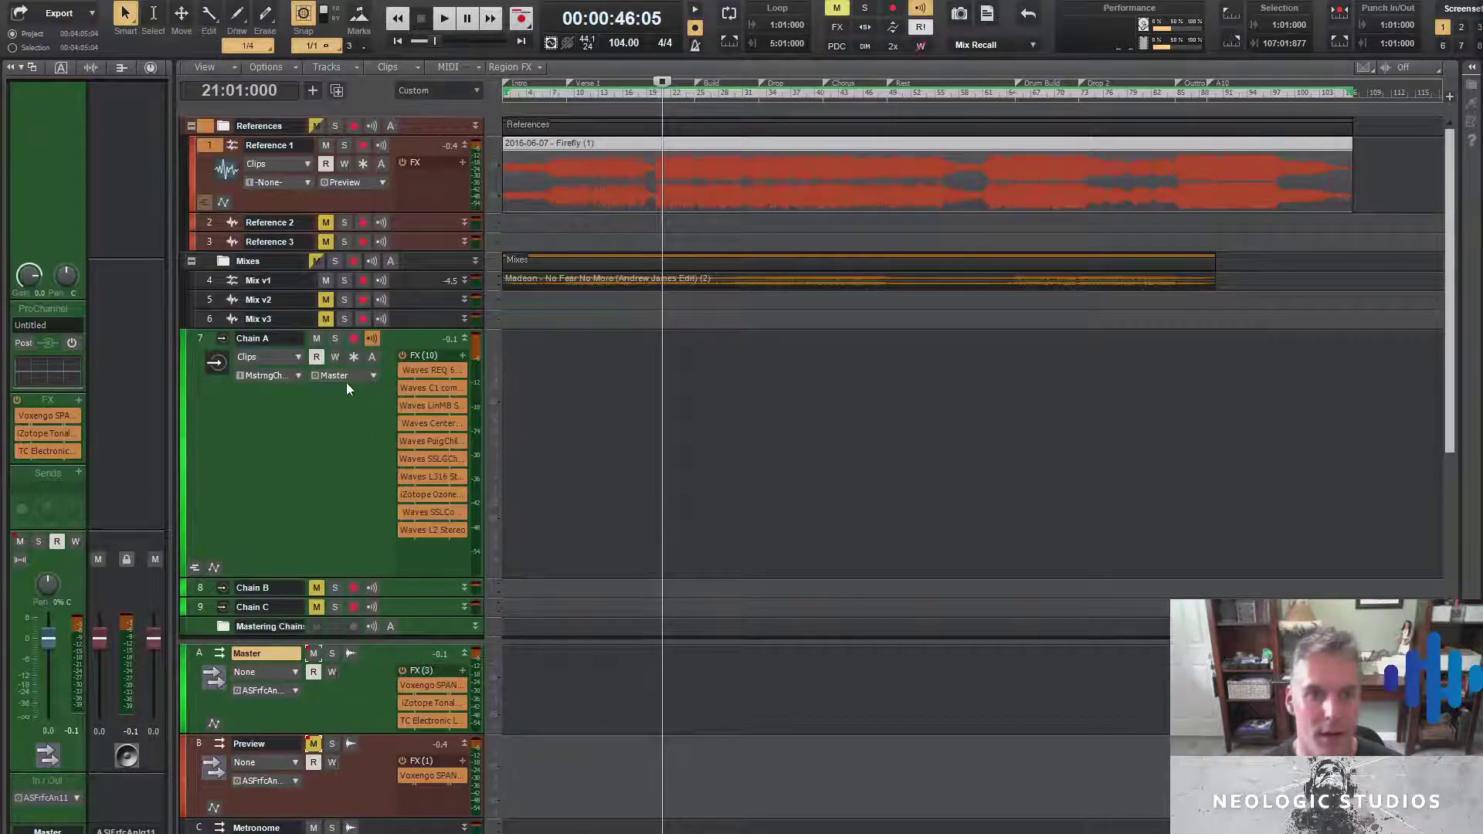
Assign the mute controls of the Mix v1 and Mix v2 tracks to group B
{"action": "right_click", "coordinate": [317, 281]}
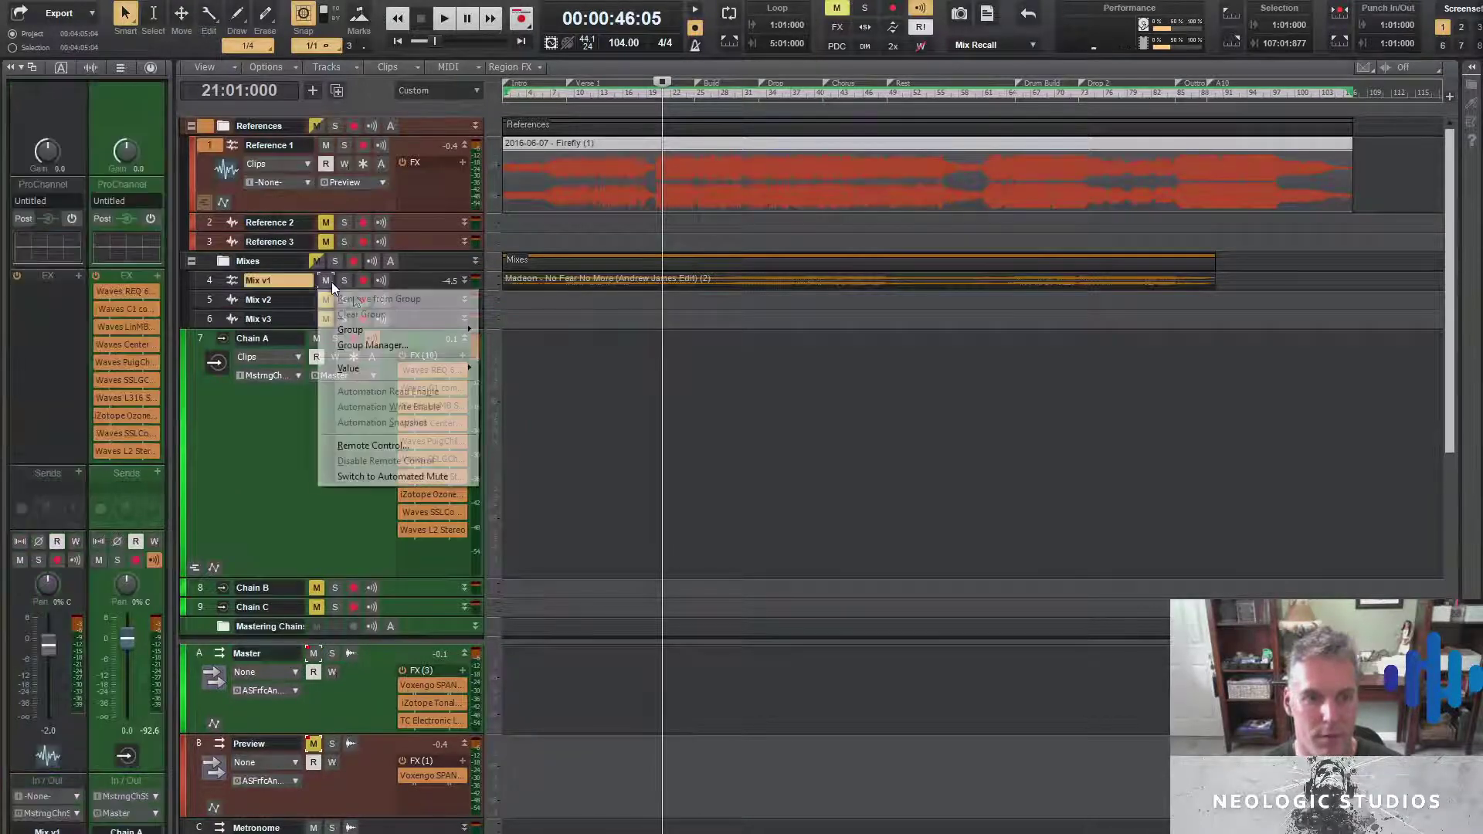
{"action": "left_click", "coordinate": [371, 299]}
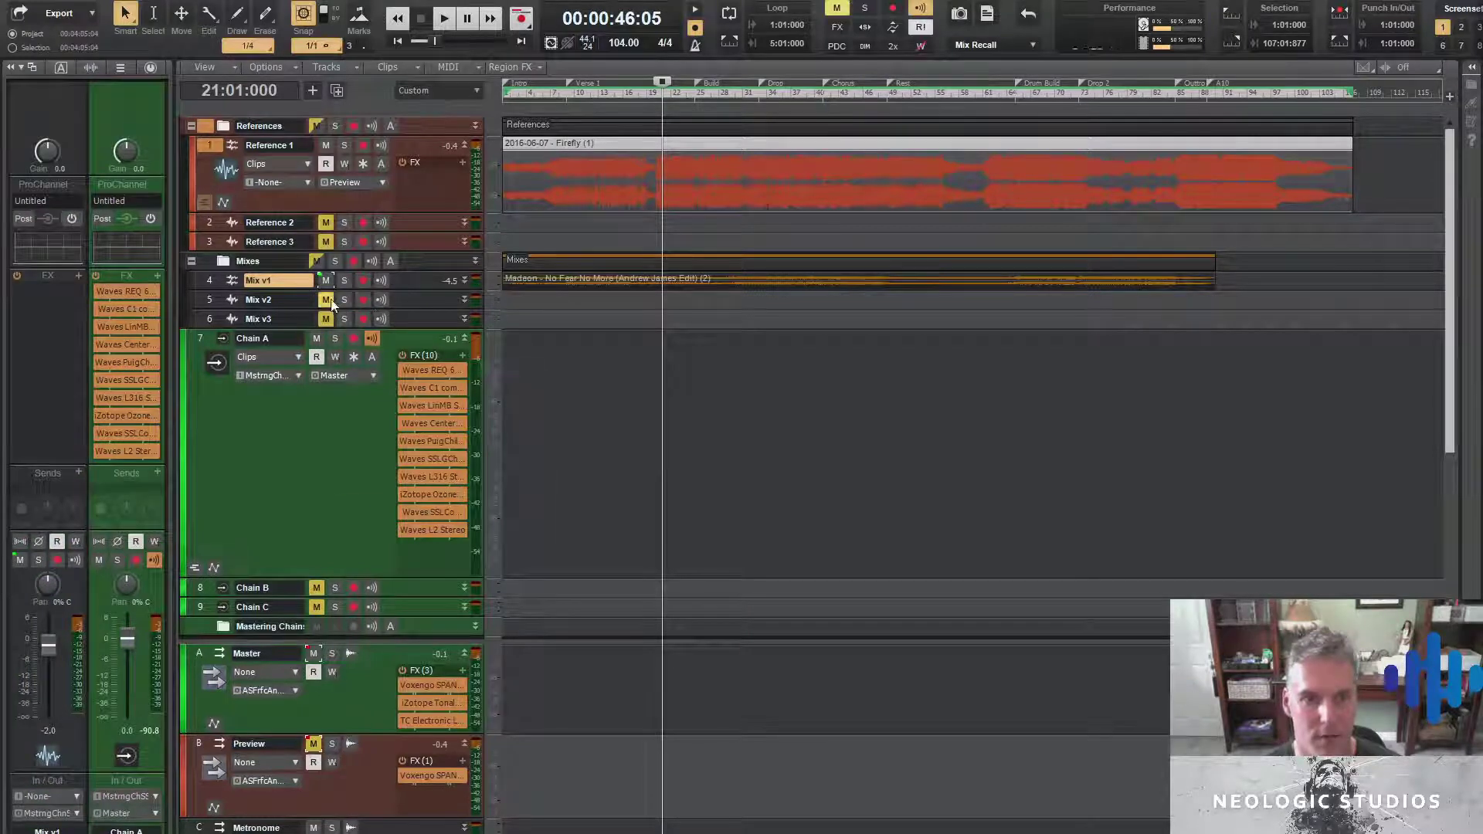
{"action": "right_click", "coordinate": [320, 303]}
{"action": "left_click", "coordinate": [345, 307]}
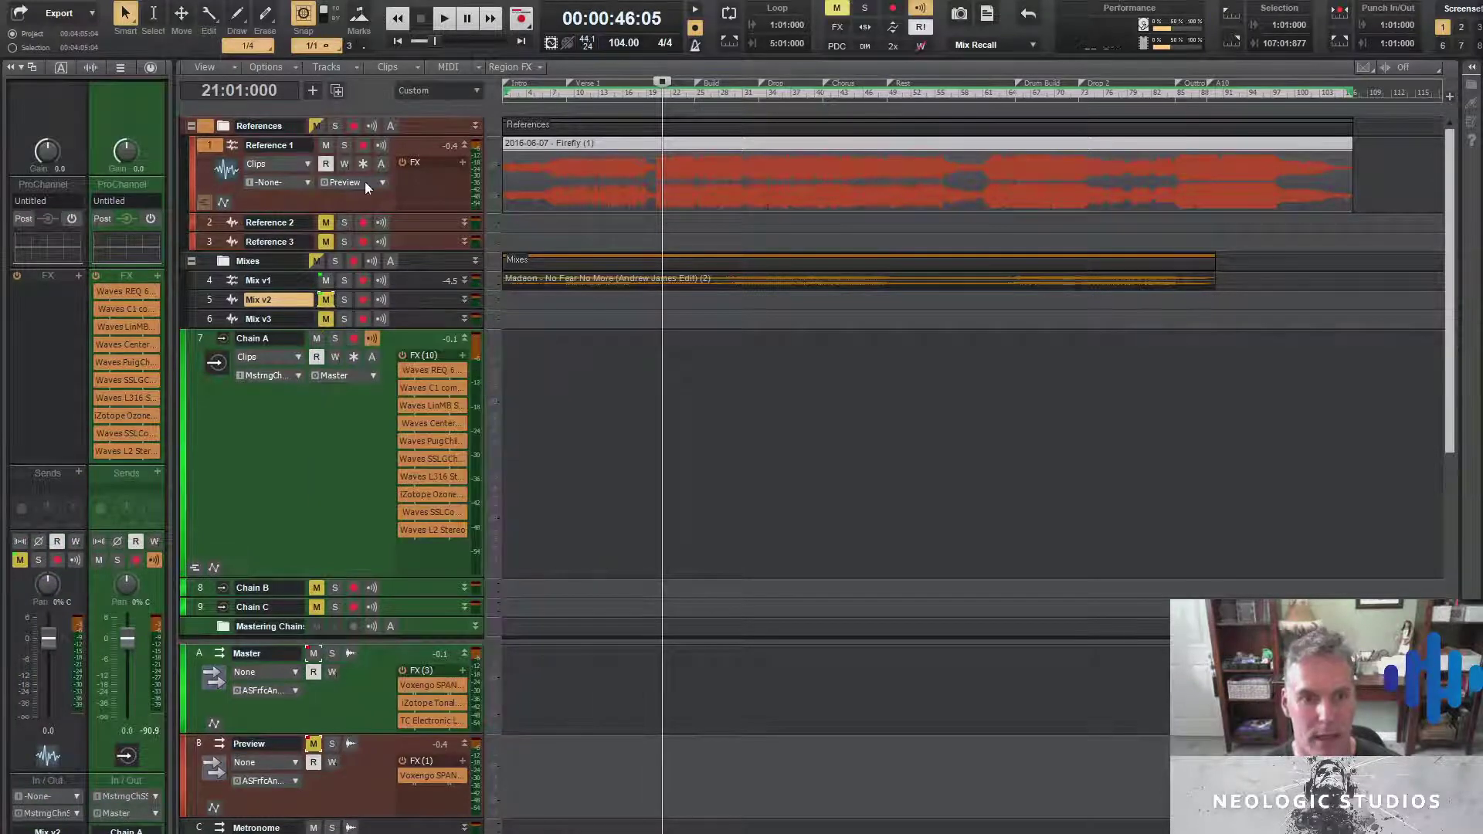
Assign the mute controls of Chain A and Chain B to group C, and mute Chain A so Chain B becomes active
{"action": "scroll", "coordinate": [323, 280], "scroll_direction": "down", "scroll_amount": 1}
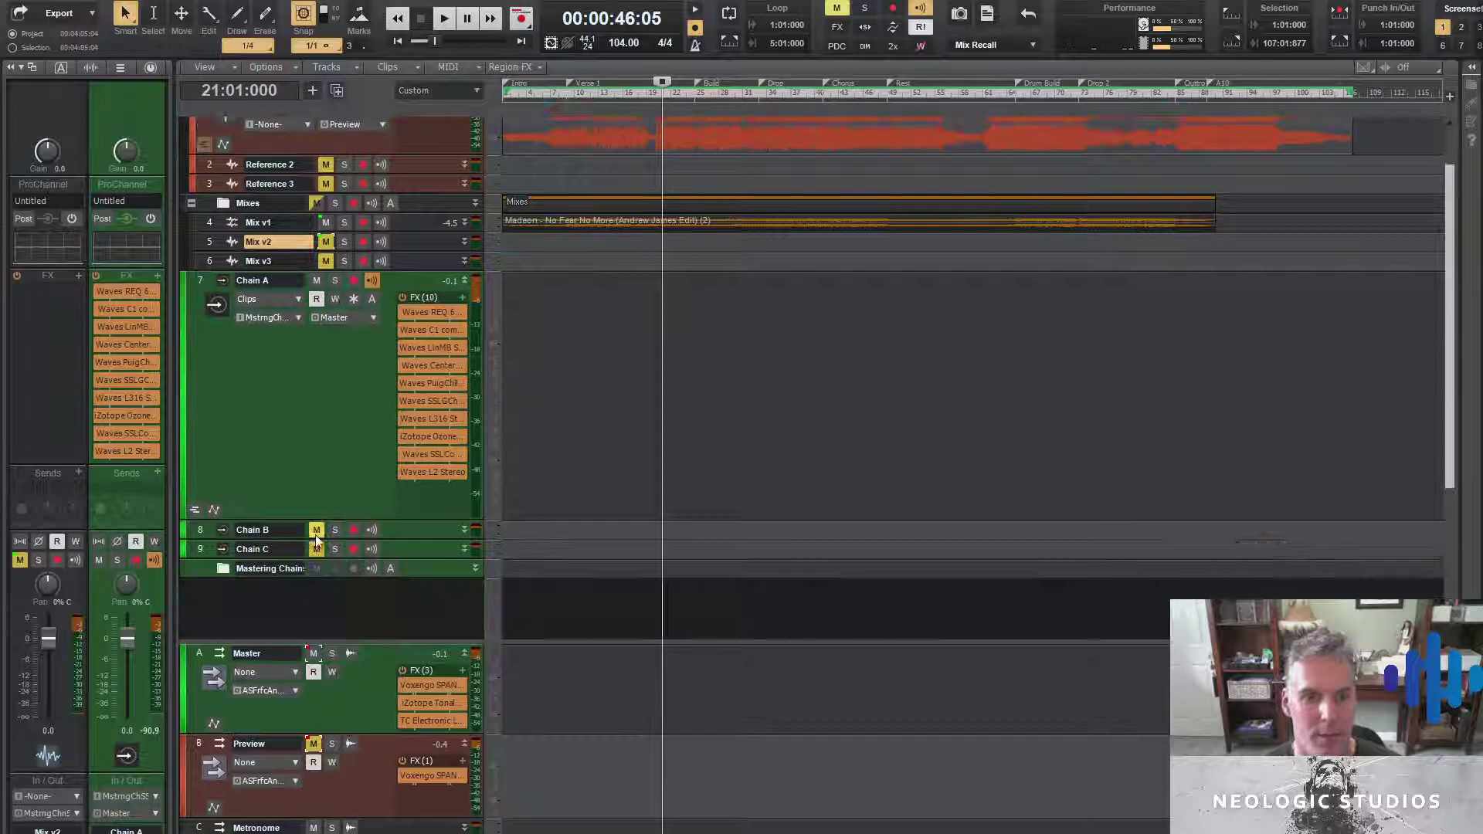
{"action": "right_click", "coordinate": [316, 283]}
{"action": "mouse_move", "coordinate": [370, 330]}
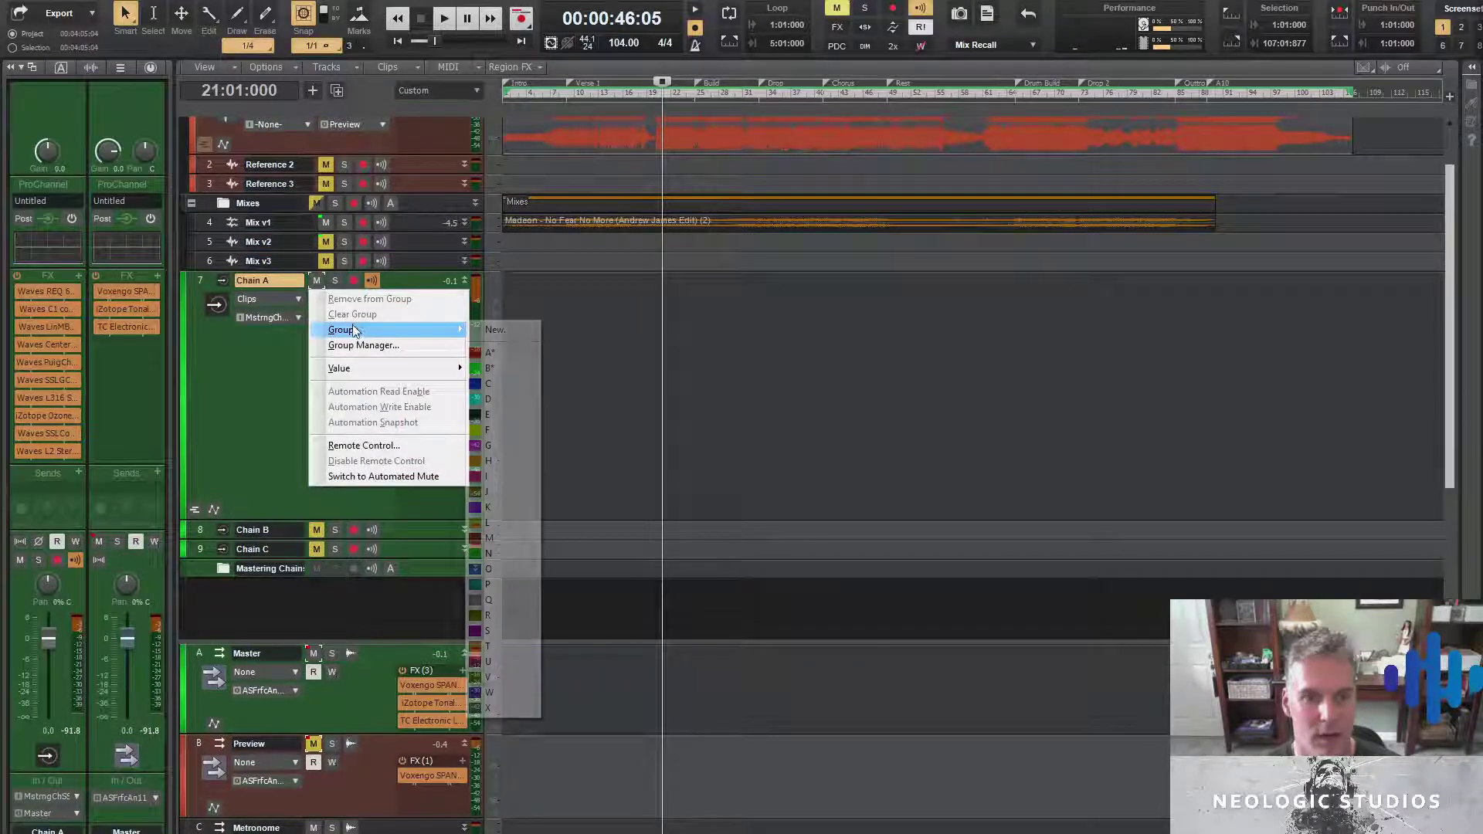
{"action": "left_click", "coordinate": [498, 384]}
{"action": "right_click", "coordinate": [317, 530]}
{"action": "mouse_move", "coordinate": [423, 578]}
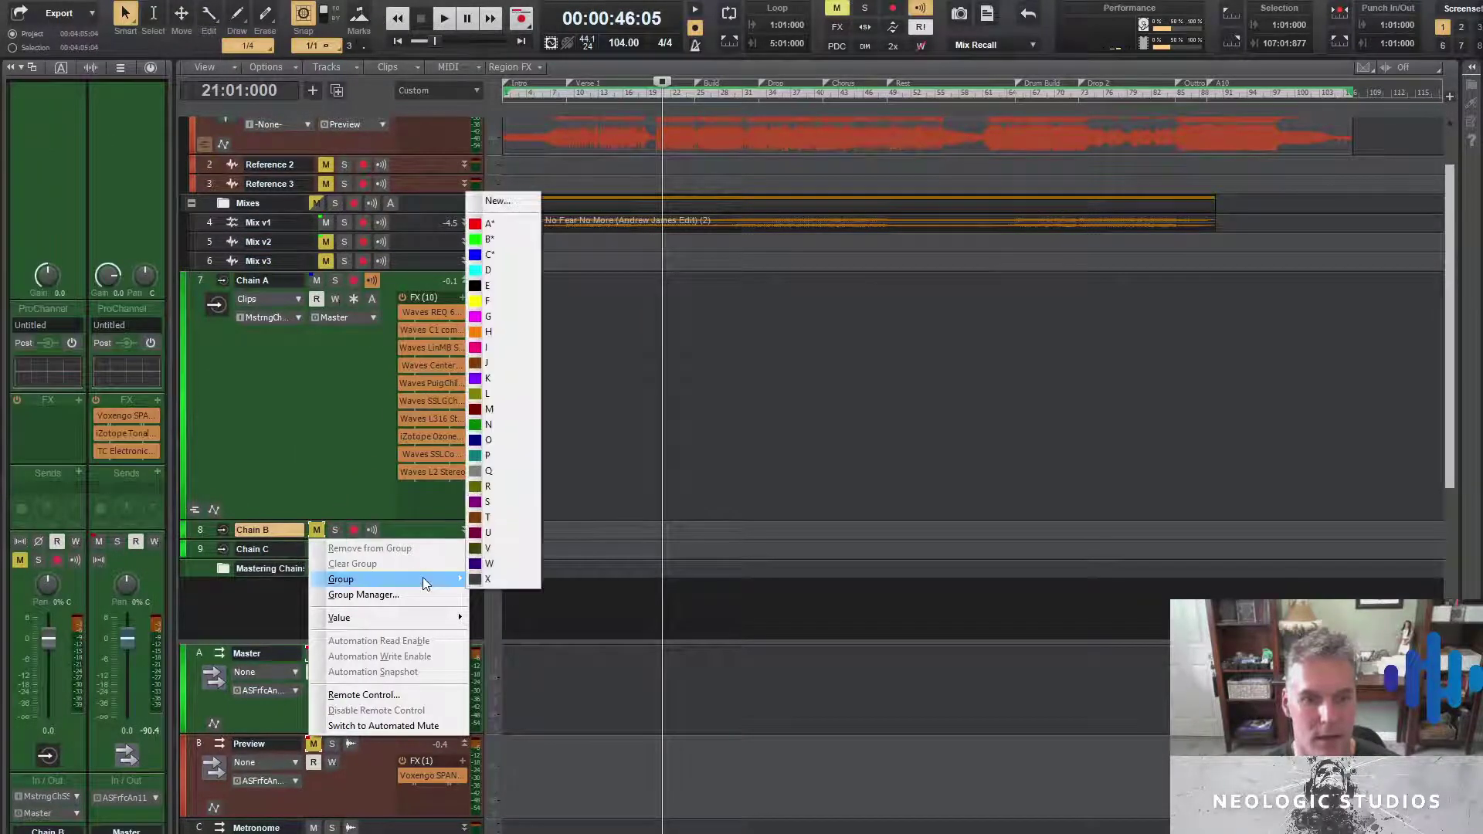
{"action": "left_click", "coordinate": [511, 255]}
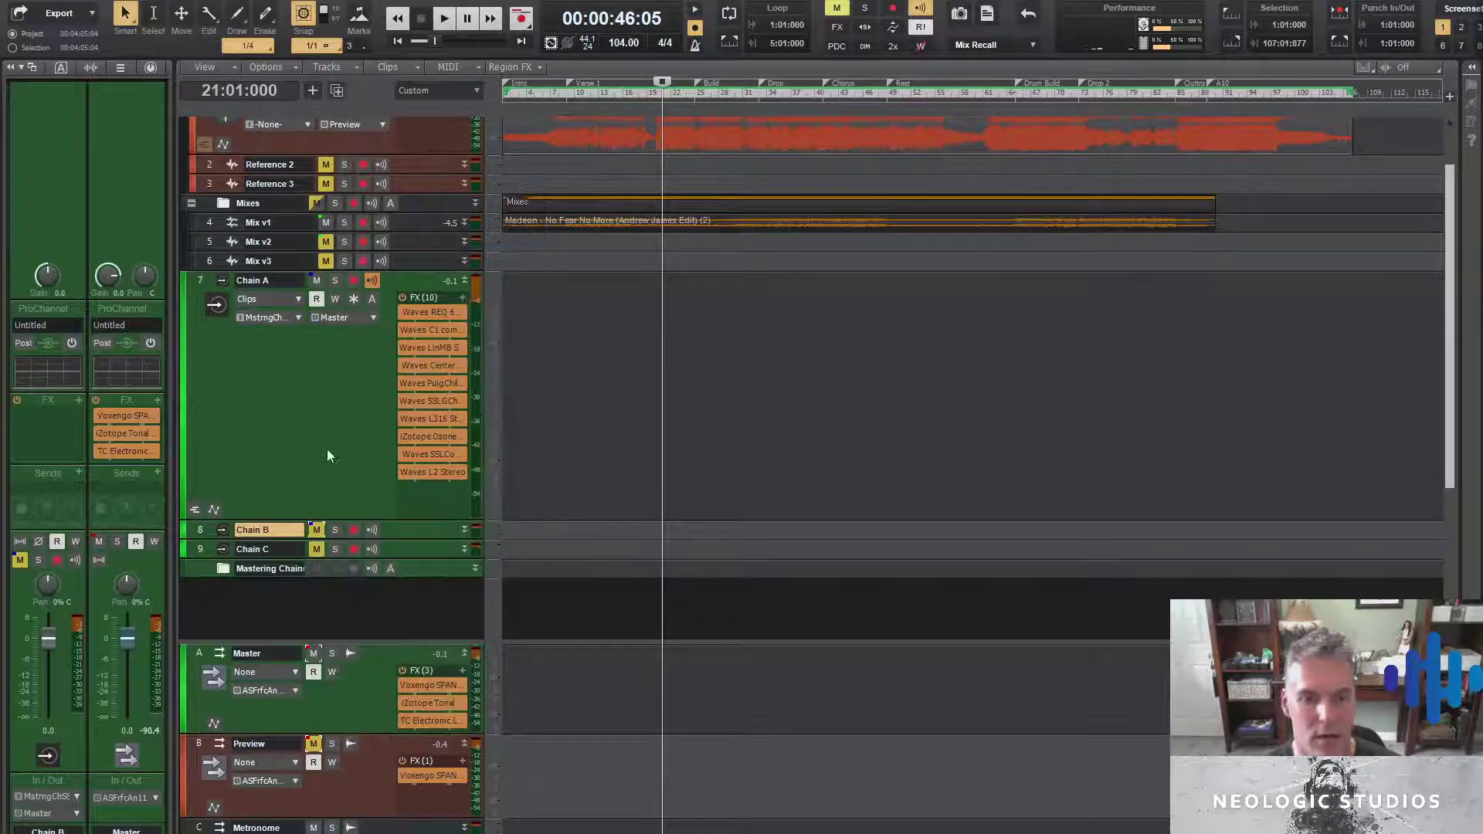
{"action": "left_click", "coordinate": [316, 280]}
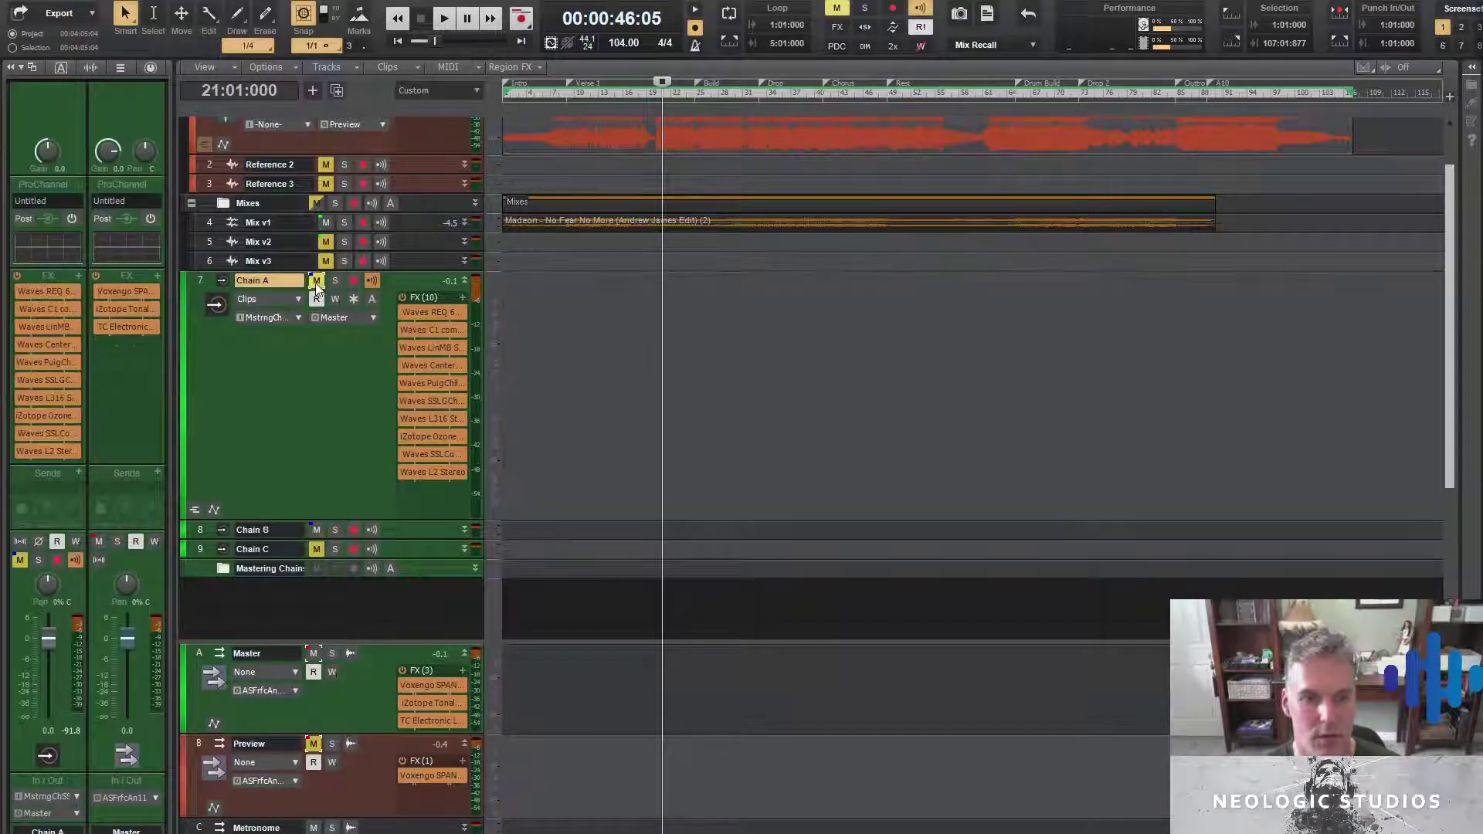
Expand Chain B and load the master chain FX preset from the 2019-TMG-Cool Story Bro - Beach Romance folder under My Presets, Projects, 2019
{"action": "left_click", "coordinate": [465, 530]}
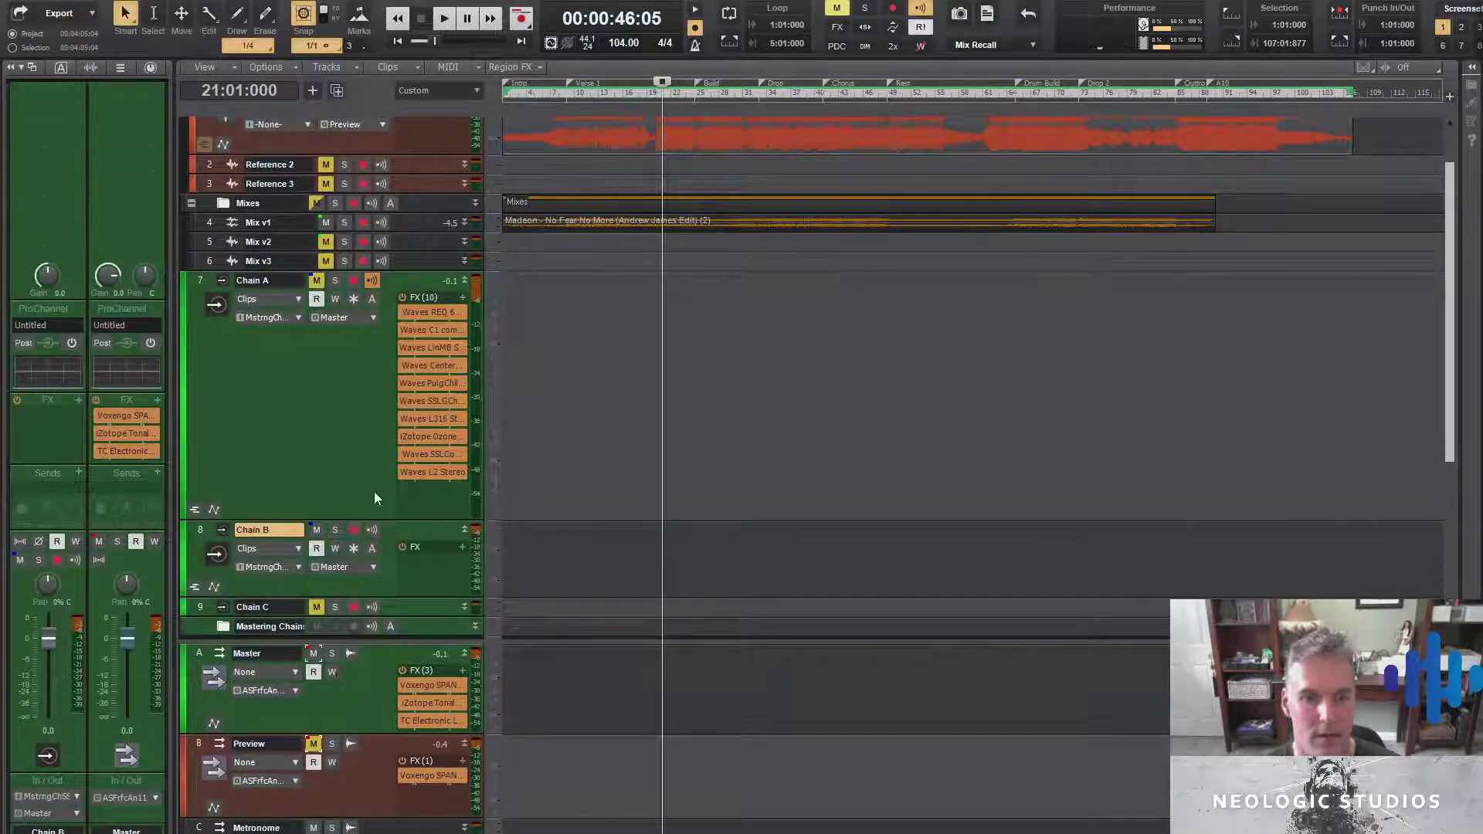
{"action": "right_click", "coordinate": [413, 559]}
{"action": "left_click", "coordinate": [448, 616]}
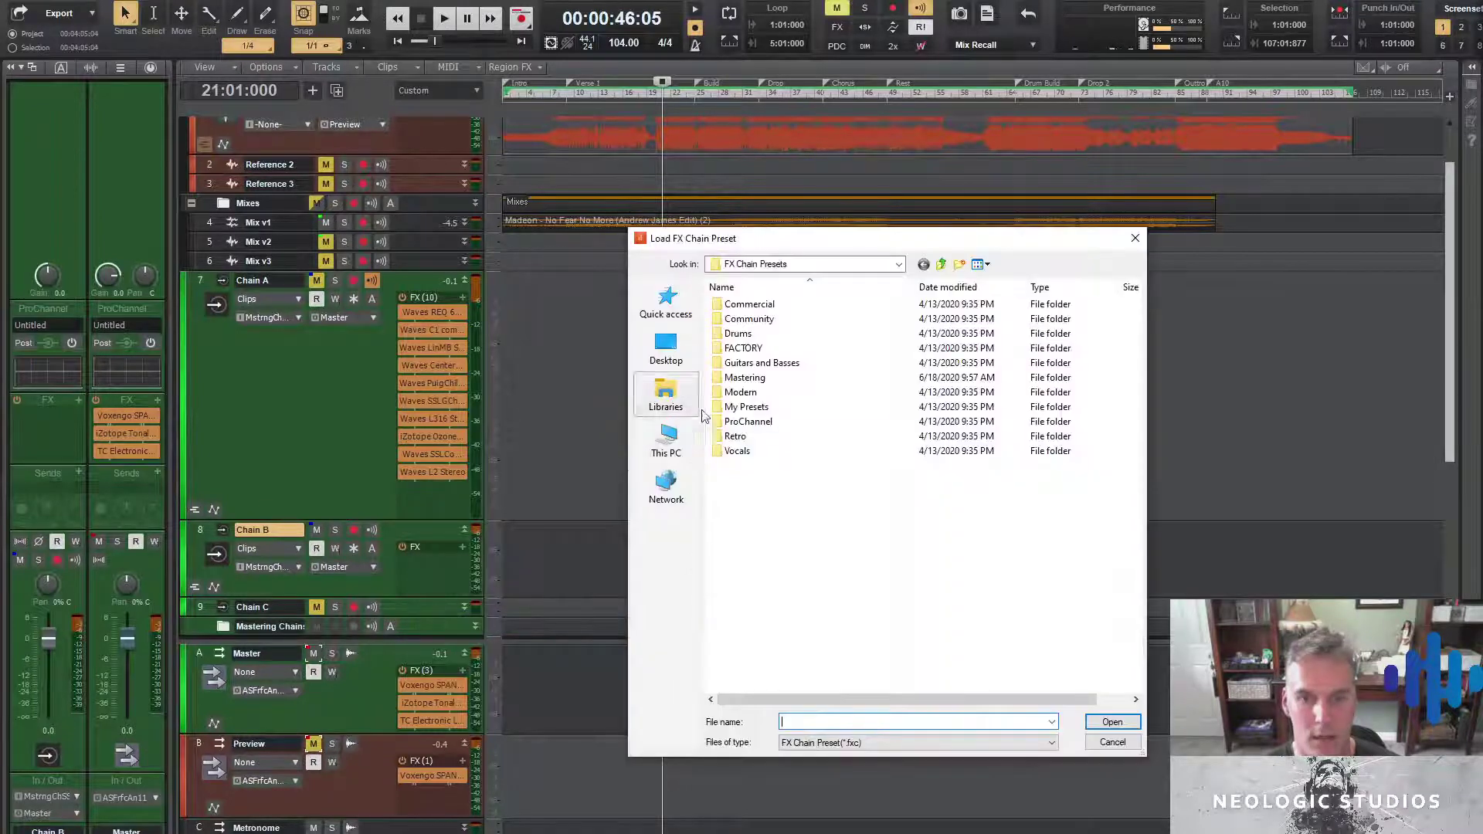
{"action": "double_click", "coordinate": [750, 410]}
{"action": "double_click", "coordinate": [753, 415]}
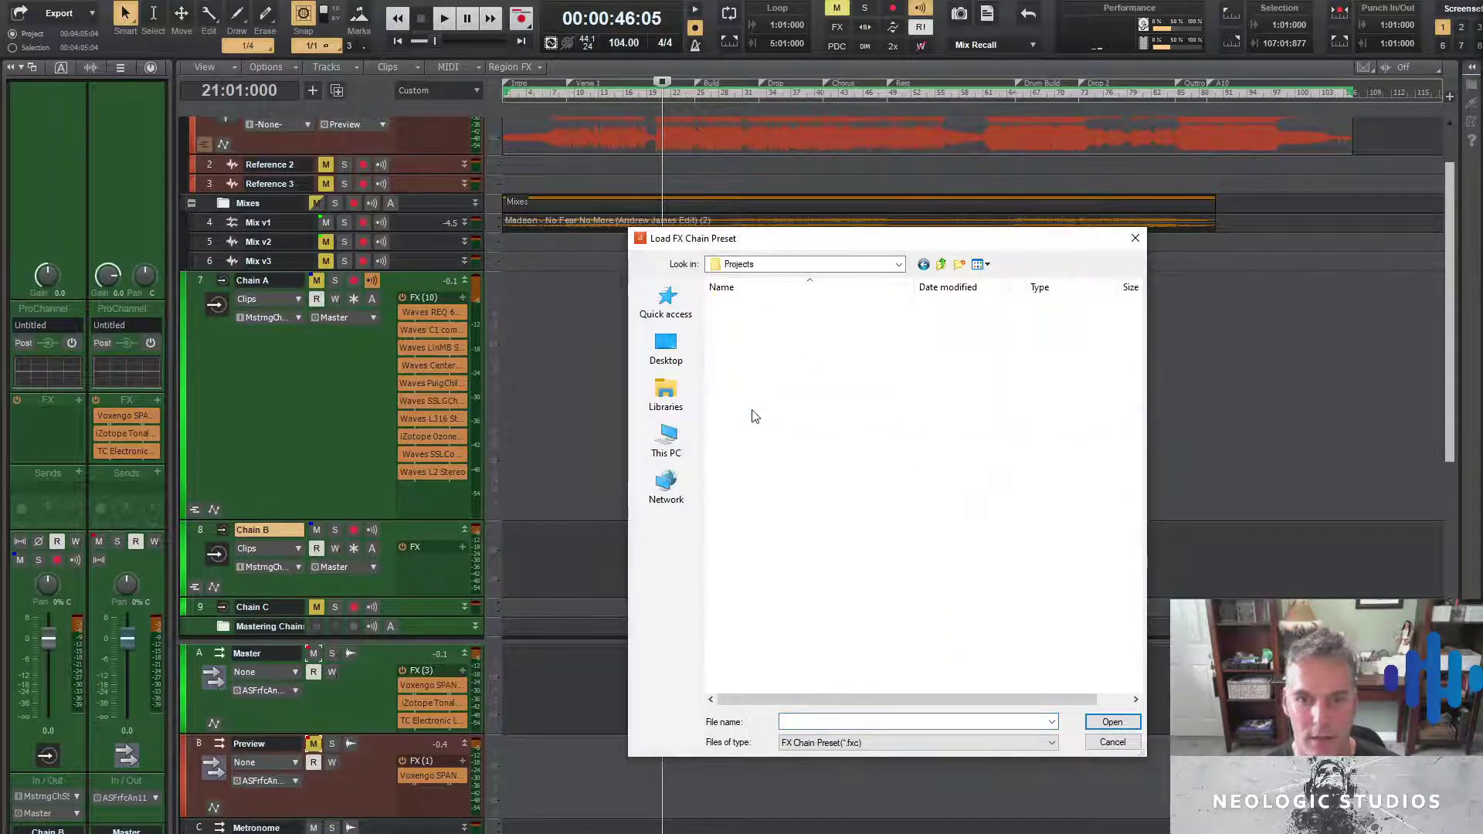
{"action": "double_click", "coordinate": [767, 408]}
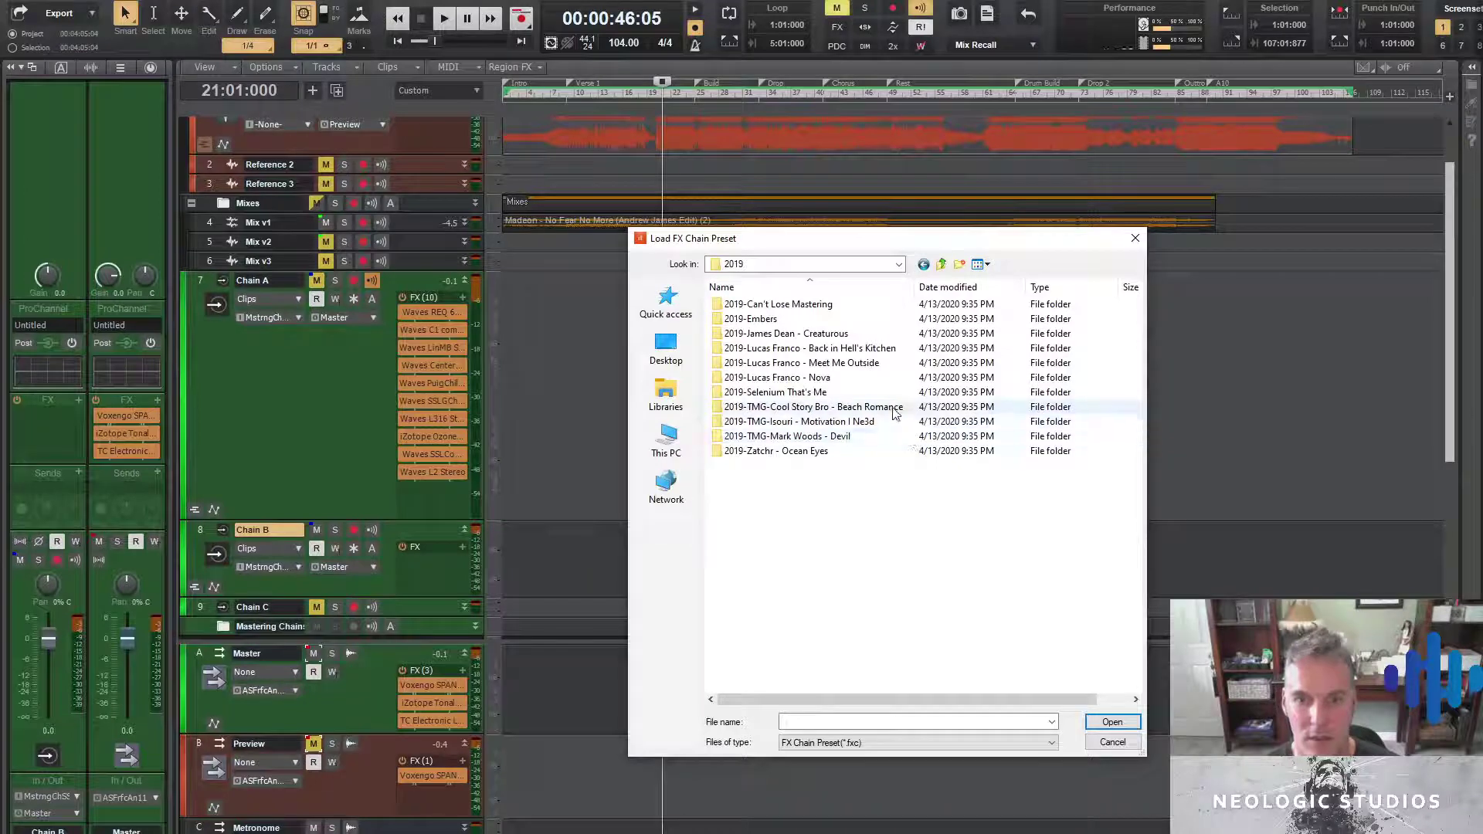
{"action": "double_click", "coordinate": [892, 409]}
{"action": "double_click", "coordinate": [807, 306]}
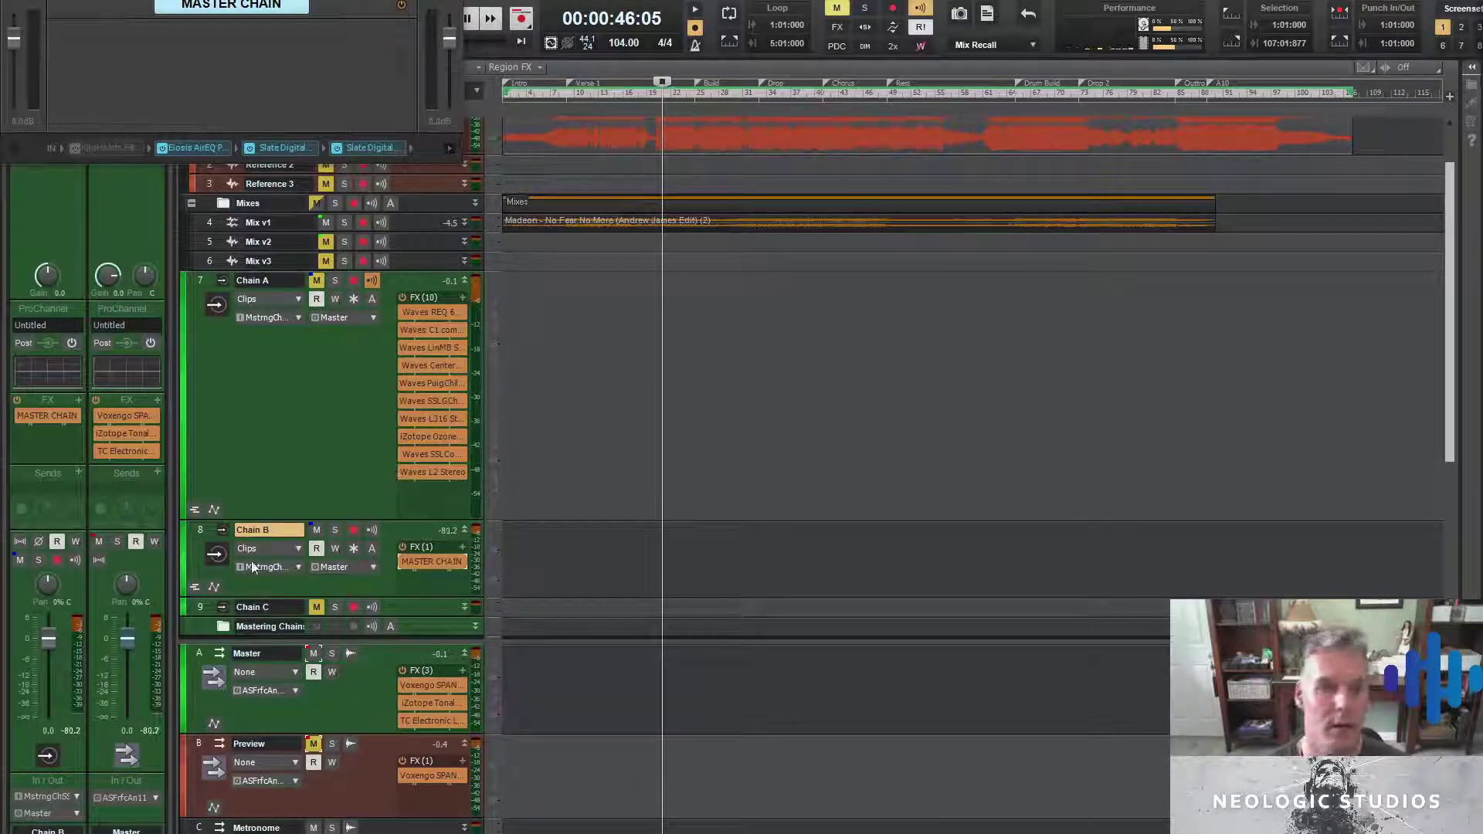
Extract the MASTER CHAIN preset into its individual plug-ins on Chain B and start playback from bar 21
{"action": "right_click", "coordinate": [437, 562]}
{"action": "left_click", "coordinate": [472, 618]}
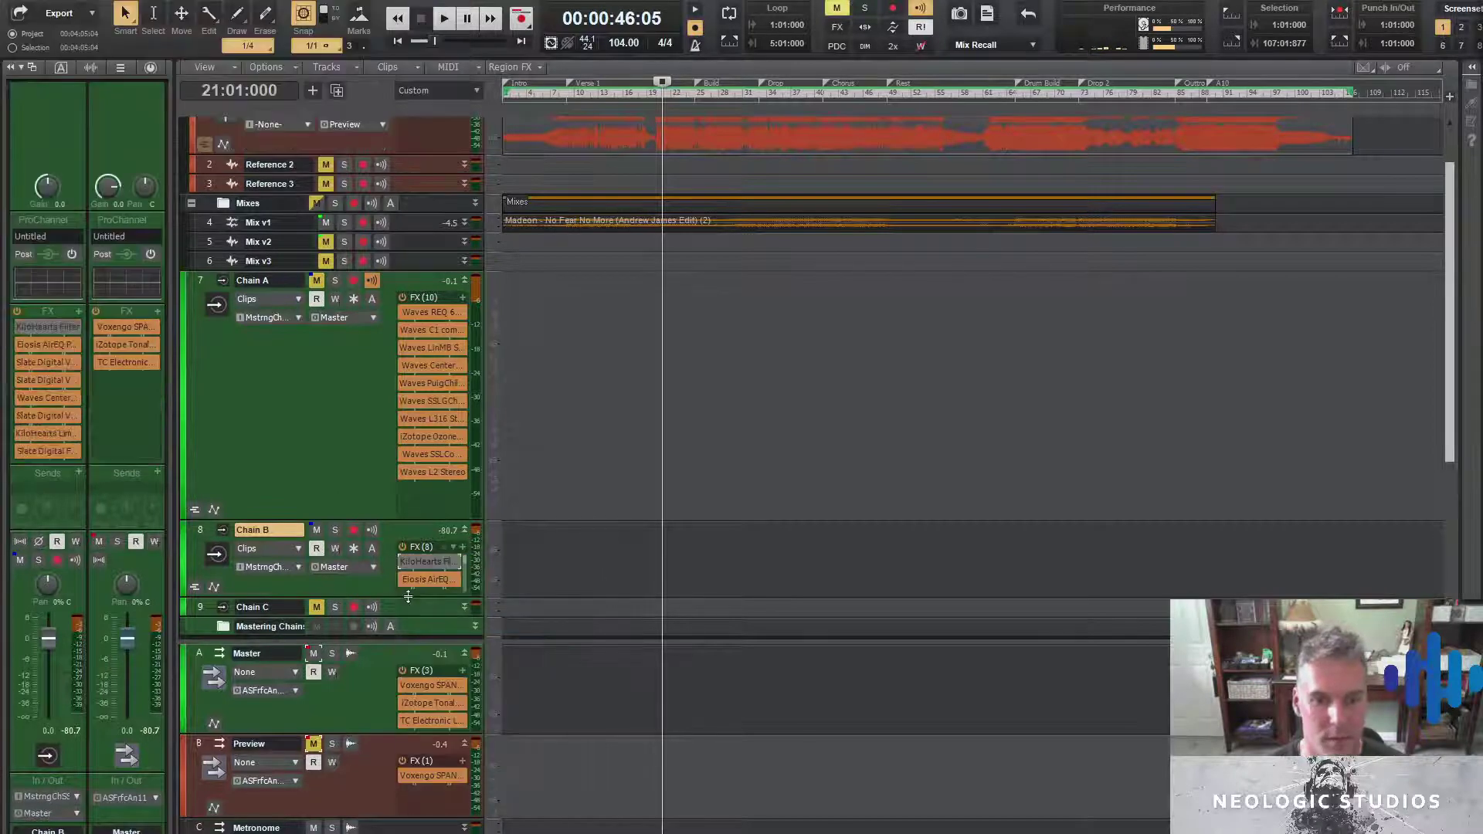
{"action": "scroll", "coordinate": [400, 534], "scroll_direction": "down", "scroll_amount": 2}
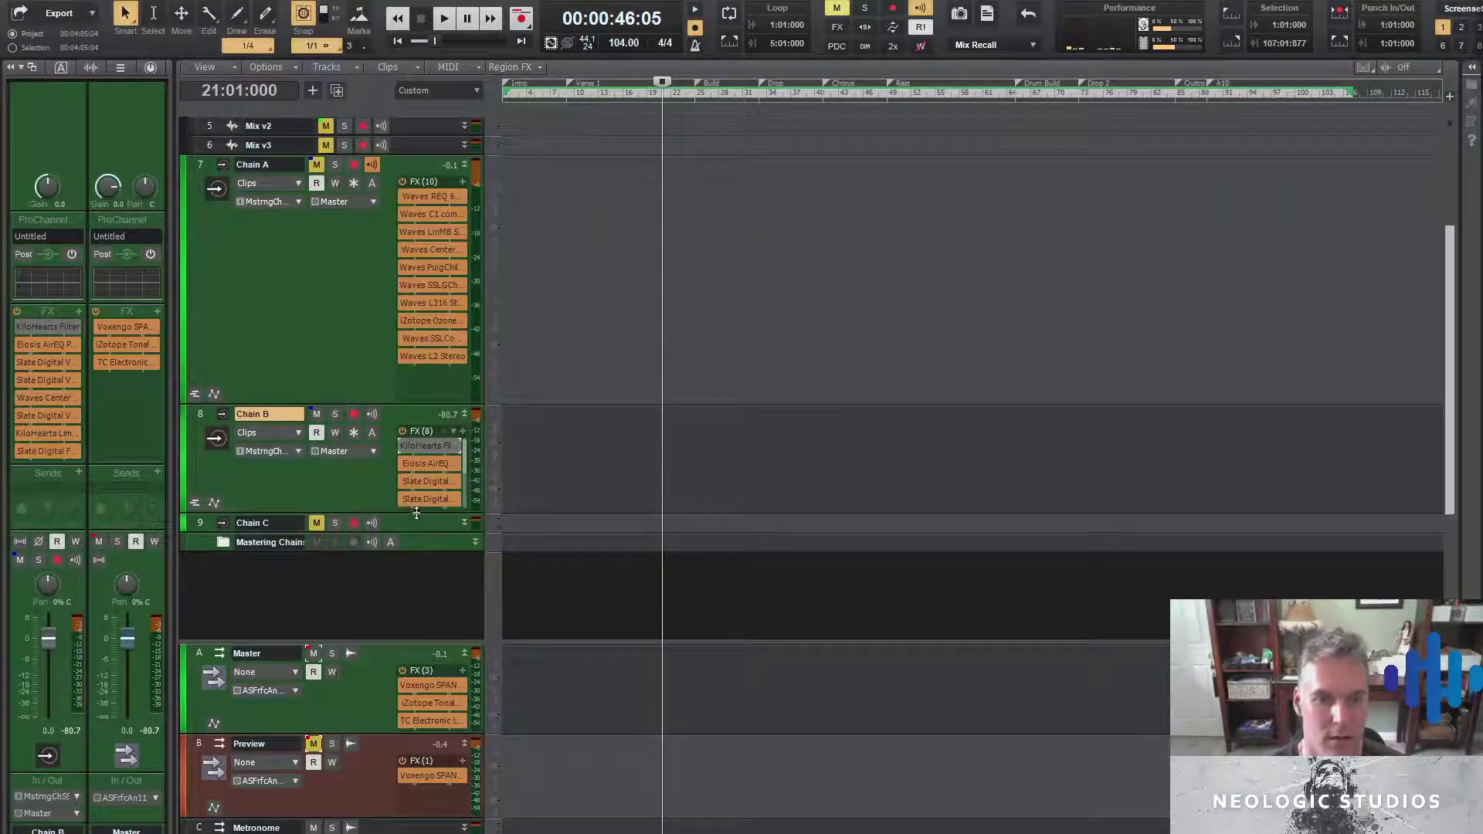
{"action": "scroll", "coordinate": [541, 502], "scroll_direction": "up", "scroll_amount": 1}
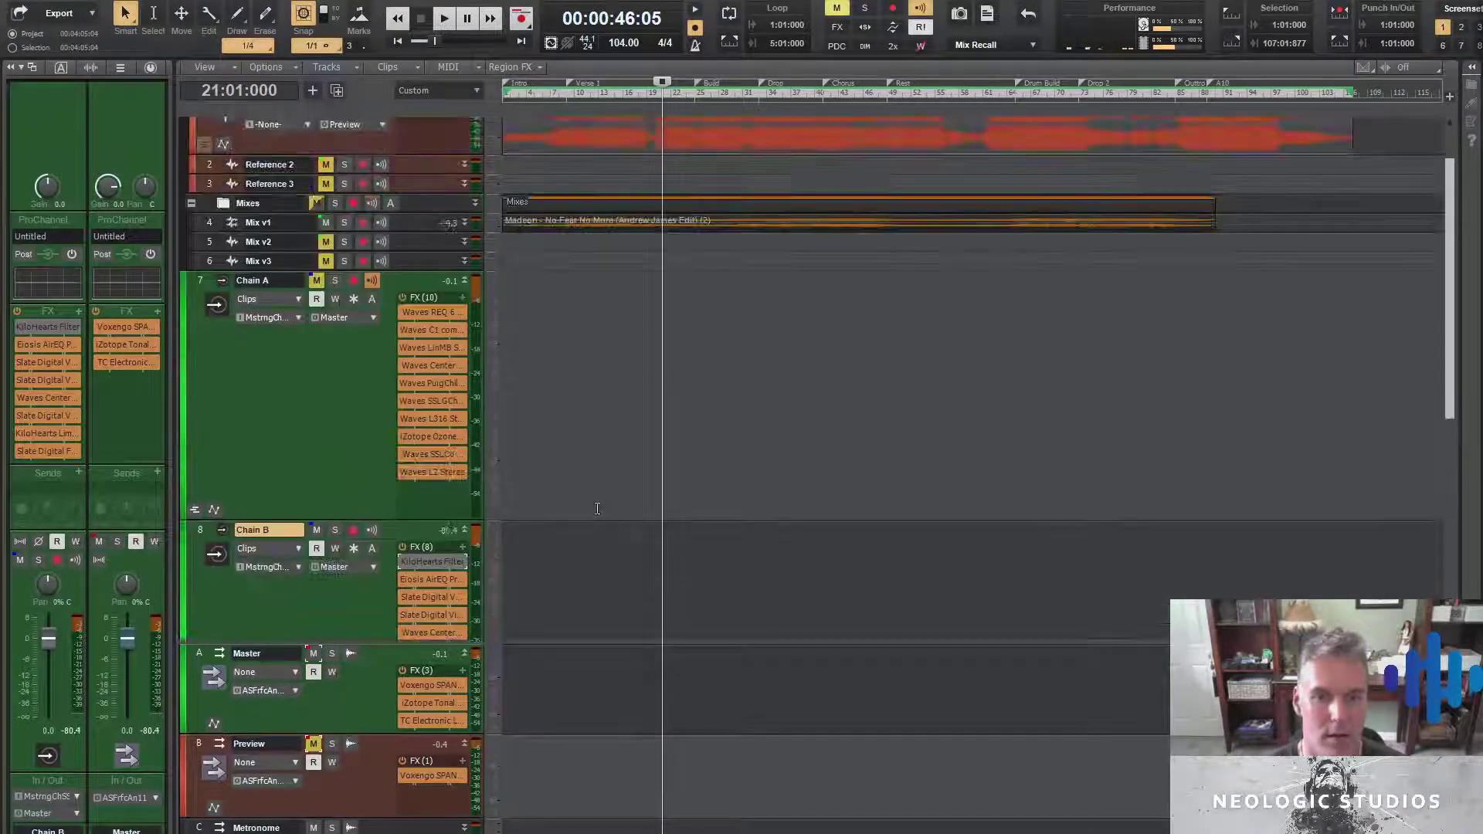
{"action": "key", "text": "space"}
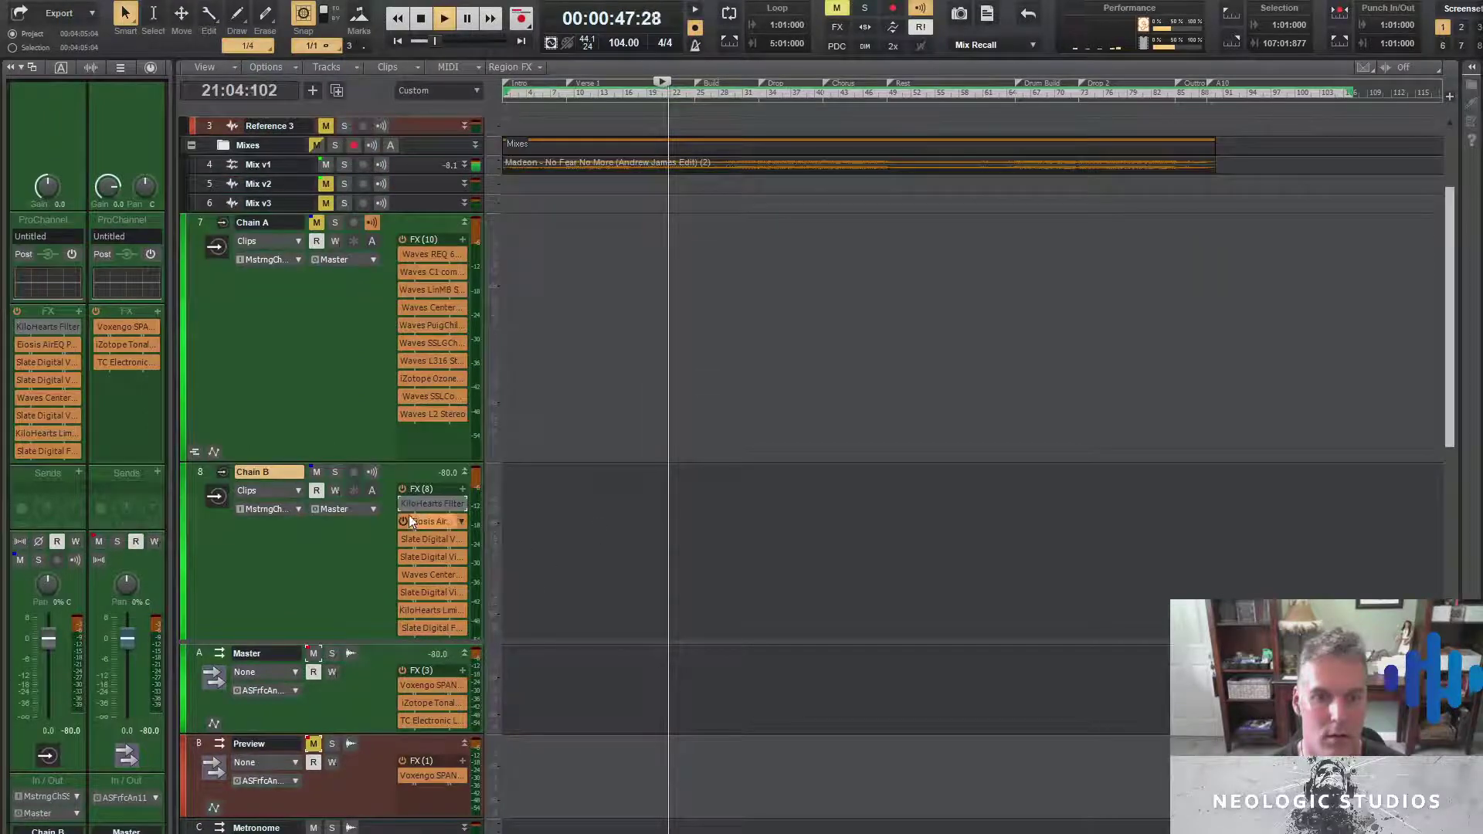
Enable input echo on Chain B, and mute Chain B so Chain A becomes active
{"action": "left_click", "coordinate": [371, 472]}
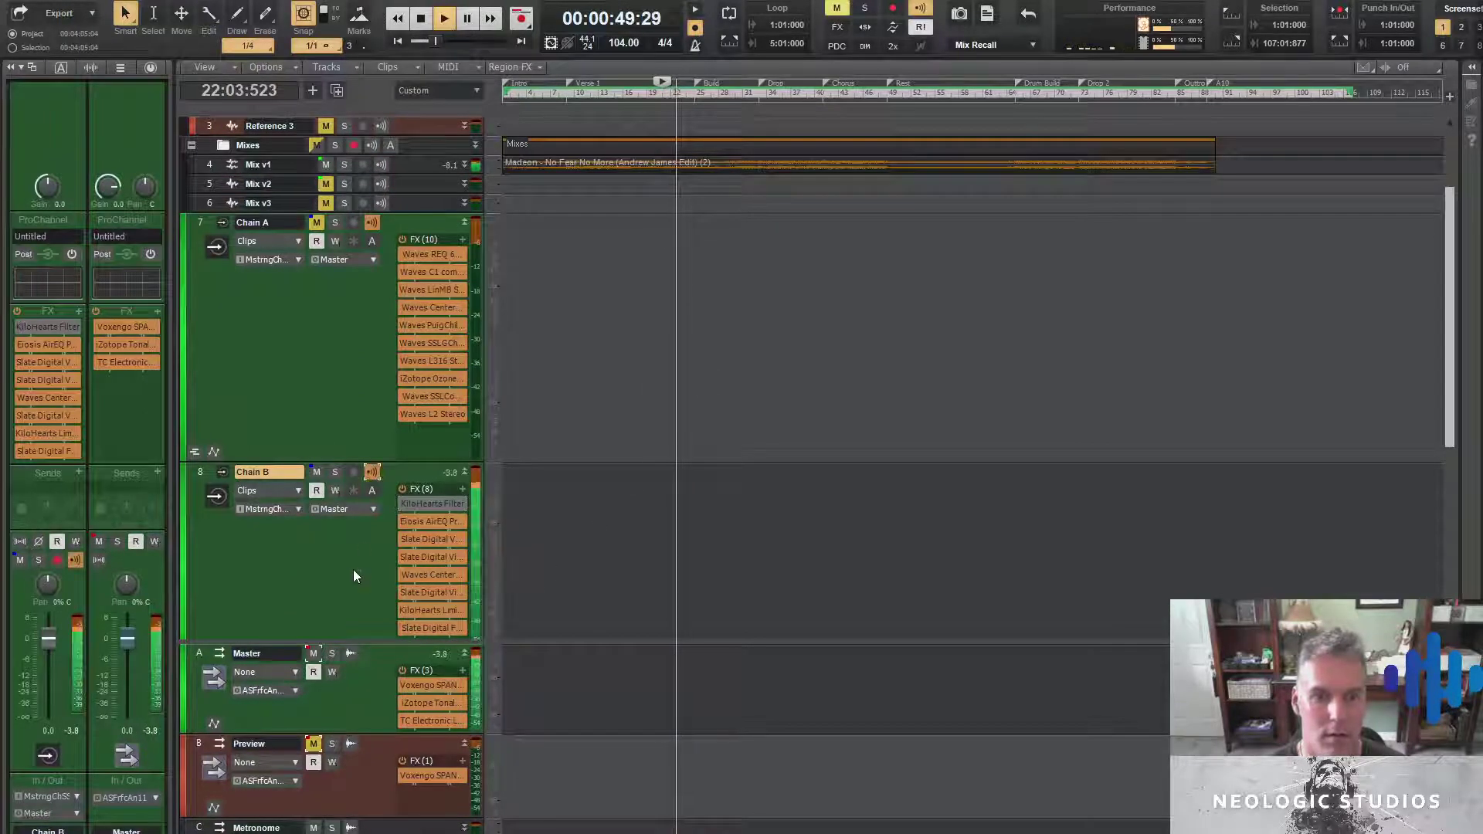
{"action": "scroll", "coordinate": [355, 553], "scroll_direction": "down", "scroll_amount": 1}
{"action": "scroll", "coordinate": [373, 548], "scroll_direction": "down", "scroll_amount": 1}
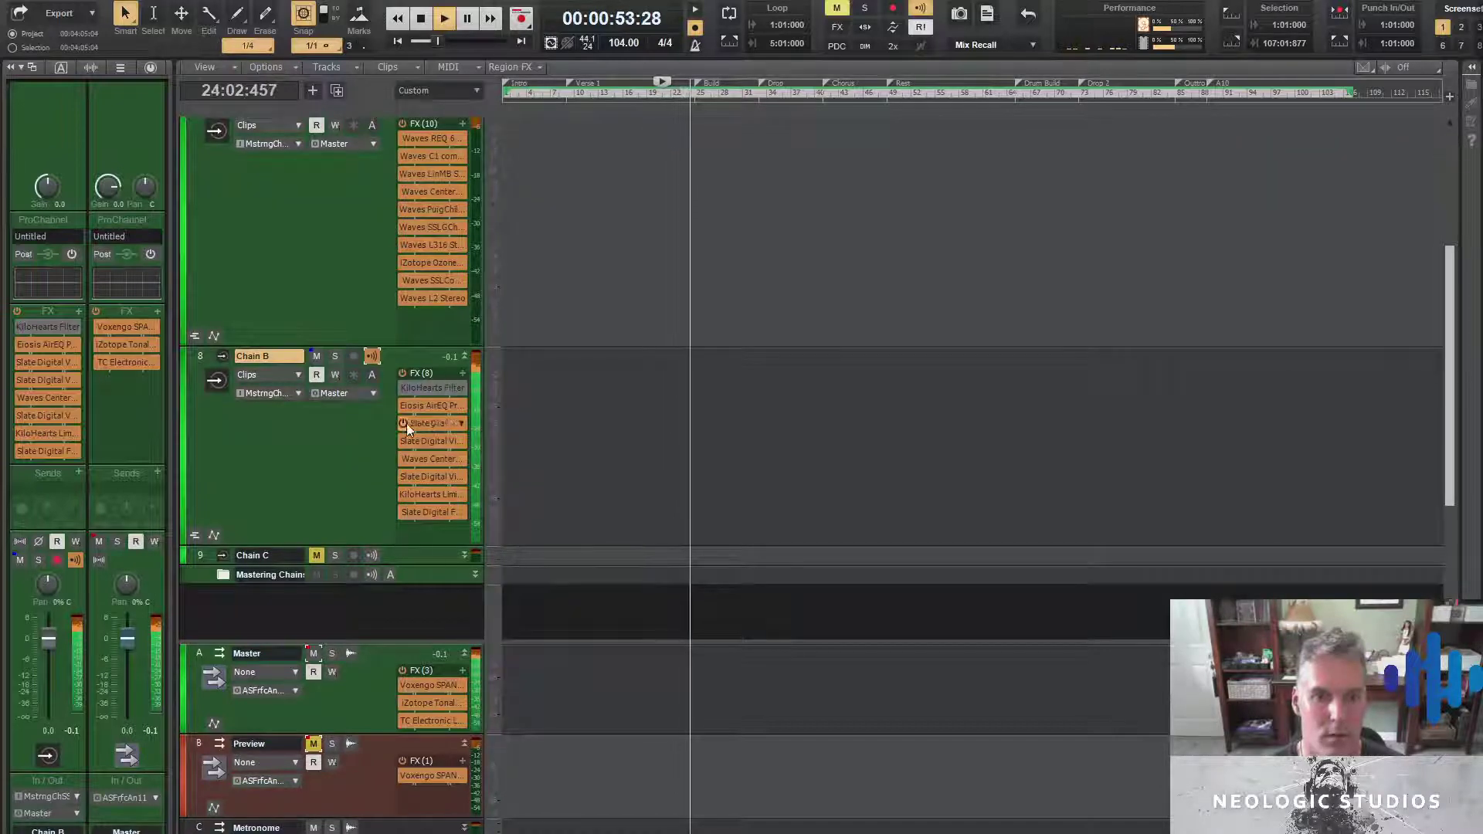
{"action": "scroll", "coordinate": [397, 455], "scroll_direction": "up", "scroll_amount": 1}
{"action": "left_click", "coordinate": [317, 415]}
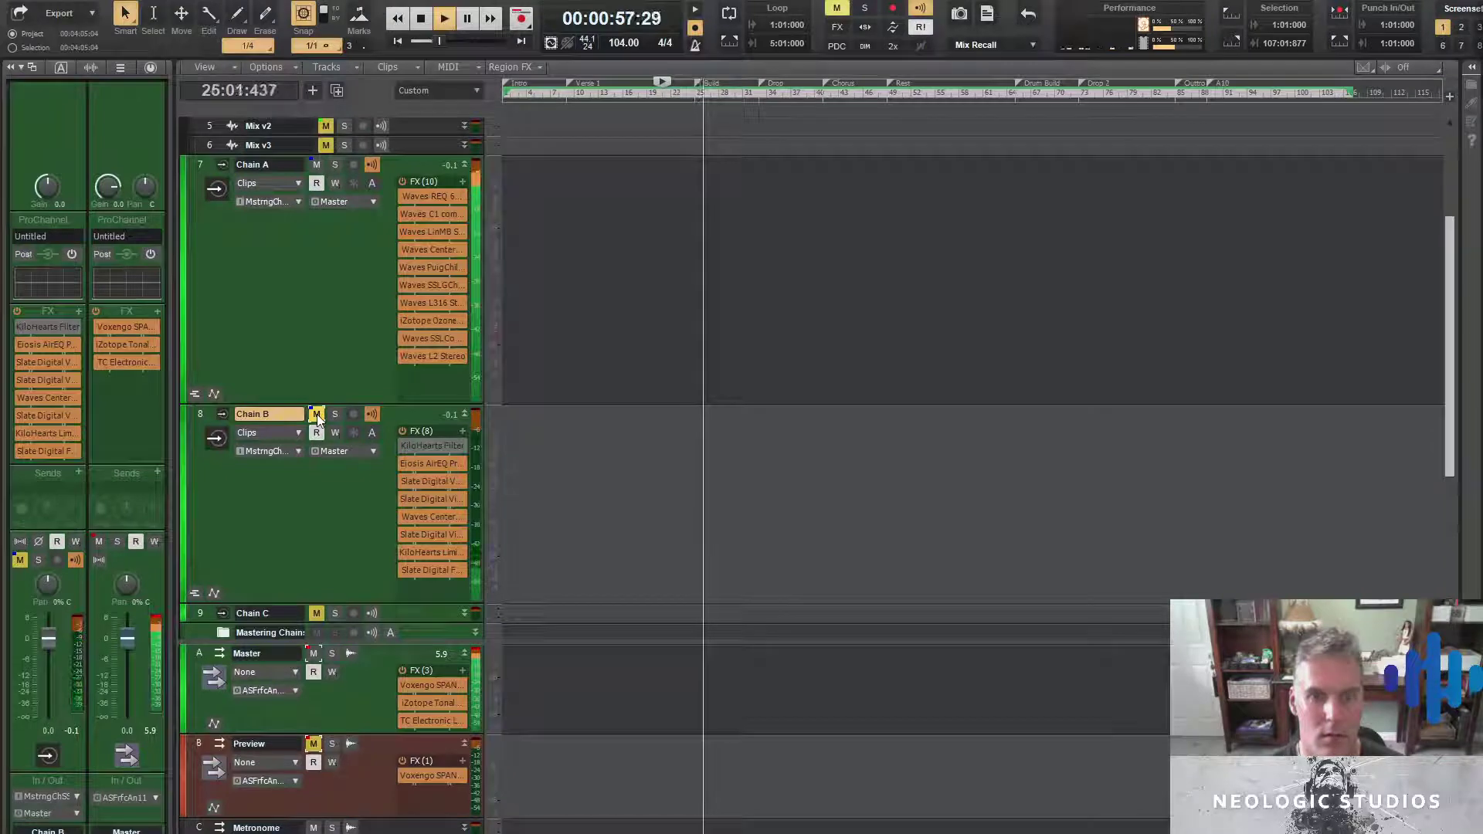
{"action": "scroll", "coordinate": [636, 348], "scroll_direction": "up", "scroll_amount": 3}
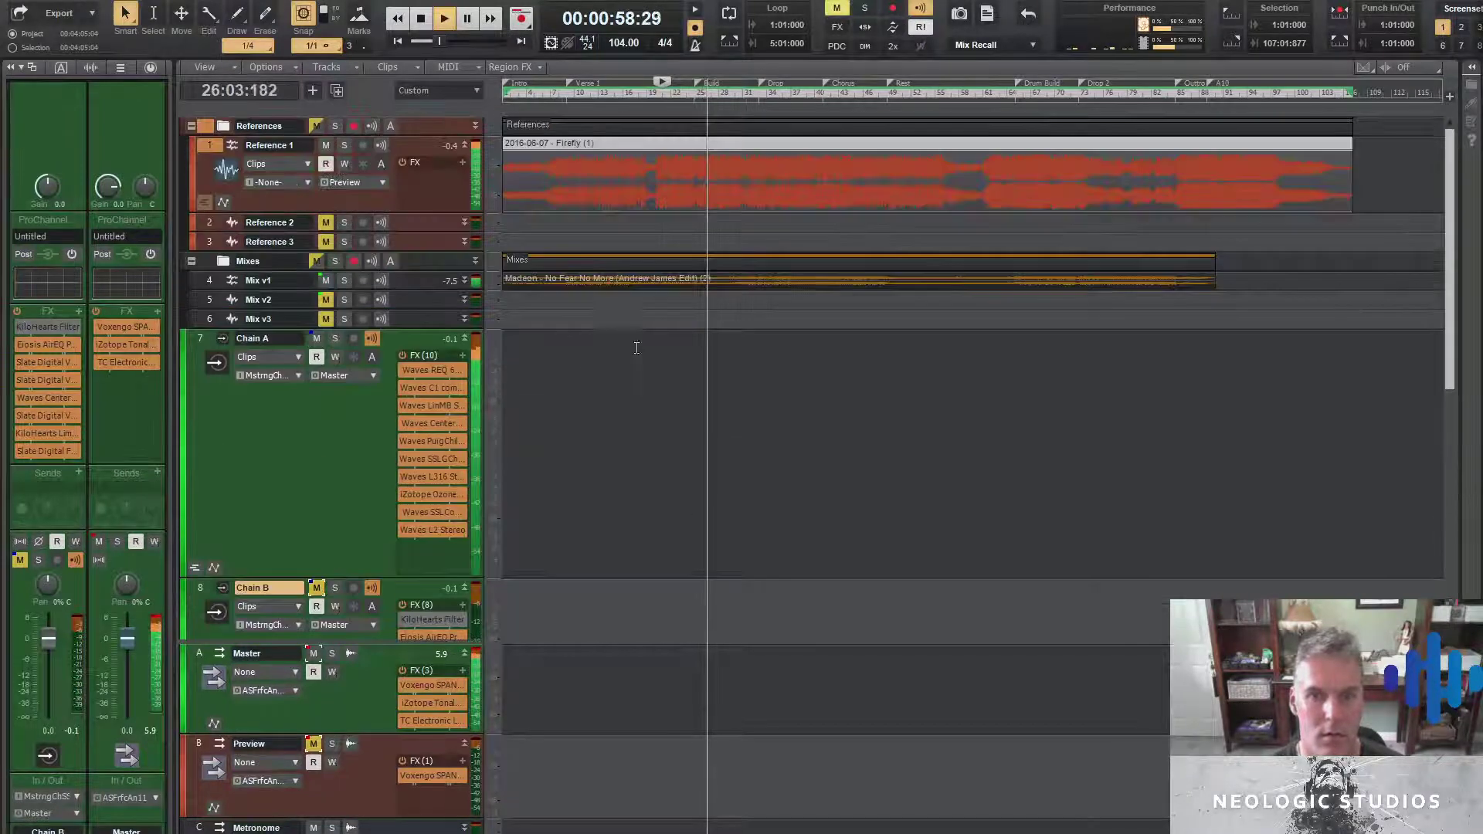
Play from bar 33 and compare the two mastering chains by unmuting and re-muting Chain B, ending with Chain A active and playback stopped
{"action": "left_click", "coordinate": [757, 94]}
{"action": "scroll", "coordinate": [347, 481], "scroll_direction": "down", "scroll_amount": 1}
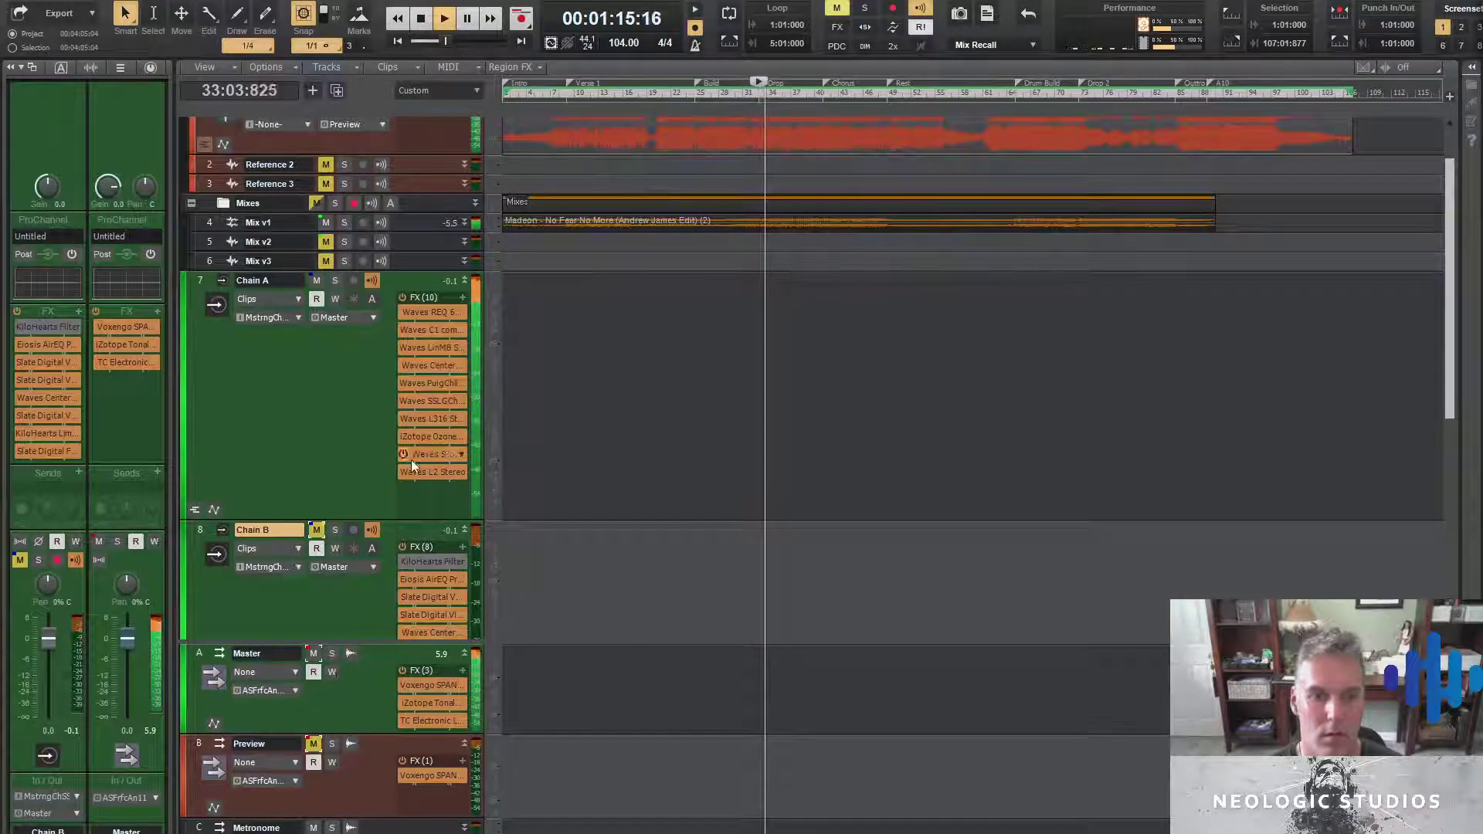
{"action": "left_click_drag", "start_coordinate": [391, 519], "coordinate": [393, 487]}
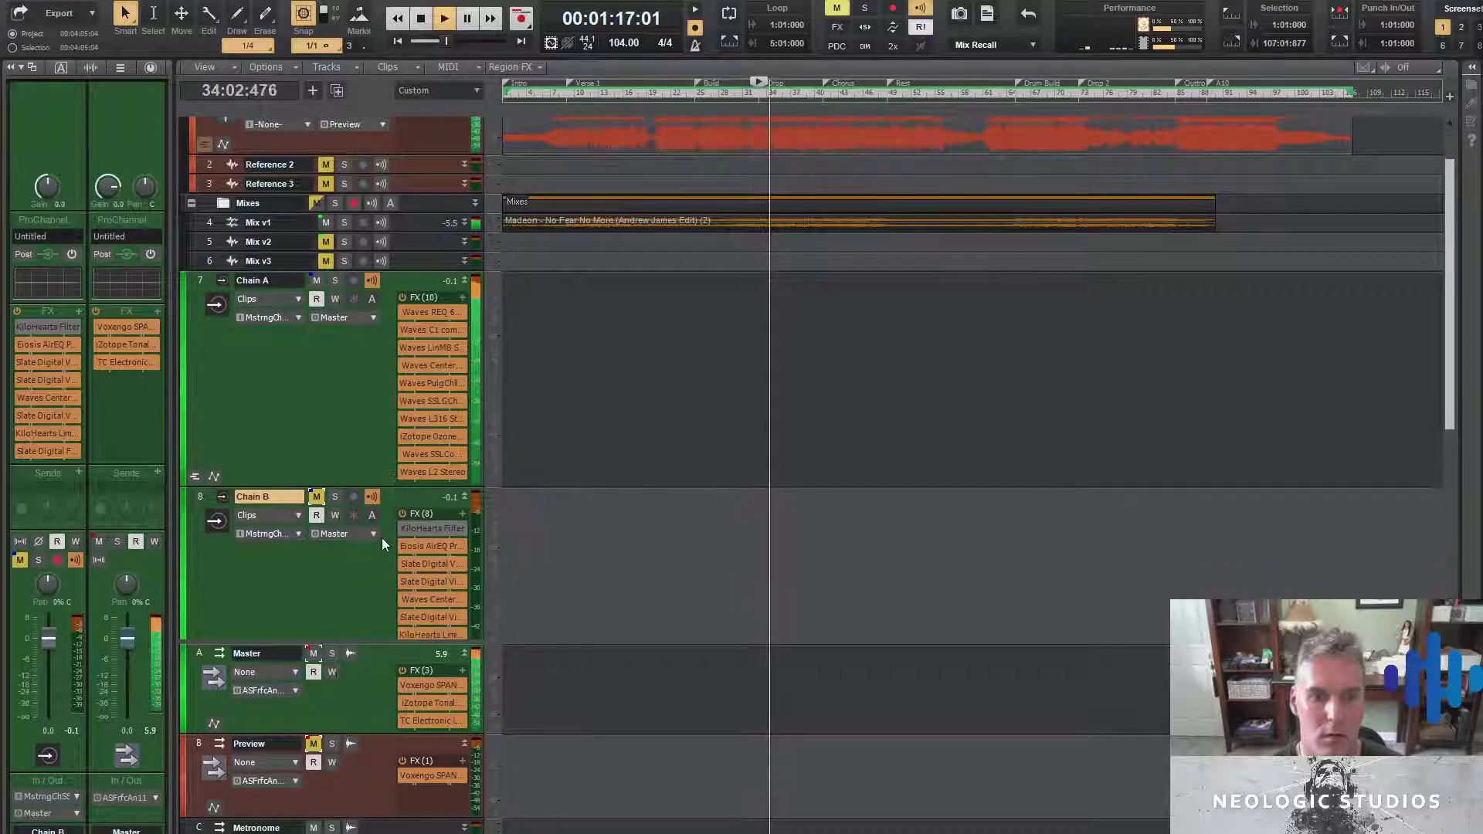
{"action": "left_click", "coordinate": [317, 497]}
{"action": "scroll", "coordinate": [357, 469], "scroll_direction": "down", "scroll_amount": 1}
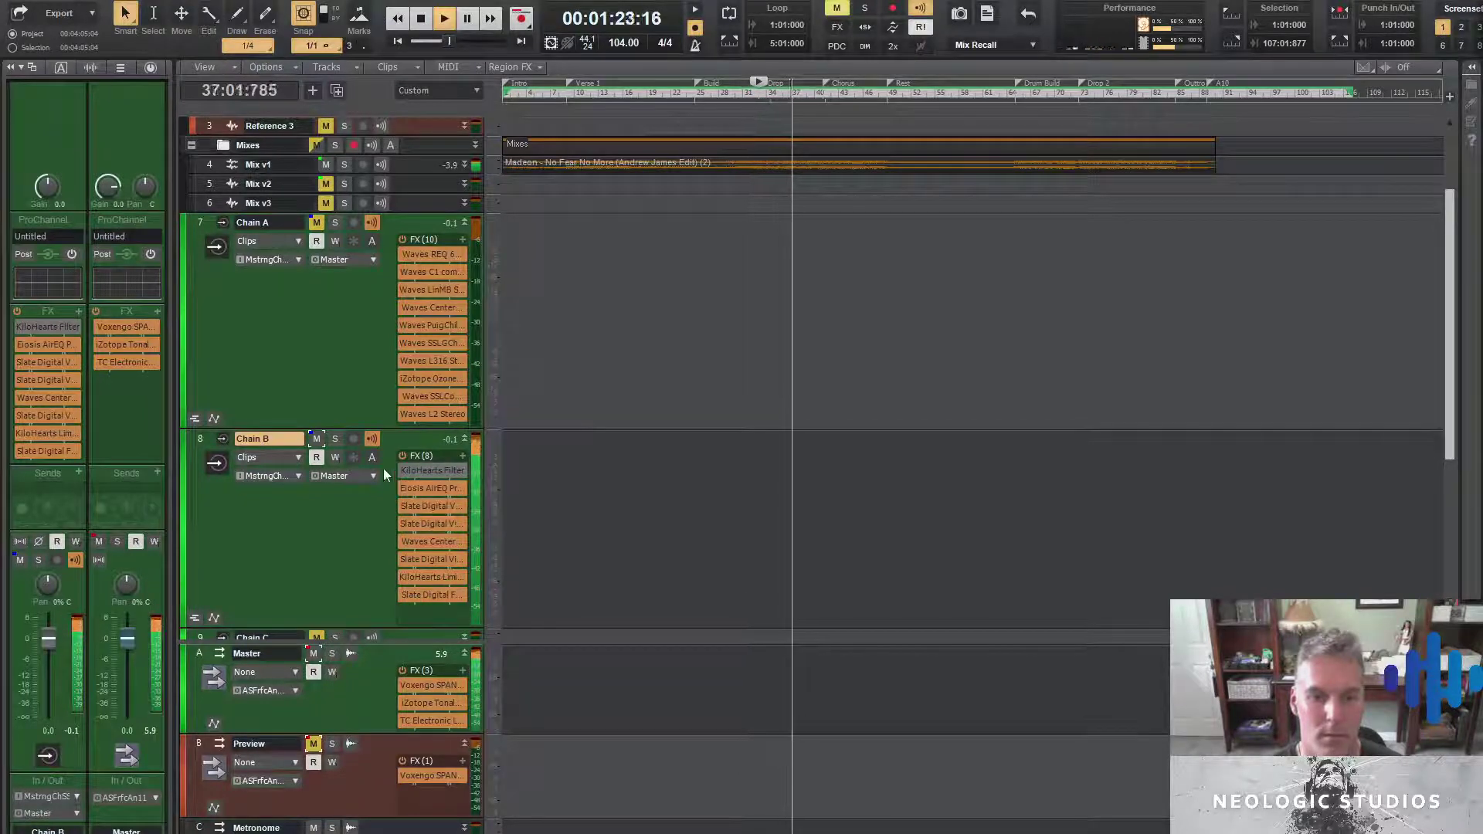
{"action": "left_click", "coordinate": [317, 438]}
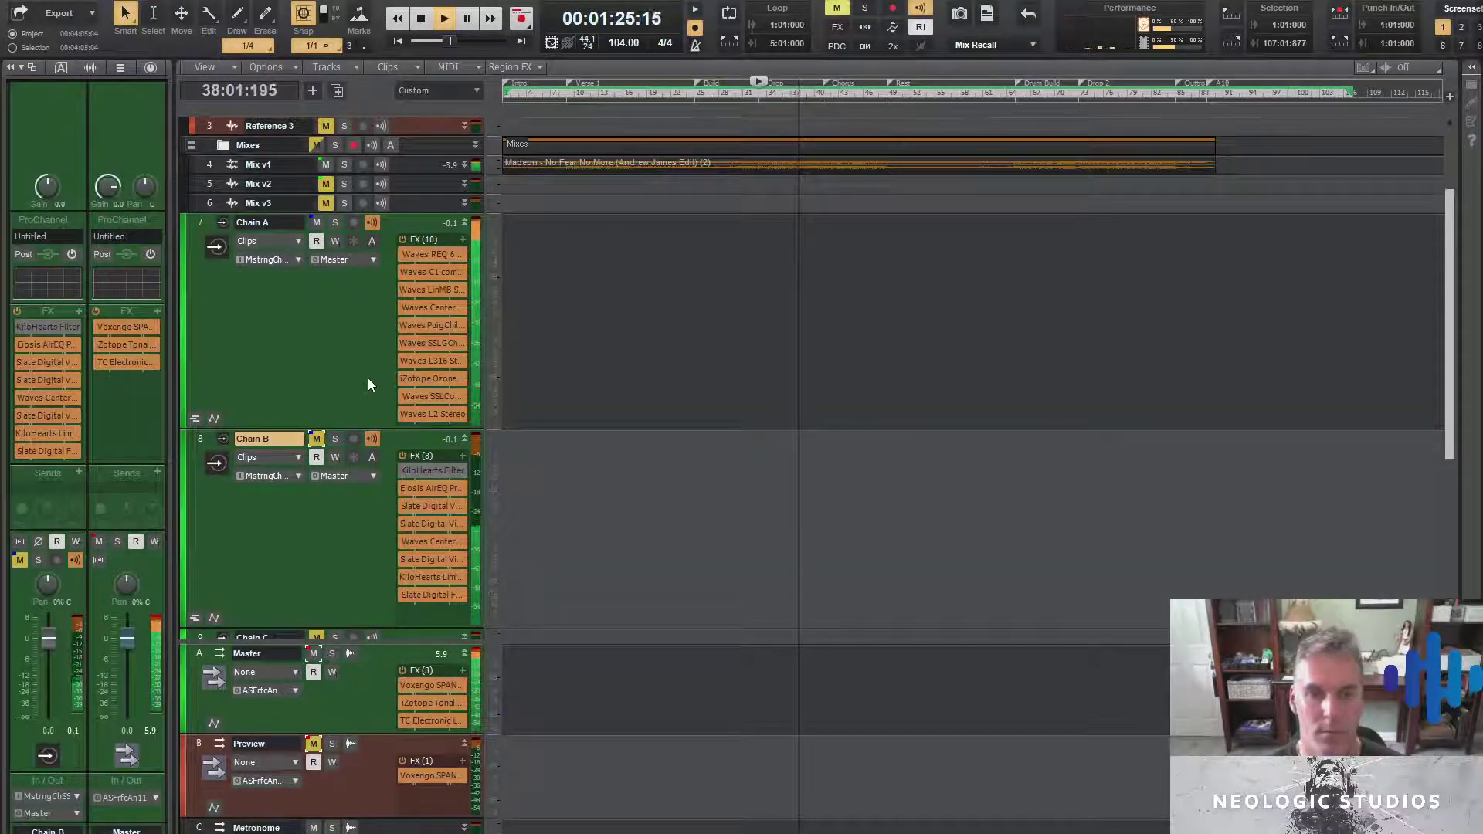
{"action": "key", "text": "space"}
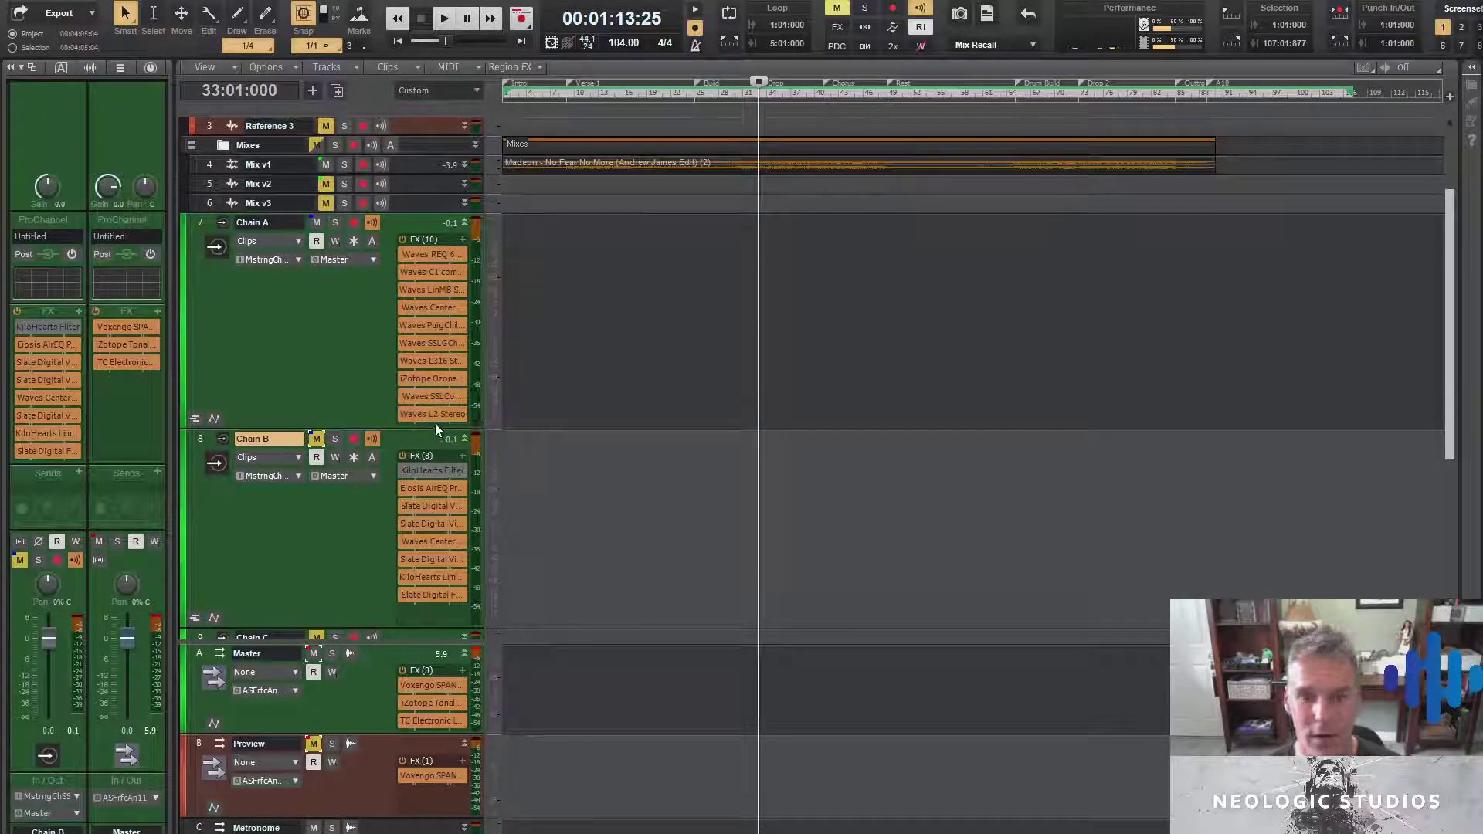
Select the Chain C track, increase Chain A's track height slightly and show the plug-in browser
{"action": "scroll", "coordinate": [284, 514], "scroll_direction": "down", "scroll_amount": 3}
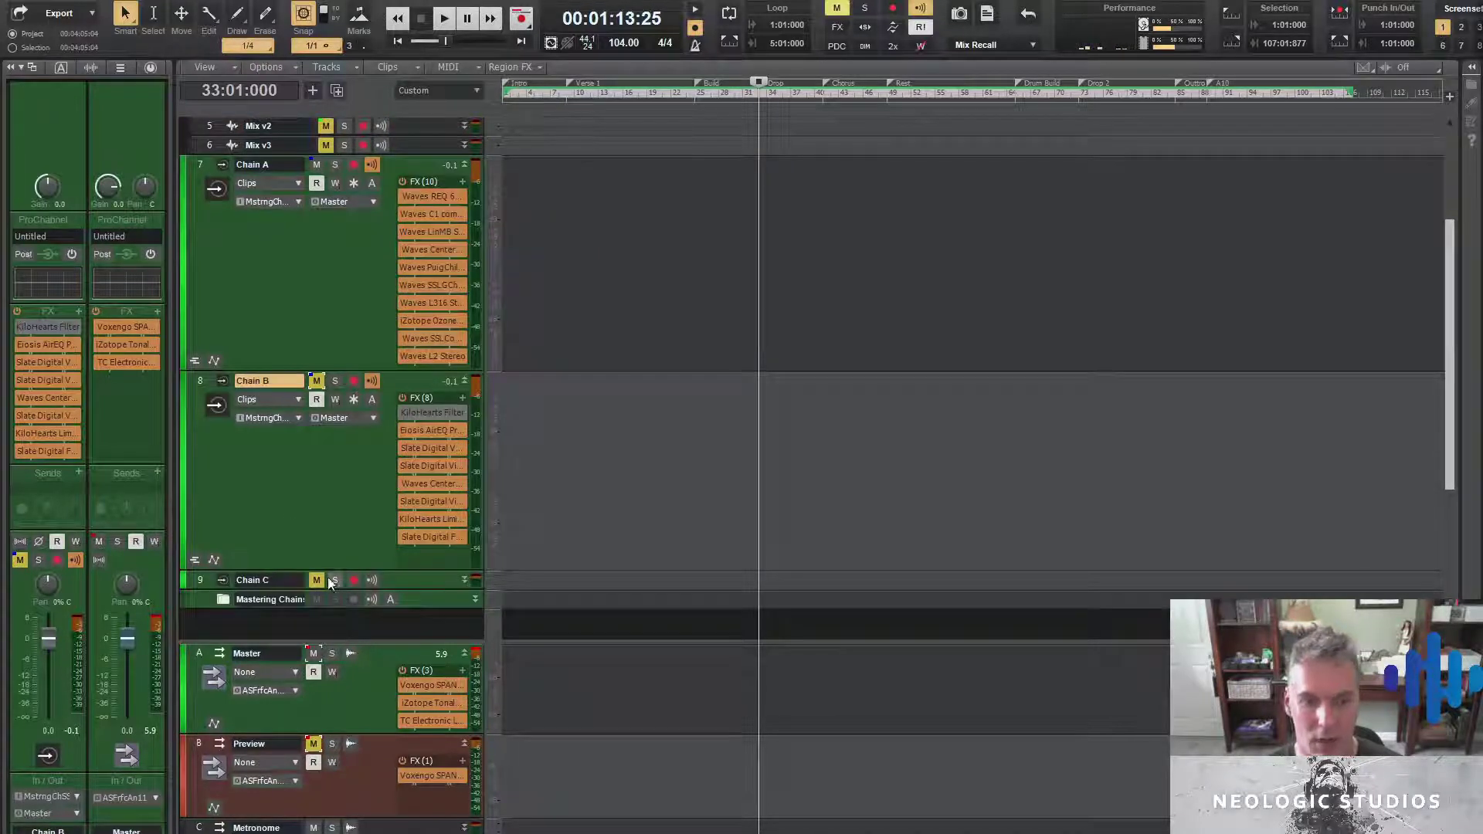
{"action": "left_click", "coordinate": [455, 580]}
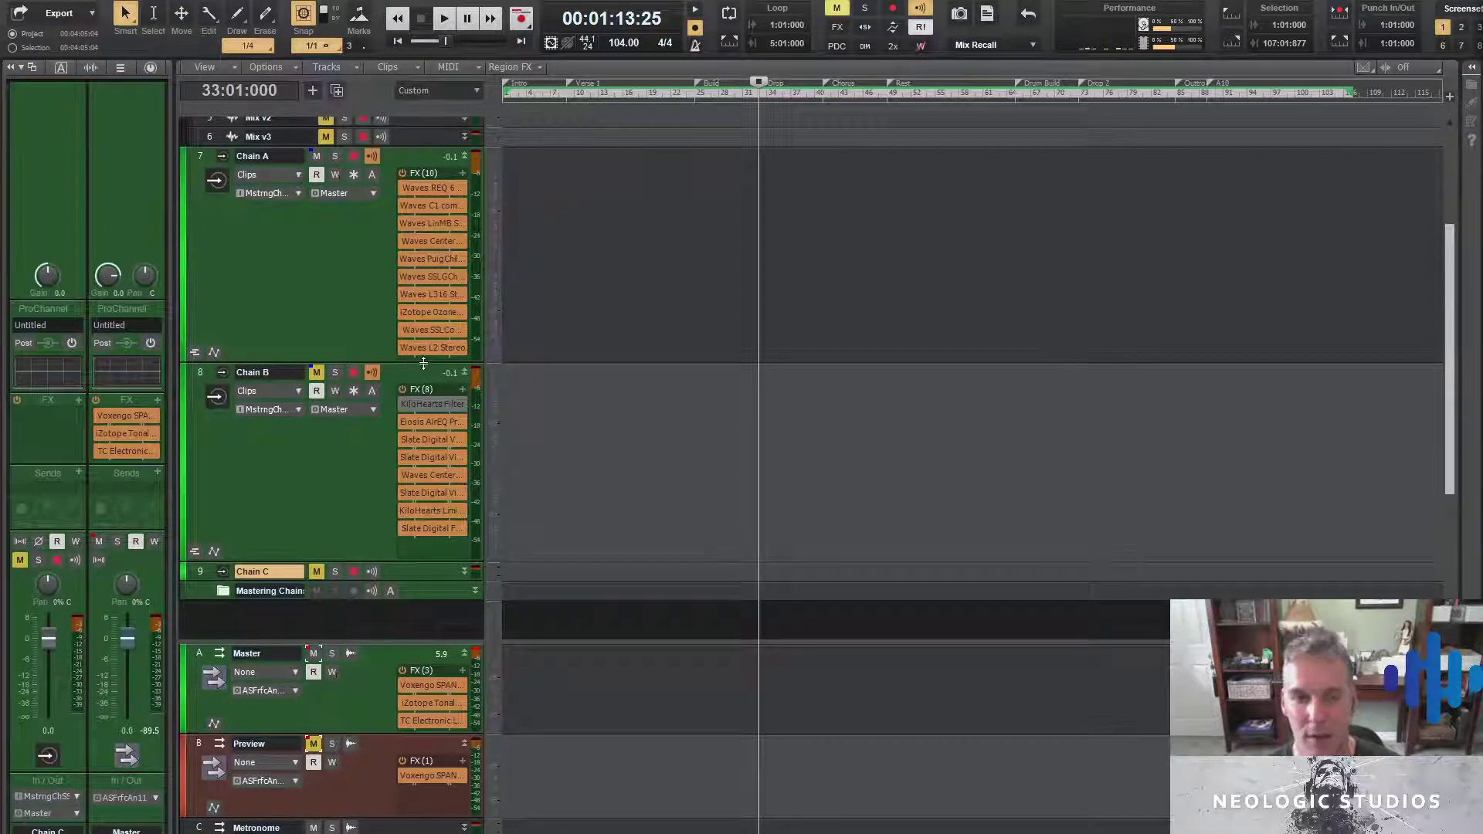
{"action": "left_click_drag", "start_coordinate": [423, 363], "coordinate": [423, 390]}
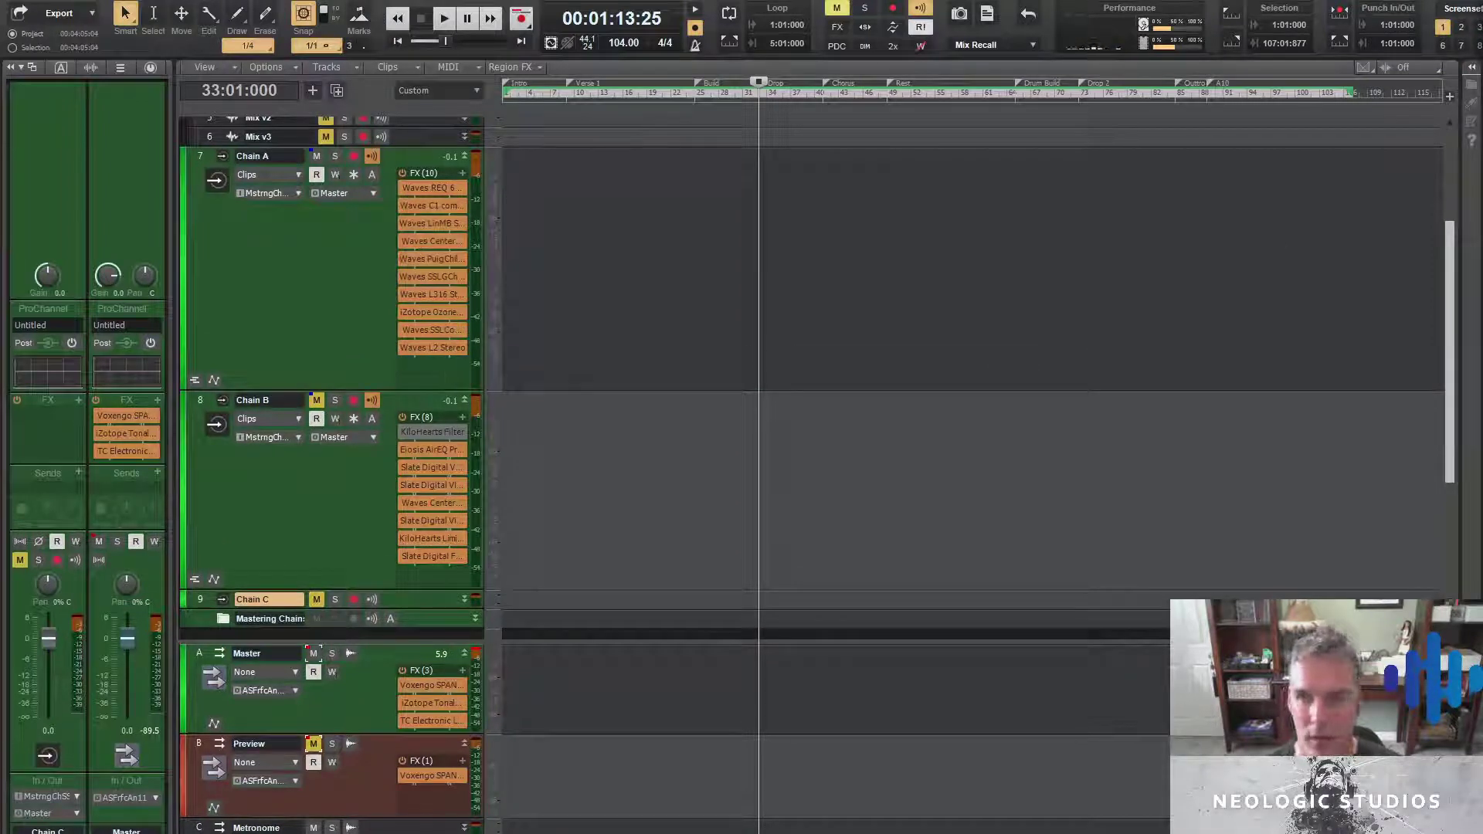
{"action": "left_click", "coordinate": [1471, 67]}
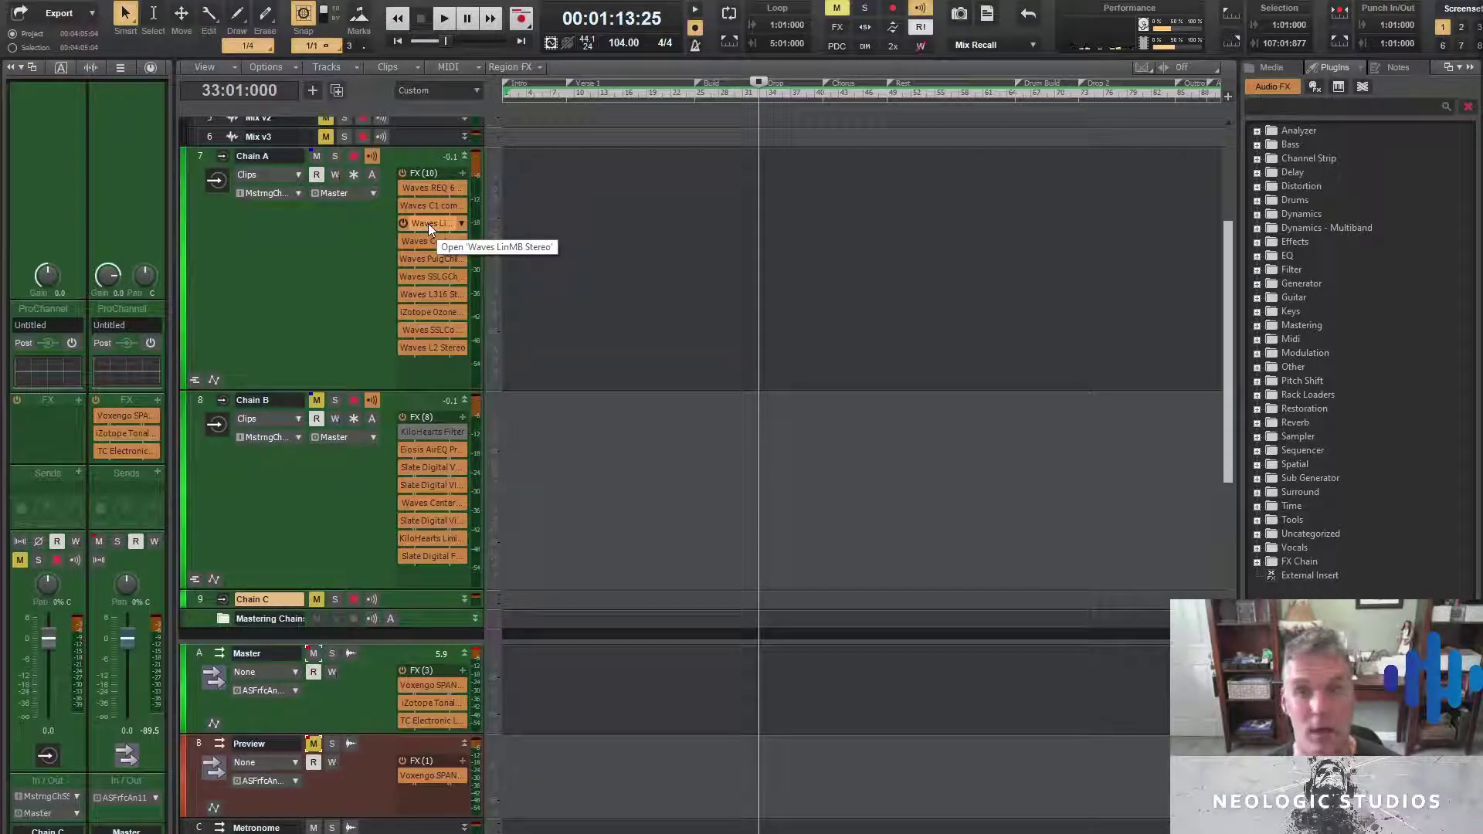
{"action": "mouse_move", "coordinate": [429, 224]}
{"action": "left_mouse_down"}
{"action": "mouse_move", "coordinate": [419, 238]}
{"action": "mouse_move", "coordinate": [434, 207]}
{"action": "left_mouse_up"}
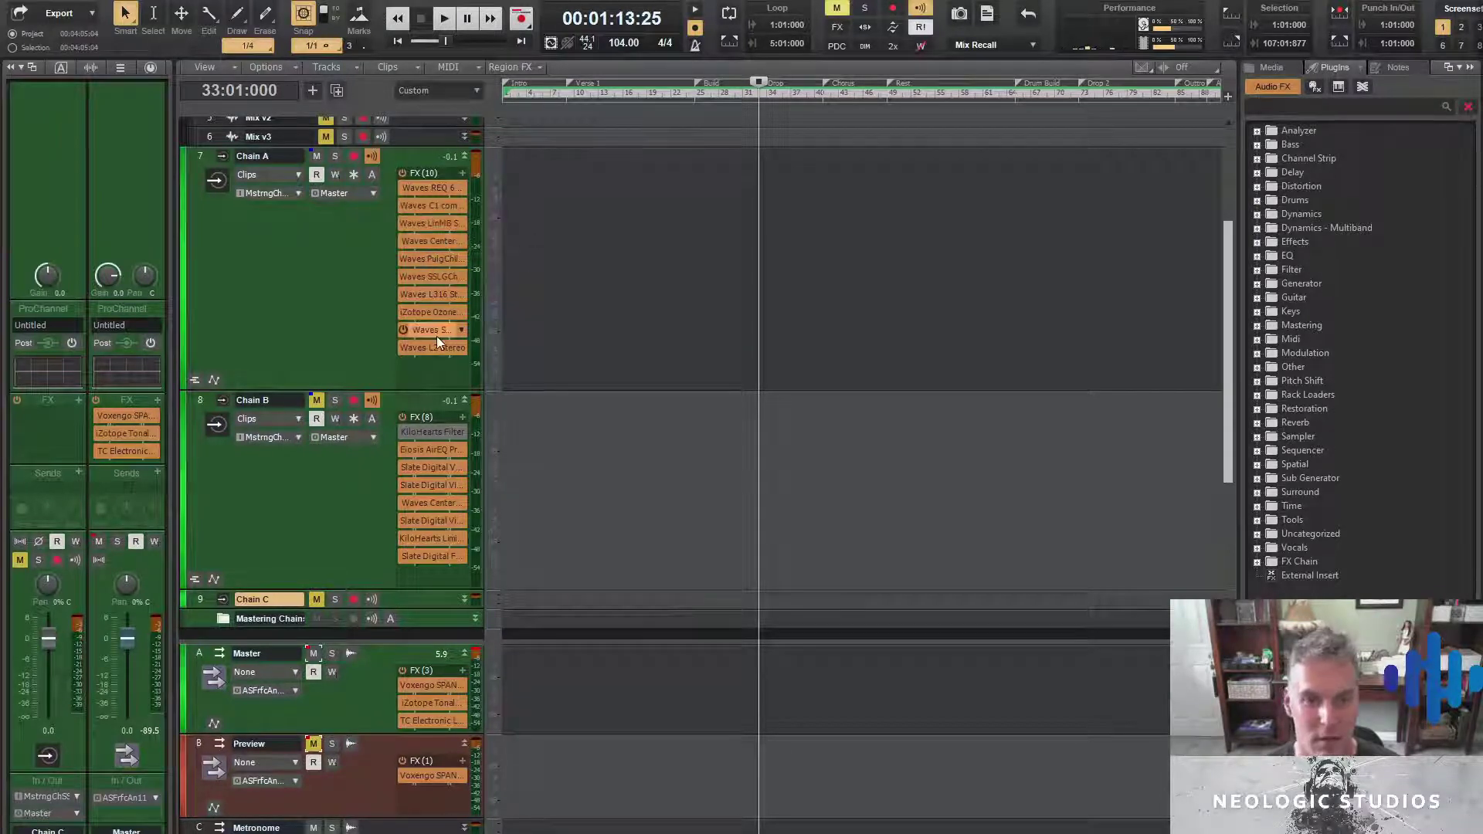
{"action": "mouse_move", "coordinate": [437, 340]}
{"action": "left_mouse_down"}
{"action": "mouse_move", "coordinate": [425, 259]}
{"action": "mouse_move", "coordinate": [420, 327]}
{"action": "left_mouse_up"}
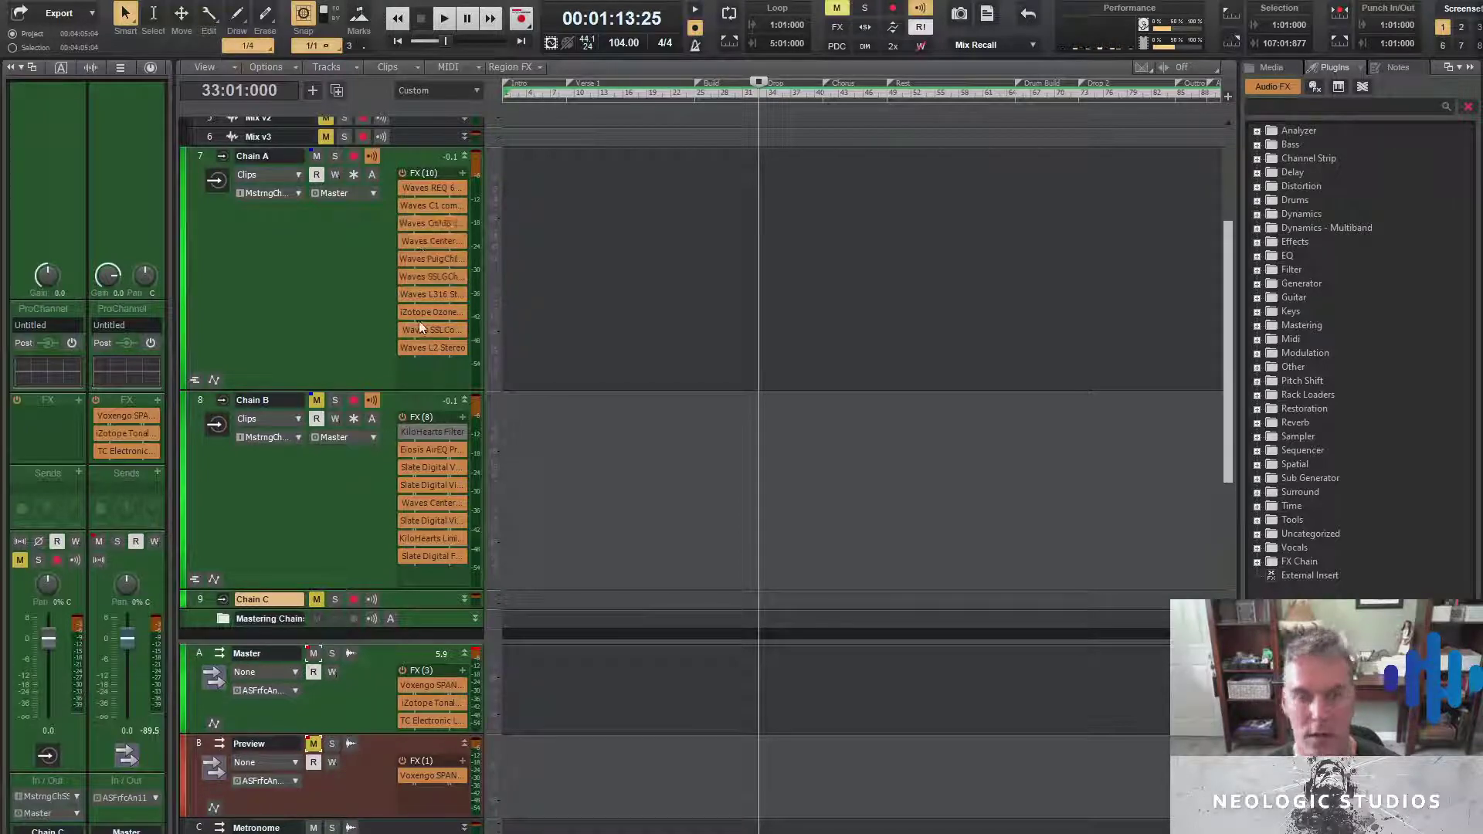
{"action": "left_click_drag", "start_coordinate": [338, 297], "coordinate": [338, 297]}
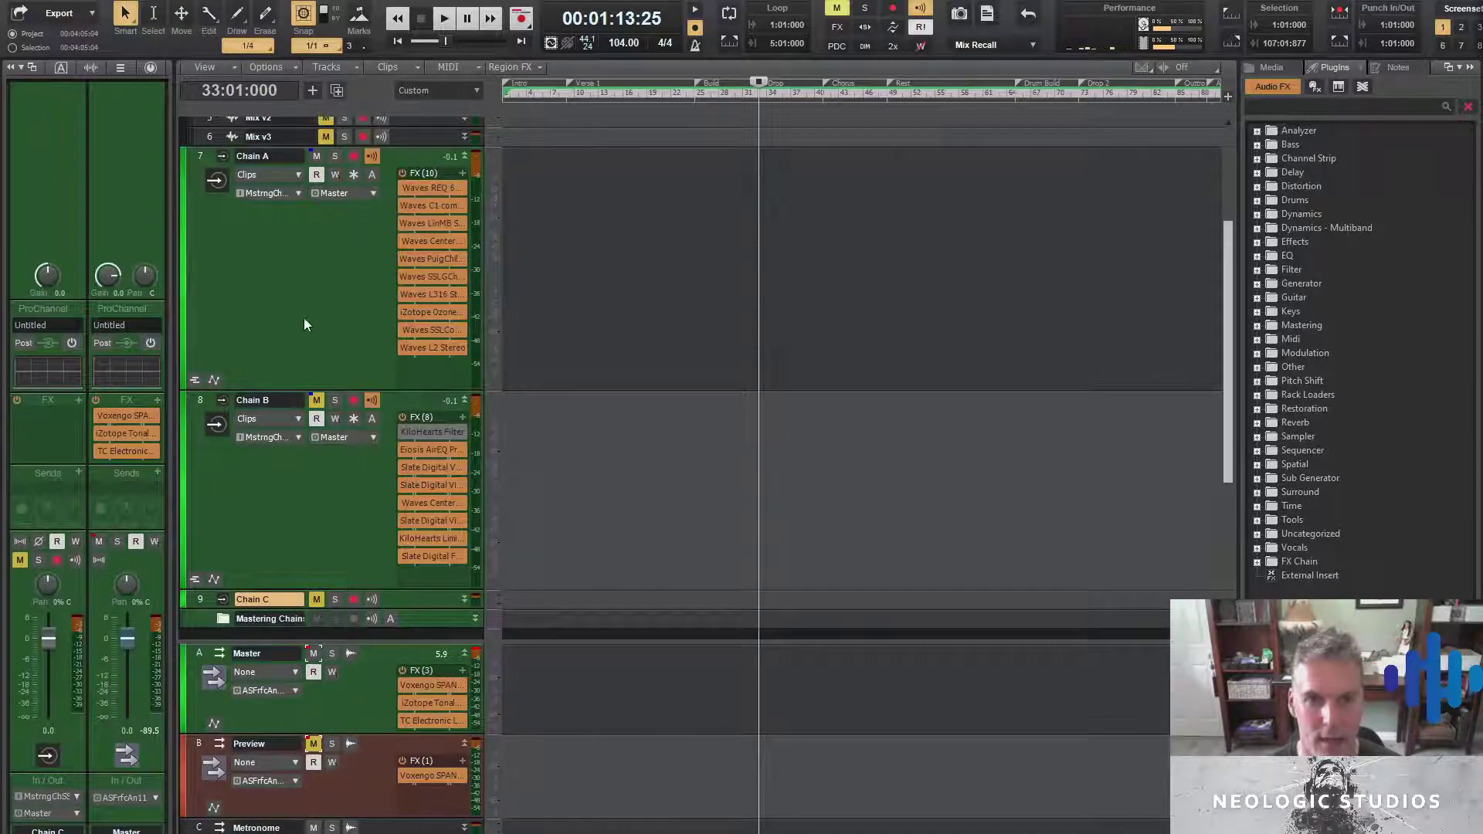
Inspect the settings of Waves LinMB and Waves REQ 6 on Chain A, closing each plug-in after viewing
{"action": "scroll", "coordinate": [382, 374], "scroll_direction": "up", "scroll_amount": 3}
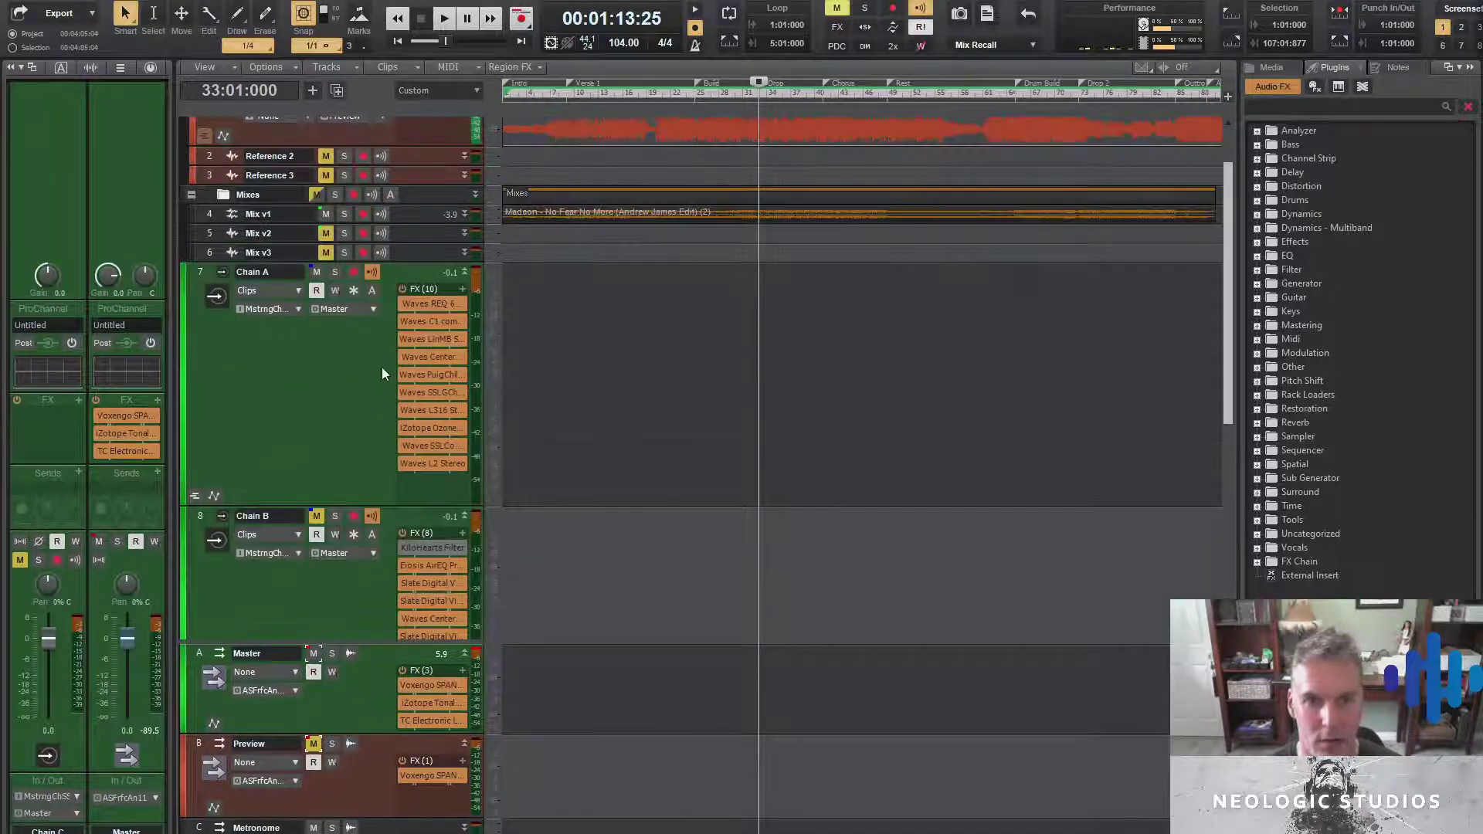
{"action": "double_click", "coordinate": [429, 339]}
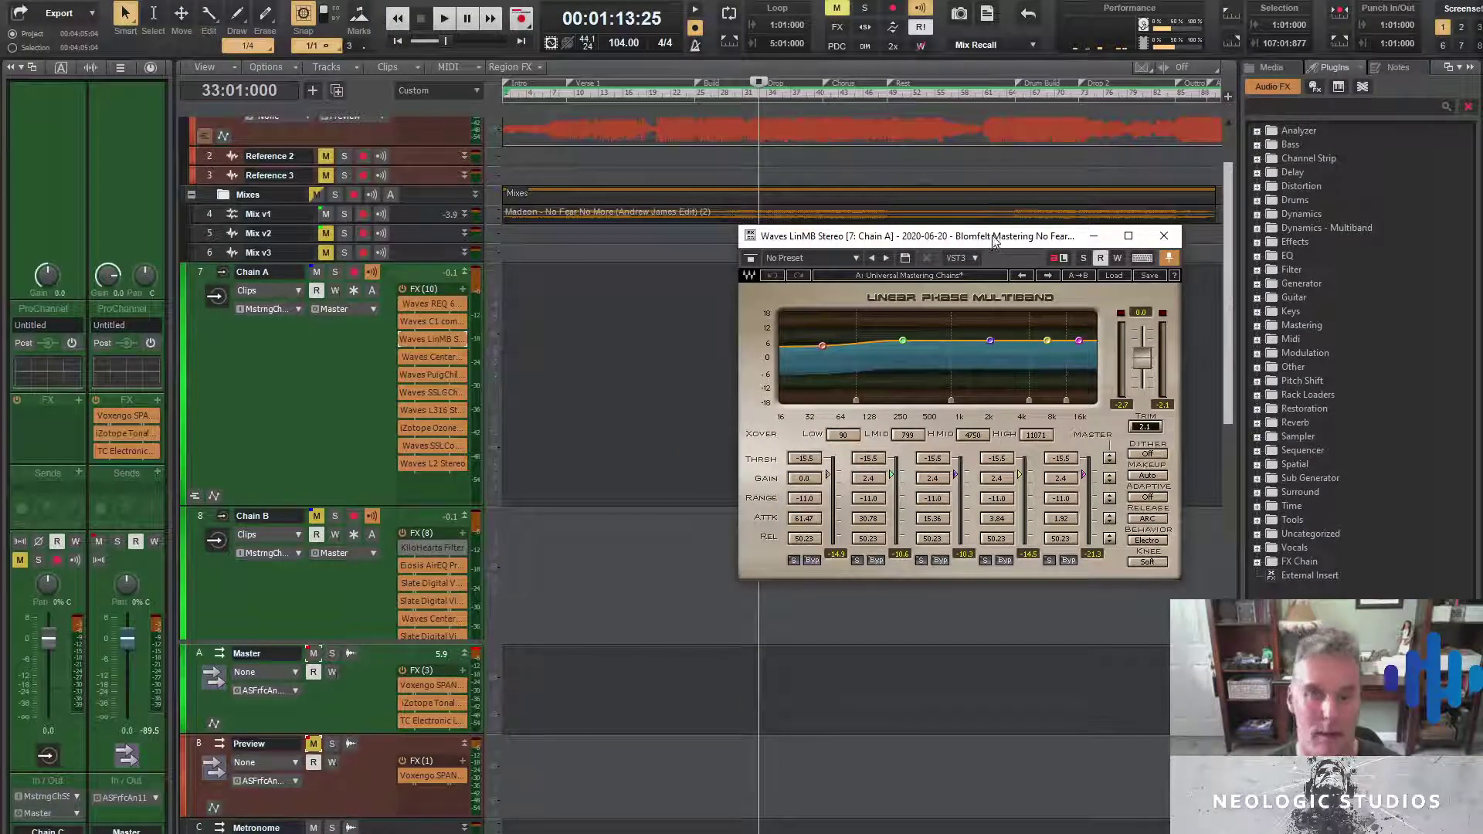
{"action": "left_click", "coordinate": [1163, 235]}
{"action": "double_click", "coordinate": [442, 304]}
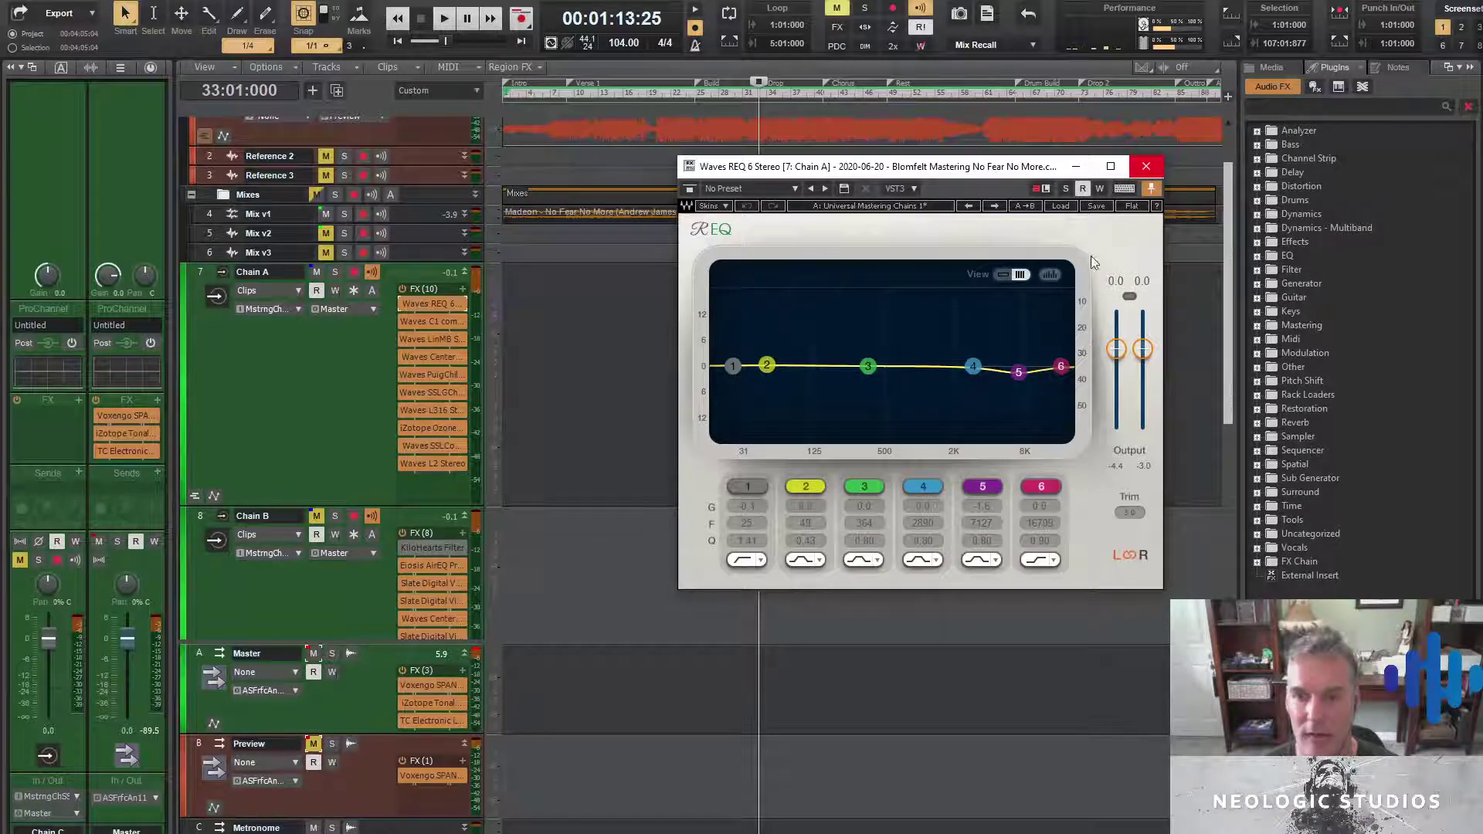
{"action": "left_click", "coordinate": [1147, 166]}
Open the Waves C1 compressor on Chain A, switch its reference to Peak Ref and back to Low Ref, and close it
{"action": "double_click", "coordinate": [424, 322]}
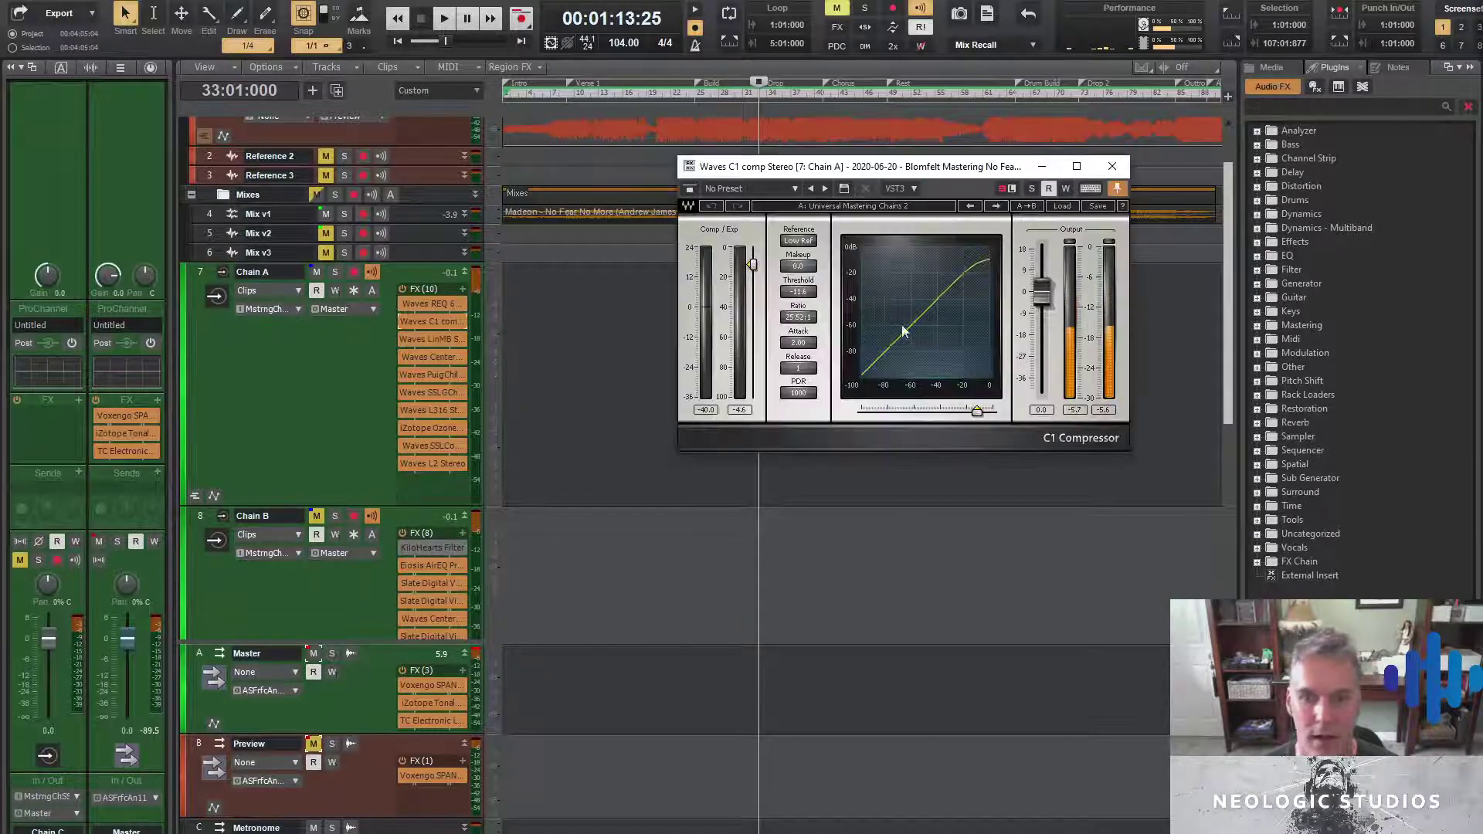
{"action": "left_click_drag", "start_coordinate": [871, 174], "coordinate": [888, 343]}
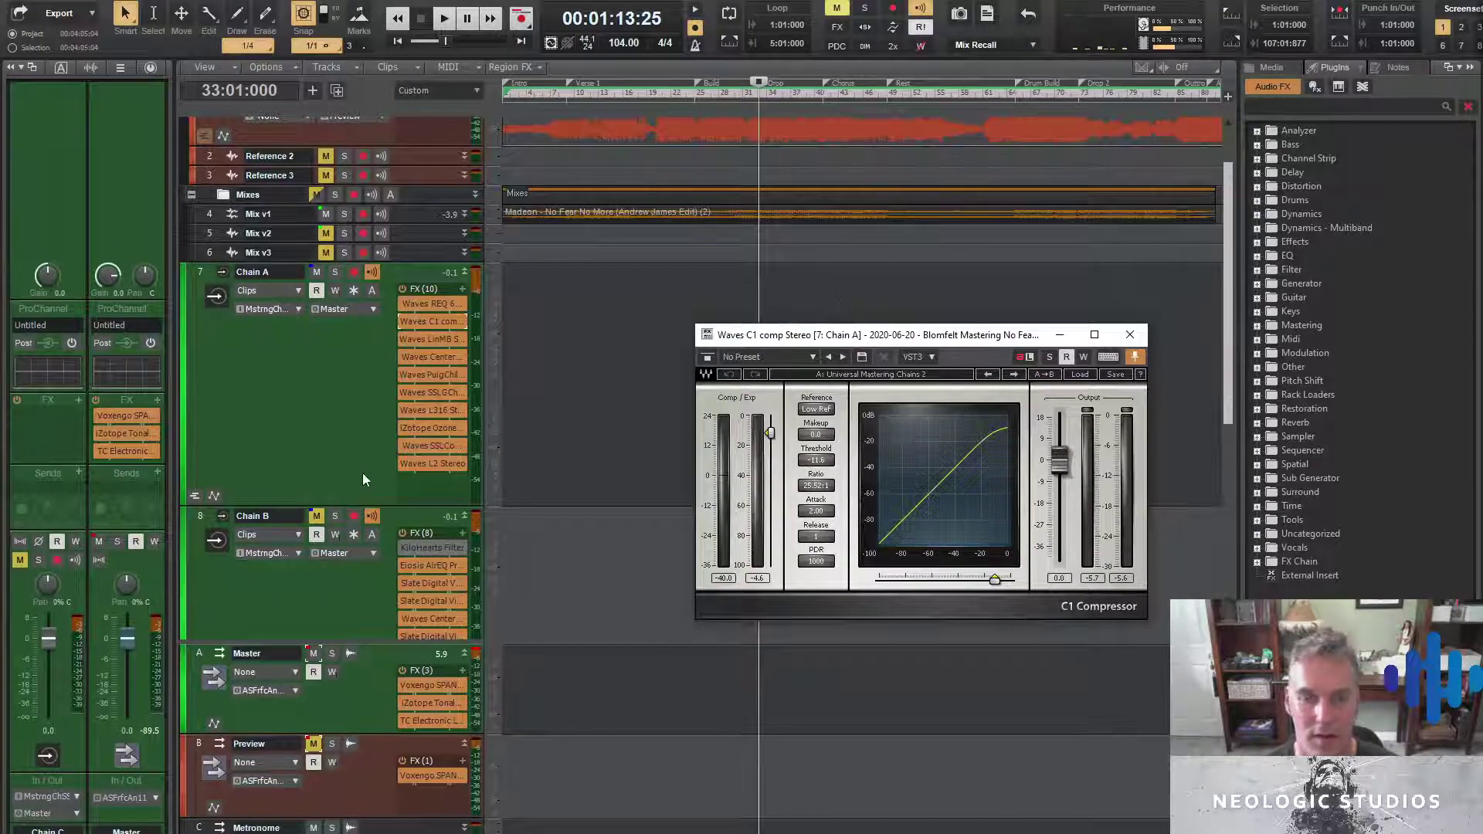
{"action": "scroll", "coordinate": [363, 473], "scroll_direction": "up", "scroll_amount": 3}
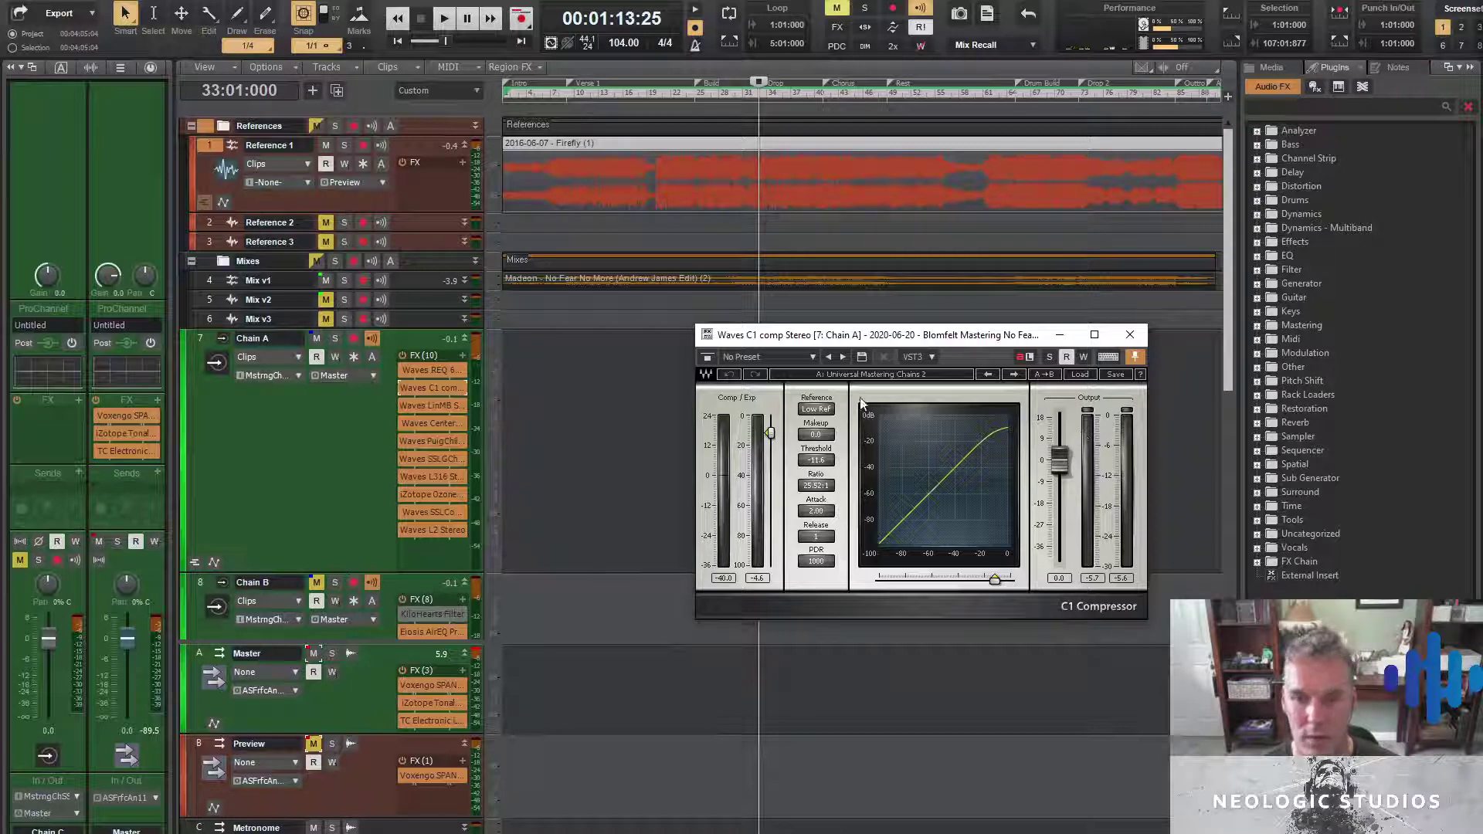
{"action": "left_click", "coordinate": [818, 410]}
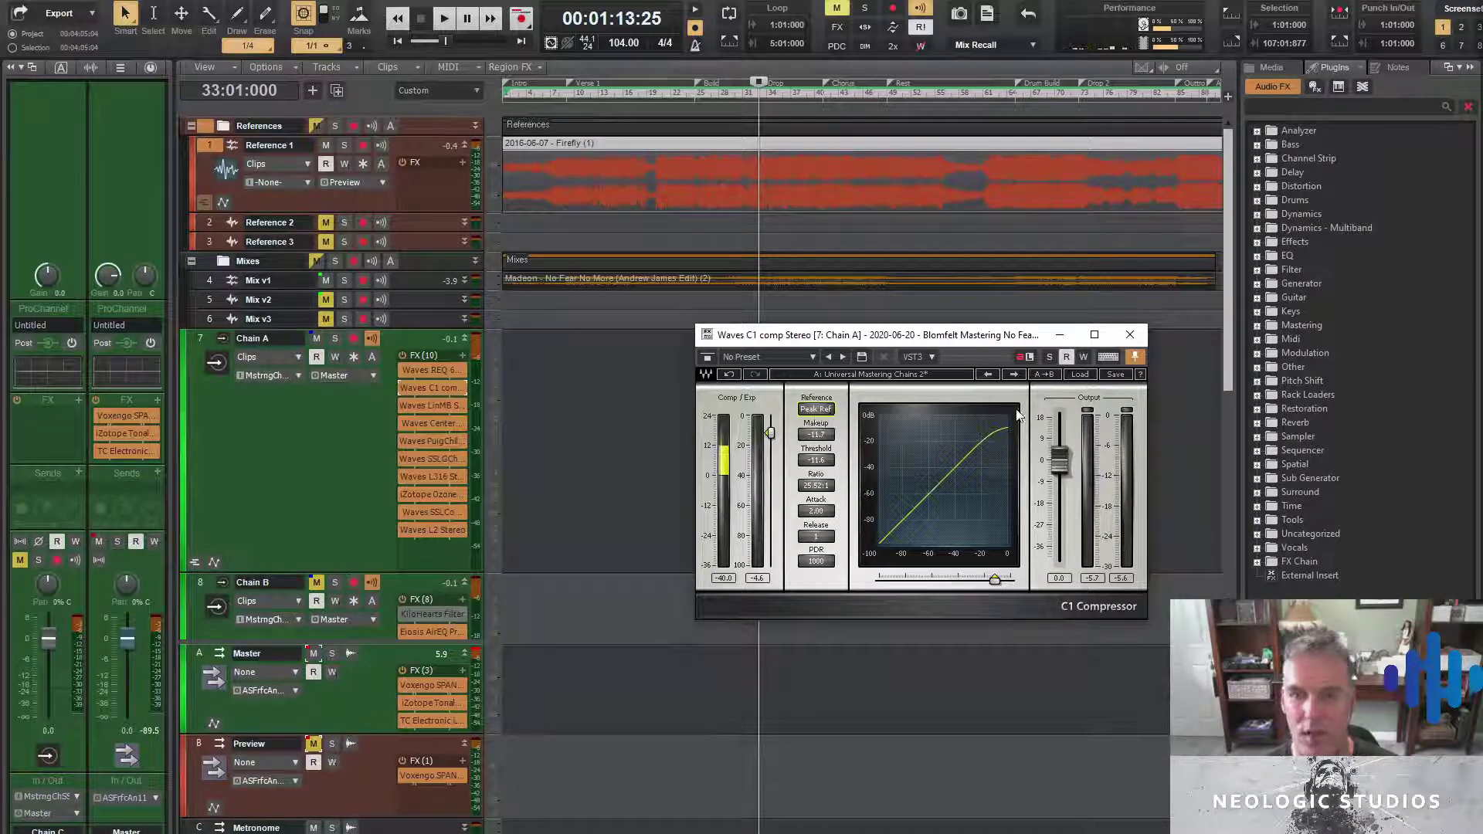
{"action": "left_click", "coordinate": [816, 410]}
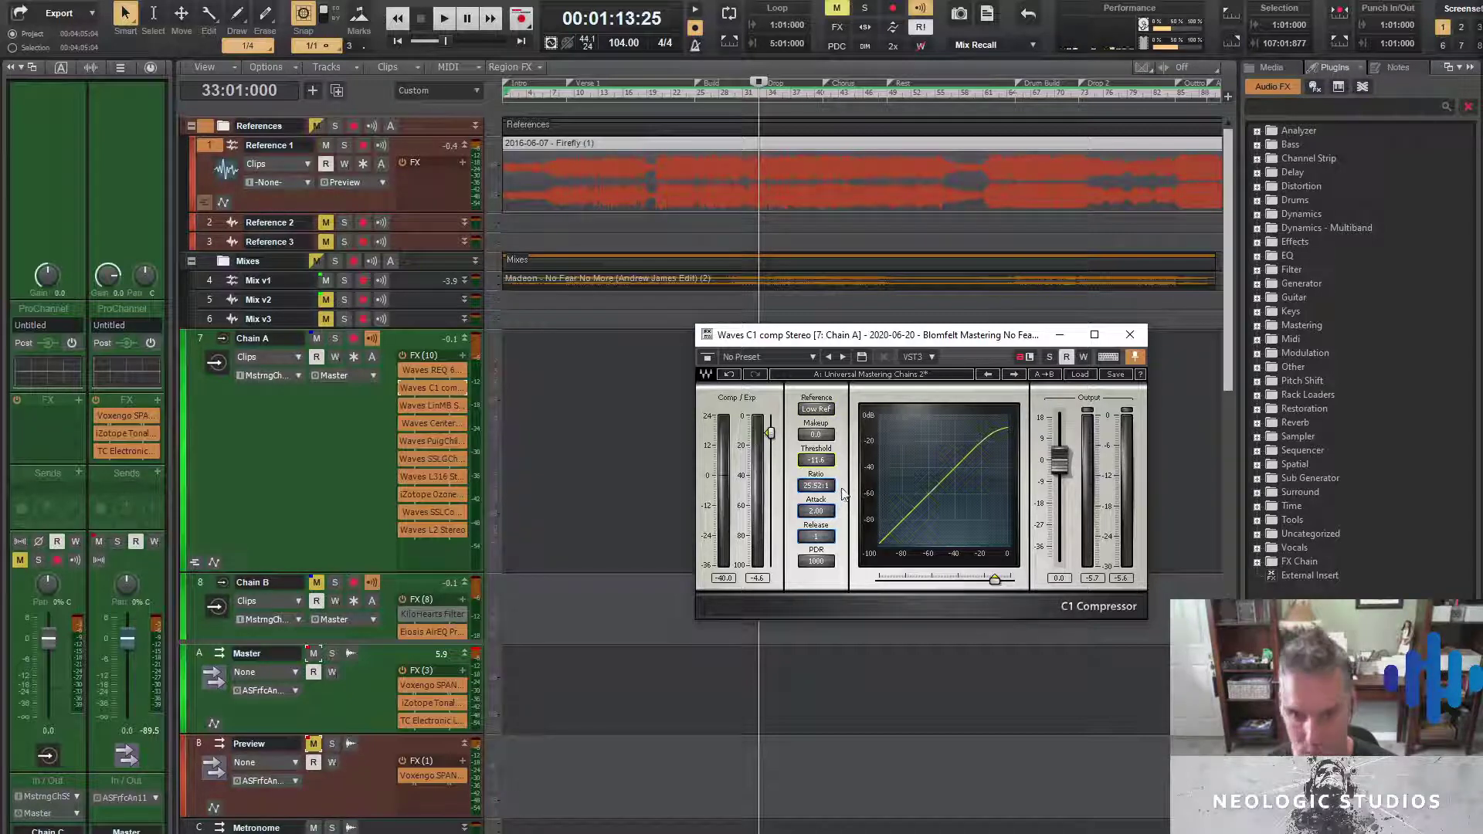
{"action": "left_click", "coordinate": [1129, 336]}
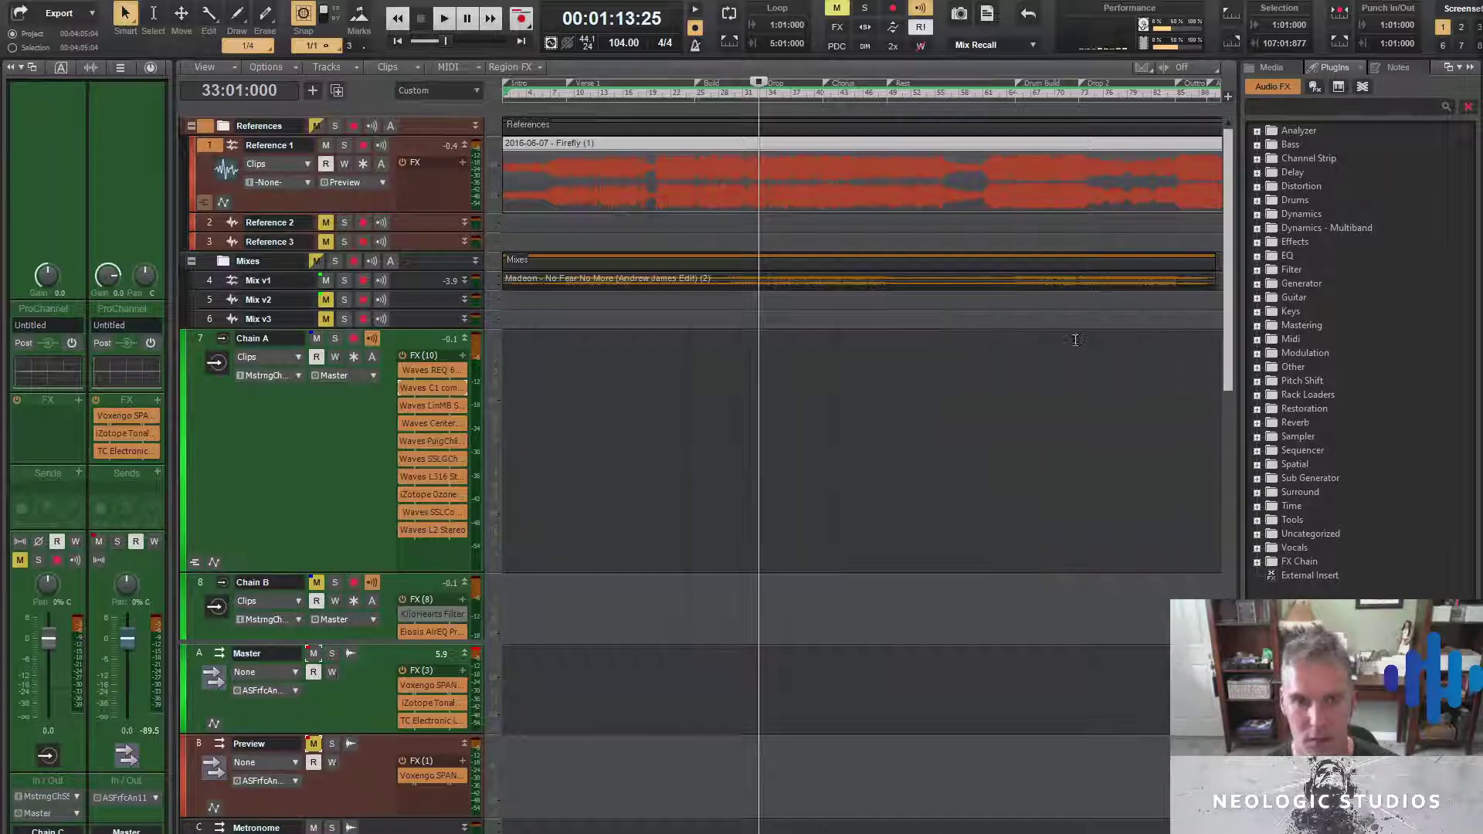
Open Waves LinMB on Chain A and set its release mode to Manual
{"action": "double_click", "coordinate": [430, 404]}
{"action": "left_click_drag", "start_coordinate": [898, 341], "coordinate": [944, 309]}
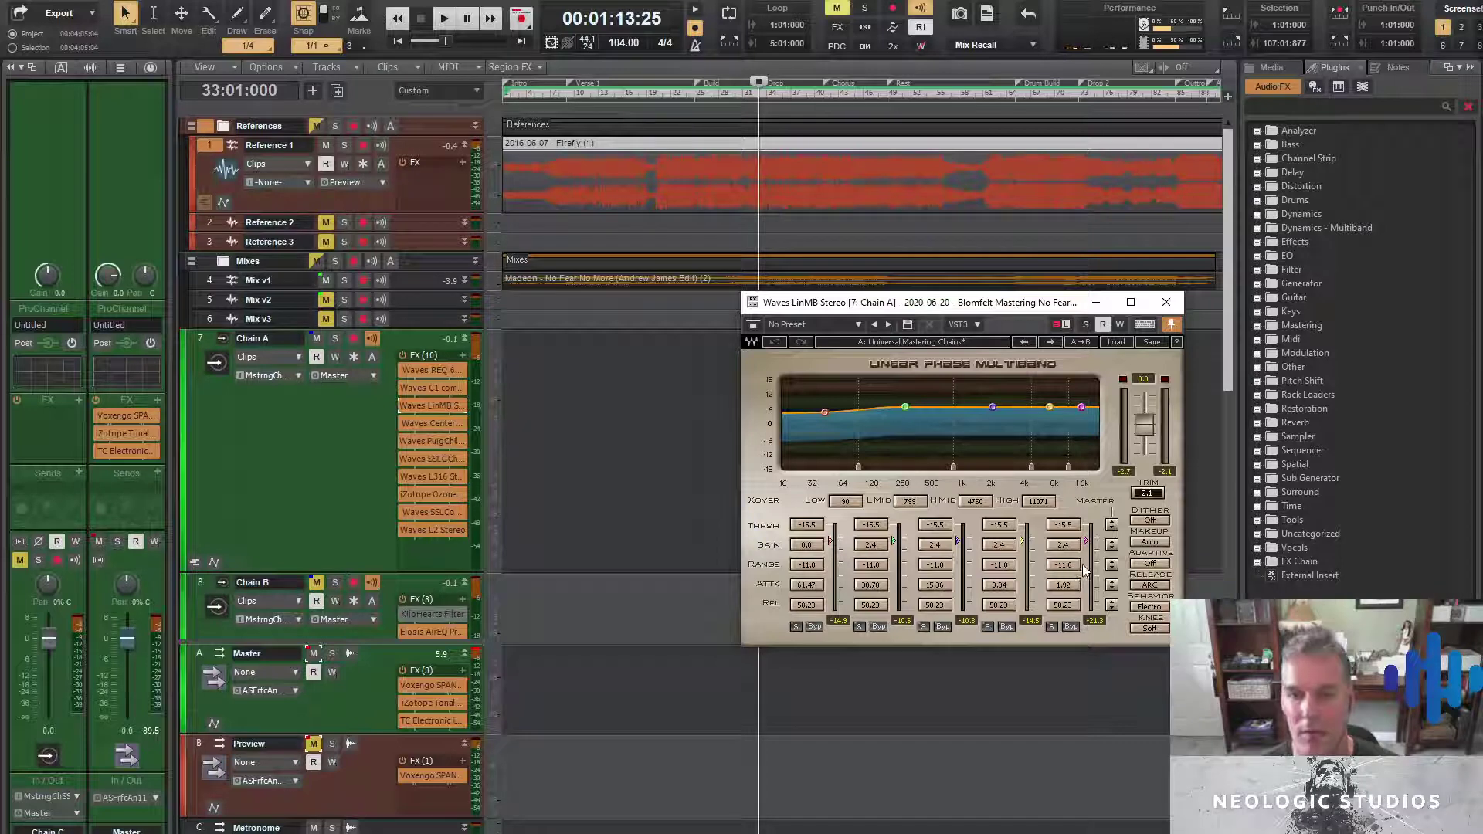
{"action": "mouse_move", "coordinate": [1109, 566]}
{"action": "left_mouse_down"}
{"action": "mouse_move", "coordinate": [1109, 590]}
{"action": "mouse_move", "coordinate": [1110, 553]}
{"action": "mouse_move", "coordinate": [1111, 572]}
{"action": "left_mouse_up"}
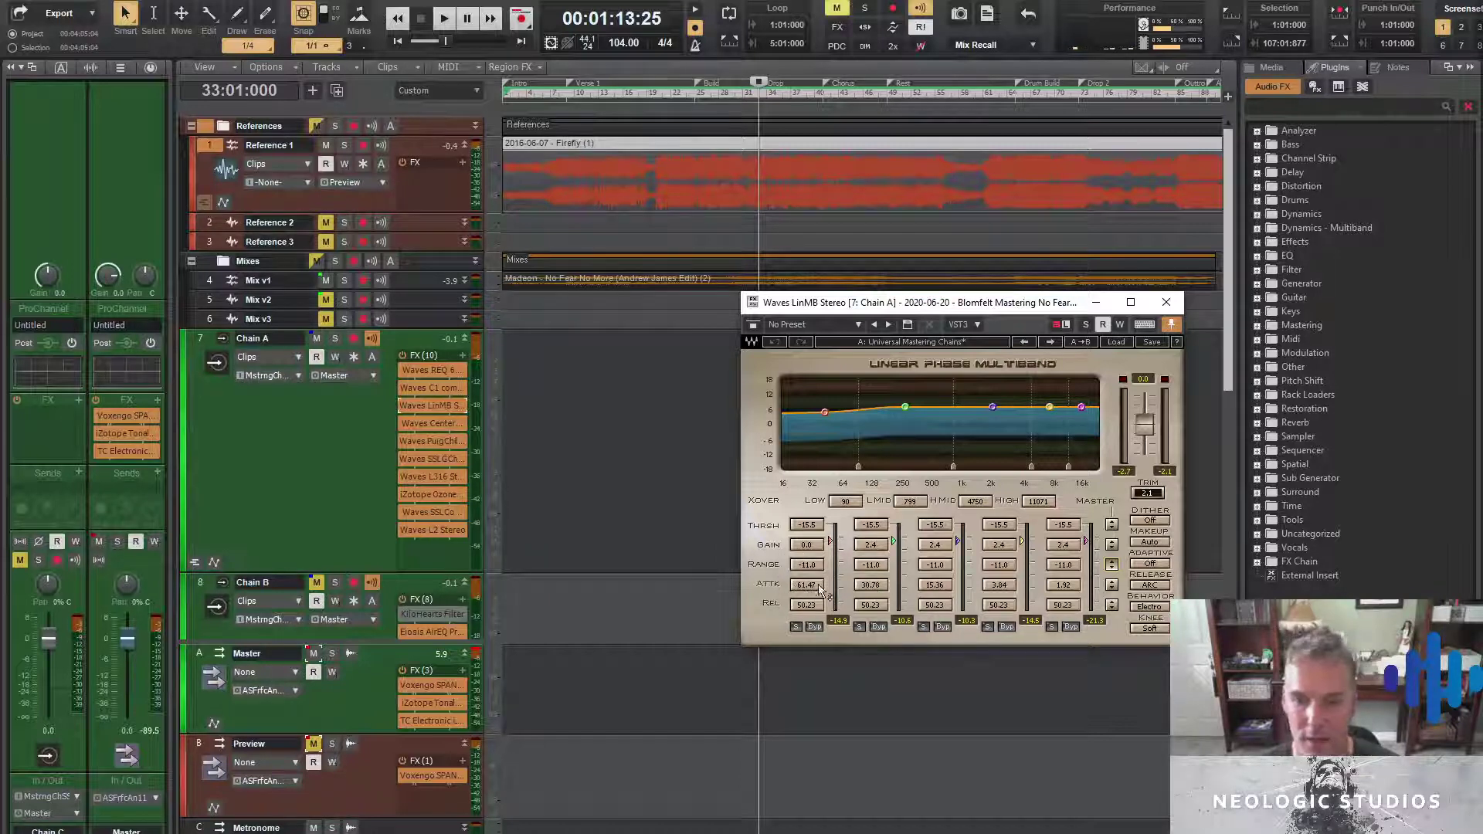
{"action": "left_click", "coordinate": [1150, 585]}
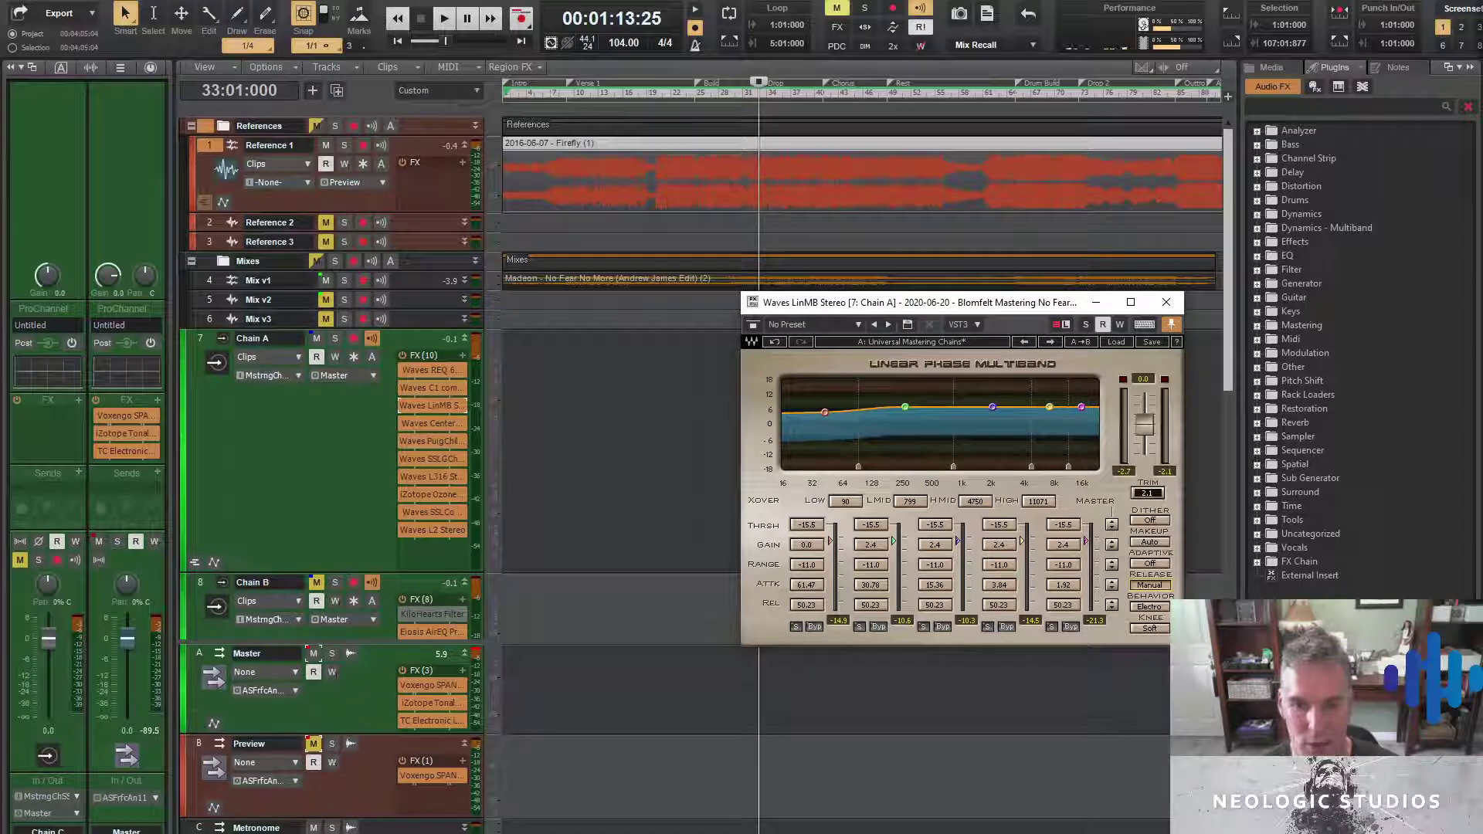
Switch to the AnalogX Delay Time Calculator and set the tempo to 104
{"action": "key", "text": "alt+Tab"}
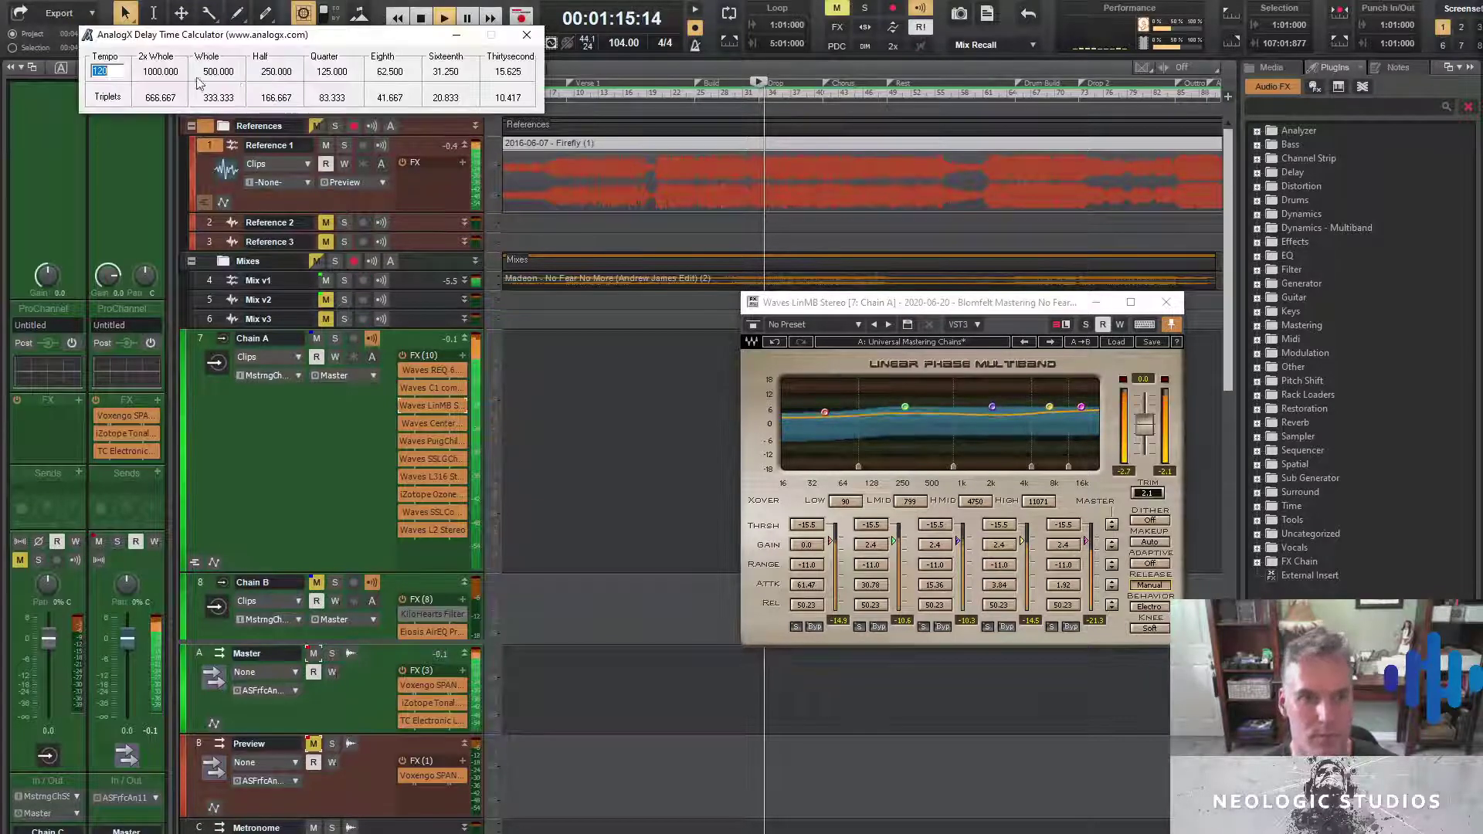
{"action": "double_click", "coordinate": [108, 71]}
{"action": "type", "text": "104"}
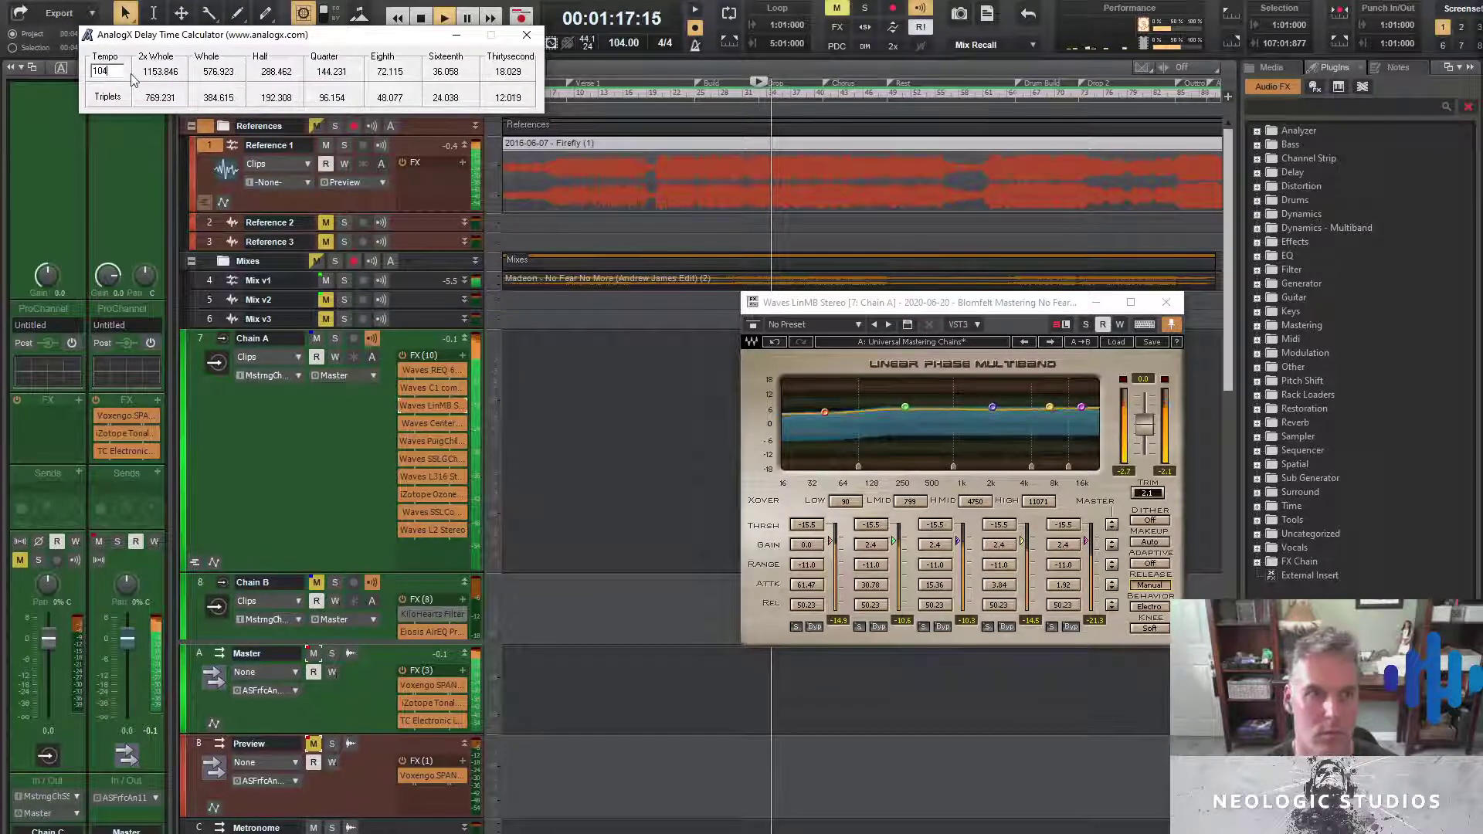
Back in Cakewalk, set the low band's attack in LinMB to 72.11, based on the calculator's eighth-note time
{"action": "left_click", "coordinate": [807, 585]}
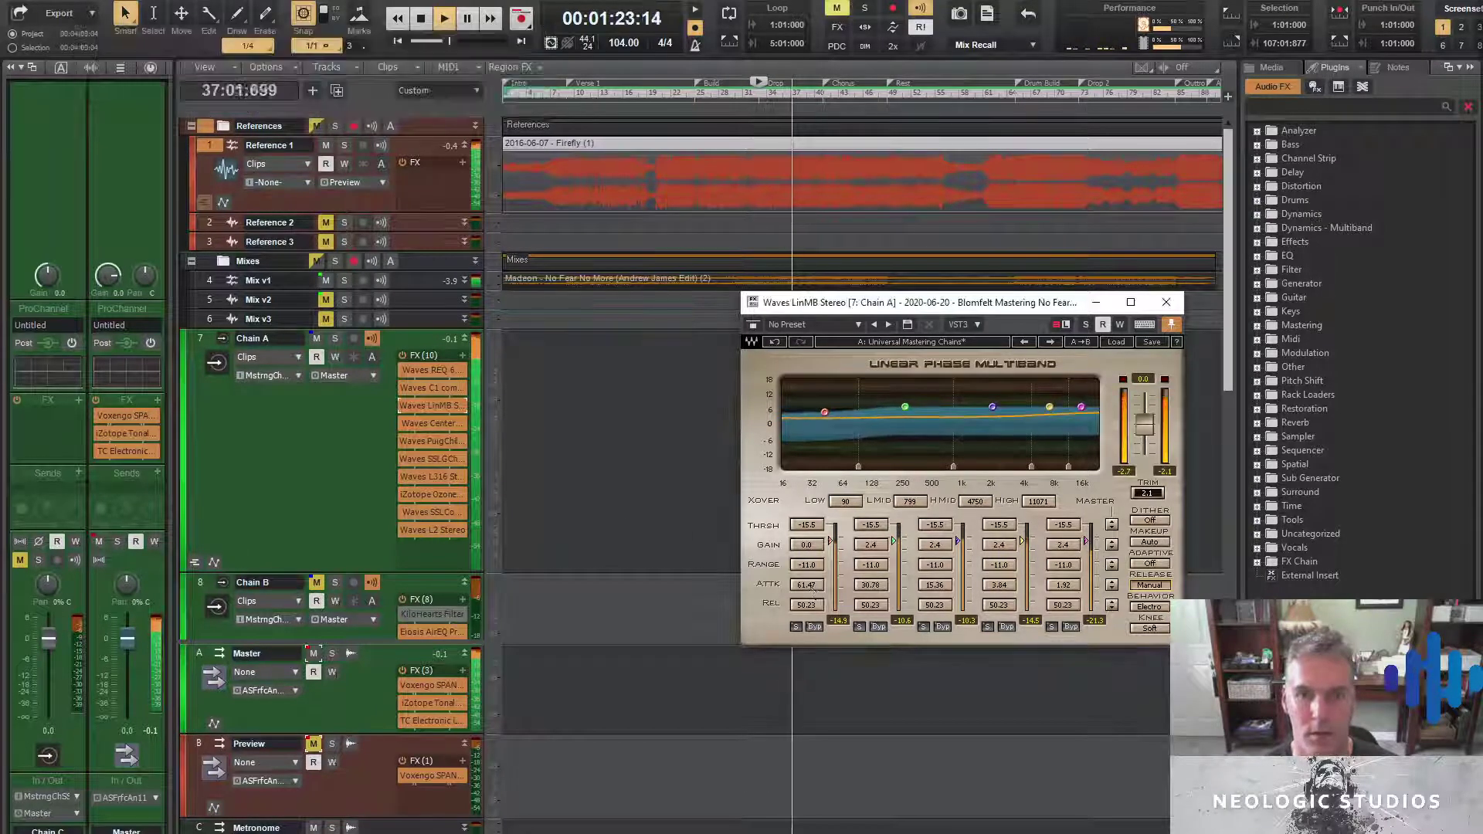
{"action": "left_click", "coordinate": [807, 585]}
{"action": "type", "text": "72"}
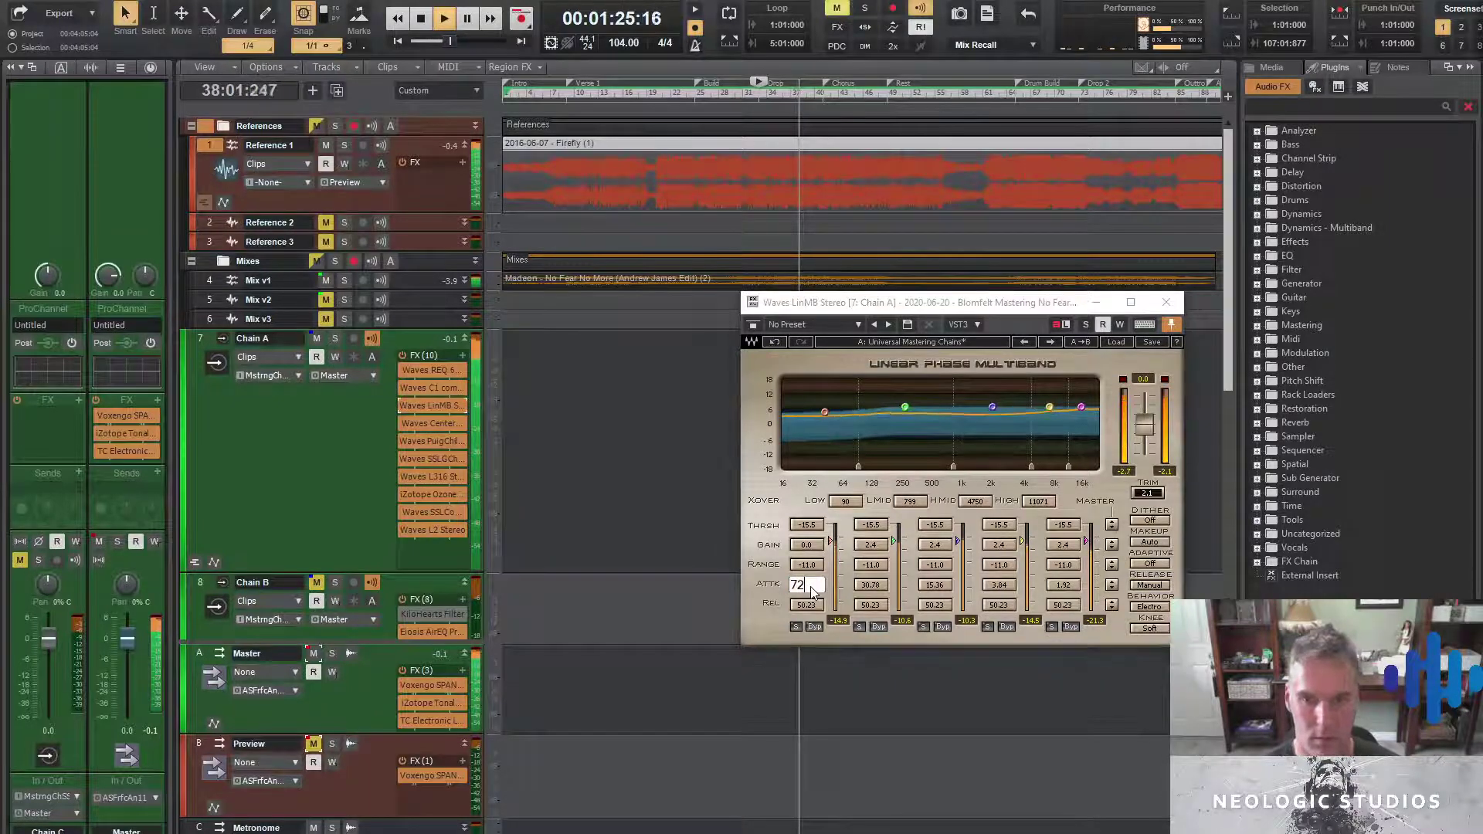
{"action": "key", "text": "alt+Tab"}
{"action": "left_click", "coordinate": [810, 587]}
{"action": "key", "text": "Return"}
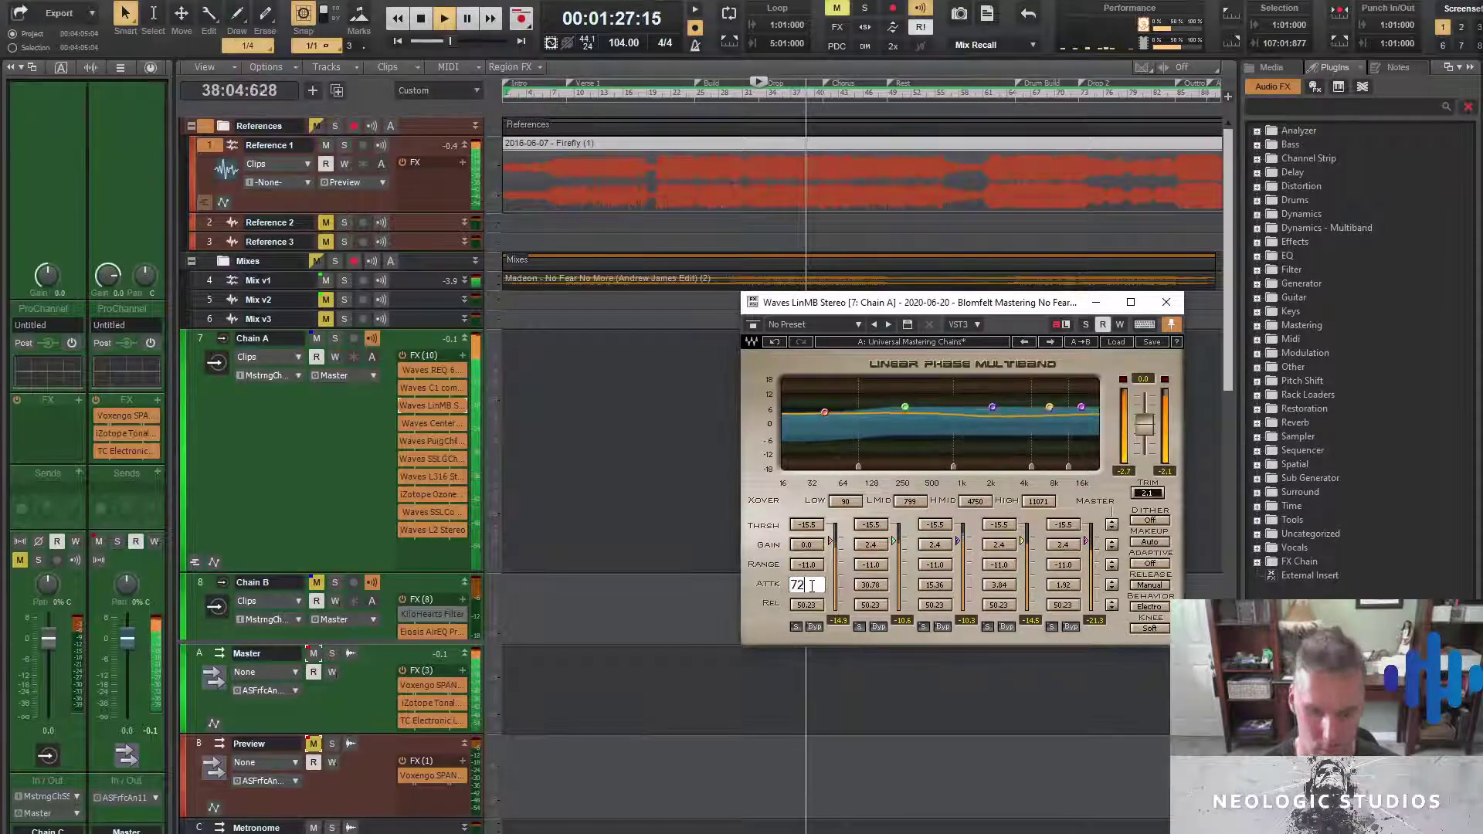
Check the delay calculator's sixteenth-note time and set the second band's attack in LinMB to 36.05
{"action": "key", "text": "alt+Tab"}
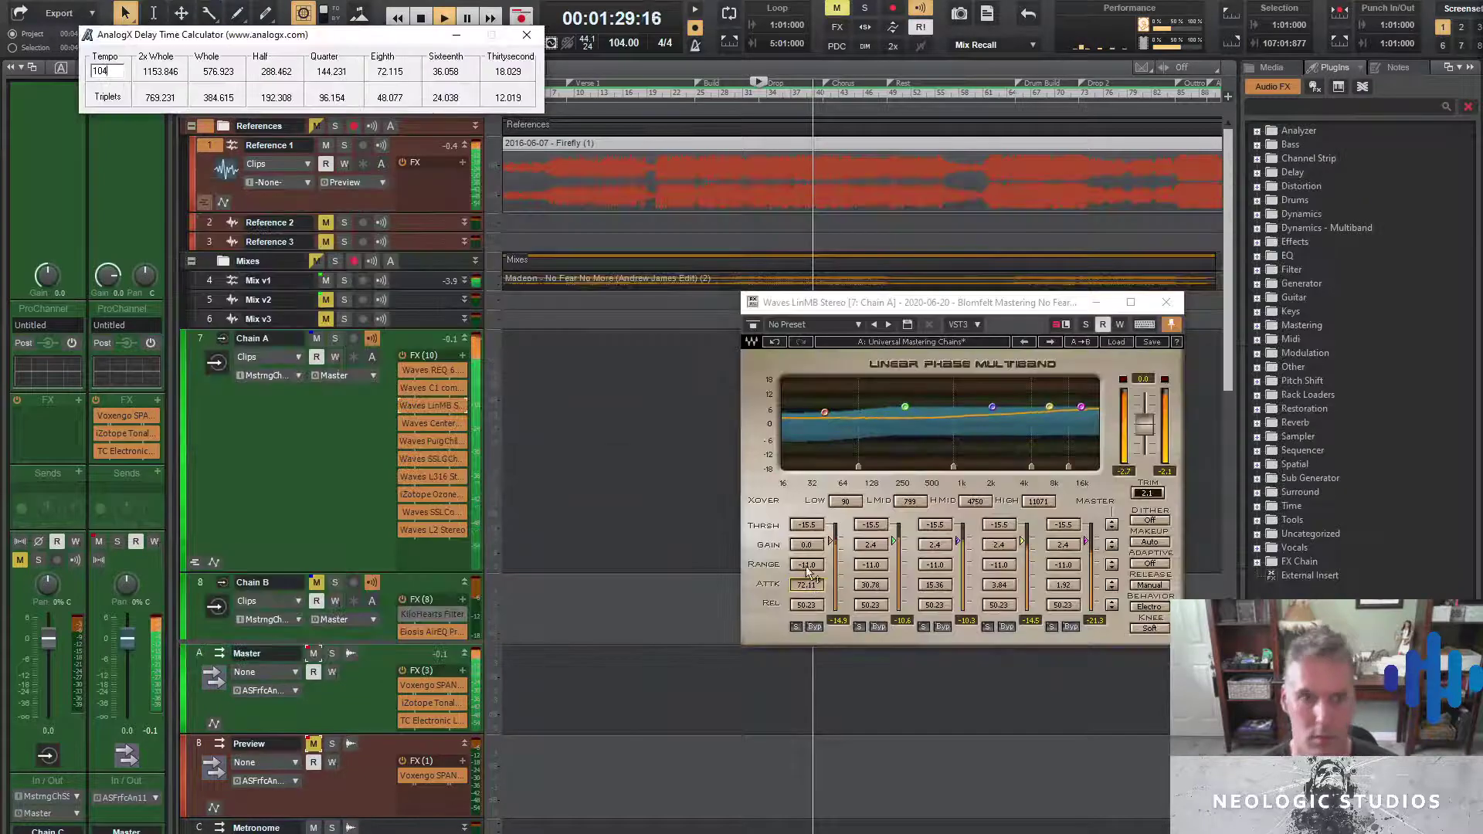
{"action": "key", "text": "alt+Tab"}
{"action": "left_click", "coordinate": [871, 584]}
{"action": "type", "text": "36.05"}
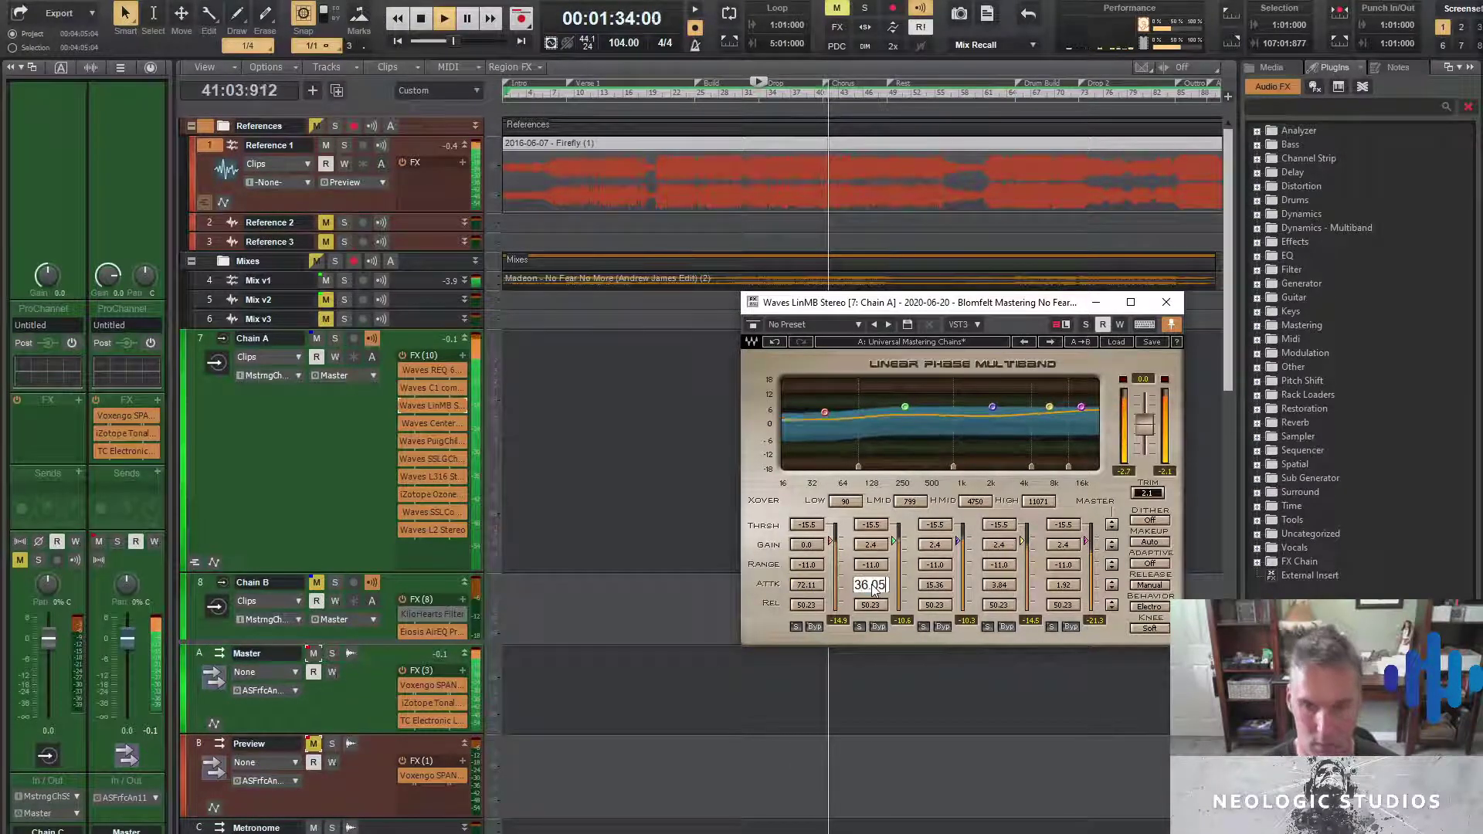
{"action": "key", "text": "Return"}
Check the delay calculator's thirty-second-note time and set the third band's attack in LinMB to 18.02
{"action": "key", "text": "alt+Tab"}
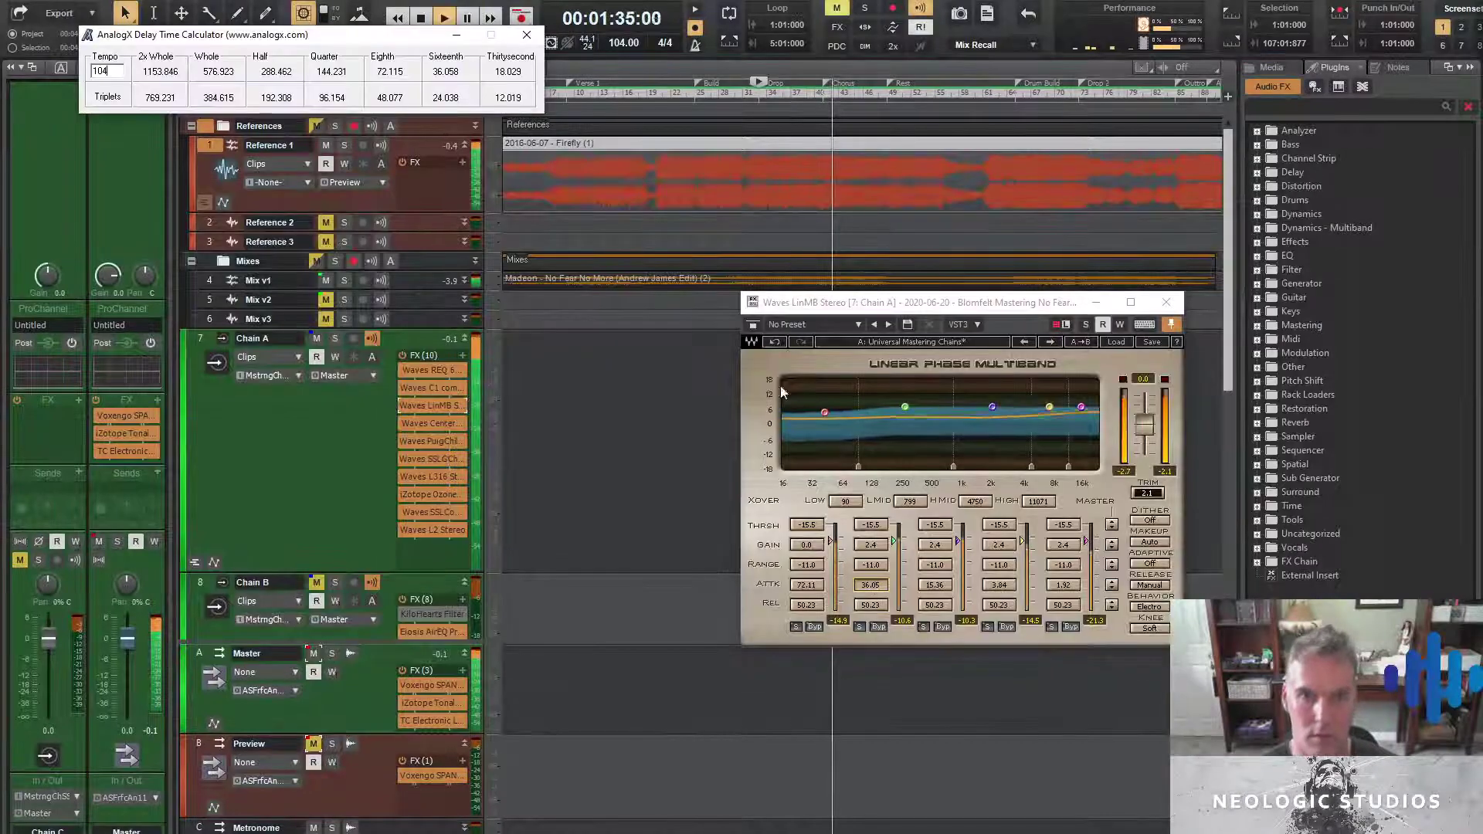
{"action": "key", "text": "alt+Tab"}
{"action": "left_click", "coordinate": [939, 587]}
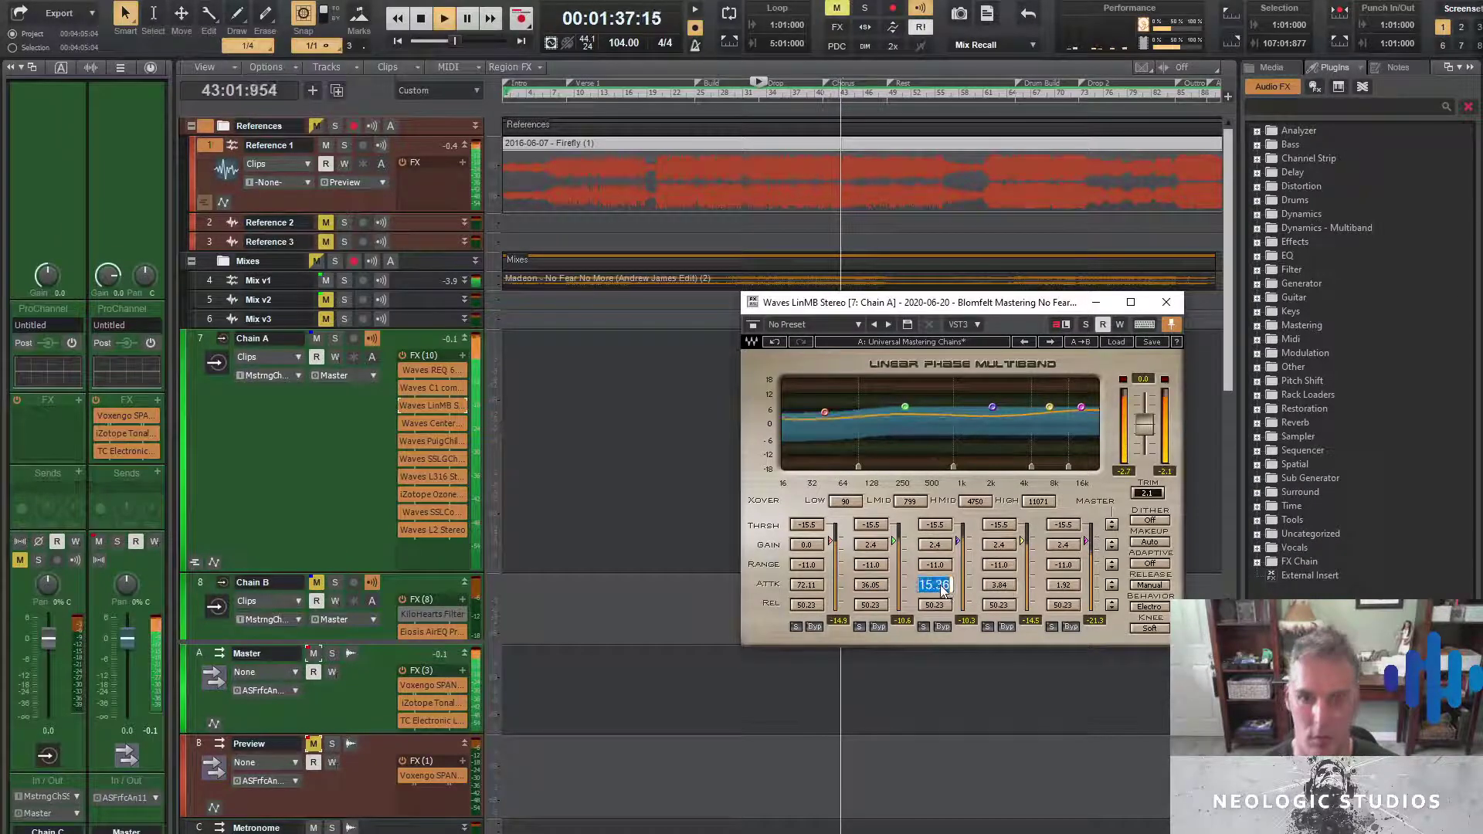
{"action": "type", "text": "18"}
{"action": "key", "text": "Return"}
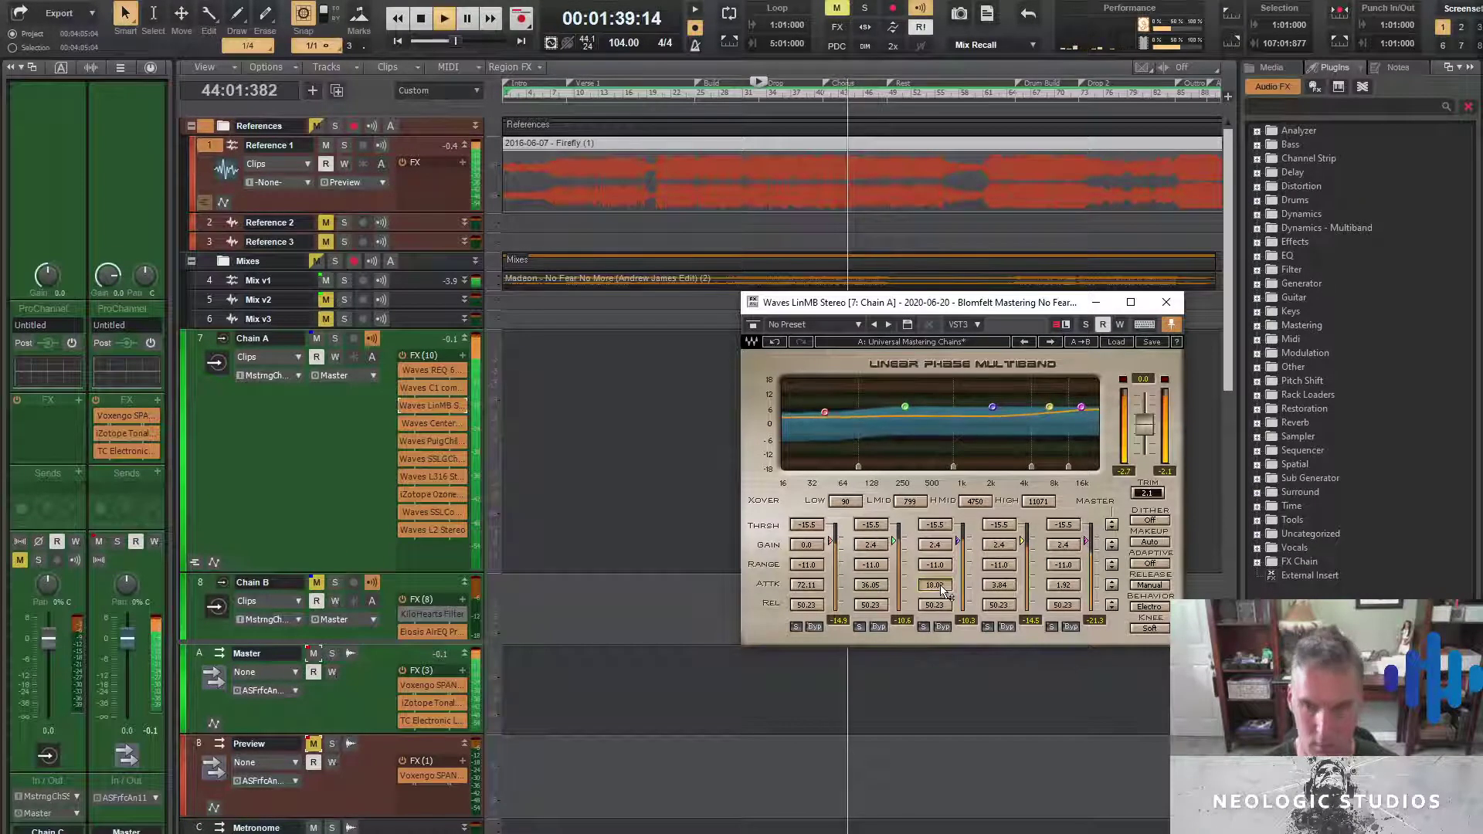
Set the fourth band's attack to 9 and the fifth band's attack to 4.5, continuing to halve the note times
{"action": "key", "text": "alt+Tab"}
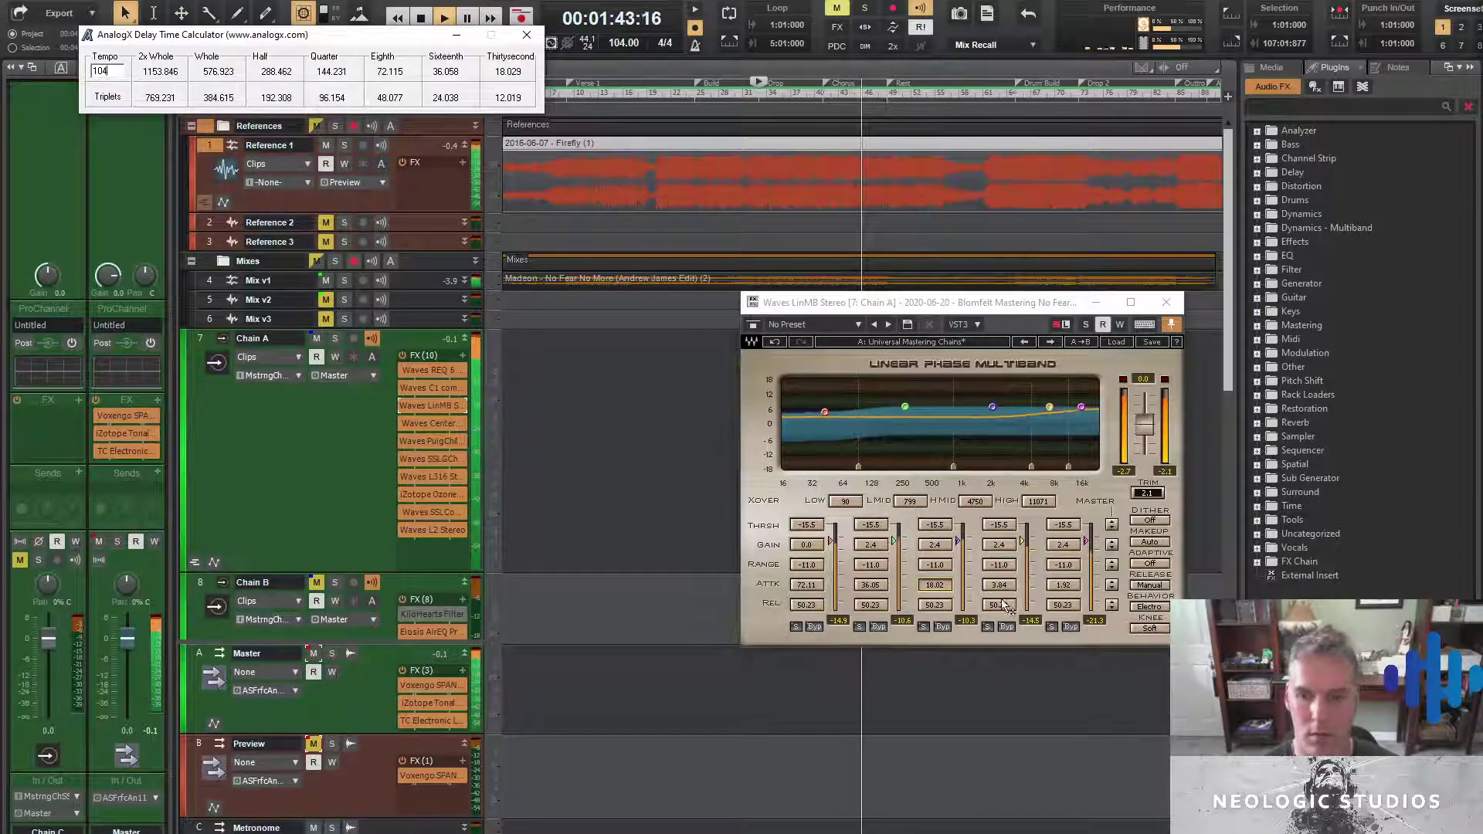
{"action": "left_click", "coordinate": [998, 585]}
{"action": "type", "text": "9"}
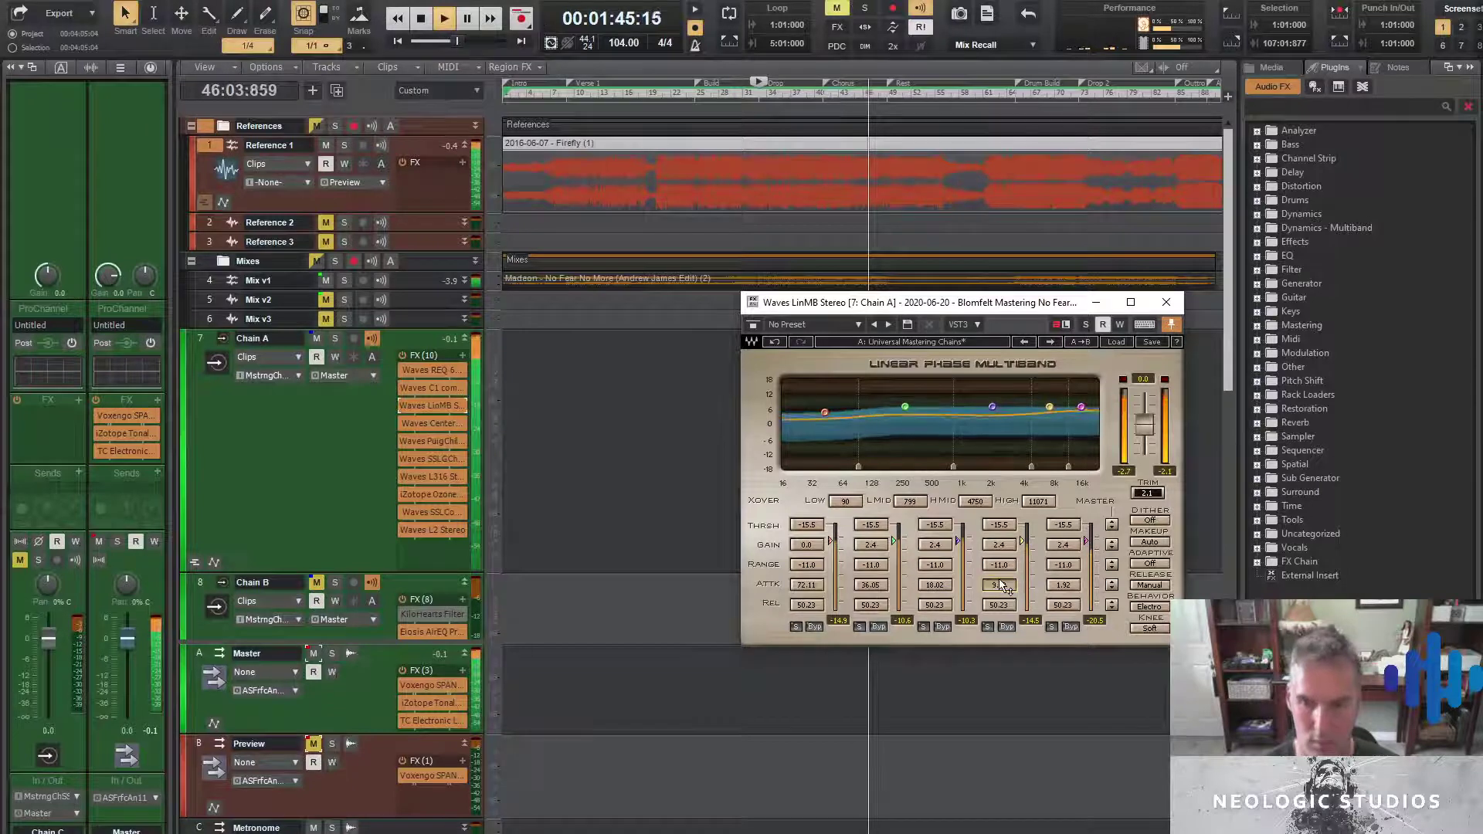
{"action": "key", "text": "Return"}
{"action": "left_click", "coordinate": [1061, 584]}
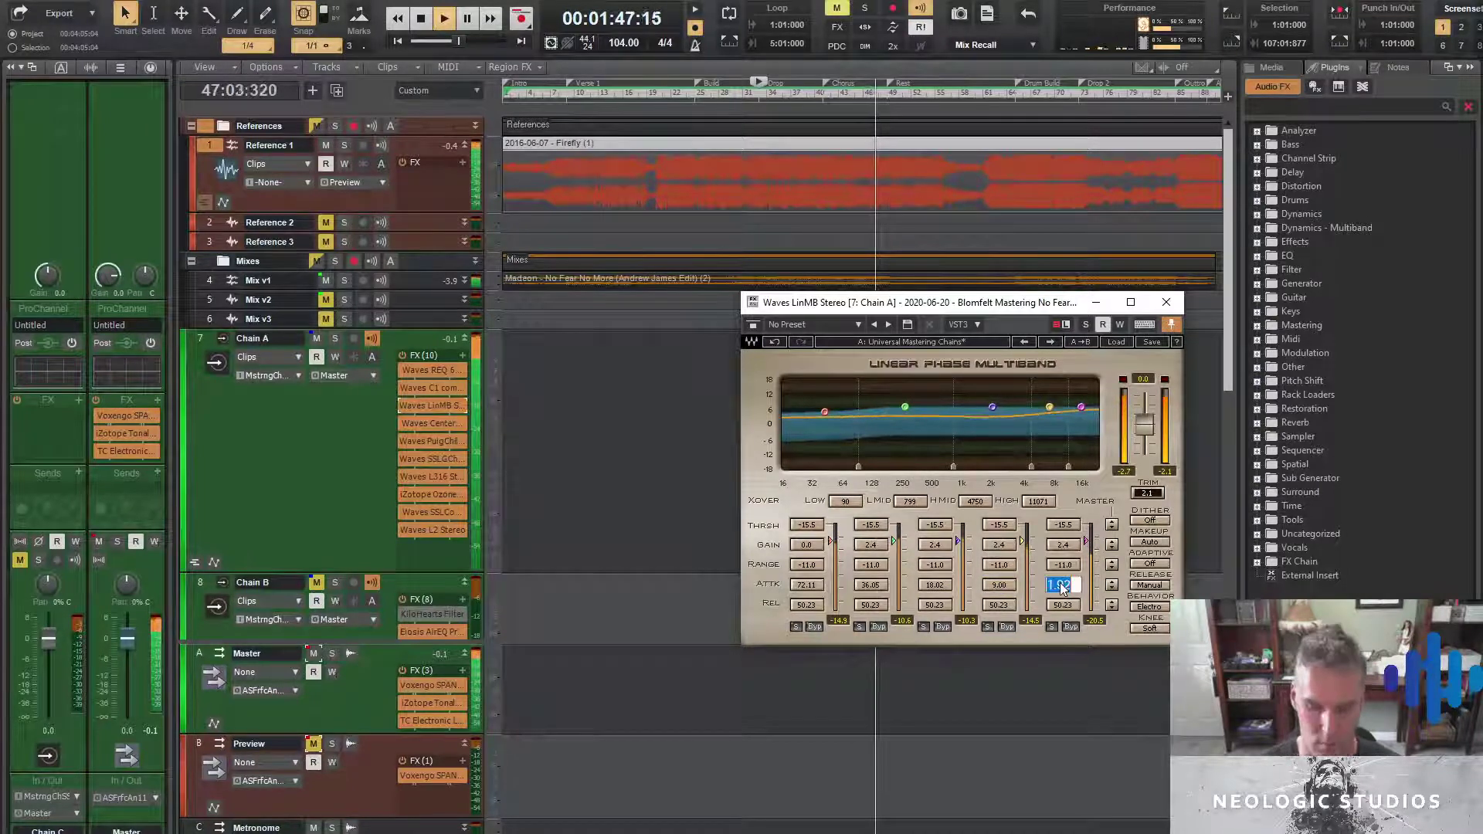
{"action": "type", "text": "4.5"}
{"action": "key", "text": "Return"}
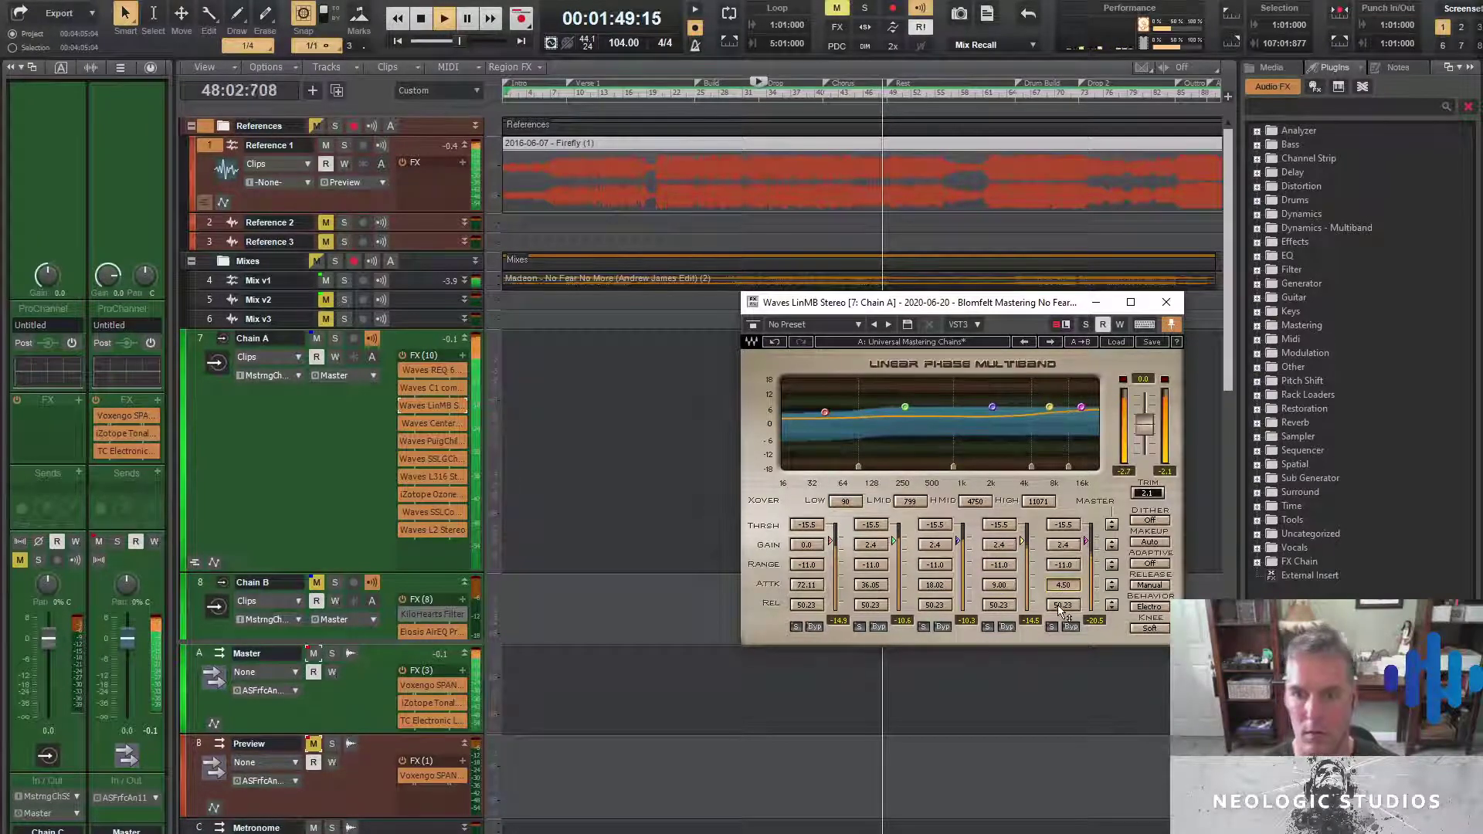
Consult the delay calculator and set the low band's release in LinMB to 48.02
{"action": "key", "text": "alt+Tab"}
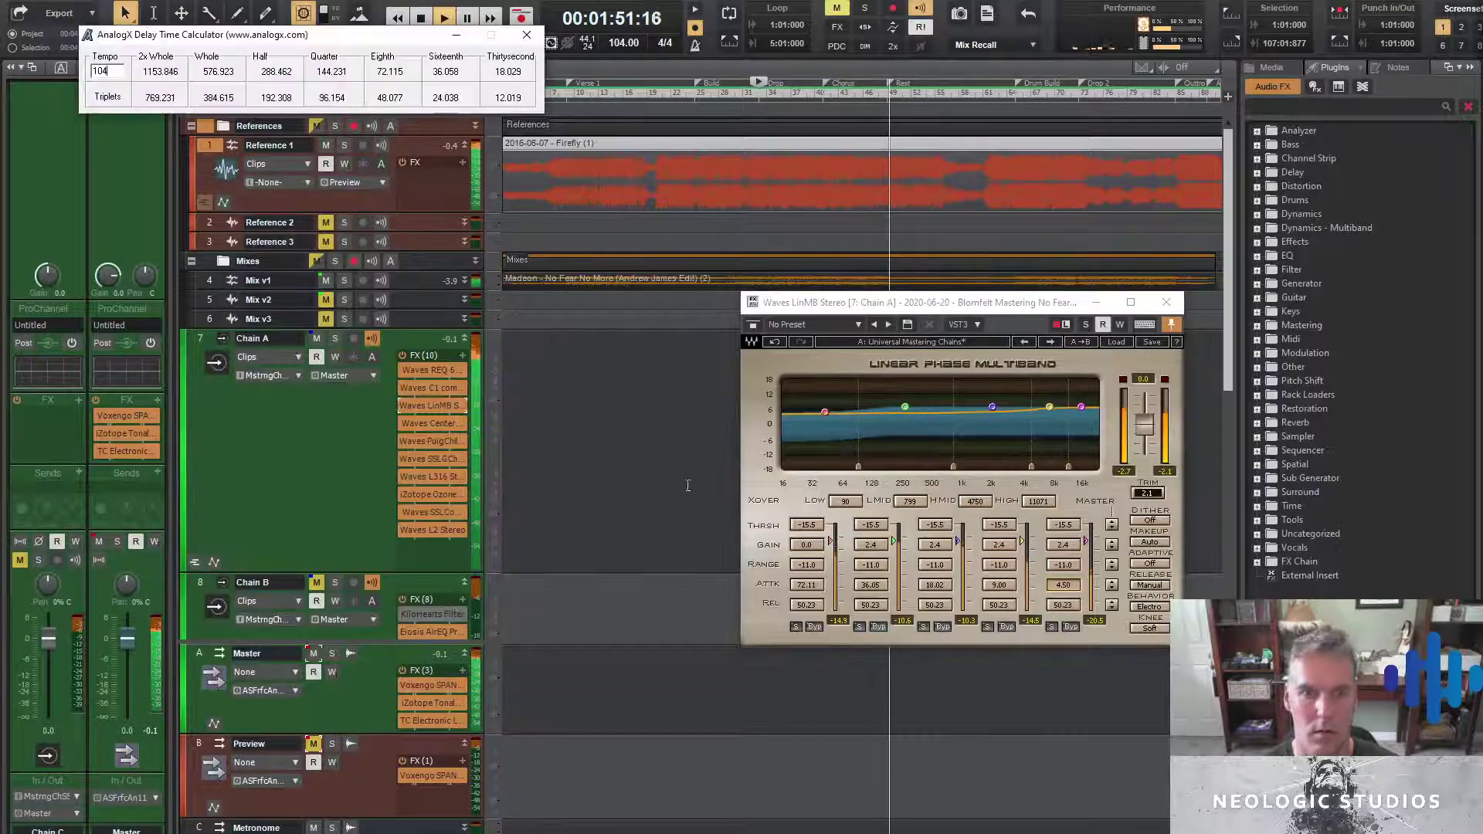
{"action": "left_click", "coordinate": [808, 605]}
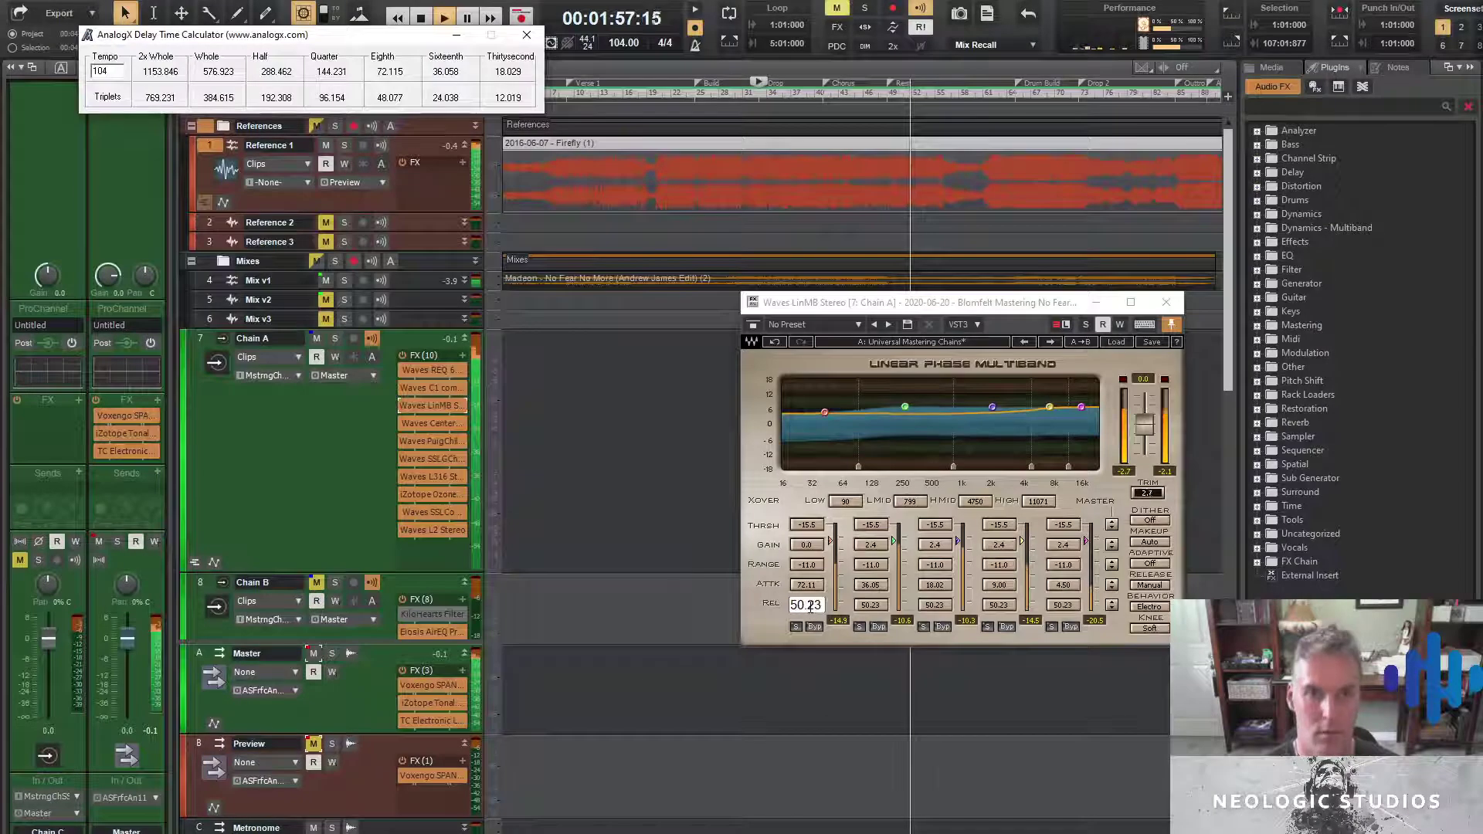
{"action": "double_click", "coordinate": [807, 605]}
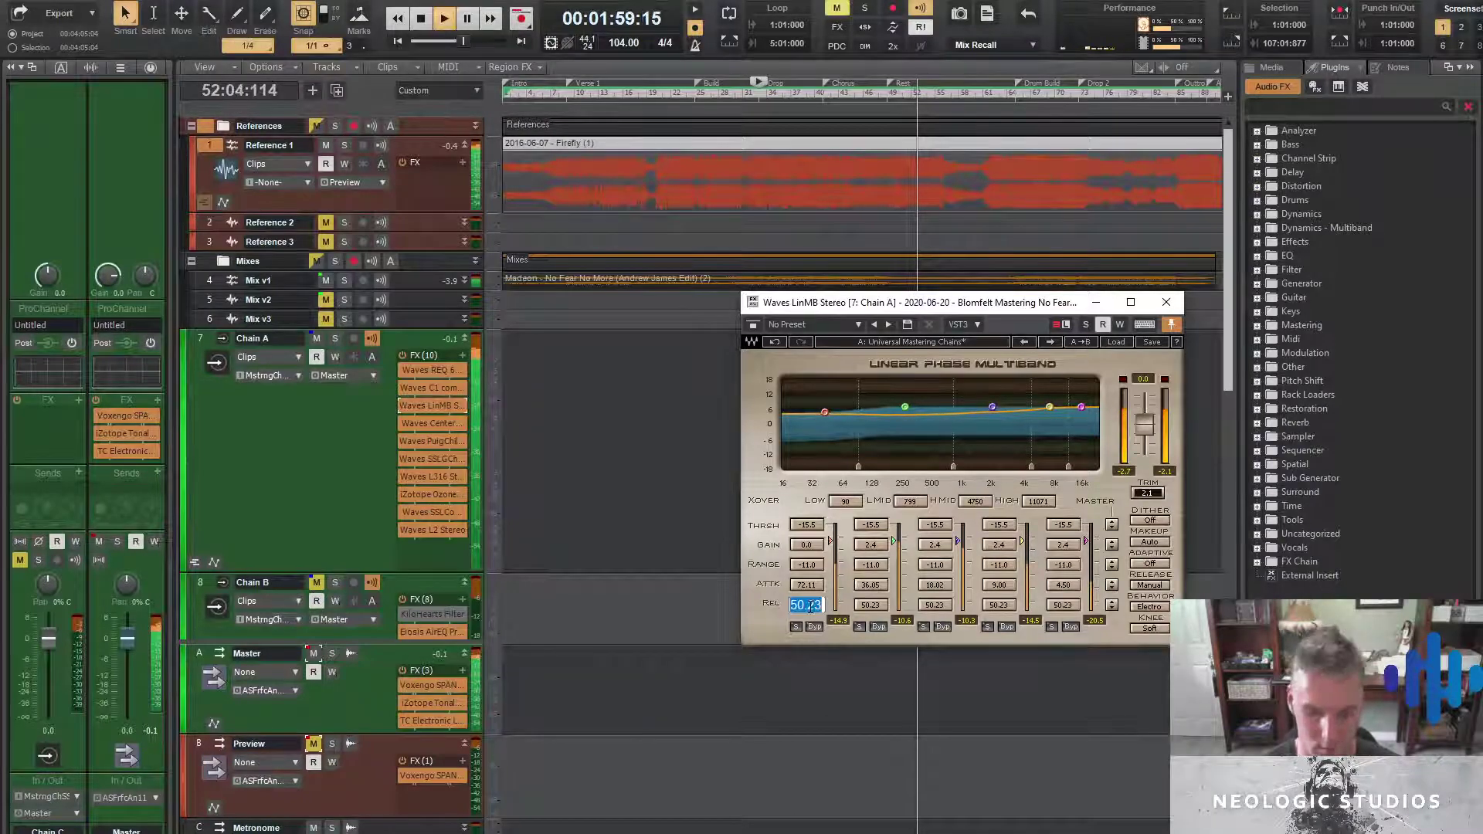
{"action": "type", "text": "48.02"}
{"action": "key", "text": "Return"}
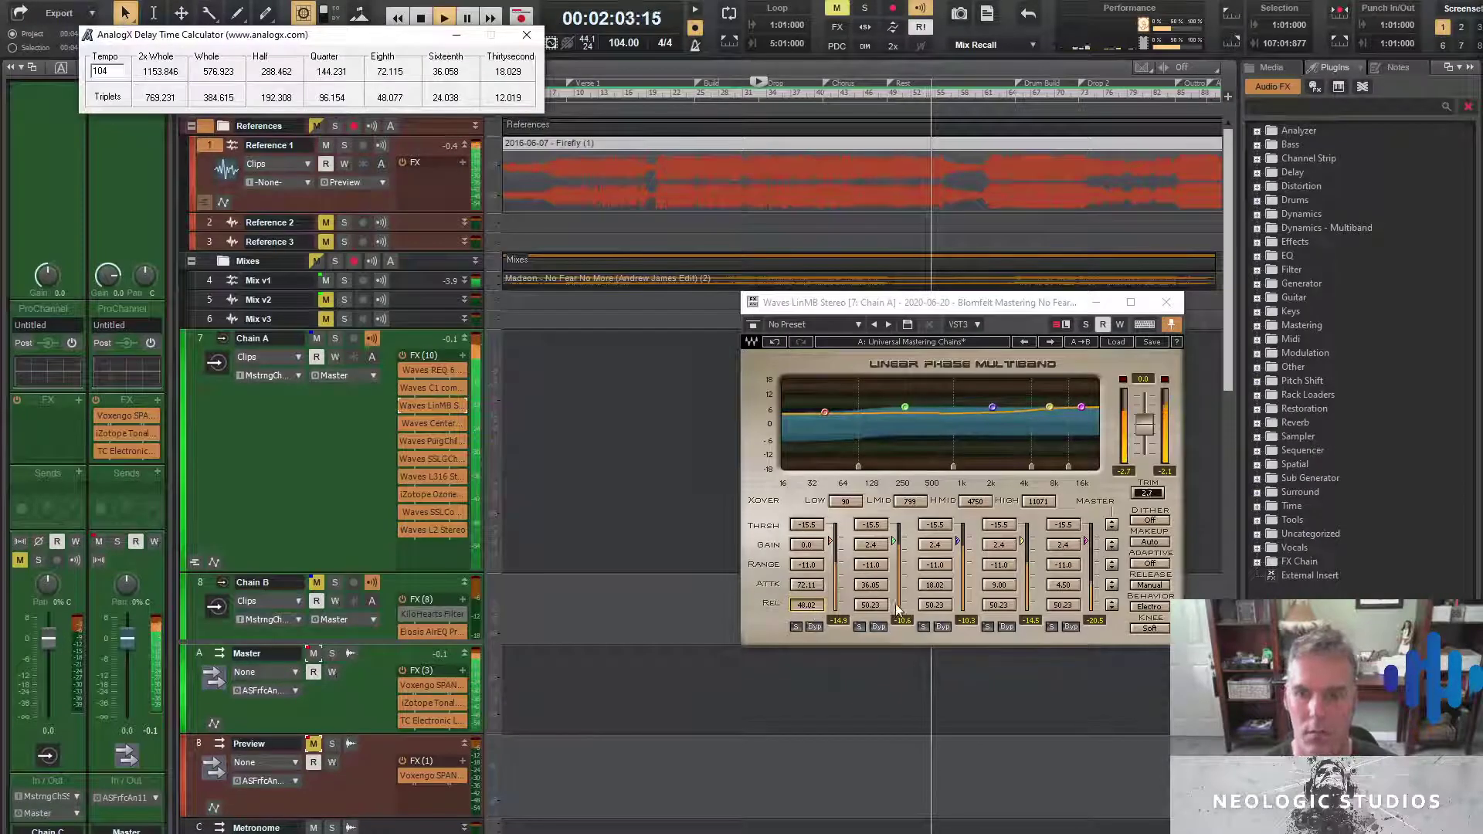
Set the low band's release to 36.05 and the second band's release to 72.11
{"action": "left_click", "coordinate": [813, 610]}
{"action": "type", "text": "36.05"}
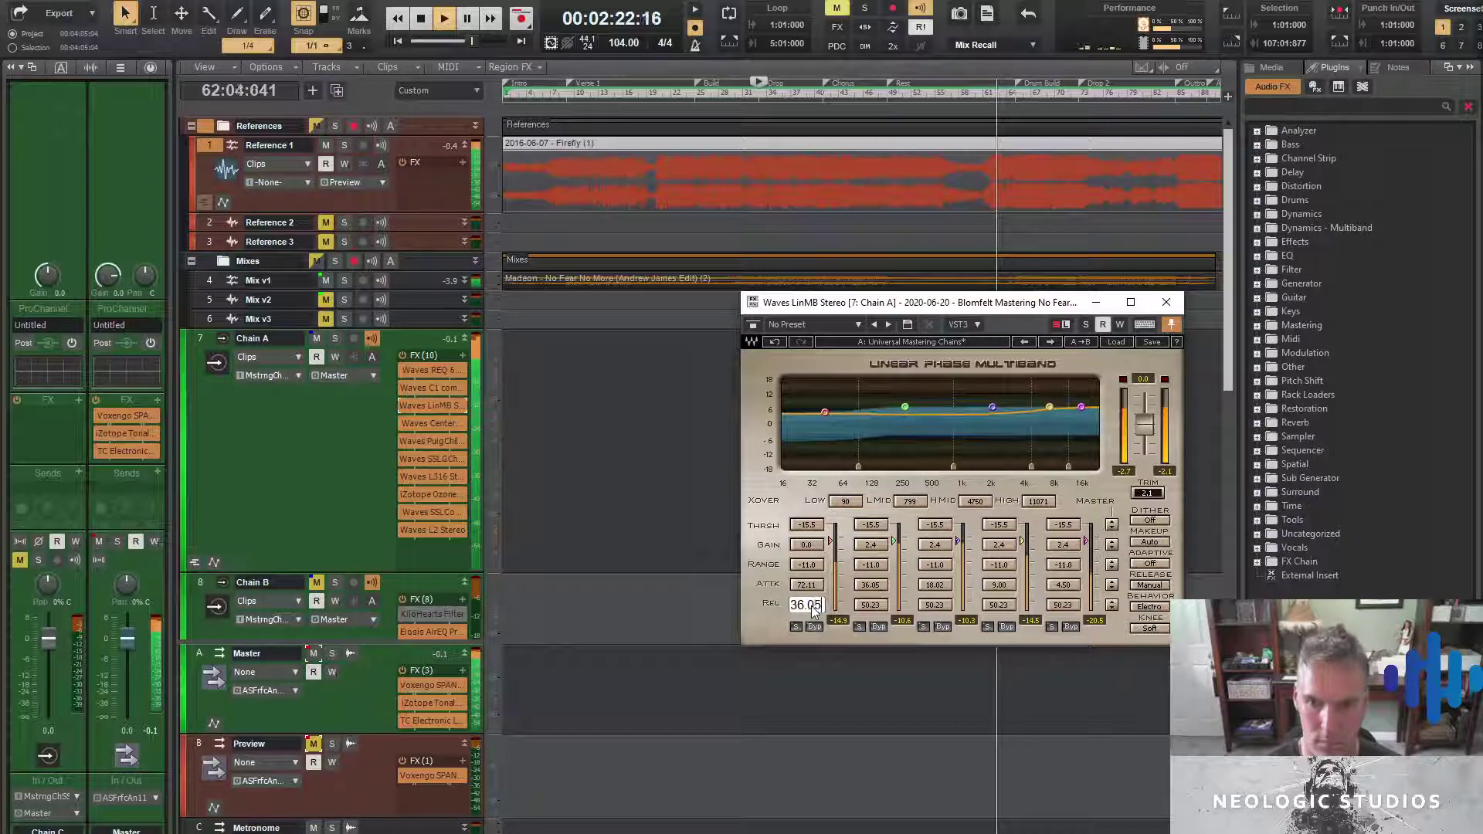
{"action": "key", "text": "Return"}
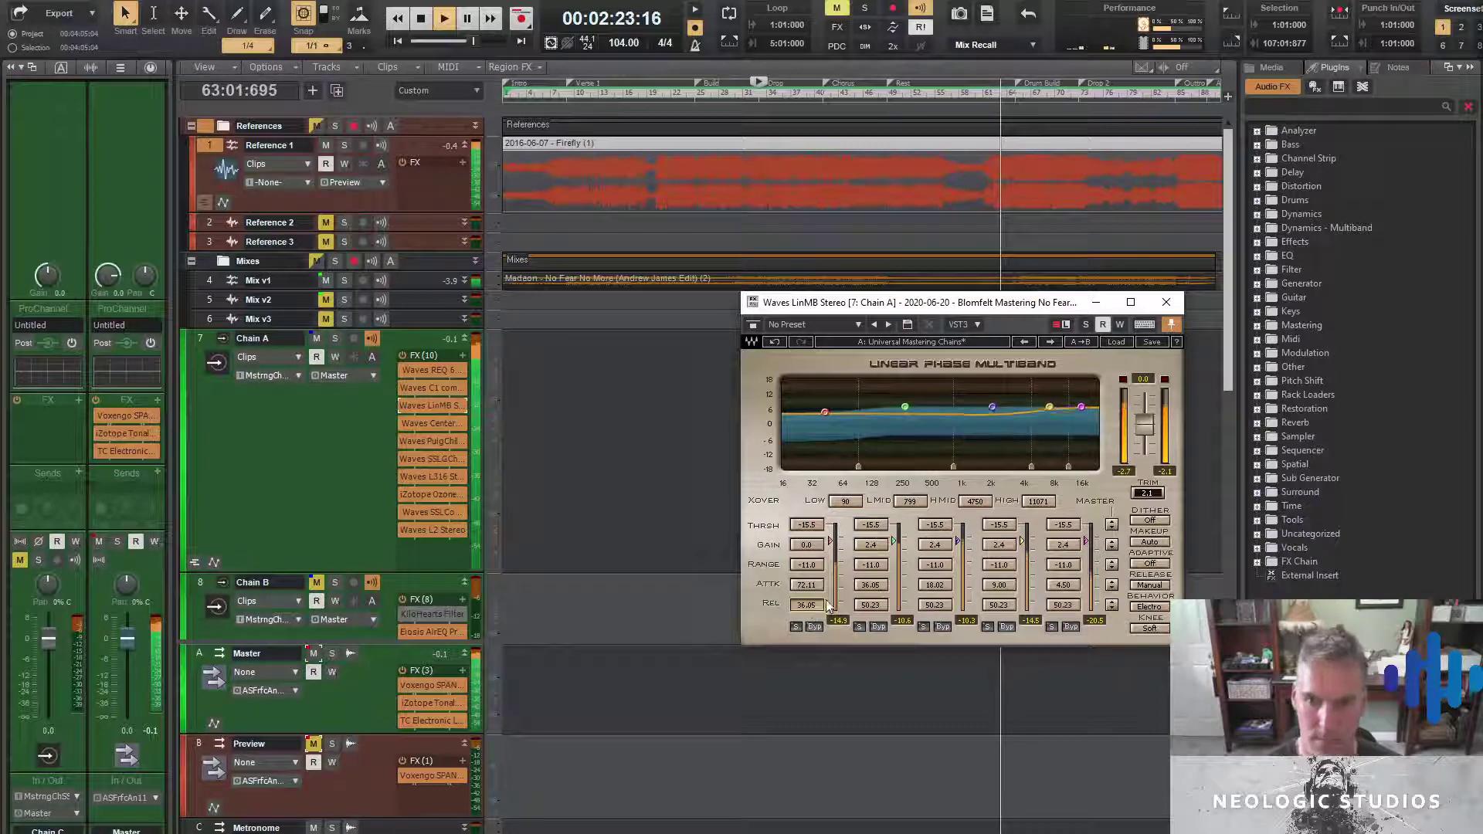
{"action": "left_click", "coordinate": [874, 607]}
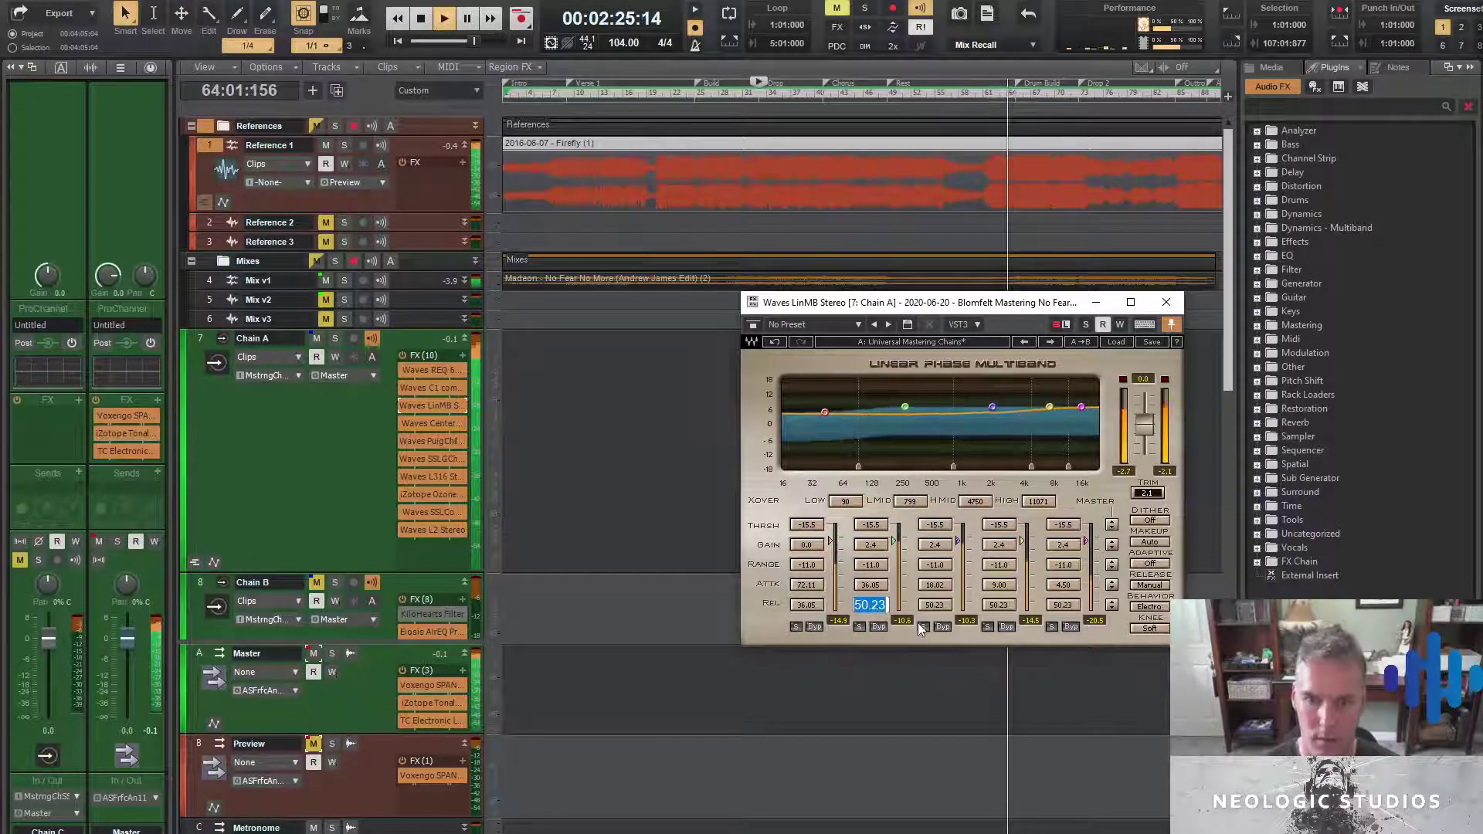
{"action": "type", "text": "72.11"}
{"action": "key", "text": "Return"}
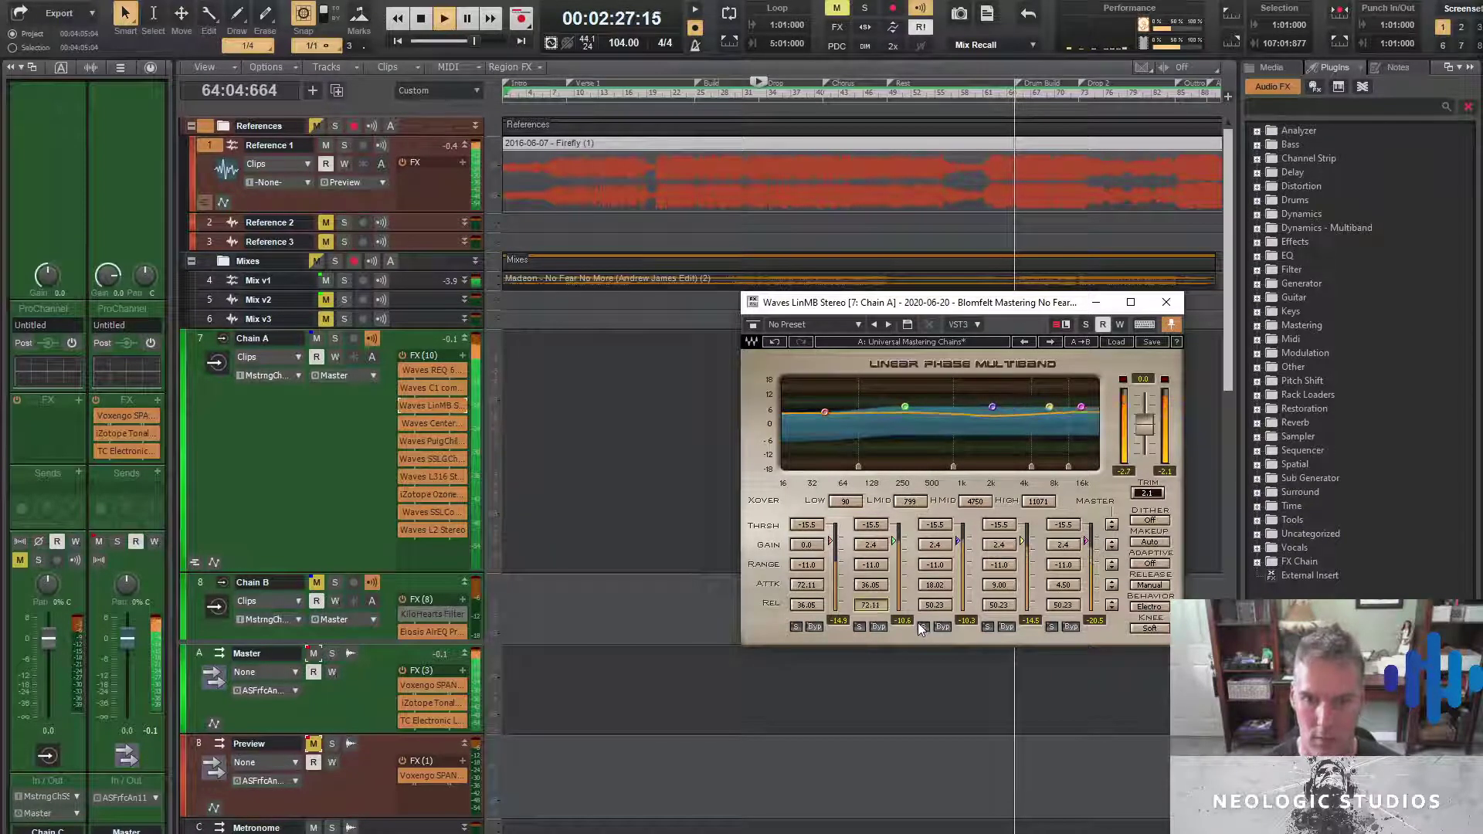
Look up the quarter-note time in the delay calculator and set the third band's release to 144.23
{"action": "key", "text": "alt+Tab"}
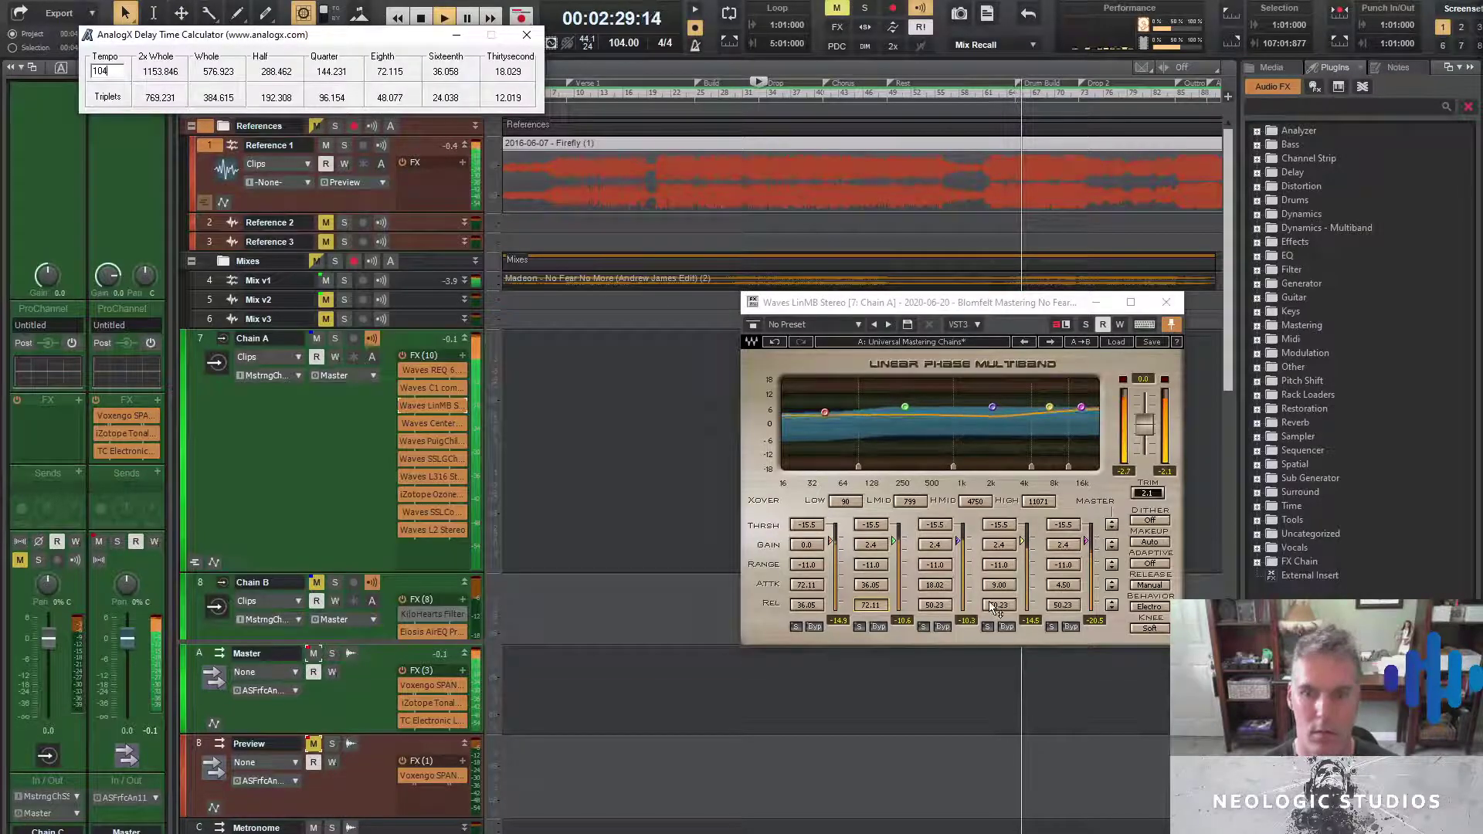
{"action": "left_click", "coordinate": [935, 605]}
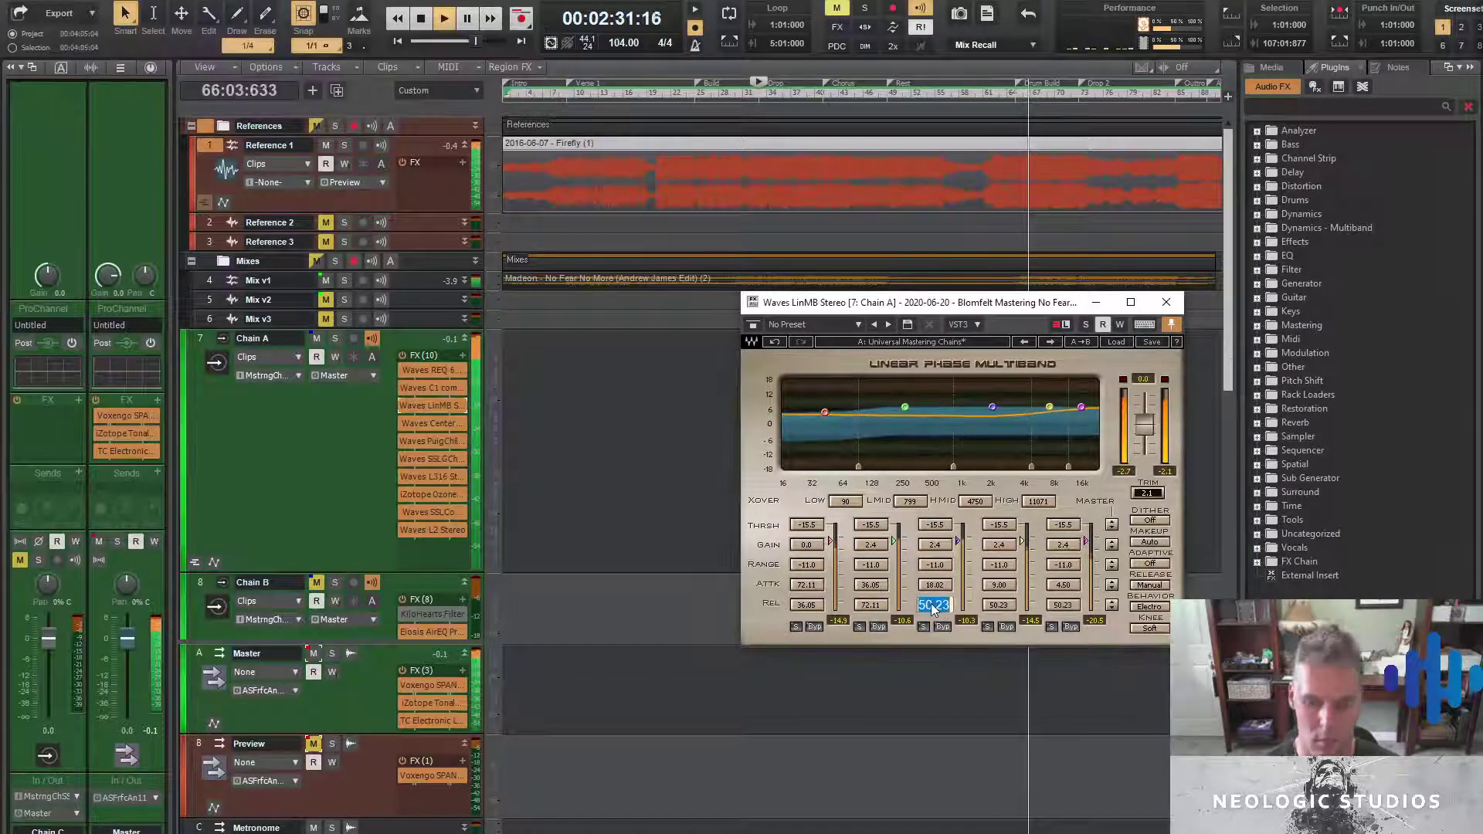
{"action": "type", "text": "144.23"}
{"action": "key", "text": "Return"}
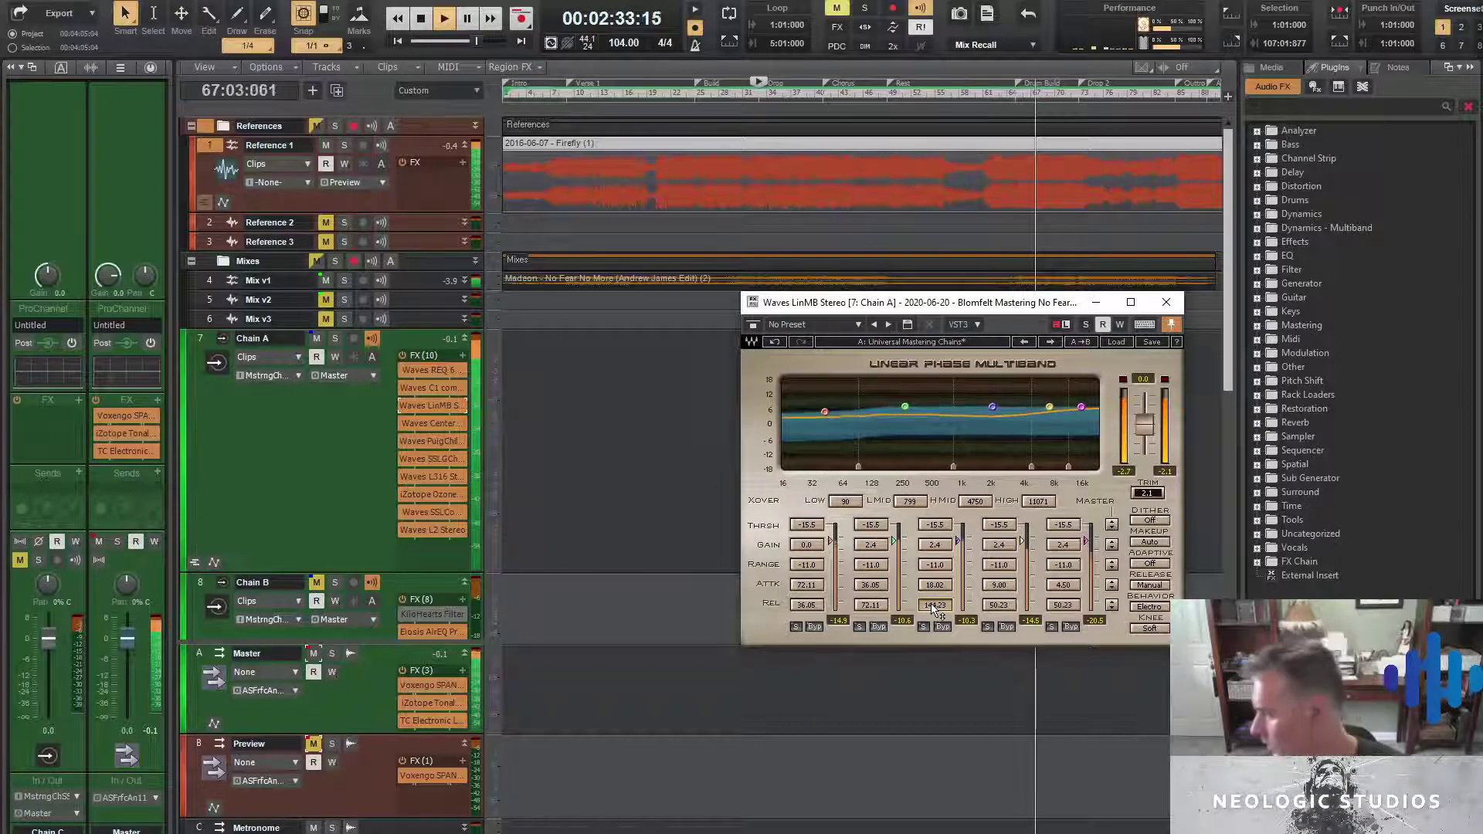
Look up the half-note time in the delay calculator and set the fourth band's release to 288.46
{"action": "key", "text": "alt+Tab"}
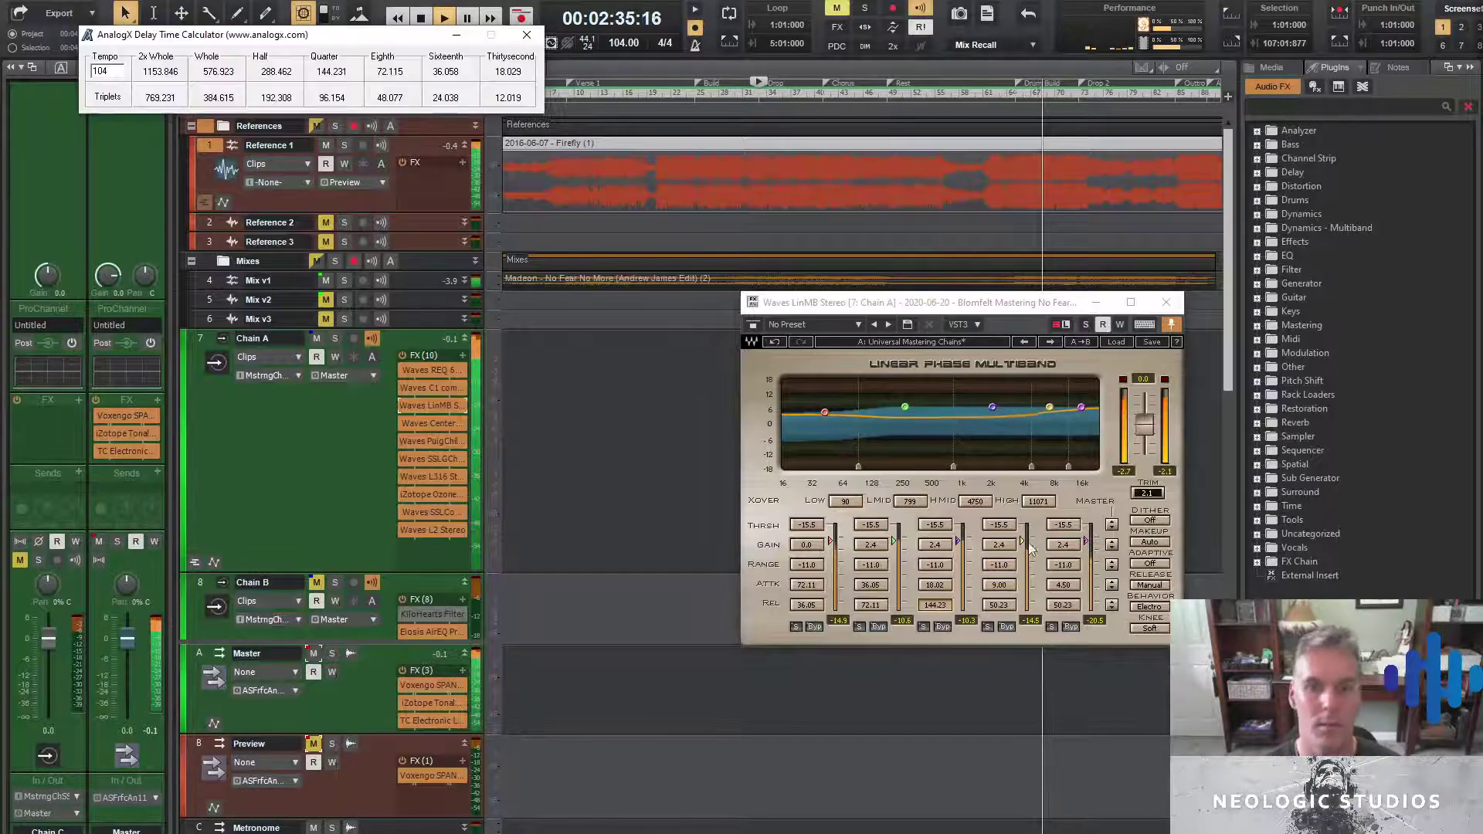
{"action": "left_click", "coordinate": [997, 606]}
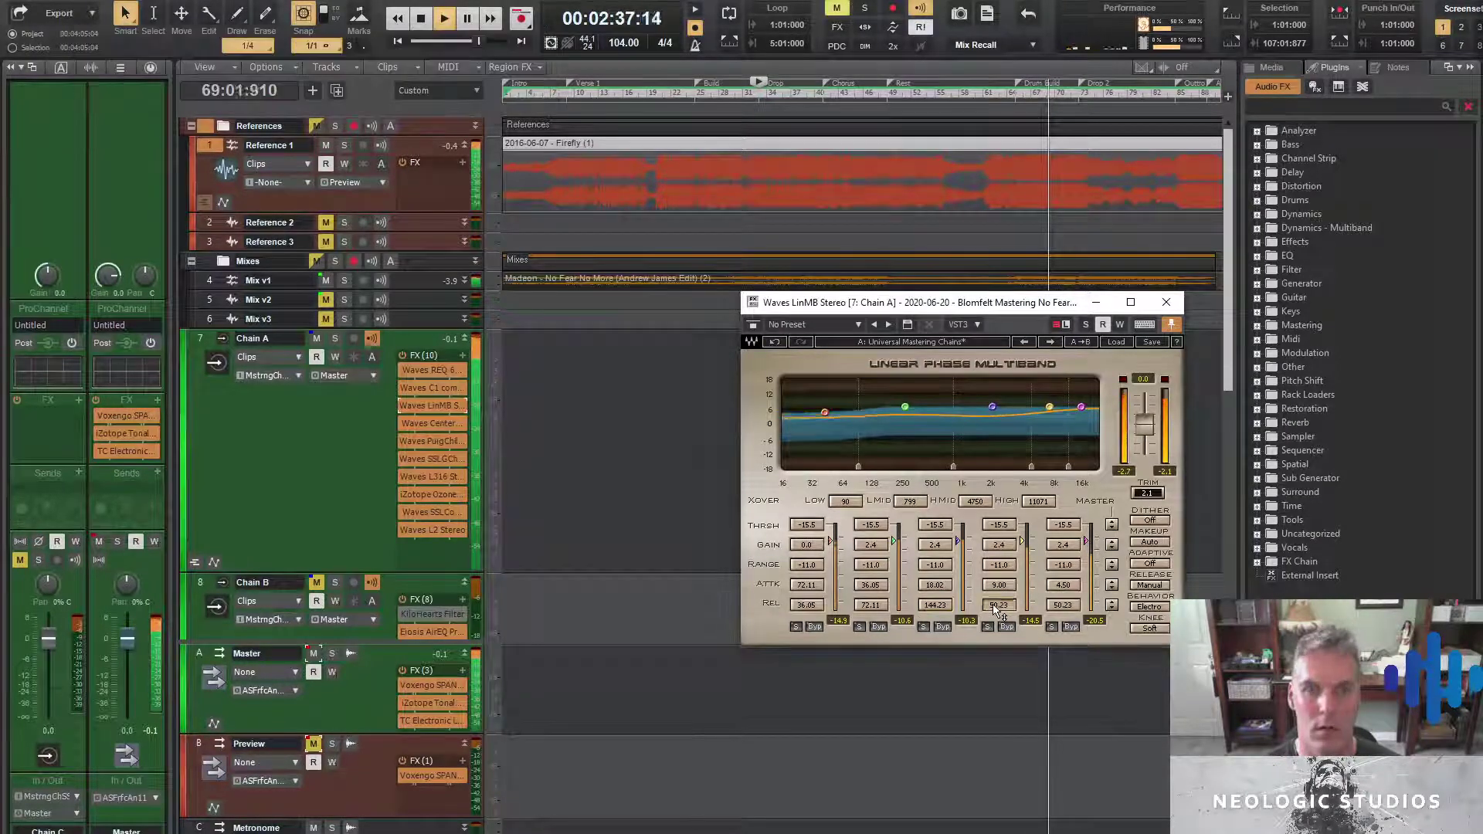
{"action": "left_click", "coordinate": [996, 607]}
{"action": "left_click", "coordinate": [988, 601]}
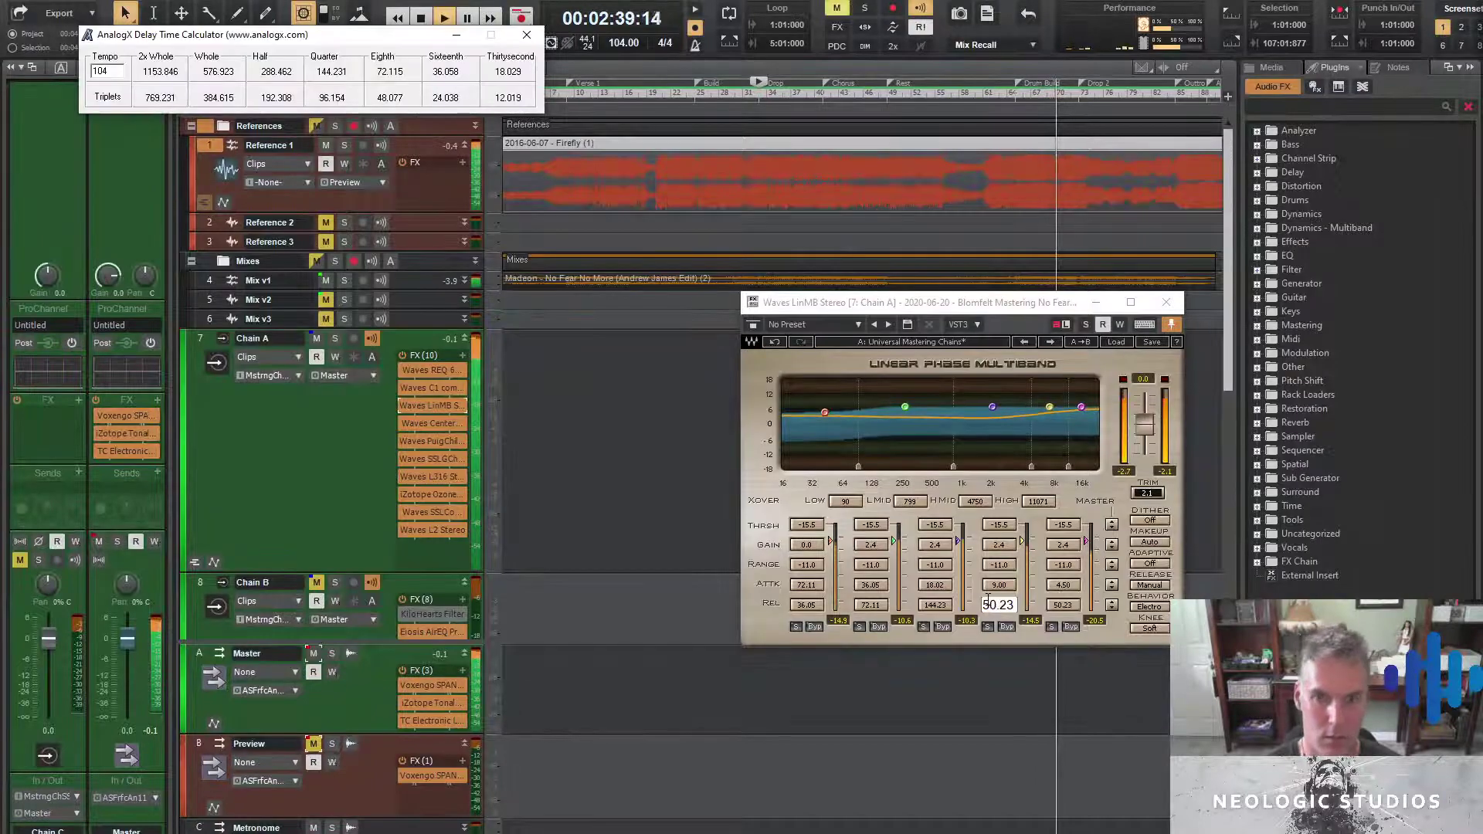
{"action": "left_click", "coordinate": [995, 603]}
{"action": "key", "text": "alt+Tab"}
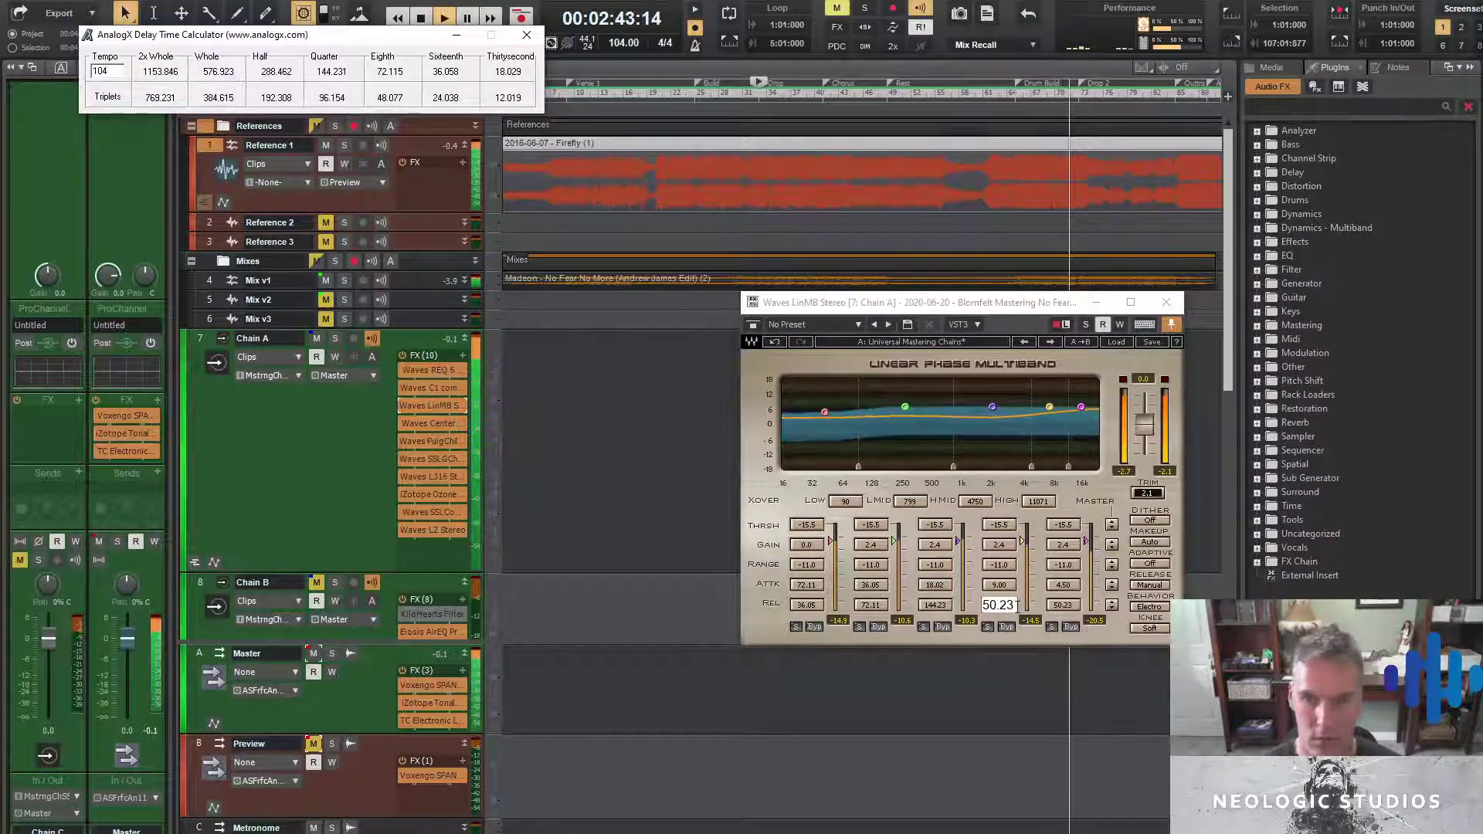
{"action": "key", "text": "alt+Tab"}
{"action": "double_click", "coordinate": [1001, 605]}
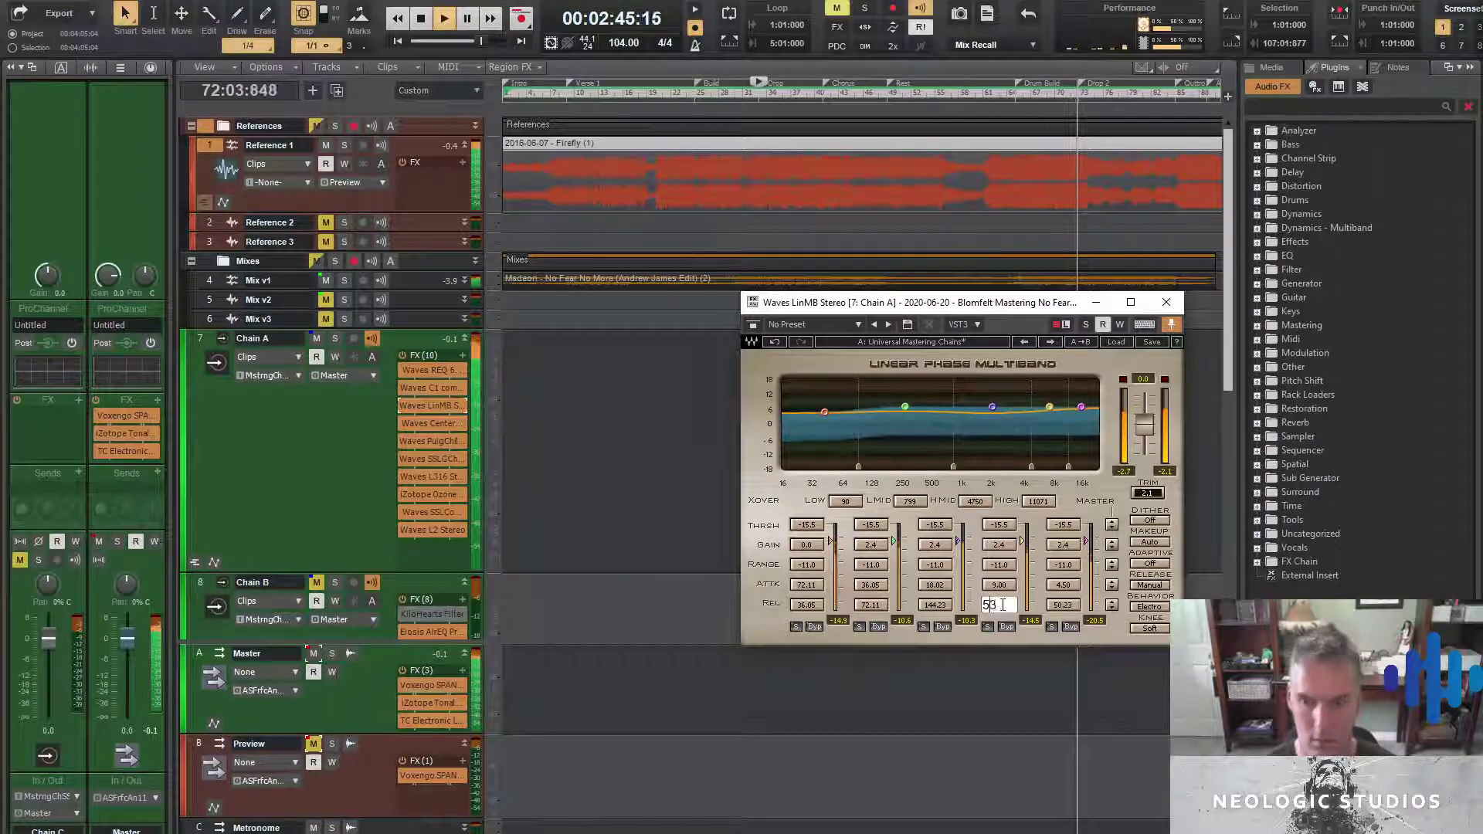
{"action": "type", "text": "288.46"}
{"action": "key", "text": "Return"}
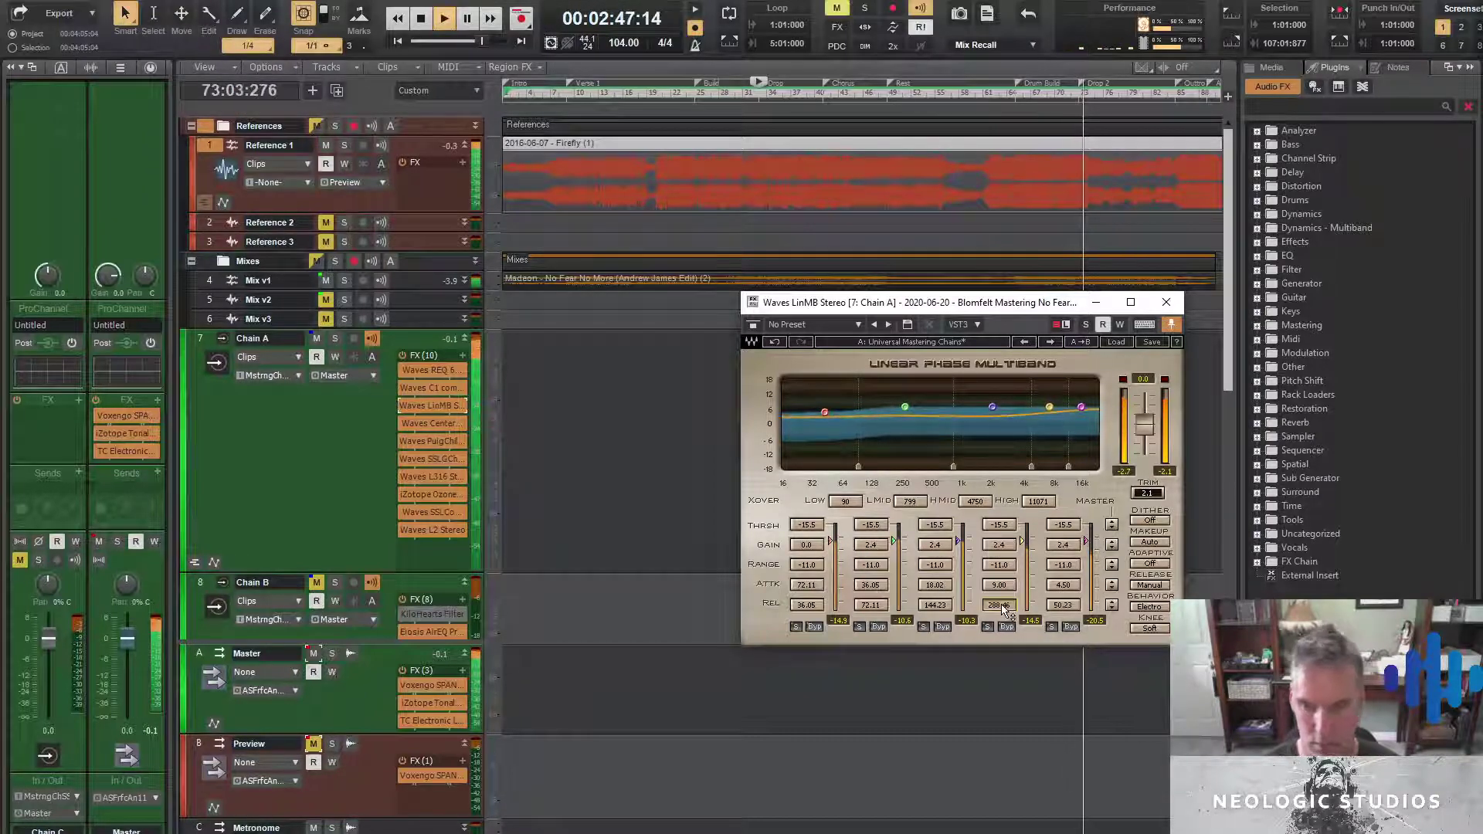
Set the fifth band's release to 288.46 and switch the LinMB knee to Hard
{"action": "key", "text": "alt+Tab"}
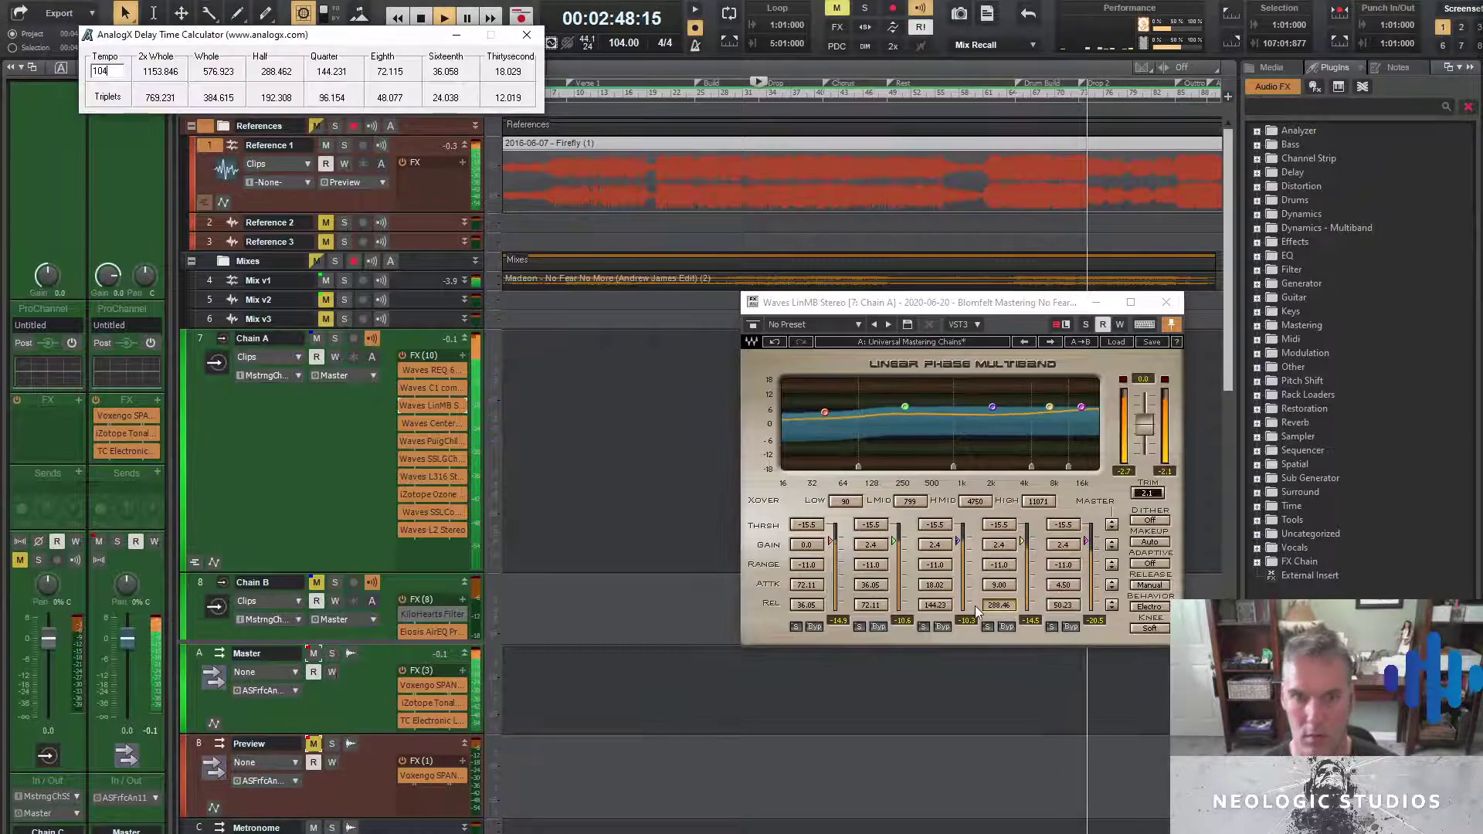
{"action": "double_click", "coordinate": [1064, 606]}
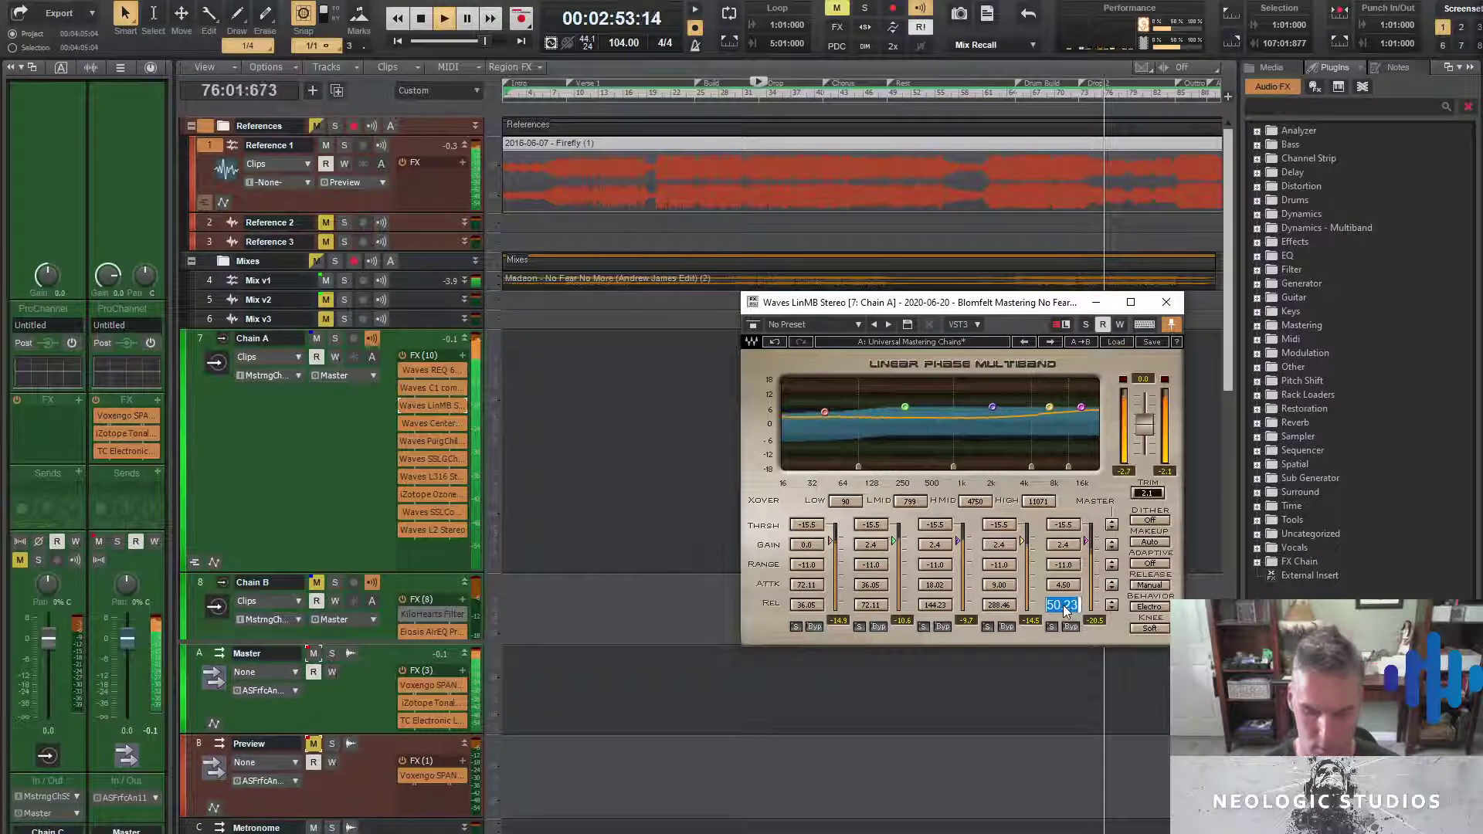
{"action": "type", "text": "288.46"}
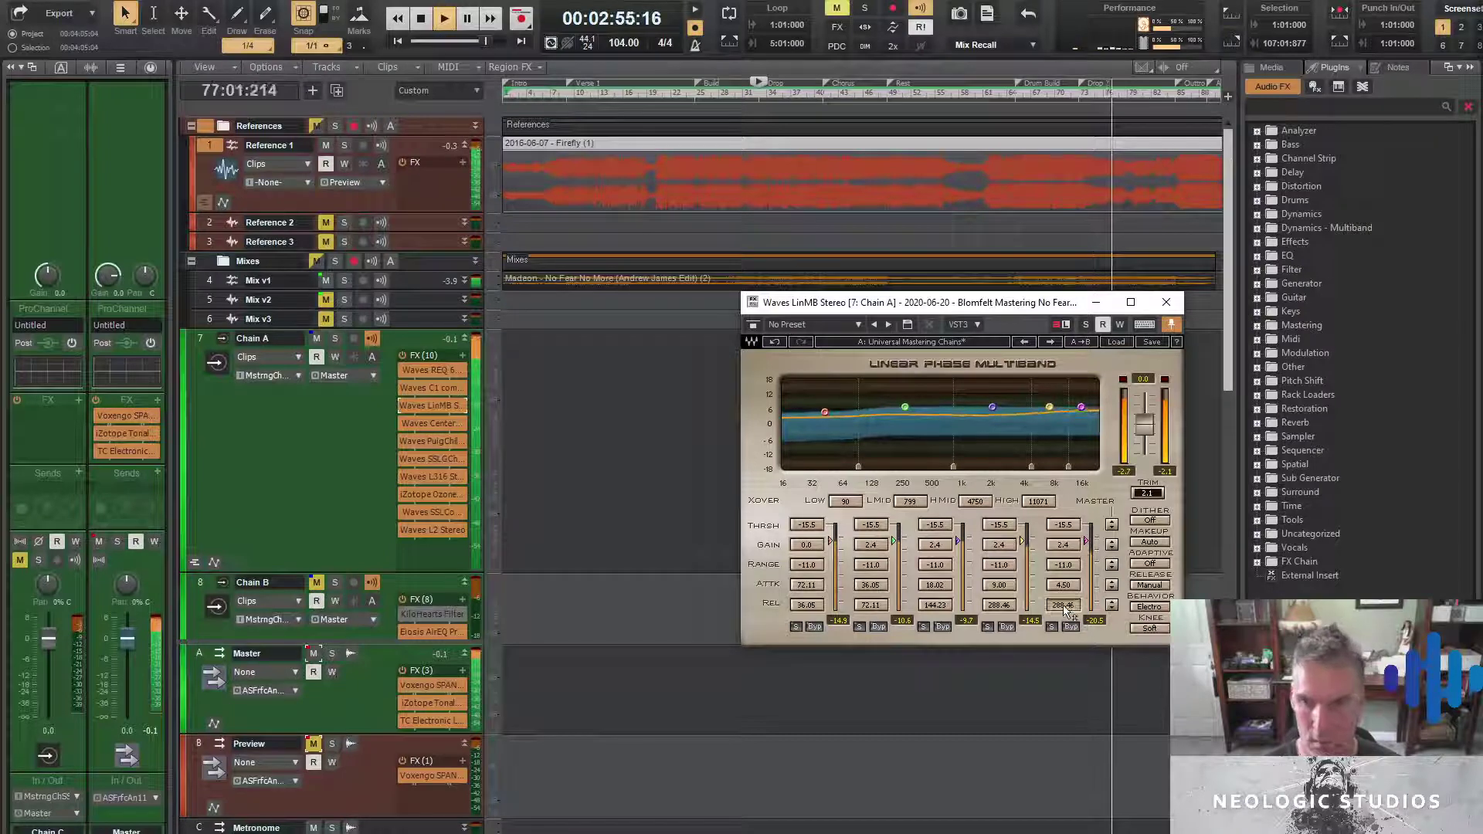
{"action": "left_click", "coordinate": [1150, 628]}
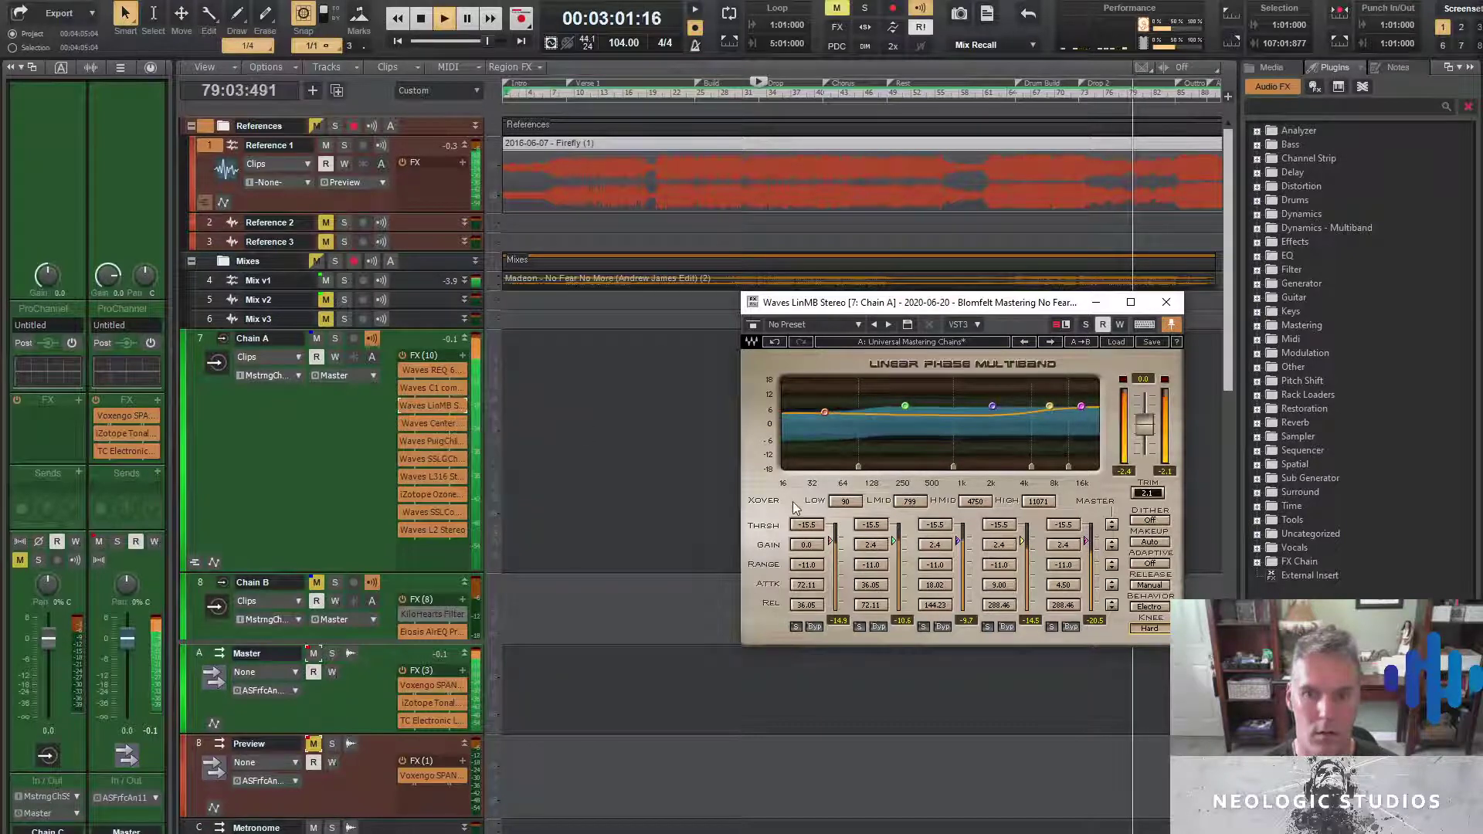
Adjust the low band's gain in LinMB to 1.0
{"action": "left_click_drag", "start_coordinate": [806, 544], "coordinate": [805, 529]}
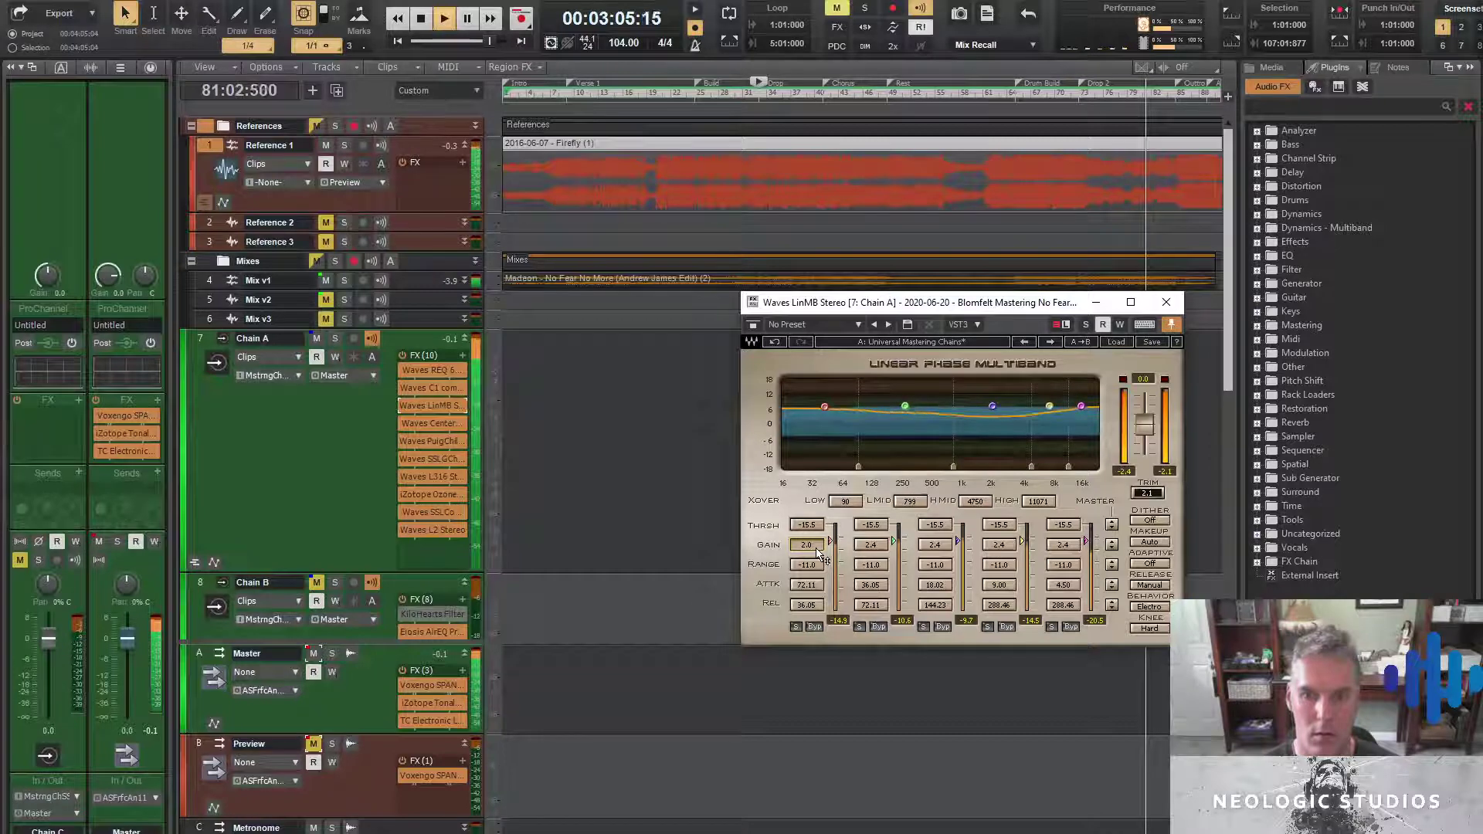
{"action": "scroll", "coordinate": [818, 551], "scroll_direction": "down", "scroll_amount": 1}
{"action": "scroll", "coordinate": [819, 551], "scroll_direction": "down", "scroll_amount": 1}
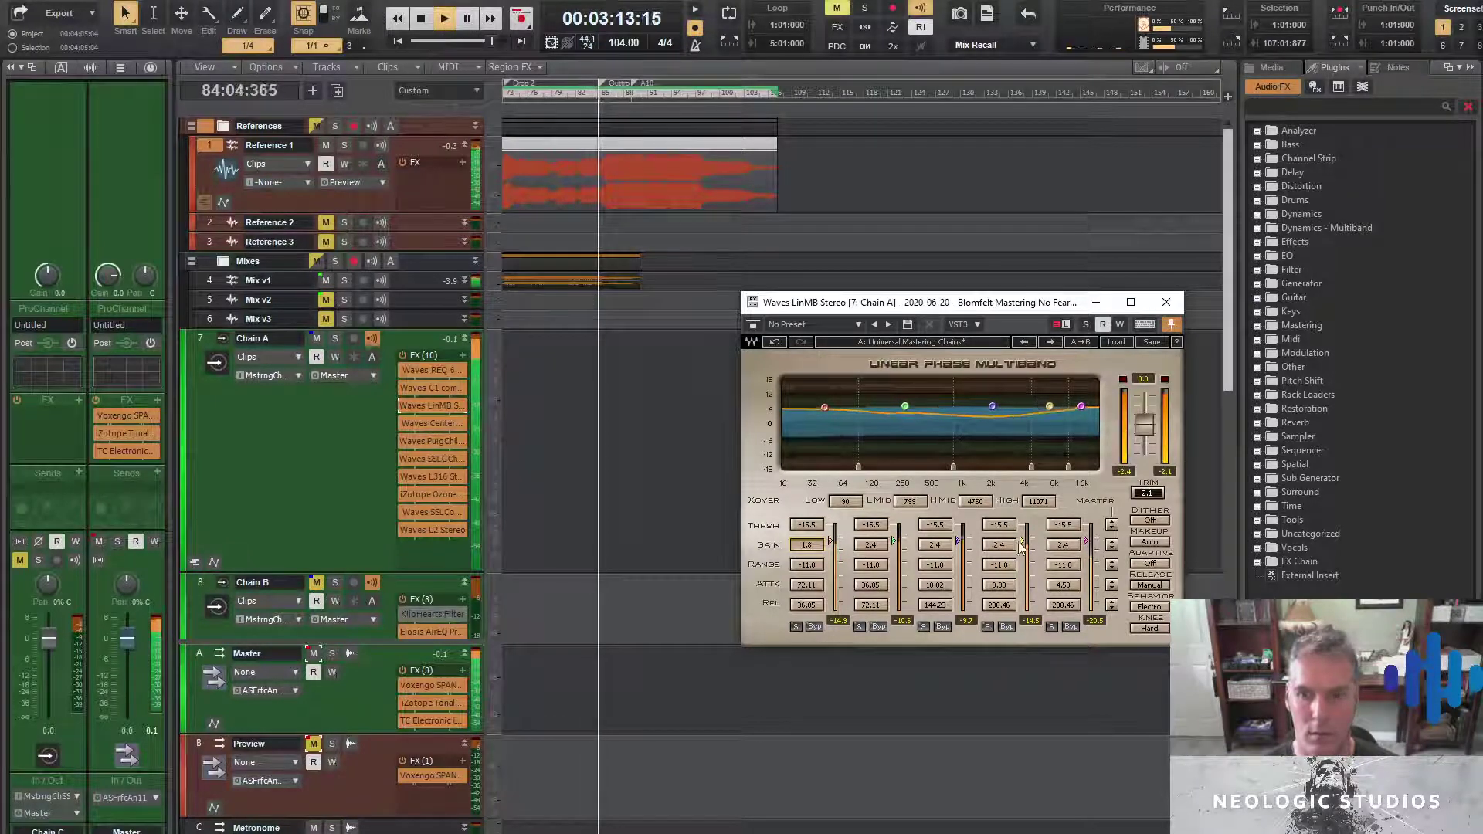
Try a higher gain on the fourth band, return it to 2.4, and raise the third band's gain to 2.8
{"action": "scroll", "coordinate": [1018, 551], "scroll_direction": "up", "scroll_amount": 4}
{"action": "scroll", "coordinate": [1018, 550], "scroll_direction": "down", "scroll_amount": 2}
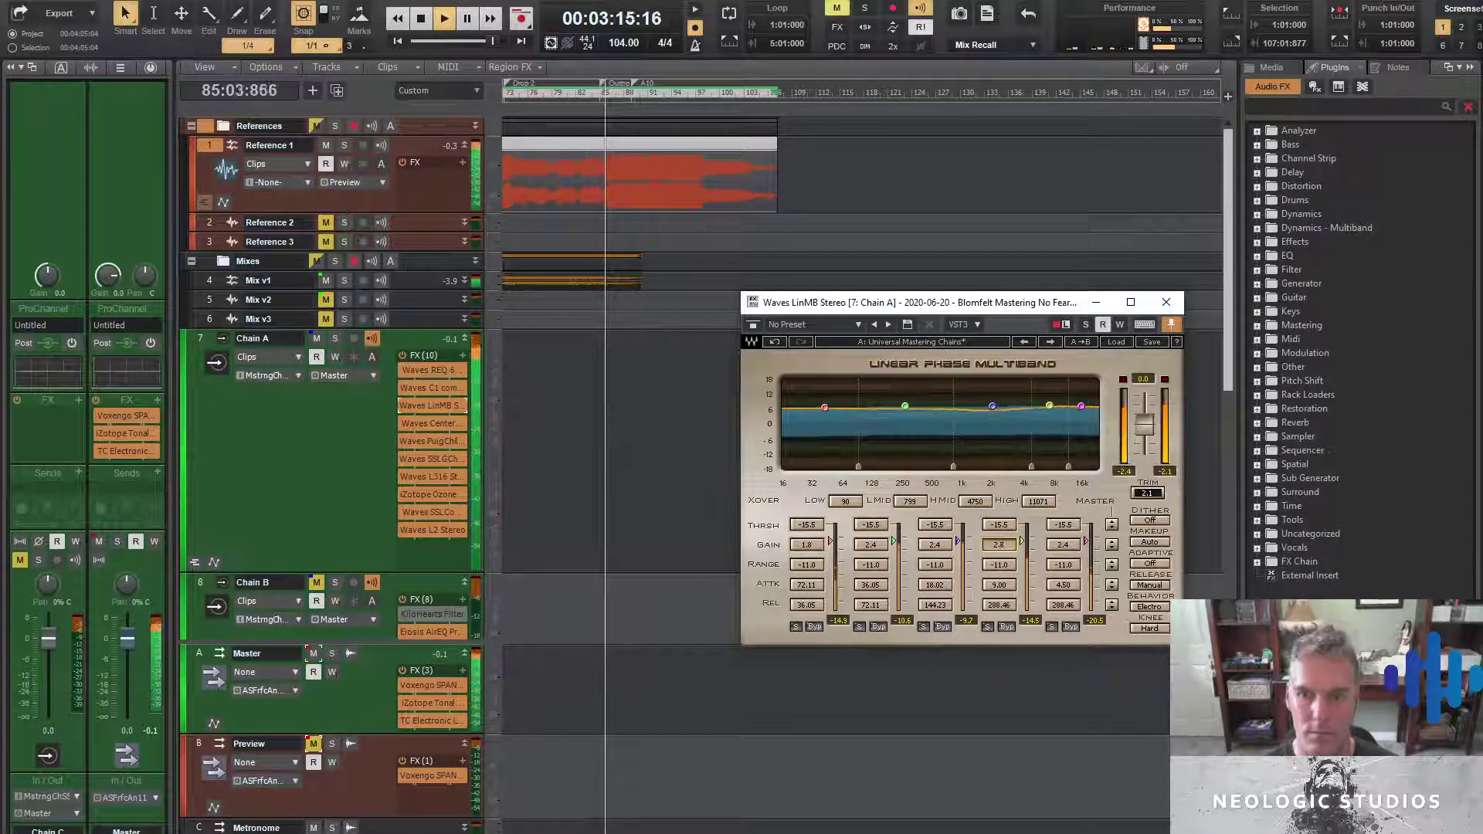
{"action": "scroll", "coordinate": [936, 549], "scroll_direction": "up", "scroll_amount": 3}
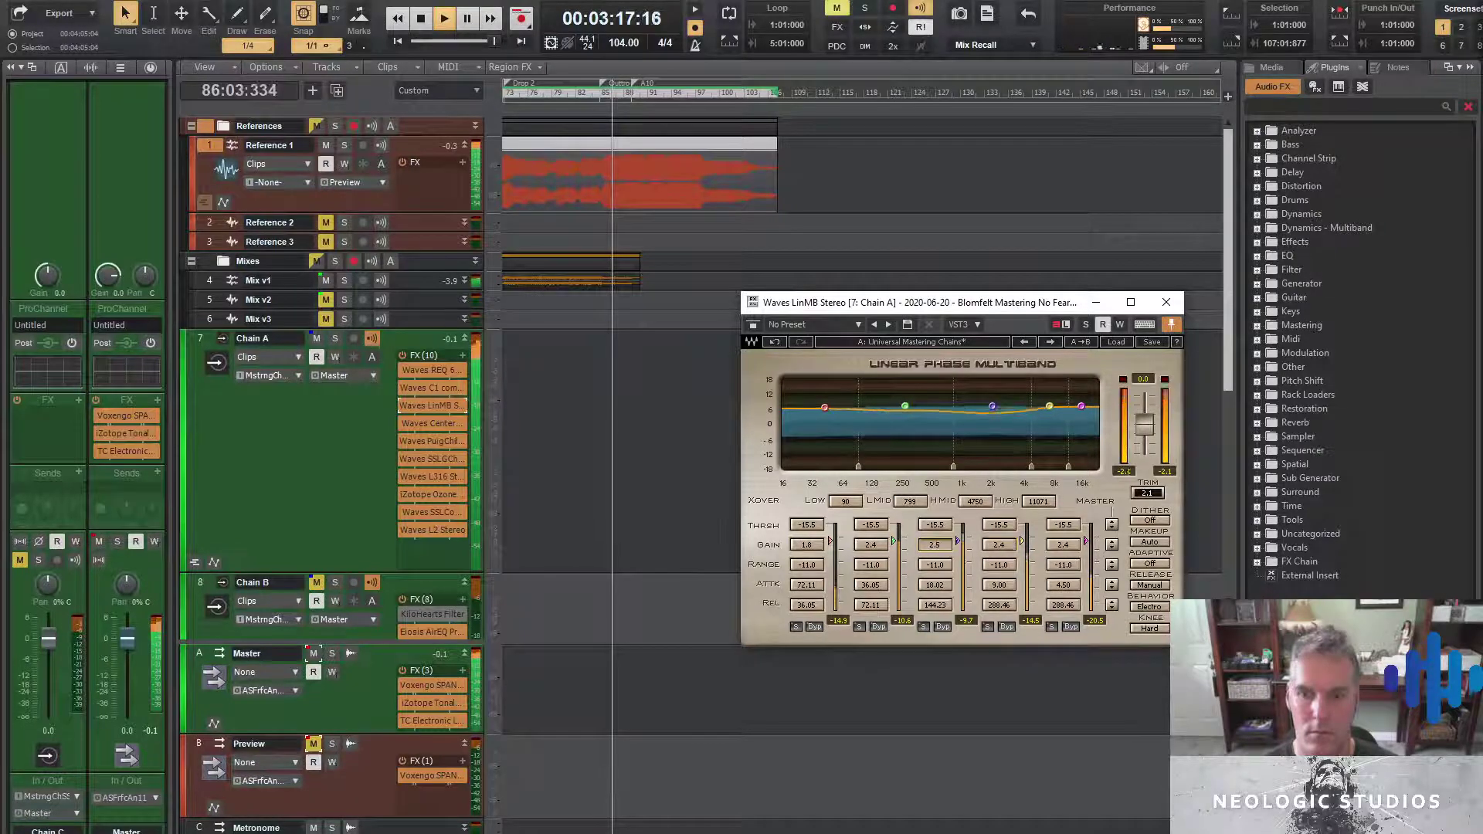
{"action": "scroll", "coordinate": [956, 553], "scroll_direction": "up", "scroll_amount": 1}
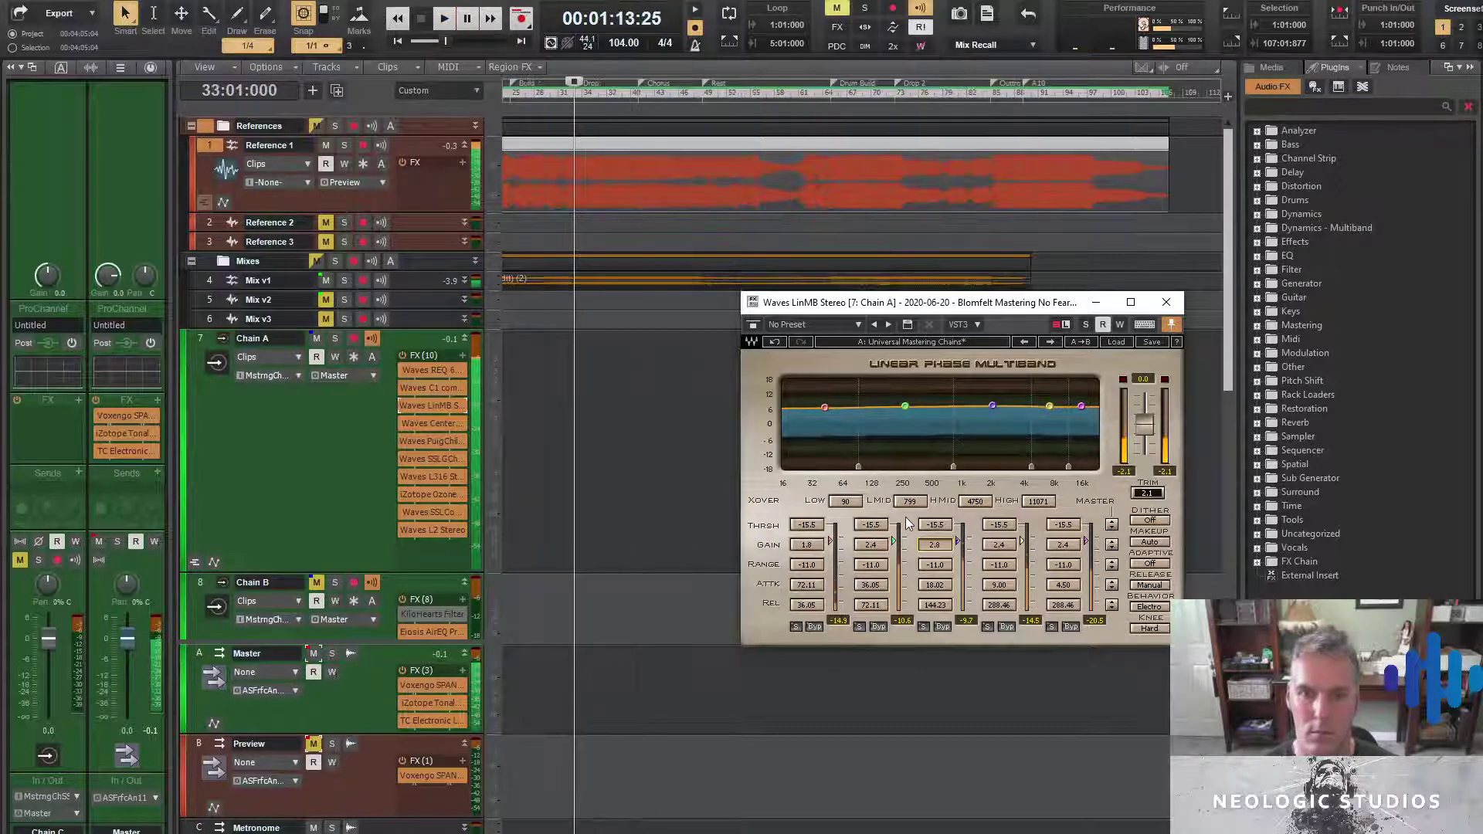
Check the PuigChild 670 compressor on Chain A during playback, close it and stop the transport
{"action": "double_click", "coordinate": [425, 443]}
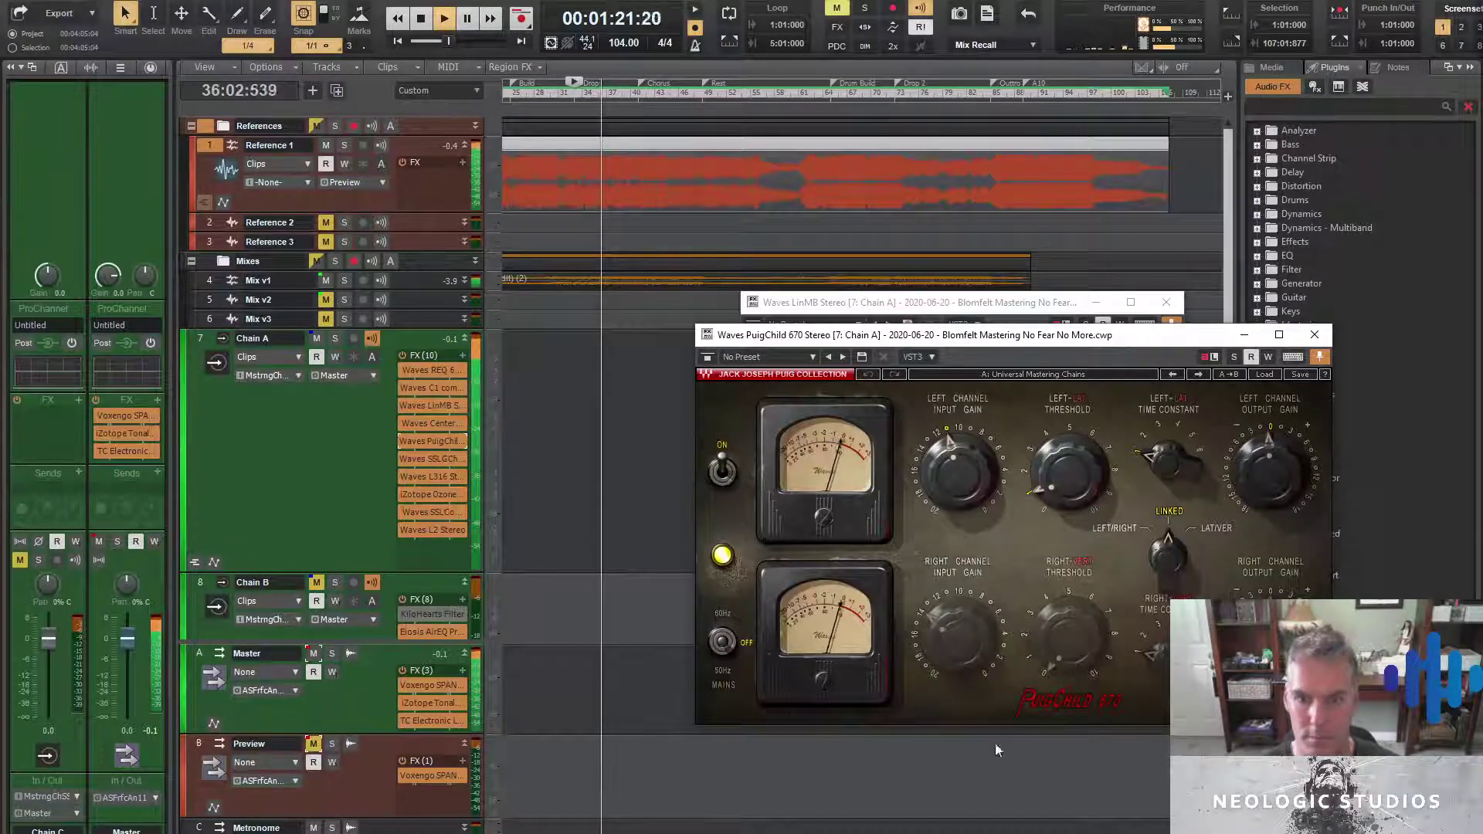
{"action": "left_click", "coordinate": [1314, 334]}
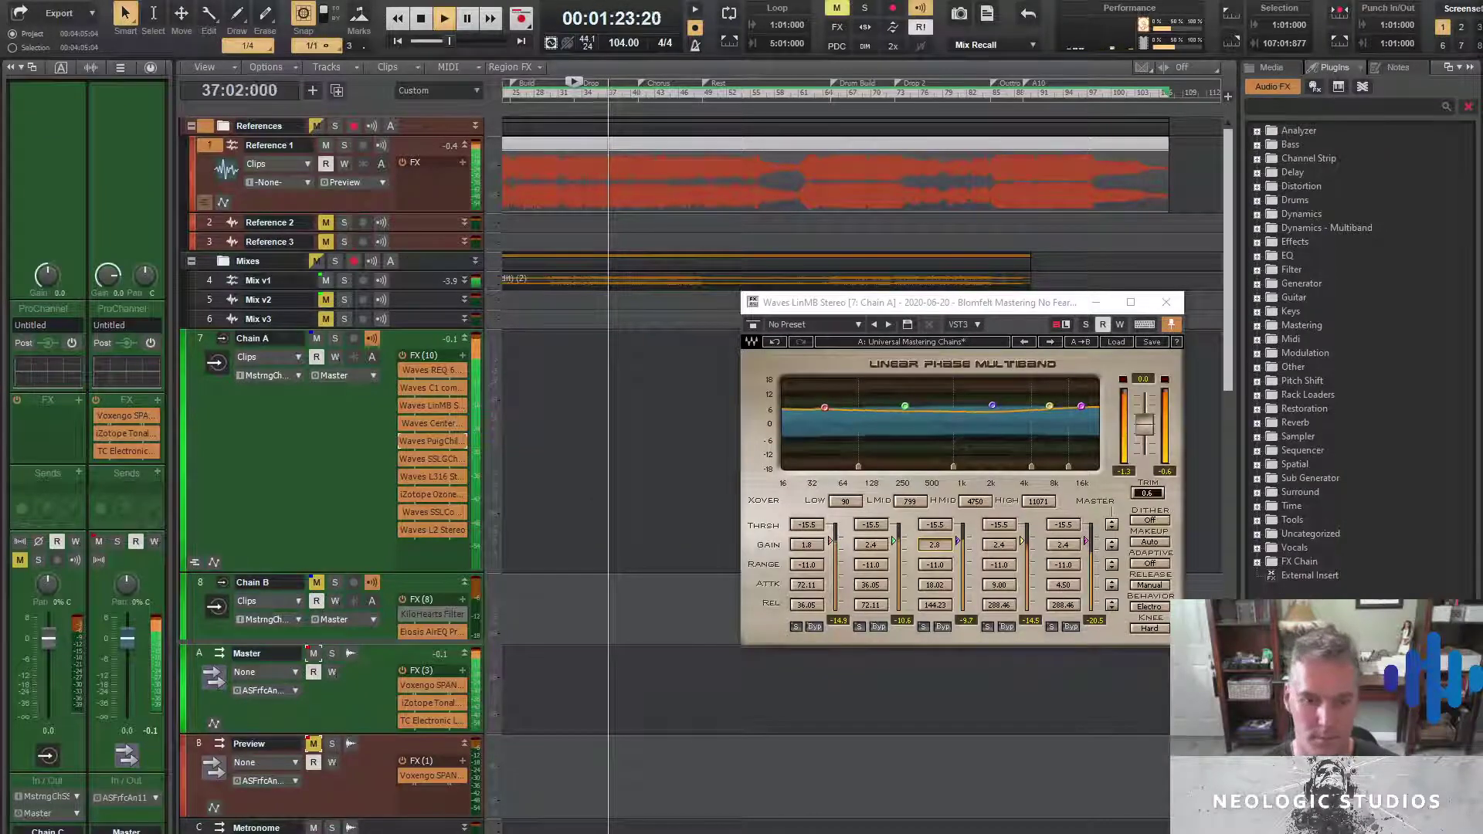
{"action": "left_click", "coordinate": [312, 460]}
{"action": "key", "text": "space"}
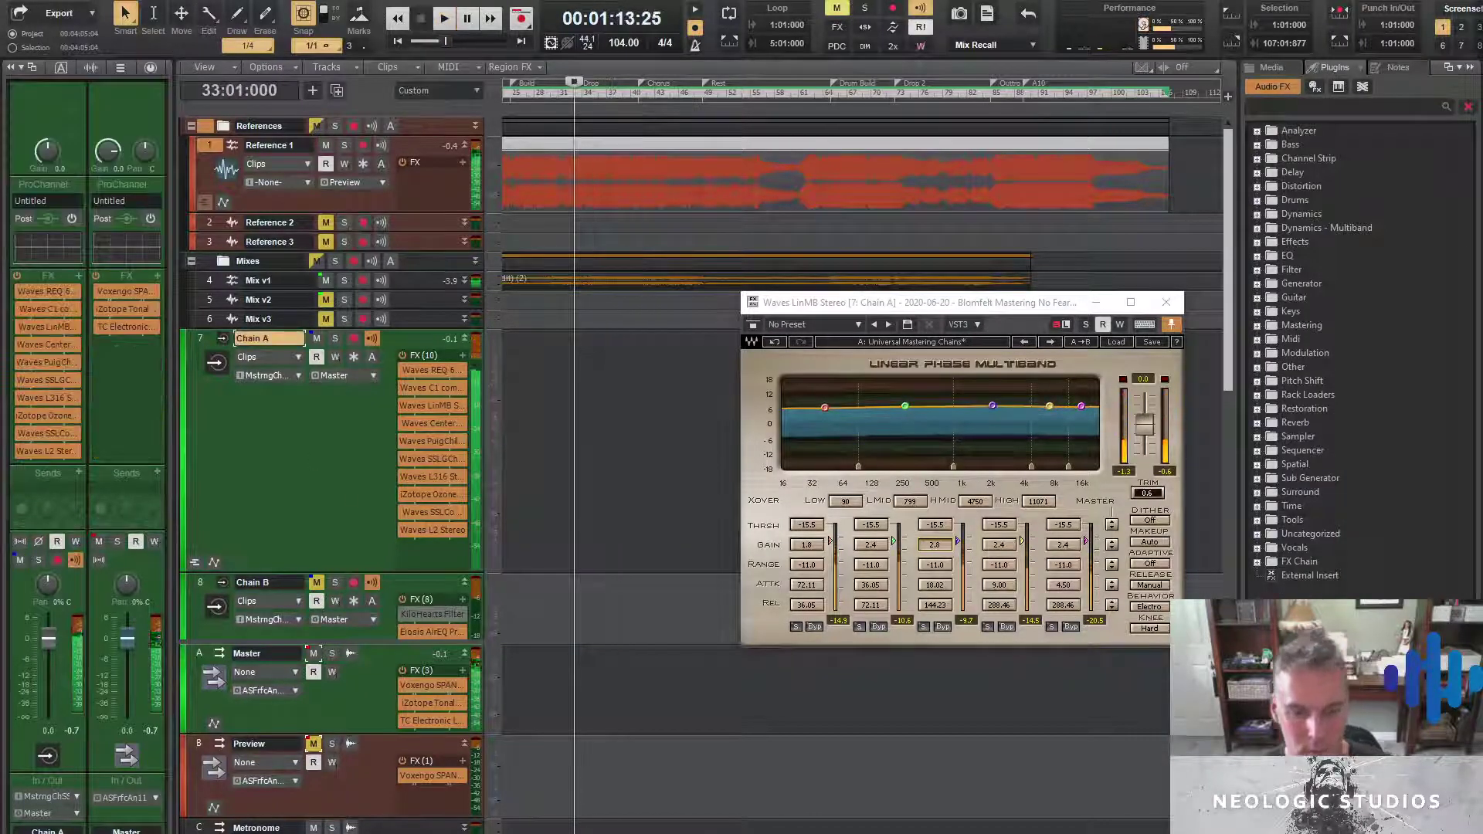
Bring up the delay time calculator and place it near LinMB to compare its 104 BPM note times with the band attacks and releases
{"action": "key", "text": "alt+Tab"}
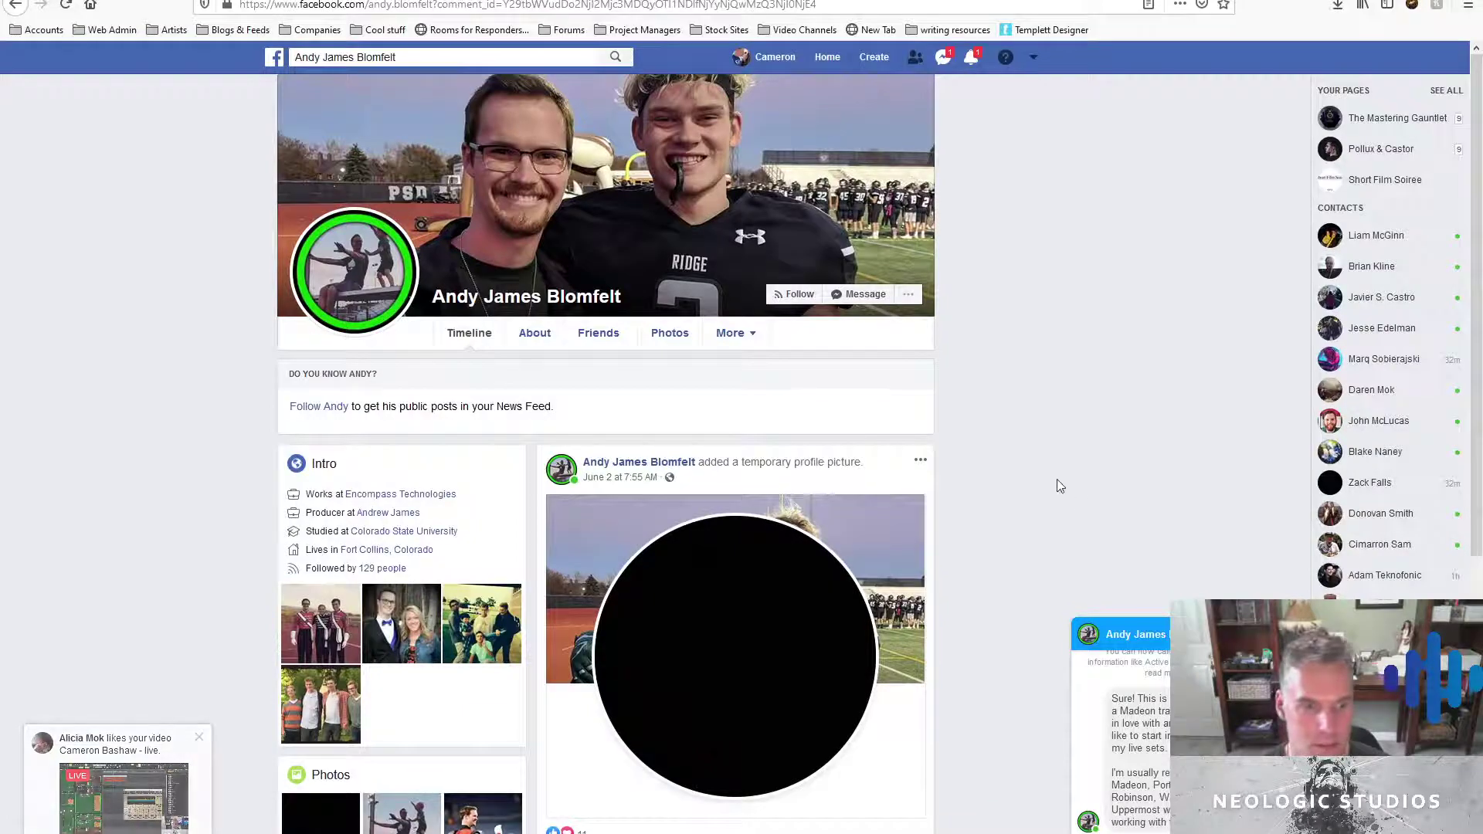
{"action": "key", "text": "alt+Tab"}
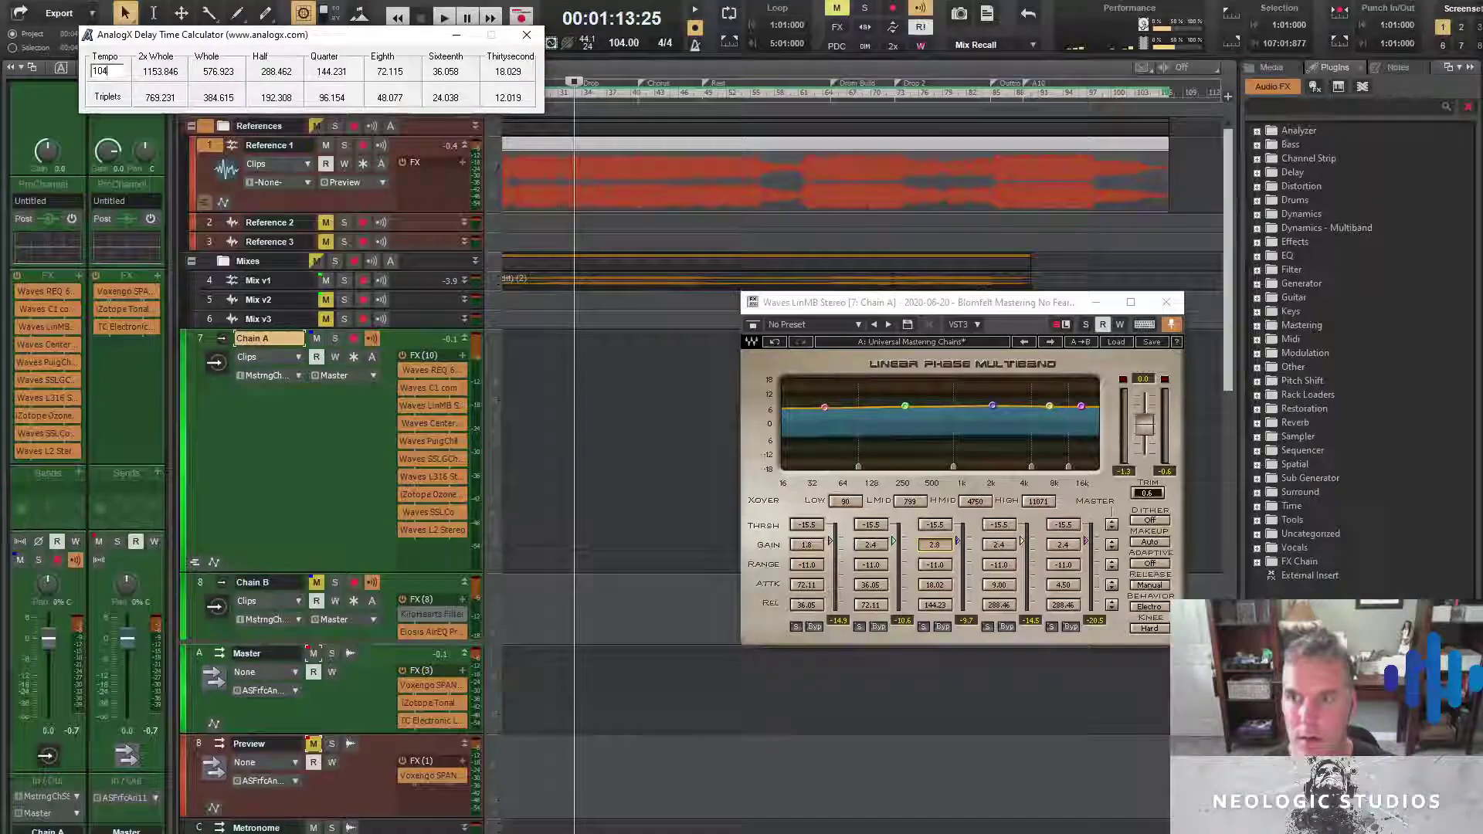
{"action": "left_click_drag", "start_coordinate": [273, 38], "coordinate": [614, 109]}
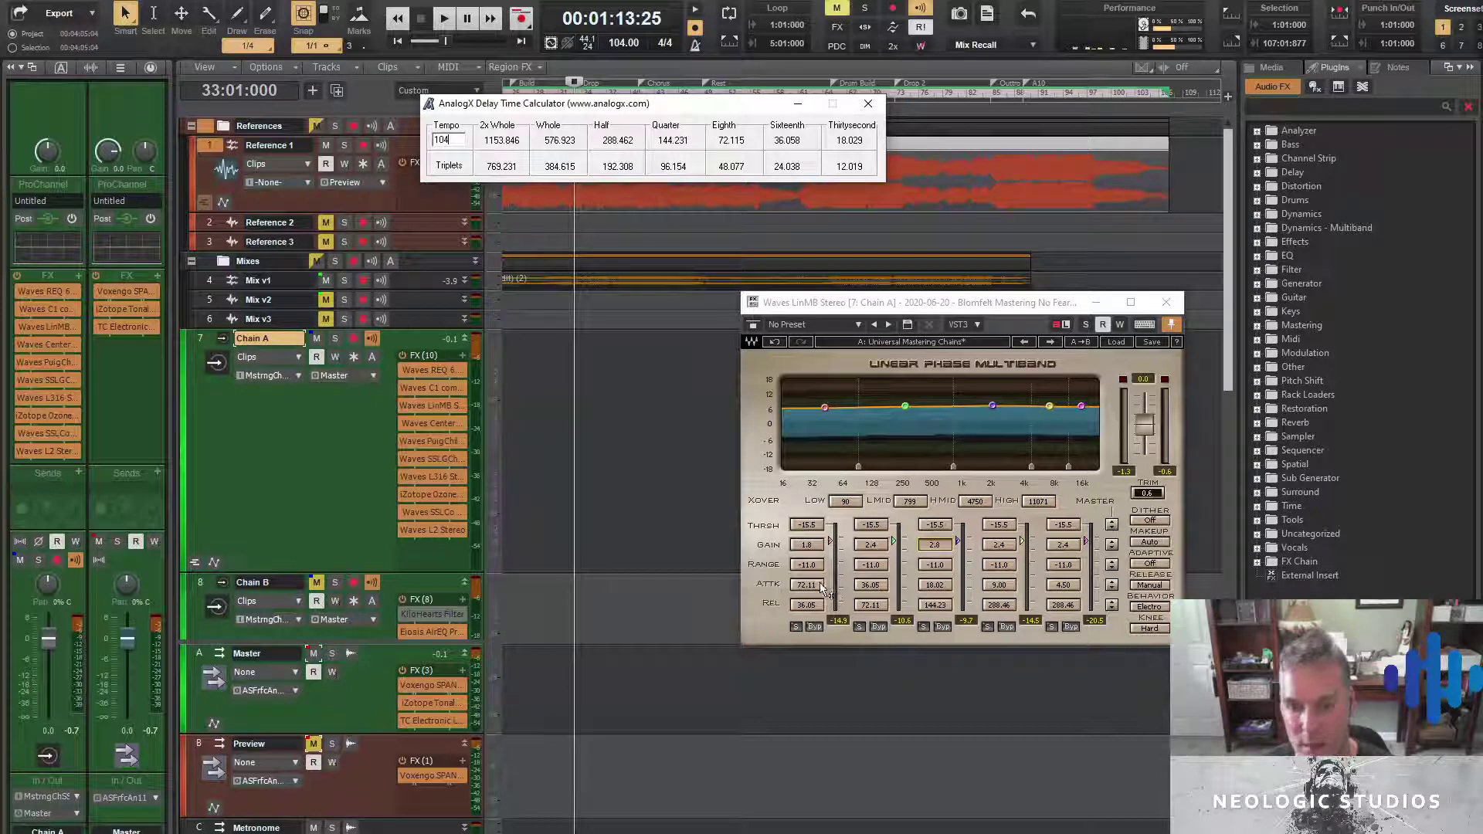
{"action": "left_click_drag", "start_coordinate": [719, 109], "coordinate": [766, 160]}
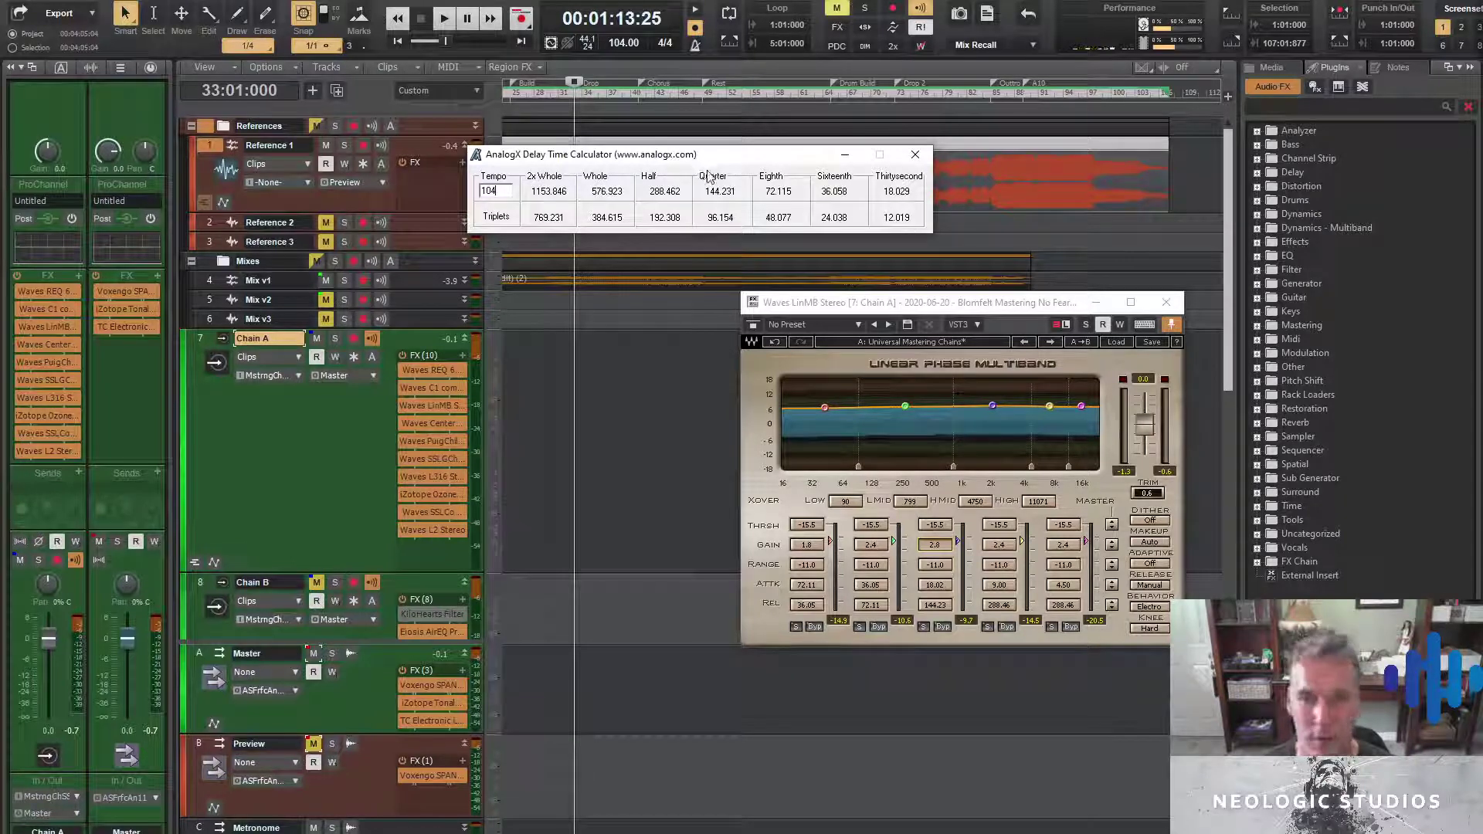
{"action": "left_click_drag", "start_coordinate": [655, 161], "coordinate": [706, 217]}
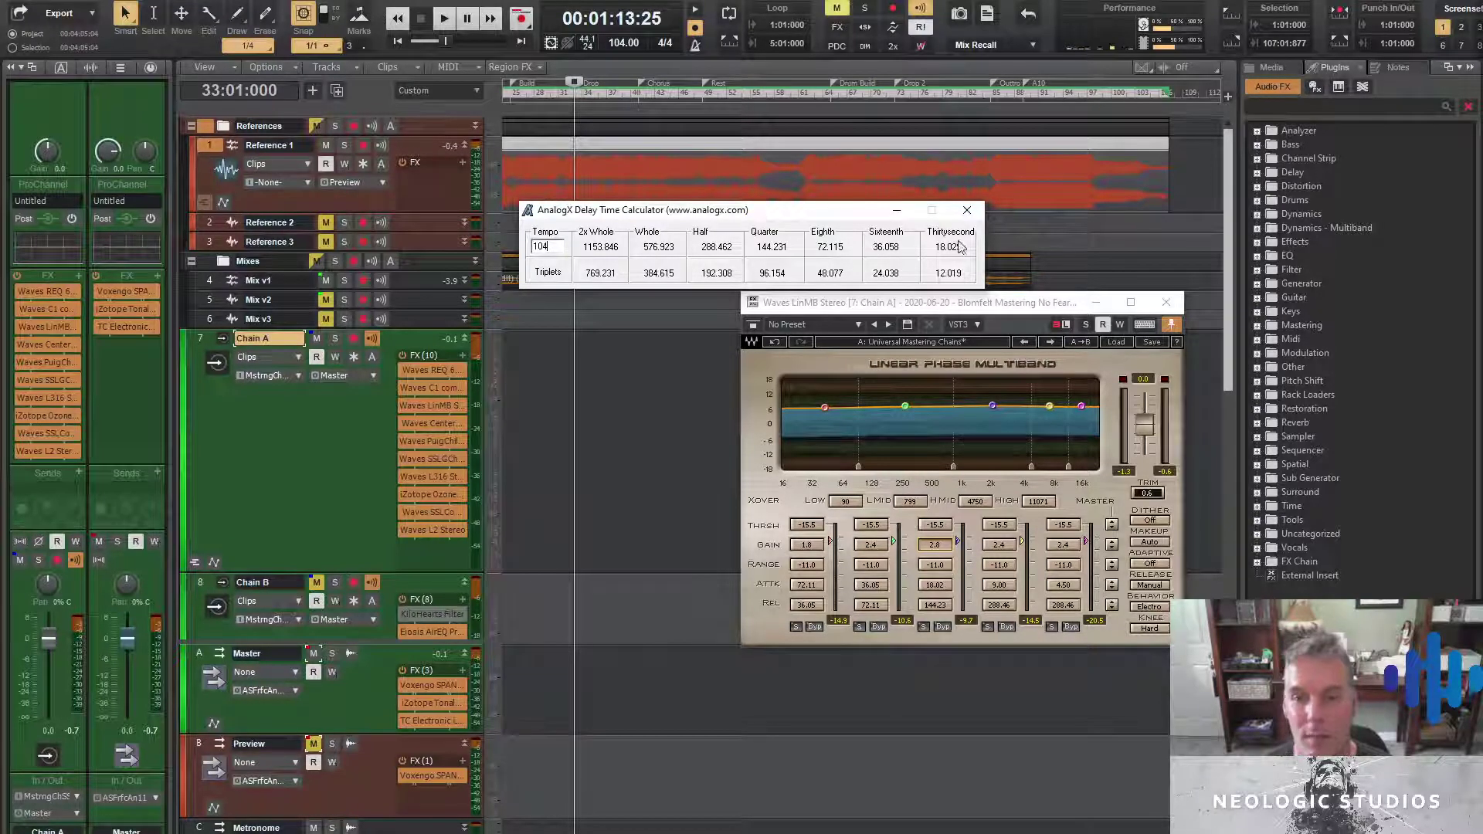
{"action": "left_click_drag", "start_coordinate": [980, 304], "coordinate": [971, 308]}
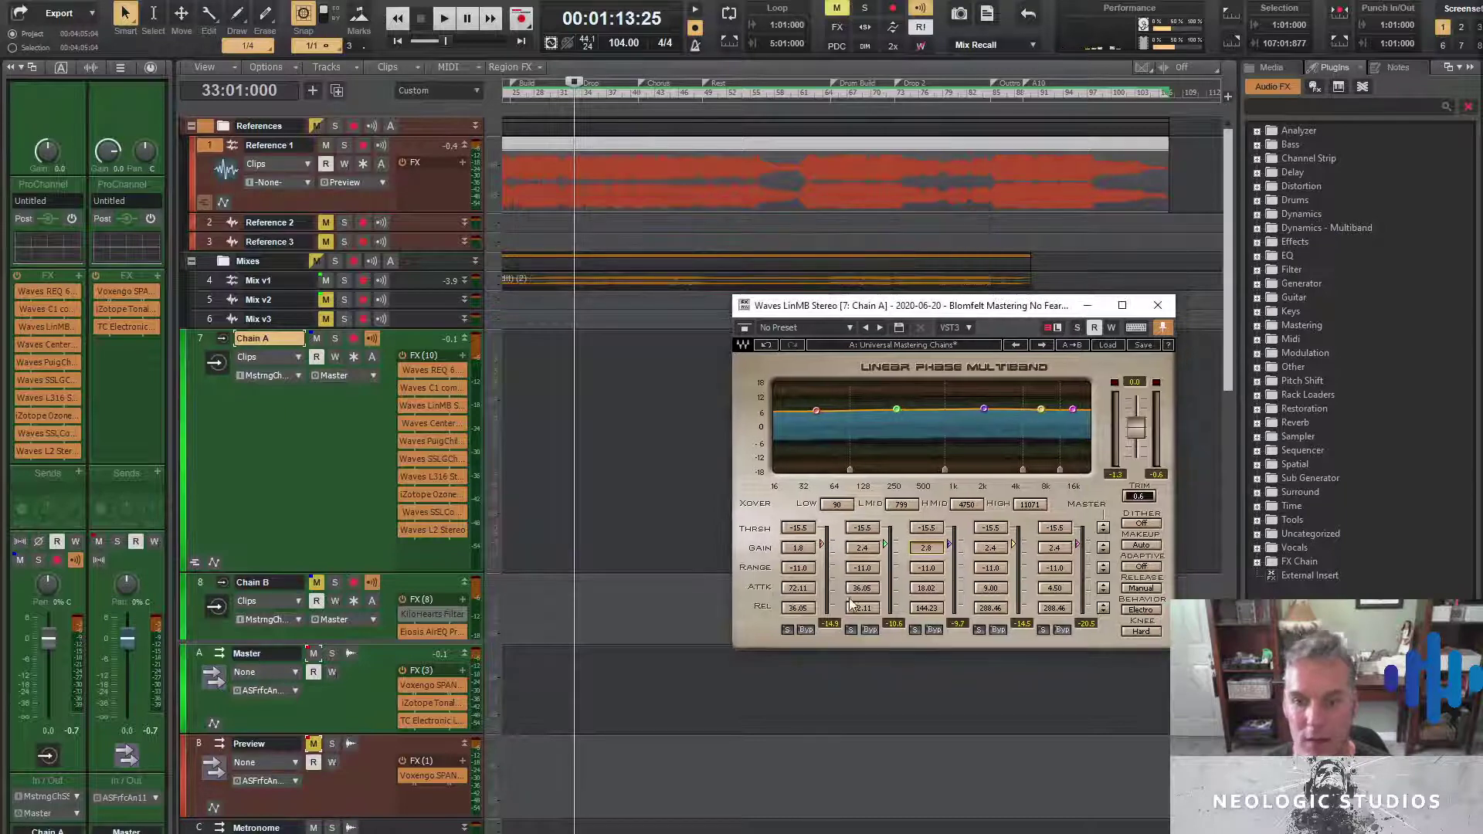
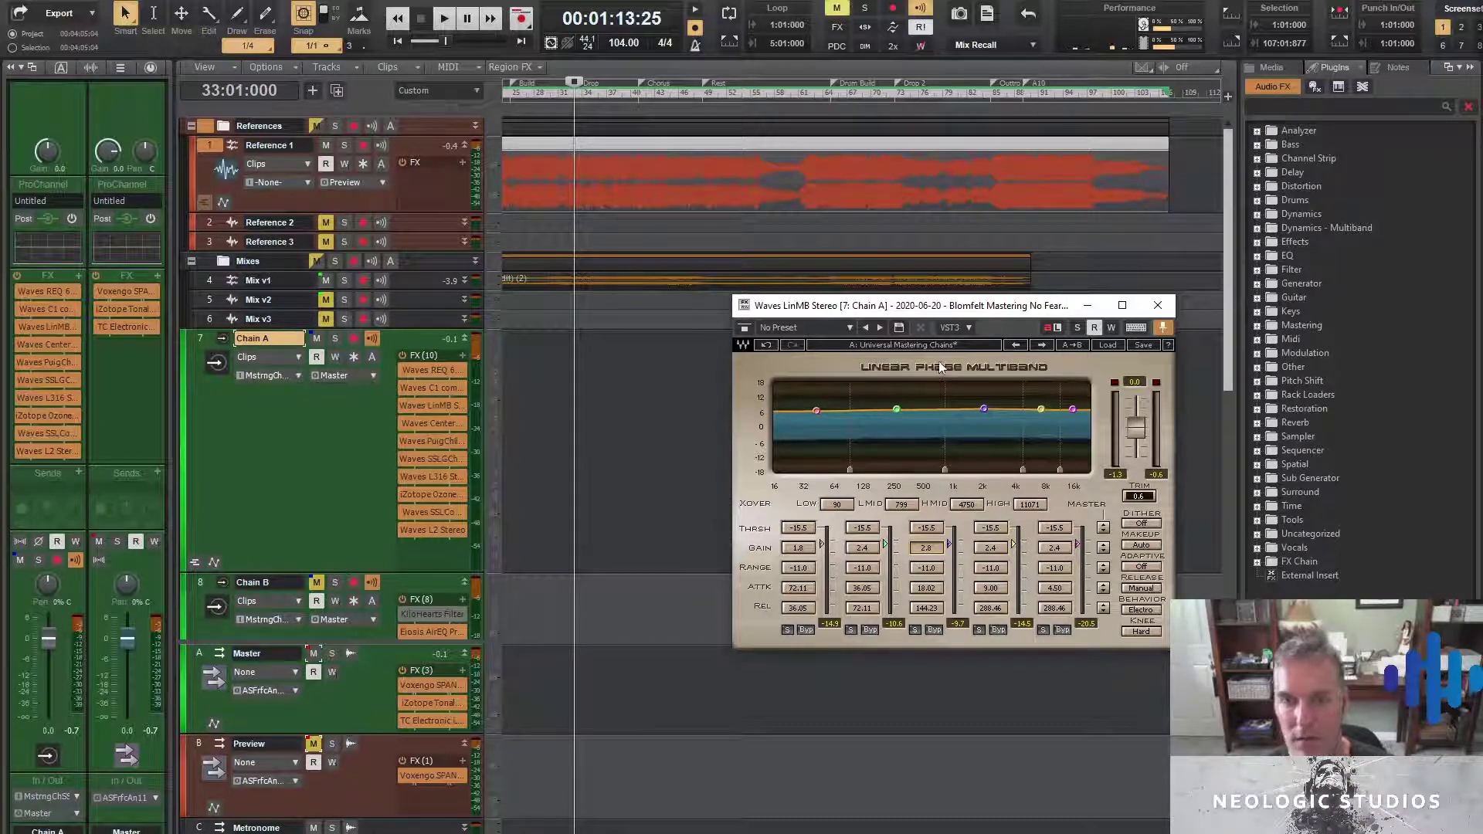
Close the LinMB window and open Chain A's PuigChild 670 compressor, moving its window clear for adjustment
{"action": "left_click", "coordinate": [1155, 306]}
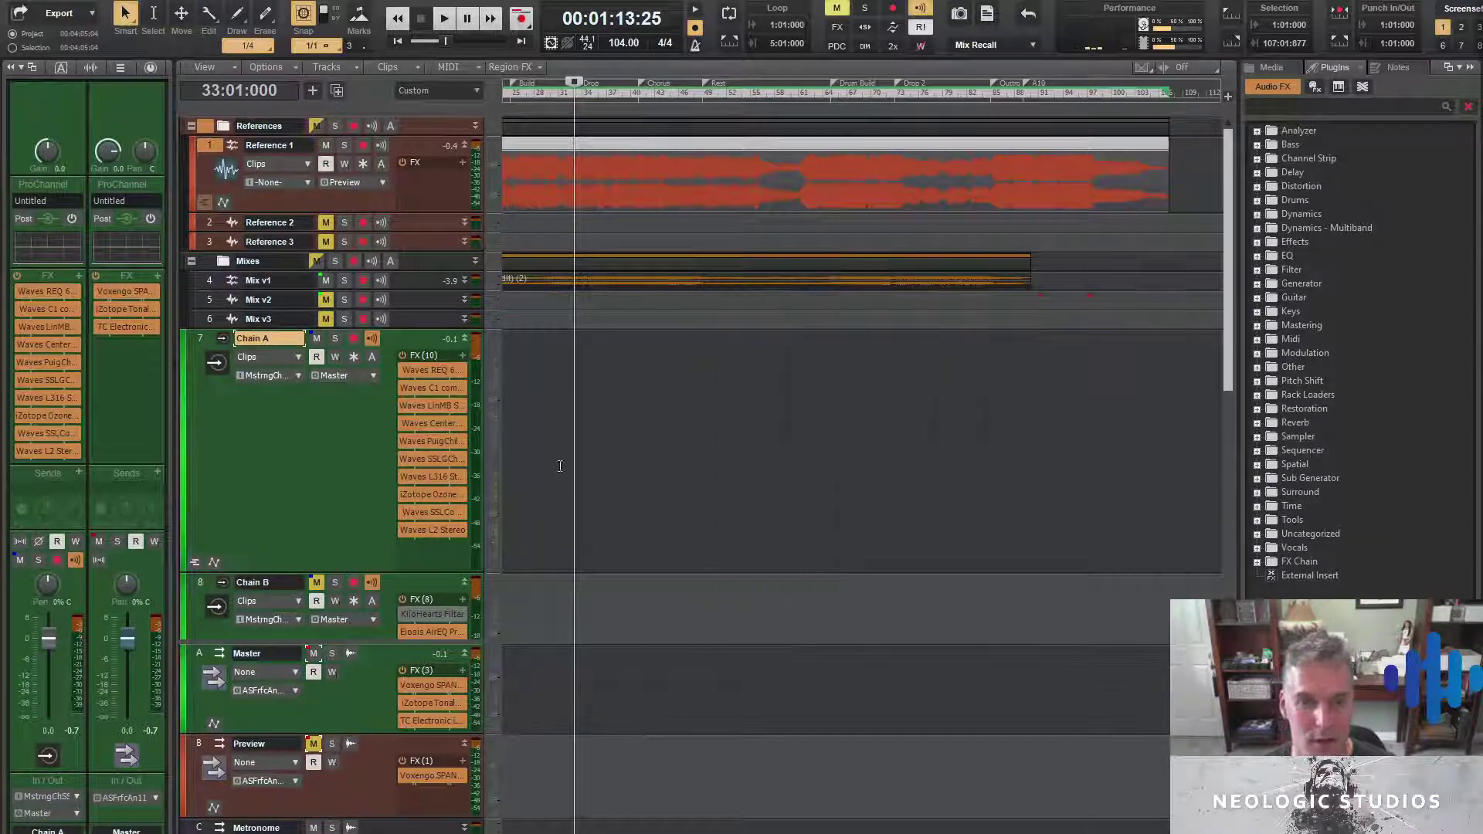
{"action": "double_click", "coordinate": [439, 442]}
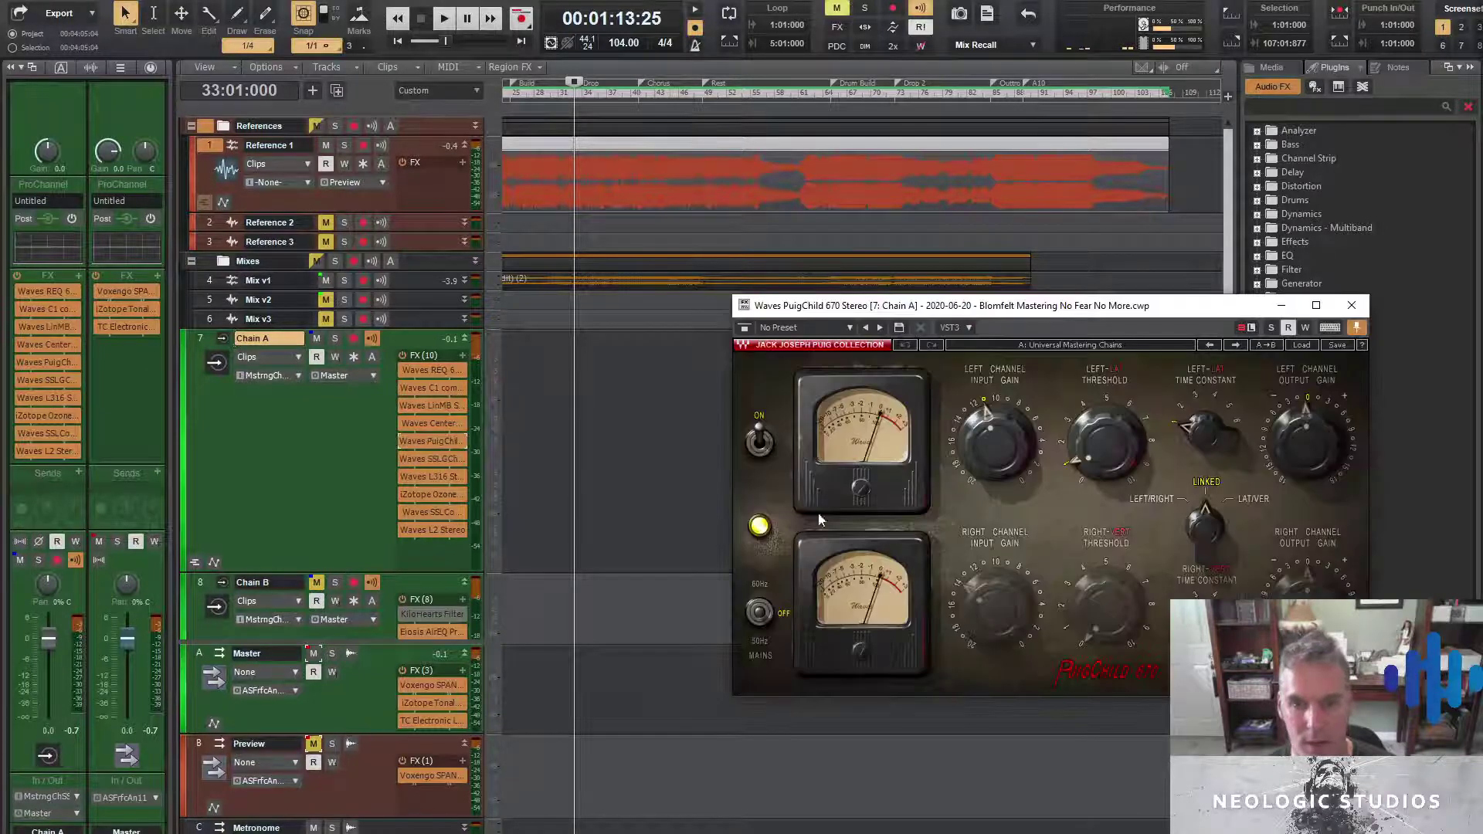
{"action": "left_click_drag", "start_coordinate": [1041, 312], "coordinate": [961, 304]}
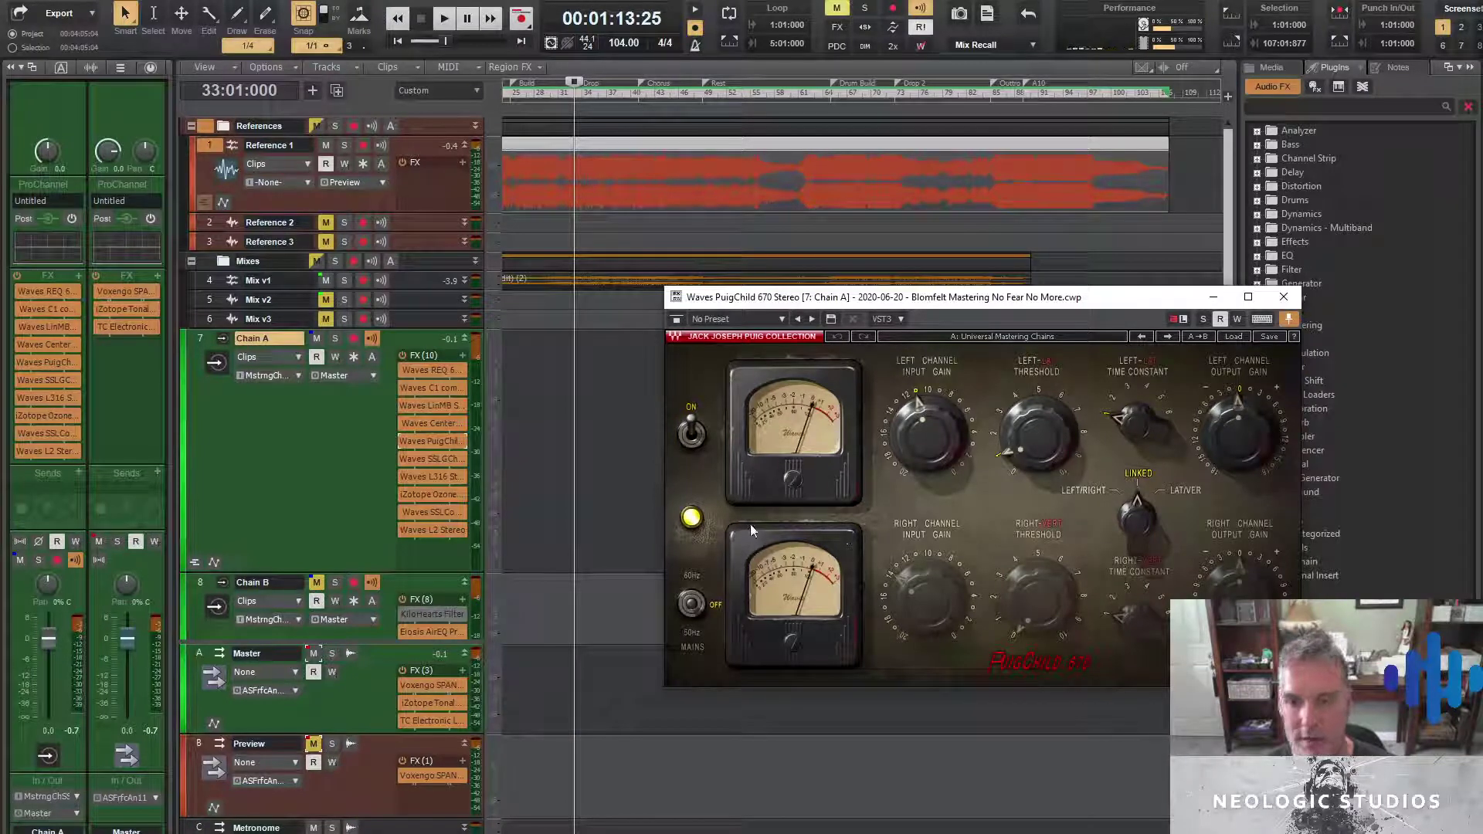
Audition the mix with Chain A's PuigChild 670 displayed, and inspect the settings of the Waves SSLGChannel on that track
{"action": "key", "text": "space"}
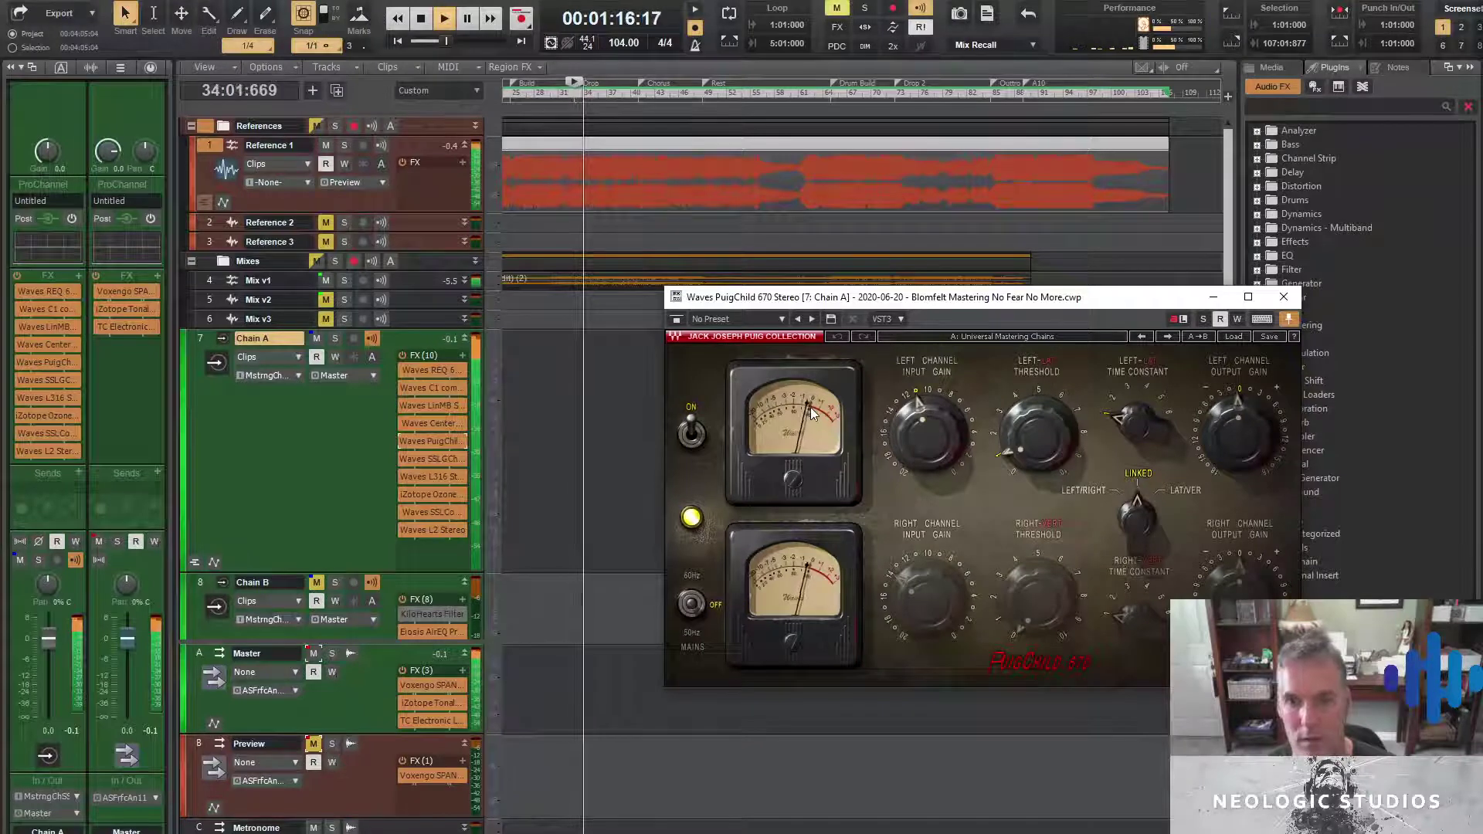
{"action": "key", "text": "space"}
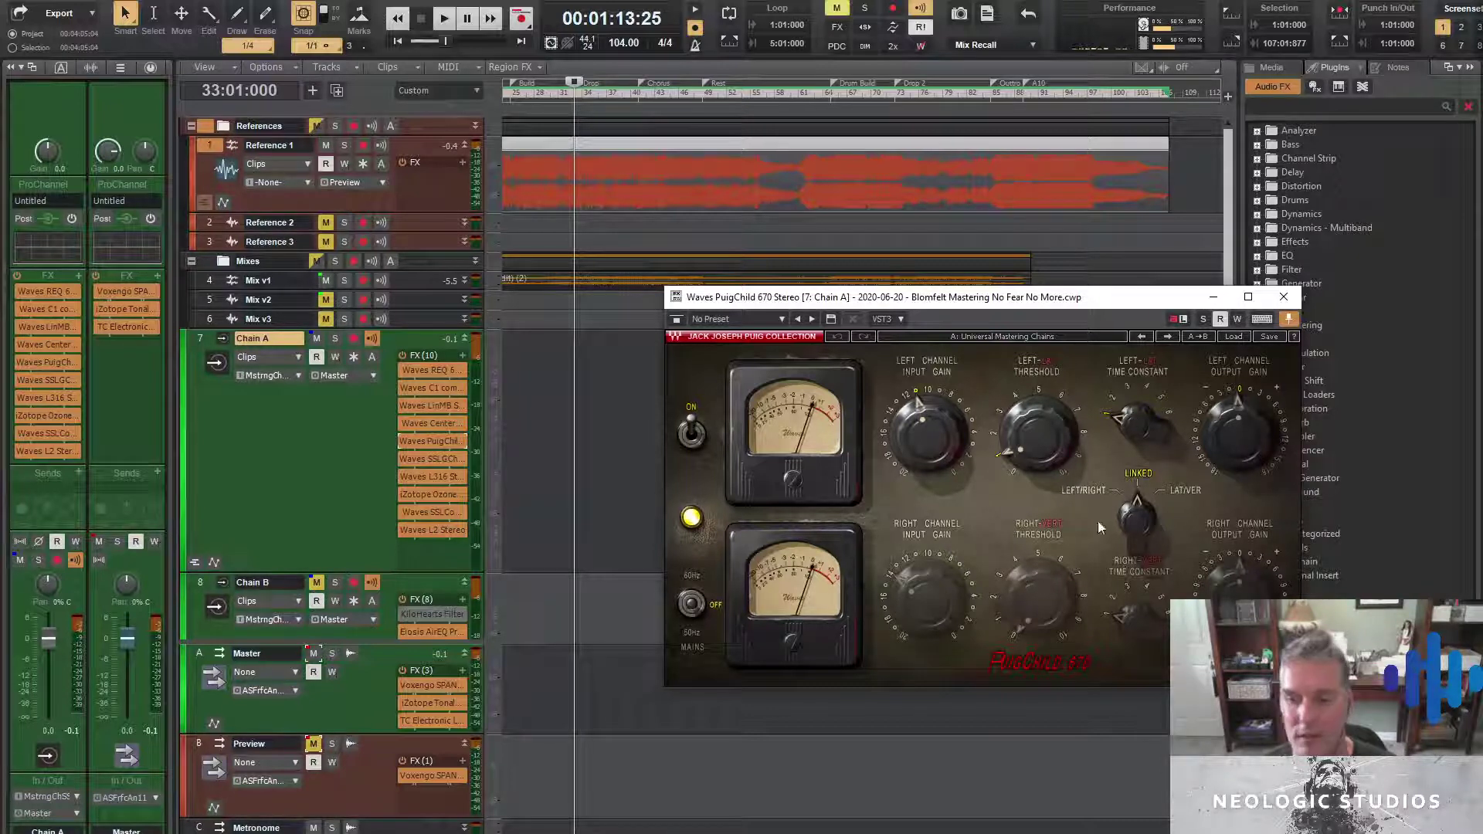
{"action": "left_click", "coordinate": [1284, 298]}
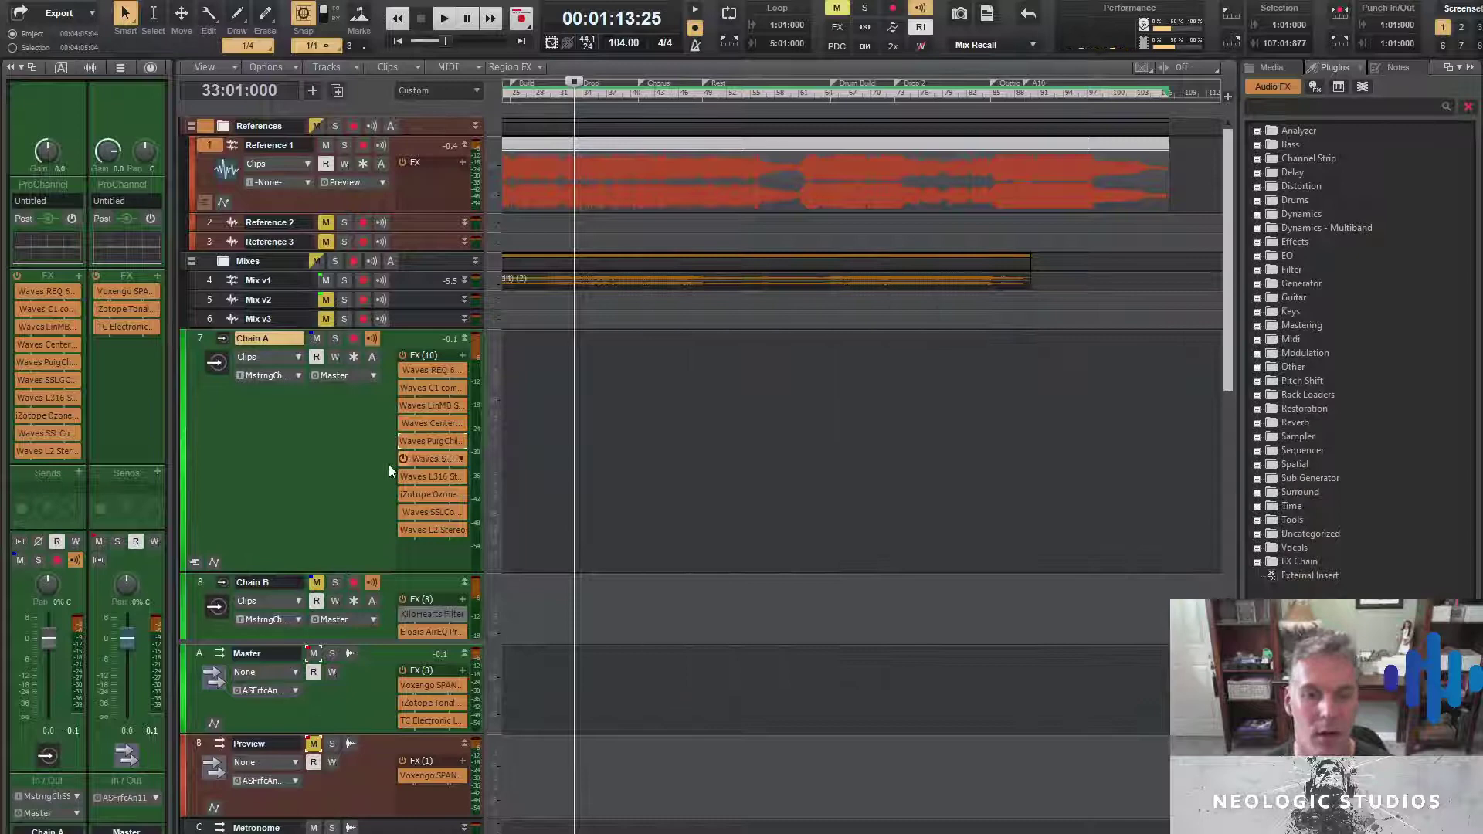
{"action": "double_click", "coordinate": [430, 457]}
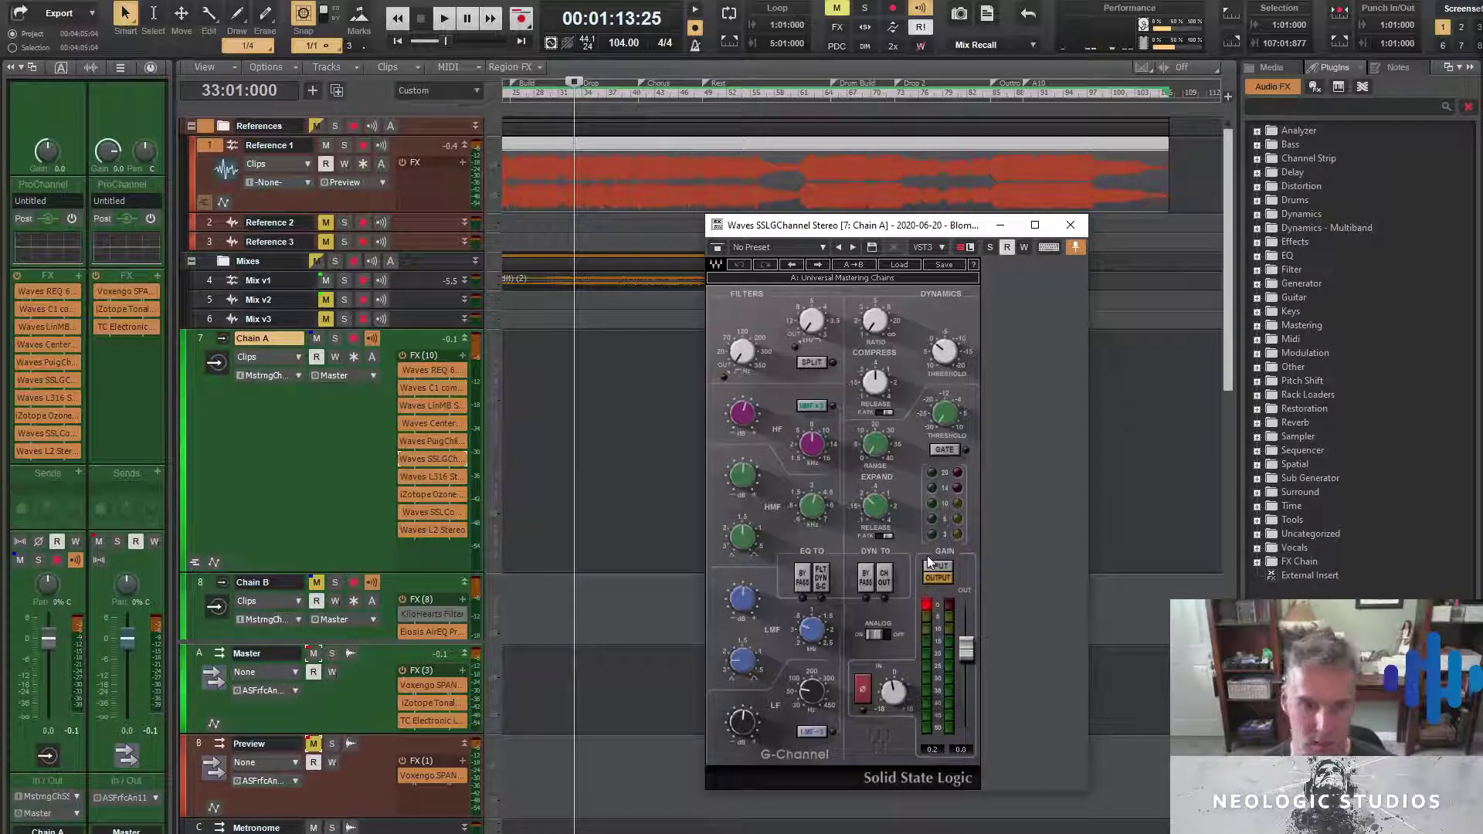
{"action": "left_click", "coordinate": [1071, 227]}
Raise the linked threshold and out ceiling of Chain A's Waves L316 to about -3.2 dB, auditioning the change during playback
{"action": "double_click", "coordinate": [426, 479]}
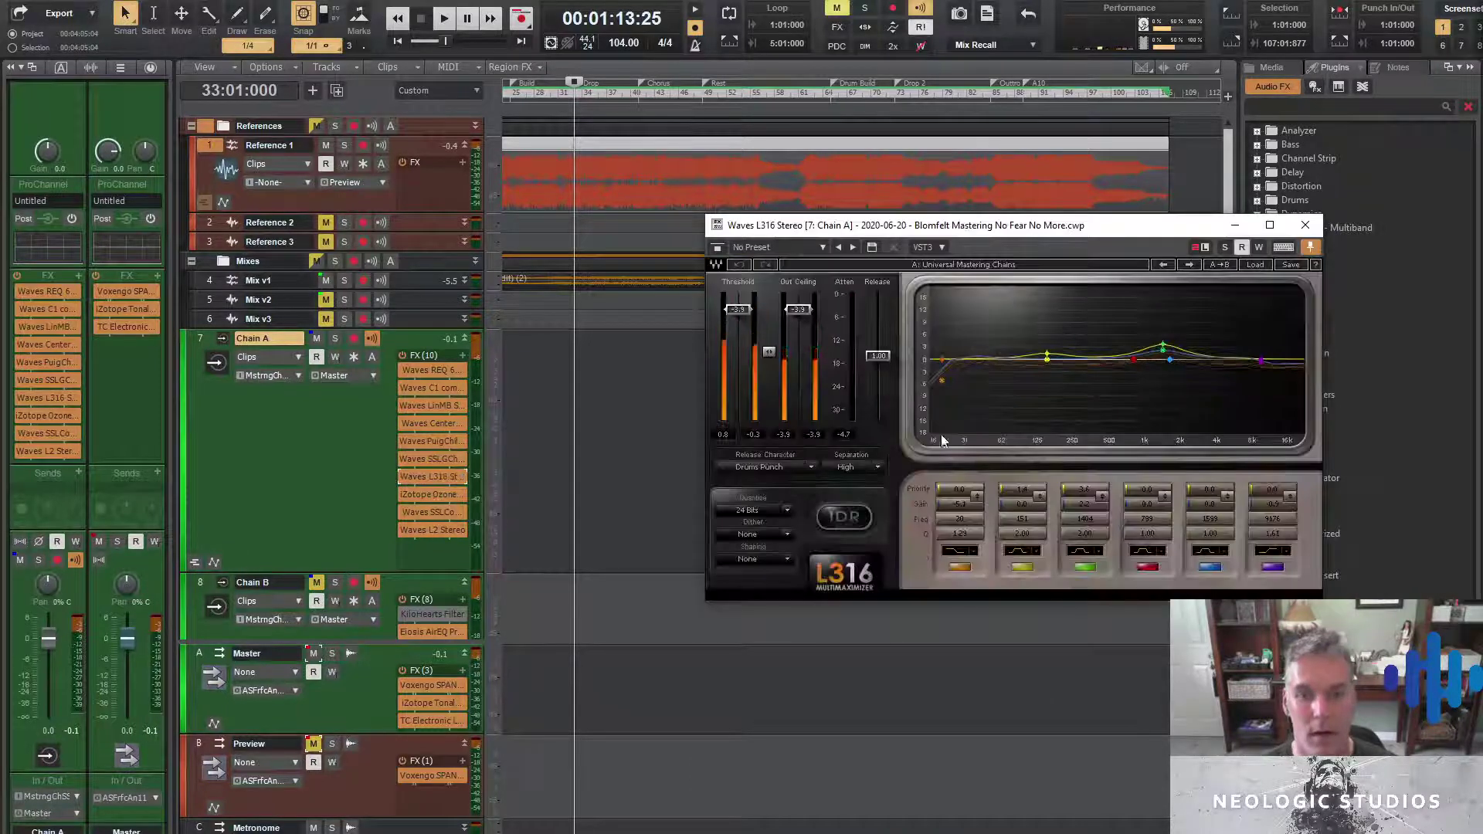
{"action": "key", "text": "space"}
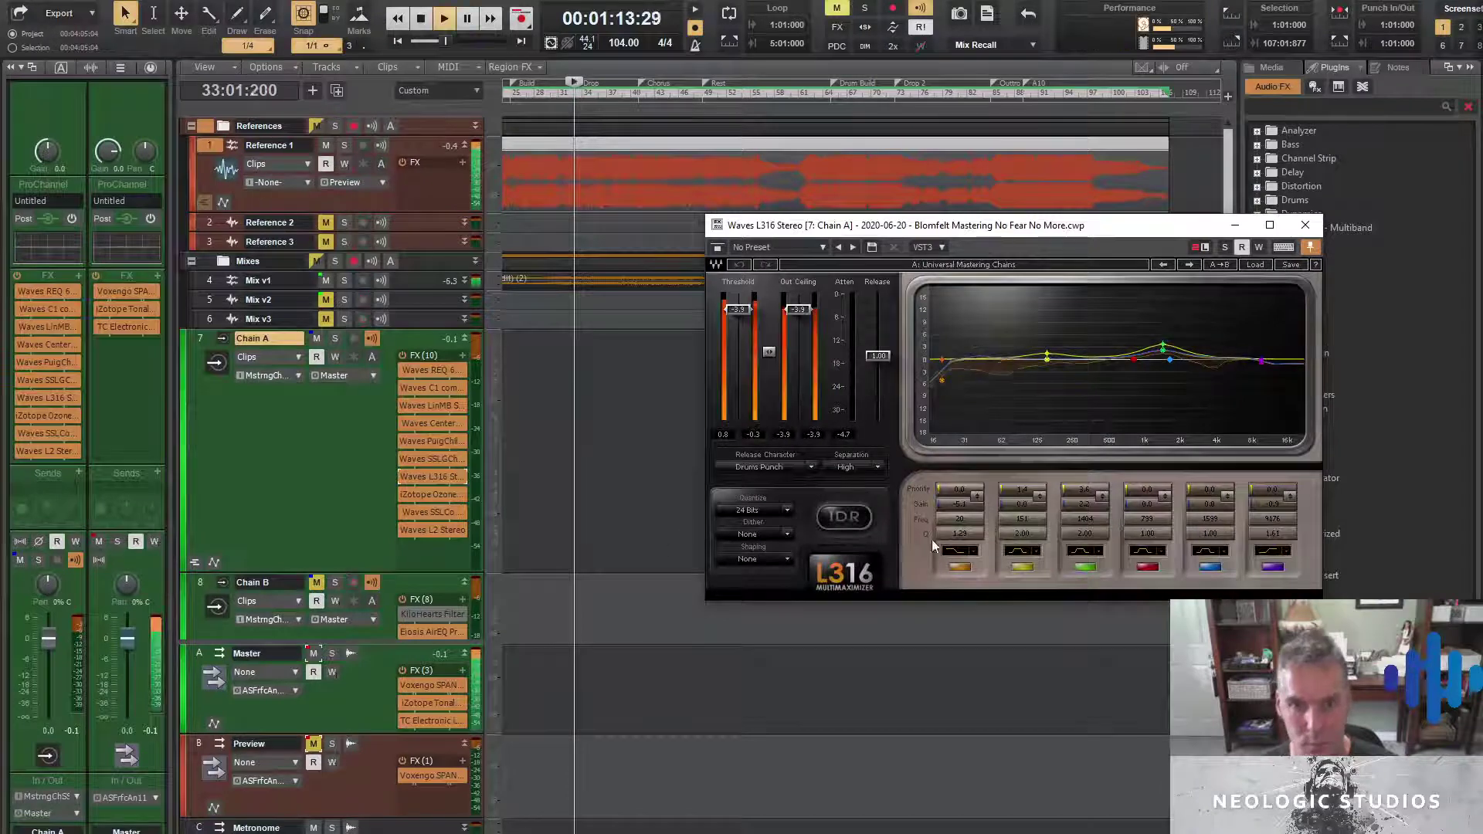
{"action": "left_click_drag", "start_coordinate": [768, 352], "coordinate": [768, 350]}
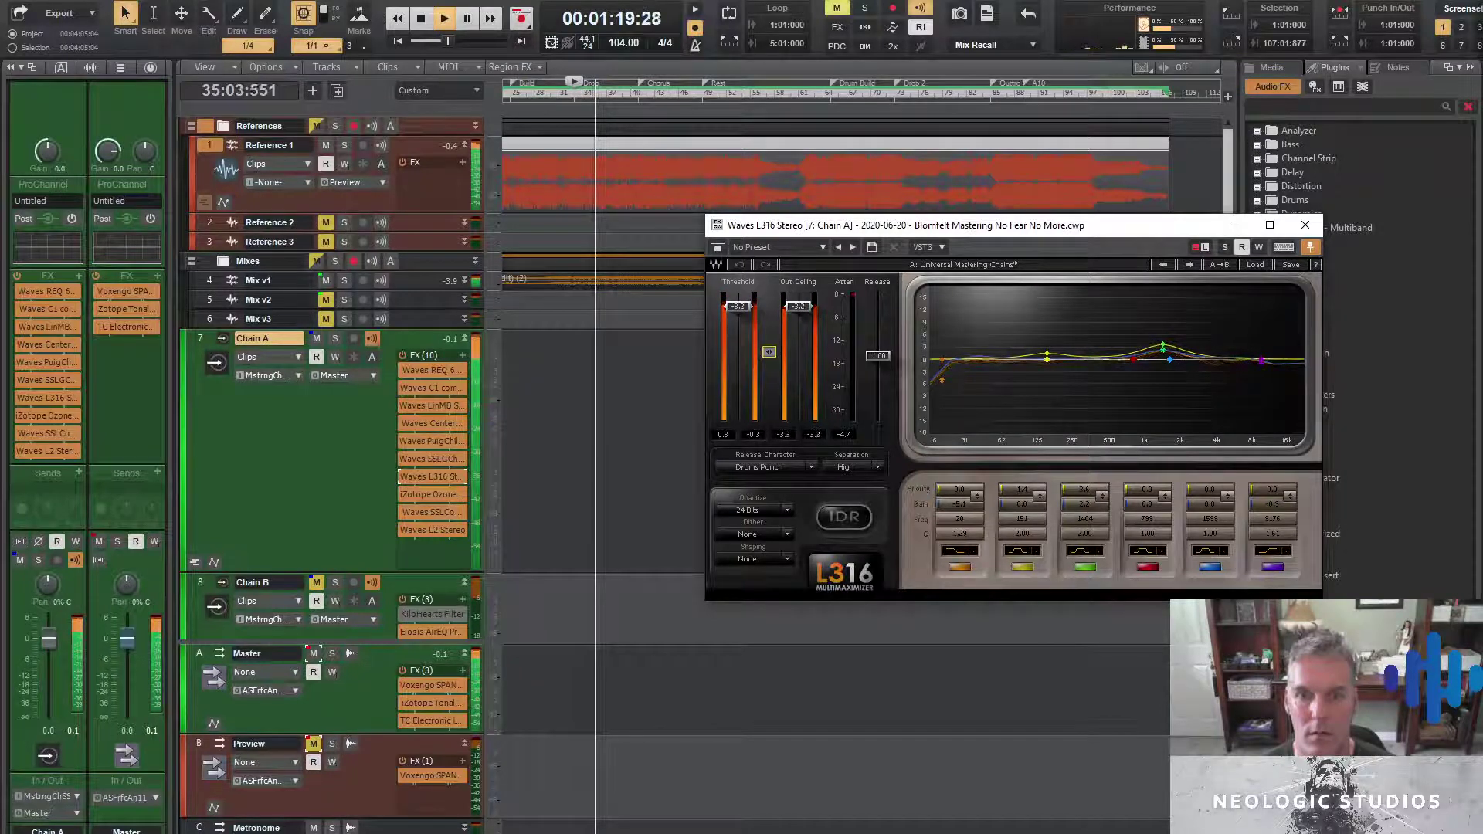
{"action": "left_click_drag", "start_coordinate": [768, 350], "coordinate": [768, 350]}
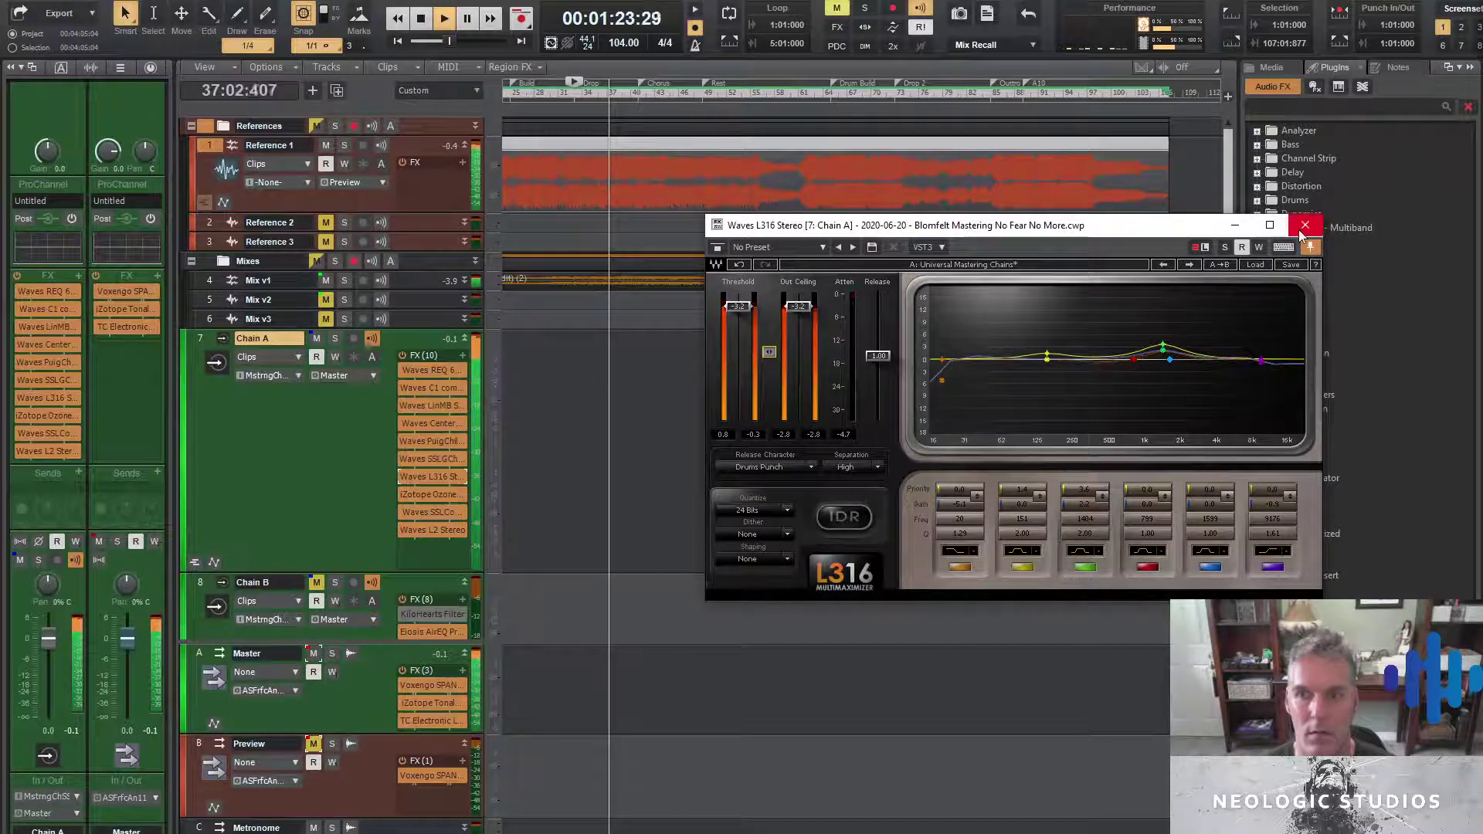
{"action": "key", "text": "space"}
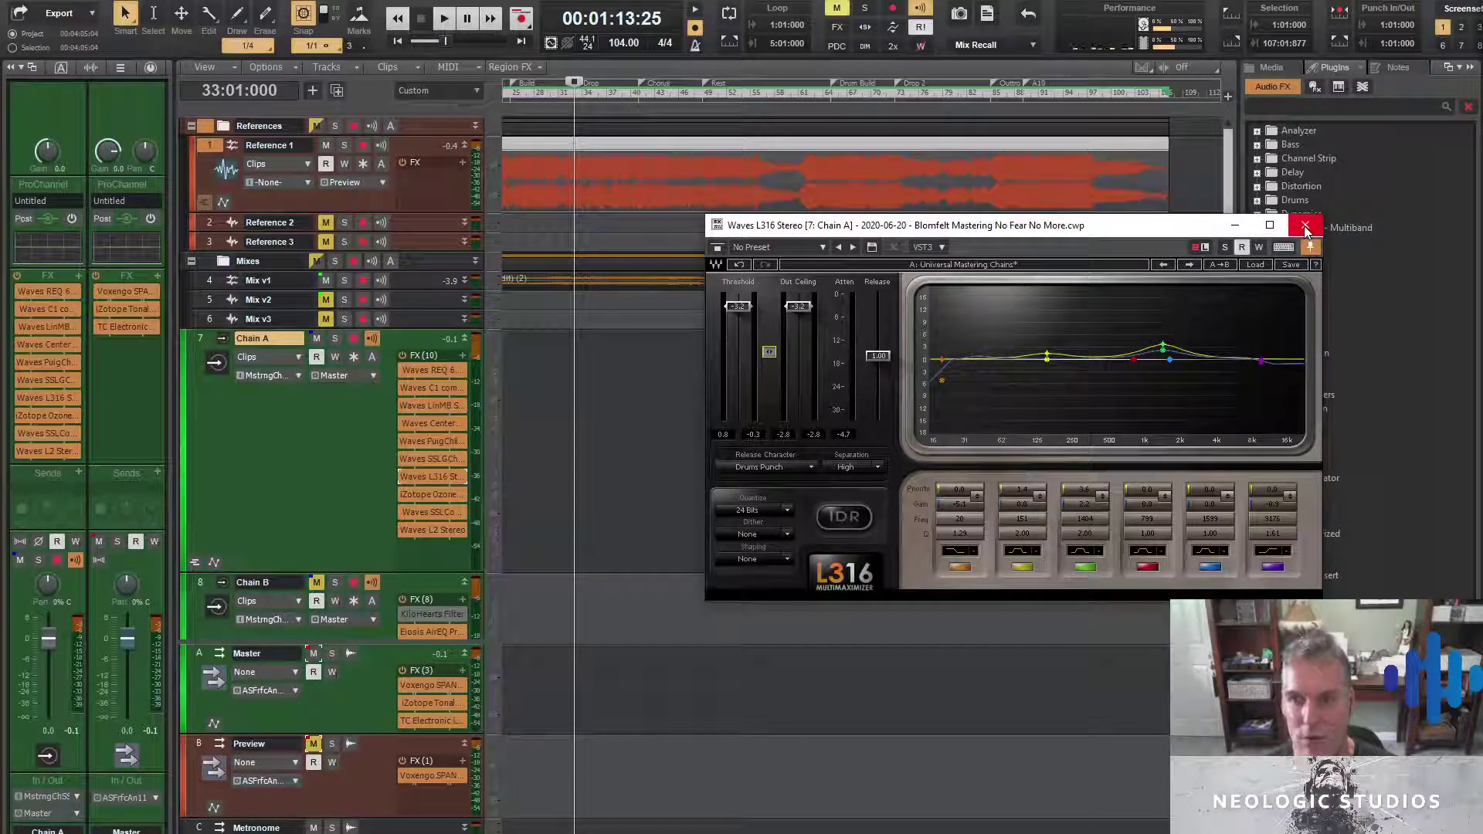
{"action": "key", "text": "space"}
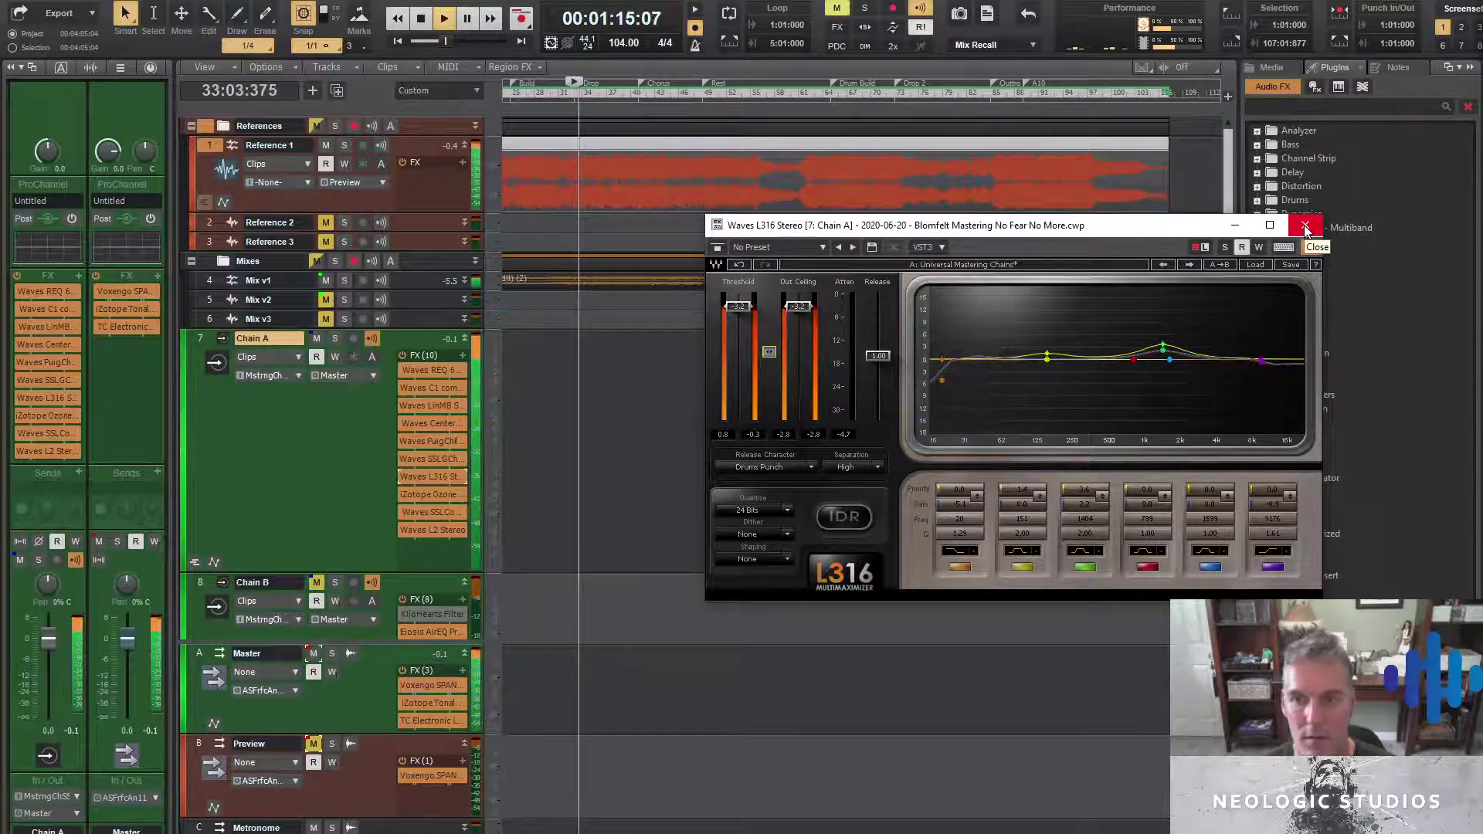
{"action": "left_click", "coordinate": [1305, 226]}
{"action": "key", "text": "space"}
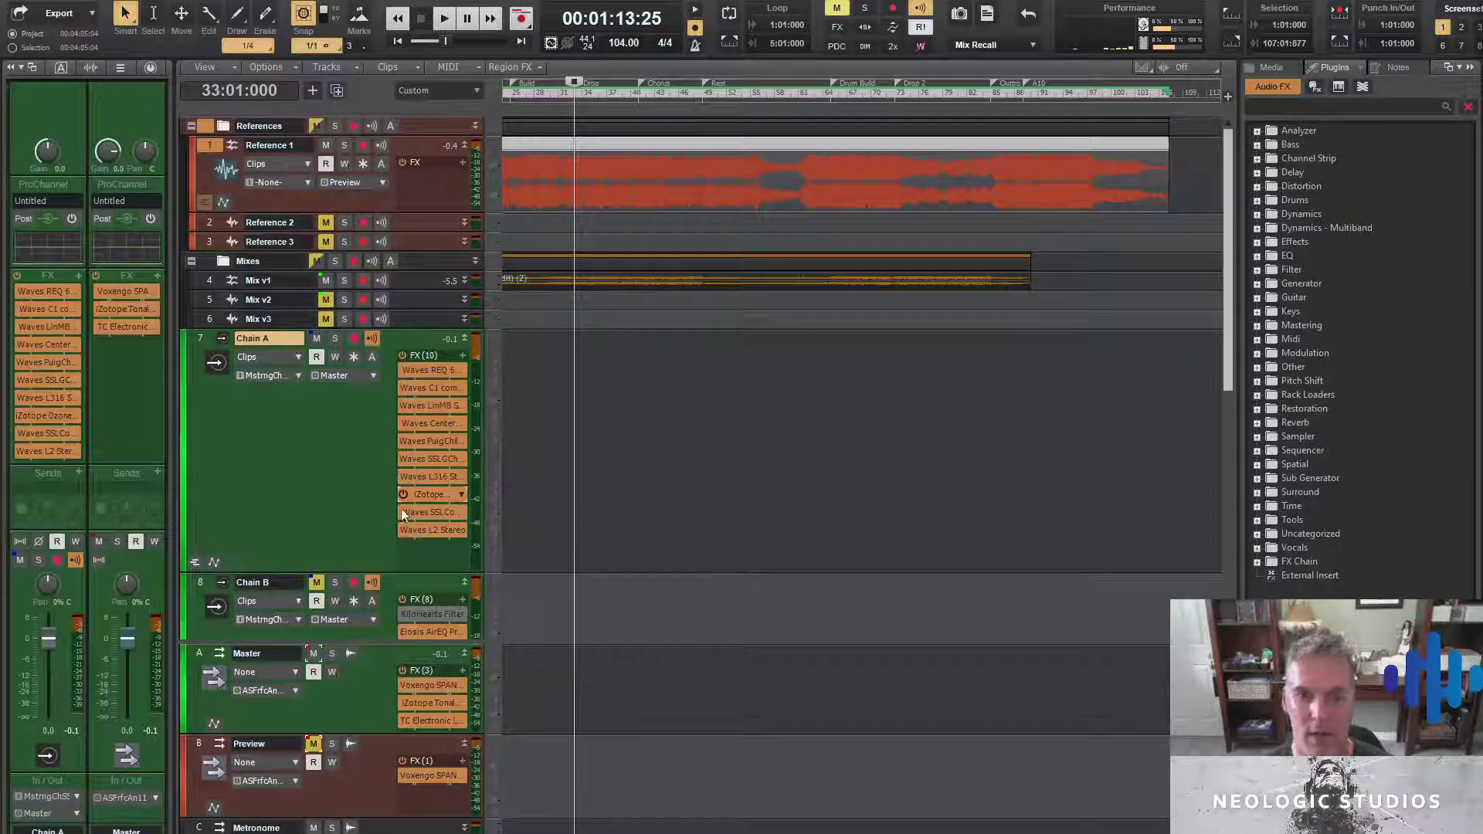
Inspect the iZotope Ozone 8 Dynamic EQ on Chain A and delete it from the track's effects
{"action": "double_click", "coordinate": [436, 495]}
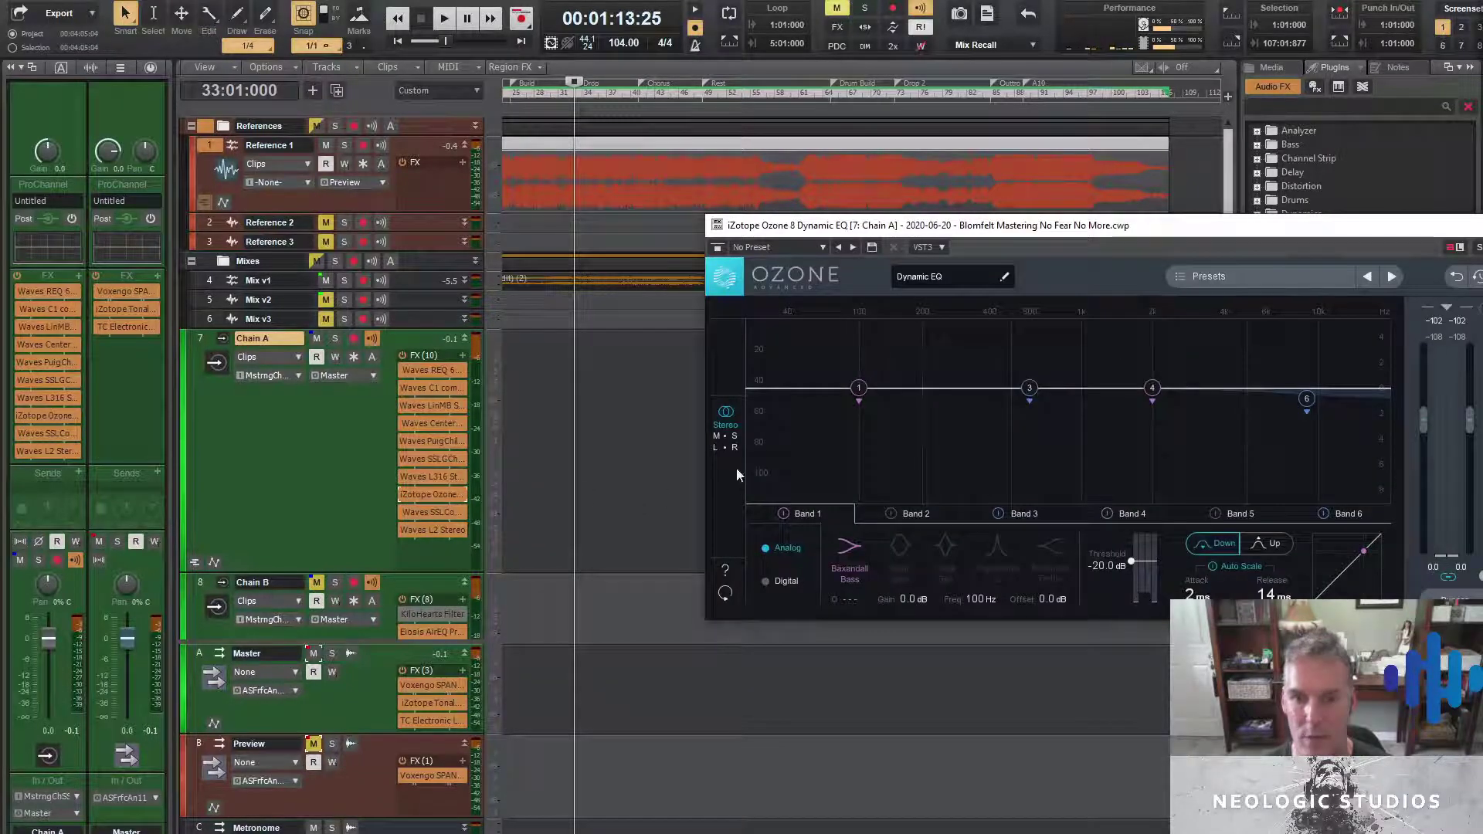
{"action": "left_click_drag", "start_coordinate": [1266, 225], "coordinate": [984, 257]}
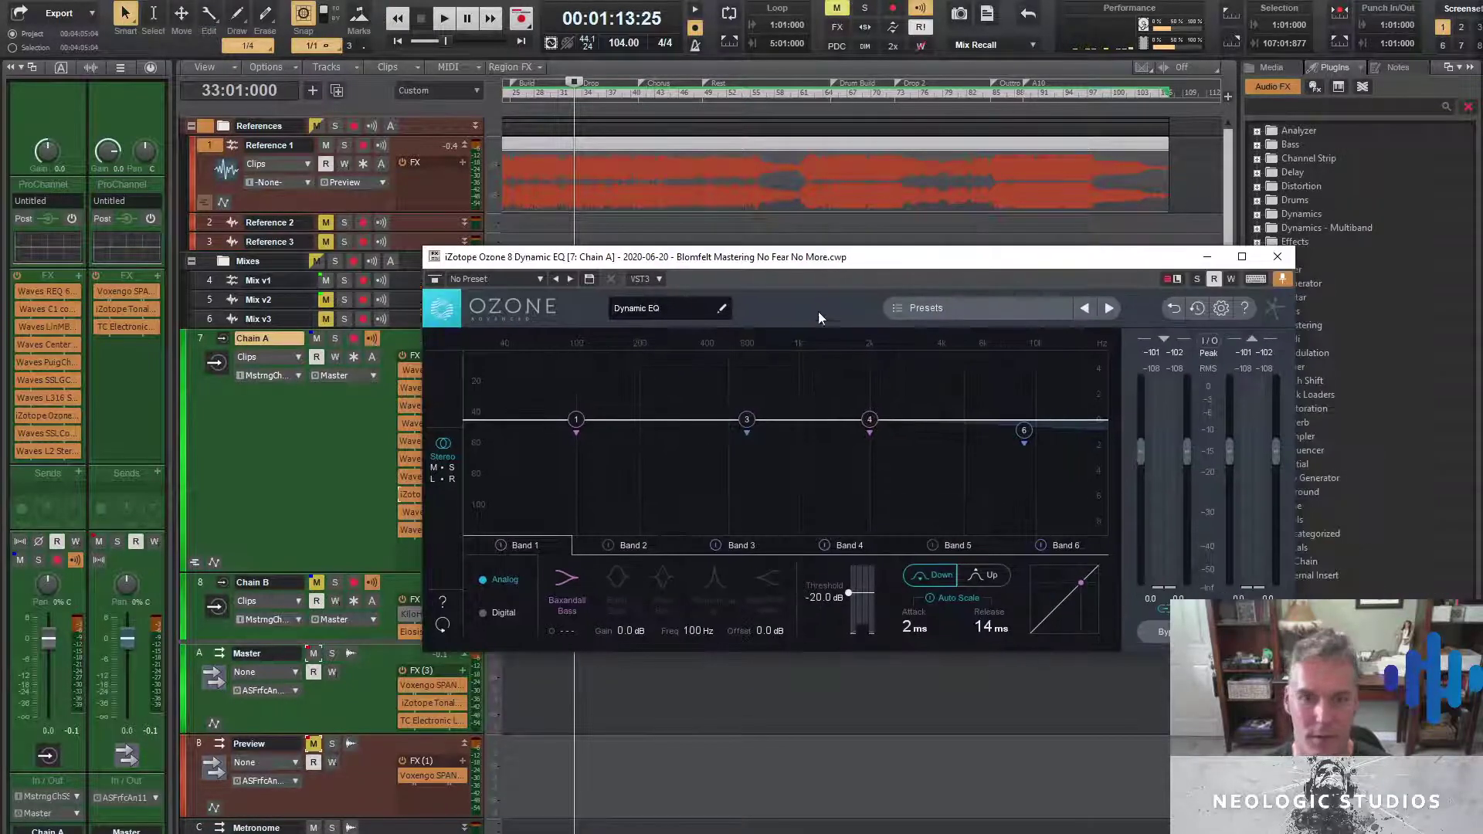
{"action": "left_click_drag", "start_coordinate": [888, 258], "coordinate": [1065, 252]}
{"action": "right_click", "coordinate": [401, 494]}
{"action": "left_click", "coordinate": [421, 506]}
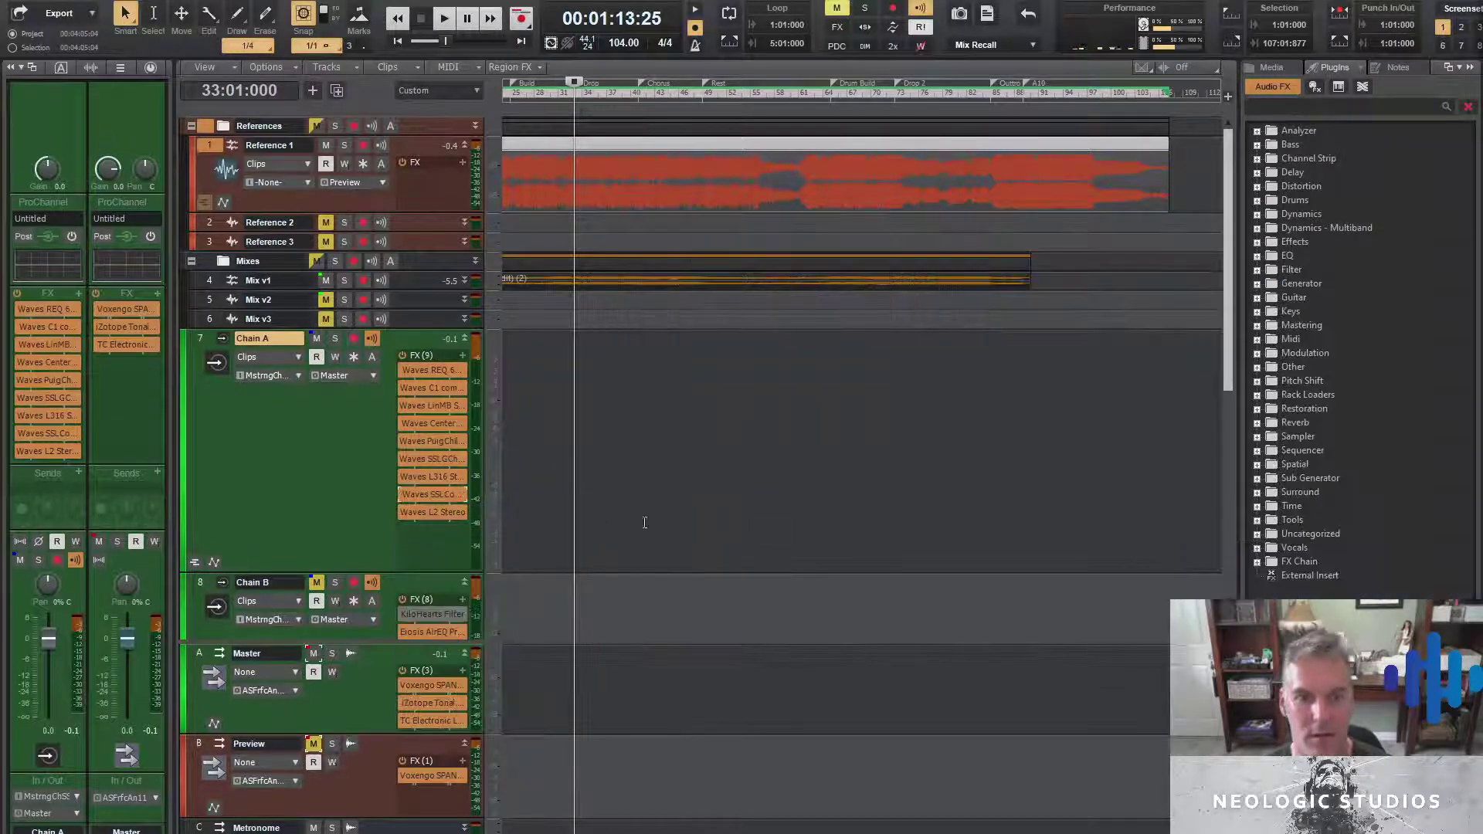
Adjust the threshold of the Waves SSLComp on Chain A while the track plays
{"action": "double_click", "coordinate": [432, 494]}
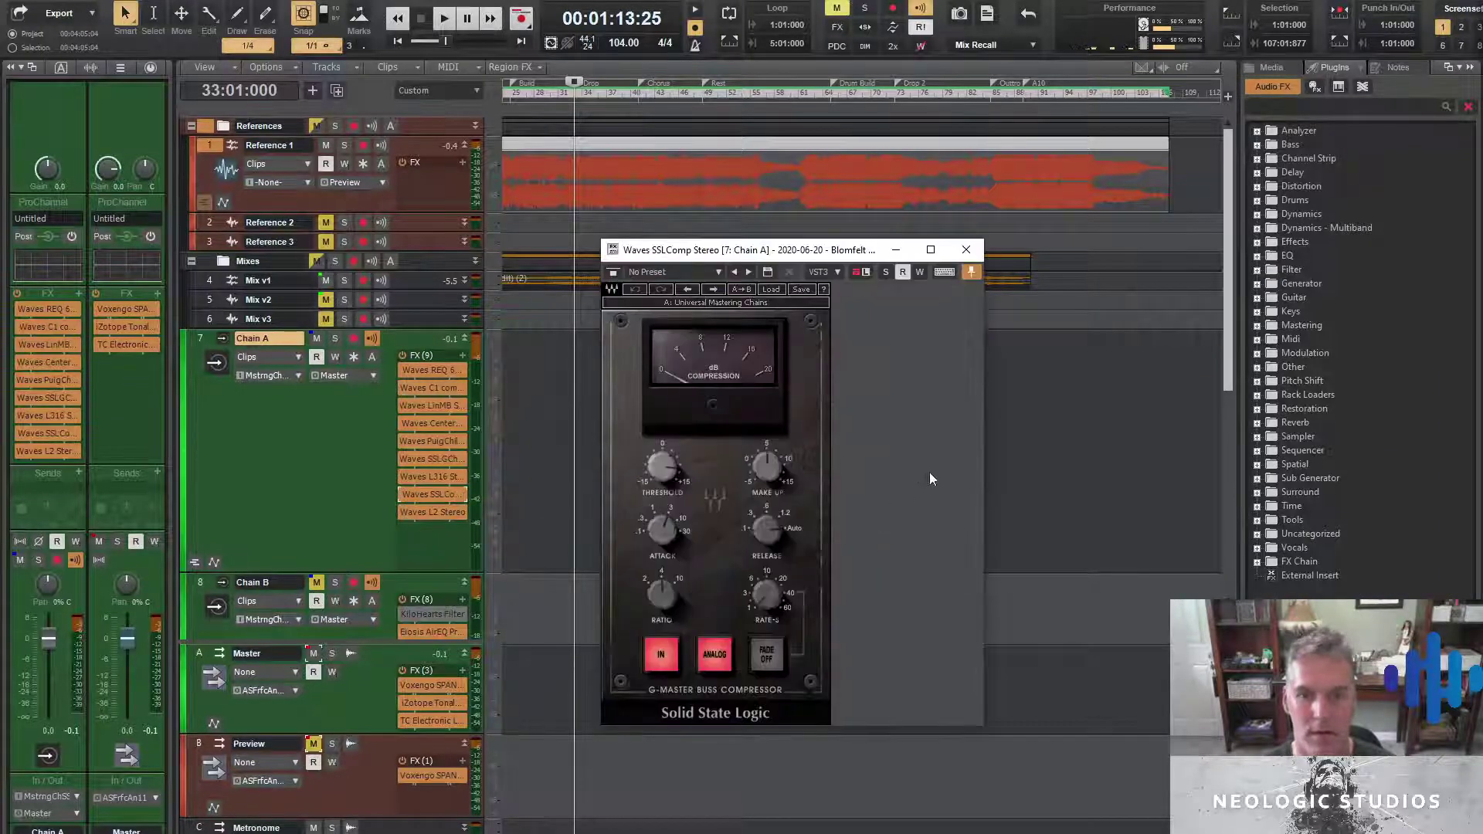
{"action": "key", "text": "space"}
{"action": "mouse_move", "coordinate": [644, 481]}
{"action": "left_mouse_down"}
{"action": "mouse_move", "coordinate": [644, 452]}
{"action": "mouse_move", "coordinate": [663, 462]}
{"action": "left_mouse_up"}
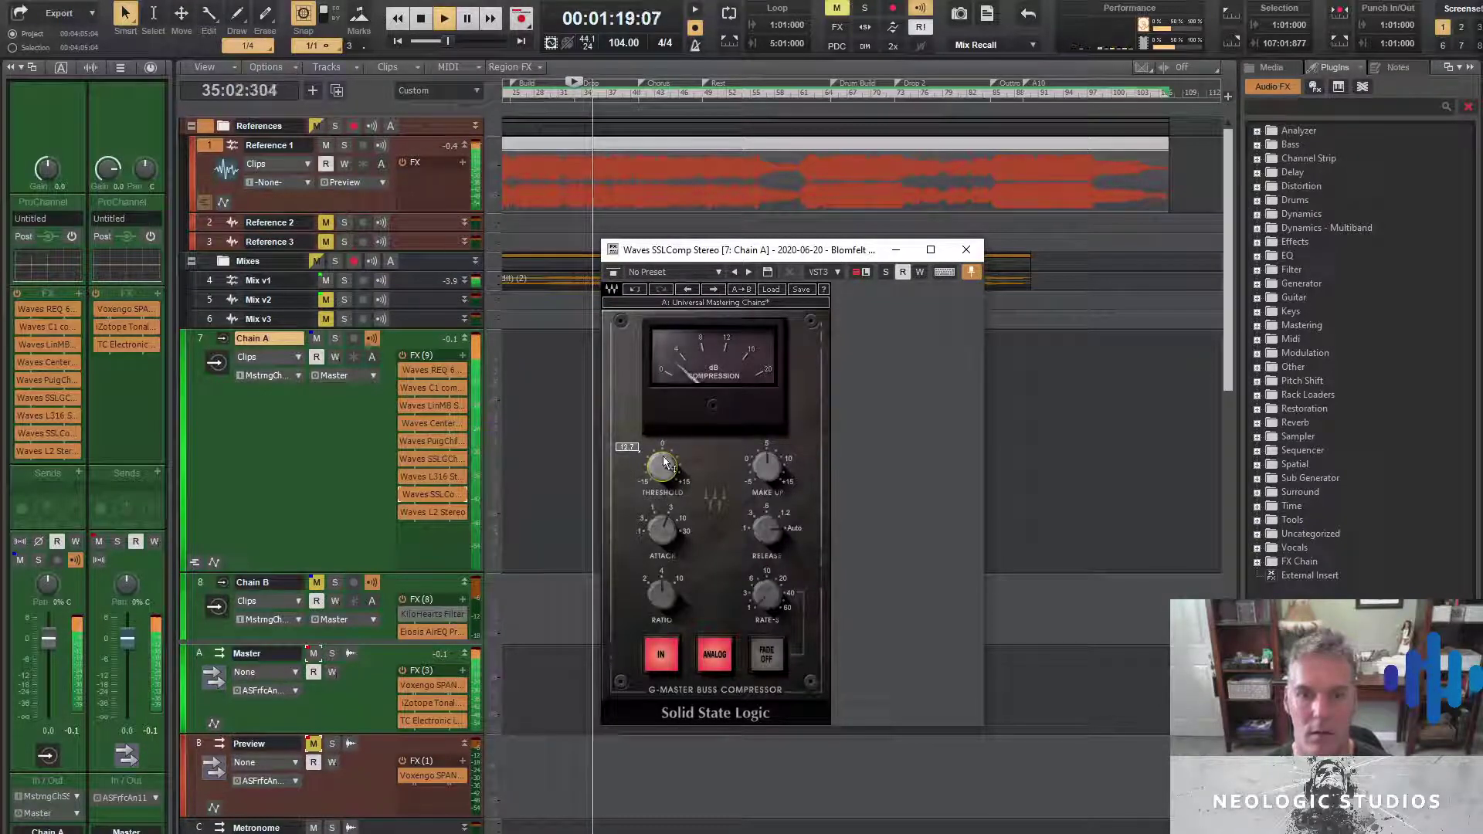
{"action": "left_click_drag", "start_coordinate": [662, 463], "coordinate": [662, 461]}
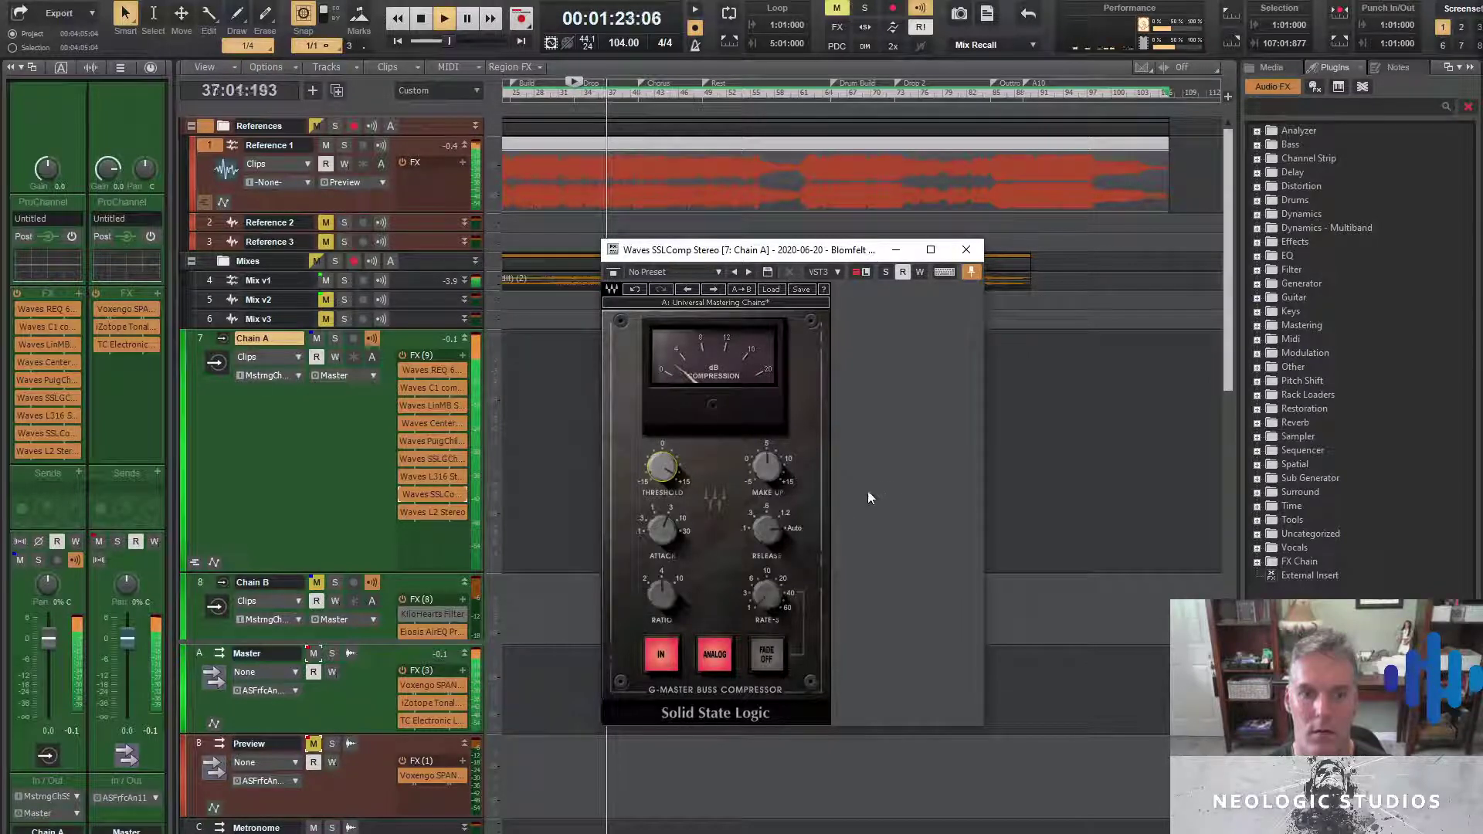
Check the Waves L316 levels on Chain A against SSLComp during playback, close both plug-in windows and stop playback
{"action": "double_click", "coordinate": [437, 475]}
{"action": "double_click", "coordinate": [437, 493]}
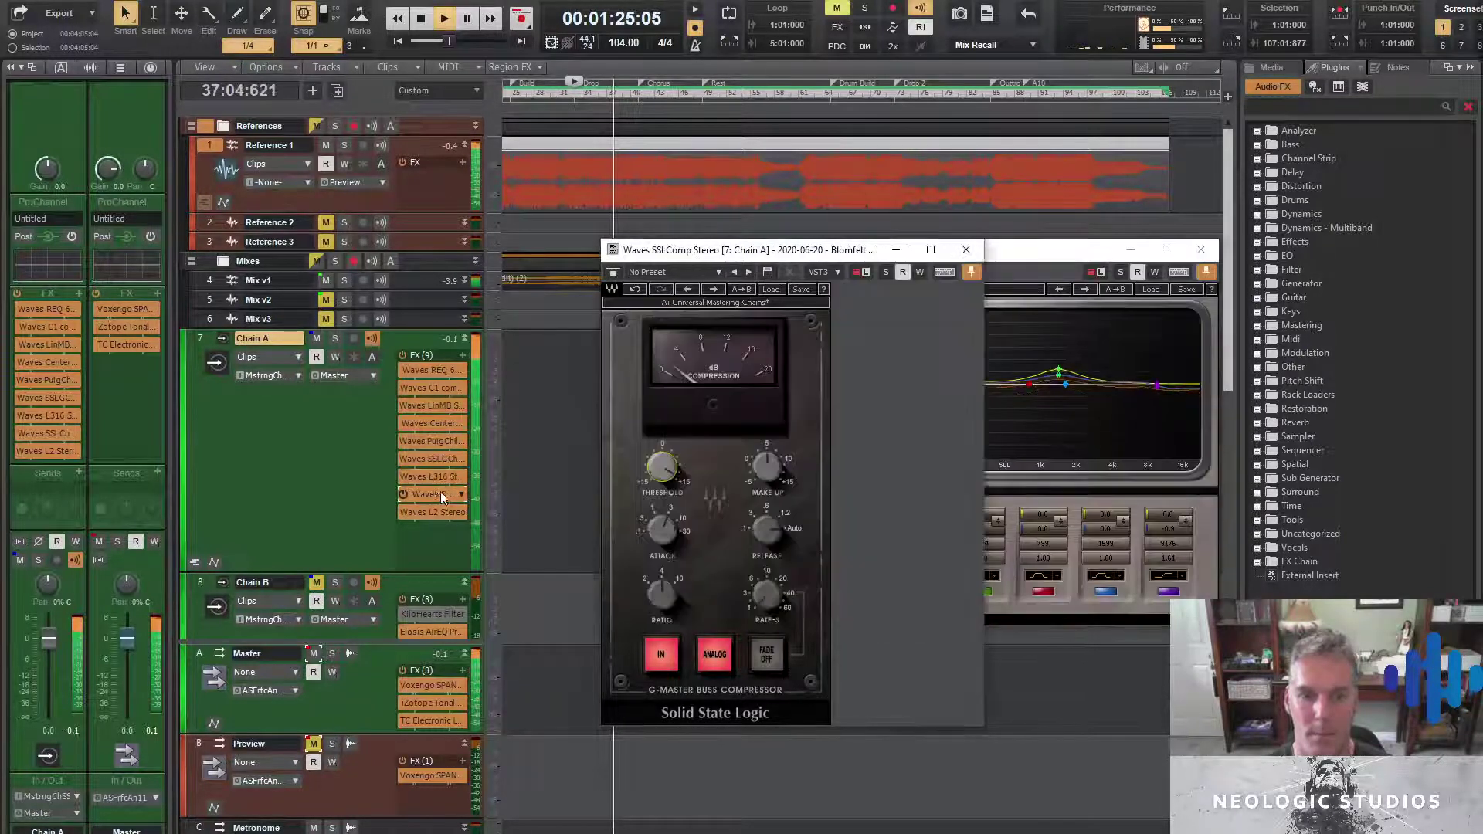
{"action": "left_click", "coordinate": [1059, 262]}
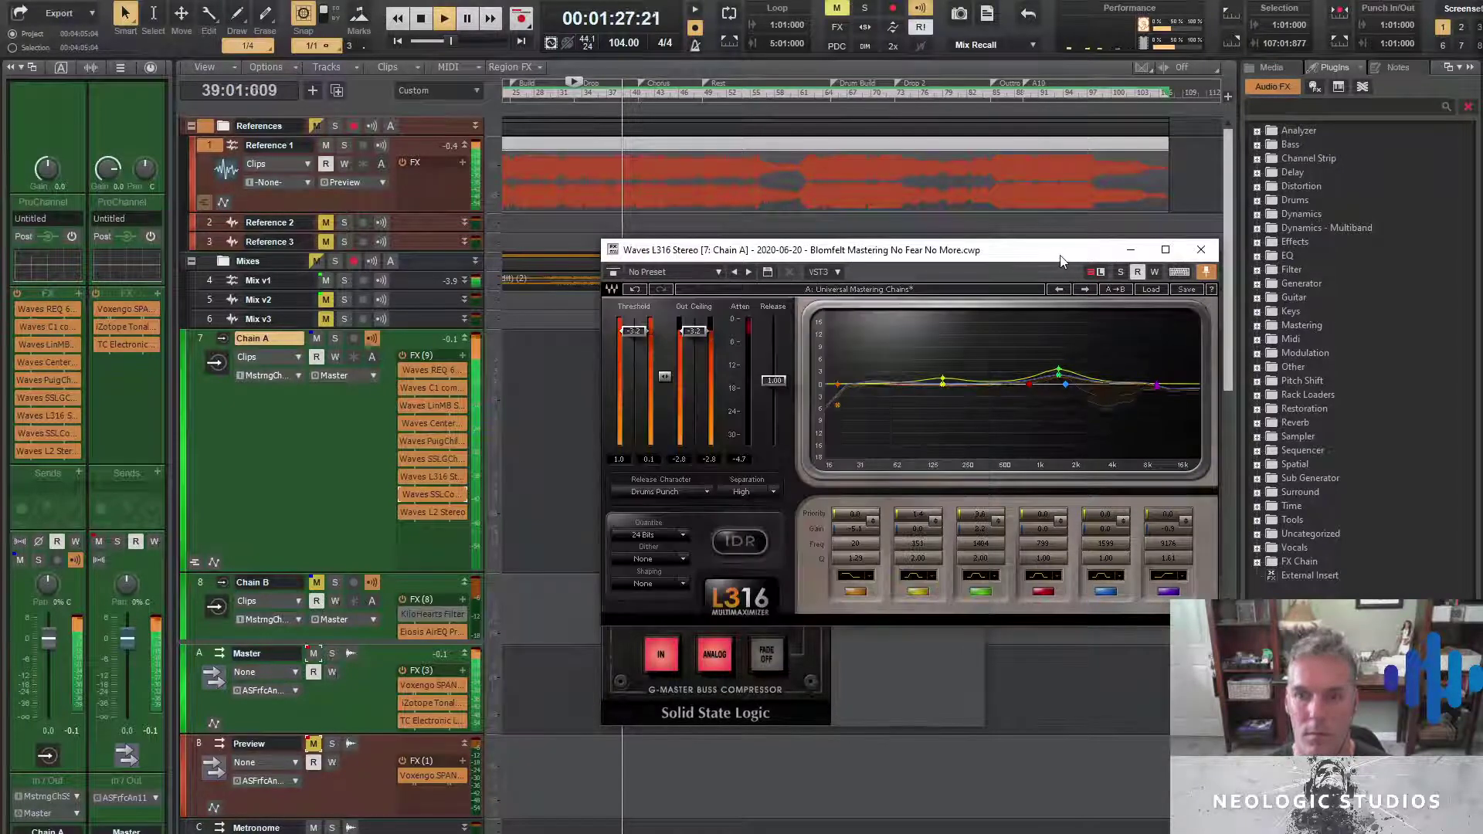
{"action": "left_click", "coordinate": [1199, 250]}
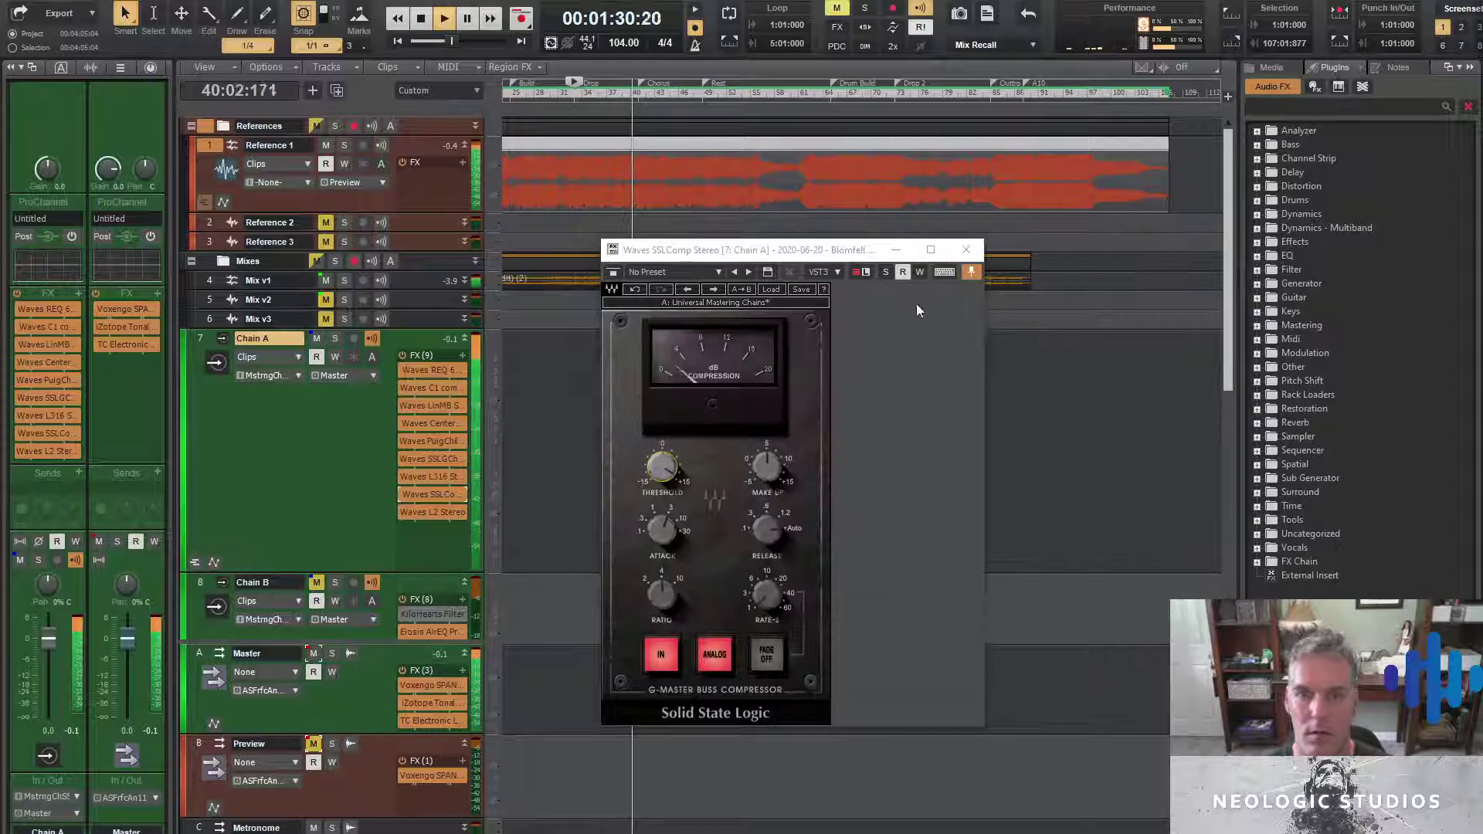
{"action": "left_click", "coordinate": [966, 249]}
{"action": "key", "text": "space"}
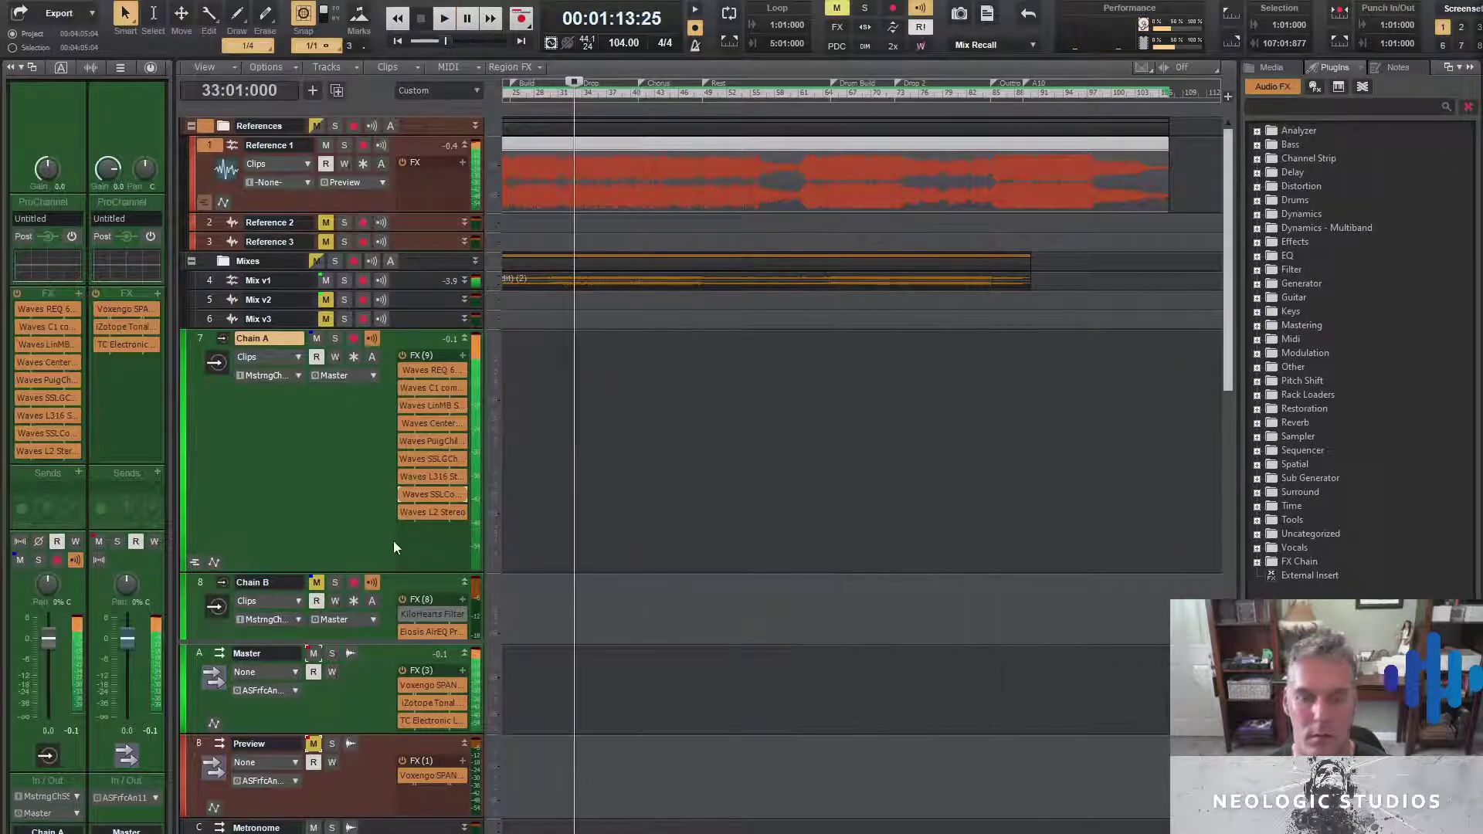
Check the Waves L2 levels on Chain A, lower the SSLComp make-up gain slightly and audition the result
{"action": "double_click", "coordinate": [433, 512]}
{"action": "key", "text": "space"}
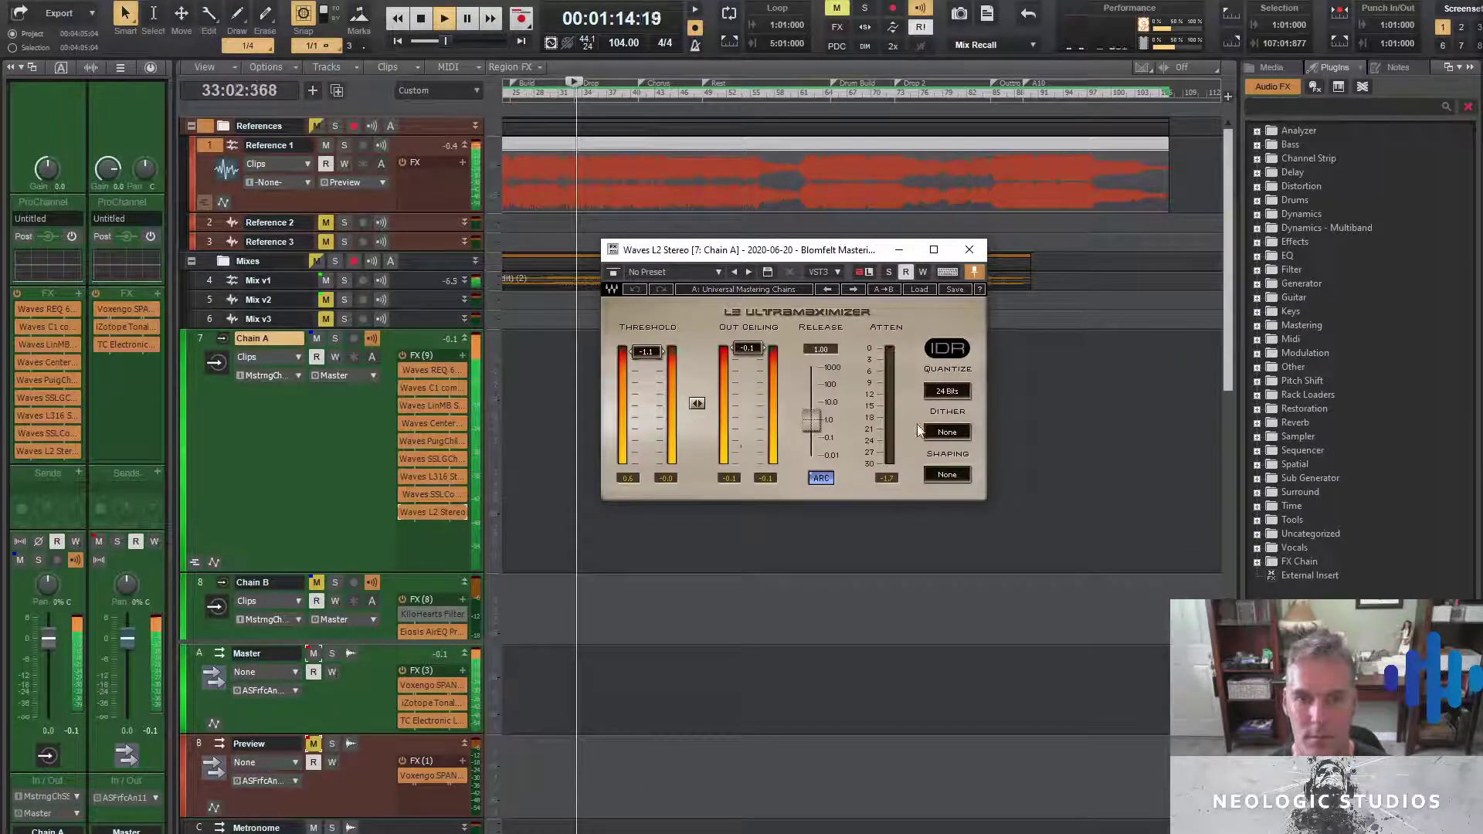
{"action": "key", "text": "space"}
{"action": "double_click", "coordinate": [433, 494]}
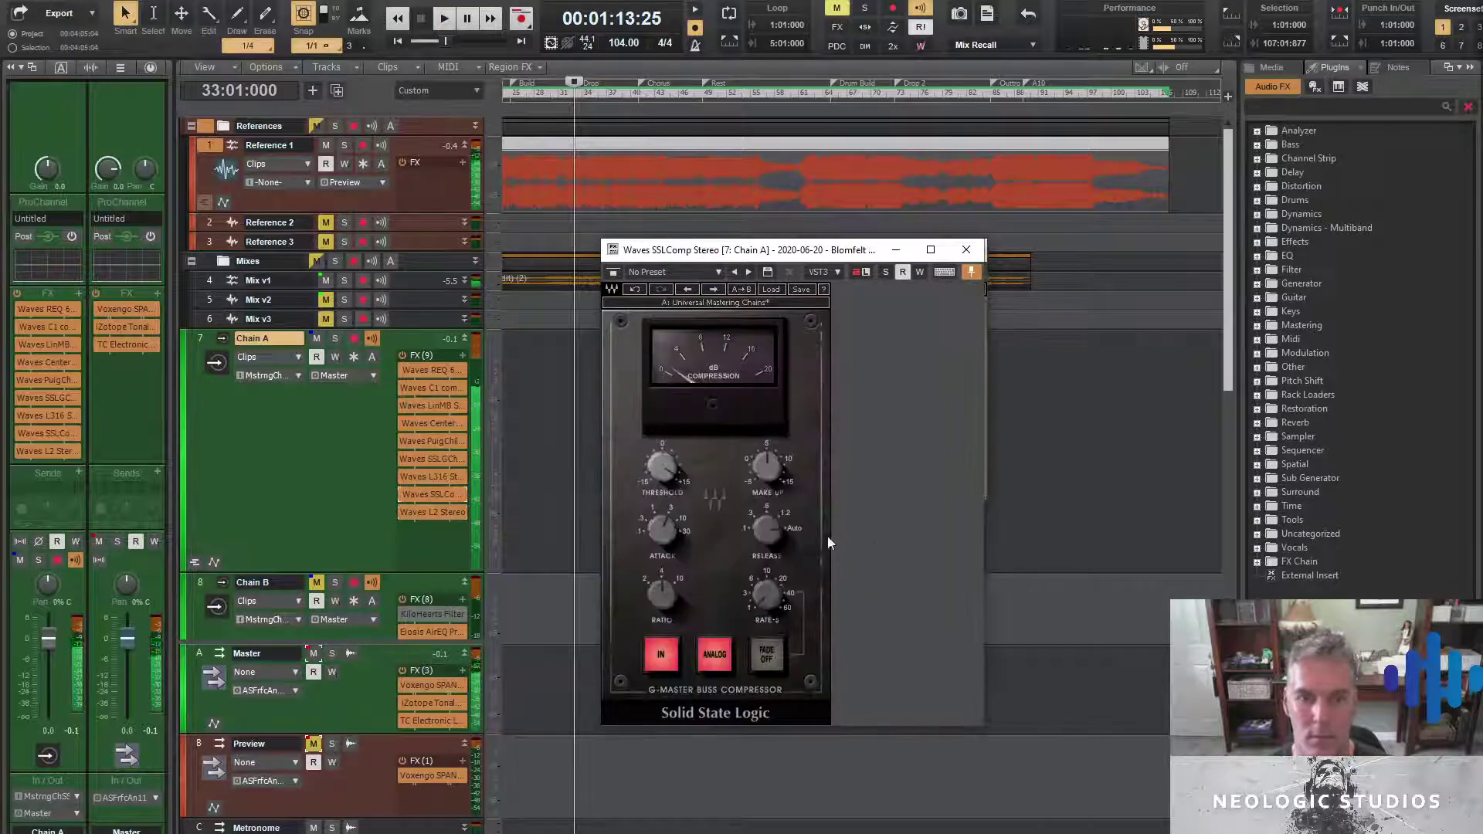
{"action": "left_click_drag", "start_coordinate": [766, 466], "coordinate": [764, 471]}
{"action": "key", "text": "space"}
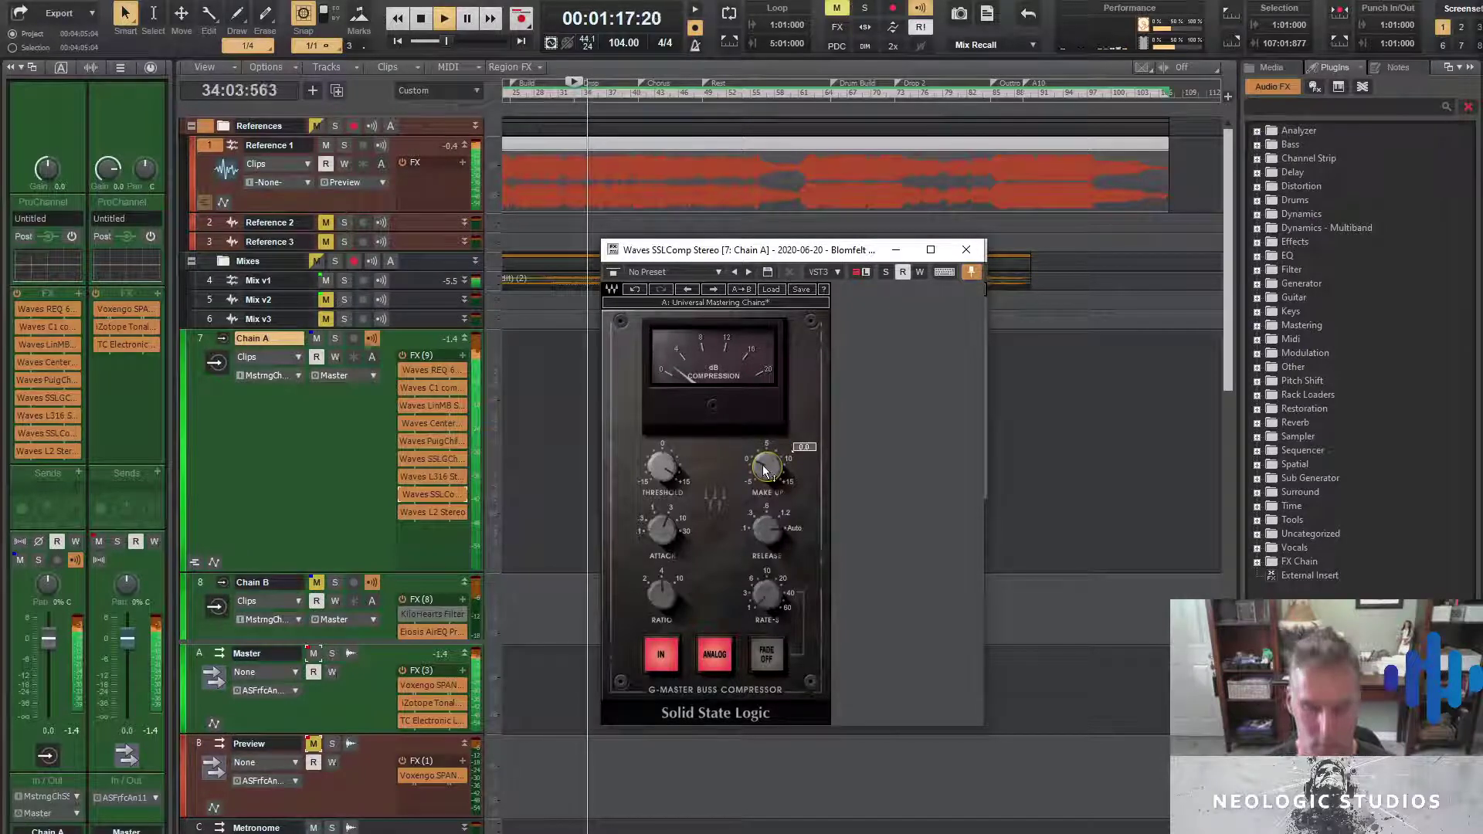
{"action": "left_click", "coordinate": [965, 252]}
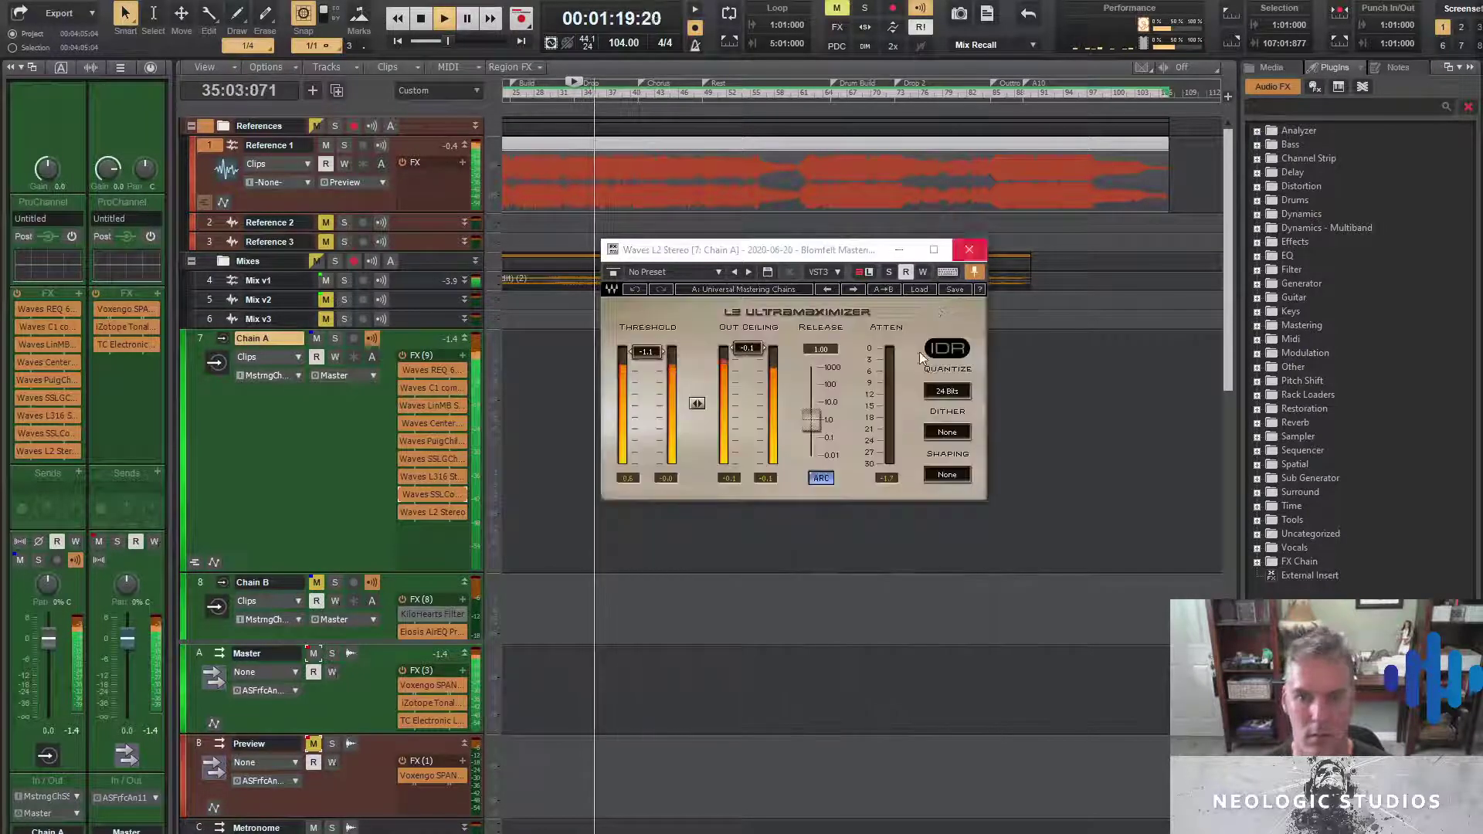
{"action": "key", "text": "space"}
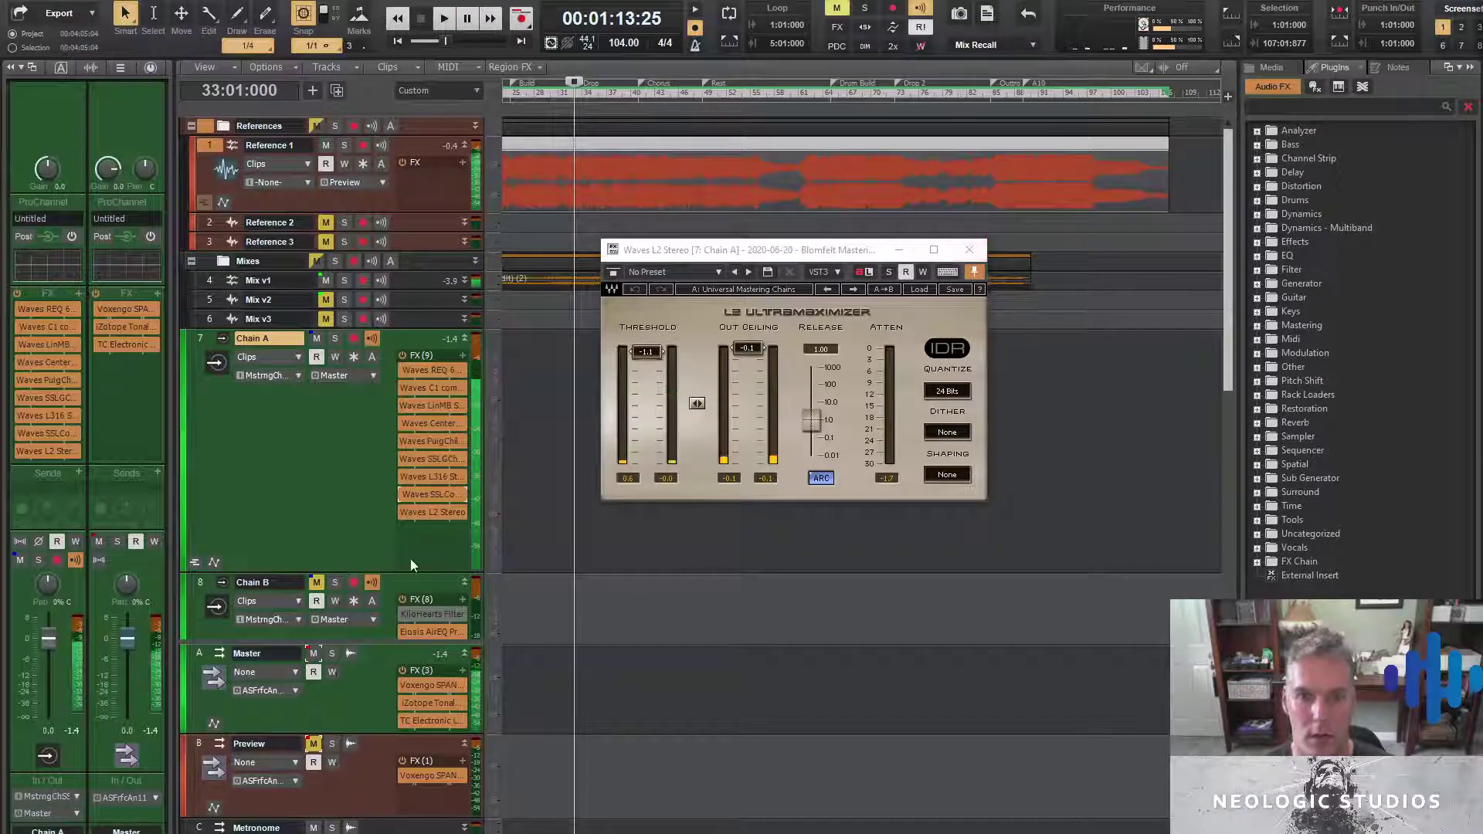
Replace the Waves L2 limiter at the end of Chain A with the Newfangled Elevate plug-in
{"action": "right_click", "coordinate": [432, 519]}
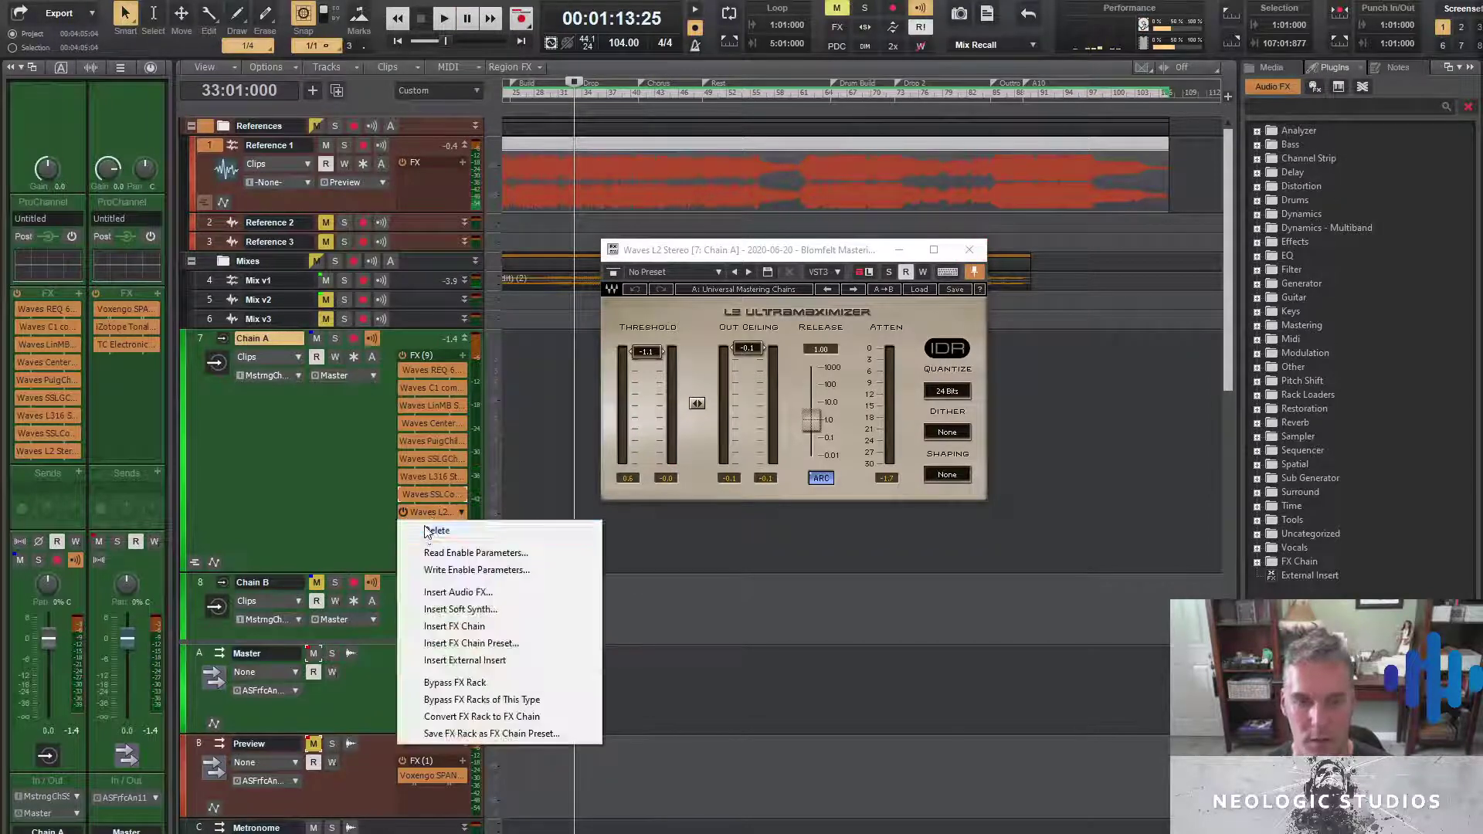
{"action": "left_click", "coordinate": [437, 531]}
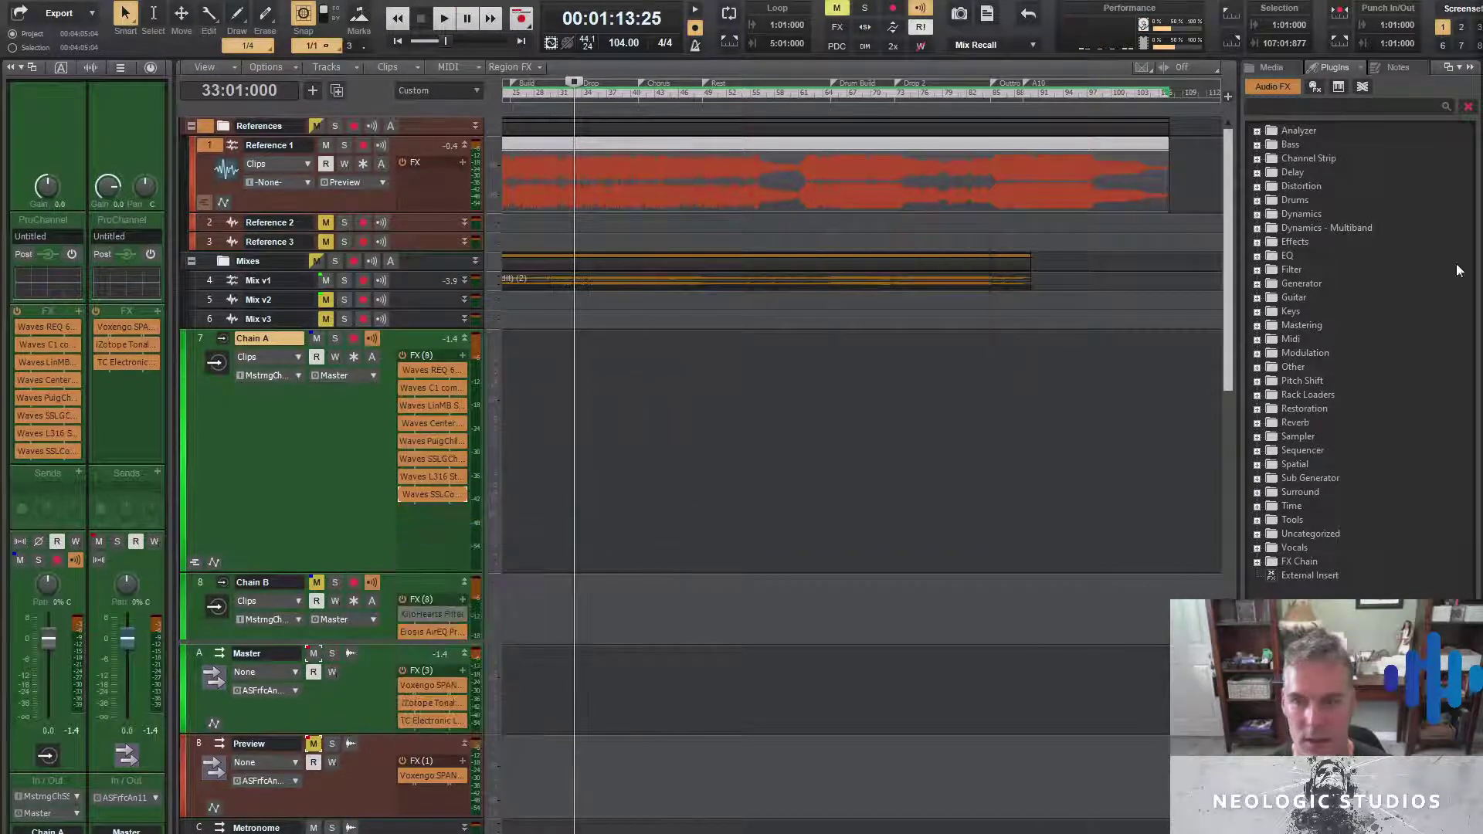
{"action": "left_click", "coordinate": [1304, 107]}
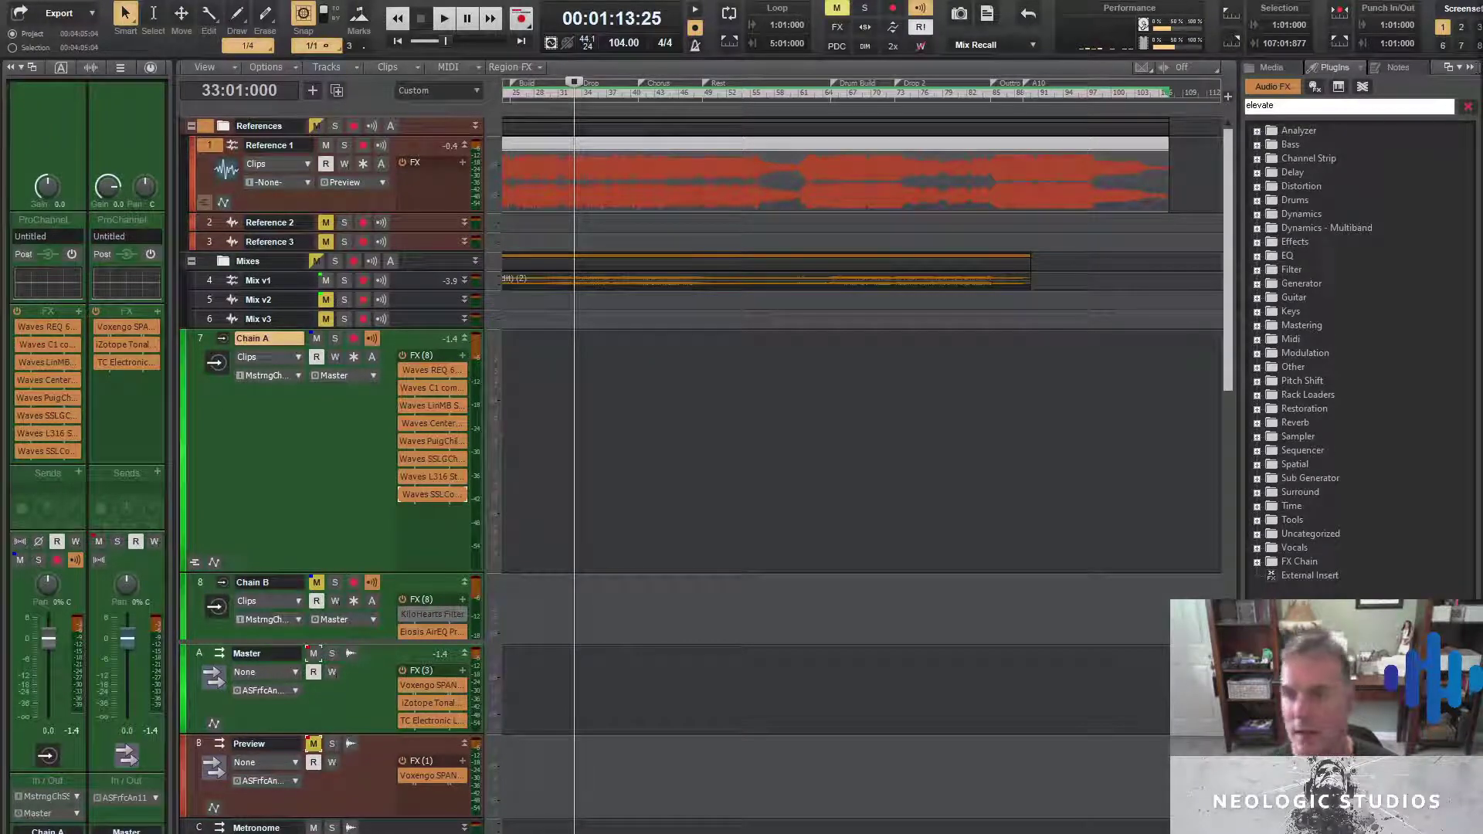
{"action": "key", "text": "Return"}
{"action": "left_click_drag", "start_coordinate": [1331, 146], "coordinate": [417, 529]}
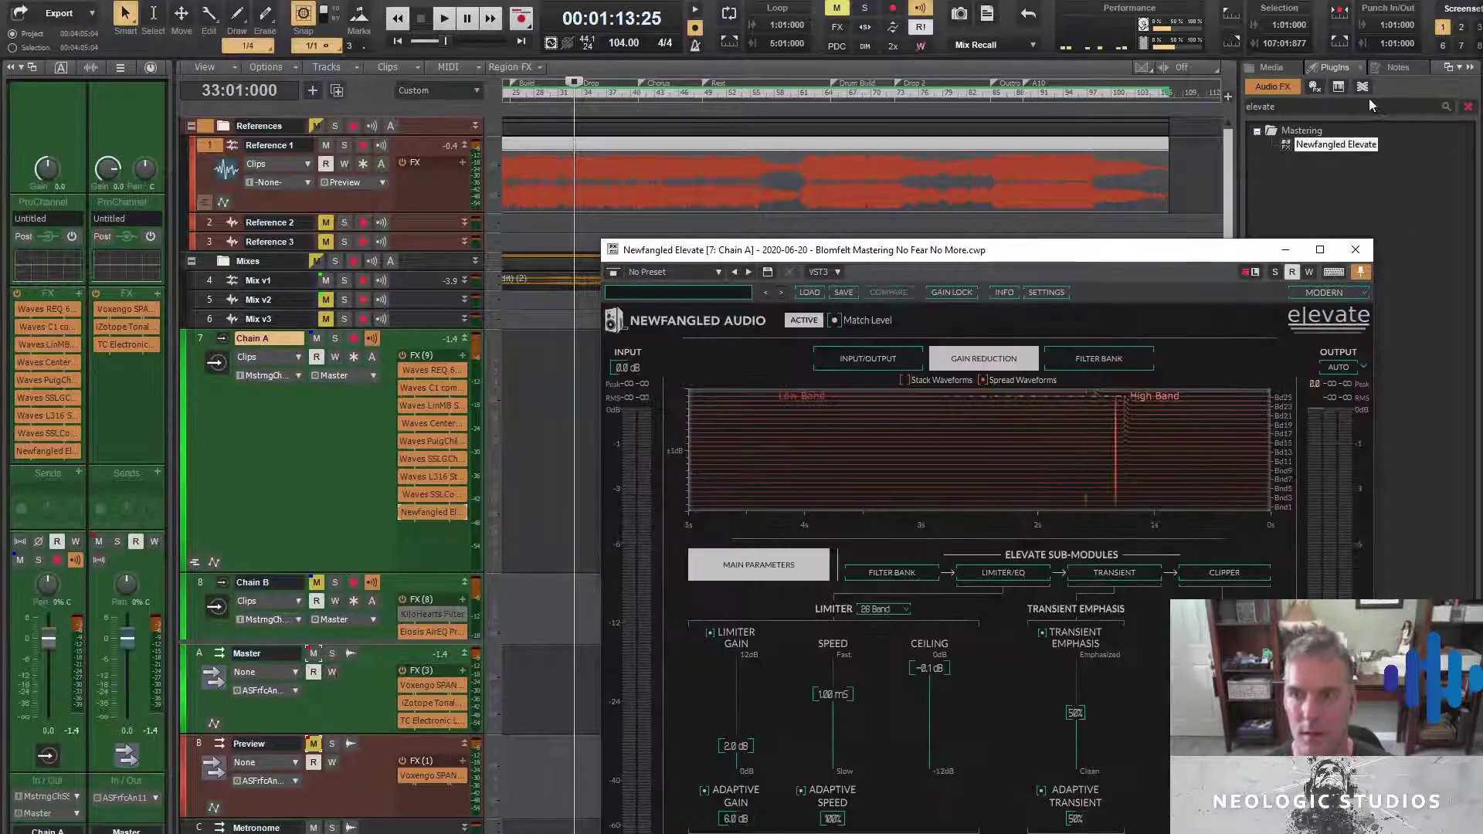
Close the Newfangled Elevate window and search the plug-in browser for "Pro-L 2"
{"action": "double_click", "coordinate": [1370, 107]}
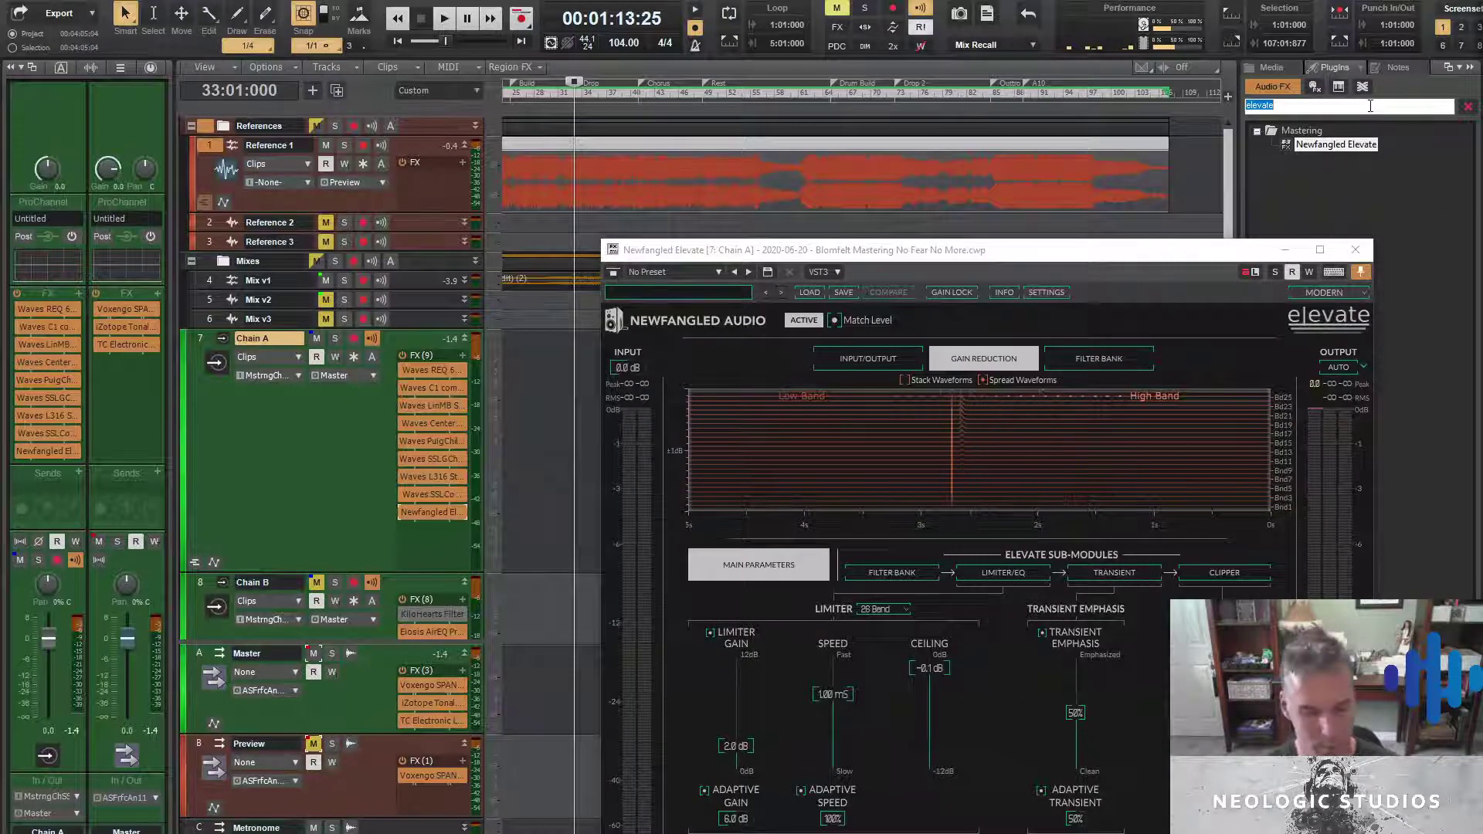
{"action": "type", "text": "Po"}
{"action": "type", "text": "o-"}
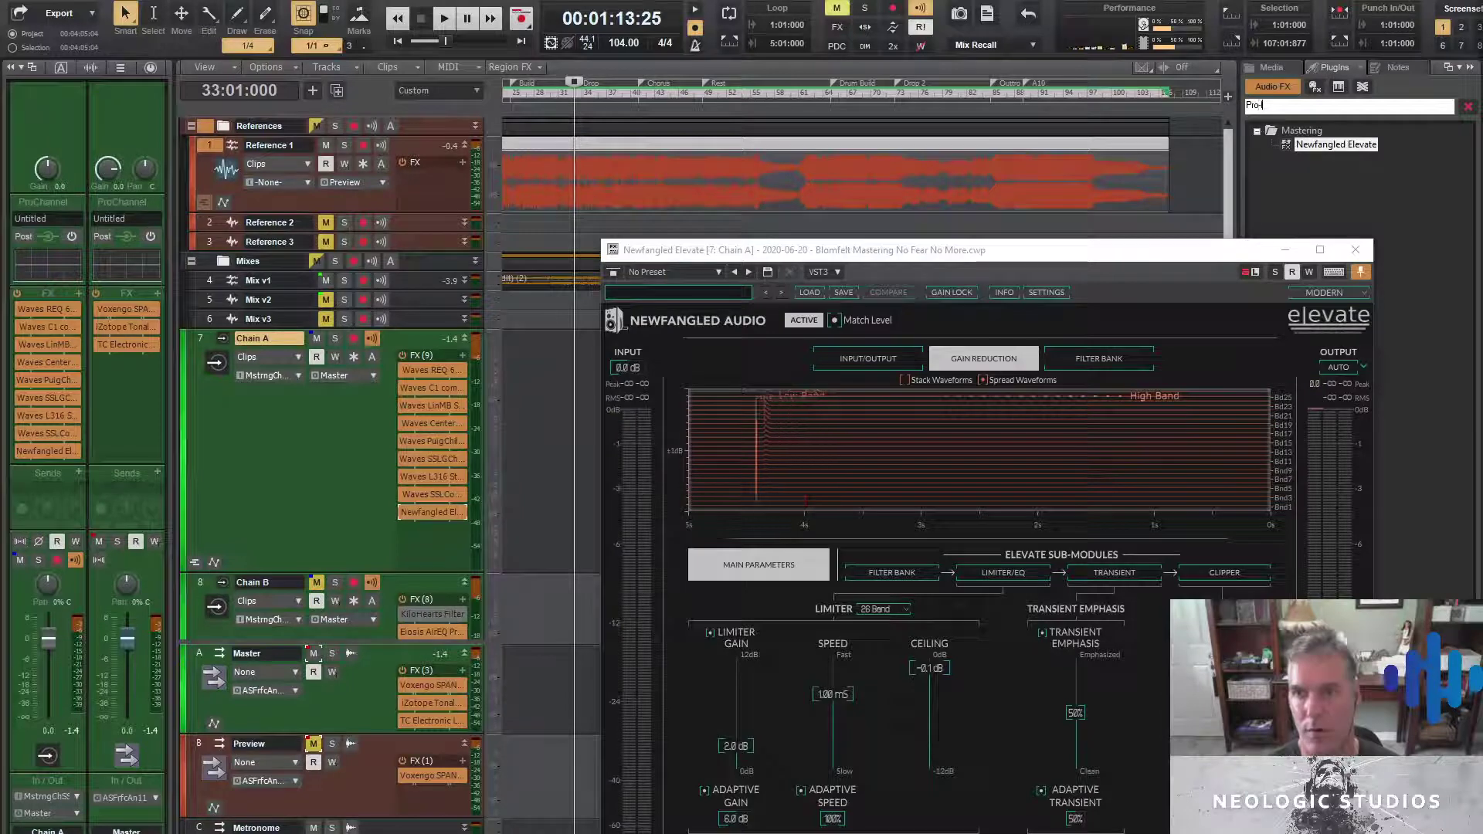
{"action": "type", "text": "L2"}
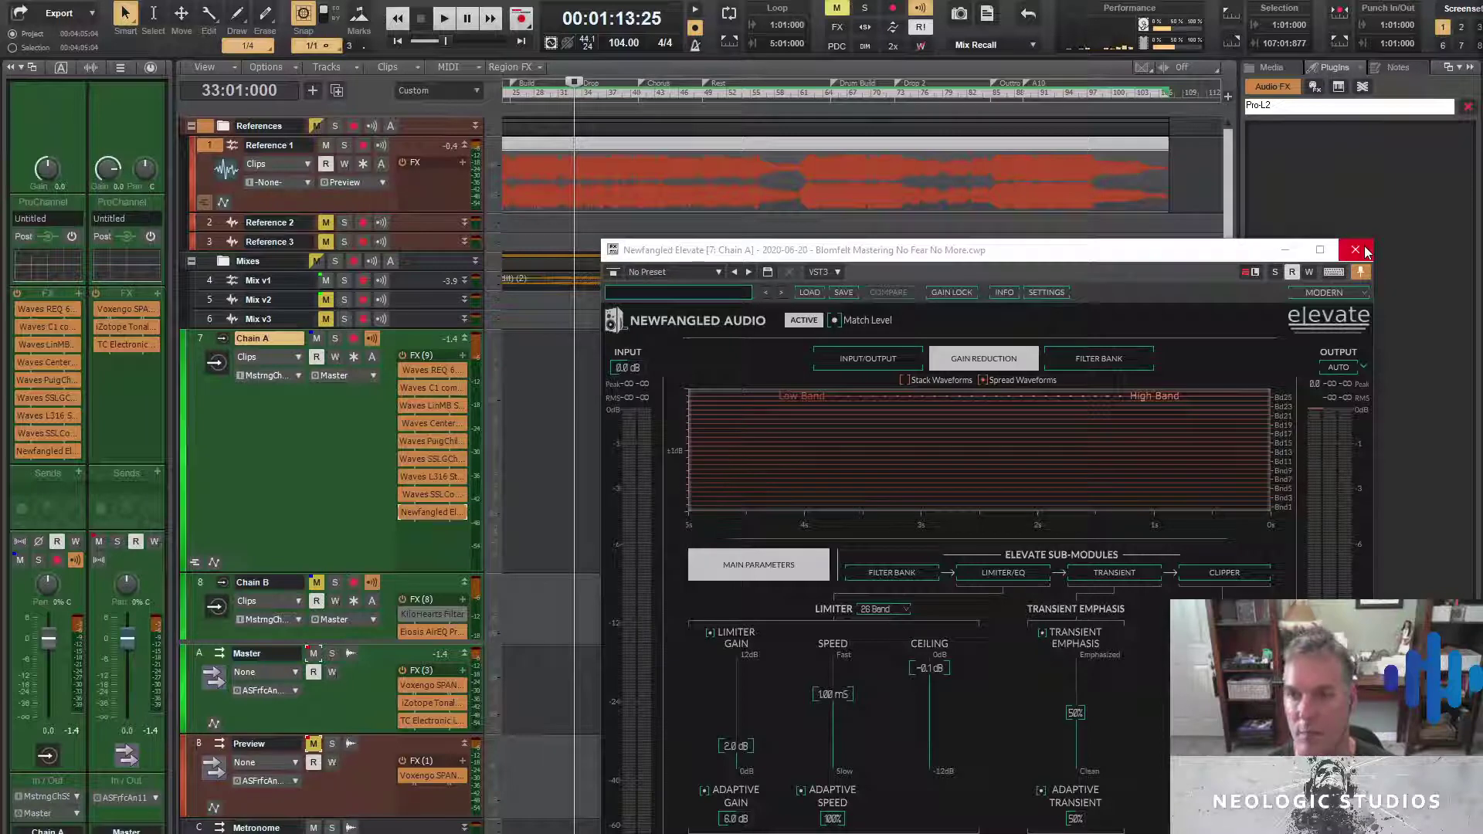
{"action": "left_click", "coordinate": [1355, 249]}
{"action": "left_click", "coordinate": [1356, 109]}
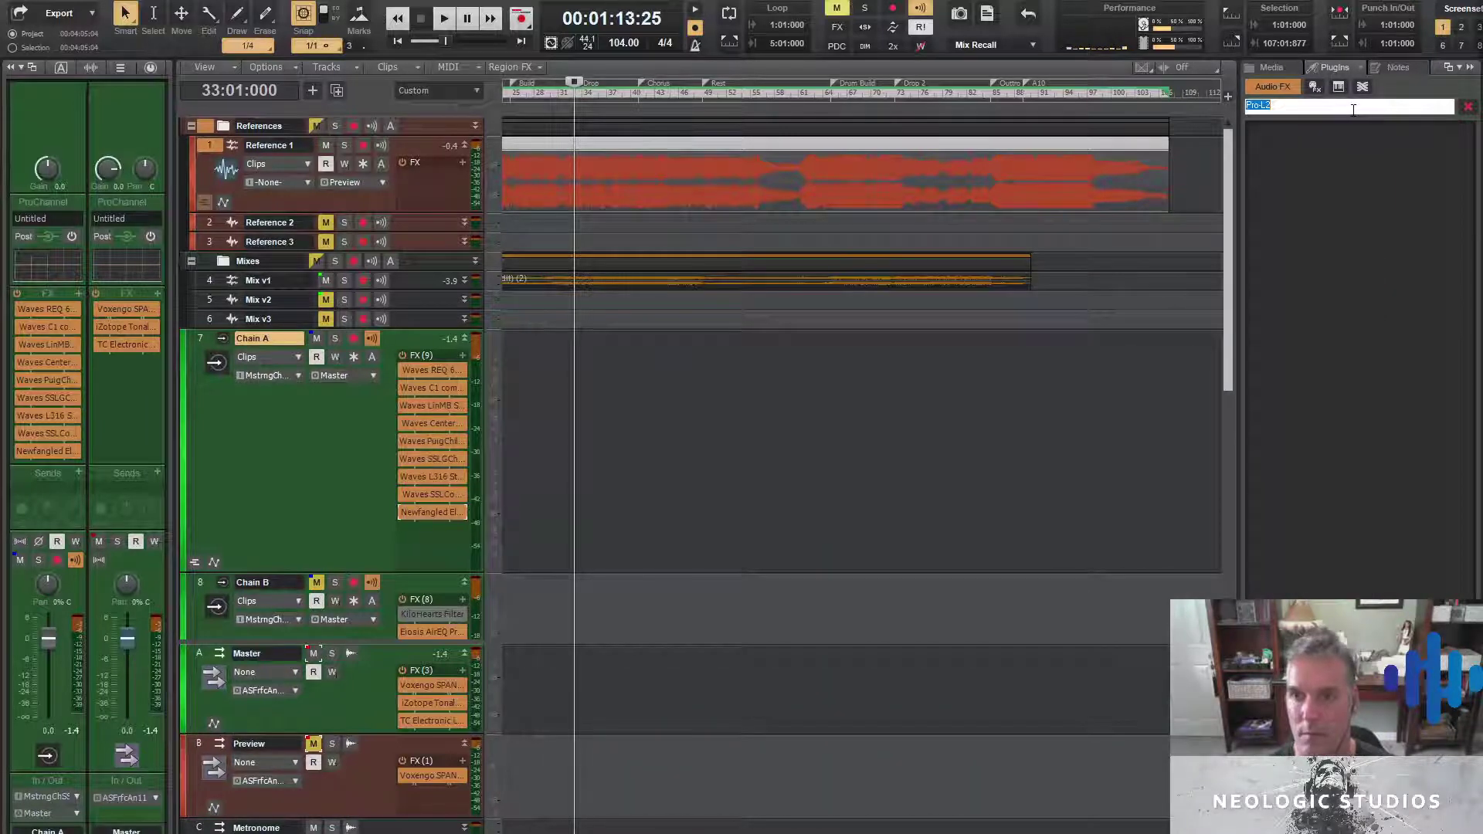
{"action": "key", "text": "BackSpace"}
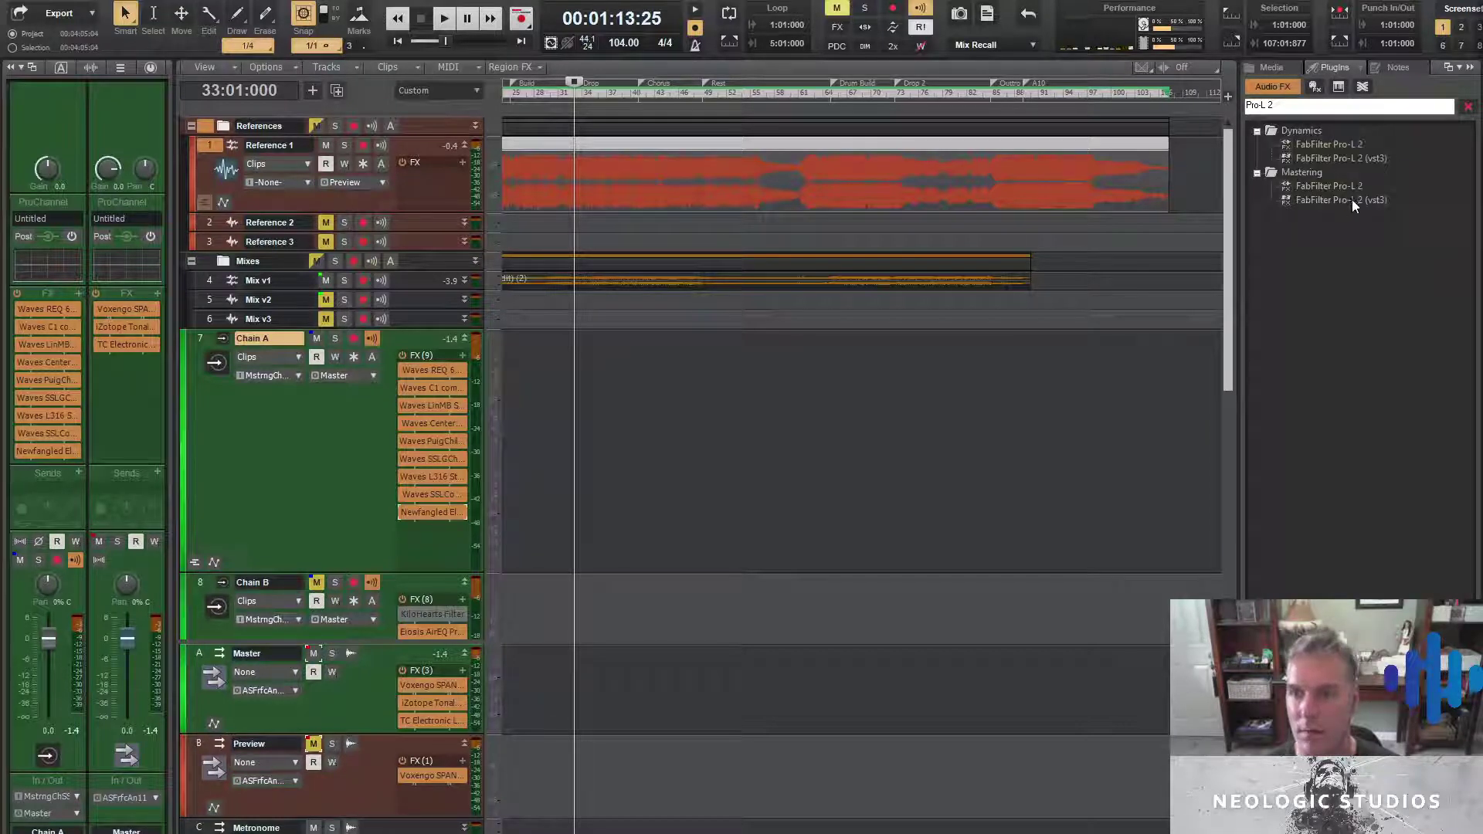
Add the VST3 FabFilter Pro-L 2 to the end of the Chain A effects and reopen Newfangled Elevate, moving its window higher
{"action": "left_click_drag", "start_coordinate": [1352, 199], "coordinate": [429, 512]}
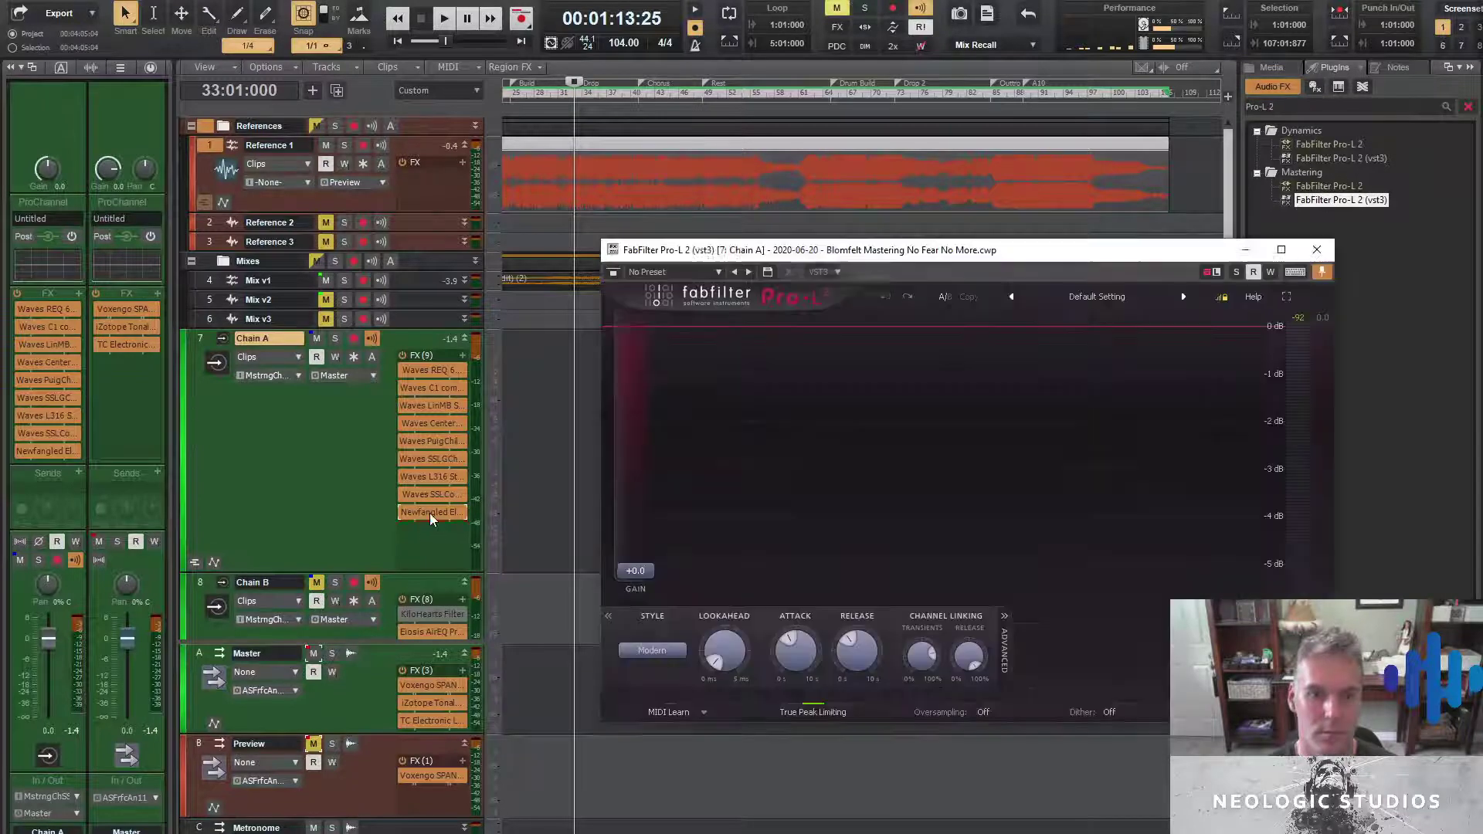
{"action": "double_click", "coordinate": [429, 512]}
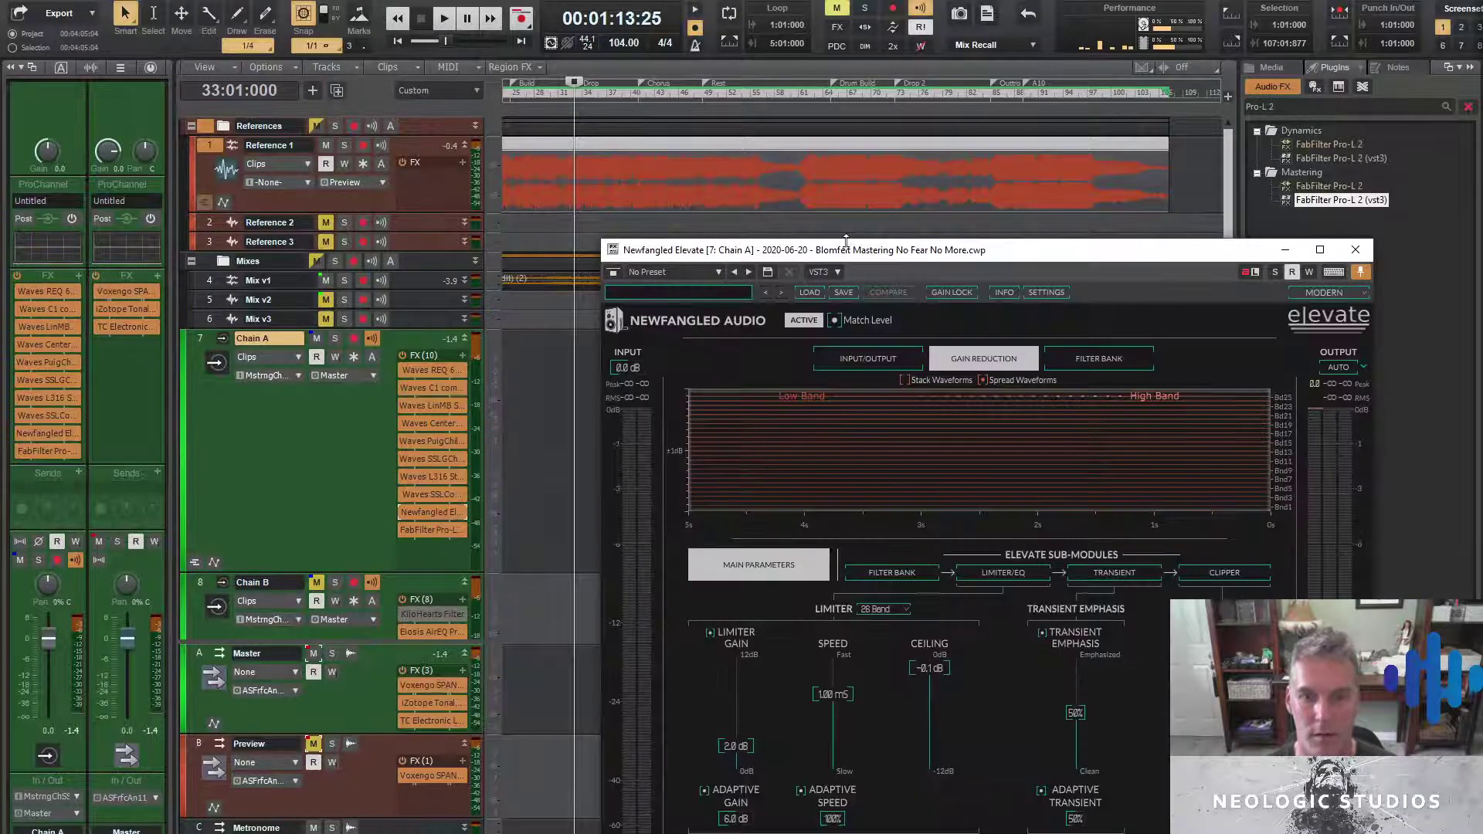
{"action": "left_click_drag", "start_coordinate": [850, 255], "coordinate": [840, 117]}
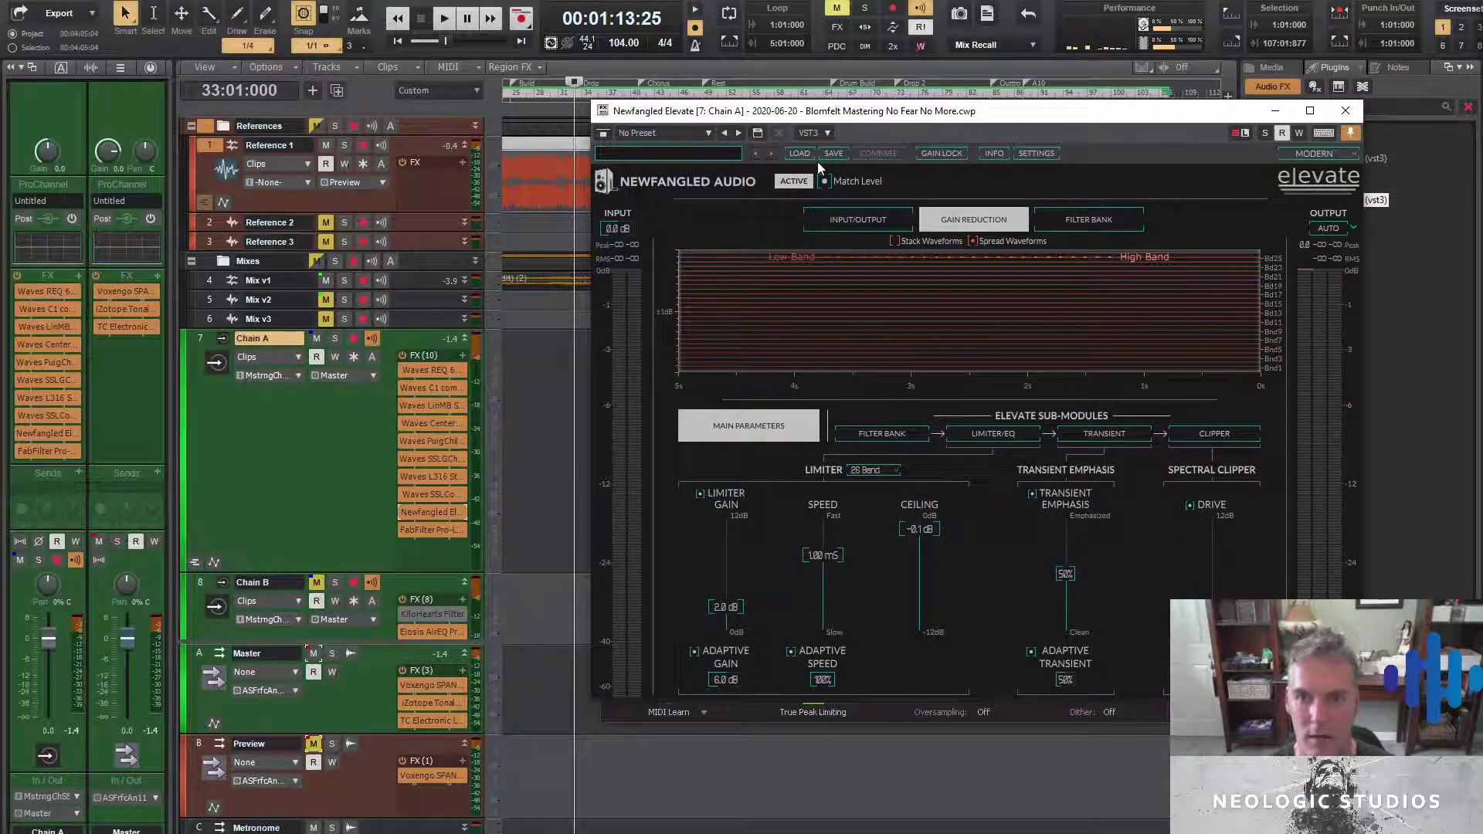
Load the "AS-clipping" preset from the APS Mastering bank into Newfangled Elevate on Chain A
{"action": "left_click", "coordinate": [809, 153]}
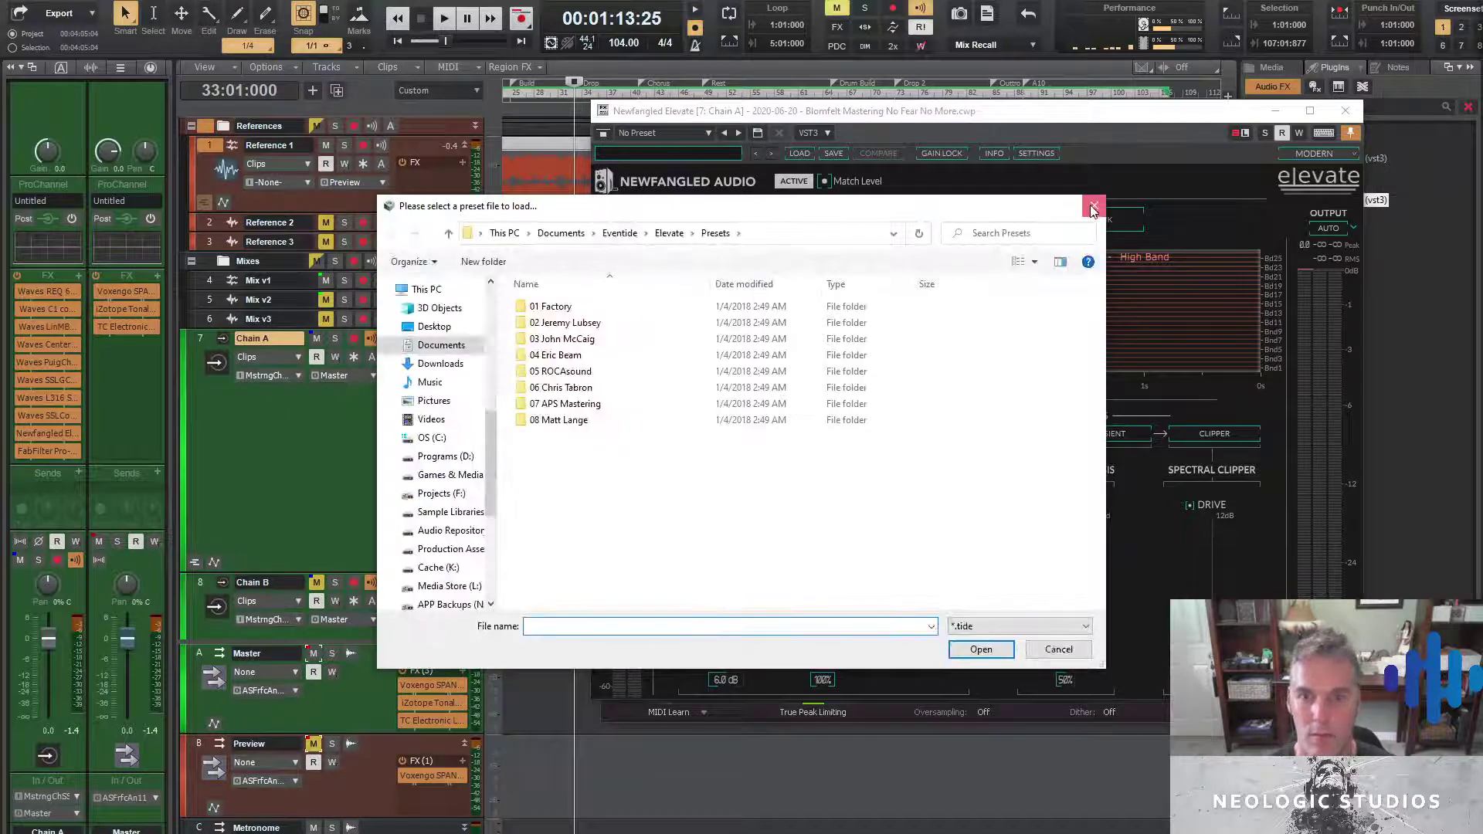
{"action": "left_click", "coordinate": [1092, 207]}
{"action": "left_click", "coordinate": [693, 162]}
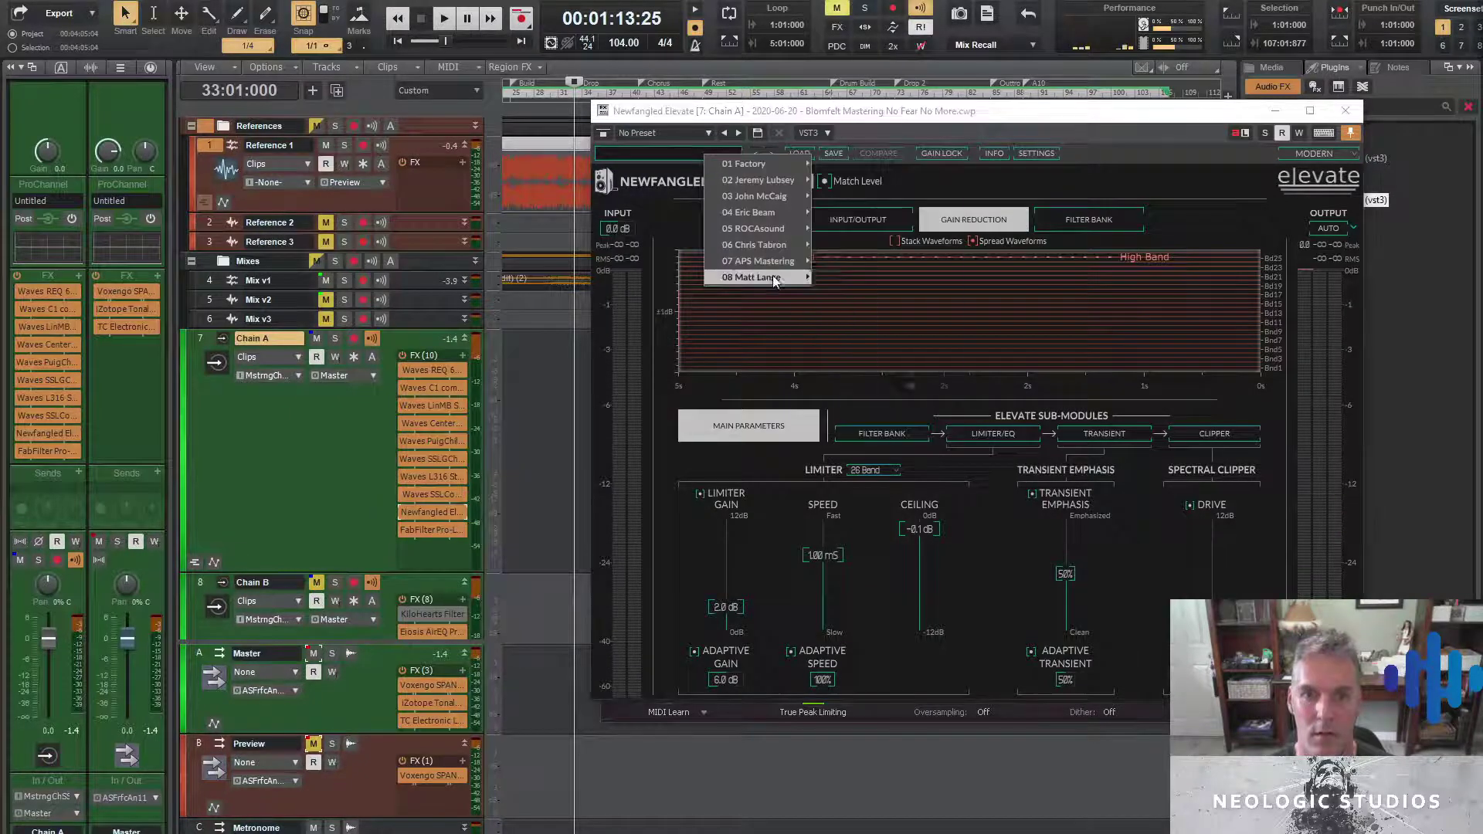
{"action": "mouse_move", "coordinate": [772, 280]}
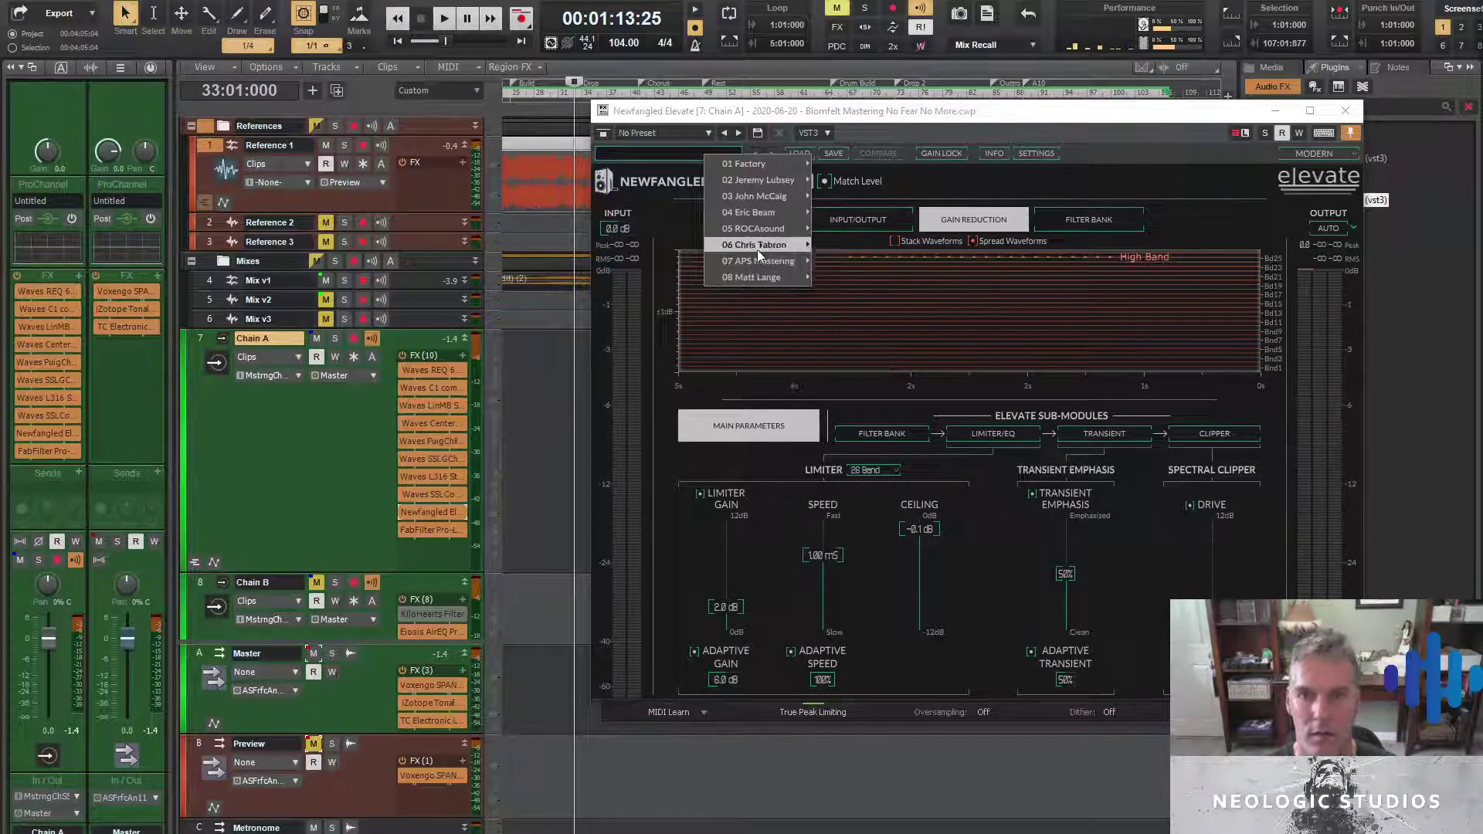
{"action": "mouse_move", "coordinate": [762, 244]}
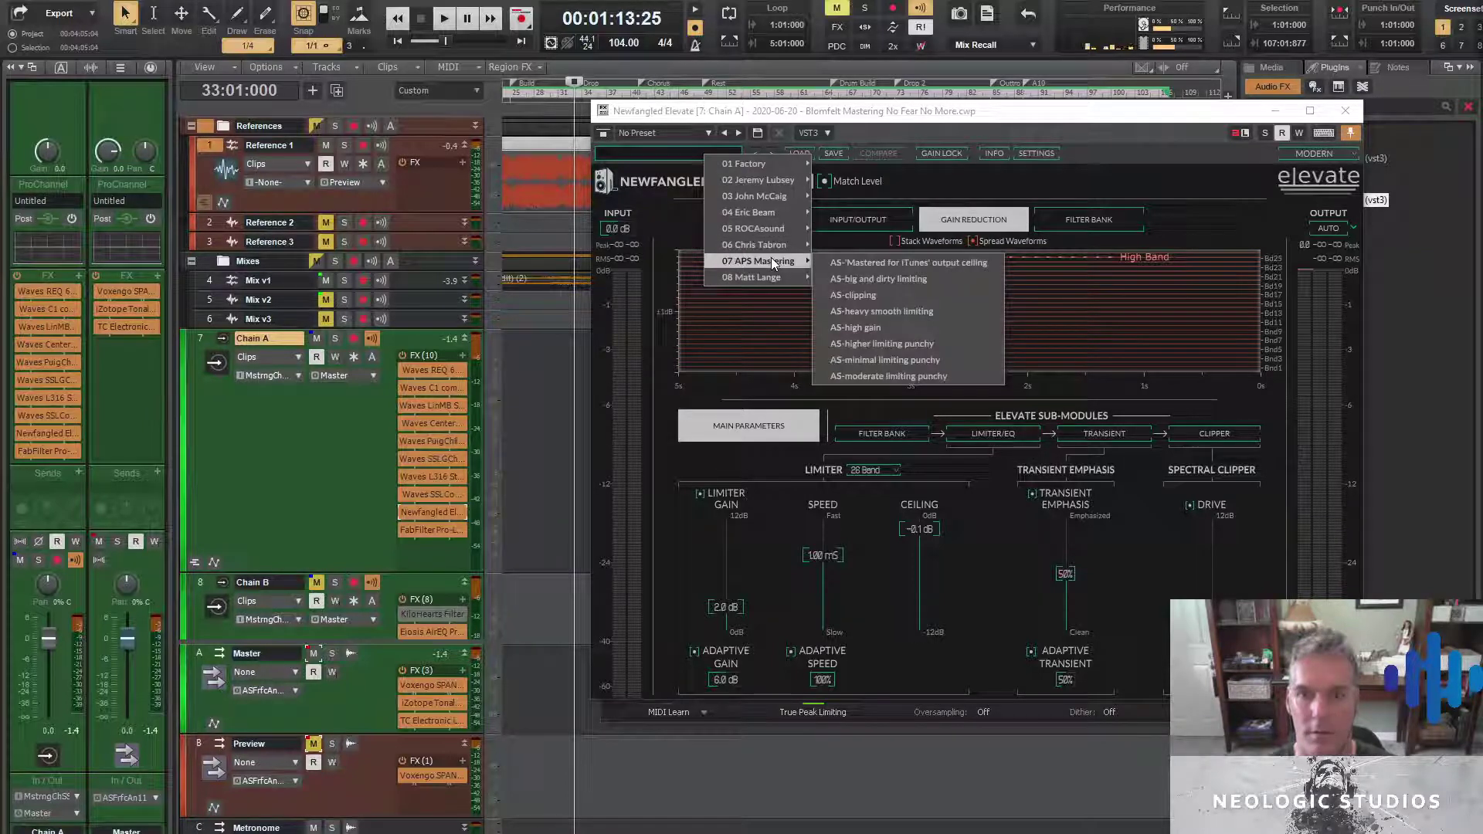
{"action": "left_click", "coordinate": [891, 294]}
Start playback, set Elevate's limiter gain to 1.2 dB and close the Elevate window
{"action": "key", "text": "space"}
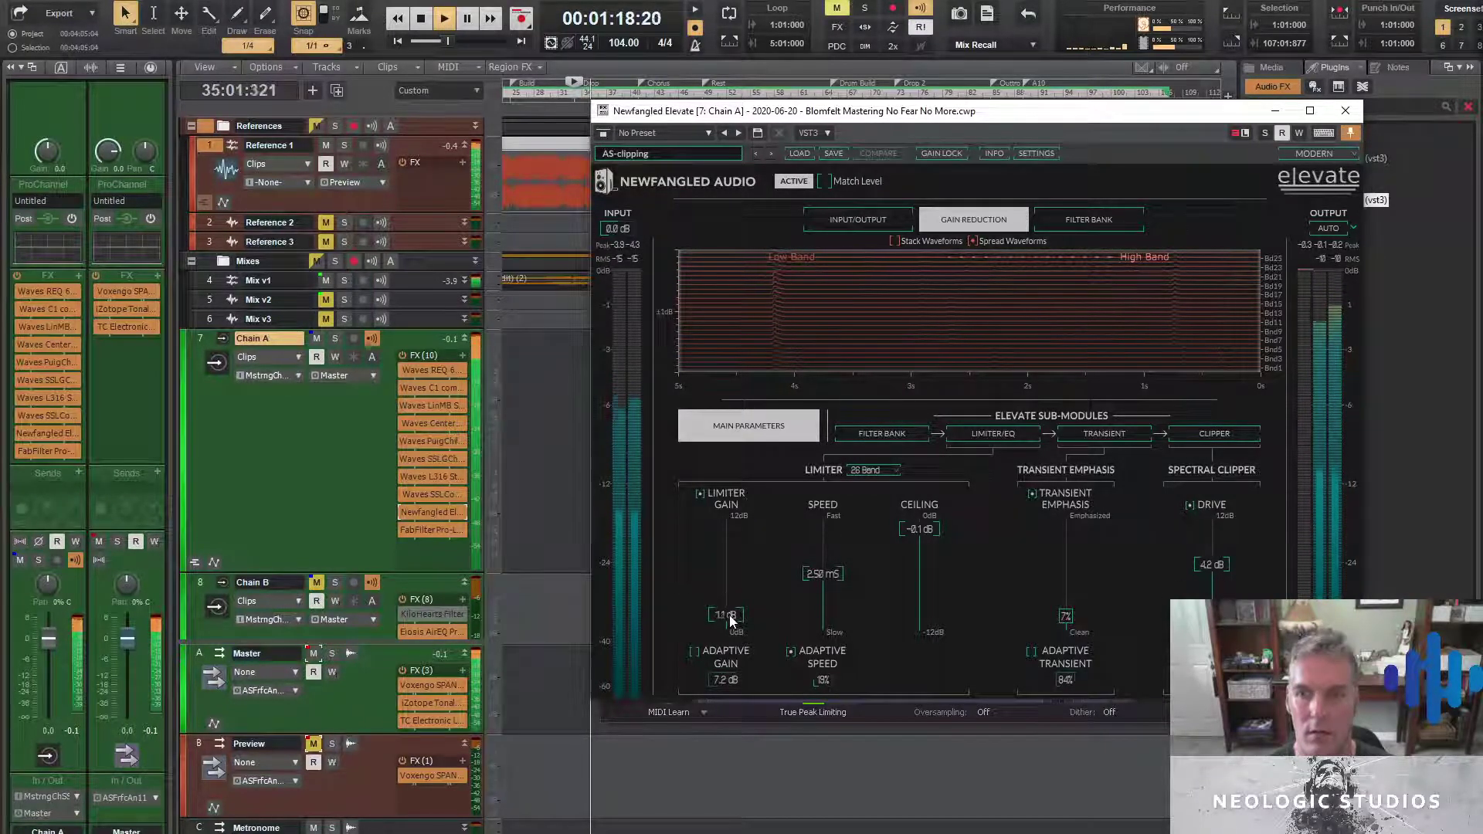
{"action": "left_click_drag", "start_coordinate": [725, 625], "coordinate": [732, 618]}
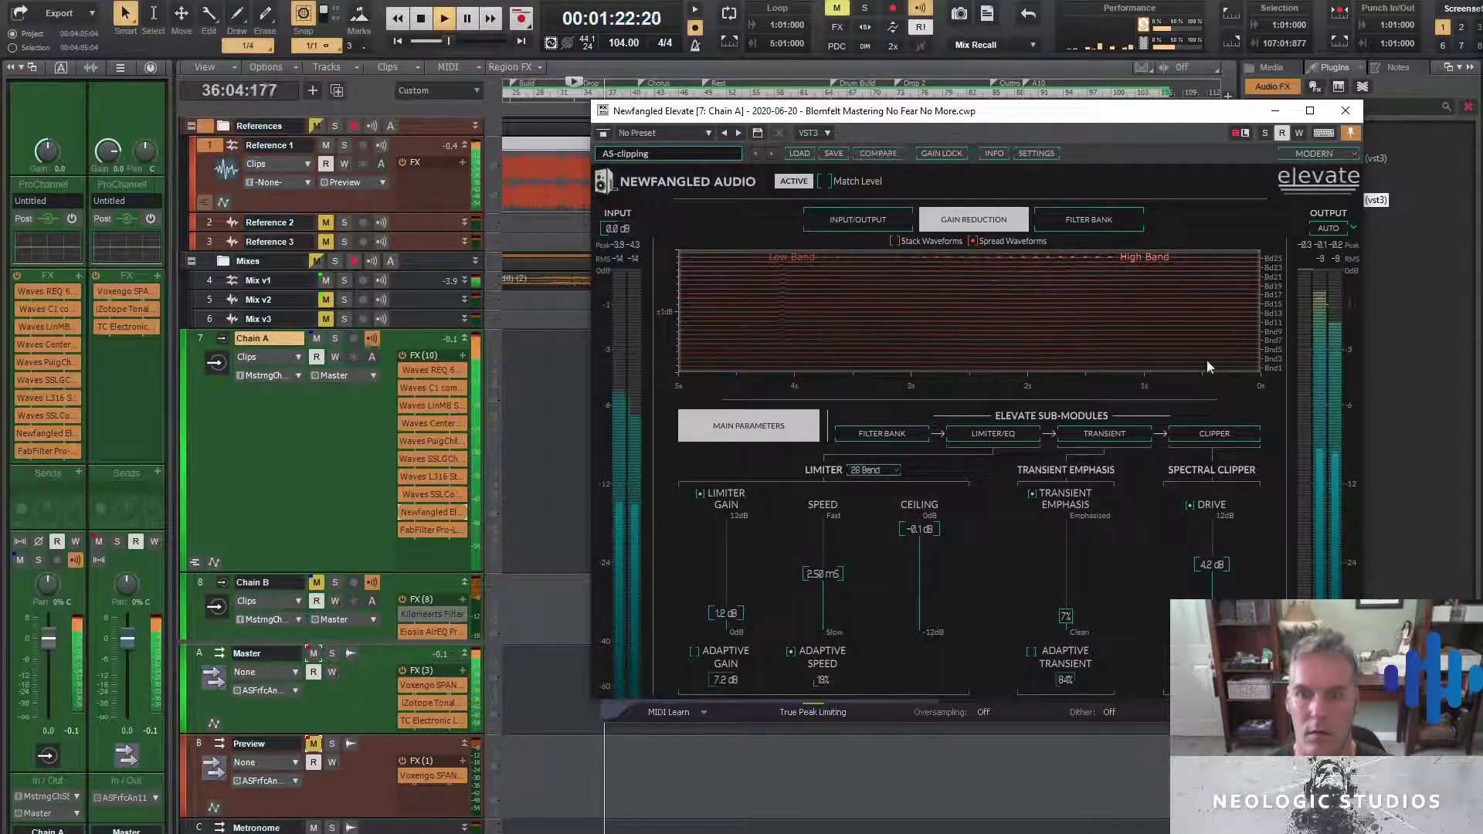
{"action": "left_click", "coordinate": [1345, 110]}
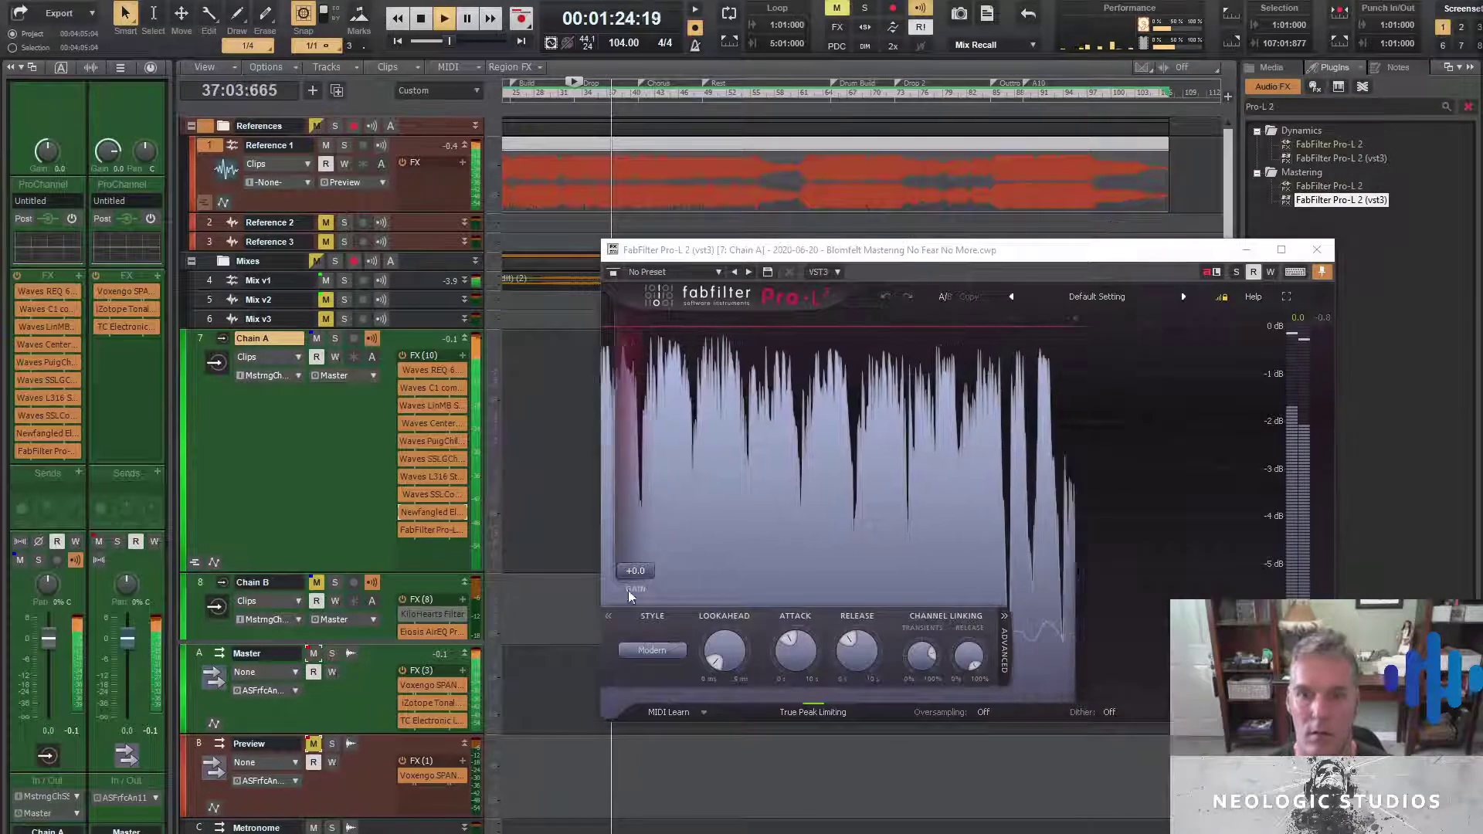
Load the "Heavy Punch SM" preset in Pro-L 2, set its gain to +0.4 dB and close the plug-in window
{"action": "left_click", "coordinate": [1095, 296]}
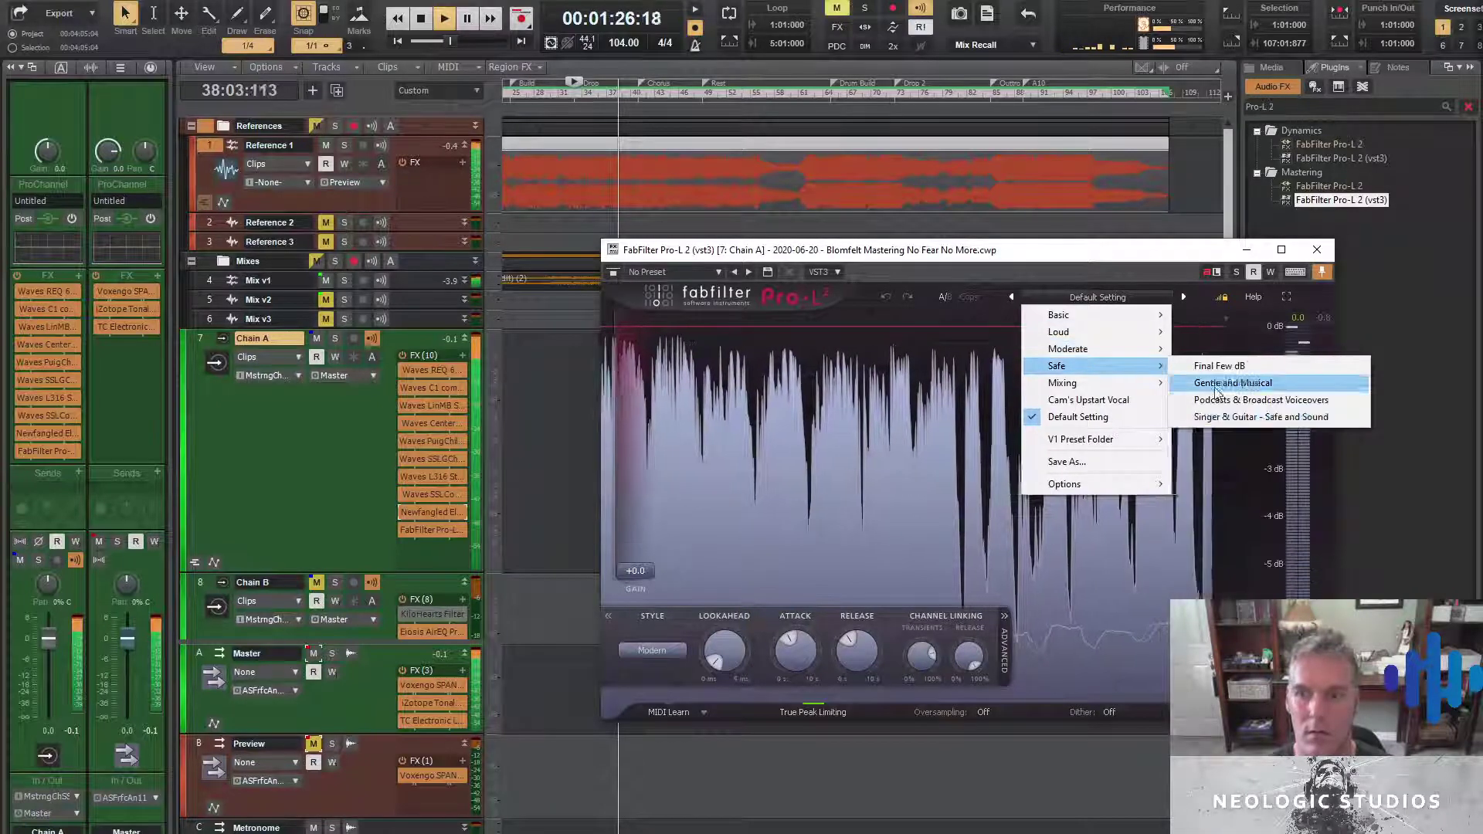
{"action": "mouse_move", "coordinate": [1105, 349]}
{"action": "left_click", "coordinate": [1228, 399]}
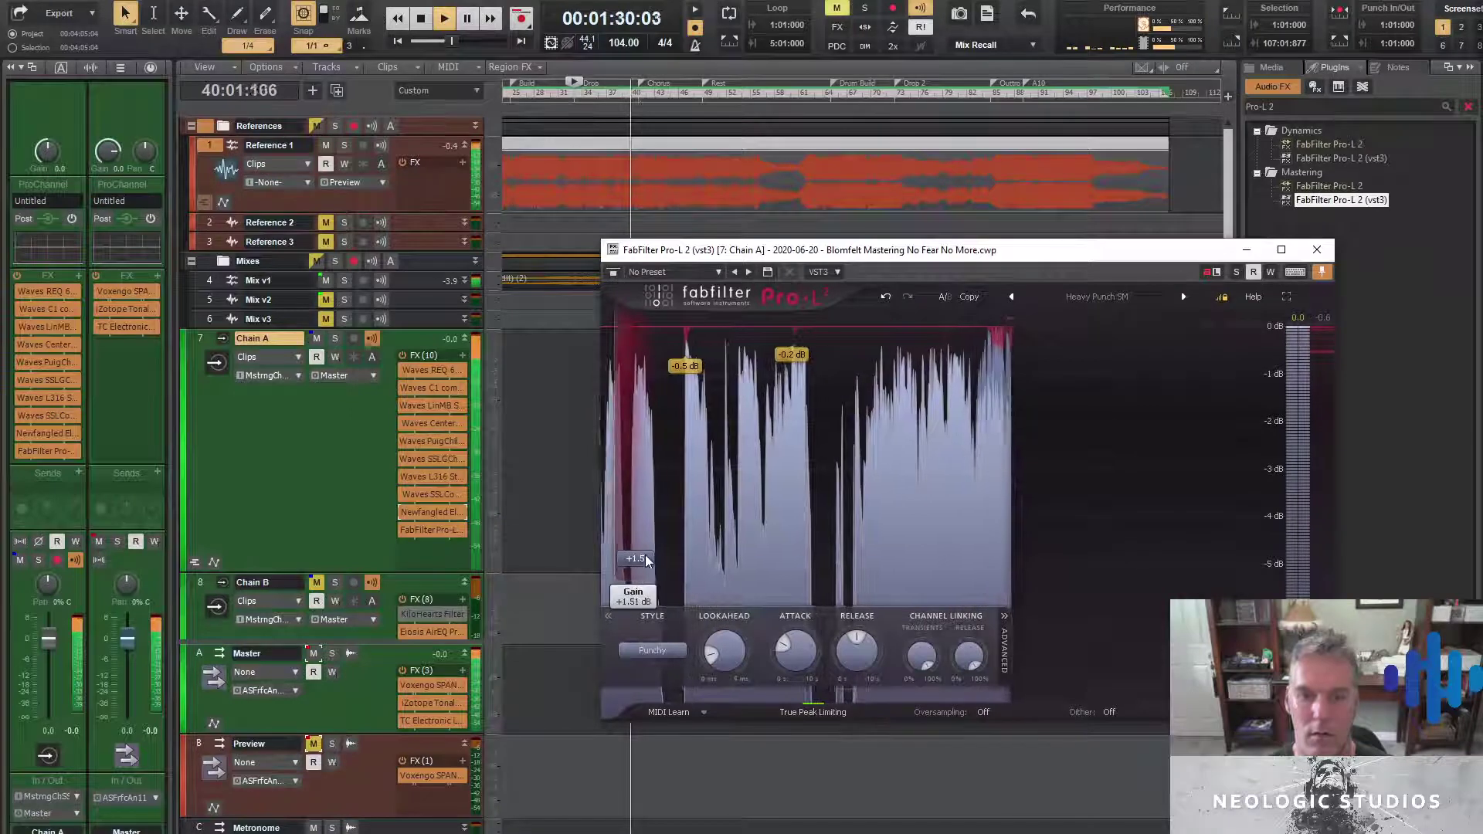
{"action": "left_click_drag", "start_coordinate": [644, 577], "coordinate": [643, 572]}
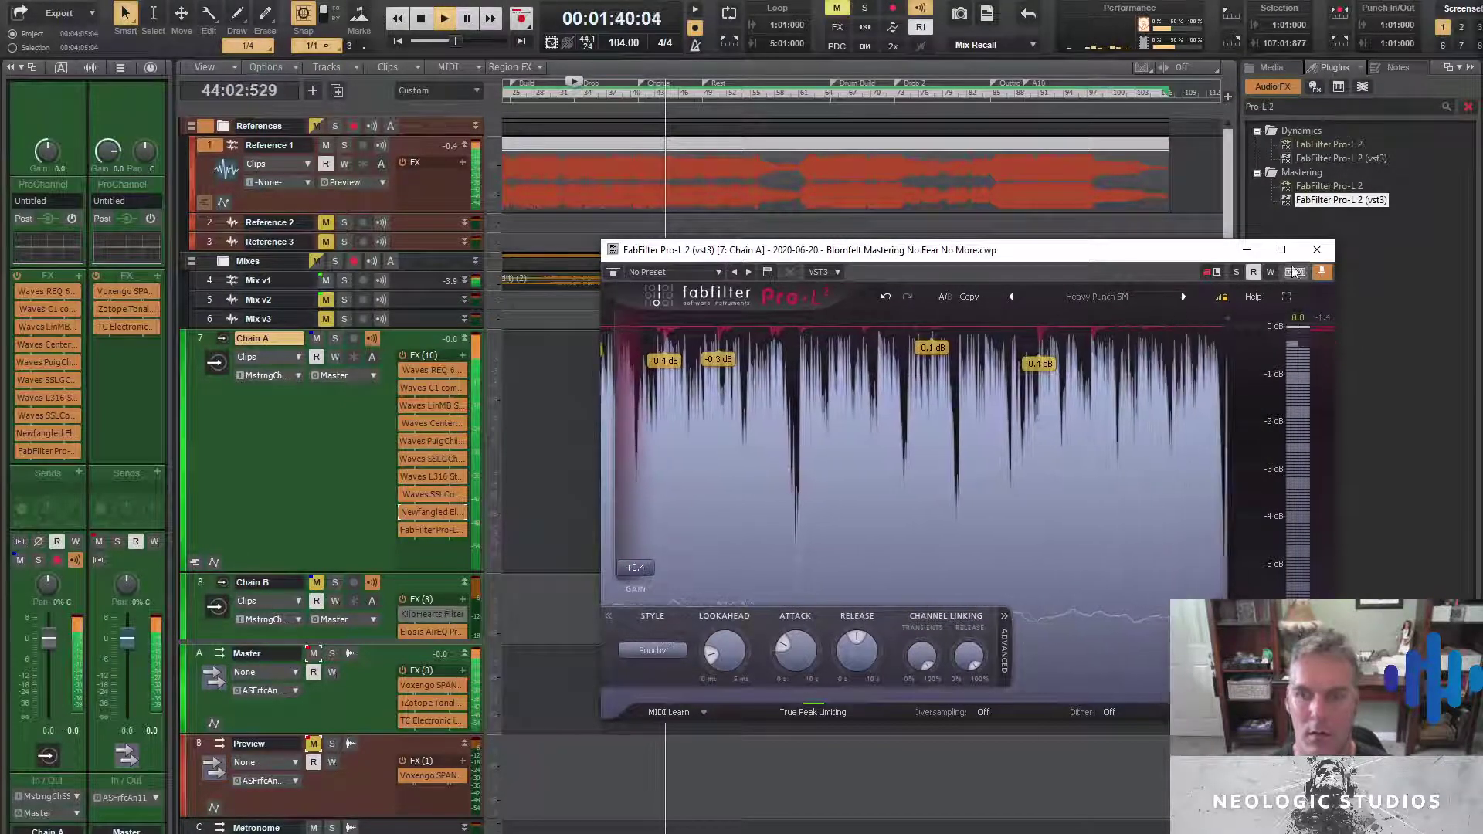
{"action": "left_click", "coordinate": [1317, 250]}
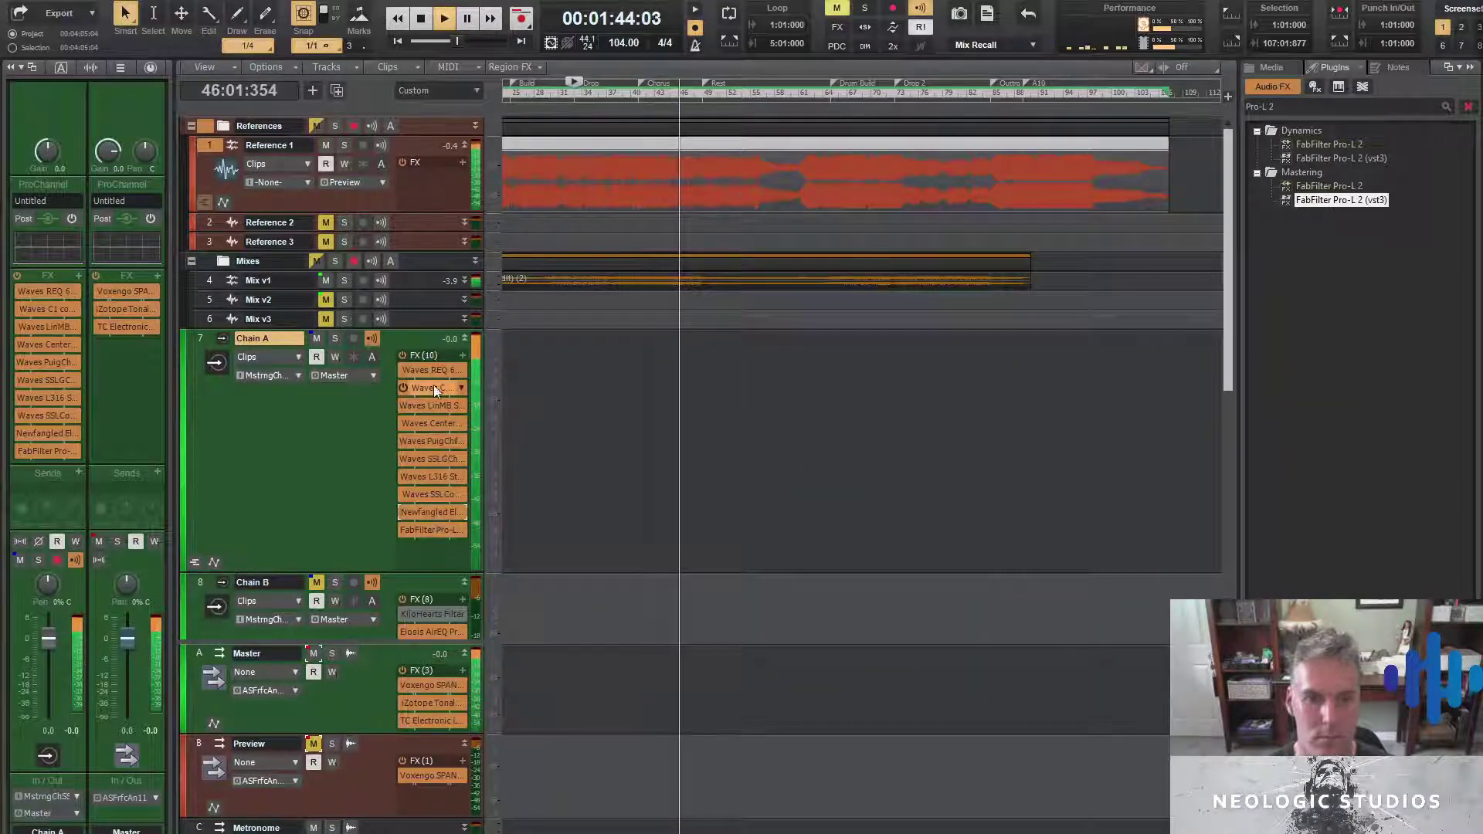
Reopen Pro-L 2 on Chain A, check its levels, stop playback and disable True Peak Limiting
{"action": "double_click", "coordinate": [427, 530]}
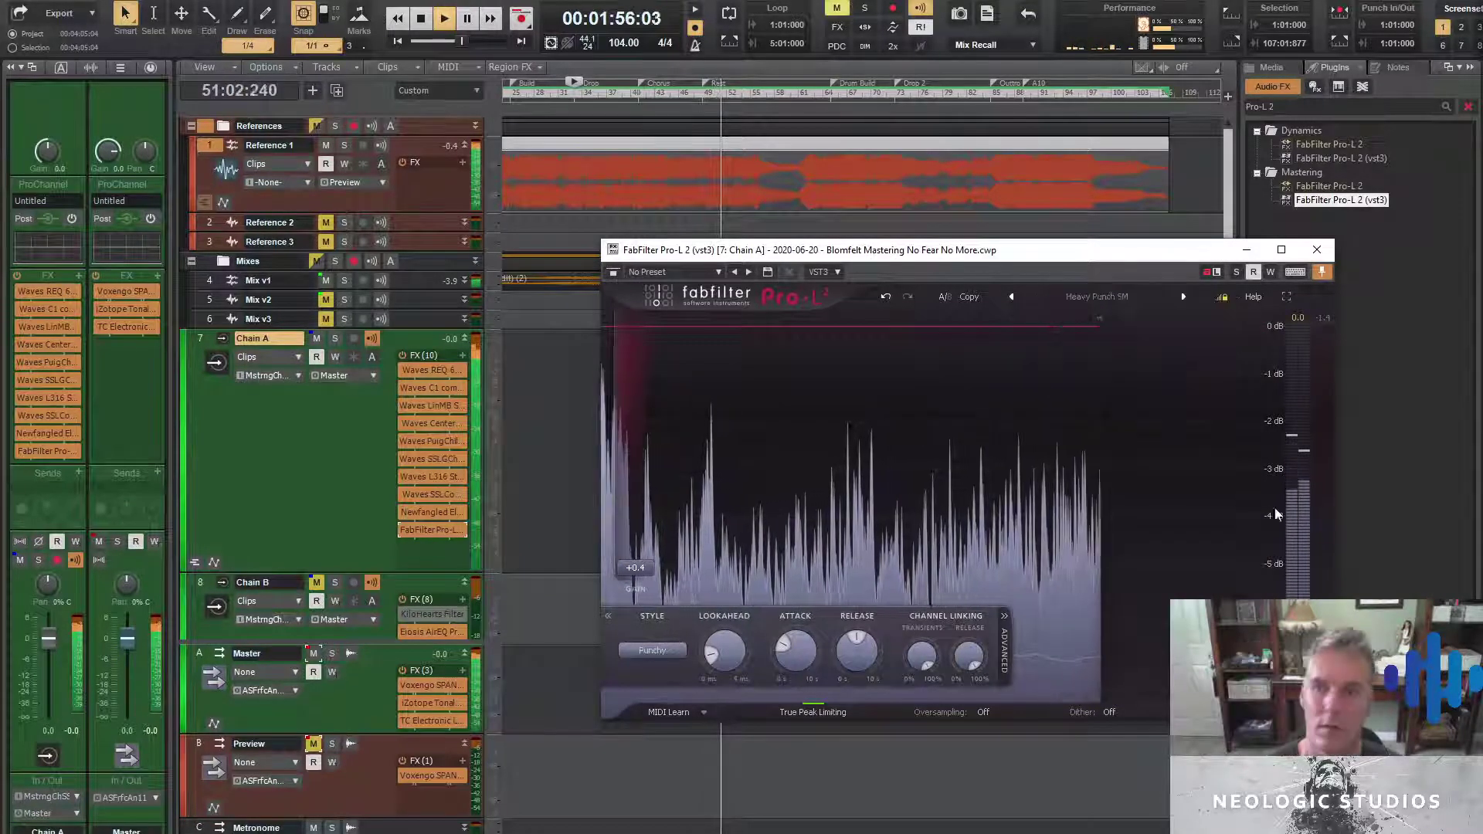
{"action": "key", "text": "space"}
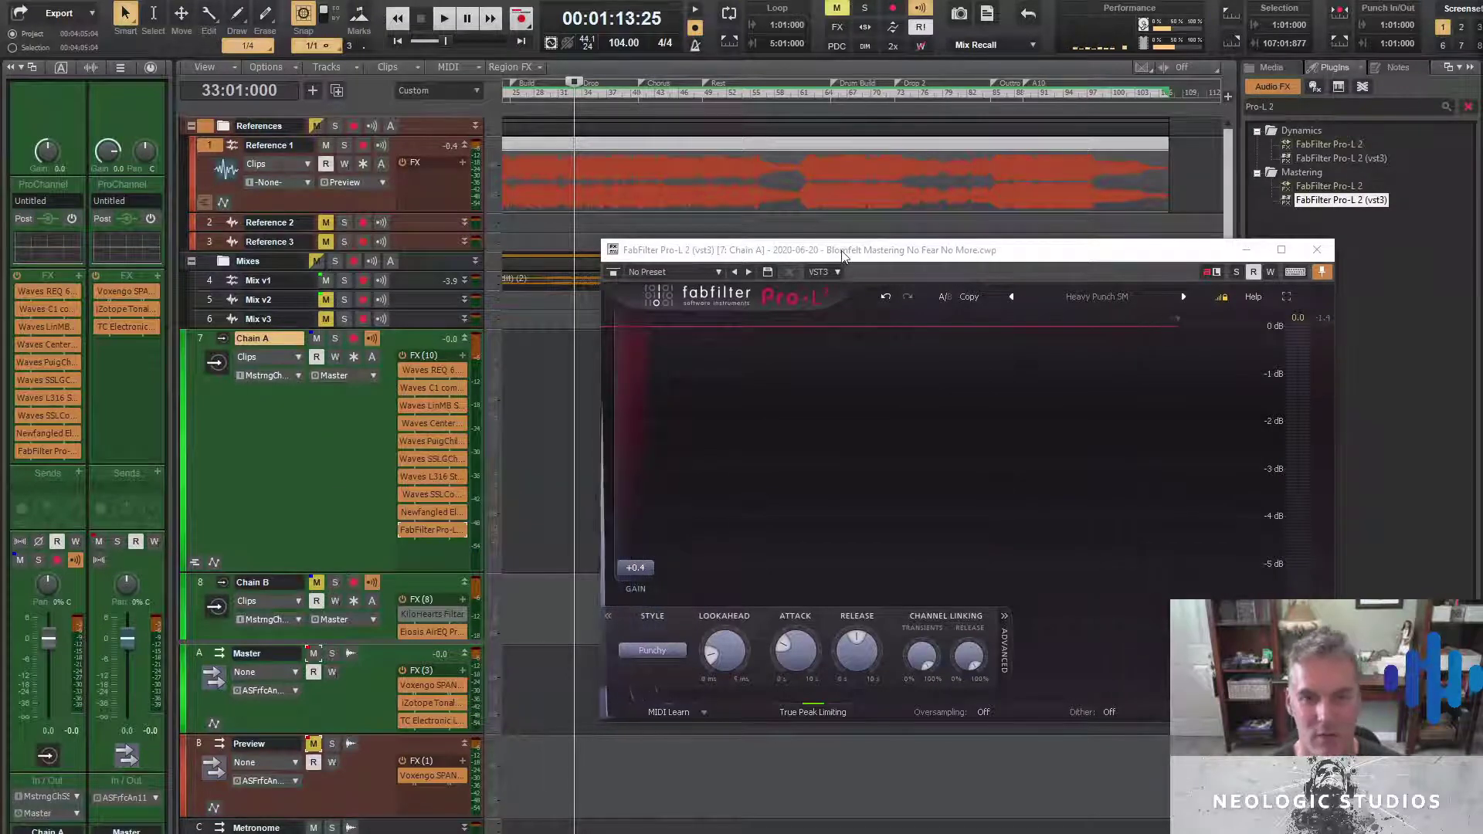
{"action": "left_click_drag", "start_coordinate": [843, 251], "coordinate": [815, 220]}
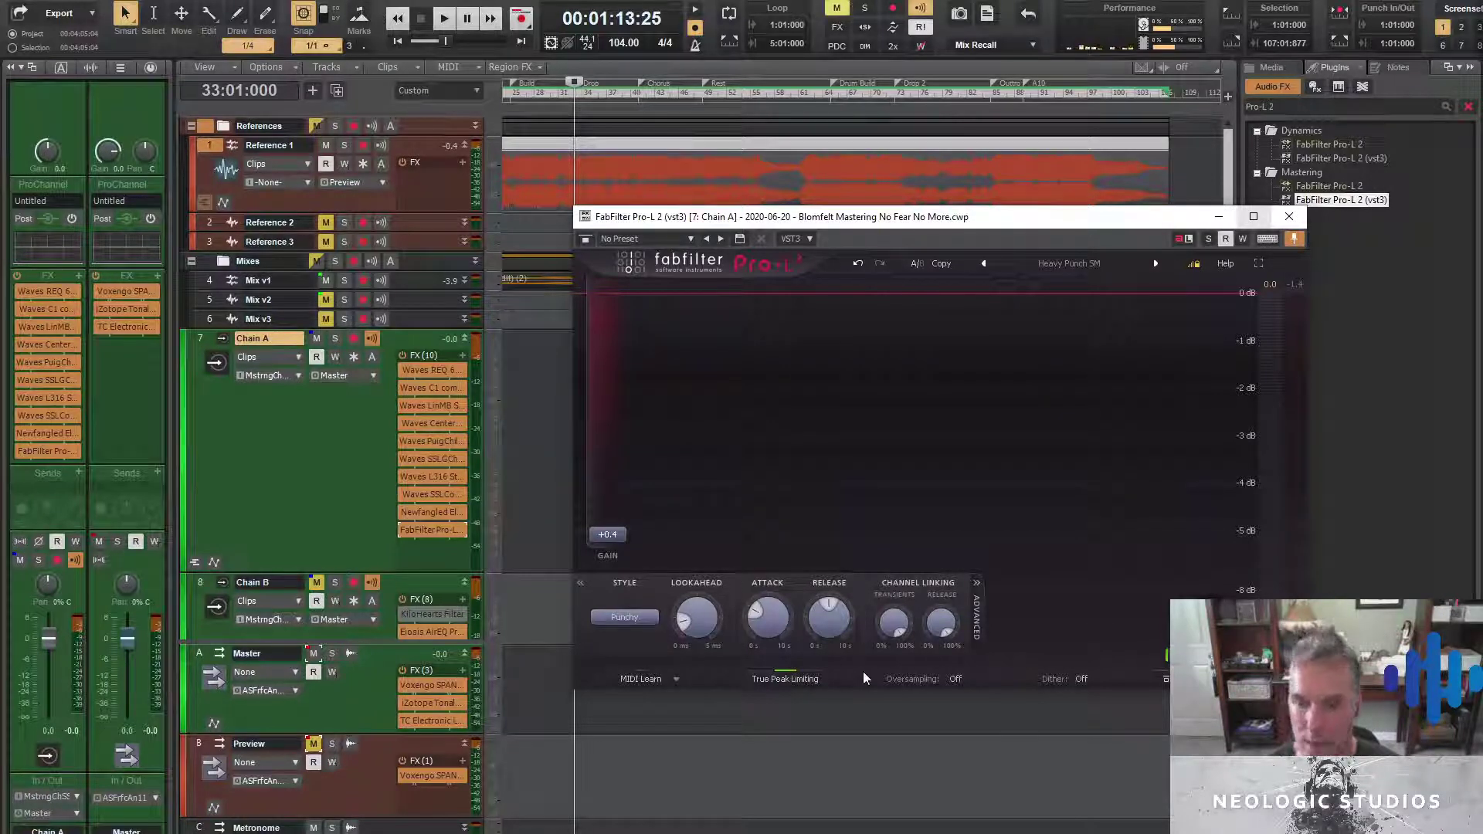
{"action": "mouse_move", "coordinate": [789, 679]}
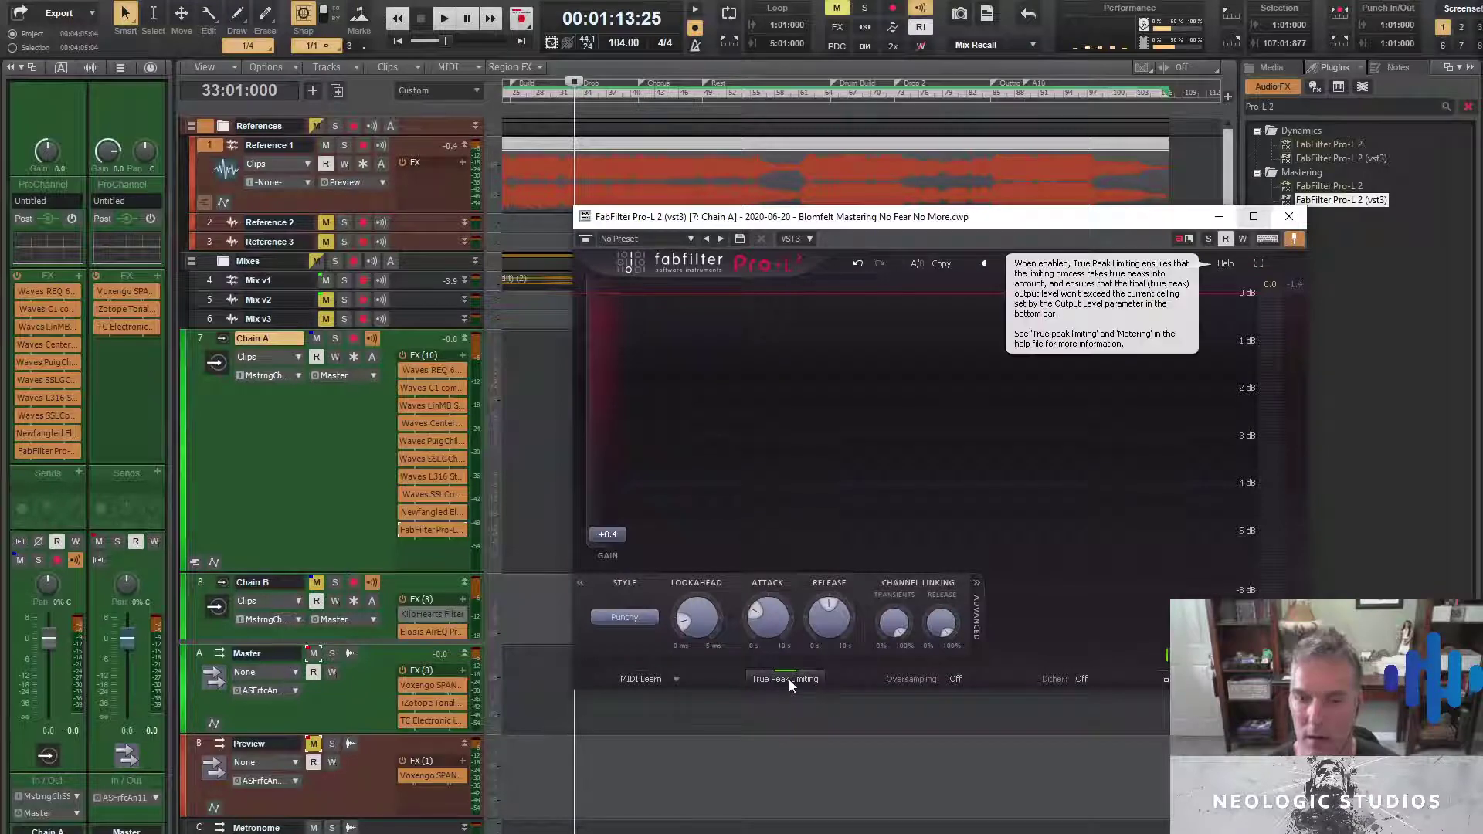
{"action": "left_click", "coordinate": [789, 679]}
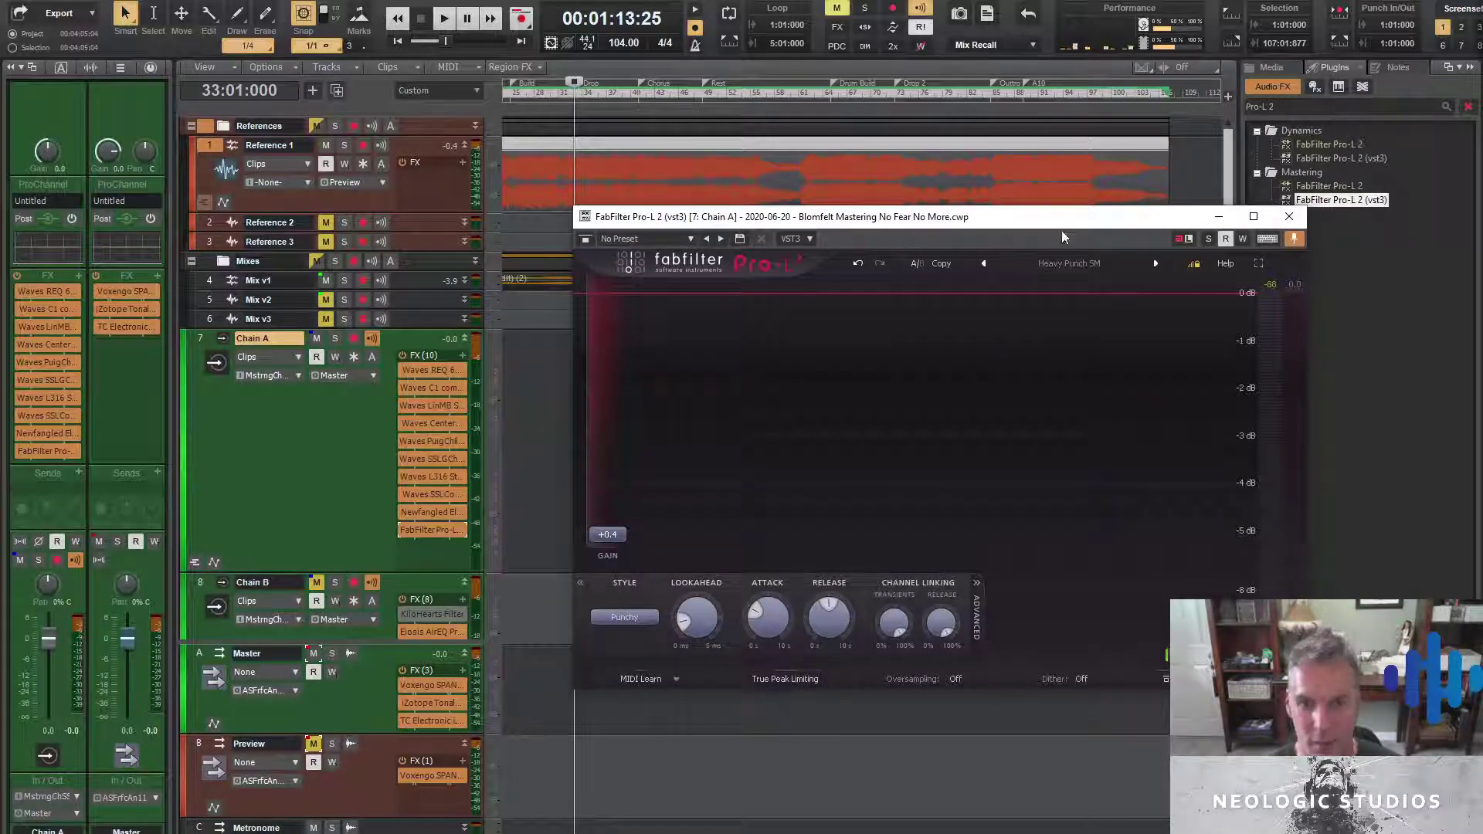
Widen the track header area, maximize the height of the Reference 1 track and close the Pro-L 2 window
{"action": "left_click_drag", "start_coordinate": [492, 171], "coordinate": [579, 224]}
{"action": "double_click", "coordinate": [436, 215]}
{"action": "left_click", "coordinate": [1327, 243]}
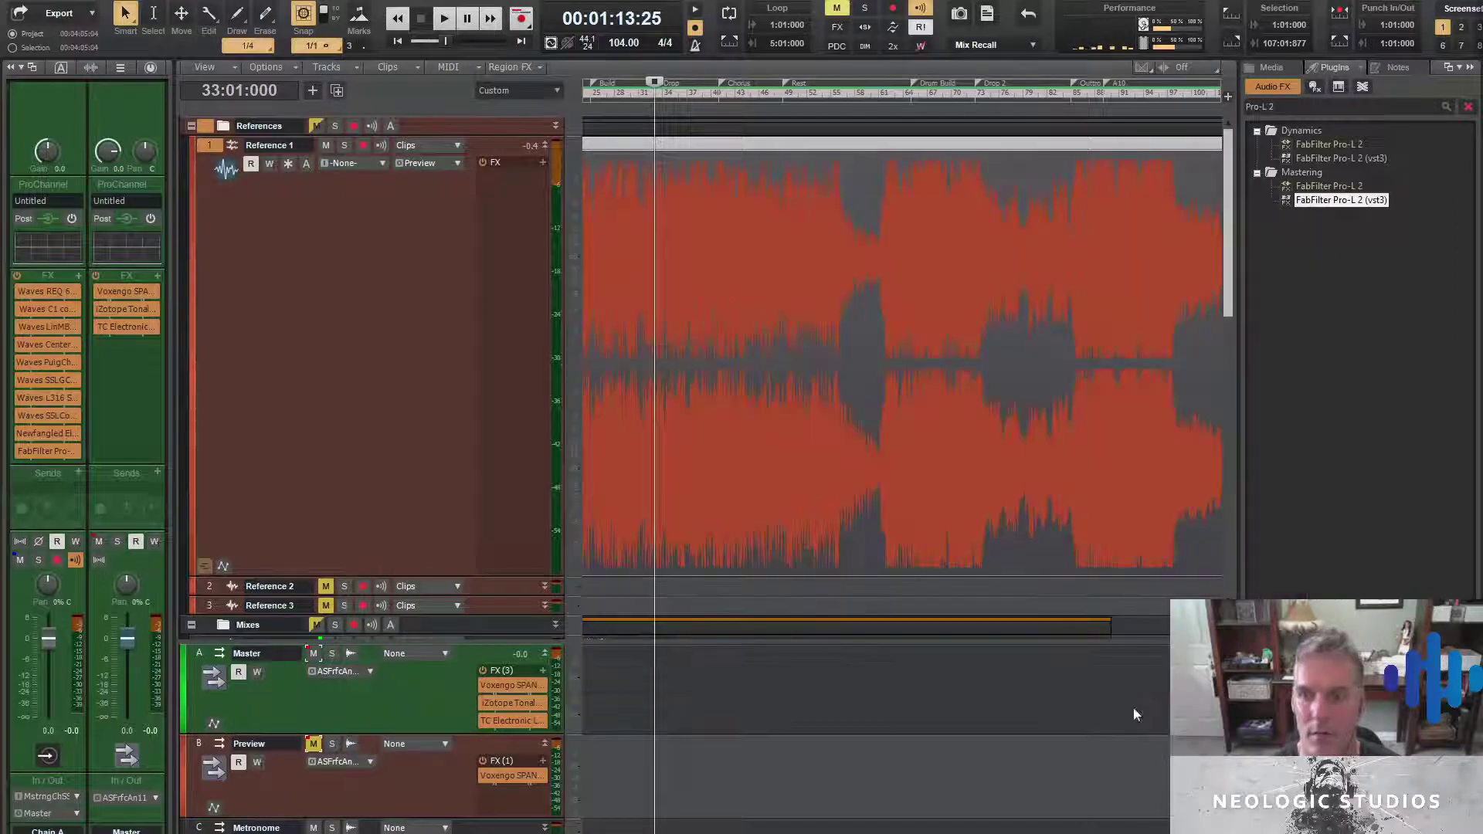
Examine the Reference 1 waveform up close around measure 33, with its amplitude scale magnified
{"action": "key", "text": "ctrl+Right"}
{"action": "key", "text": "ctrl+Right"}
{"action": "key", "text": "ctrl+Right"}
{"action": "key", "text": "ctrl+Right"}
{"action": "key", "text": "ctrl+Right"}
{"action": "key", "text": "ctrl+Right"}
{"action": "key", "text": "ctrl+Right"}
{"action": "key", "text": "ctrl+Right"}
{"action": "key", "text": "ctrl+Right"}
{"action": "key", "text": "ctrl+Right"}
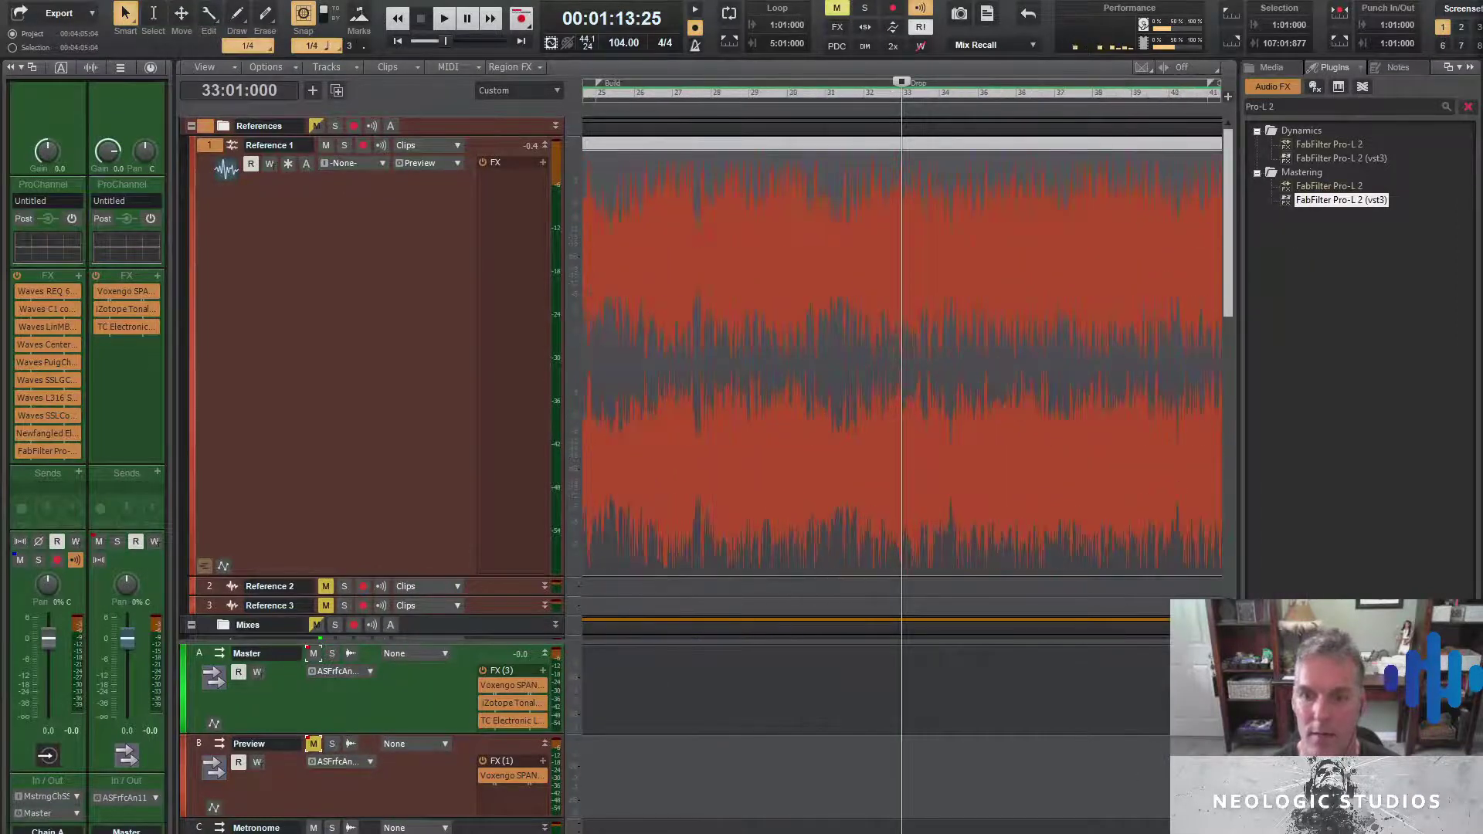
{"action": "key", "text": "ctrl+Right"}
{"action": "key", "text": "ctrl+Right"}
{"action": "key", "text": "ctrl+Right"}
{"action": "key", "text": "ctrl+Right"}
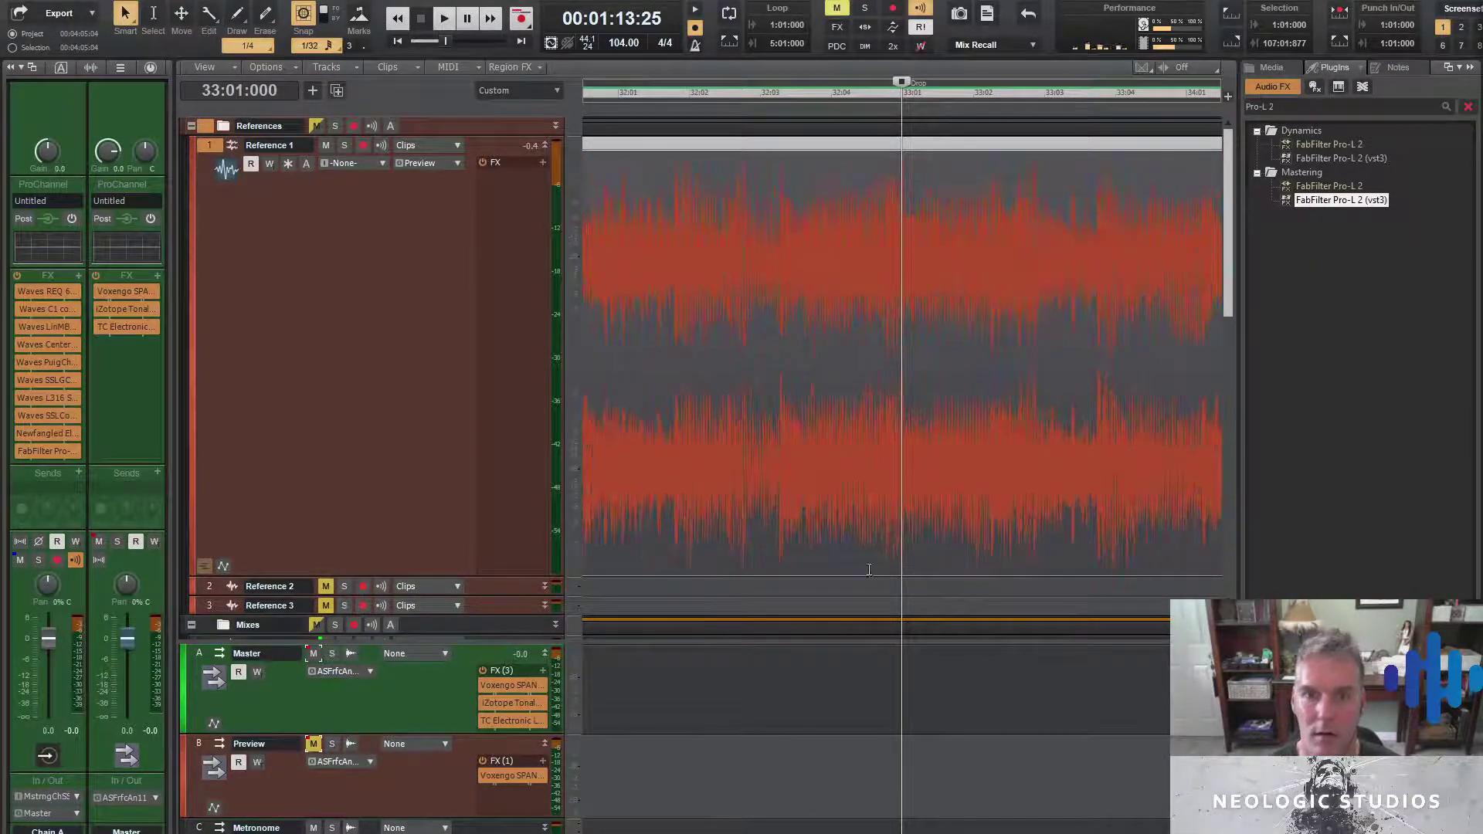
{"action": "left_click_drag", "start_coordinate": [576, 324], "coordinate": [577, 312]}
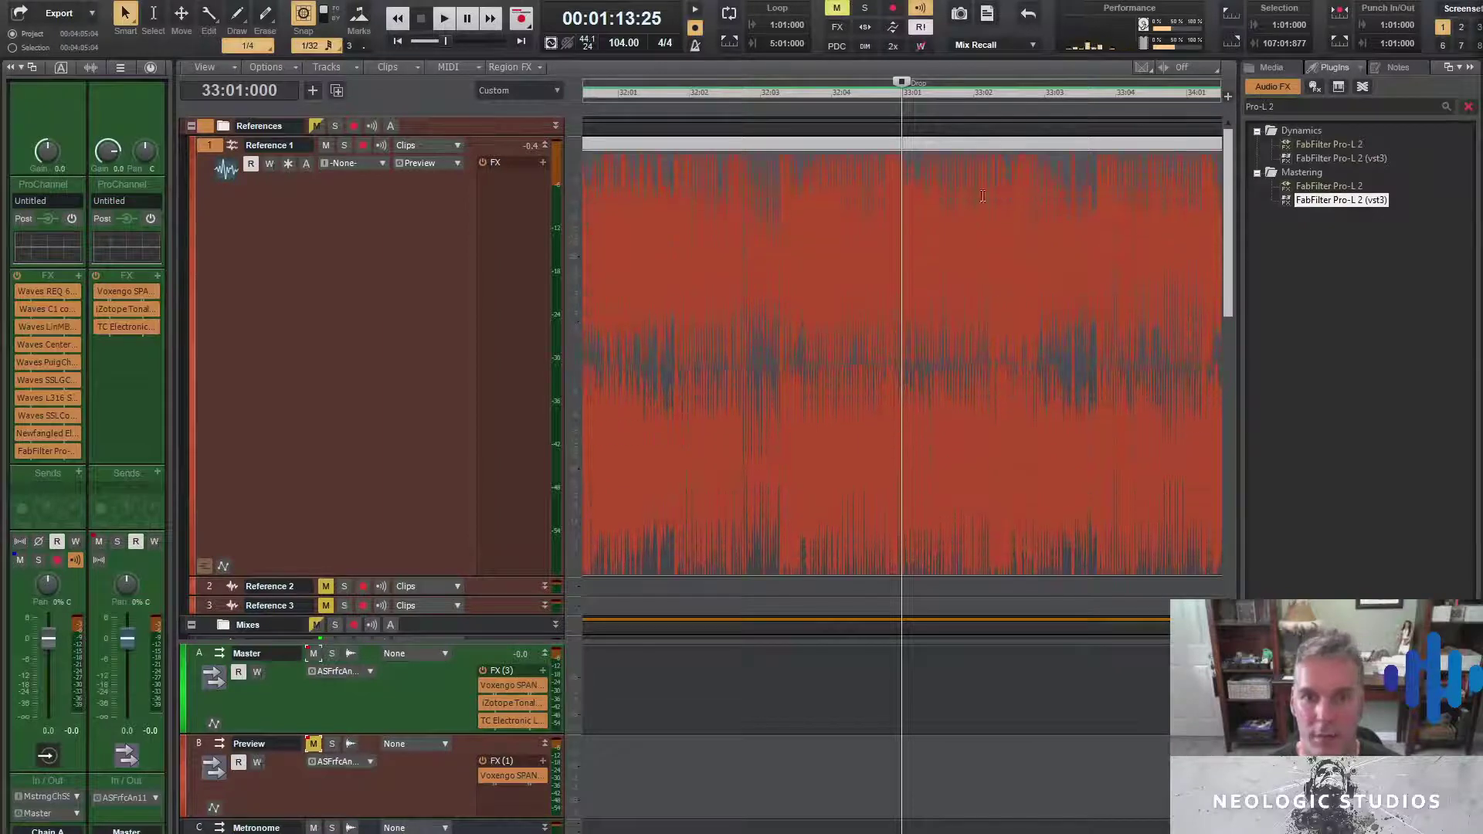
Clear the plug-in search and collapse the browser to give the waveform more room
{"action": "left_click", "coordinate": [1468, 106]}
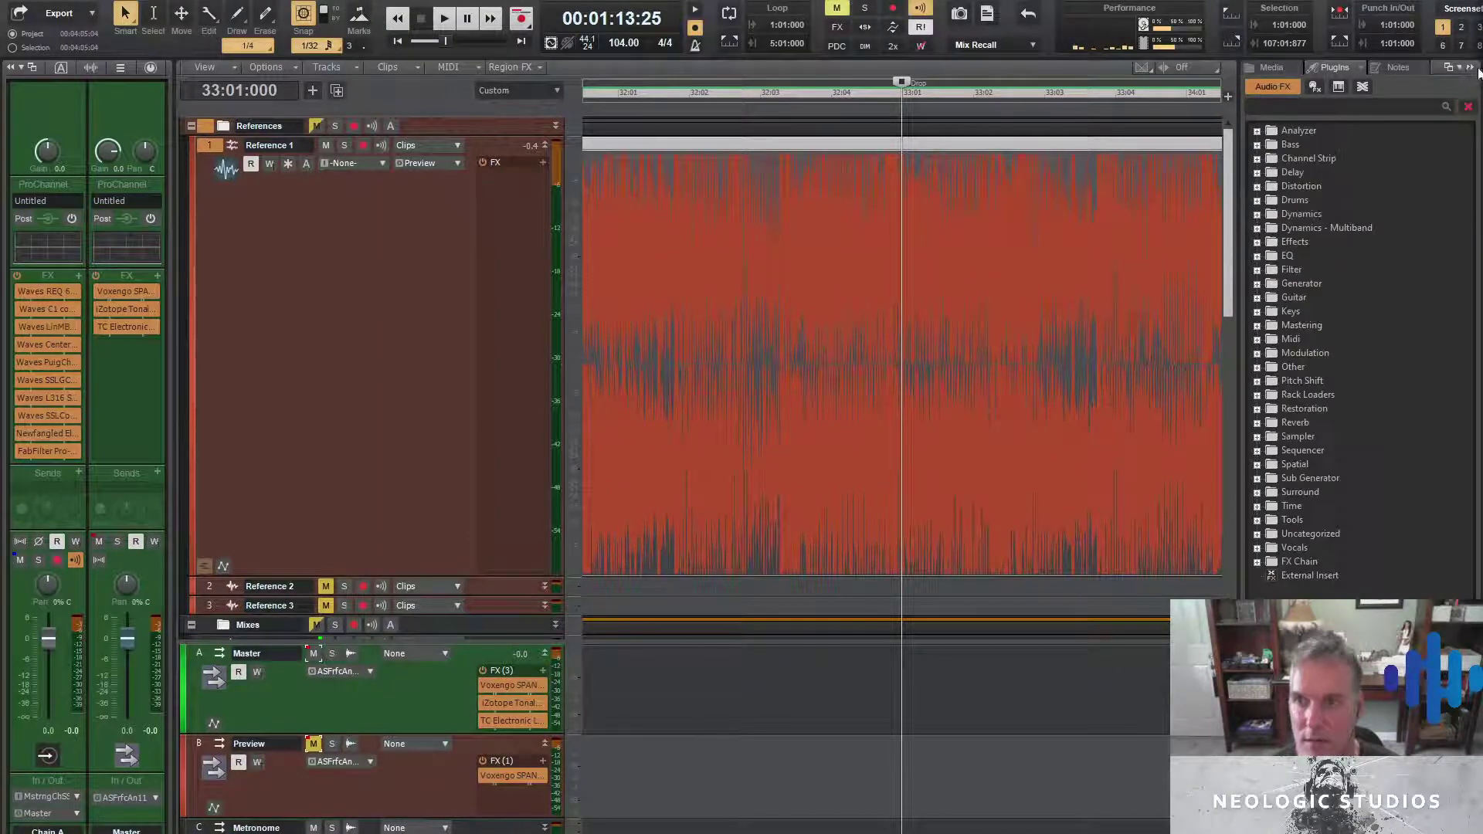
{"action": "left_click", "coordinate": [1468, 67]}
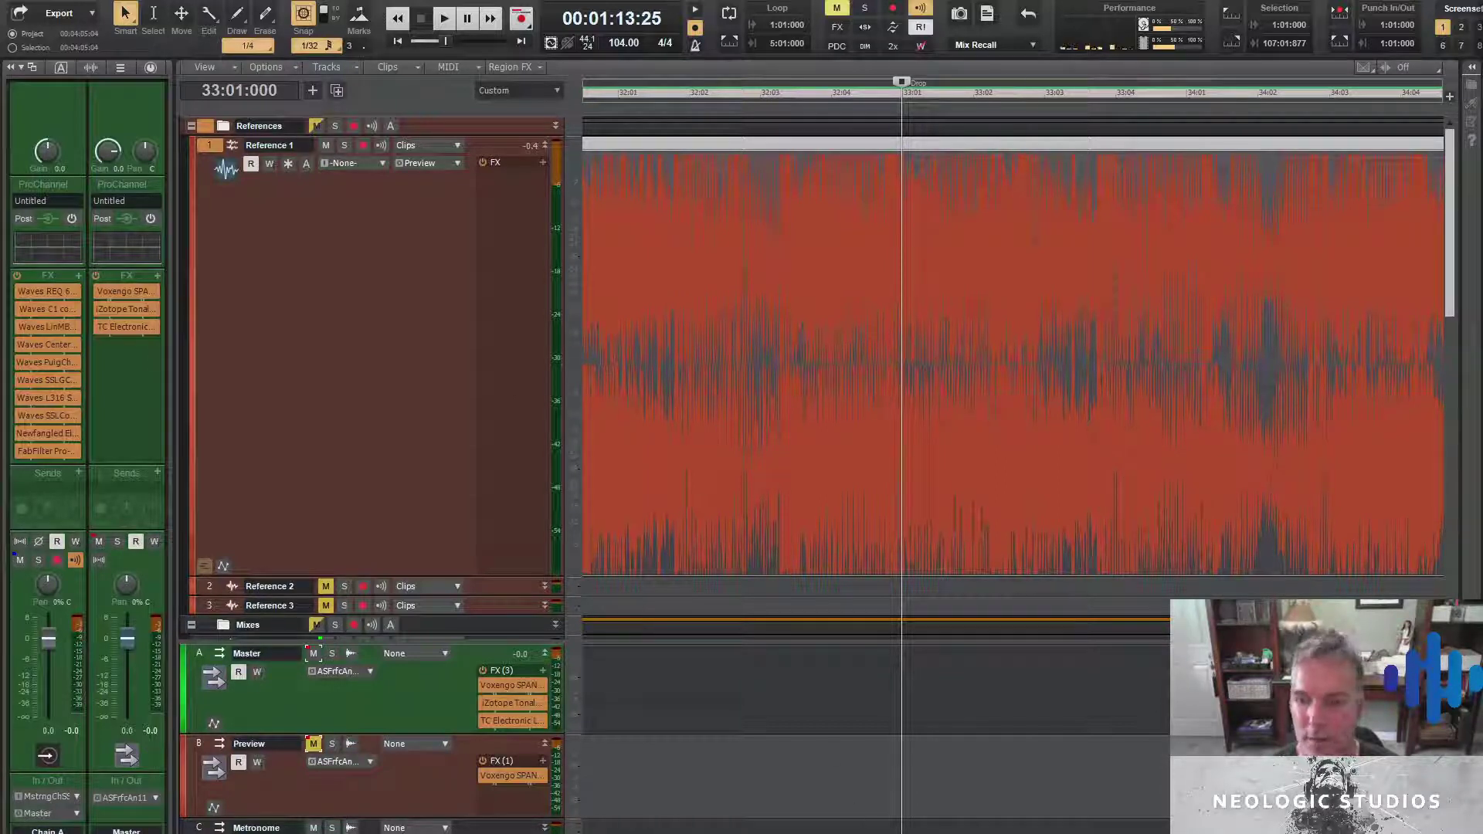
Inspect the individual peaks of the Reference 1 waveform around 33:01:000 for clipping
{"action": "key", "text": "ctrl+Right"}
{"action": "key", "text": "ctrl+Right"}
{"action": "key", "text": "ctrl+Right"}
{"action": "key", "text": "ctrl+Right"}
{"action": "key", "text": "ctrl+Right"}
{"action": "key", "text": "ctrl+Right"}
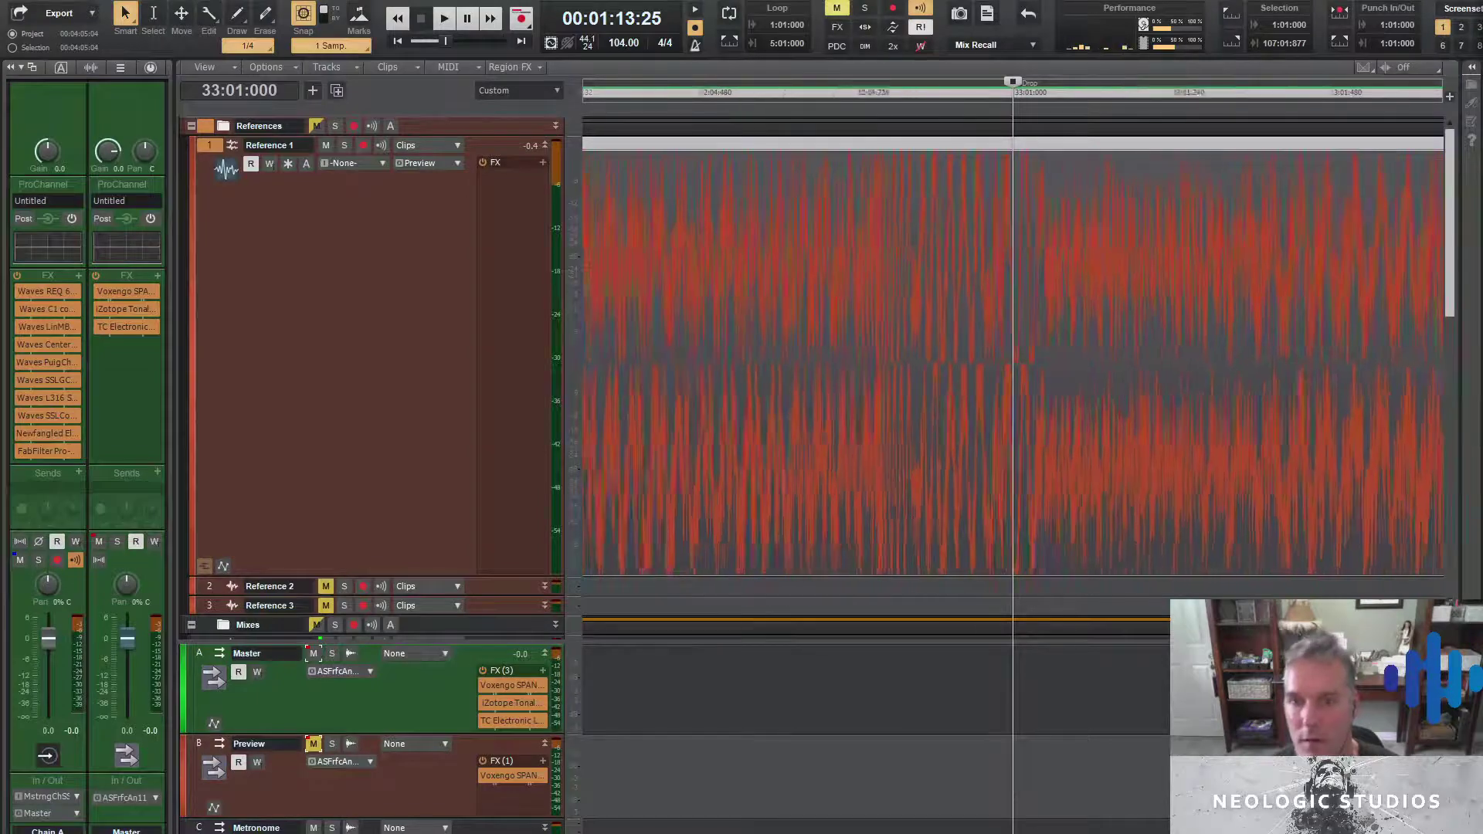
{"action": "key", "text": "ctrl+Right"}
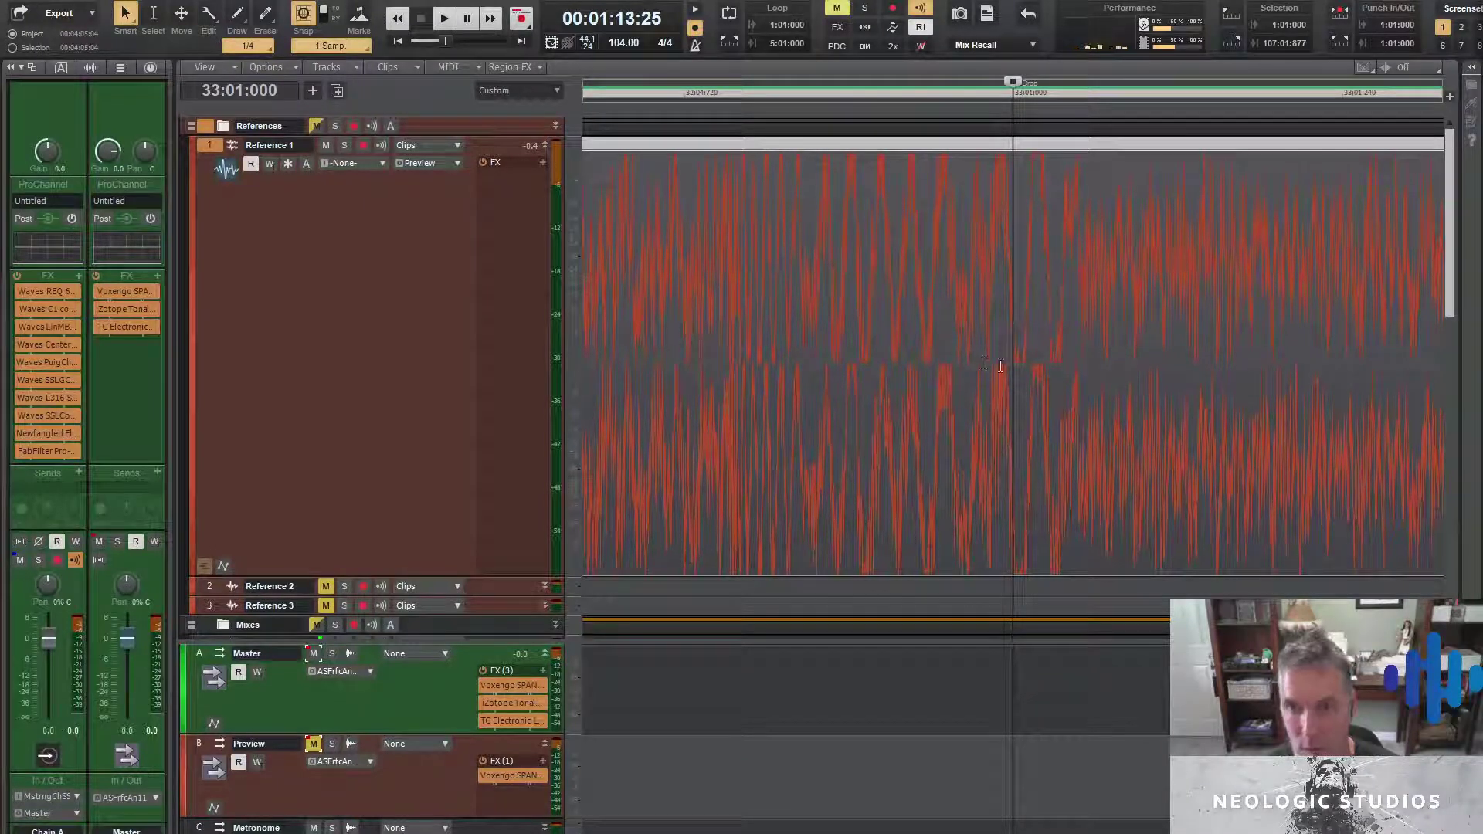
{"action": "left_click_drag", "start_coordinate": [623, 365], "coordinate": [951, 375]}
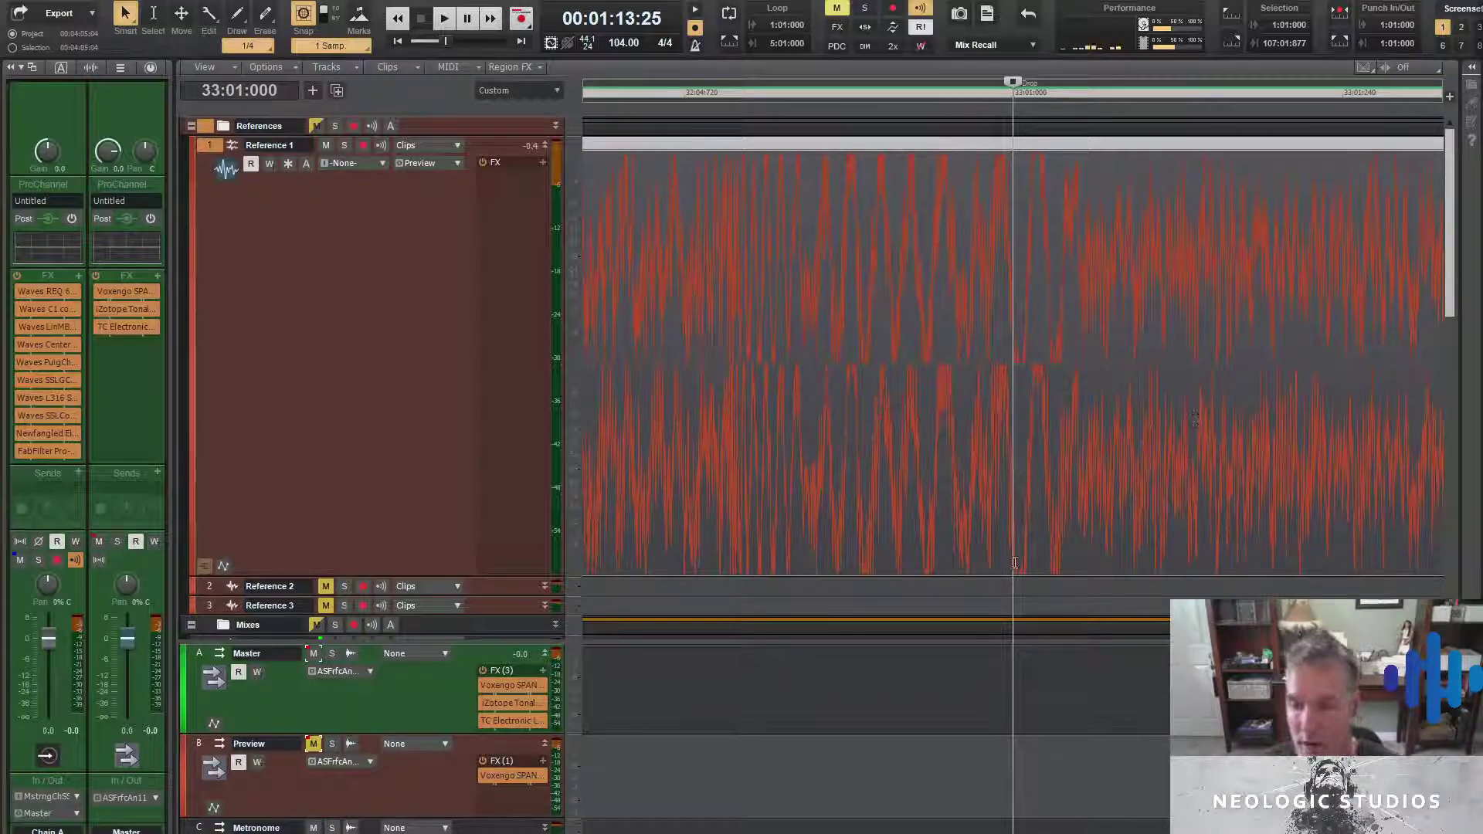
Reduce the waveform's amplitude scale, examine the tail at the end of Reference 1 and place the playhead at 107:01:000
{"action": "scroll", "coordinate": [571, 405], "scroll_direction": "down", "scroll_amount": 3}
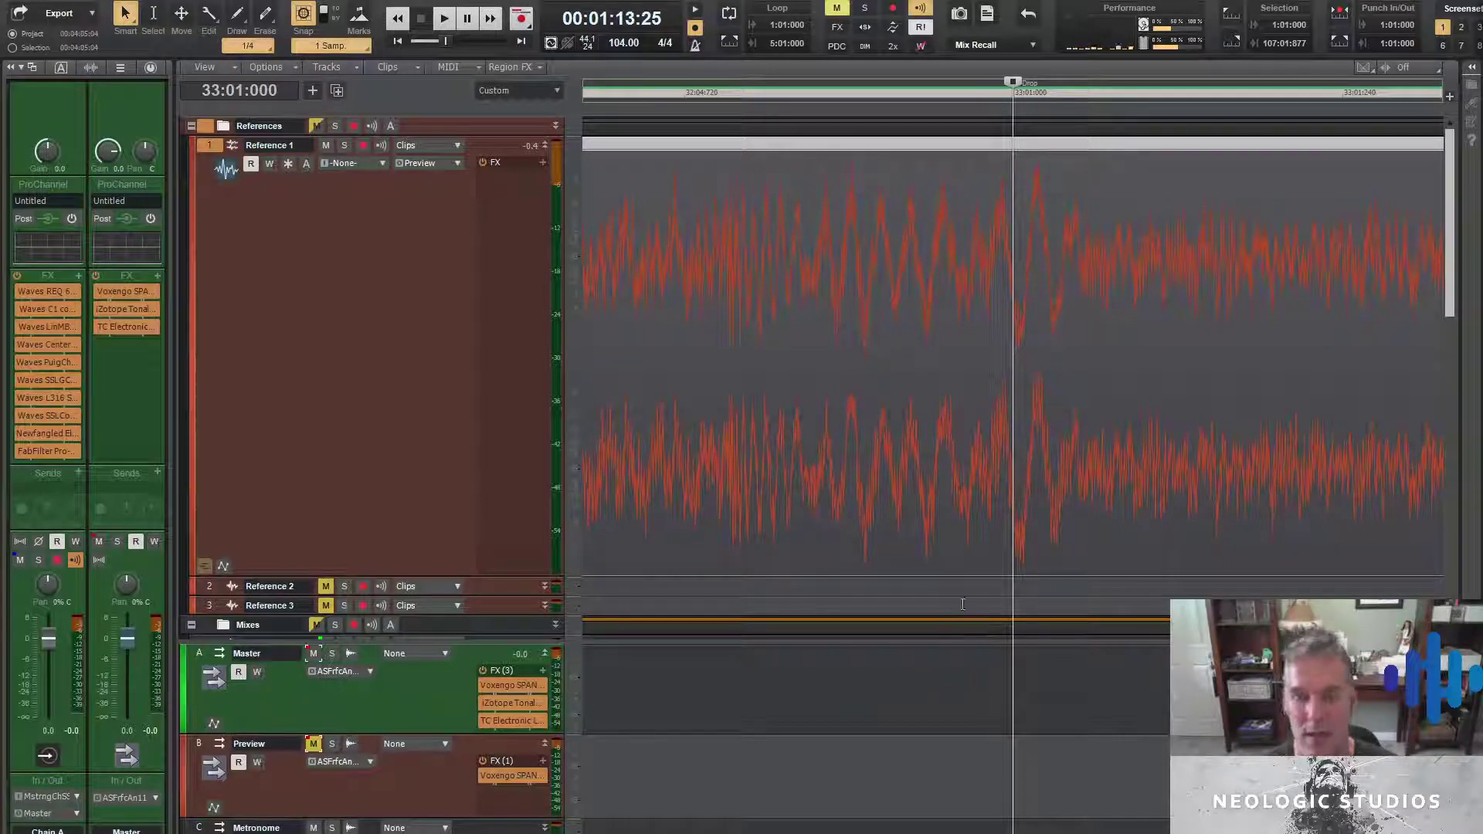
{"action": "key", "text": "ctrl+Left"}
{"action": "key", "text": "ctrl+Left"}
{"action": "key", "text": "ctrl+Left"}
{"action": "key", "text": "ctrl+Left"}
{"action": "key", "text": "ctrl+Left"}
{"action": "key", "text": "ctrl+Left"}
{"action": "key", "text": "ctrl+Left"}
{"action": "key", "text": "ctrl+Left"}
{"action": "key", "text": "ctrl+Left"}
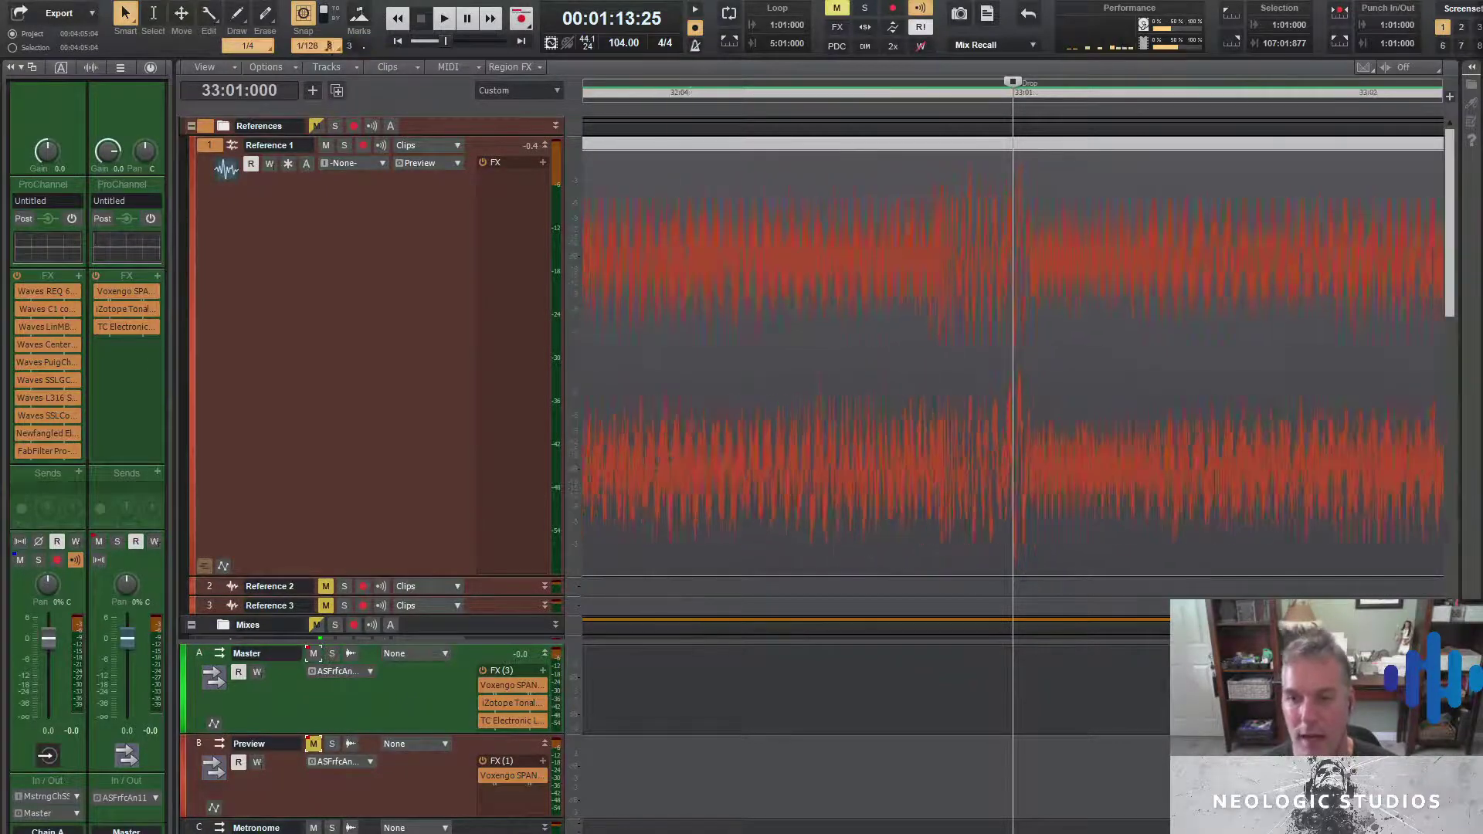
{"action": "key", "text": "ctrl+Left"}
{"action": "key", "text": "ctrl+Left"}
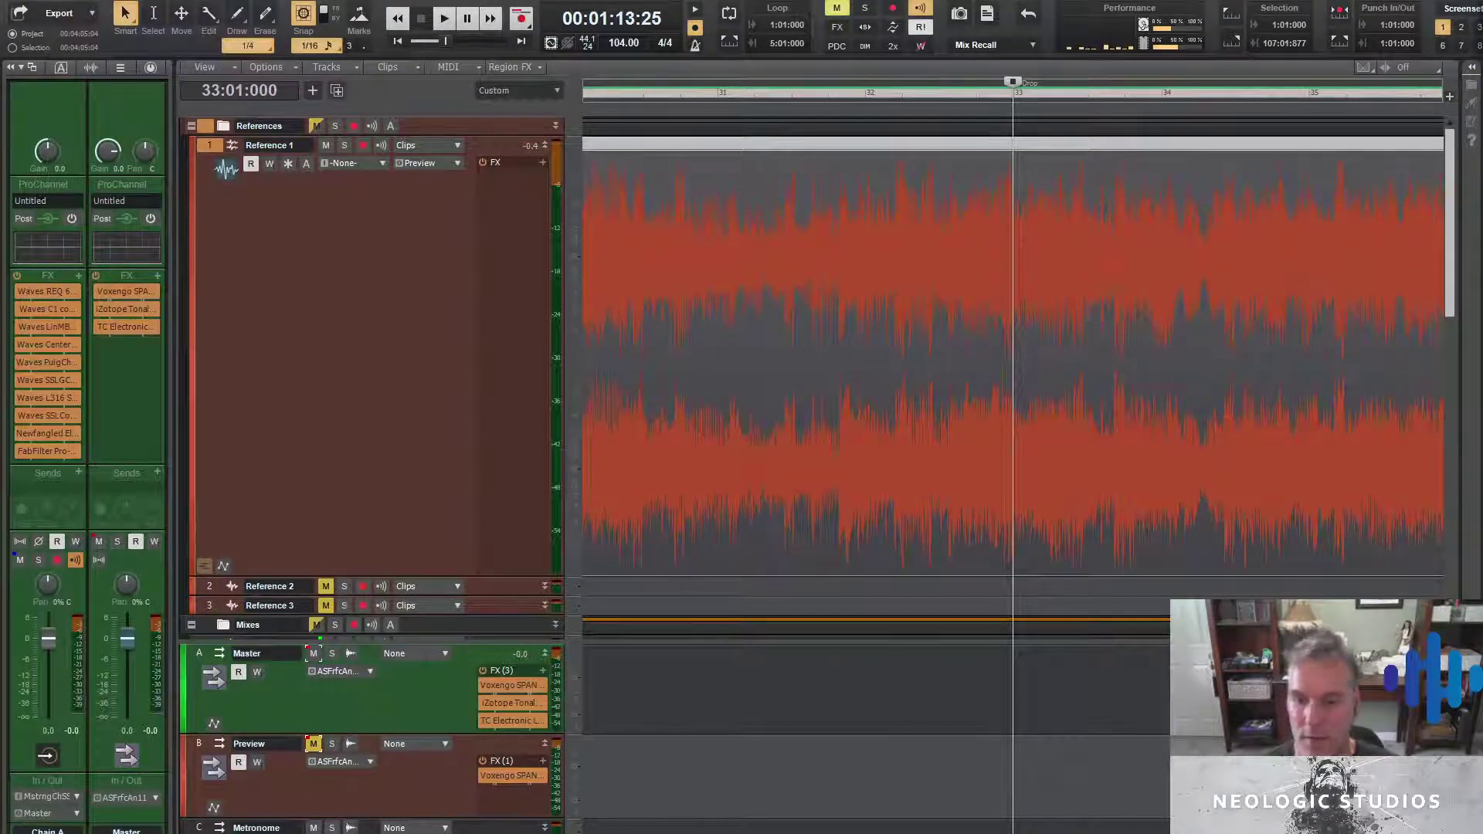
{"action": "left_click_drag", "start_coordinate": [842, 832], "coordinate": [844, 832]}
{"action": "key", "text": "ctrl+Left"}
{"action": "key", "text": "ctrl+Left"}
{"action": "key", "text": "ctrl+Left"}
{"action": "key", "text": "ctrl+Left"}
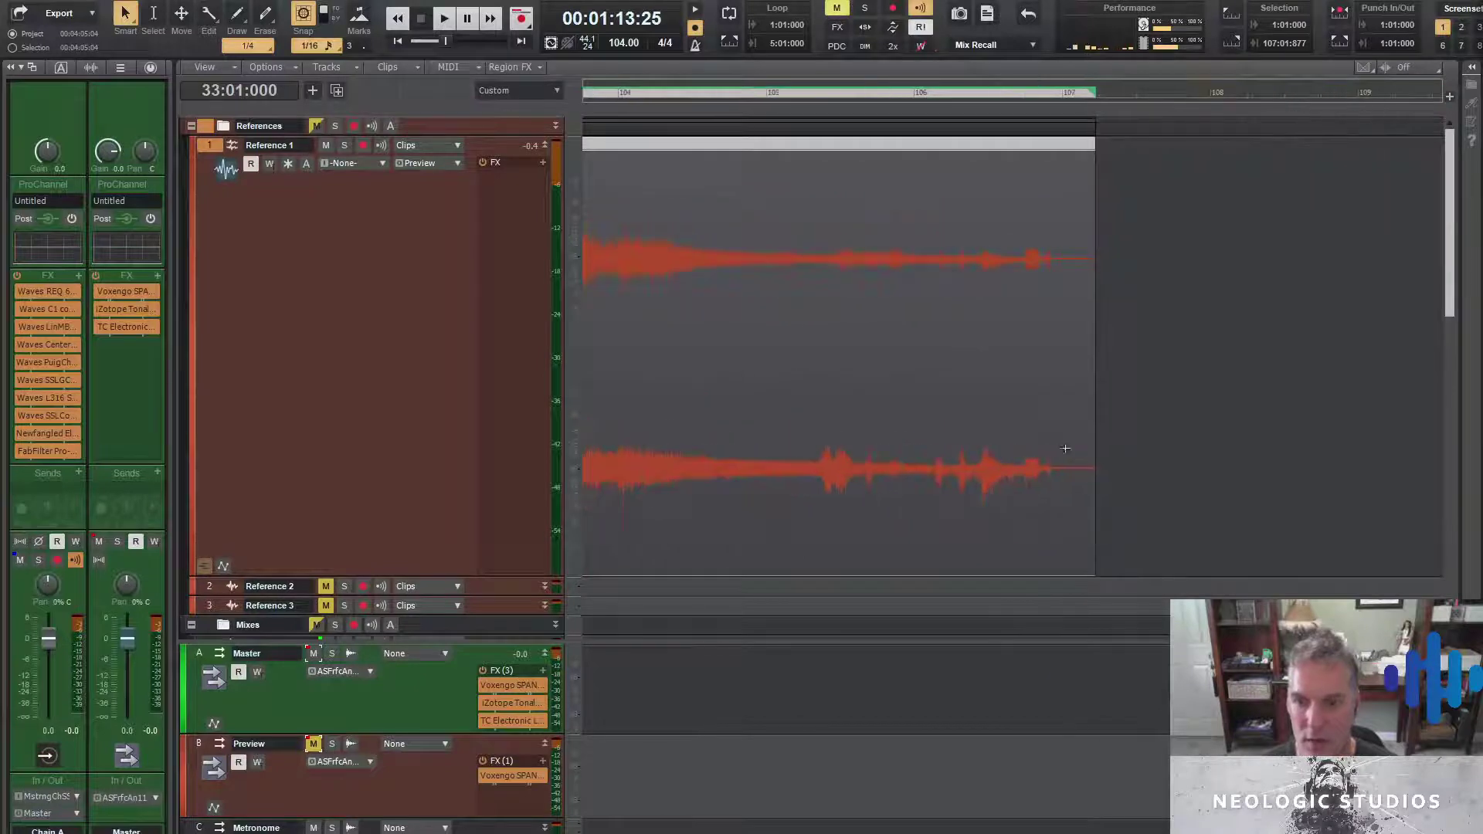
{"action": "left_click", "coordinate": [1061, 441]}
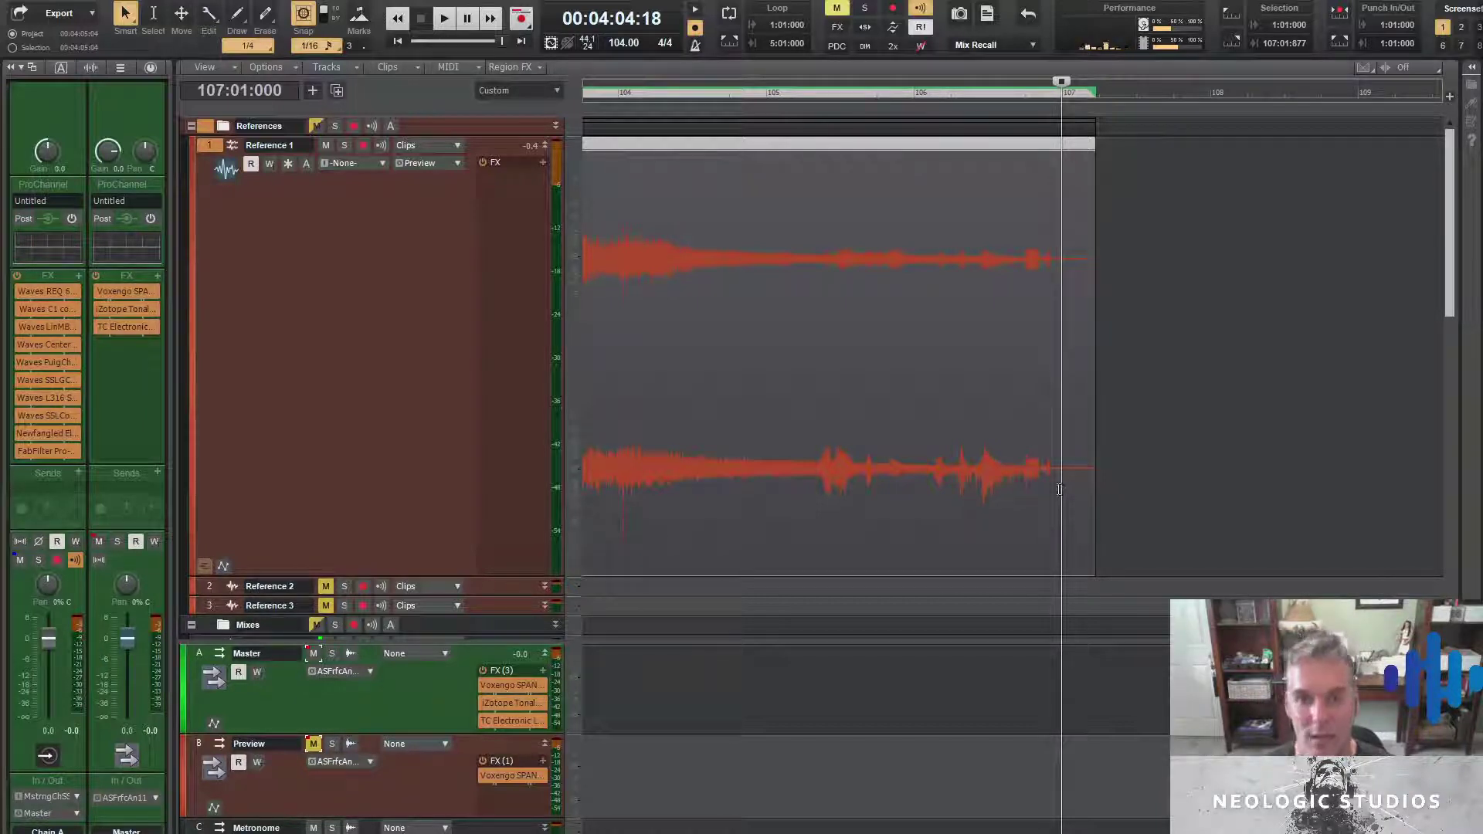
Examine the fade-out of Reference 1 leading up to measure 105
{"action": "scroll", "coordinate": [1061, 491], "scroll_direction": "left", "scroll_amount": 7}
{"action": "scroll", "coordinate": [1000, 464], "scroll_direction": "up", "scroll_amount": 2}
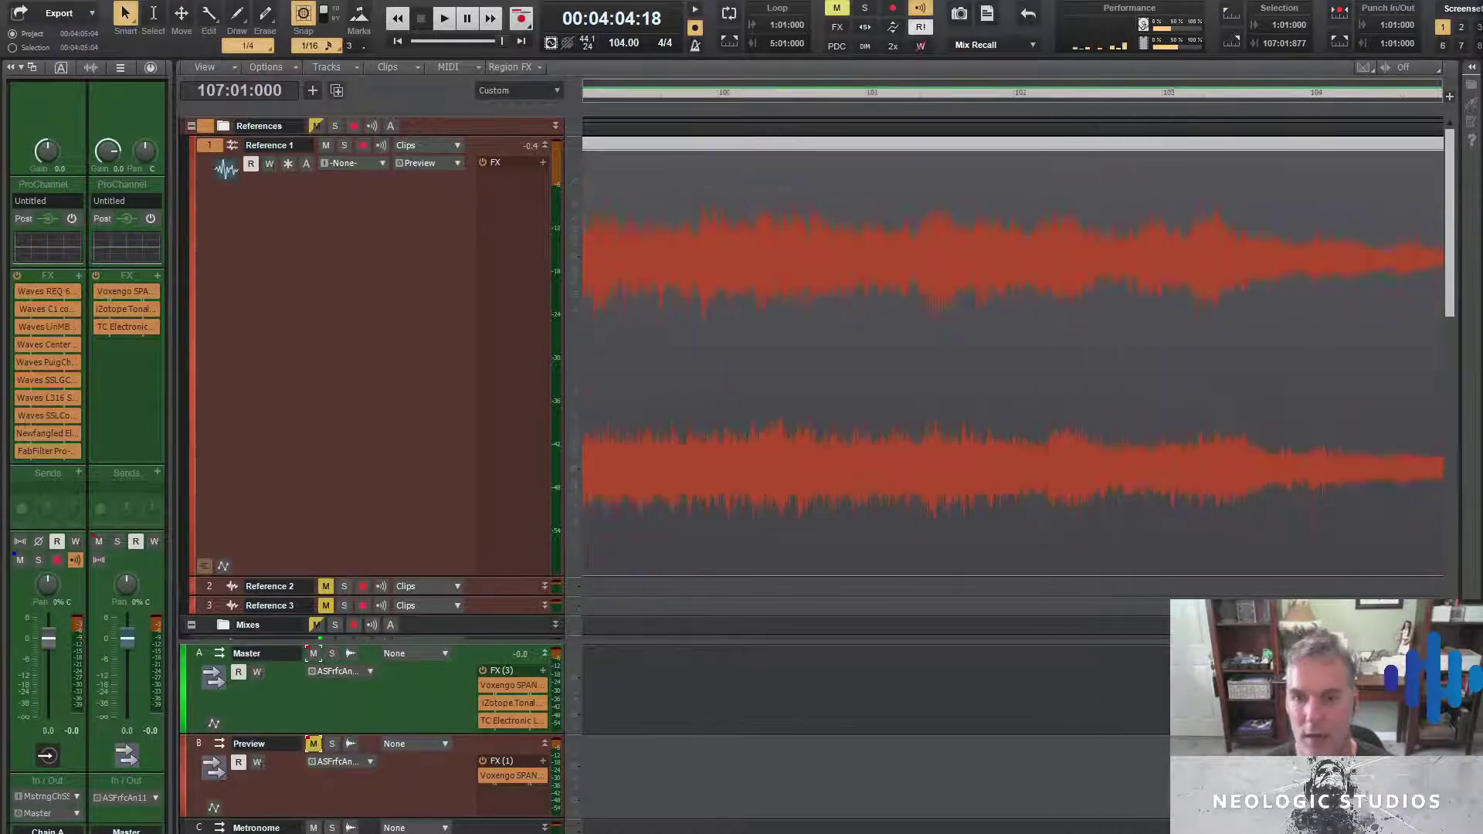
{"action": "left_click_drag", "start_coordinate": [1264, 405], "coordinate": [1299, 554]}
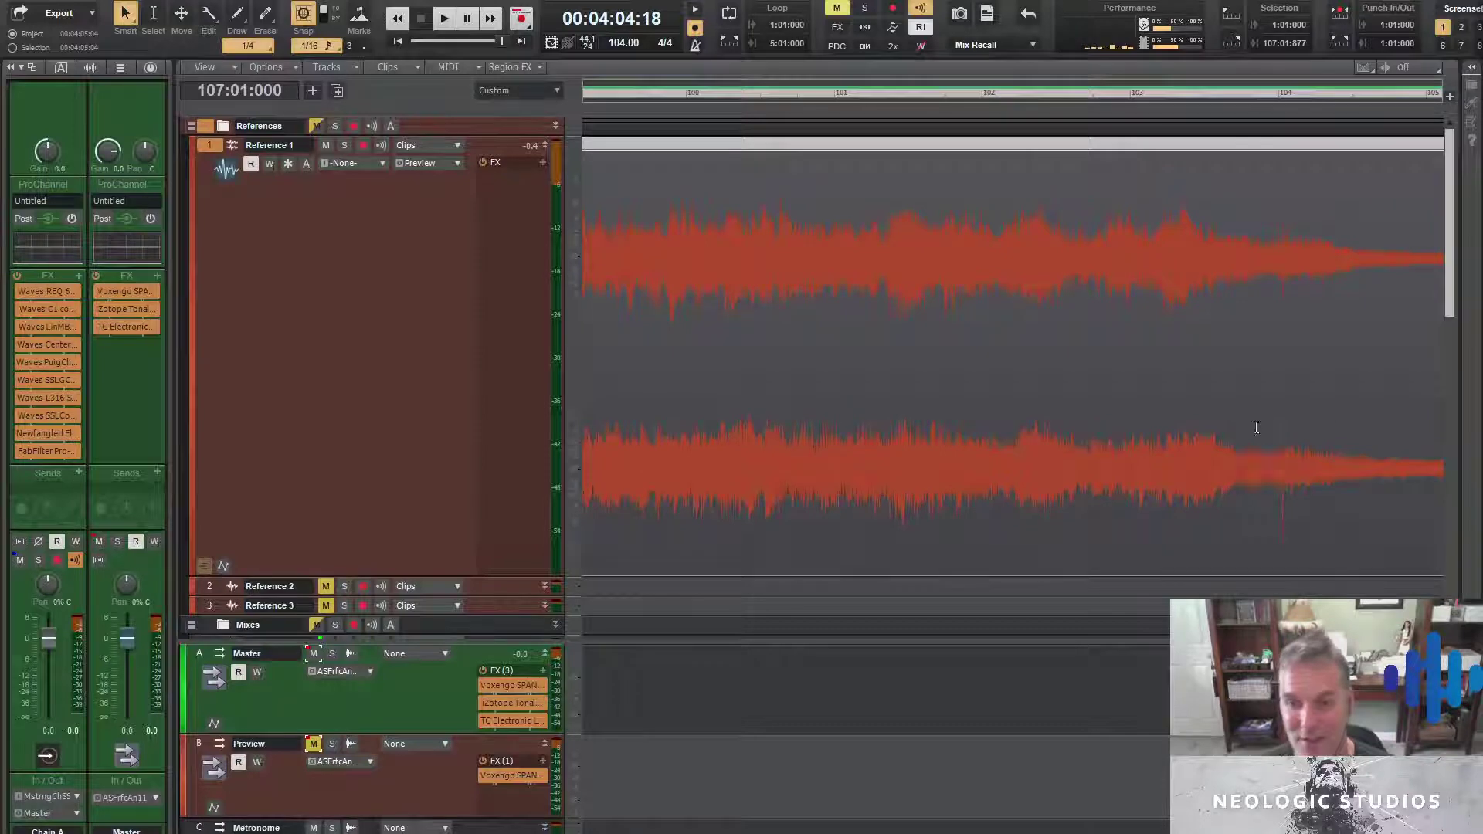
Examine Reference 1's fade-out around measure 104 and the dense waveform peaks between measures 93 and 98
{"action": "left_click_drag", "start_coordinate": [1255, 426], "coordinate": [1307, 549]}
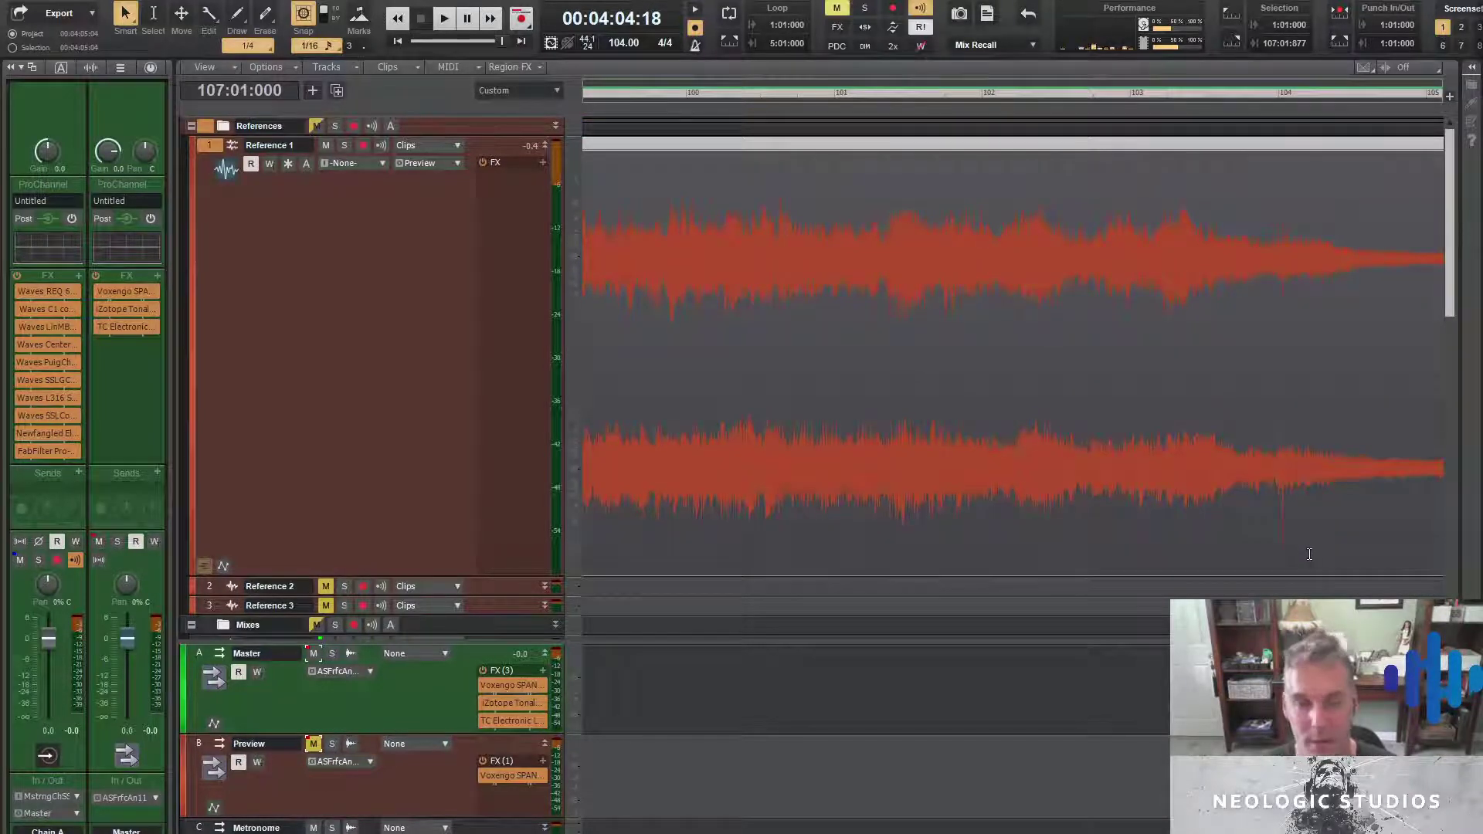
{"action": "left_click_drag", "start_coordinate": [1265, 418], "coordinate": [1302, 544]}
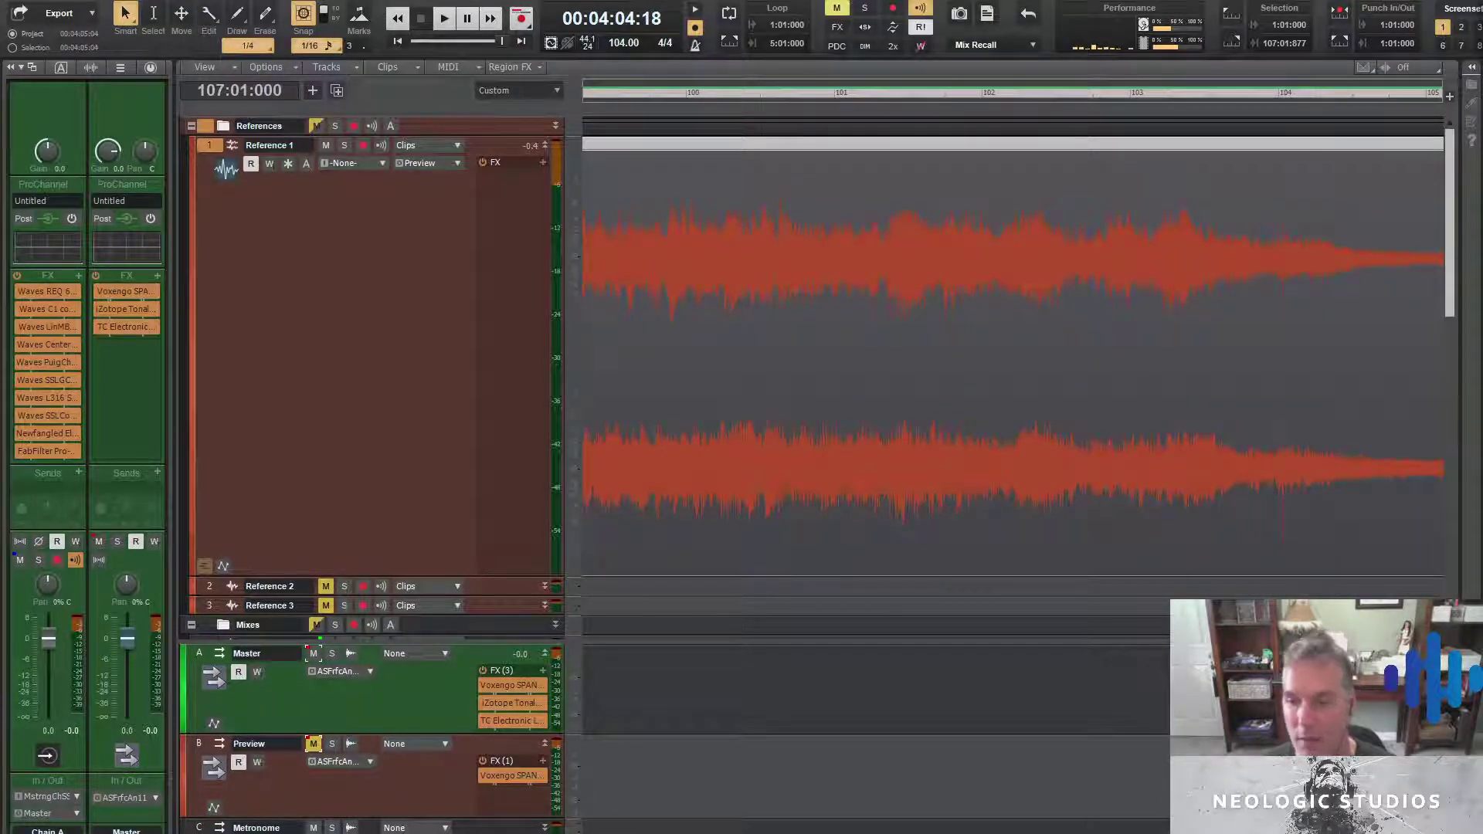
{"action": "scroll", "coordinate": [982, 462], "scroll_direction": "left", "scroll_amount": 7}
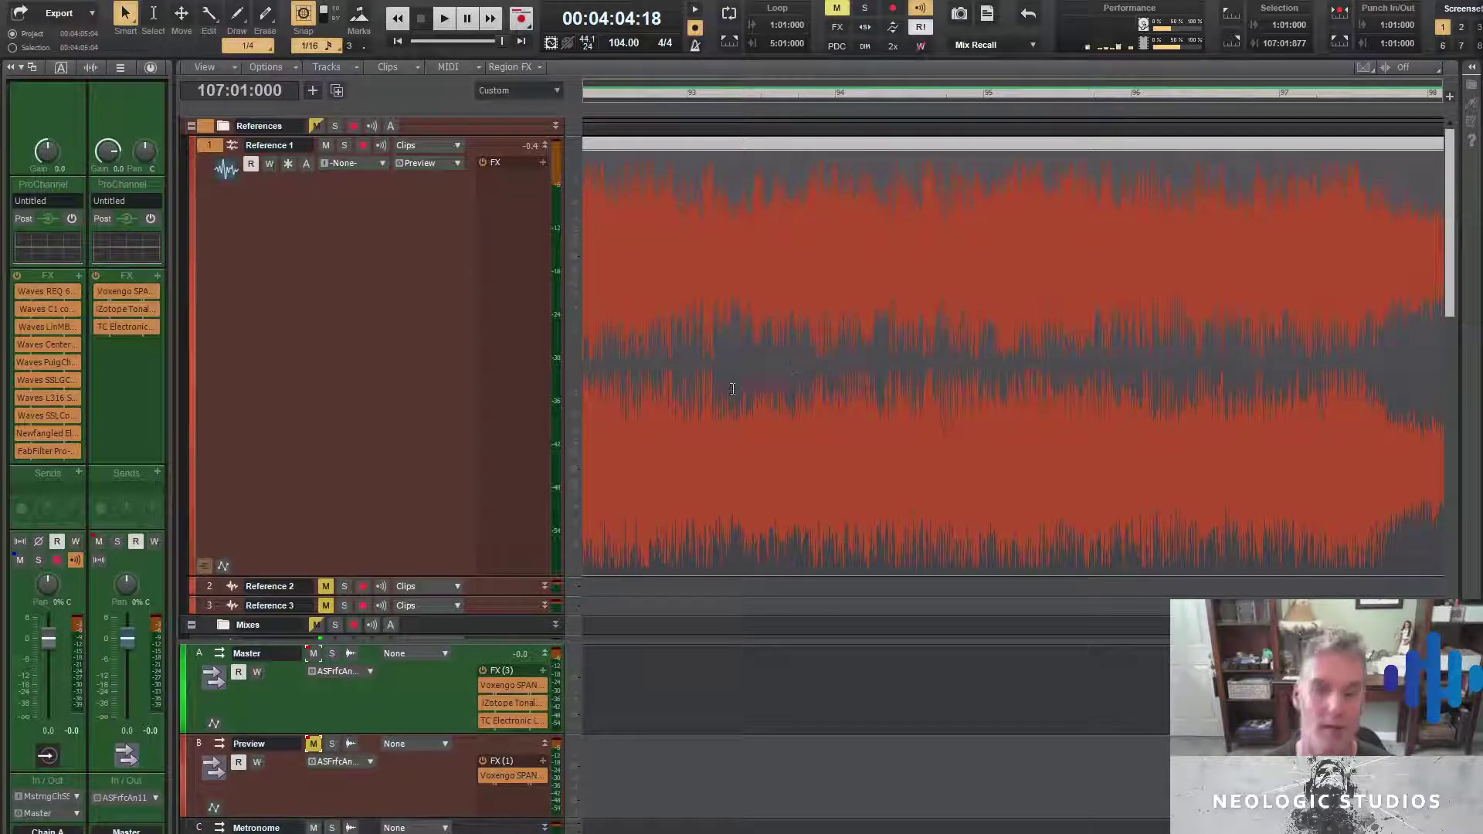
{"action": "left_click_drag", "start_coordinate": [647, 361], "coordinate": [726, 370]}
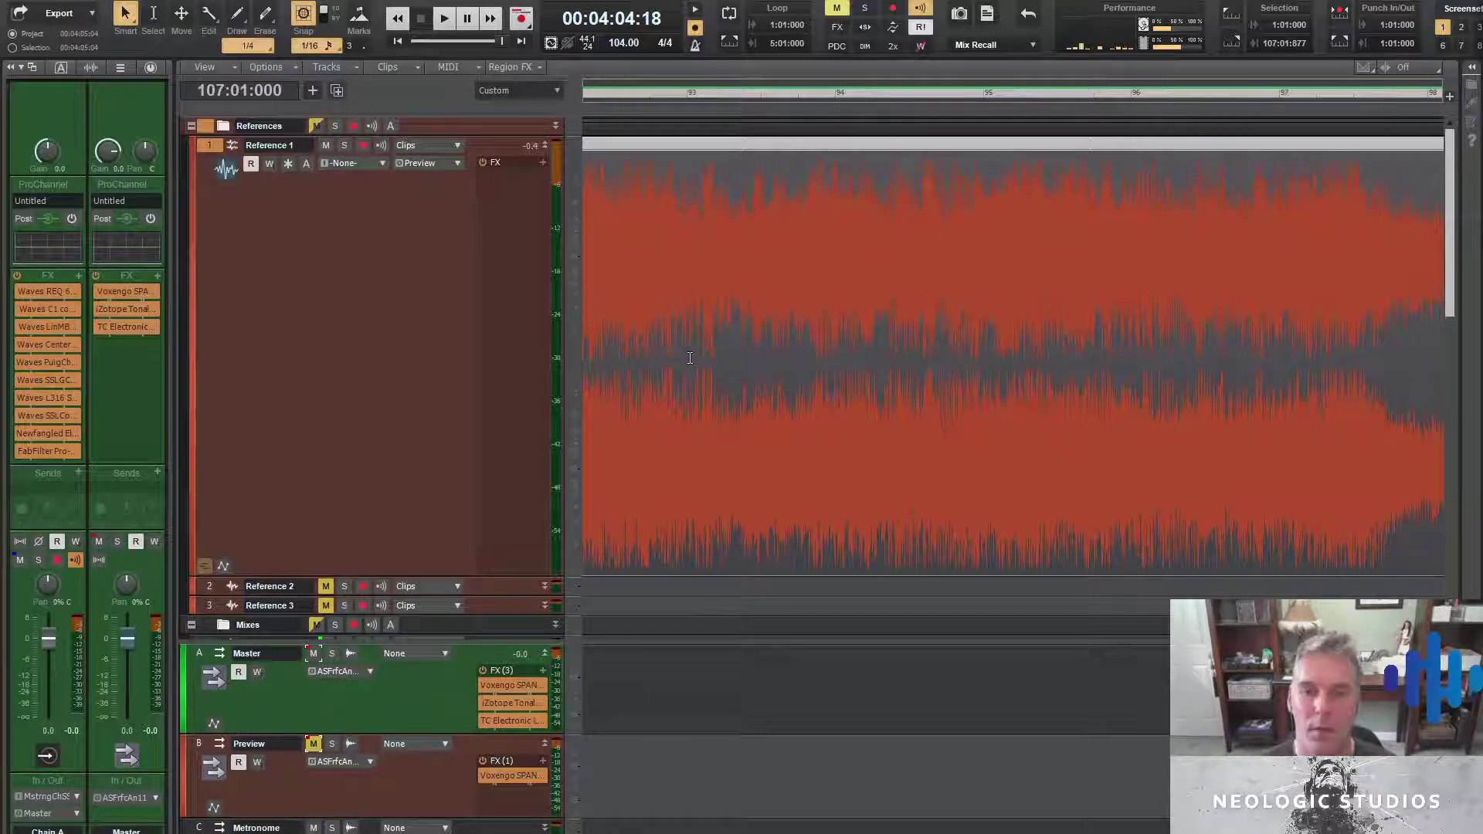
{"action": "left_click_drag", "start_coordinate": [761, 359], "coordinate": [876, 370]}
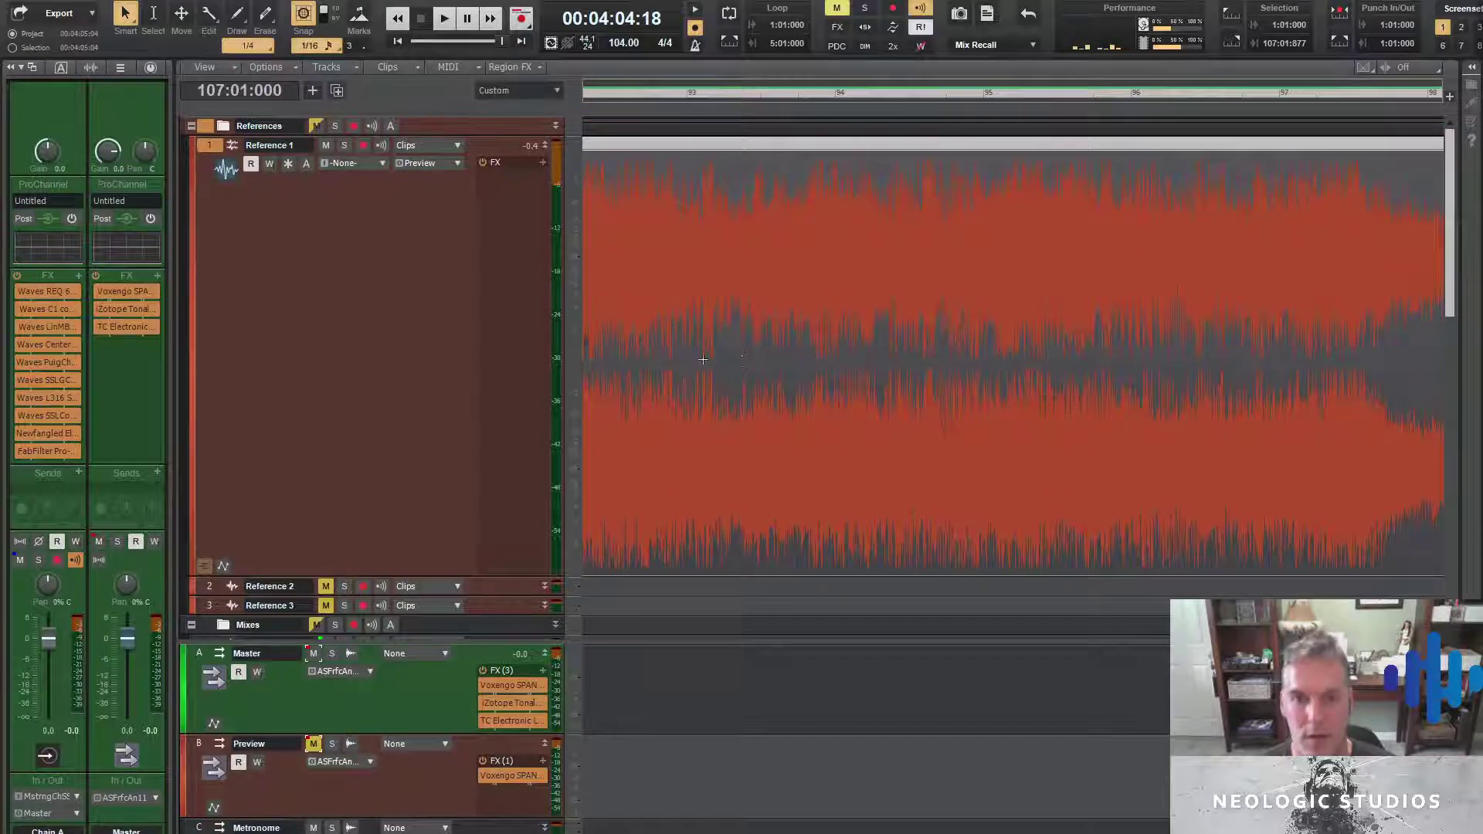
{"action": "left_click_drag", "start_coordinate": [703, 359], "coordinate": [882, 373]}
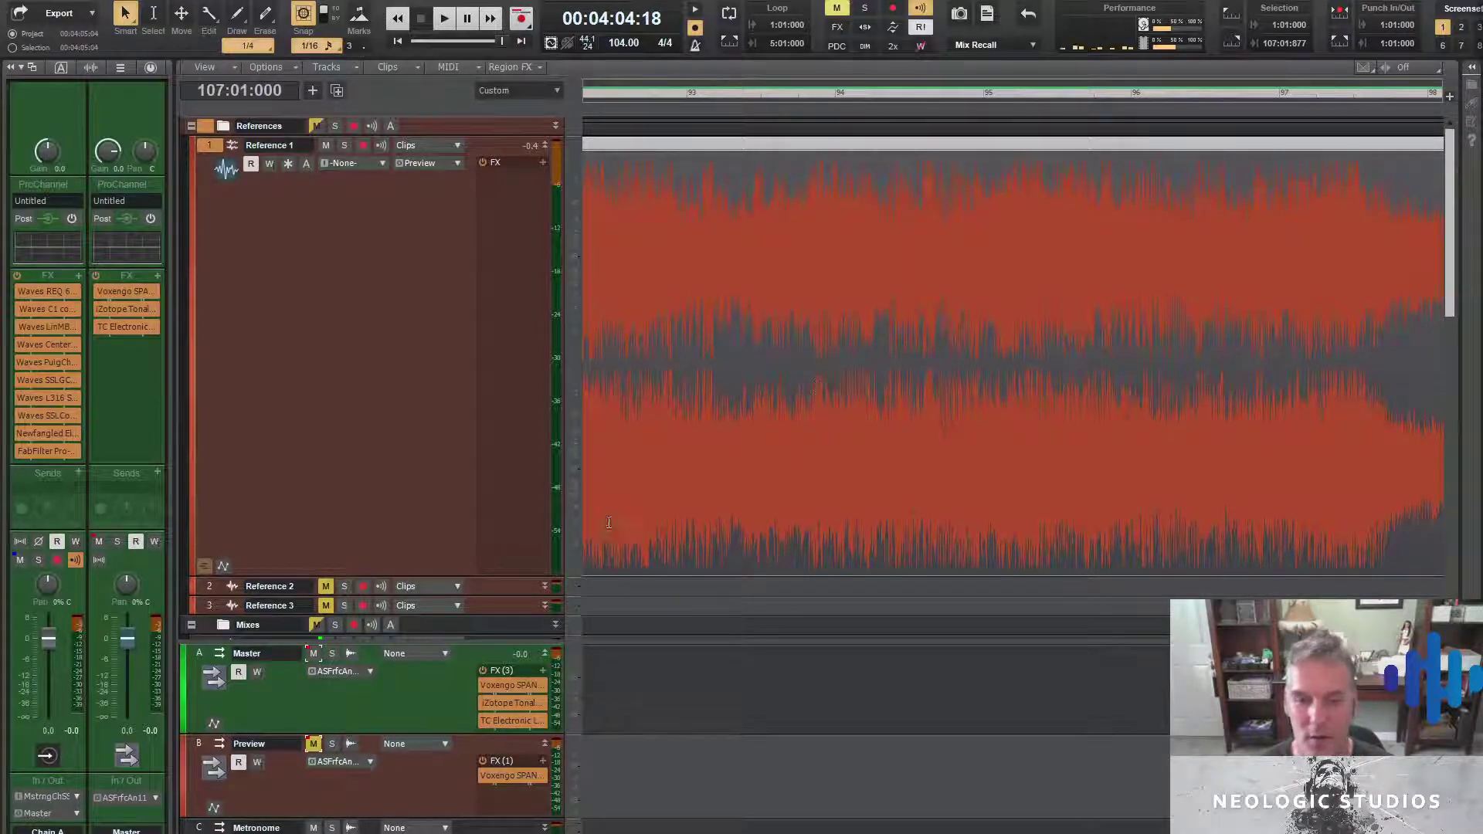
Review the FabFilter Pro-L 2 limiter settings at the end of Chain A and close the plug-in
{"action": "scroll", "coordinate": [1410, 463], "scroll_direction": "down", "scroll_amount": 10}
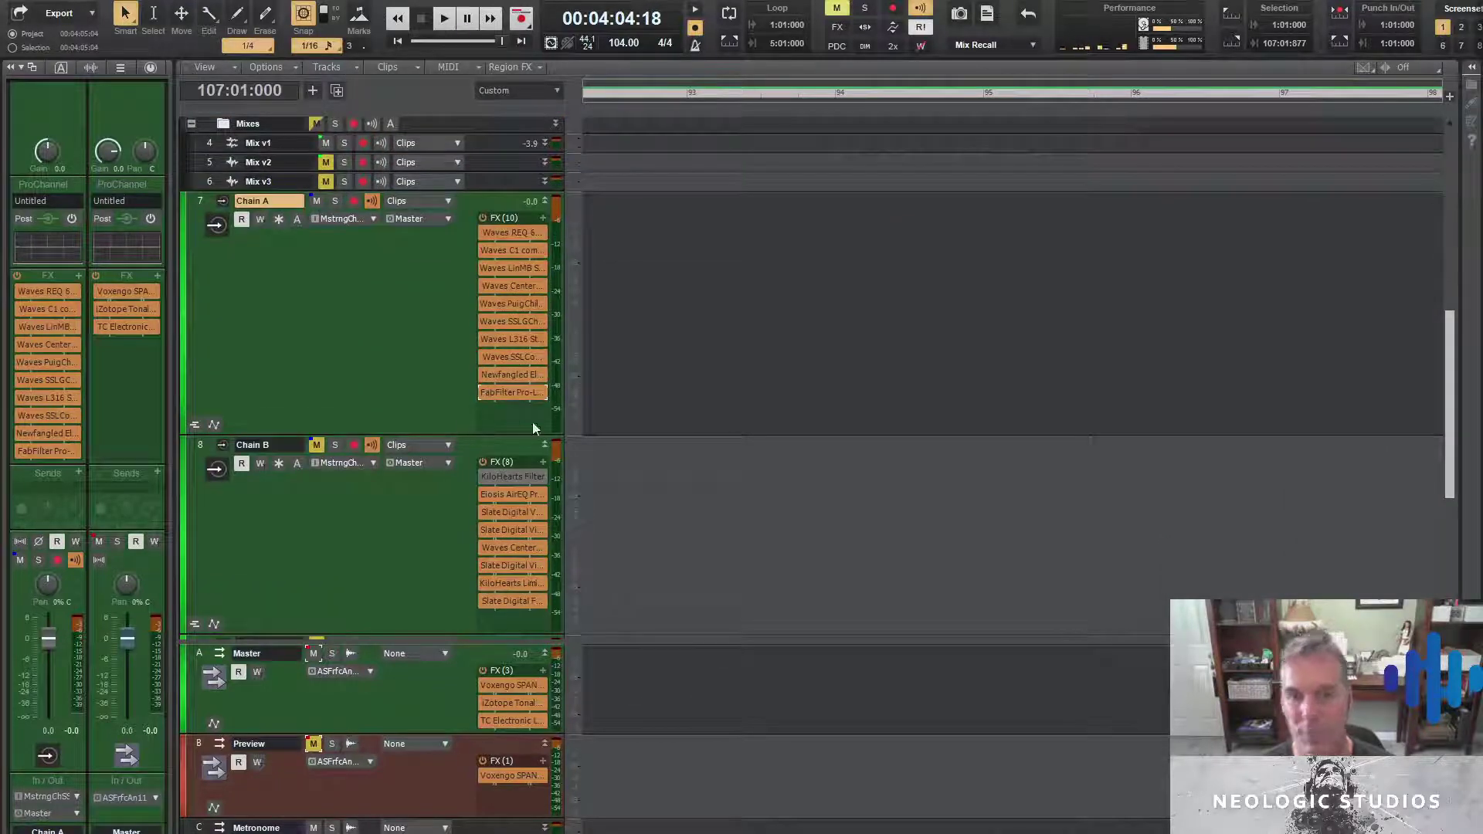
{"action": "left_click", "coordinate": [482, 392]}
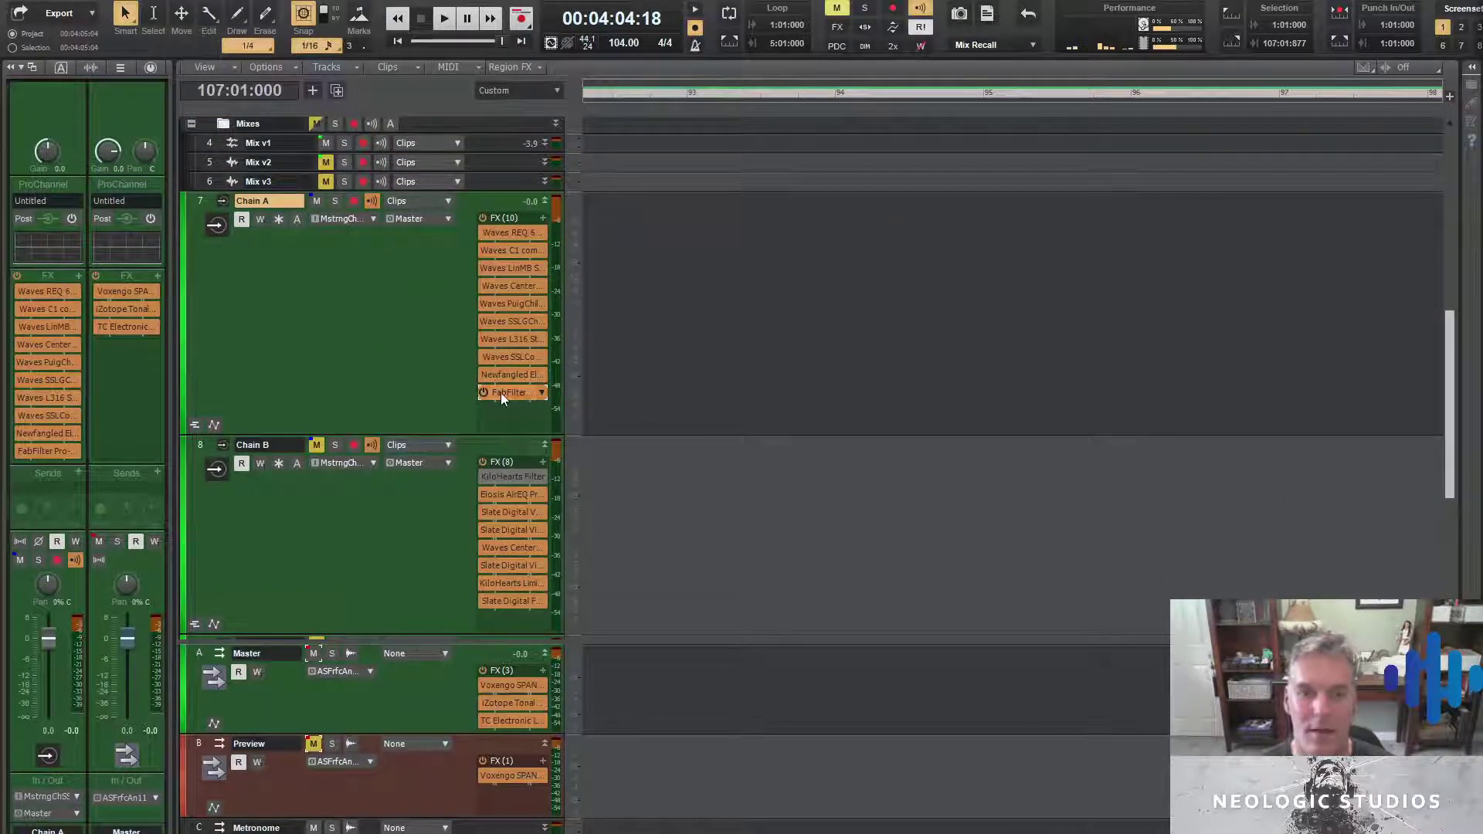
{"action": "double_click", "coordinate": [500, 393]}
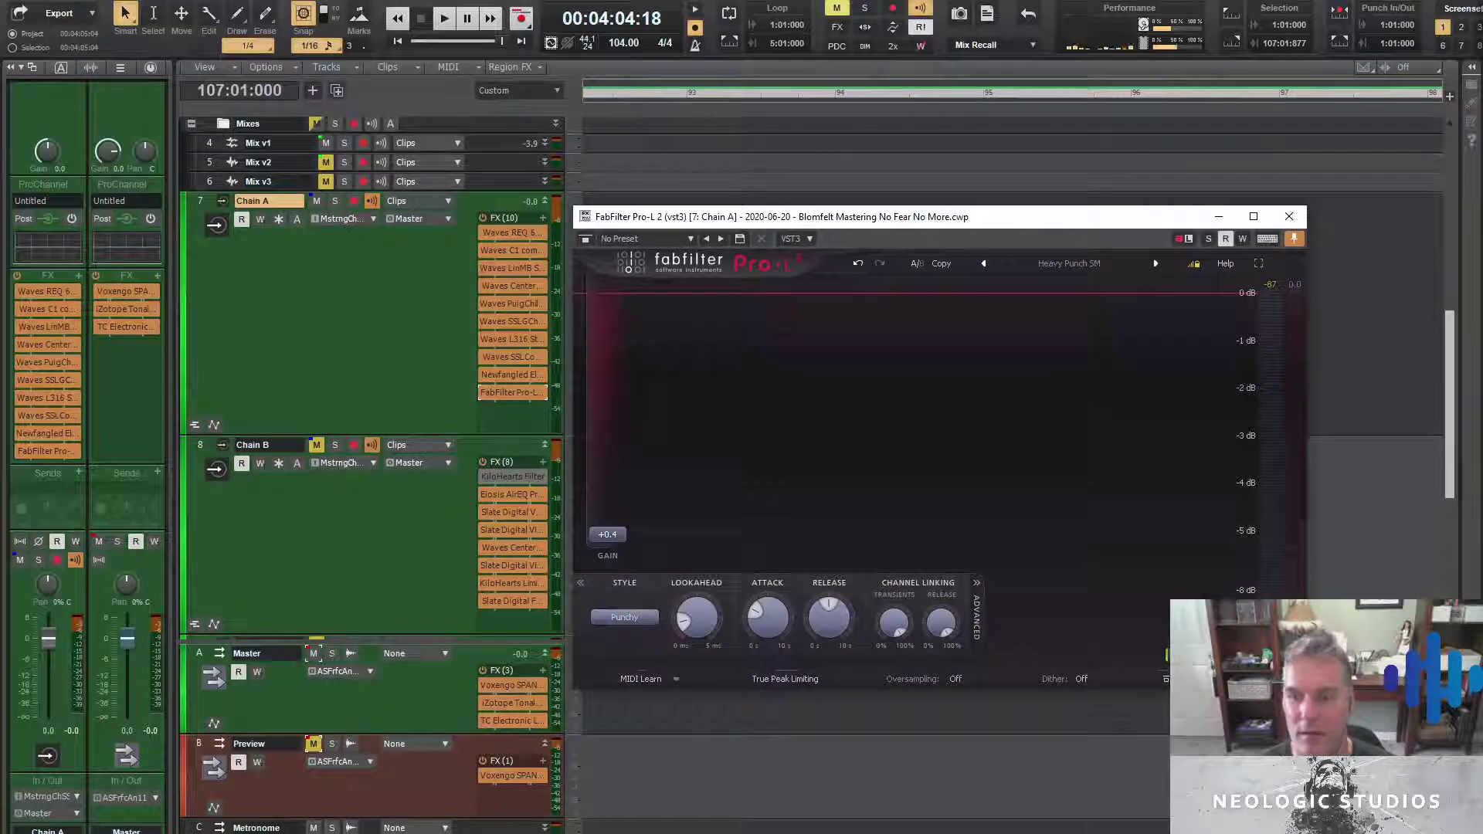
{"action": "left_click_drag", "start_coordinate": [949, 219], "coordinate": [979, 145]}
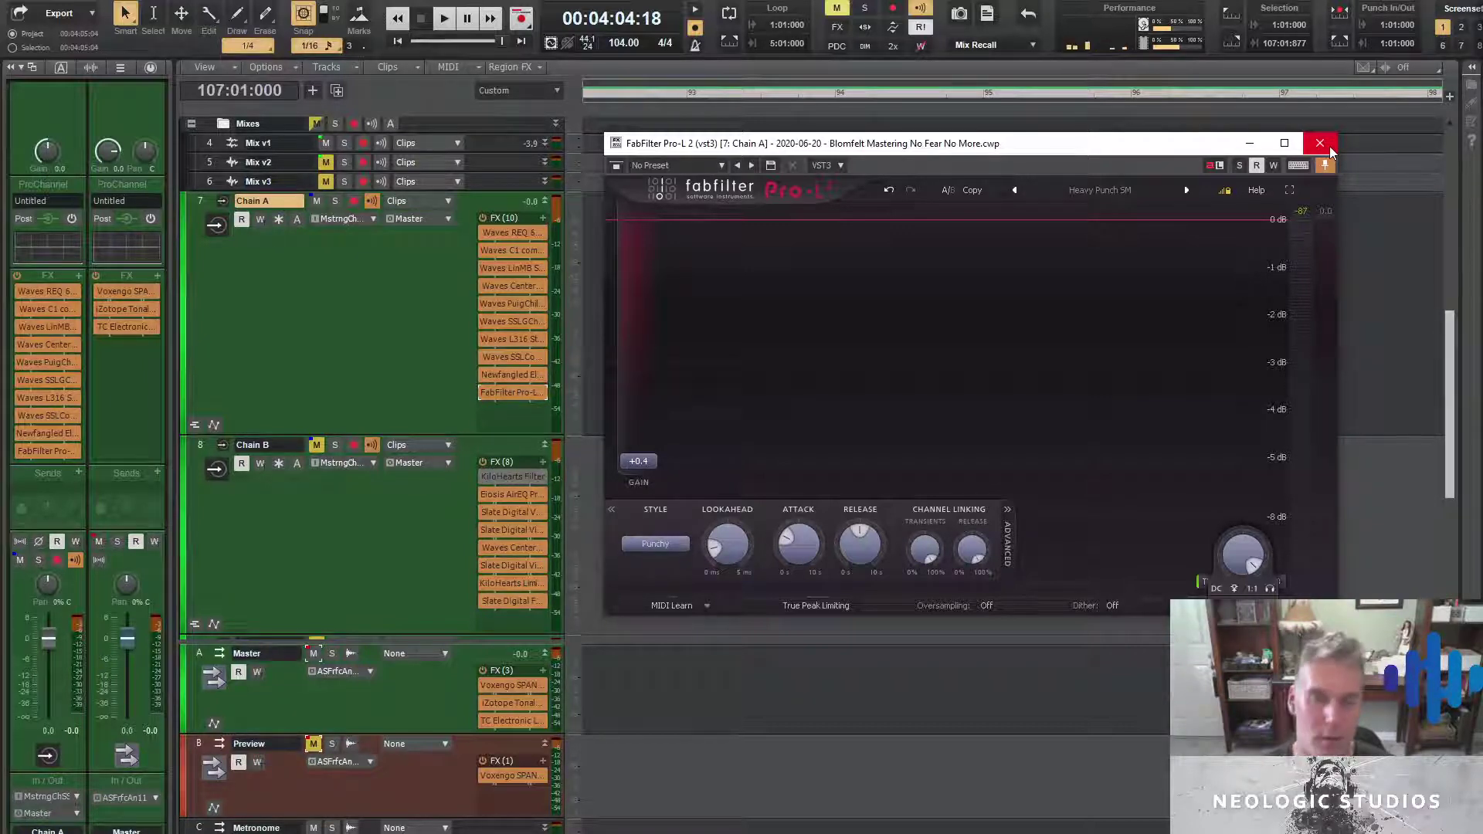
{"action": "left_click", "coordinate": [1327, 147]}
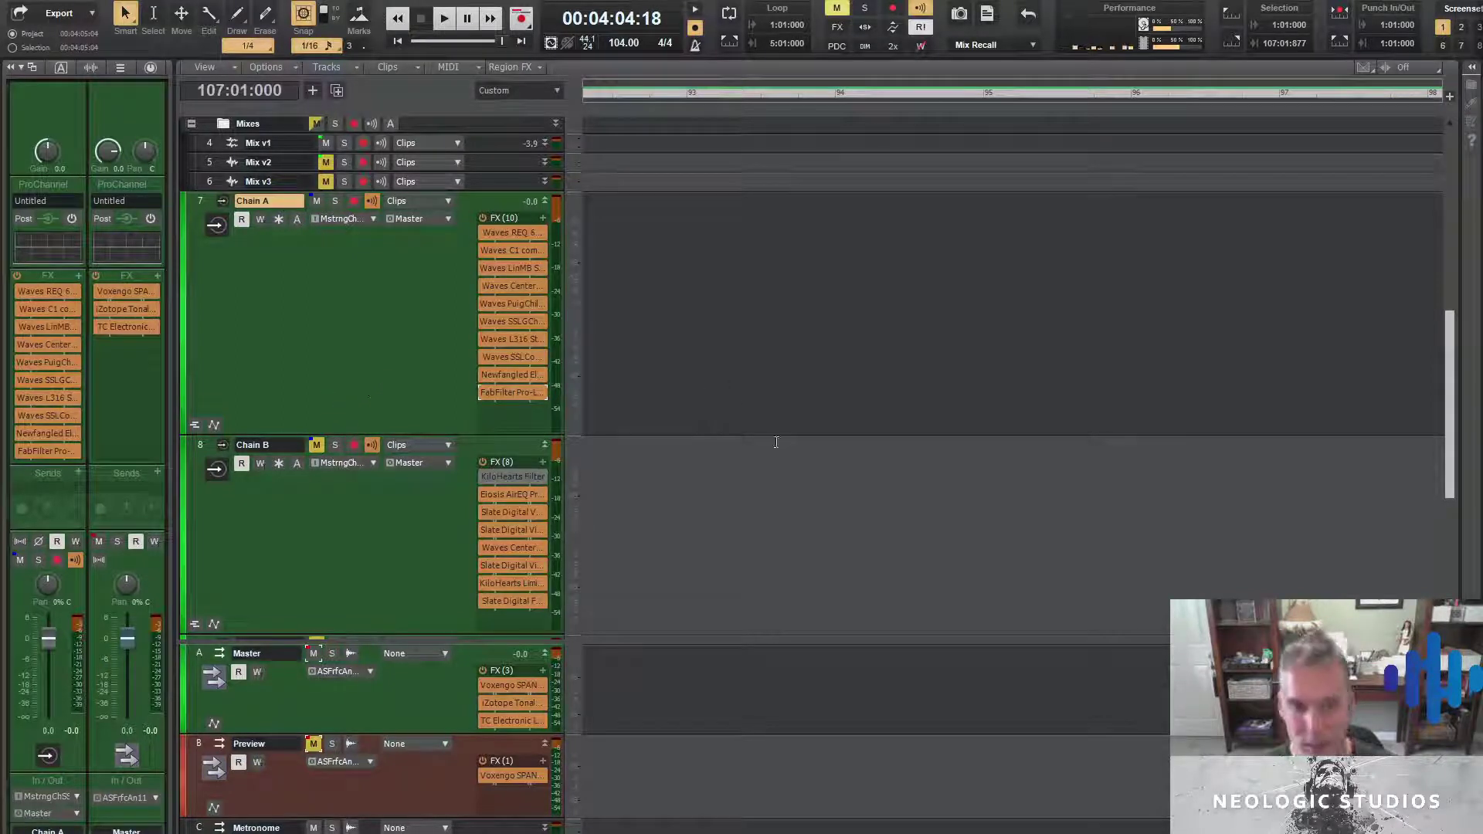
Look over the full song timeline and the effect lists of Chain A and Chain B
{"action": "scroll", "coordinate": [743, 439], "scroll_direction": "down", "scroll_amount": 8}
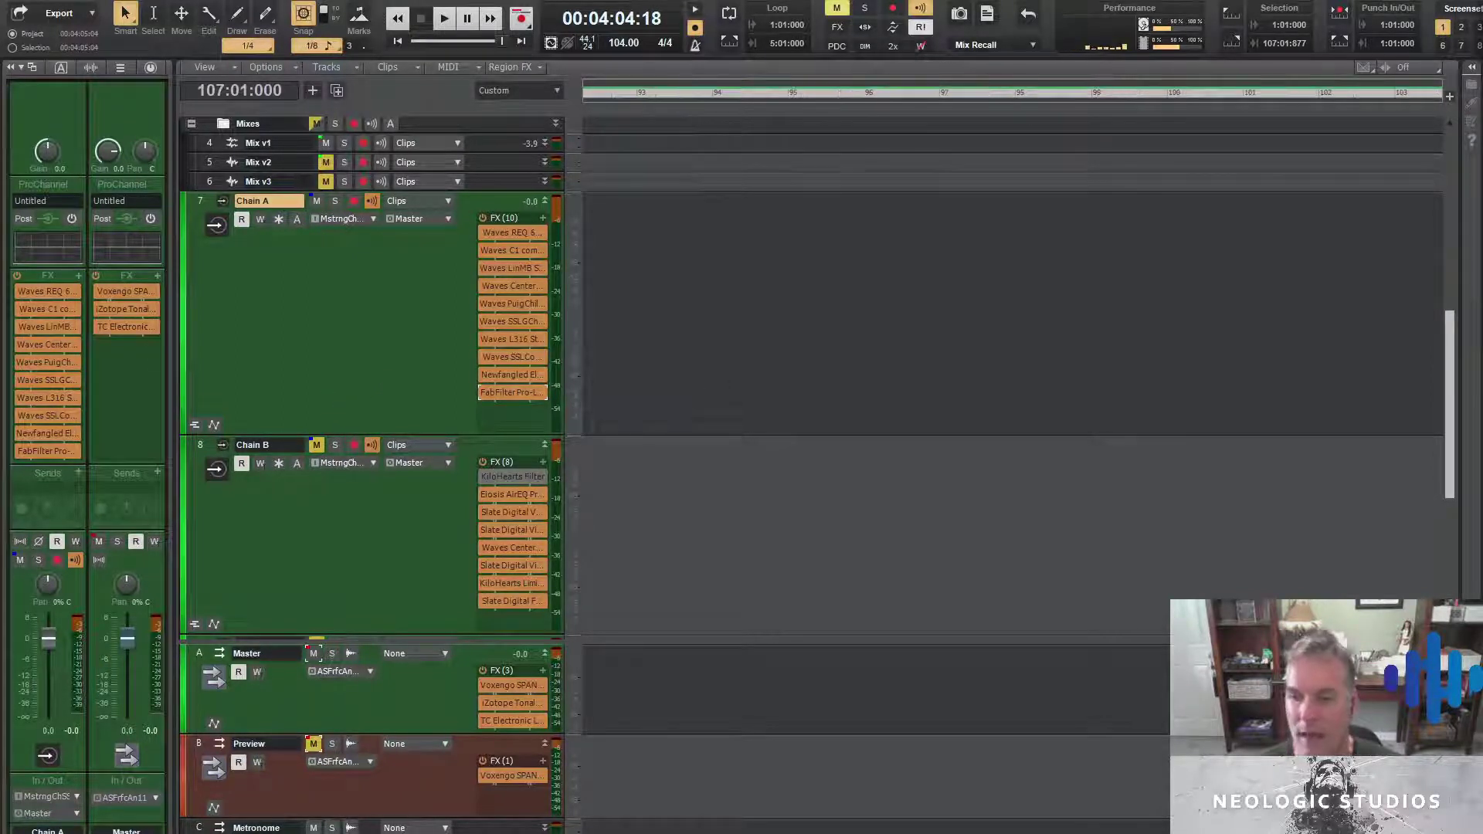
{"action": "scroll", "coordinate": [743, 438], "scroll_direction": "down", "scroll_amount": 2}
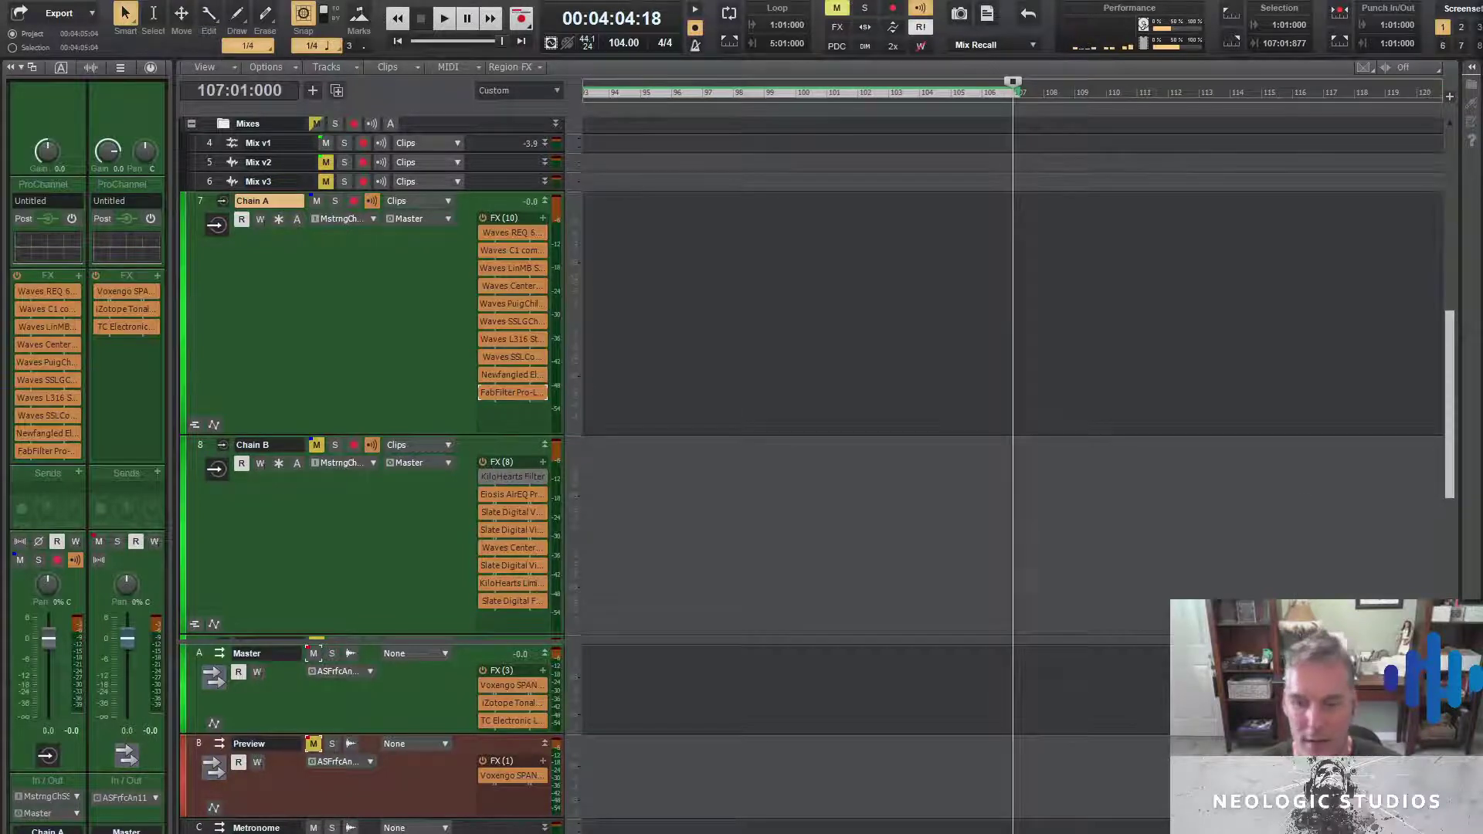
{"action": "scroll", "coordinate": [824, 580], "scroll_direction": "left", "scroll_amount": 15}
{"action": "scroll", "coordinate": [824, 581], "scroll_direction": "up", "scroll_amount": 4}
{"action": "scroll", "coordinate": [824, 581], "scroll_direction": "down", "scroll_amount": 5}
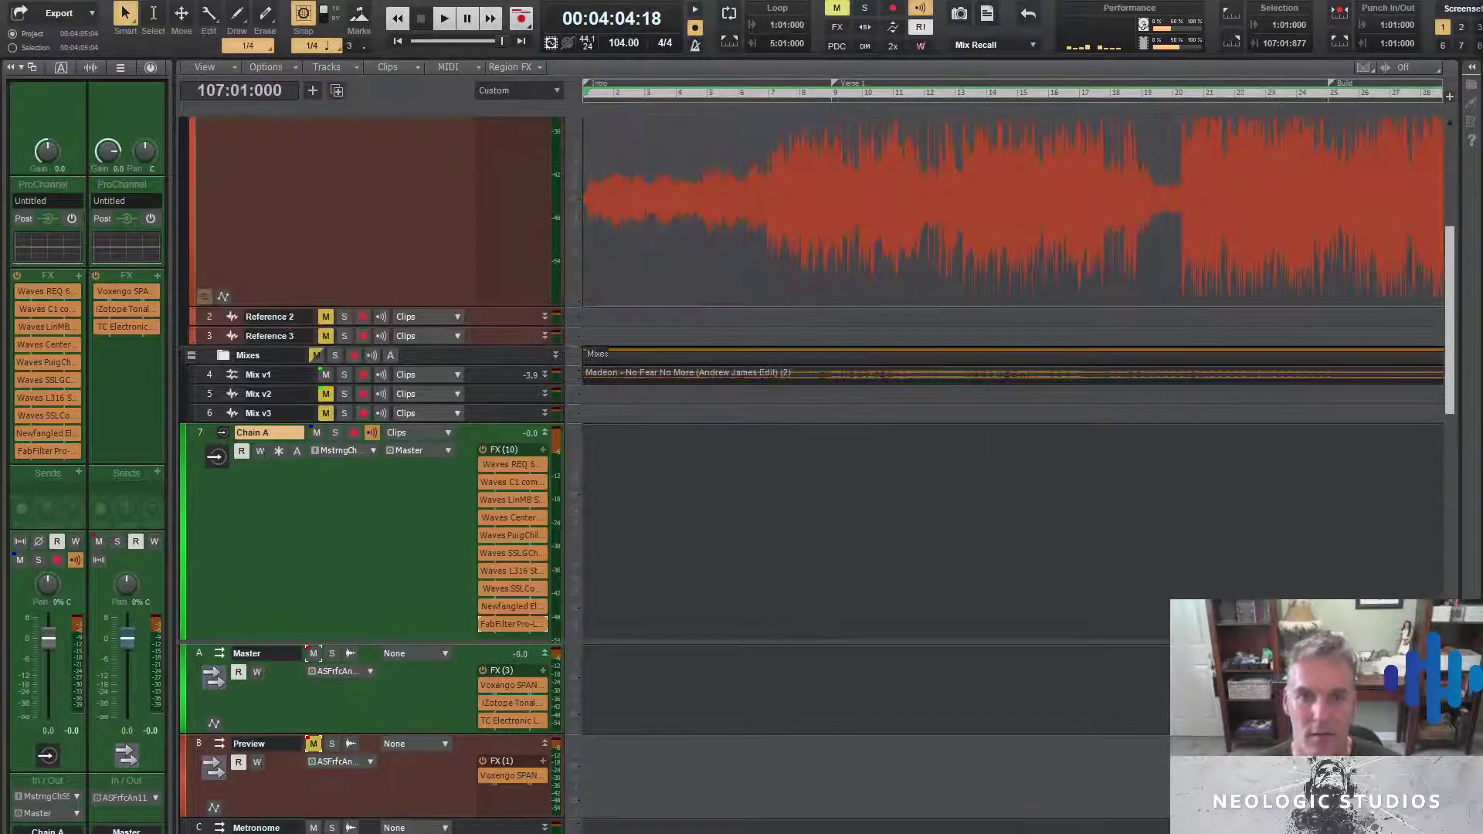
{"action": "scroll", "coordinate": [824, 581], "scroll_direction": "down", "scroll_amount": 3}
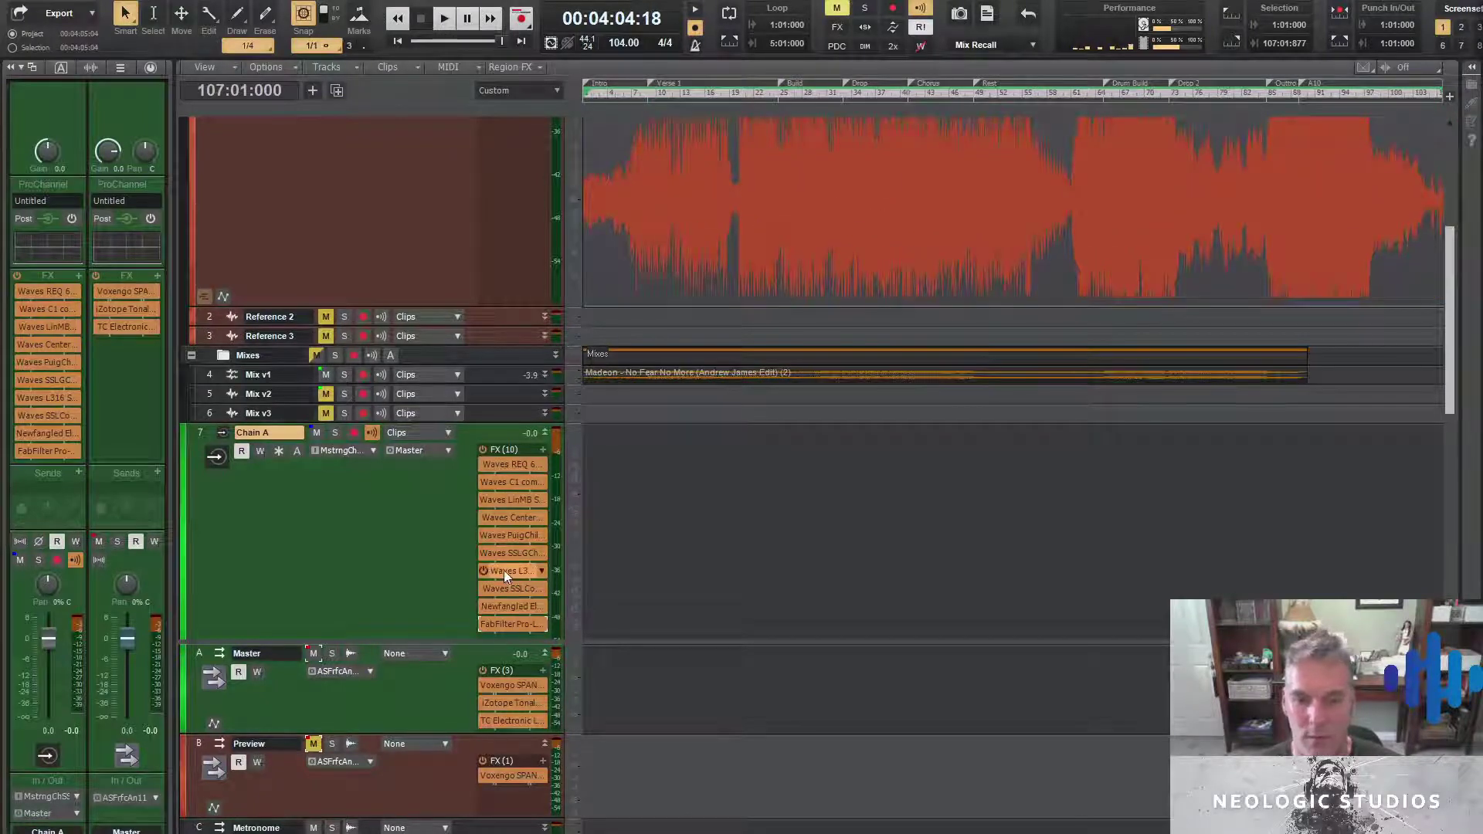
{"action": "scroll", "coordinate": [410, 503], "scroll_direction": "down", "scroll_amount": 3}
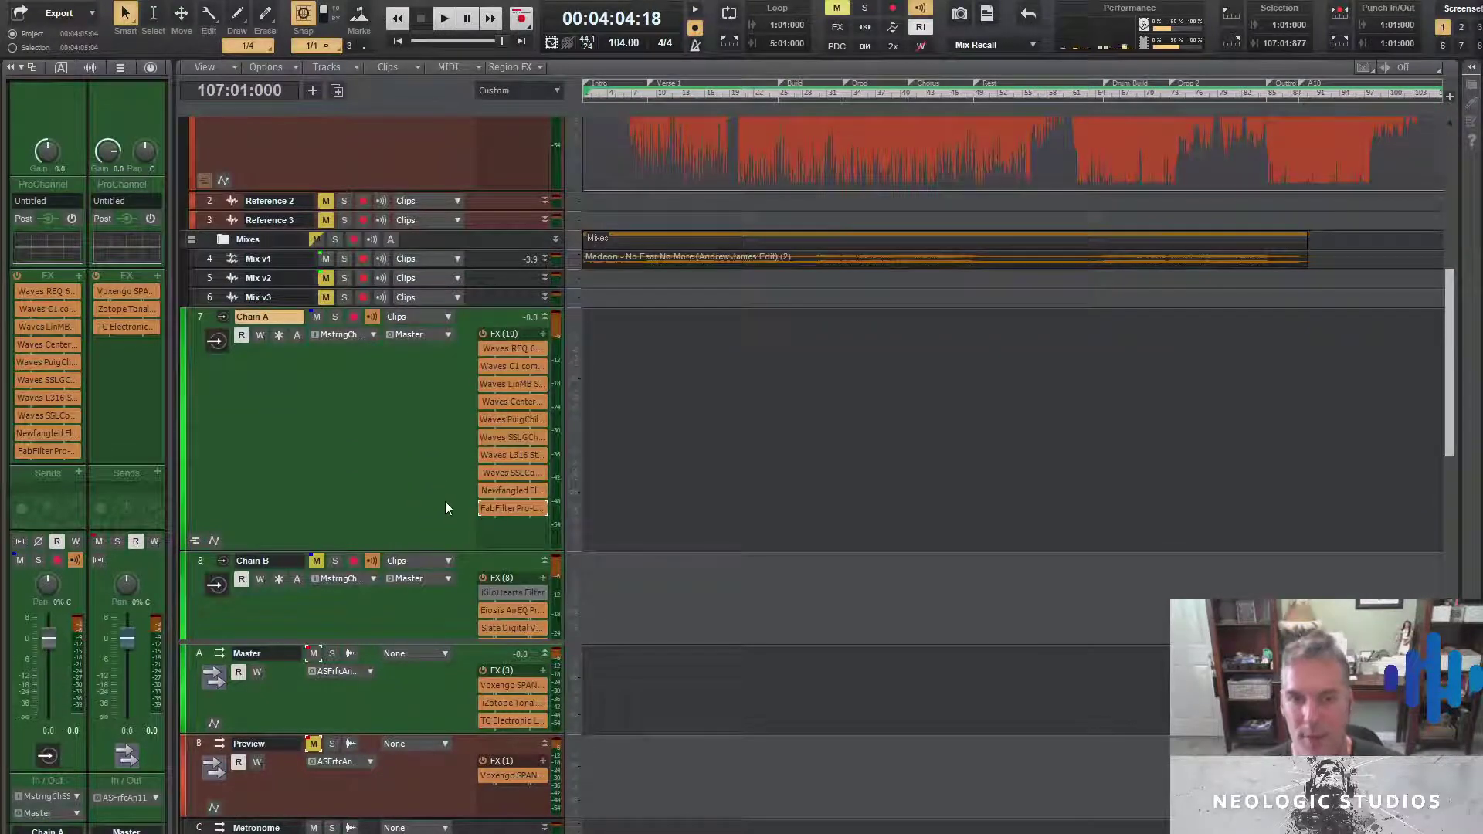
{"action": "scroll", "coordinate": [454, 507], "scroll_direction": "down", "scroll_amount": 2}
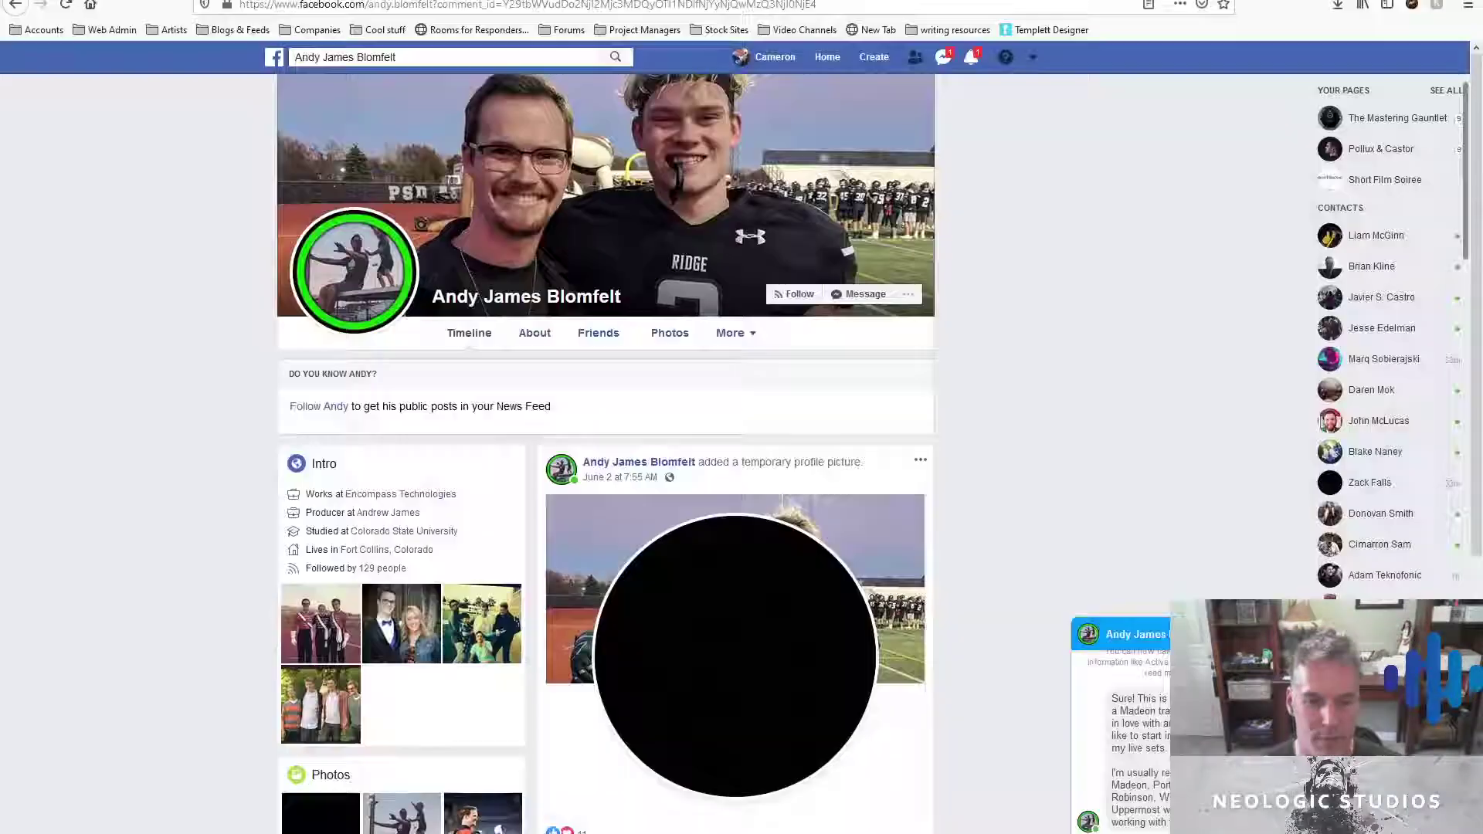
Check the Facebook messages and notifications in the browser and return to the Cakewalk project
{"action": "left_click", "coordinate": [948, 58]}
{"action": "left_click", "coordinate": [1159, 316]}
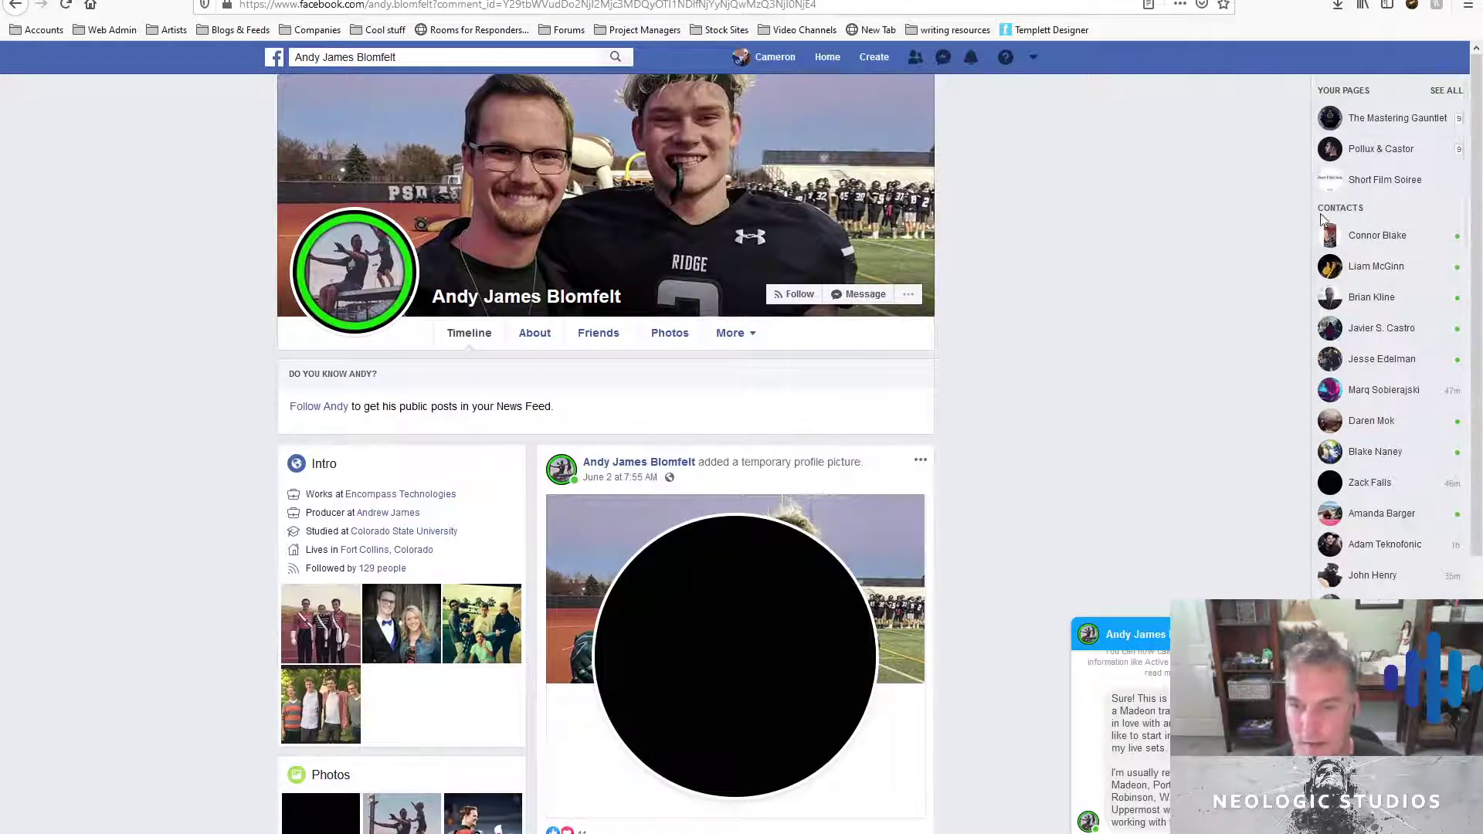
{"action": "key", "text": "alt+Tab"}
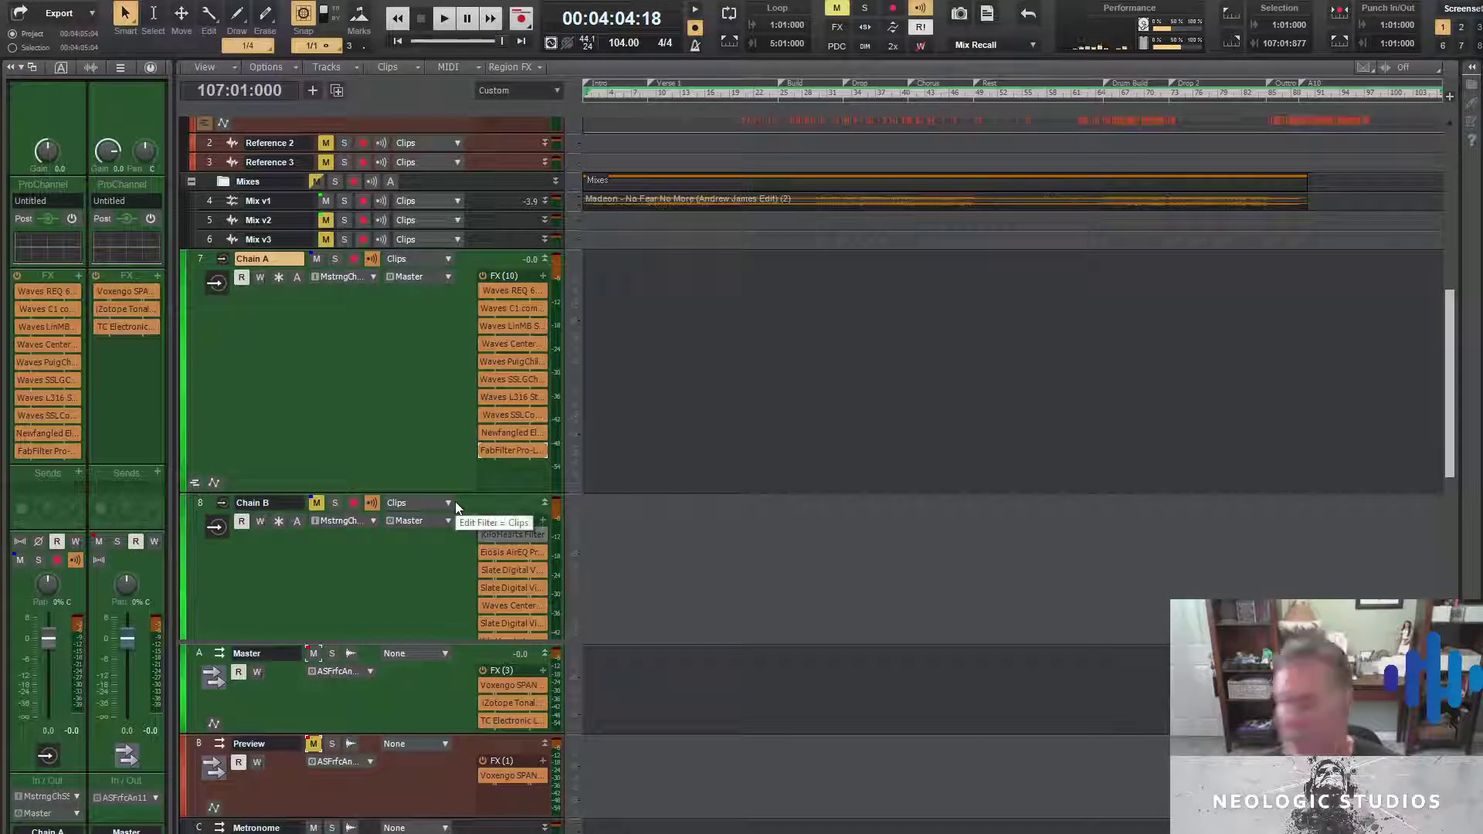
Mute Chain A, unmute Chain B and run a brief playback while checking the track mute states
{"action": "left_click", "coordinate": [317, 504]}
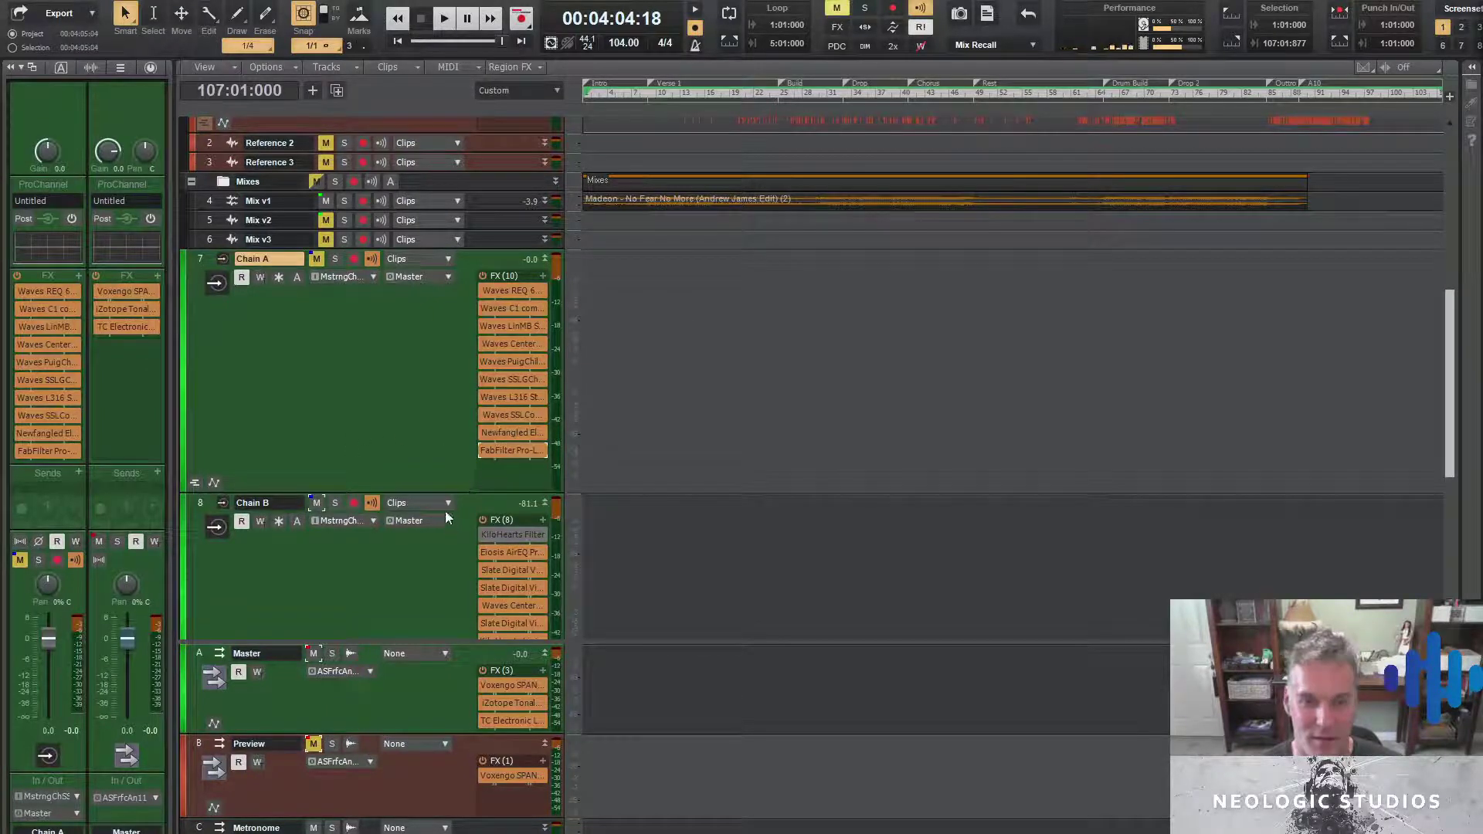
{"action": "key", "text": "space"}
{"action": "scroll", "coordinate": [340, 340], "scroll_direction": "up", "scroll_amount": 8}
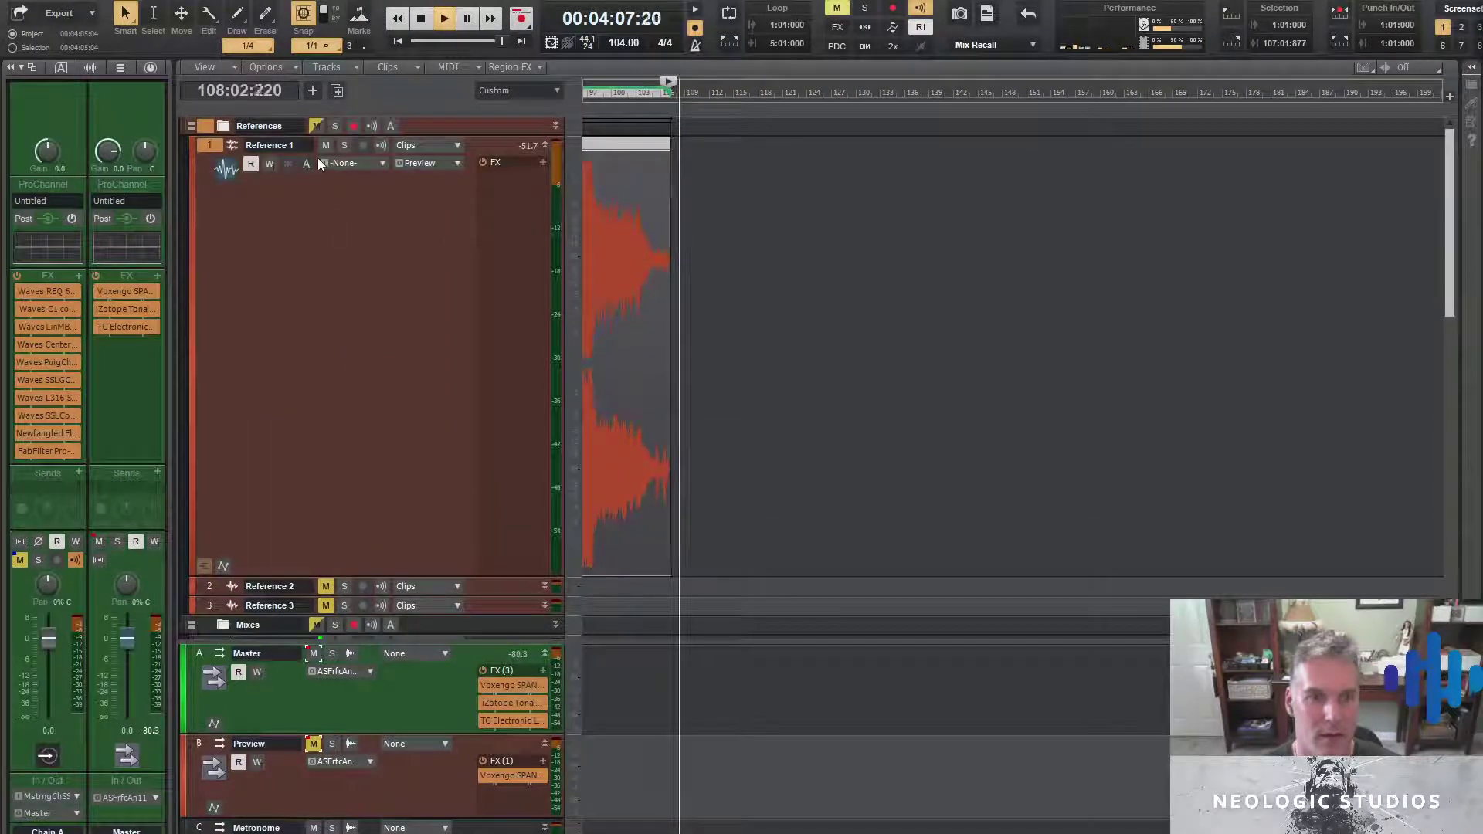
{"action": "scroll", "coordinate": [385, 432], "scroll_direction": "down", "scroll_amount": 5}
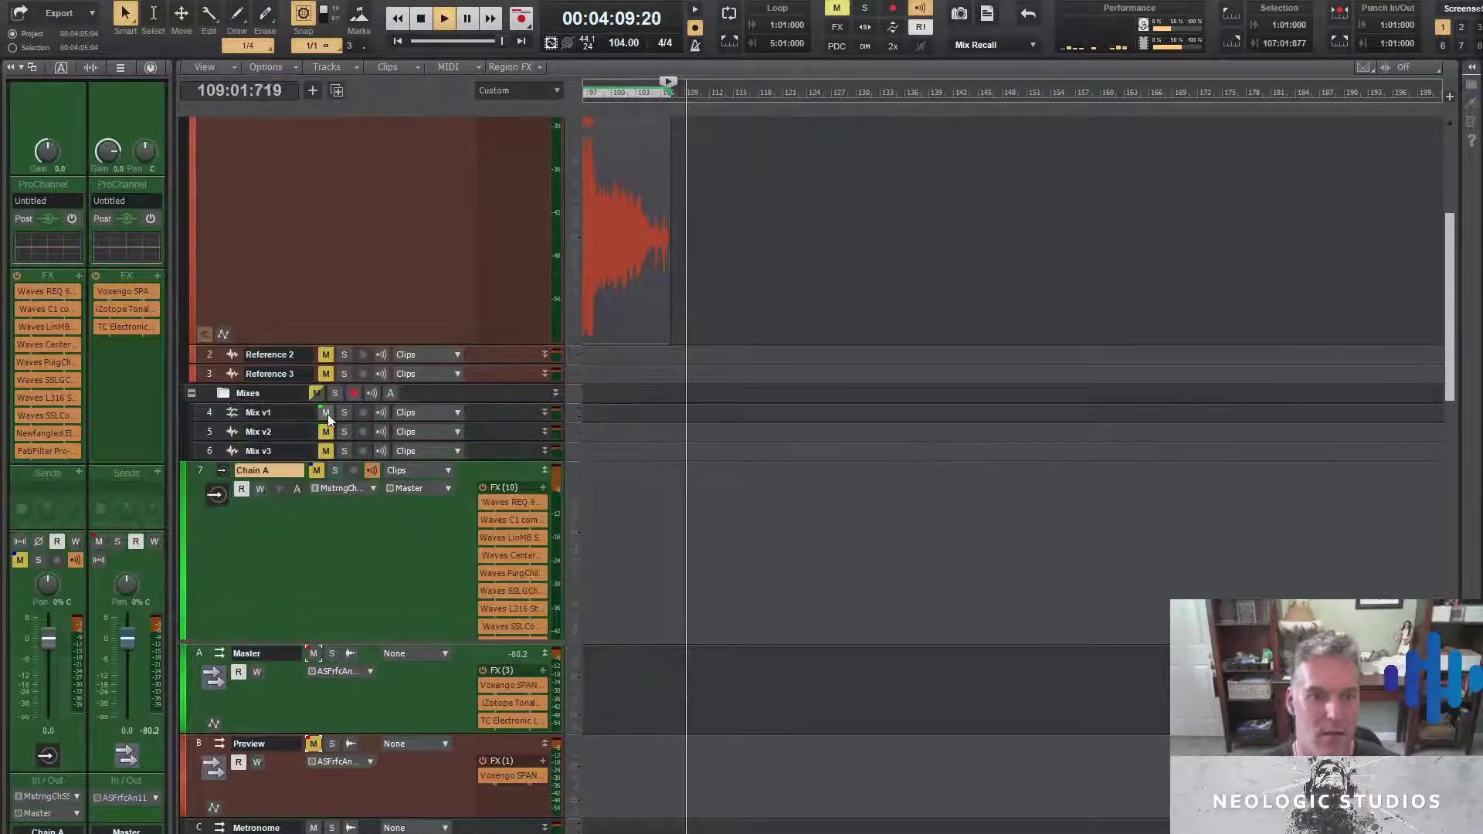
{"action": "key", "text": "space"}
{"action": "scroll", "coordinate": [567, 813], "scroll_direction": "left", "scroll_amount": 10}
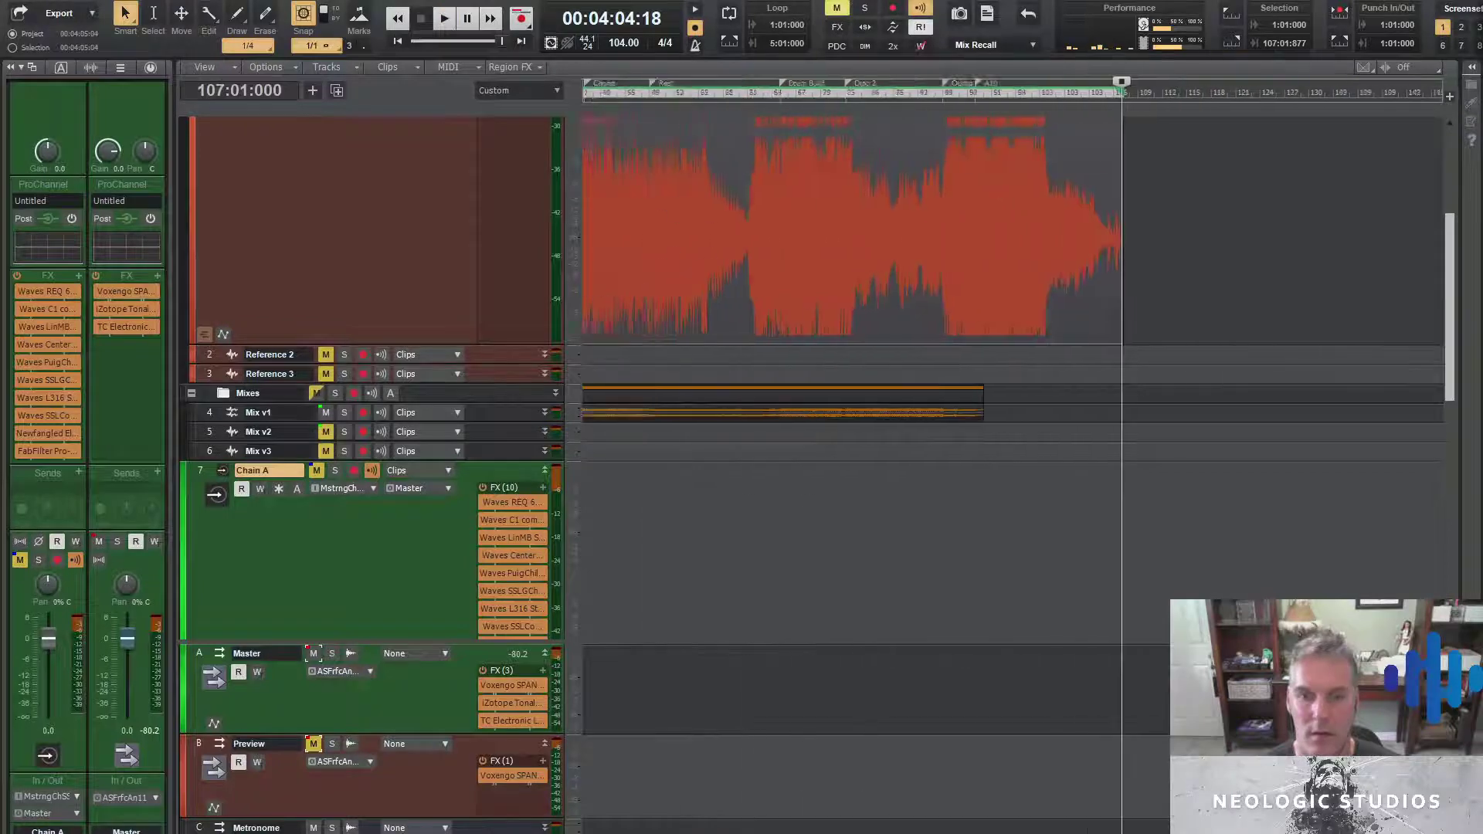
Return the playhead to the start, expand the Mix v1 track and loop the section from 73:01:000 to 85:01:000
{"action": "left_click", "coordinate": [395, 41]}
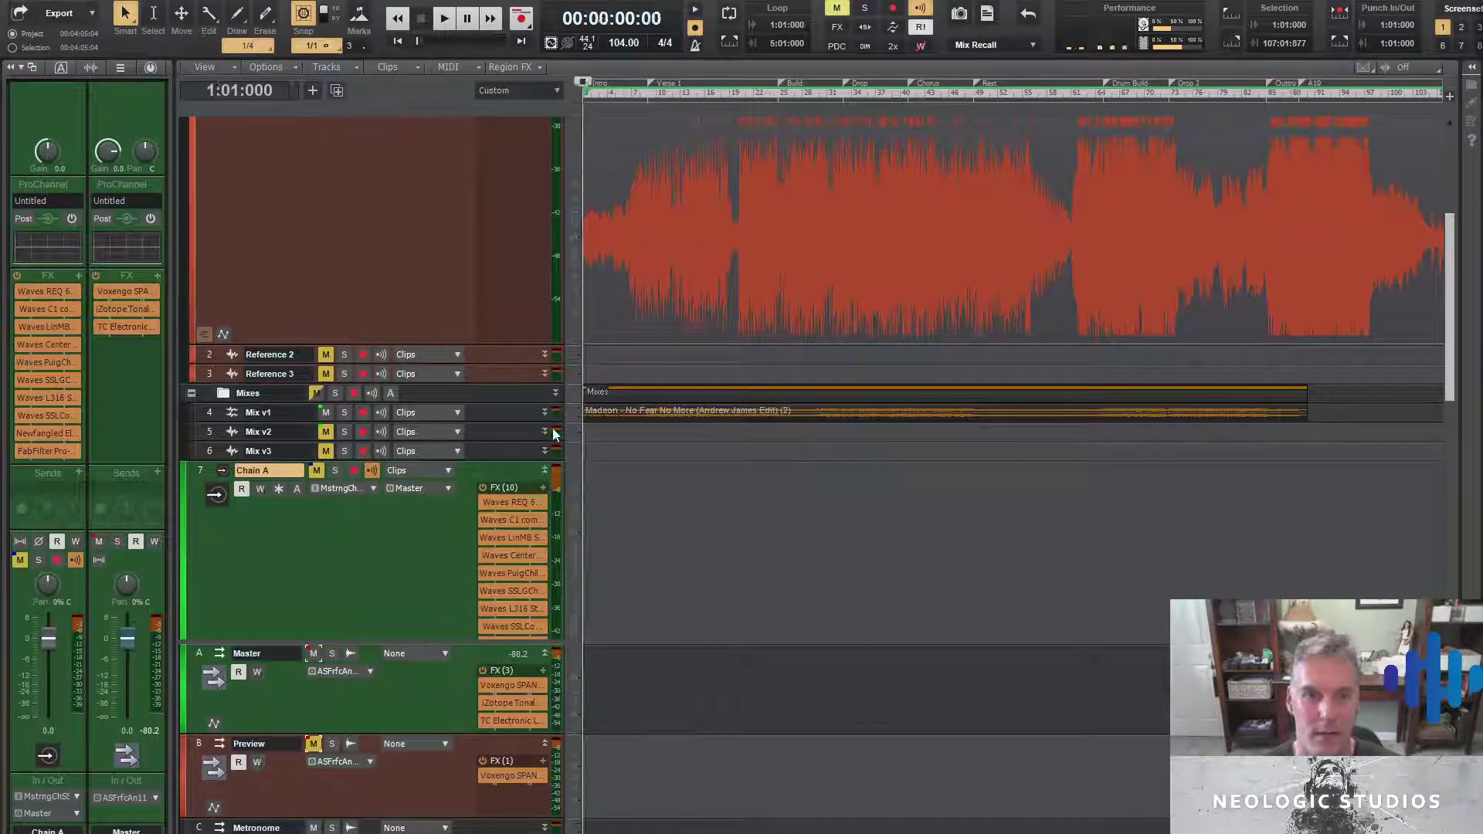
{"action": "left_click", "coordinate": [570, 412]}
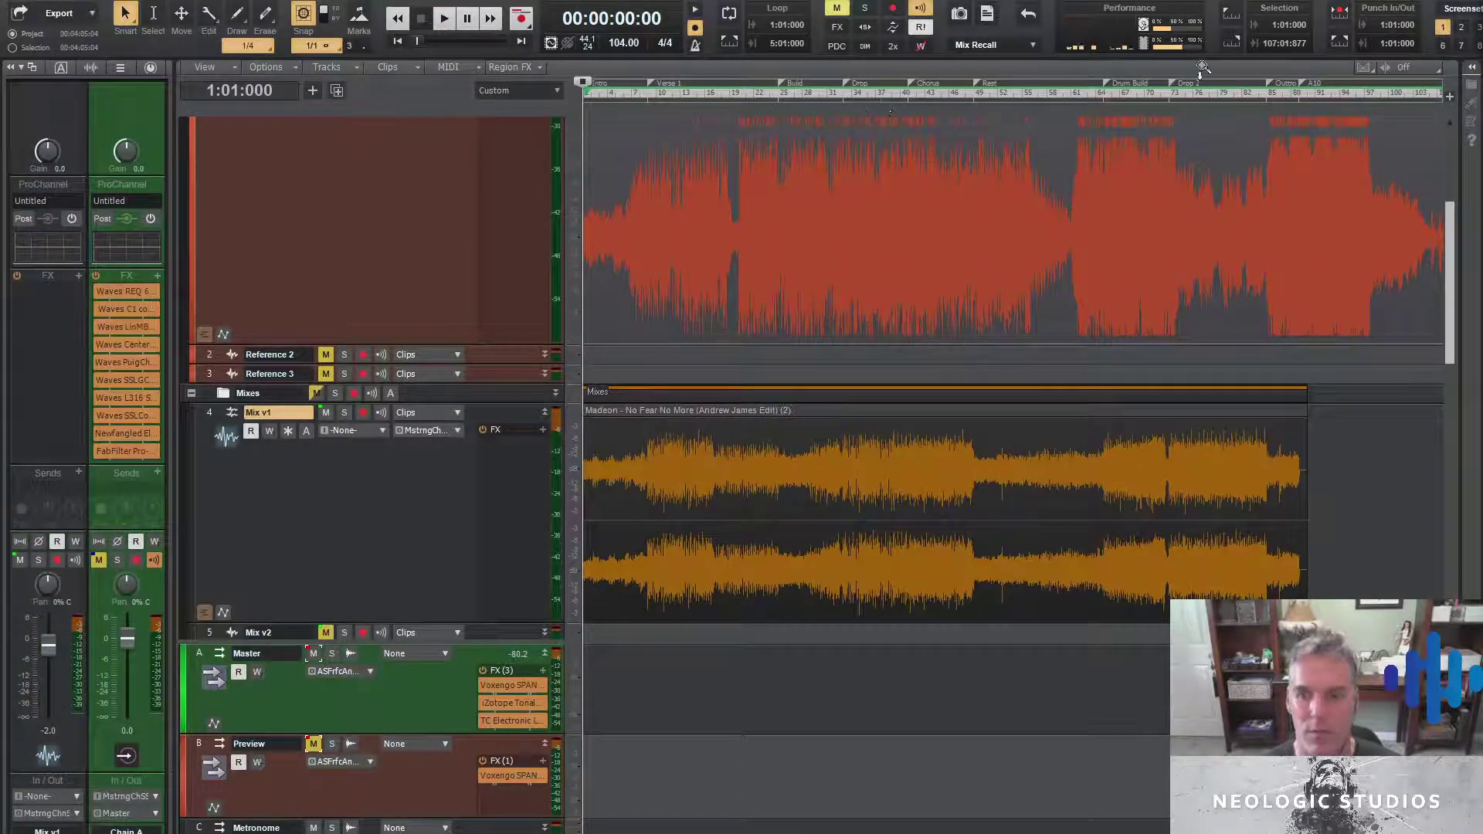
{"action": "left_click_drag", "start_coordinate": [1170, 92], "coordinate": [1266, 96]}
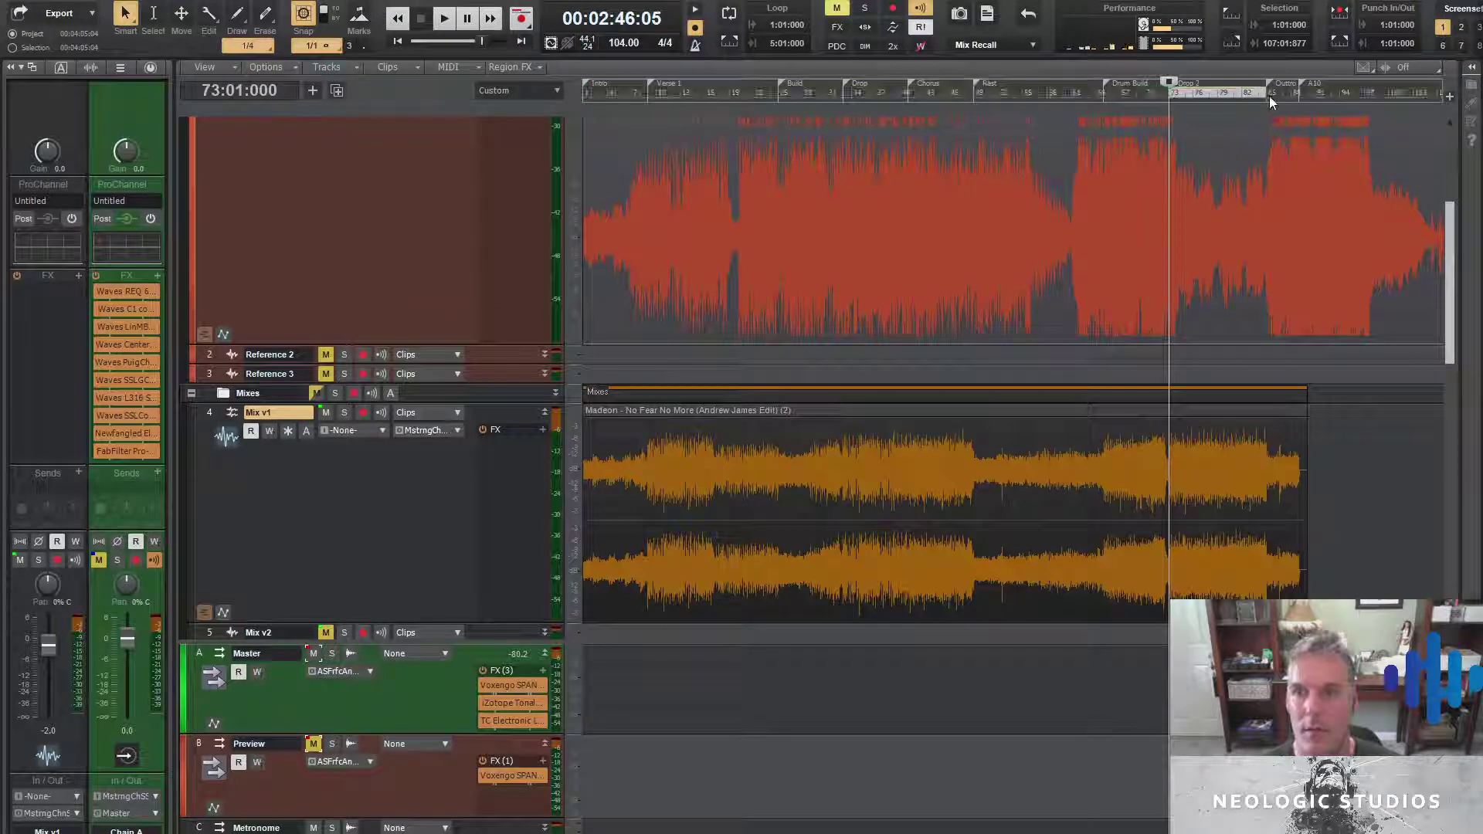
{"action": "right_click", "coordinate": [1253, 93]}
{"action": "left_click", "coordinate": [1305, 155]}
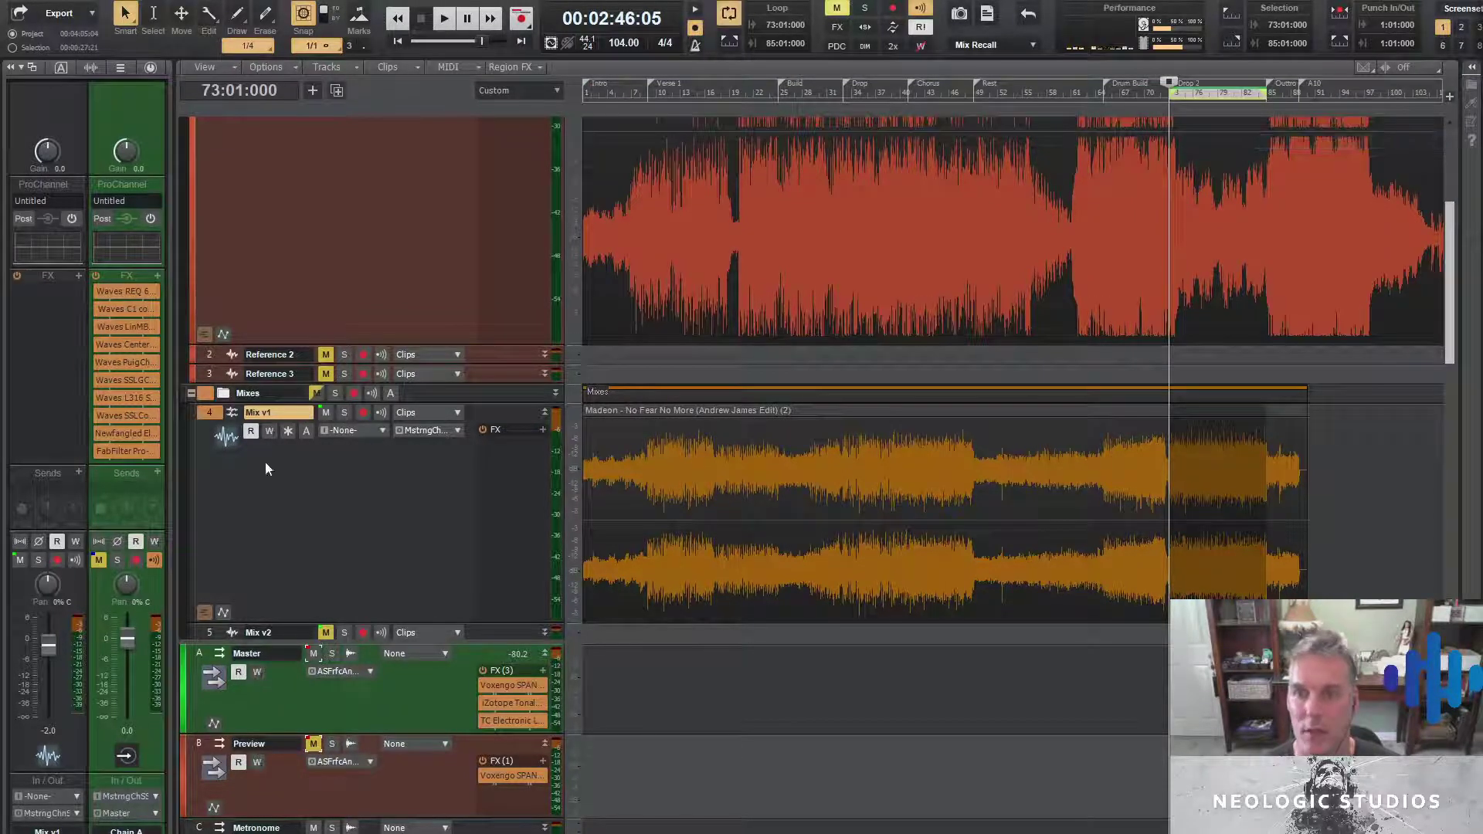
Play the looped section and collapse the Chain A track to give Chain B's effects more room
{"action": "key", "text": "space"}
{"action": "scroll", "coordinate": [383, 509], "scroll_direction": "down", "scroll_amount": 3}
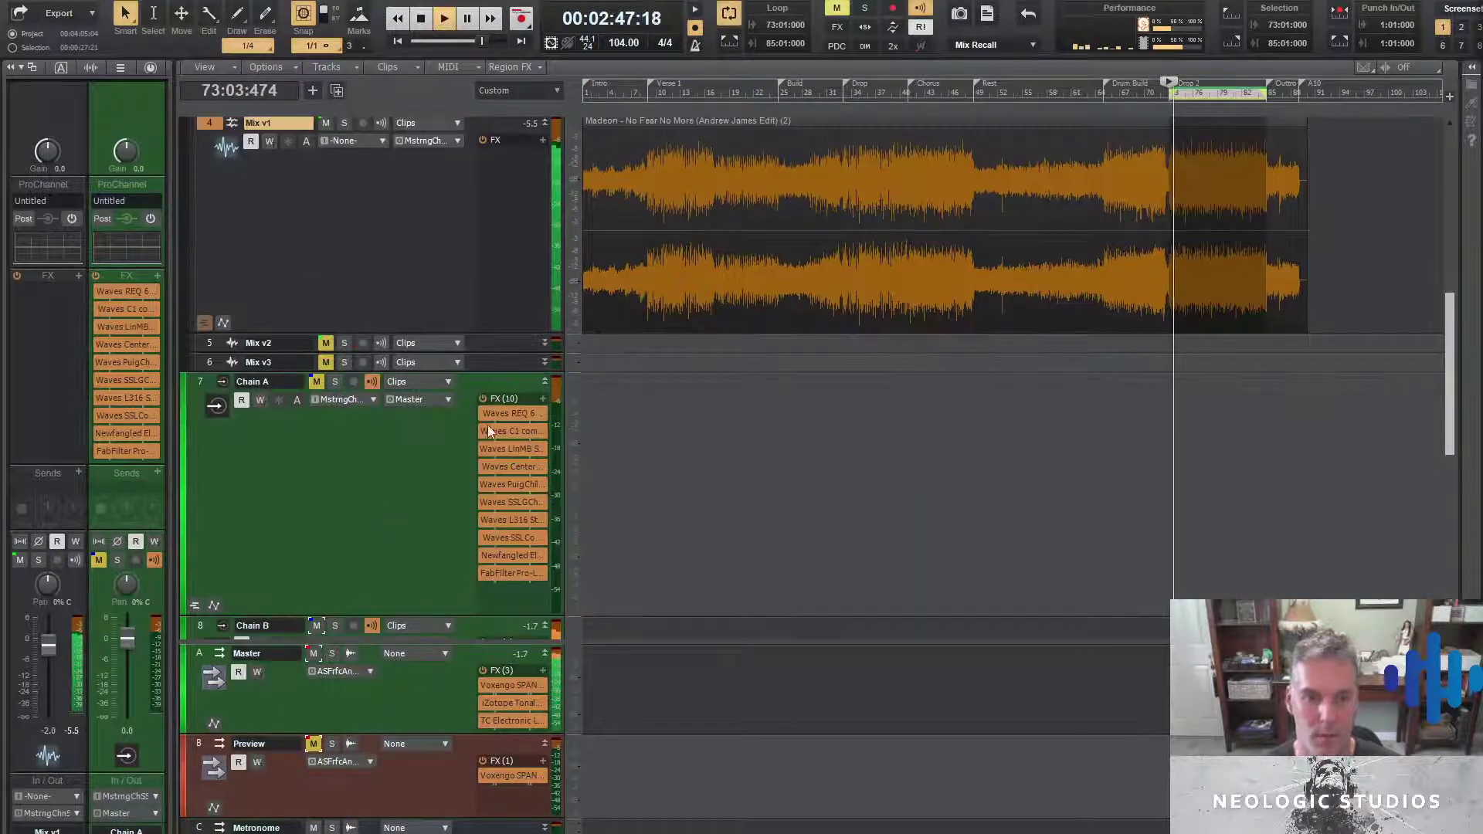
{"action": "scroll", "coordinate": [386, 481], "scroll_direction": "up", "scroll_amount": 3}
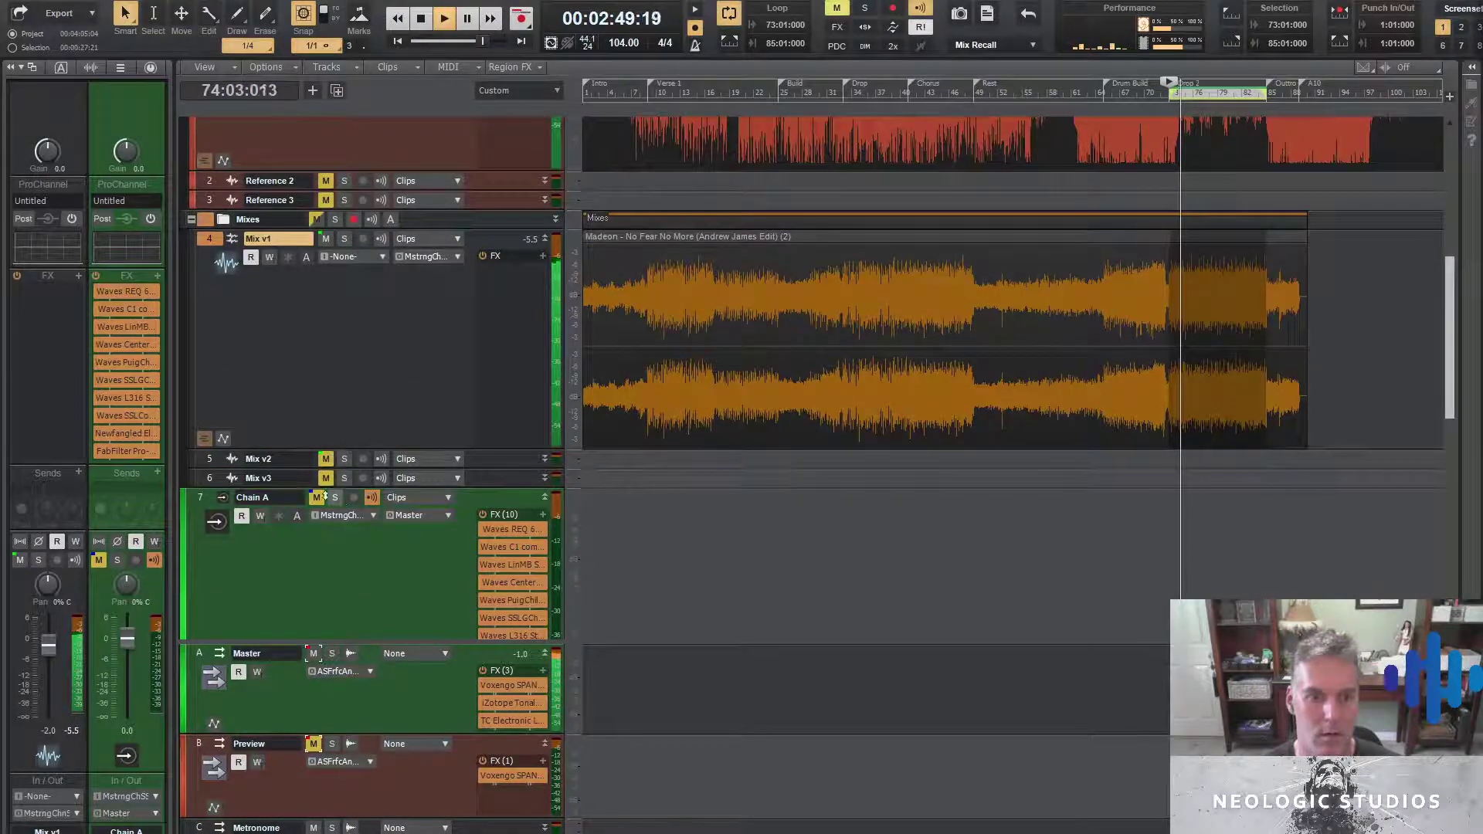
{"action": "left_click", "coordinate": [544, 495]}
{"action": "scroll", "coordinate": [544, 492], "scroll_direction": "down", "scroll_amount": 3}
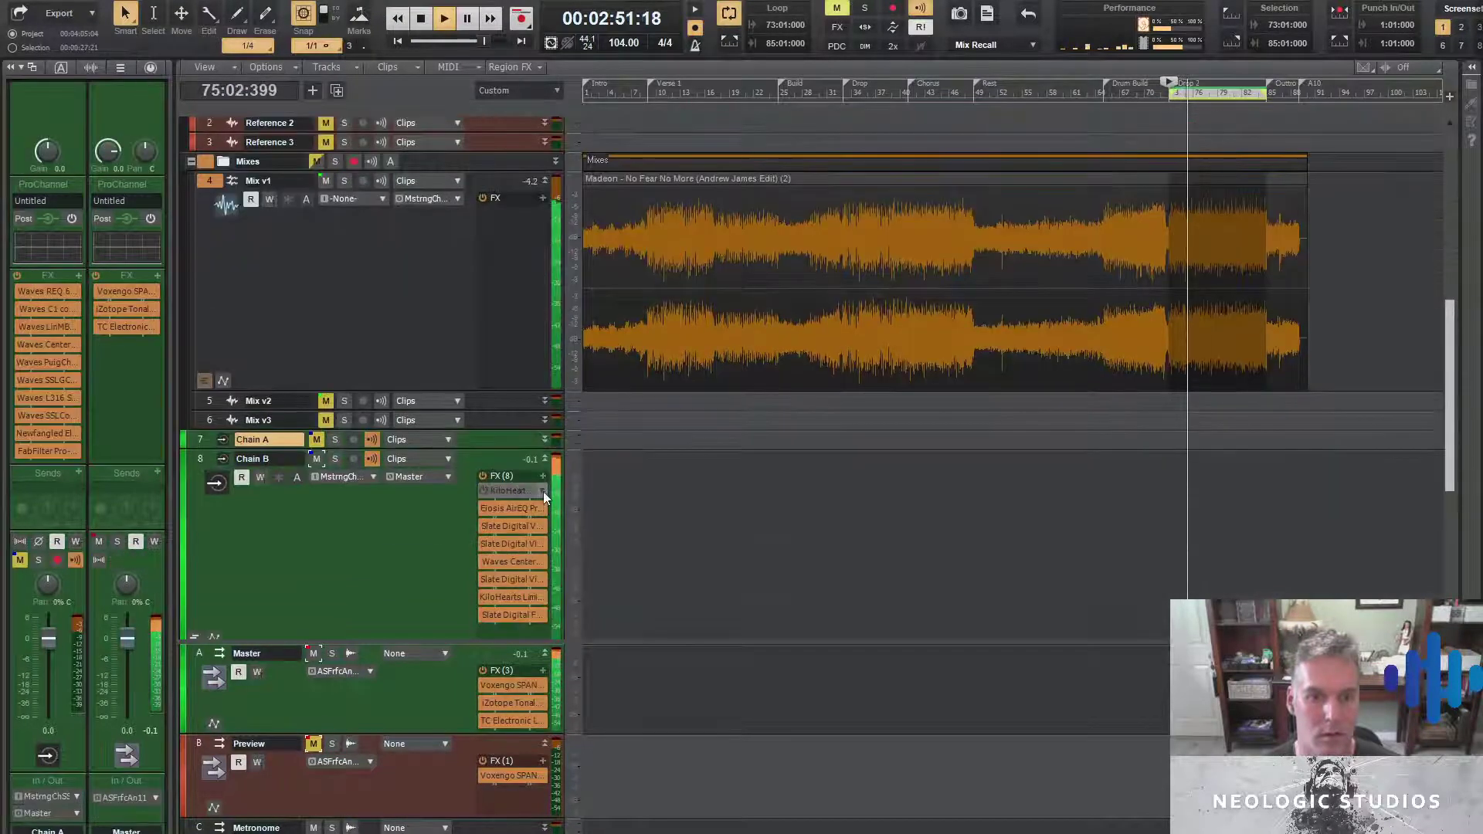
In Chain B's Eiosis AirEQ Premium, audition the UnThin filter around 15.0 kHz and slightly lower the Air gain
{"action": "double_click", "coordinate": [508, 451]}
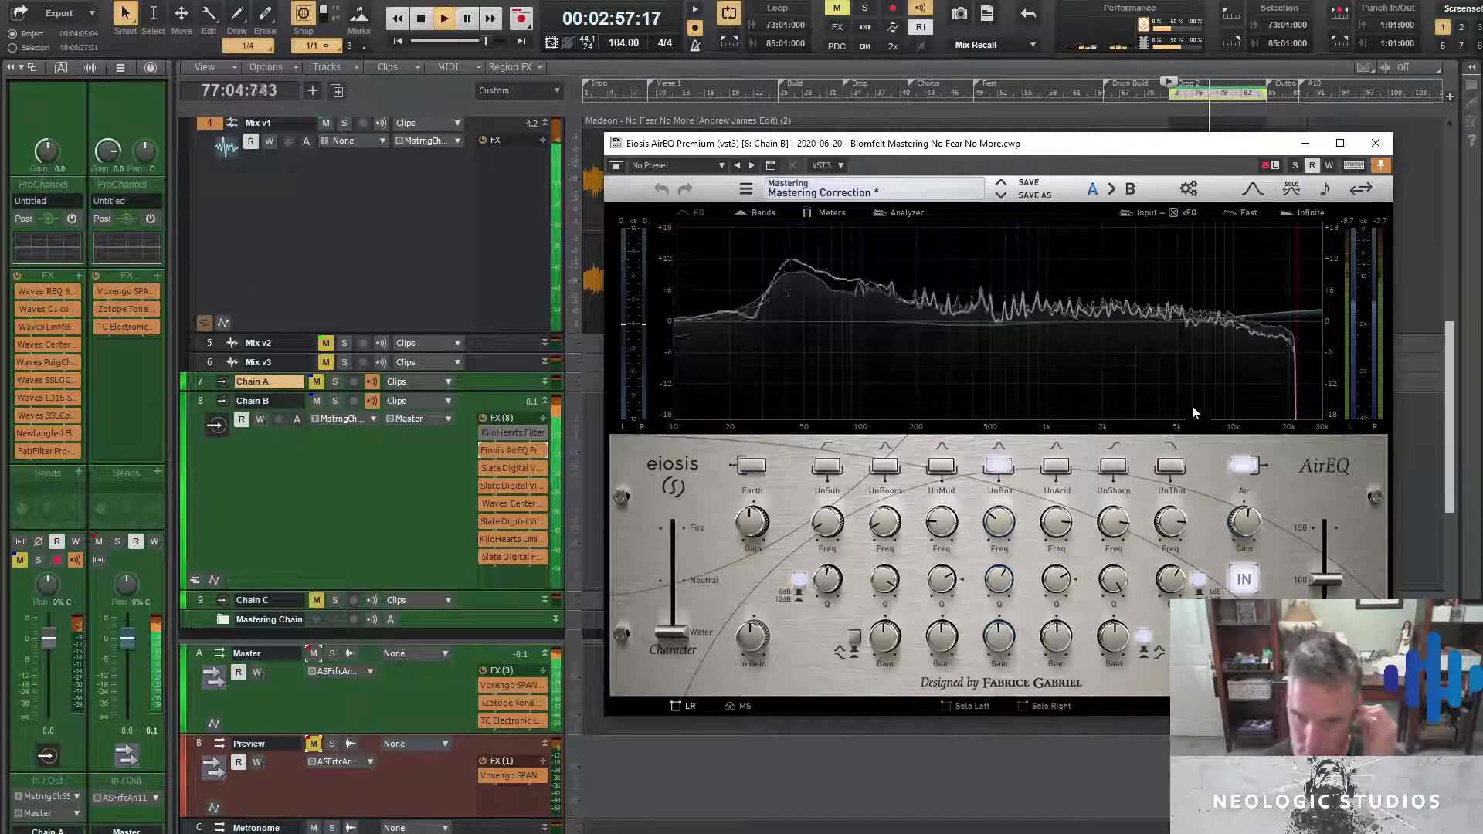
{"action": "left_click_drag", "start_coordinate": [1169, 519], "coordinate": [1176, 516]}
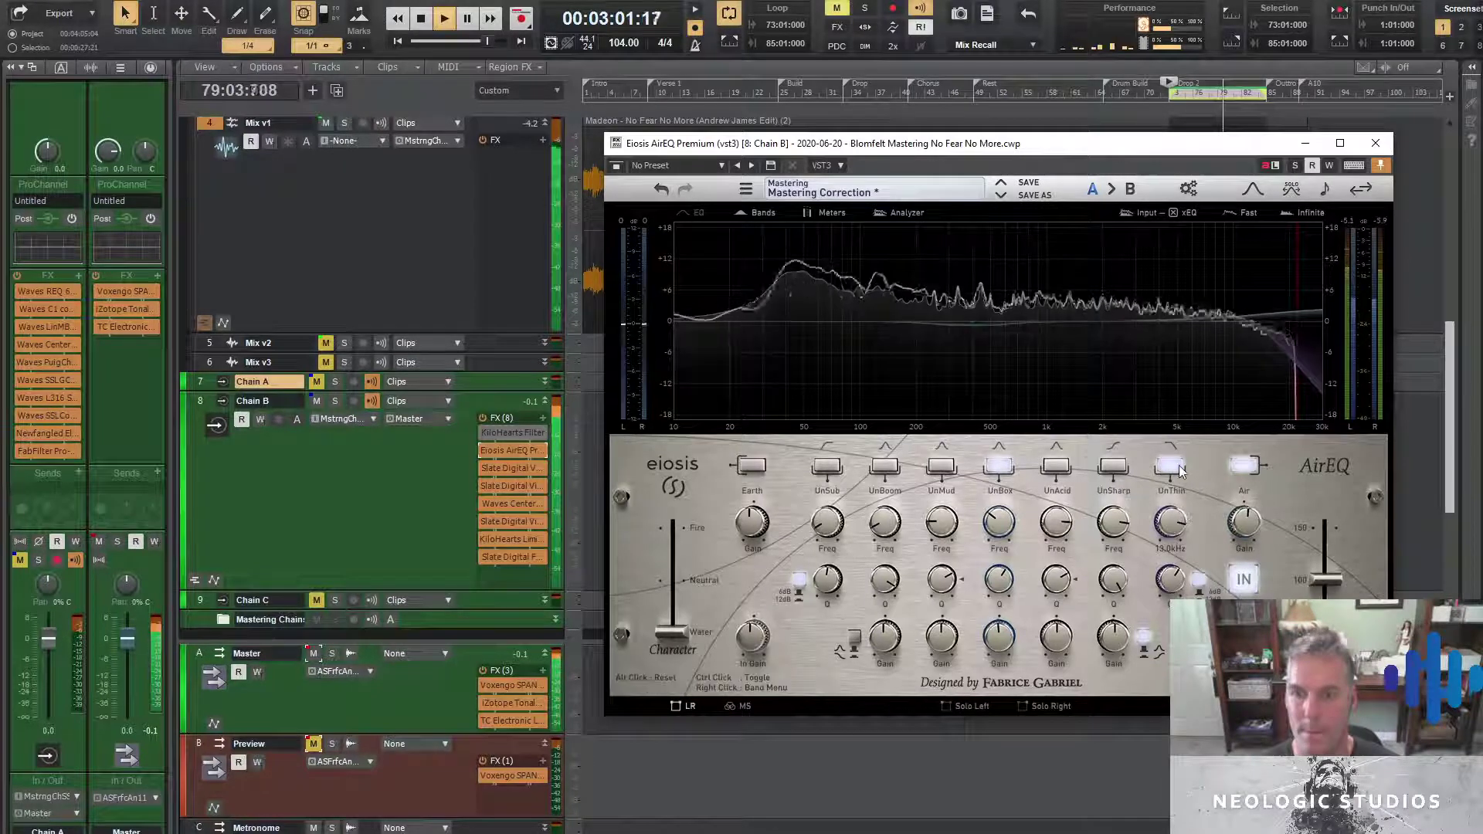
{"action": "left_click", "coordinate": [1238, 530]}
{"action": "left_click_drag", "start_coordinate": [1238, 529], "coordinate": [1238, 532]}
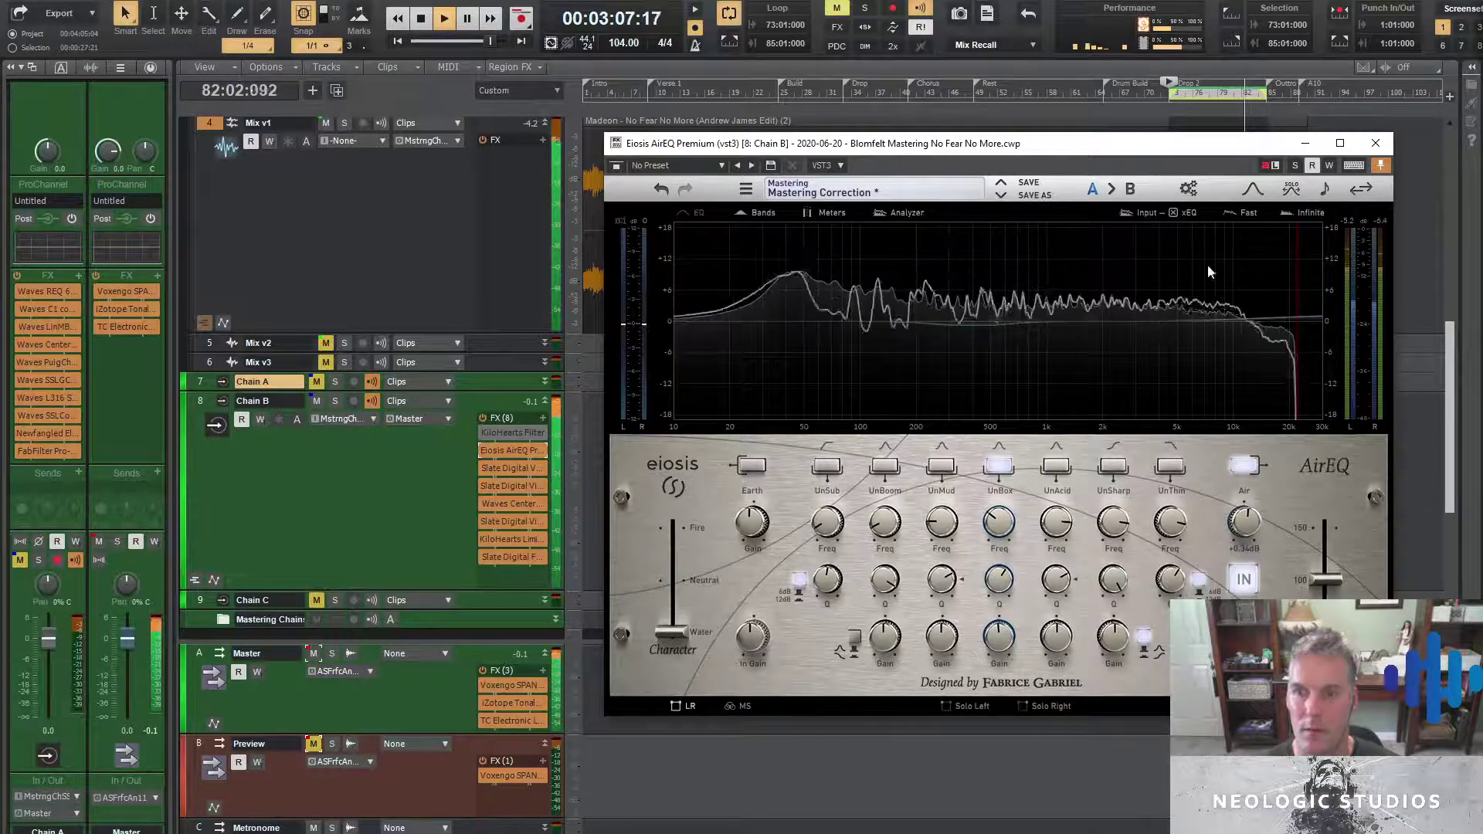
In Chain B's Slate Digital VBC Rack, fine-tune the FG-Red and FG-Grey compressor thresholds and close the plug-in
{"action": "double_click", "coordinate": [512, 471]}
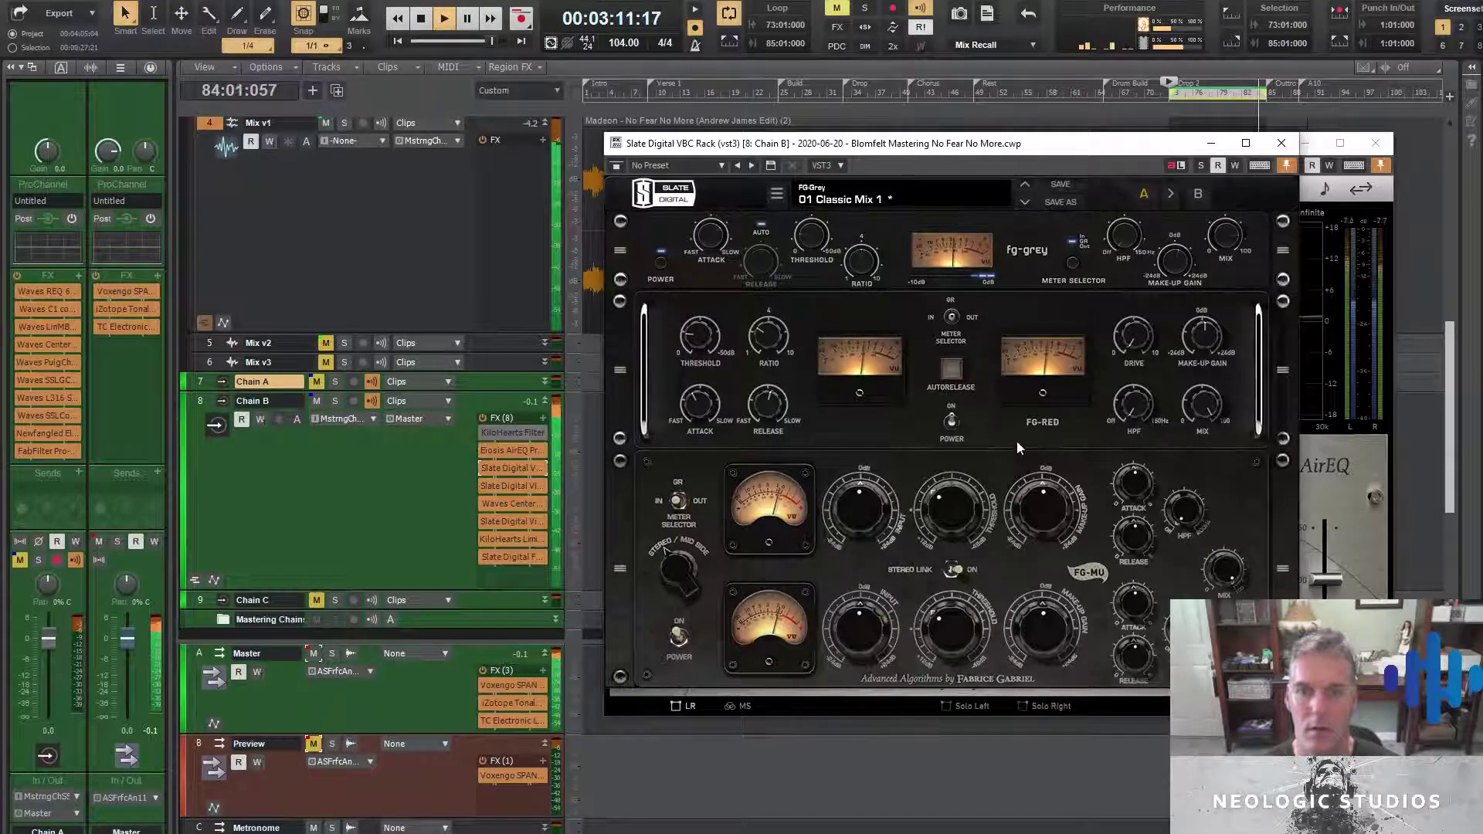
{"action": "mouse_move", "coordinate": [764, 345]}
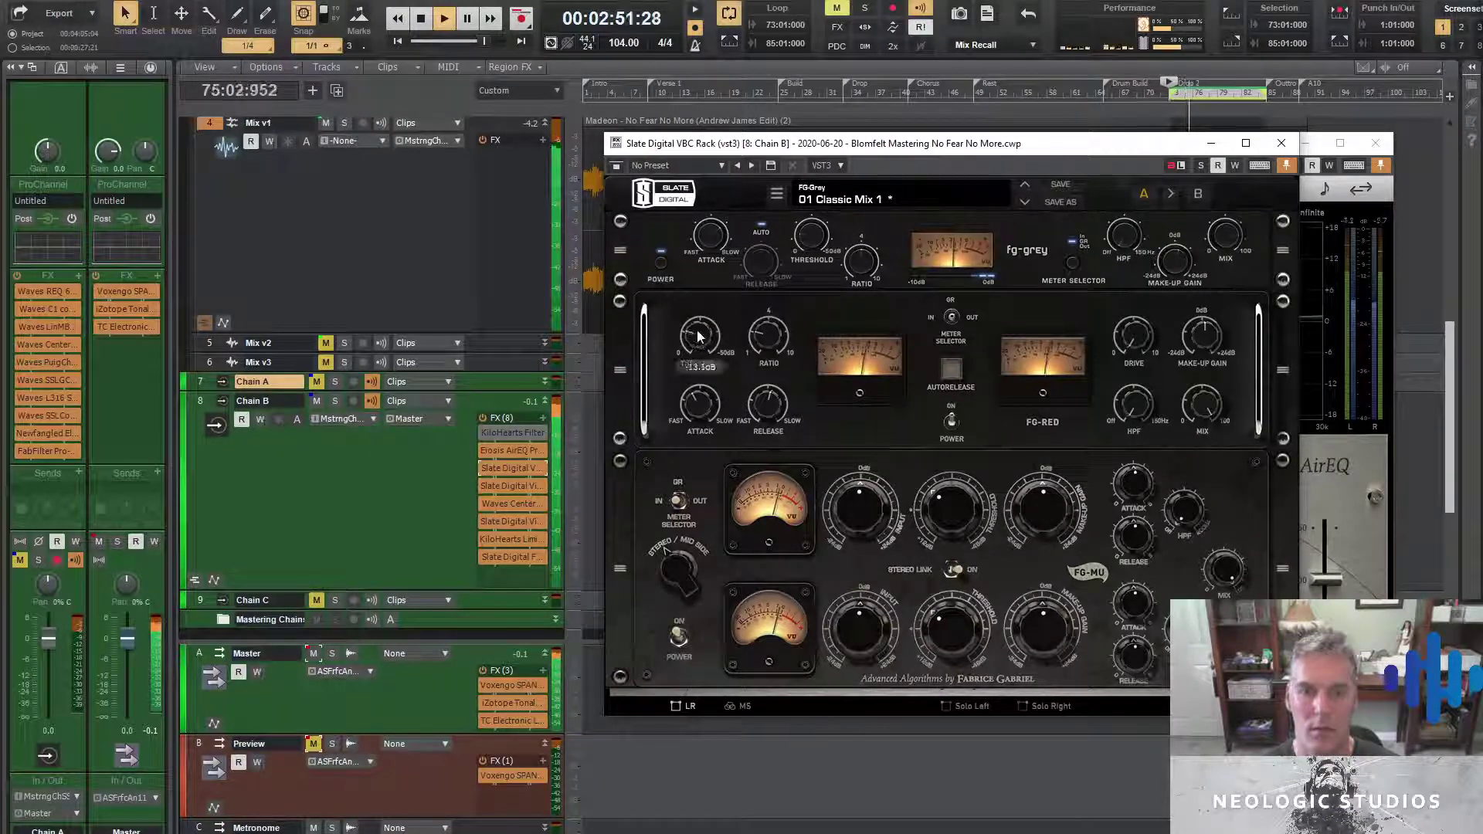
{"action": "mouse_move", "coordinate": [702, 329]}
{"action": "left_click_drag", "start_coordinate": [702, 329], "coordinate": [697, 348]}
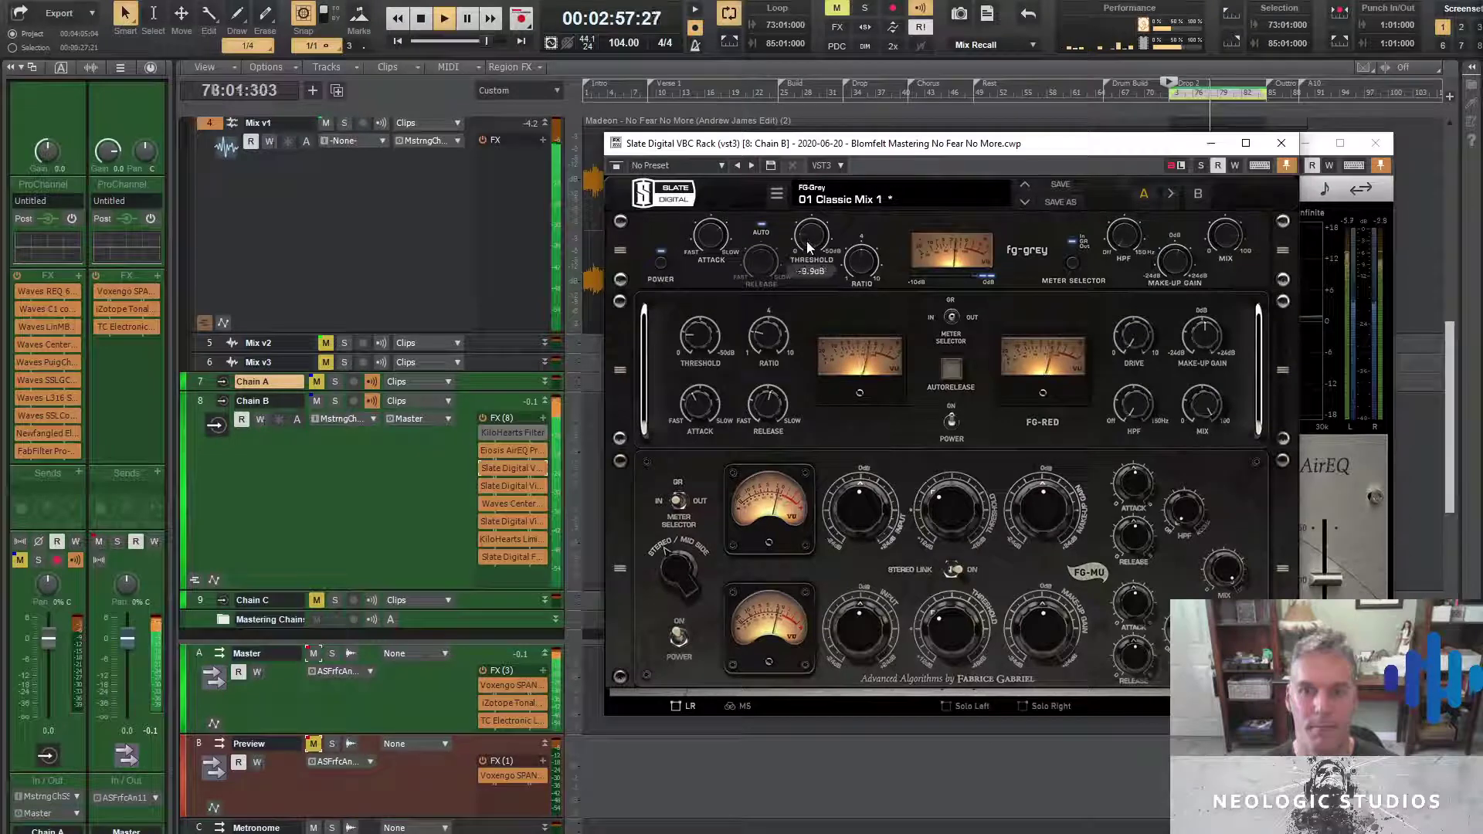
{"action": "left_click_drag", "start_coordinate": [806, 240], "coordinate": [806, 254]}
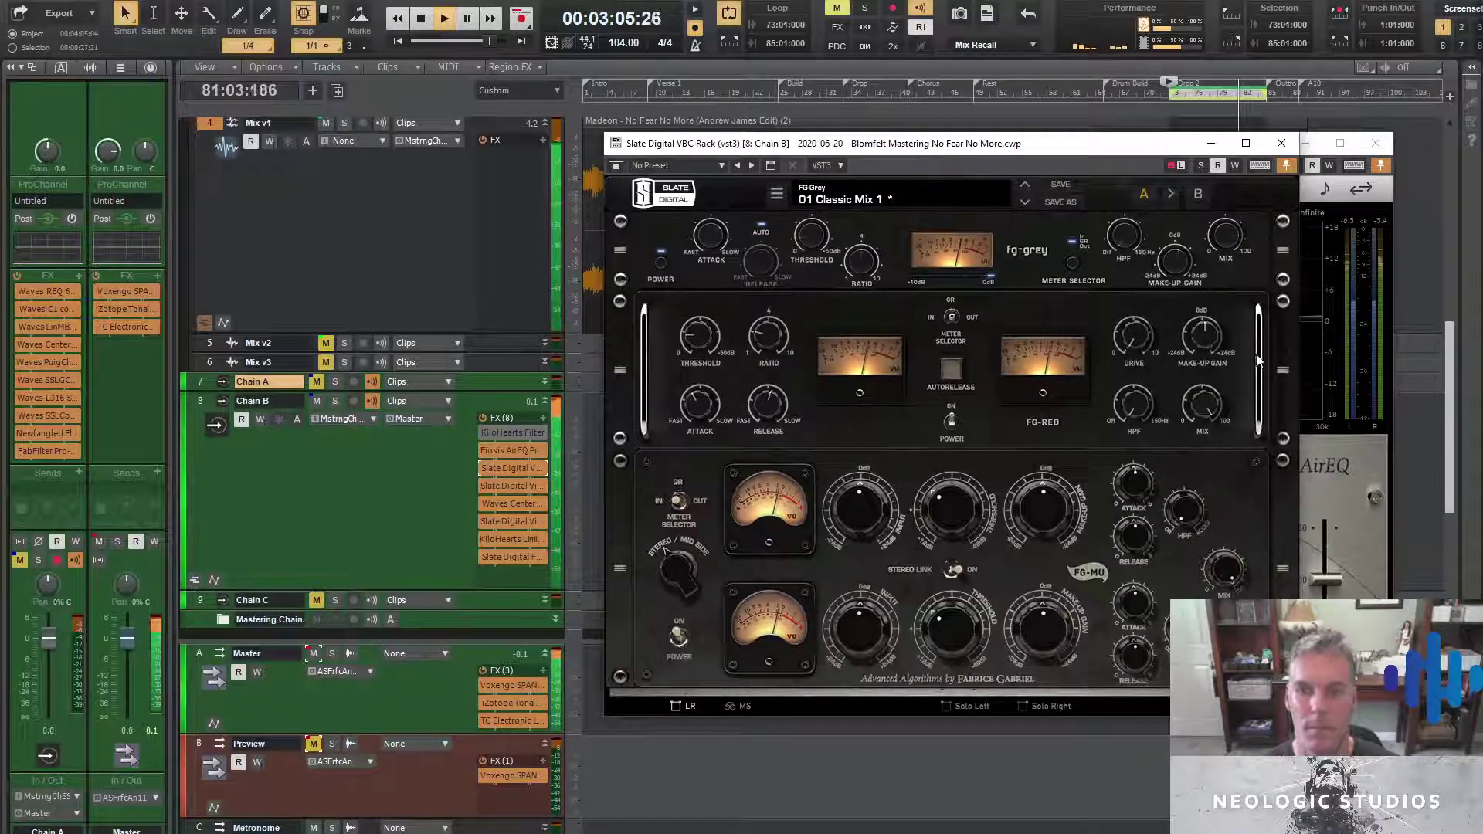
{"action": "left_click", "coordinate": [1280, 145]}
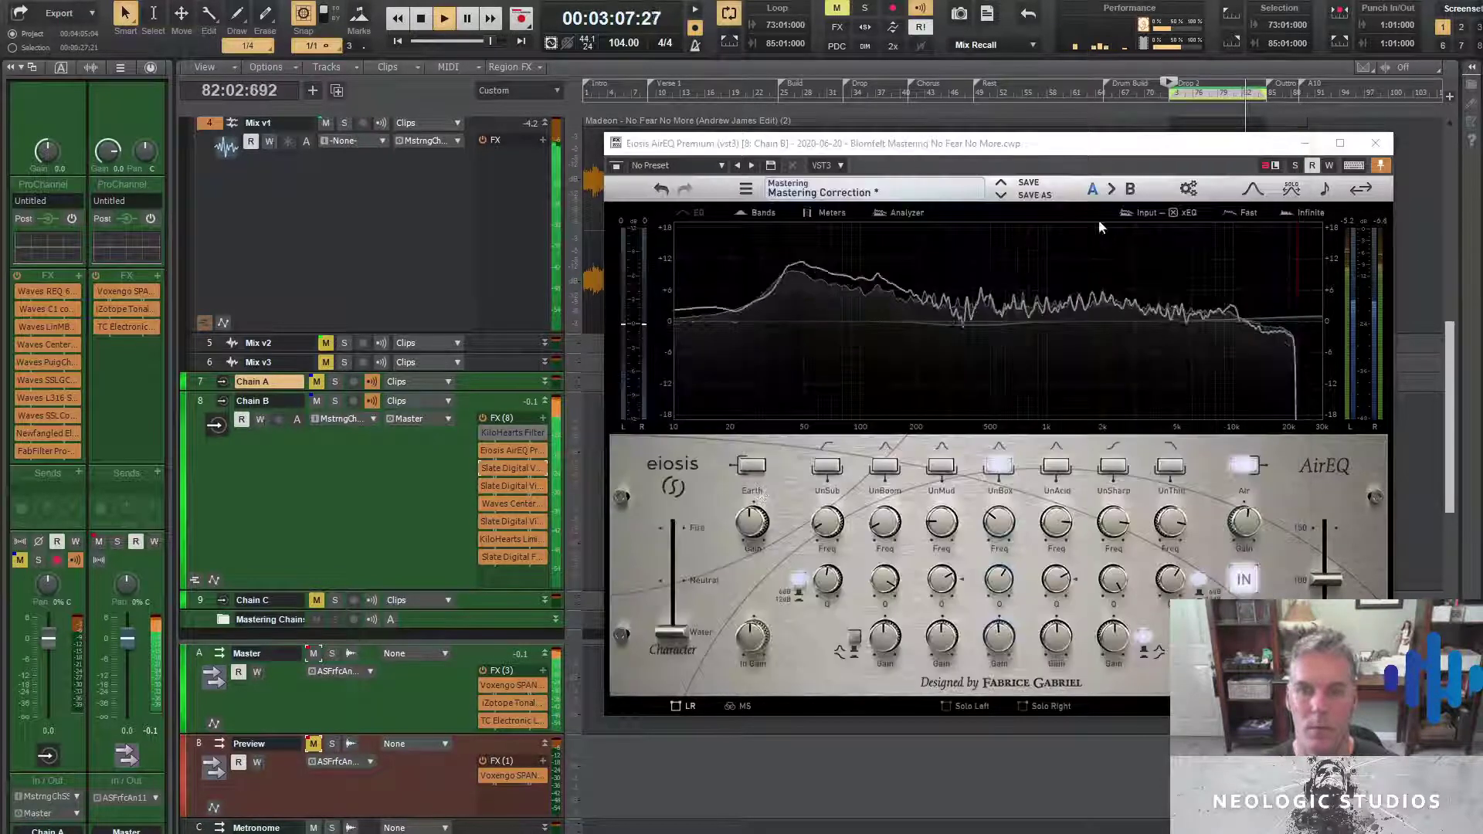
In Chain B, set the Virtual Tape Machines input to about +1.35 dB and reset the Sides level in Waves Center to 0
{"action": "double_click", "coordinate": [500, 488]}
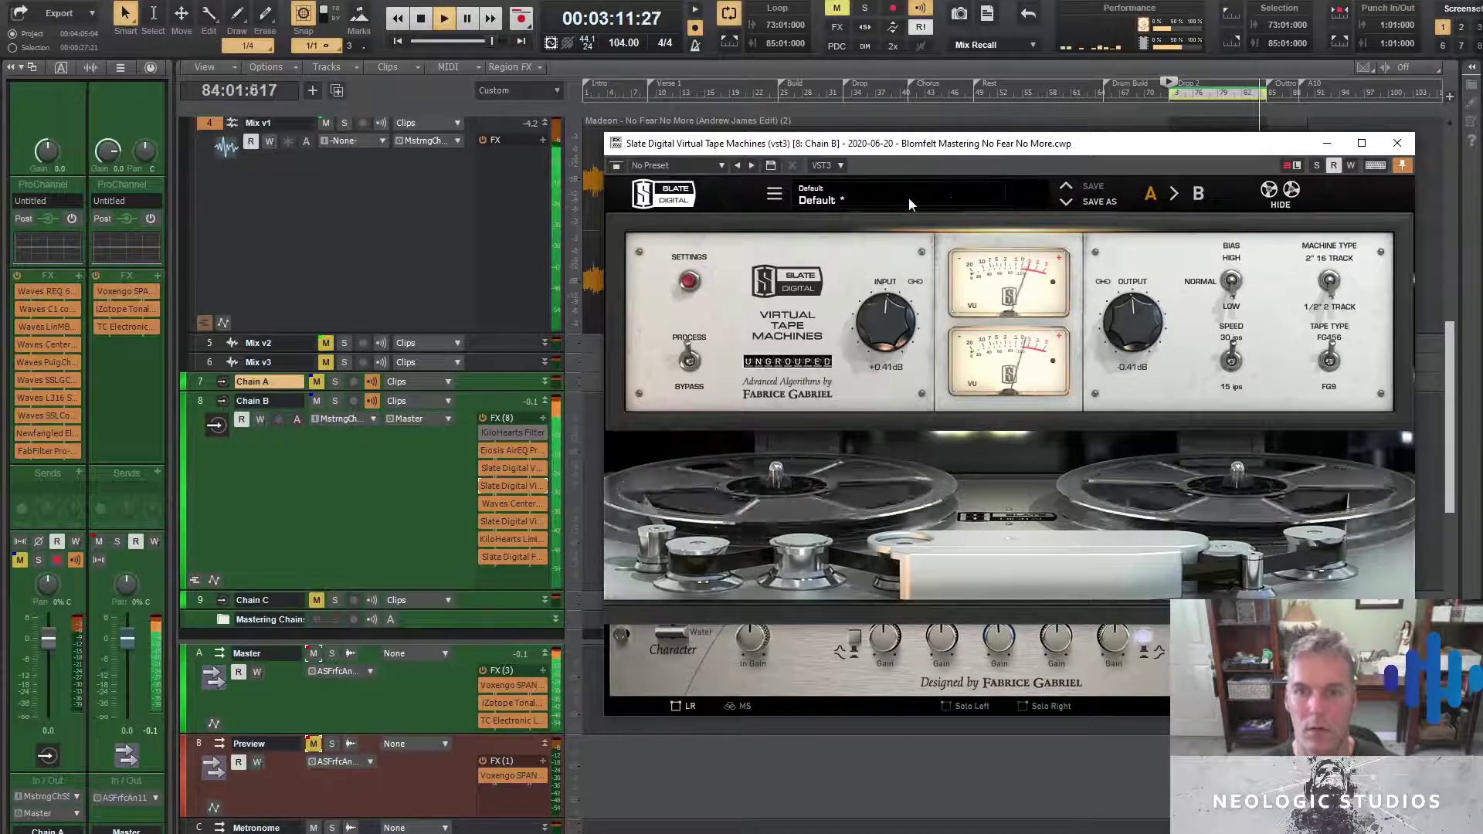
{"action": "double_click", "coordinate": [878, 336]}
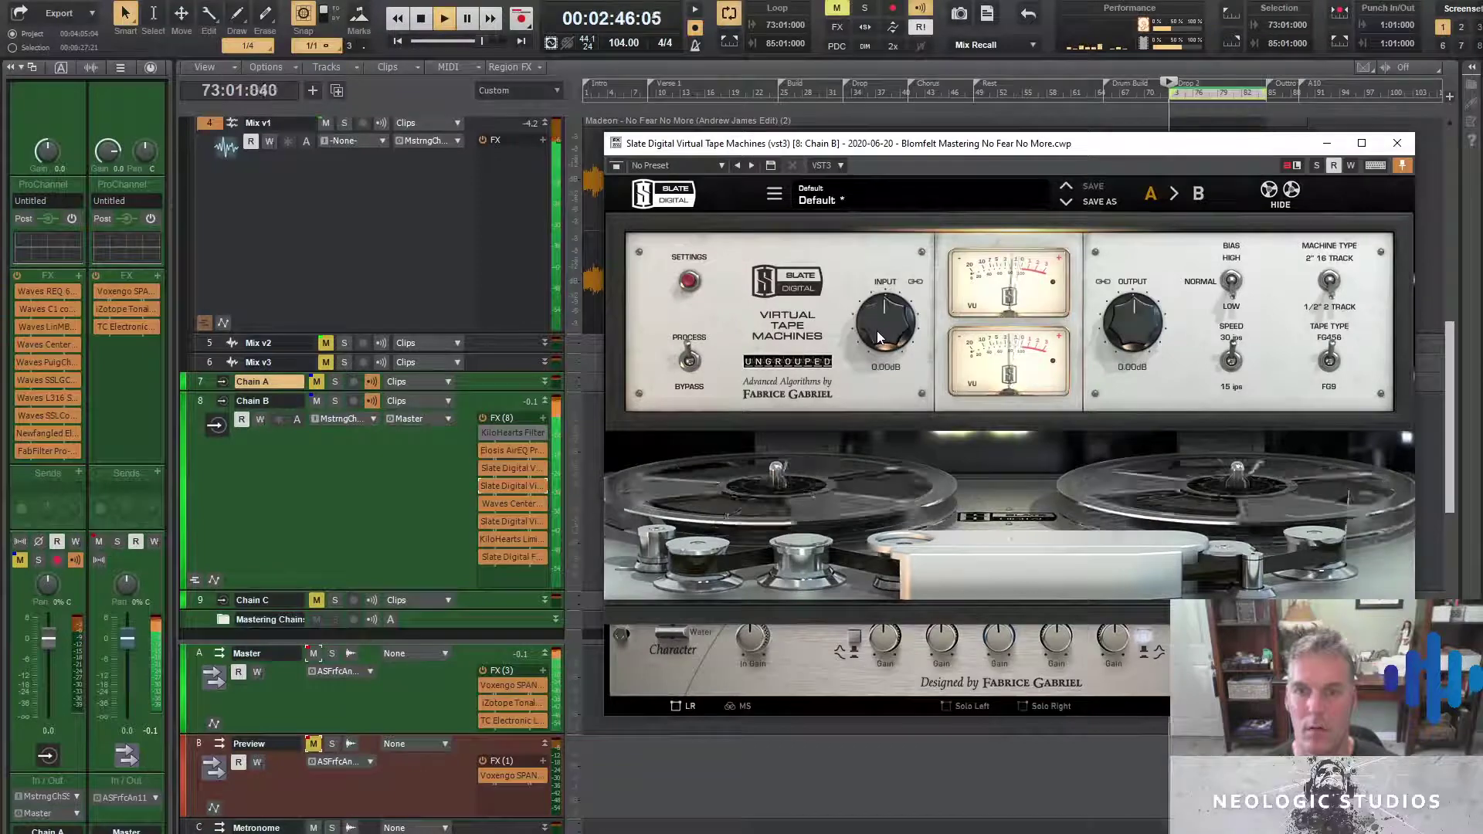
{"action": "left_click_drag", "start_coordinate": [877, 331], "coordinate": [879, 326]}
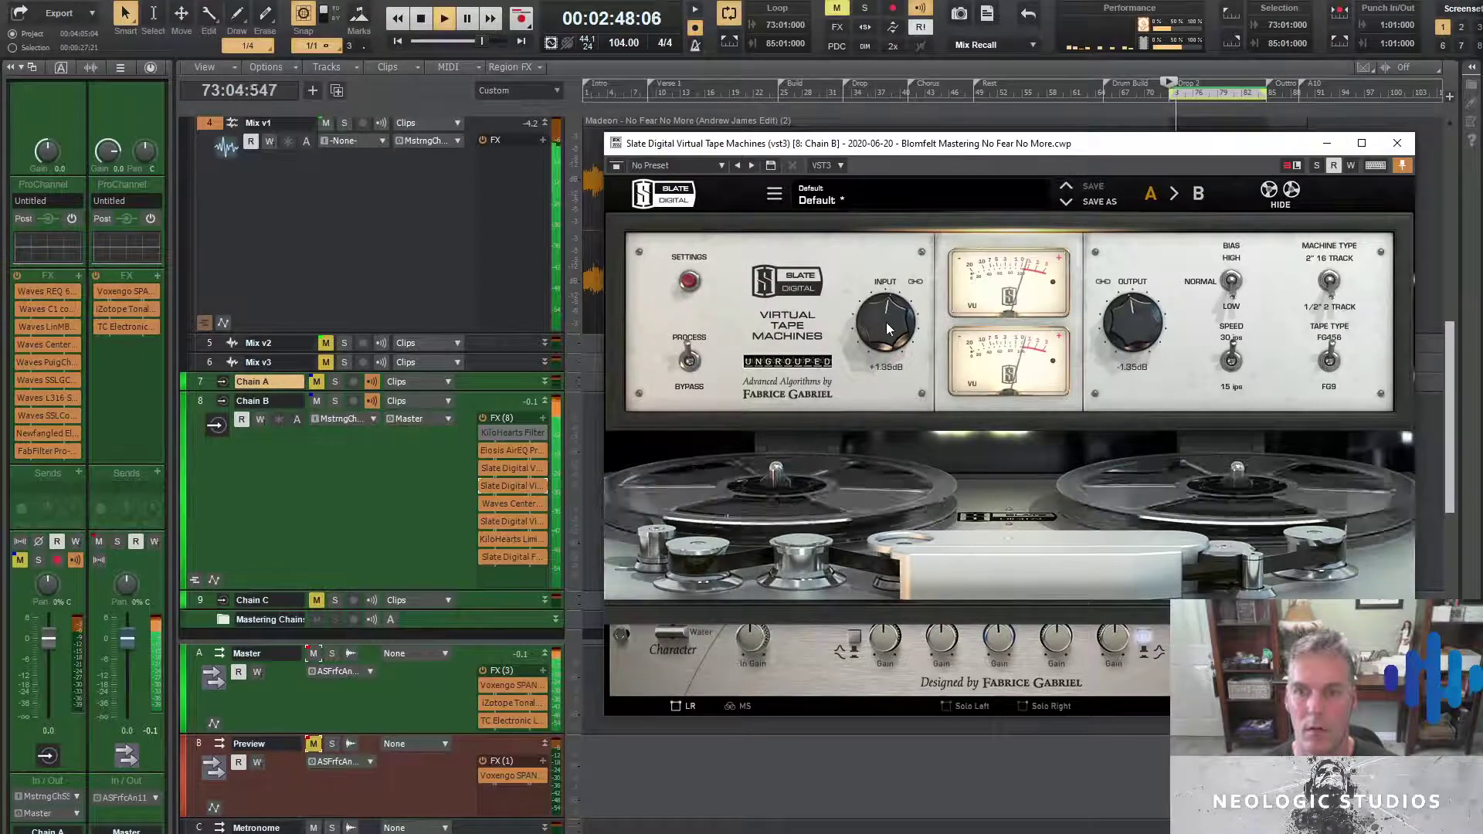
{"action": "left_click", "coordinate": [1396, 143]}
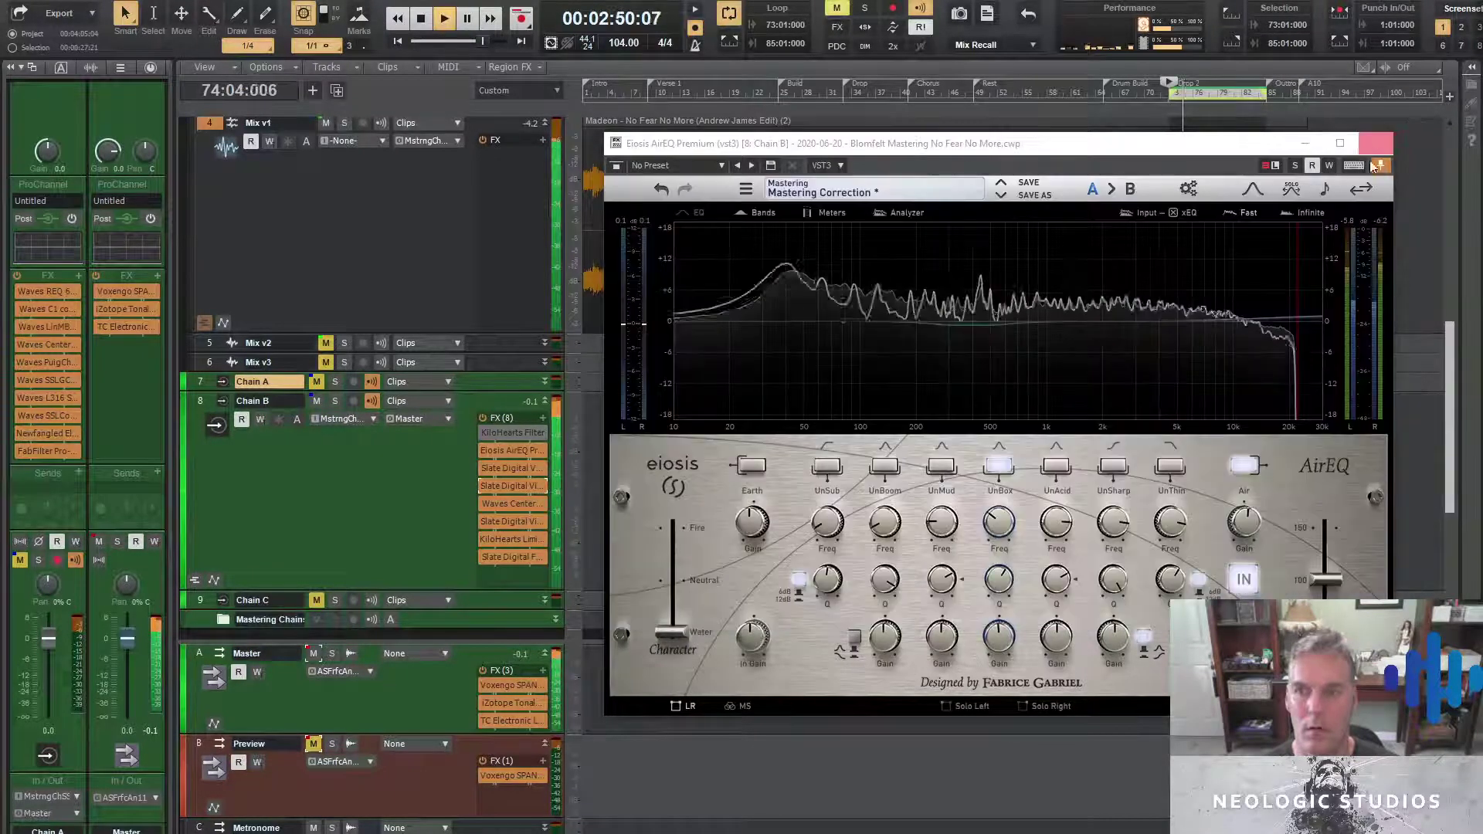
{"action": "double_click", "coordinate": [495, 503]}
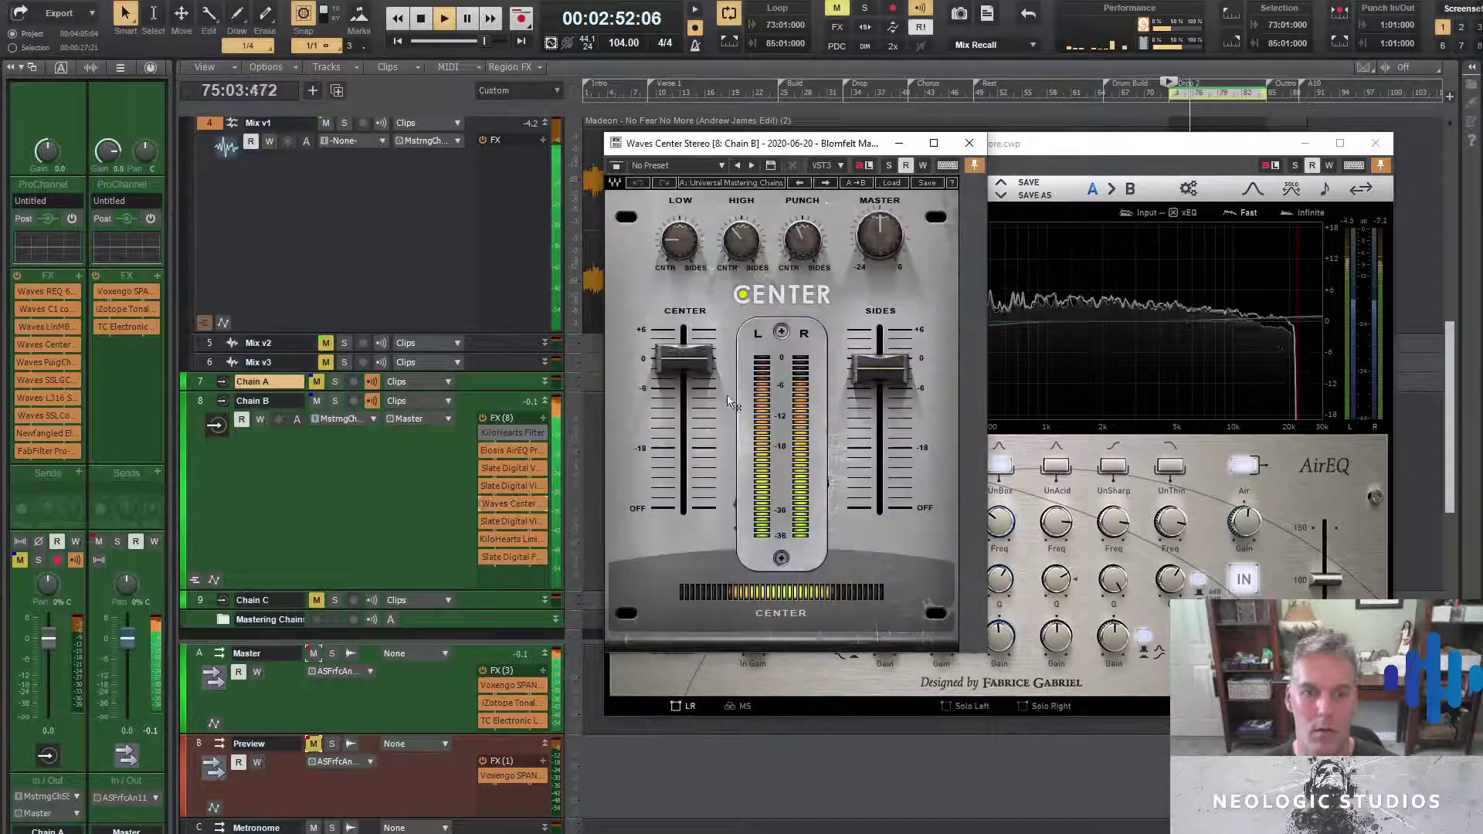
{"action": "left_click", "coordinate": [869, 368], "text": "alt"}
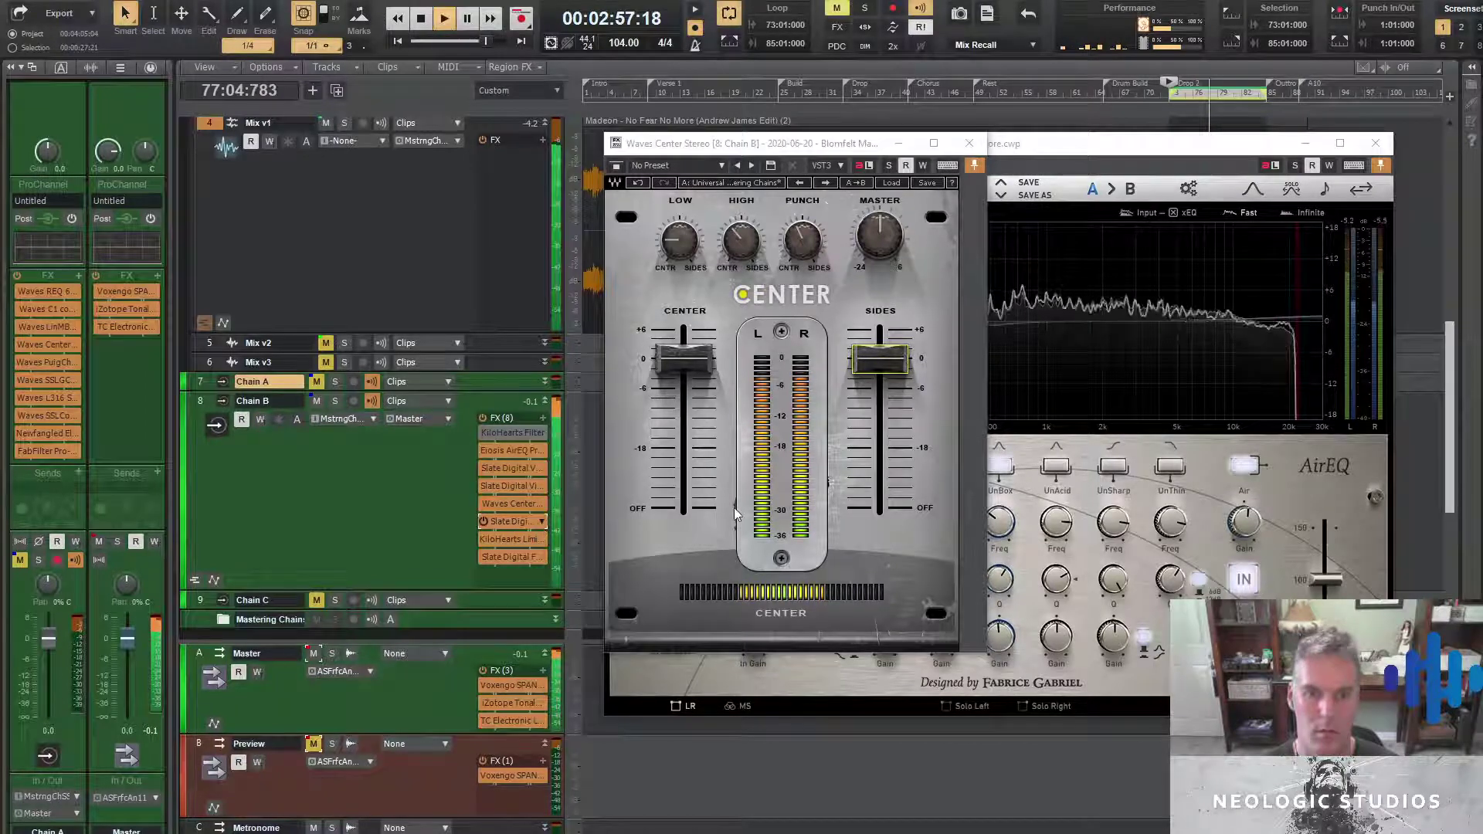
In Chain B's Virtual Mix Rack, insert the FG-Stress module between Hollywood and Revival
{"action": "double_click", "coordinate": [514, 522]}
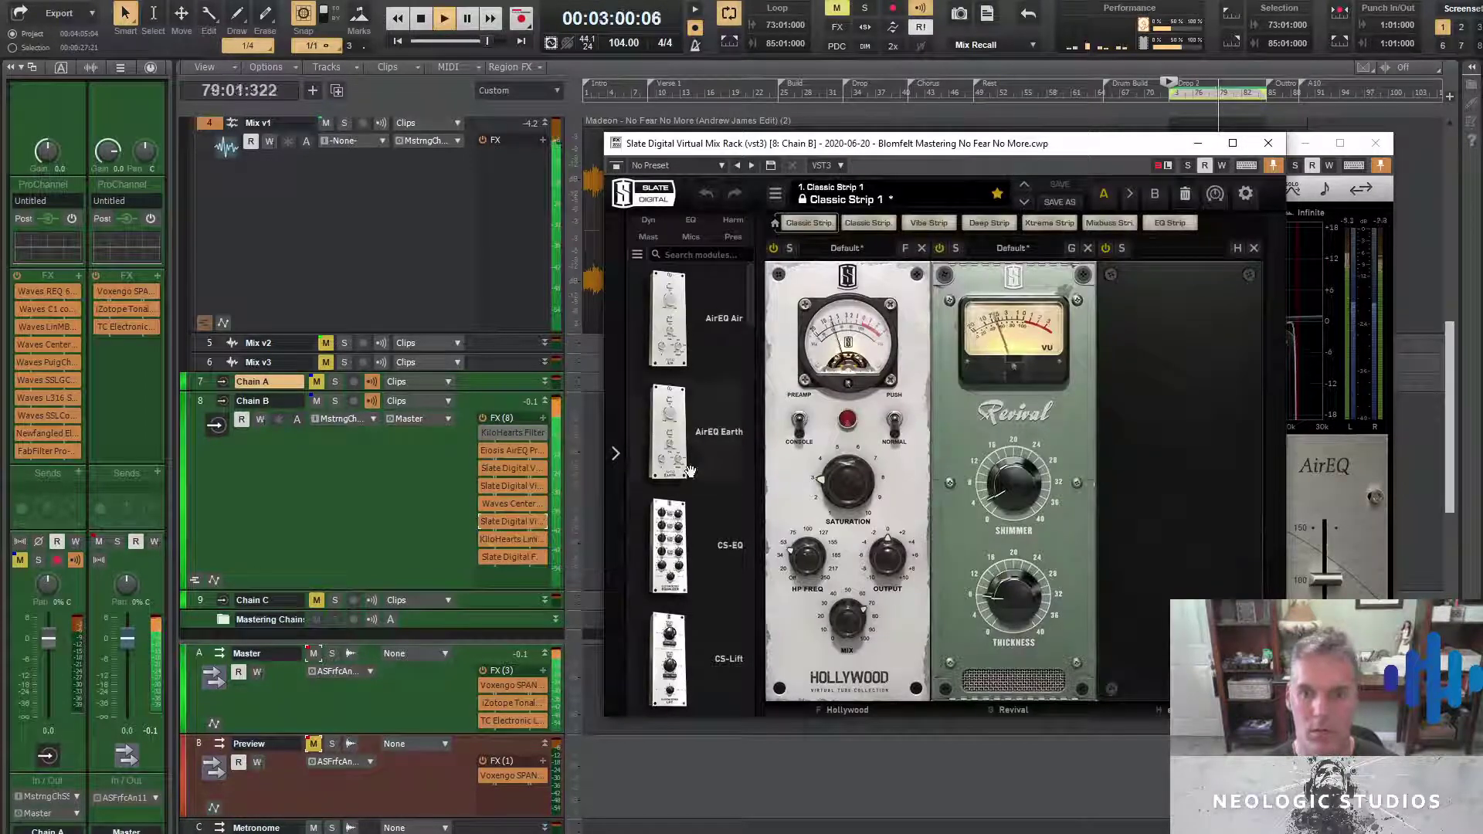
{"action": "scroll", "coordinate": [688, 504], "scroll_direction": "down", "scroll_amount": 6}
{"action": "scroll", "coordinate": [688, 505], "scroll_direction": "down", "scroll_amount": 8}
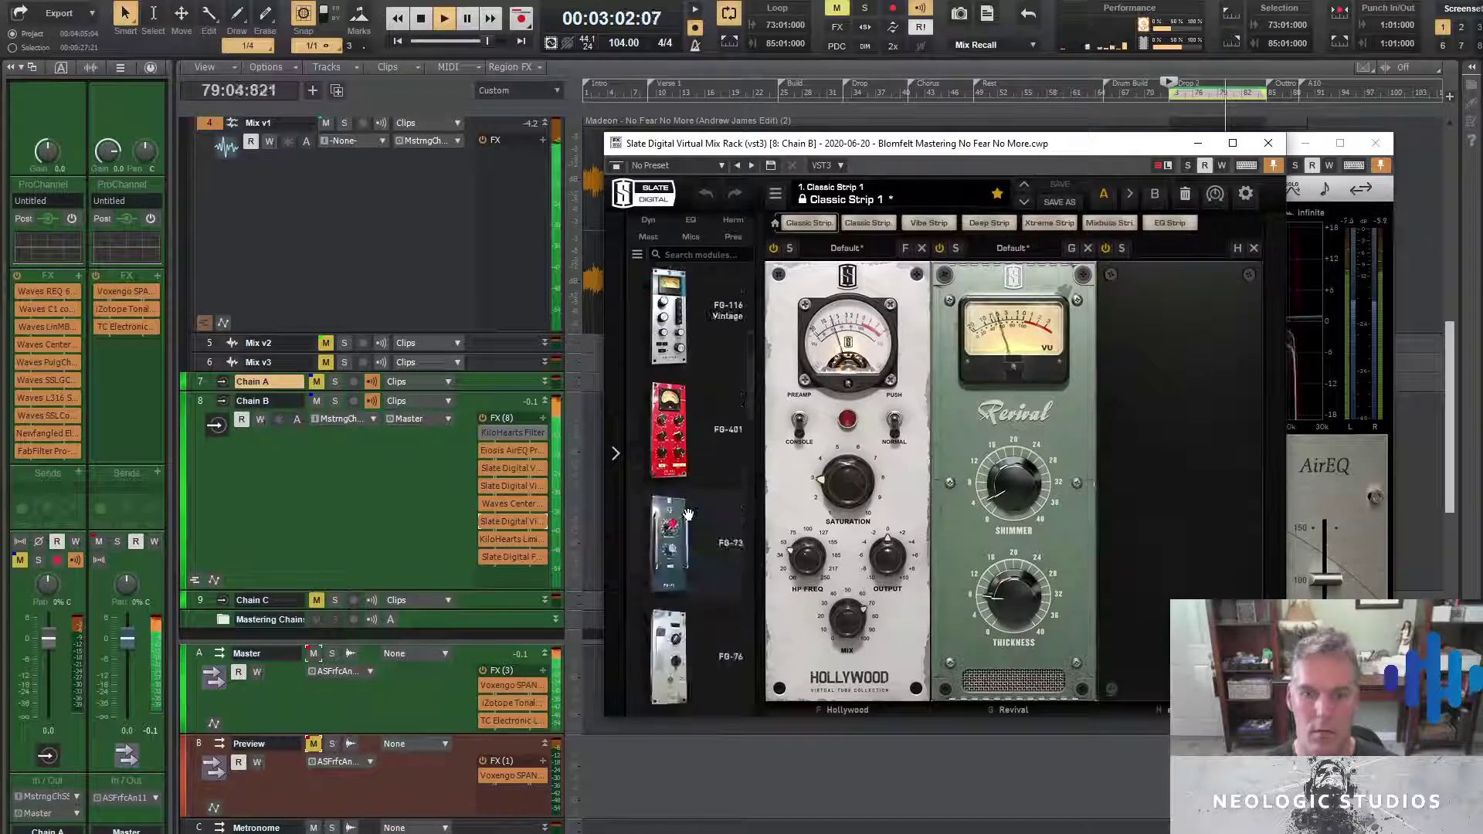
{"action": "scroll", "coordinate": [689, 517], "scroll_direction": "down", "scroll_amount": 1}
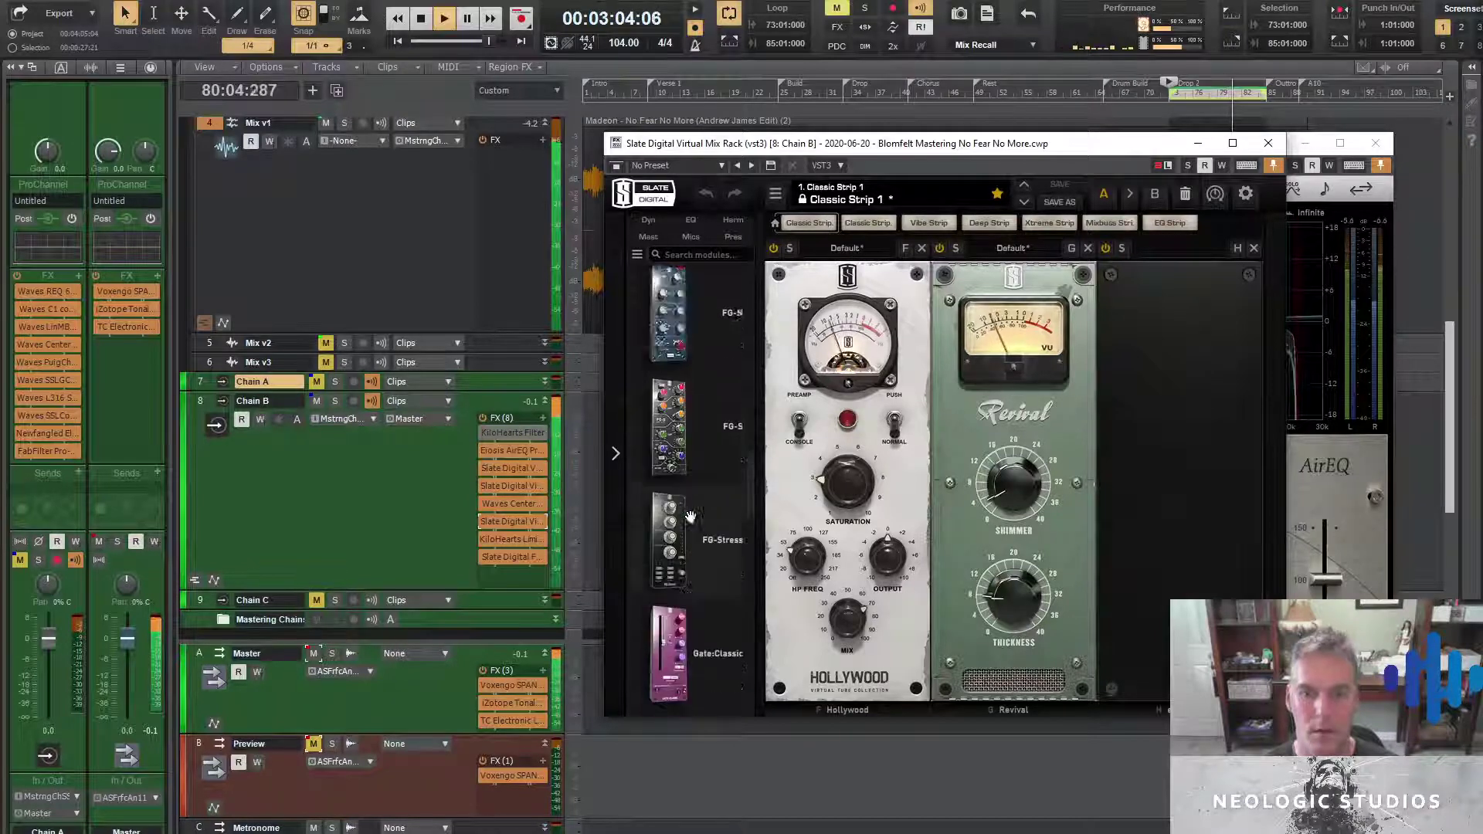
{"action": "scroll", "coordinate": [692, 554], "scroll_direction": "down", "scroll_amount": 6}
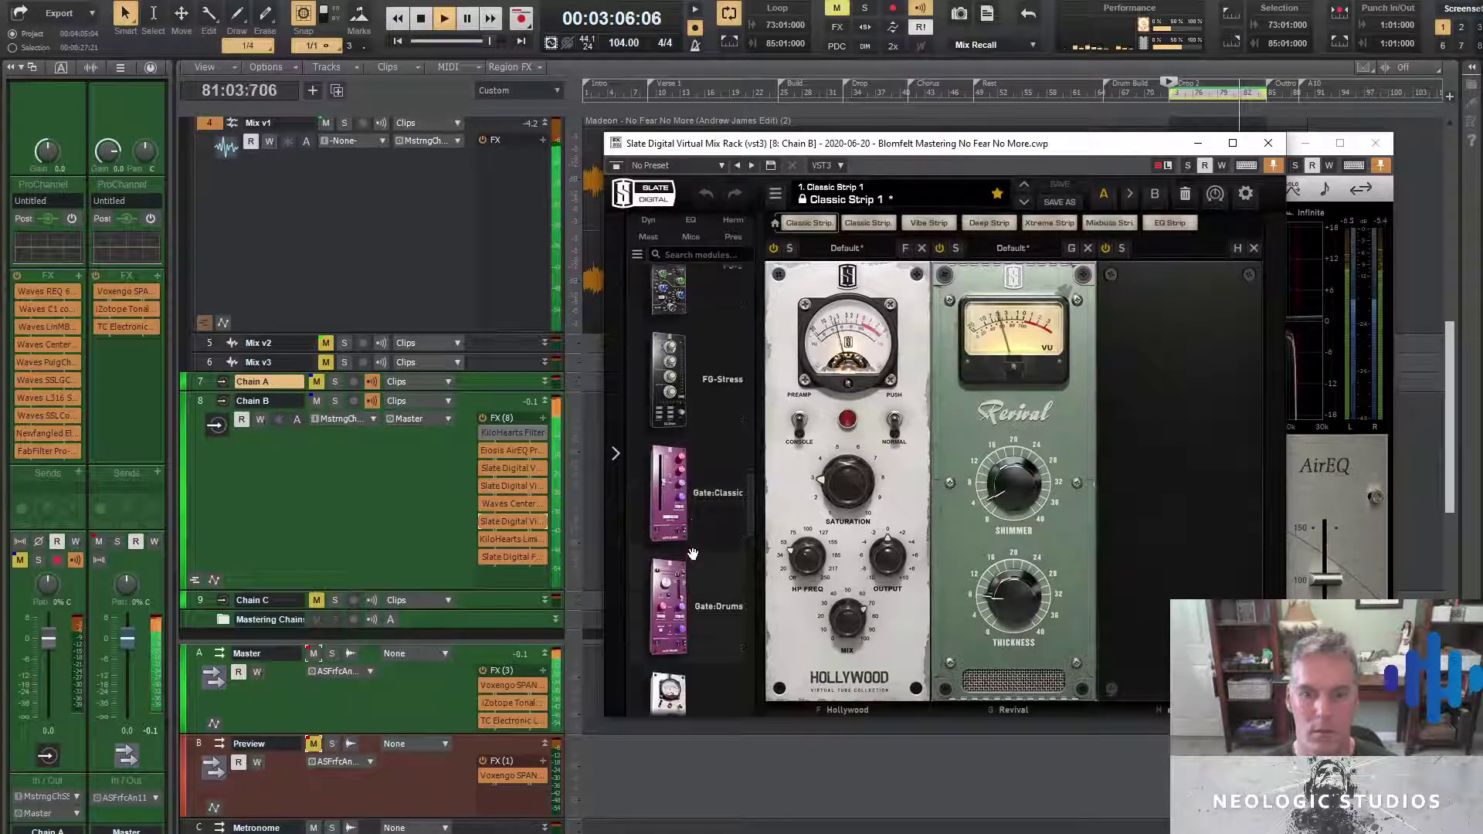
{"action": "scroll", "coordinate": [693, 553], "scroll_direction": "up", "scroll_amount": 6}
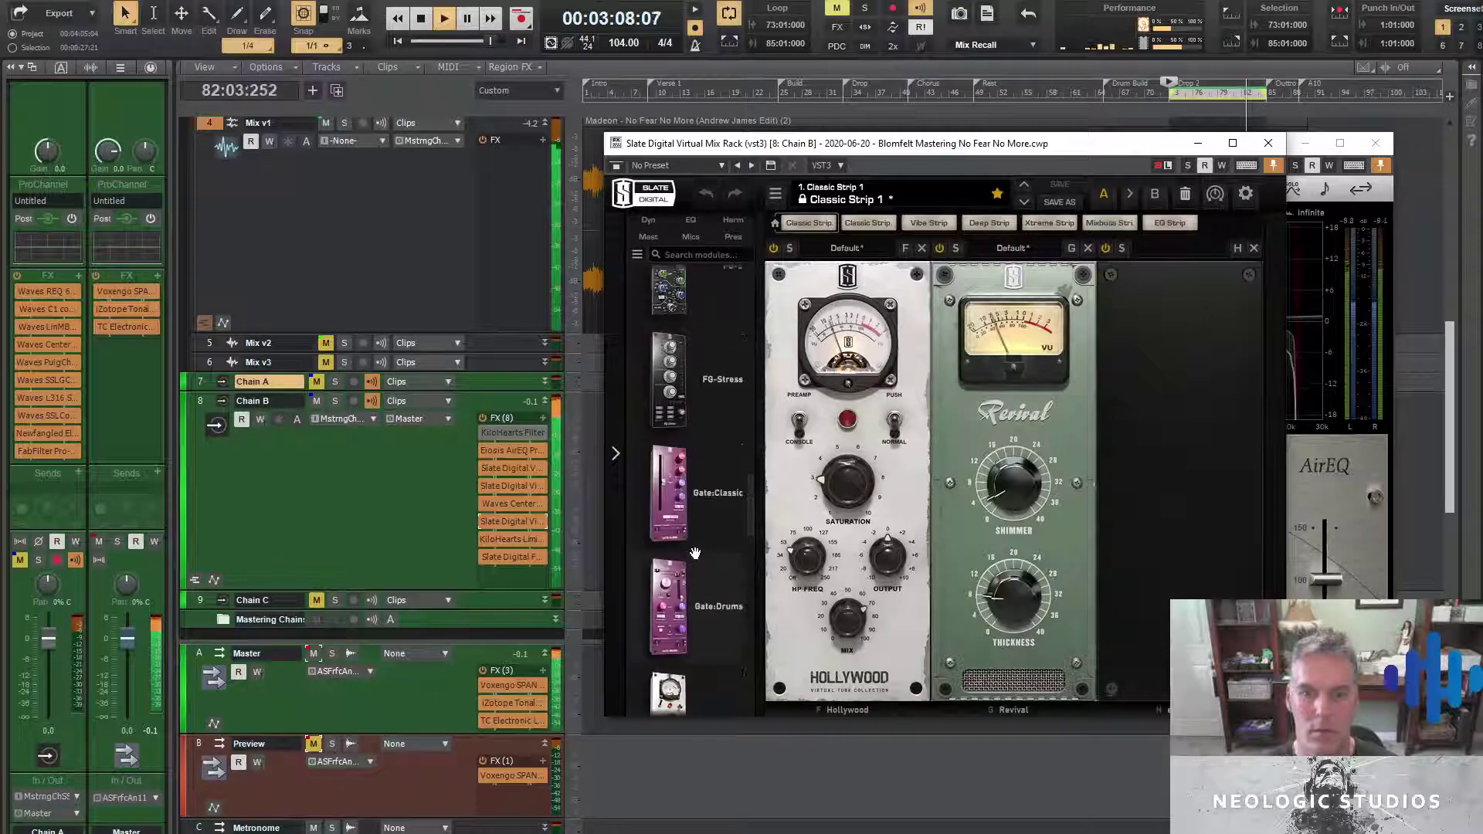
{"action": "left_click_drag", "start_coordinate": [709, 549], "coordinate": [941, 533]}
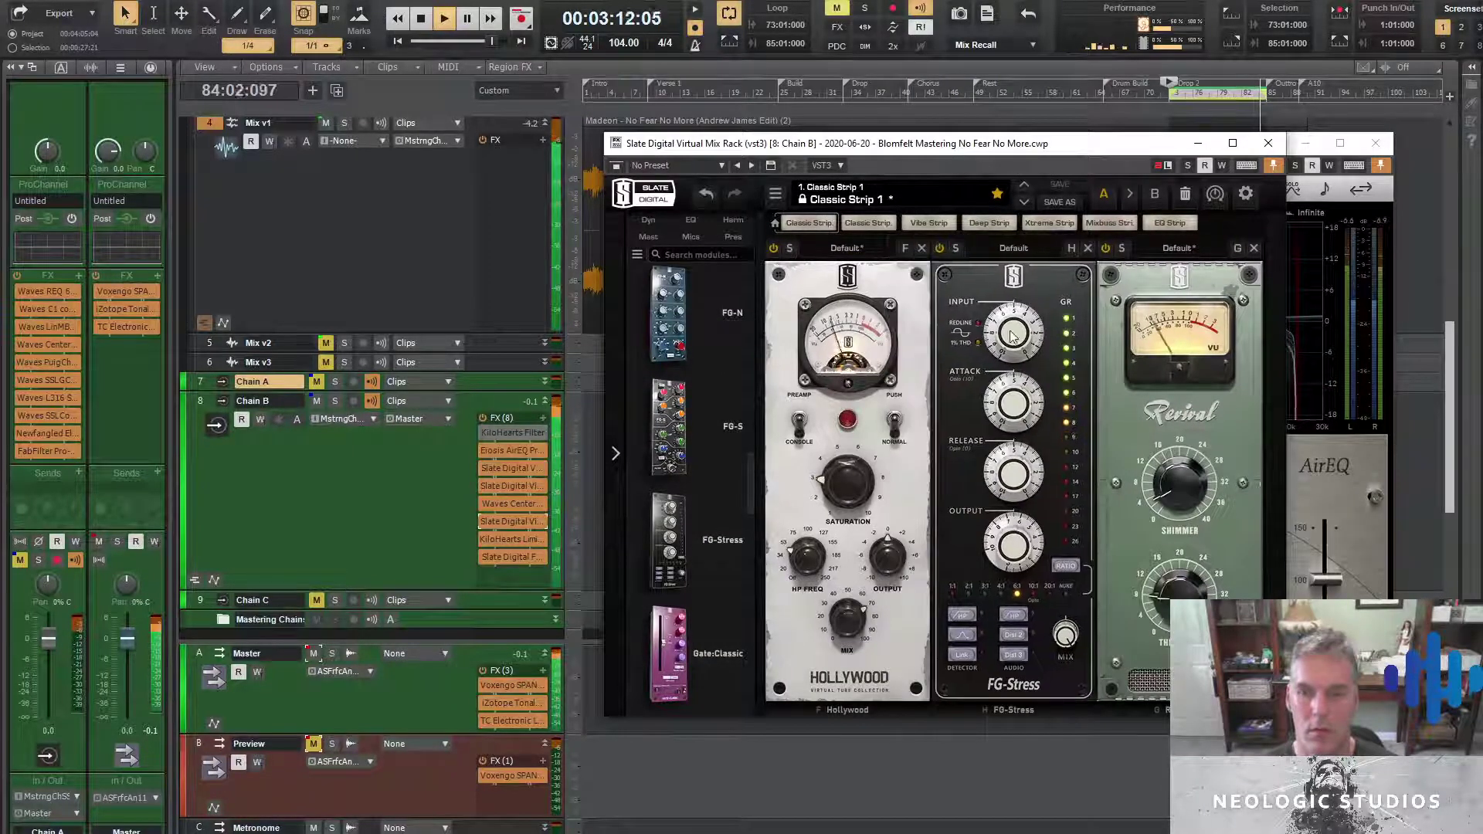
Configure FG-Stress with a 2:1 ratio, an input of 2.60, a reduced mix and Dist 2 enabled
{"action": "left_click_drag", "start_coordinate": [1005, 350], "coordinate": [1020, 398]}
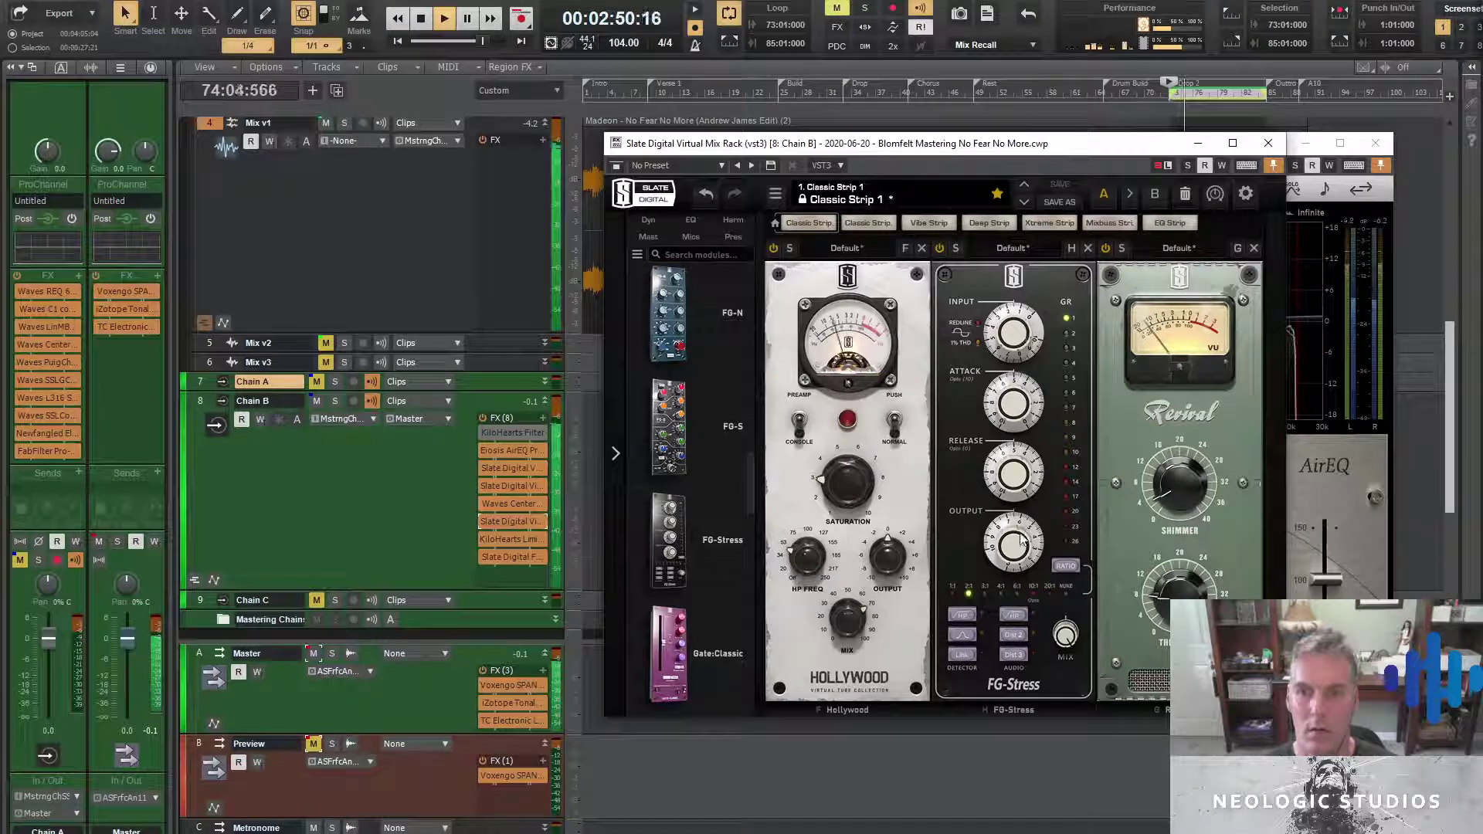
{"action": "left_click_drag", "start_coordinate": [1027, 346], "coordinate": [1020, 327]}
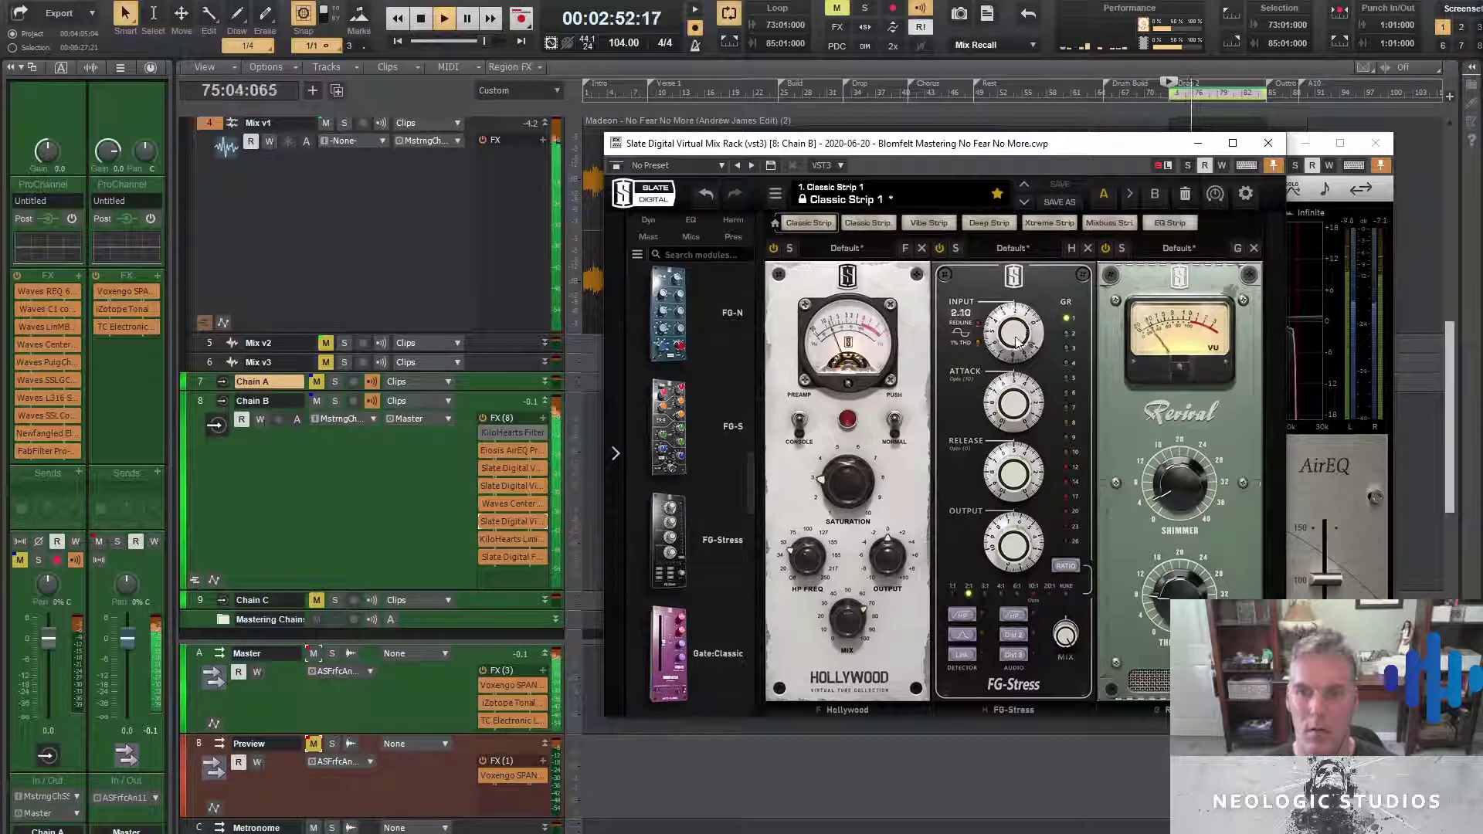
{"action": "left_click_drag", "start_coordinate": [1069, 635], "coordinate": [1074, 758]}
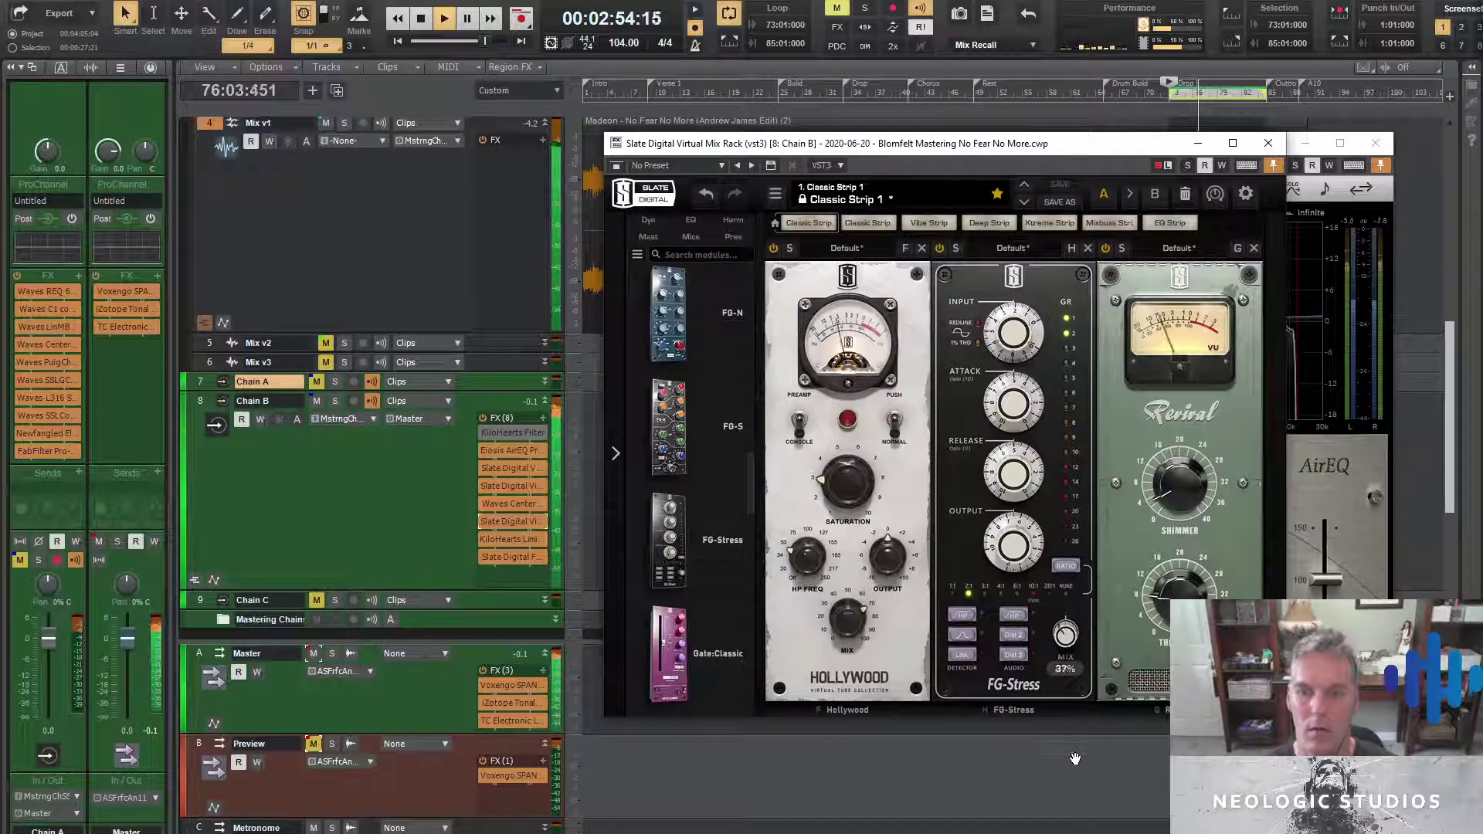
{"action": "left_click_drag", "start_coordinate": [1018, 341], "coordinate": [1017, 332]}
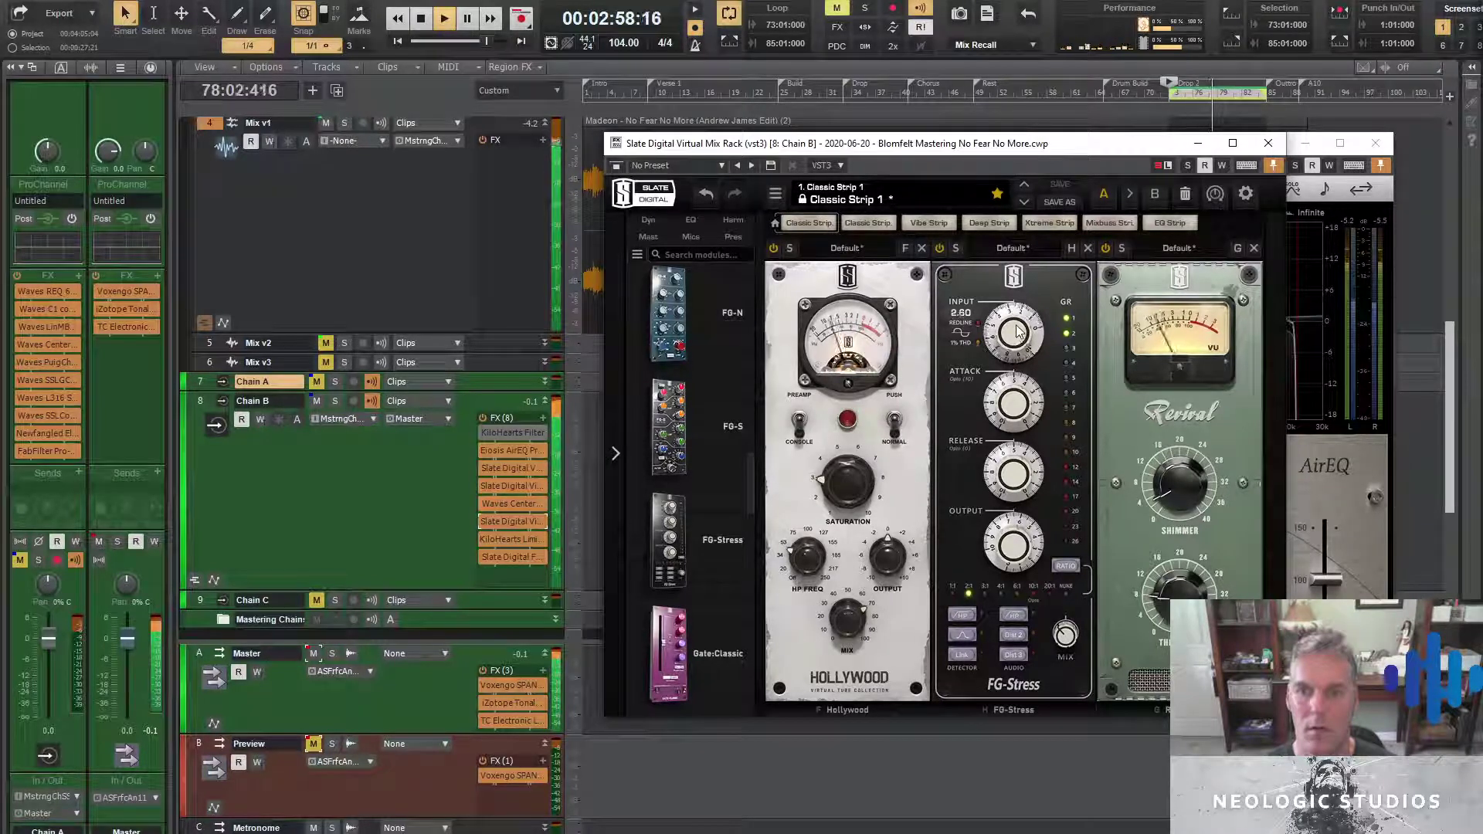
{"action": "left_click_drag", "start_coordinate": [1067, 636], "coordinate": [1016, 651]}
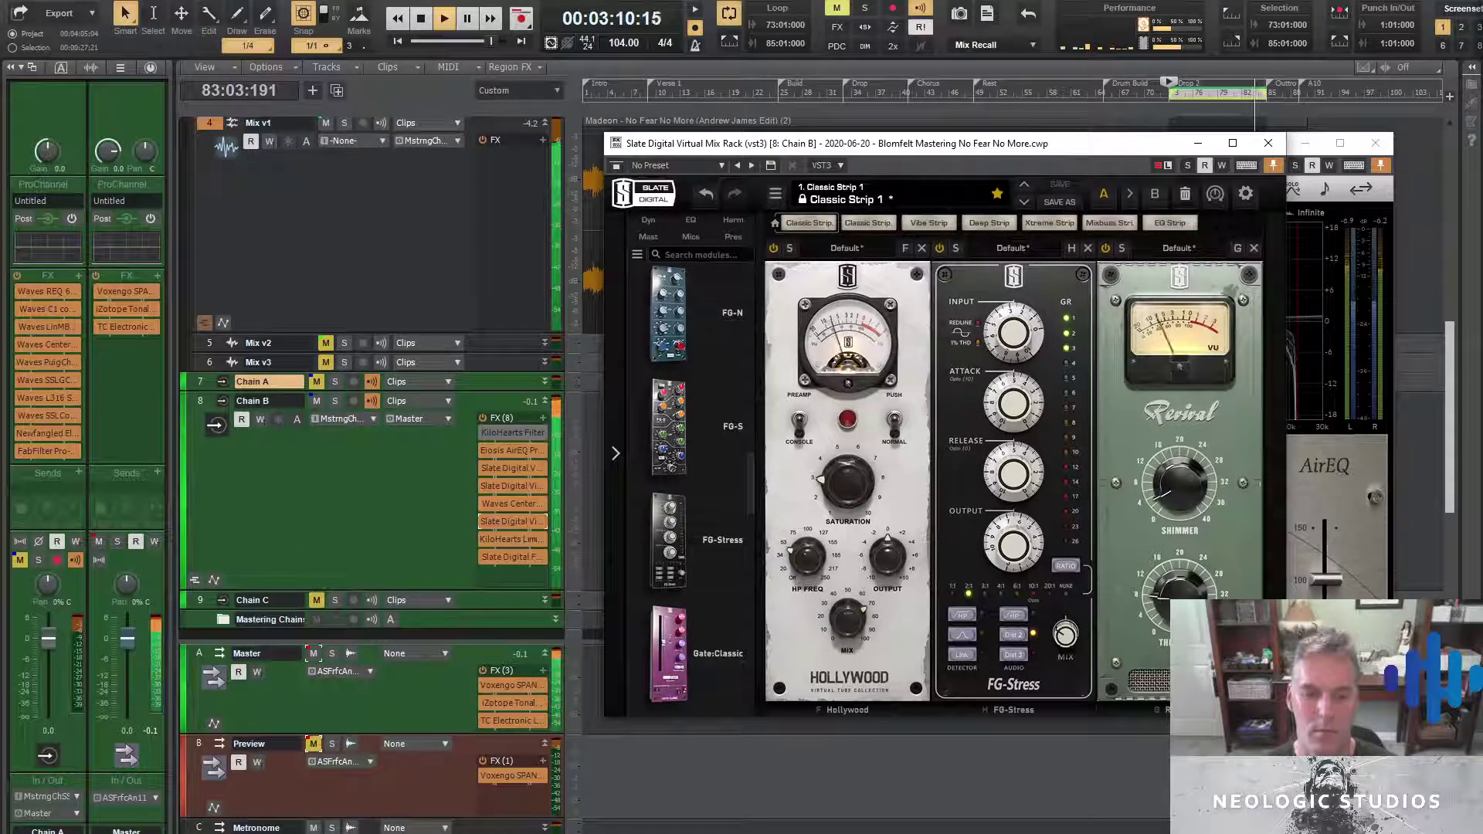
Consult the AnalogX Delay Time Calculator for tempo 104, adjusting the FG-Stress release and setting its ratio to 4:1
{"action": "key", "text": "alt+Tab"}
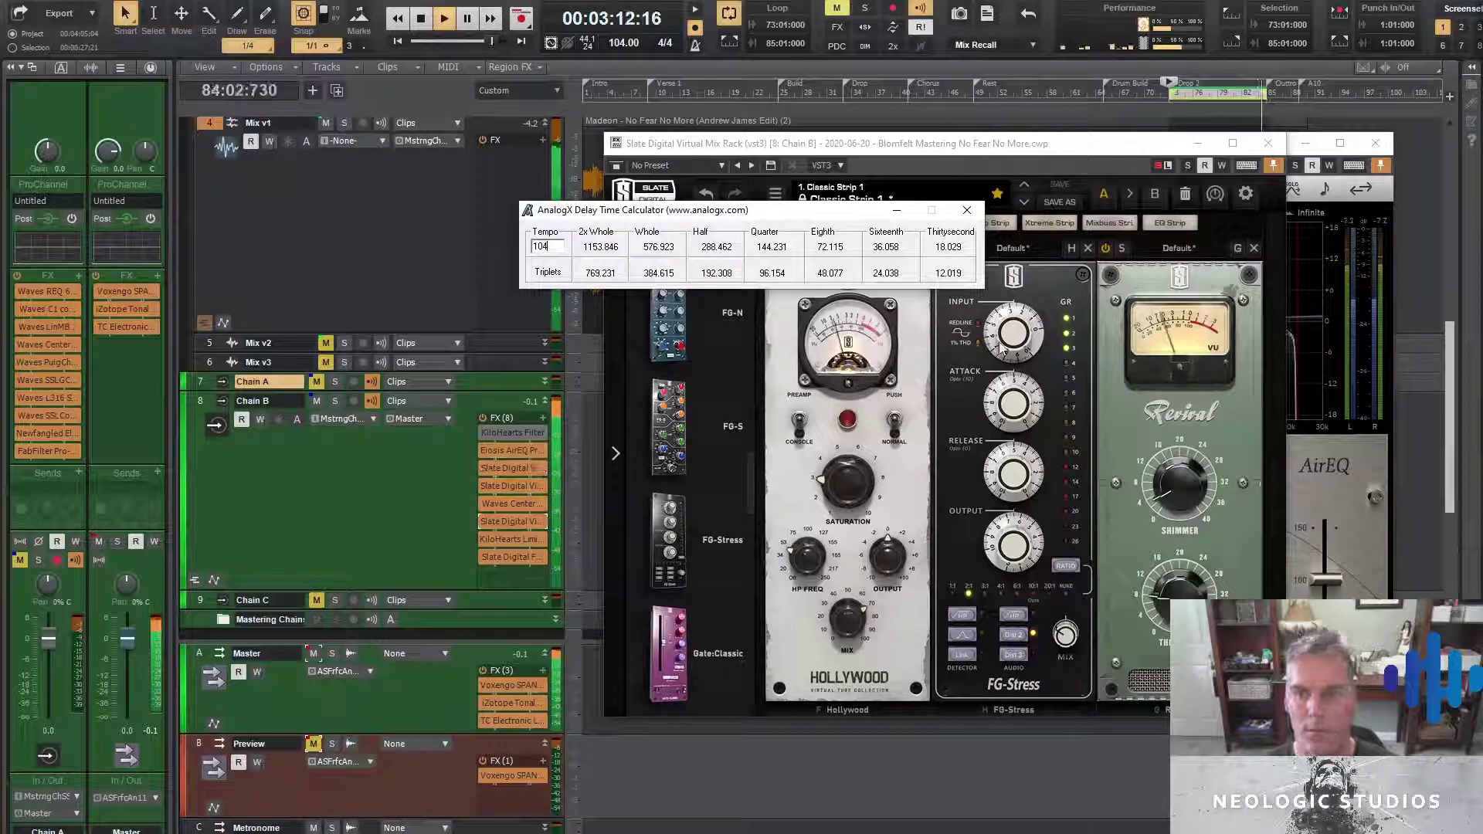
{"action": "left_click", "coordinate": [1056, 270]}
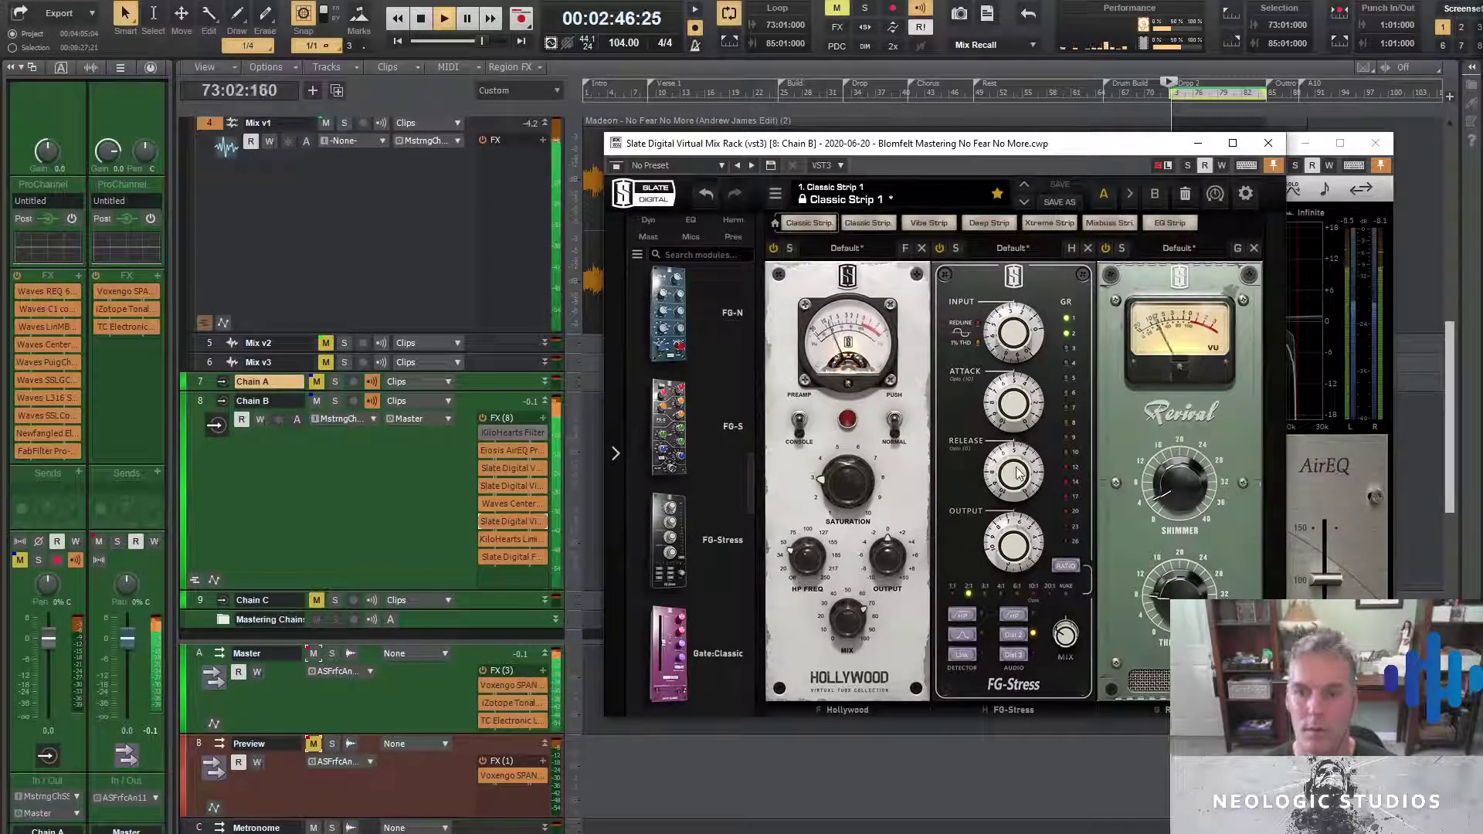
{"action": "left_click_drag", "start_coordinate": [1013, 476], "coordinate": [1019, 420]}
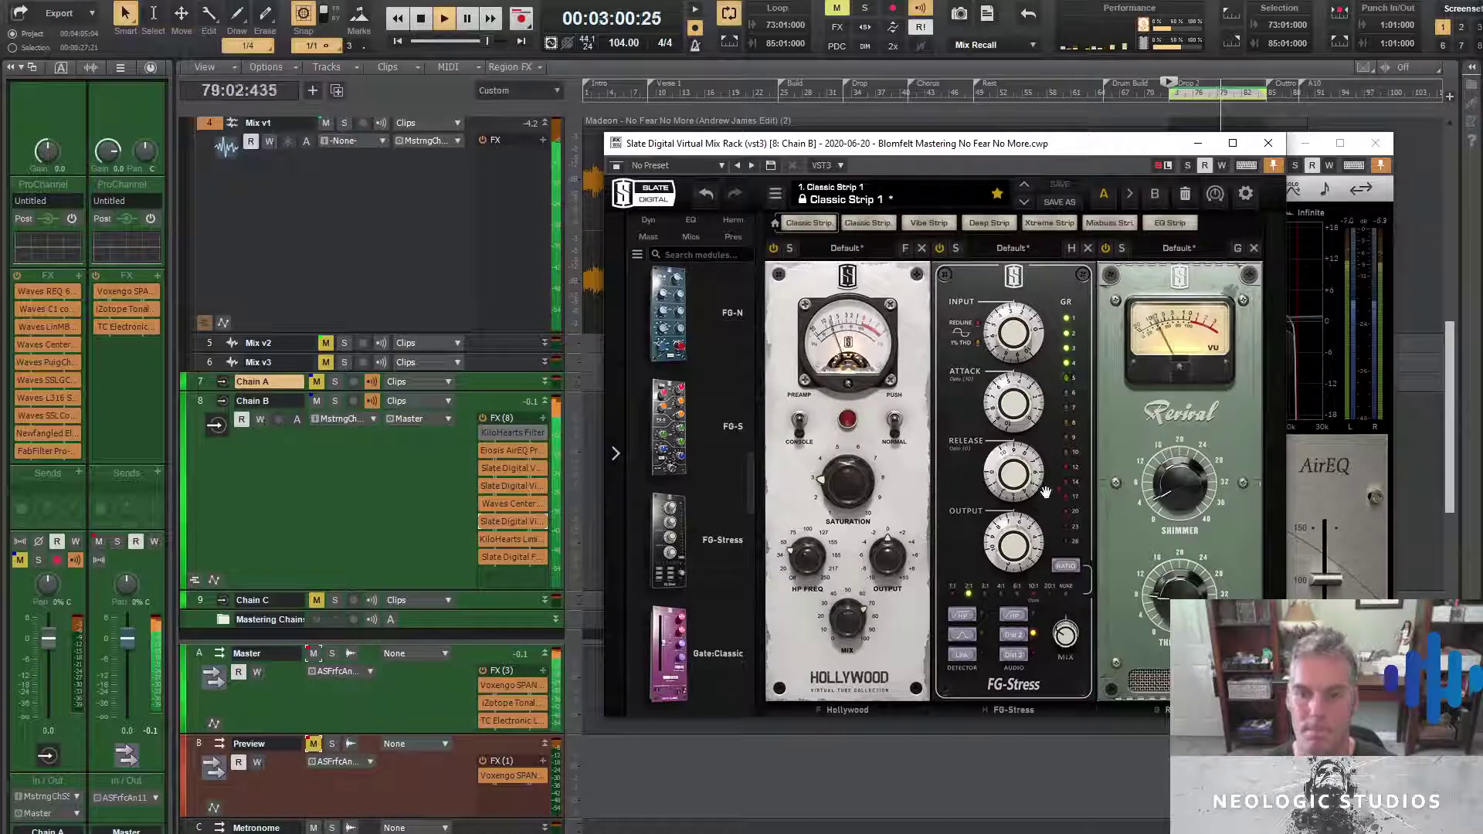
{"action": "left_click", "coordinate": [1000, 595]}
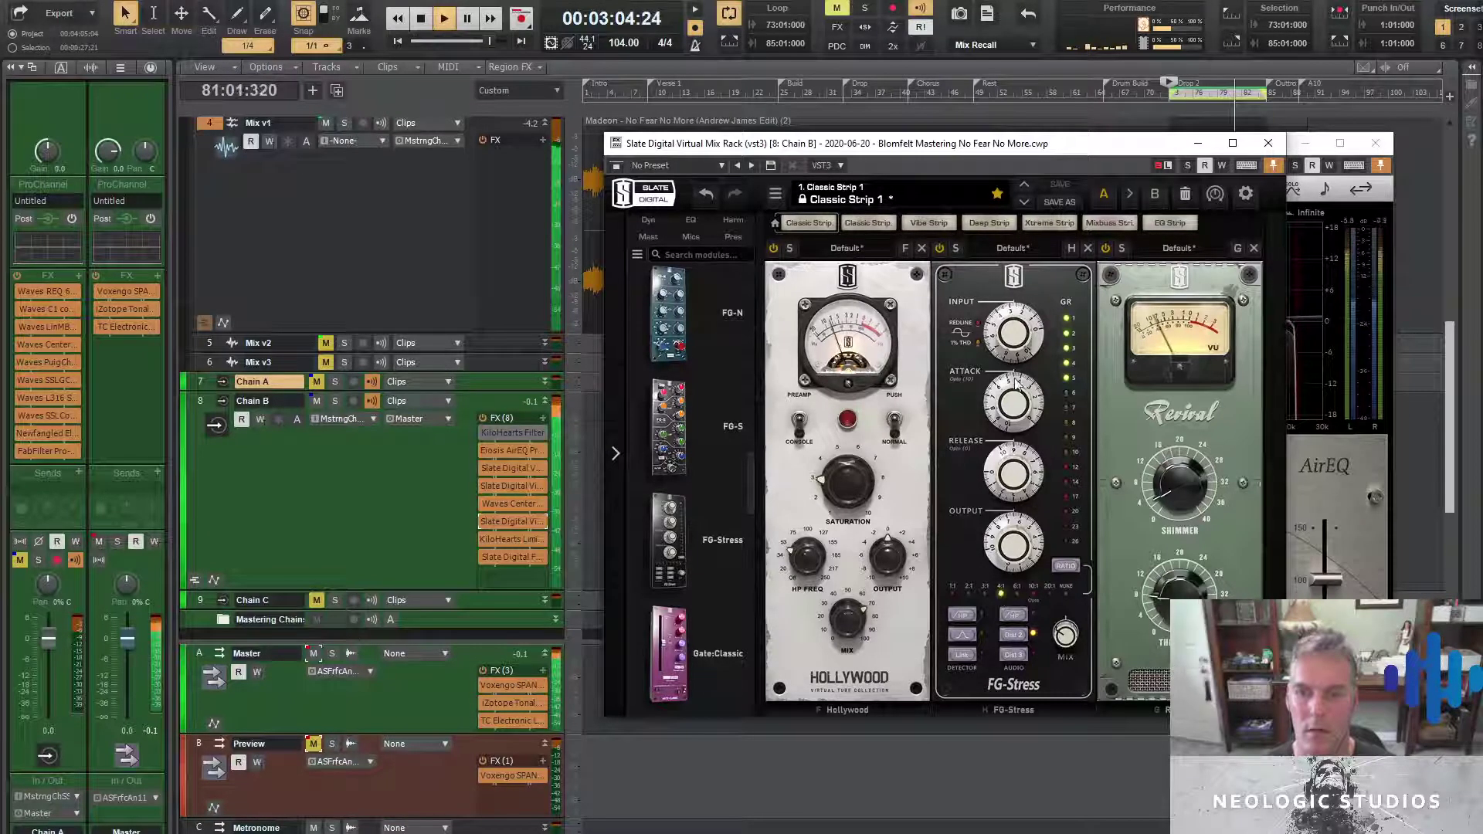
Set Revival's Shimmer to 7.60 and raise Hollywood's Saturation to 5.42
{"action": "mouse_move", "coordinate": [1018, 334]}
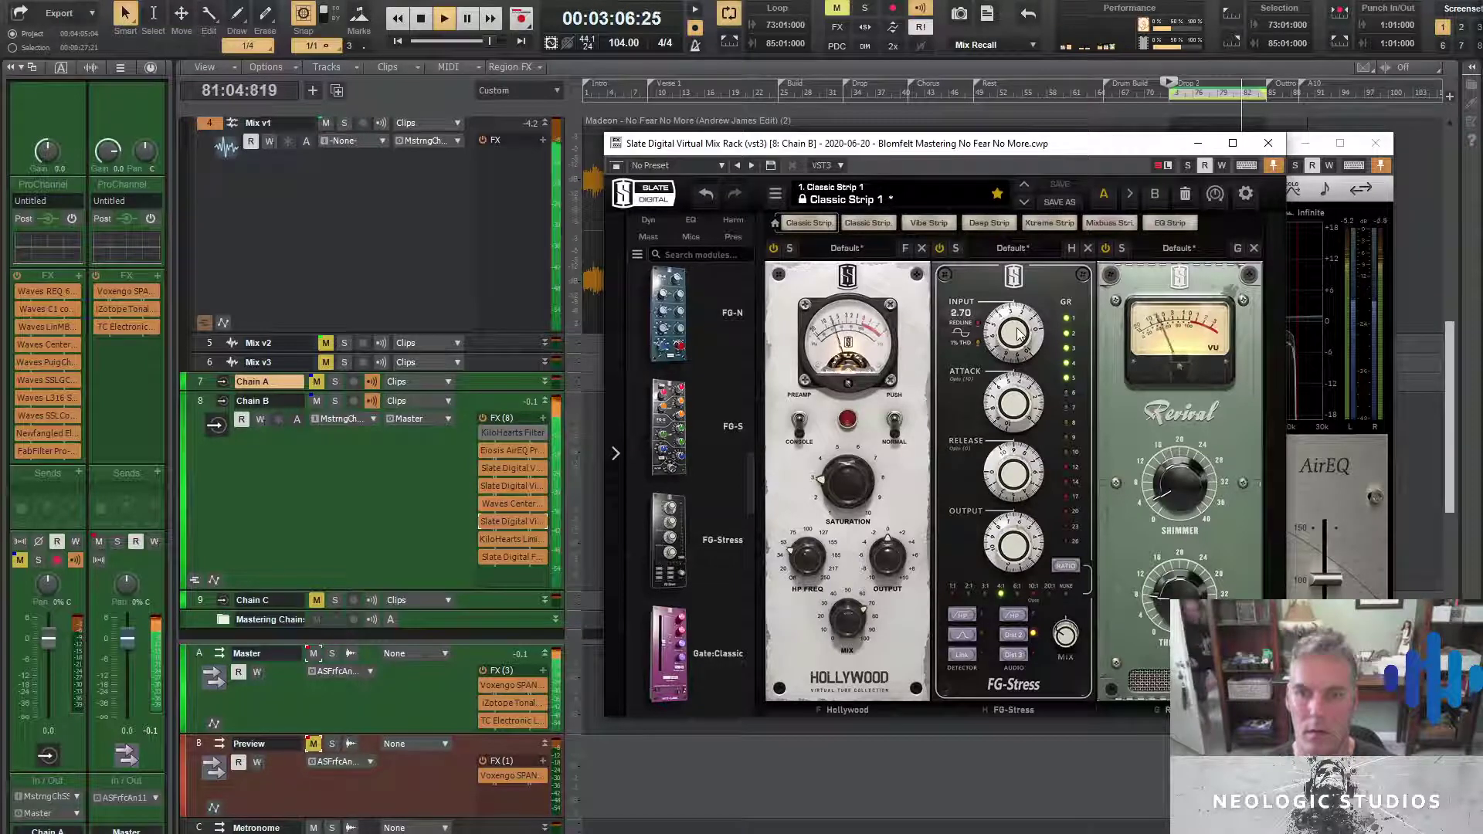
{"action": "mouse_move", "coordinate": [1174, 469]}
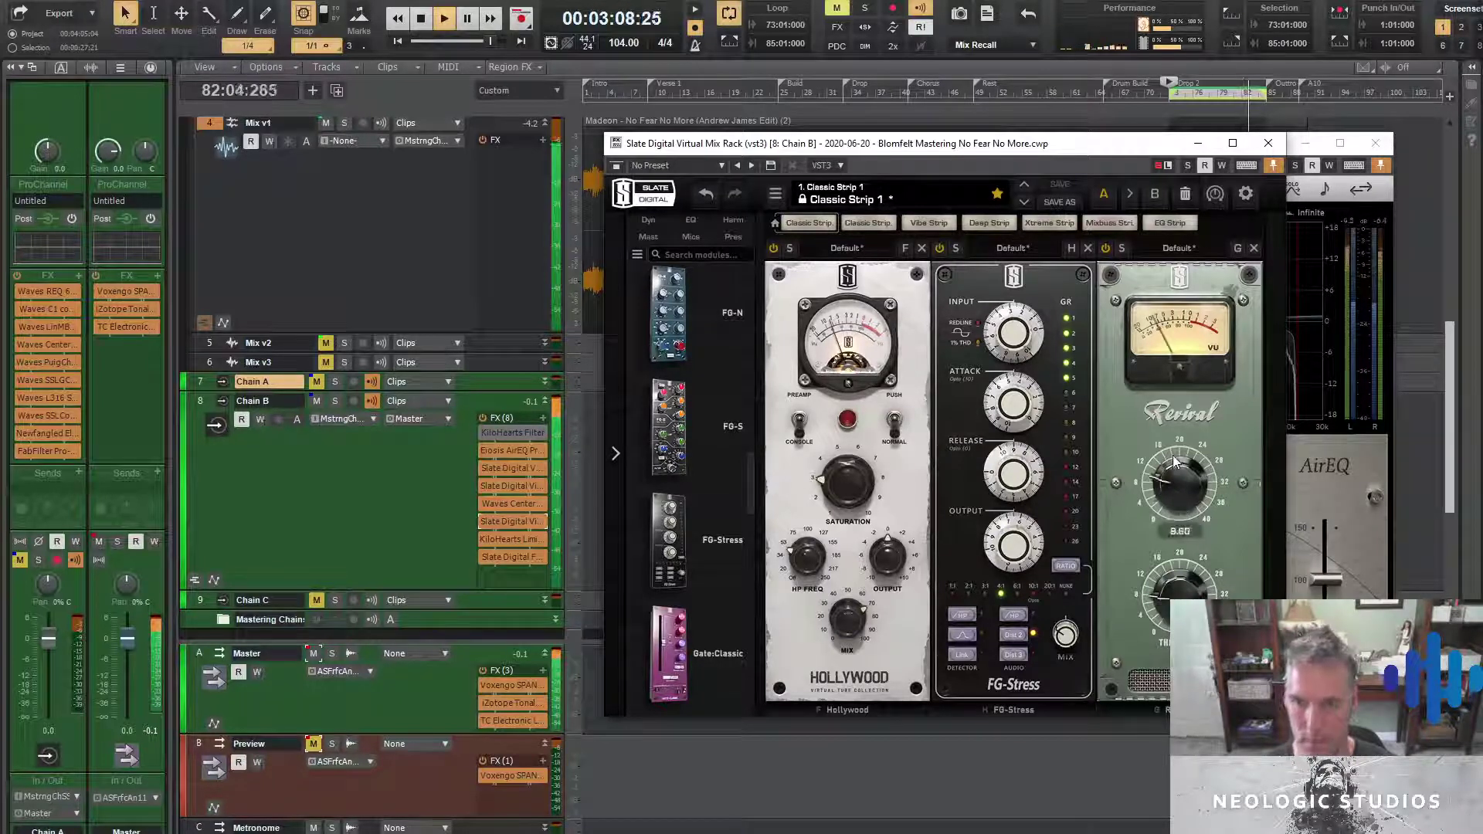
{"action": "scroll", "coordinate": [1175, 461], "scroll_direction": "down", "scroll_amount": 8}
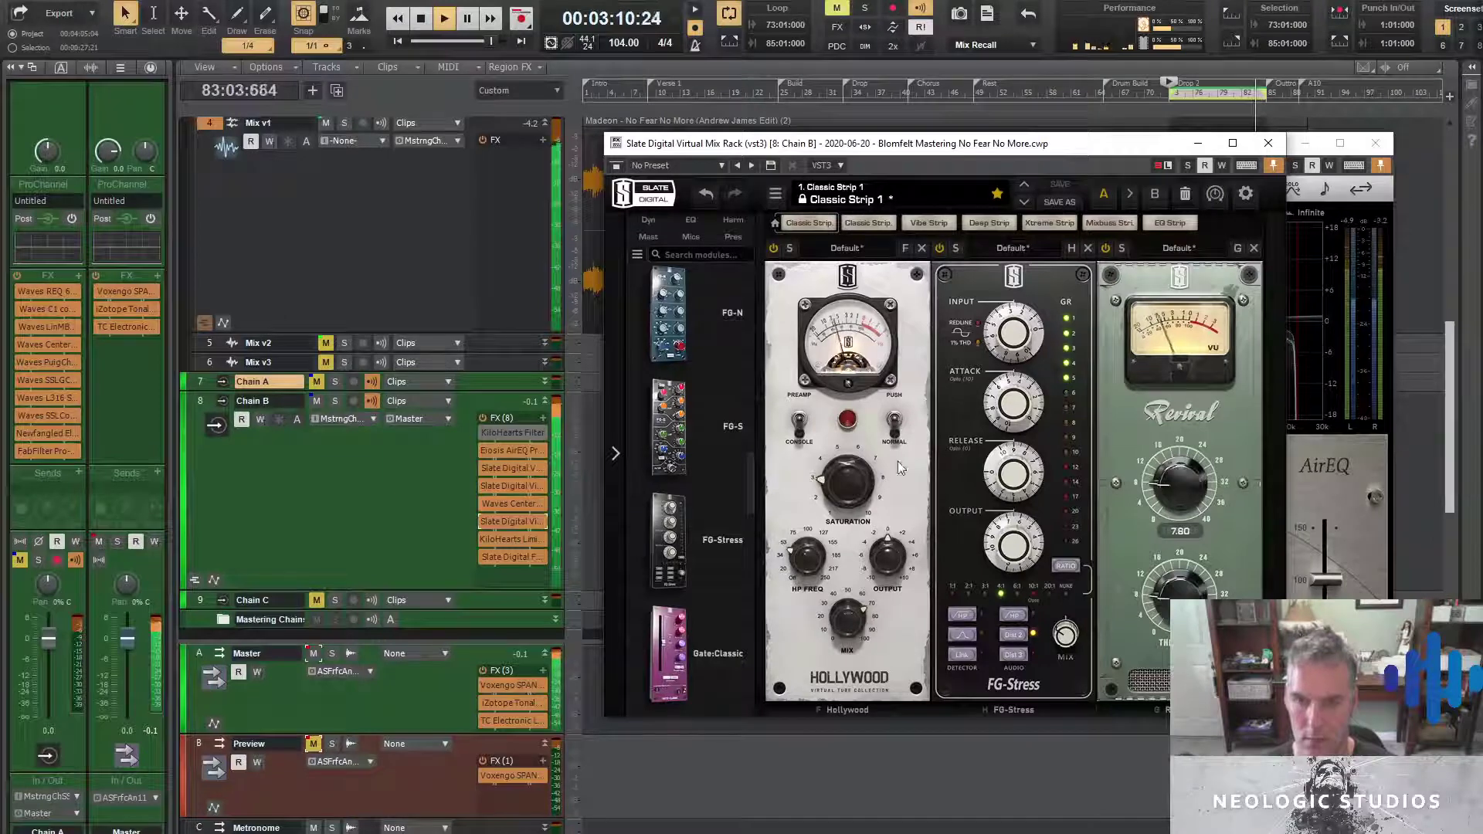
{"action": "left_click_drag", "start_coordinate": [850, 473], "coordinate": [855, 433]}
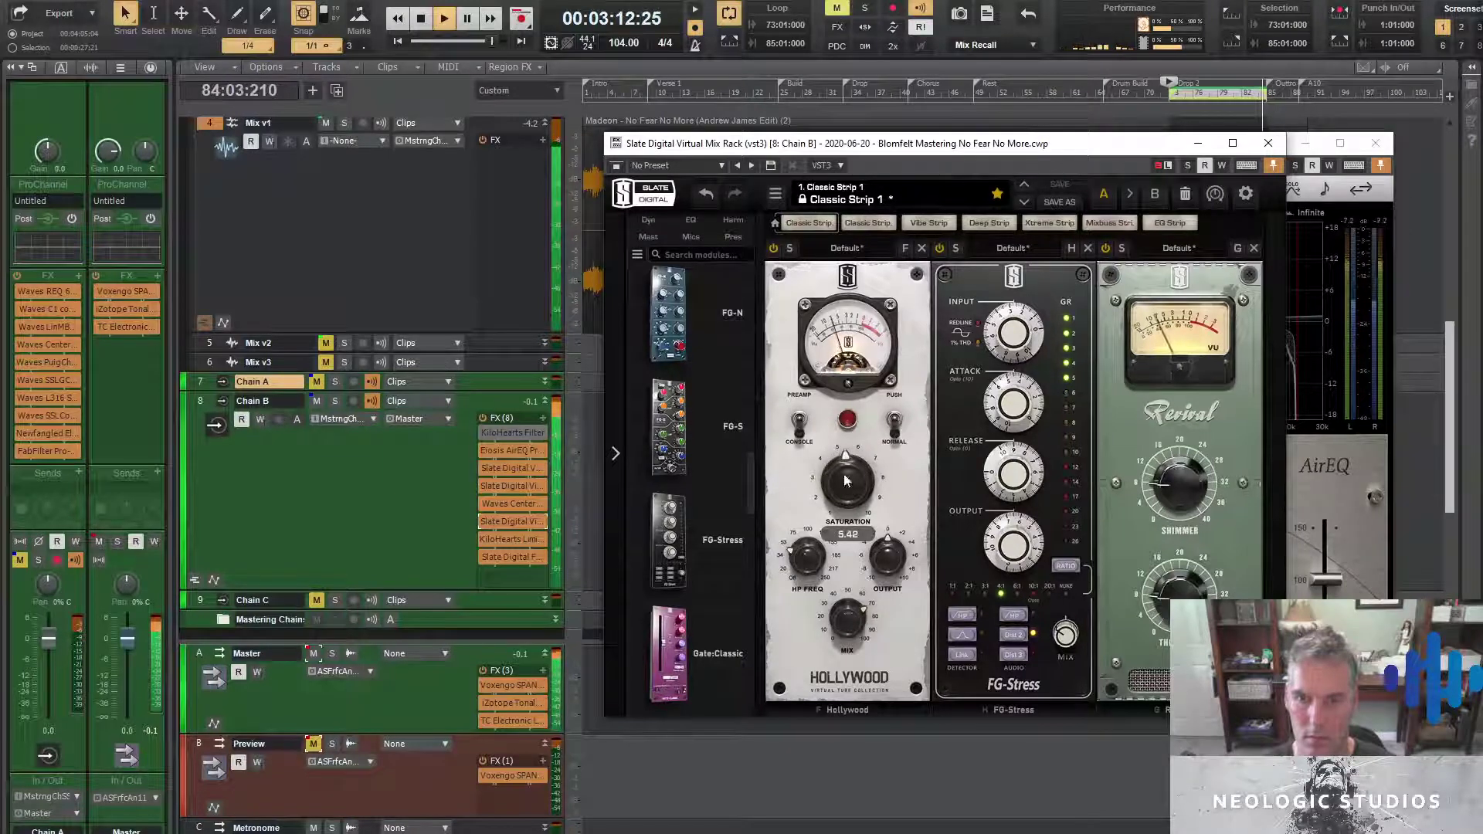
Open Voxengo SPAN Plus from the Master bus and arrange it beside the Virtual Mix Rack so both can be seen
{"action": "double_click", "coordinate": [511, 684]}
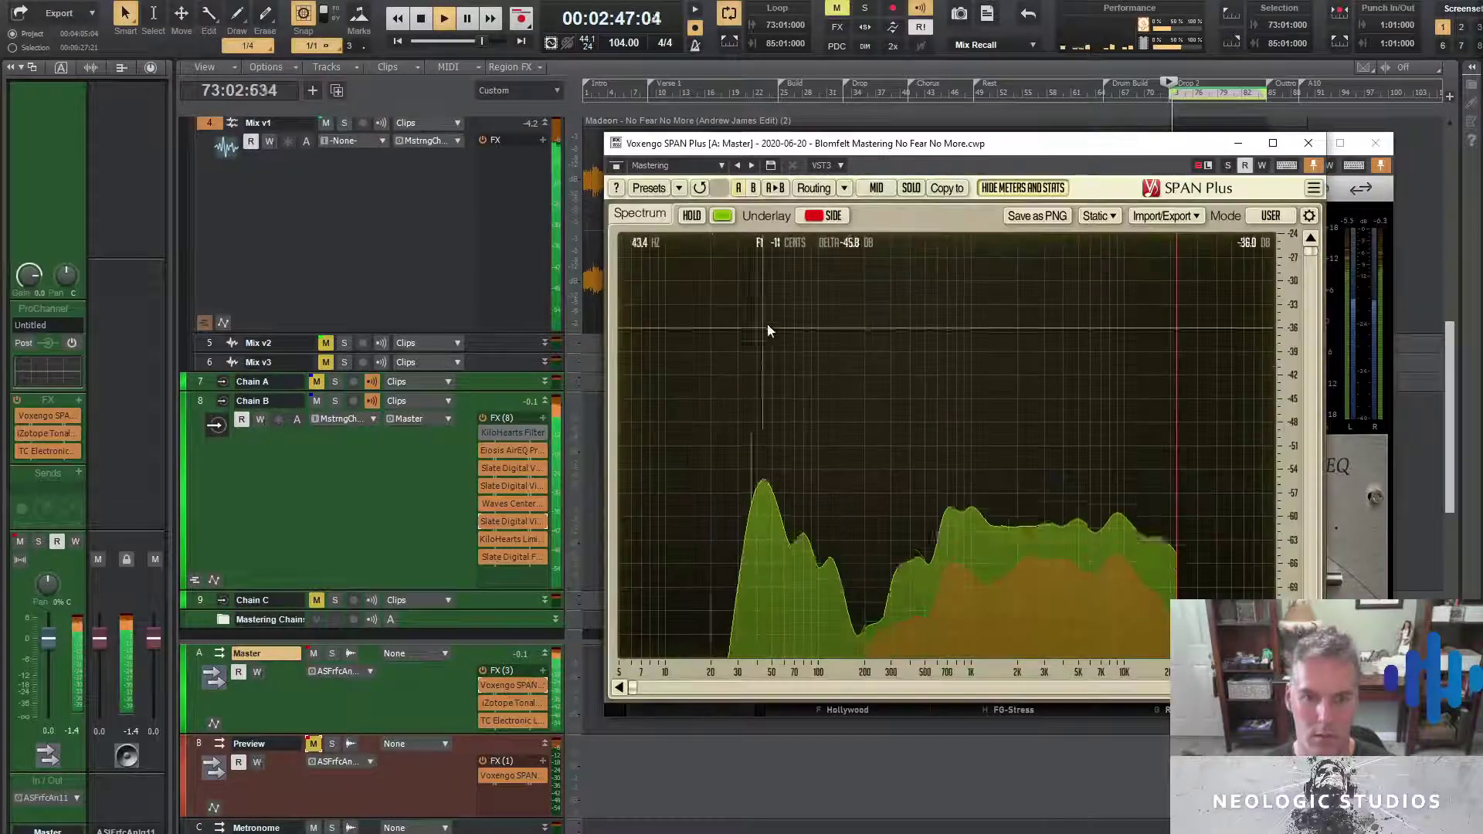
{"action": "left_click_drag", "start_coordinate": [767, 142], "coordinate": [342, 109]}
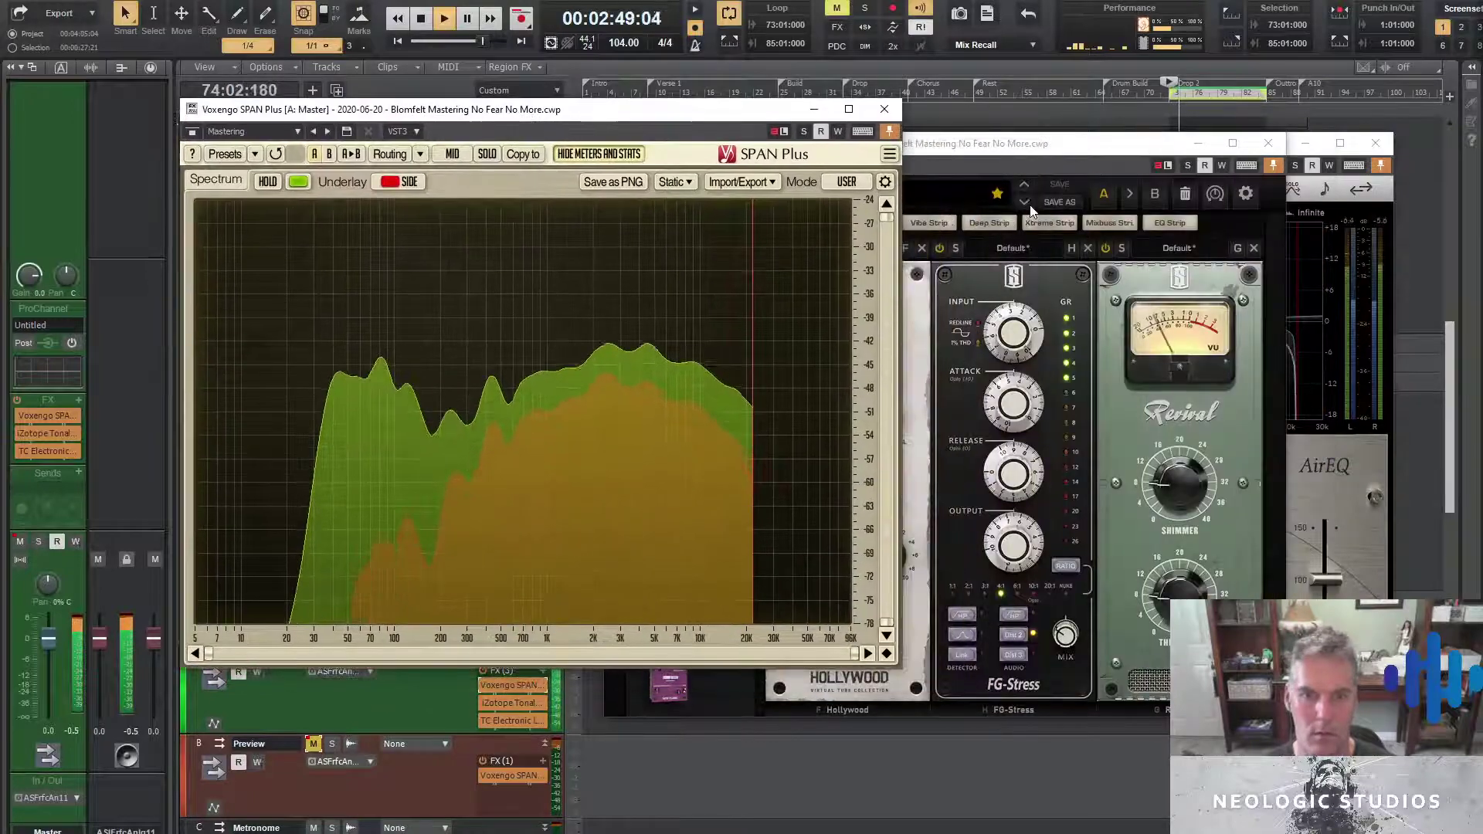
{"action": "left_click", "coordinate": [1031, 210]}
{"action": "left_click_drag", "start_coordinate": [1031, 143], "coordinate": [1064, 115]}
Raise Hollywood's Saturation further and fine-tune its HP Freq around 51.1 Hz against the spectrum
{"action": "left_click_drag", "start_coordinate": [874, 454], "coordinate": [879, 429]}
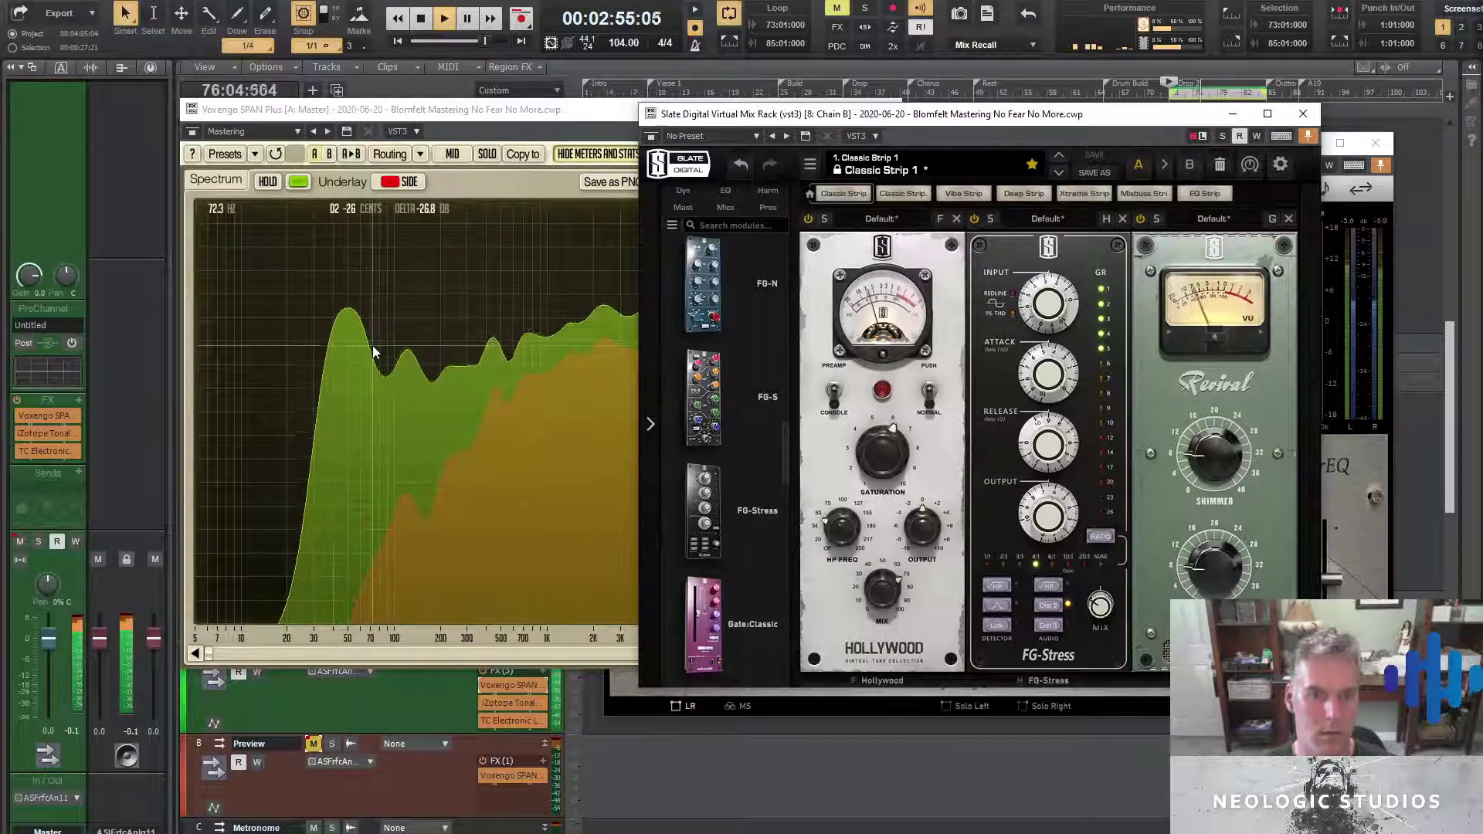
{"action": "left_click", "coordinate": [842, 526]}
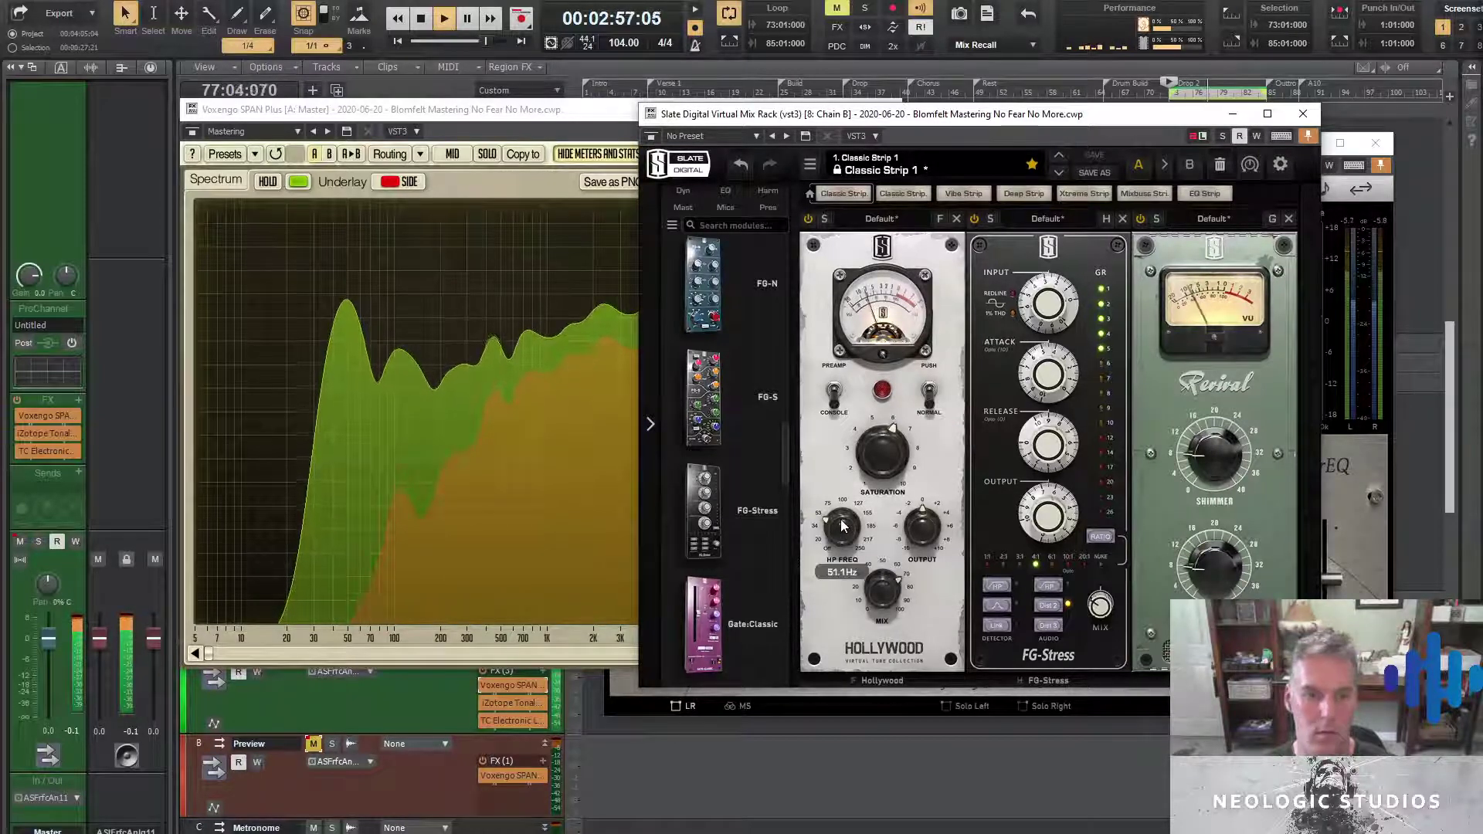
{"action": "left_click_drag", "start_coordinate": [842, 526], "coordinate": [842, 521]}
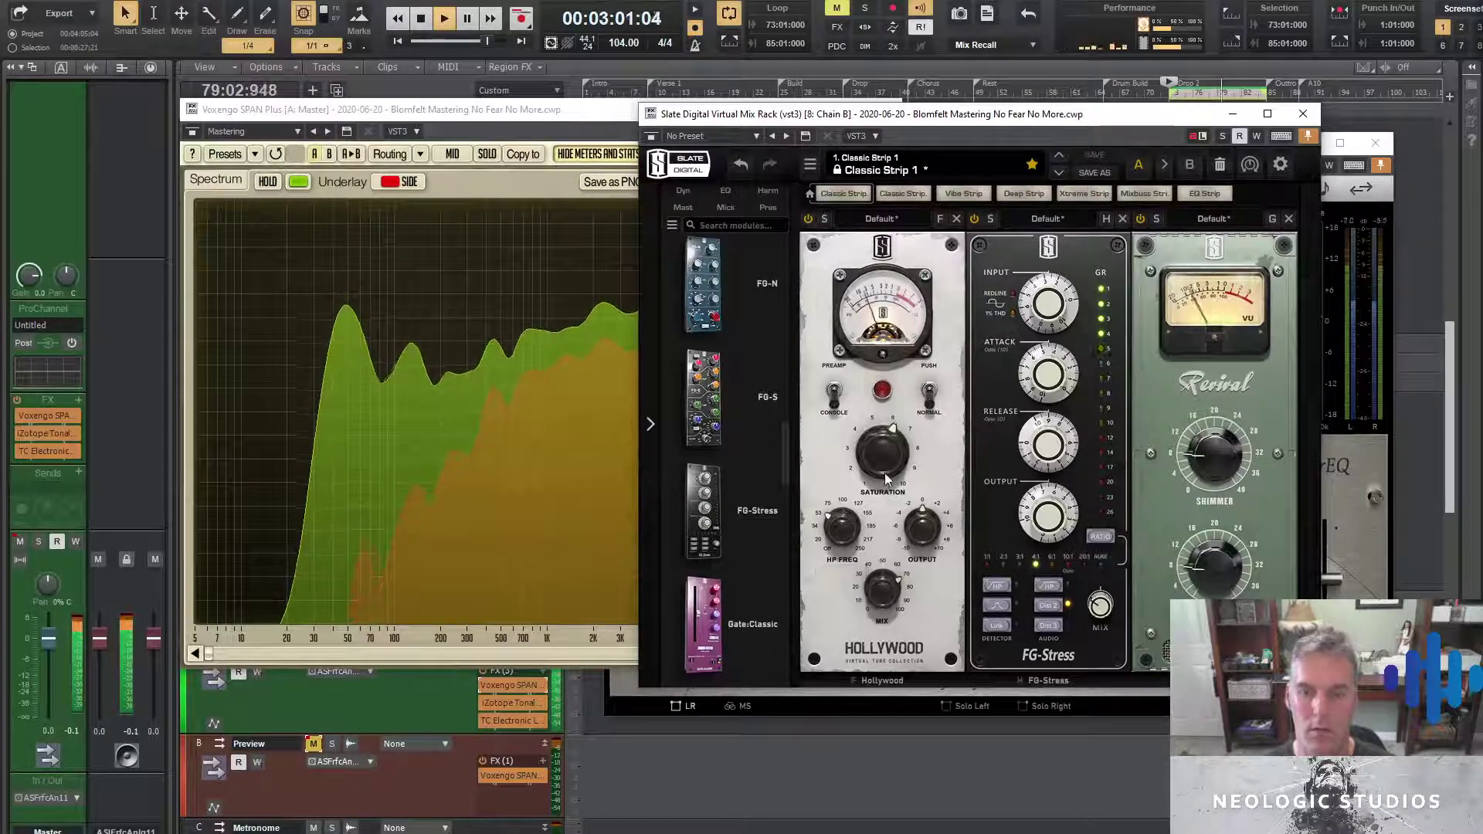
Raise Hollywood's Saturation to around 8.50 and adjust its Mix amount while Drop 2 loops
{"action": "left_click_drag", "start_coordinate": [886, 479], "coordinate": [879, 386]}
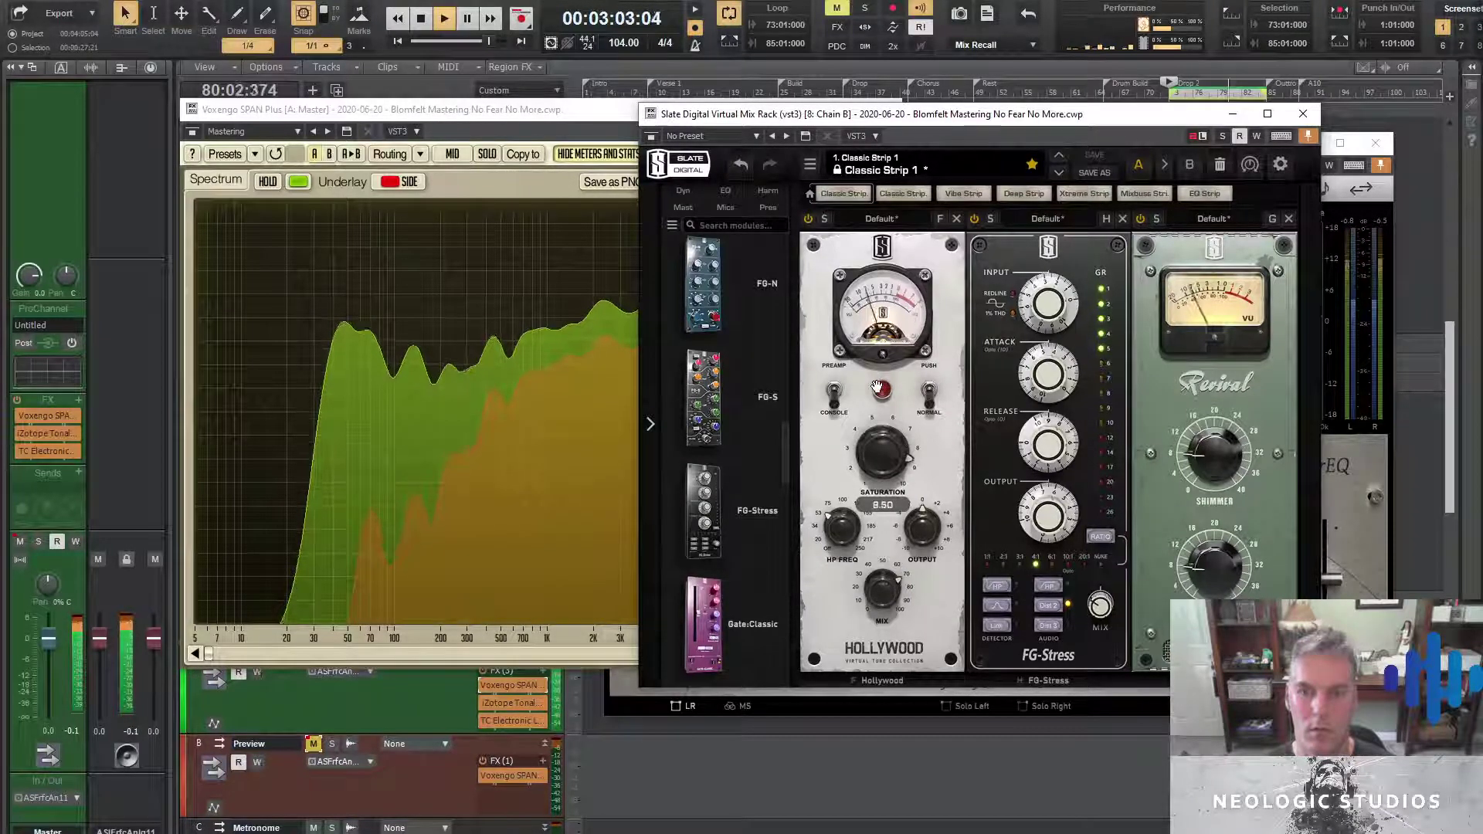
{"action": "left_click_drag", "start_coordinate": [891, 451], "coordinate": [893, 513]}
{"action": "left_click_drag", "start_coordinate": [882, 566], "coordinate": [881, 611]}
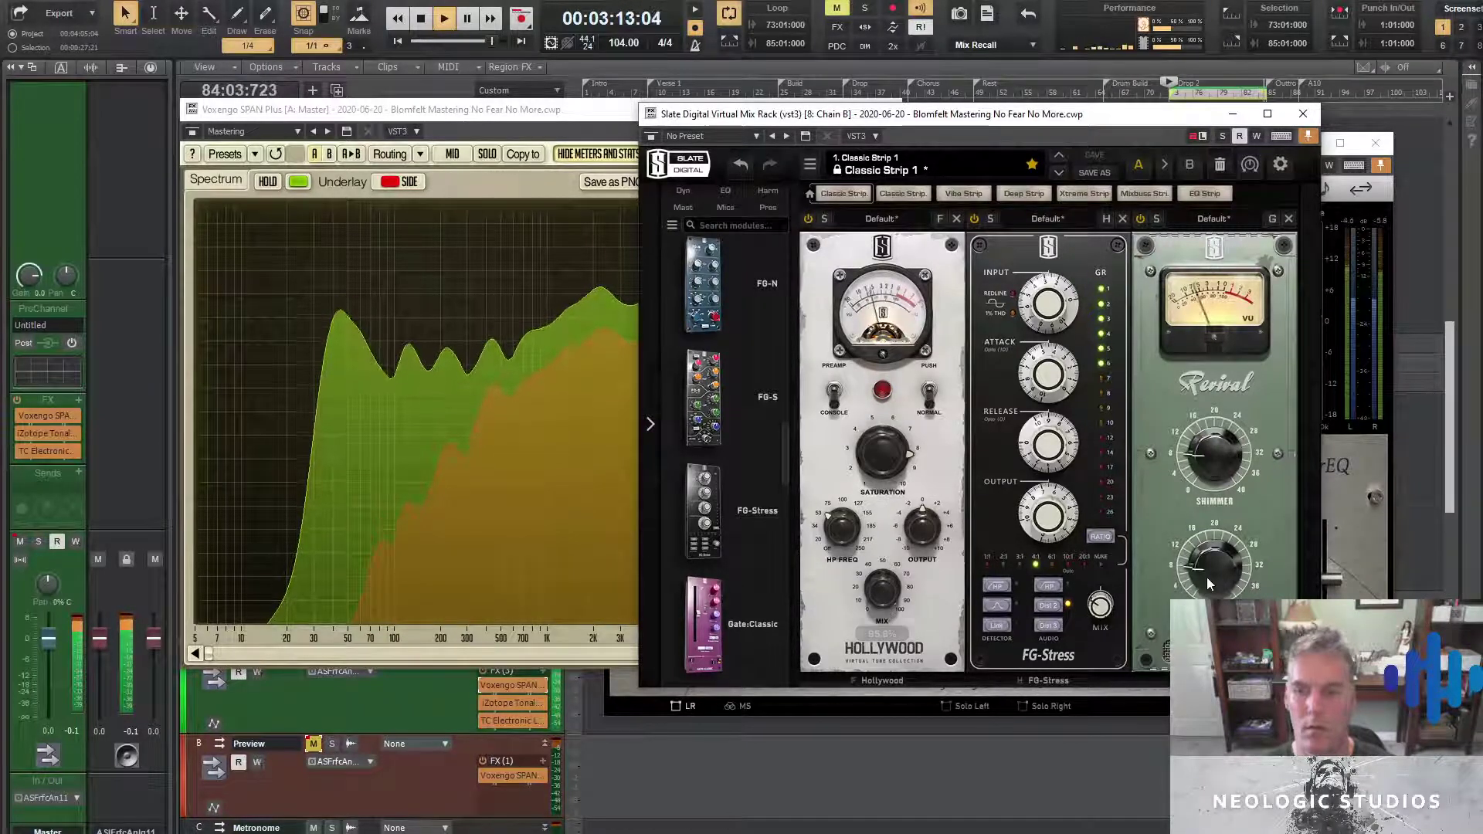
Increase the Revival control below Shimmer, stop playback, and move the Virtual Mix Rack aside to uncover more of SPAN Plus
{"action": "left_click_drag", "start_coordinate": [1206, 577], "coordinate": [1207, 556]}
{"action": "mouse_move", "coordinate": [1207, 503]}
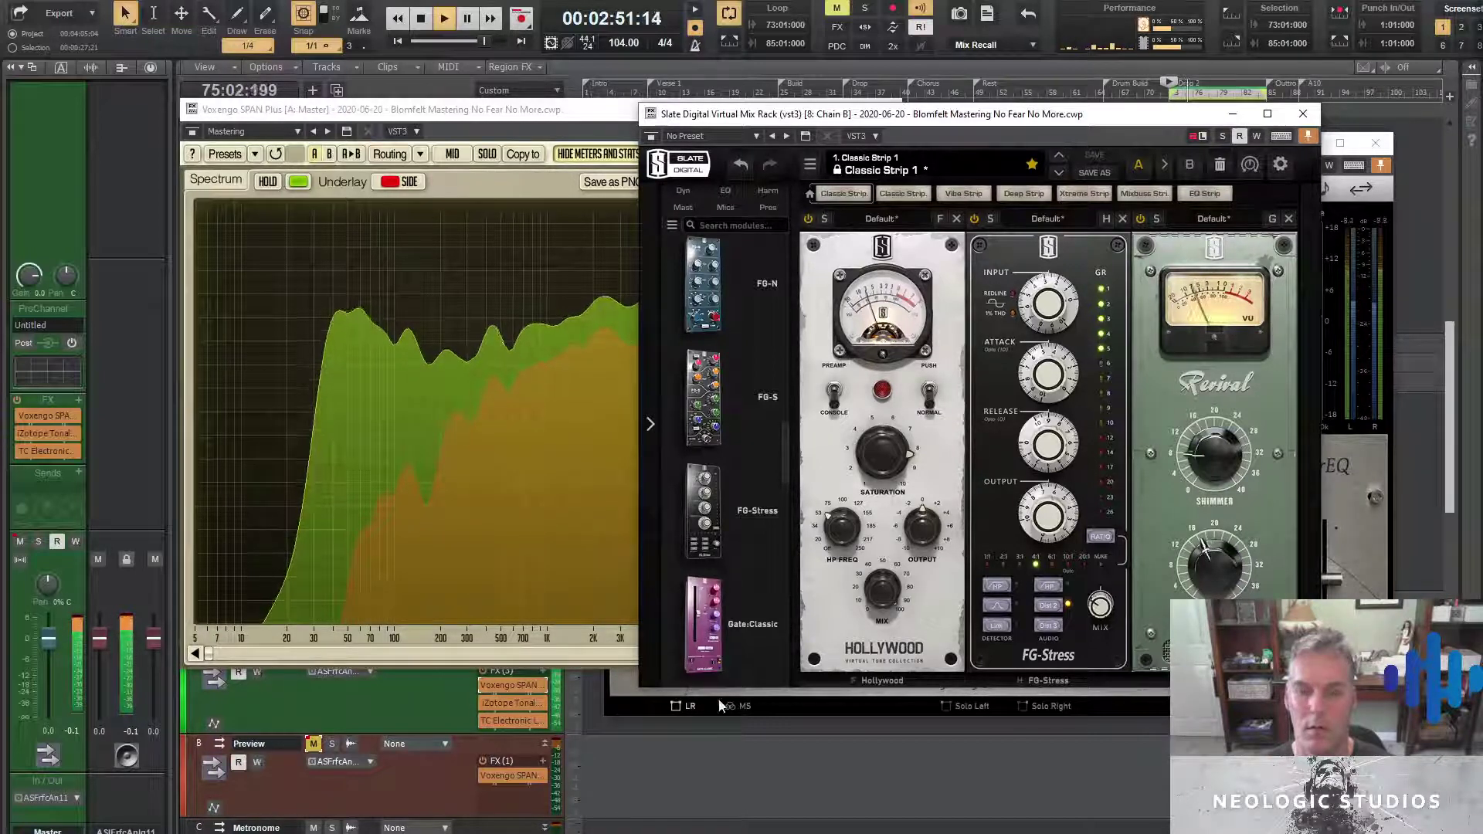
{"action": "left_click", "coordinate": [446, 710]}
{"action": "key", "text": "space"}
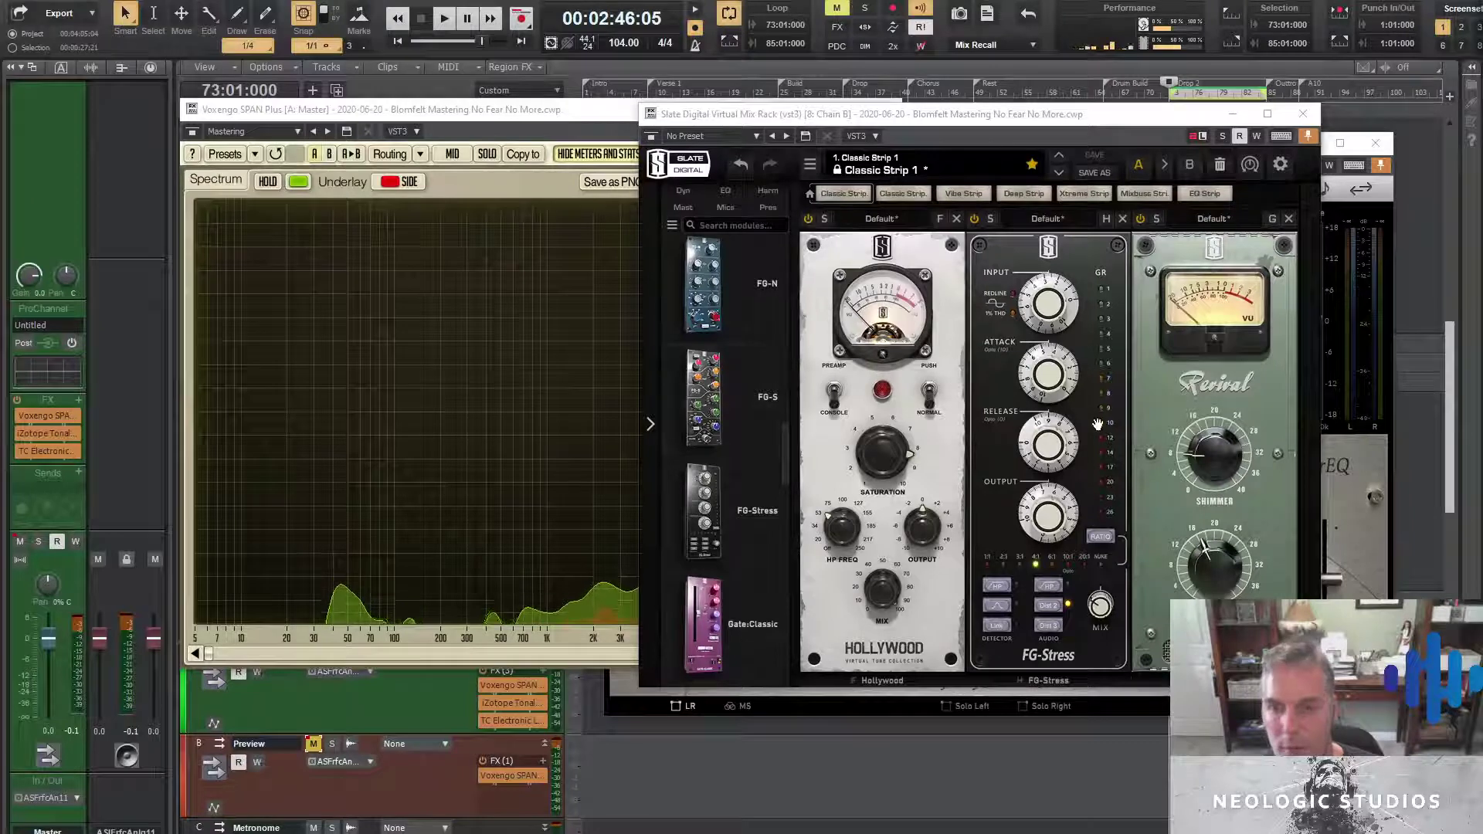
{"action": "left_click_drag", "start_coordinate": [1044, 119], "coordinate": [1100, 146]}
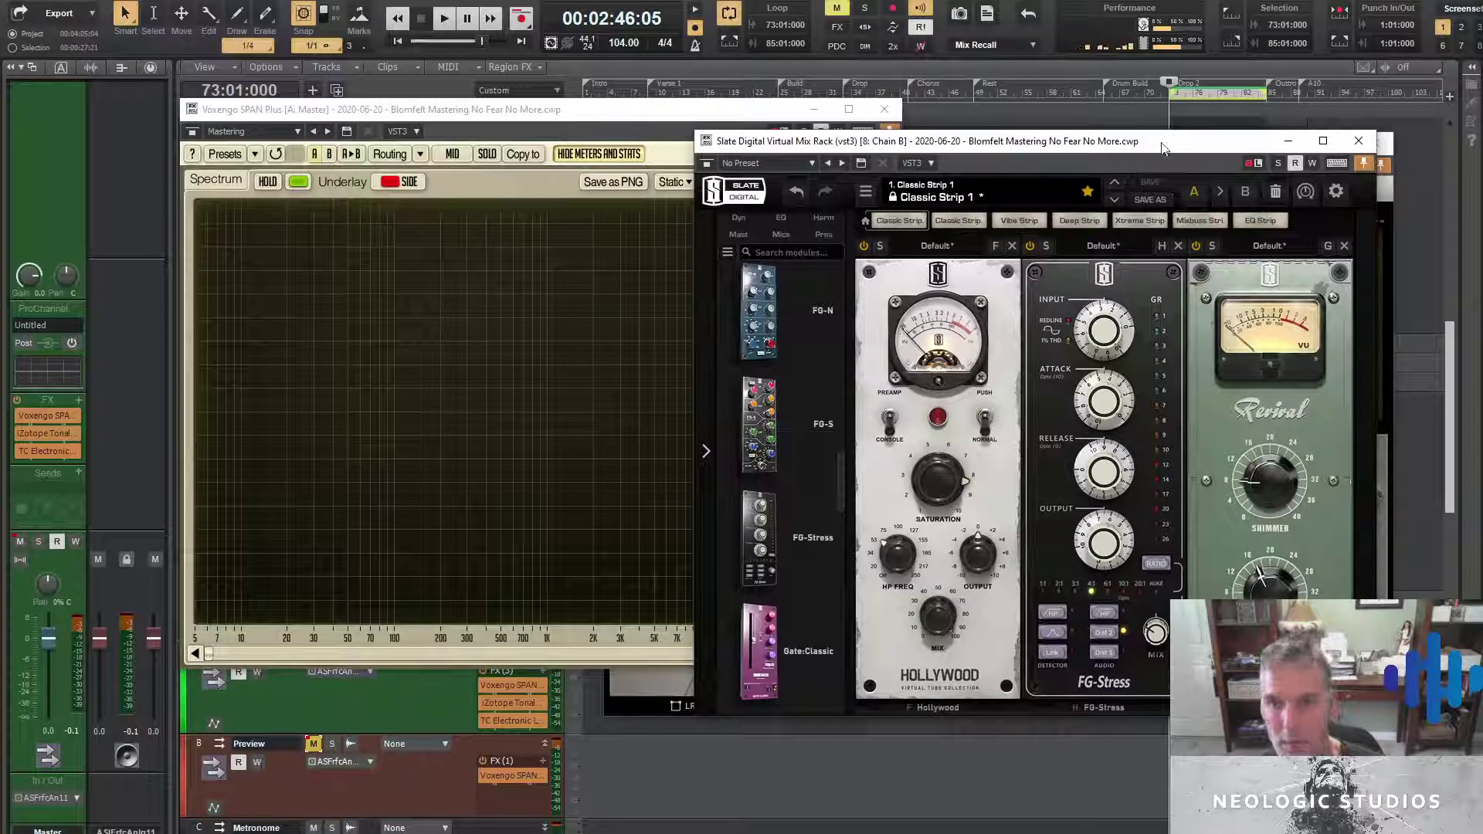
Replay Drop 2 and fine-tune Hollywood's Saturation and HP Freq against the master's spectrum
{"action": "key", "text": "space"}
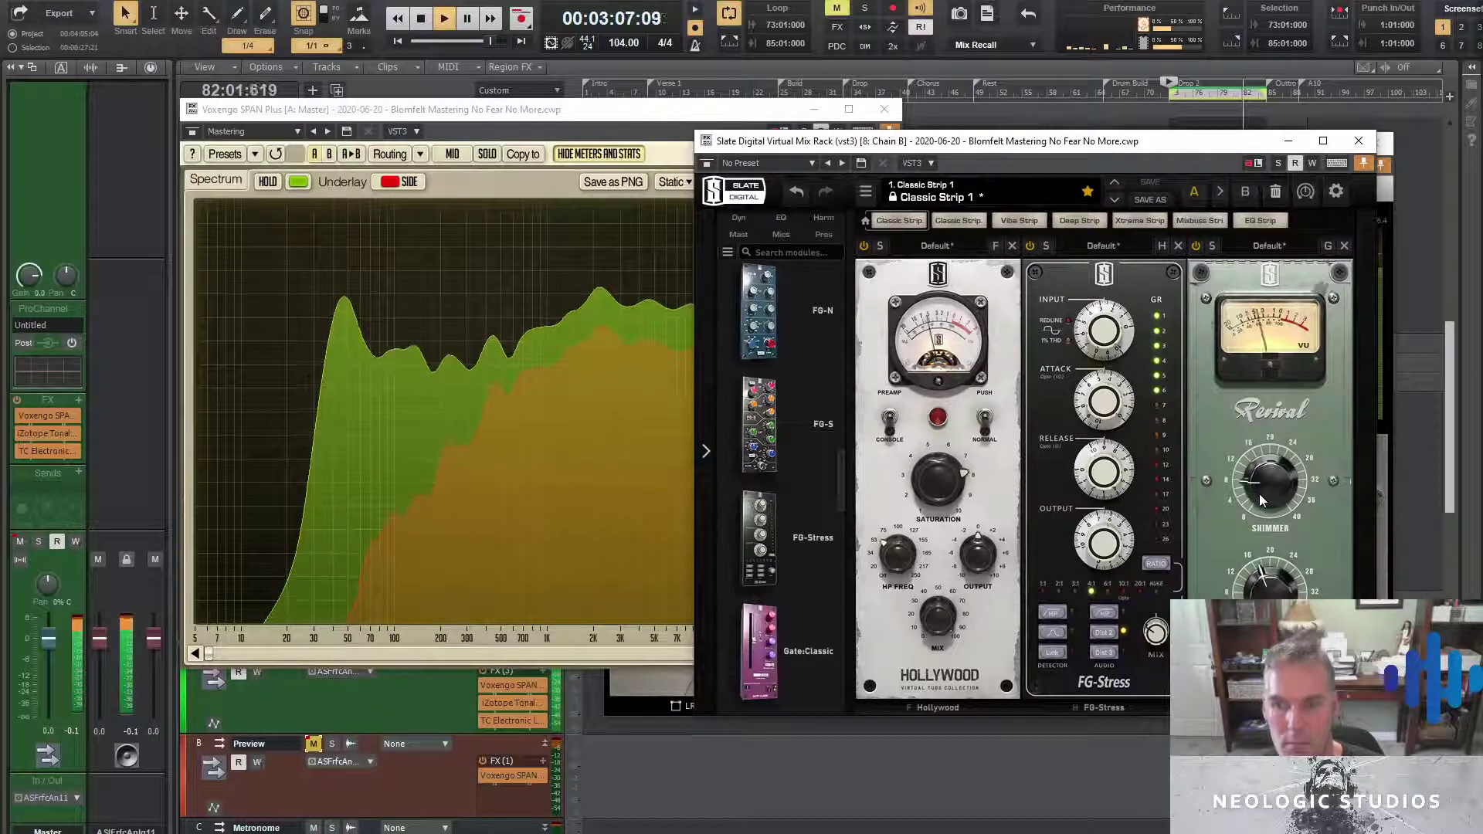
{"action": "left_click_drag", "start_coordinate": [949, 496], "coordinate": [944, 459]}
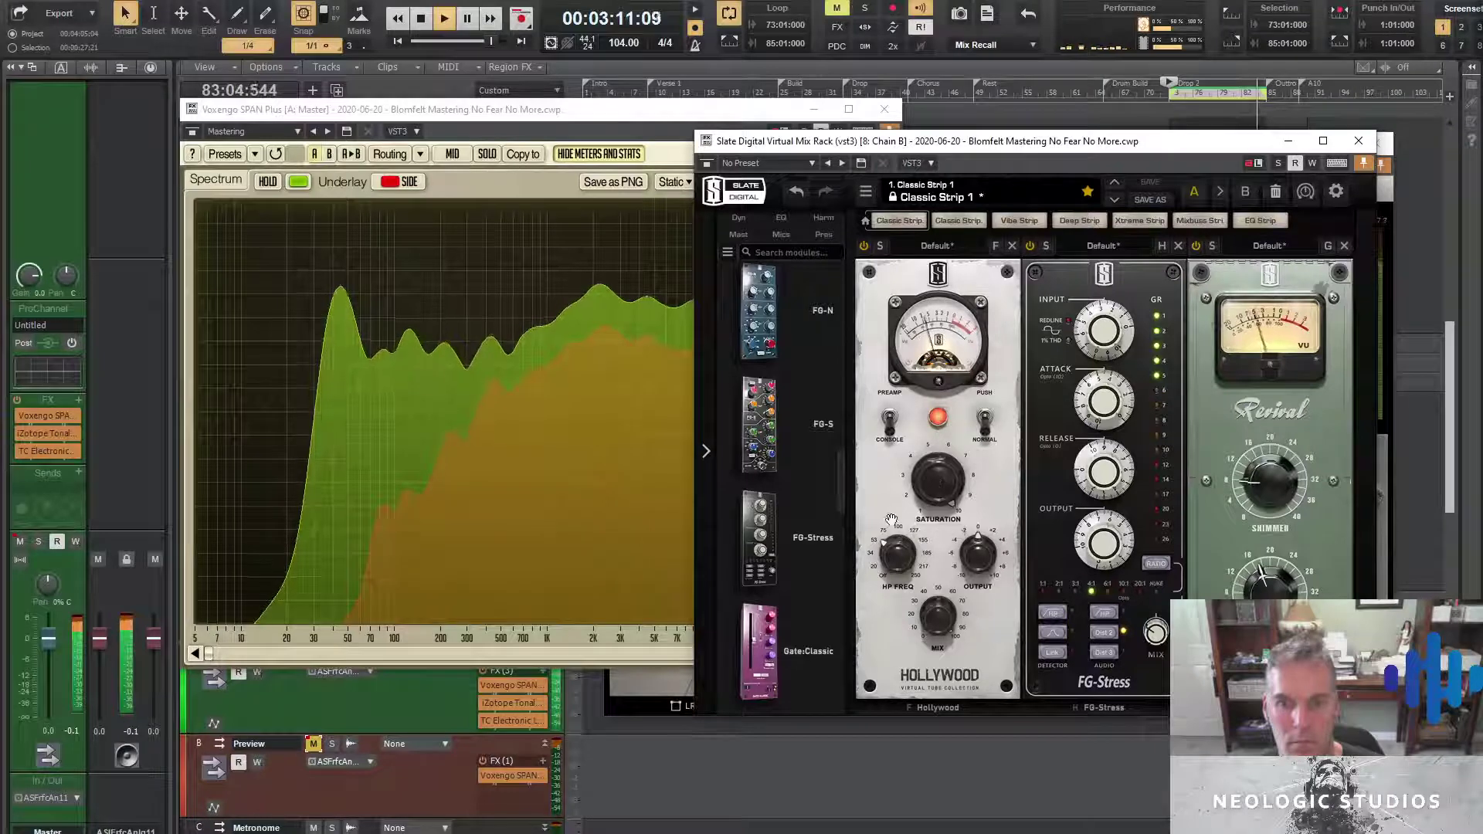
{"action": "mouse_move", "coordinate": [894, 562]}
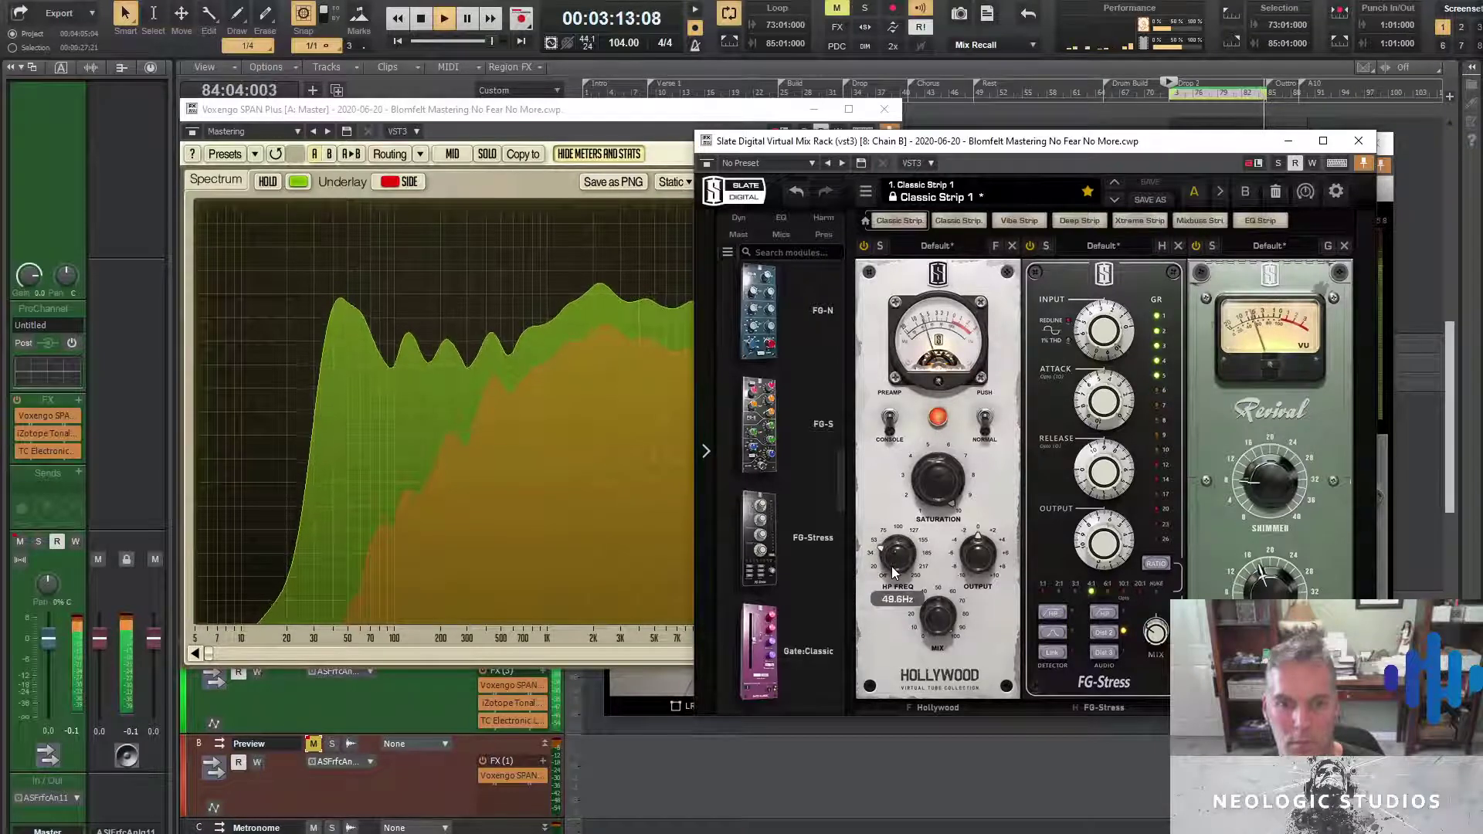
{"action": "left_click_drag", "start_coordinate": [894, 572], "coordinate": [894, 550]}
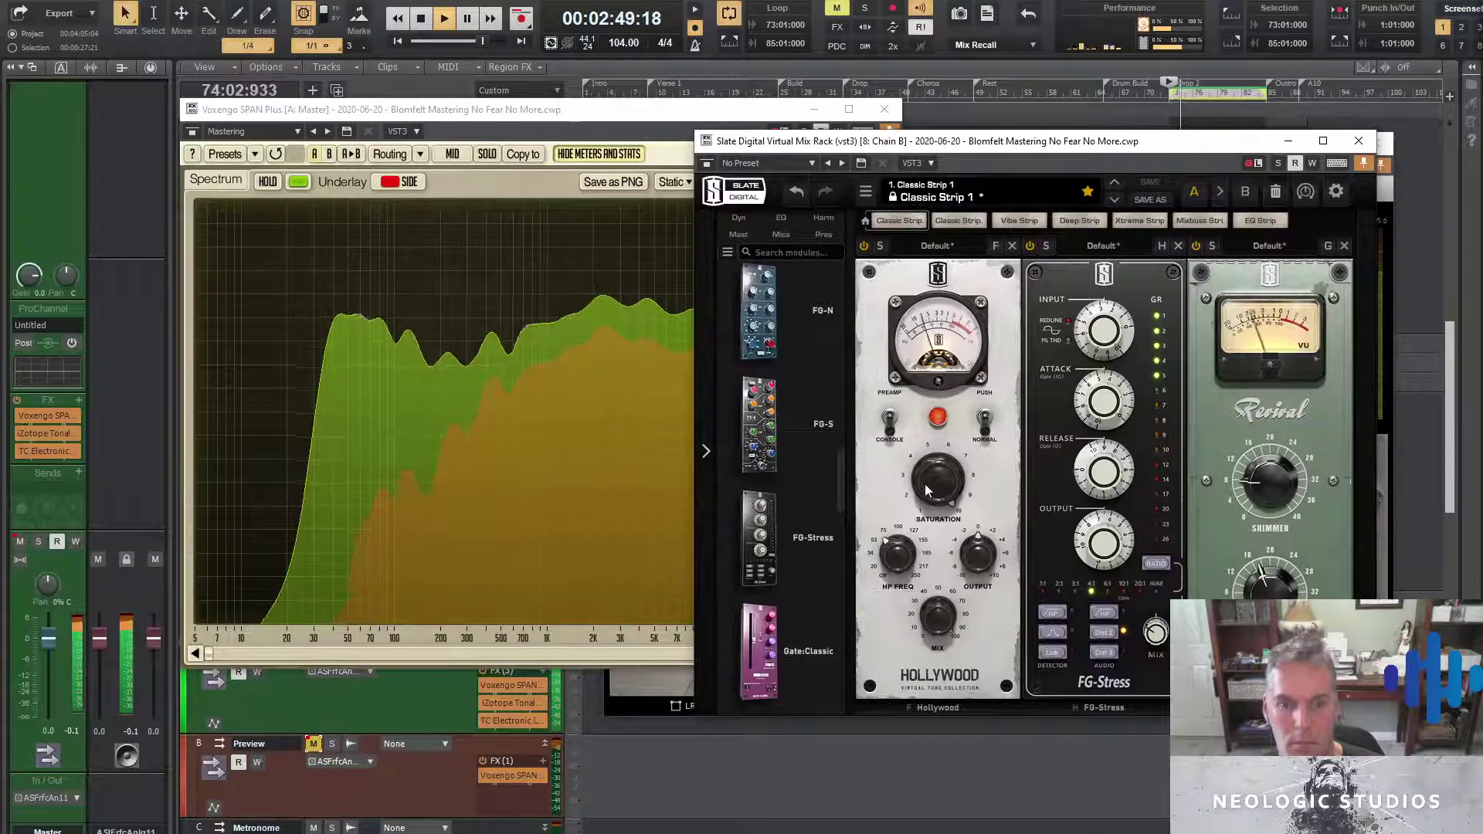
{"action": "left_click_drag", "start_coordinate": [939, 485], "coordinate": [940, 511]}
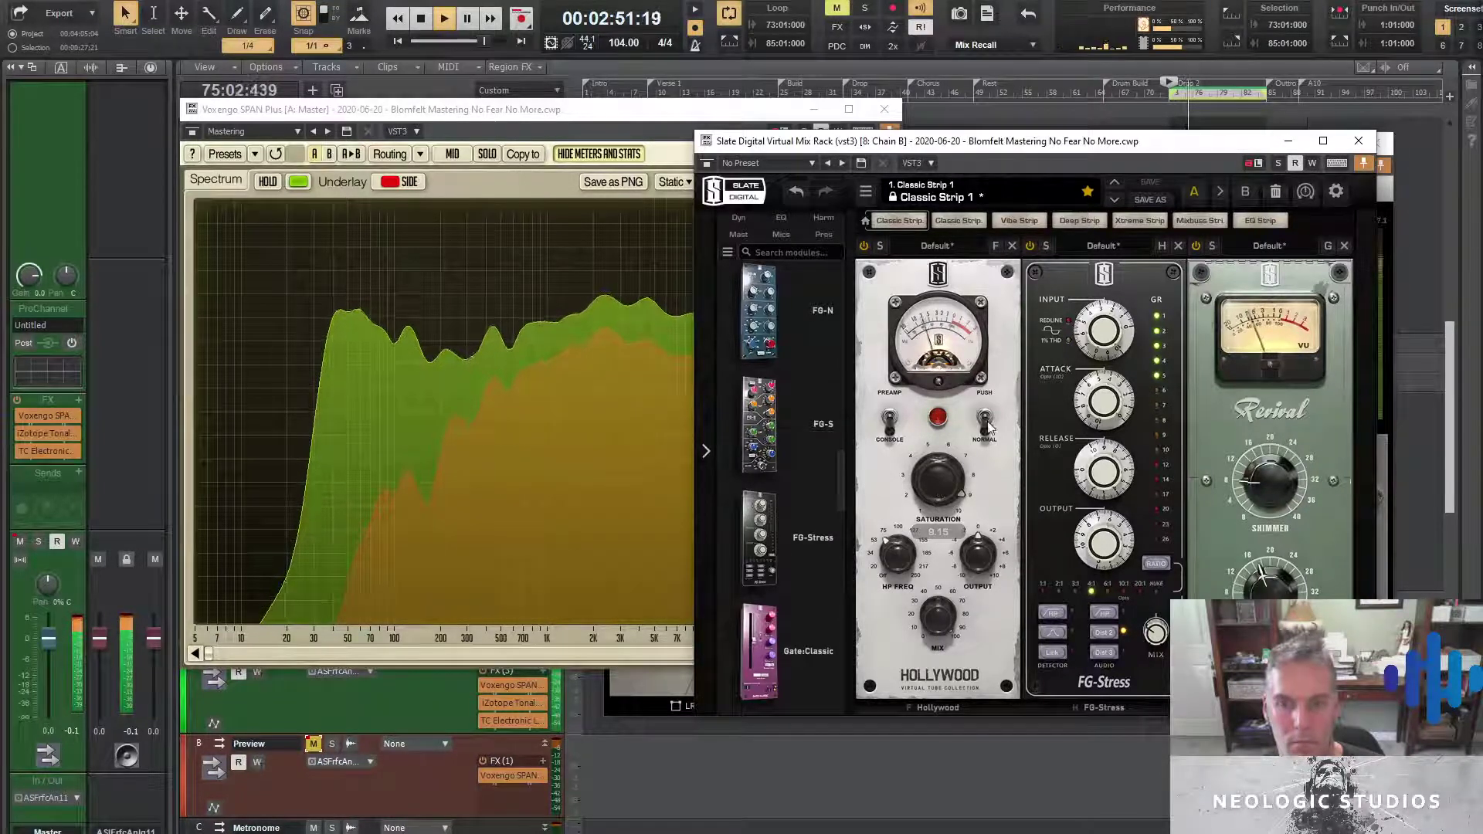
{"action": "left_click_drag", "start_coordinate": [963, 616], "coordinate": [946, 695]}
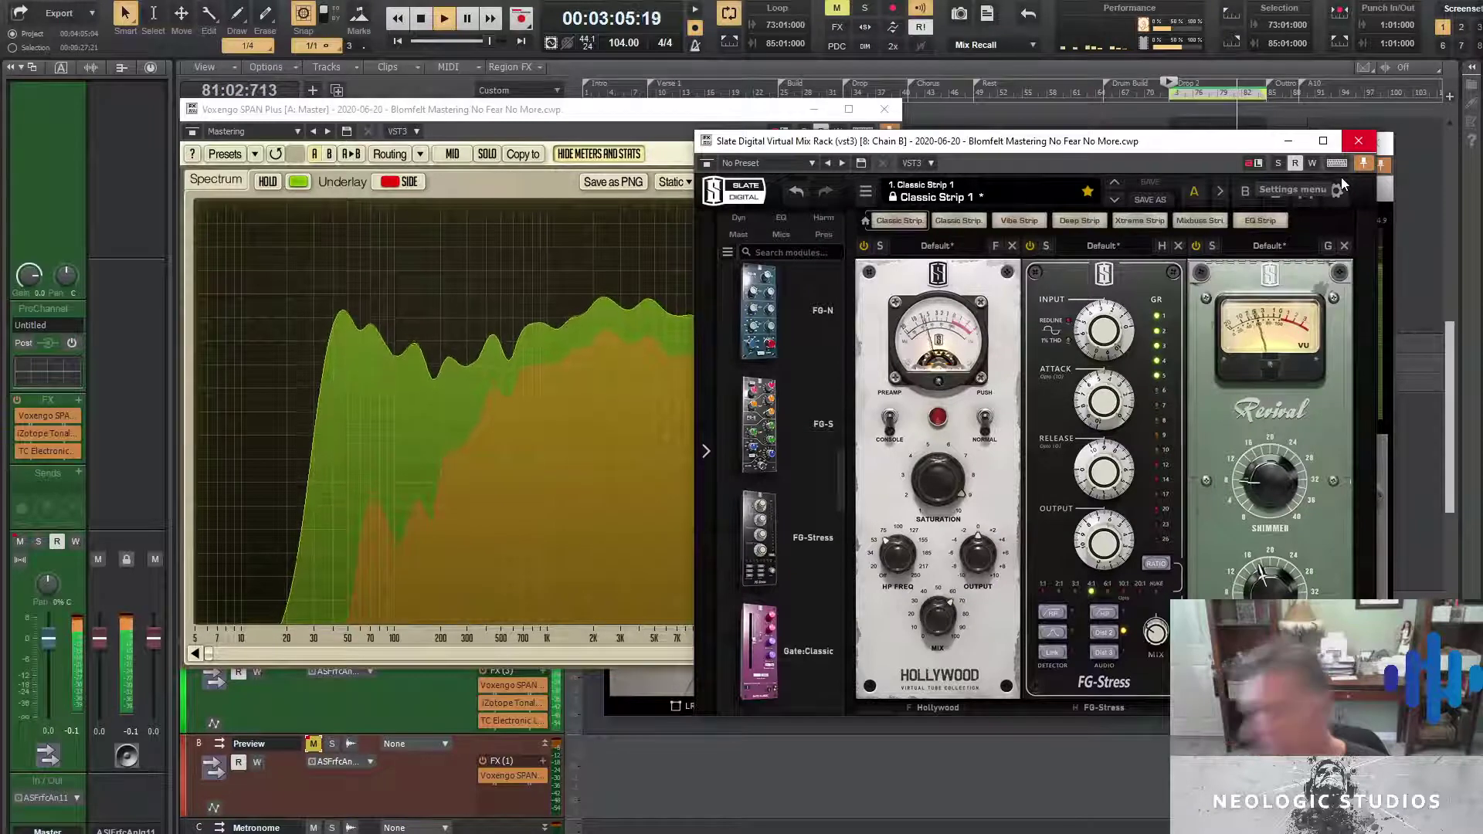
Stop playback, close Chain B's open effect windows, and move SPAN Plus clear of the track effects lists
{"action": "key", "text": "space"}
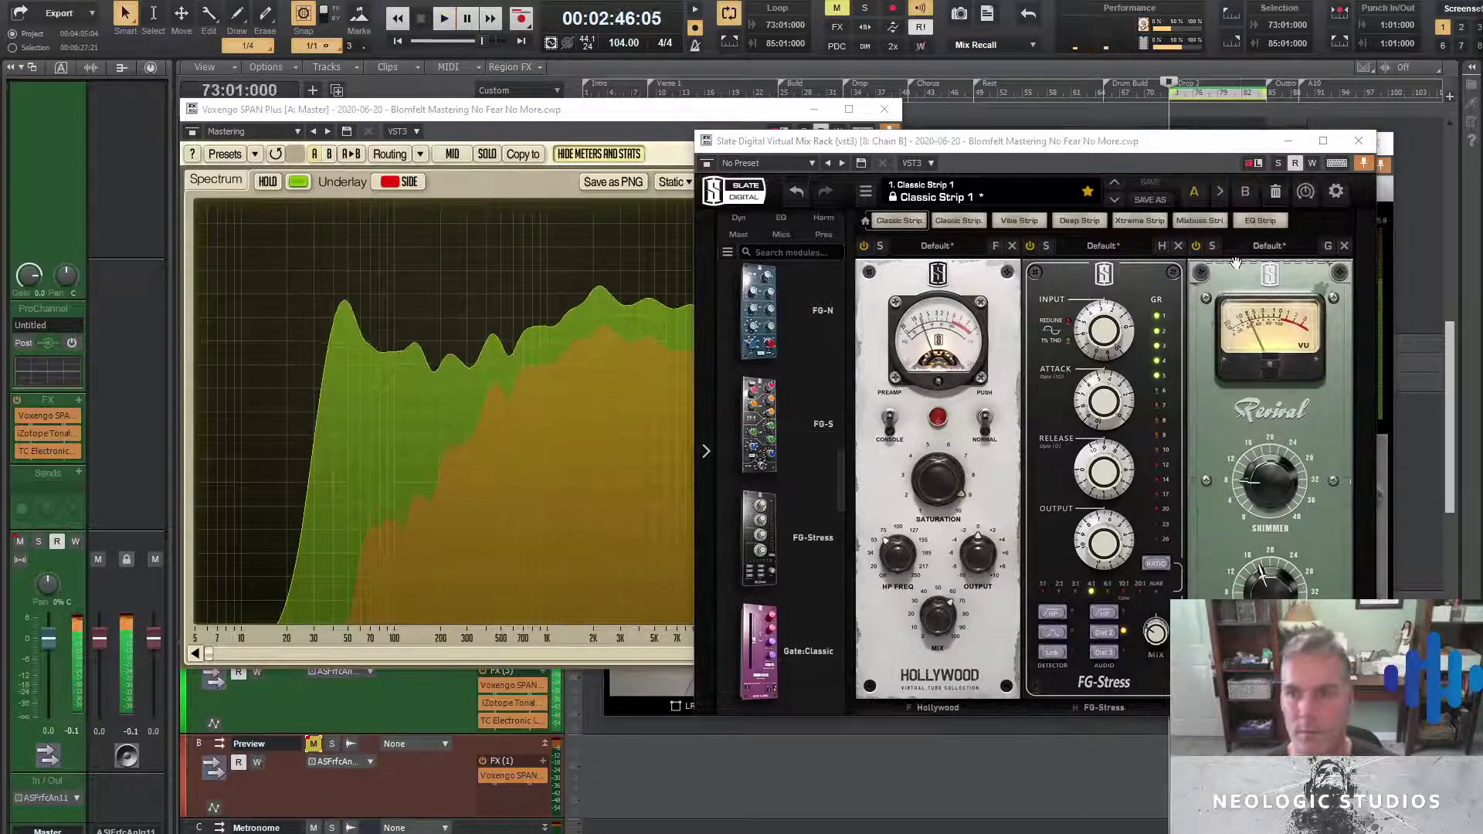
{"action": "left_click", "coordinate": [1357, 142]}
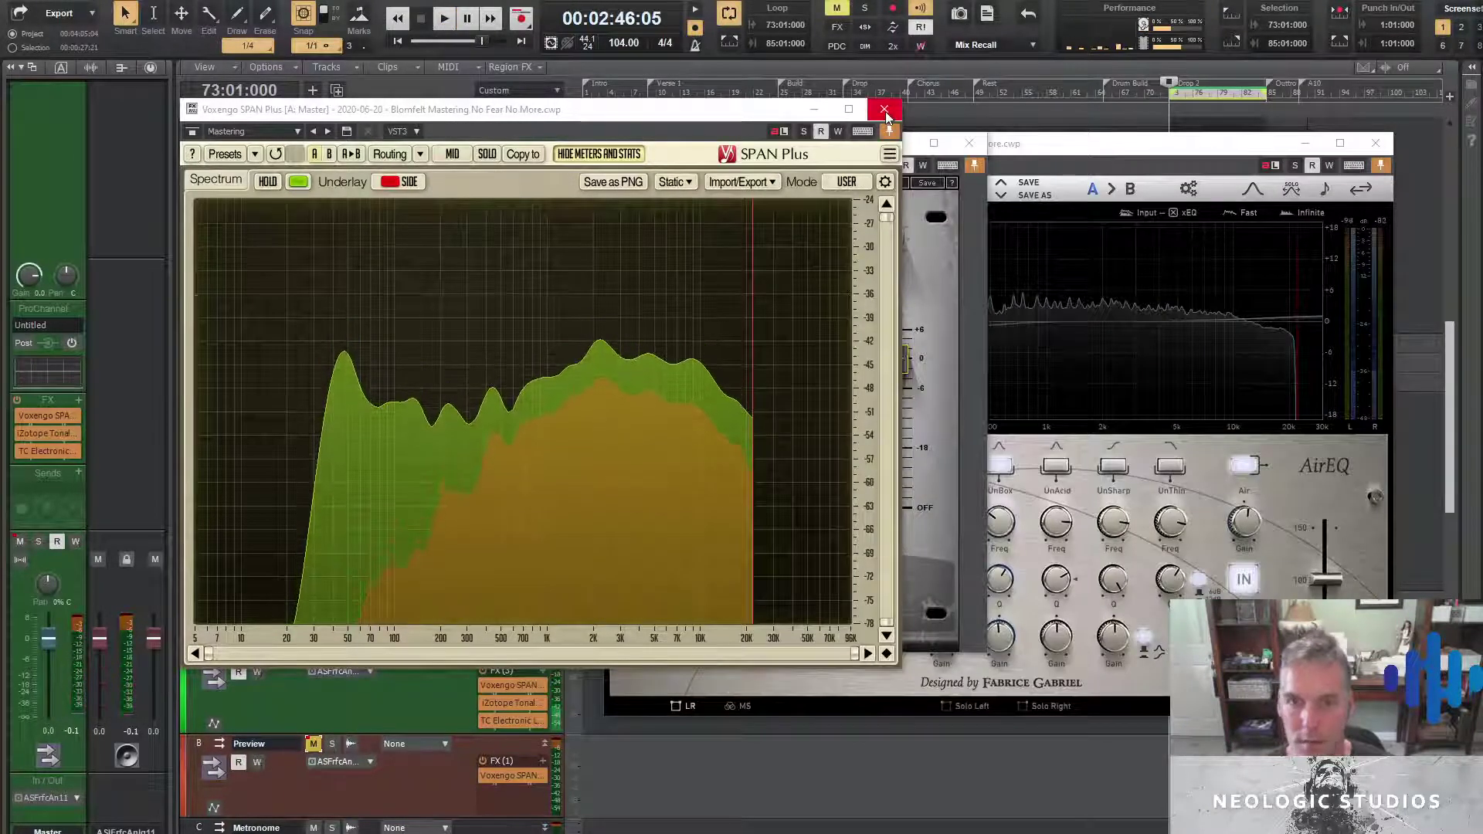
{"action": "left_click", "coordinate": [969, 143]}
{"action": "left_click", "coordinate": [1374, 143]}
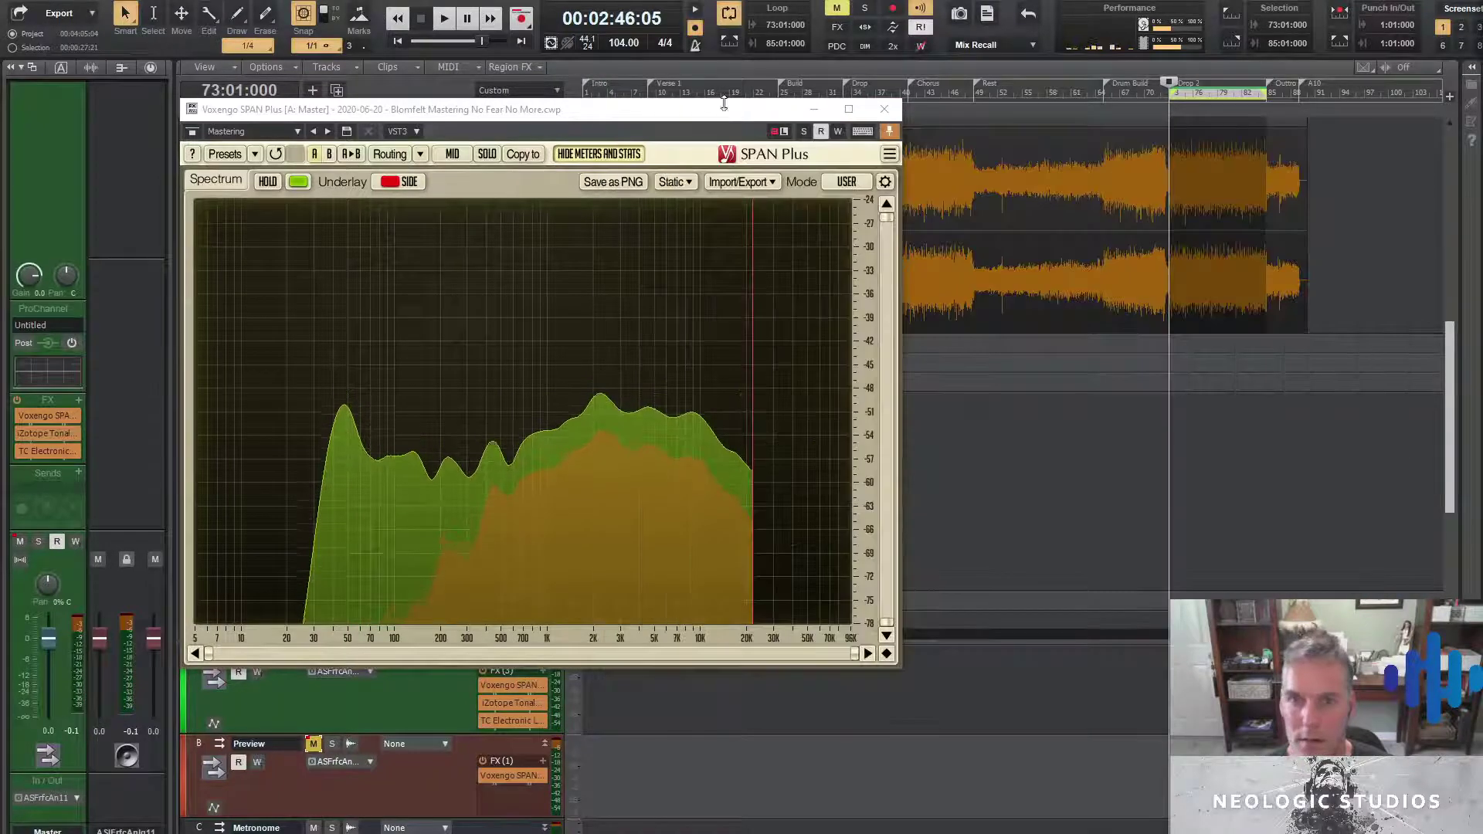
{"action": "left_click_drag", "start_coordinate": [724, 103], "coordinate": [1200, 20]}
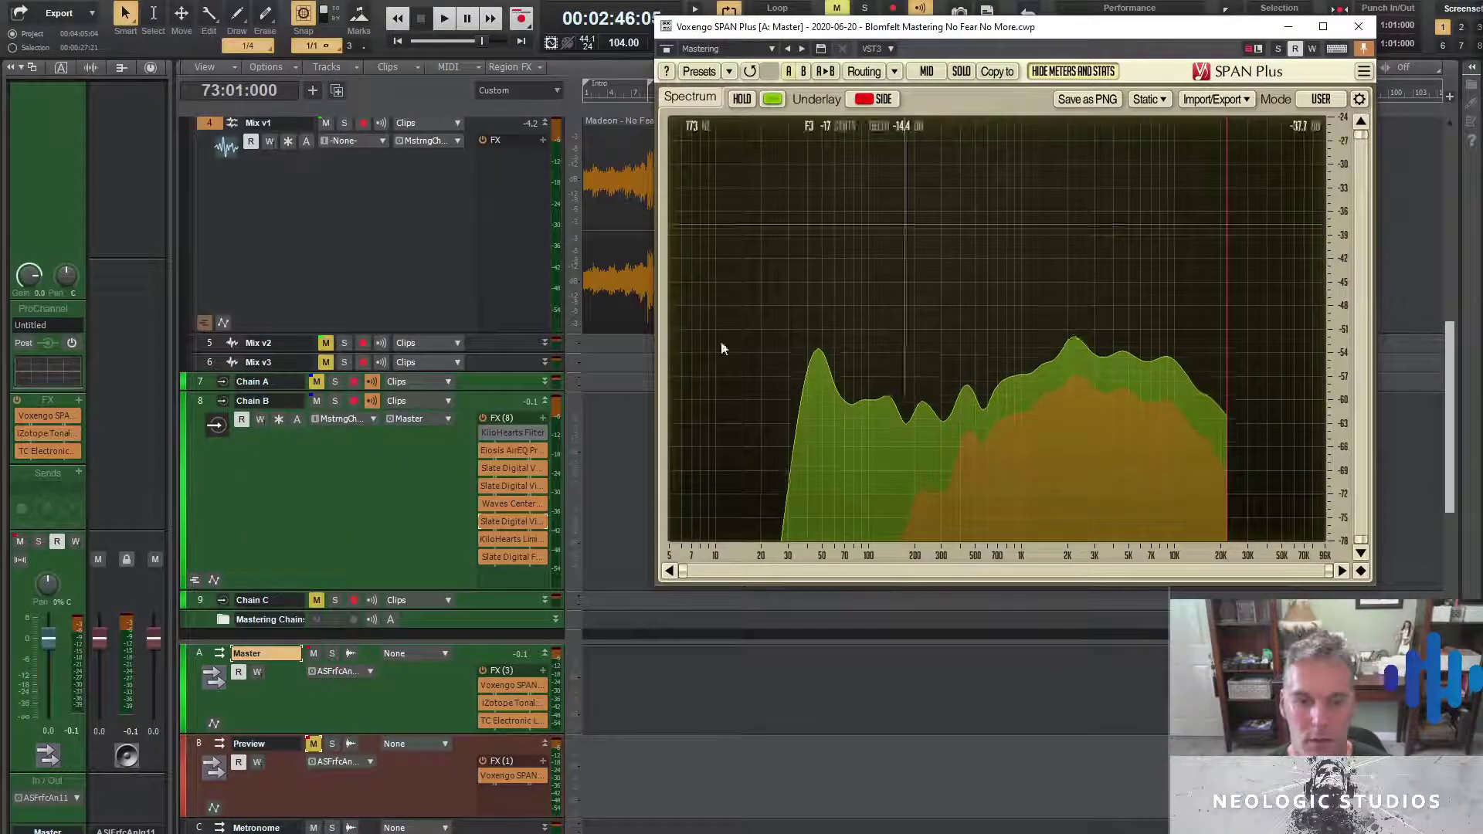
Open Chain B's KiloHearts Limiter and set its Threshold to -4.64 dB during playback
{"action": "double_click", "coordinate": [508, 538]}
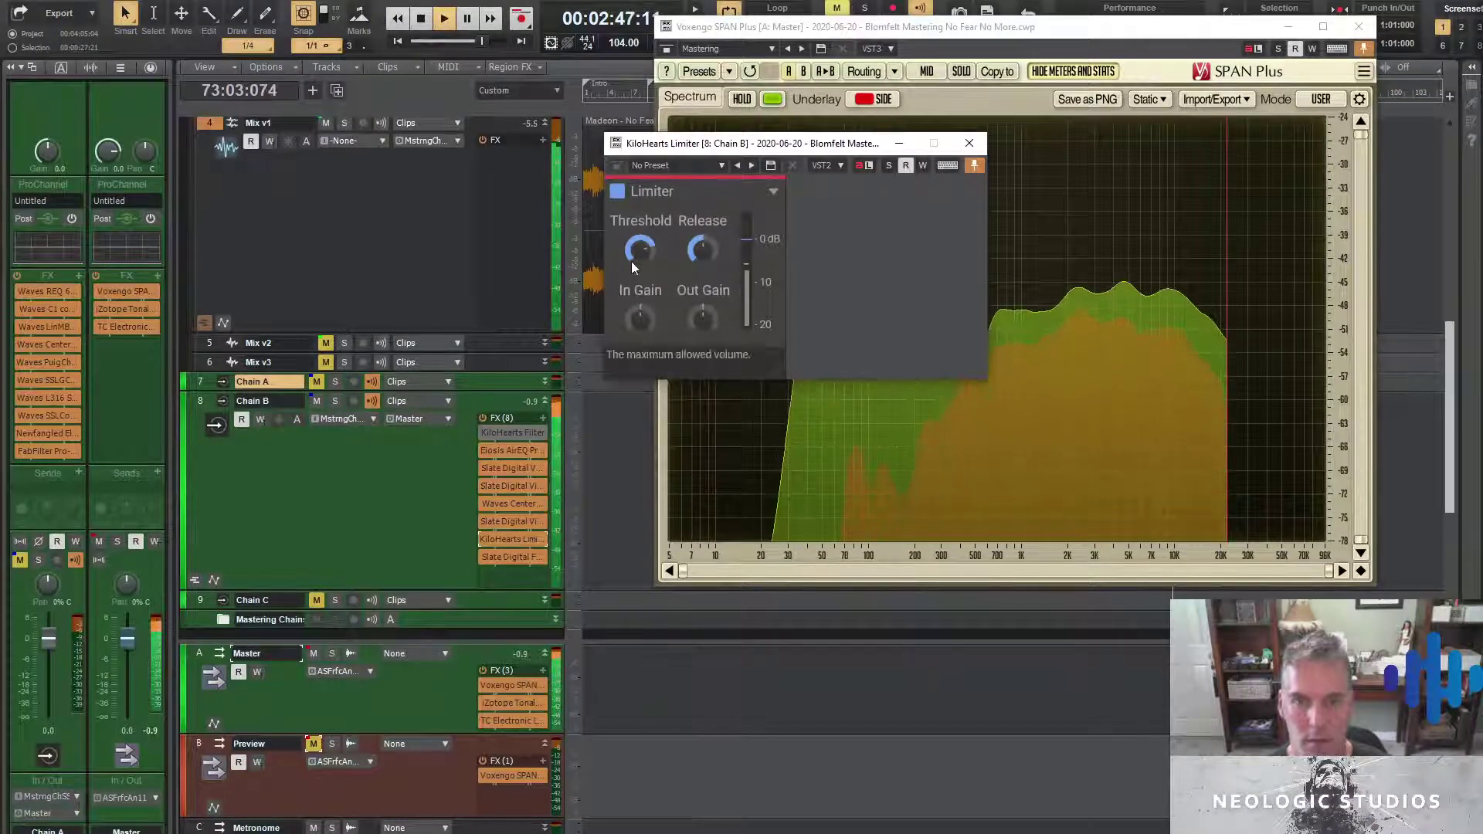
{"action": "left_click_drag", "start_coordinate": [641, 255], "coordinate": [638, 269]}
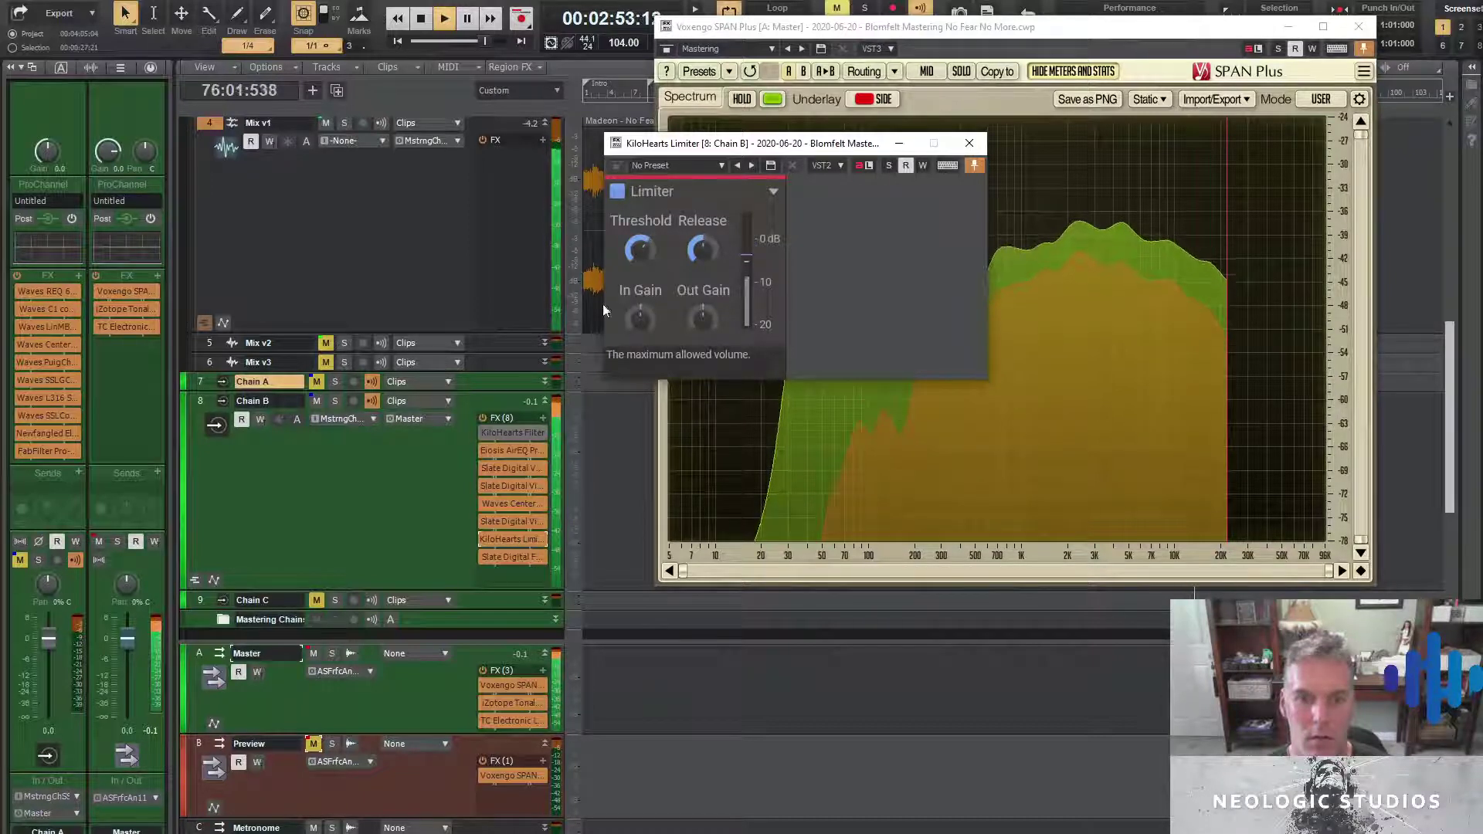
{"action": "left_click", "coordinate": [639, 248]}
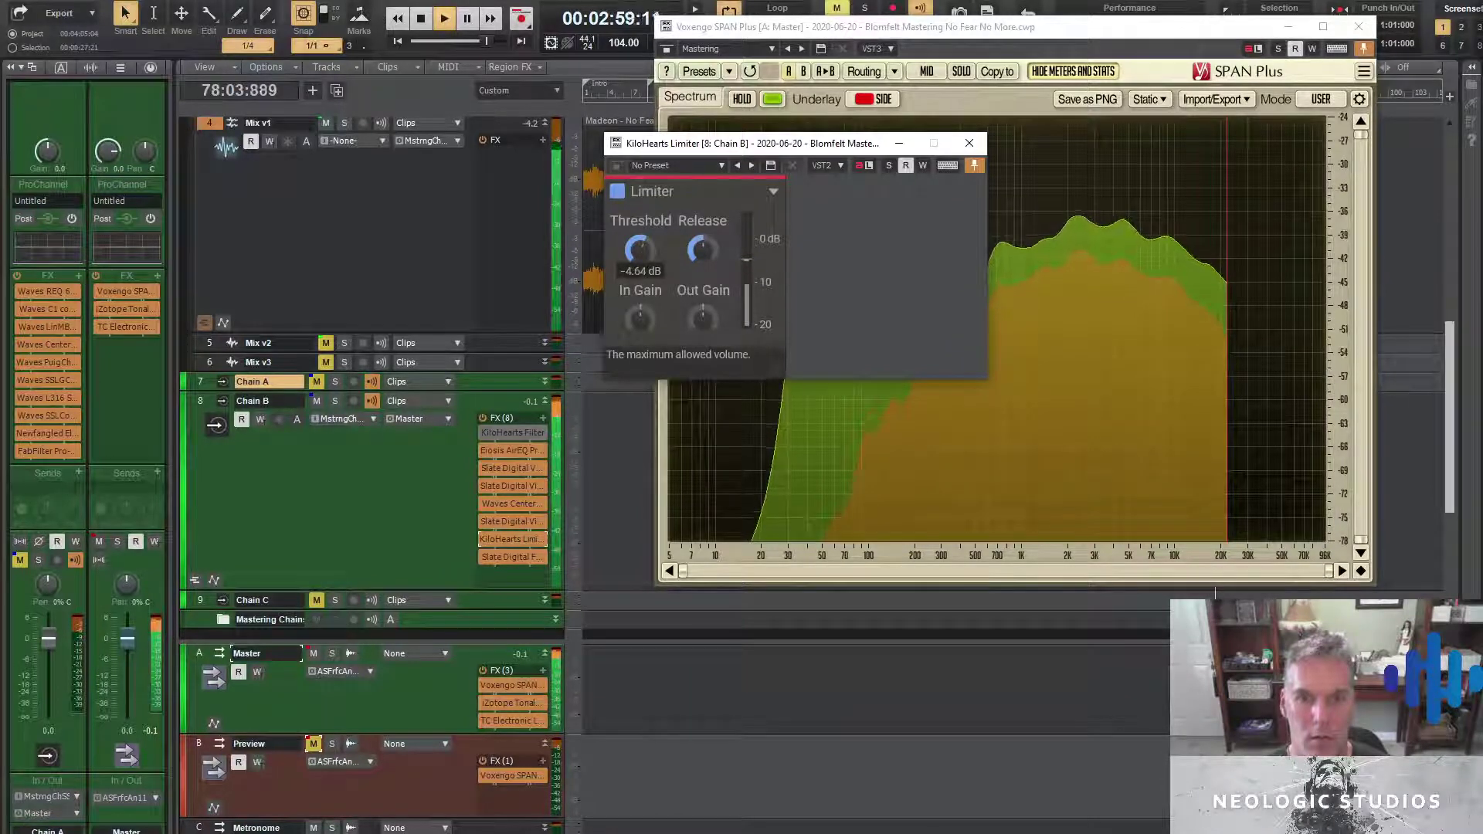
Adjust the Limiter's Release after consulting the note times for tempo 104 in the AnalogX Delay Time Calculator
{"action": "left_click", "coordinate": [702, 250]}
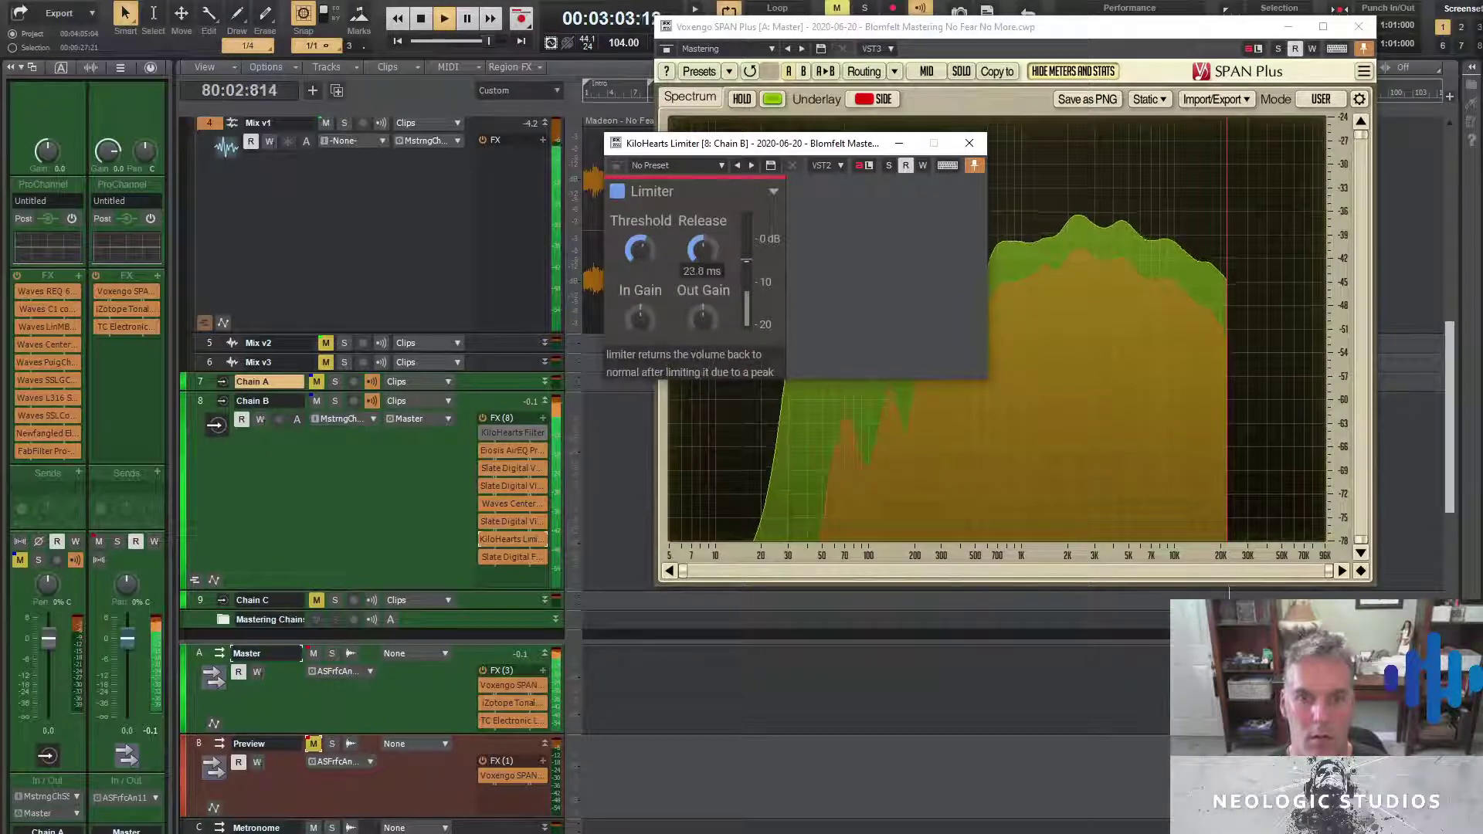
{"action": "left_click_drag", "start_coordinate": [702, 250], "coordinate": [702, 261]}
{"action": "key", "text": "alt+Tab"}
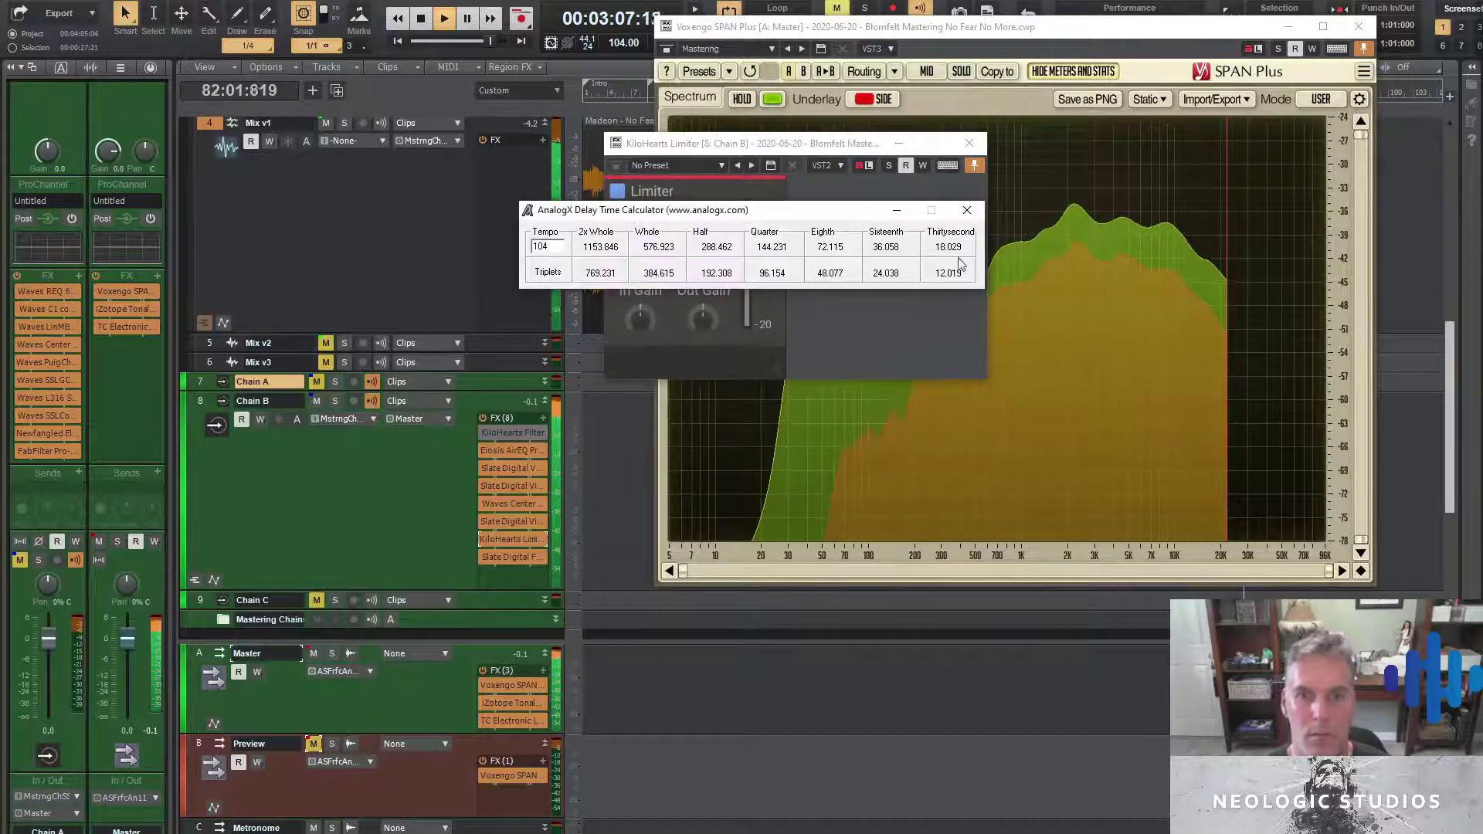
{"action": "key", "text": "alt+Tab"}
{"action": "left_click_drag", "start_coordinate": [700, 252], "coordinate": [704, 249]}
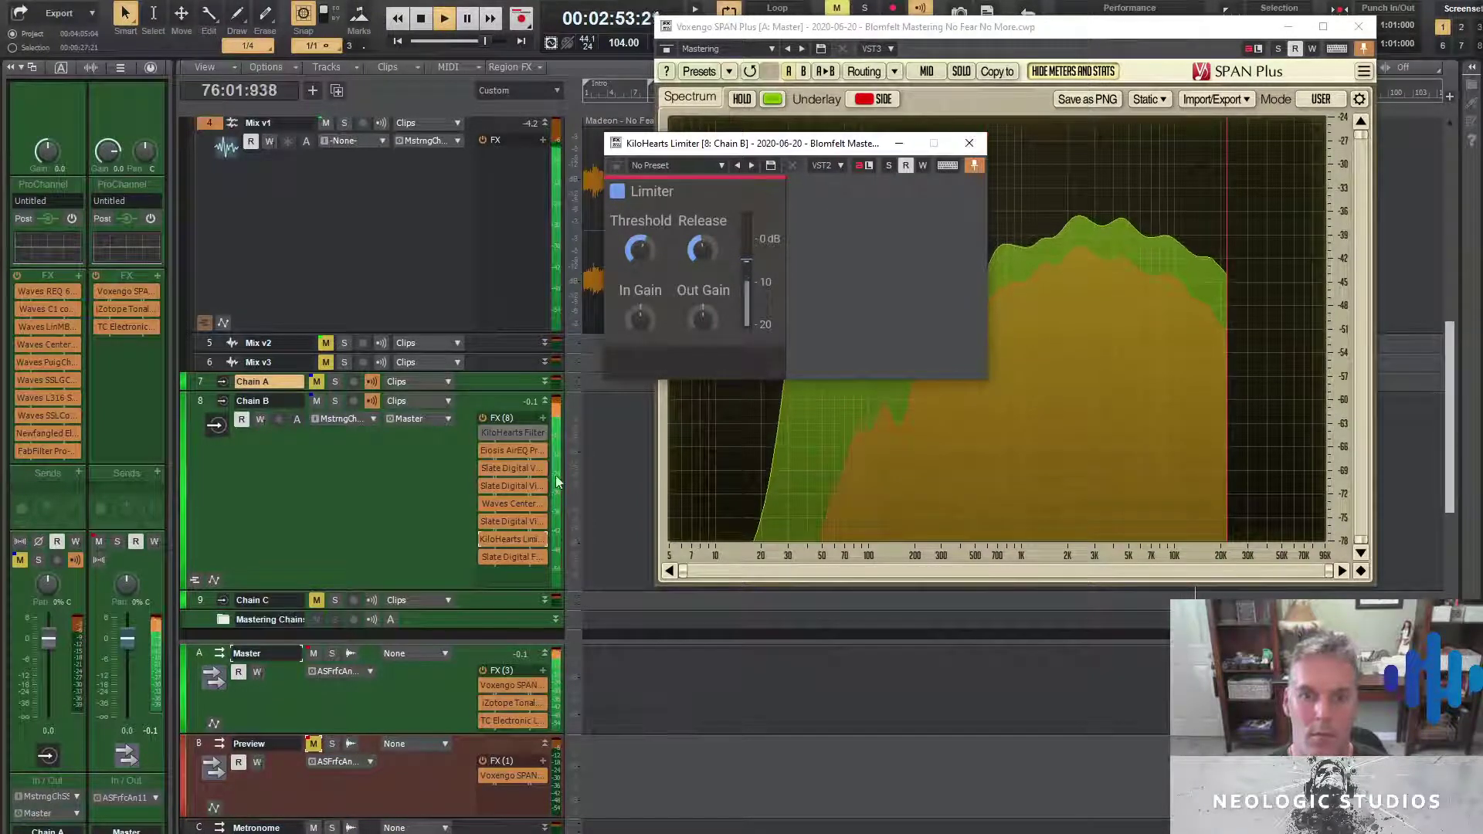
Move the ITP of Chain B's FG-X toward Hard at about +0.7, then close the plugin windows and stop playback
{"action": "double_click", "coordinate": [507, 556]}
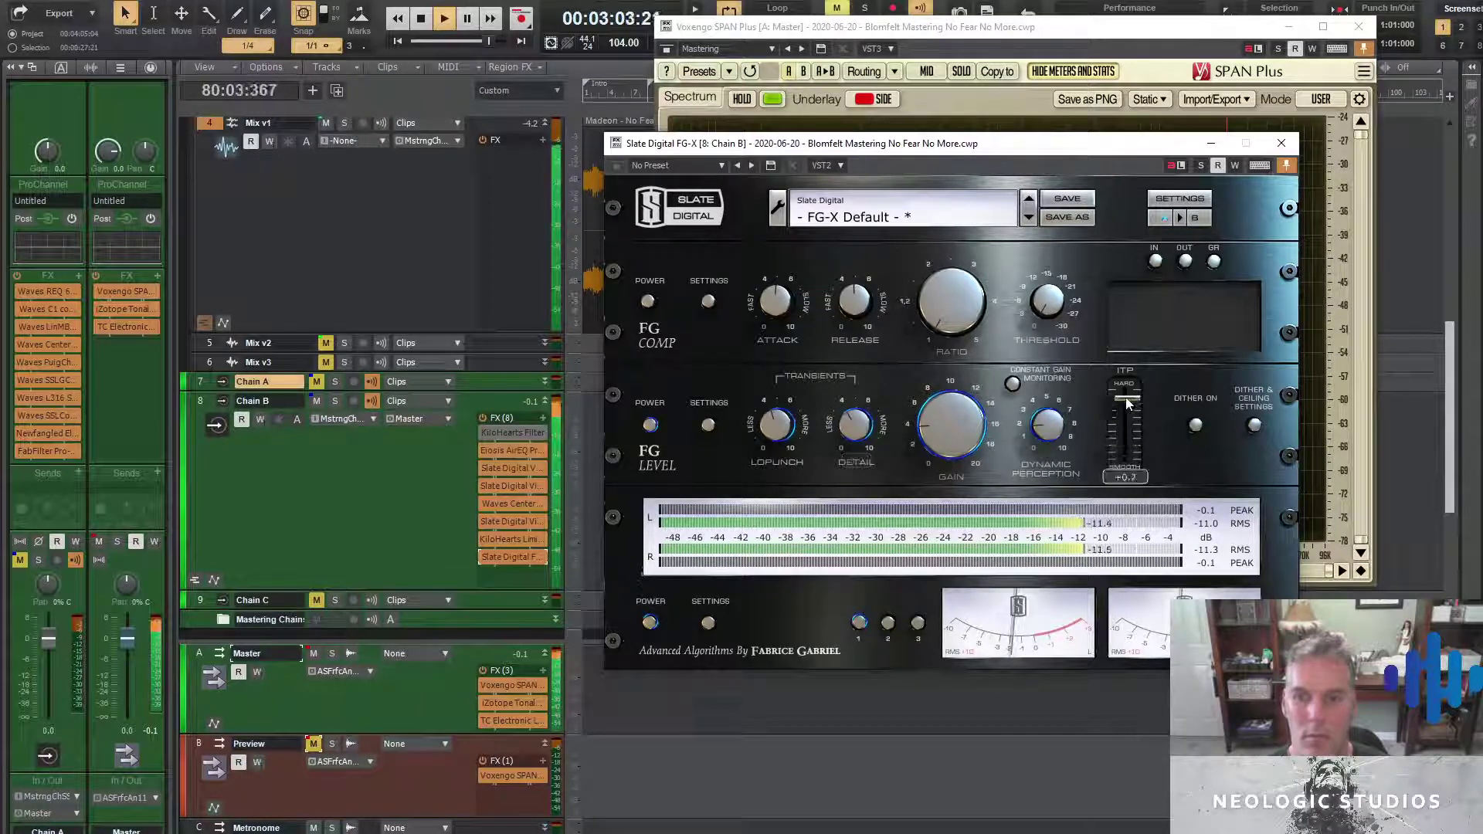
{"action": "left_click_drag", "start_coordinate": [1128, 439], "coordinate": [1124, 392]}
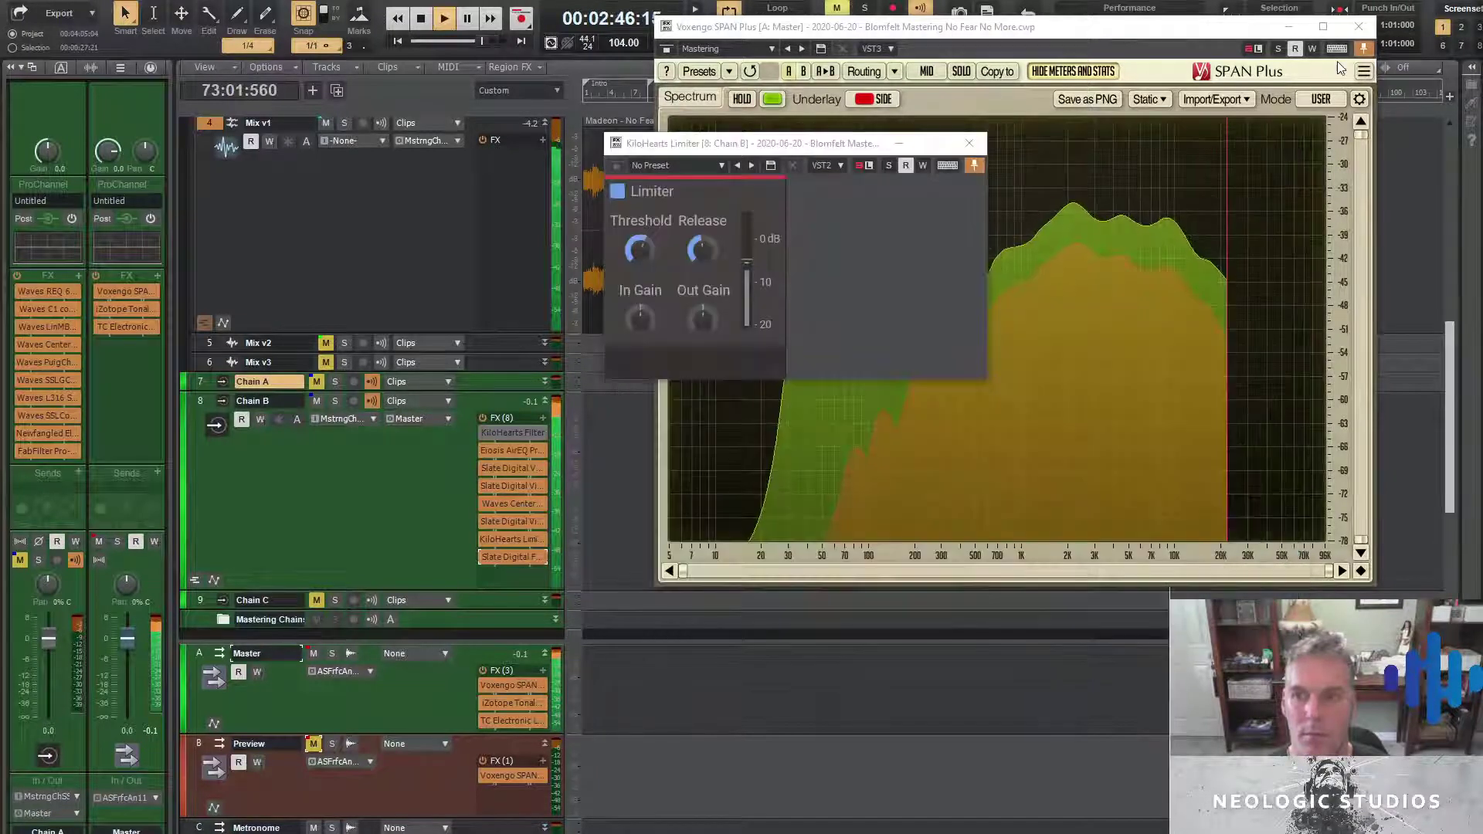
{"action": "left_click", "coordinate": [1358, 27]}
{"action": "left_click", "coordinate": [1066, 146]}
{"action": "key", "text": "space"}
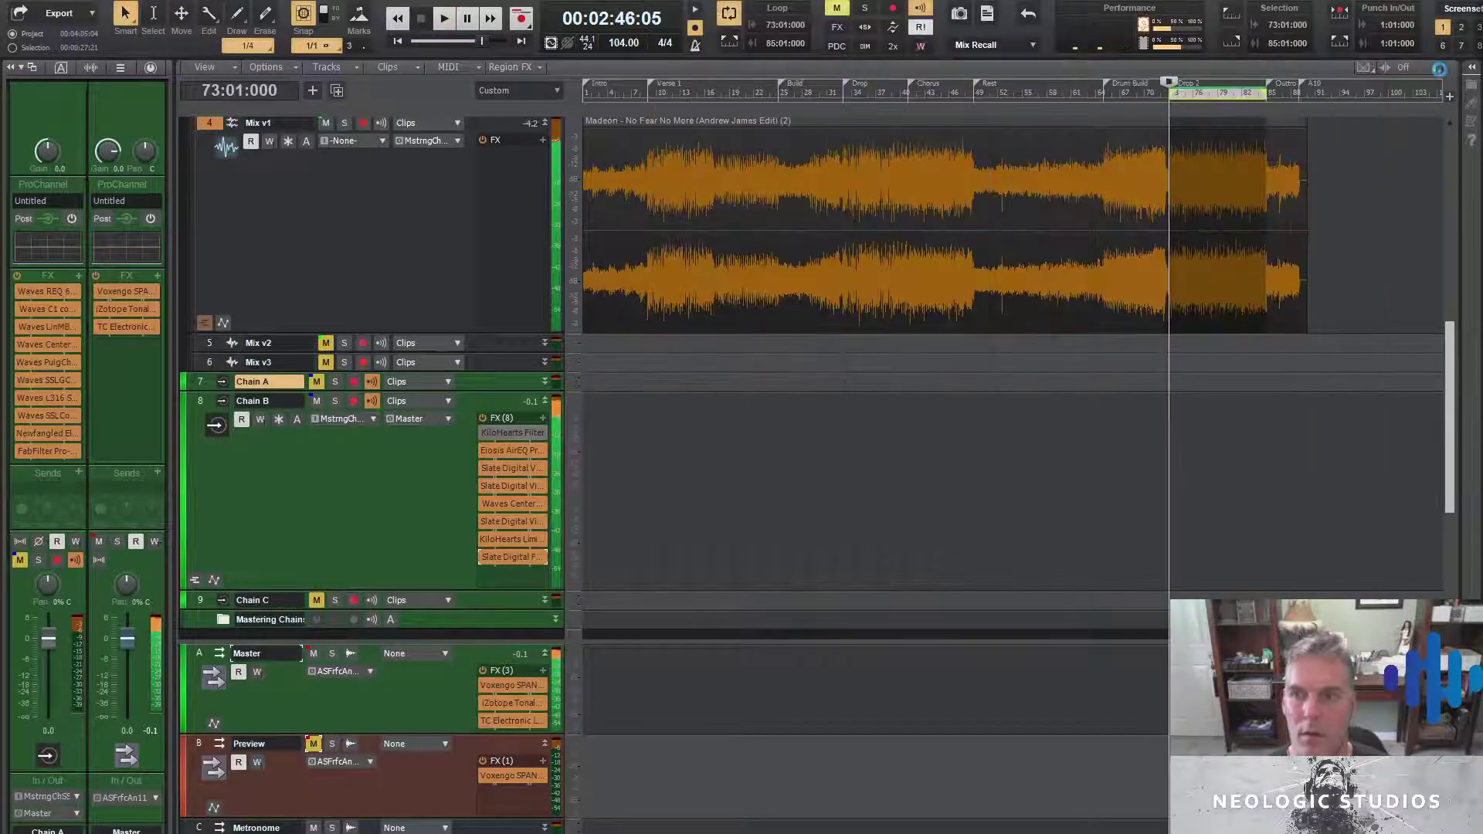
Search the plugin browser for "ozone 9 max" and add iZotope Ozone 9 Maximizer to the end of Chain B's effects
{"action": "left_click", "coordinate": [1471, 67]}
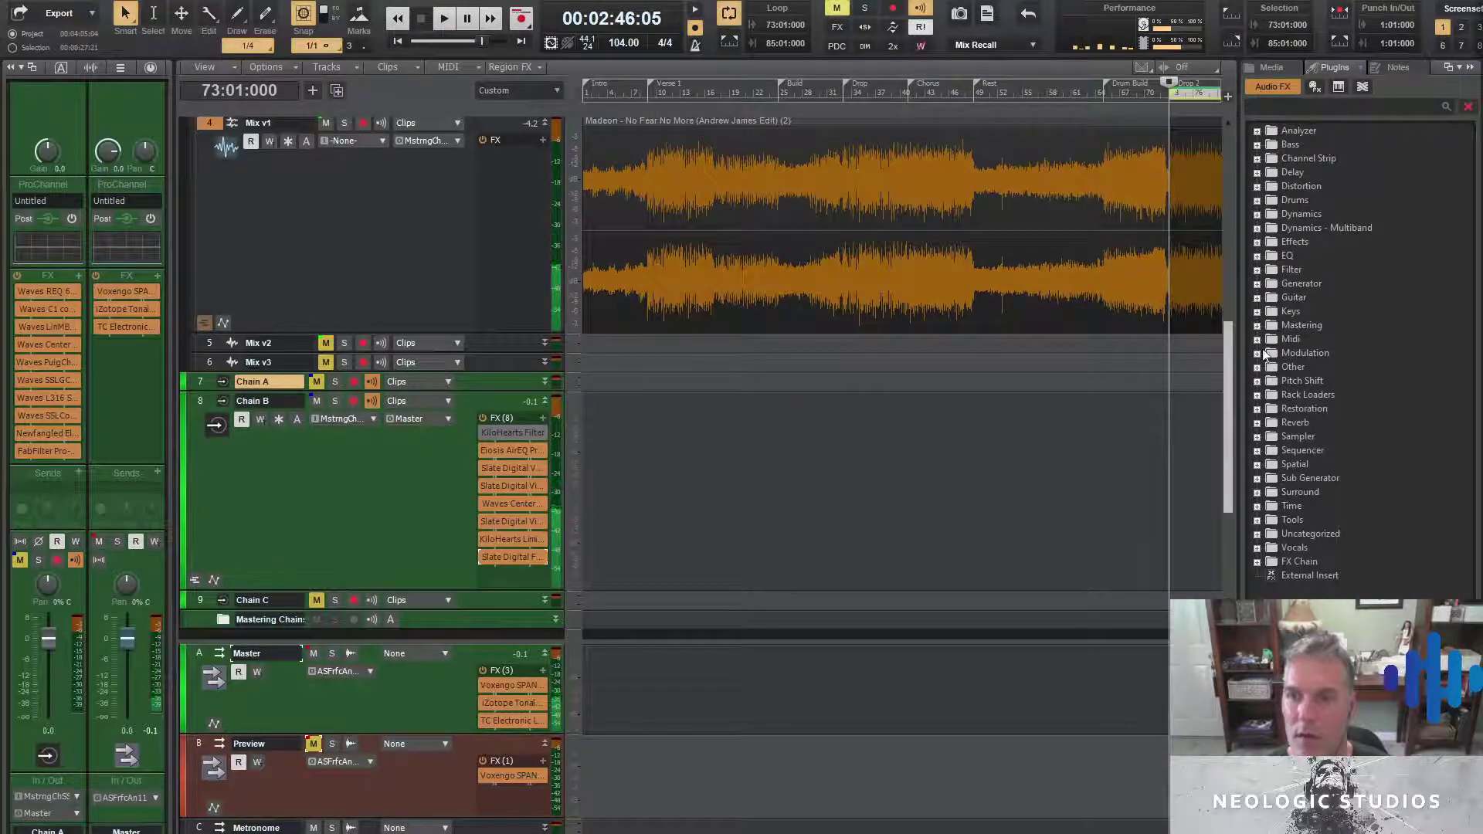
{"action": "left_click", "coordinate": [1315, 108]}
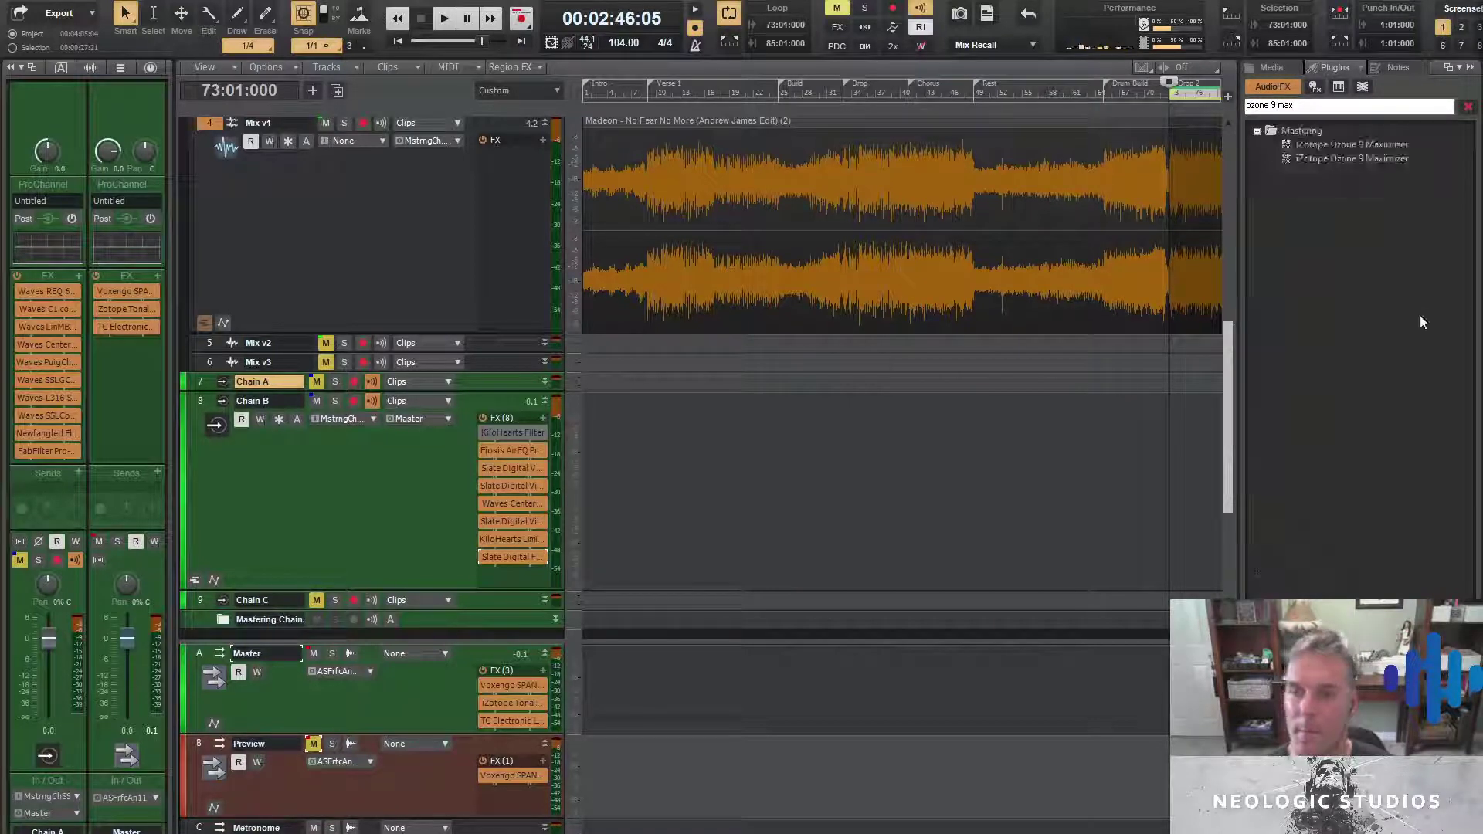
{"action": "left_click", "coordinate": [1381, 146]}
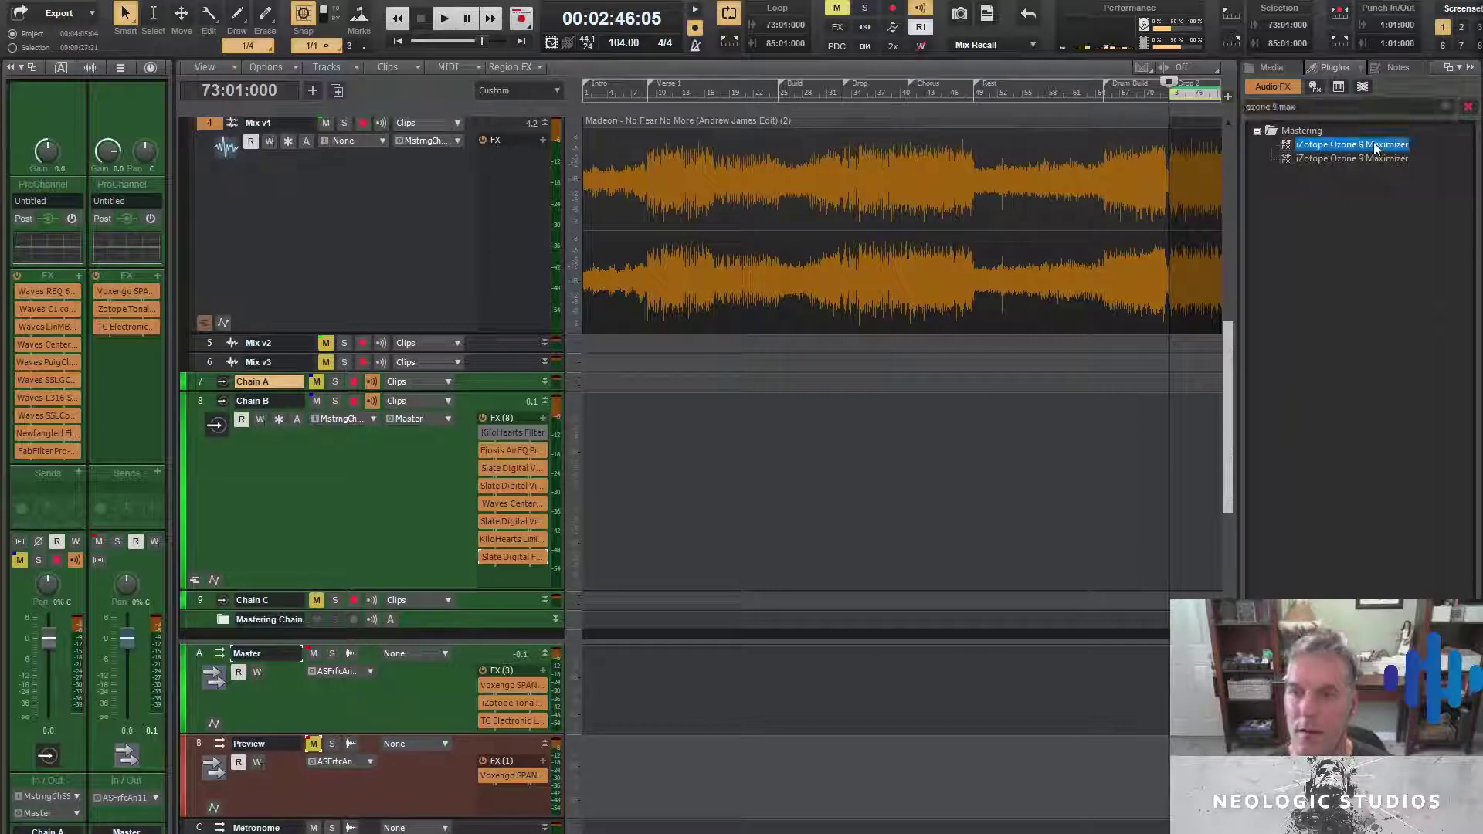
{"action": "left_click_drag", "start_coordinate": [1375, 147], "coordinate": [992, 422]}
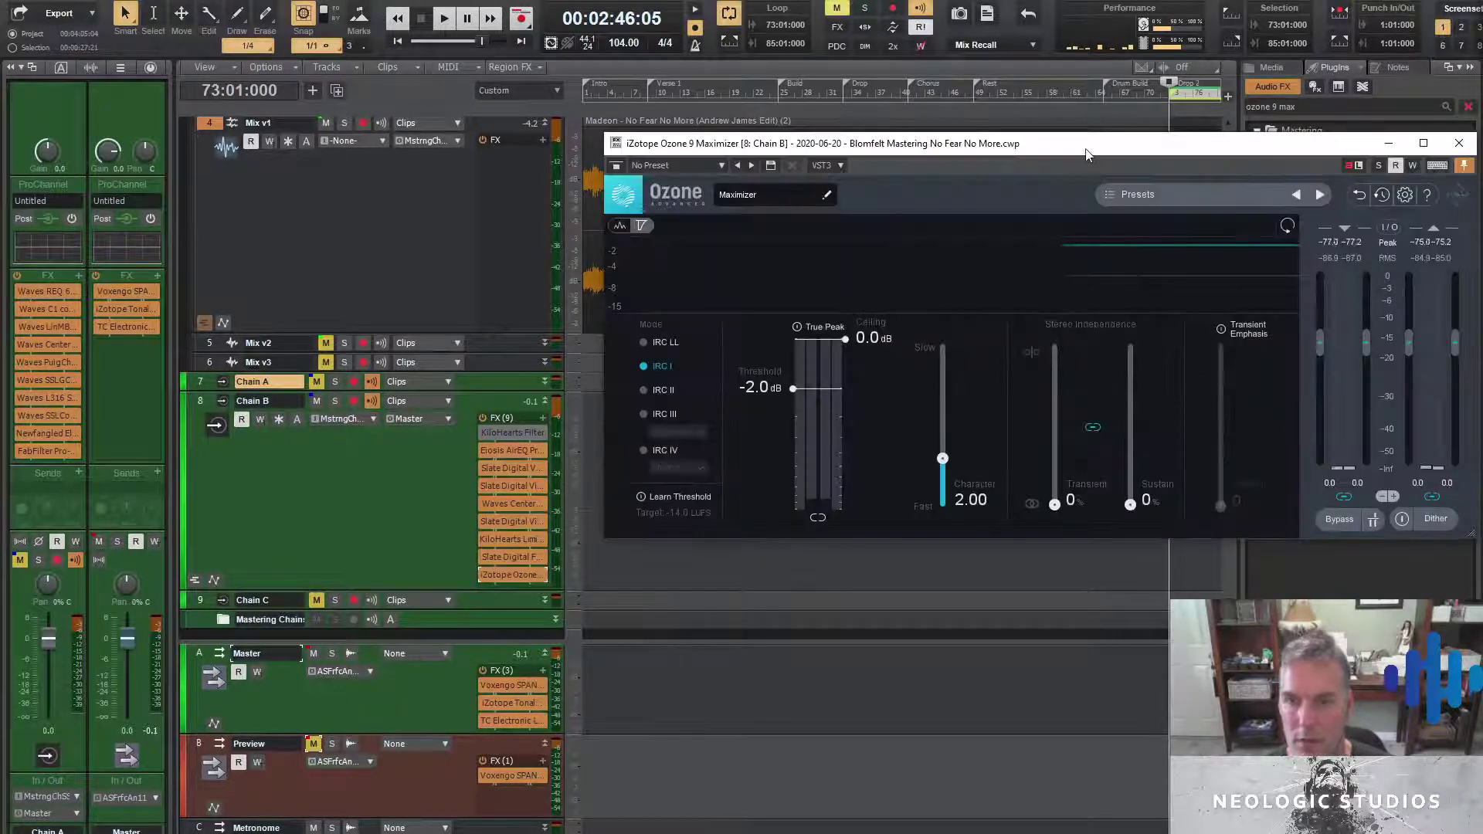
Play Drop 2 through the Maximizer and set its mode to IRC IV with the Transient style
{"action": "key", "text": "space"}
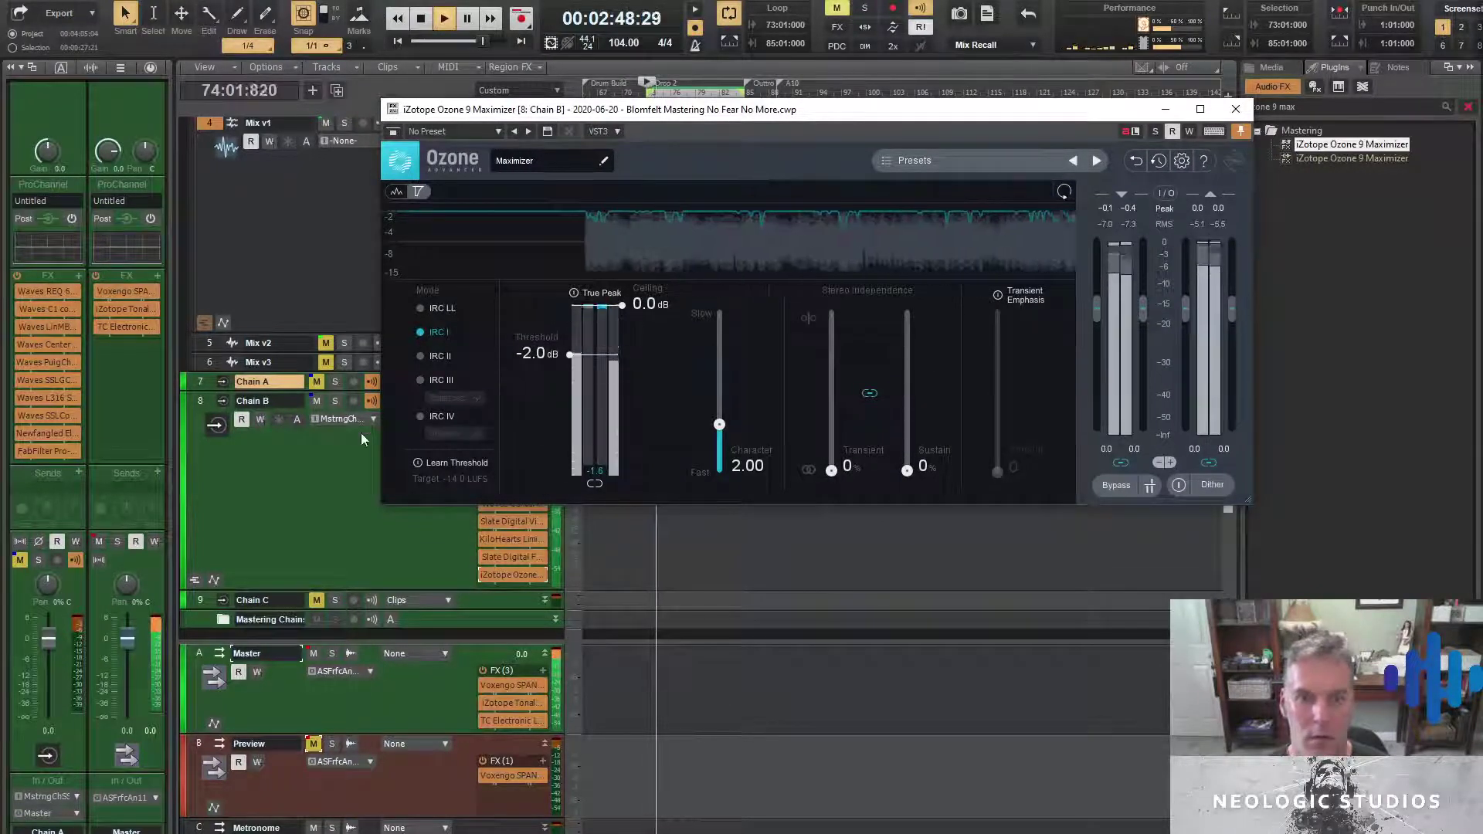
{"action": "left_click", "coordinate": [423, 415]}
{"action": "left_click", "coordinate": [464, 433]}
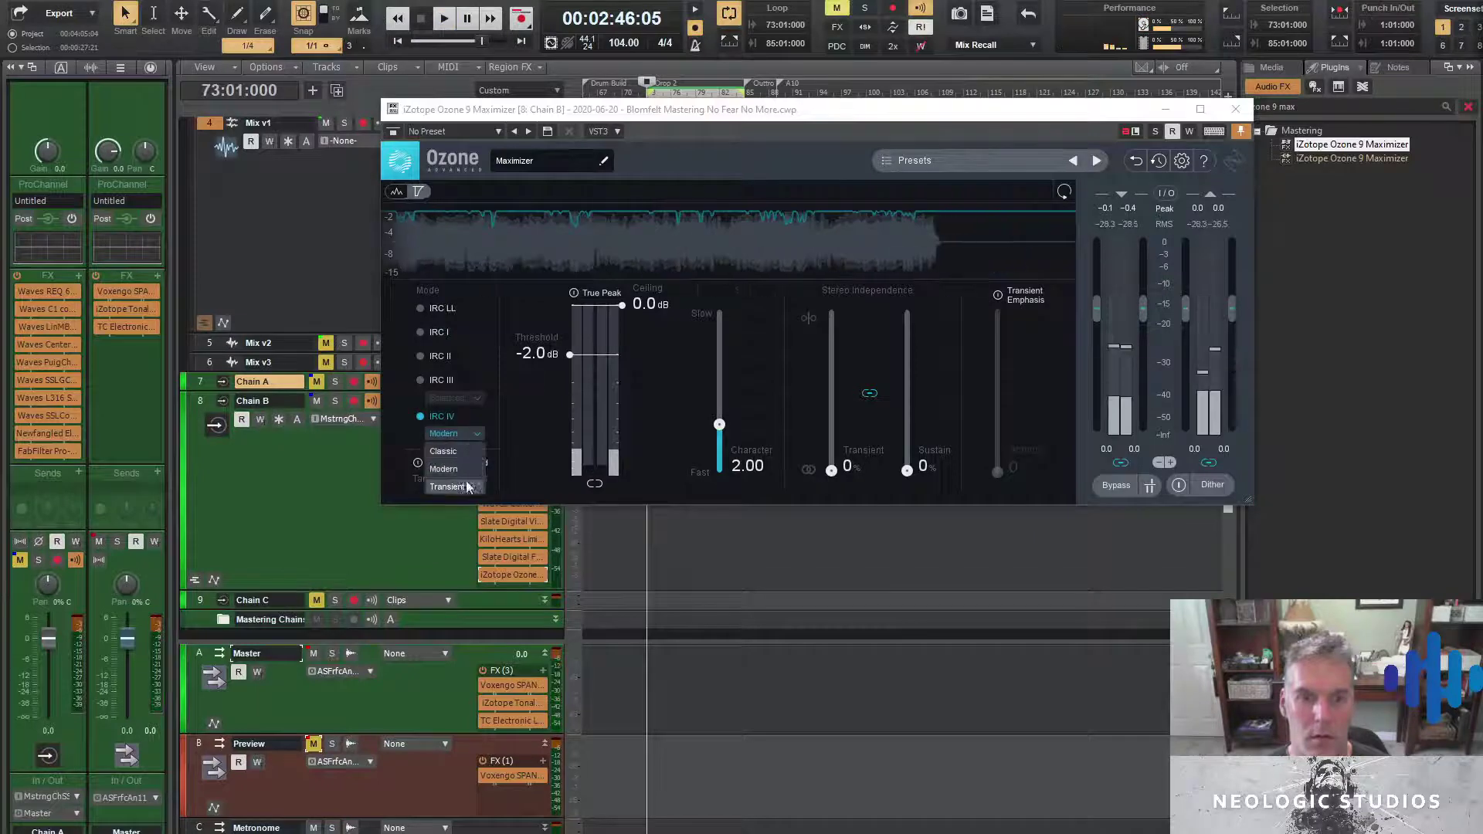
{"action": "left_click", "coordinate": [479, 481]}
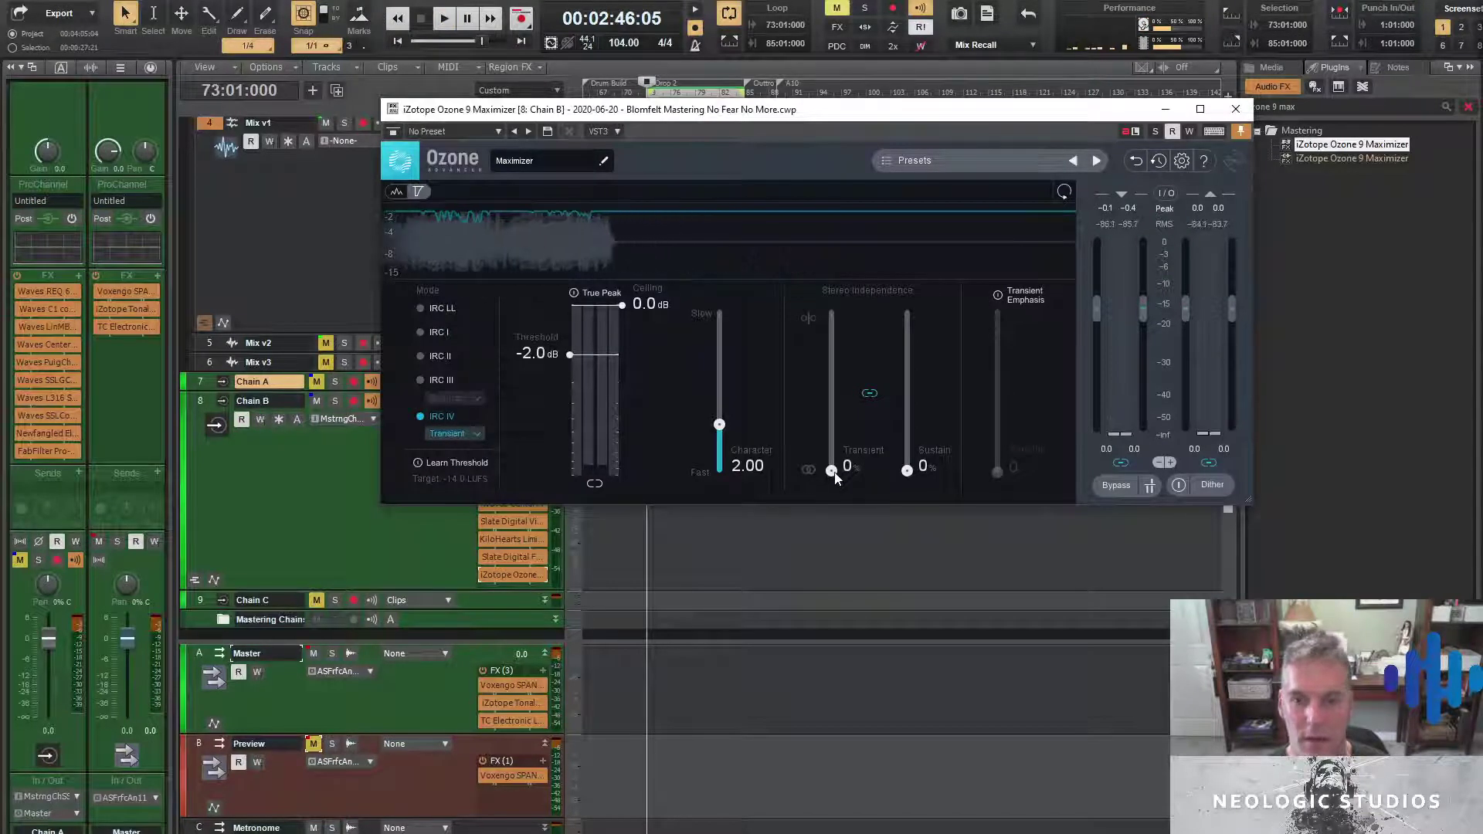
Set the Maximizer's Stereo Independence to 15% Transient and 45% Sustain, enable Transient Emphasis with Amount 73, and restart playback
{"action": "left_click_drag", "start_coordinate": [831, 470], "coordinate": [859, 448]}
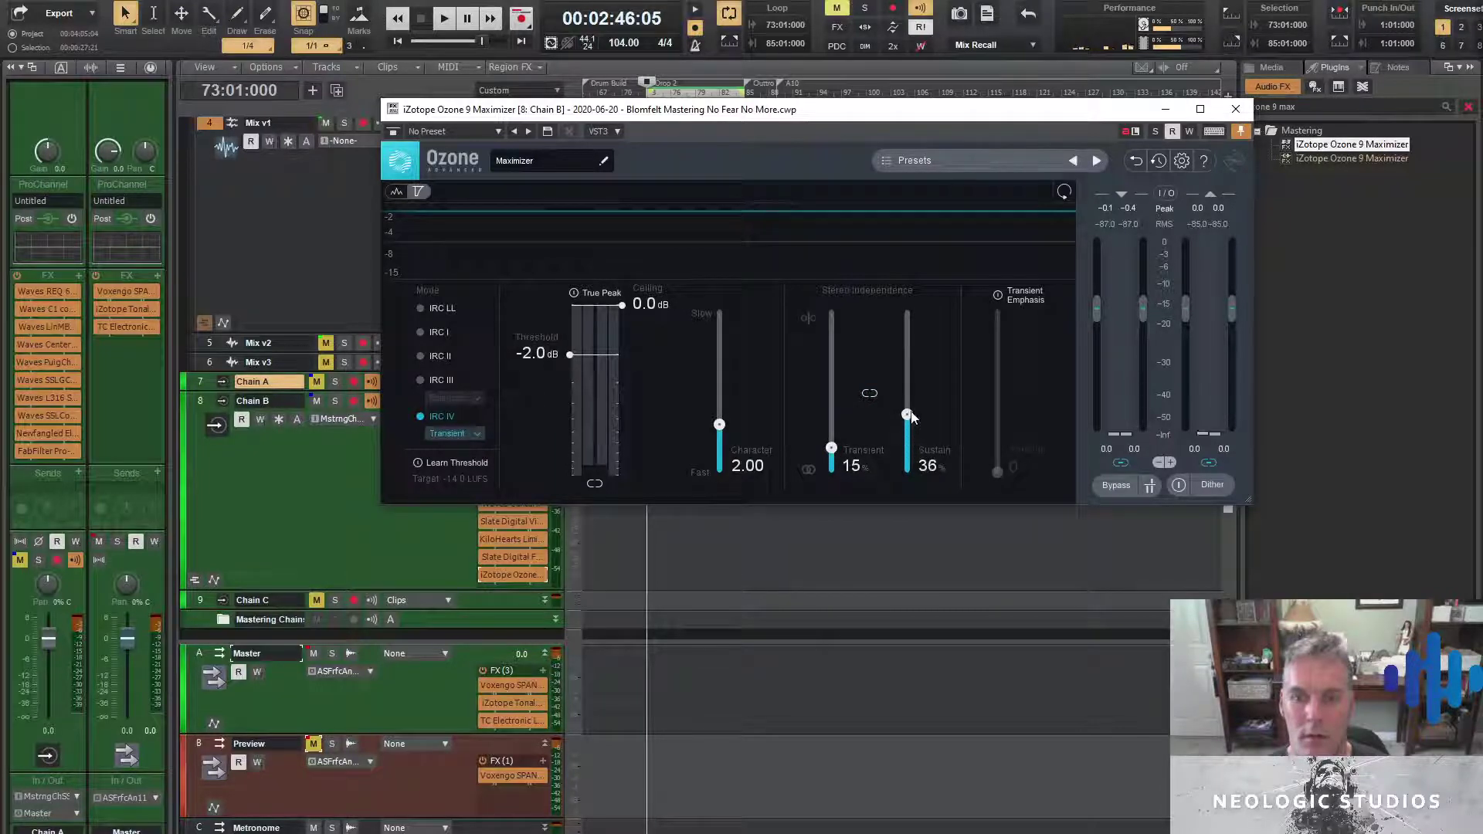
{"action": "left_click_drag", "start_coordinate": [910, 427], "coordinate": [910, 410]}
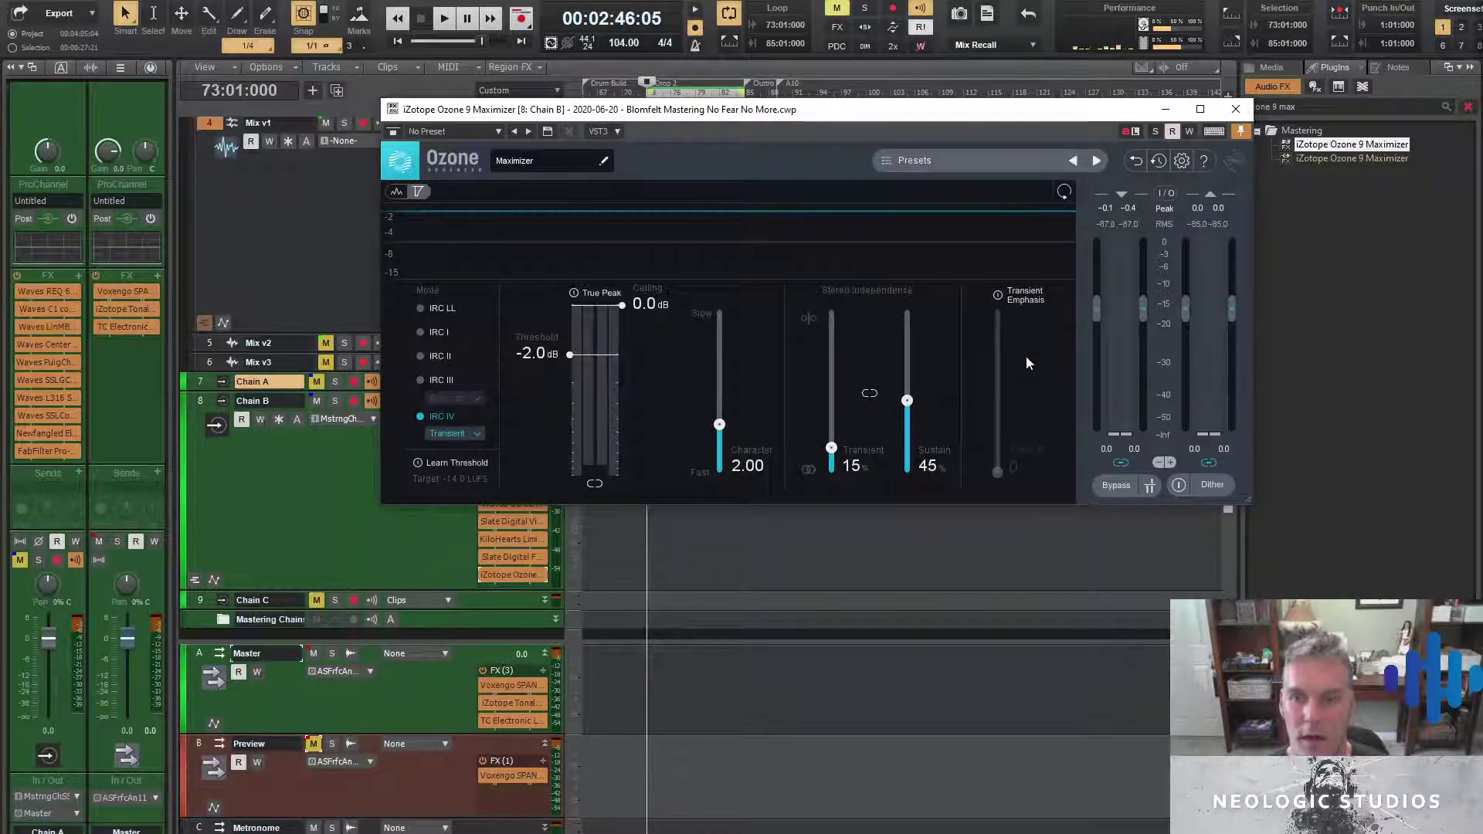
{"action": "left_click", "coordinate": [998, 295]}
{"action": "left_click_drag", "start_coordinate": [998, 472], "coordinate": [998, 468]}
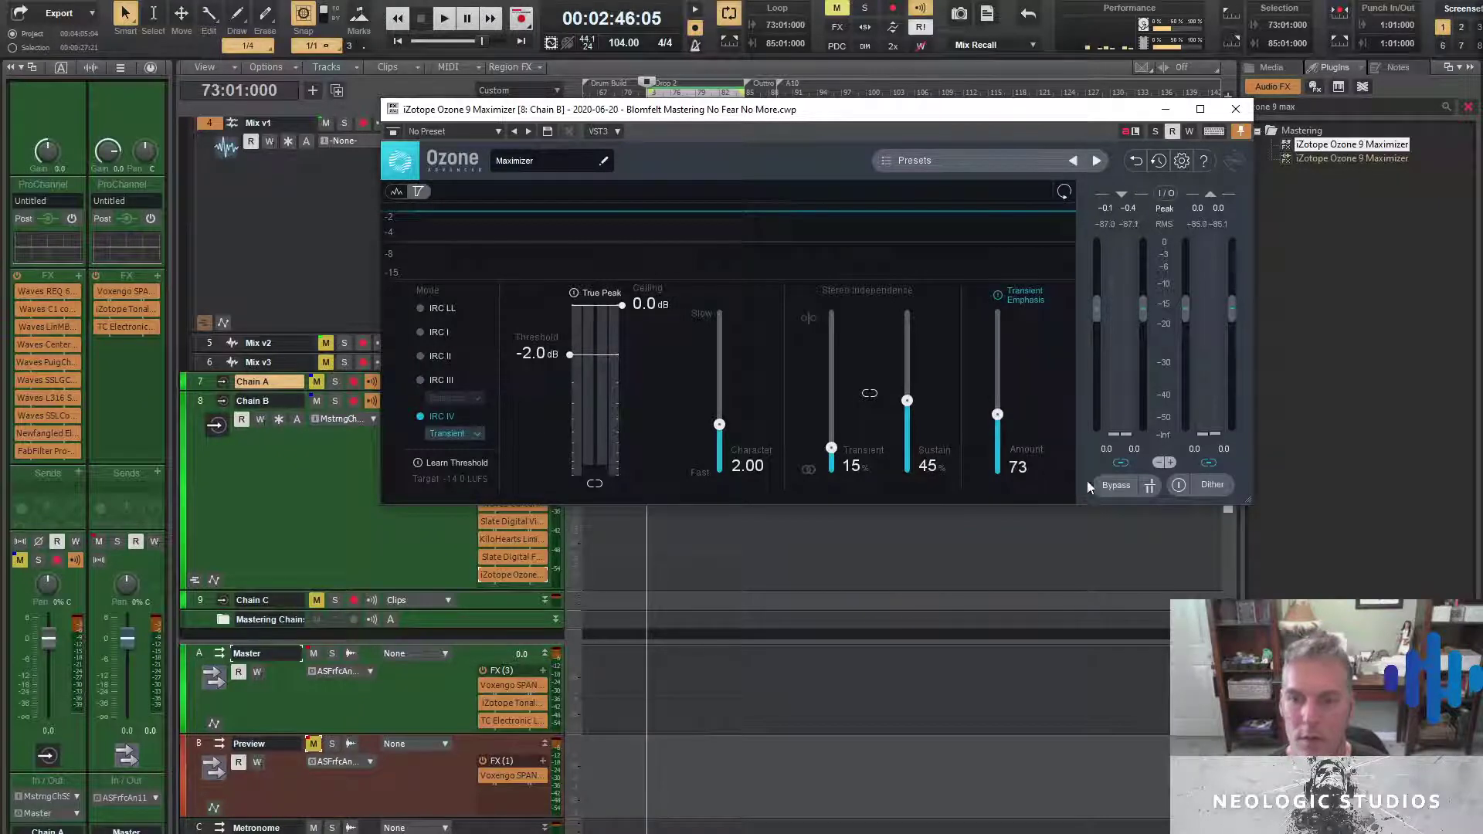
{"action": "key", "text": "space"}
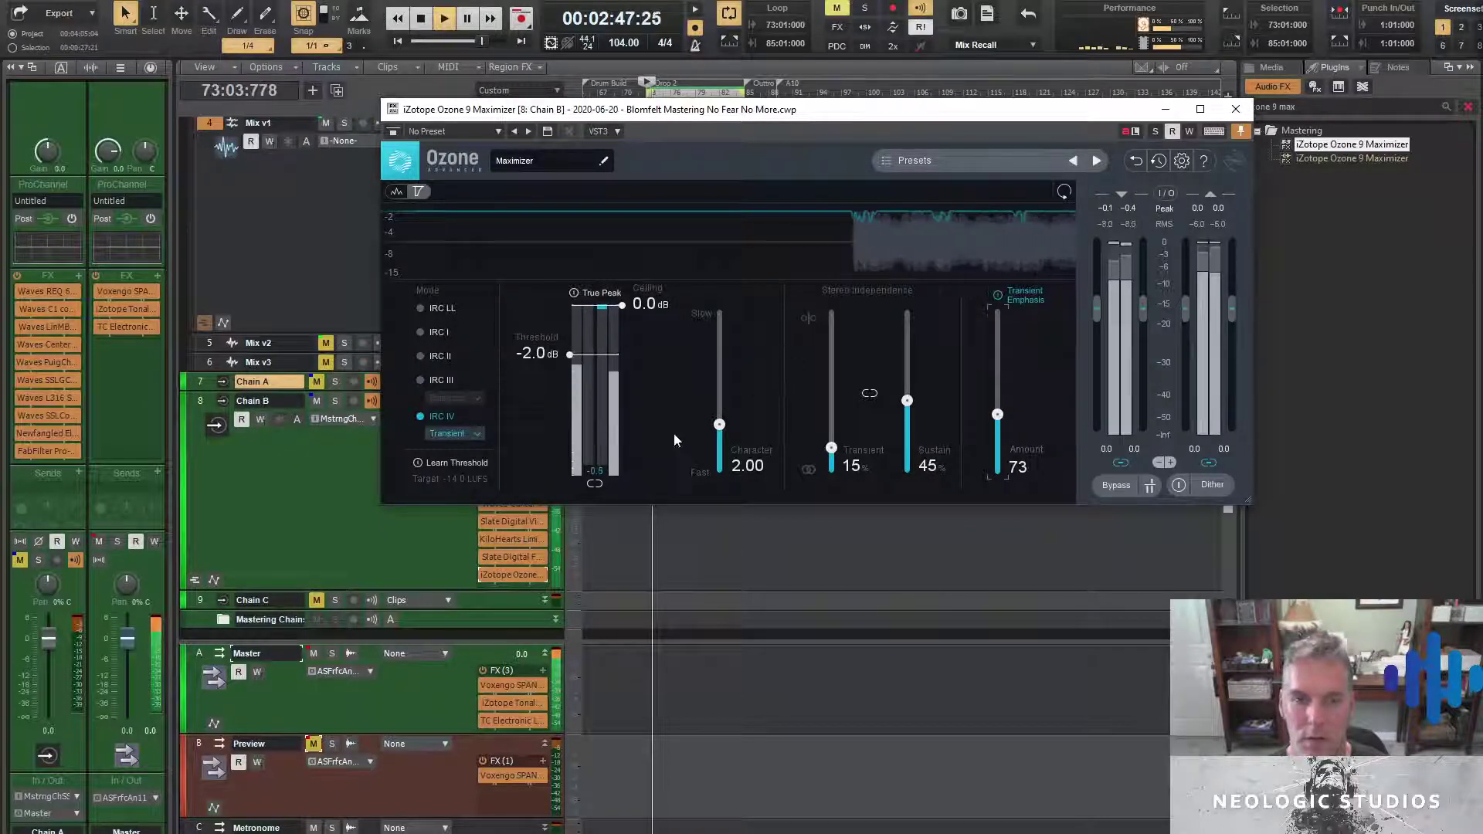
Set the Maximizer's threshold to -1.7 dB during playback and stop the transport
{"action": "left_click_drag", "start_coordinate": [540, 354], "coordinate": [542, 349]}
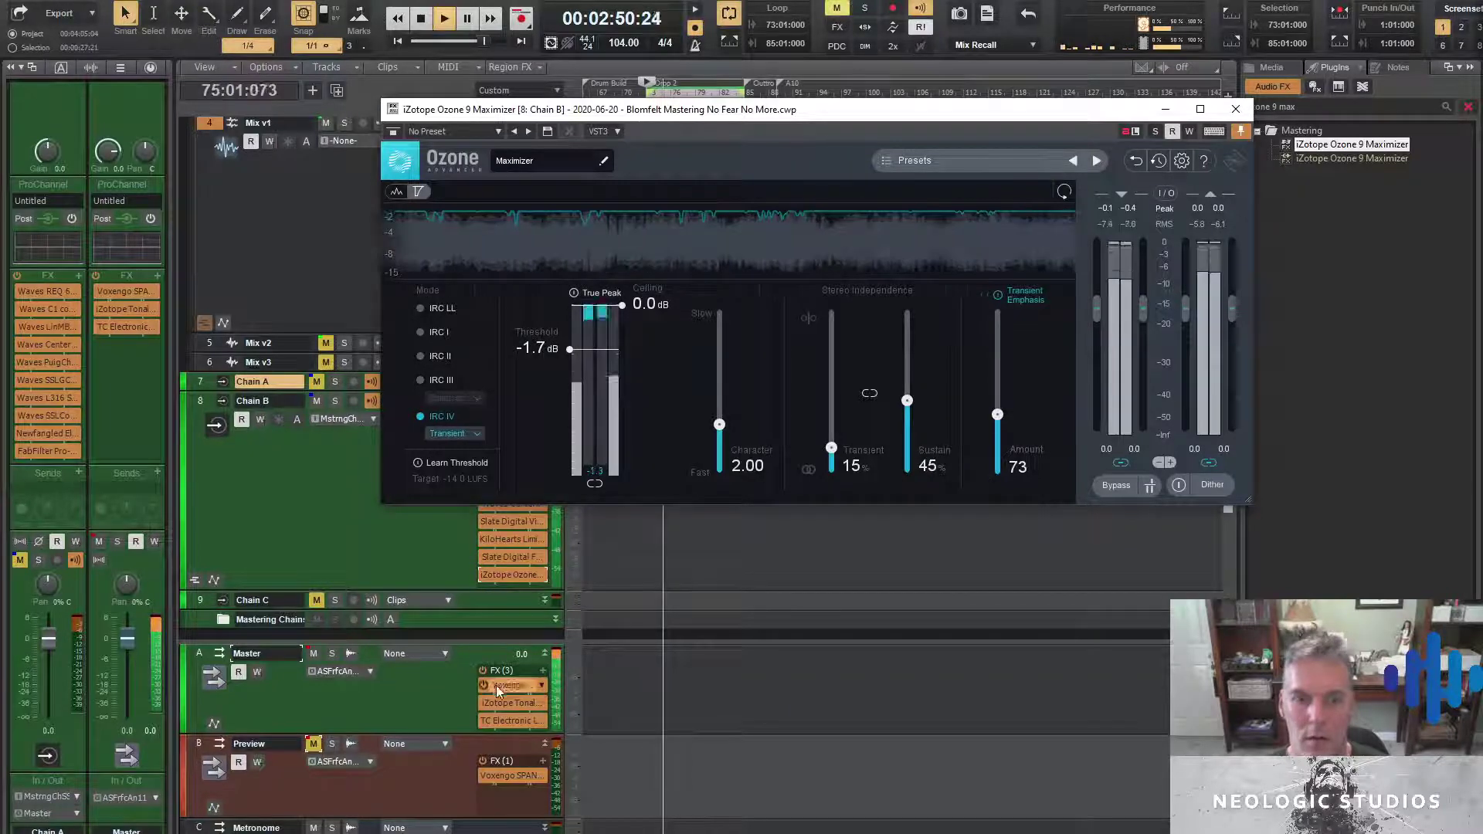
{"action": "key", "text": "space"}
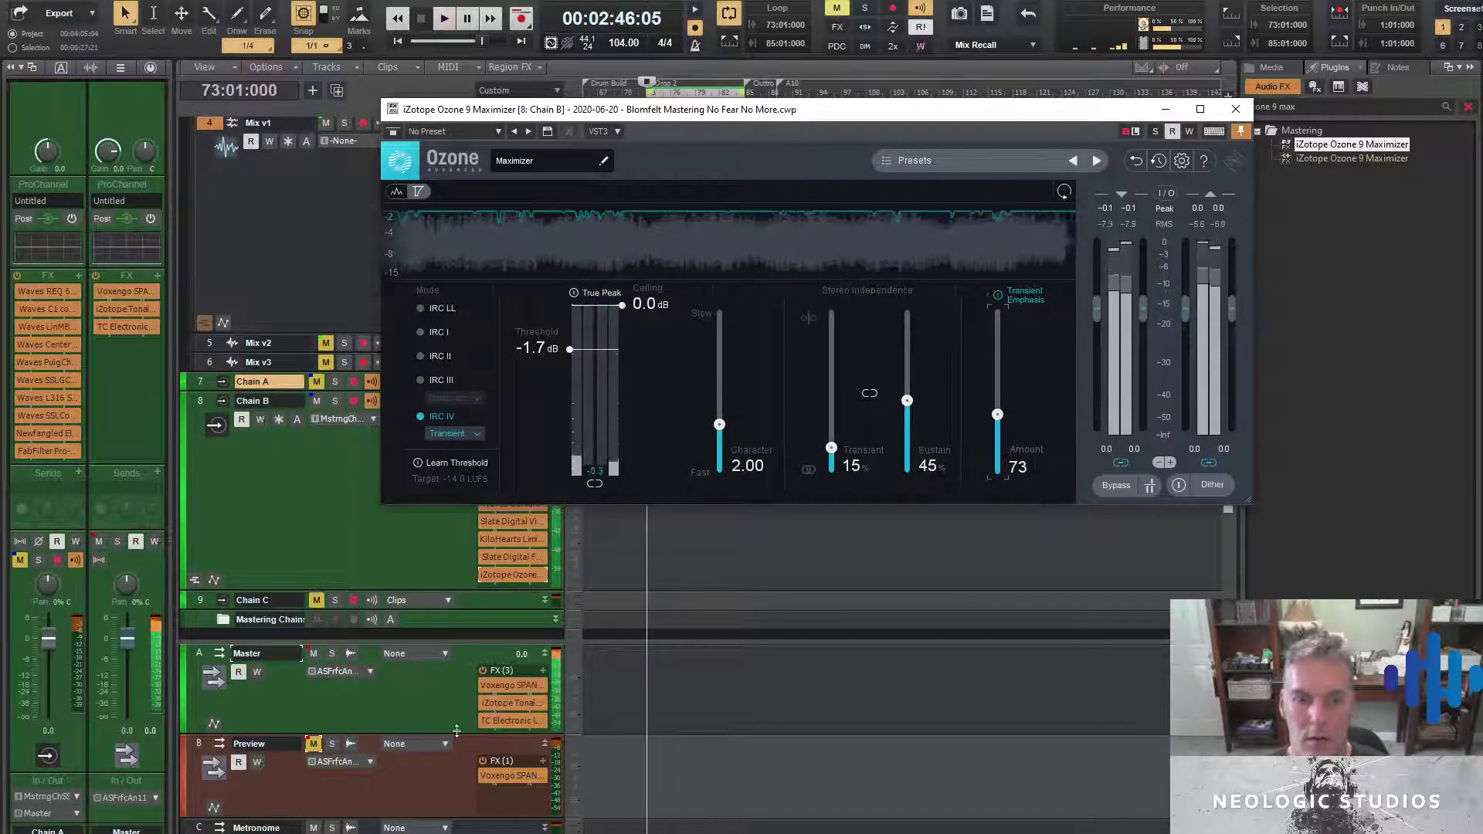
Search the plugin browser for "loudness meter" and replace the Master bus's TC Electronic meter with Youlean Loudness Meter 2
{"action": "left_click", "coordinate": [1312, 106]}
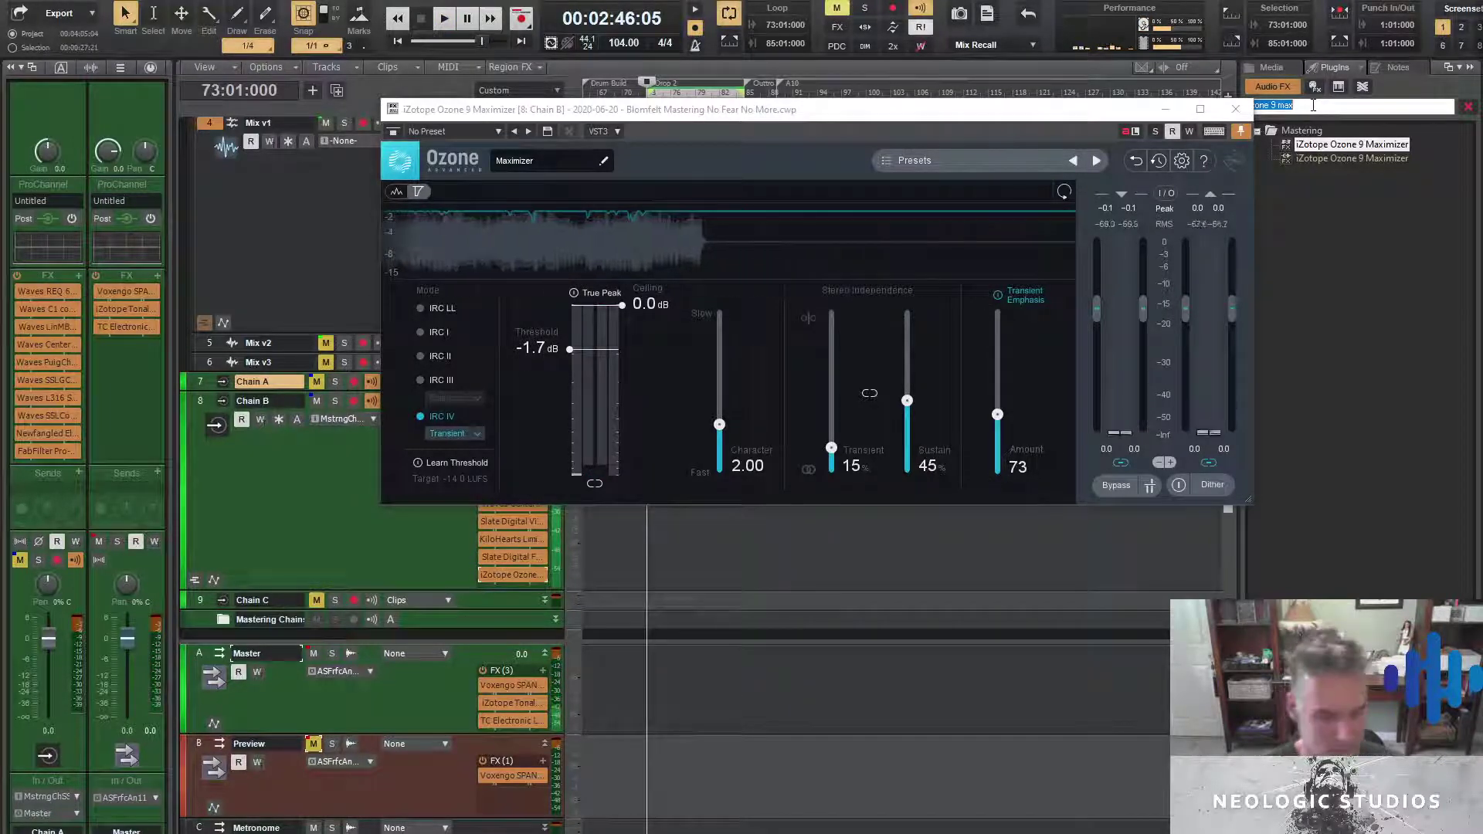
{"action": "type", "text": "loudness meter"}
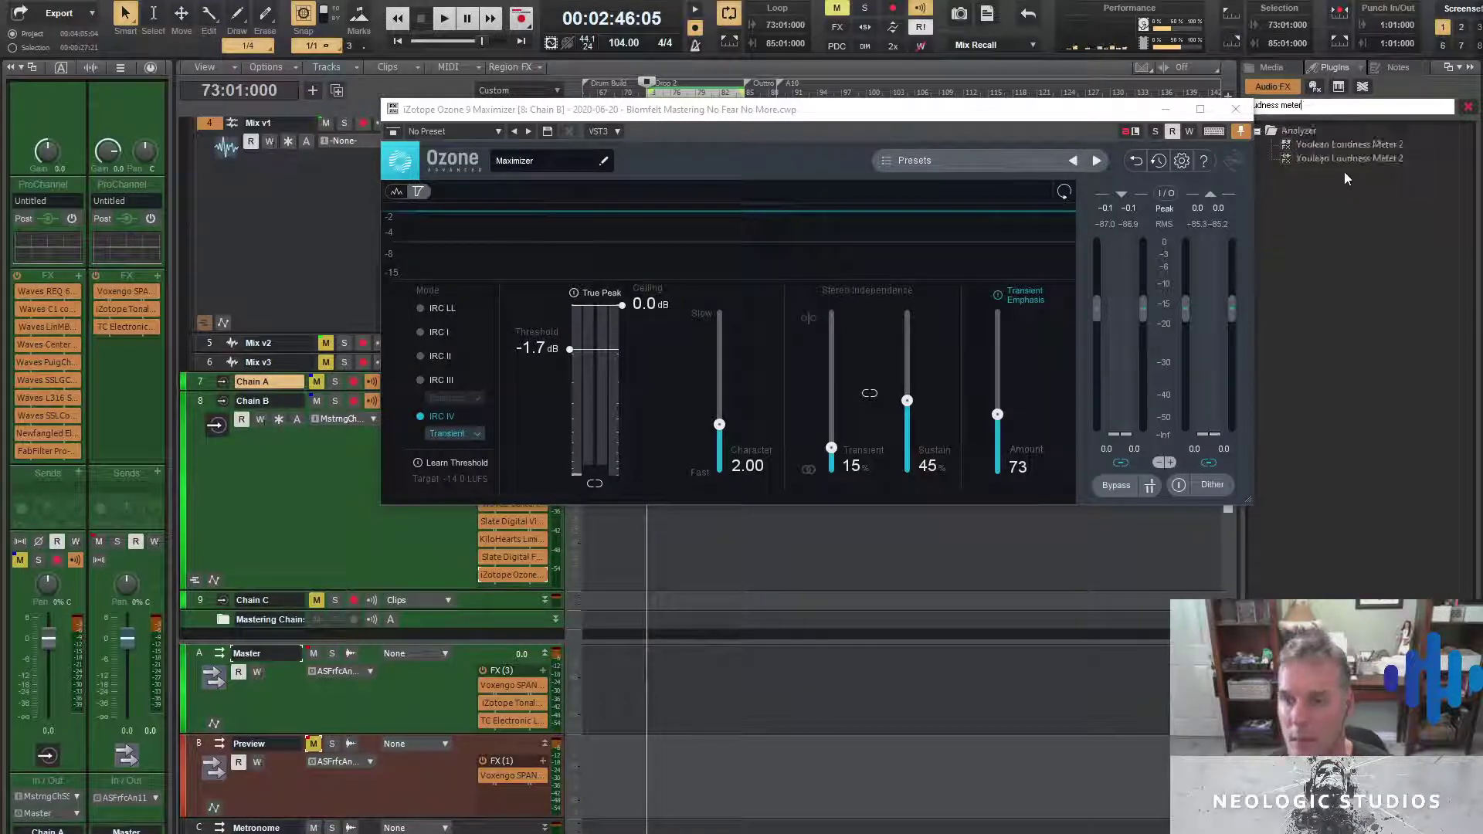
{"action": "left_click_drag", "start_coordinate": [1361, 145], "coordinate": [468, 770]}
{"action": "right_click", "coordinate": [510, 738]}
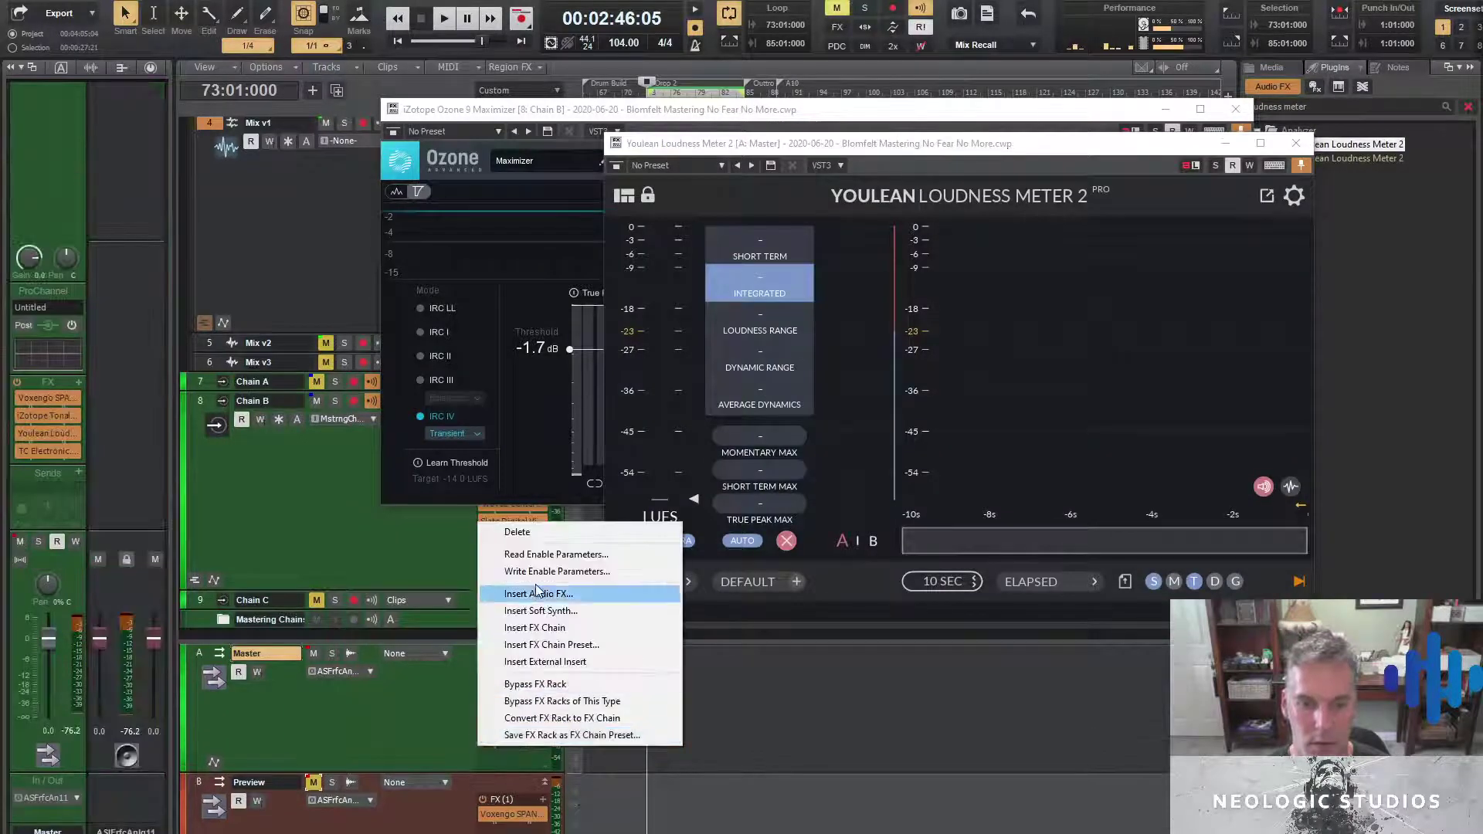
{"action": "left_click", "coordinate": [545, 540]}
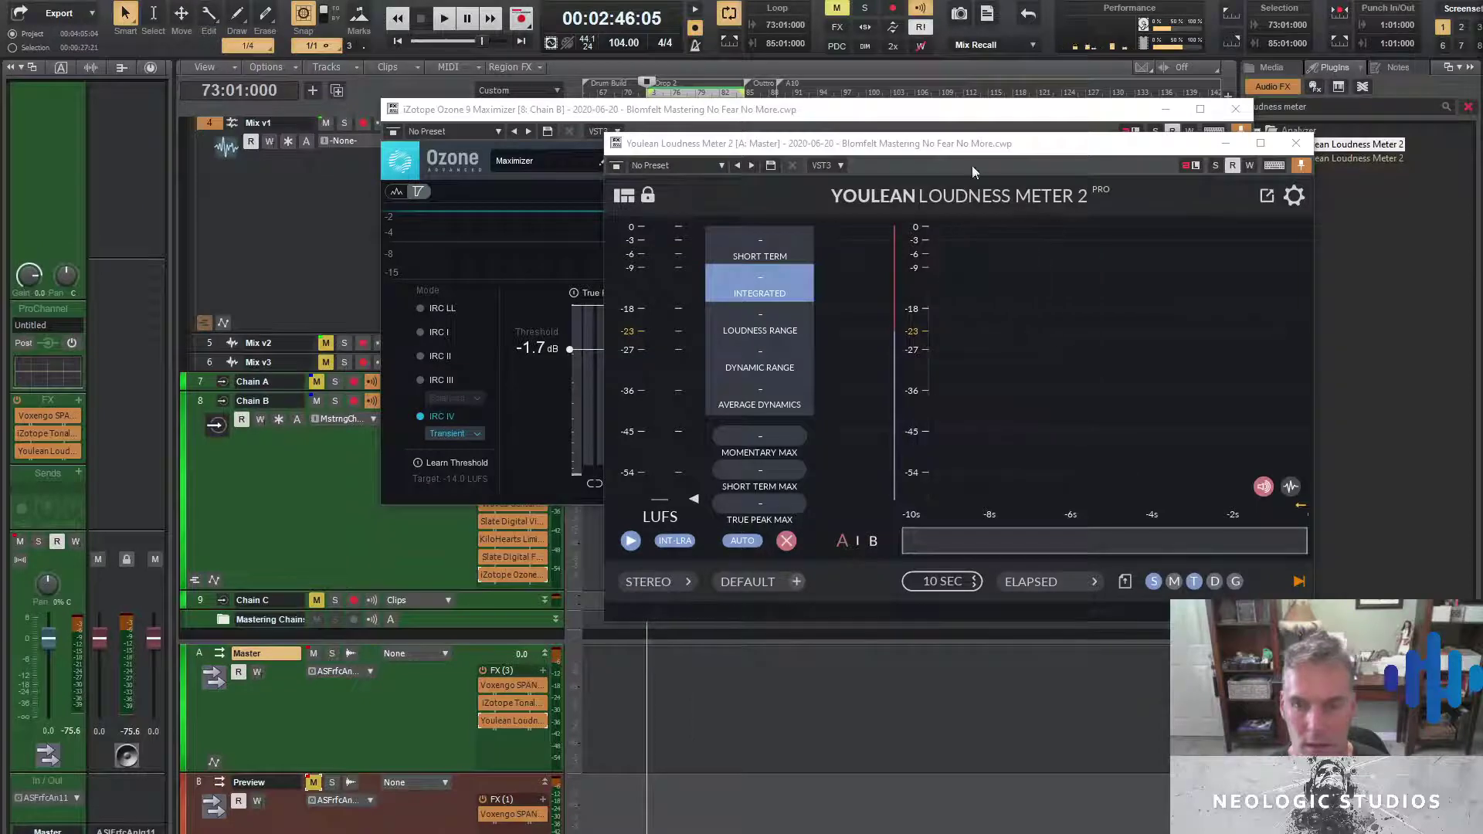
Play Drop 2 with the loudness meter beside the Maximizer and set the Maximizer's ceiling to -0.1 dB
{"action": "left_click_drag", "start_coordinate": [971, 149], "coordinate": [1043, 309]}
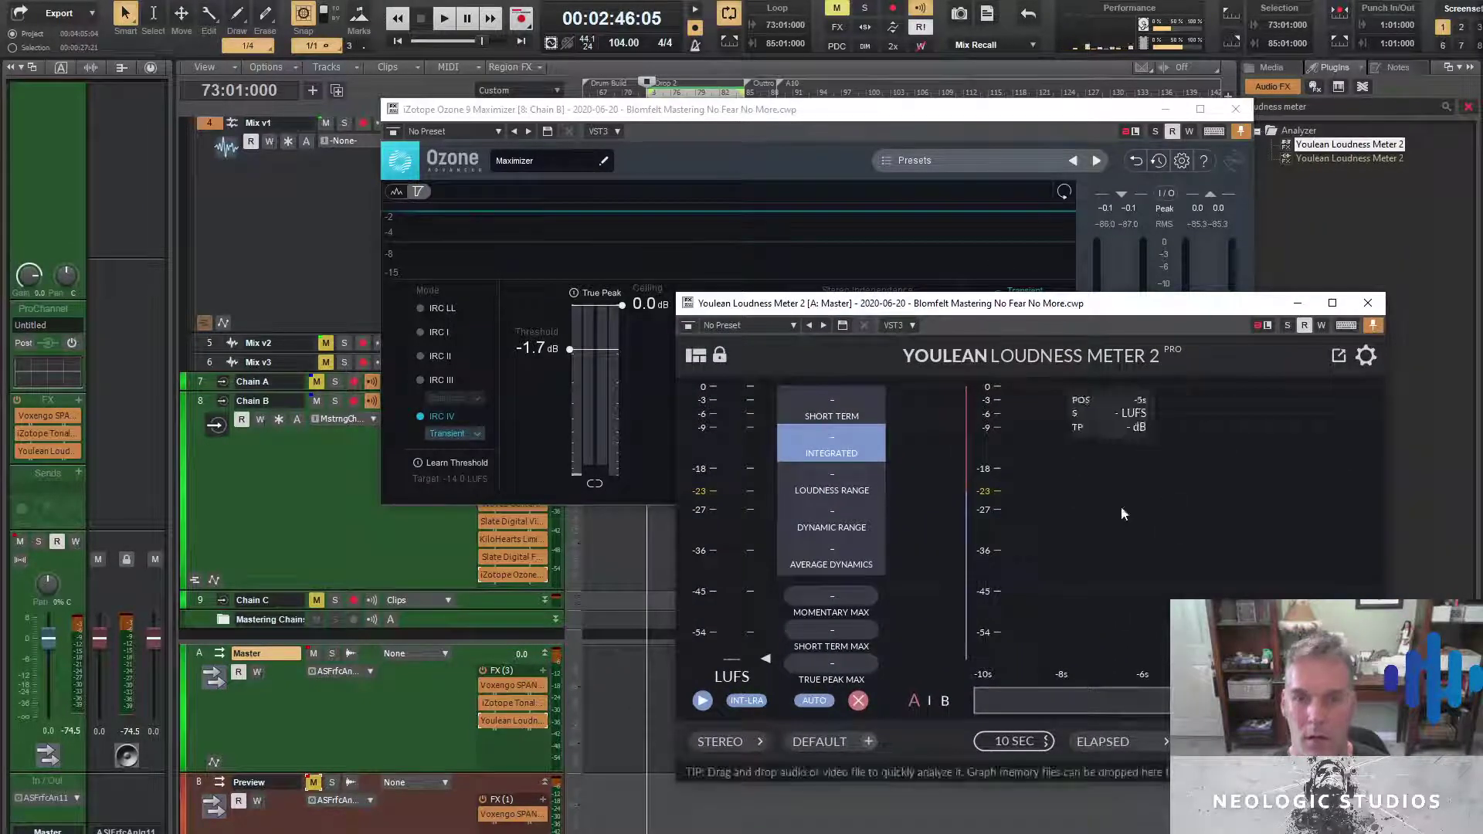
{"action": "key", "text": "space"}
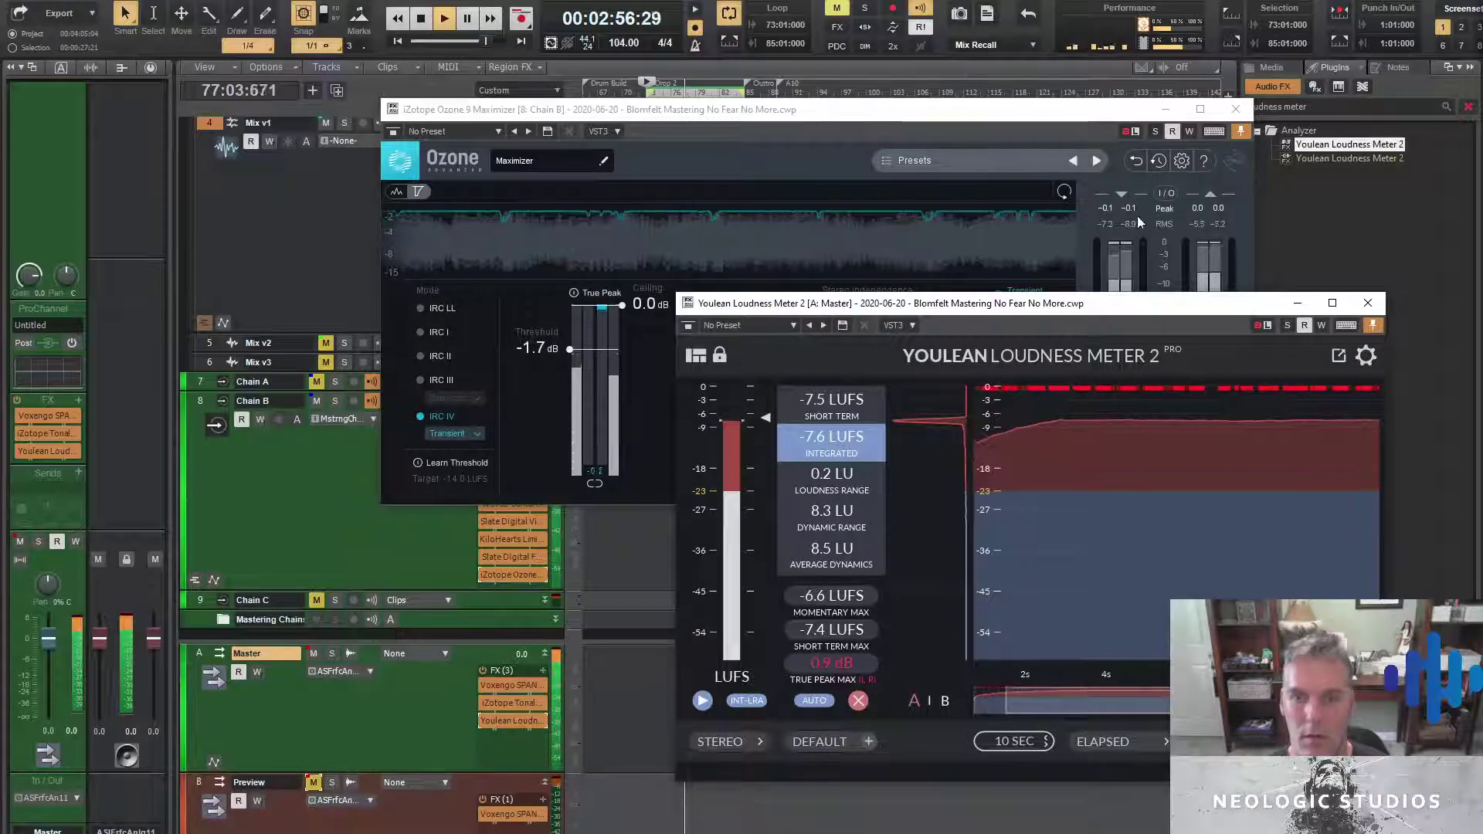
{"action": "left_click", "coordinate": [1239, 213]}
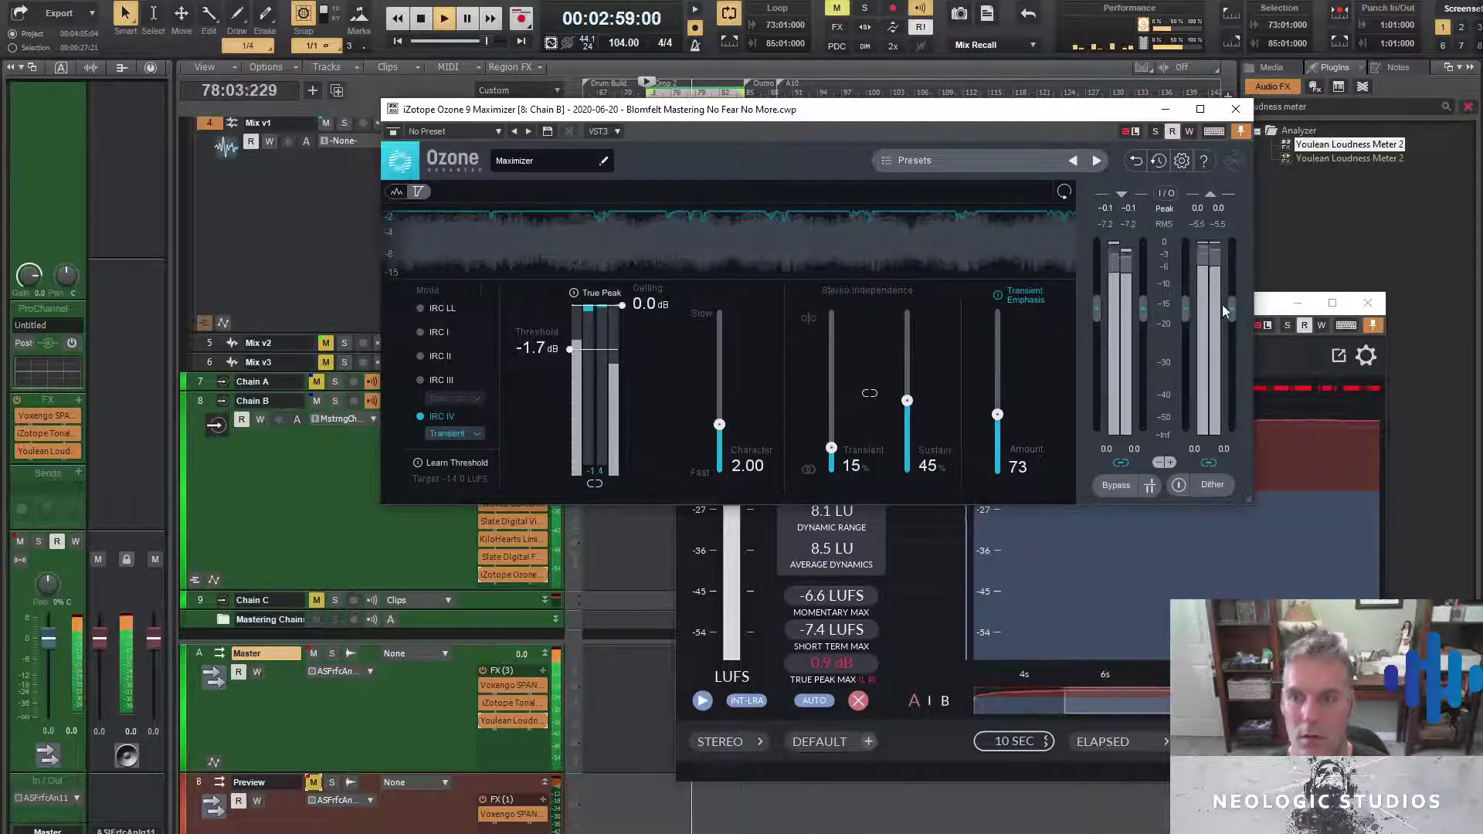
{"action": "scroll", "coordinate": [647, 308], "scroll_direction": "down", "scroll_amount": 1}
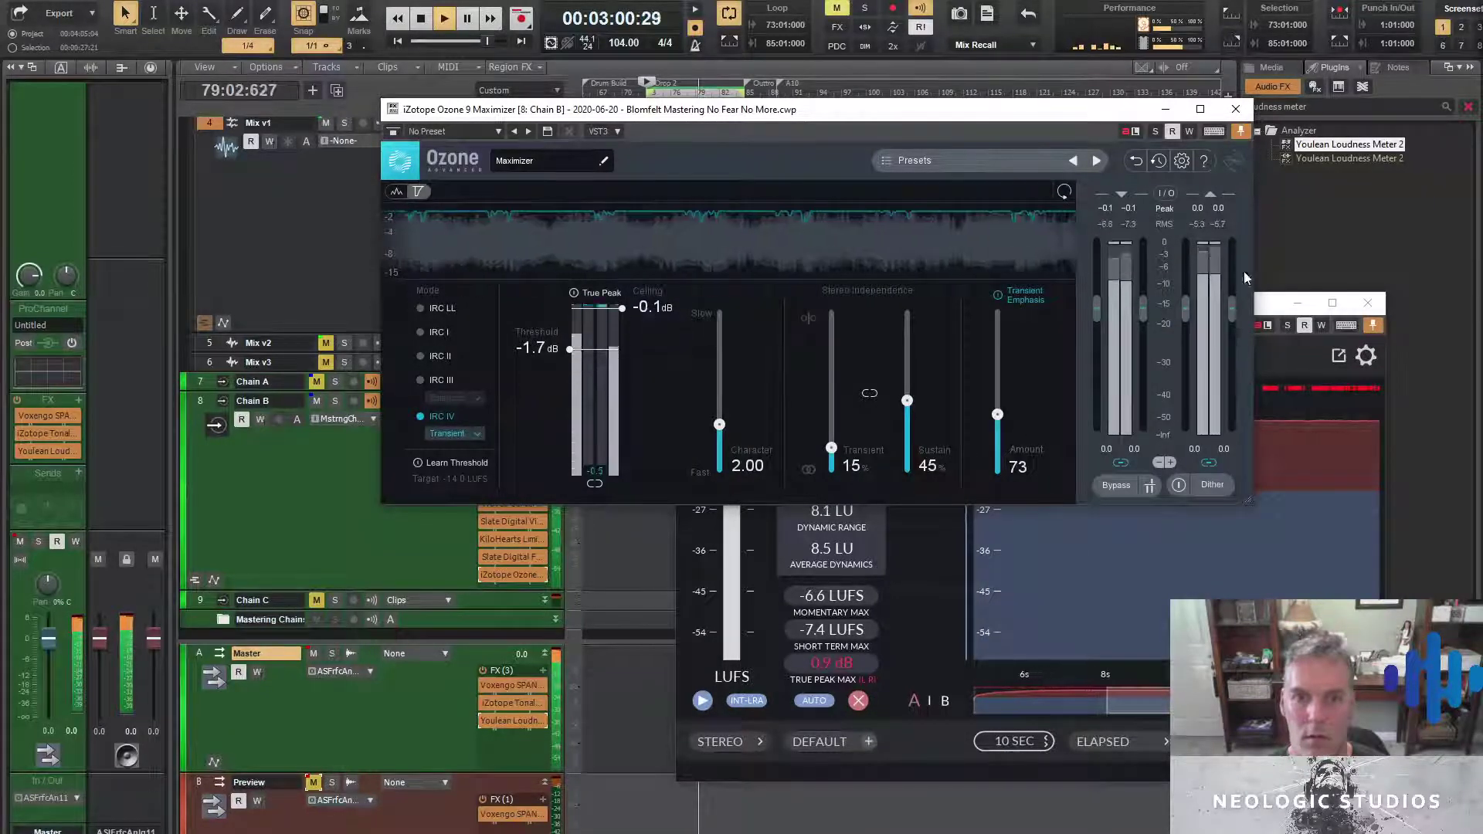
Bring the loudness meter to the front and examine the Master's integrated loudness during Drop 2
{"action": "left_click", "coordinate": [936, 739]}
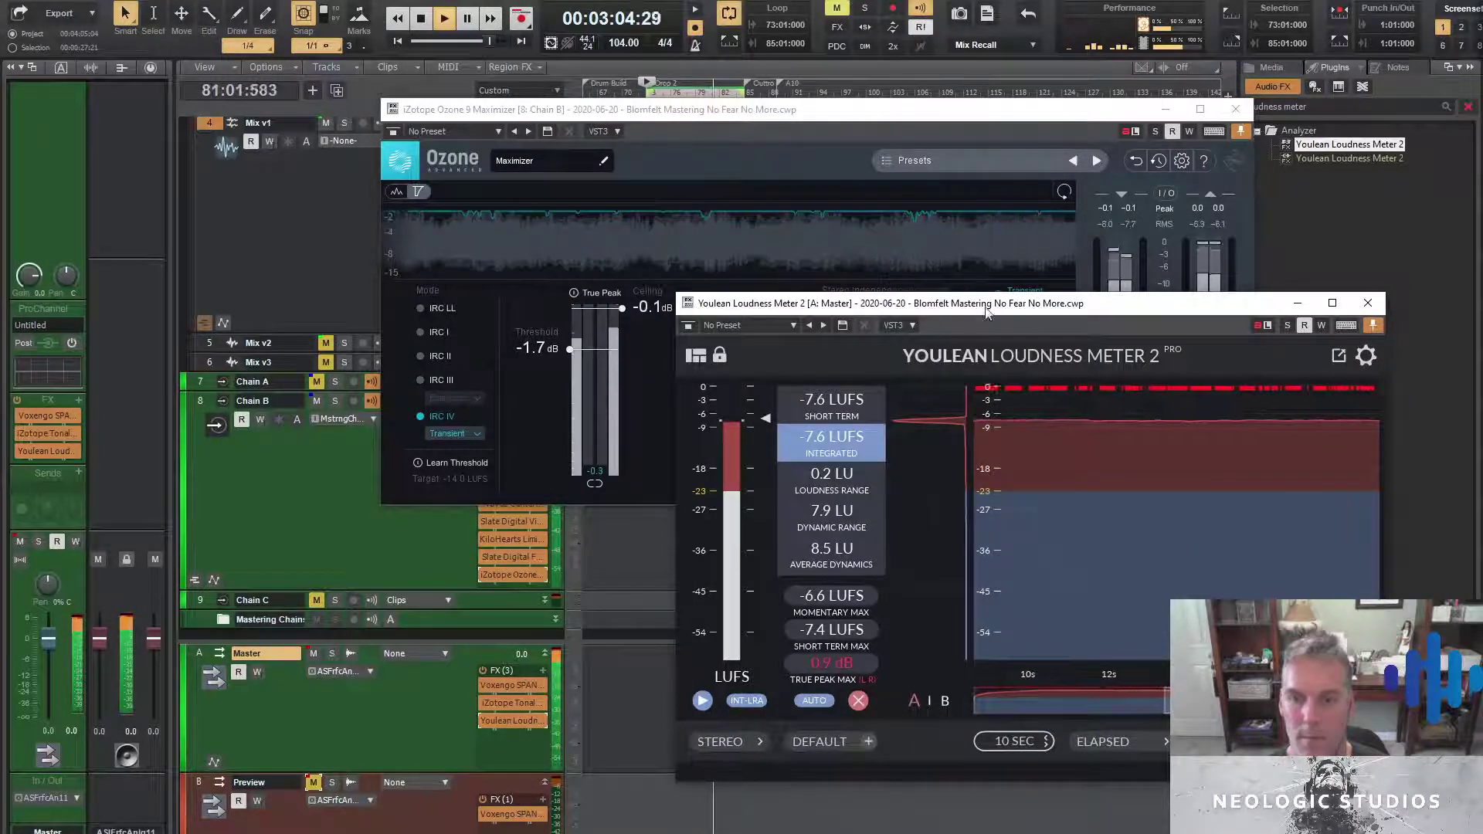
{"action": "left_click_drag", "start_coordinate": [1004, 302], "coordinate": [828, 208]}
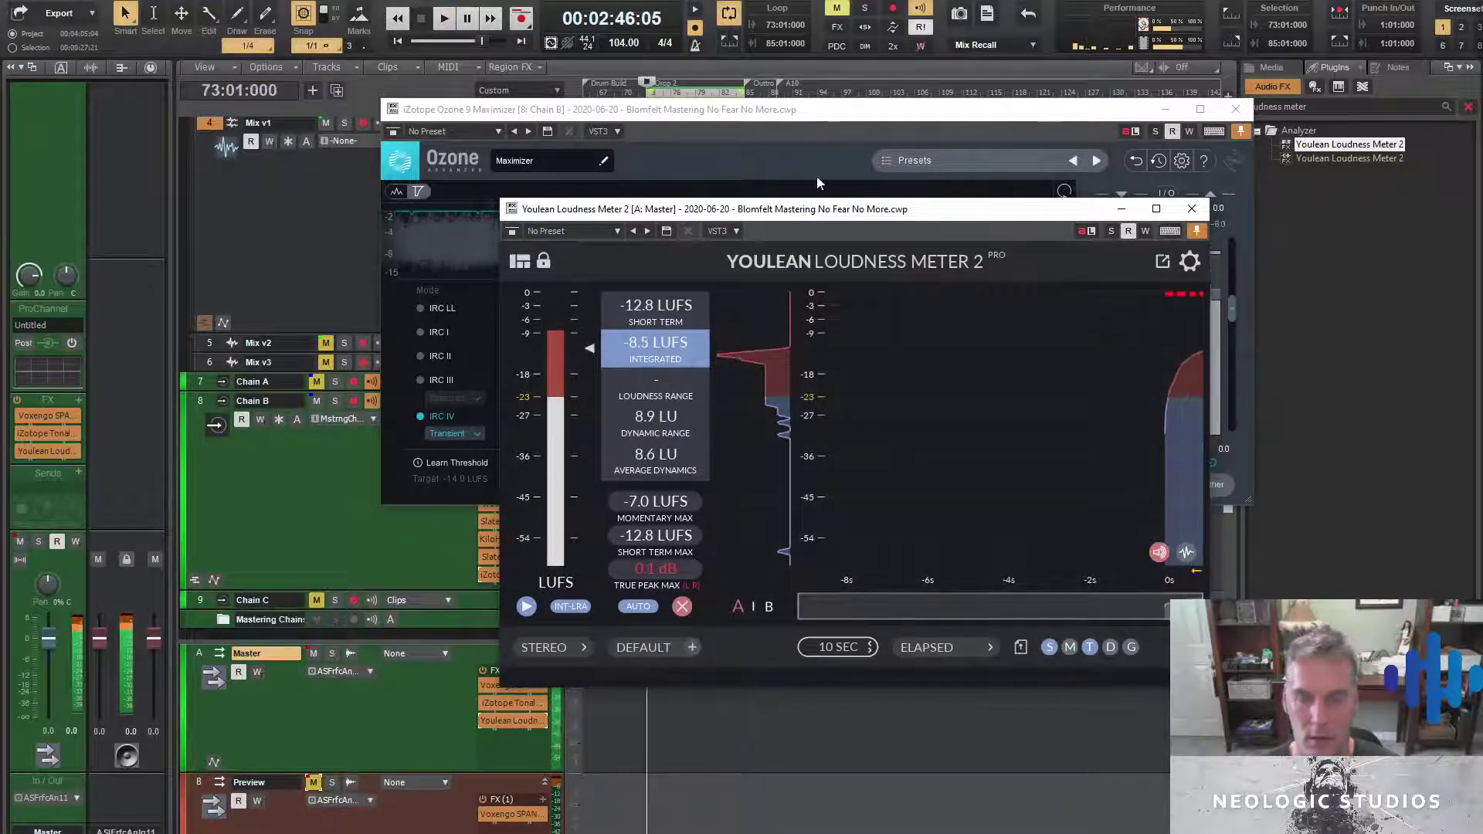
{"action": "mouse_move", "coordinate": [671, 433]}
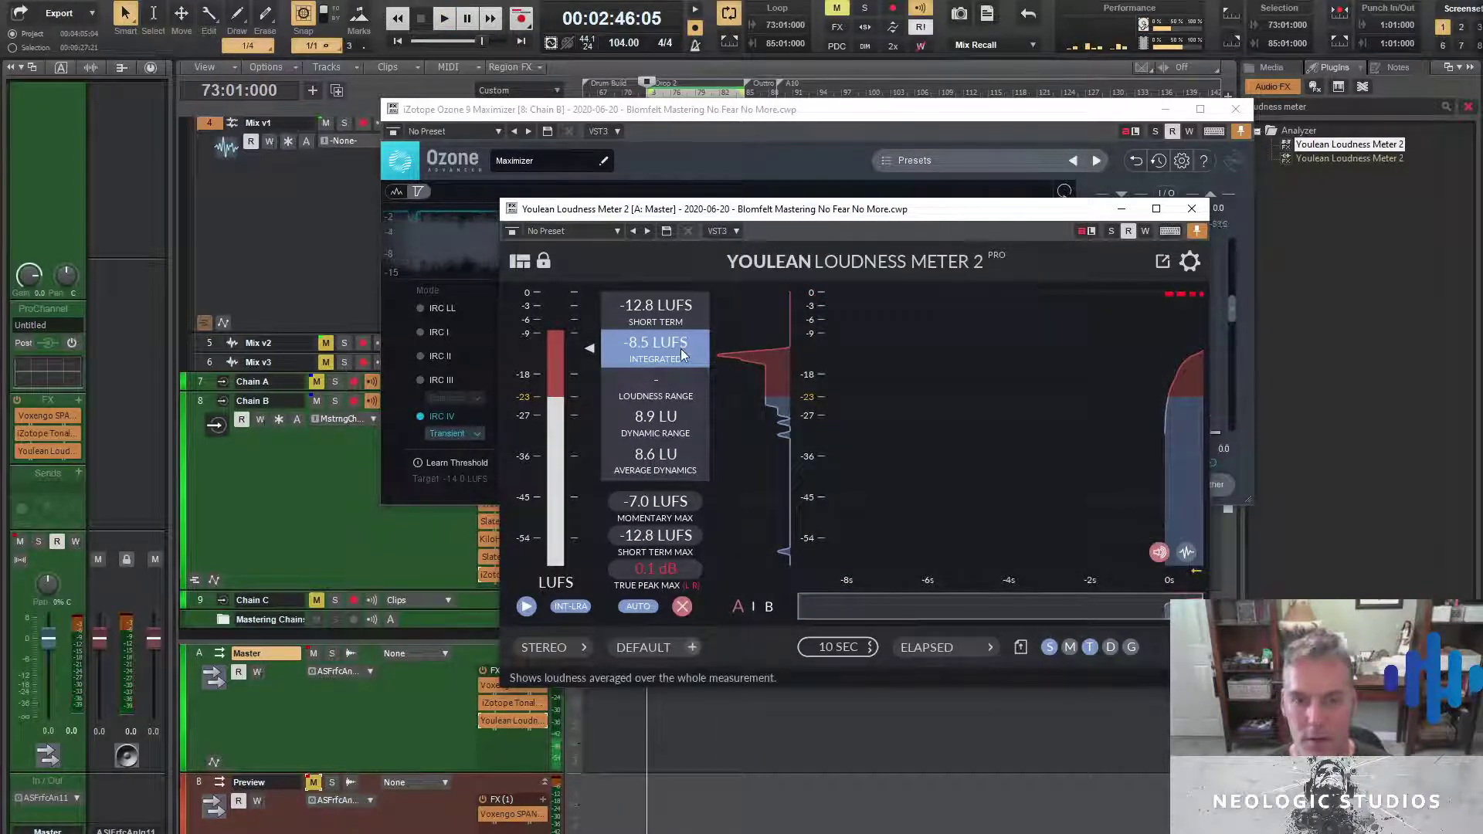
{"action": "mouse_move", "coordinate": [645, 345]}
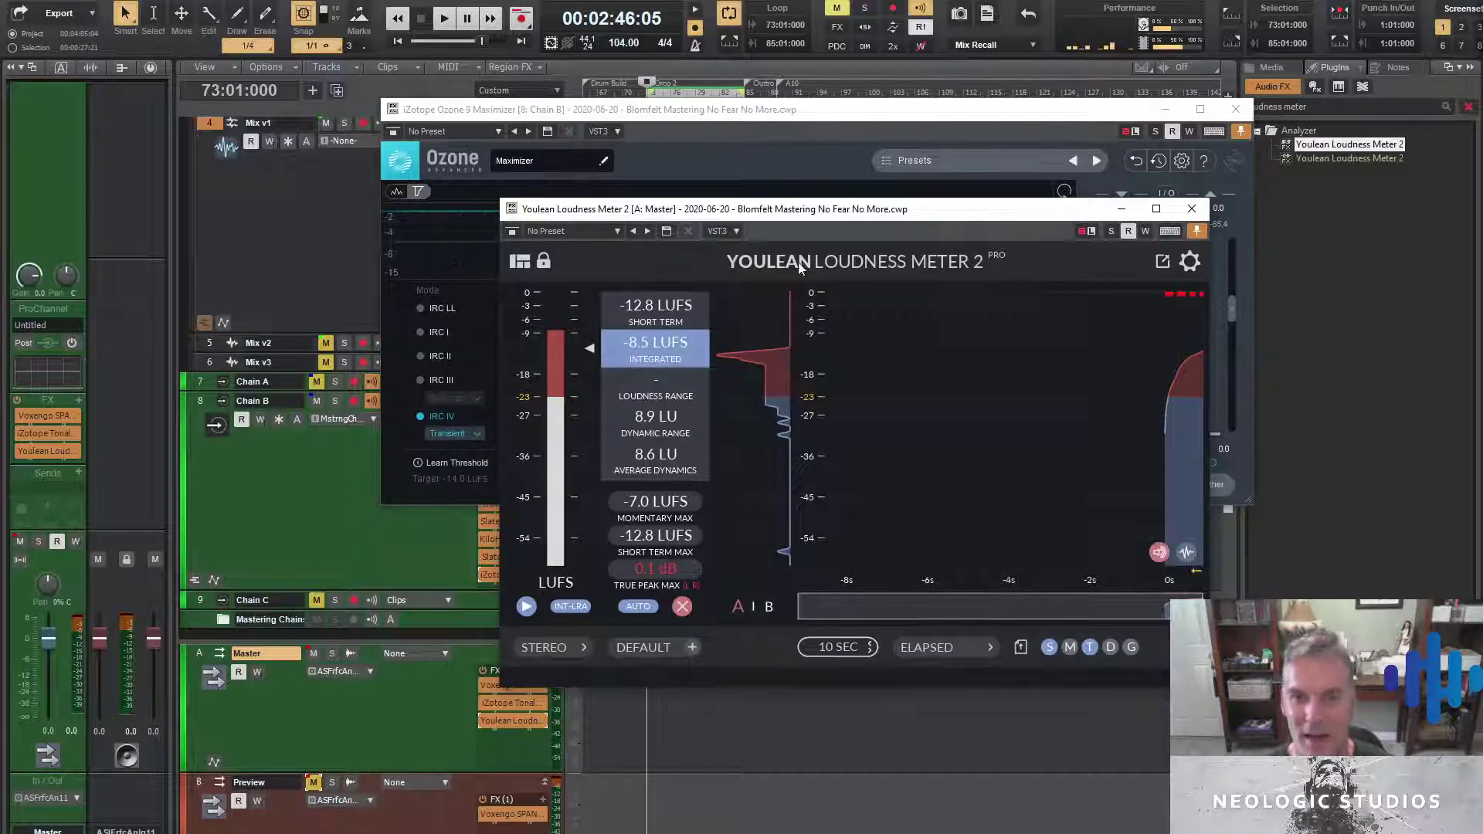
Minimize the Maximizer window and move the loudness meter clear of Chain B's effects
{"action": "left_click", "coordinate": [1163, 110]}
{"action": "left_click_drag", "start_coordinate": [772, 208], "coordinate": [995, 304]}
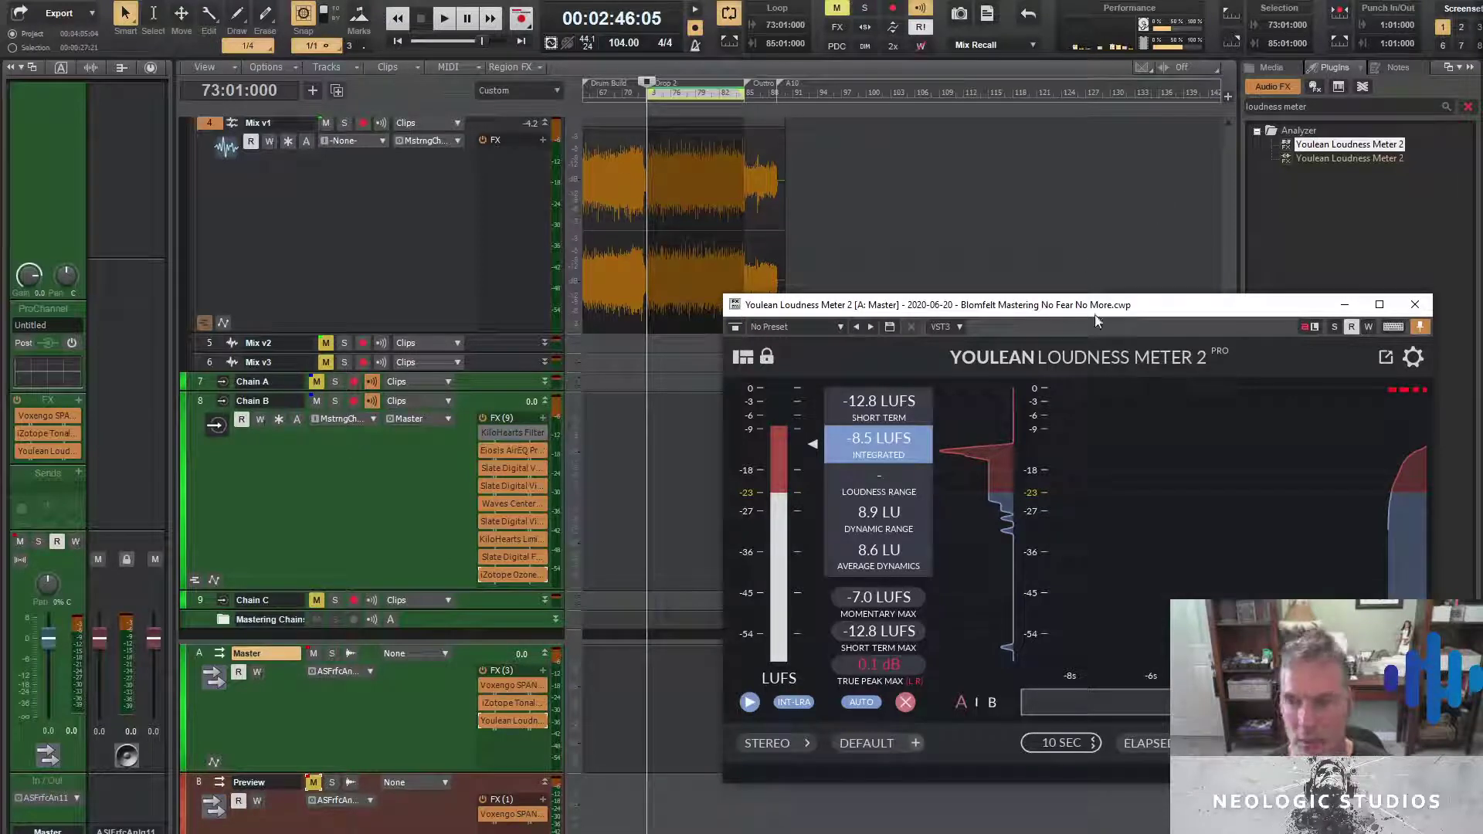
{"action": "left_click_drag", "start_coordinate": [1033, 306], "coordinate": [1006, 327]}
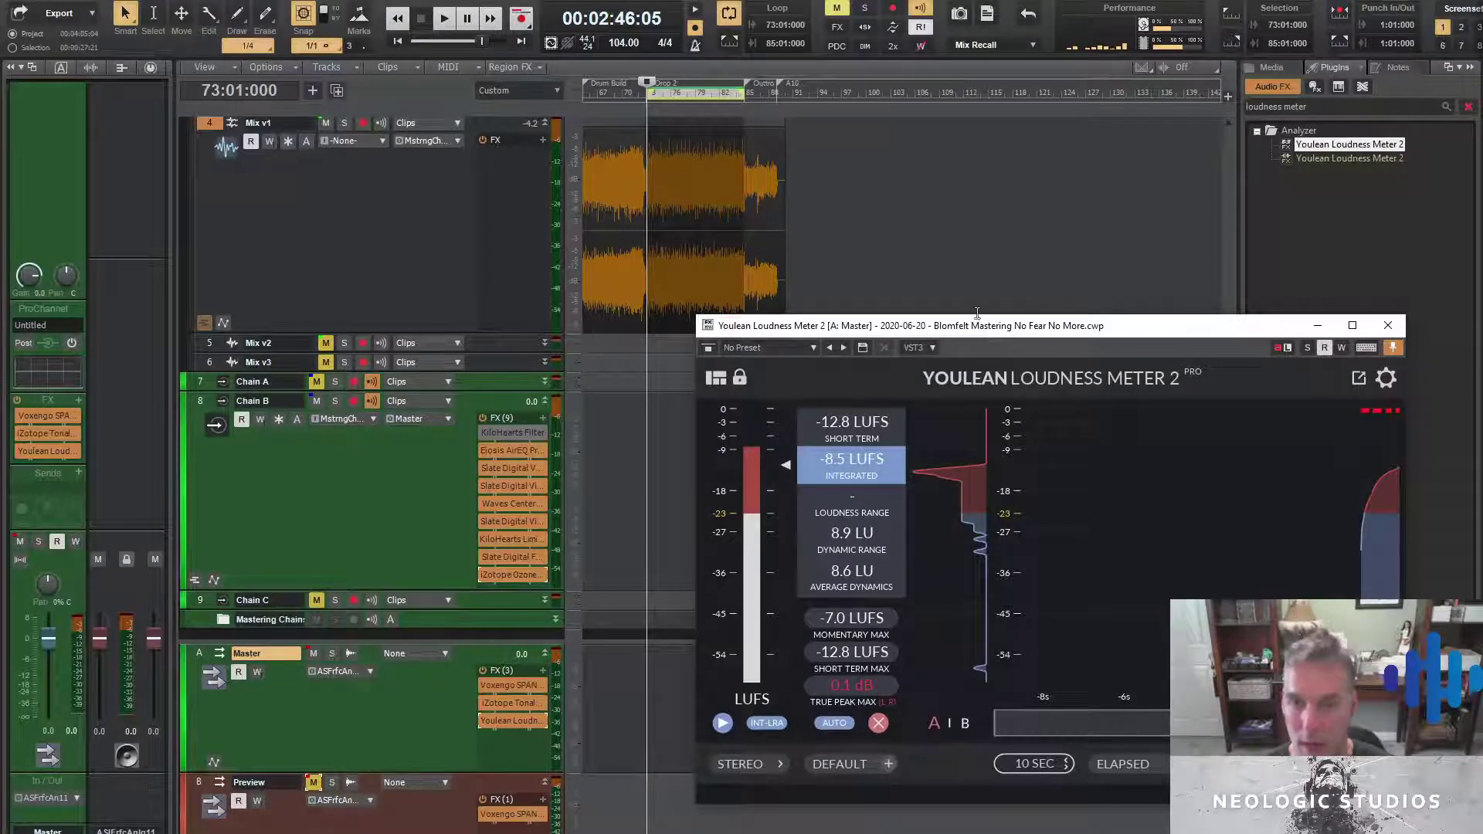
{"action": "left_click_drag", "start_coordinate": [981, 331], "coordinate": [983, 279]}
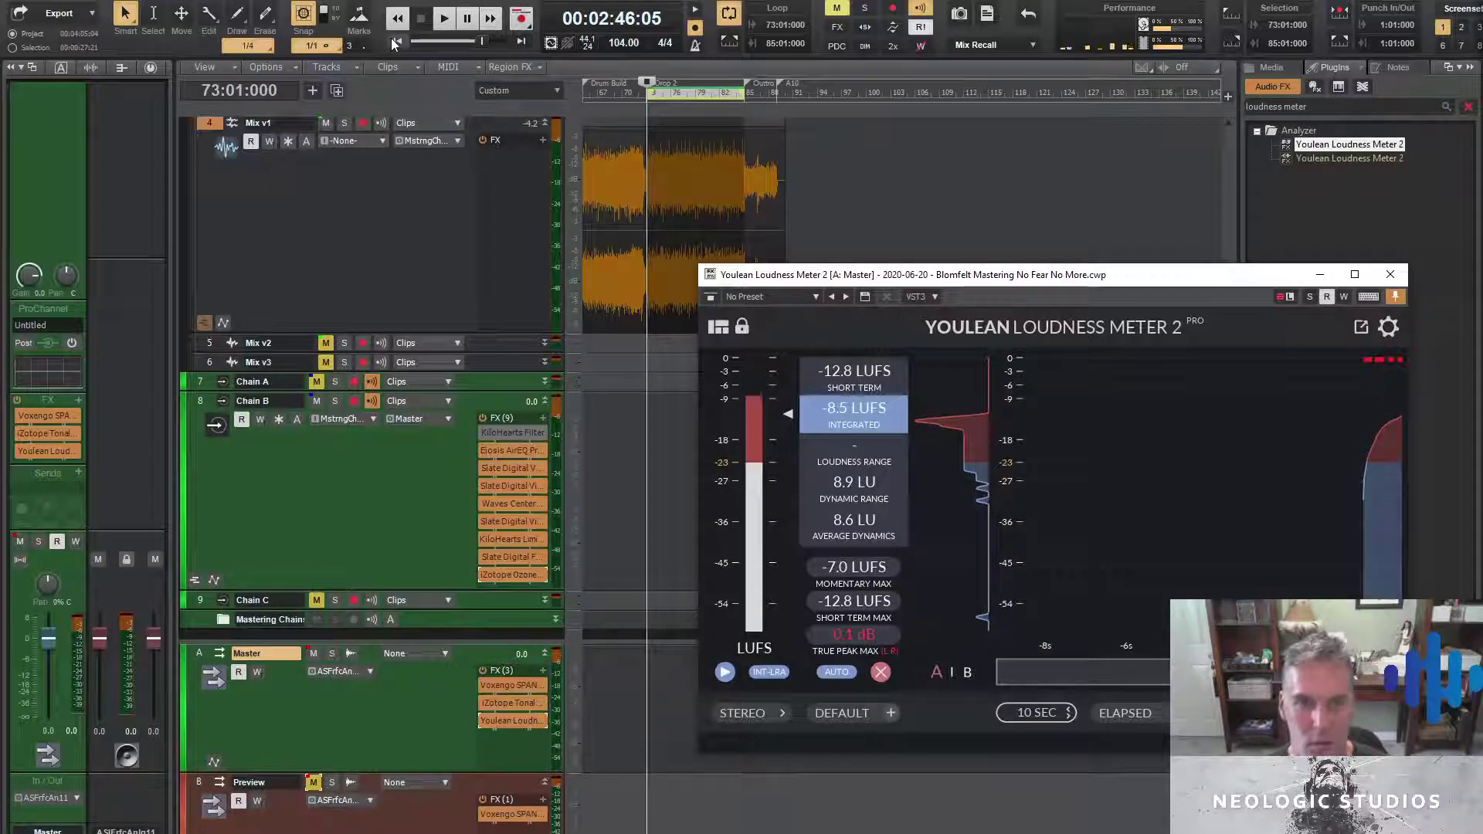
Return the playhead to the start of the song, then reset and close the loudness meter
{"action": "left_click", "coordinate": [396, 40]}
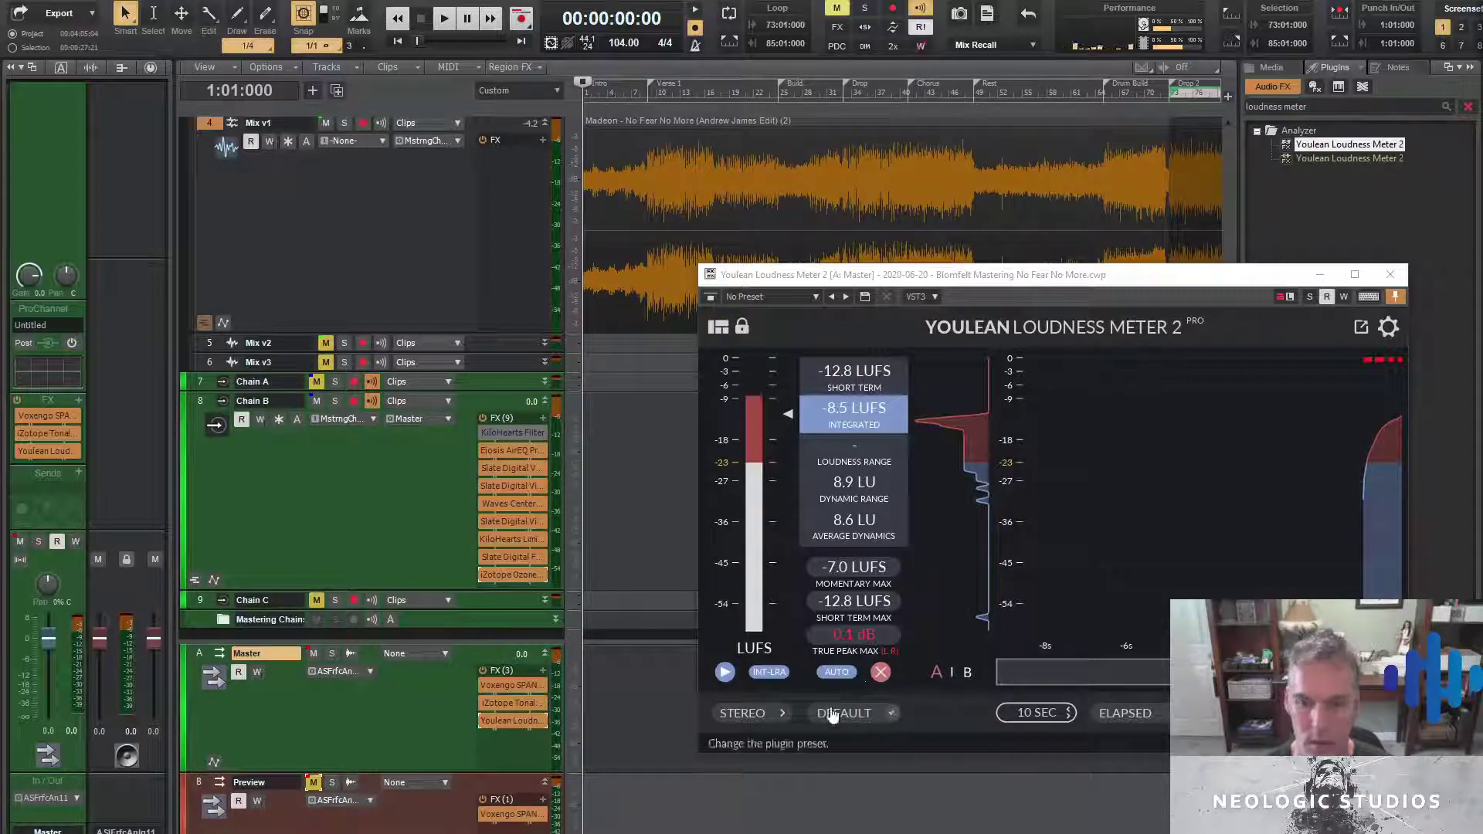
{"action": "left_click", "coordinate": [881, 671]}
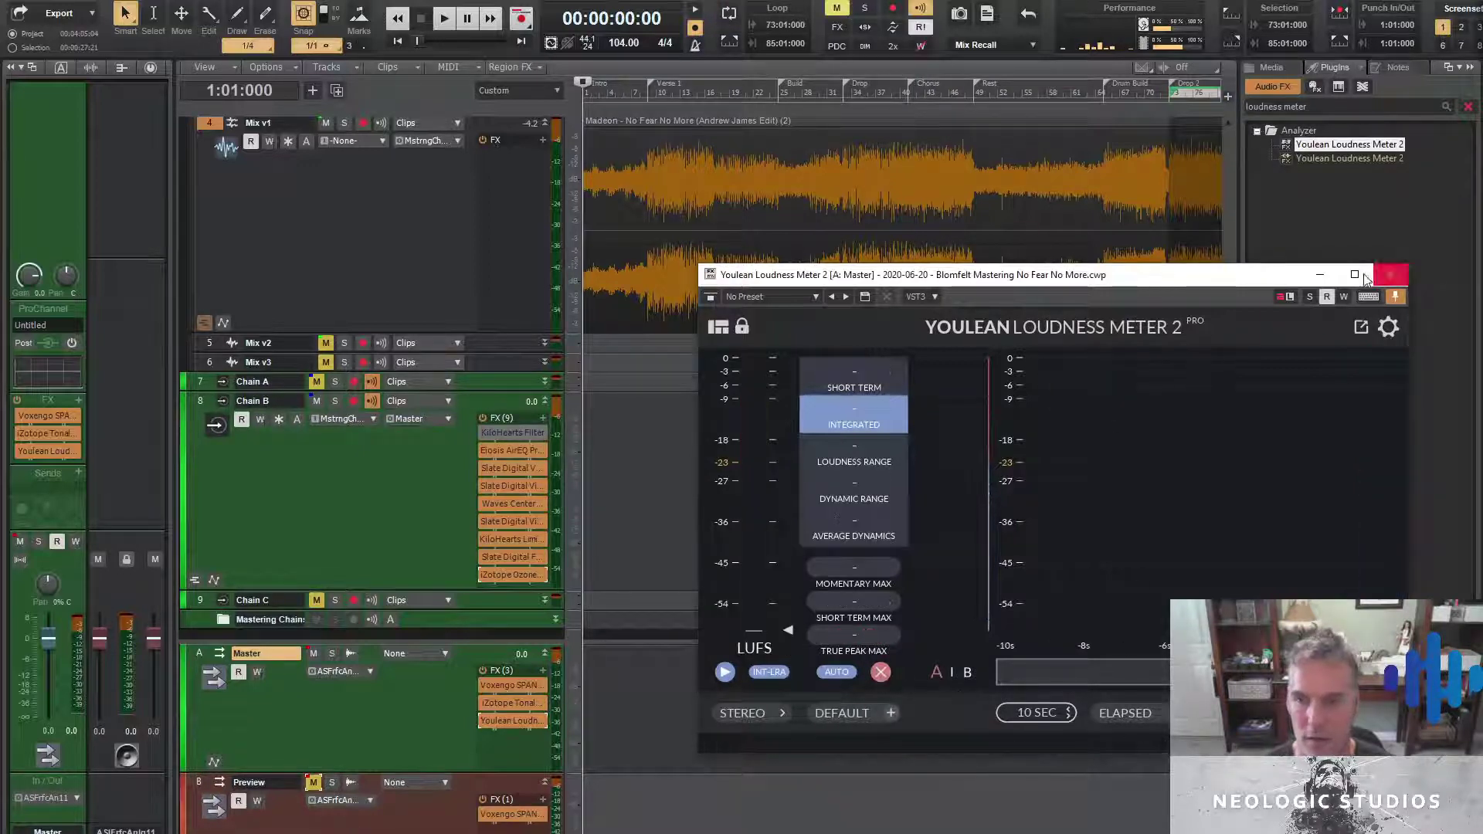
{"action": "left_click", "coordinate": [1389, 274]}
Play the song from the beginning and open Waves Center from Chain B's effects beside the tracks
{"action": "key", "text": "space"}
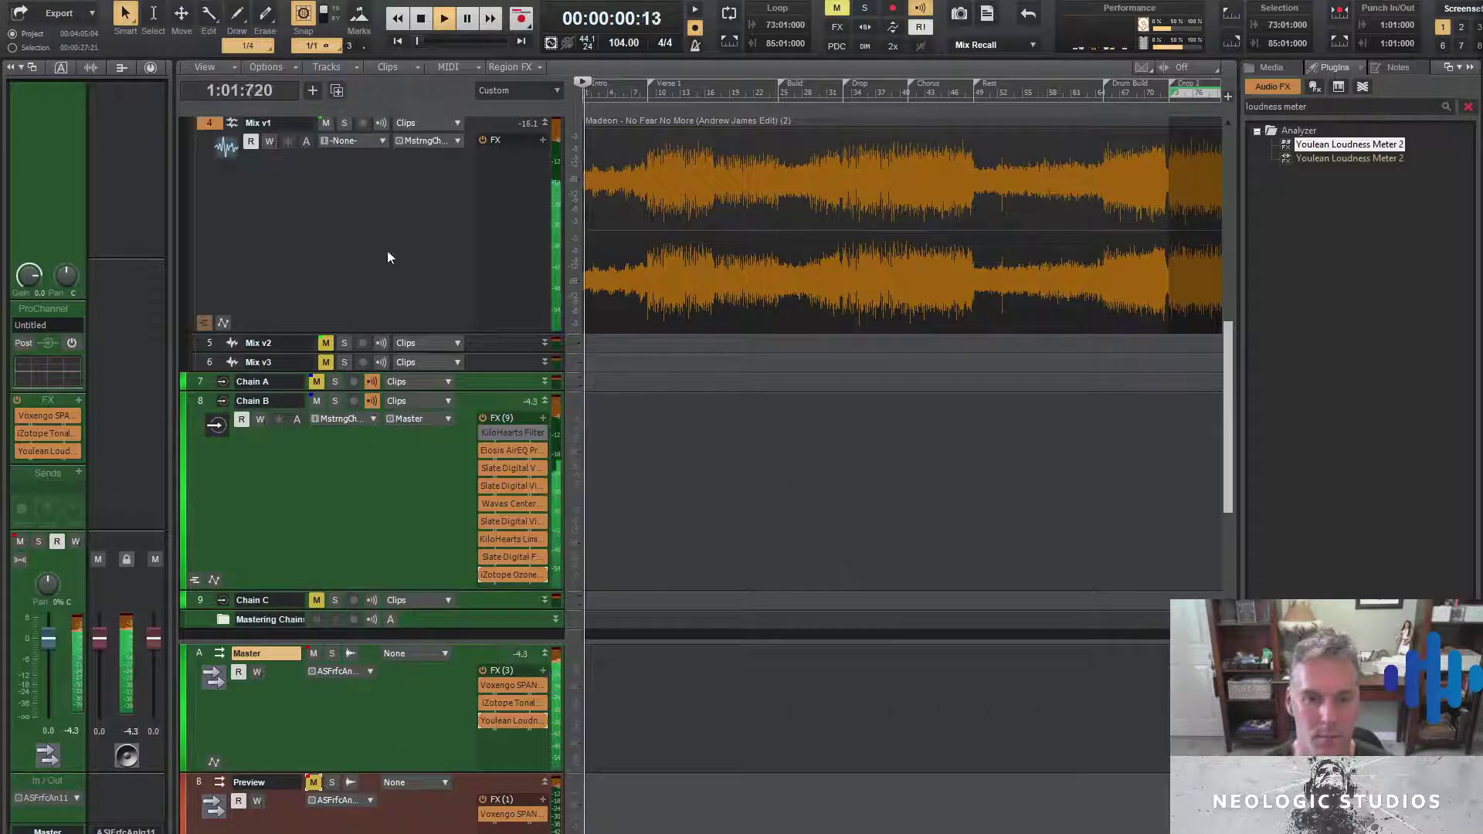
{"action": "scroll", "coordinate": [416, 497], "scroll_direction": "down", "scroll_amount": 1}
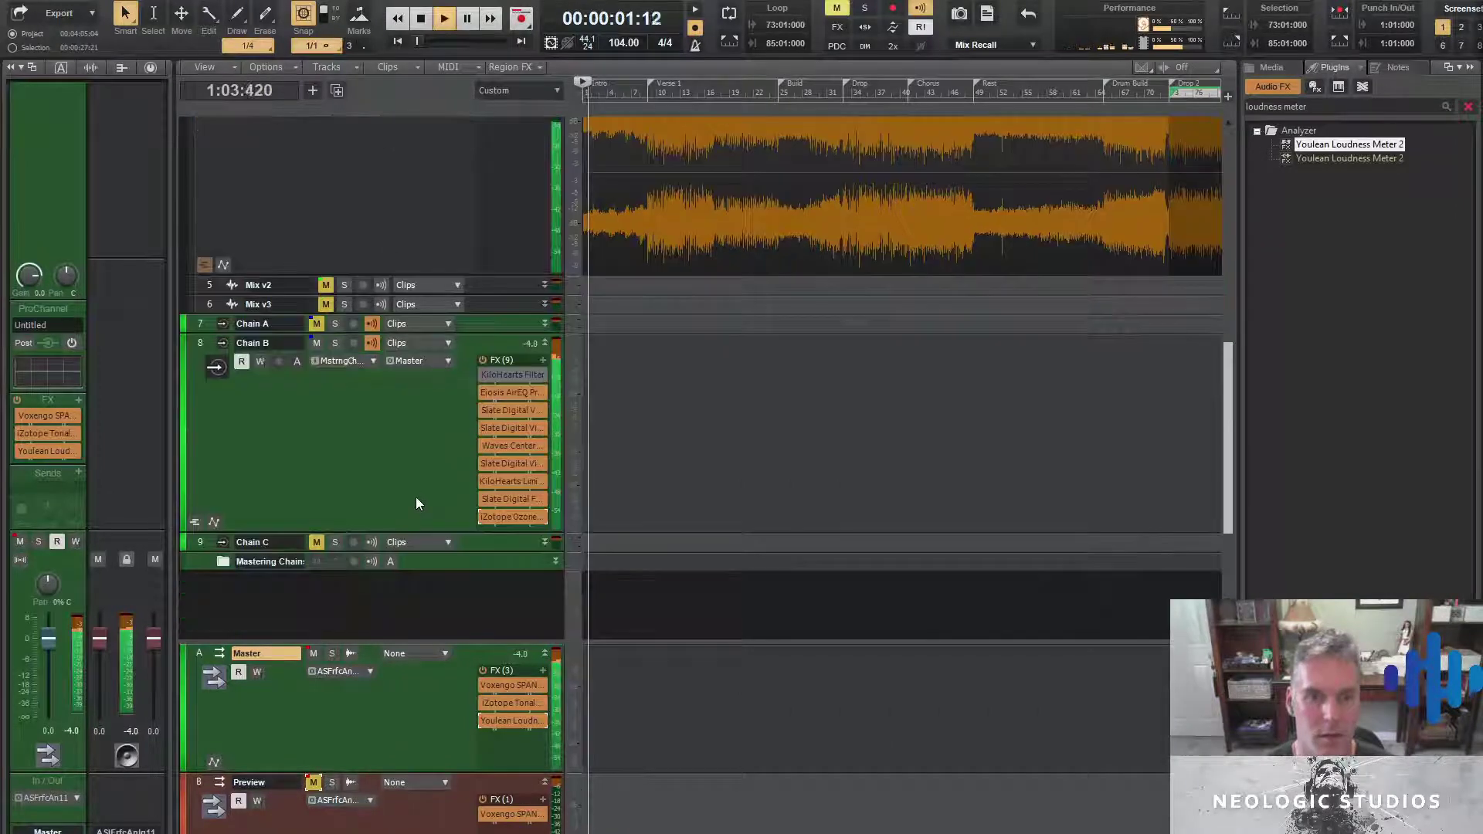
{"action": "double_click", "coordinate": [510, 446]}
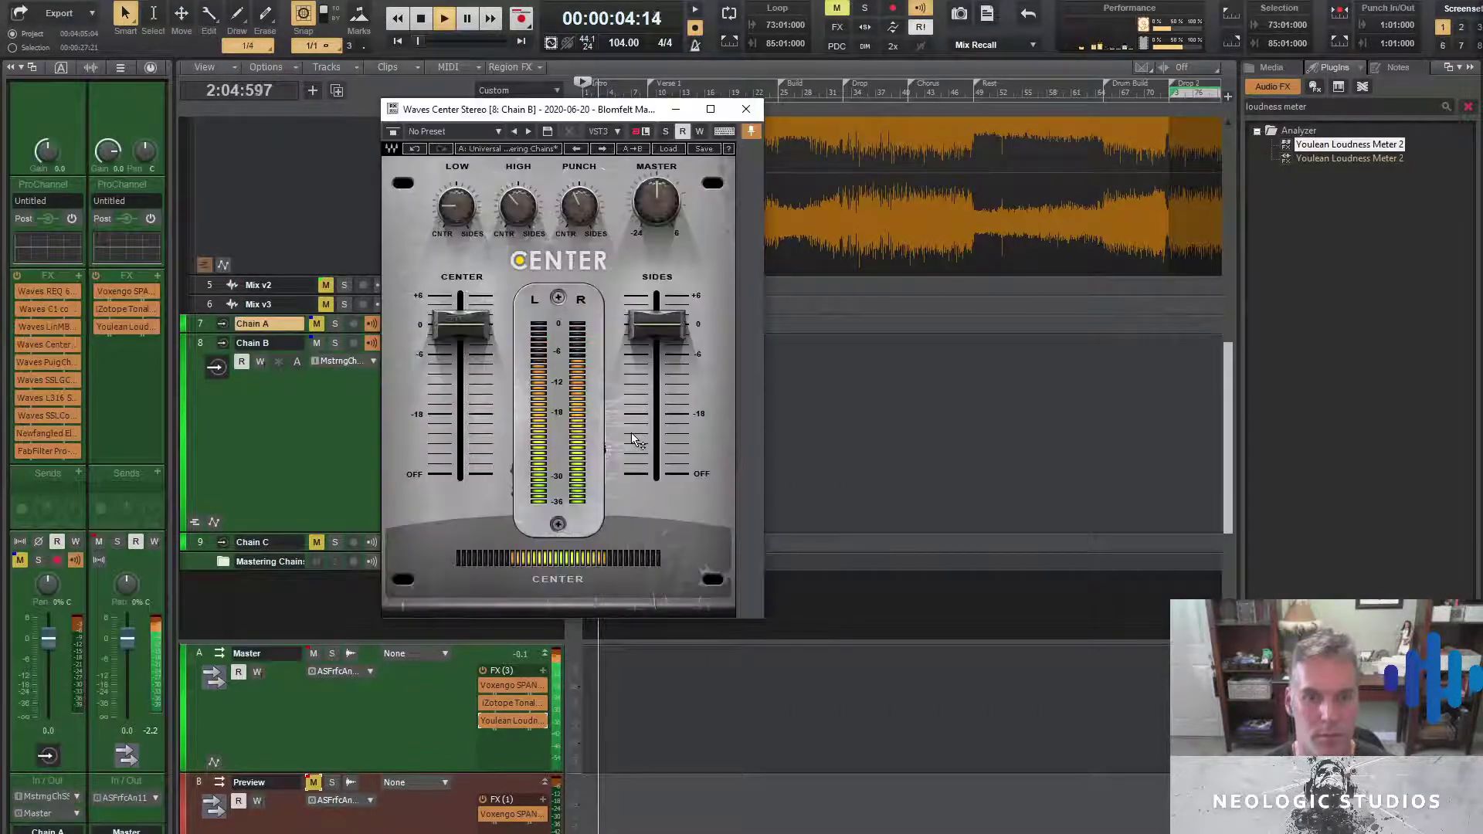
{"action": "left_click_drag", "start_coordinate": [525, 108], "coordinate": [1017, 247]}
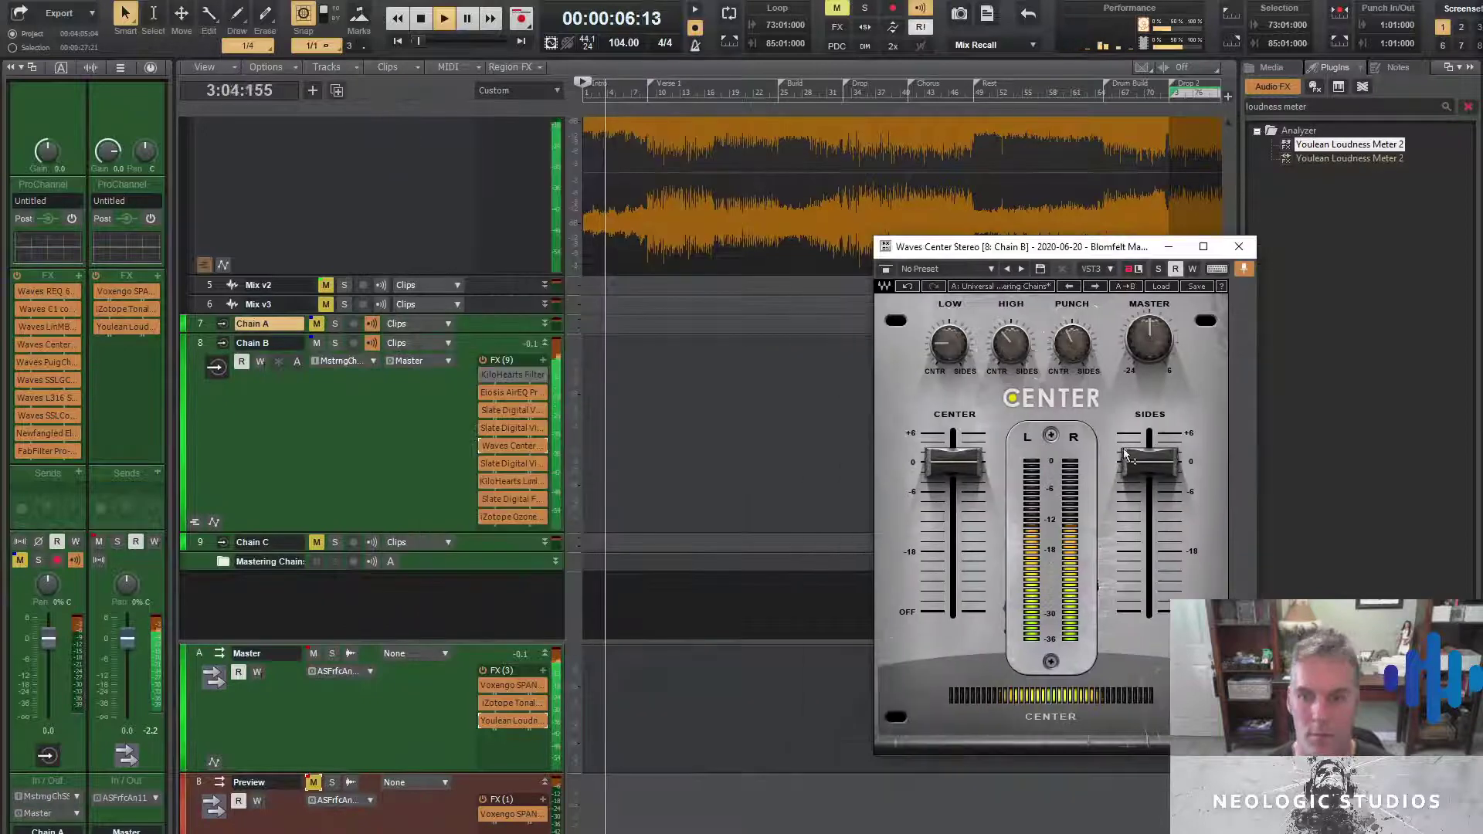
Lower Waves Center's Sides level for the intro, enable automation write, and record Sides rising to -0.5 around bar 9
{"action": "left_click_drag", "start_coordinate": [1149, 473], "coordinate": [1148, 479]}
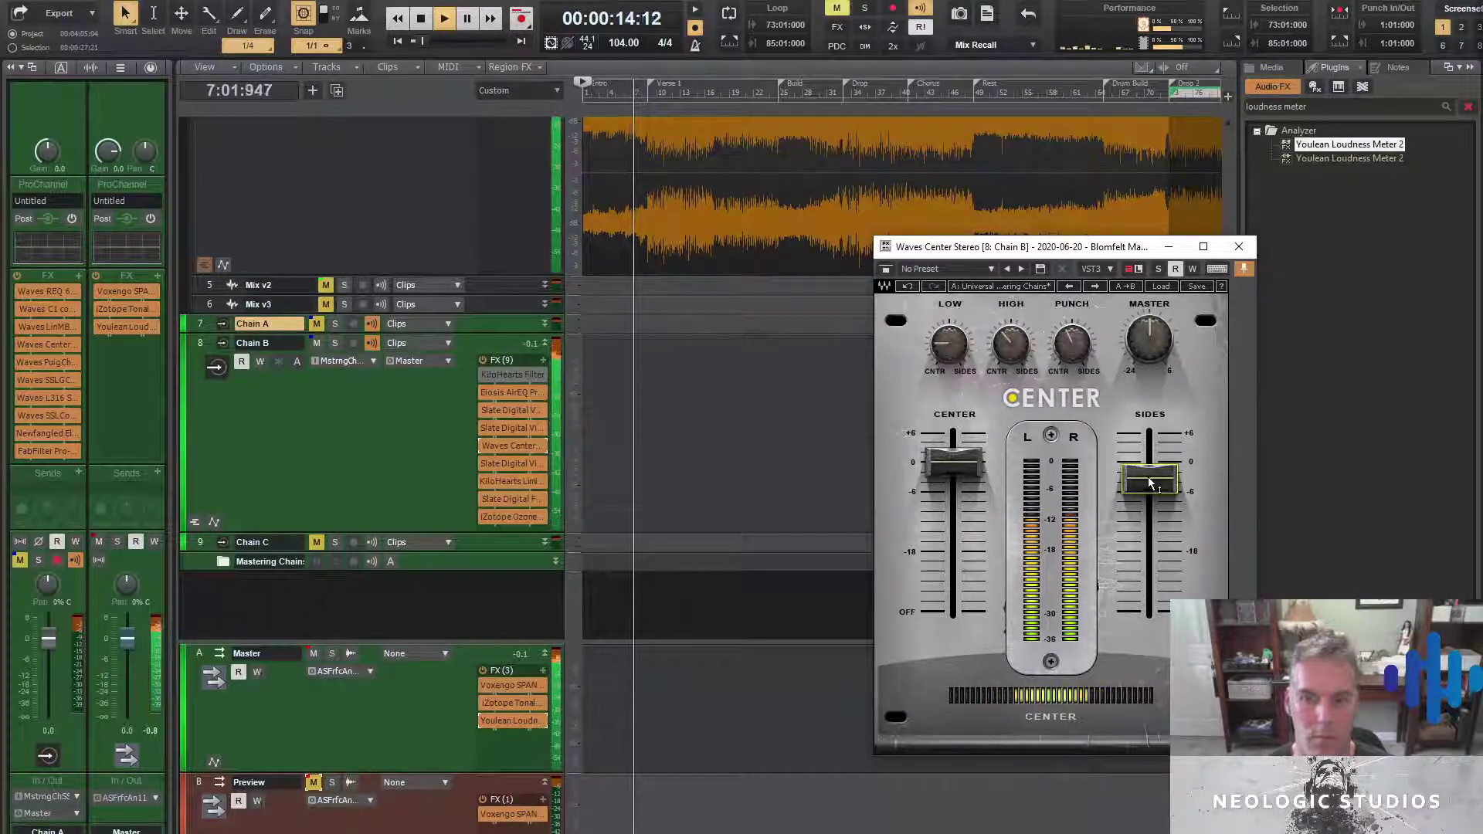
{"action": "left_click", "coordinate": [1191, 269]}
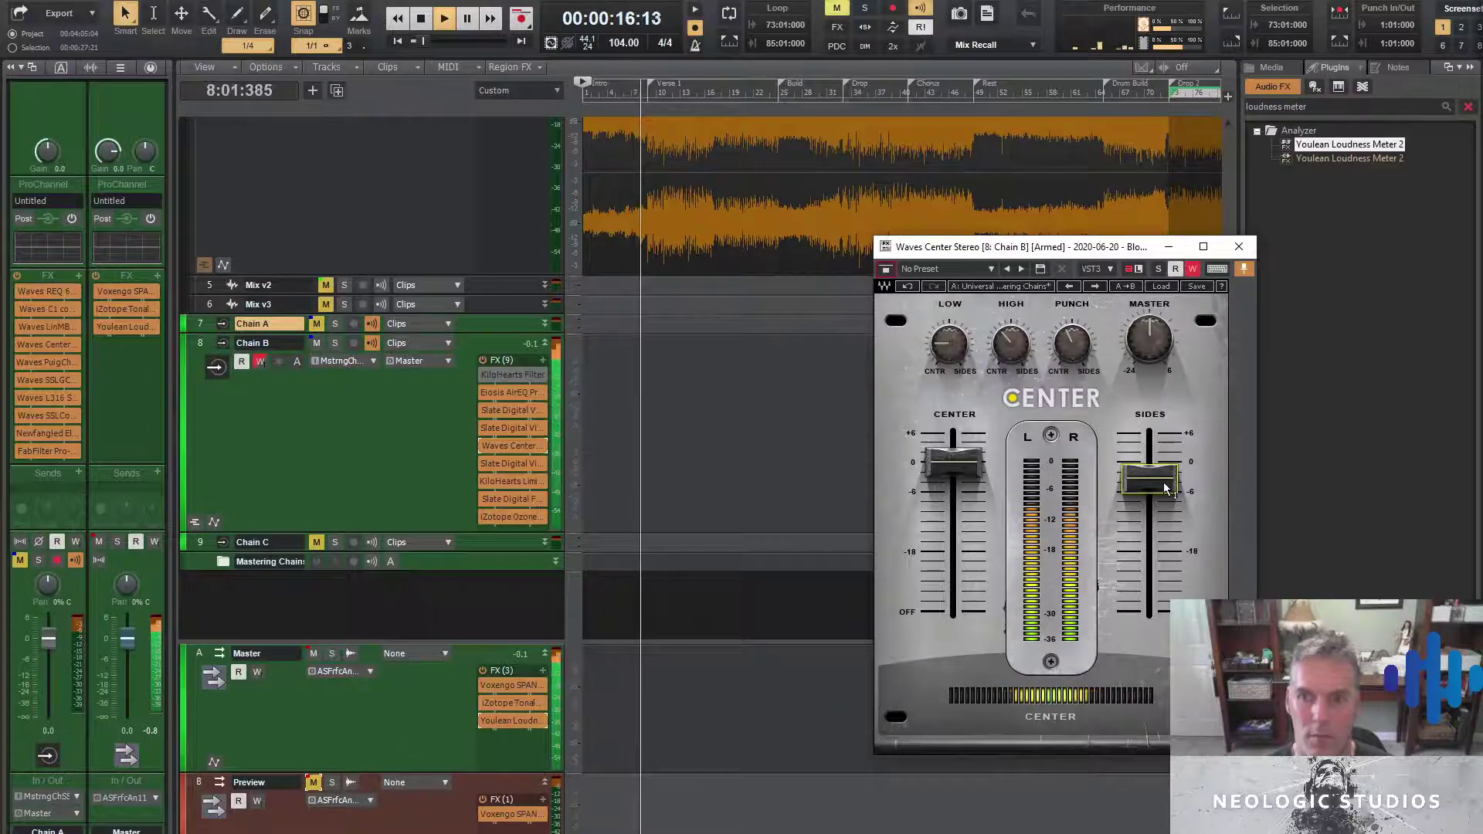
{"action": "left_click_drag", "start_coordinate": [1162, 482], "coordinate": [1161, 466]}
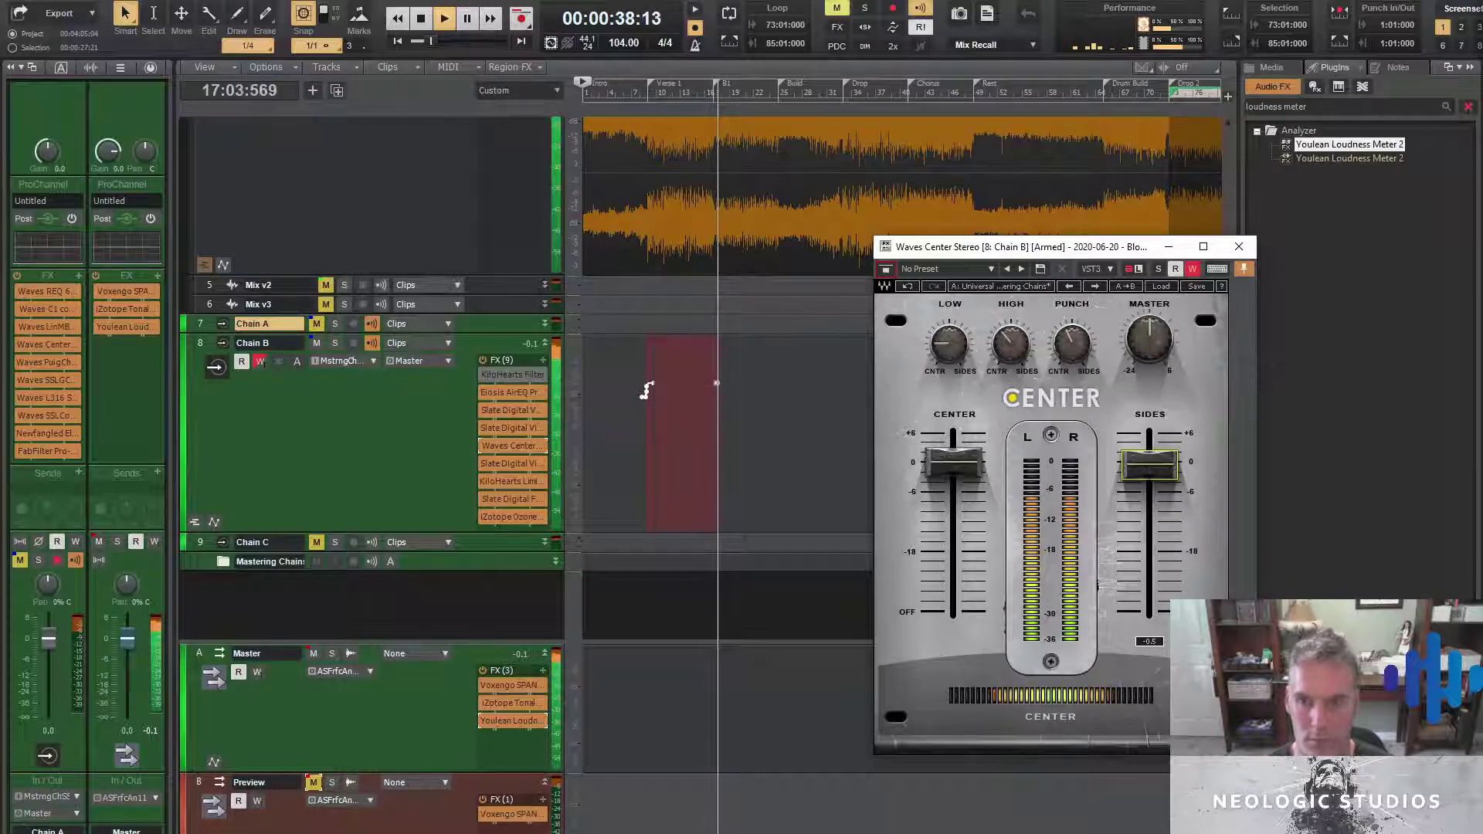
{"action": "key", "text": "space"}
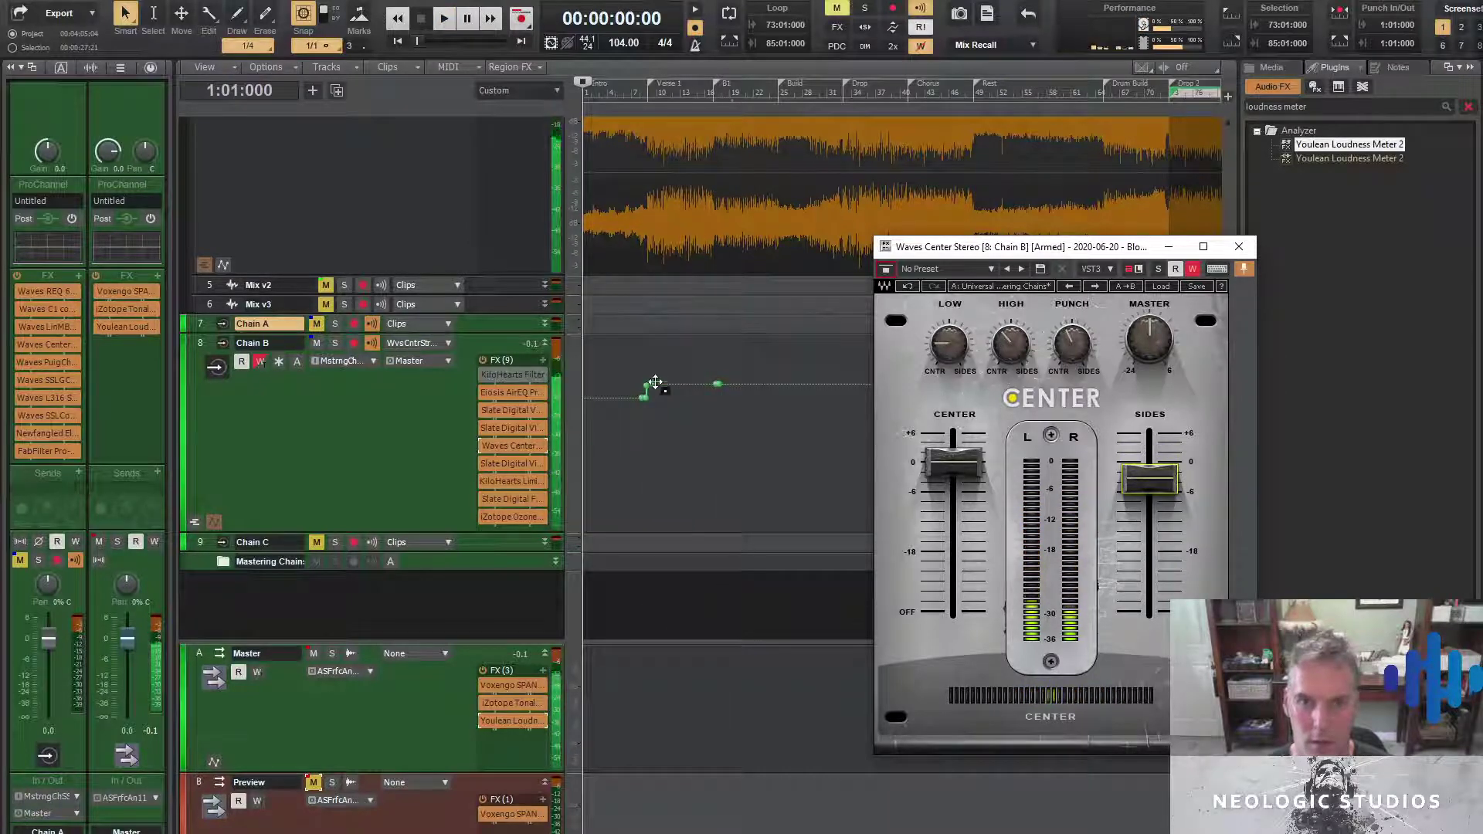
Rename the marker at bar 9 to "Intro Drop" and the marker at bar 17 to "Verse 1"
{"action": "double_click", "coordinate": [651, 81]}
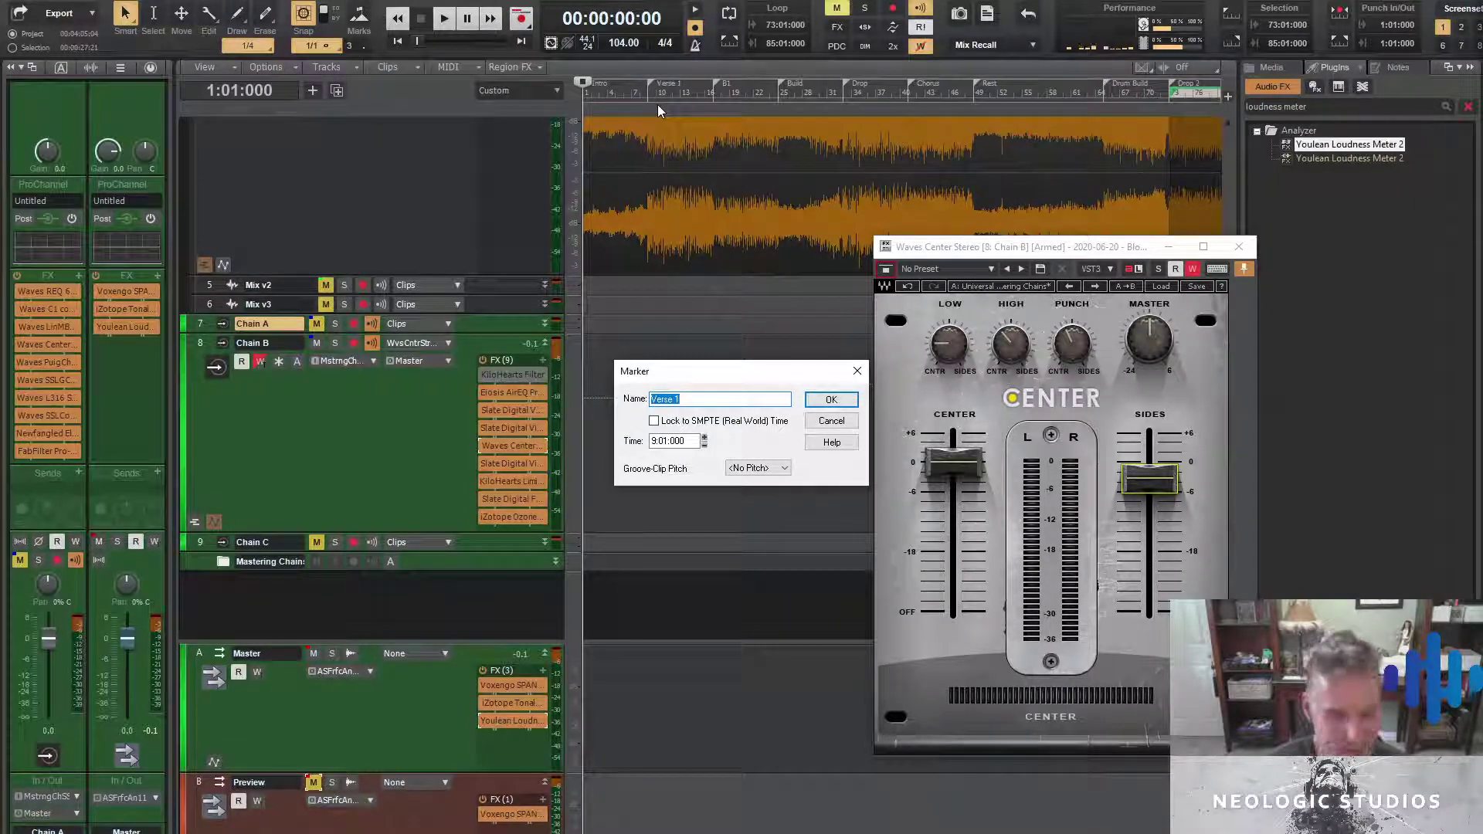
{"action": "type", "text": "Intro Dro"}
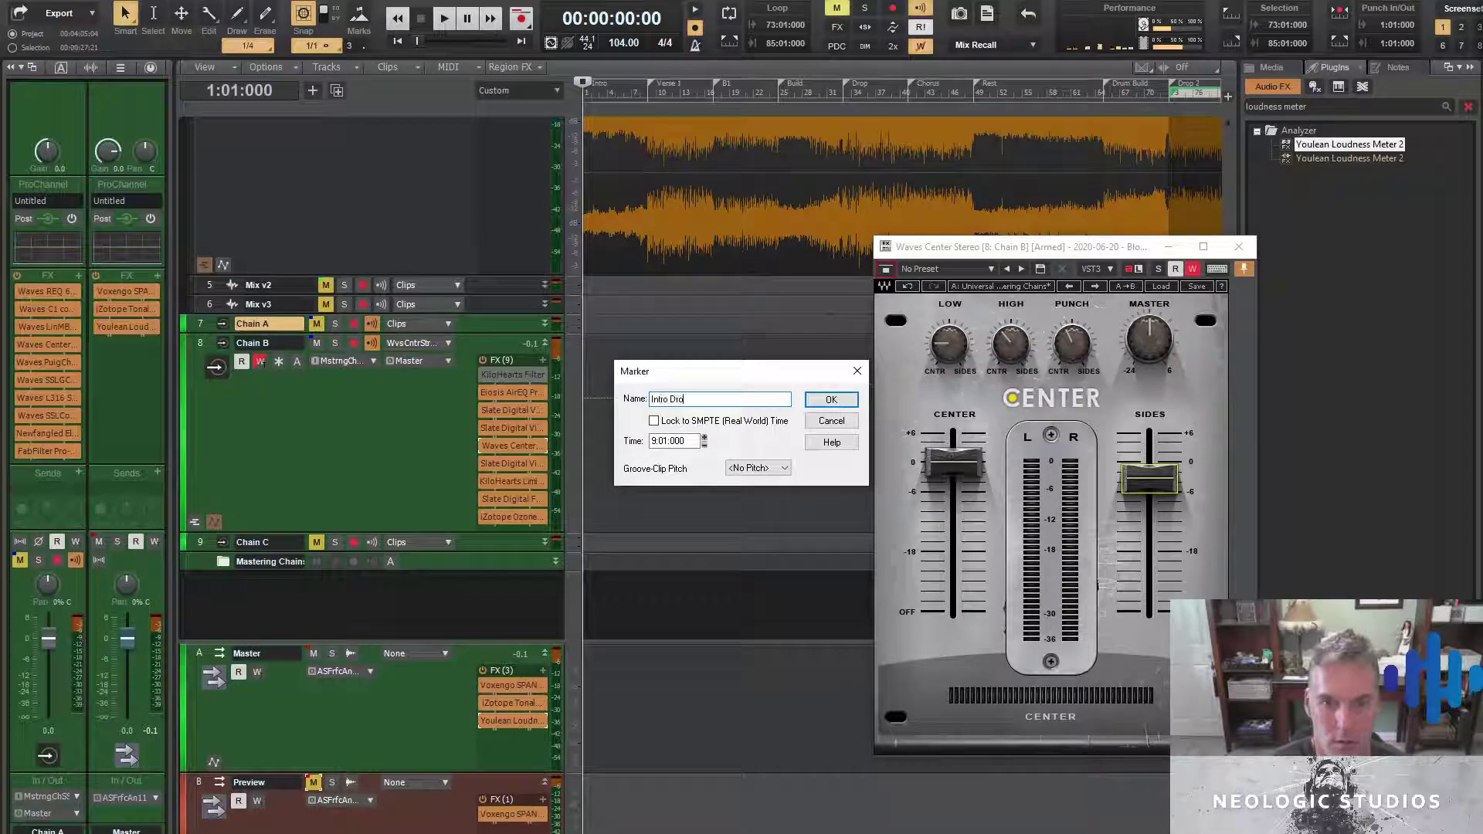
{"action": "type", "text": "p"}
{"action": "key", "text": "Return"}
{"action": "double_click", "coordinate": [724, 84]}
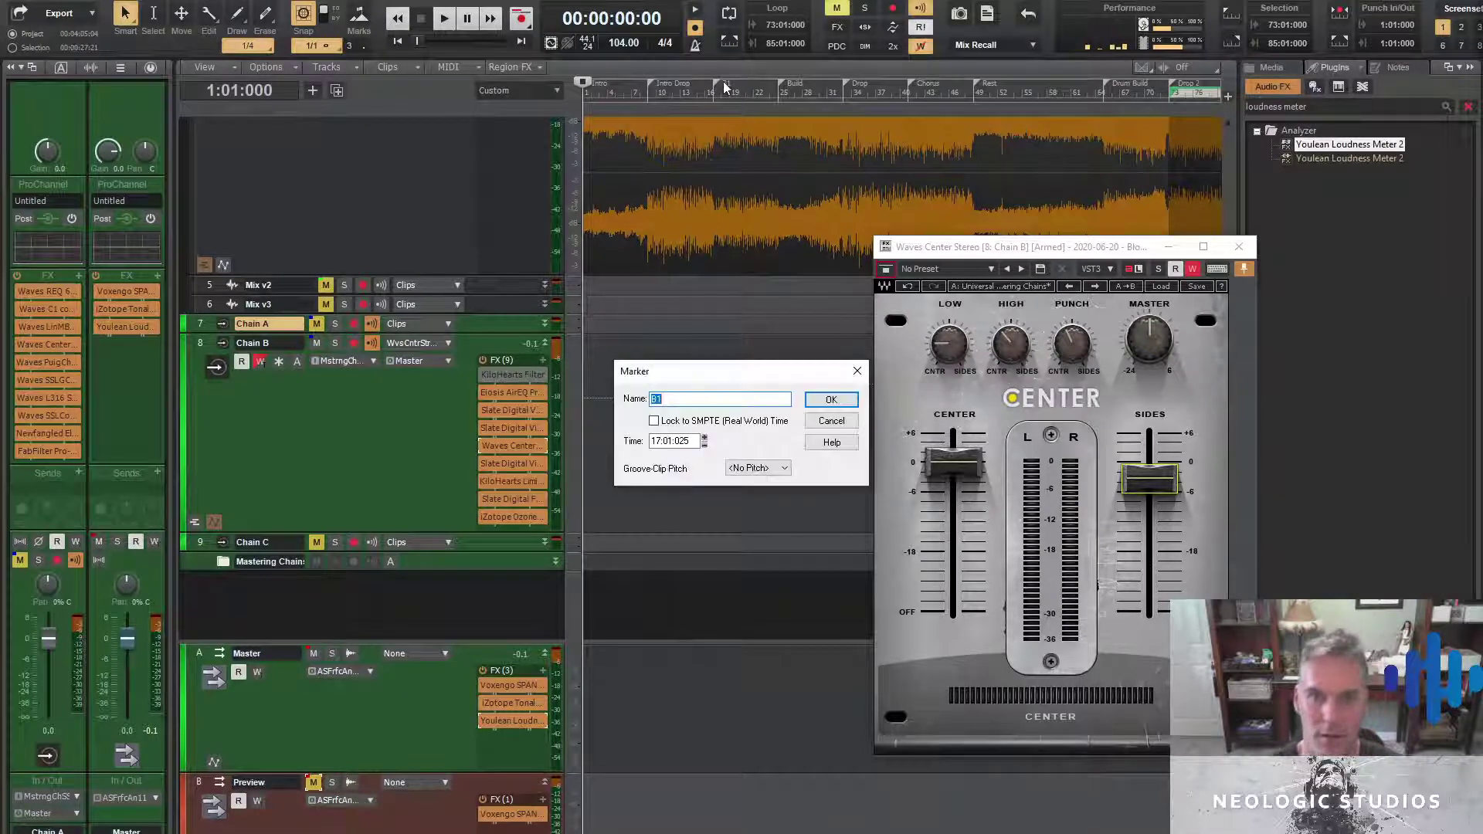
{"action": "type", "text": "Verse 1"}
{"action": "key", "text": "Return"}
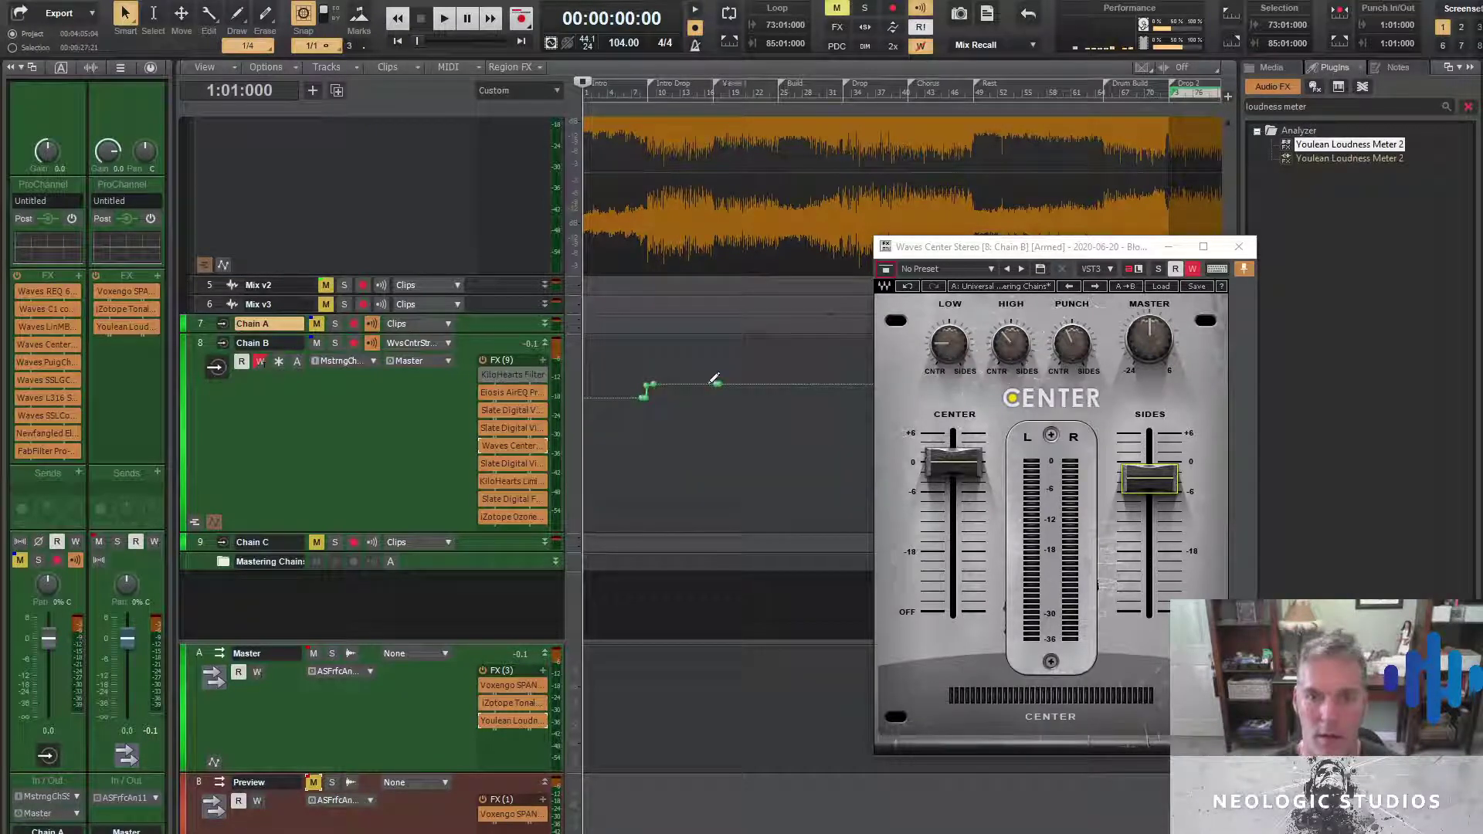
Delete the extra Sides automation nodes around bar 9 so the level changes directly at the Intro Drop
{"action": "left_click", "coordinate": [650, 95]}
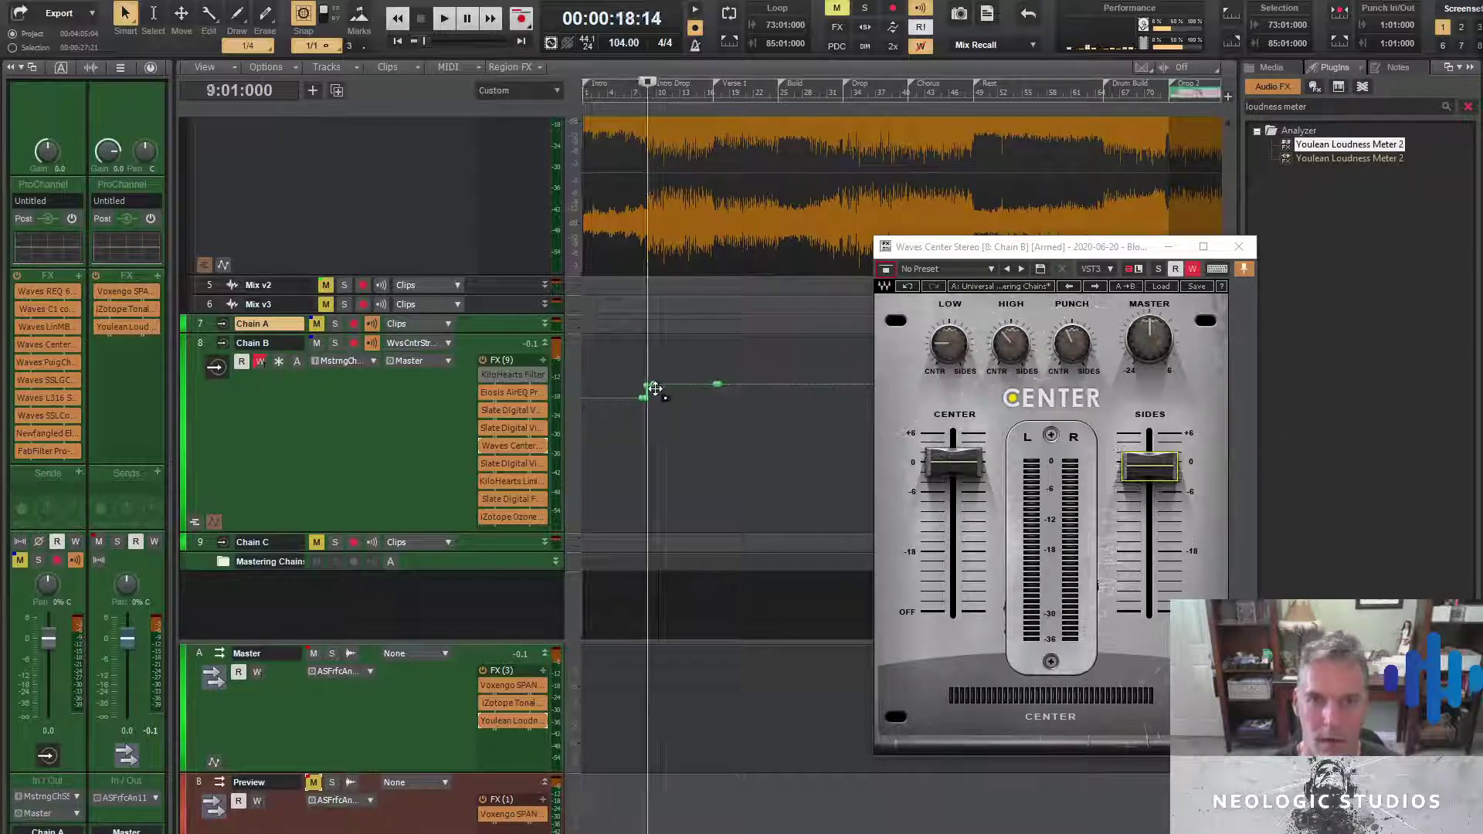
{"action": "mouse_move", "coordinate": [647, 386]}
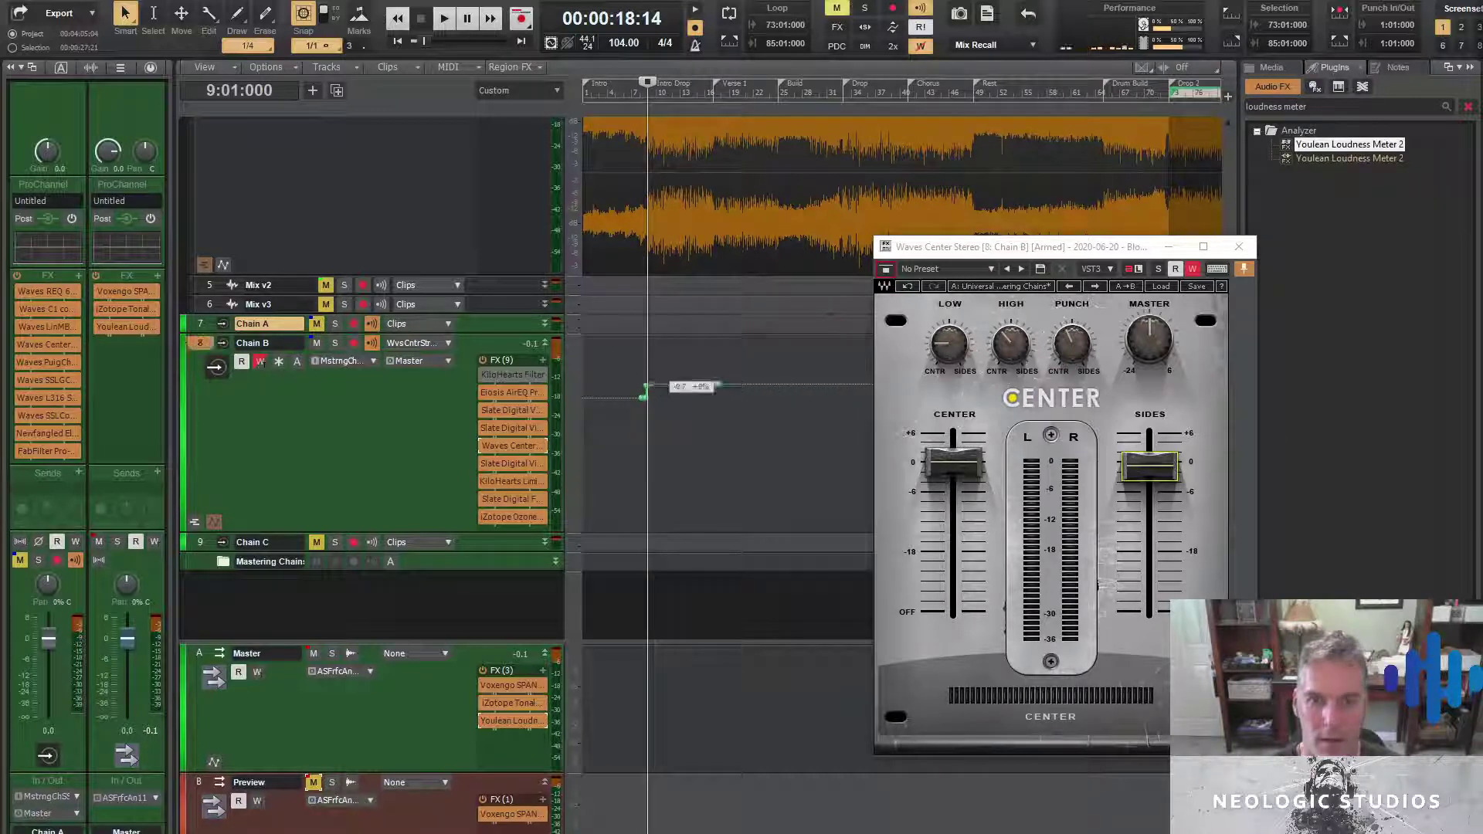
{"action": "right_click", "coordinate": [647, 384]}
{"action": "left_click", "coordinate": [672, 407]}
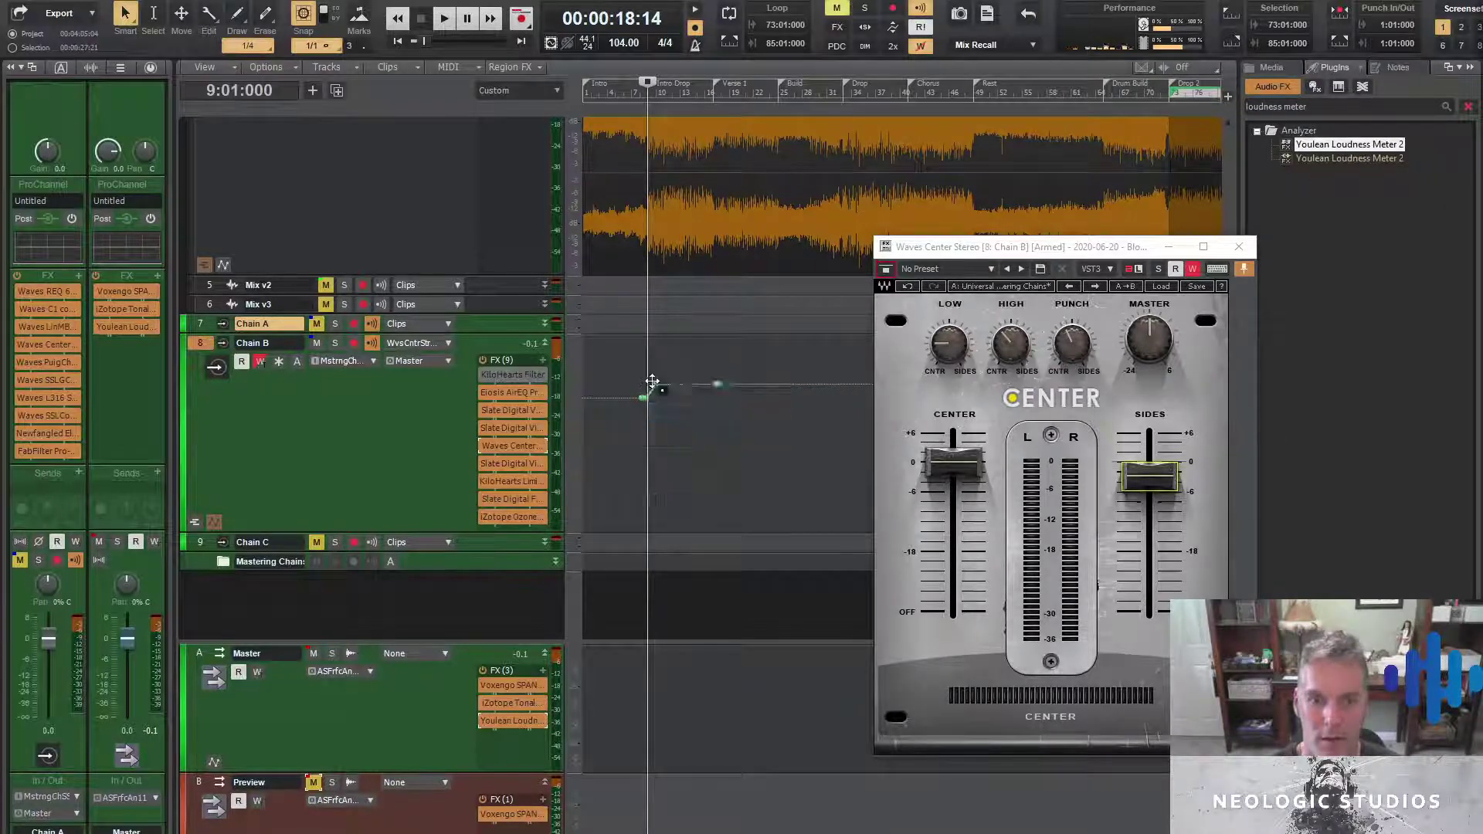
{"action": "right_click", "coordinate": [644, 397]}
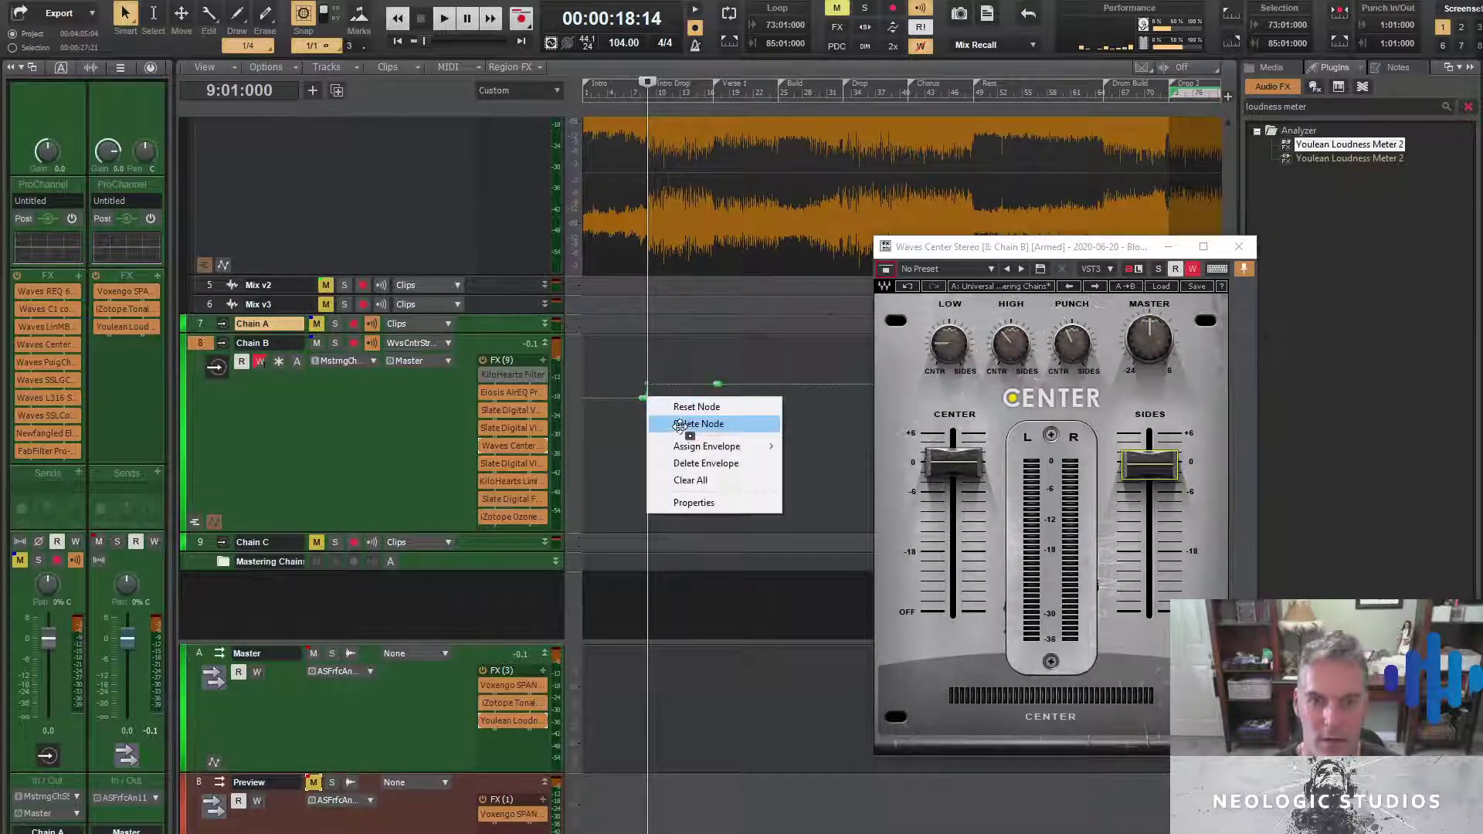
{"action": "left_click", "coordinate": [679, 425]}
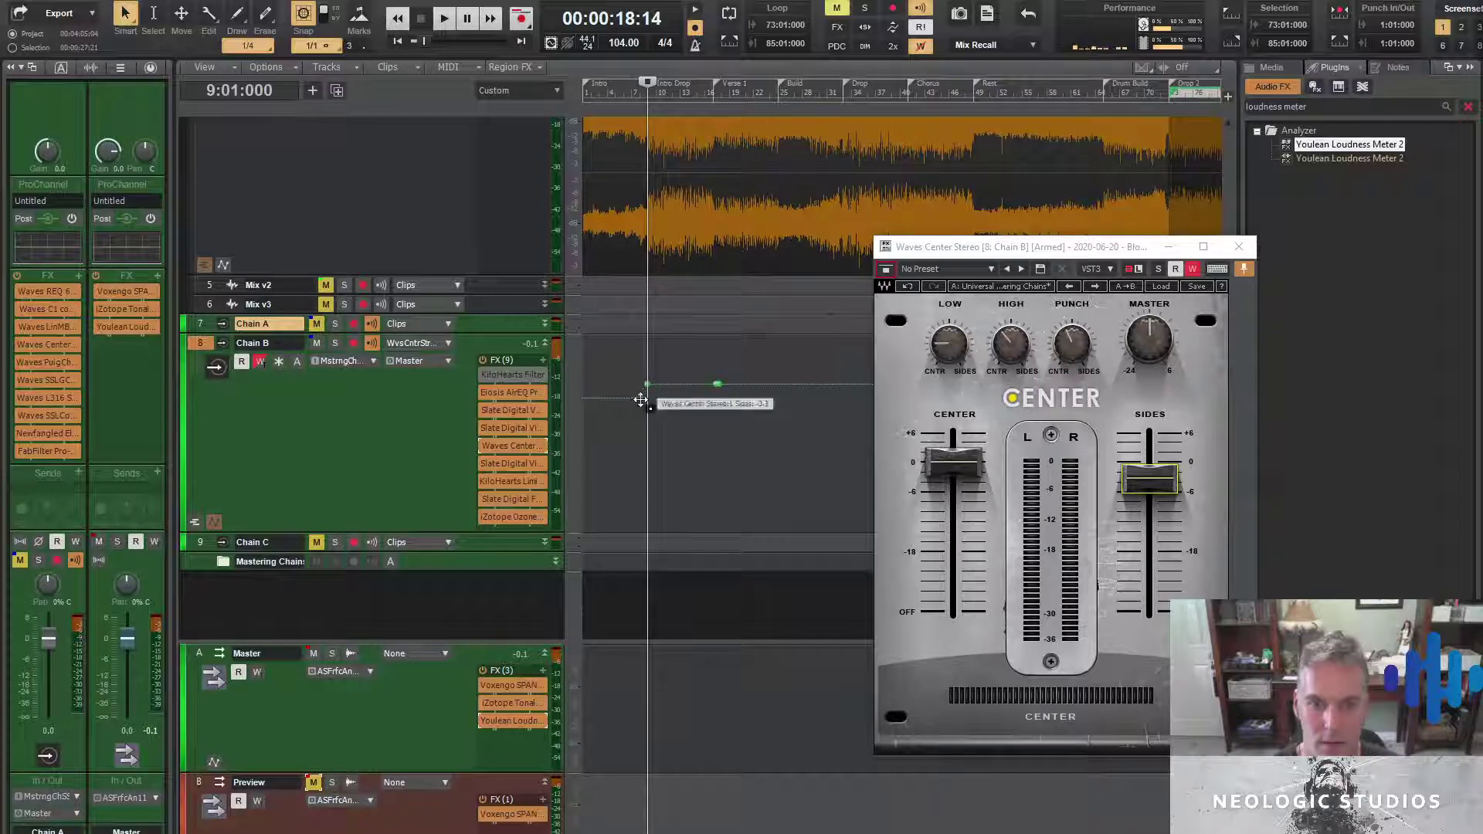
Play the song from the start and slightly raise the Sides automation for the Intro Drop section
{"action": "left_click", "coordinate": [613, 90]}
{"action": "left_click", "coordinate": [398, 40]}
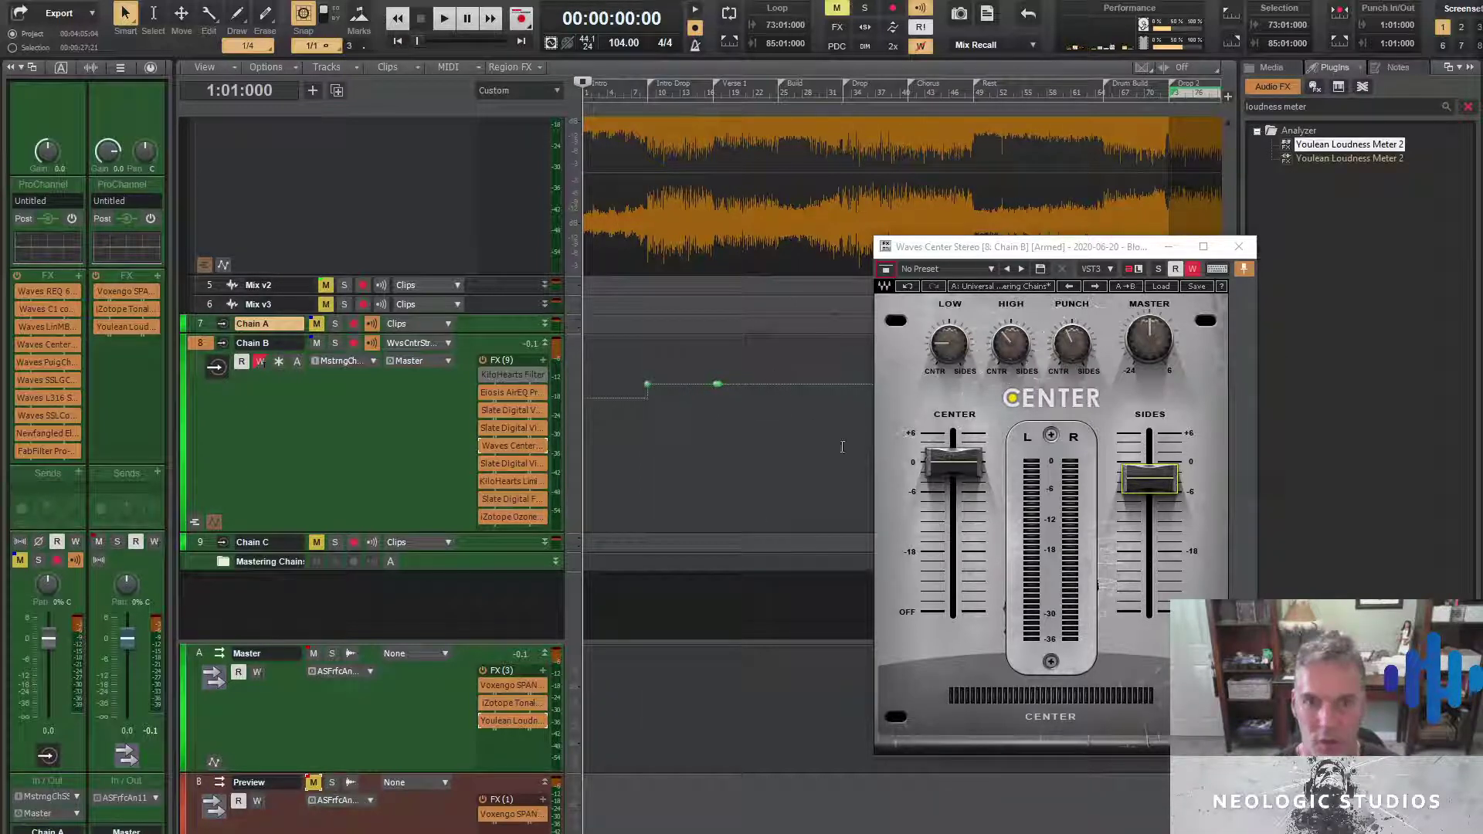
{"action": "key", "text": "space"}
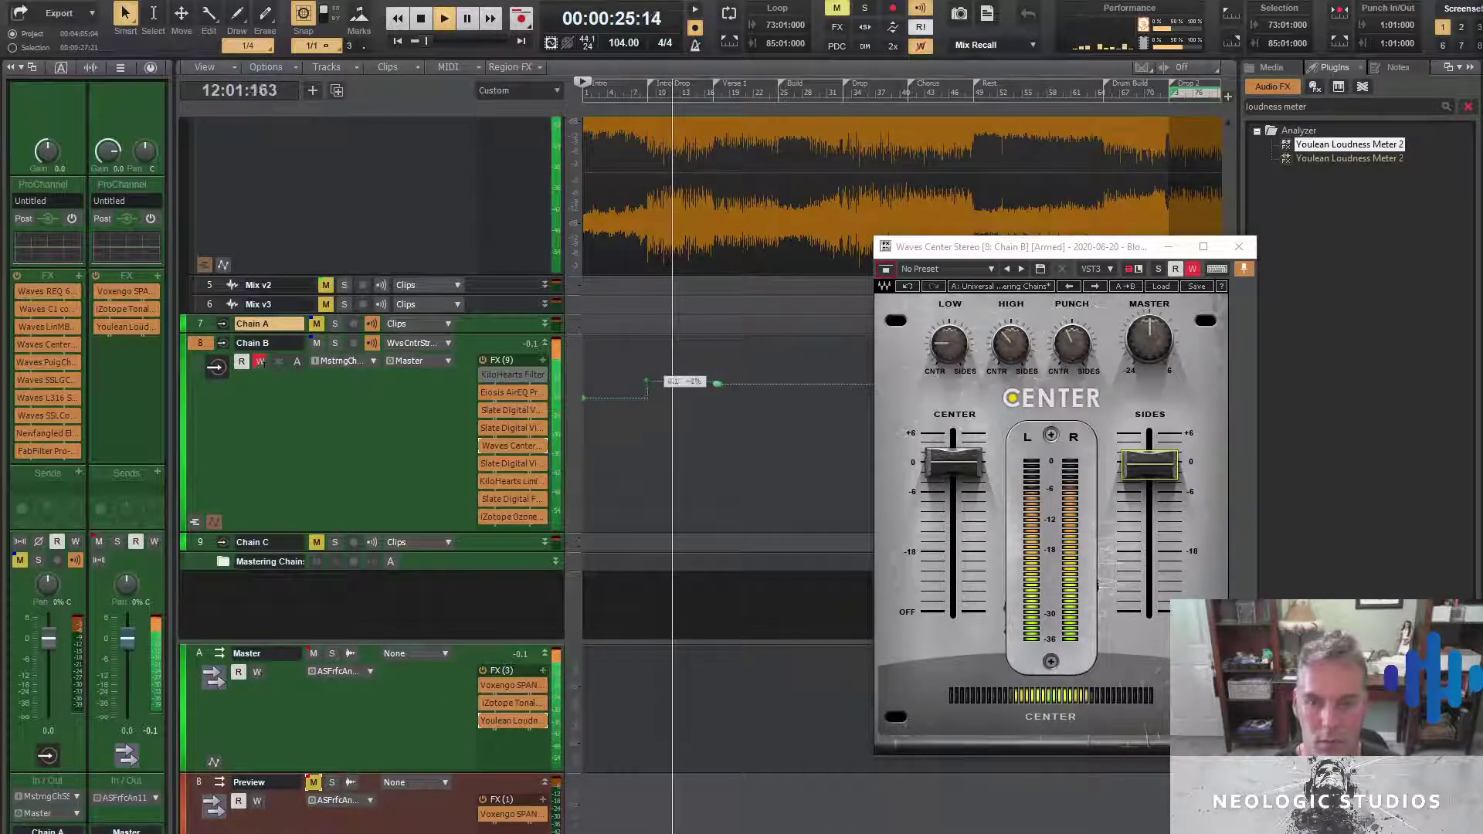
{"action": "mouse_move", "coordinate": [717, 383]}
{"action": "left_mouse_down"}
{"action": "mouse_move", "coordinate": [647, 376]}
{"action": "mouse_move", "coordinate": [717, 384]}
{"action": "left_mouse_up"}
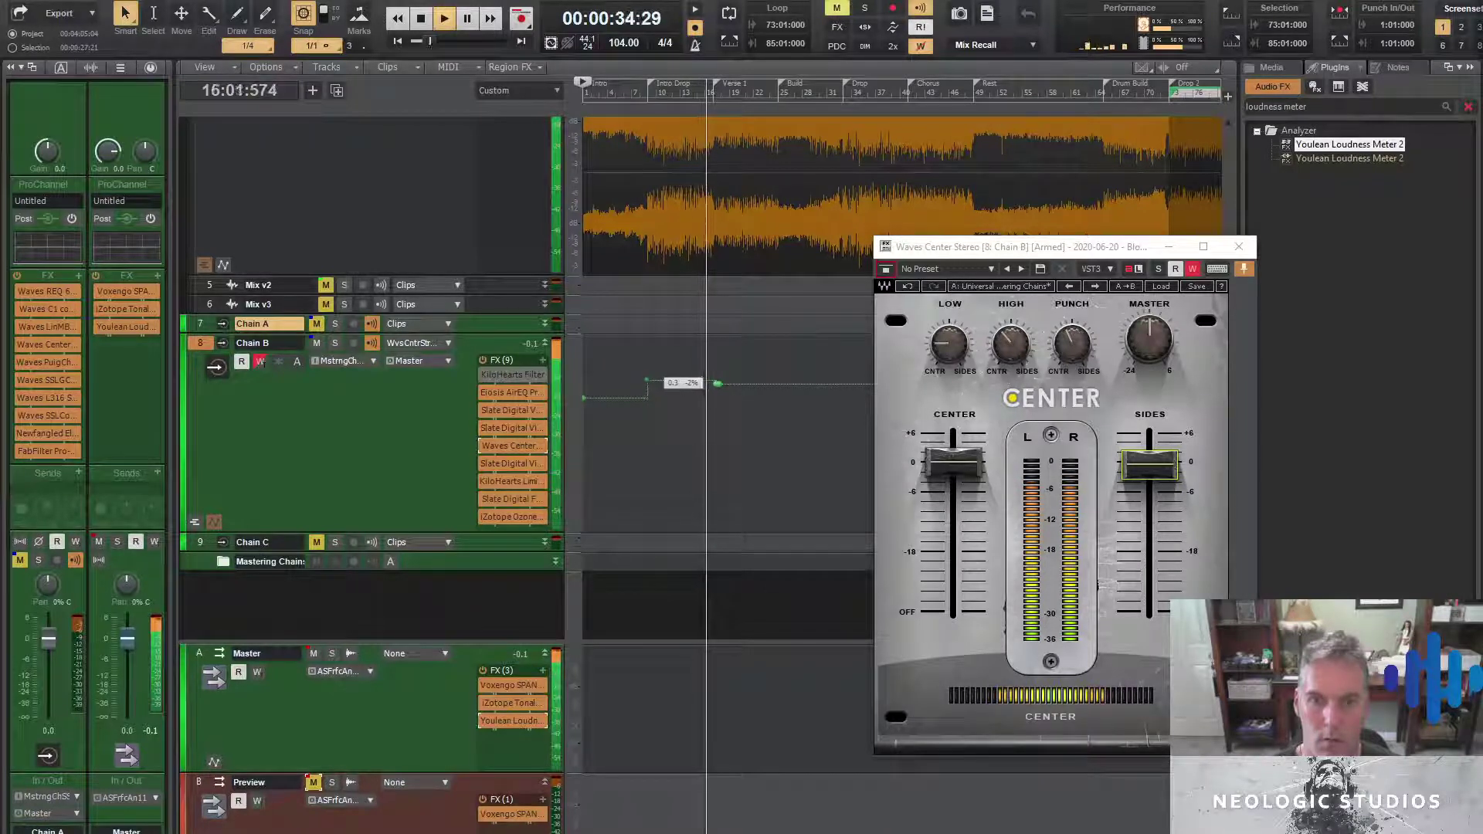
Clear the extra node at Verse 1, lower Sides there to about -1.6, and set the preceding bar 17 node to about 0.1
{"action": "left_click", "coordinate": [714, 389]}
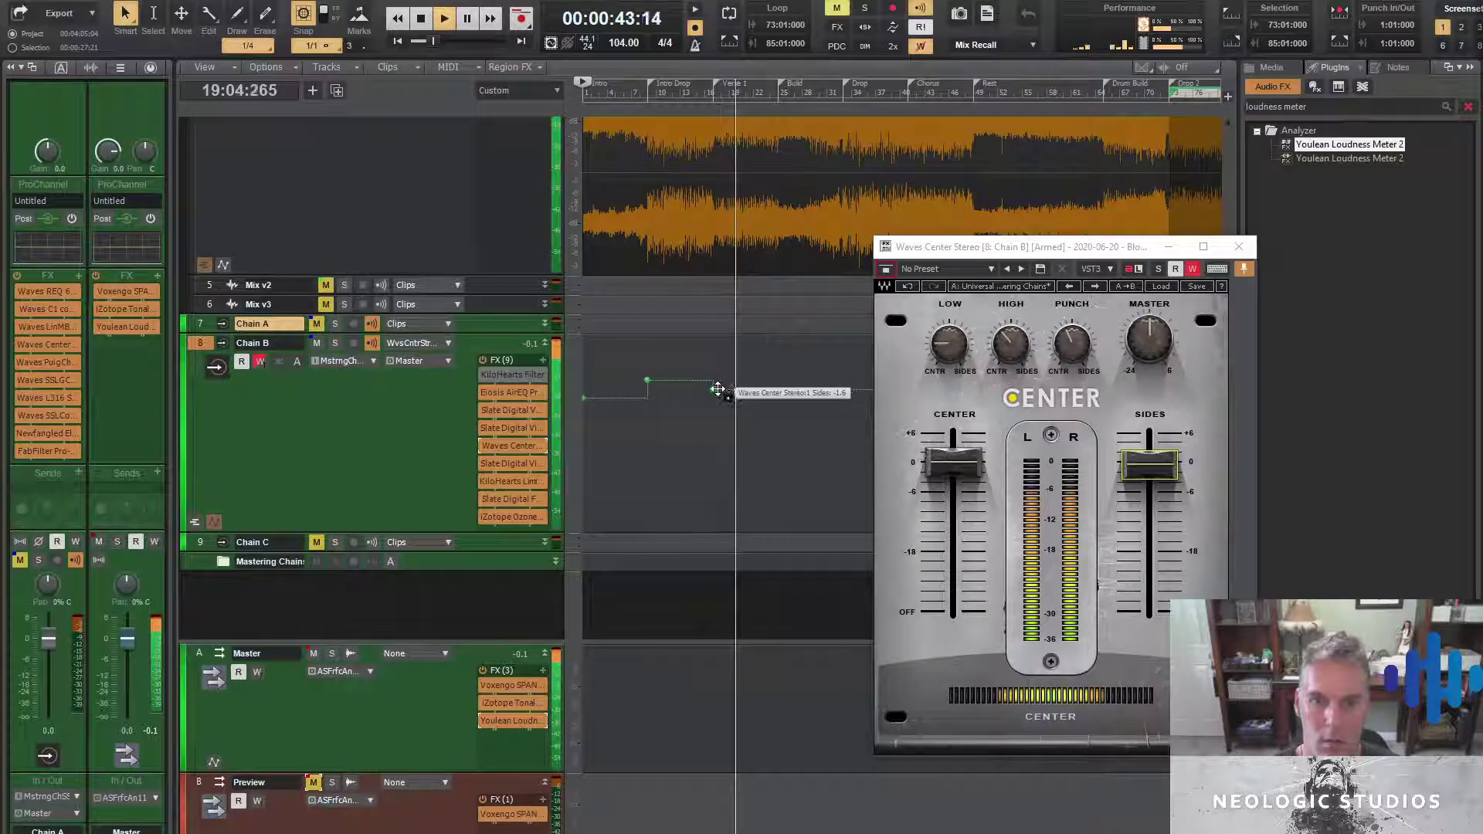
{"action": "right_click", "coordinate": [723, 387]}
{"action": "left_click", "coordinate": [722, 410]}
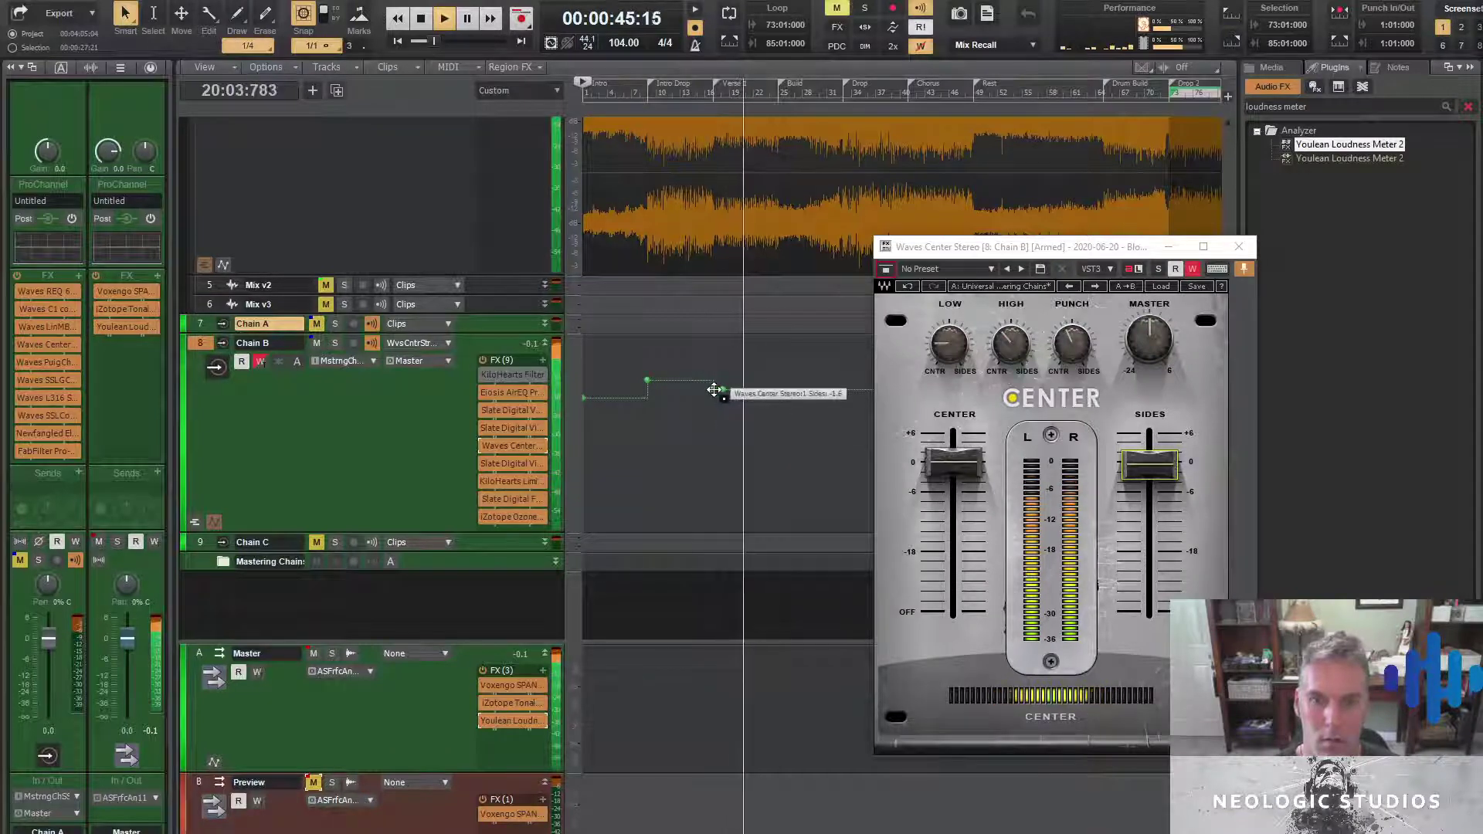
{"action": "left_click_drag", "start_coordinate": [713, 390], "coordinate": [713, 380]}
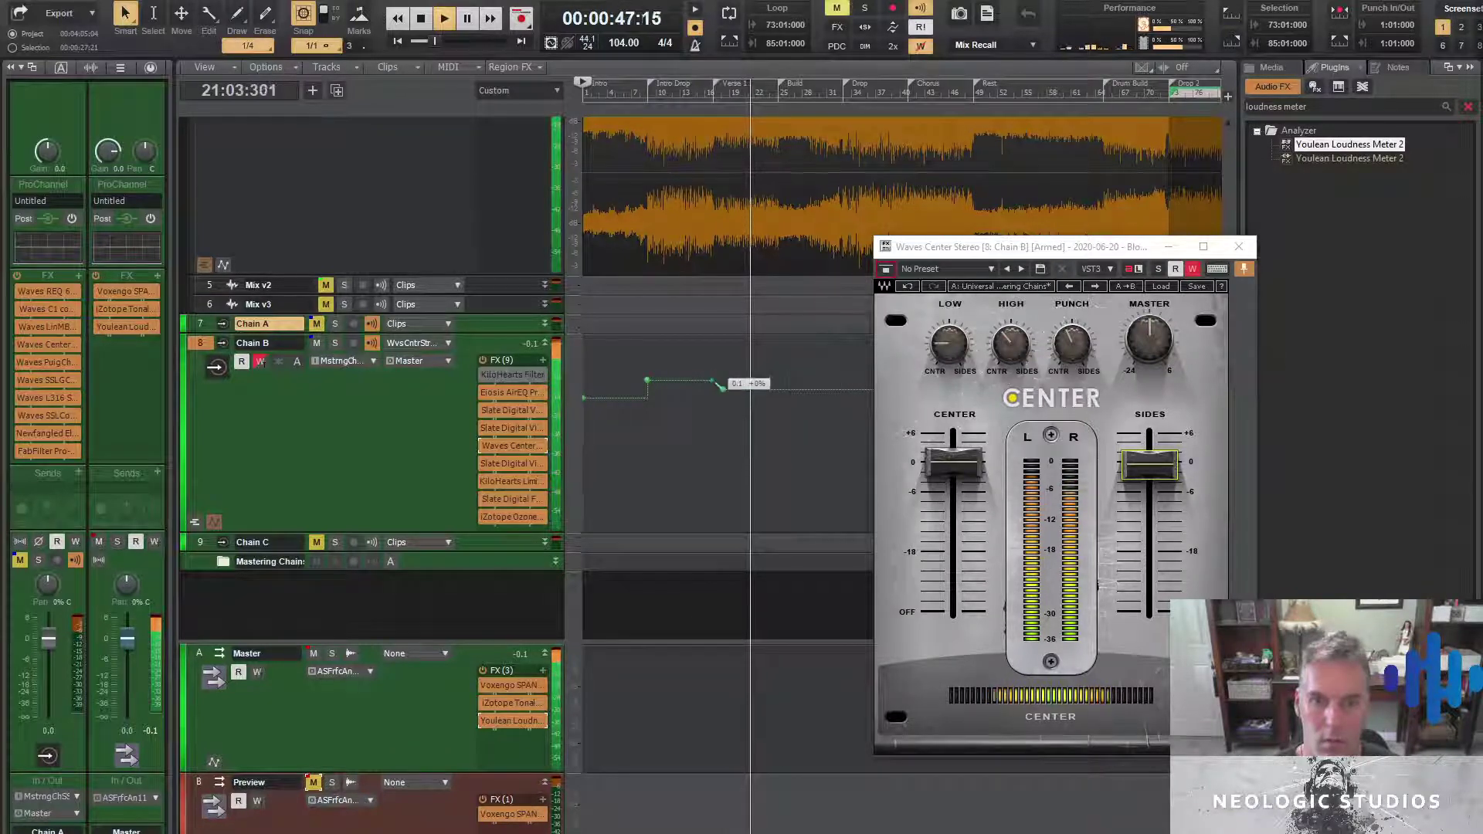
{"action": "left_click", "coordinate": [712, 364]}
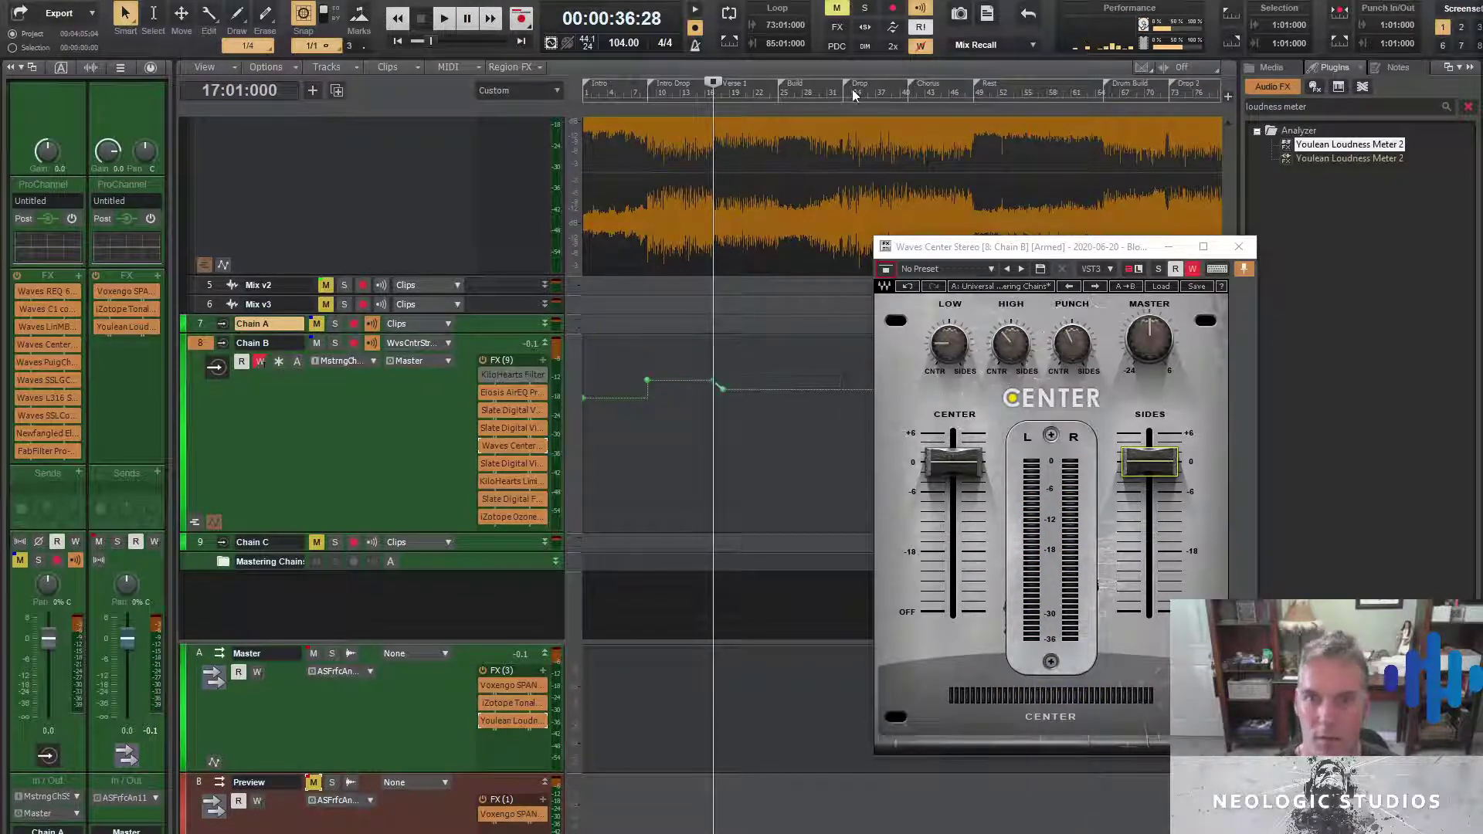
Reshape the Verse 1 transition so Sides starts falling just before bar 17, drops to a lower level, and follows a Slow Curve
{"action": "left_click_drag", "start_coordinate": [781, 93], "coordinate": [1146, 340]}
{"action": "left_click_drag", "start_coordinate": [527, 247], "coordinate": [813, 226]}
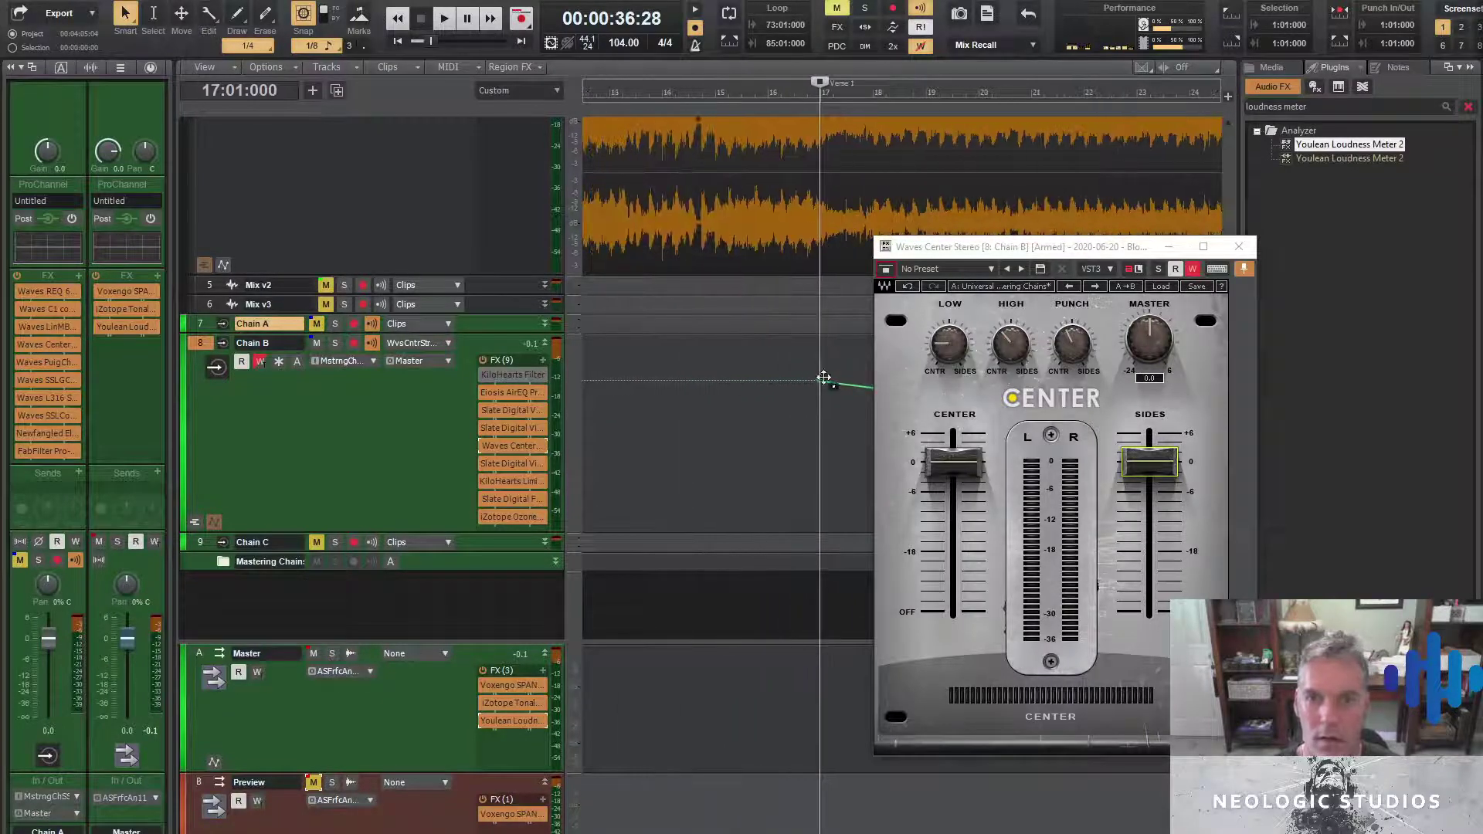
{"action": "left_click_drag", "start_coordinate": [823, 377], "coordinate": [800, 380]}
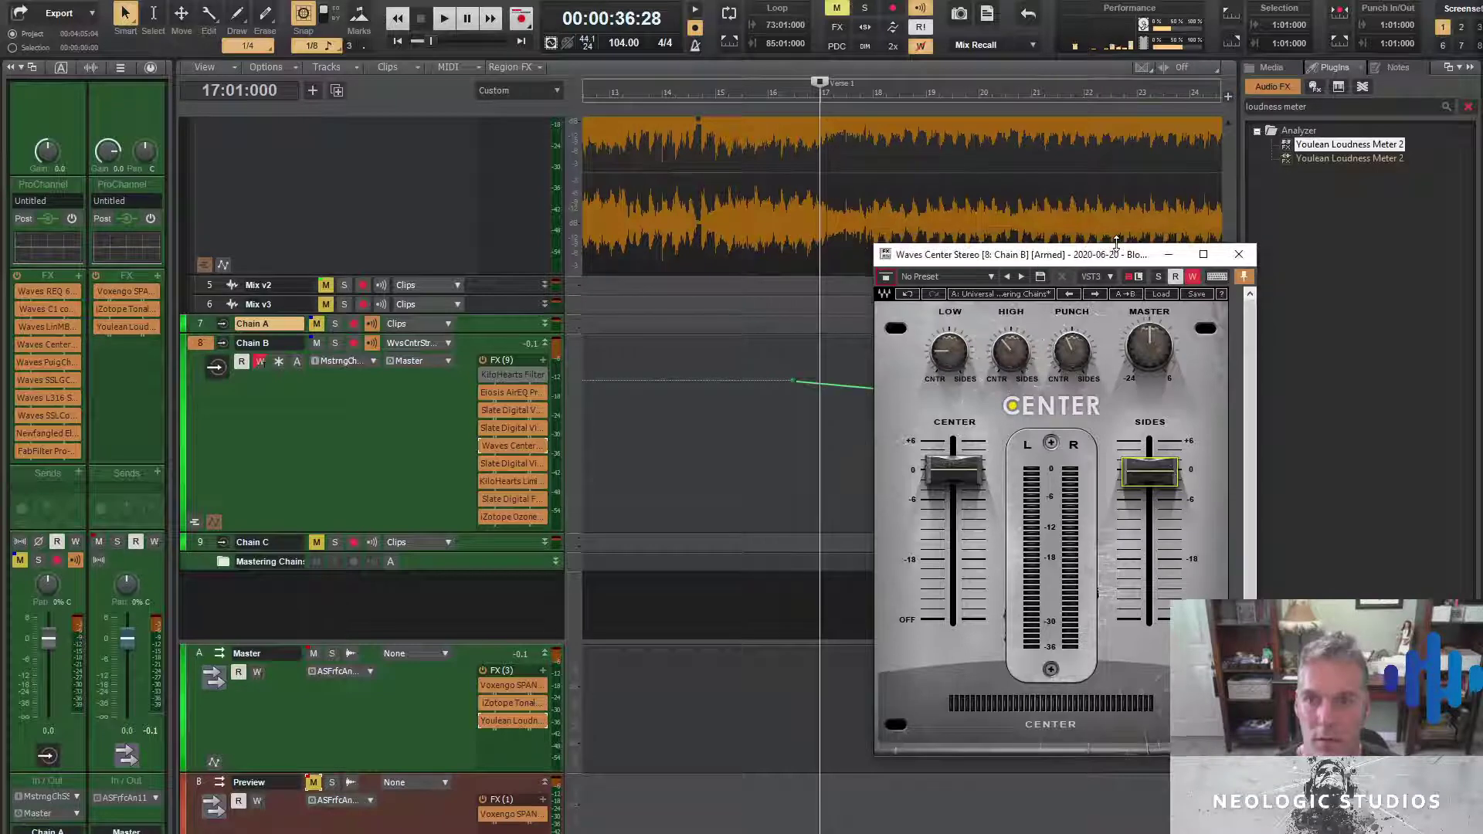
{"action": "left_click_drag", "start_coordinate": [1096, 244], "coordinate": [1231, 209]}
{"action": "left_click_drag", "start_coordinate": [885, 386], "coordinate": [847, 394]}
{"action": "right_click", "coordinate": [825, 386]}
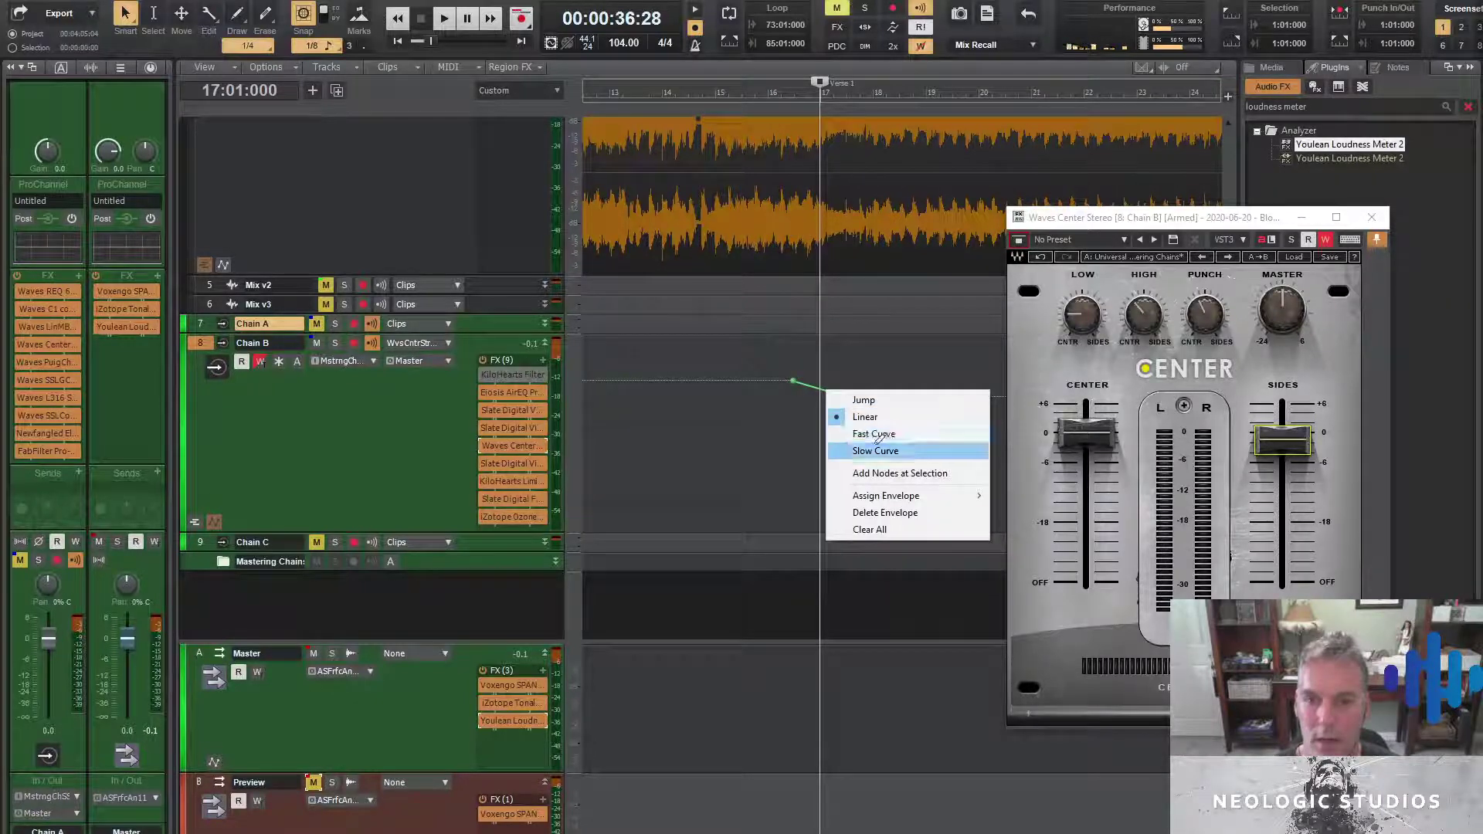
{"action": "left_click", "coordinate": [908, 447]}
Play from bar 15 through Verse 1 and check how the Sides automation sounds at the transition
{"action": "left_click", "coordinate": [397, 41]}
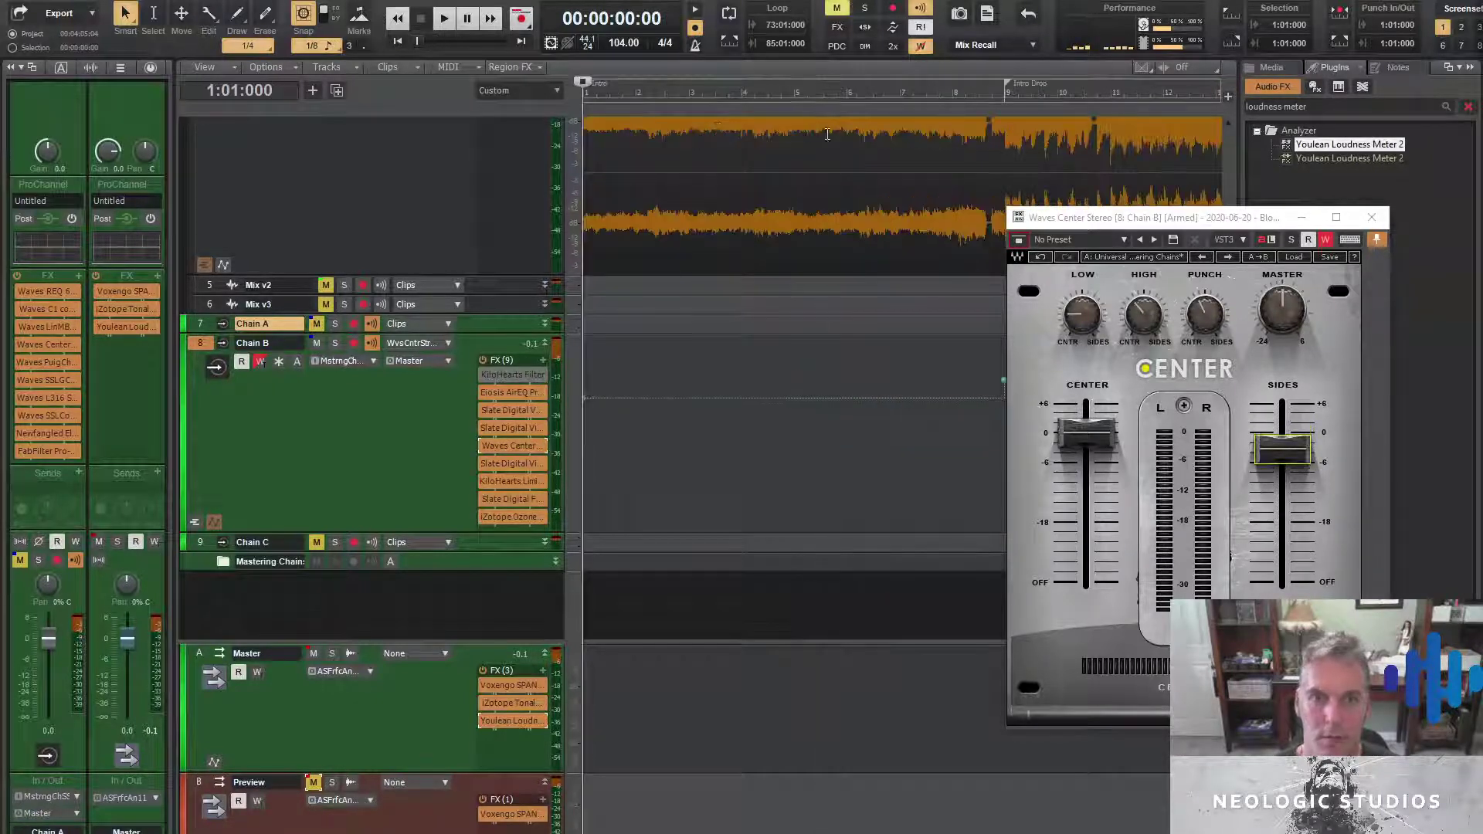
{"action": "left_click", "coordinate": [1091, 91]}
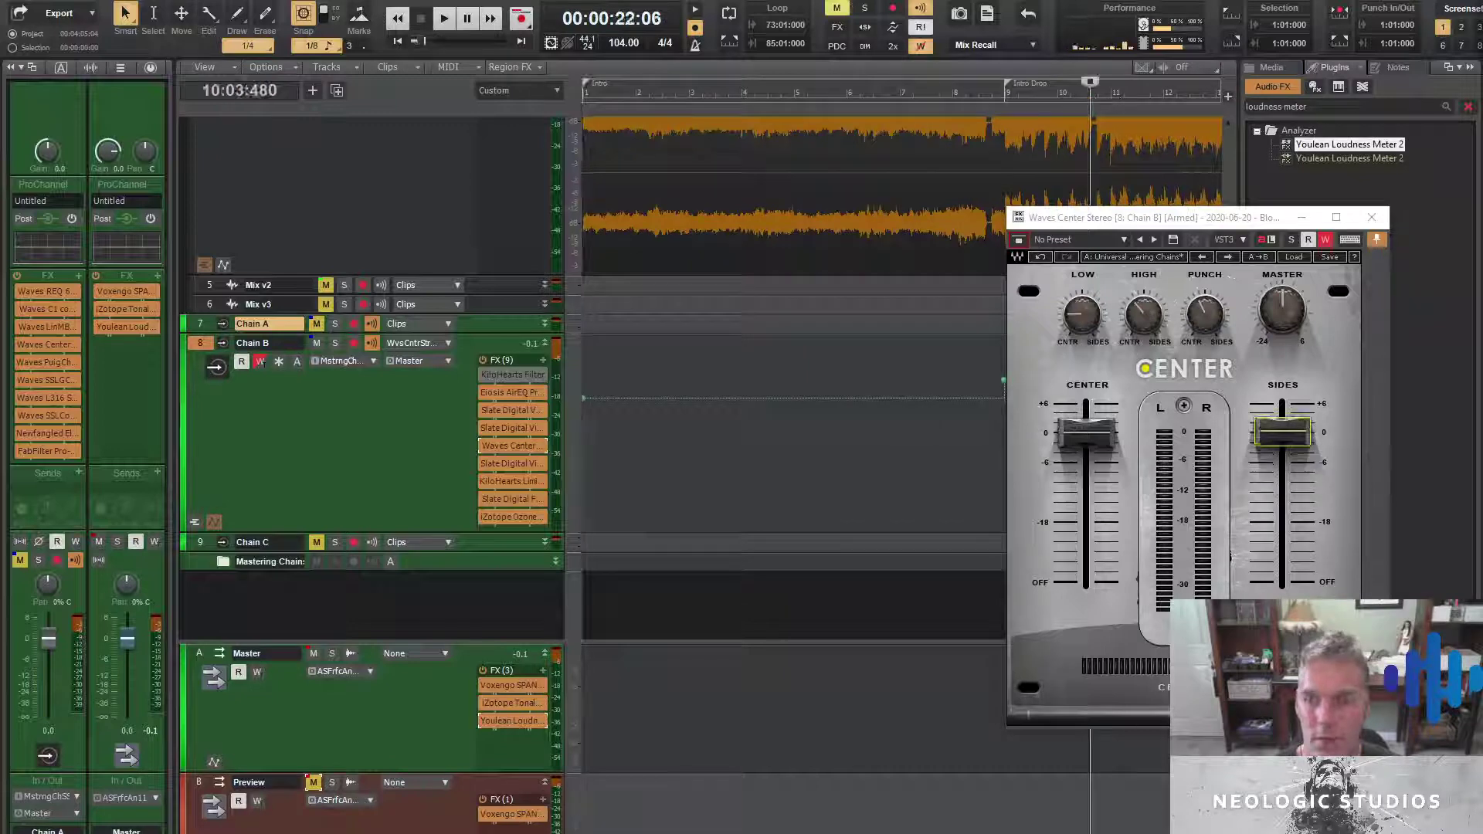
{"action": "key", "text": "ctrl+Left"}
{"action": "key", "text": "ctrl+Left"}
{"action": "key", "text": "ctrl+Left"}
{"action": "key", "text": "ctrl+Left"}
{"action": "key", "text": "ctrl+Left"}
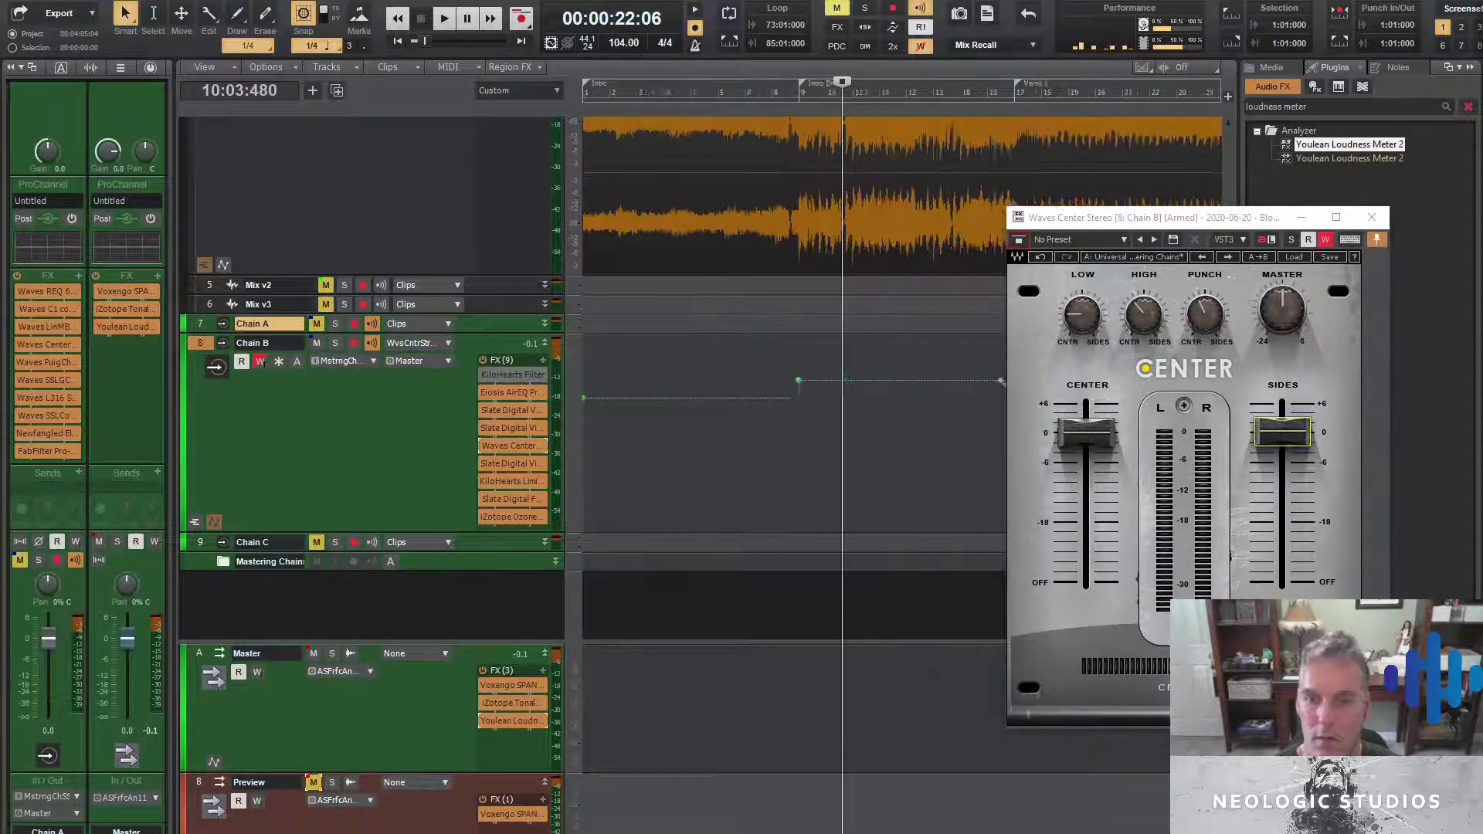
{"action": "left_click", "coordinate": [834, 91]}
{"action": "key", "text": "space"}
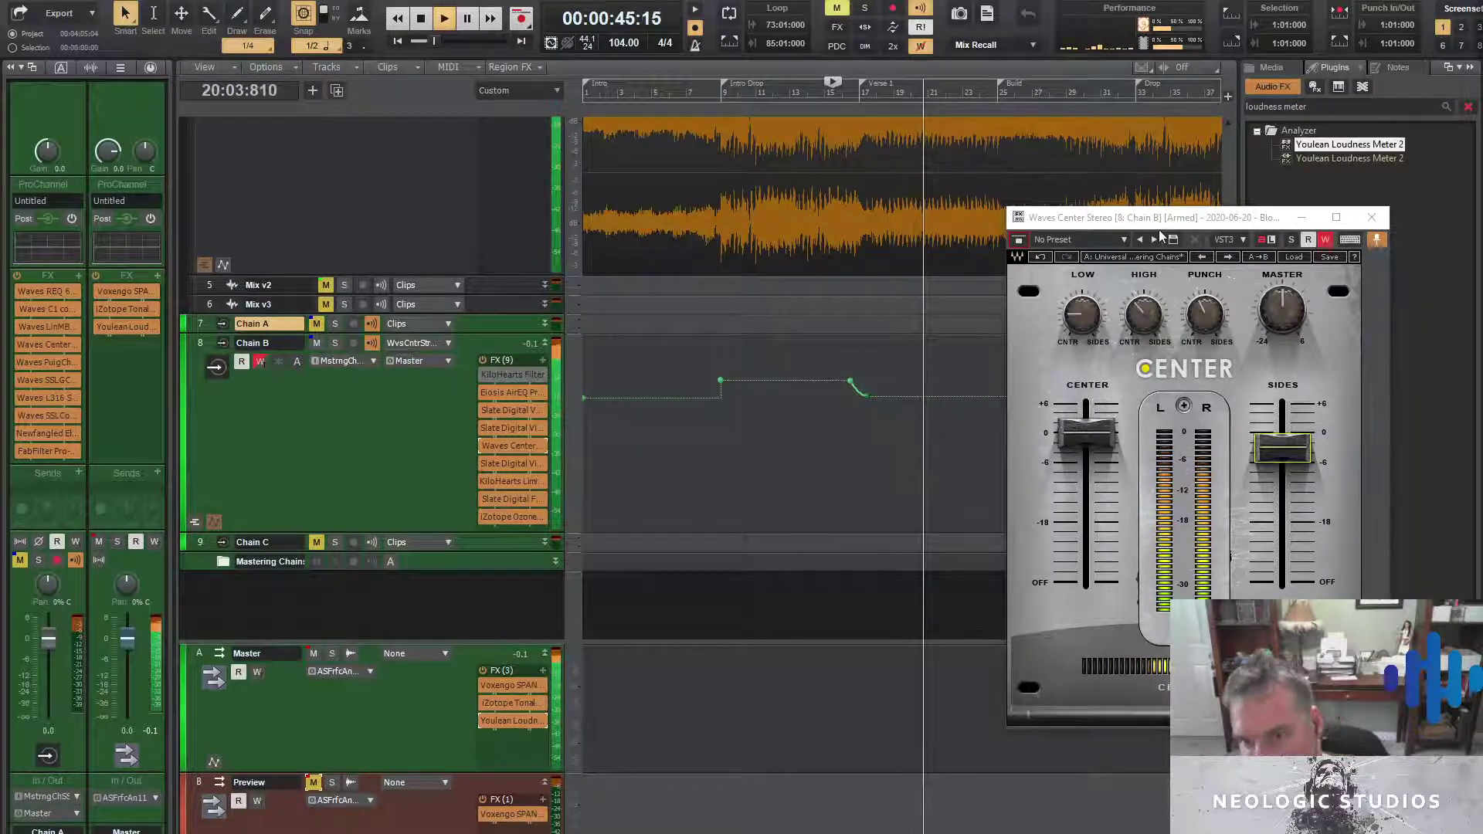
{"action": "key", "text": "space"}
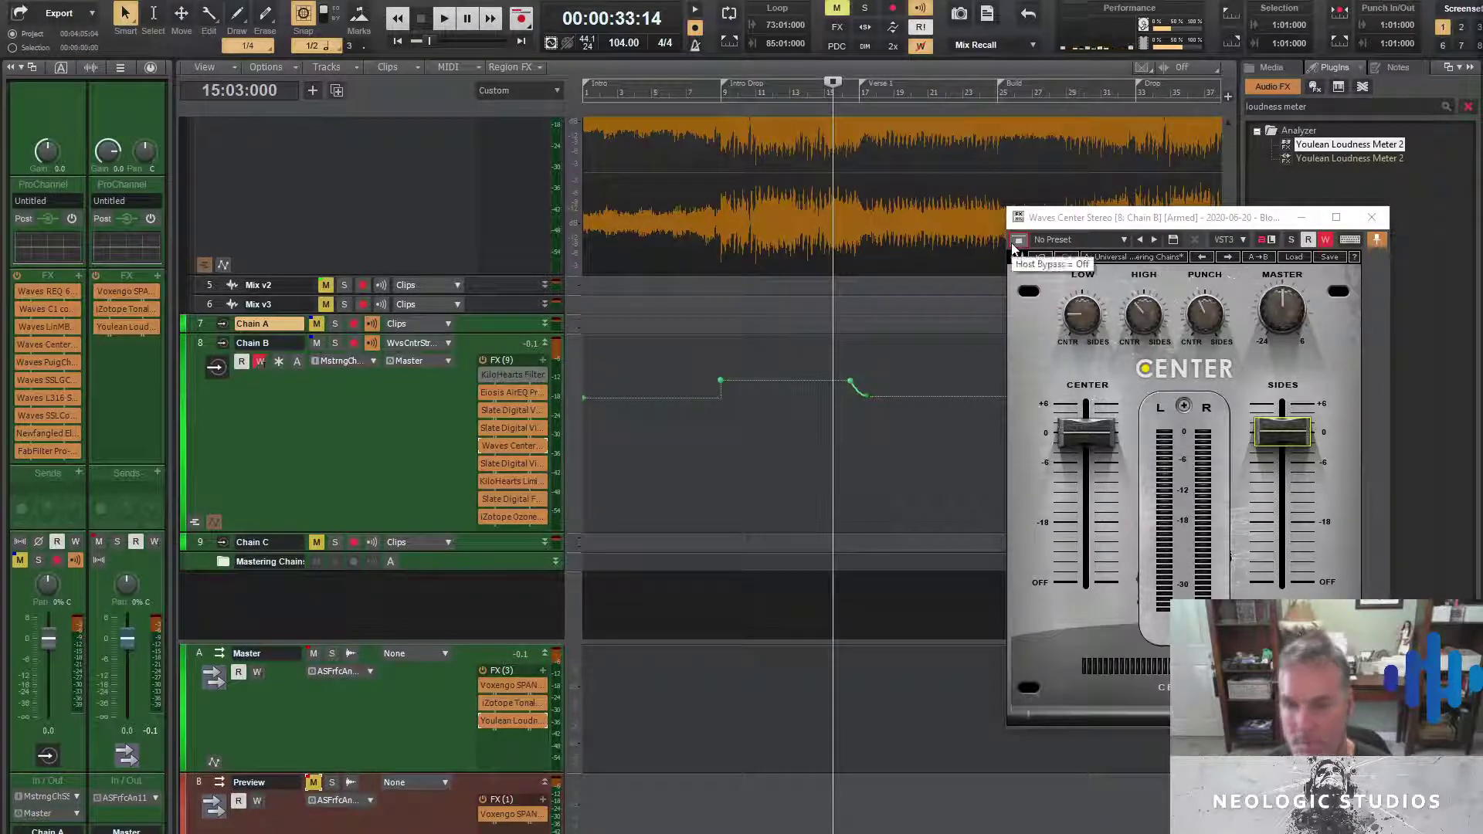
{"action": "key", "text": "space"}
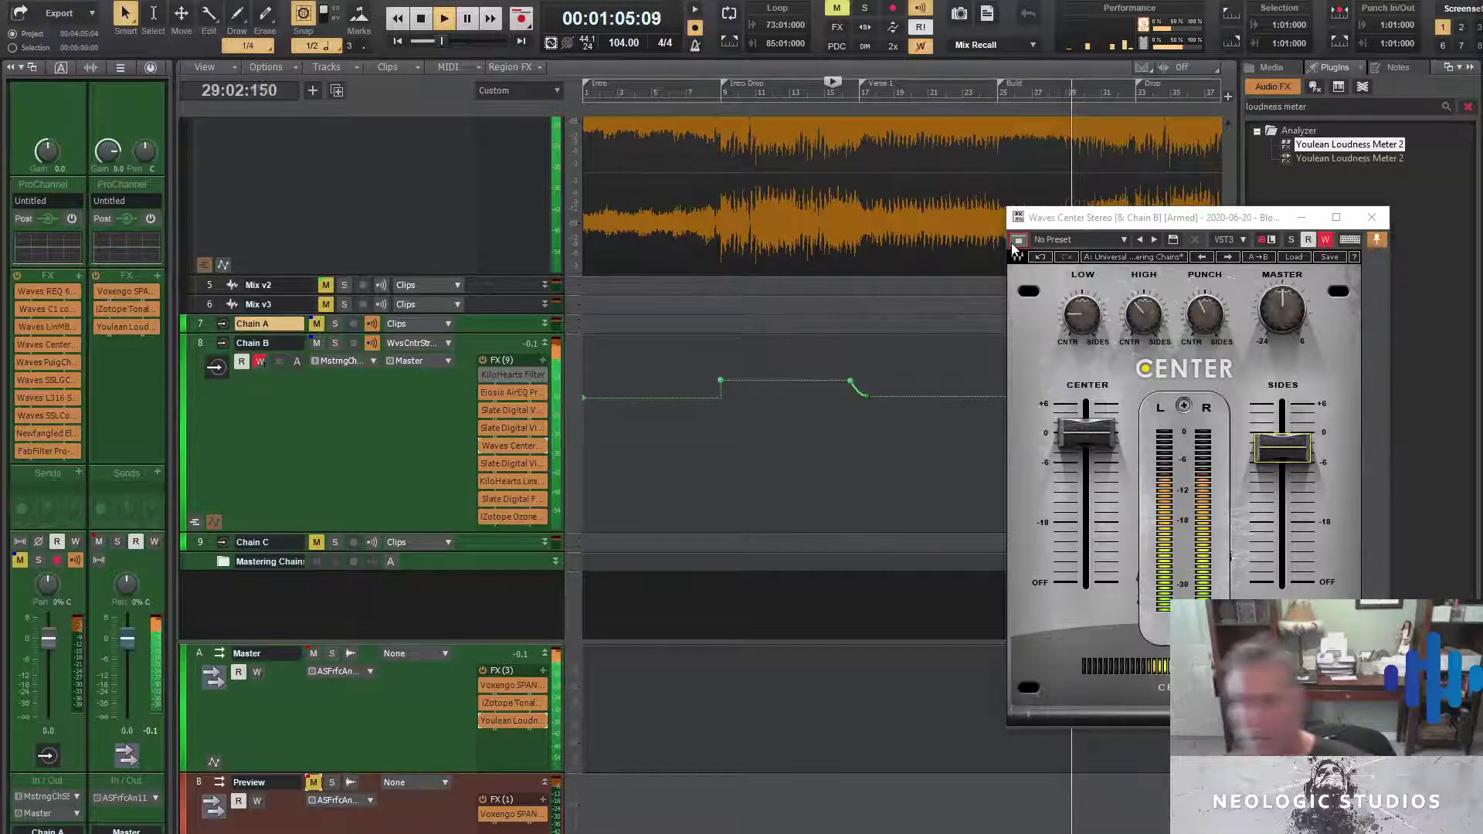
Move the Waves Center window aside and record Sides changing to 0 at the Drop during playback
{"action": "left_click_drag", "start_coordinate": [1238, 227], "coordinate": [773, 200]}
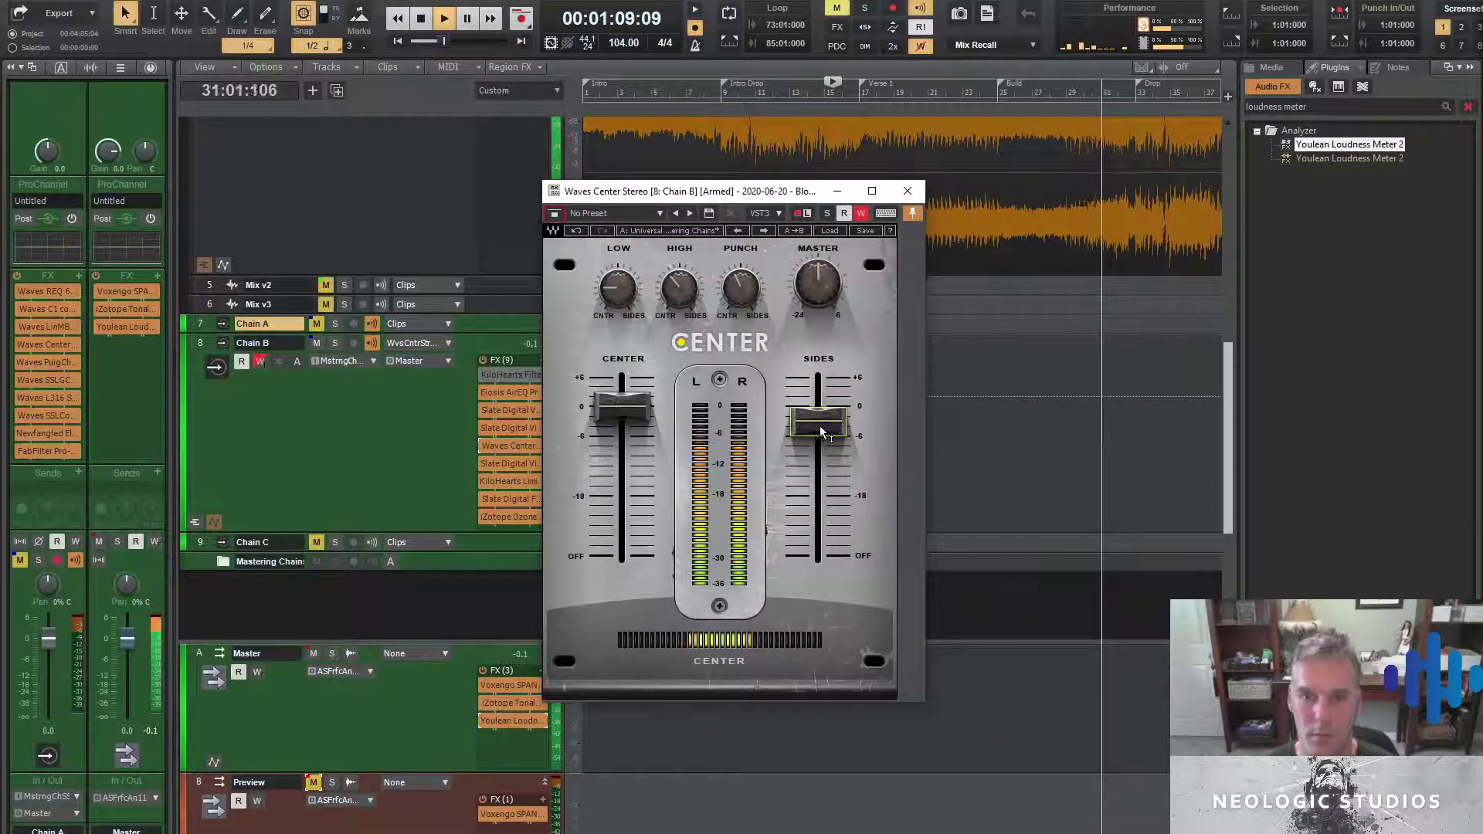
{"action": "mouse_move", "coordinate": [823, 429]}
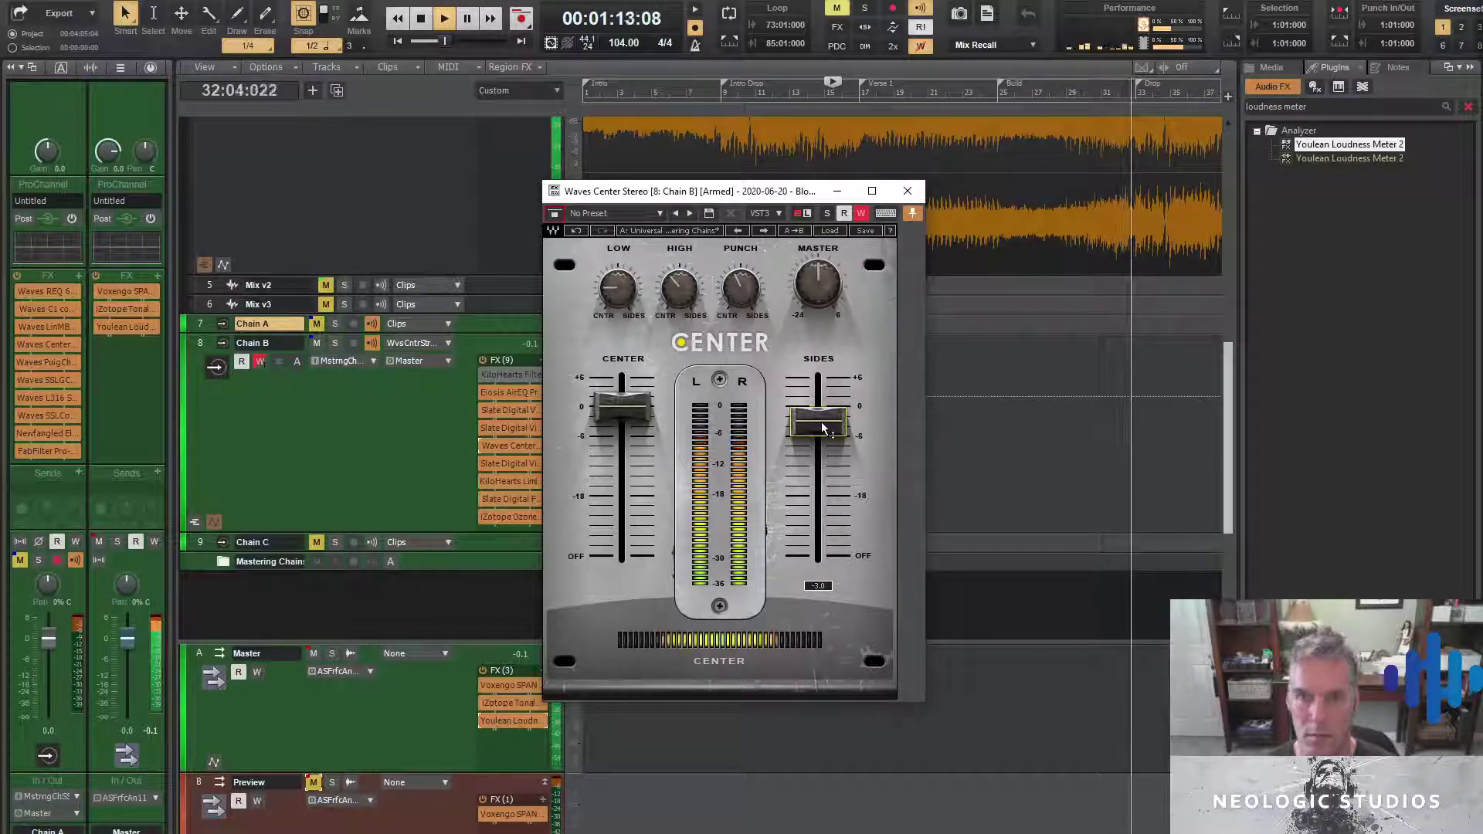
{"action": "double_click", "coordinate": [822, 423]}
{"action": "type", "text": "0"}
{"action": "key", "text": "Return"}
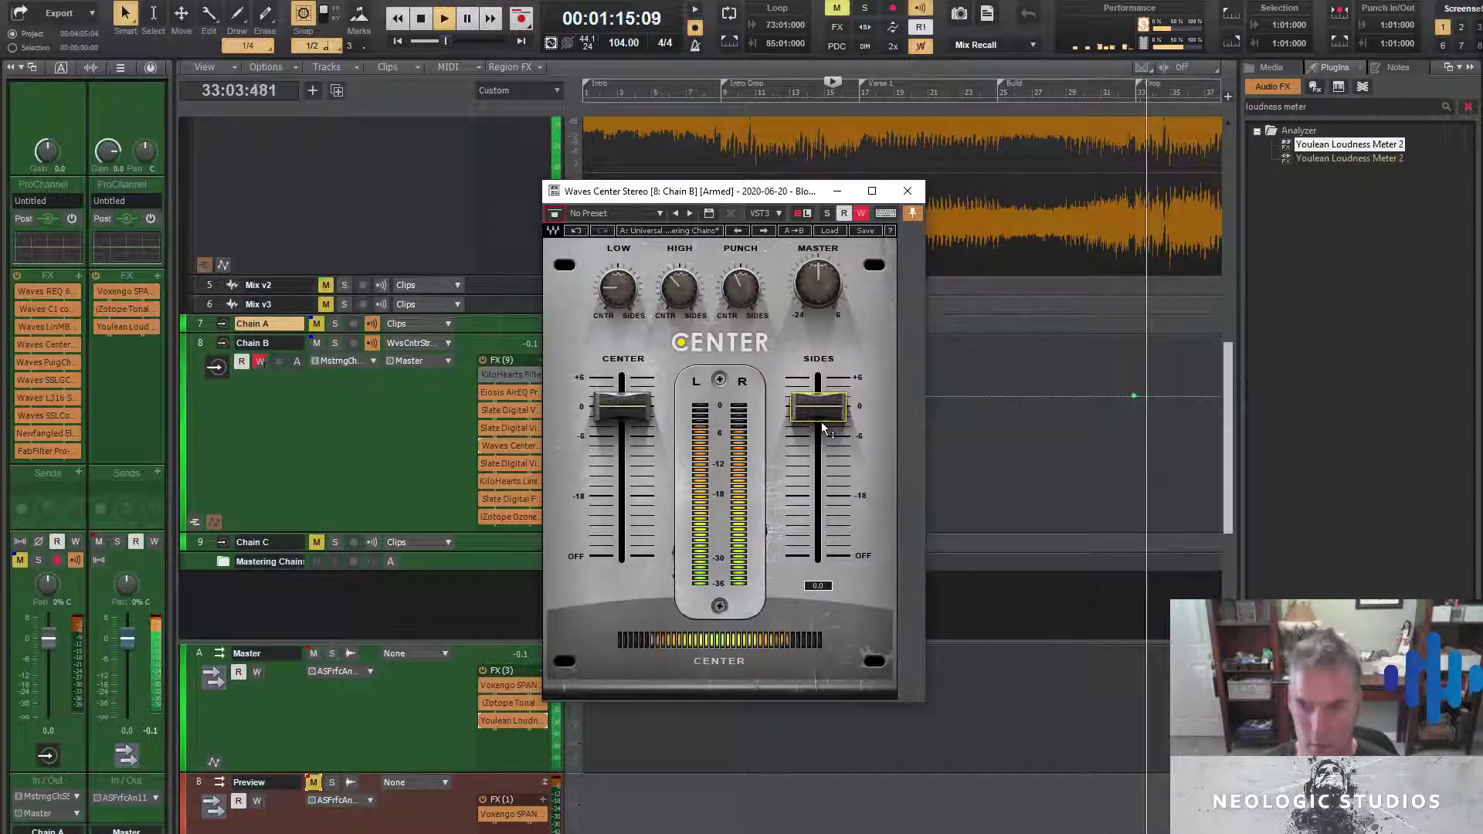
Stop playback, align the Sides rise with the Drop at bar 33, and shape it as a Slow Curve
{"action": "key", "text": "space"}
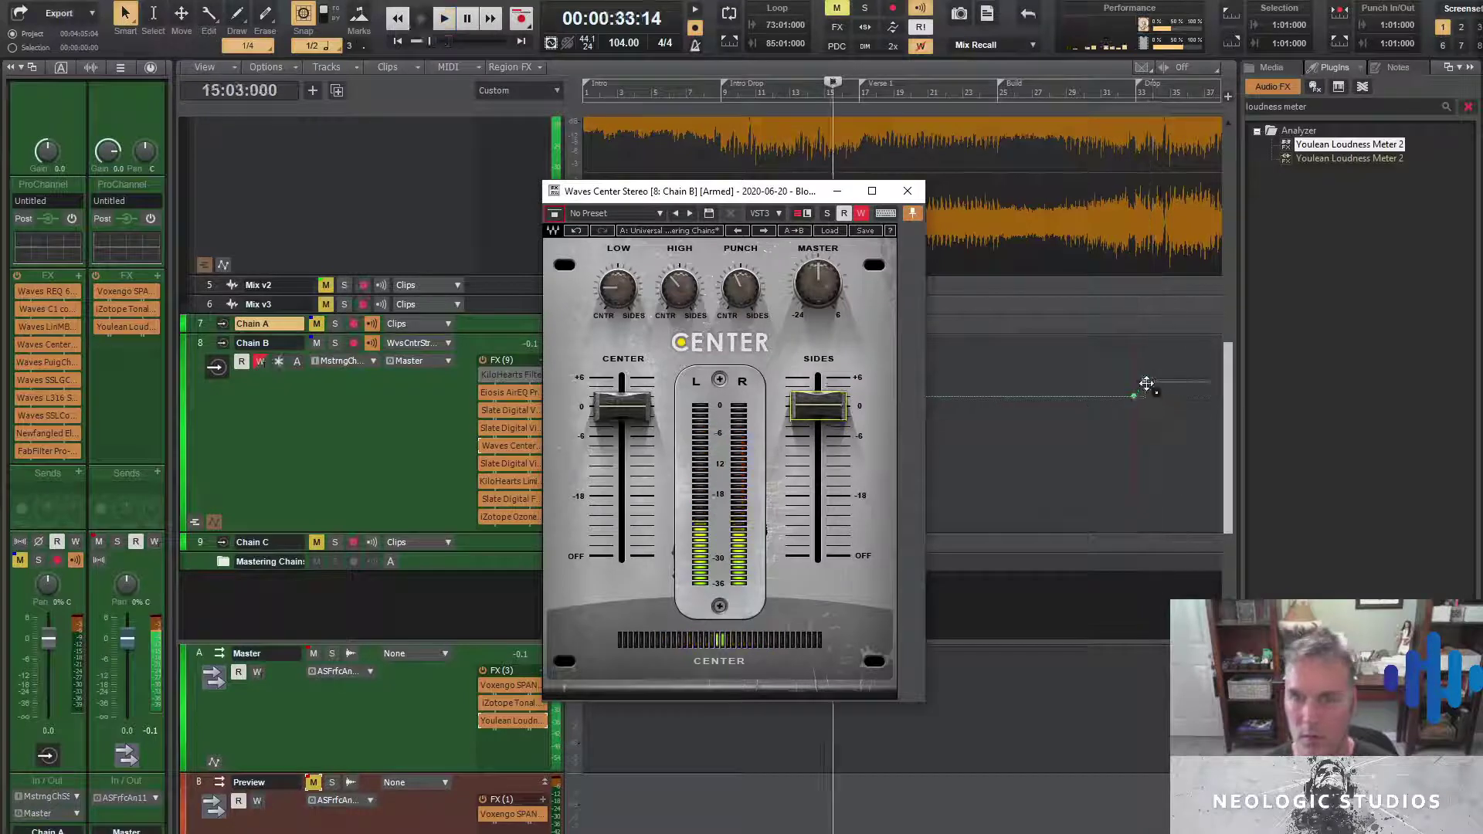
{"action": "left_click", "coordinate": [1131, 107]}
{"action": "left_click", "coordinate": [1157, 376]}
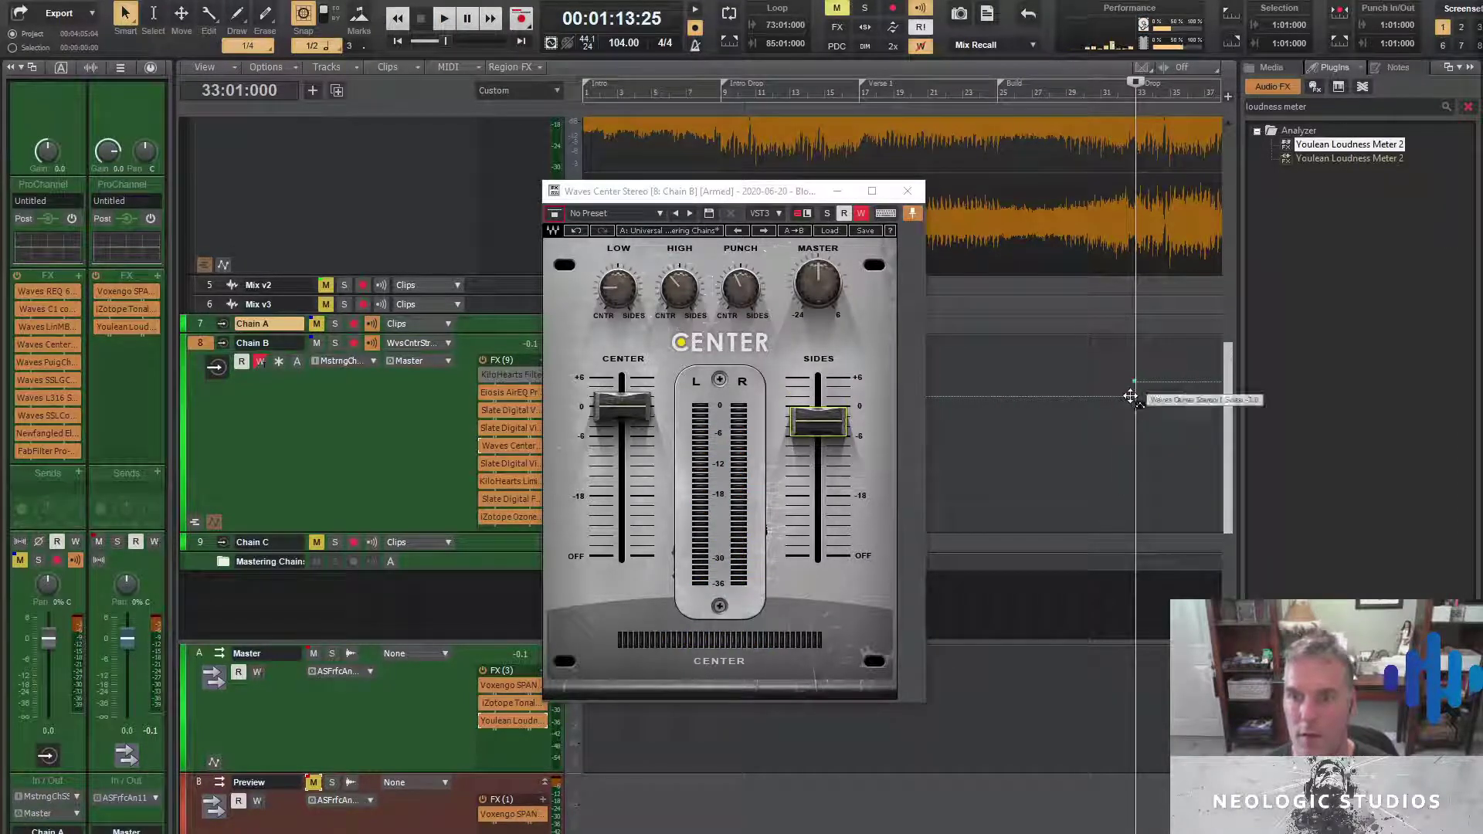
{"action": "right_click", "coordinate": [1132, 395]}
{"action": "left_click", "coordinate": [1183, 456]}
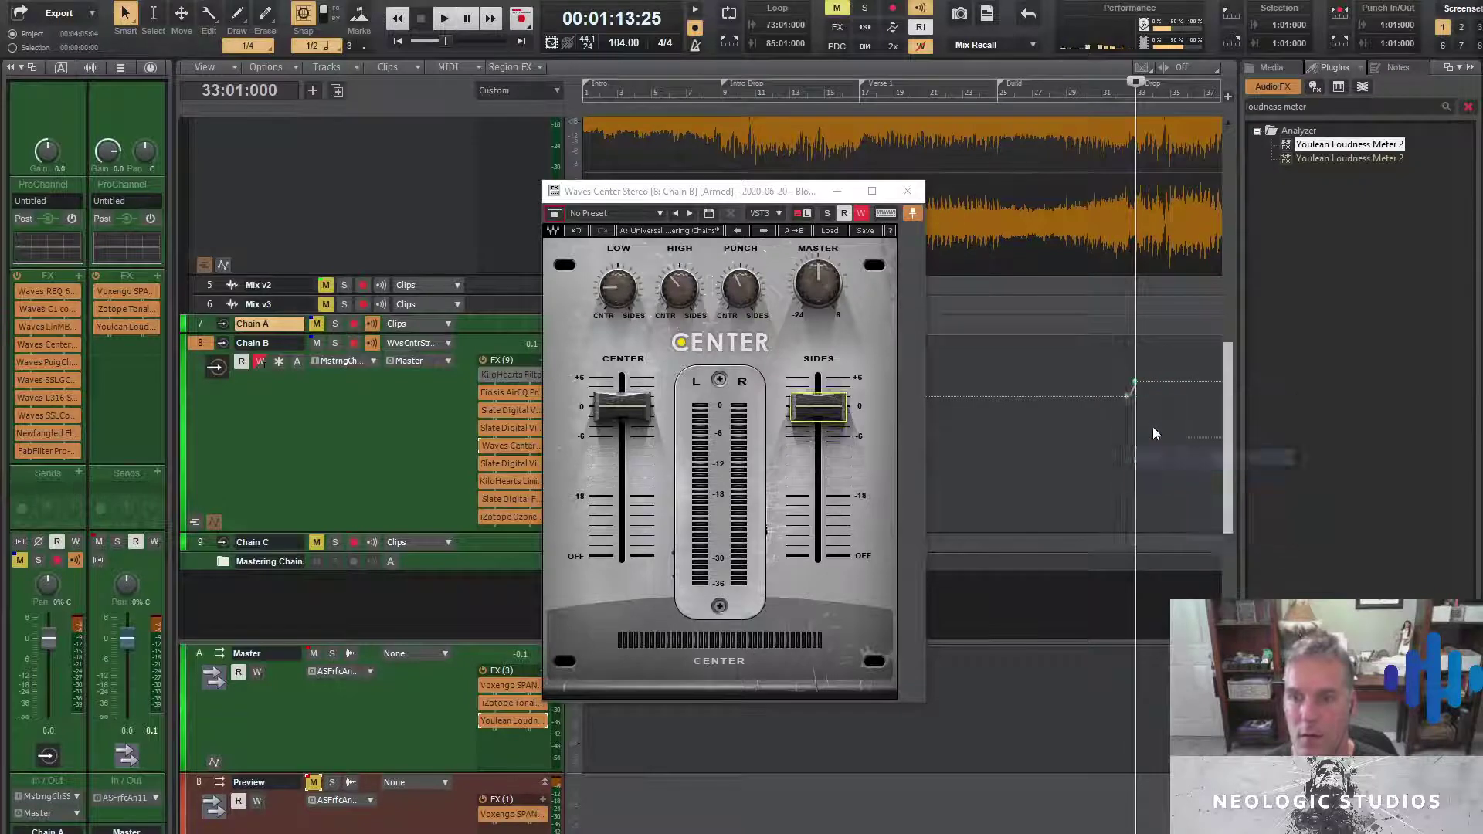
Play from just before the Drop into the Chorus to check the Sides rise, keeping the automation lane in view
{"action": "left_click", "coordinate": [1120, 373]}
{"action": "key", "text": "space"}
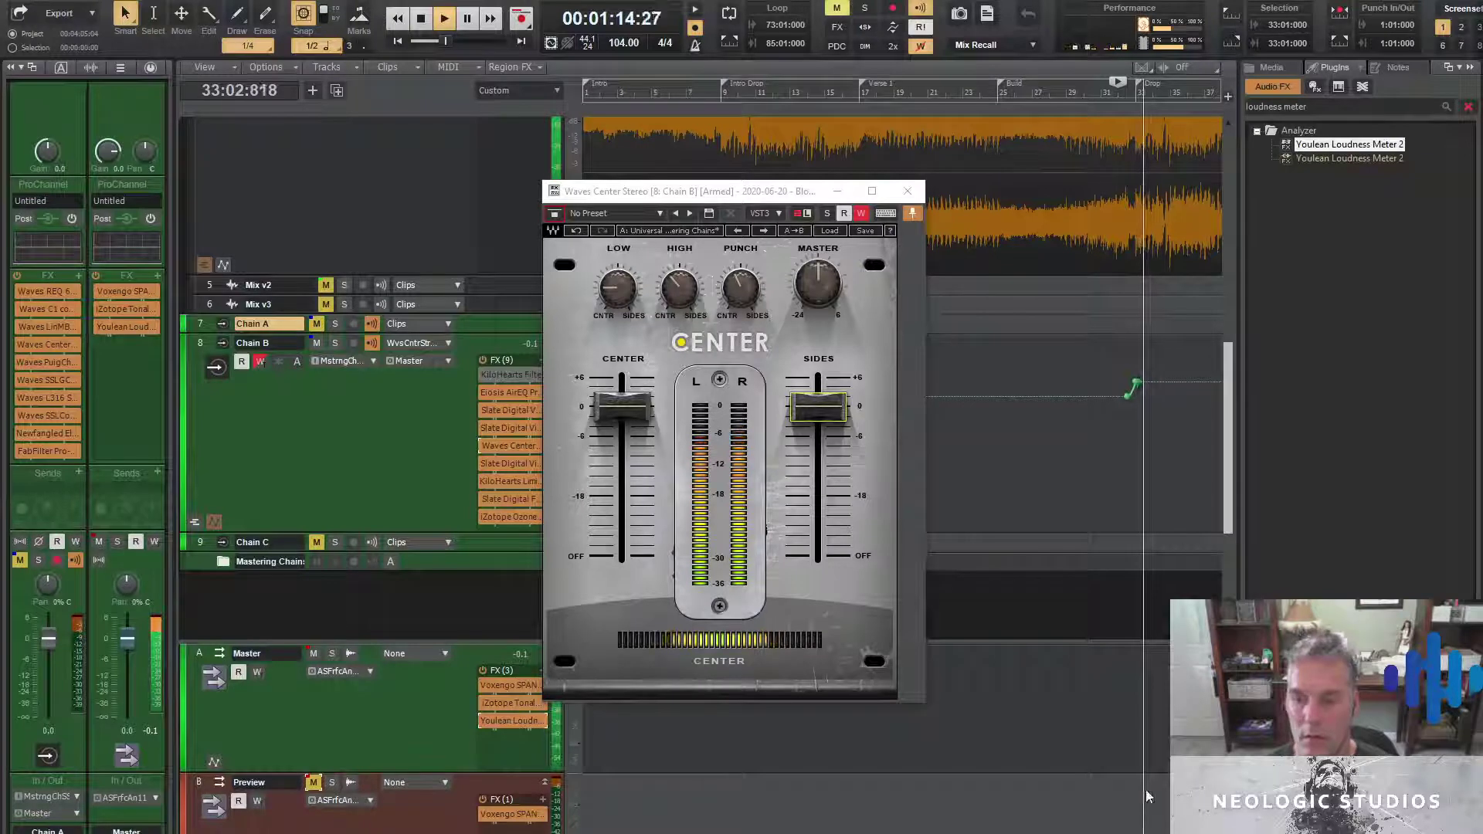
{"action": "scroll", "coordinate": [1081, 455], "scroll_direction": "down", "scroll_amount": 2}
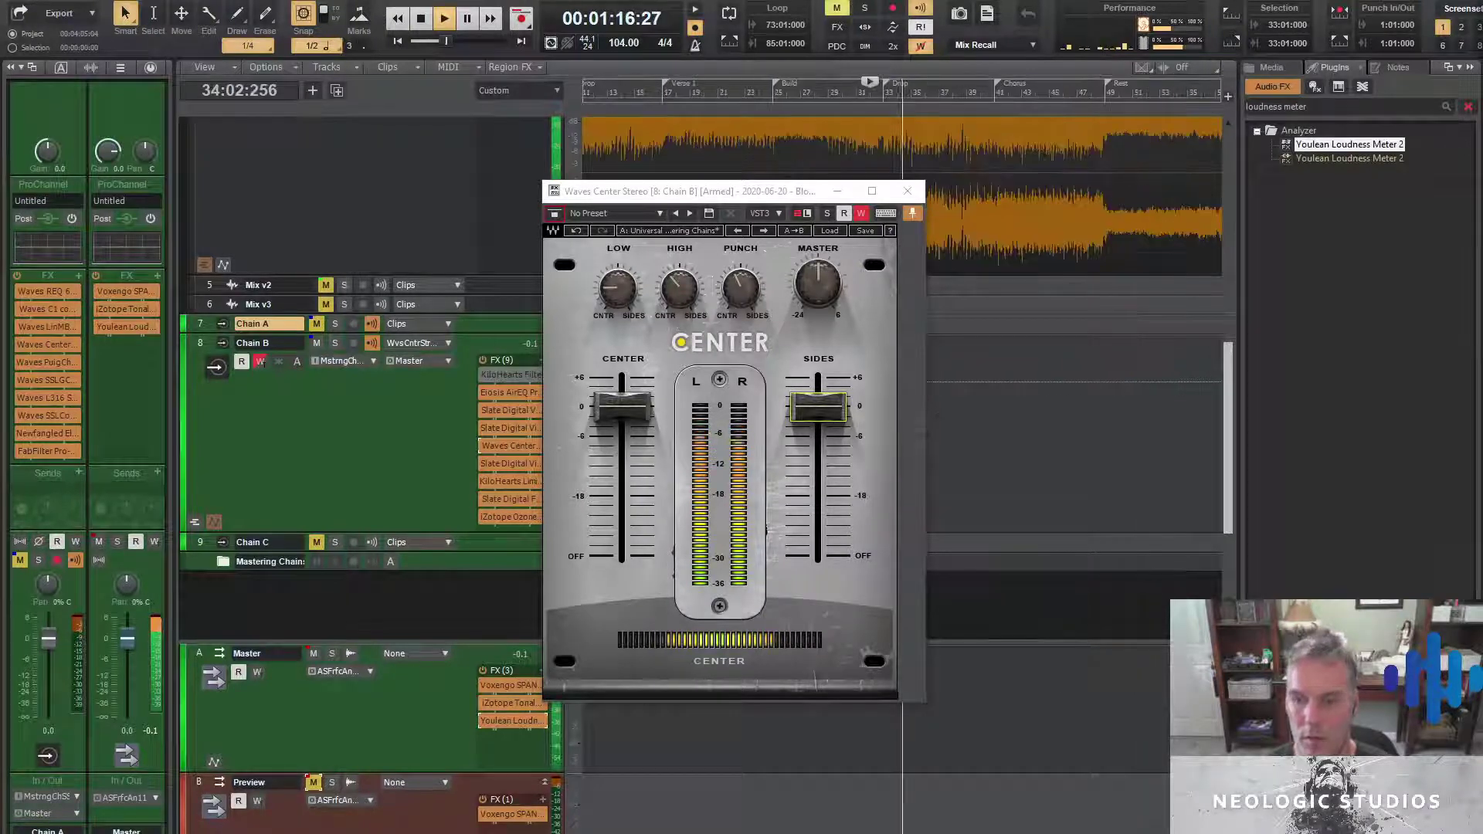
{"action": "left_click_drag", "start_coordinate": [775, 213], "coordinate": [611, 200]}
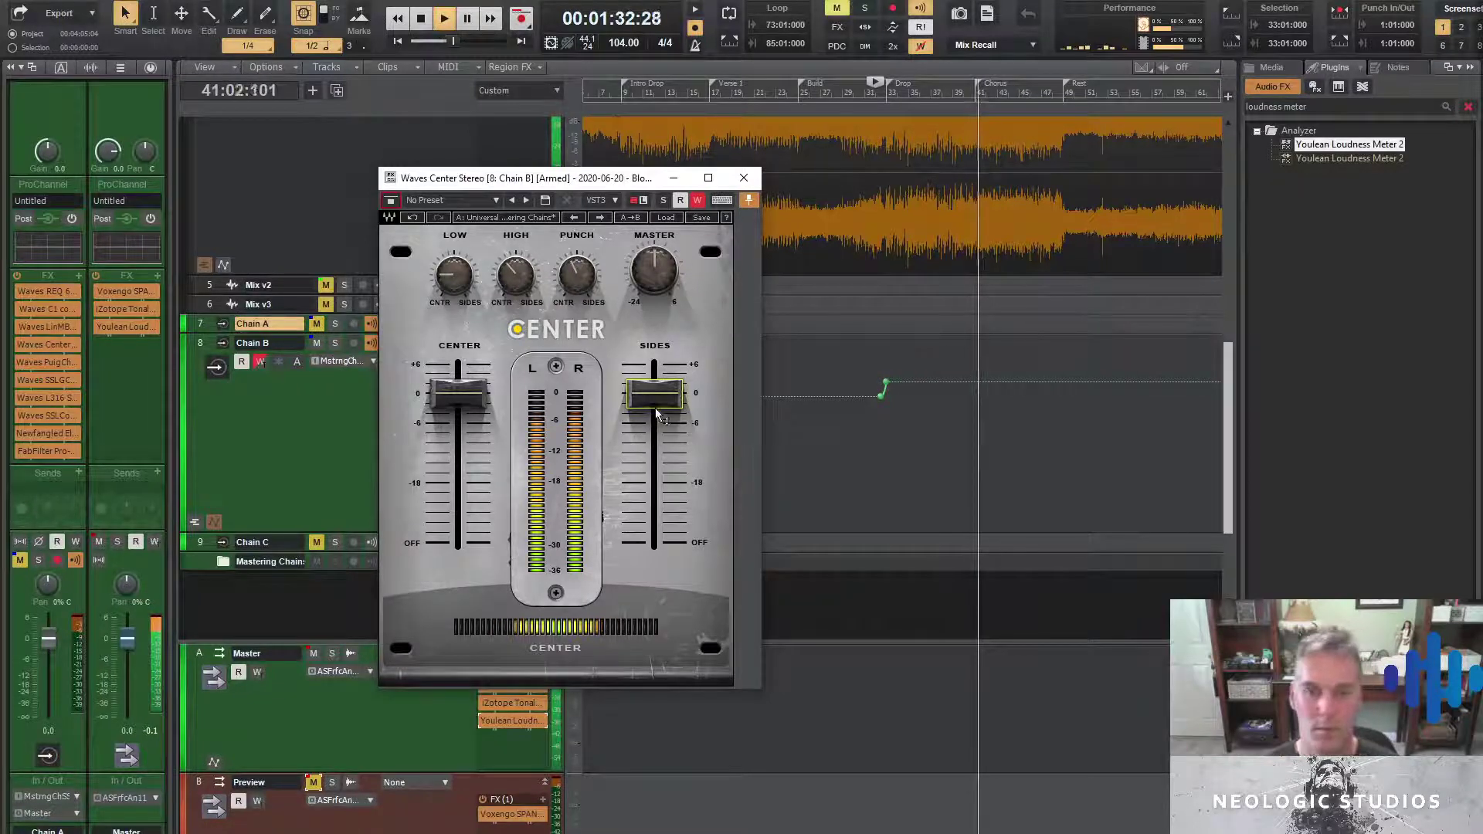
{"action": "key", "text": "space"}
Add a Jump in the Sides automation at bar 41, lower the level for the Chorus, and place the playhead at bar 39
{"action": "left_click", "coordinate": [978, 94]}
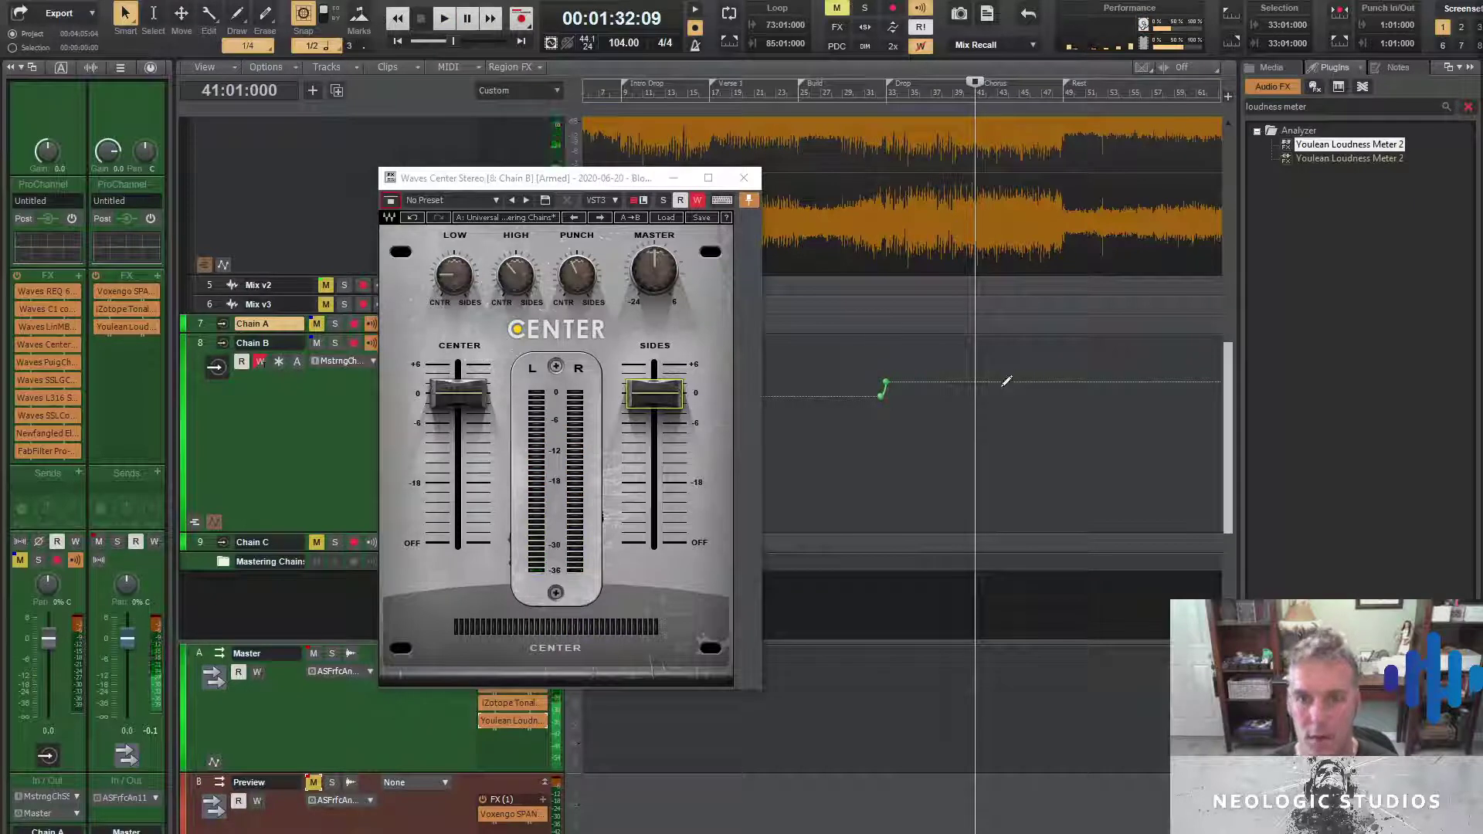
{"action": "right_click", "coordinate": [979, 382]}
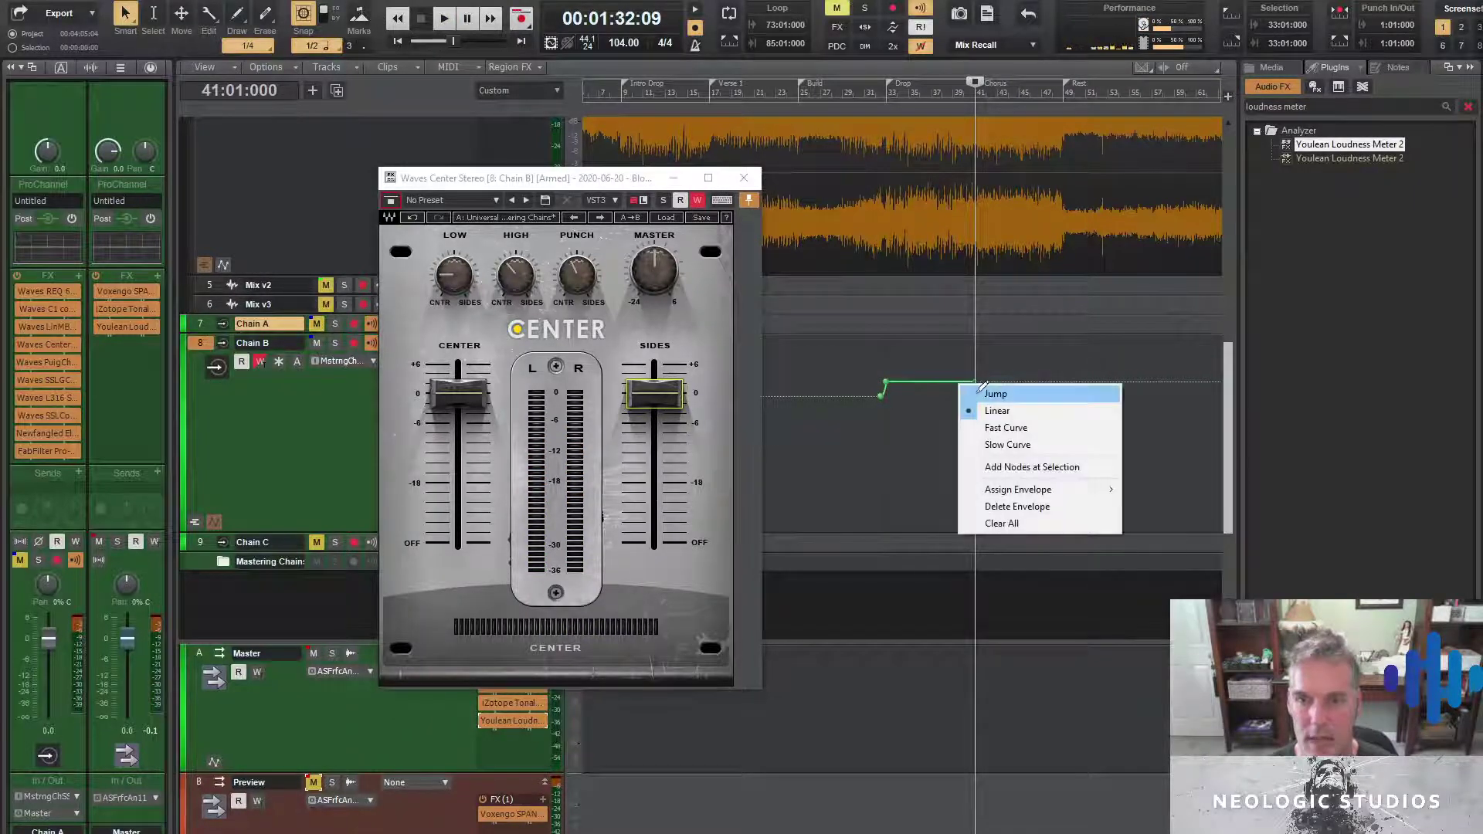
{"action": "left_click", "coordinate": [986, 393]}
{"action": "left_click_drag", "start_coordinate": [982, 377], "coordinate": [971, 385]}
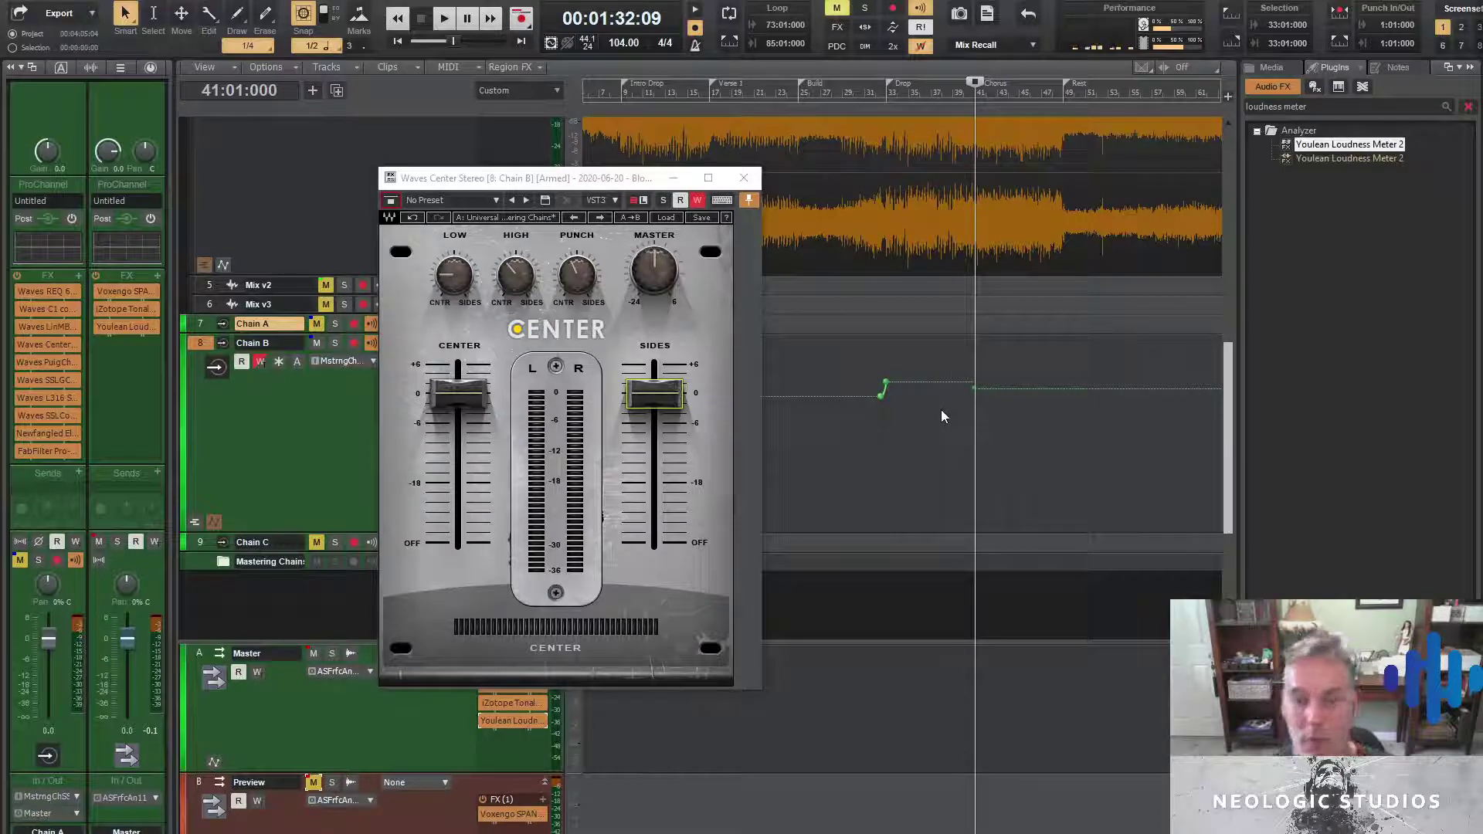
{"action": "mouse_move", "coordinate": [885, 399]}
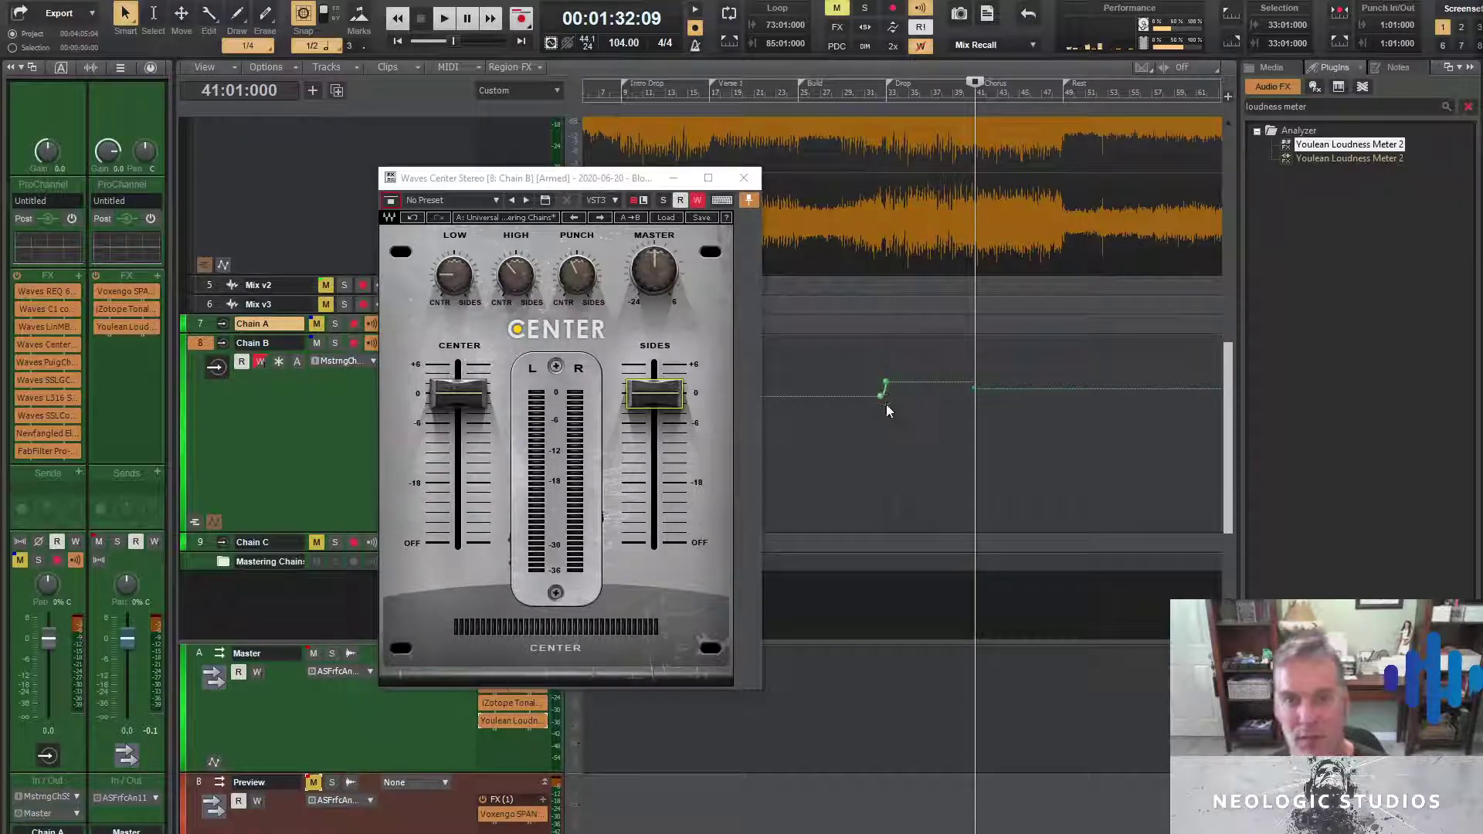
{"action": "left_click", "coordinate": [957, 95]}
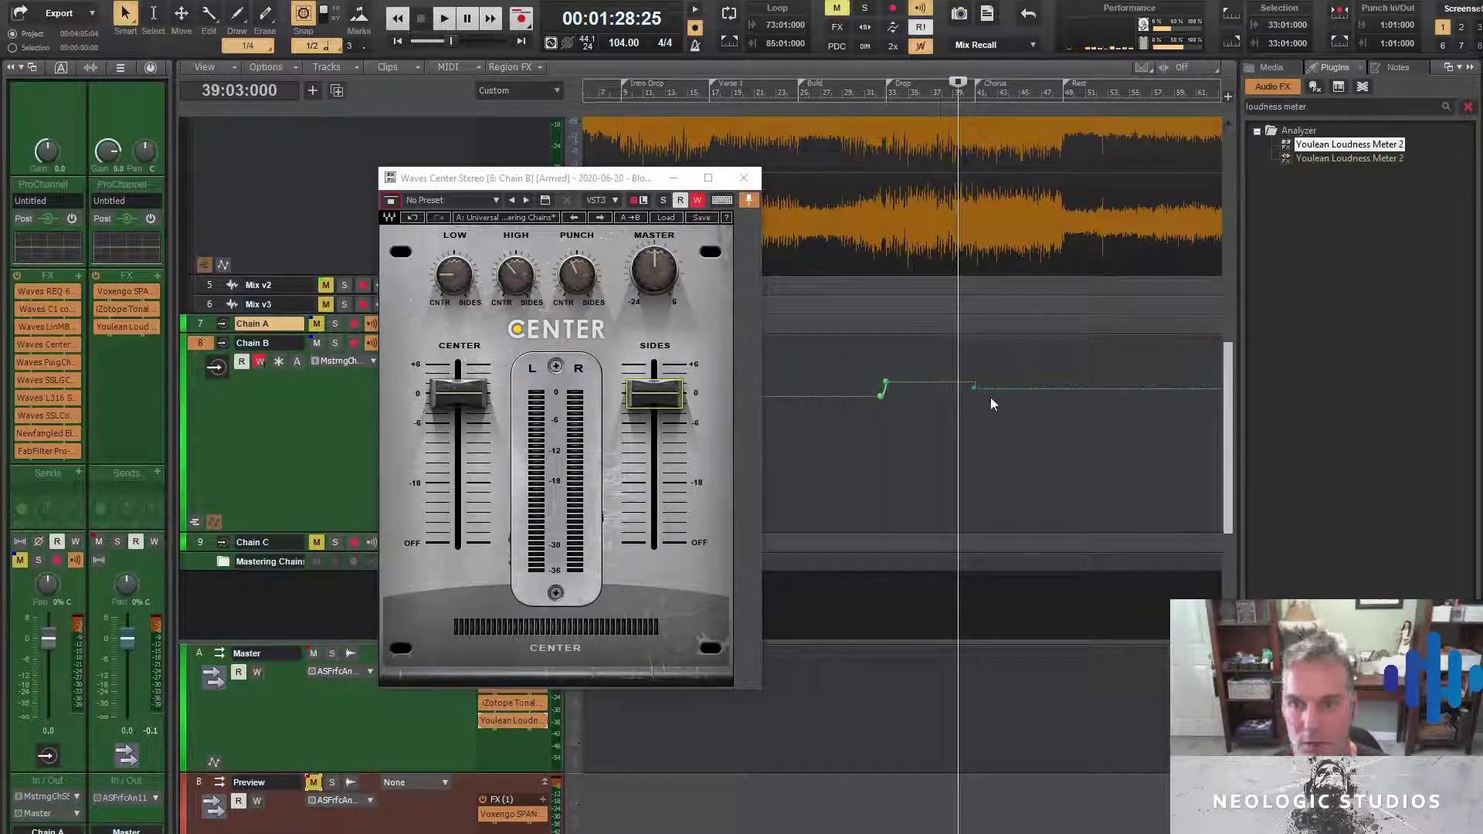
Play from bar 39 through the Chorus to check the lowered Sides level, viewing the song up to the Outro
{"action": "mouse_move", "coordinate": [973, 390]}
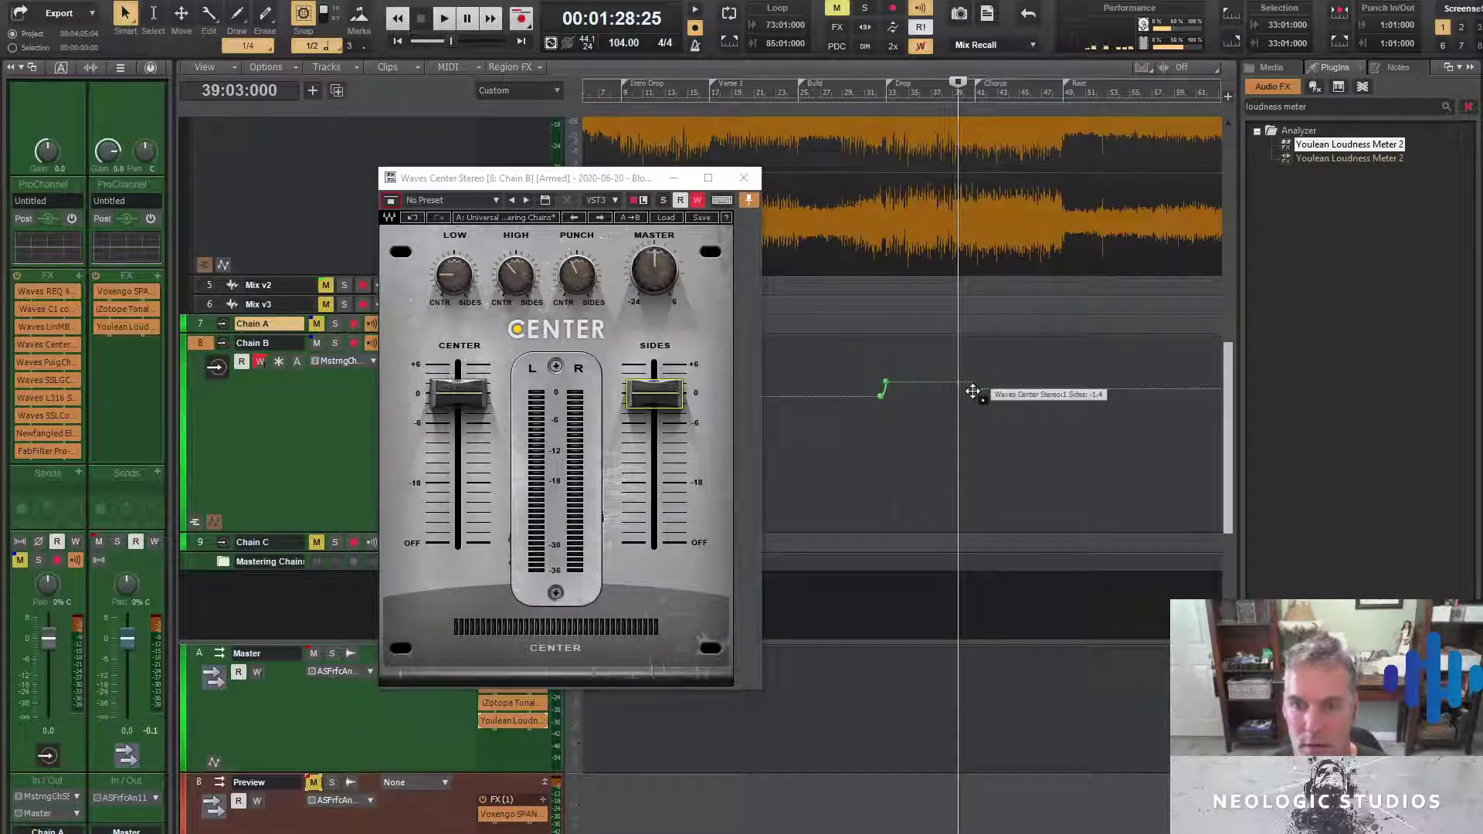
{"action": "left_click_drag", "start_coordinate": [972, 390], "coordinate": [1081, 382]}
{"action": "key", "text": "space"}
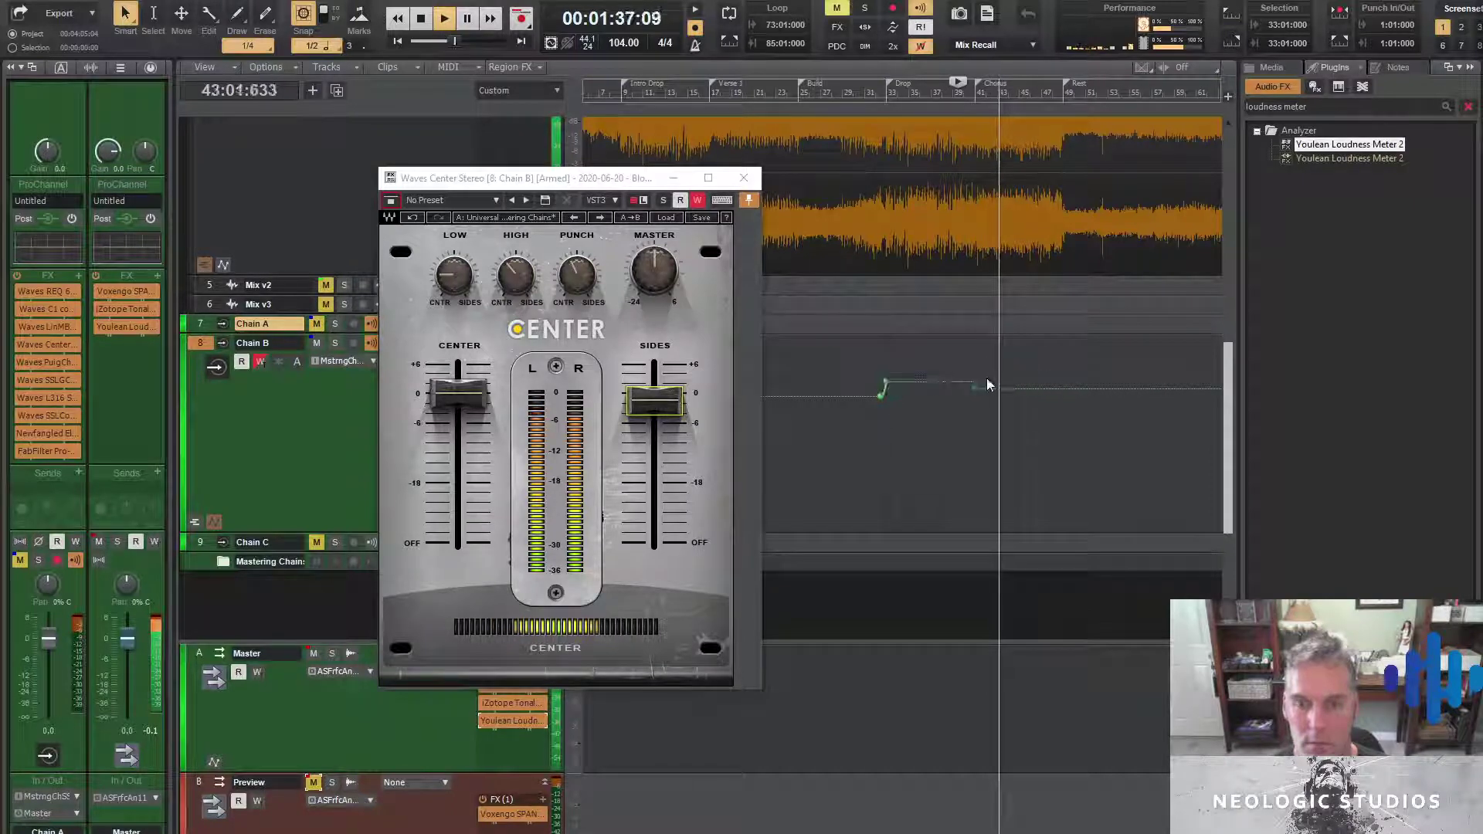
{"action": "scroll", "coordinate": [886, 384], "scroll_direction": "down", "scroll_amount": 2}
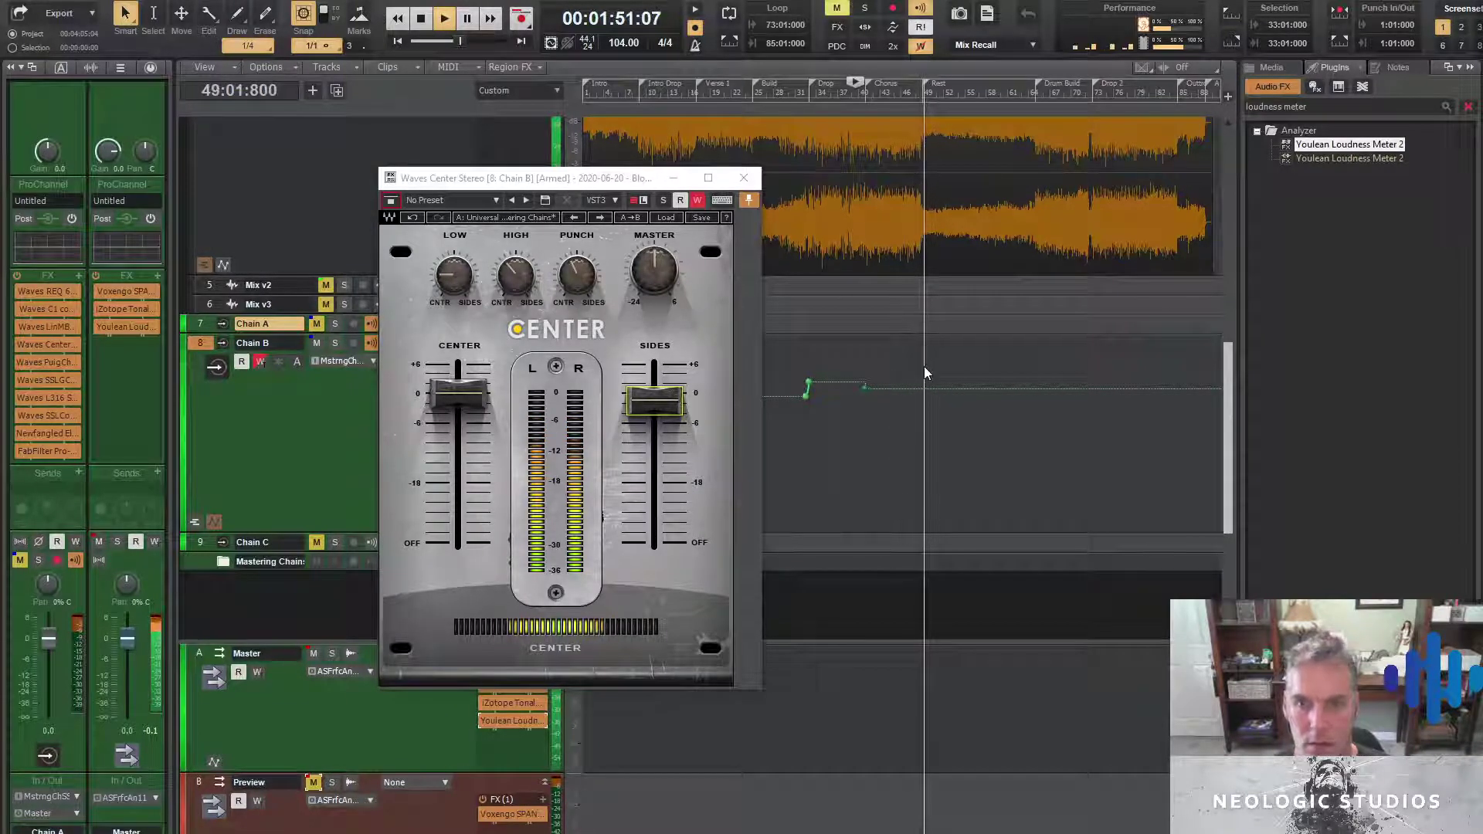
Add a Jump in the Sides automation at bar 49, raise the level for the Rest section, and briefly play it from there
{"action": "left_click", "coordinate": [922, 99]}
{"action": "left_click", "coordinate": [922, 99]}
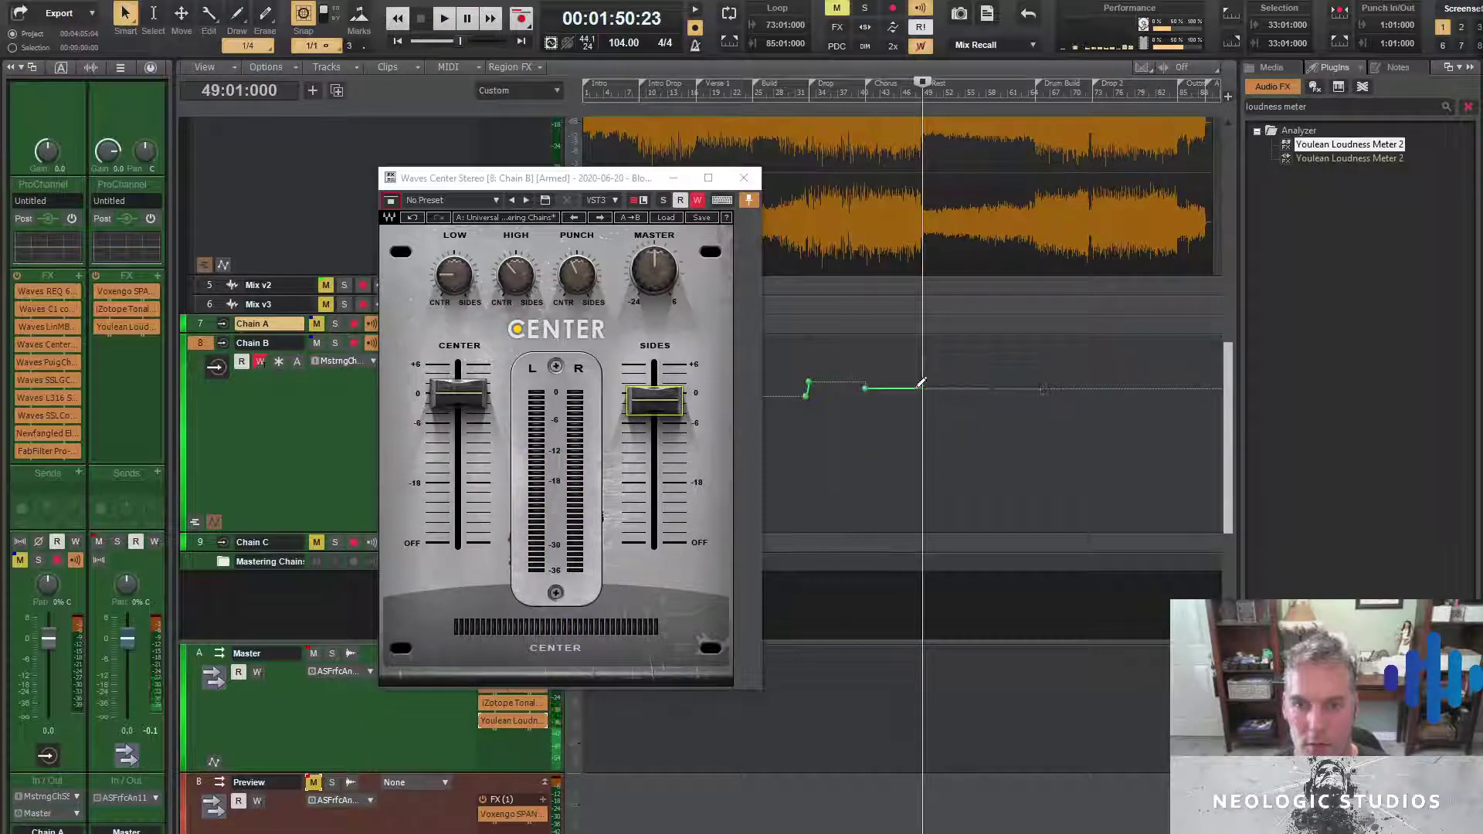
{"action": "right_click", "coordinate": [921, 384]}
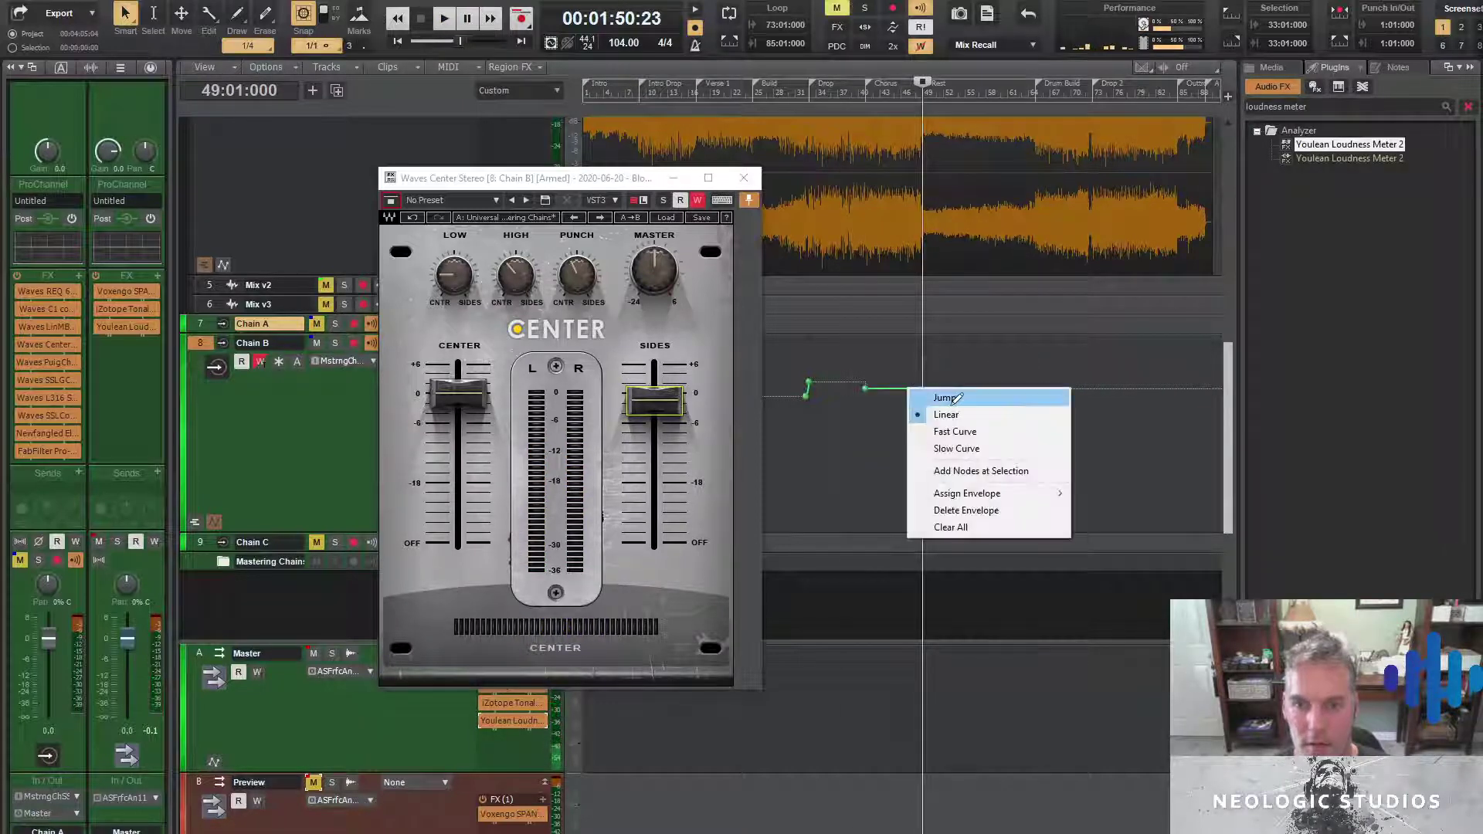
{"action": "left_click", "coordinate": [927, 394]}
{"action": "left_click_drag", "start_coordinate": [923, 389], "coordinate": [923, 384]}
{"action": "right_click", "coordinate": [922, 384]}
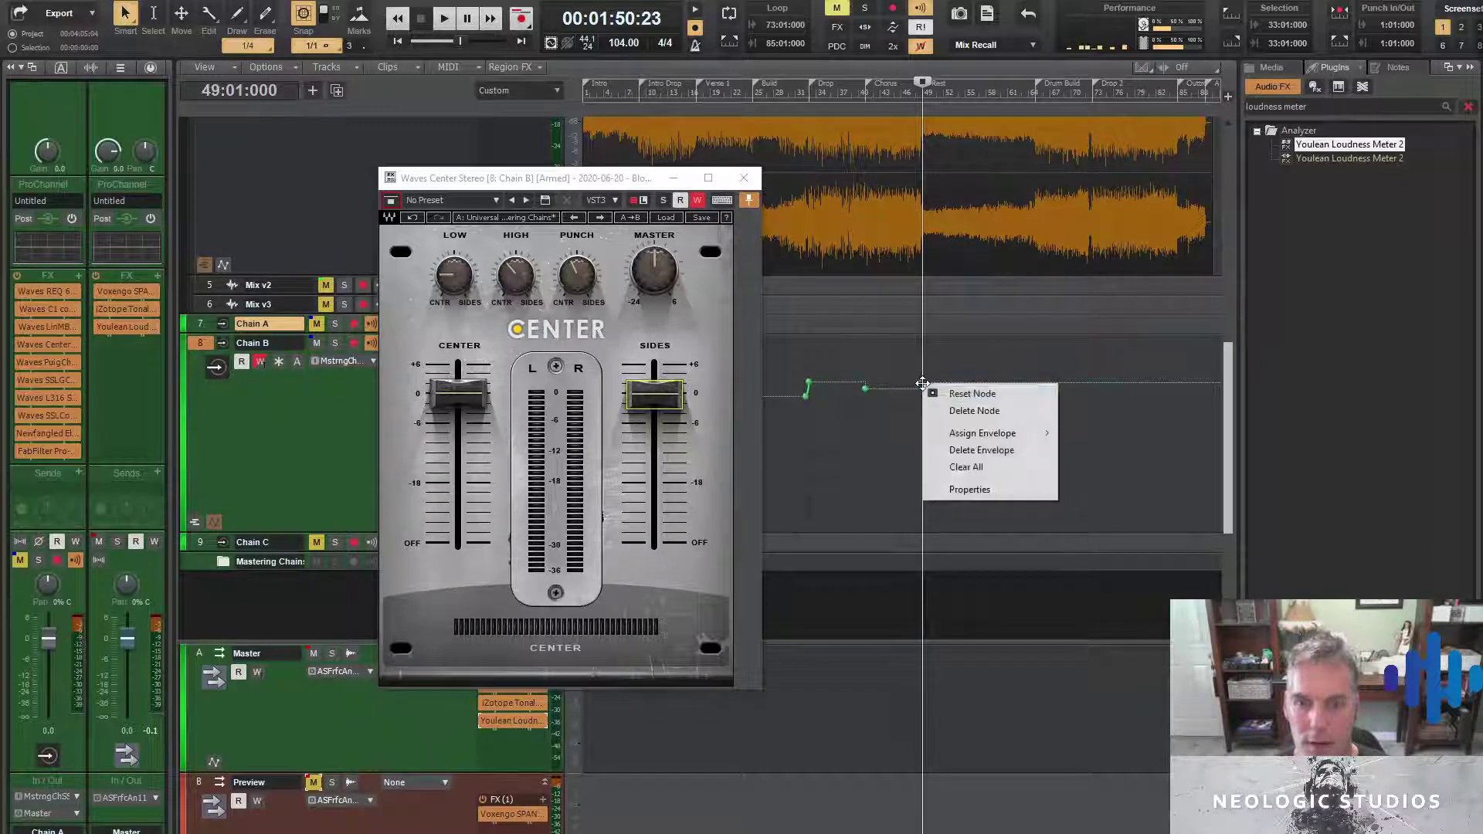
{"action": "left_click", "coordinate": [928, 394]}
{"action": "left_click_drag", "start_coordinate": [922, 438], "coordinate": [921, 378]}
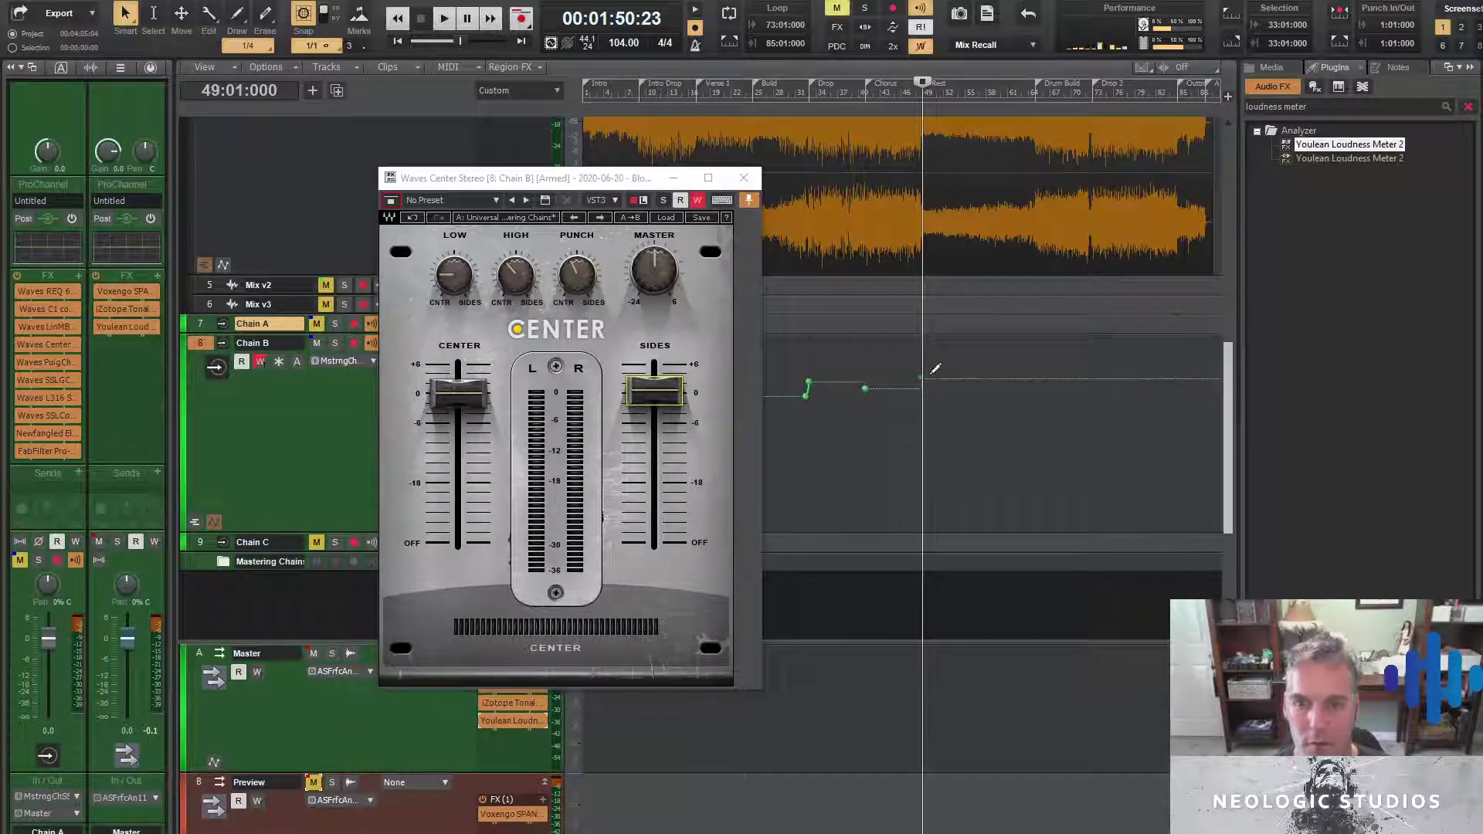
{"action": "mouse_move", "coordinate": [922, 379]}
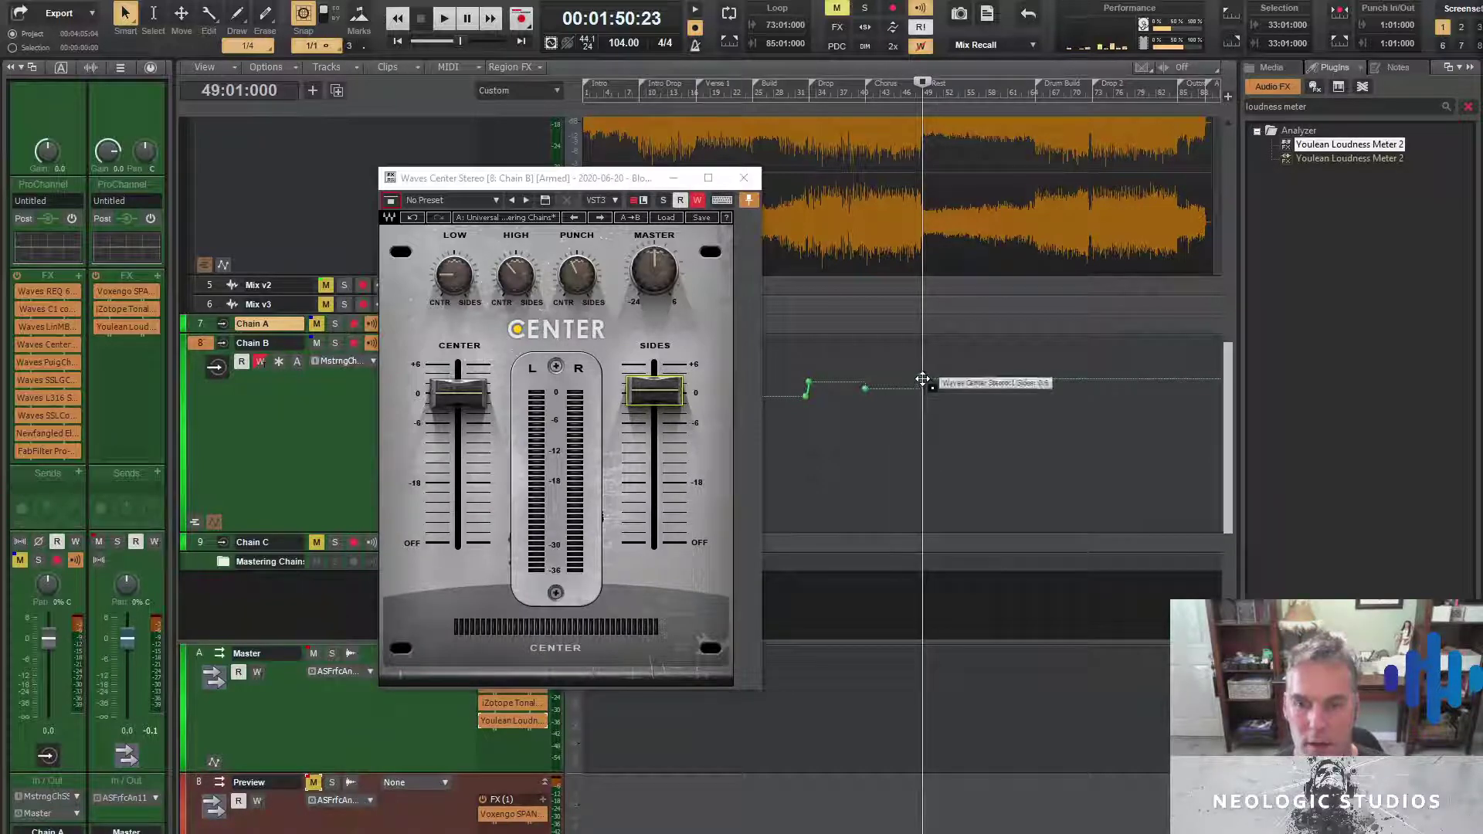
{"action": "left_click_drag", "start_coordinate": [922, 379], "coordinate": [922, 379]}
{"action": "key", "text": "space"}
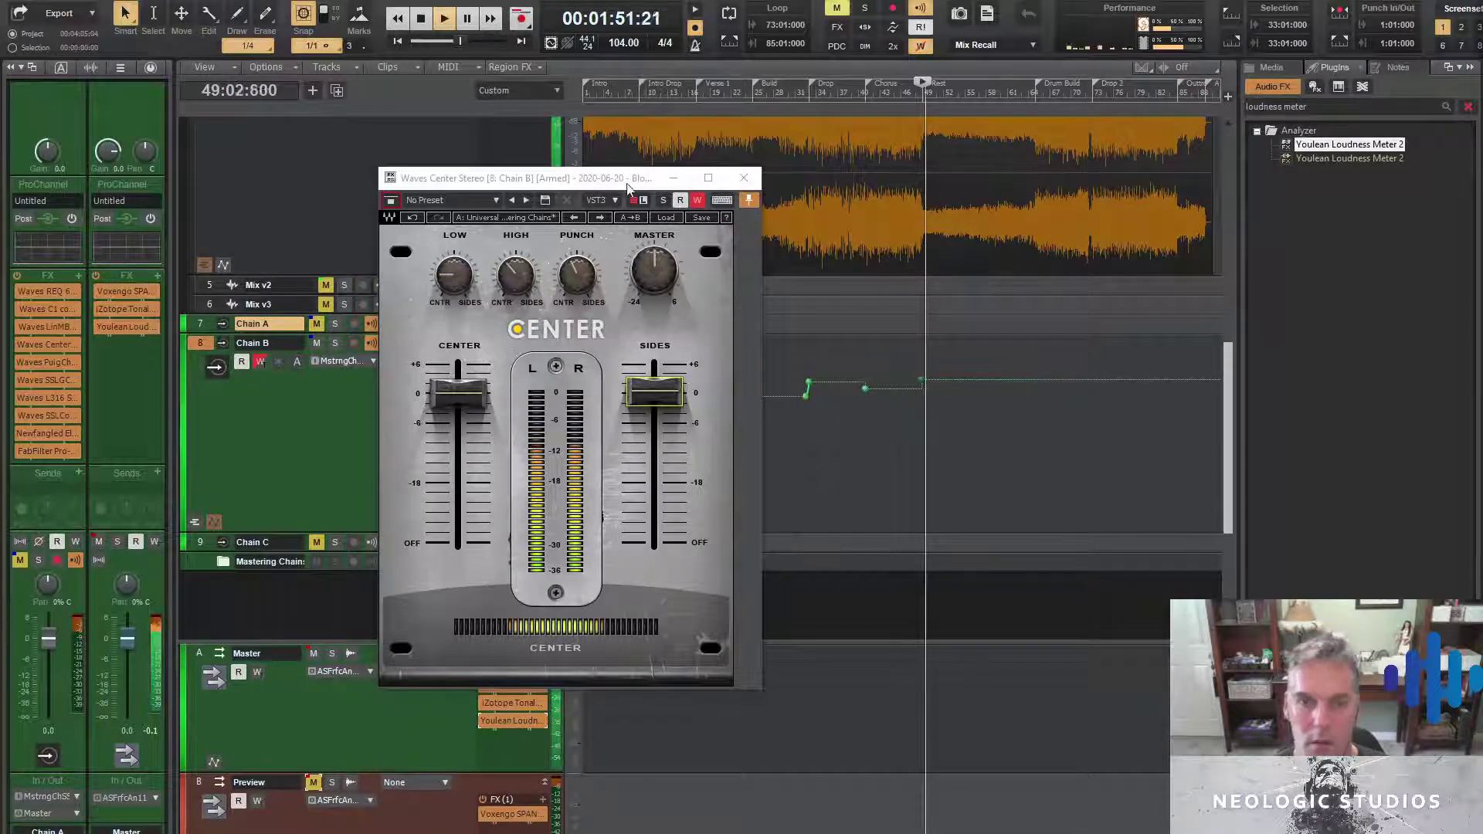
{"action": "key", "text": "space"}
Open Eiosis AirEQ Premium on Chain B in place of Waves Center, and enable its automation write
{"action": "left_click_drag", "start_coordinate": [627, 185], "coordinate": [893, 180]}
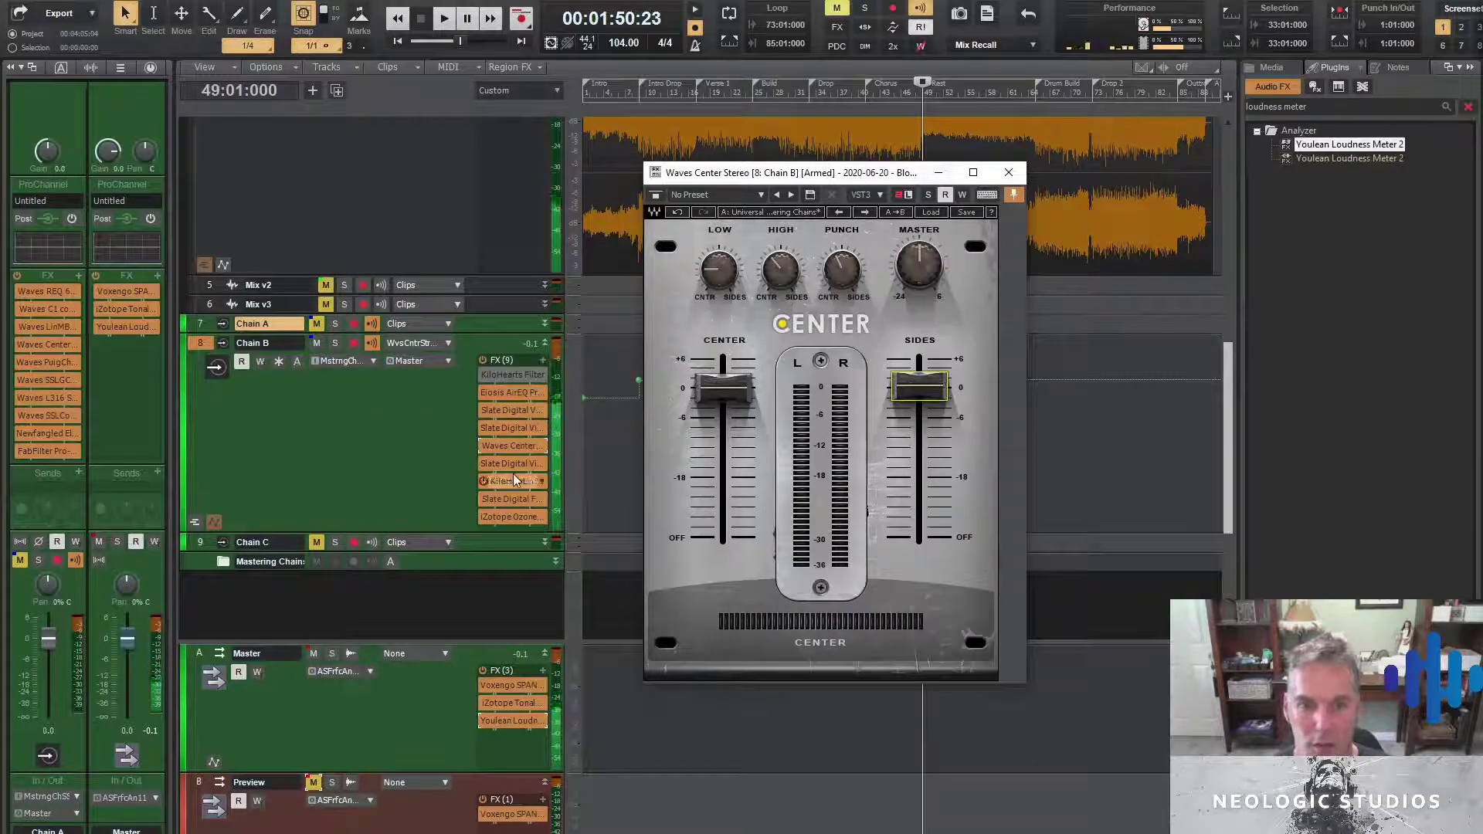
{"action": "left_click_drag", "start_coordinate": [734, 172], "coordinate": [1015, 199]}
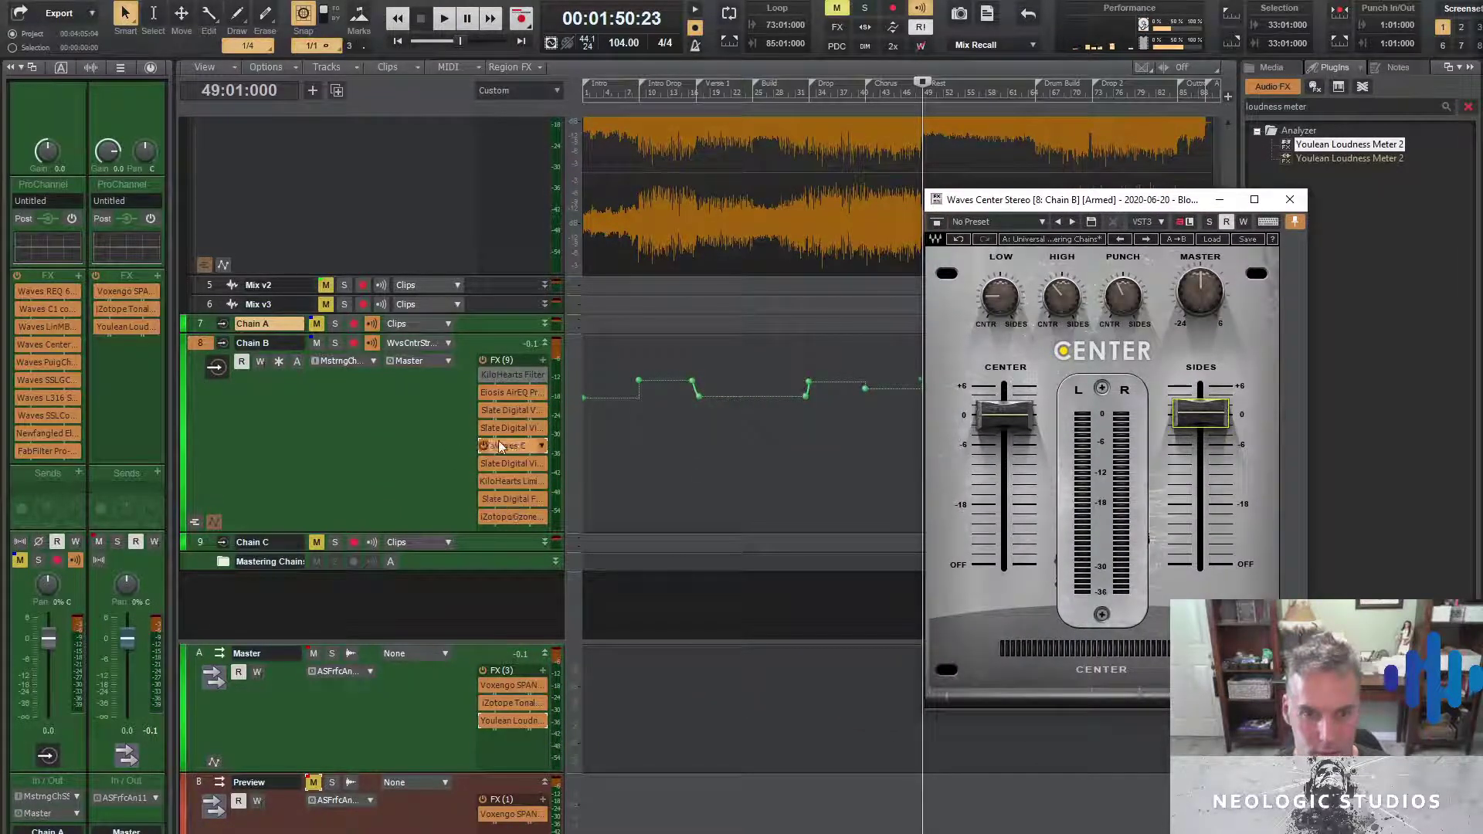
{"action": "double_click", "coordinate": [510, 393]}
{"action": "left_click_drag", "start_coordinate": [939, 136], "coordinate": [639, 169]}
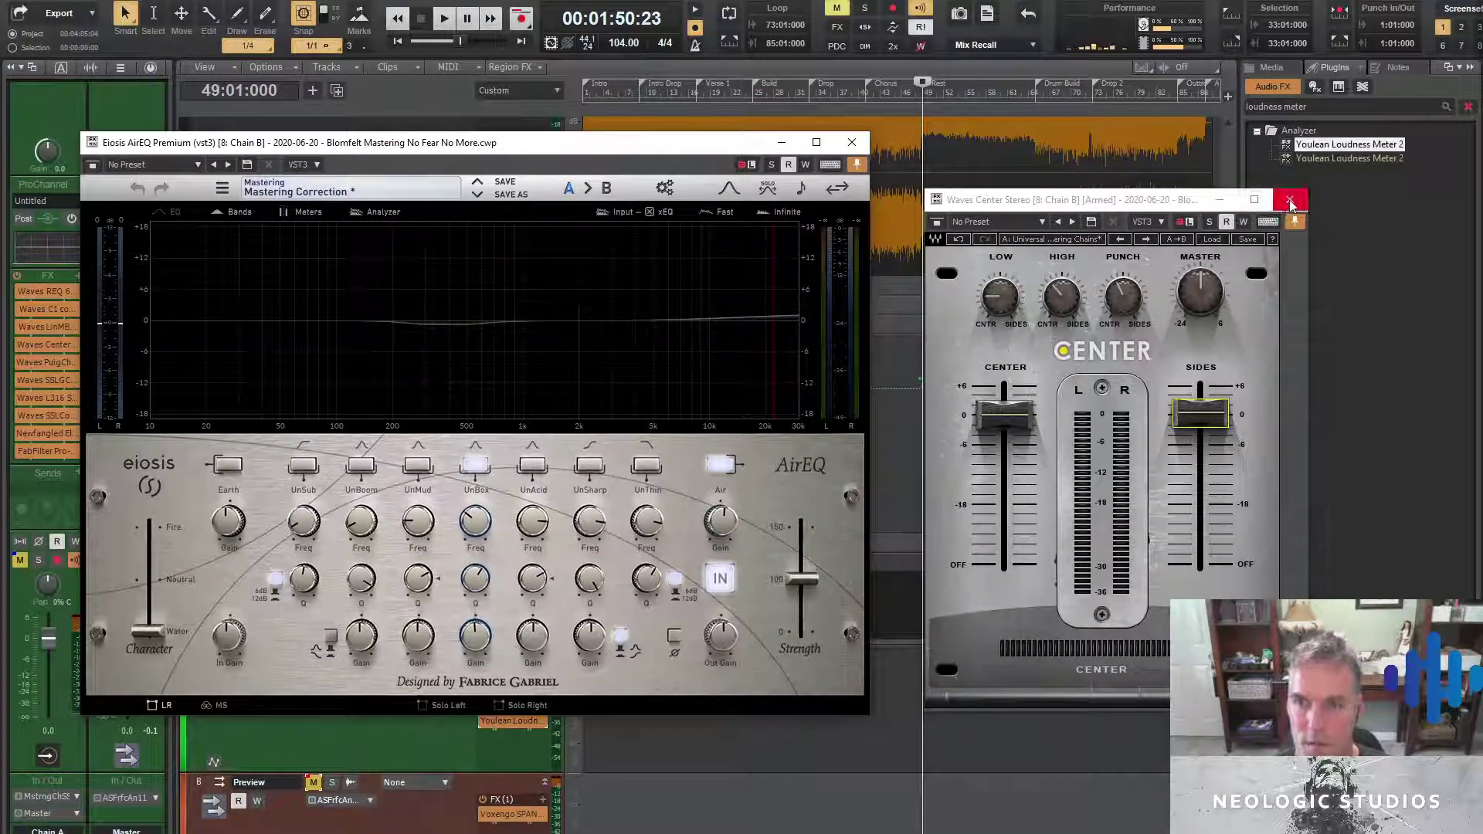
{"action": "left_click", "coordinate": [1288, 200]}
{"action": "left_click_drag", "start_coordinate": [811, 142], "coordinate": [848, 145]}
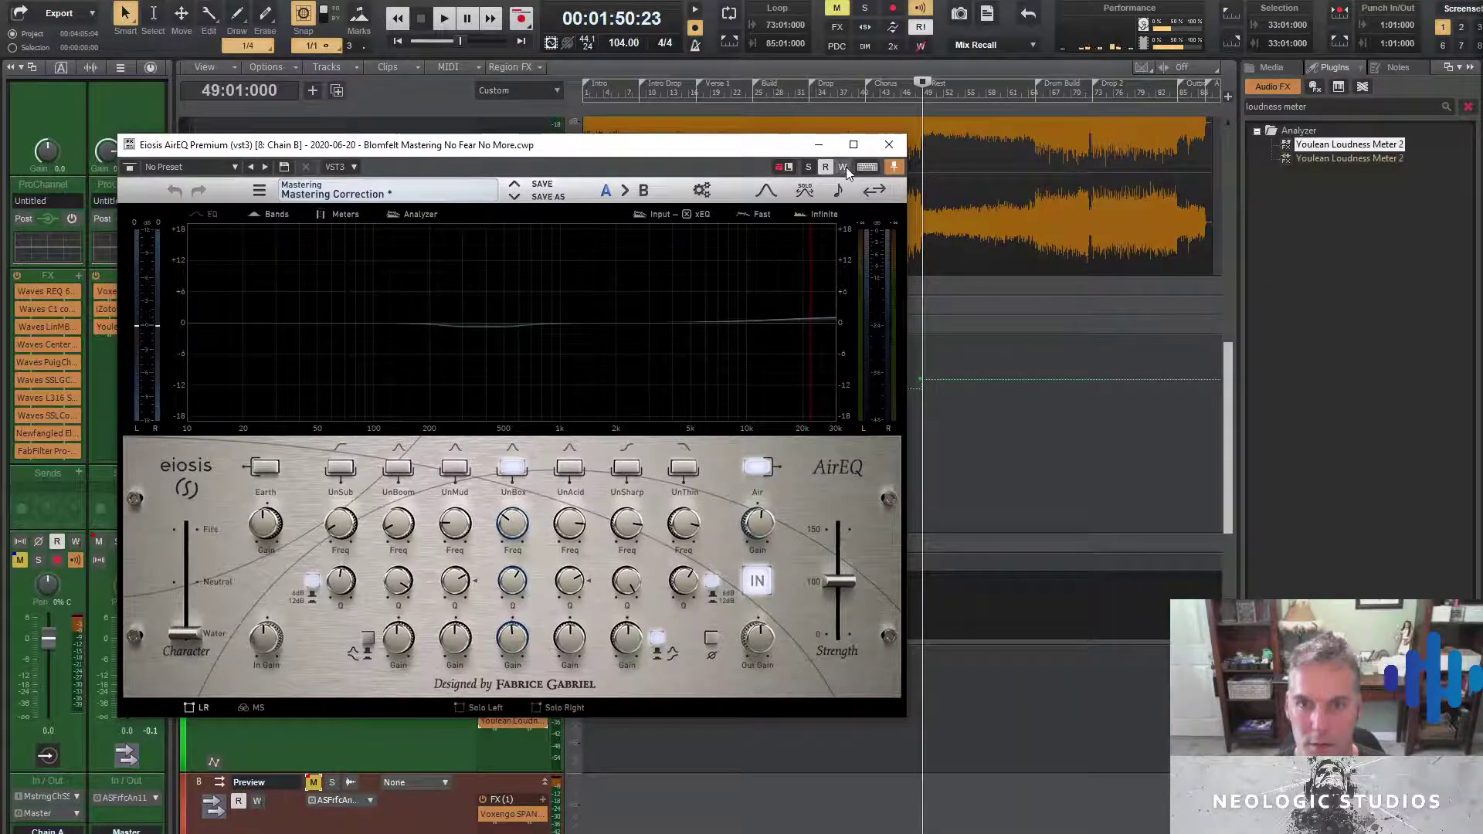
{"action": "left_click", "coordinate": [843, 167]}
Try AirEQ's UnSub low cut at 43 Hz and switch the band off again
{"action": "left_click_drag", "start_coordinate": [623, 157], "coordinate": [1019, 190]}
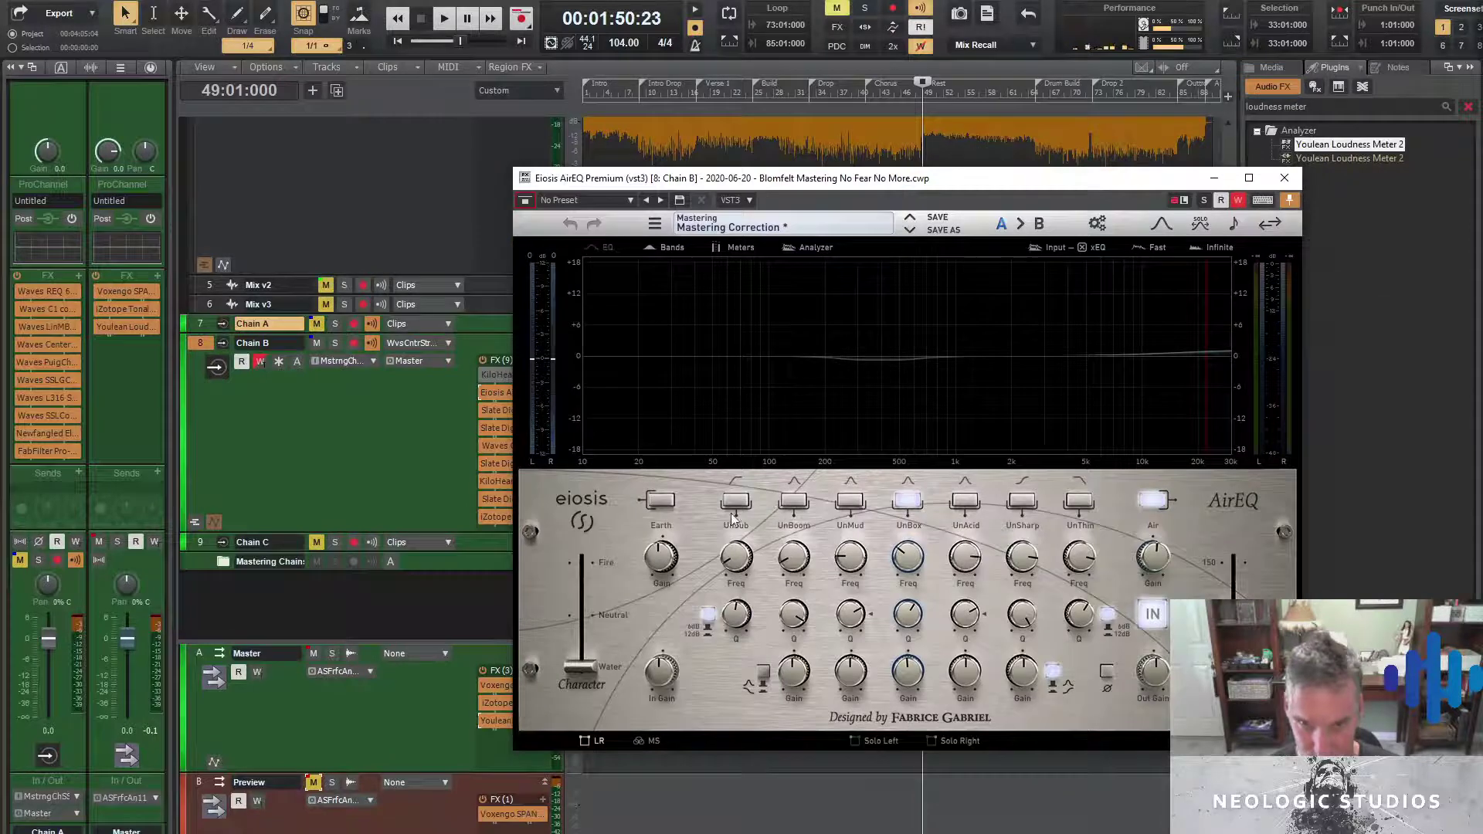
{"action": "left_click", "coordinate": [743, 503]}
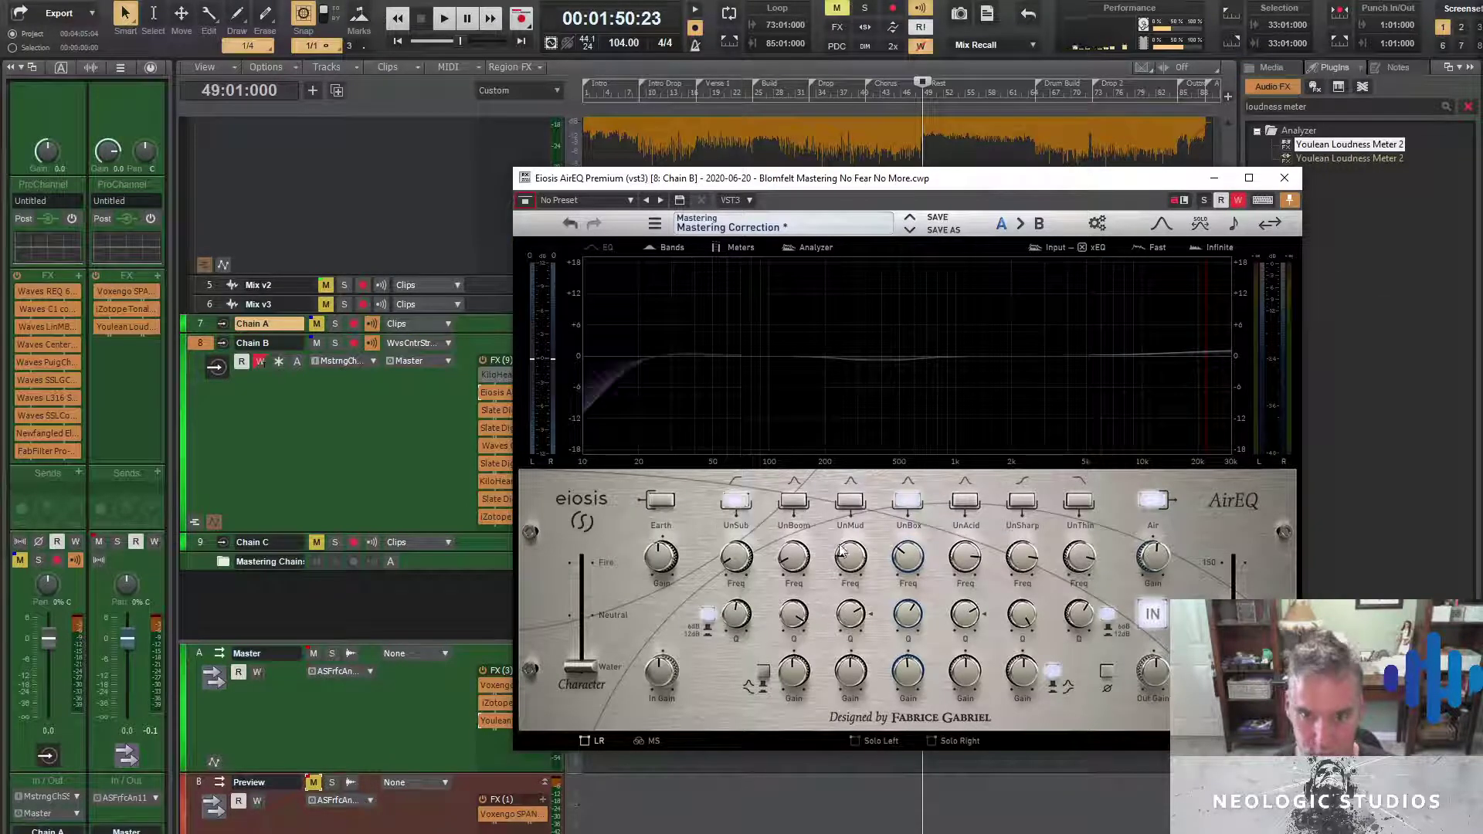
{"action": "left_click", "coordinate": [741, 506]}
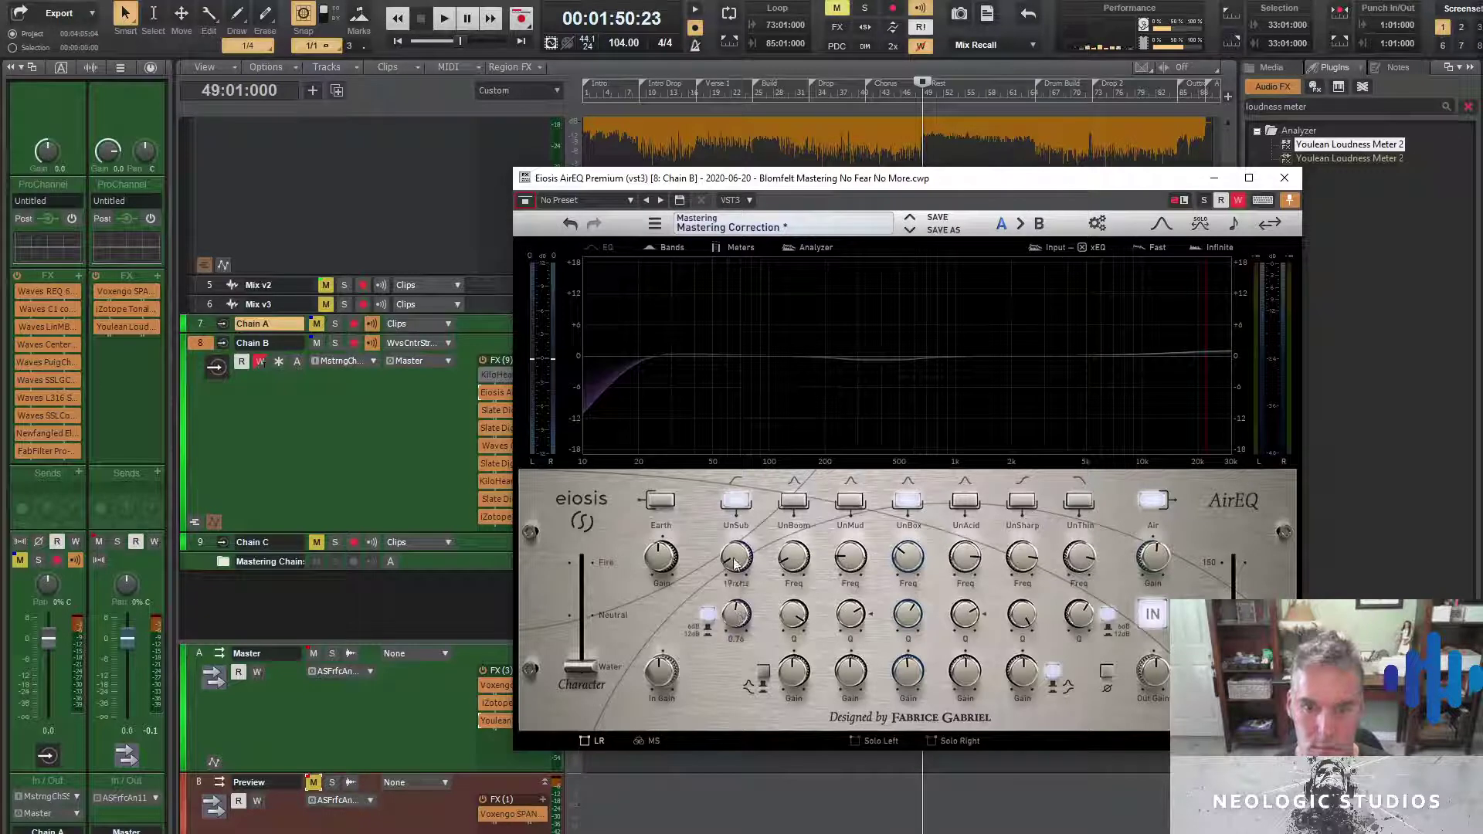
{"action": "left_click_drag", "start_coordinate": [734, 565], "coordinate": [737, 545]}
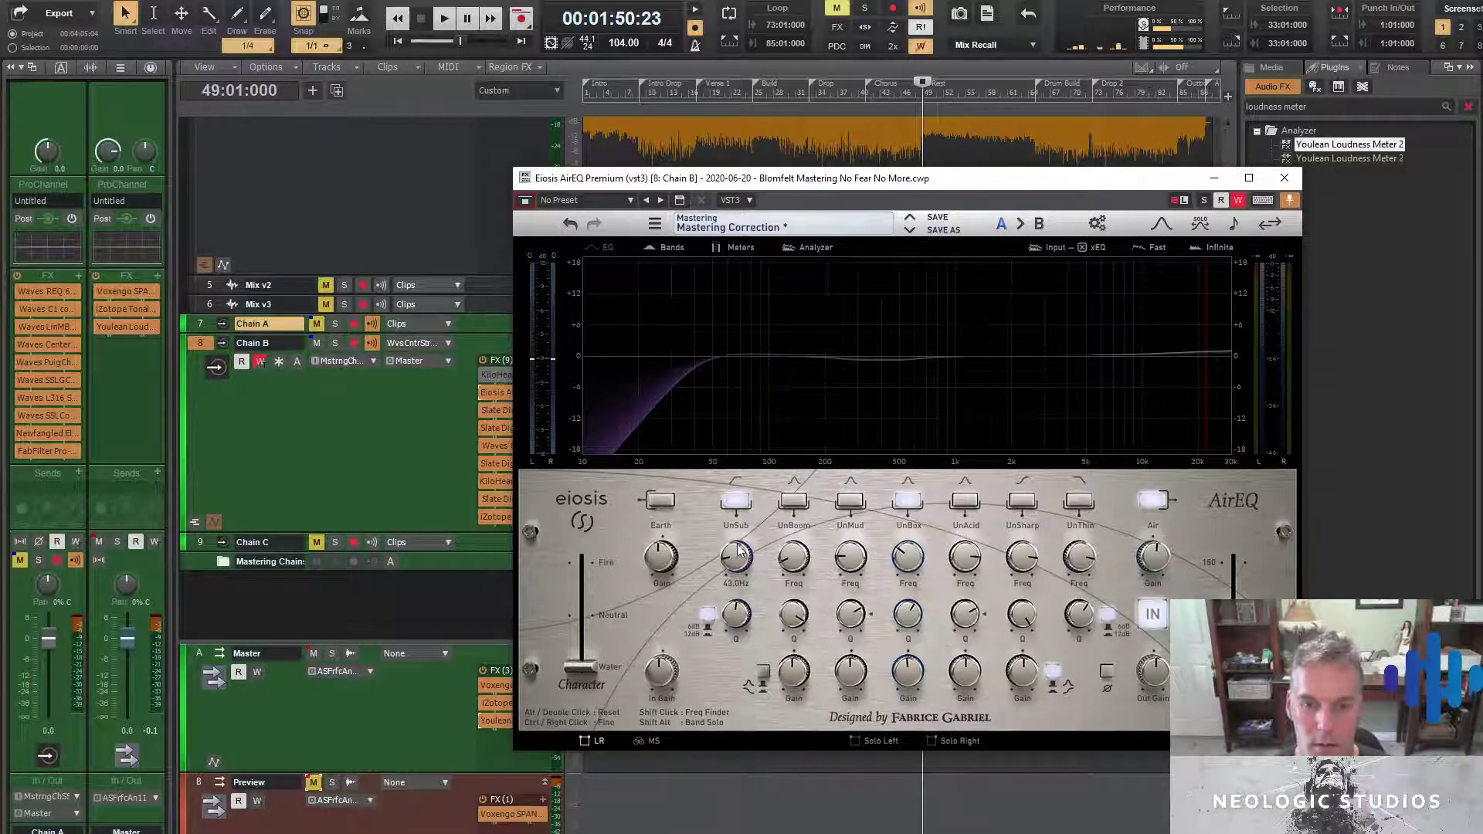
{"action": "left_click", "coordinate": [735, 502]}
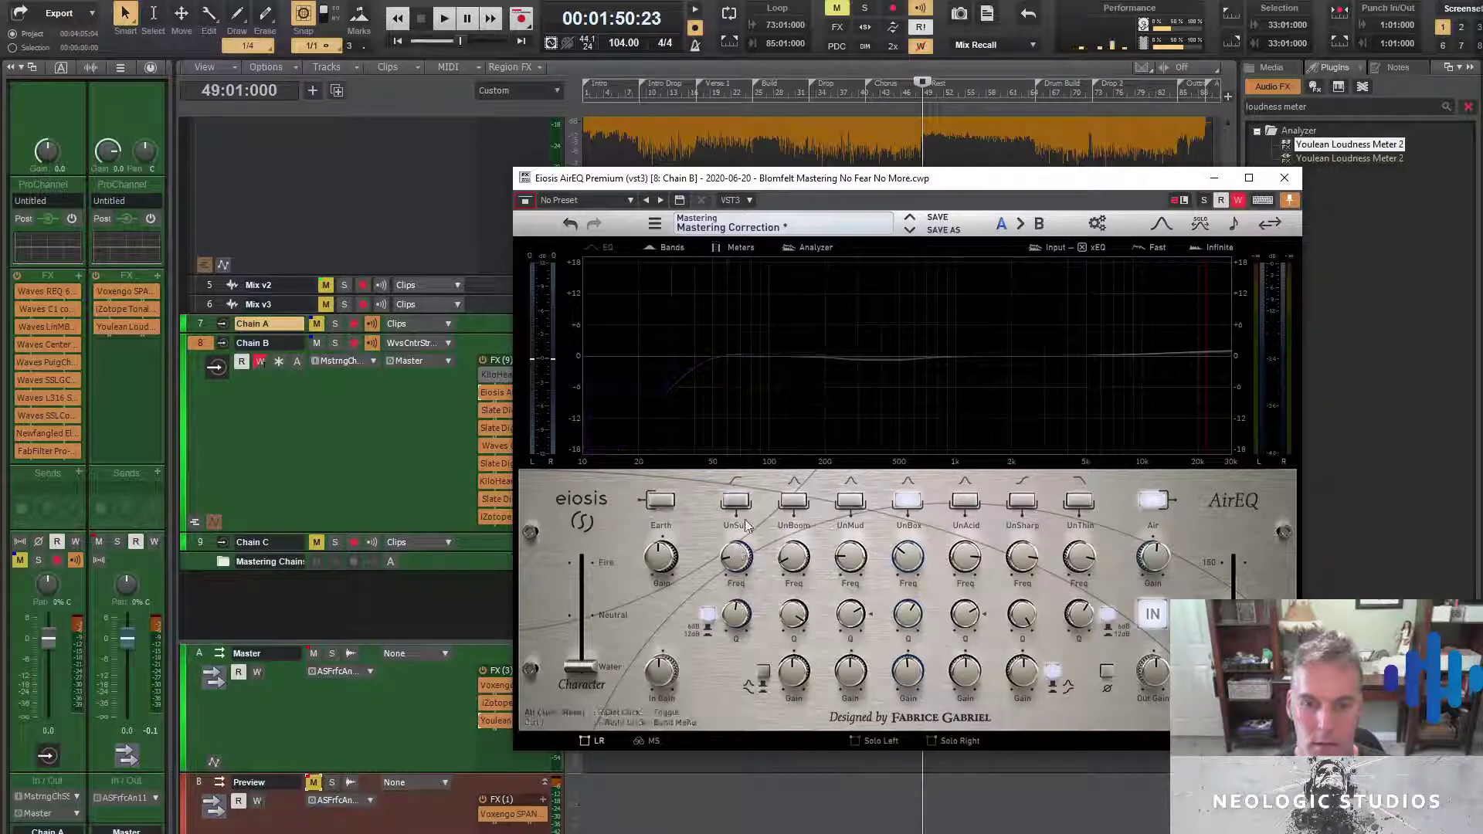
Enable AirEQ's UnBoom band with a gain cut around 80 Hz, and play from bar 49 with the automation lane in view
{"action": "left_click", "coordinate": [794, 503]}
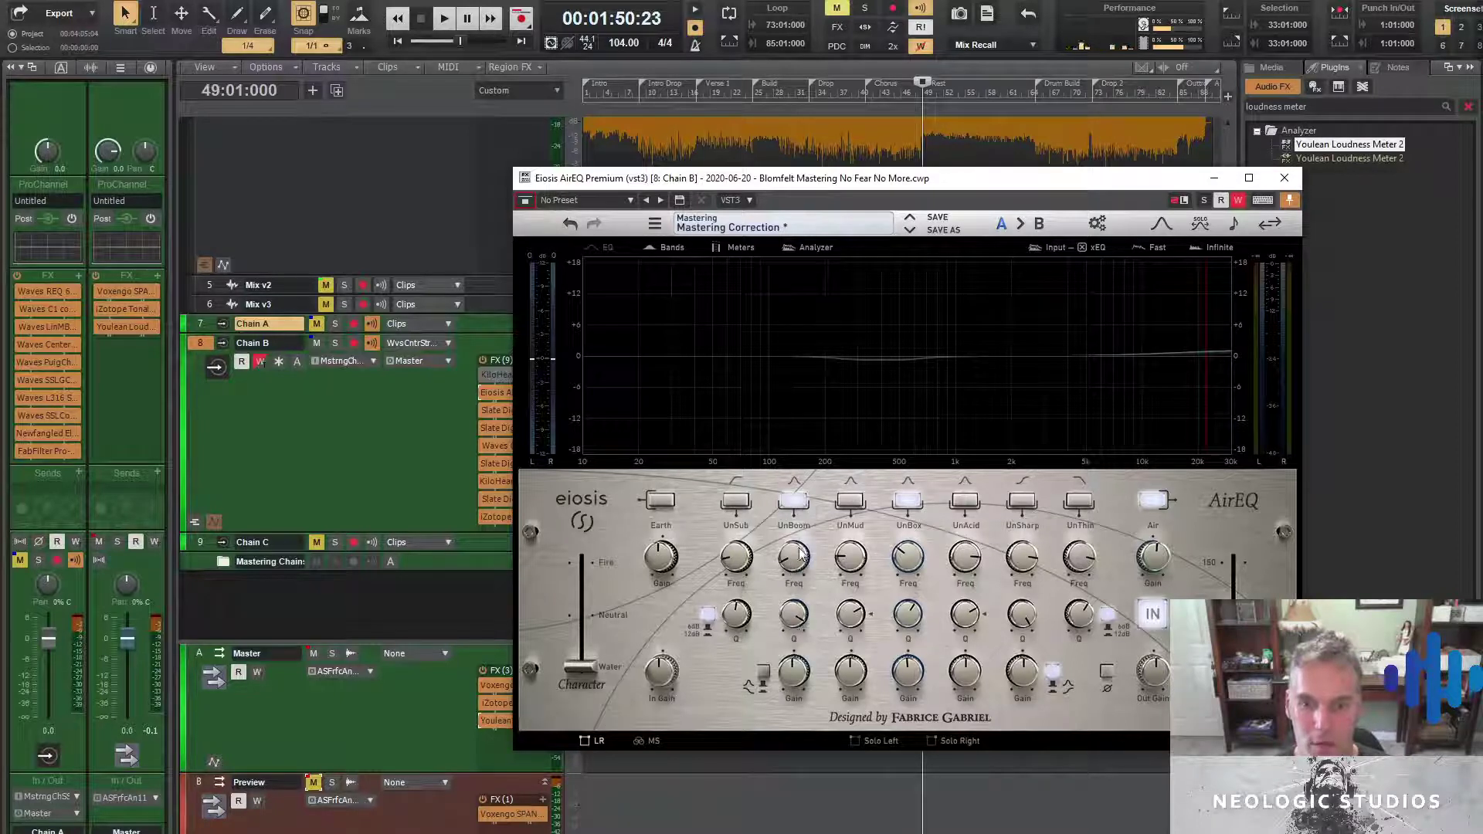
{"action": "left_click_drag", "start_coordinate": [795, 674], "coordinate": [795, 680]}
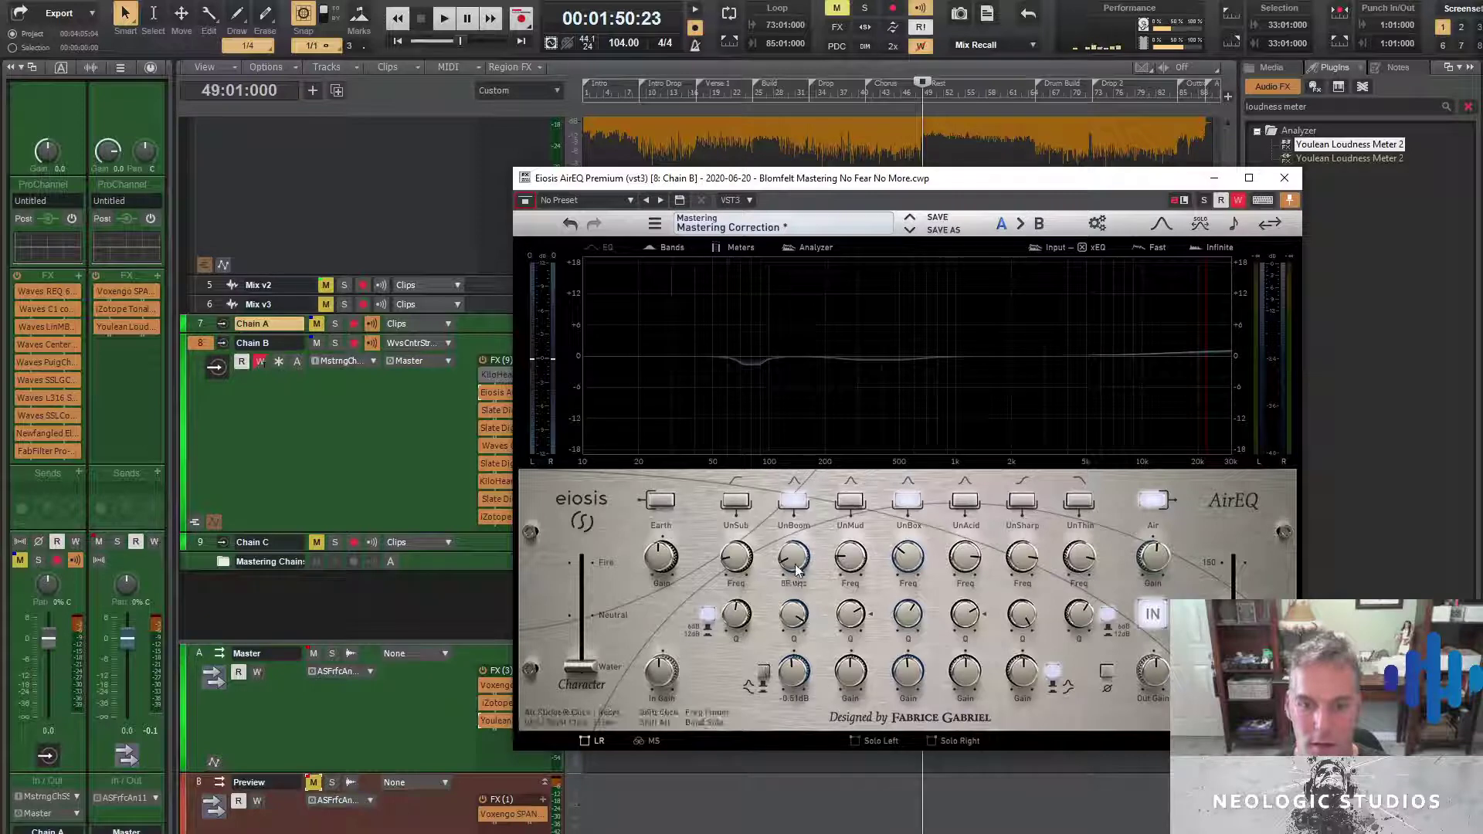
{"action": "key", "text": "space"}
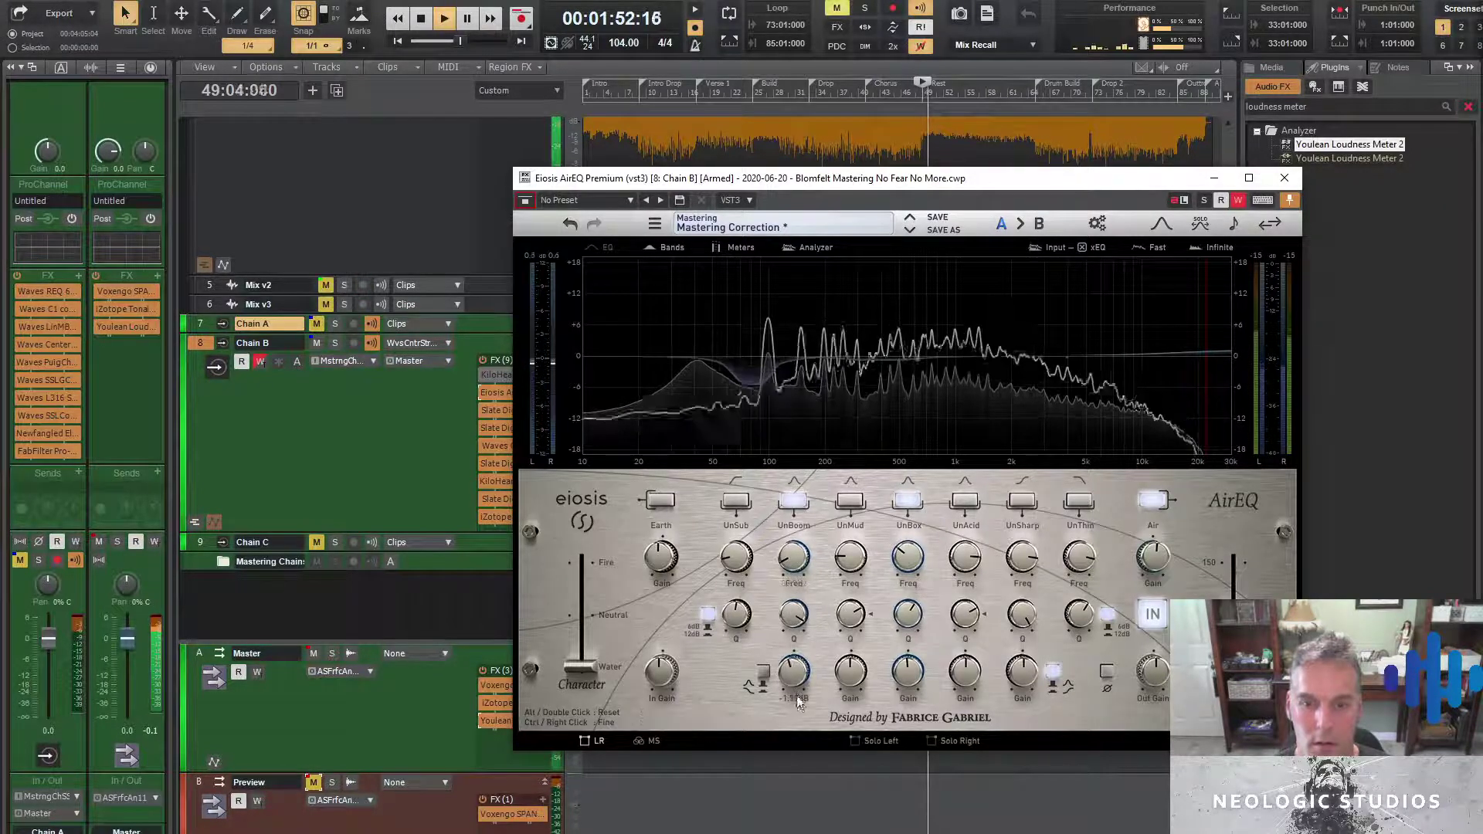
{"action": "left_click_drag", "start_coordinate": [902, 179], "coordinate": [452, 122]}
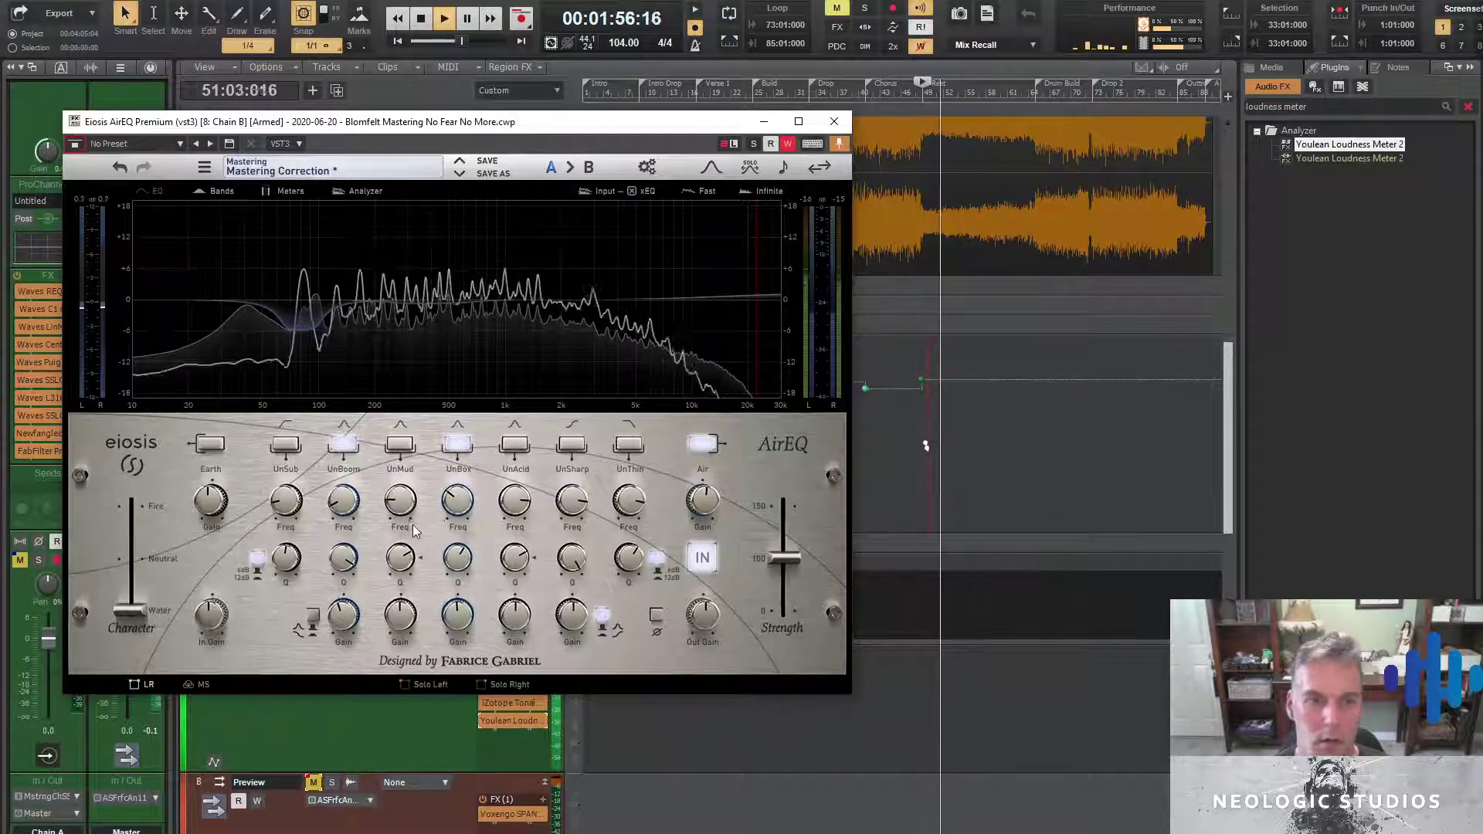
{"action": "key", "text": "space"}
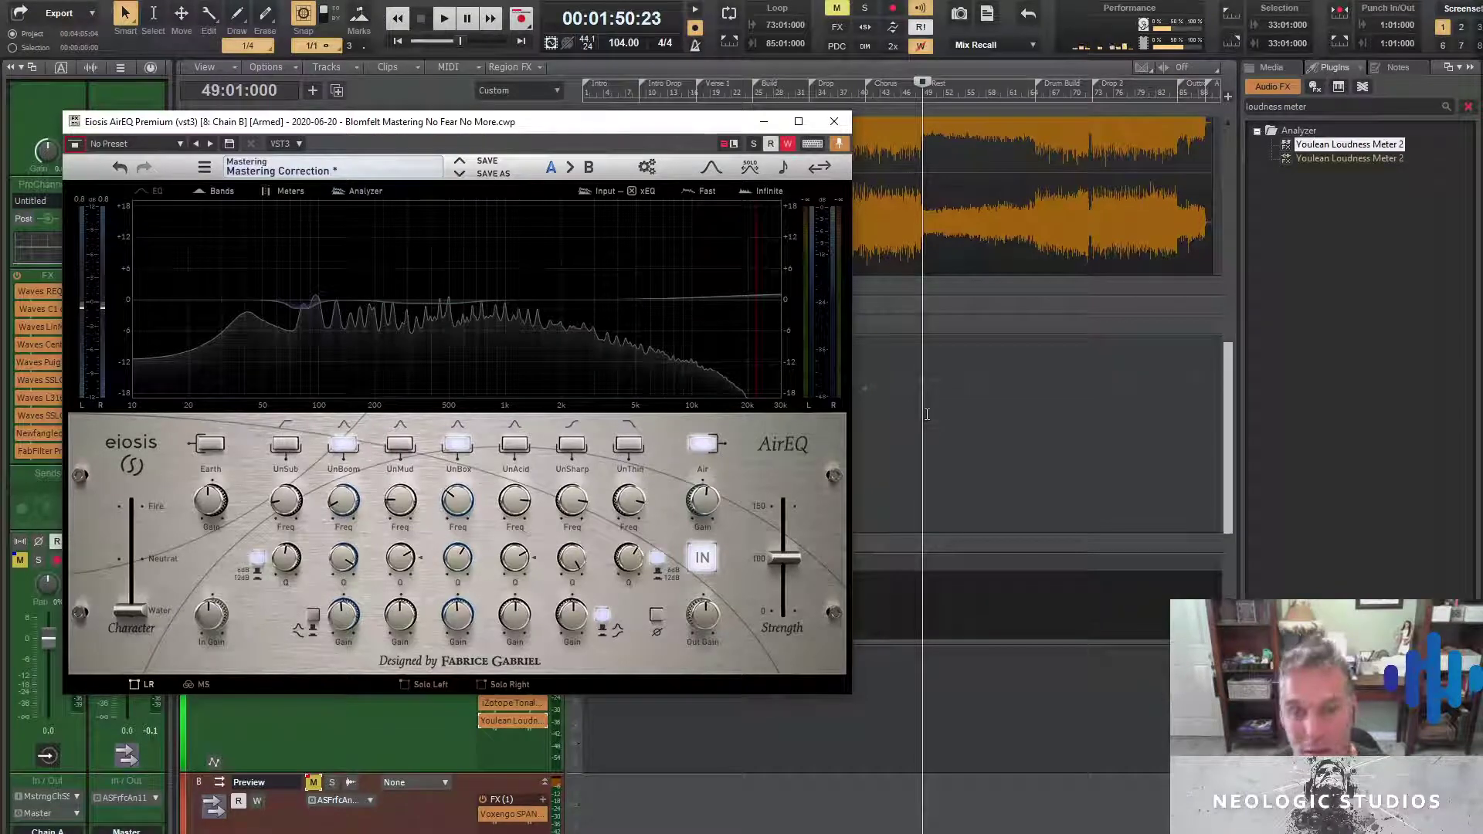
Open the Master's Voxengo SPAN Plus and iZotope Tonal Balance Control, and show the tonal balance in Fine view
{"action": "left_click_drag", "start_coordinate": [490, 125], "coordinate": [1061, 164]}
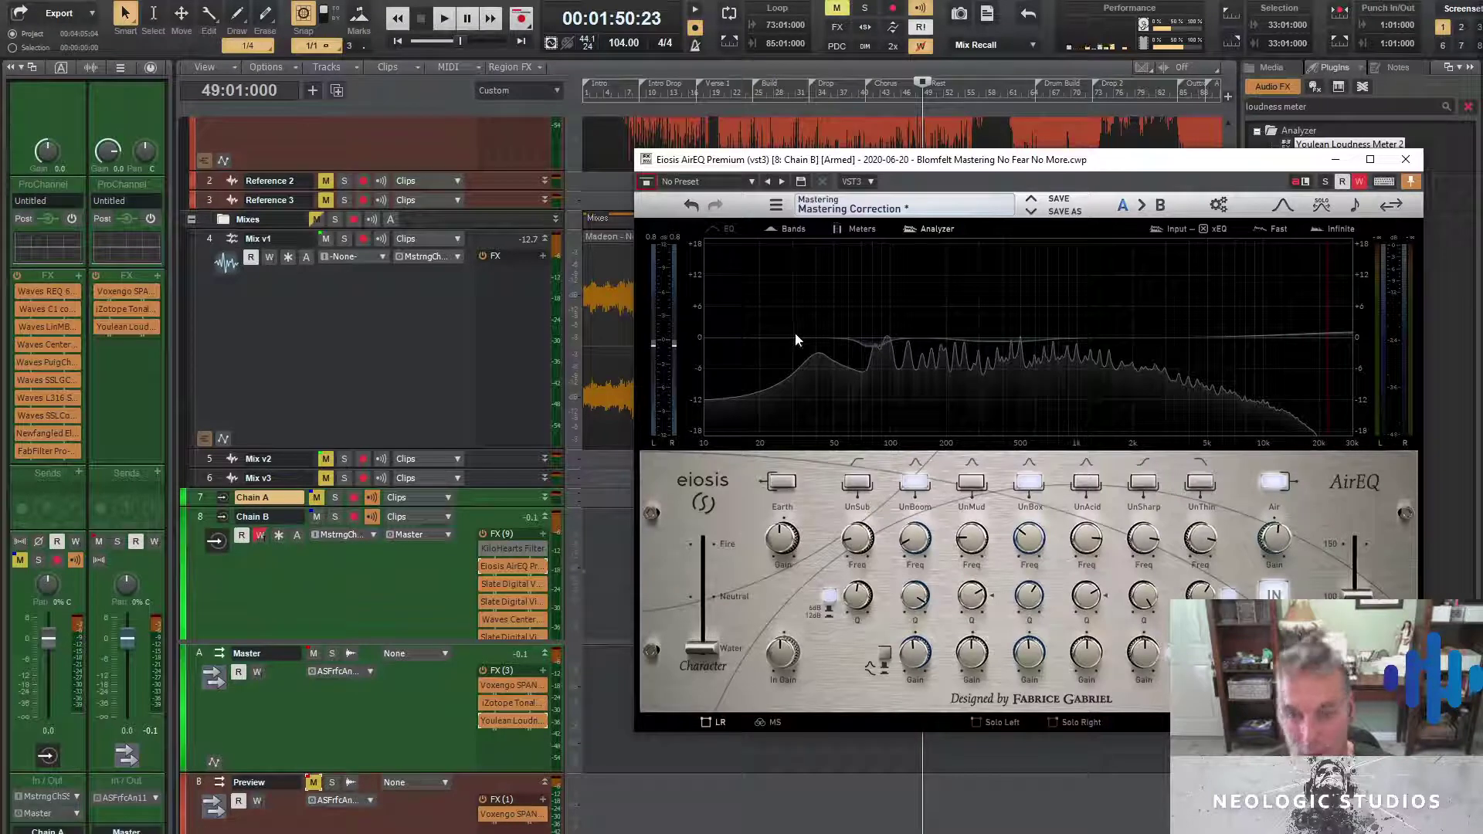
{"action": "double_click", "coordinate": [507, 682]}
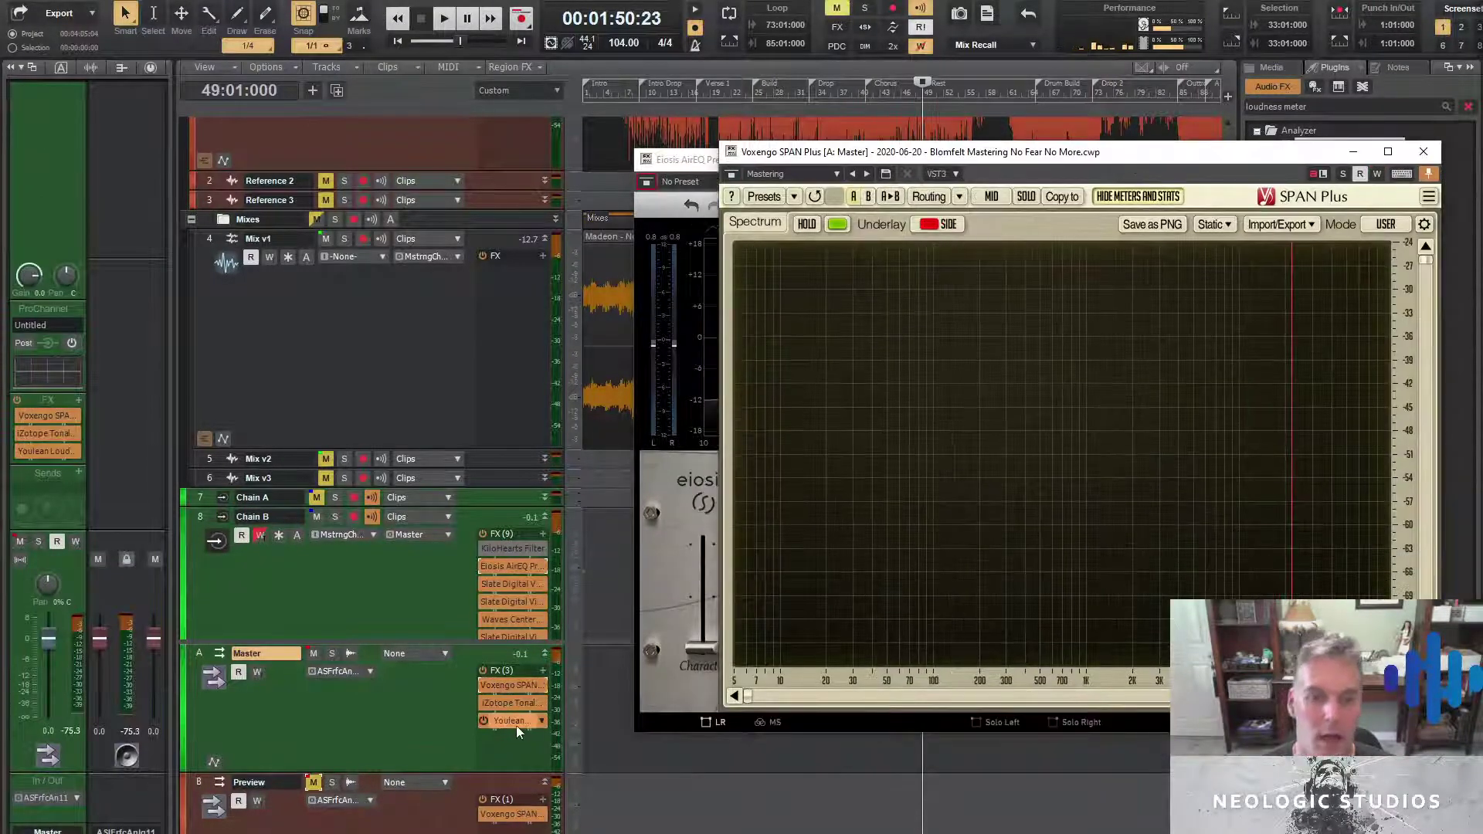
{"action": "double_click", "coordinate": [515, 723]}
{"action": "left_click", "coordinate": [1396, 278]}
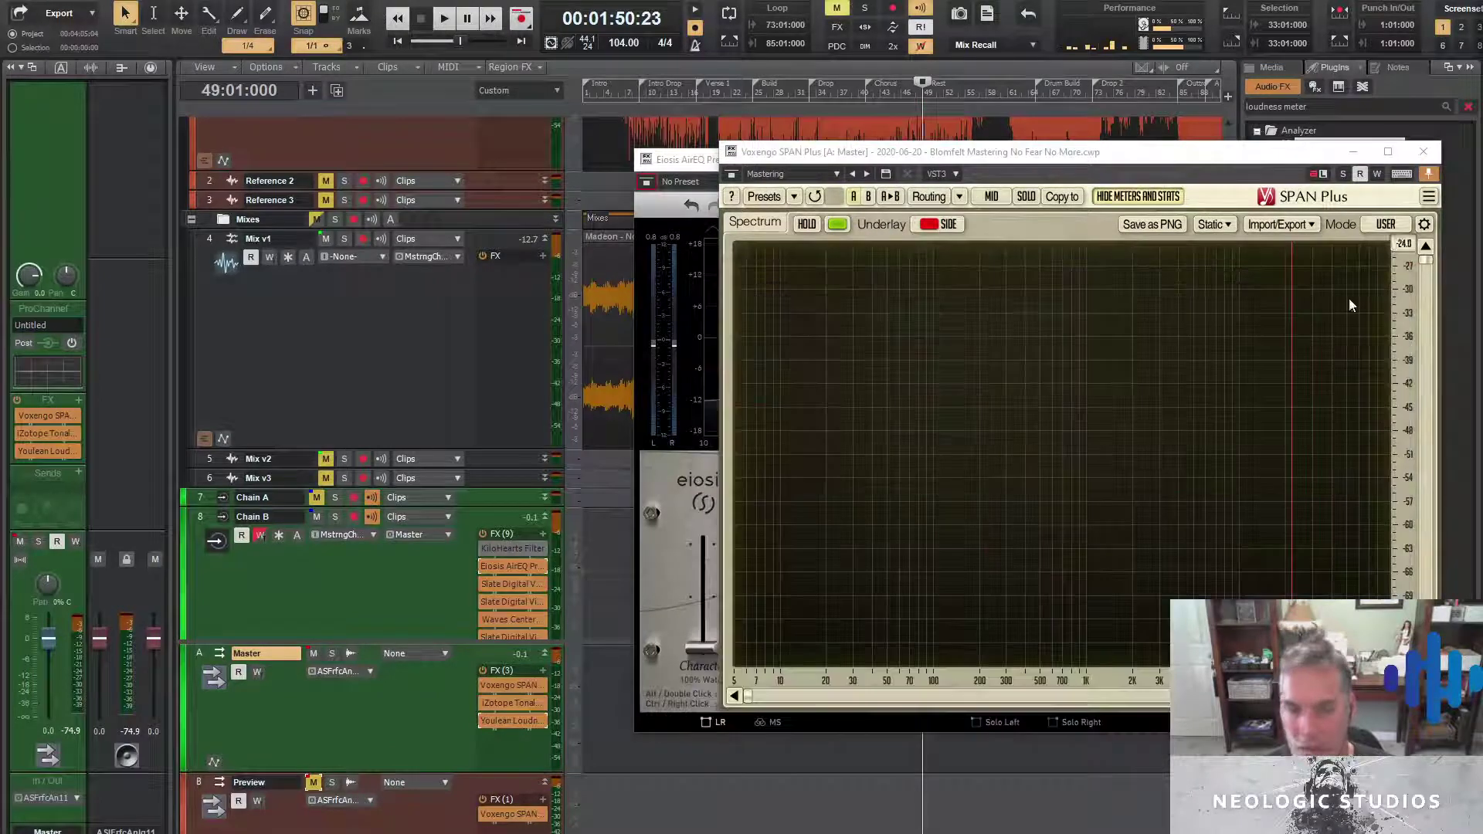
{"action": "double_click", "coordinate": [512, 703]}
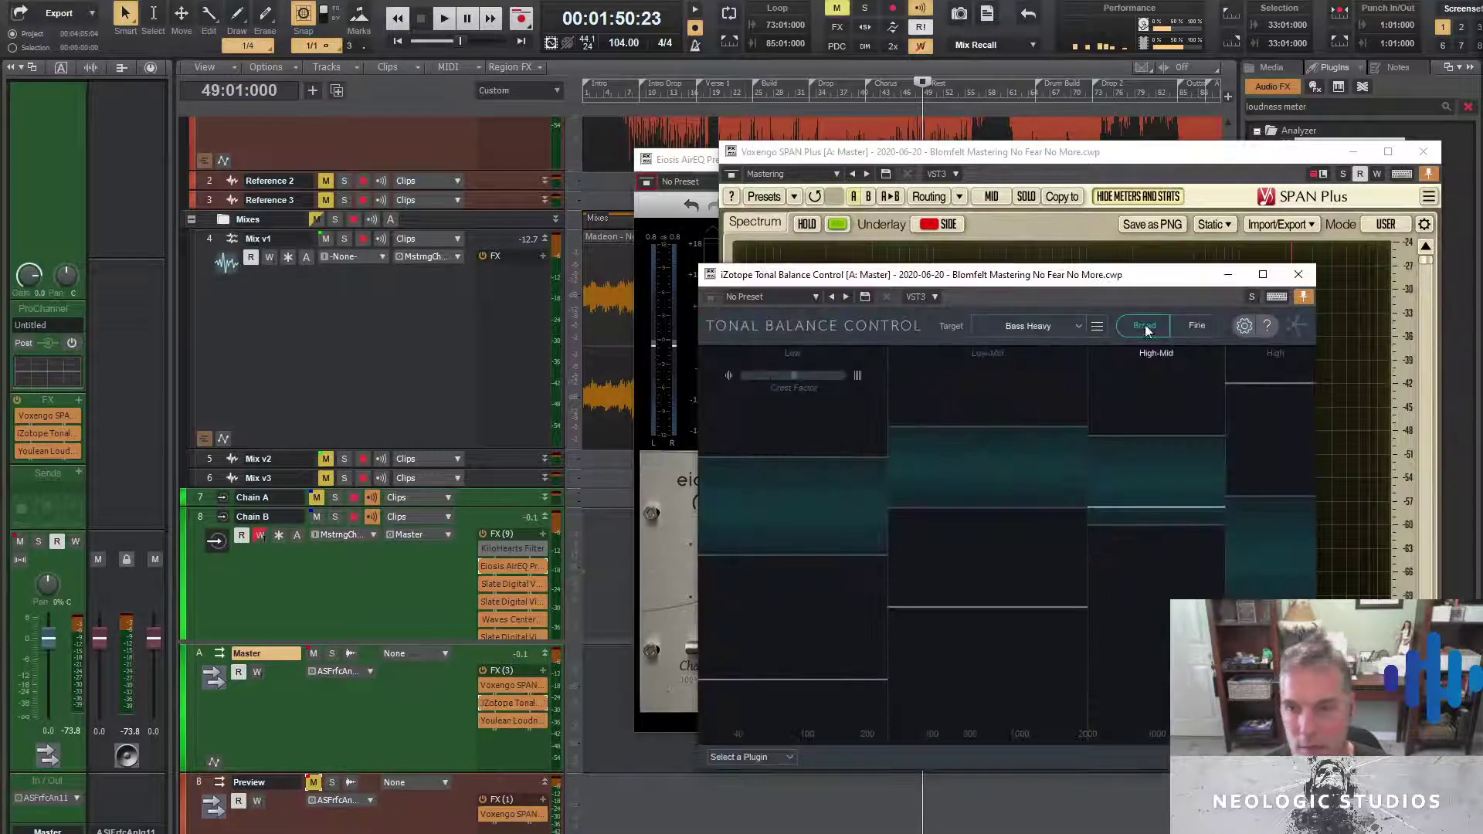
{"action": "left_click", "coordinate": [1196, 325]}
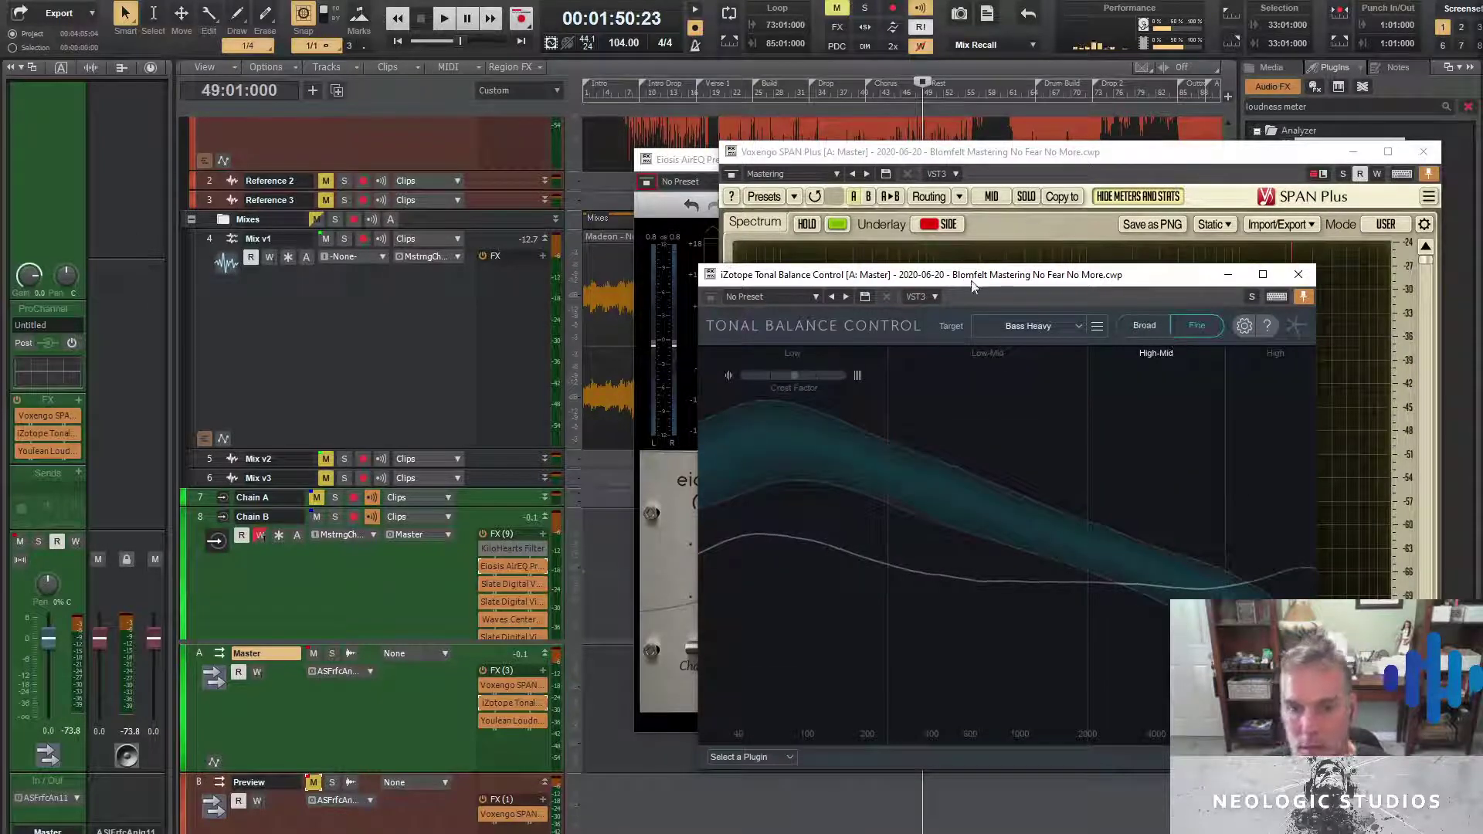
{"action": "left_click_drag", "start_coordinate": [981, 274], "coordinate": [990, 224]}
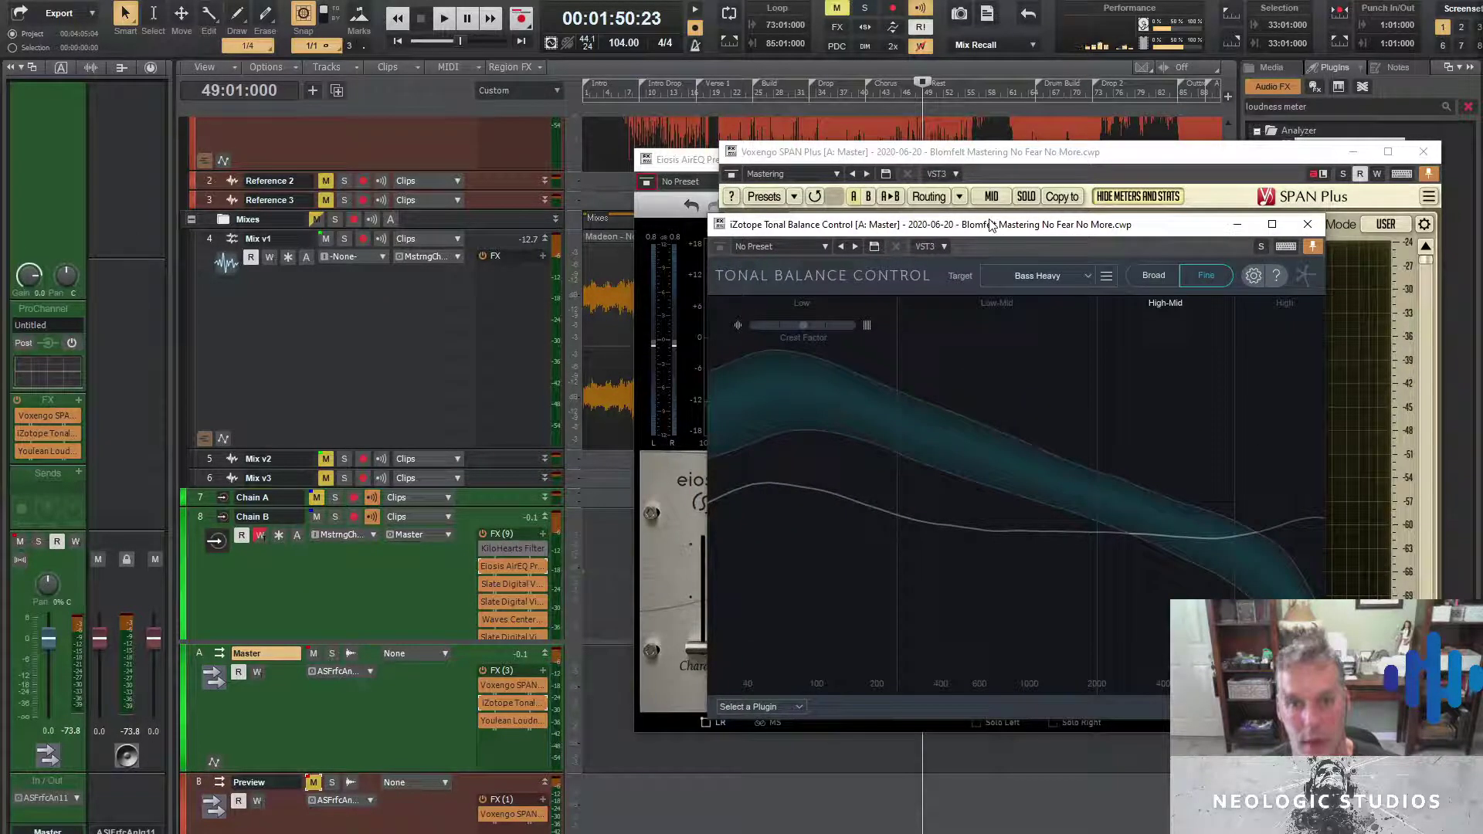
Play the Chorus from bar 41 and compare its Broad and Fine tonal balance with the Bass Heavy target
{"action": "left_click", "coordinate": [863, 87]}
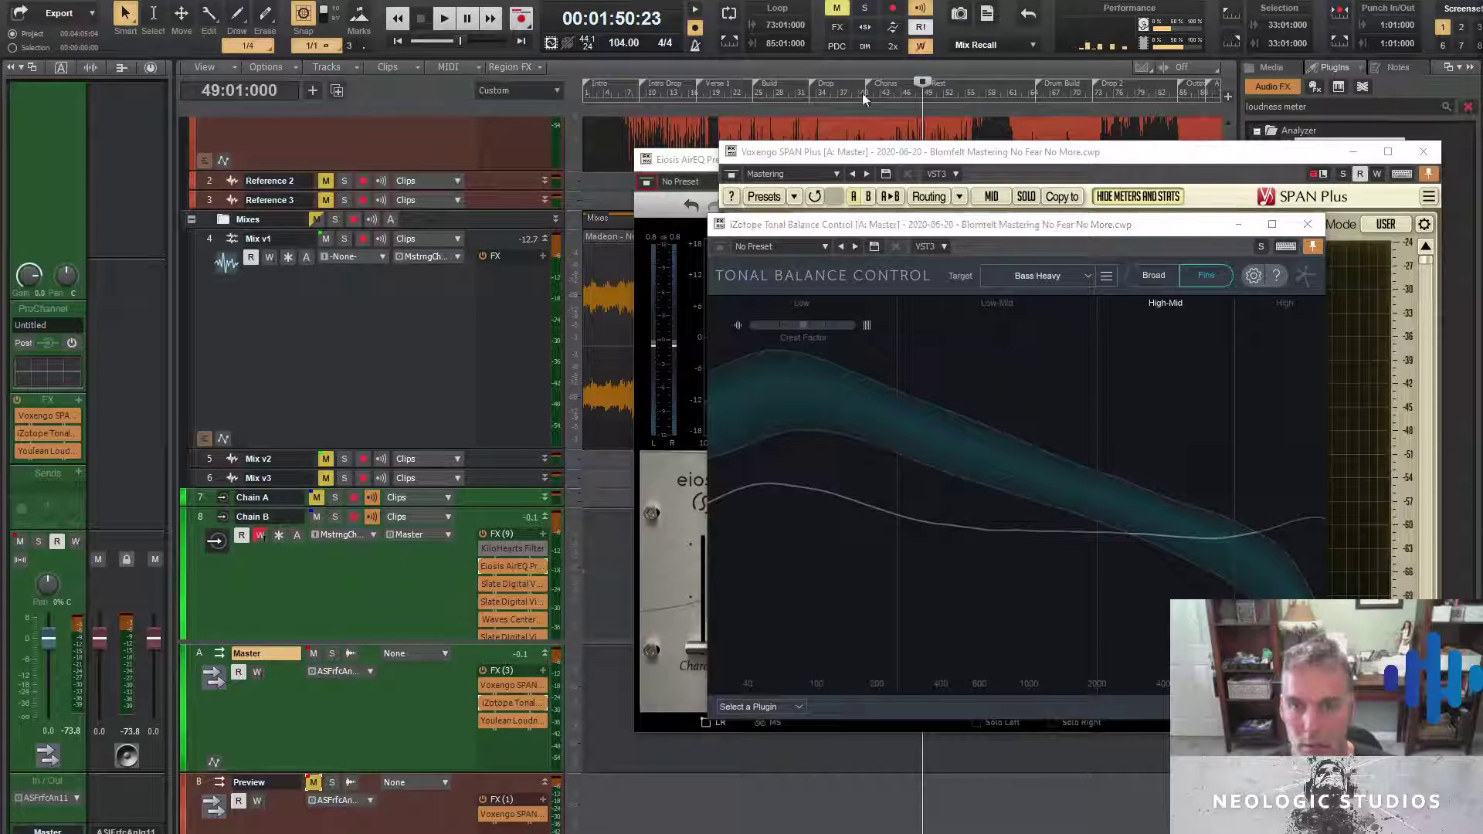
{"action": "key", "text": "space"}
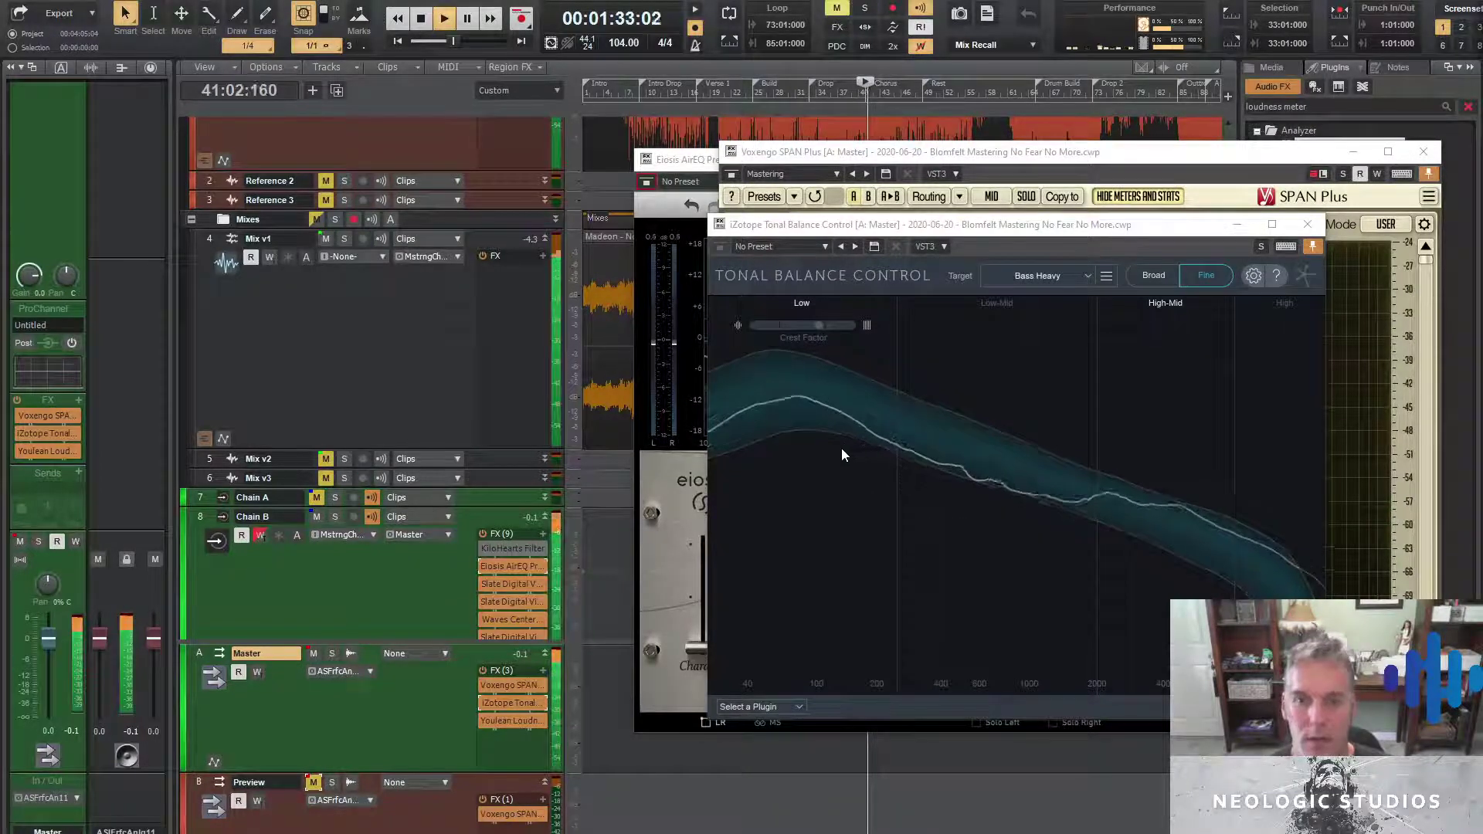
{"action": "left_click", "coordinate": [1151, 276]}
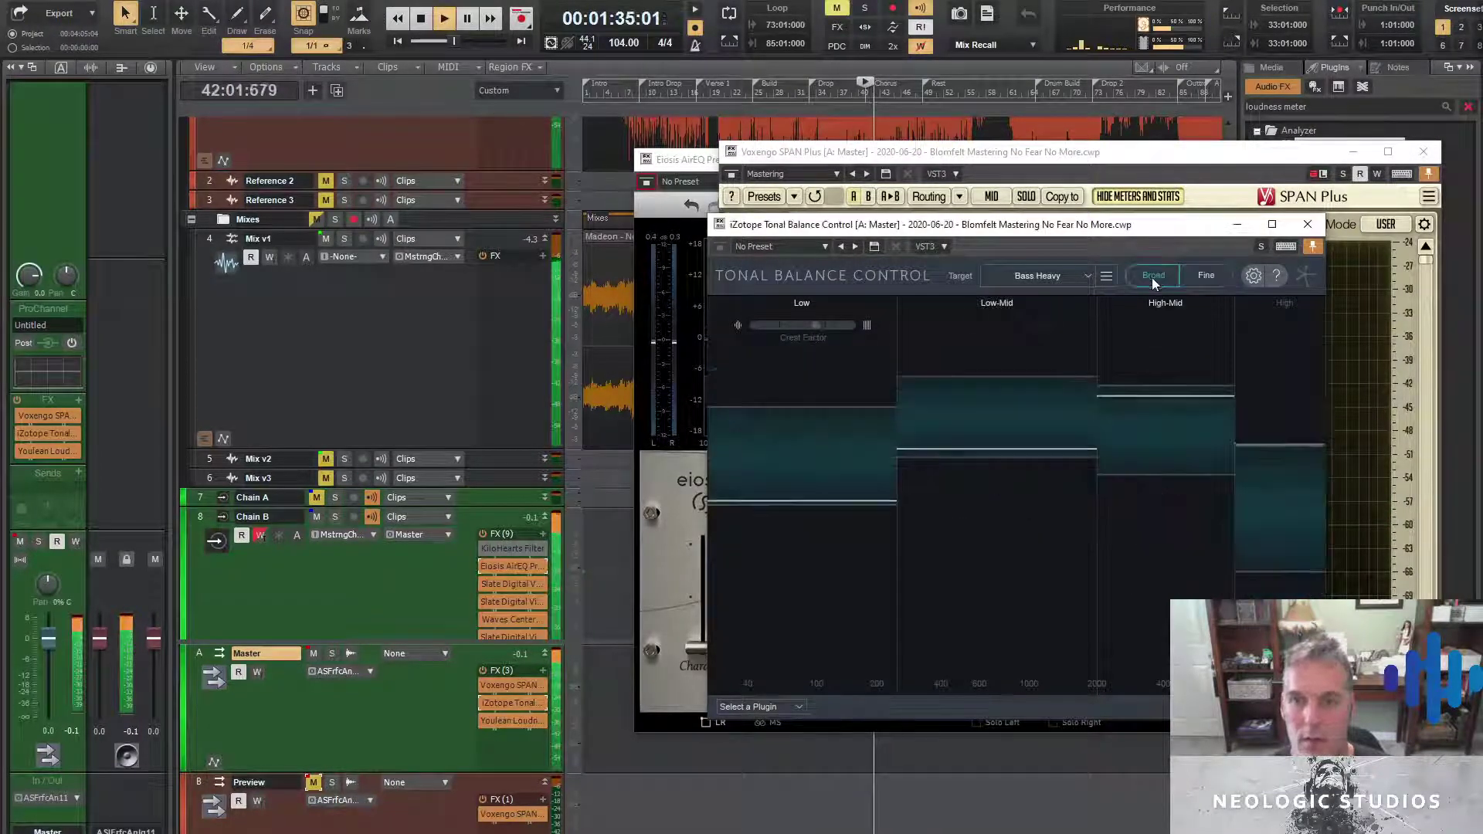
{"action": "left_click", "coordinate": [1202, 277]}
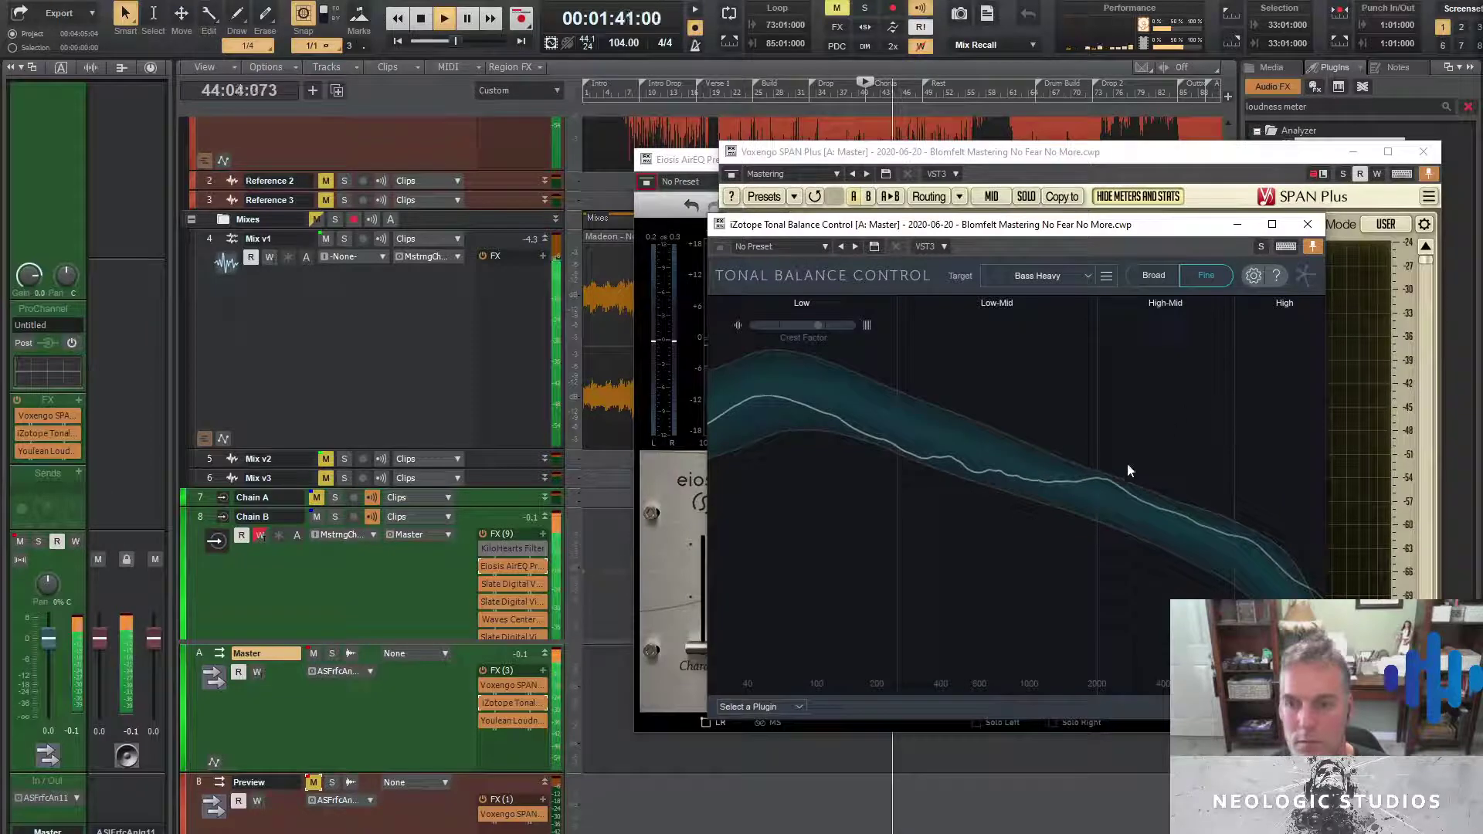
{"action": "key", "text": "space"}
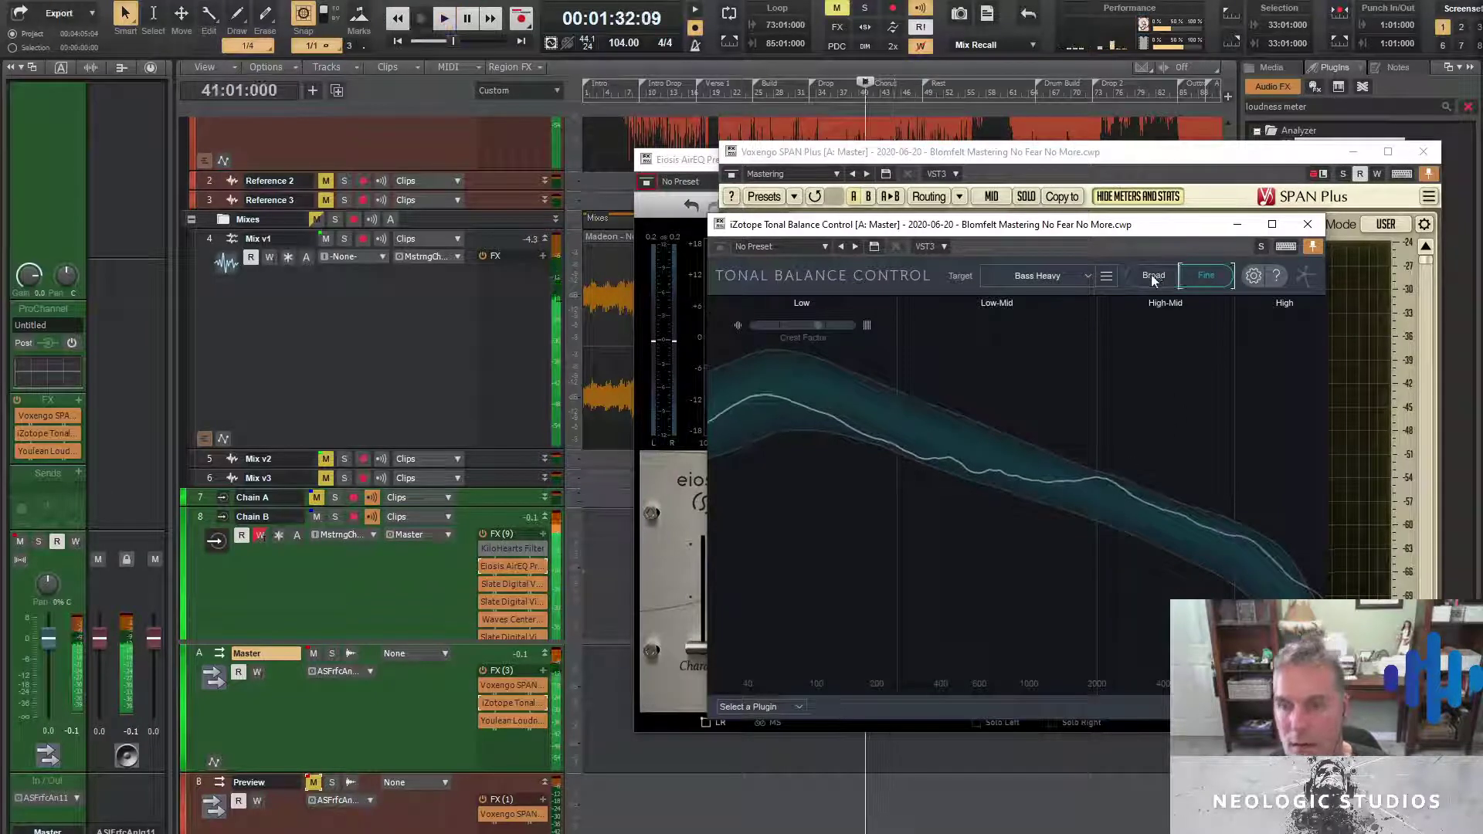
{"action": "left_click", "coordinate": [1152, 276]}
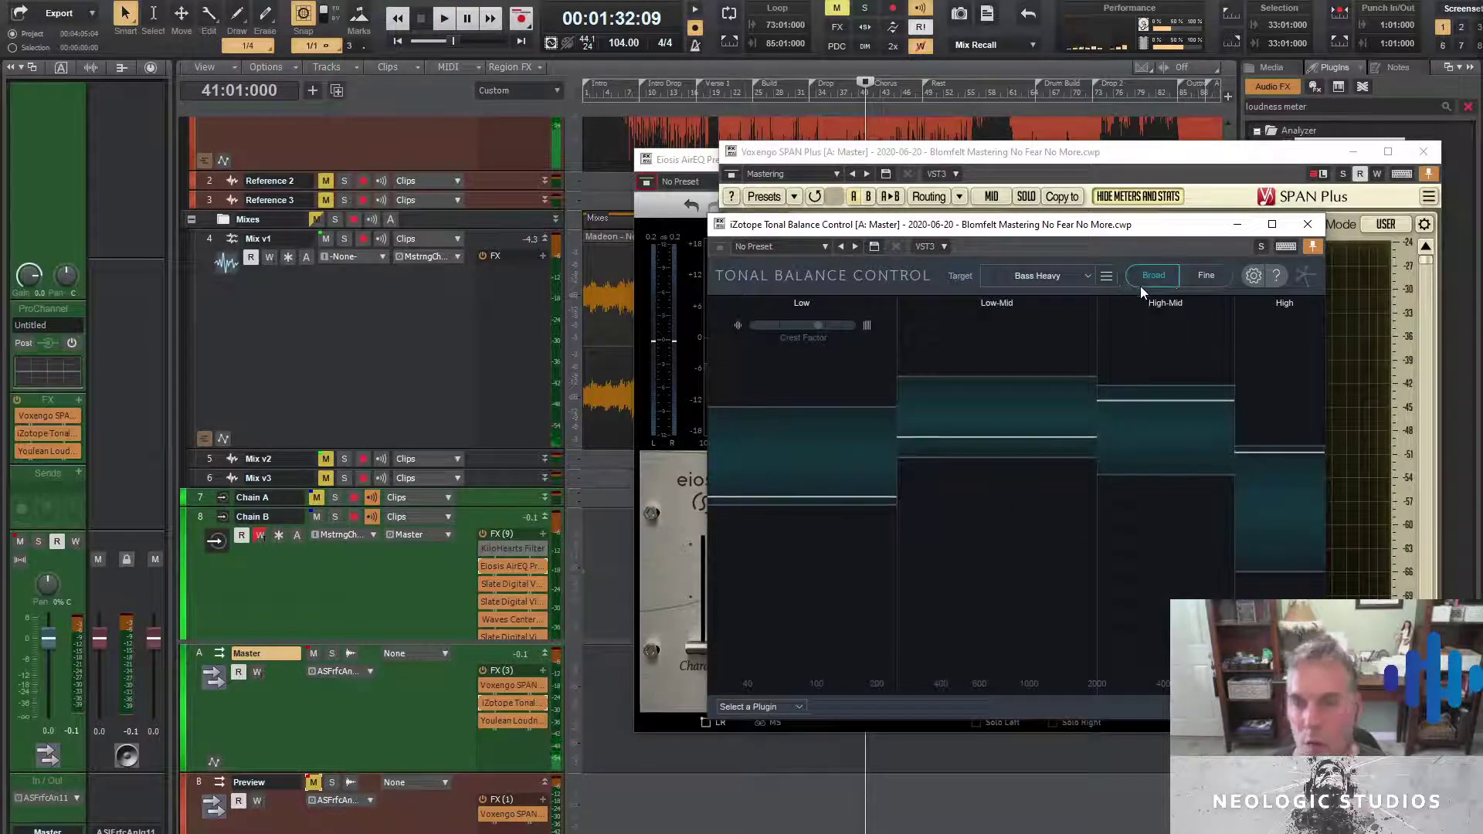
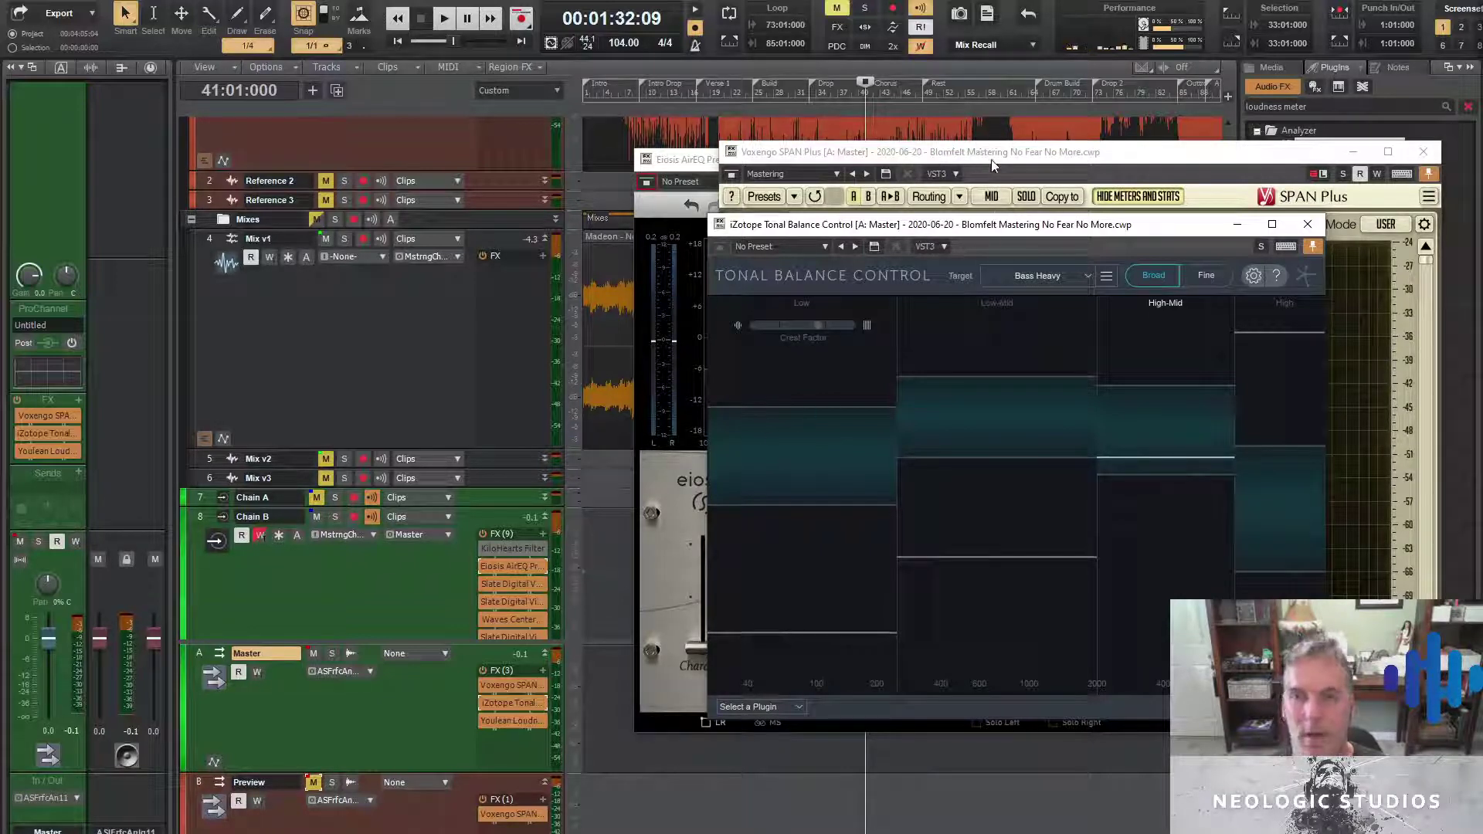
Bring the Master's SPAN Plus analyzer to the front and play from bar 47 to examine the spectrum with its side underlay
{"action": "left_click_drag", "start_coordinate": [992, 156], "coordinate": [992, 172]}
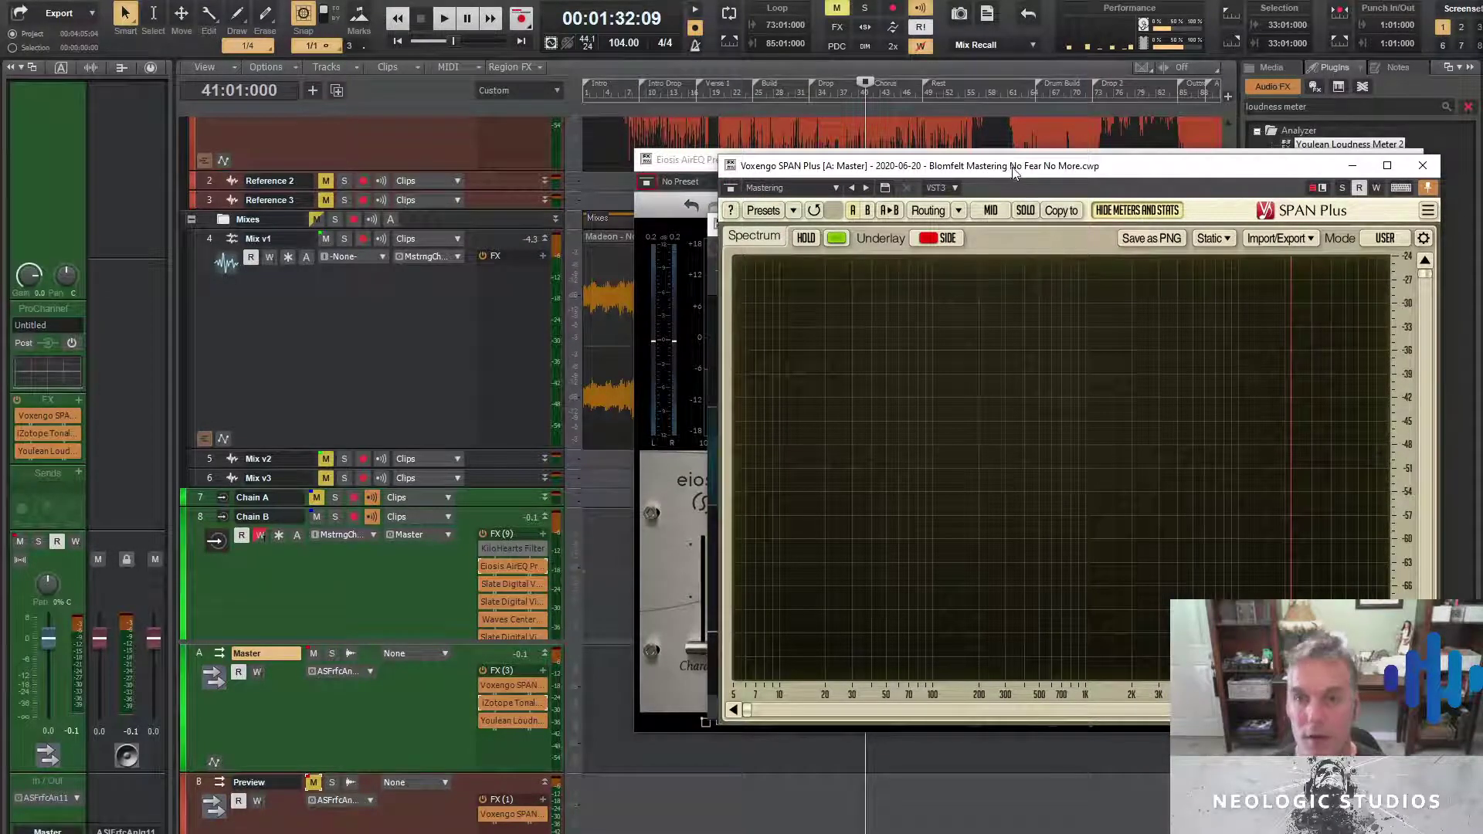
{"action": "left_click_drag", "start_coordinate": [1008, 171], "coordinate": [993, 169]}
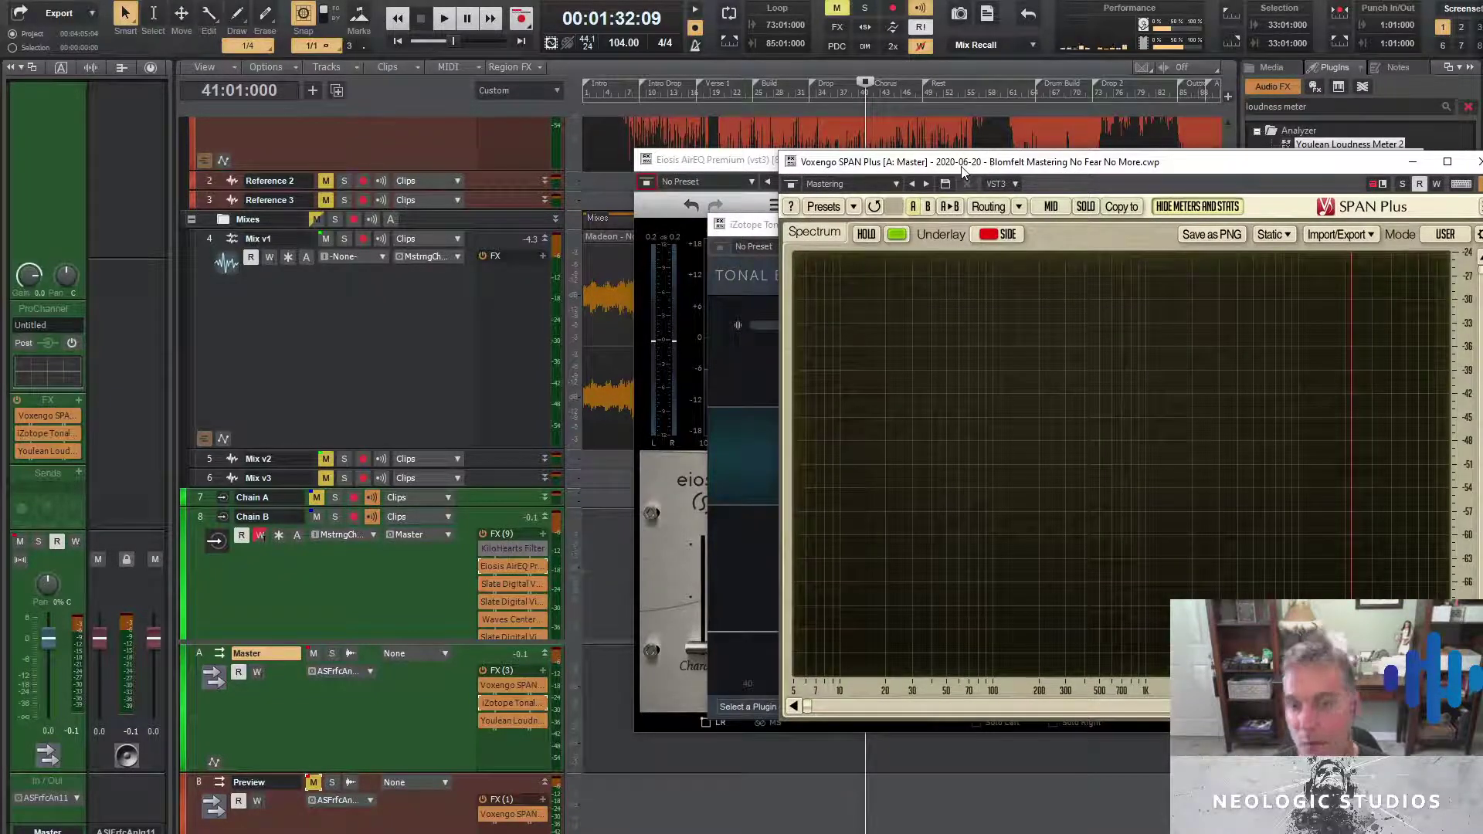
{"action": "left_click_drag", "start_coordinate": [963, 171], "coordinate": [974, 166]}
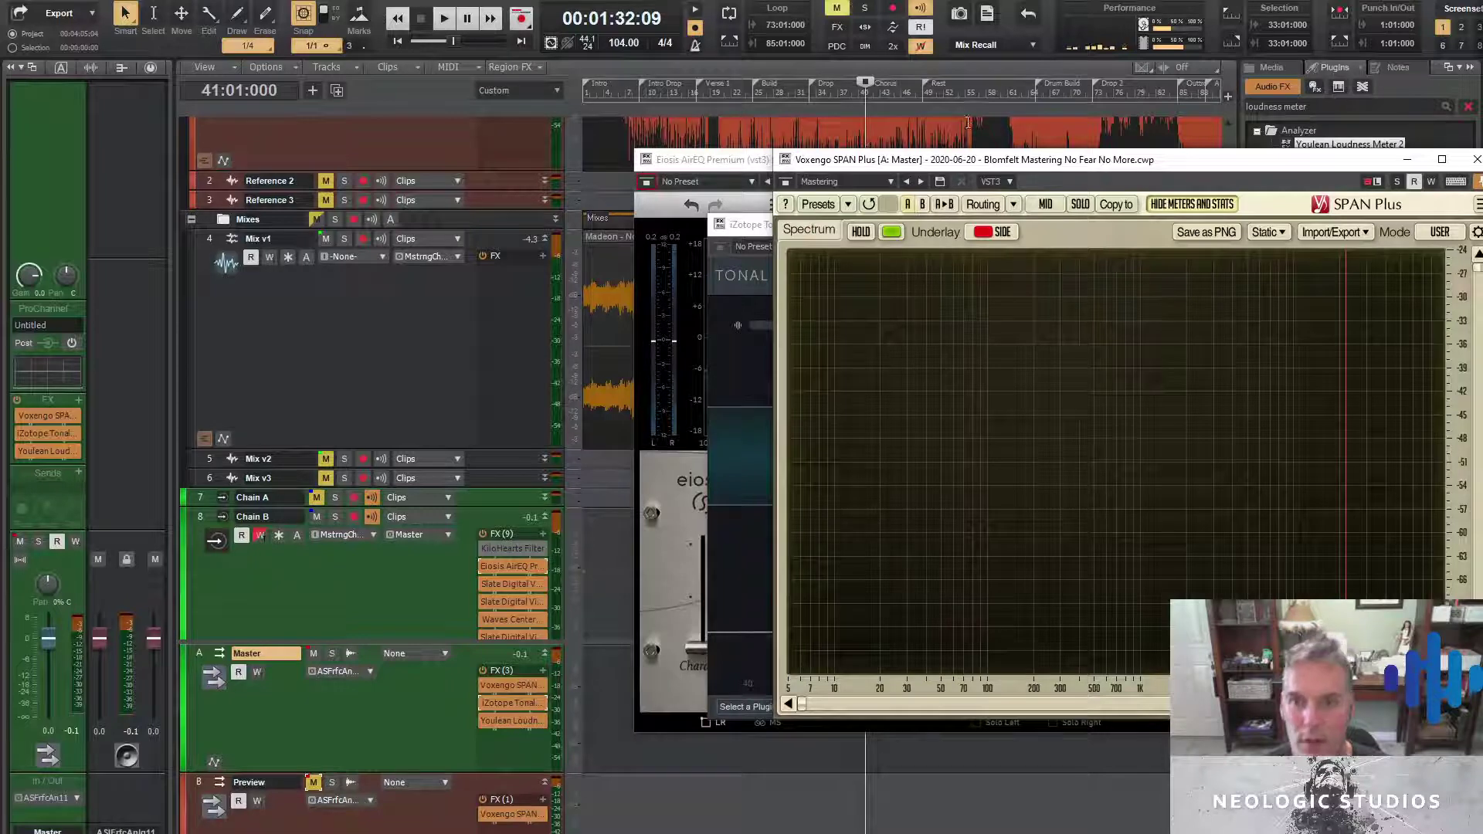
{"action": "left_click", "coordinate": [911, 96]}
{"action": "key", "text": "space"}
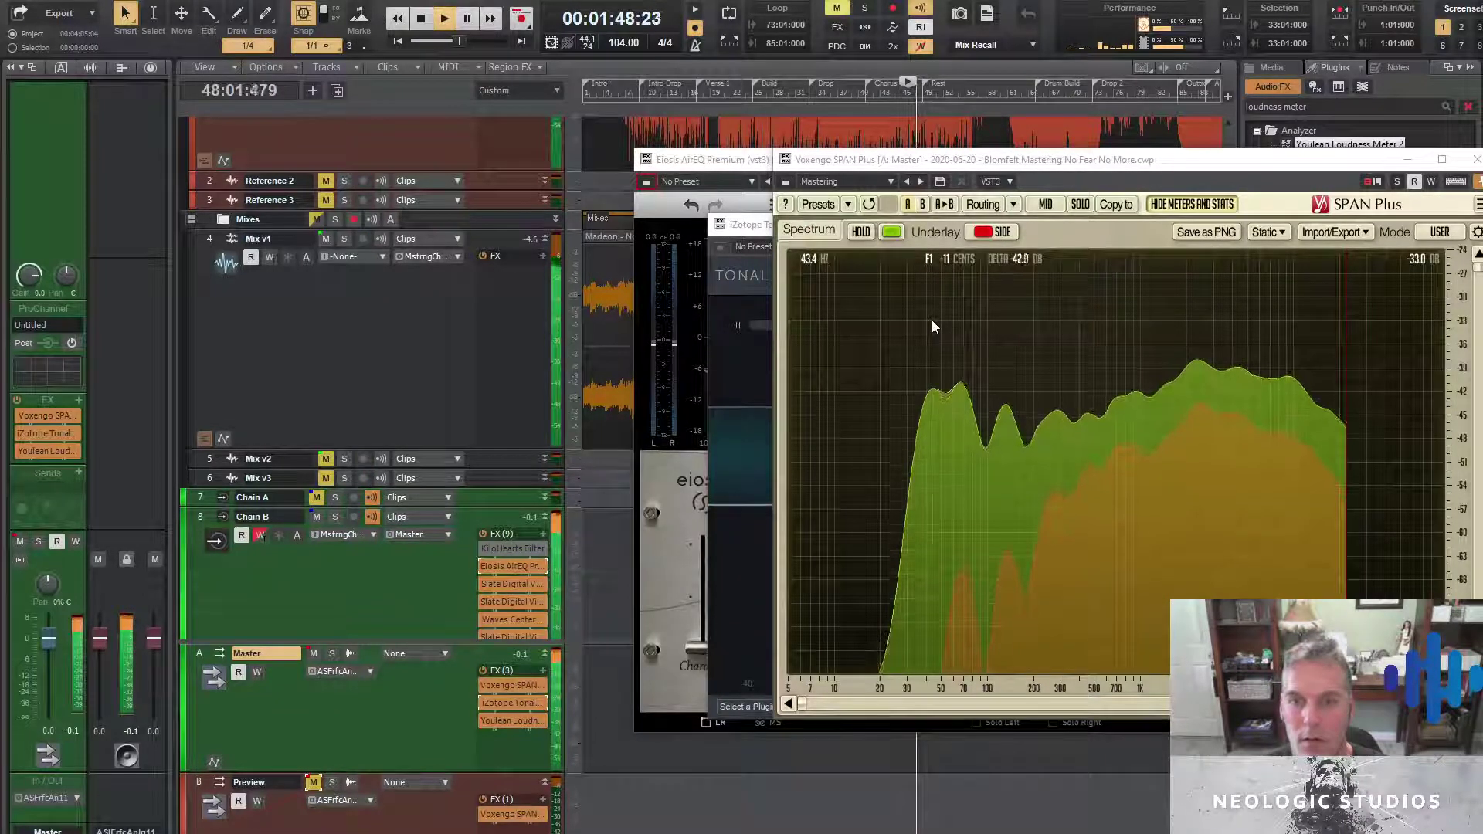
{"action": "key", "text": "space"}
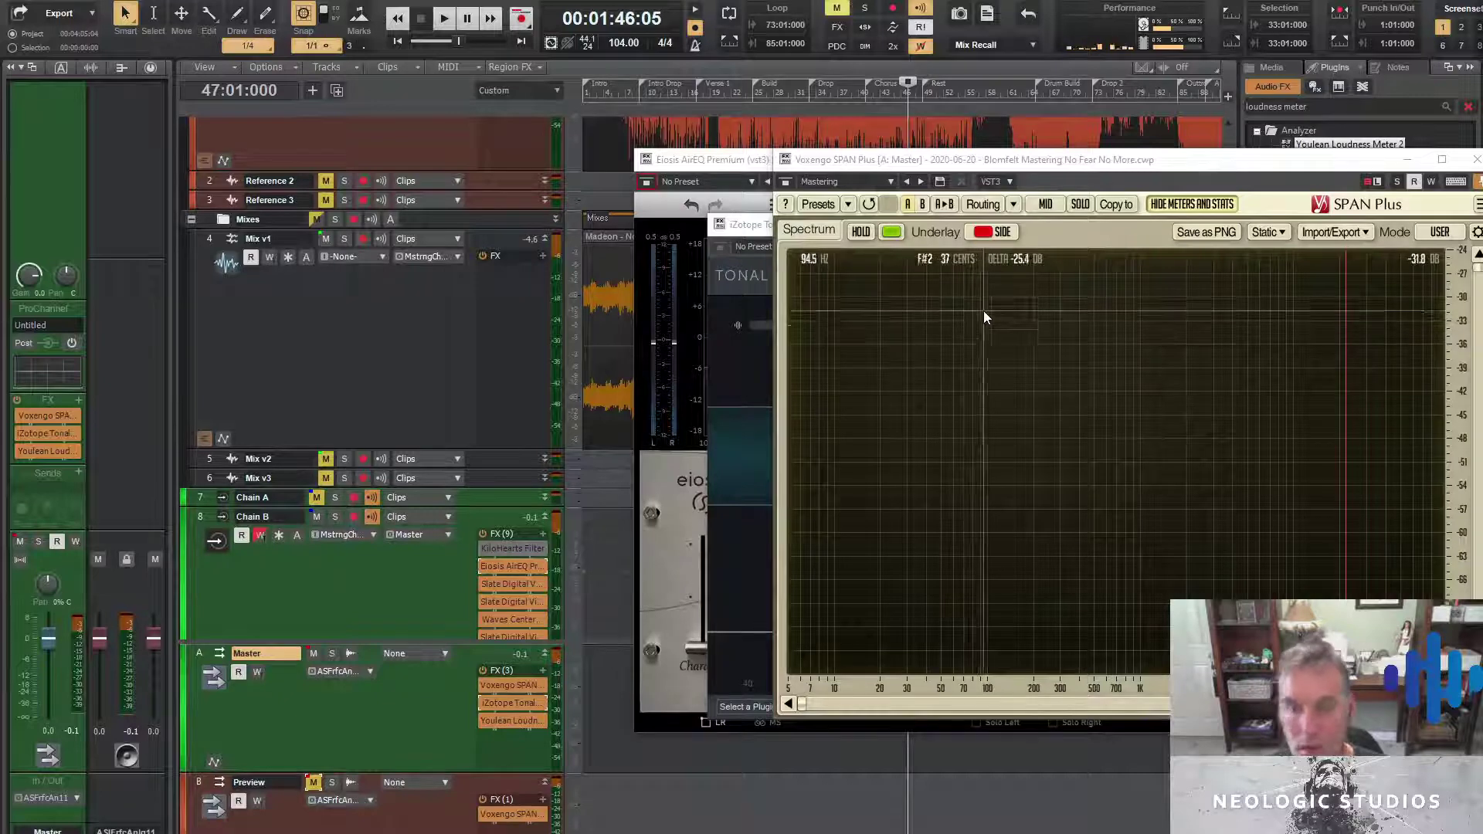
Move the SPAN Plus window clear of the other meters and bring Tonal Balance Control to the front to view its crest factor
{"action": "left_click_drag", "start_coordinate": [1079, 162], "coordinate": [658, 130]}
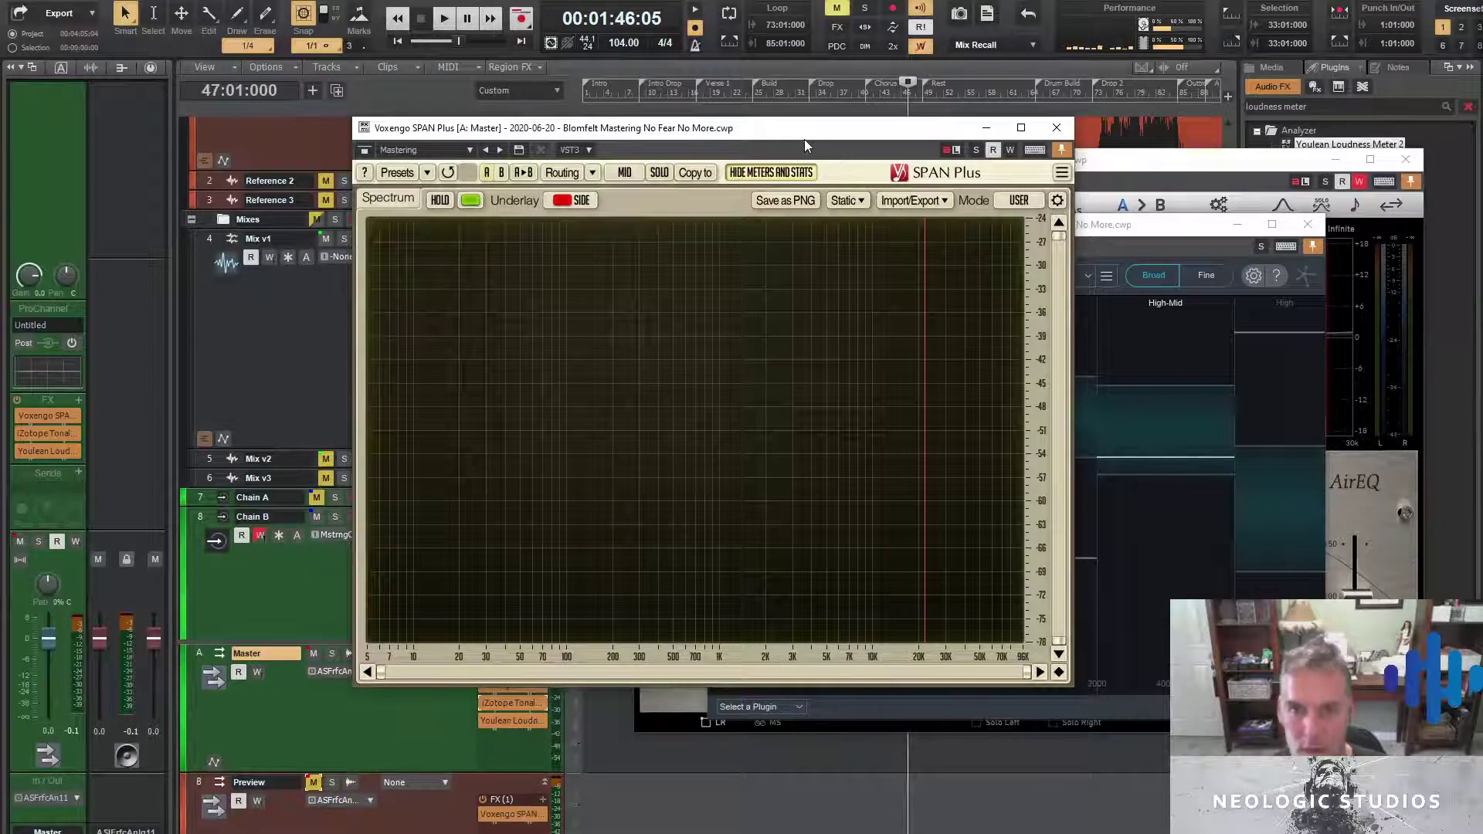
{"action": "left_click_drag", "start_coordinate": [804, 142], "coordinate": [786, 431]}
{"action": "left_click", "coordinate": [888, 176]}
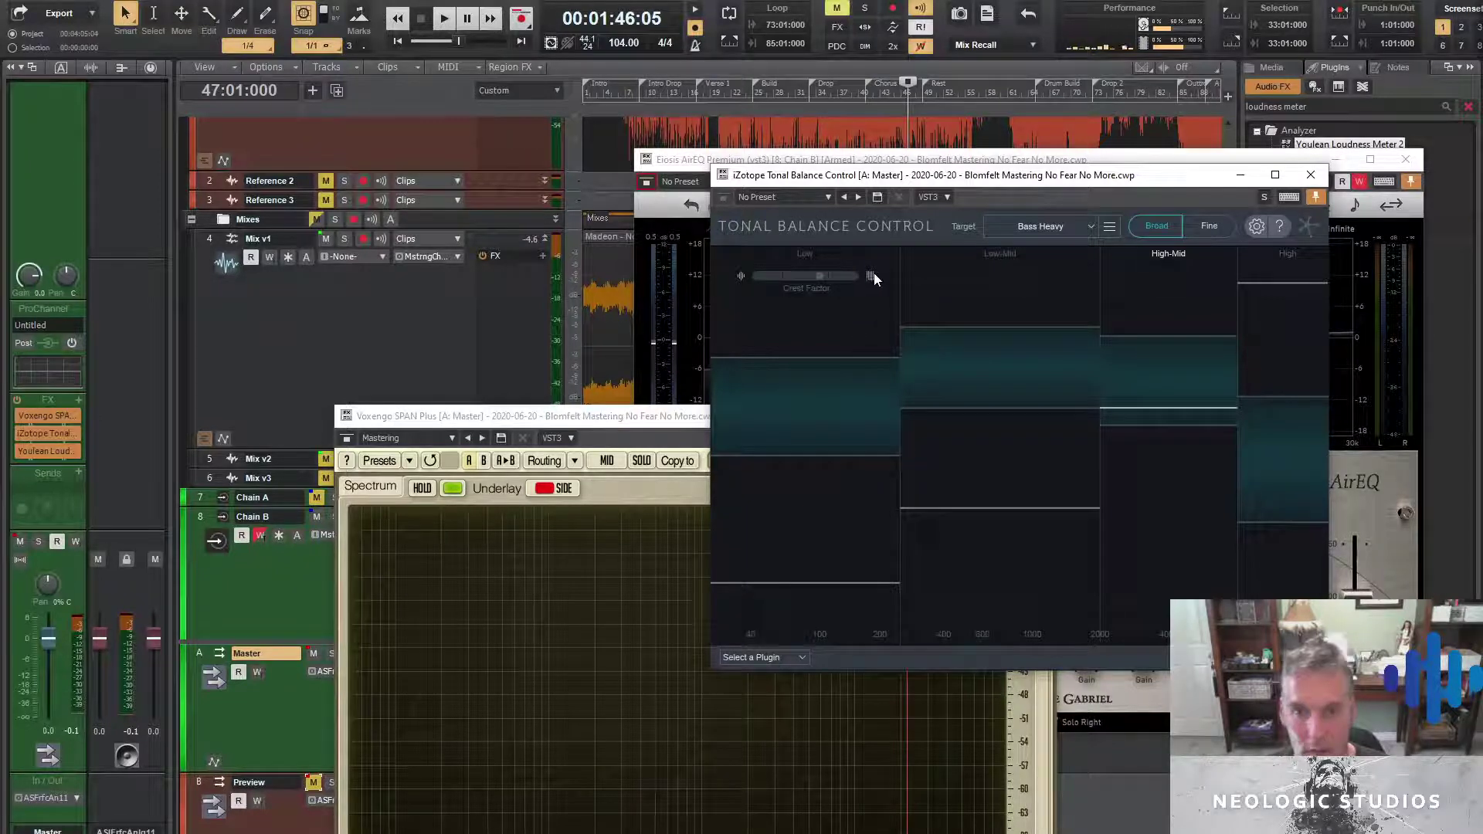
{"action": "mouse_move", "coordinate": [871, 280]}
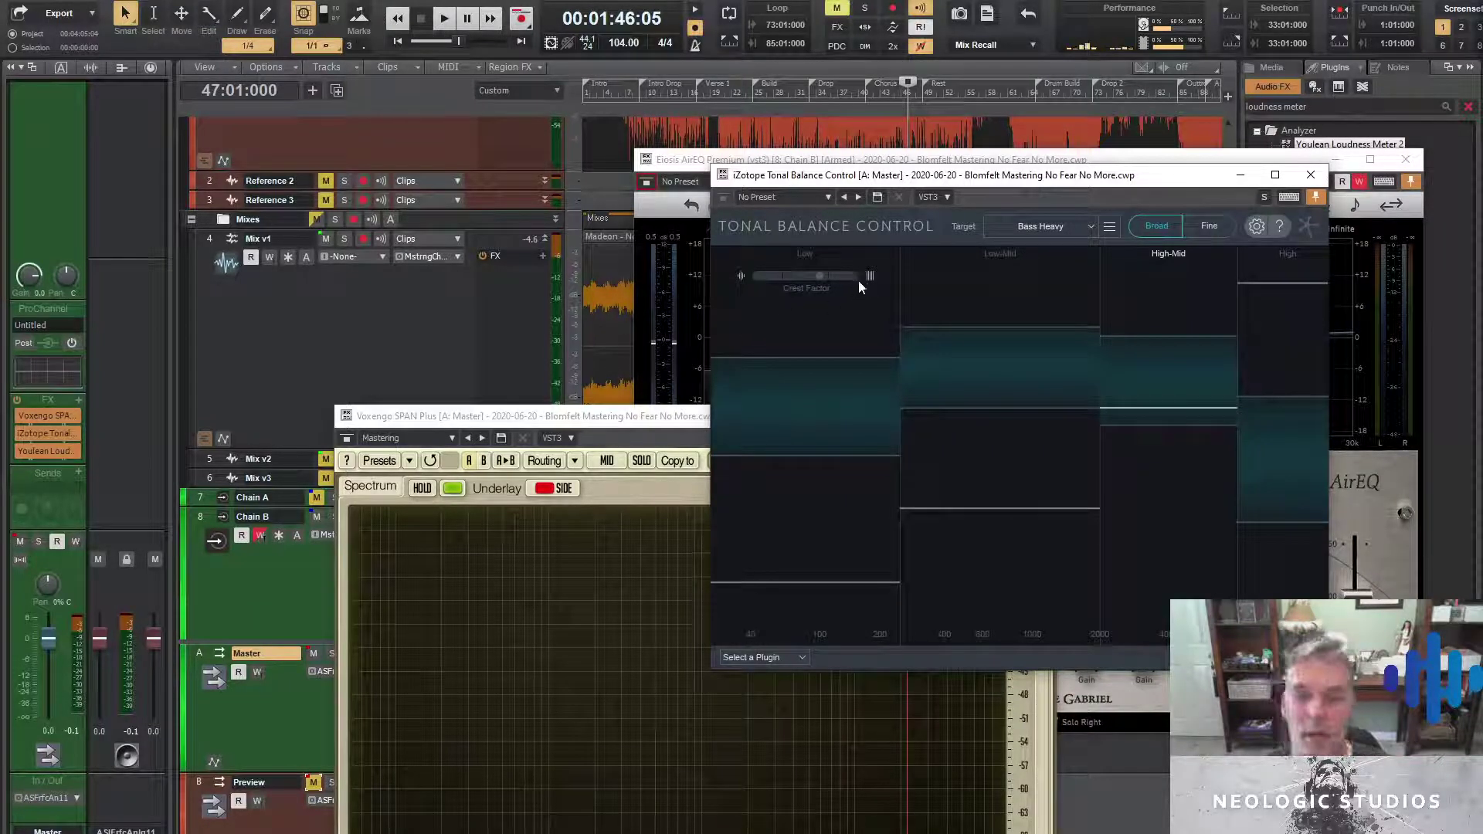
{"action": "left_click_drag", "start_coordinate": [938, 180], "coordinate": [892, 168]}
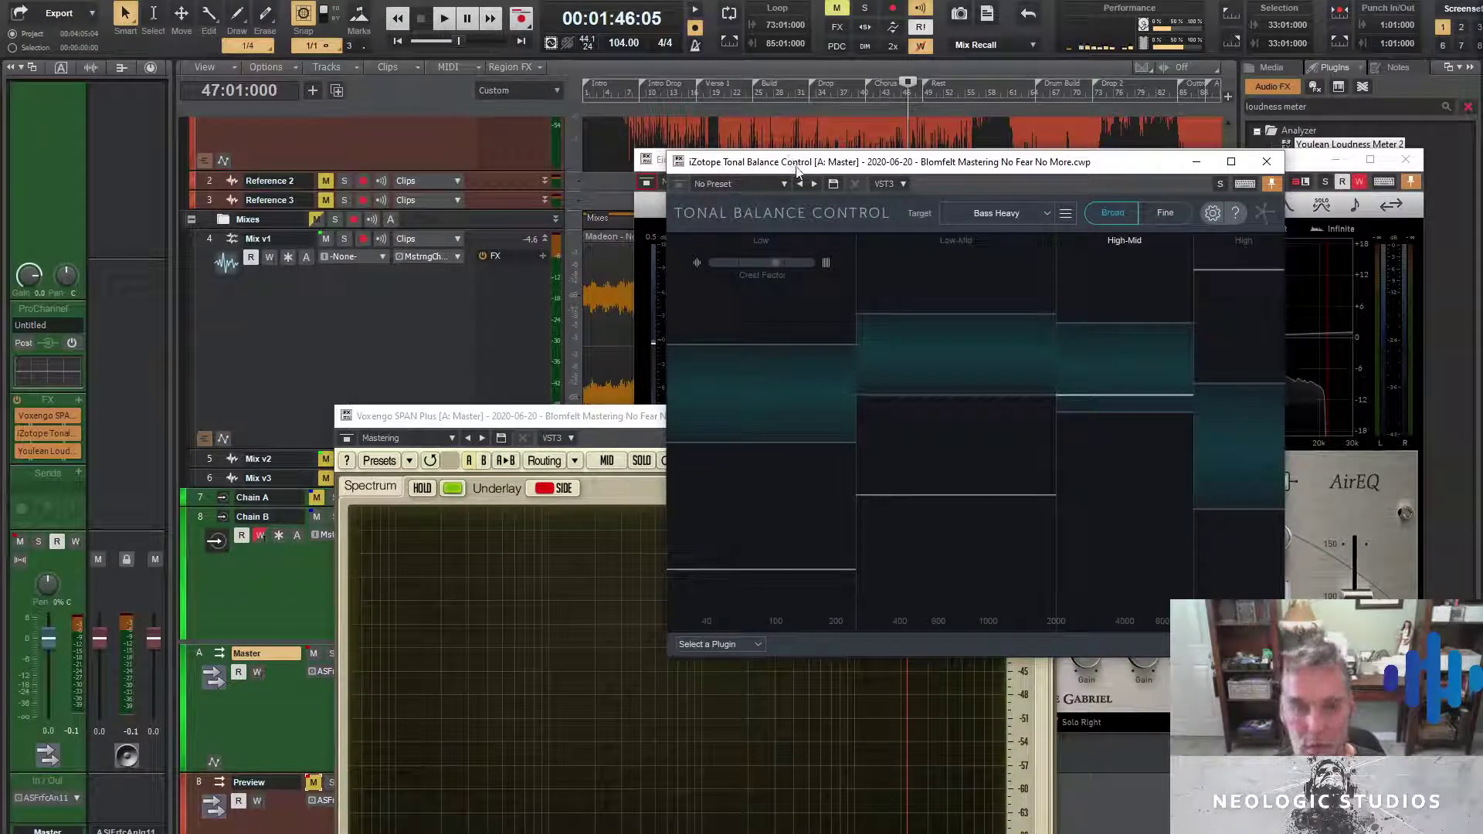
{"action": "left_click_drag", "start_coordinate": [798, 170], "coordinate": [813, 169]}
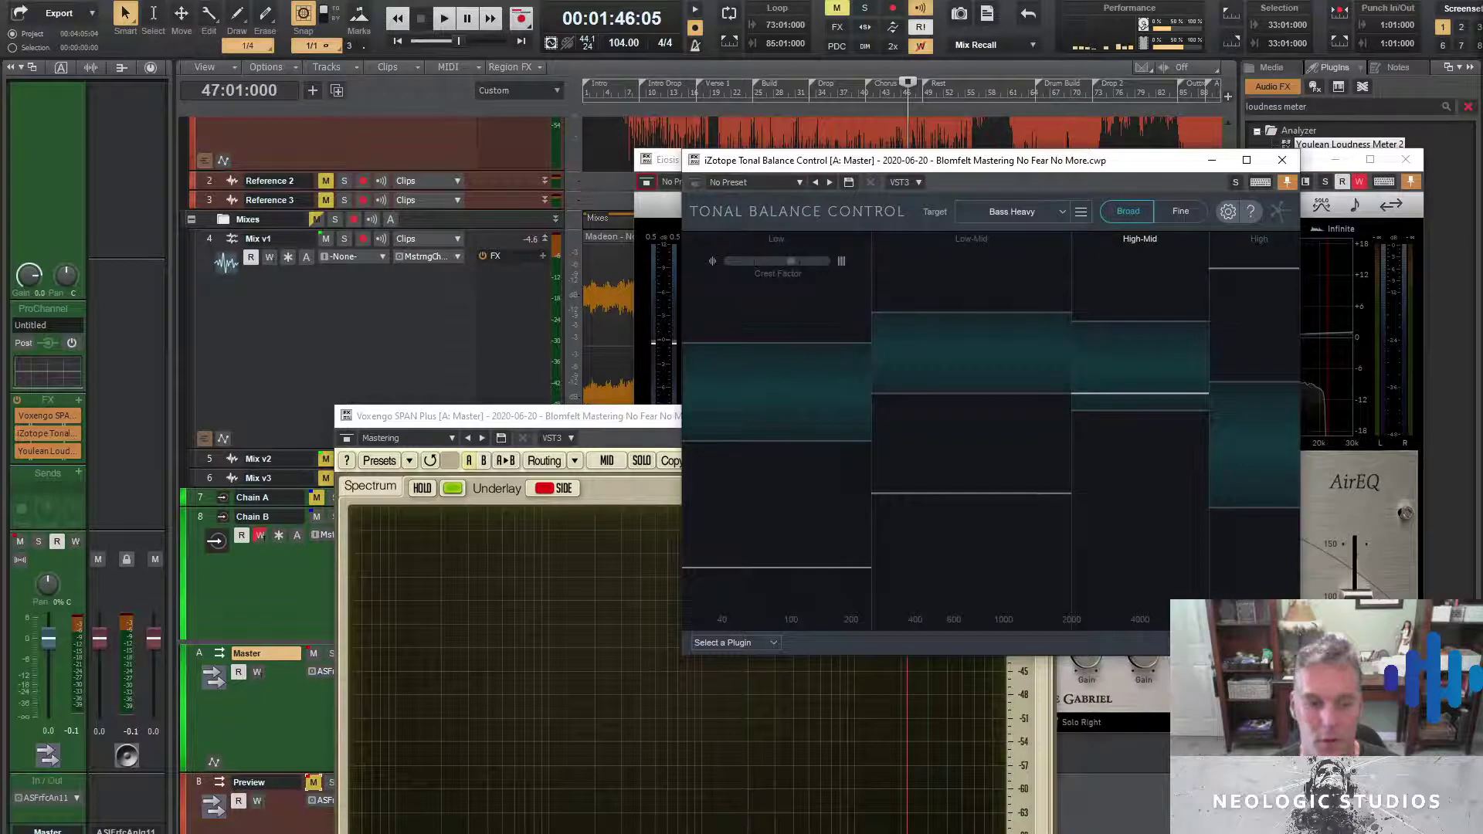
Switch to Firefox and try to open youtube.com in a new tab
{"action": "mouse_move", "coordinate": [170, 833]}
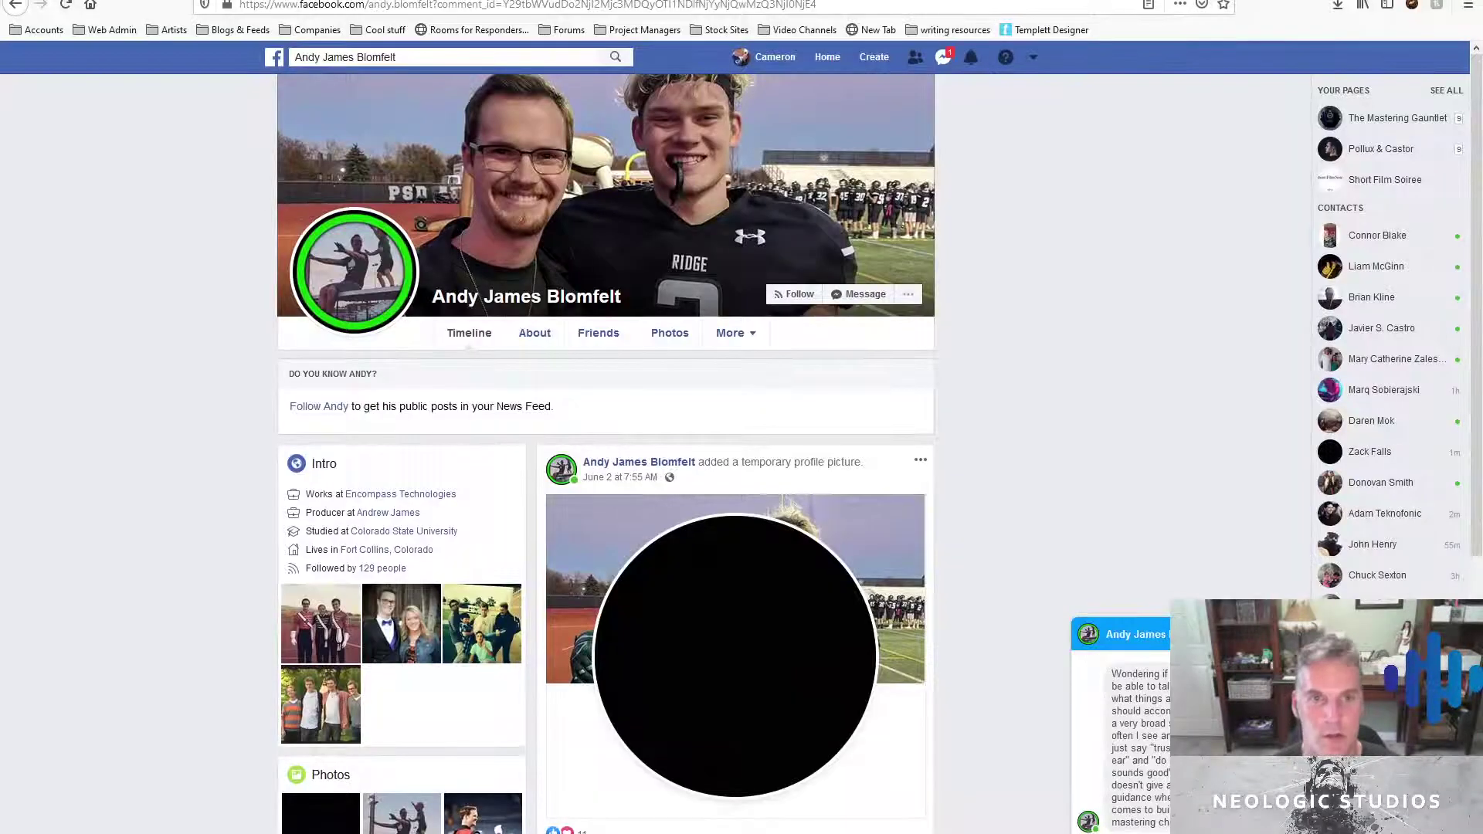
{"action": "key", "text": "ctrl+t"}
{"action": "type", "text": "you"}
{"action": "key", "text": "Return"}
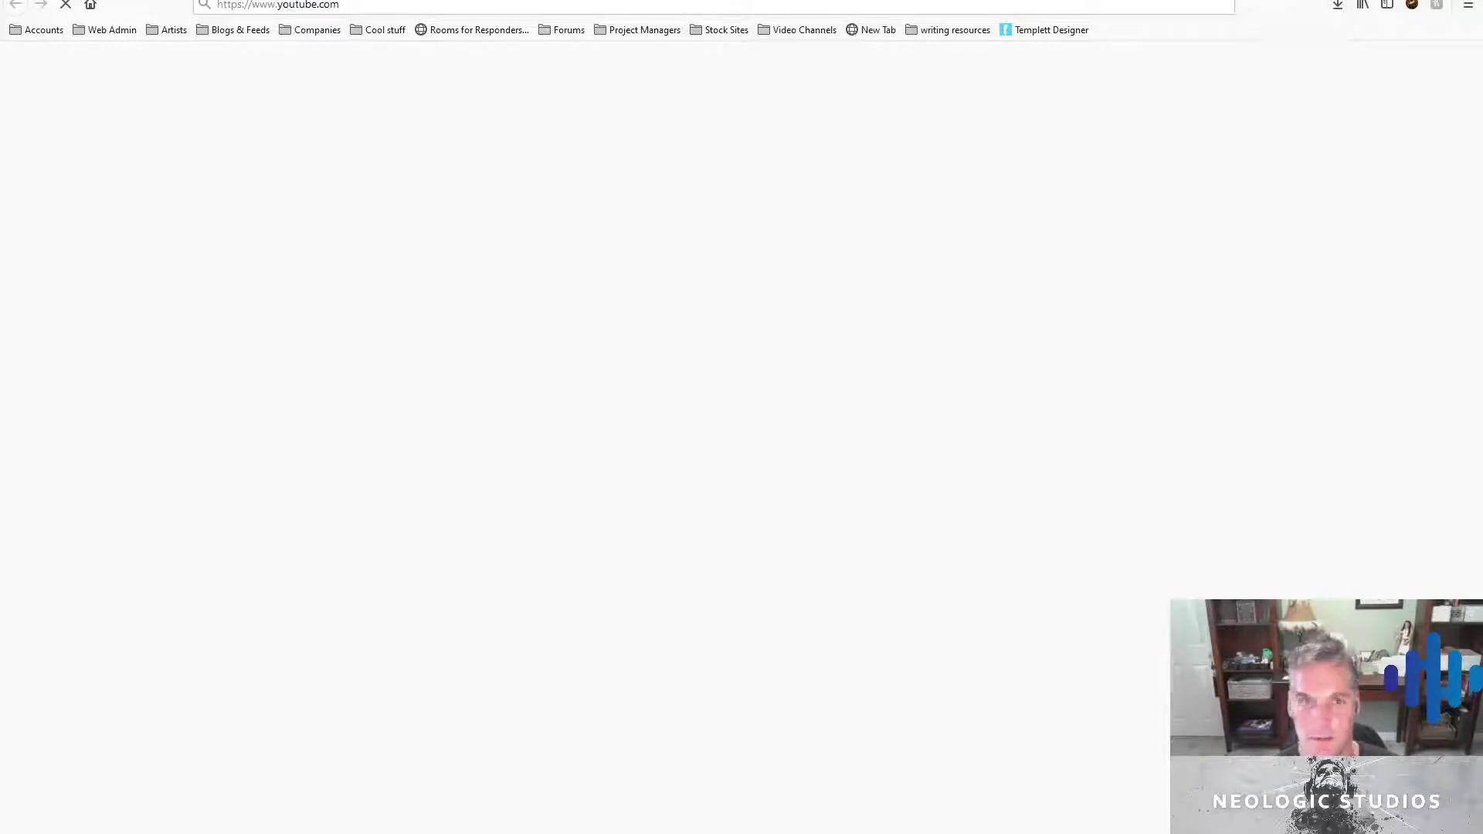
End the hung Firefox process in Task Manager and close Task Manager
{"action": "key", "text": "ctrl+shift+Escape"}
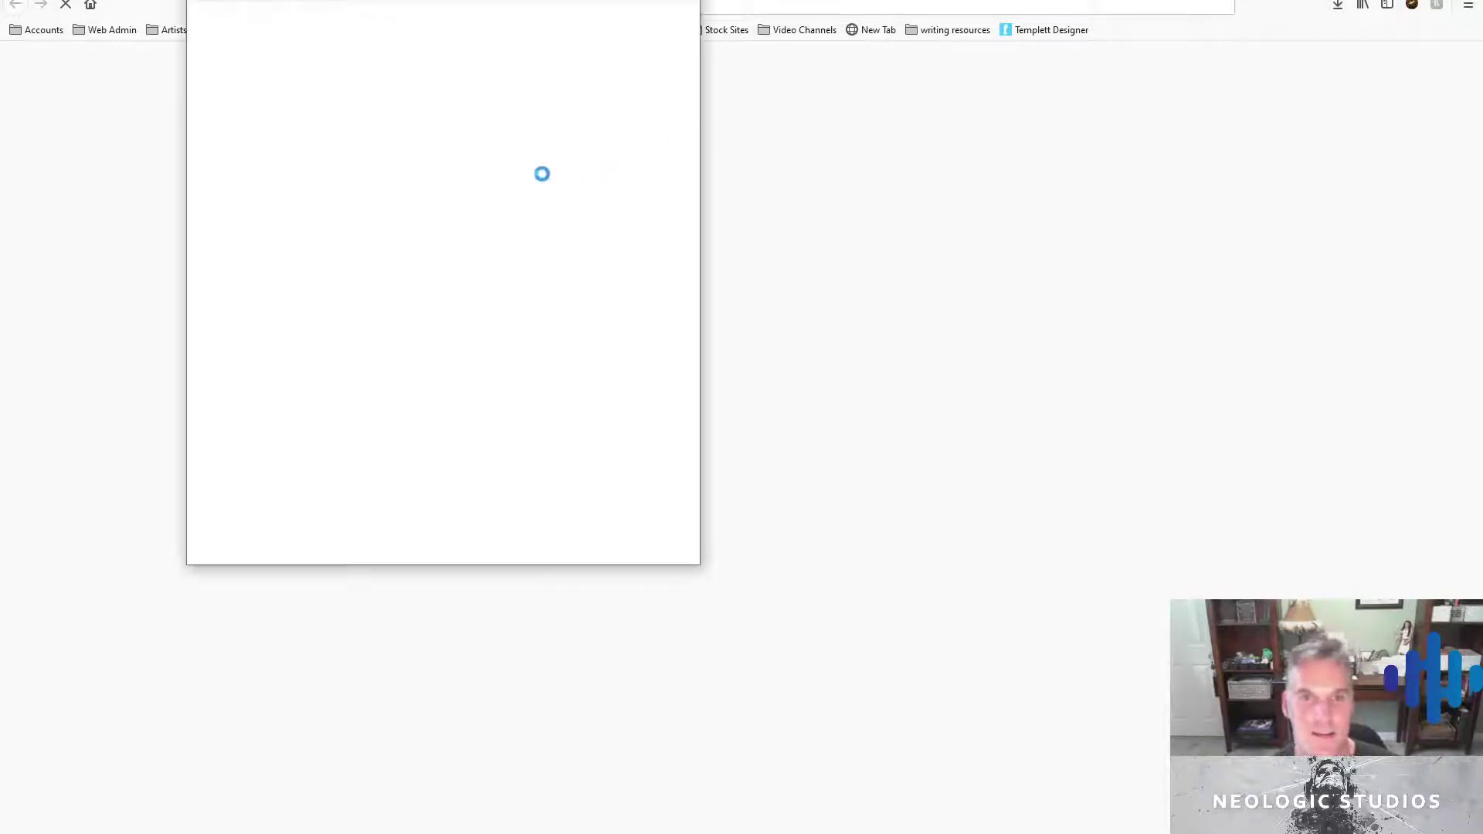
{"action": "right_click", "coordinate": [237, 126]}
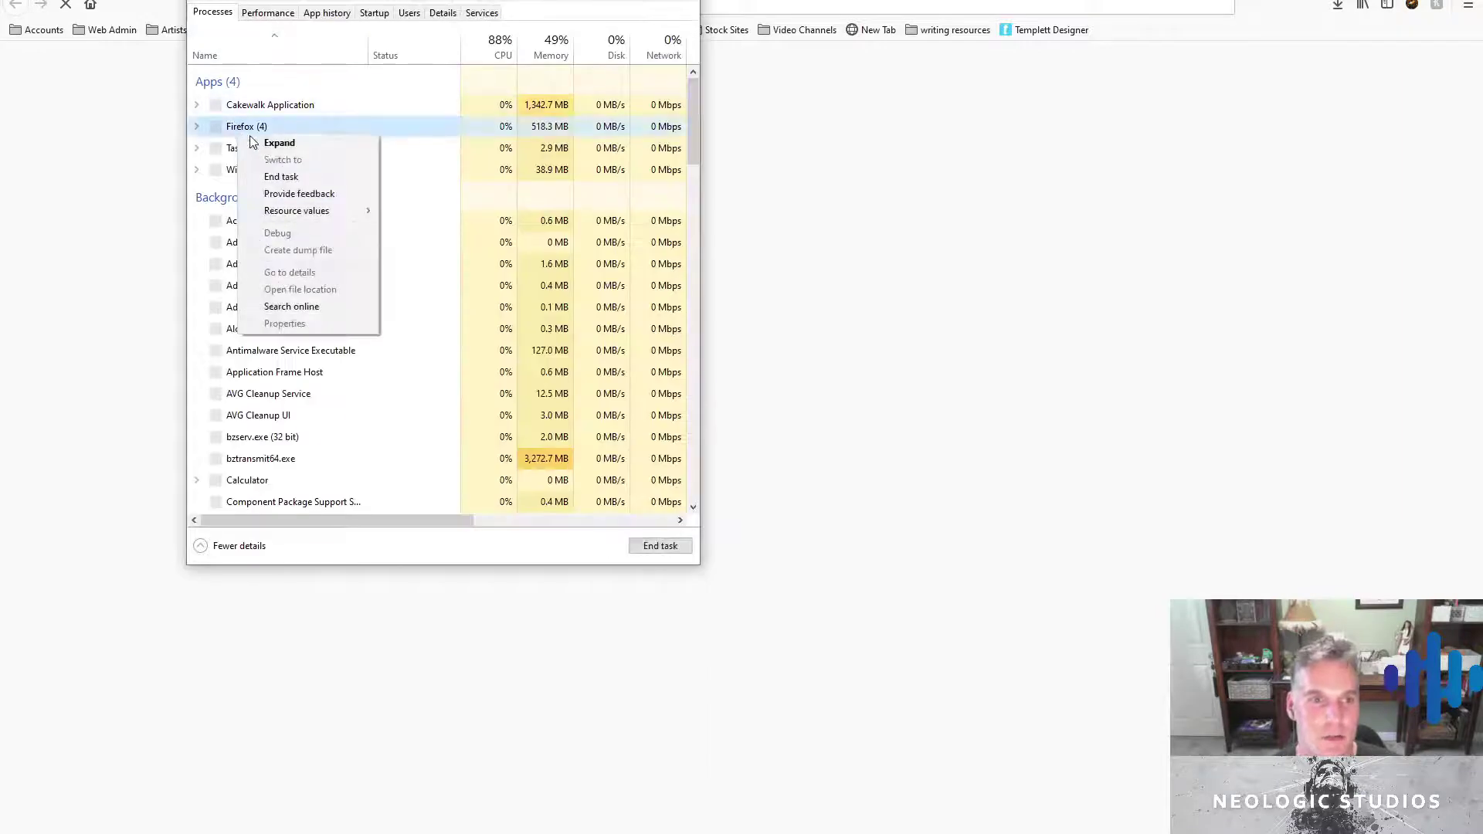
{"action": "left_click", "coordinate": [266, 176]}
{"action": "key", "text": "alt+F4"}
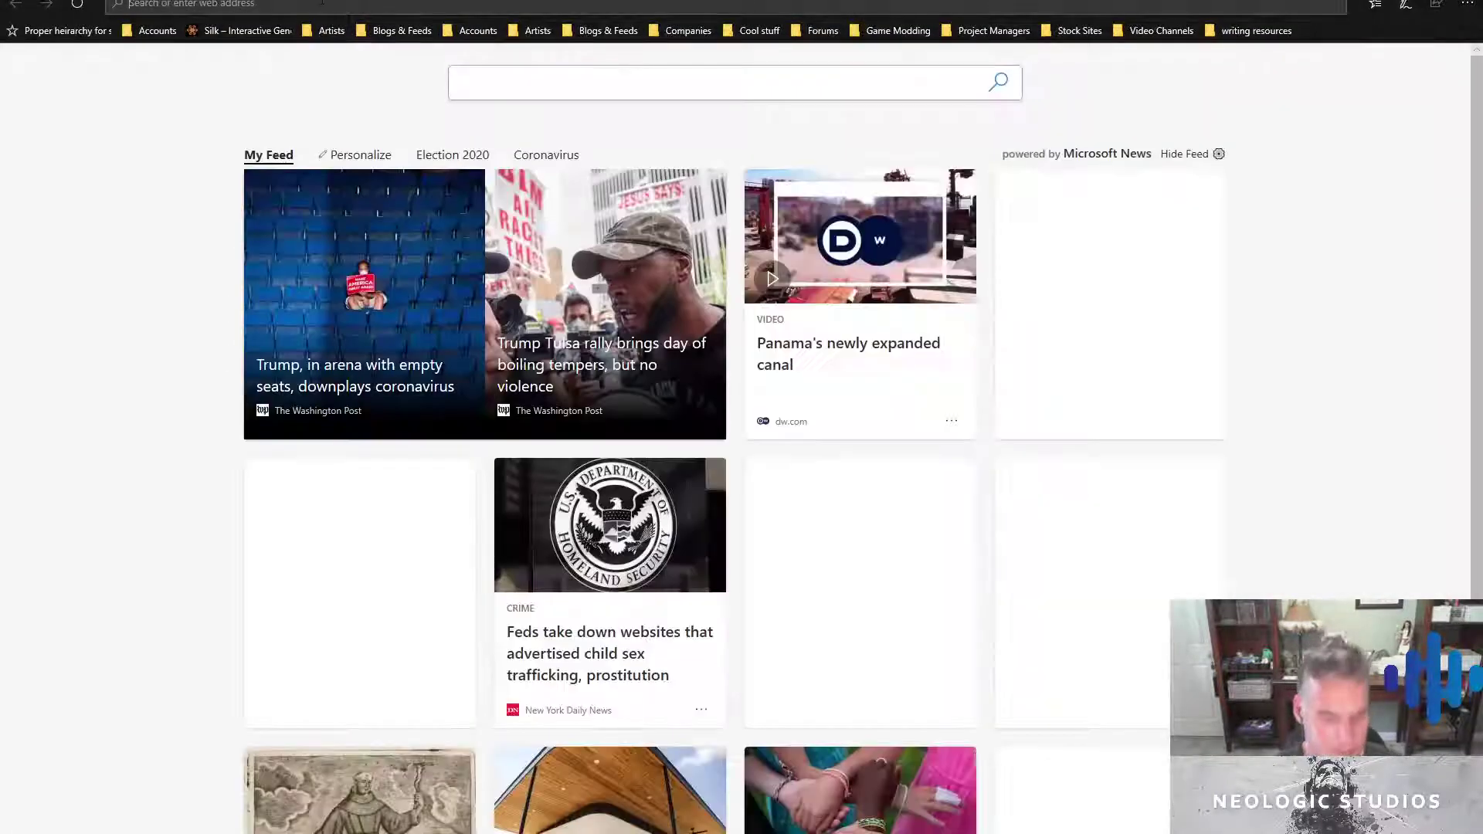
{"action": "left_click", "coordinate": [321, 3]}
{"action": "type", "text": "https://youtu.be/7V79eAM5hNc"}
{"action": "key", "text": "Return"}
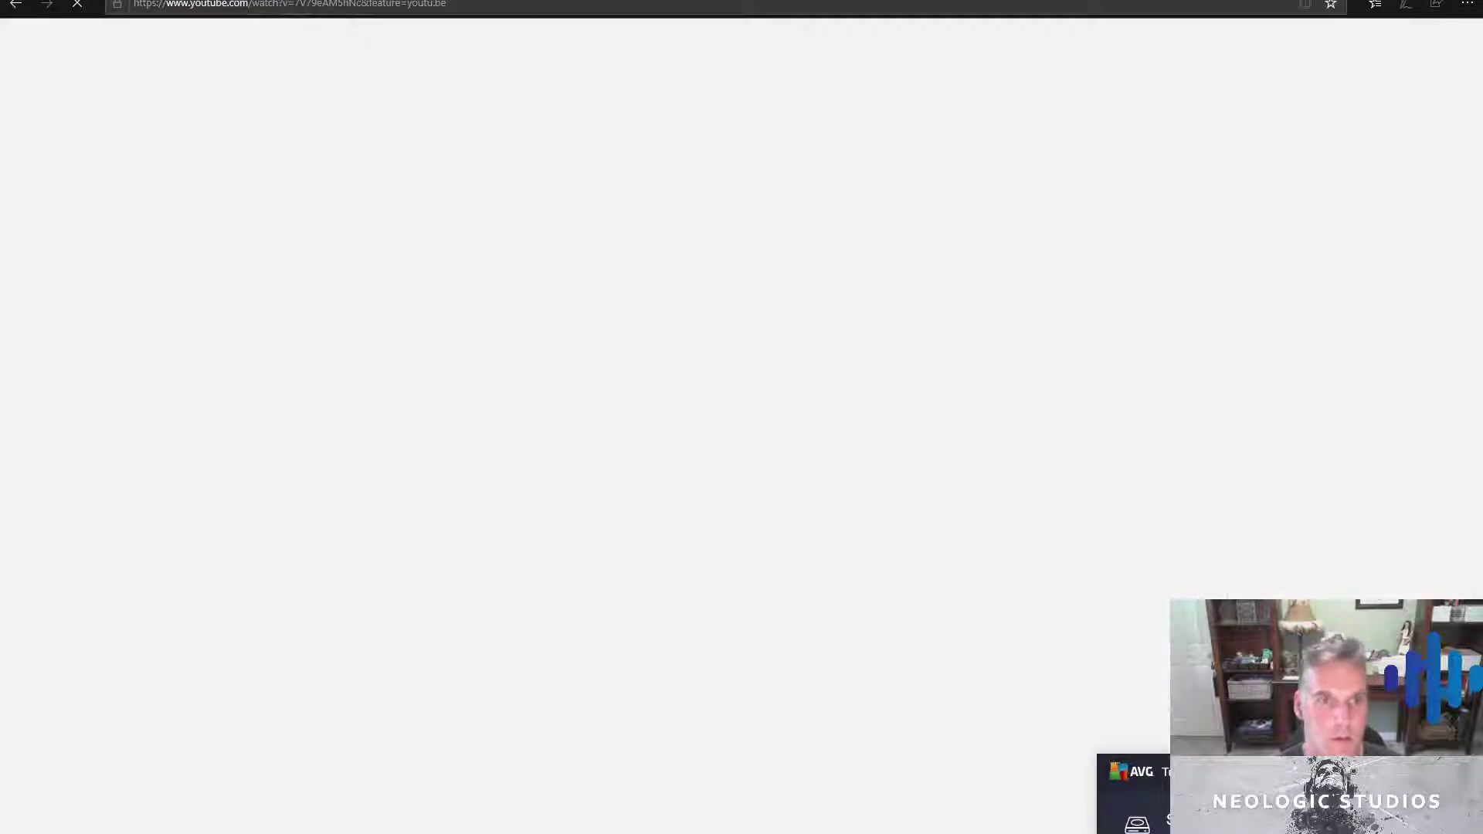
{"action": "left_click", "coordinate": [296, 4]}
{"action": "left_click", "coordinate": [135, 338]}
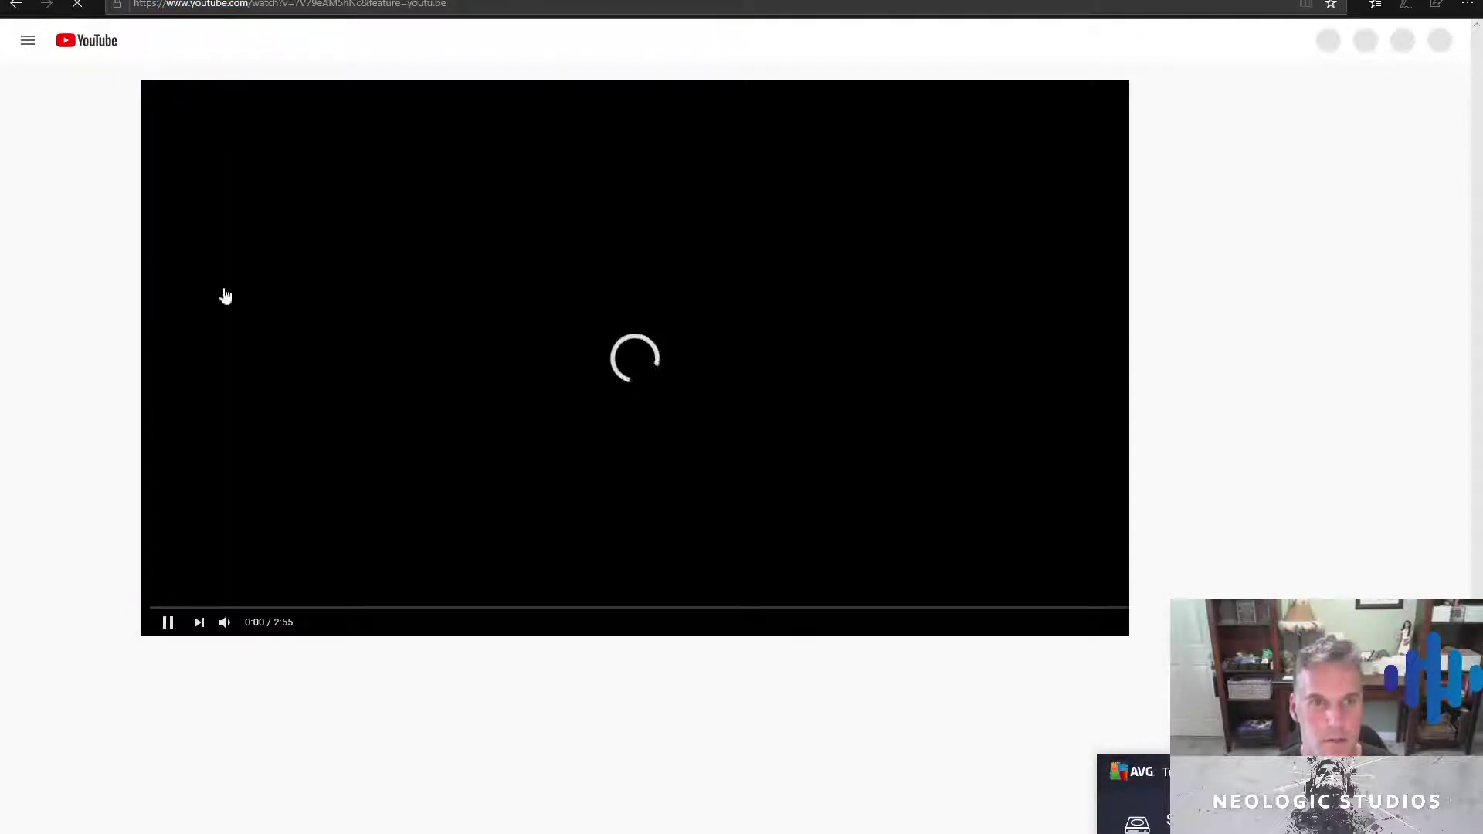
{"action": "left_click", "coordinate": [294, 4]}
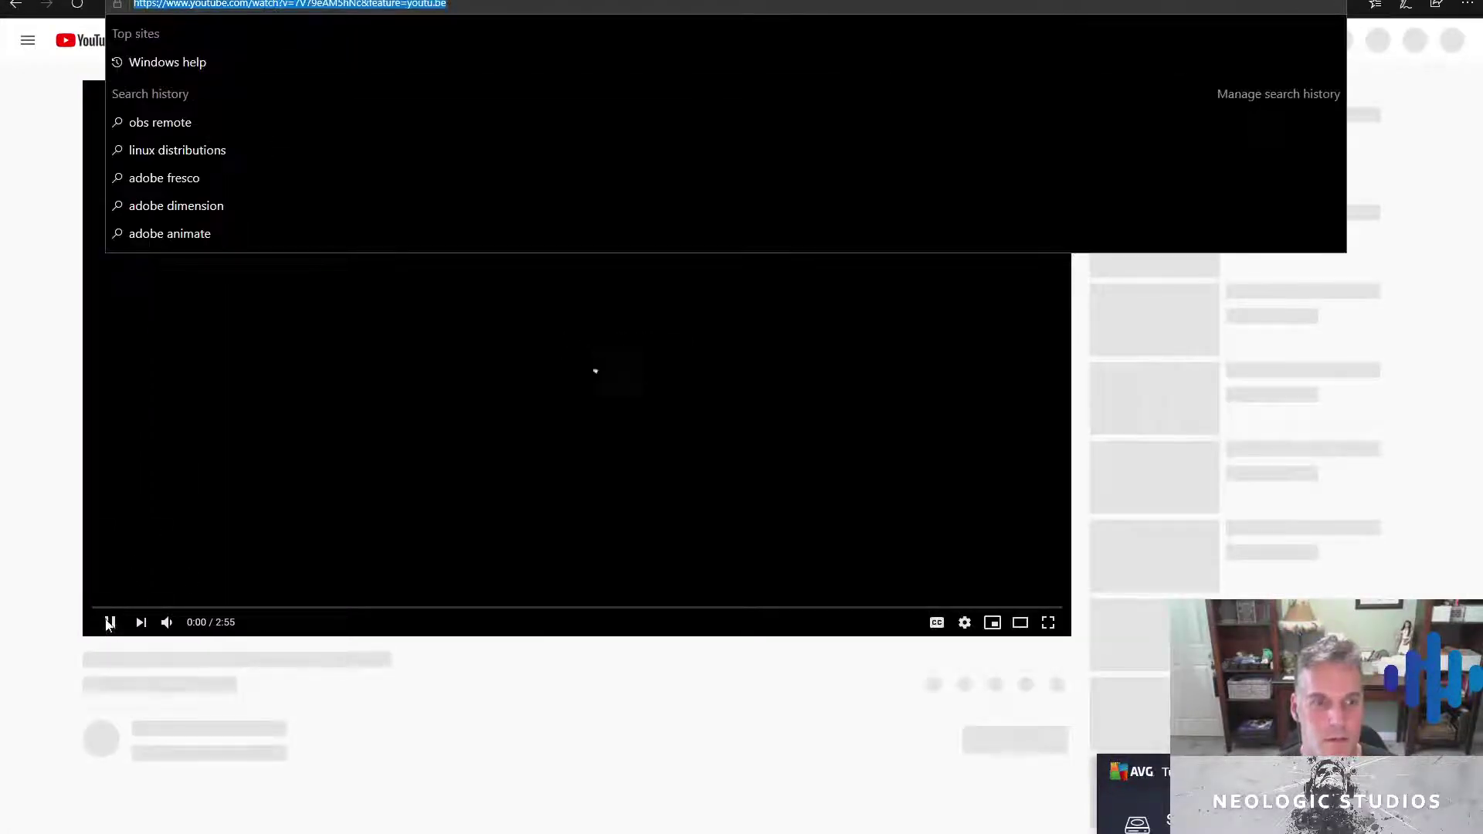
{"action": "left_click", "coordinate": [286, 3]}
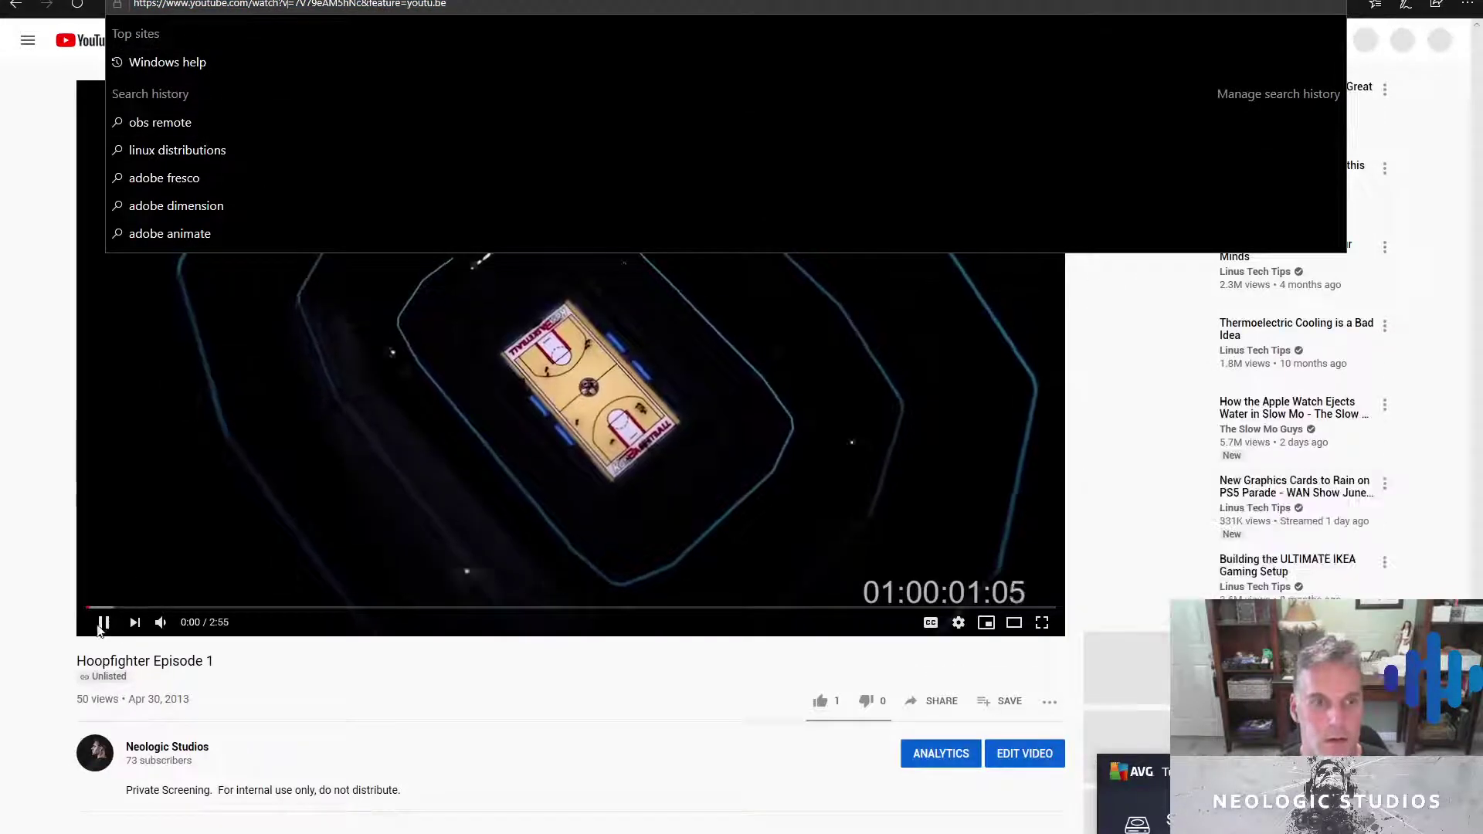
{"action": "left_click", "coordinate": [307, 132]}
{"action": "left_click", "coordinate": [269, 4]}
{"action": "left_click_drag", "start_coordinate": [252, 4], "coordinate": [448, 3]}
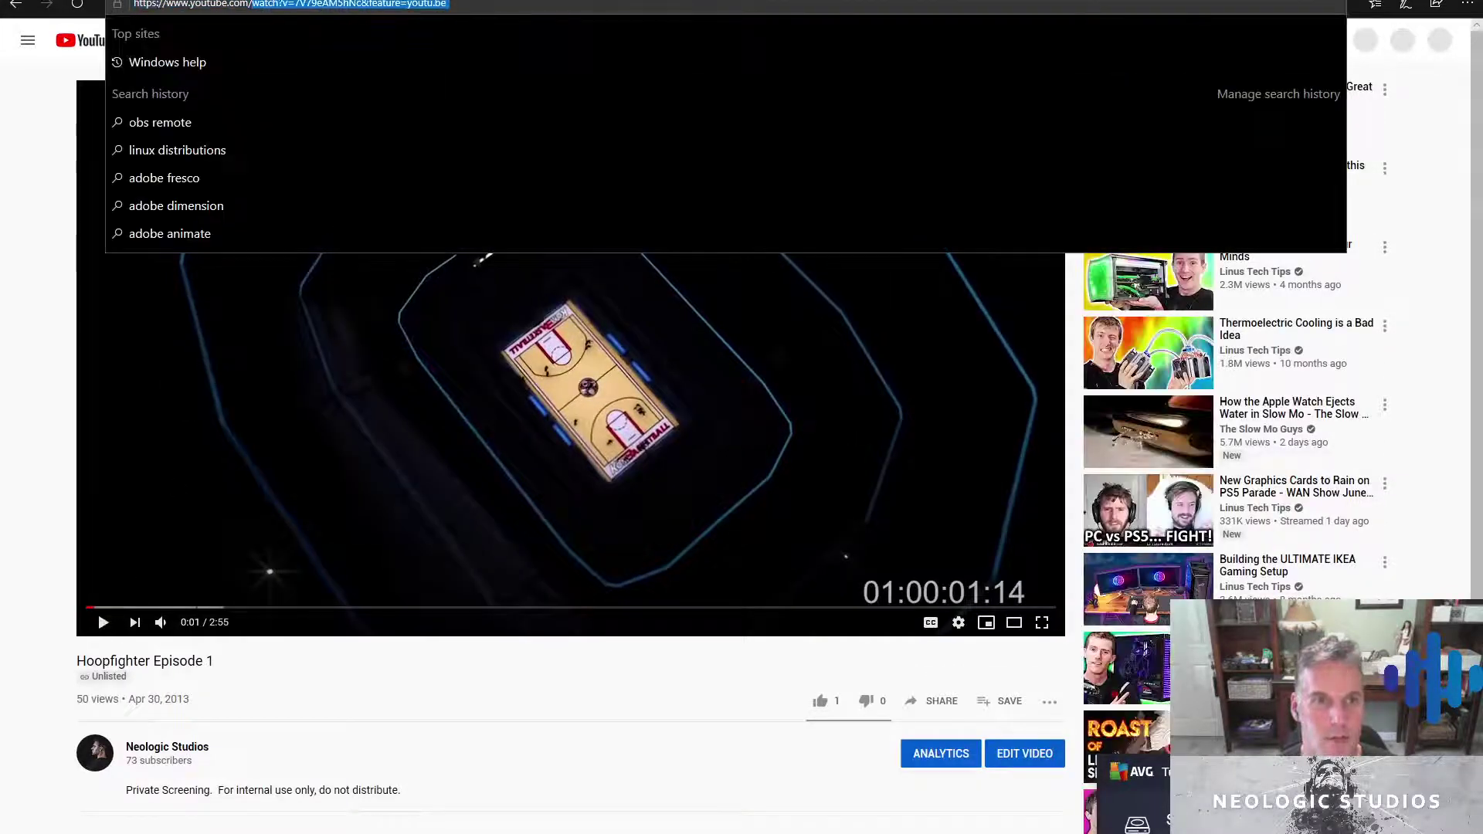
{"action": "key", "text": "BackSpace"}
{"action": "left_click", "coordinate": [293, 68]}
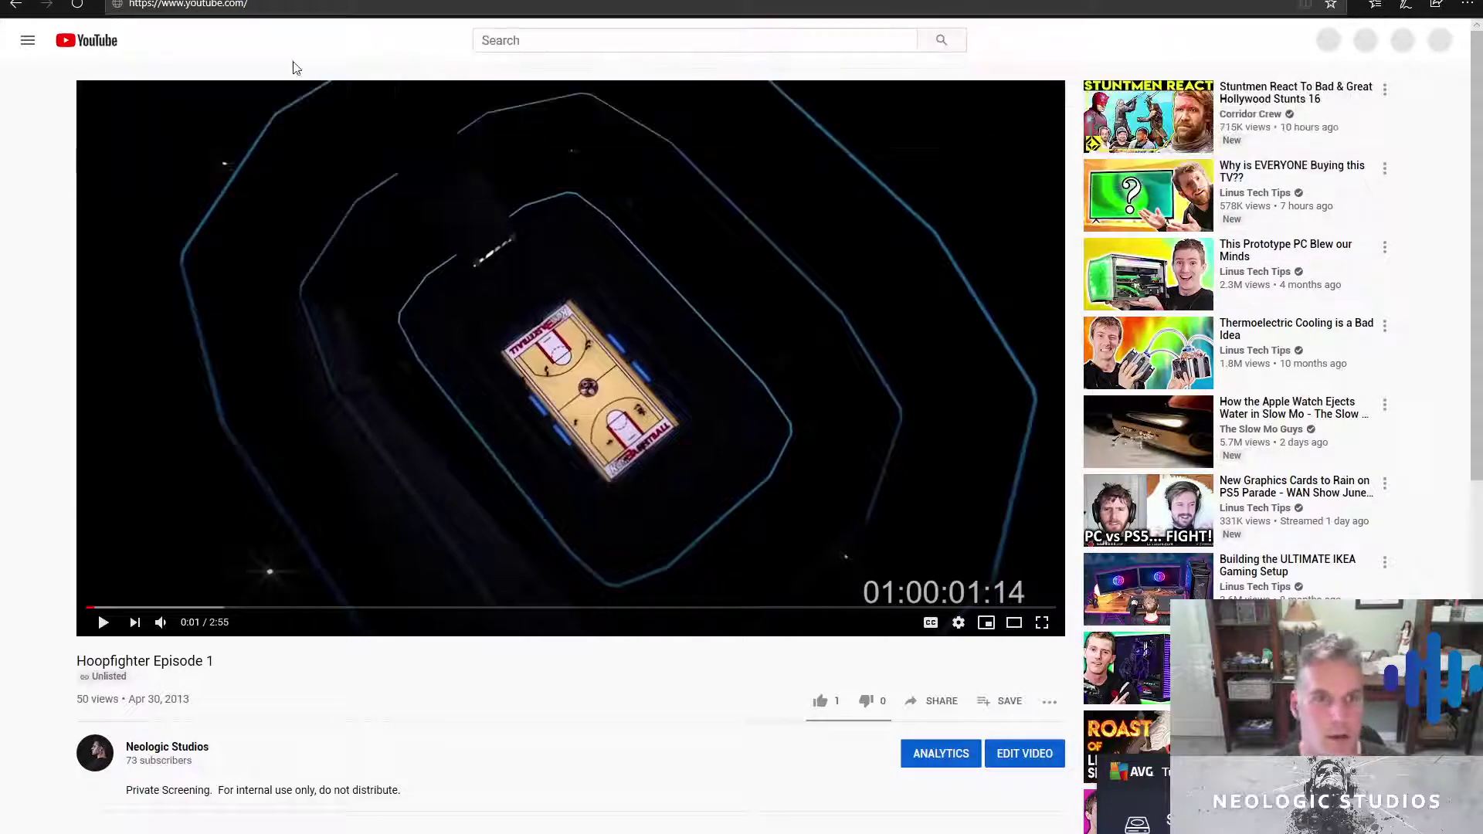
Search YouTube for "baphometrix sub masterclass"
{"action": "left_click", "coordinate": [578, 36]}
{"action": "type", "text": "bapho"}
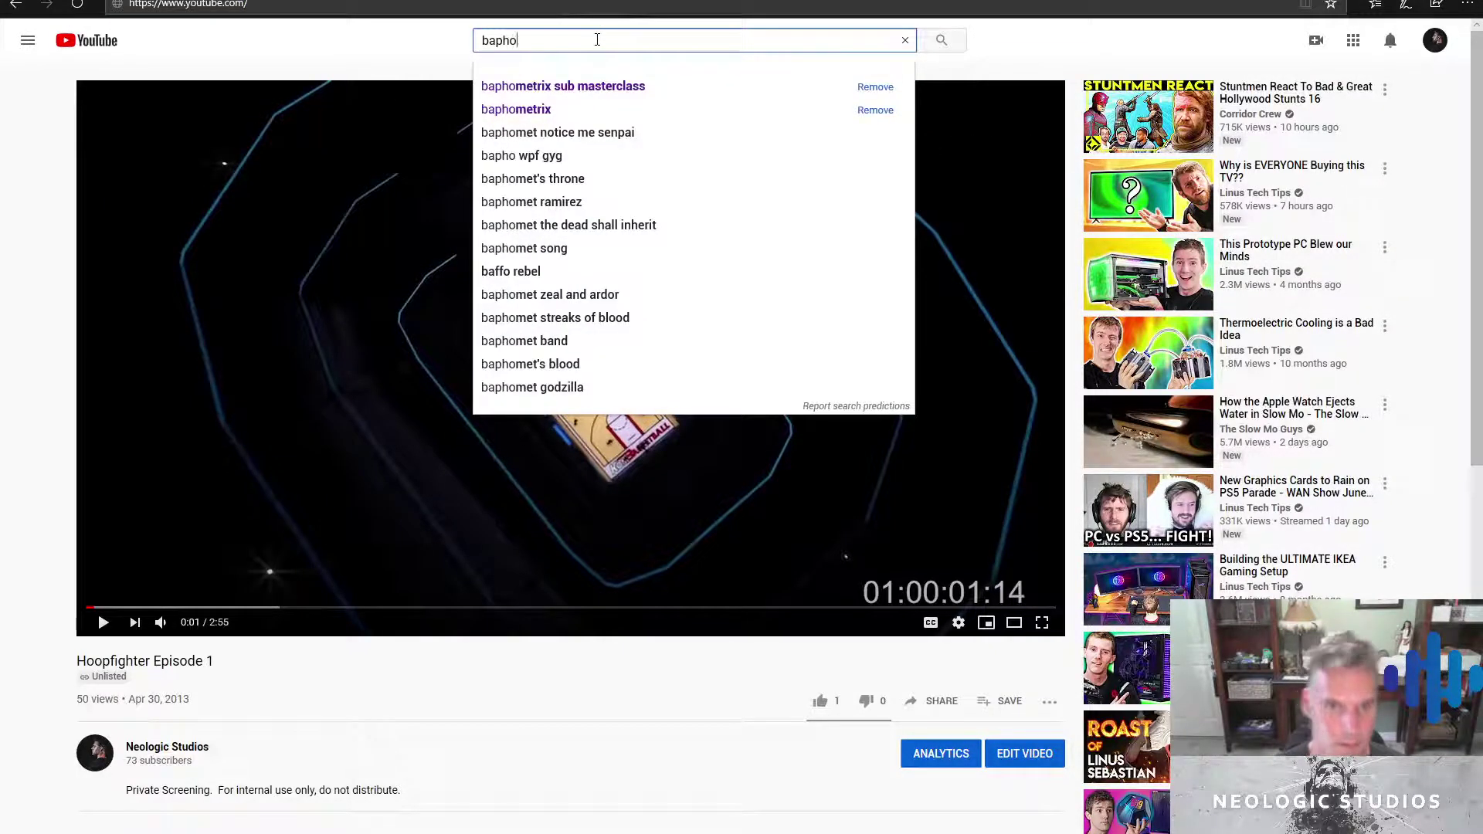
{"action": "left_click", "coordinate": [607, 91]}
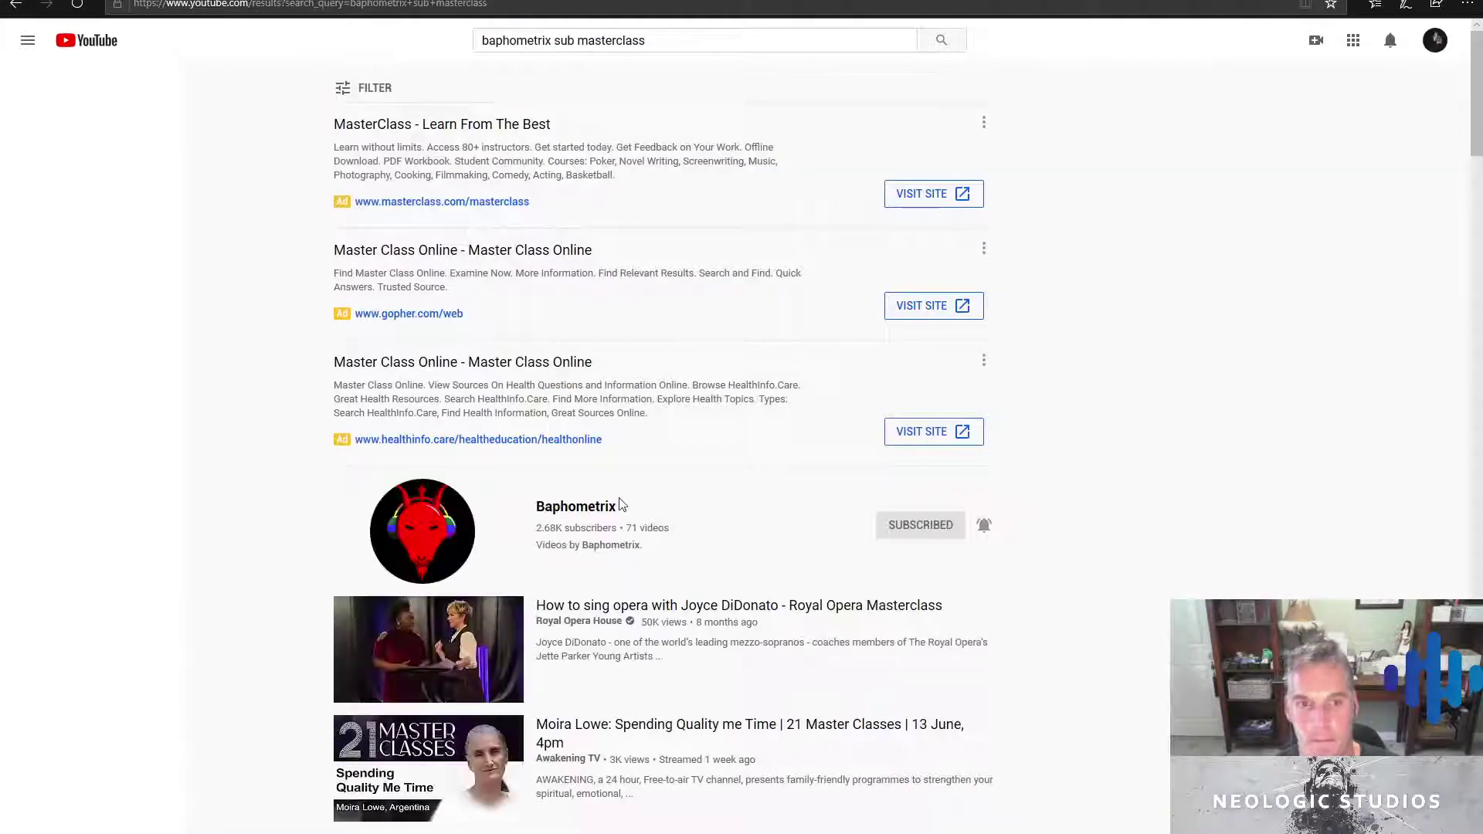
Open the Baphometrix channel's list of videos and browse through its uploads
{"action": "left_click", "coordinate": [593, 517]}
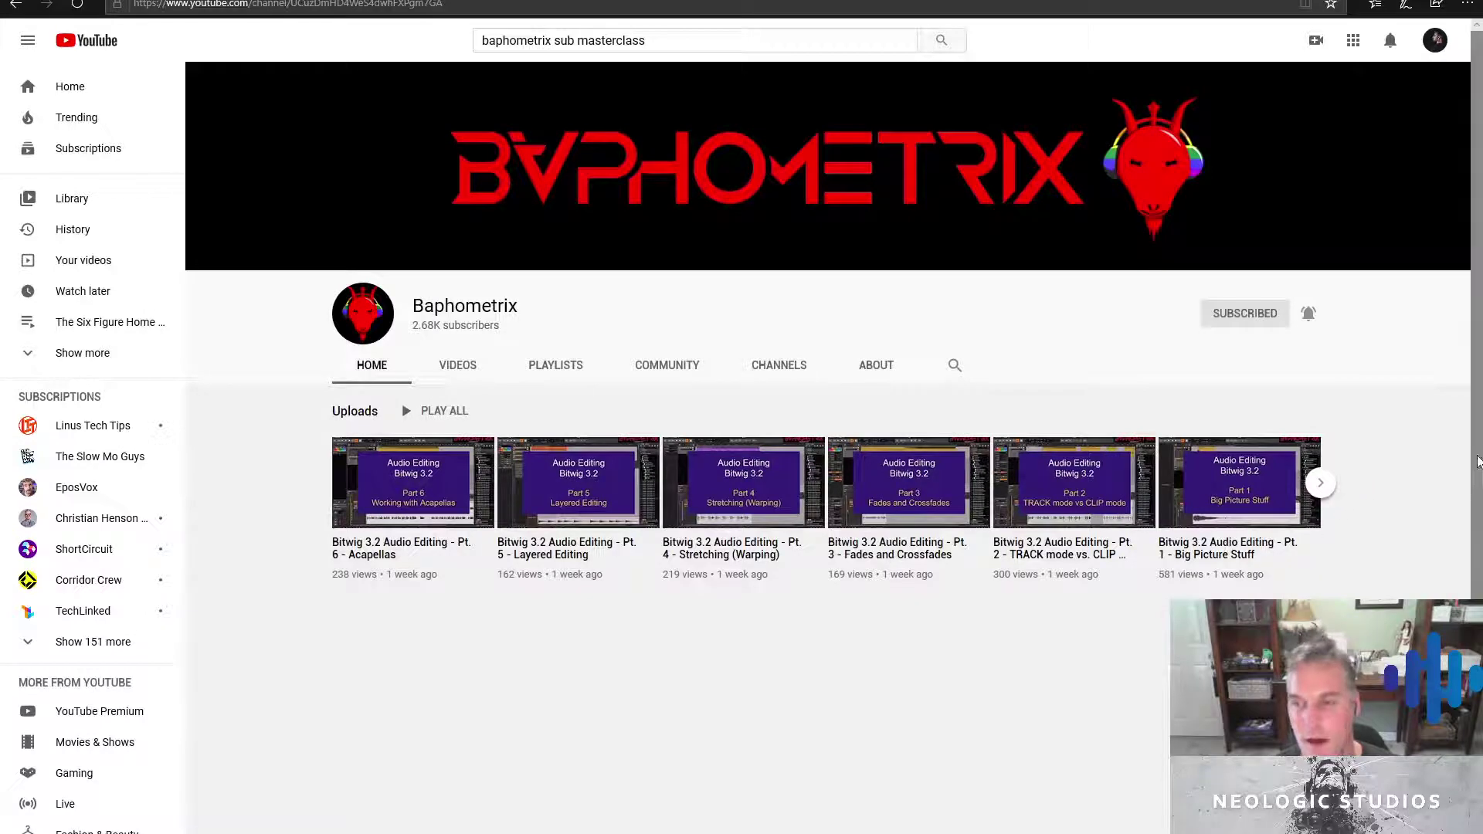
{"action": "scroll", "coordinate": [1477, 473], "scroll_direction": "down", "scroll_amount": 1}
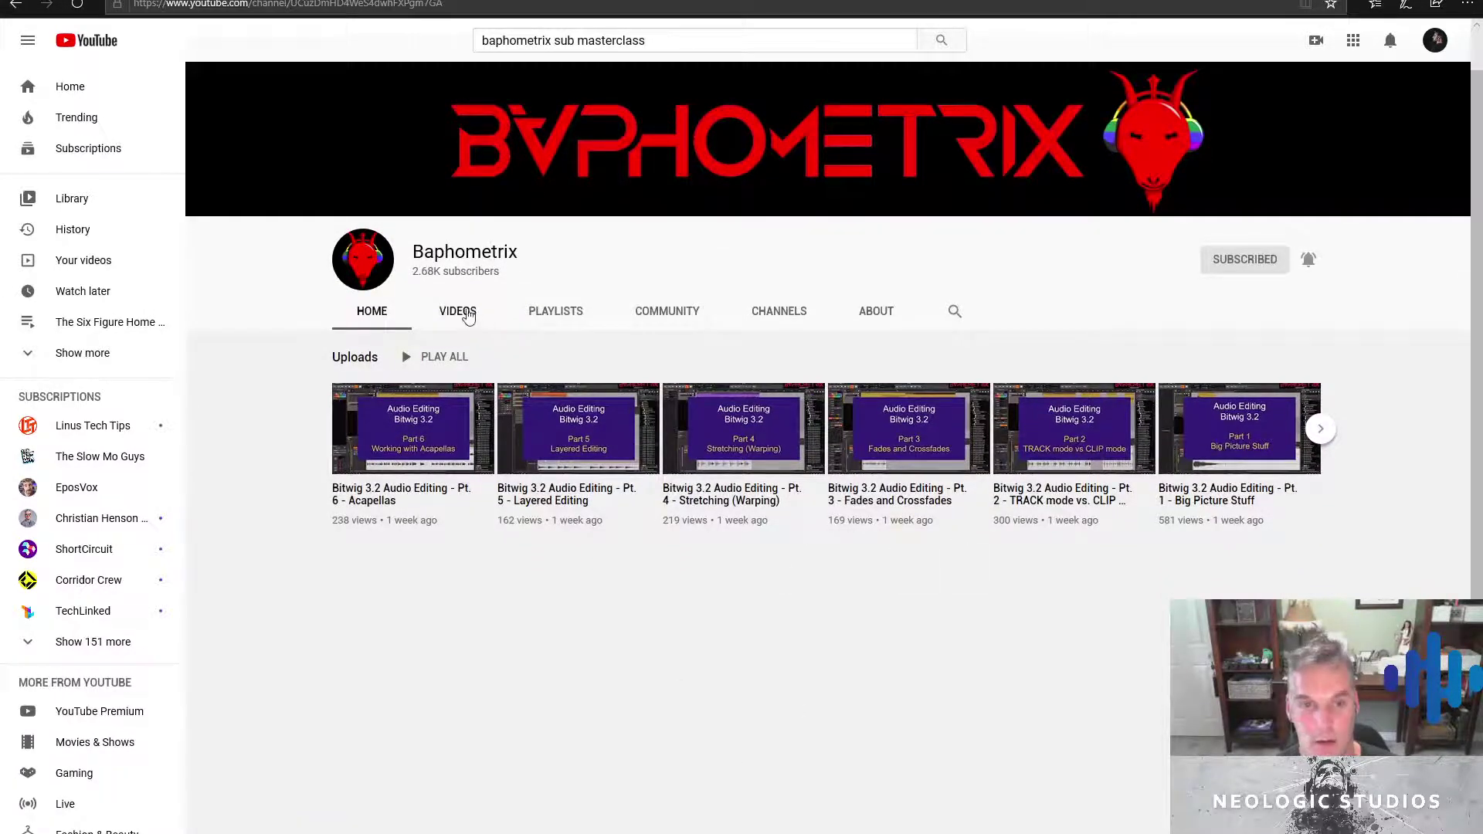
{"action": "left_click", "coordinate": [462, 313]}
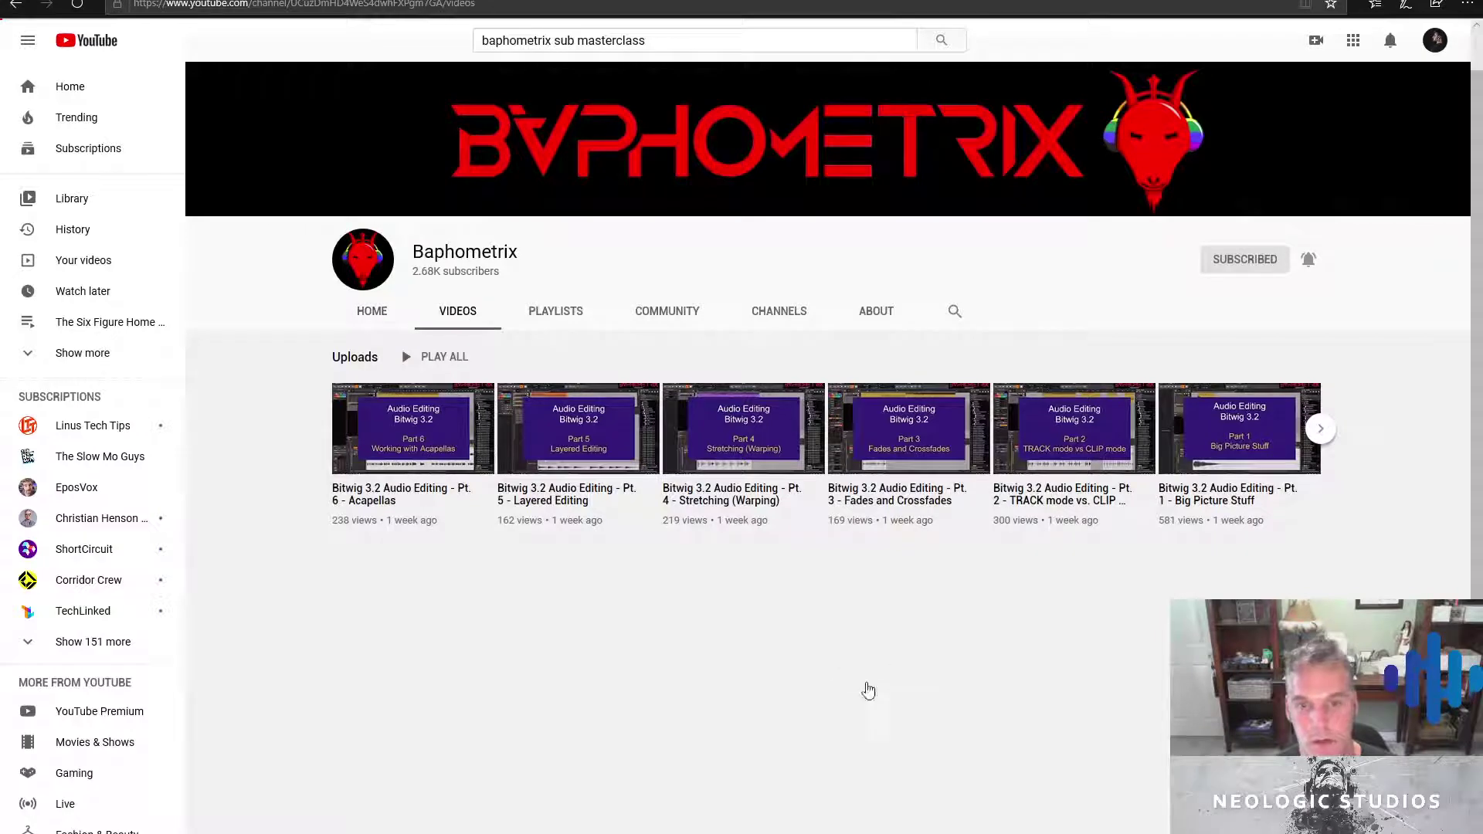
{"action": "scroll", "coordinate": [1083, 734], "scroll_direction": "down", "scroll_amount": 1}
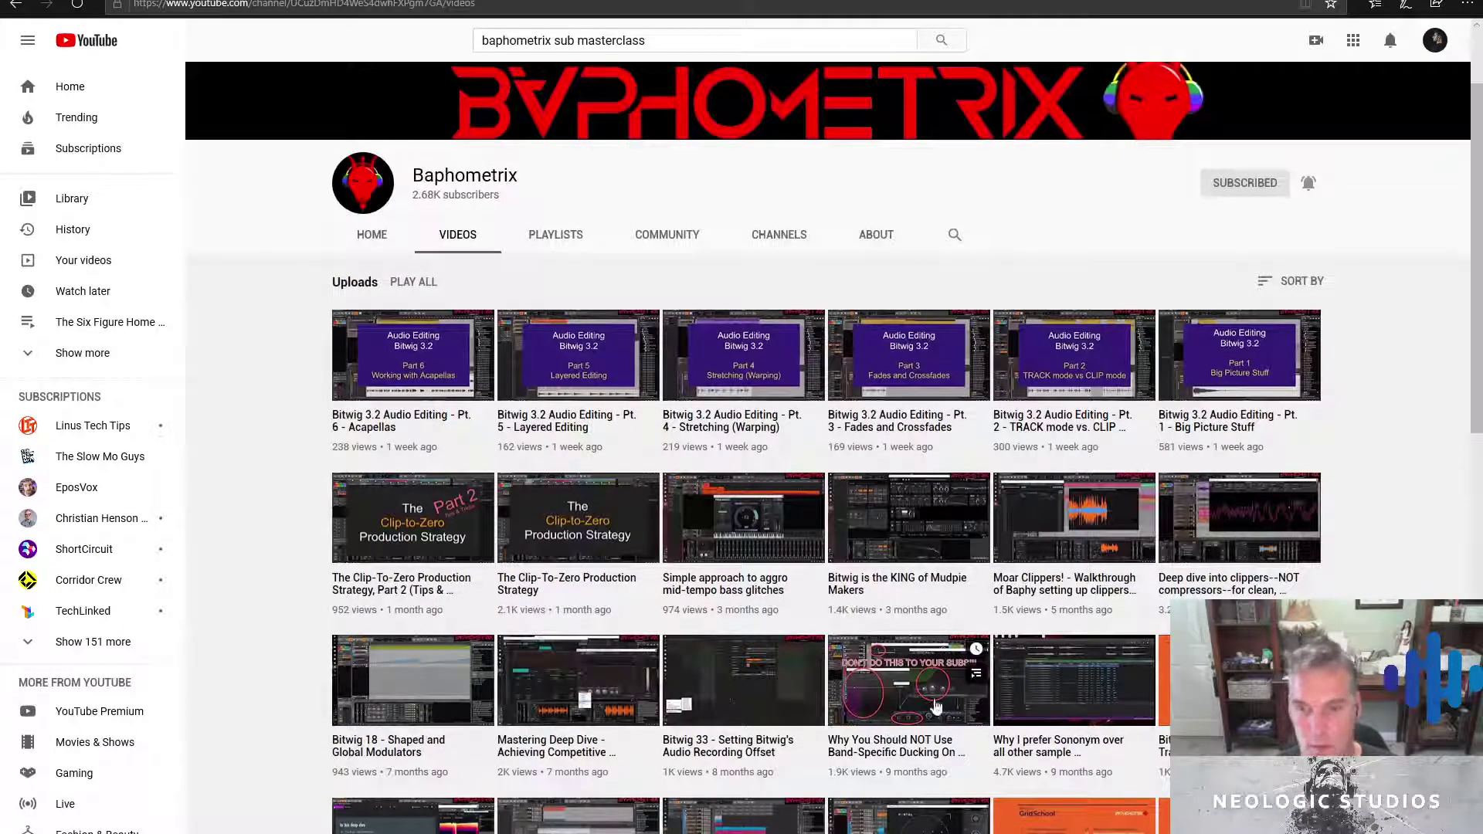
{"action": "scroll", "coordinate": [714, 500], "scroll_direction": "down", "scroll_amount": 3}
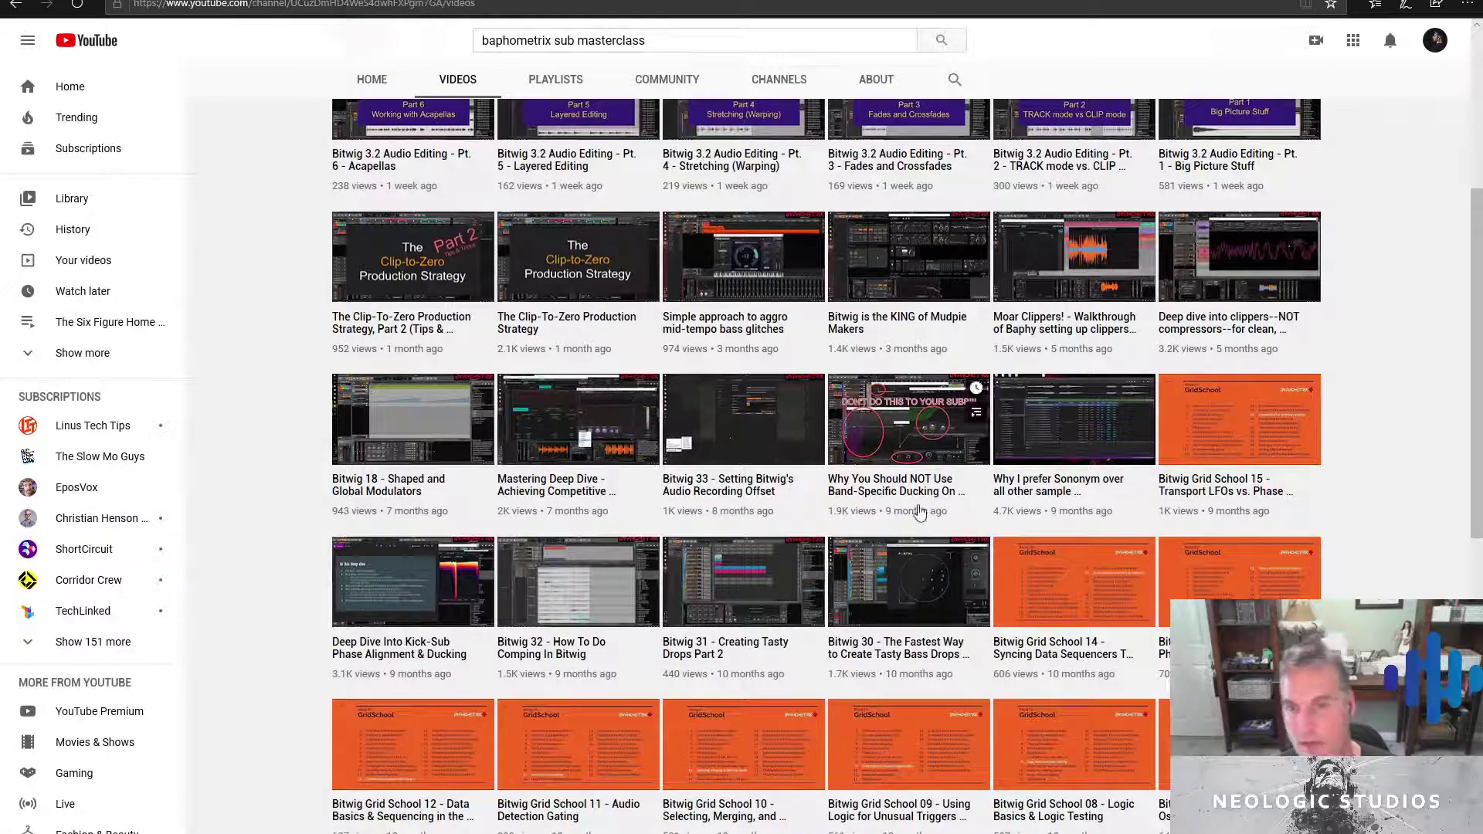
{"action": "scroll", "coordinate": [891, 535], "scroll_direction": "down", "scroll_amount": 3}
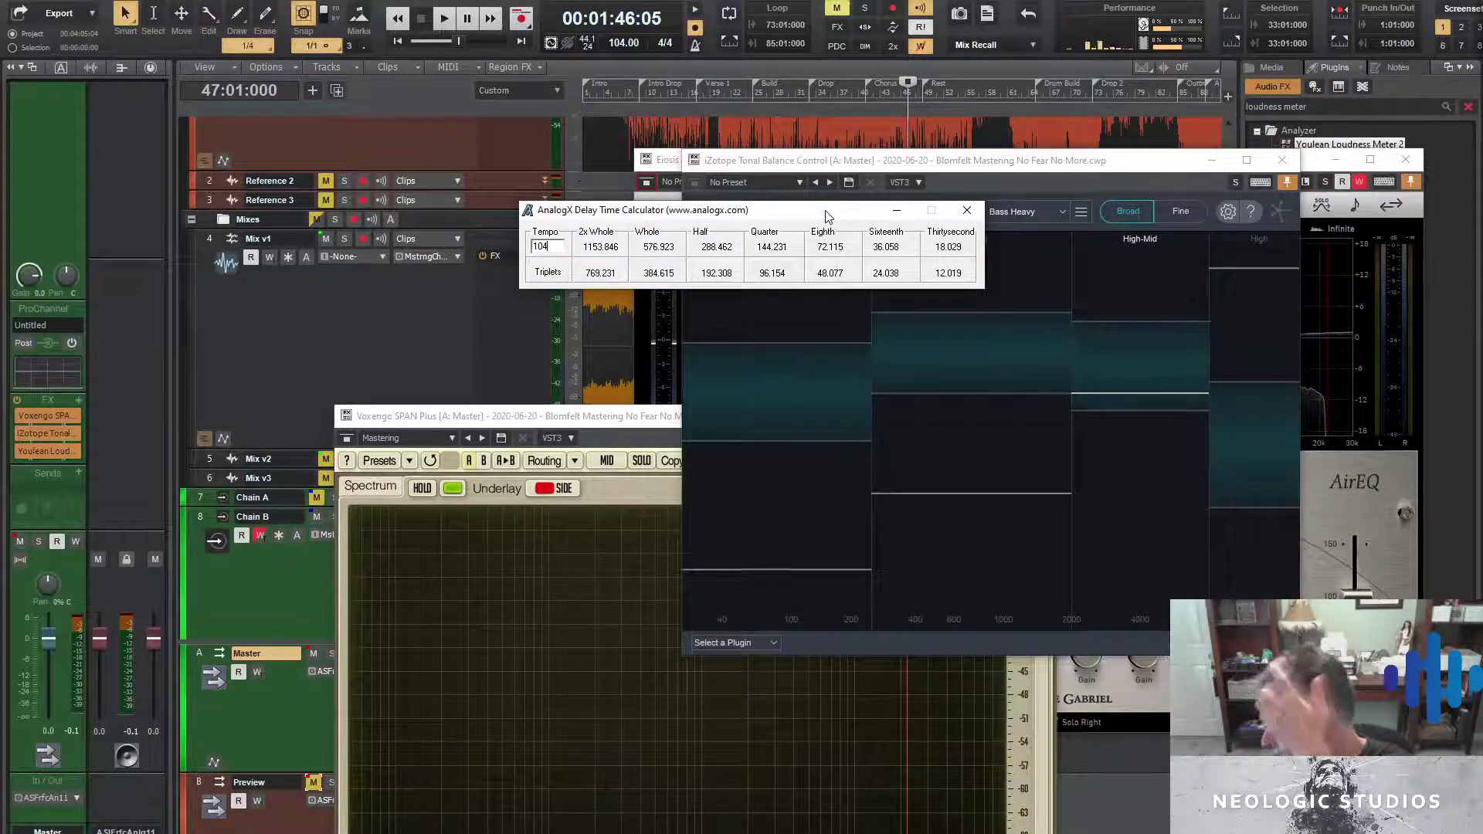
Close the AnalogX Delay Time Calculator and the Tonal Balance Control, AirEQ Premium and SPAN Plus plugin windows
{"action": "left_click", "coordinate": [965, 211]}
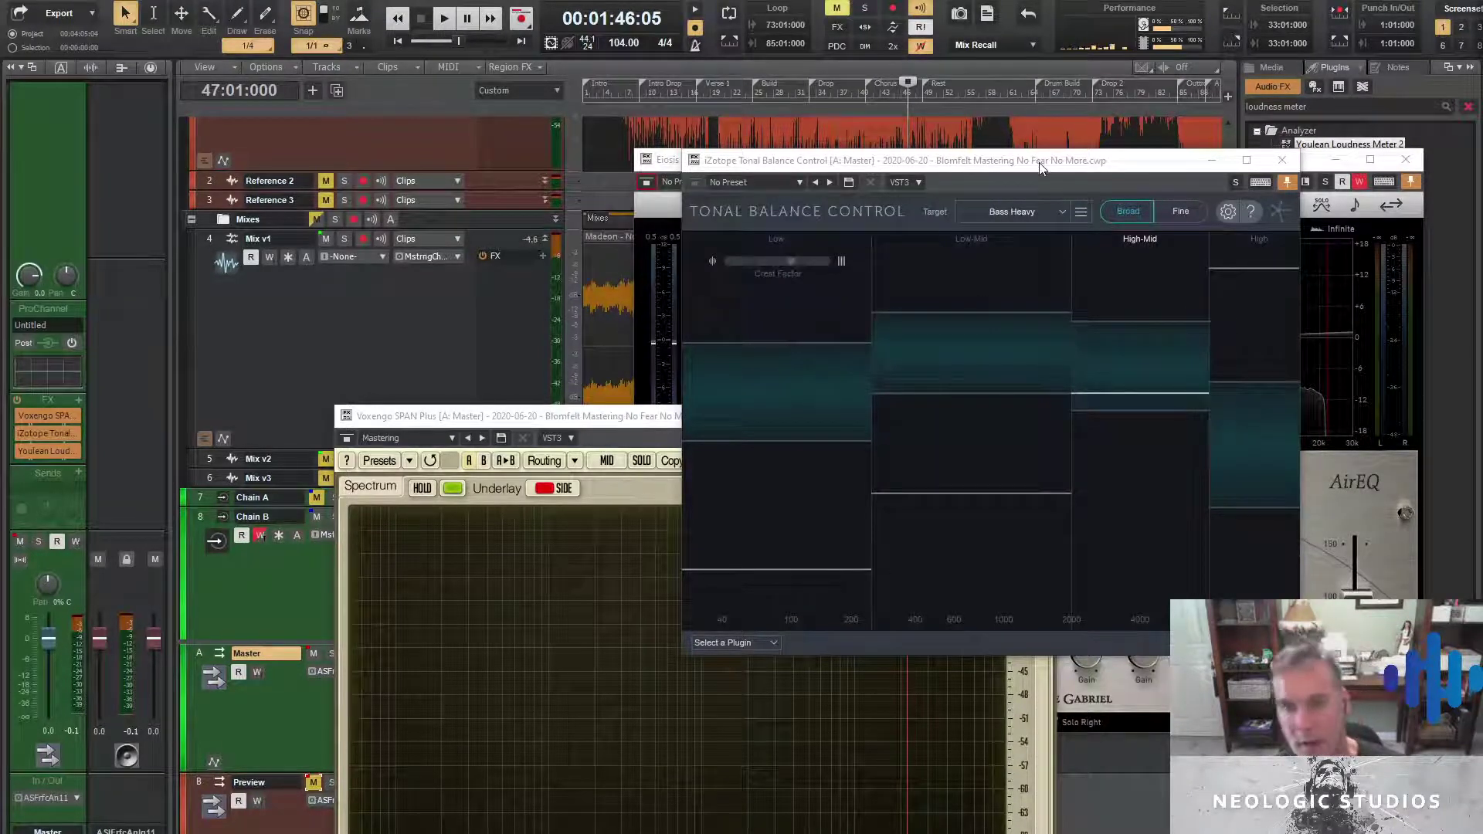
{"action": "left_click_drag", "start_coordinate": [1041, 162], "coordinate": [647, 166]}
{"action": "left_click", "coordinate": [887, 165]}
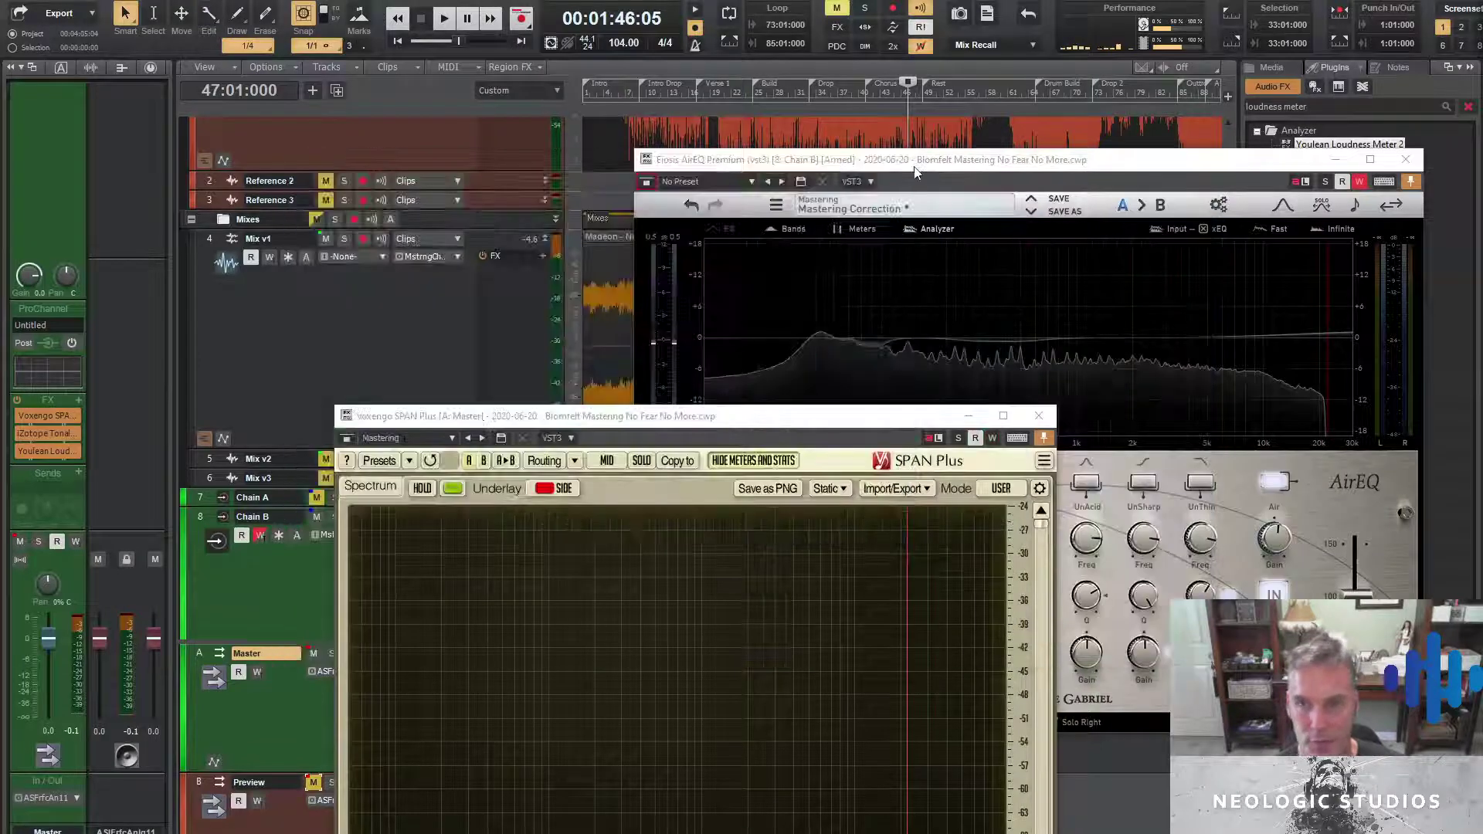
{"action": "left_click", "coordinate": [1404, 159]}
{"action": "left_click", "coordinate": [1038, 415]}
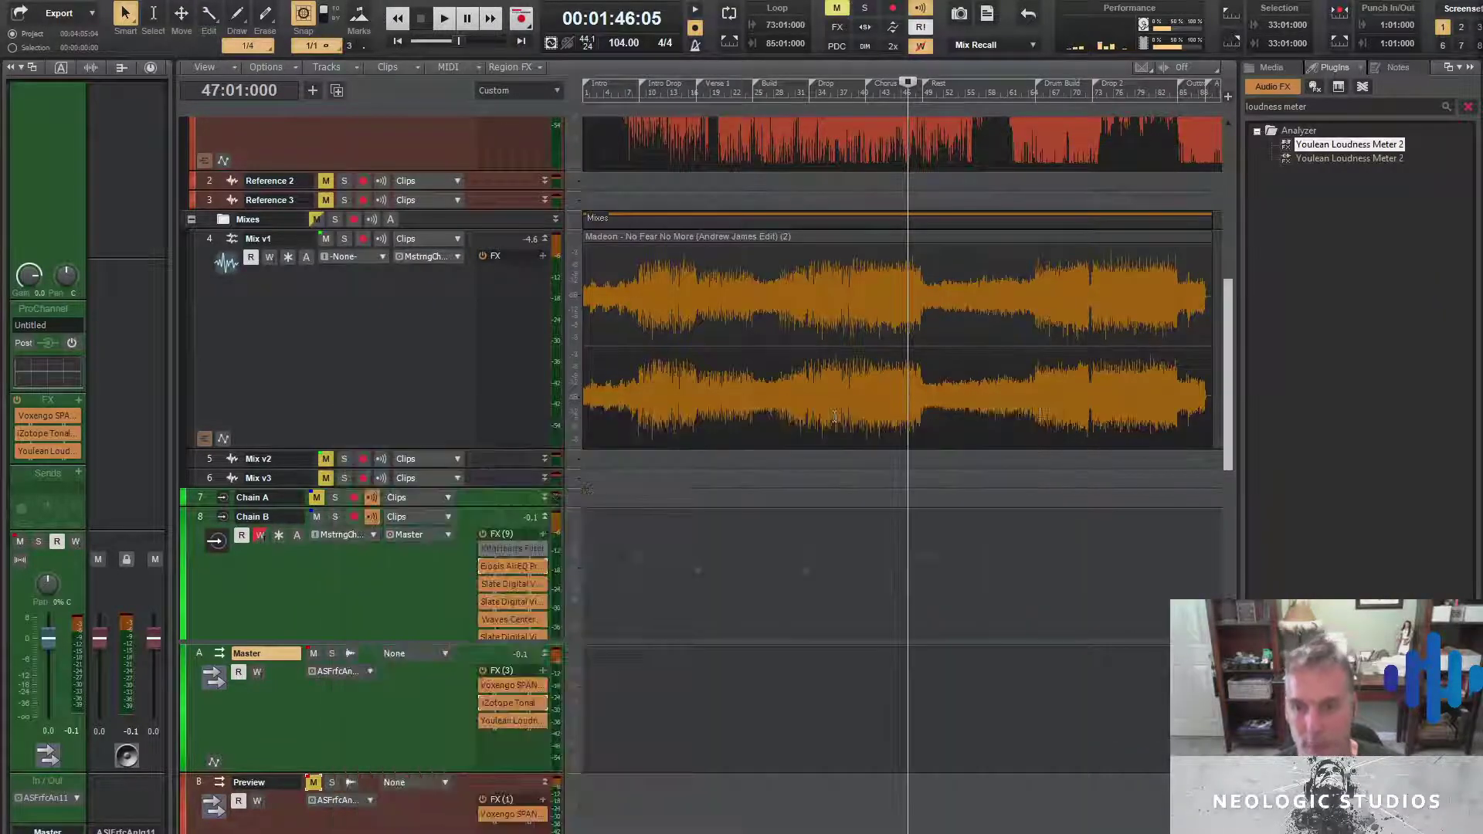
Select the Chain B track to show its effects, and expand the Chain A track to show its full FX list
{"action": "scroll", "coordinate": [502, 494], "scroll_direction": "down", "scroll_amount": 1}
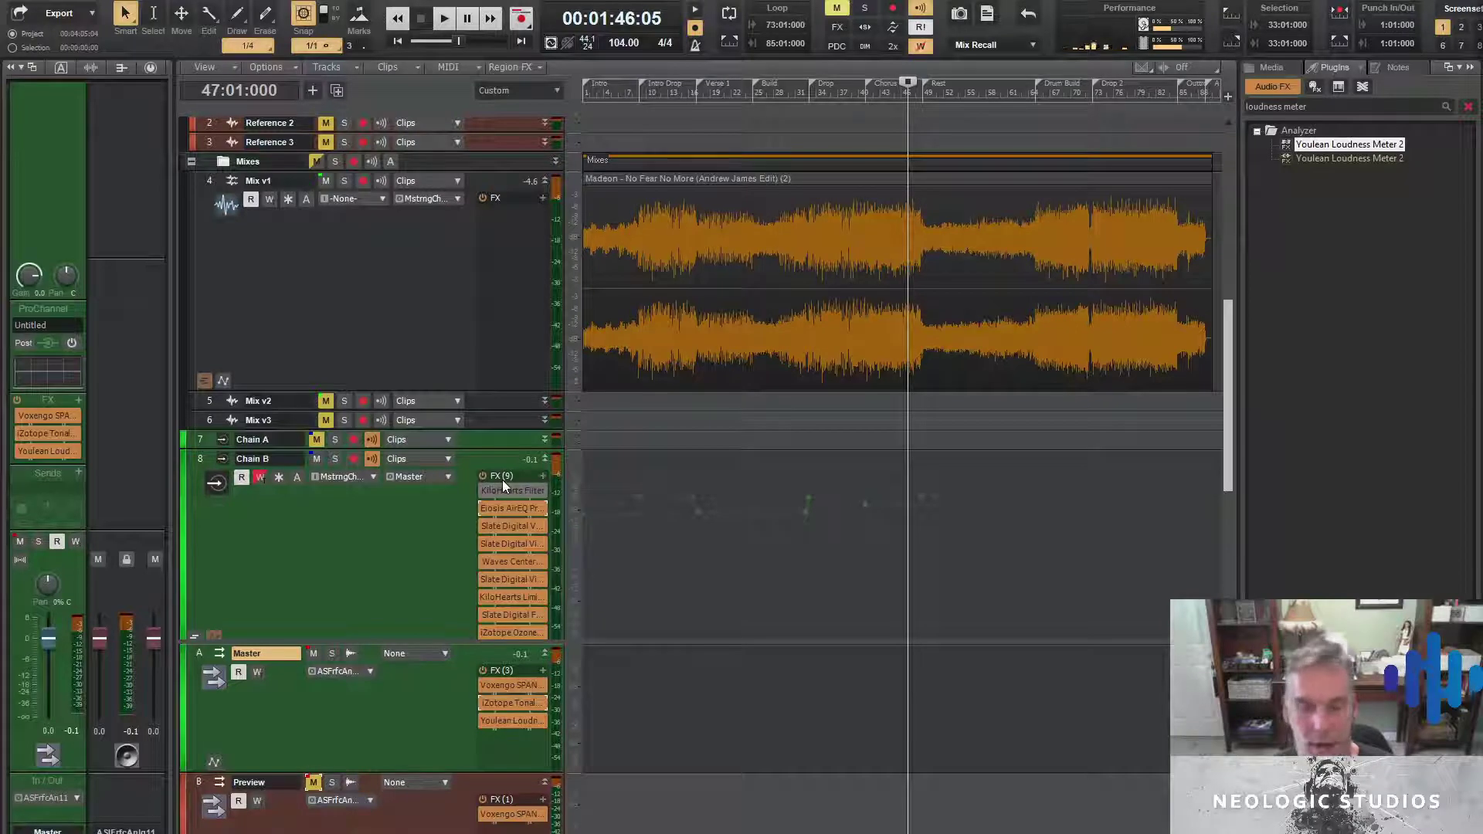
{"action": "left_click", "coordinate": [544, 458]}
{"action": "left_click", "coordinate": [543, 459]}
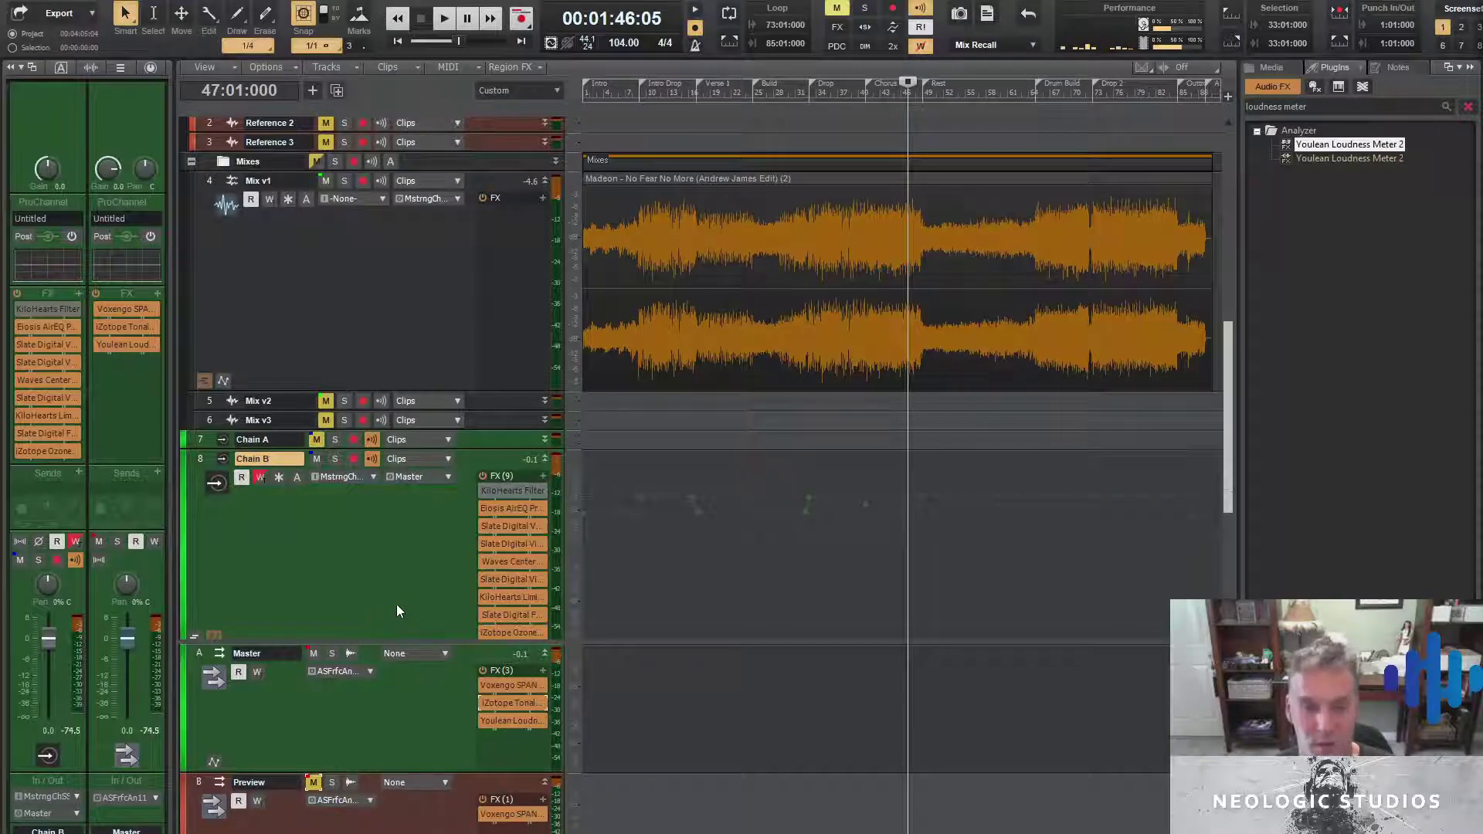
{"action": "scroll", "coordinate": [396, 604], "scroll_direction": "down", "scroll_amount": 3}
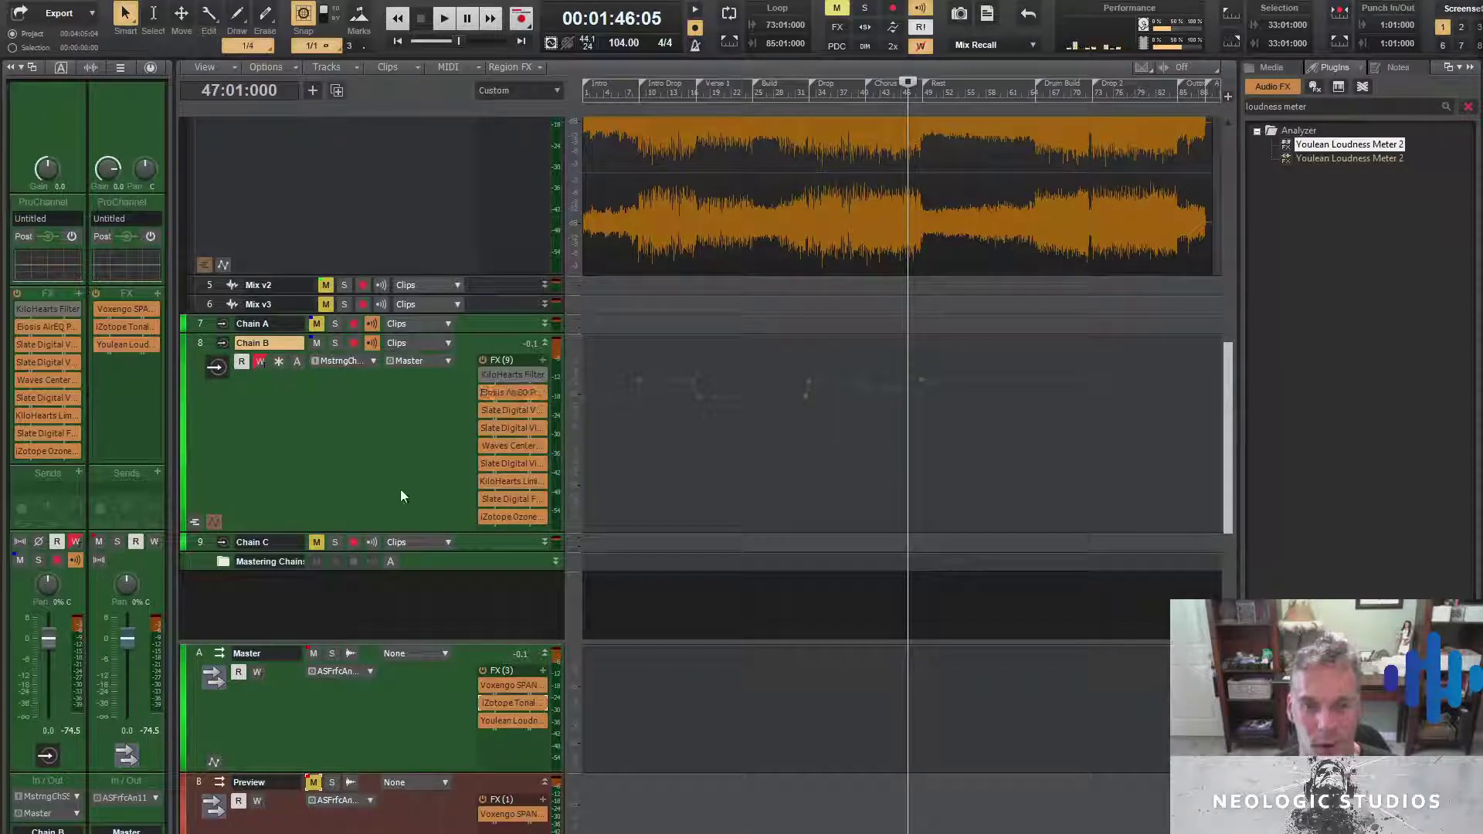
{"action": "left_click", "coordinate": [544, 325]}
{"action": "left_click", "coordinate": [544, 323]}
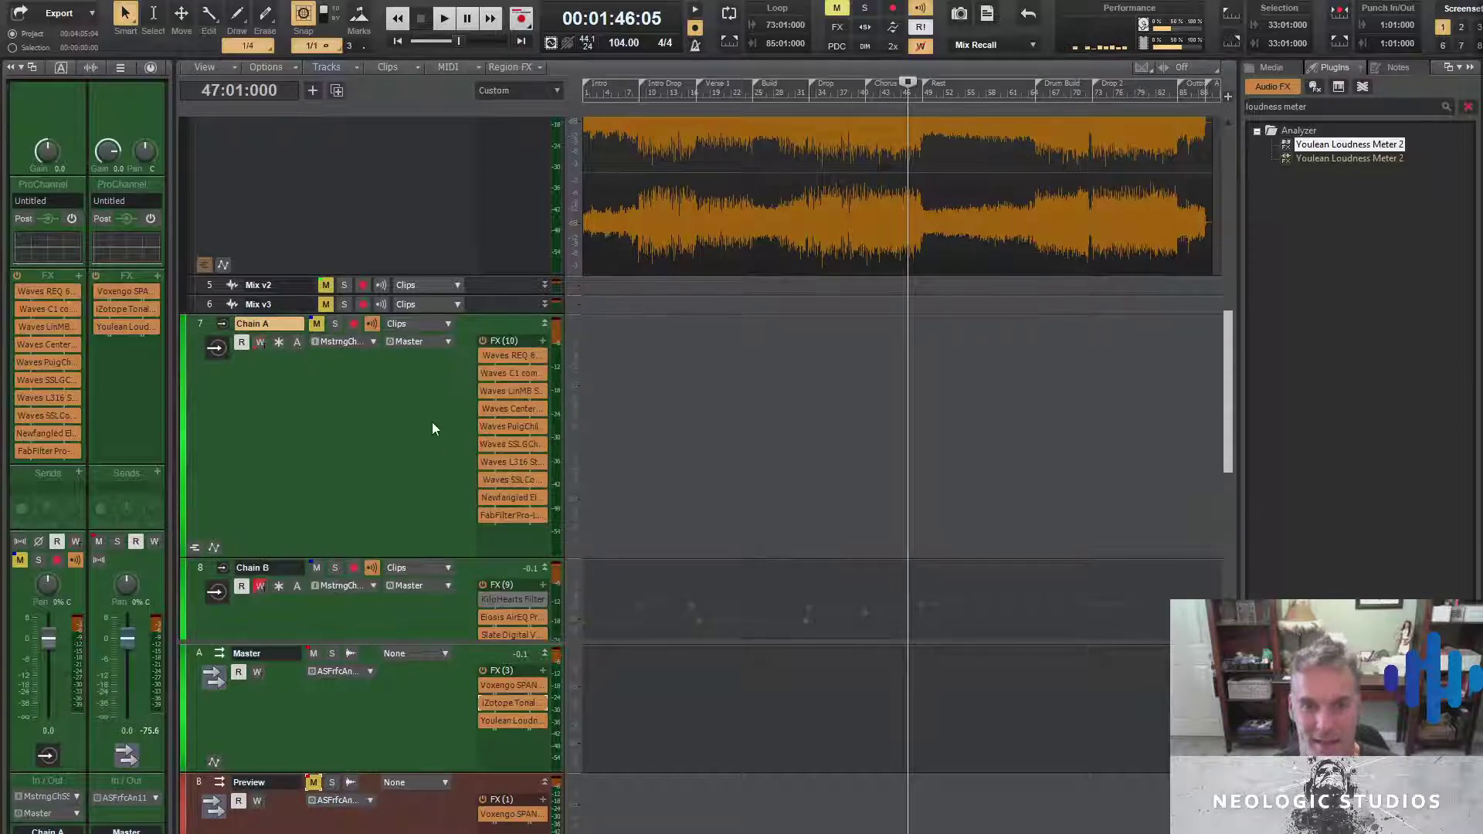
Open the Waves LinMB and Waves L316 plugins from Chain A's FX list and reposition their windows over the project
{"action": "double_click", "coordinate": [511, 391]}
{"action": "left_click_drag", "start_coordinate": [553, 421], "coordinate": [905, 349]}
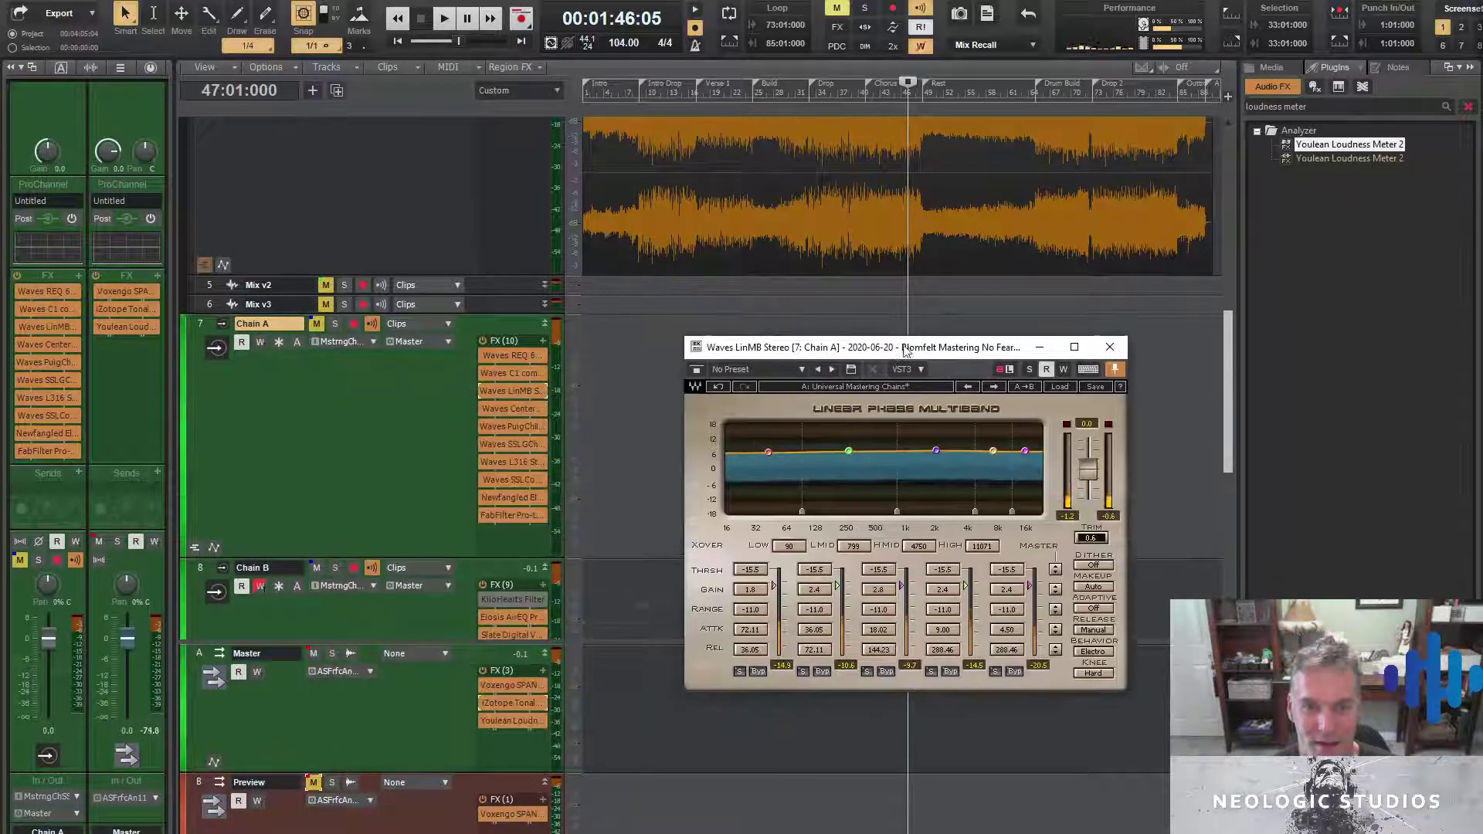
{"action": "double_click", "coordinate": [511, 461]}
{"action": "left_click_drag", "start_coordinate": [704, 417], "coordinate": [777, 201]}
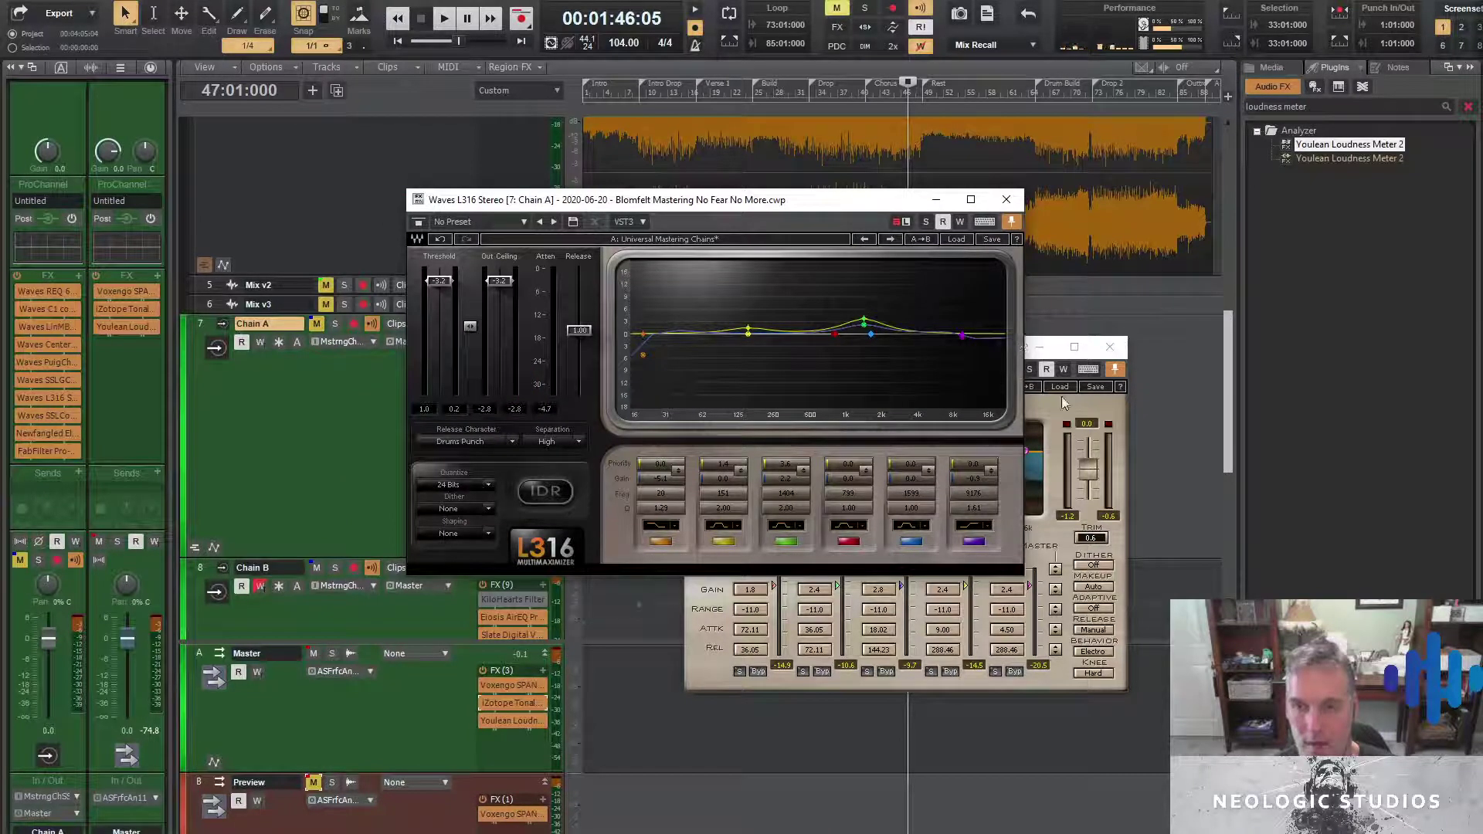
Bring the LinMB window in front and move it clear of the L316 window, and close both plugins
{"action": "left_click", "coordinate": [1120, 425]}
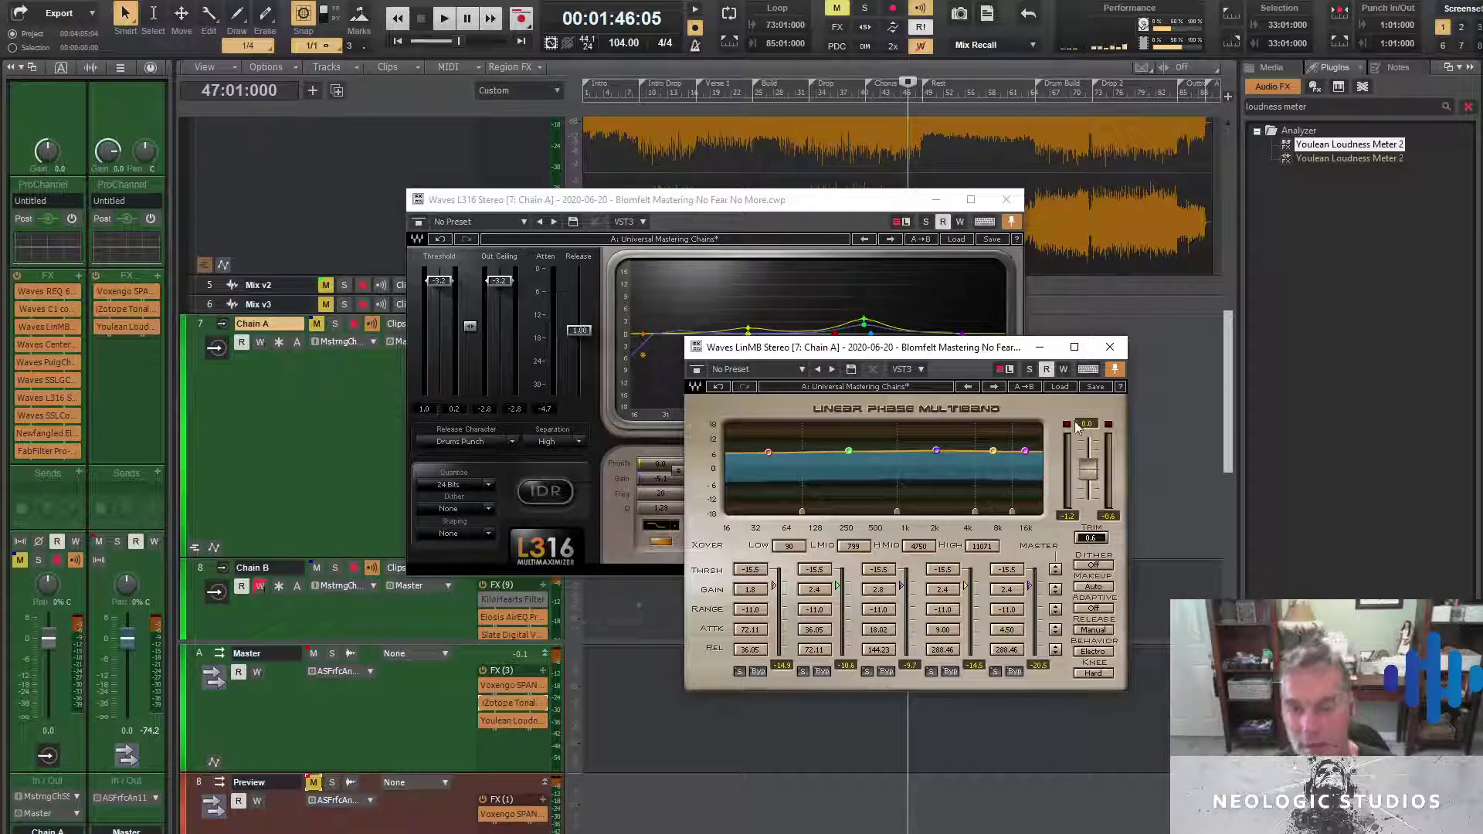
{"action": "left_click_drag", "start_coordinate": [872, 353], "coordinate": [1065, 364]}
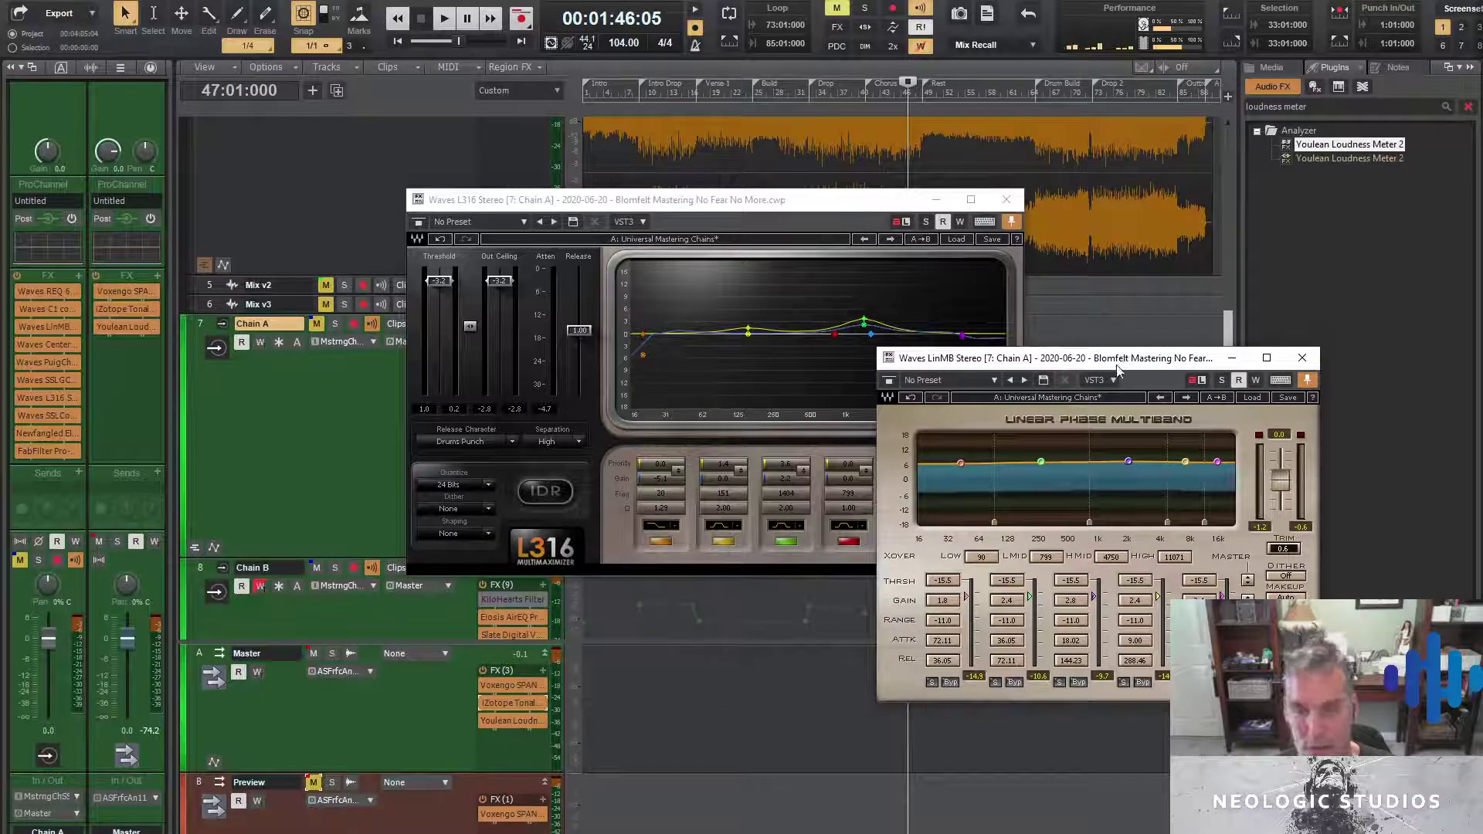
{"action": "left_click", "coordinate": [1006, 200]}
{"action": "left_click", "coordinate": [1301, 358]}
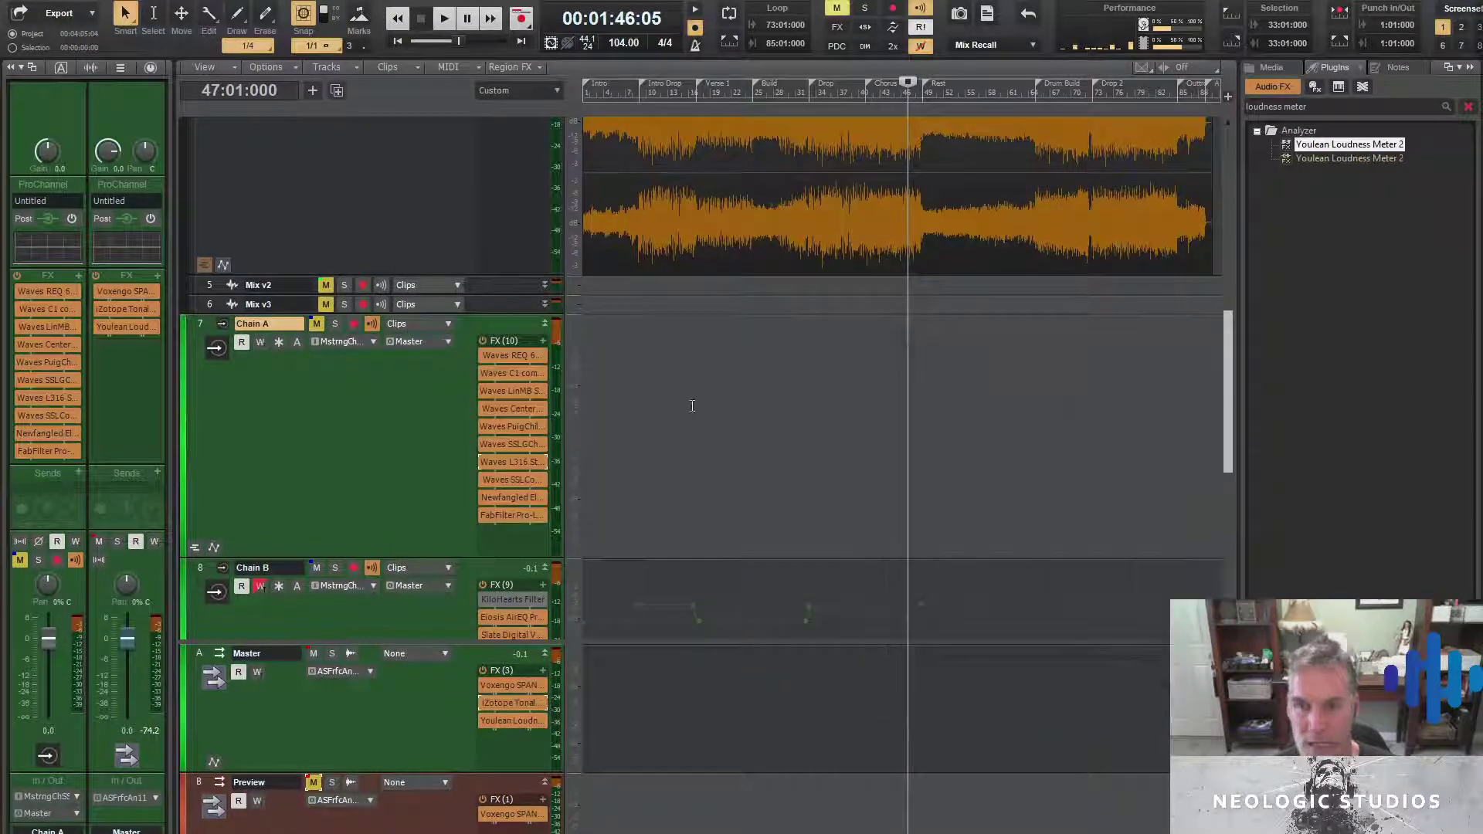
Play the song, switch the audible mastering chain from Chain B to Chain A, and stop playback
{"action": "key", "text": "space"}
{"action": "left_click", "coordinate": [317, 324]}
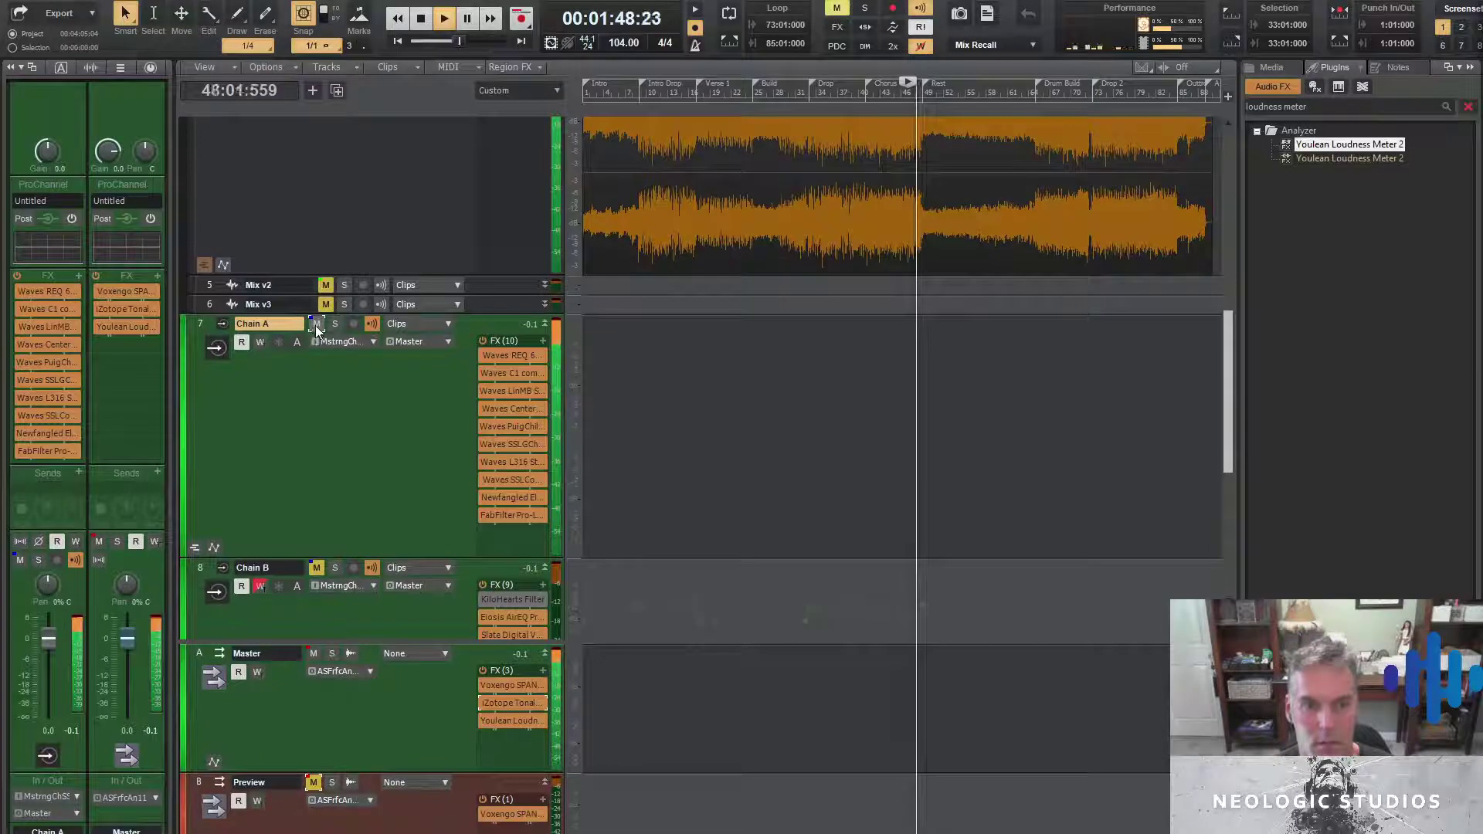
{"action": "key", "text": "space"}
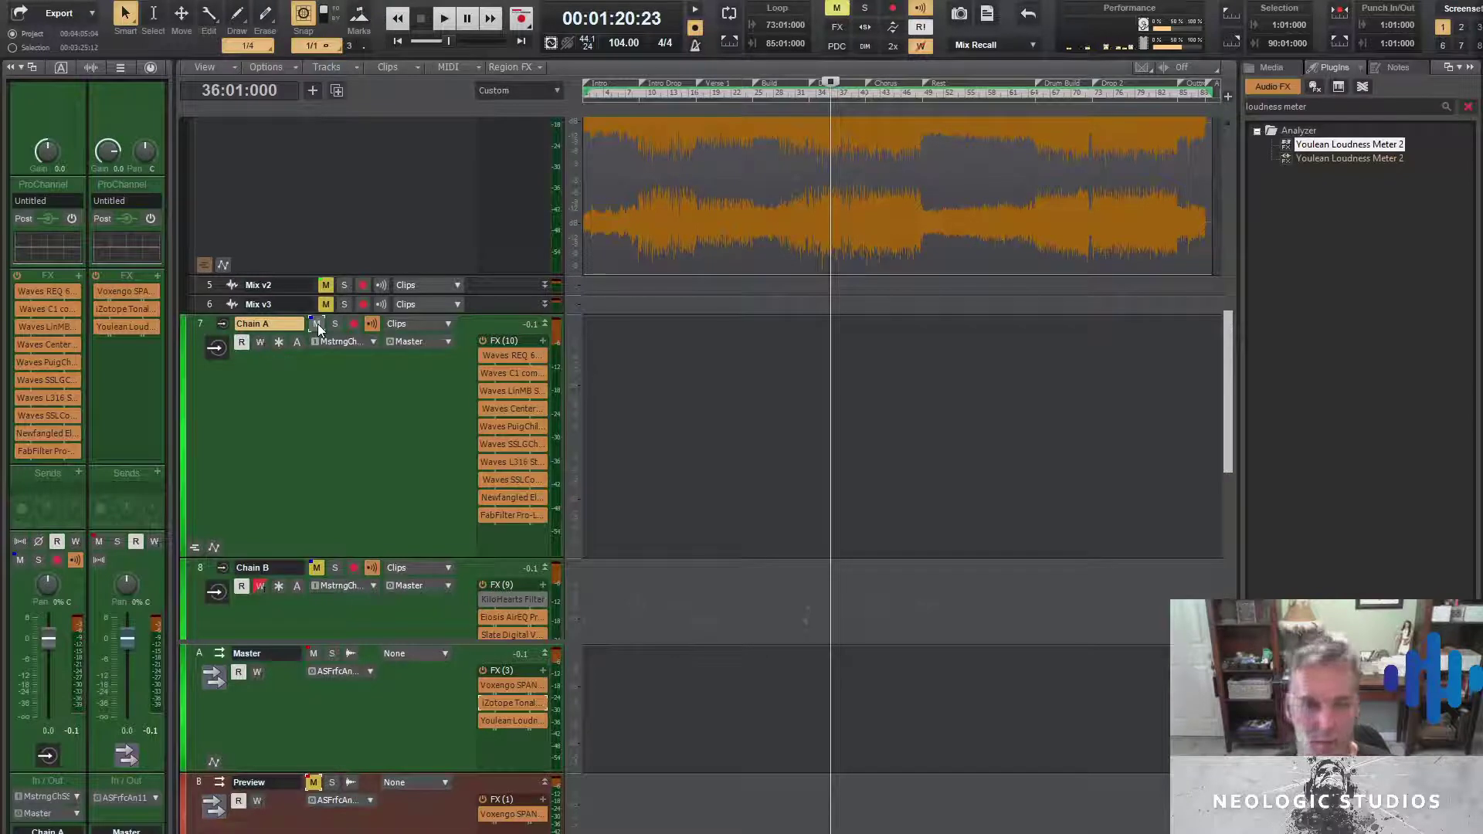
Play the song, alternate the audible mastering chain between Chain A and Chain B, finish on Chain A, and stop playback
{"action": "key", "text": "space"}
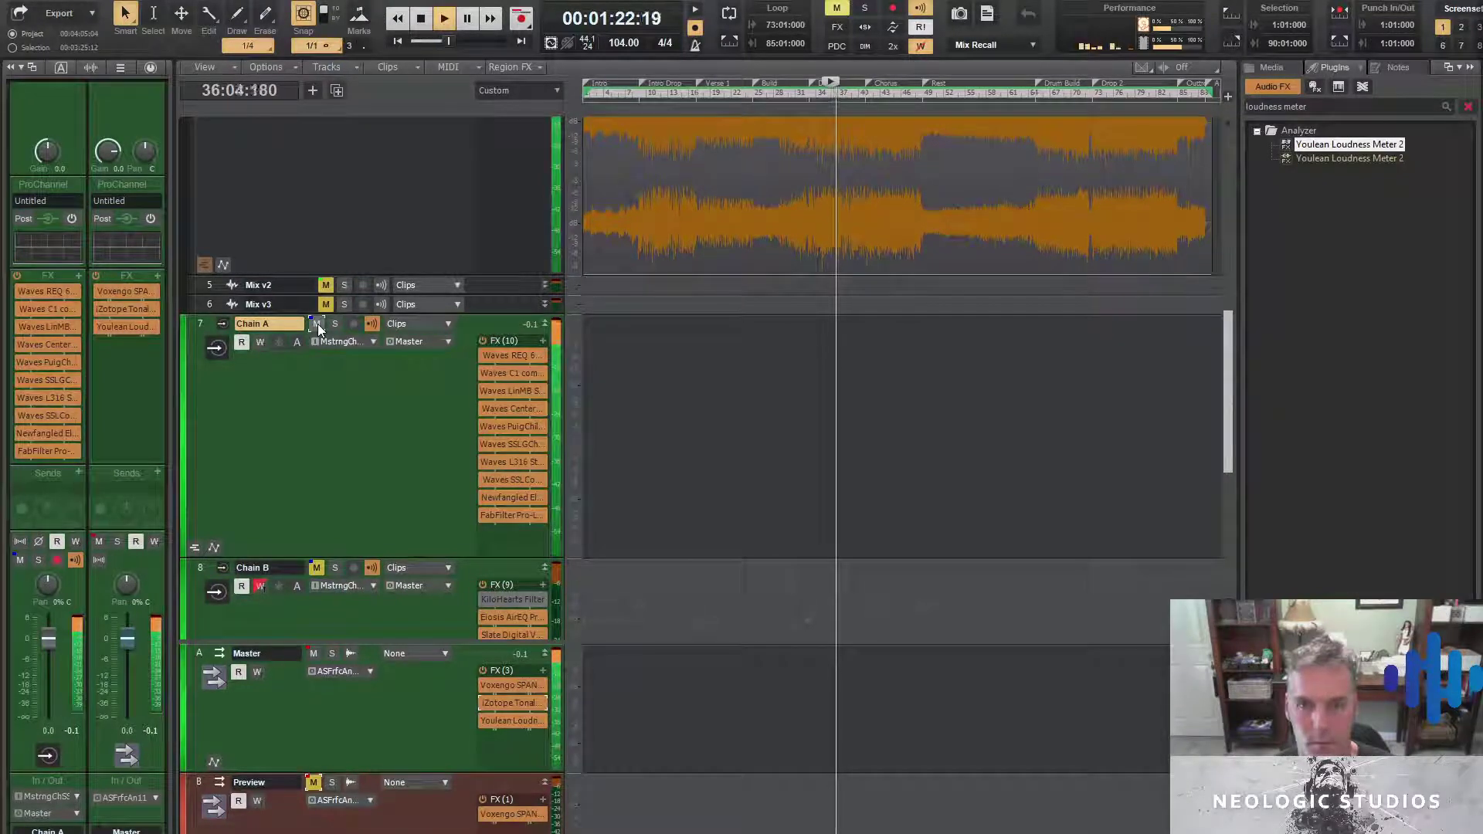
{"action": "left_click", "coordinate": [318, 326]}
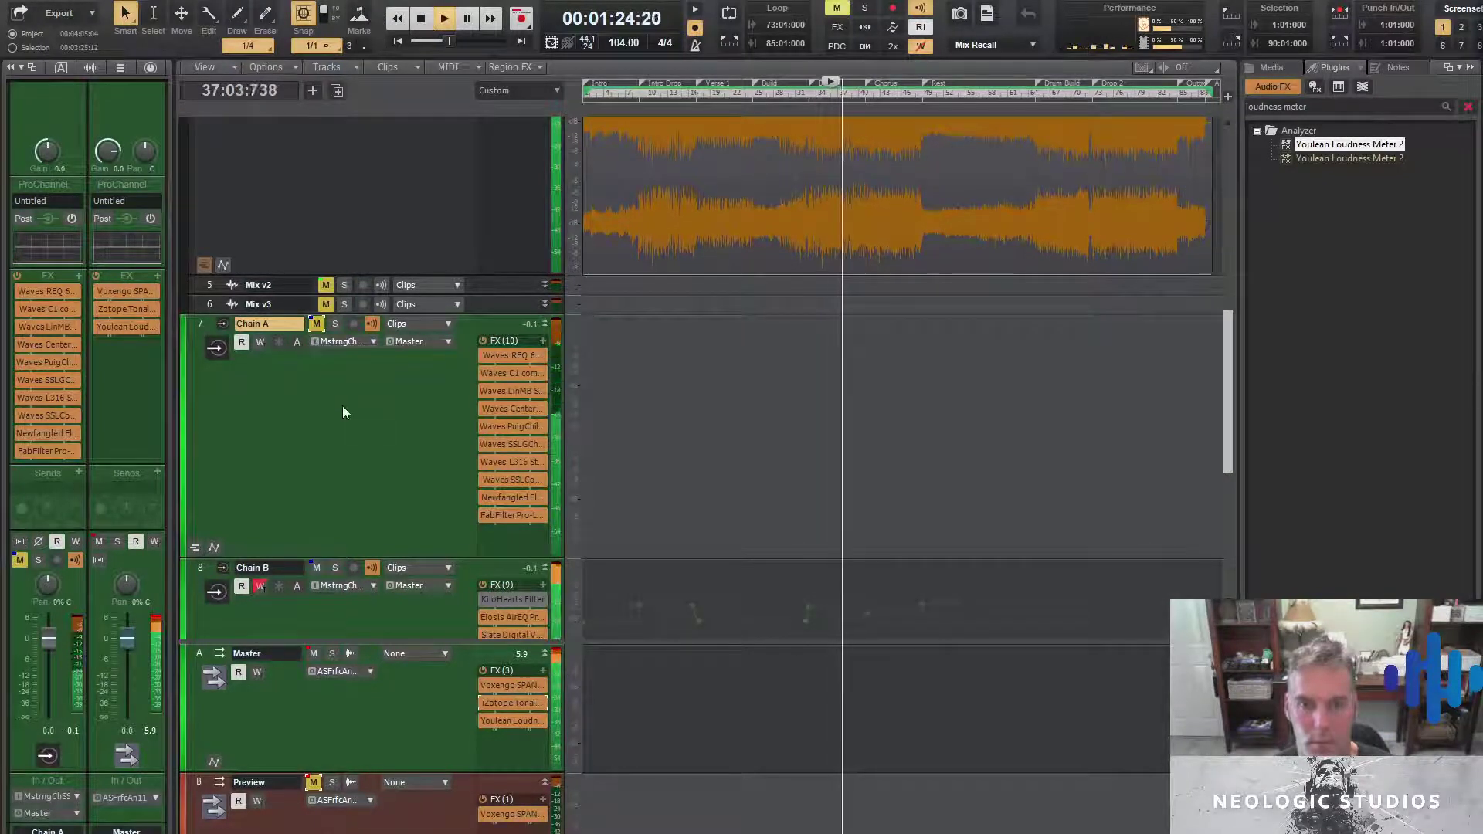
{"action": "scroll", "coordinate": [345, 402], "scroll_direction": "down", "scroll_amount": 1}
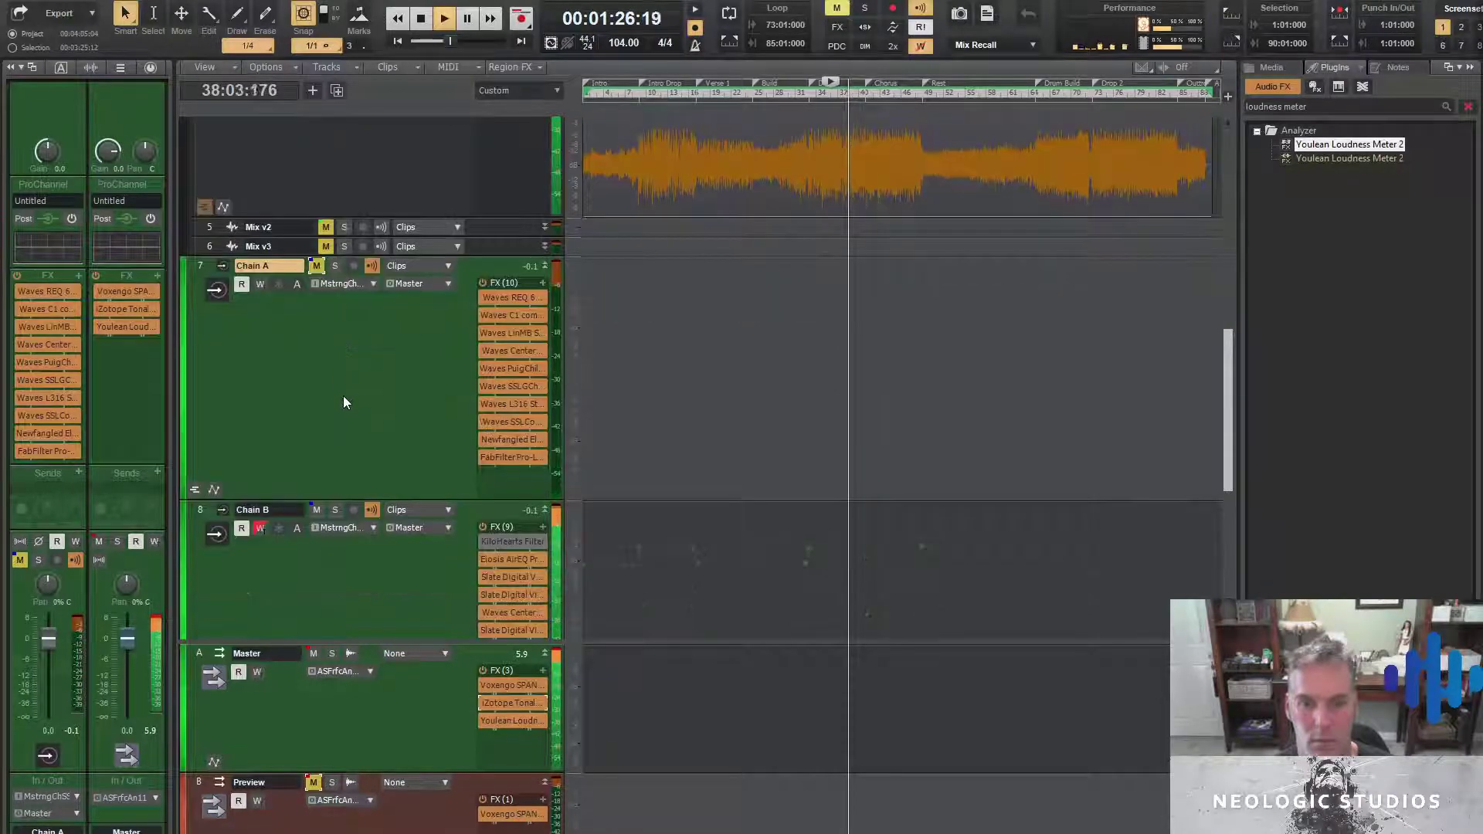
{"action": "left_click", "coordinate": [313, 268]}
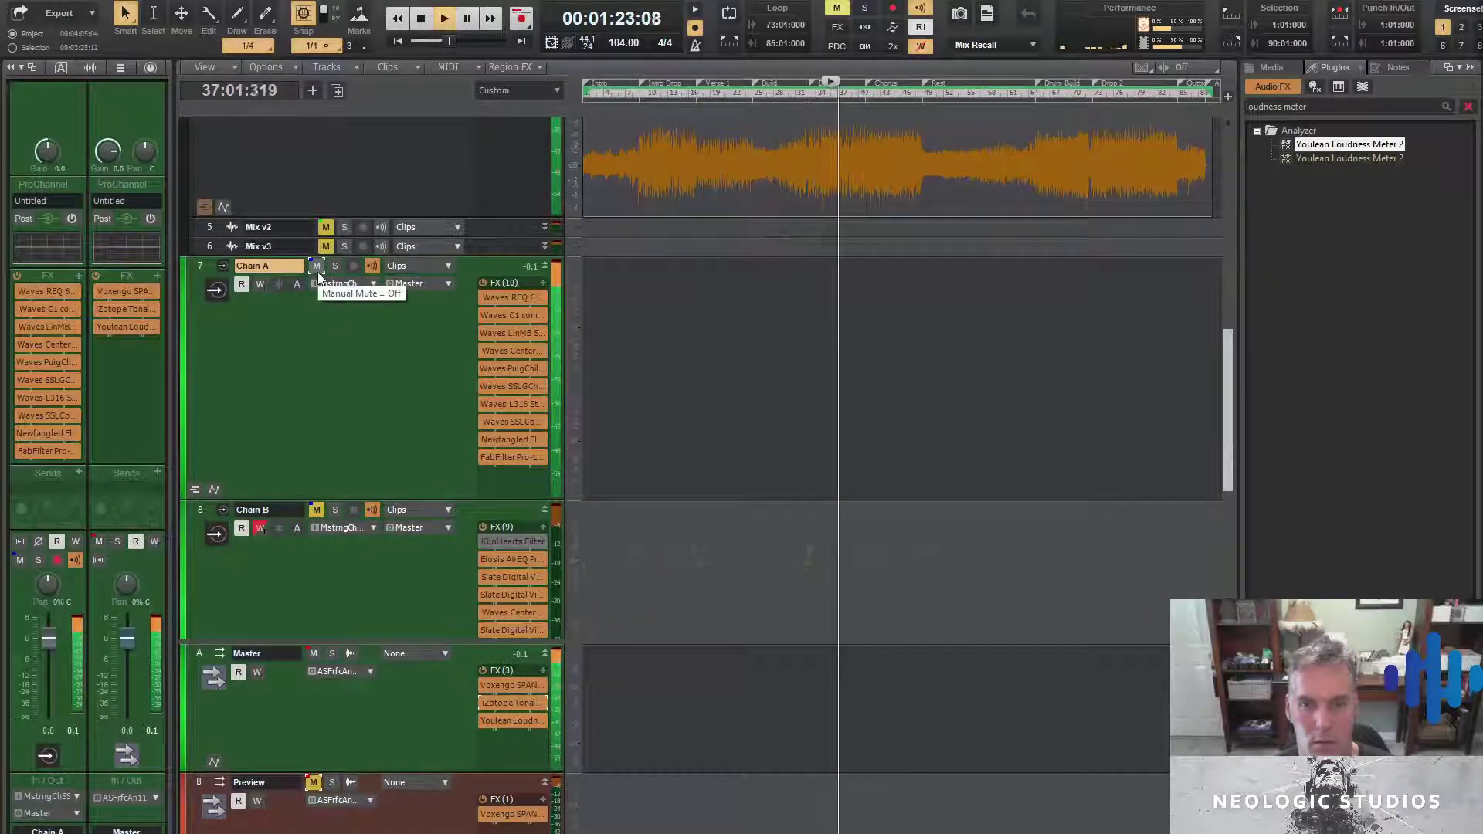
{"action": "left_click", "coordinate": [317, 267]}
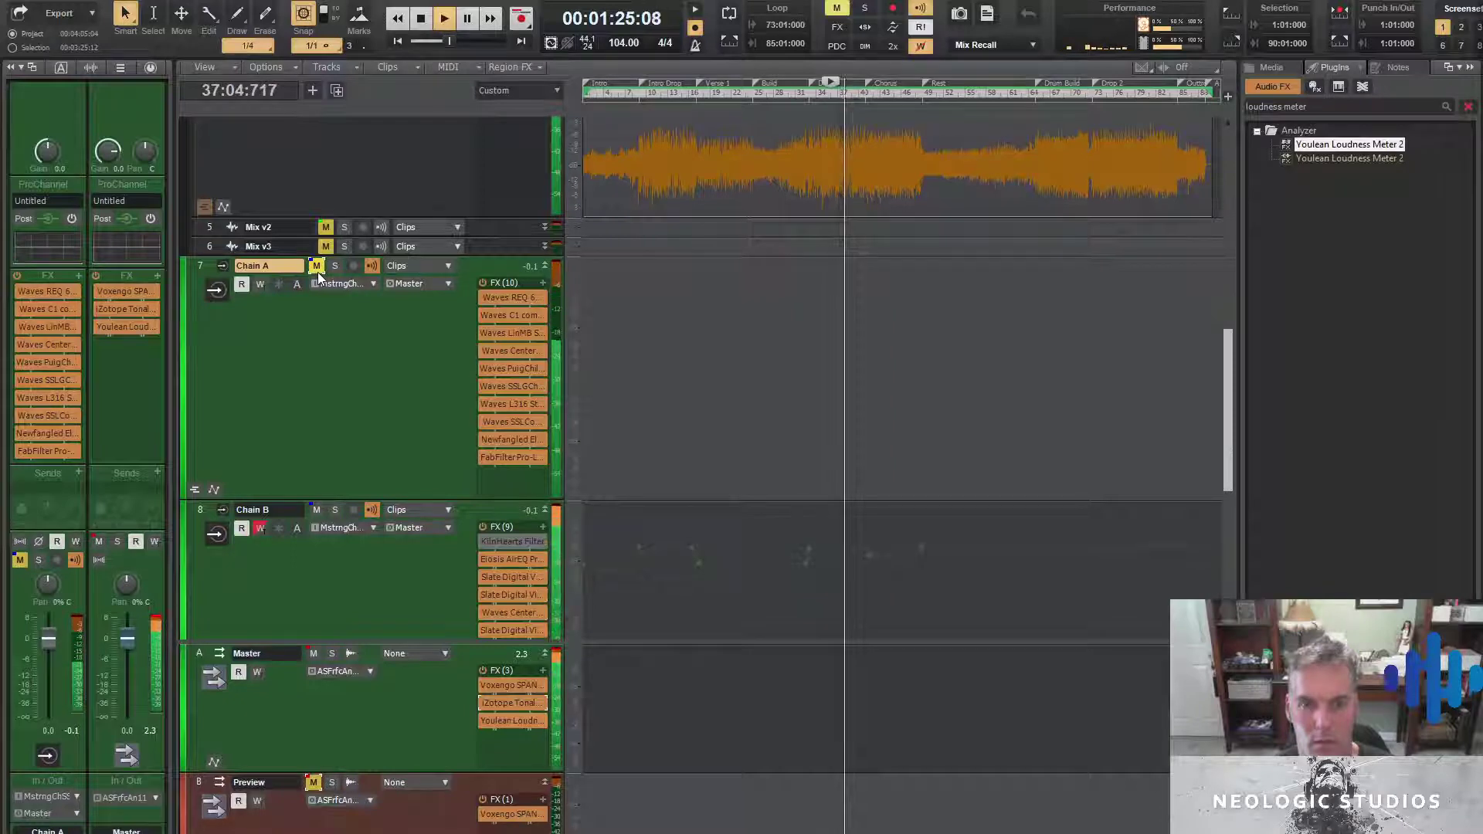
{"action": "left_click", "coordinate": [317, 272]}
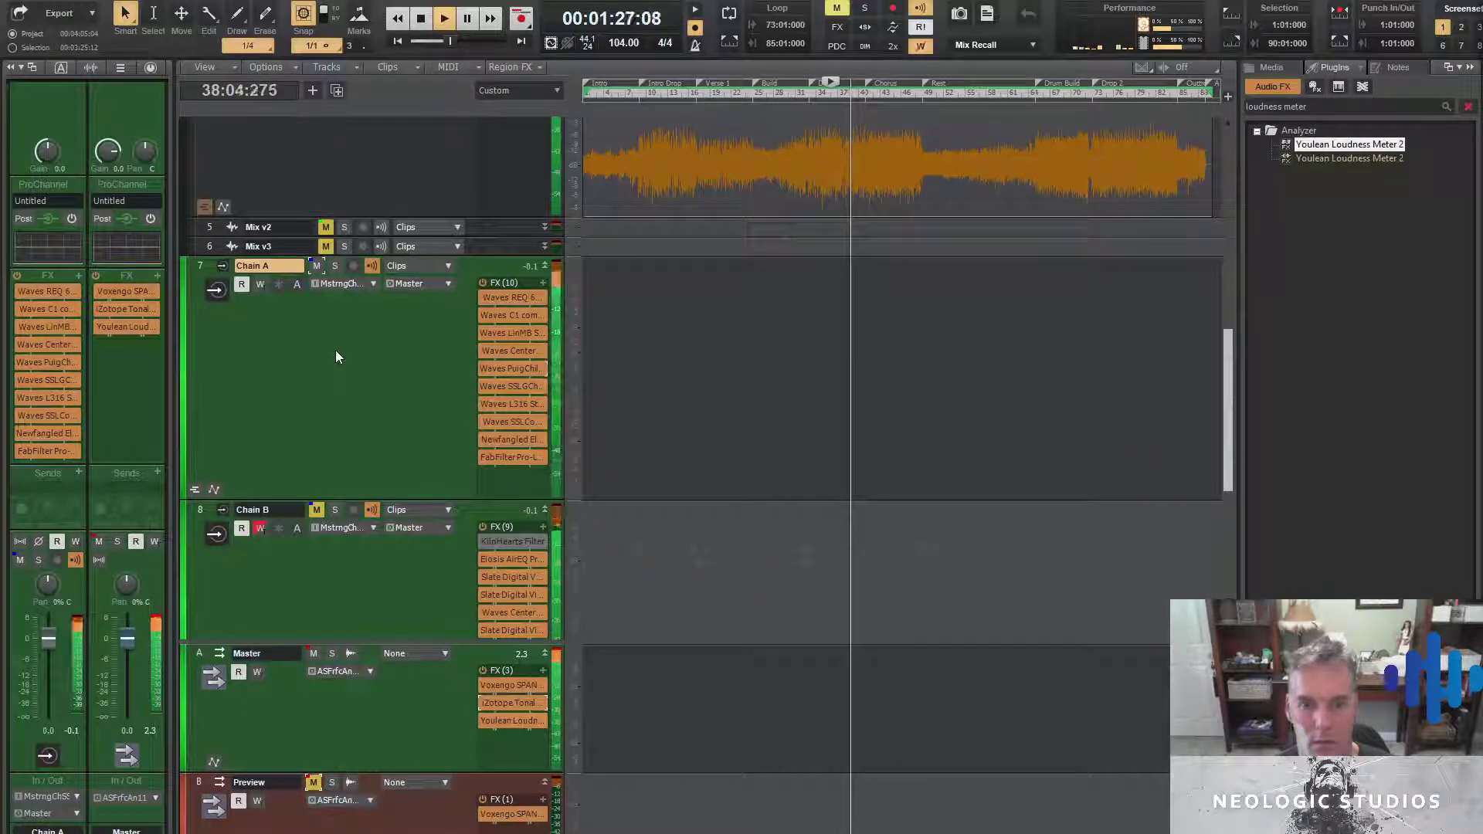
{"action": "key", "text": "space"}
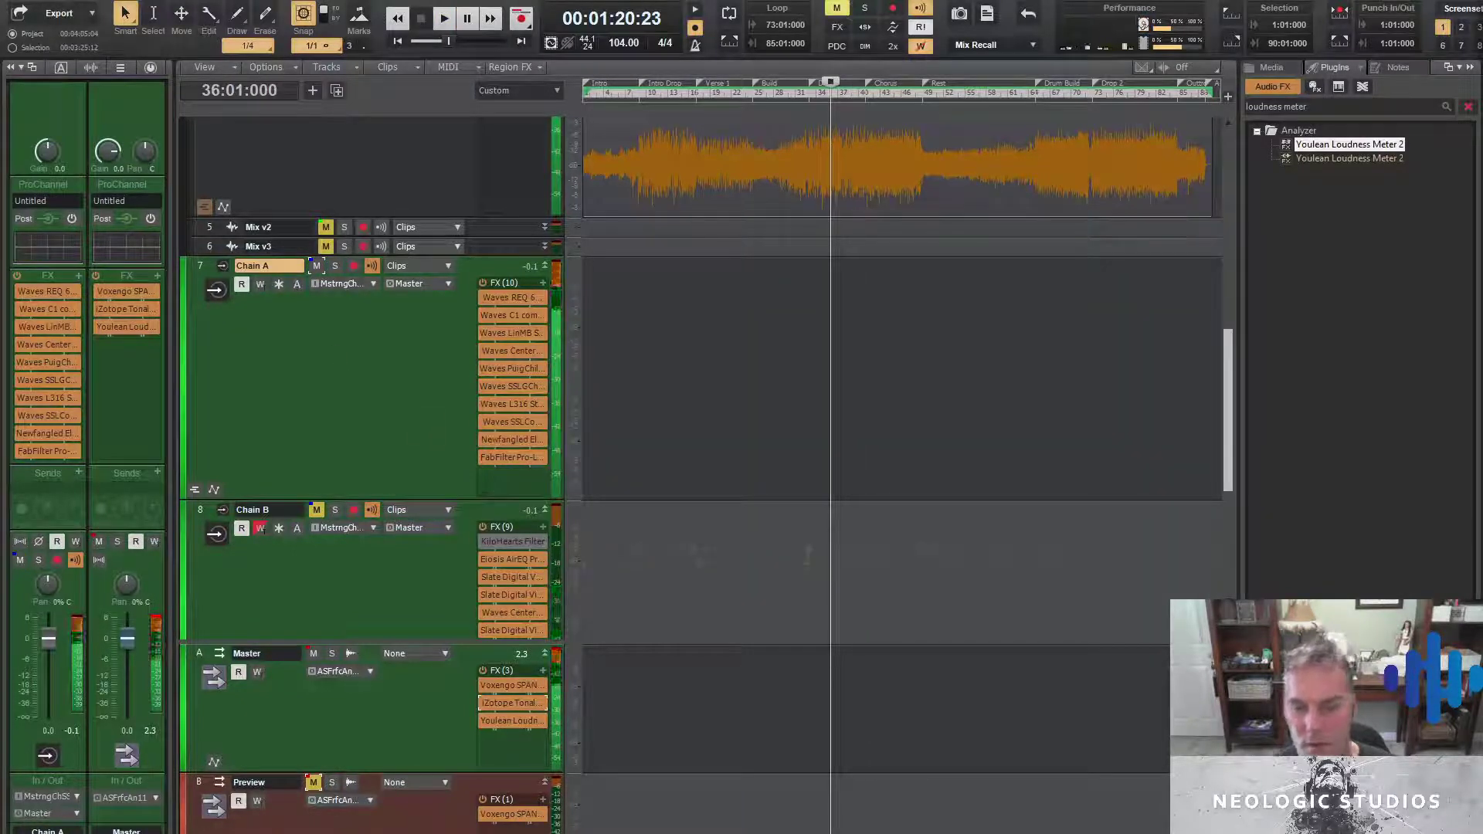
Select the Chain B track to show its full FX list, and view its Slate Digital VBC Rack before closing it
{"action": "mouse_move", "coordinate": [800, 833]}
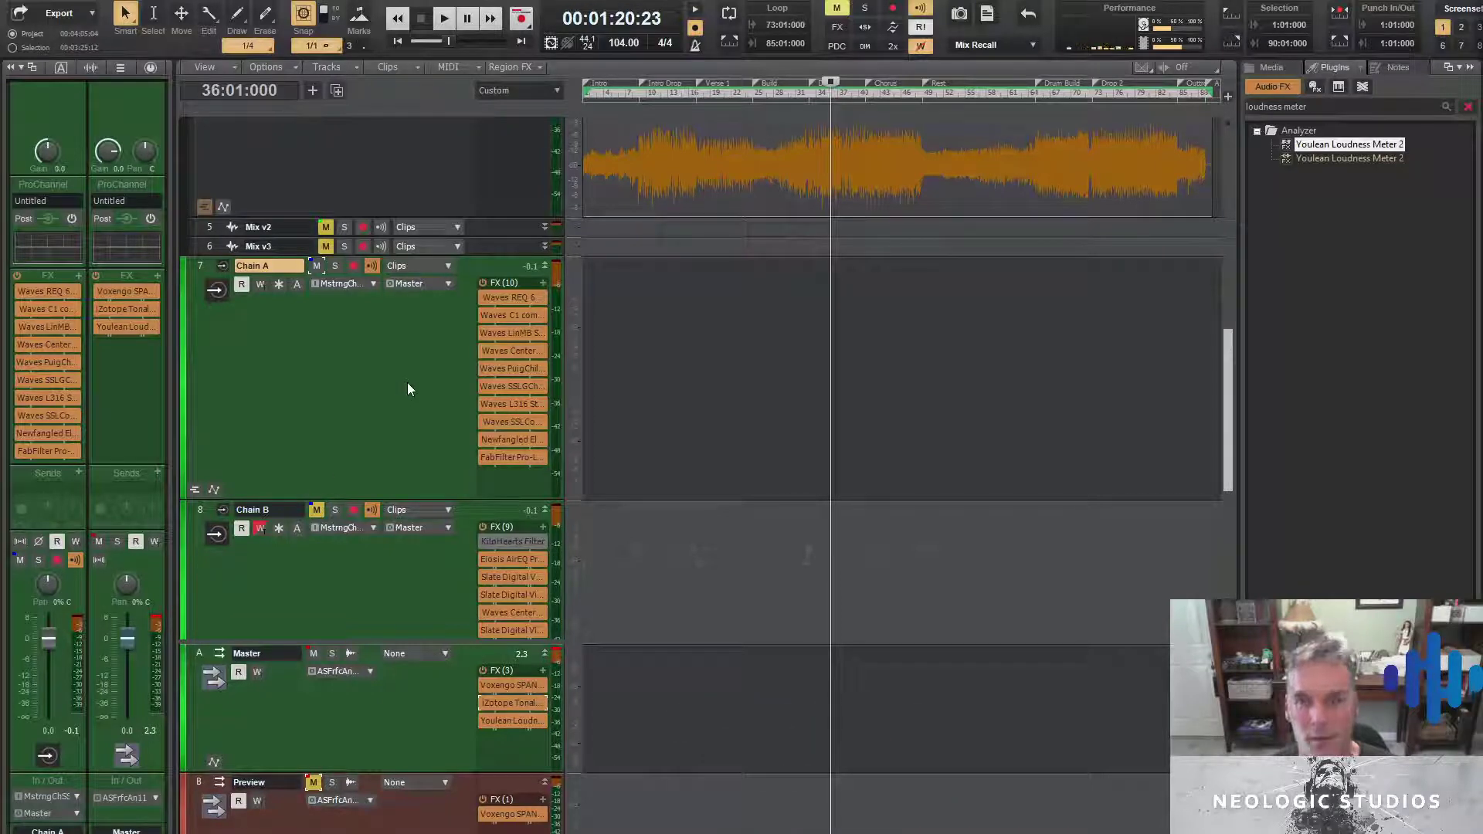
{"action": "left_click", "coordinate": [428, 591]}
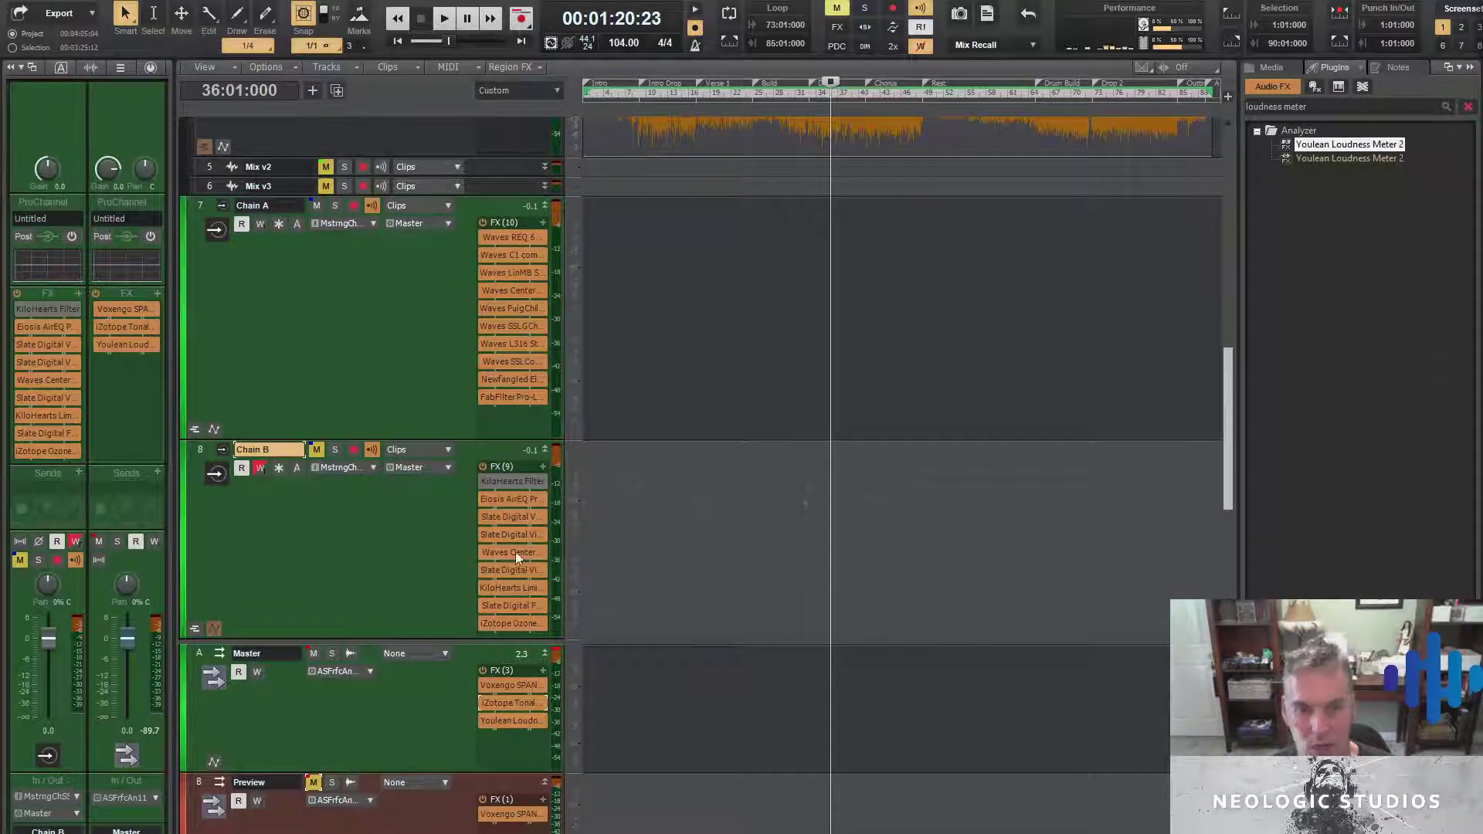
{"action": "left_click_drag", "start_coordinate": [480, 570], "coordinate": [508, 519]}
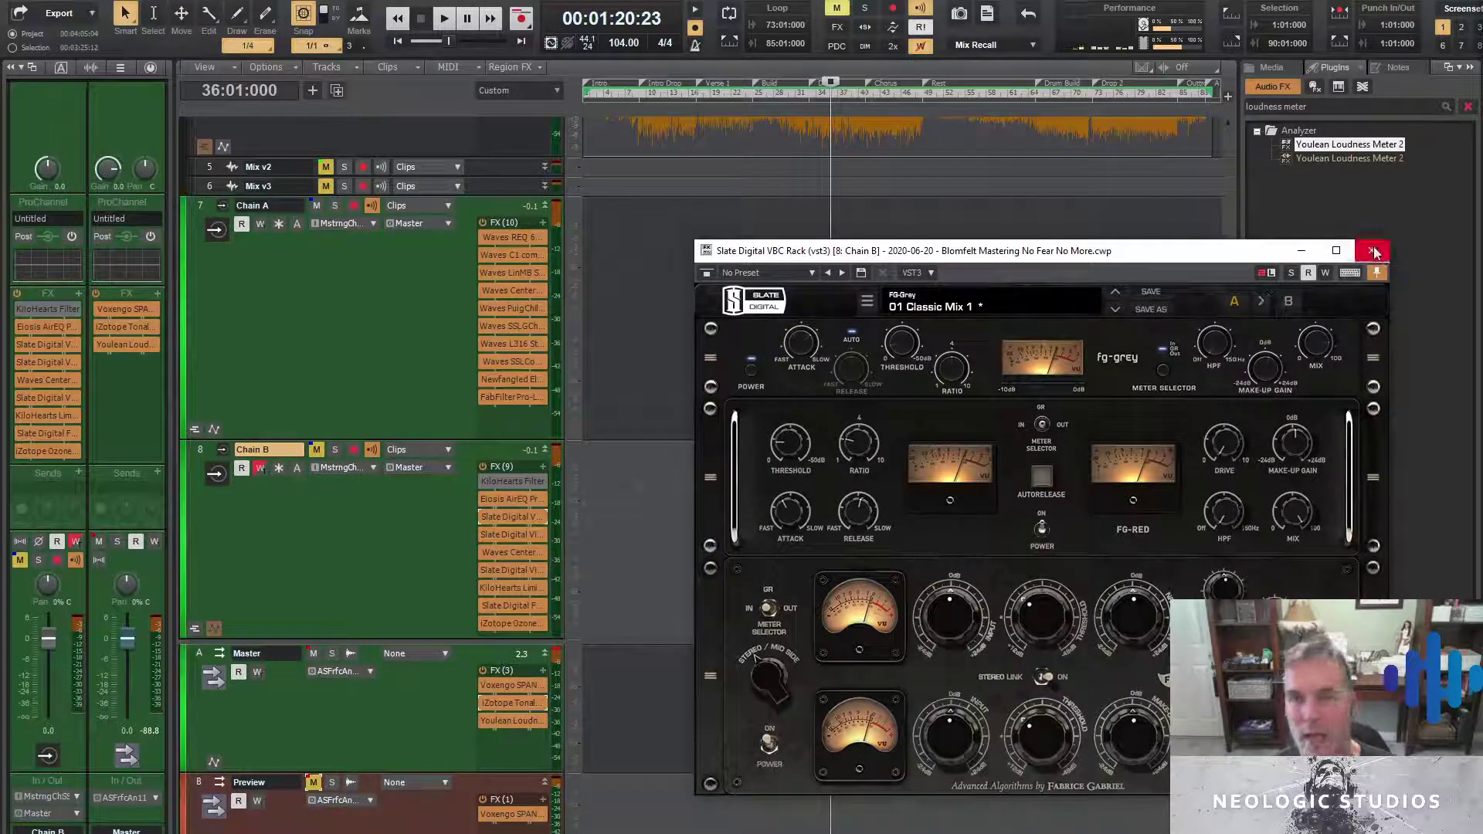
{"action": "left_click", "coordinate": [1373, 252]}
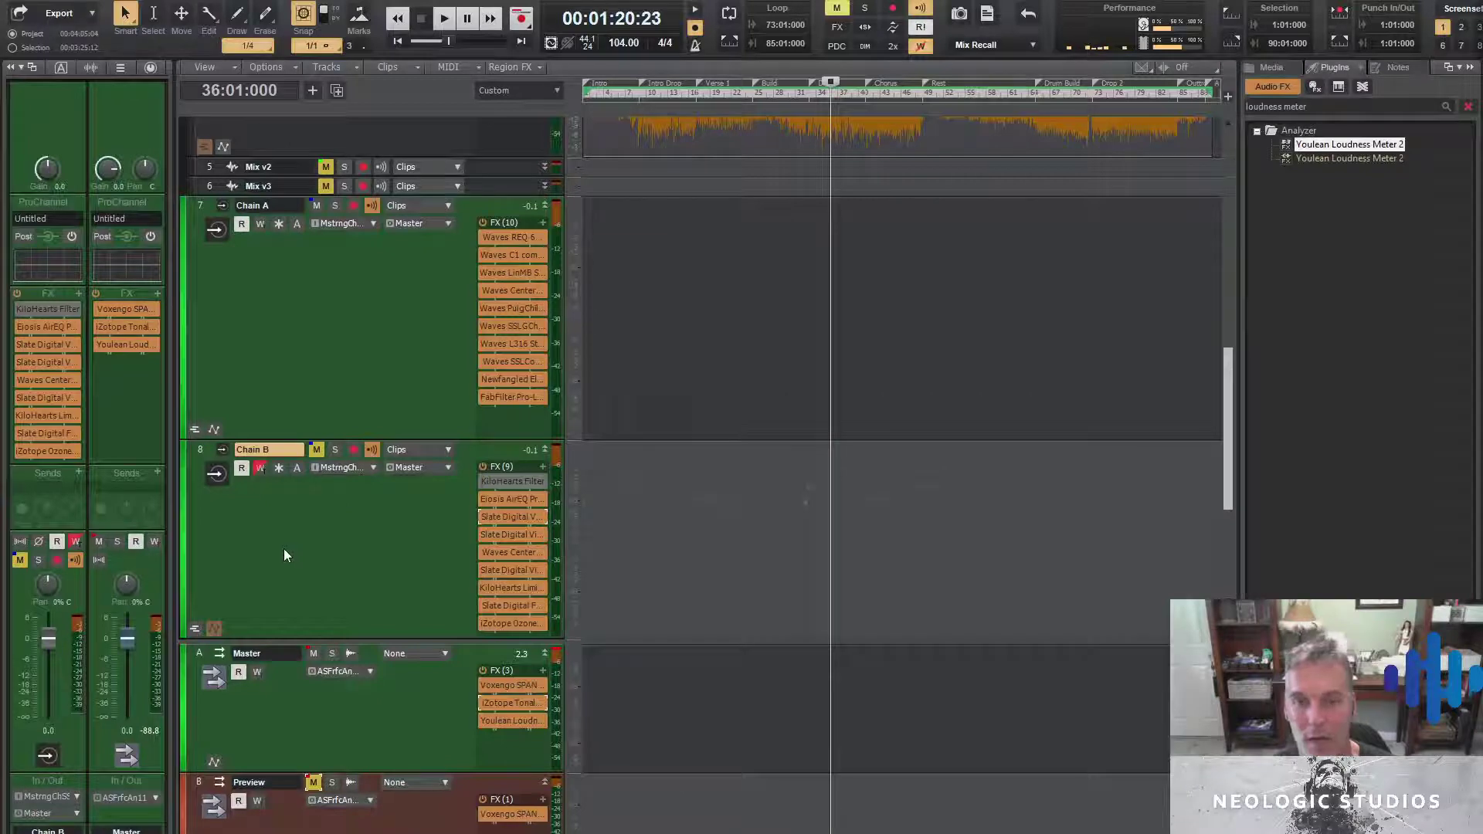
Open the Waves L316 and LinMB plugins from Chain A's FX list and position the LinMB window partly over L316
{"action": "mouse_move", "coordinate": [509, 534]}
{"action": "left_mouse_down"}
{"action": "mouse_move", "coordinate": [544, 249]}
{"action": "mouse_move", "coordinate": [508, 238]}
{"action": "mouse_move", "coordinate": [525, 272]}
{"action": "left_mouse_up"}
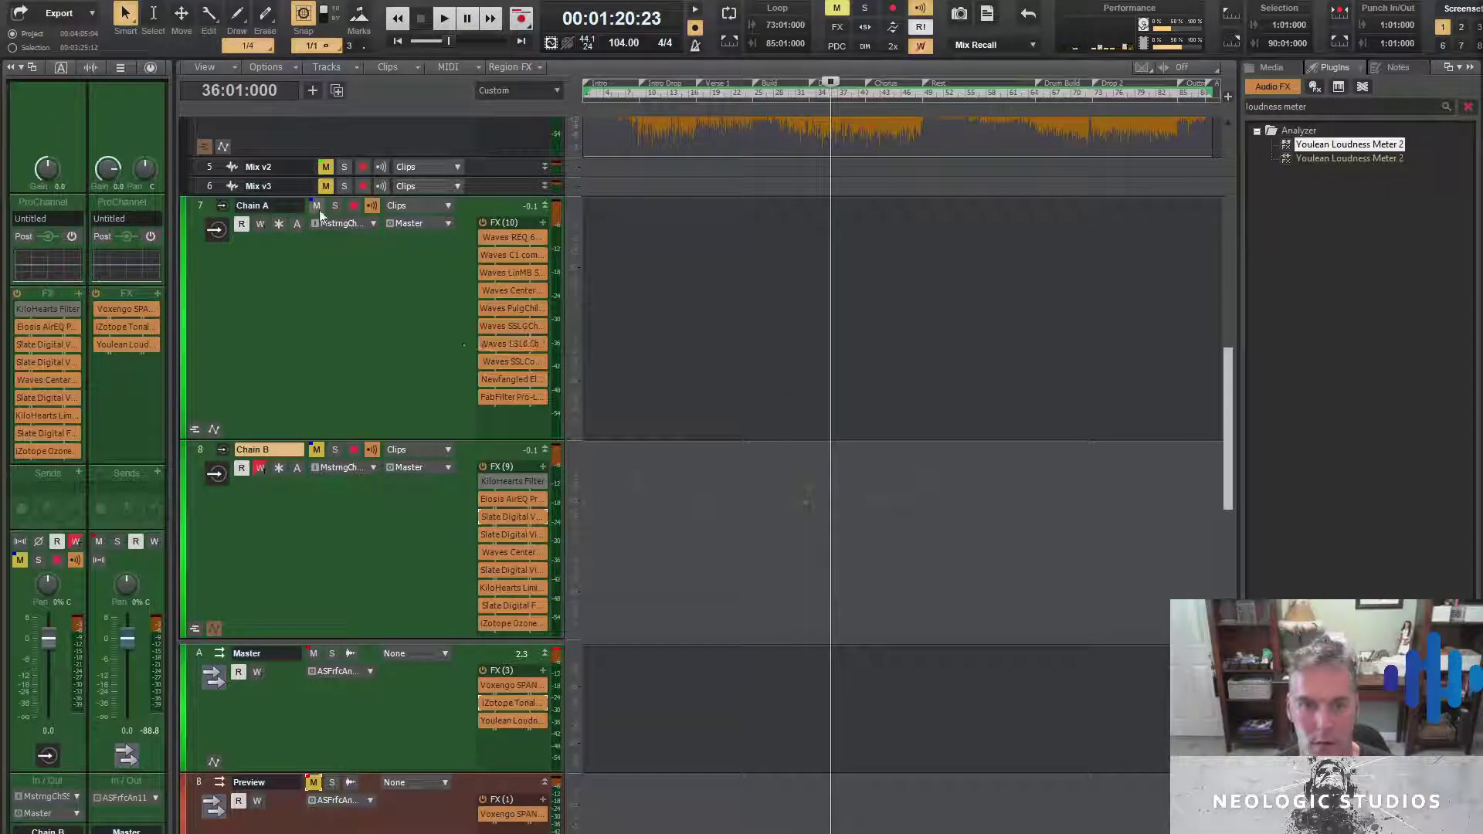
{"action": "double_click", "coordinate": [513, 343]}
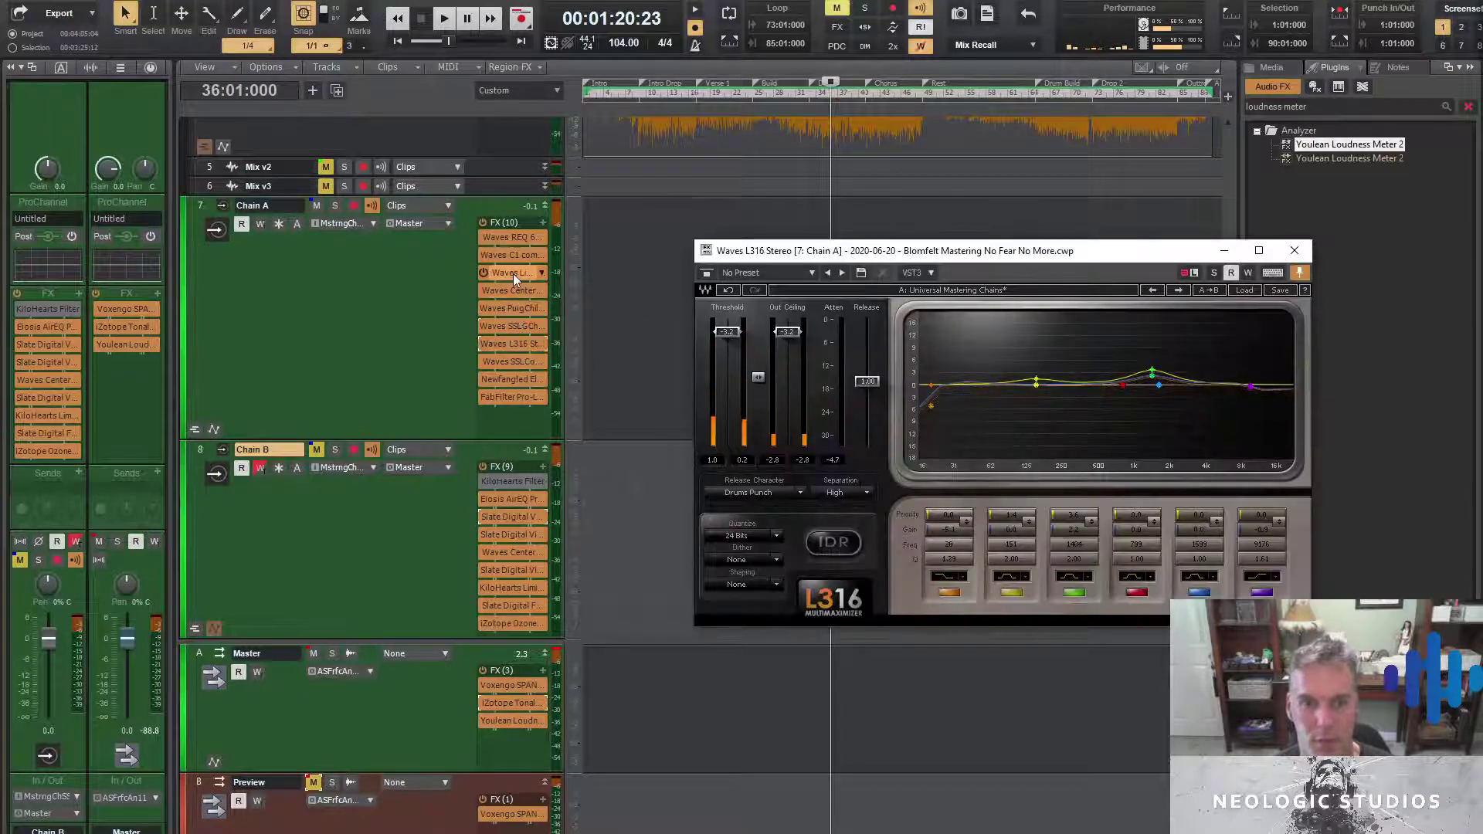
{"action": "double_click", "coordinate": [513, 273]}
{"action": "left_click_drag", "start_coordinate": [831, 256], "coordinate": [386, 273]}
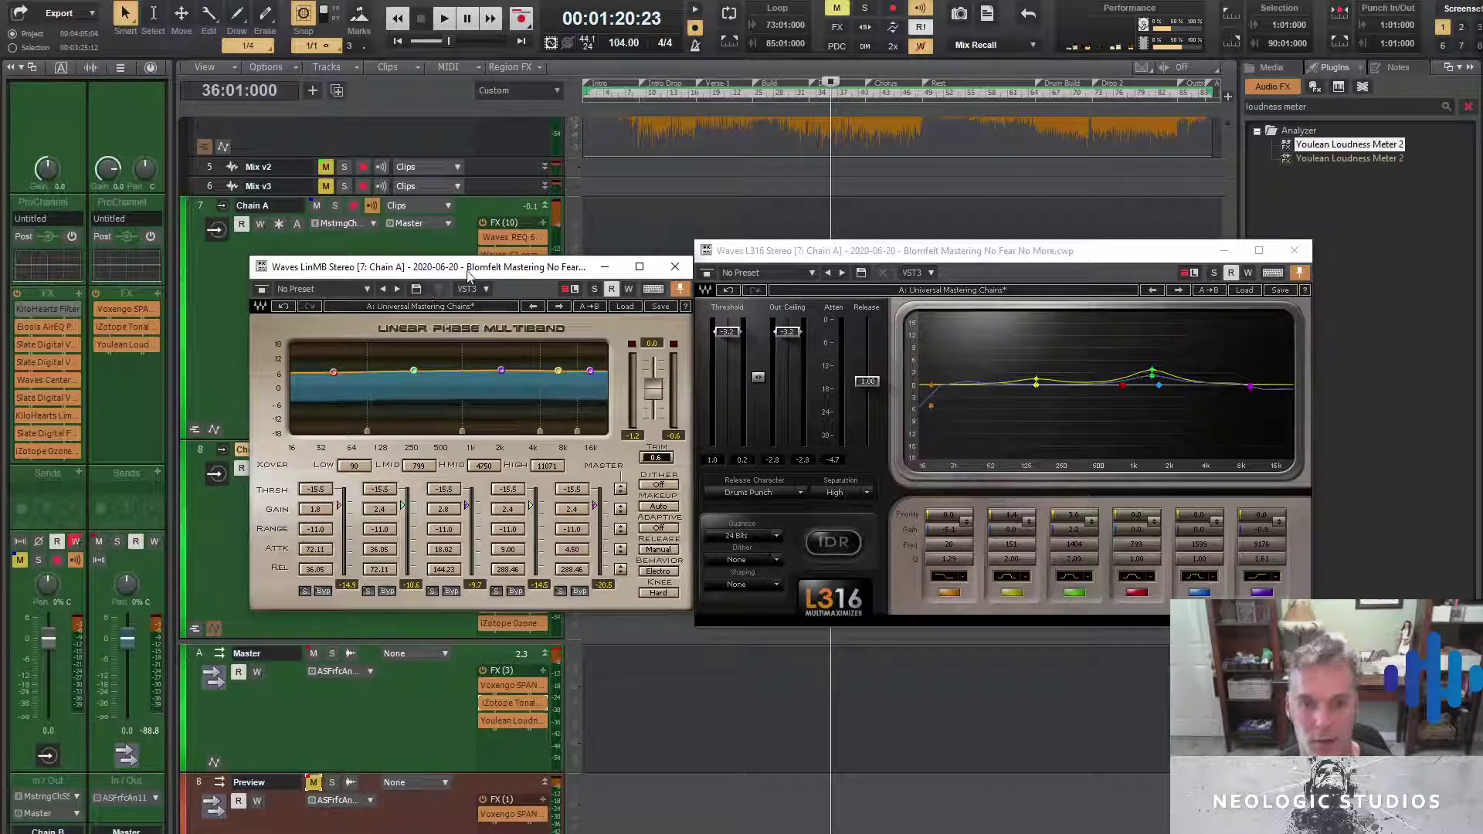
{"action": "left_click_drag", "start_coordinate": [469, 268], "coordinate": [809, 284]}
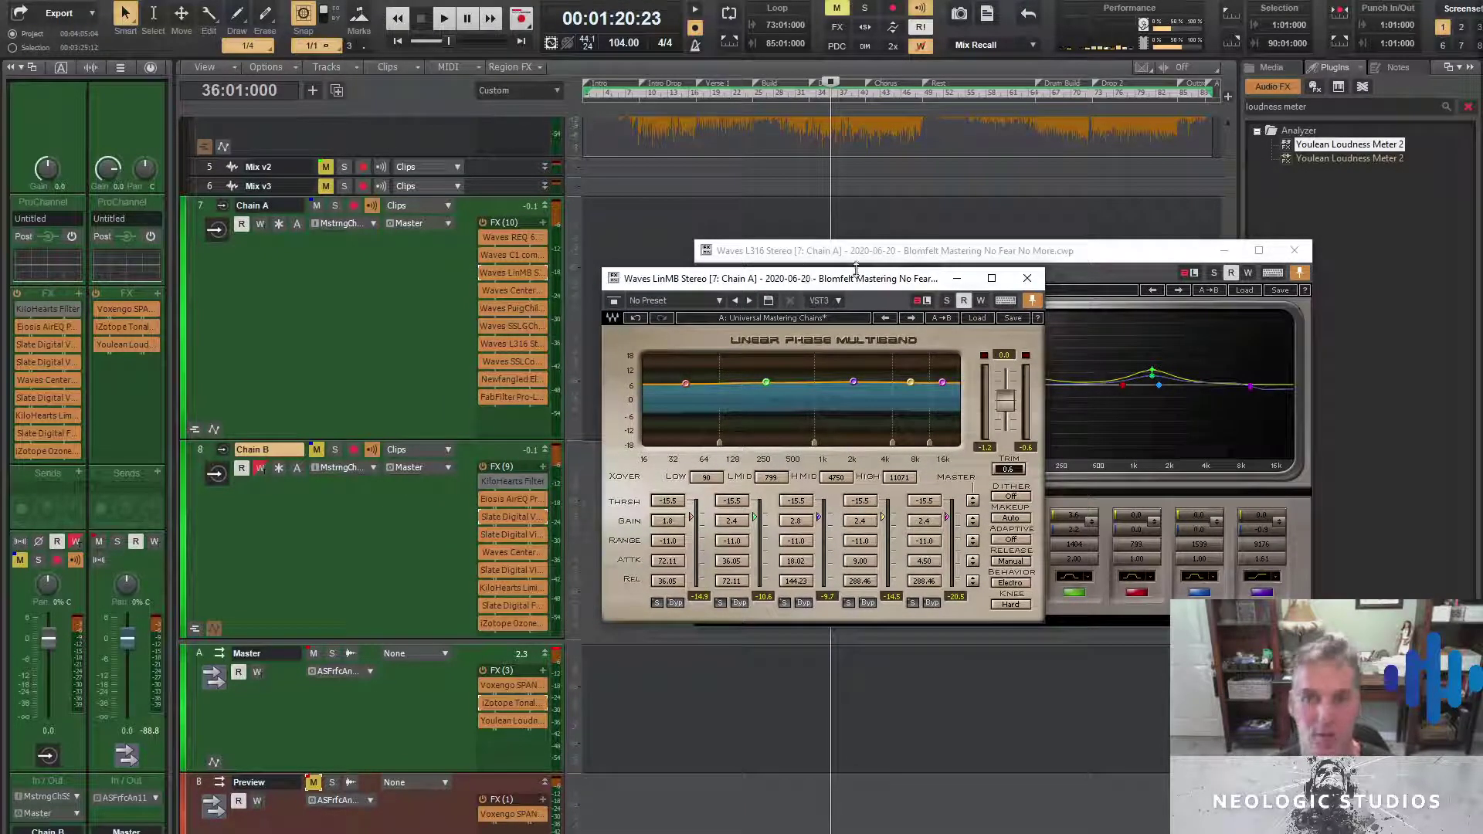
{"action": "left_click_drag", "start_coordinate": [857, 283], "coordinate": [898, 285]}
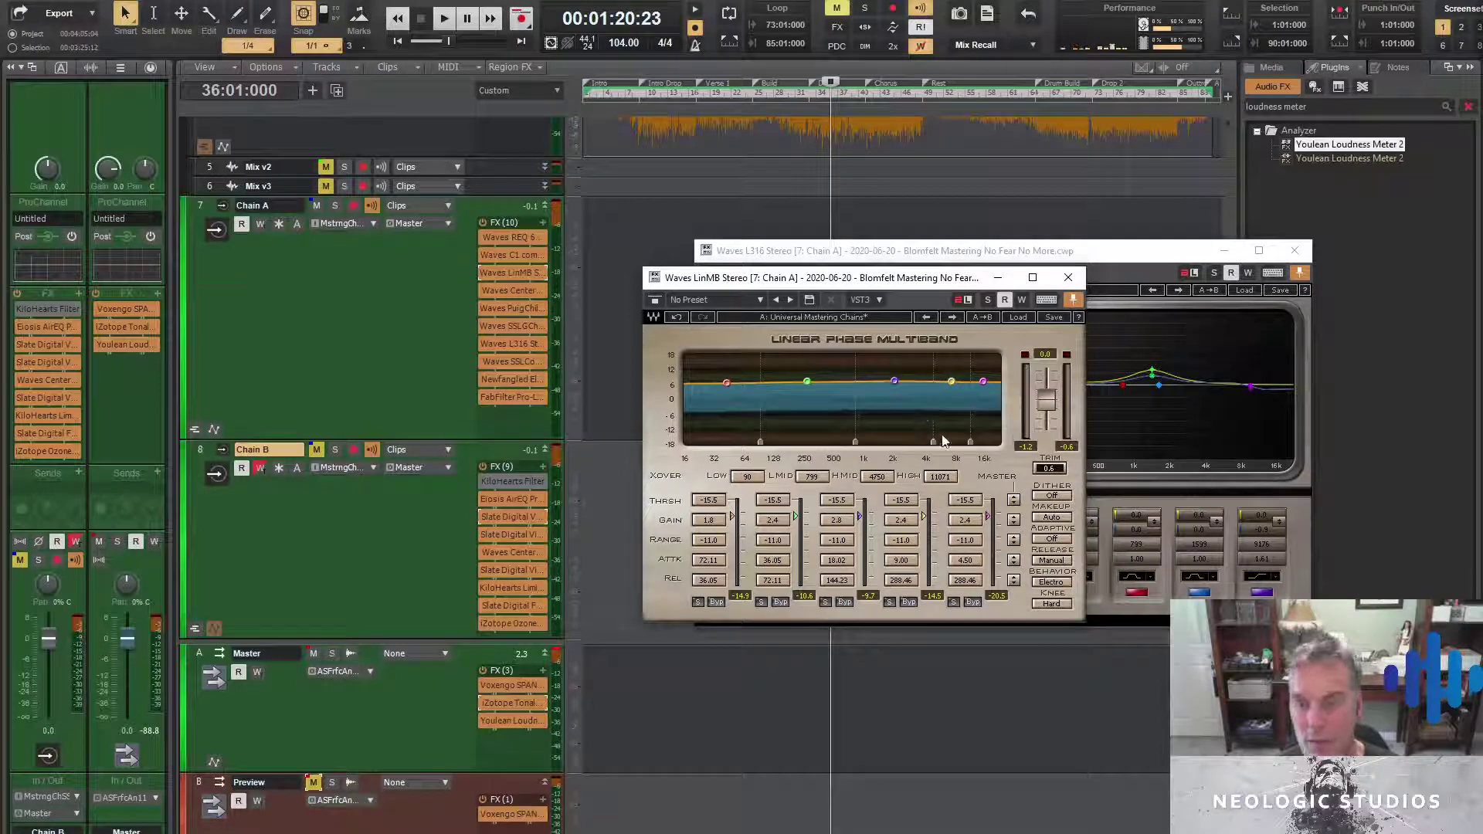
View FabFilter Pro-L 2 from Chain A's FX list, and close it together with the LinMB and L316 windows
{"action": "left_click_drag", "start_coordinate": [508, 364], "coordinate": [514, 378]}
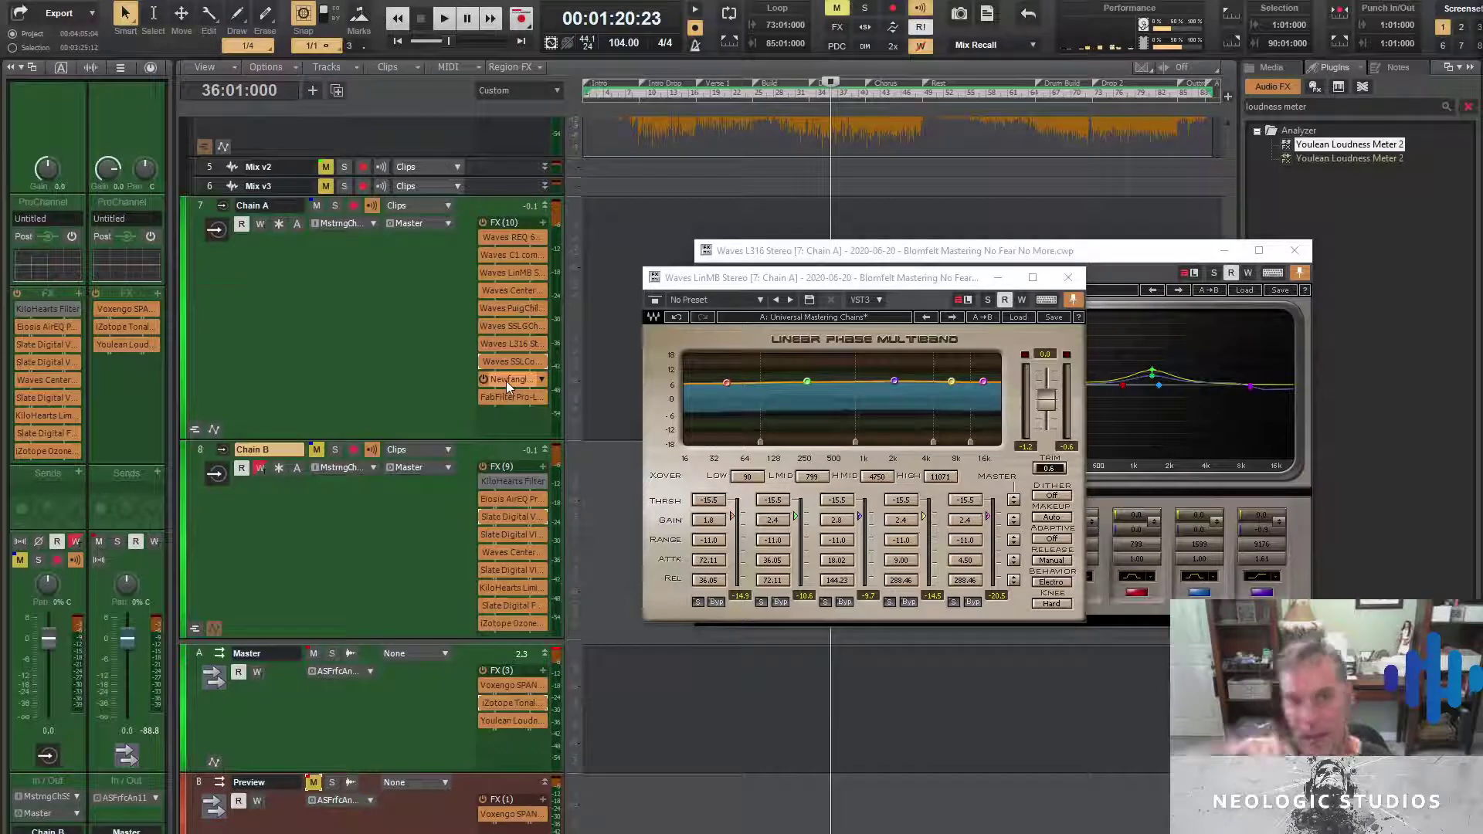
{"action": "double_click", "coordinate": [511, 397]}
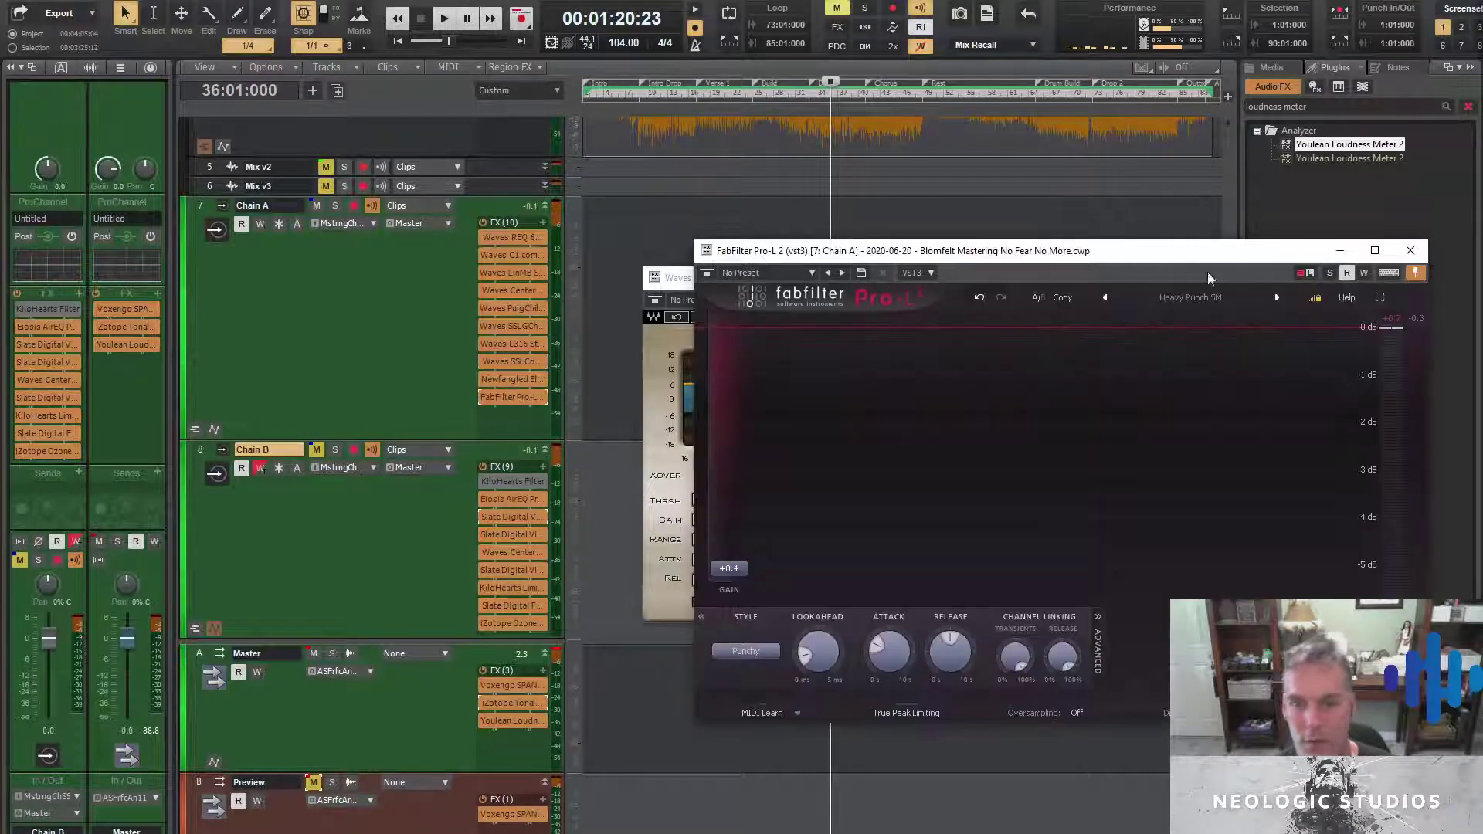
{"action": "left_click", "coordinate": [1410, 251]}
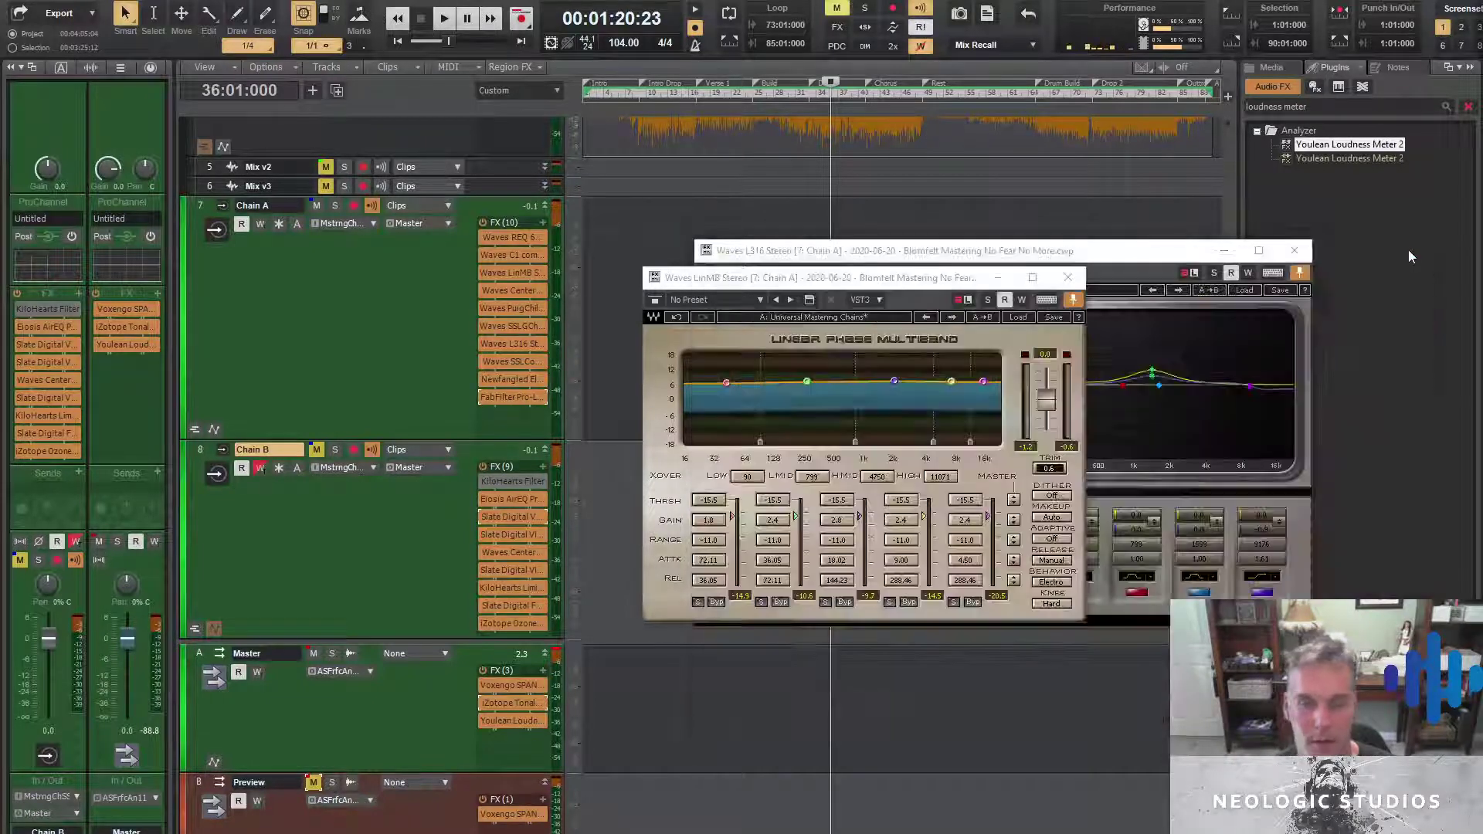
{"action": "left_click", "coordinate": [1066, 278]}
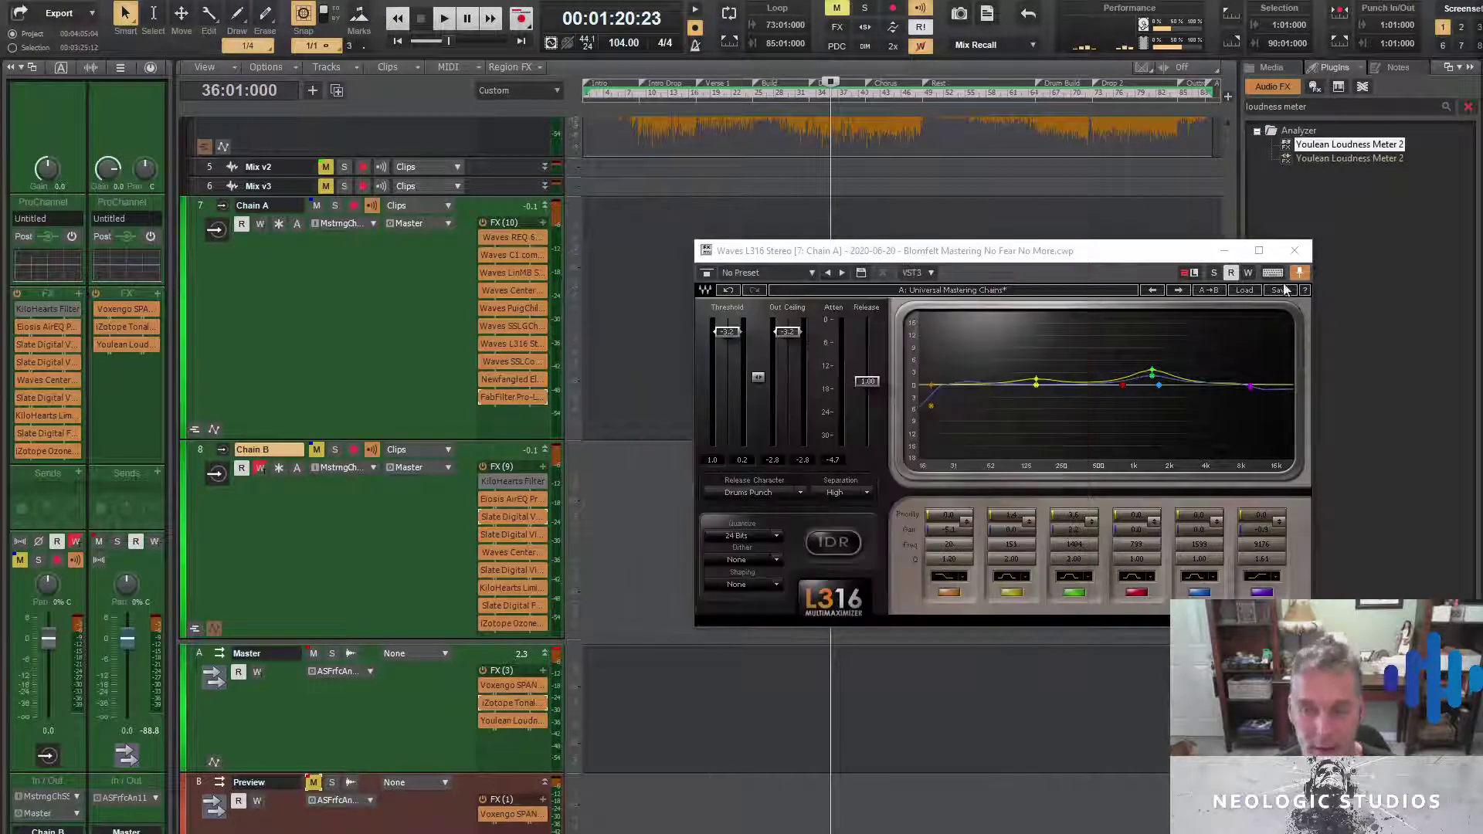
{"action": "left_click", "coordinate": [1295, 251]}
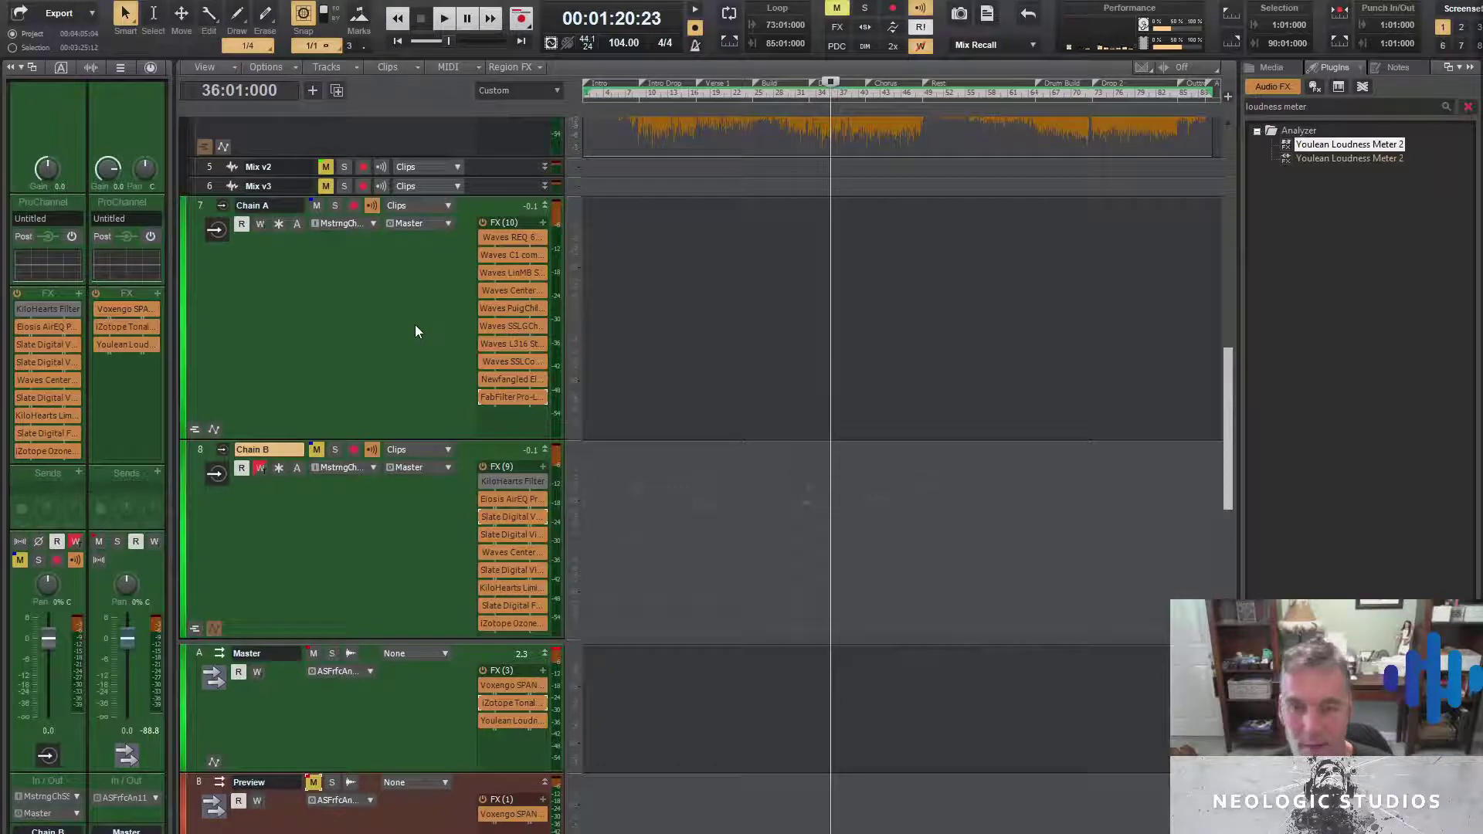
Reopen Waves LinMB and Waves L316 from Chain A's FX list for another look, and close both
{"action": "double_click", "coordinate": [512, 275]}
{"action": "double_click", "coordinate": [514, 345]}
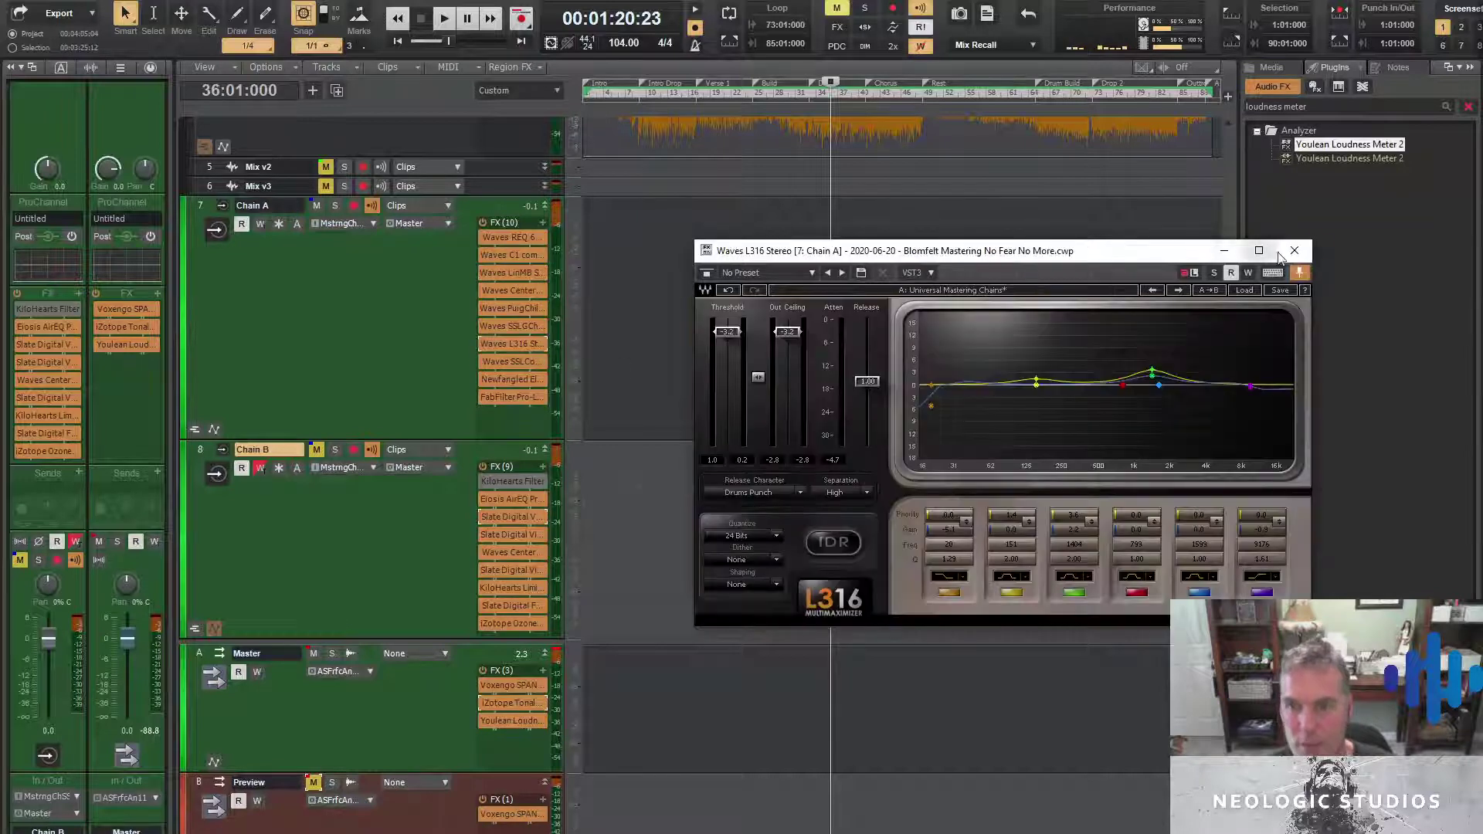
{"action": "left_click", "coordinate": [1294, 250]}
{"action": "left_click", "coordinate": [1115, 253]}
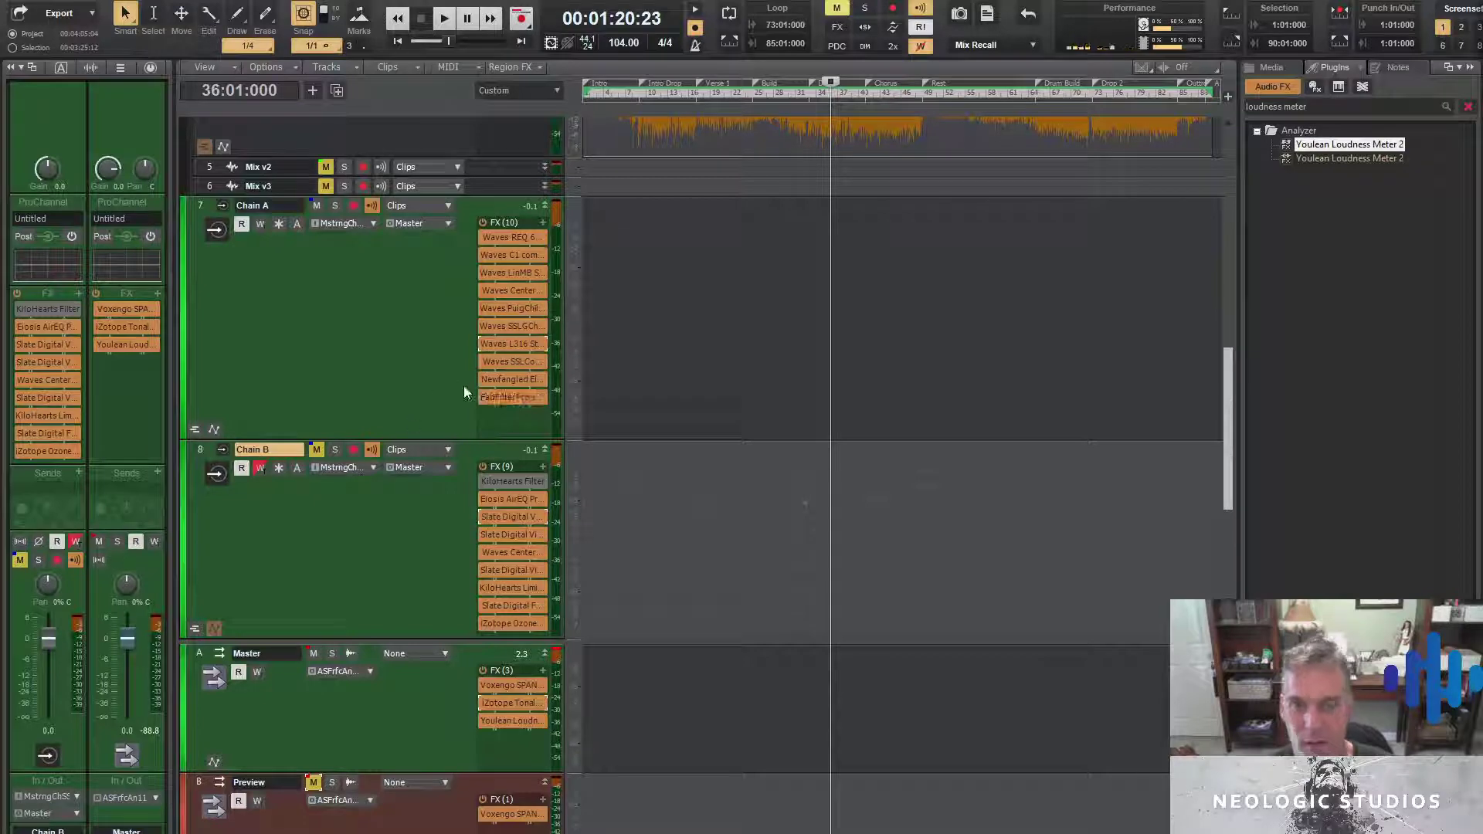
Open FabFilter Pro-L 2 and Newfangled Elevate from Chain A, and show Elevate's Filter Bank display and Filter Bank sub-module
{"action": "double_click", "coordinate": [517, 399]}
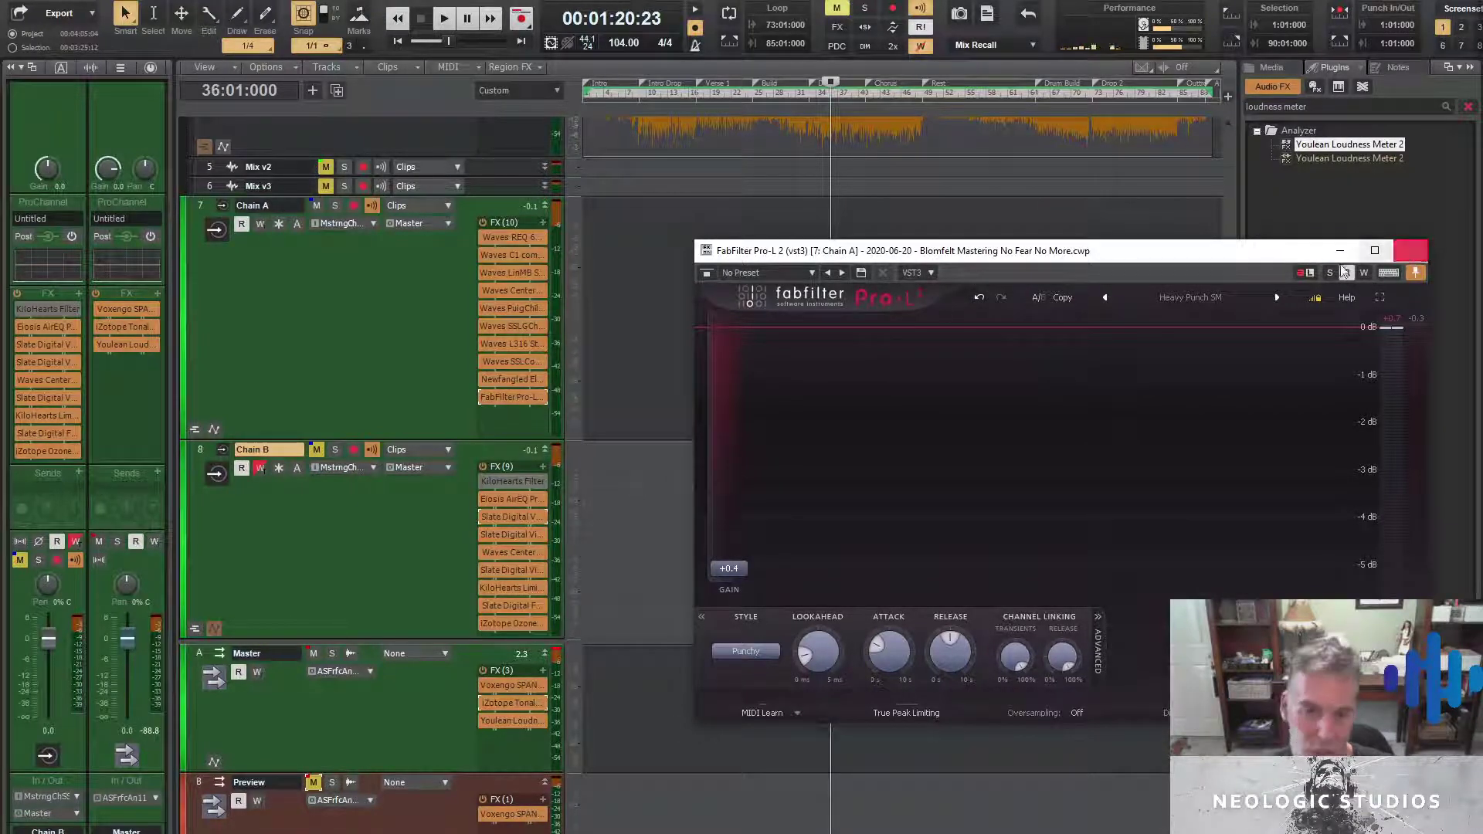
{"action": "double_click", "coordinate": [522, 379]}
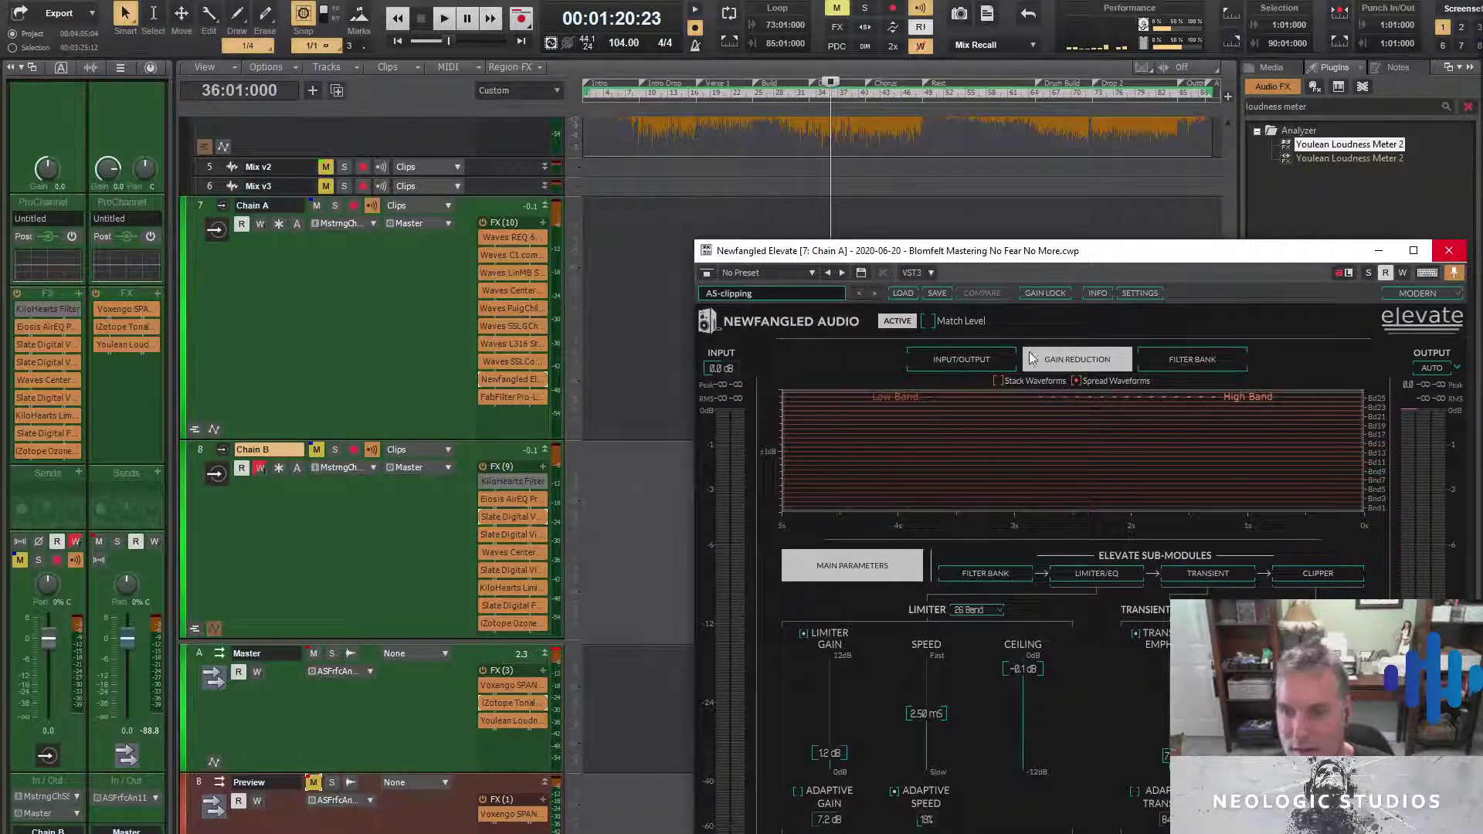
{"action": "left_click", "coordinate": [1199, 361]}
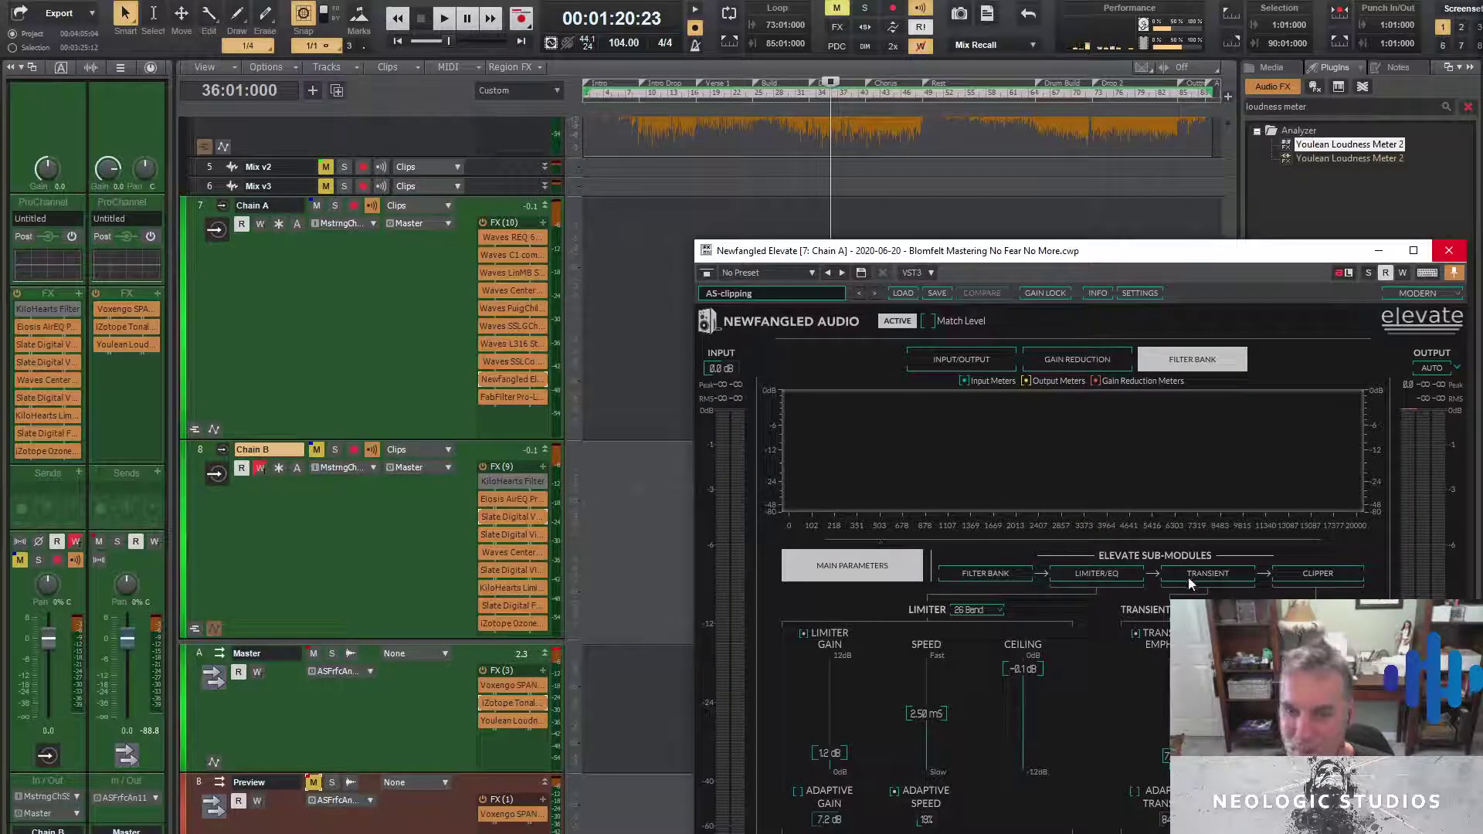
{"action": "left_click", "coordinate": [1077, 574]}
{"action": "left_click", "coordinate": [973, 575]}
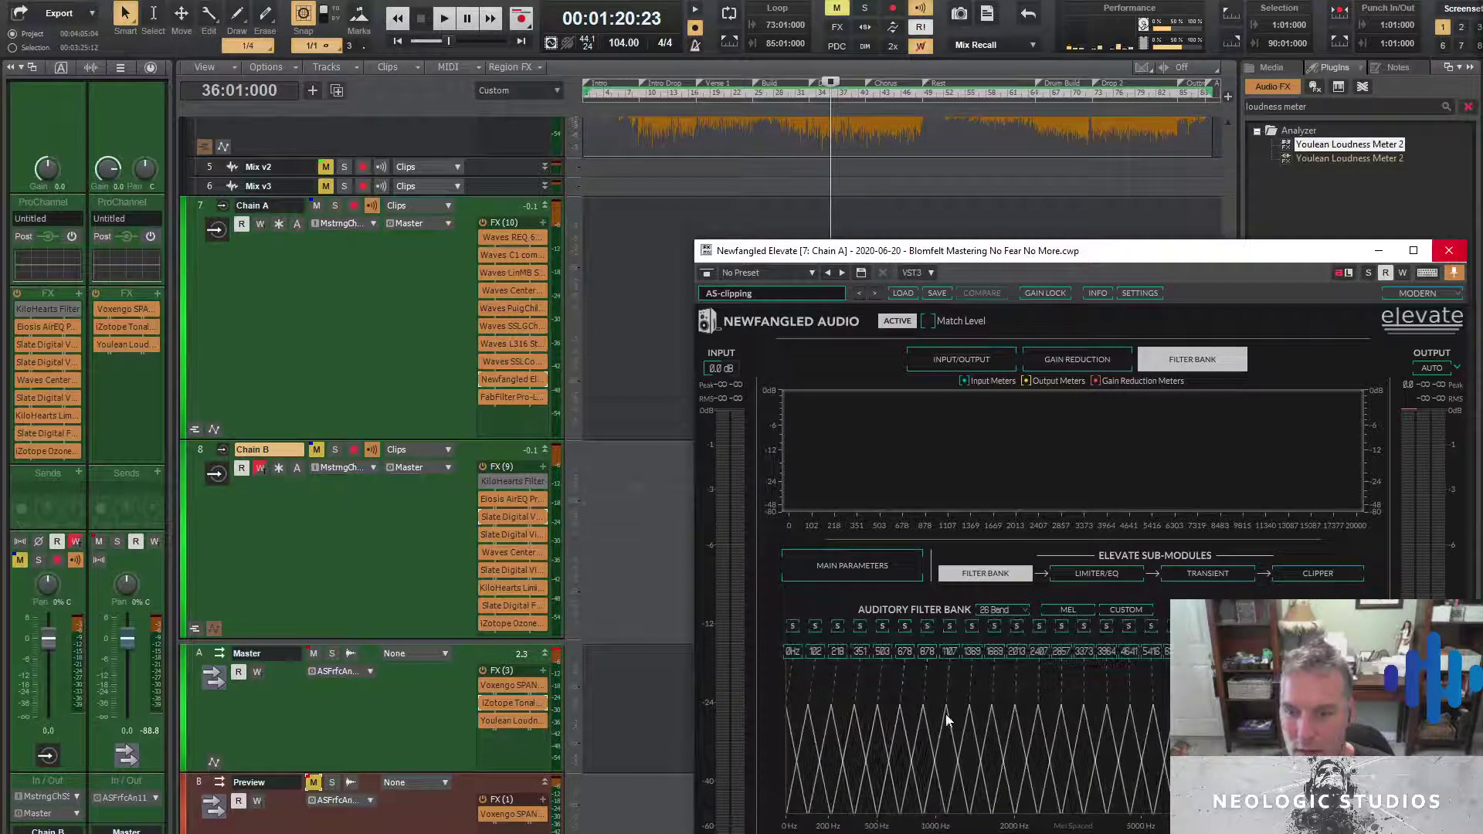
Examine the band-count choices for Elevate's auditory filter bank without picking one, and close Elevate and FabFilter Pro-L 2
{"action": "left_click", "coordinate": [1018, 612]}
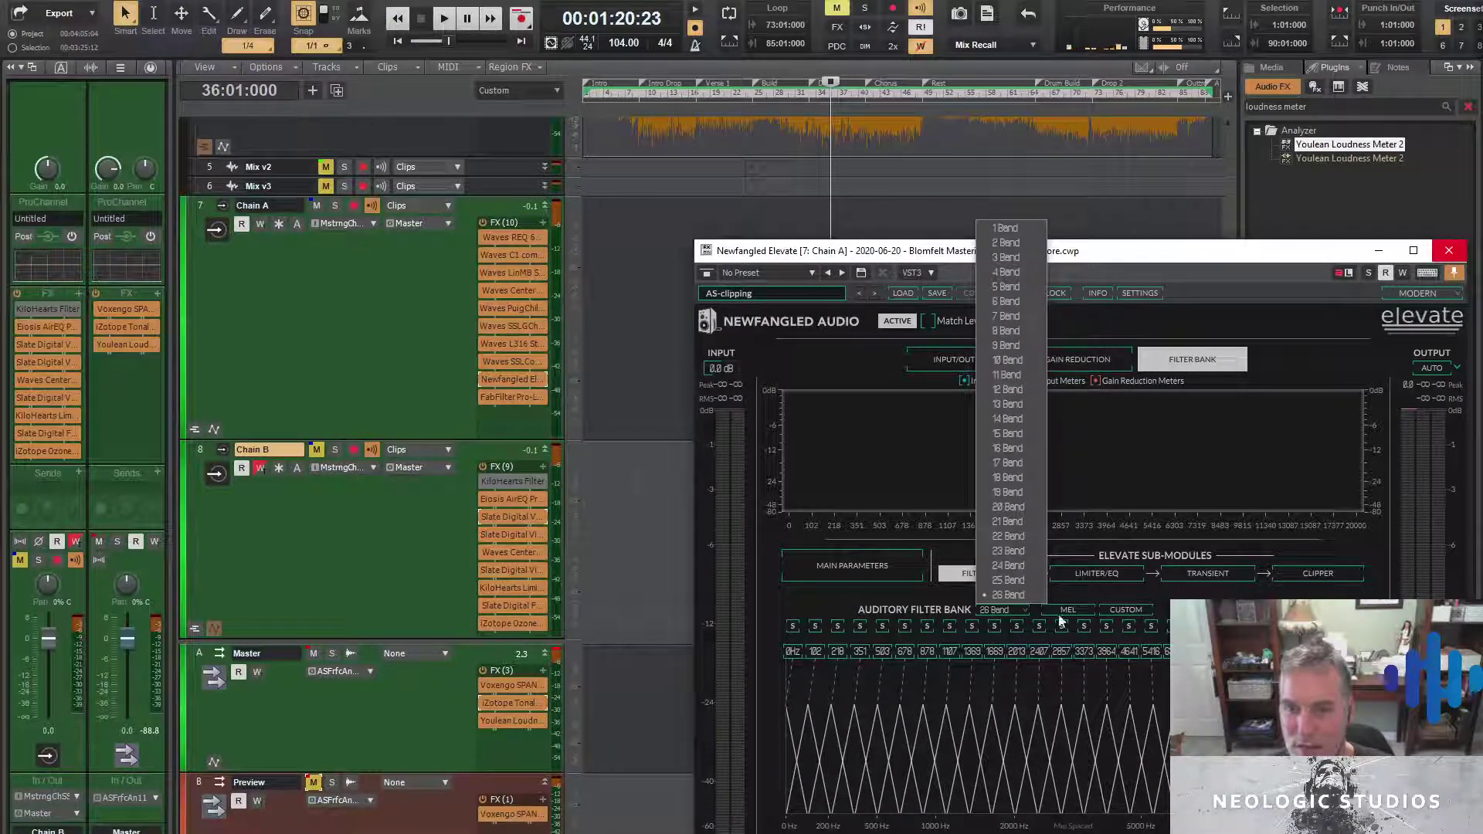
{"action": "left_click", "coordinate": [1185, 619]}
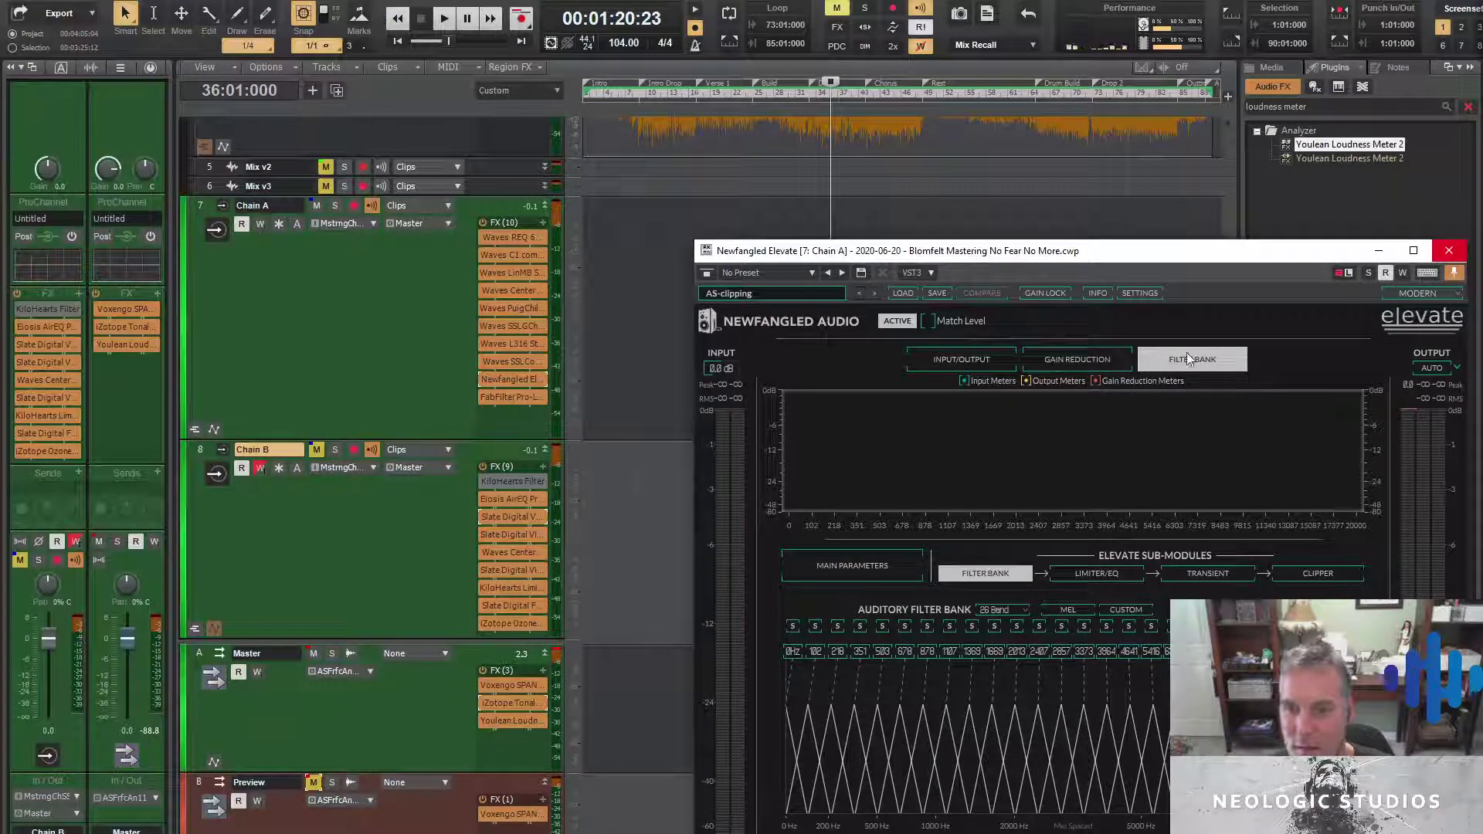
{"action": "left_click", "coordinate": [1448, 250]}
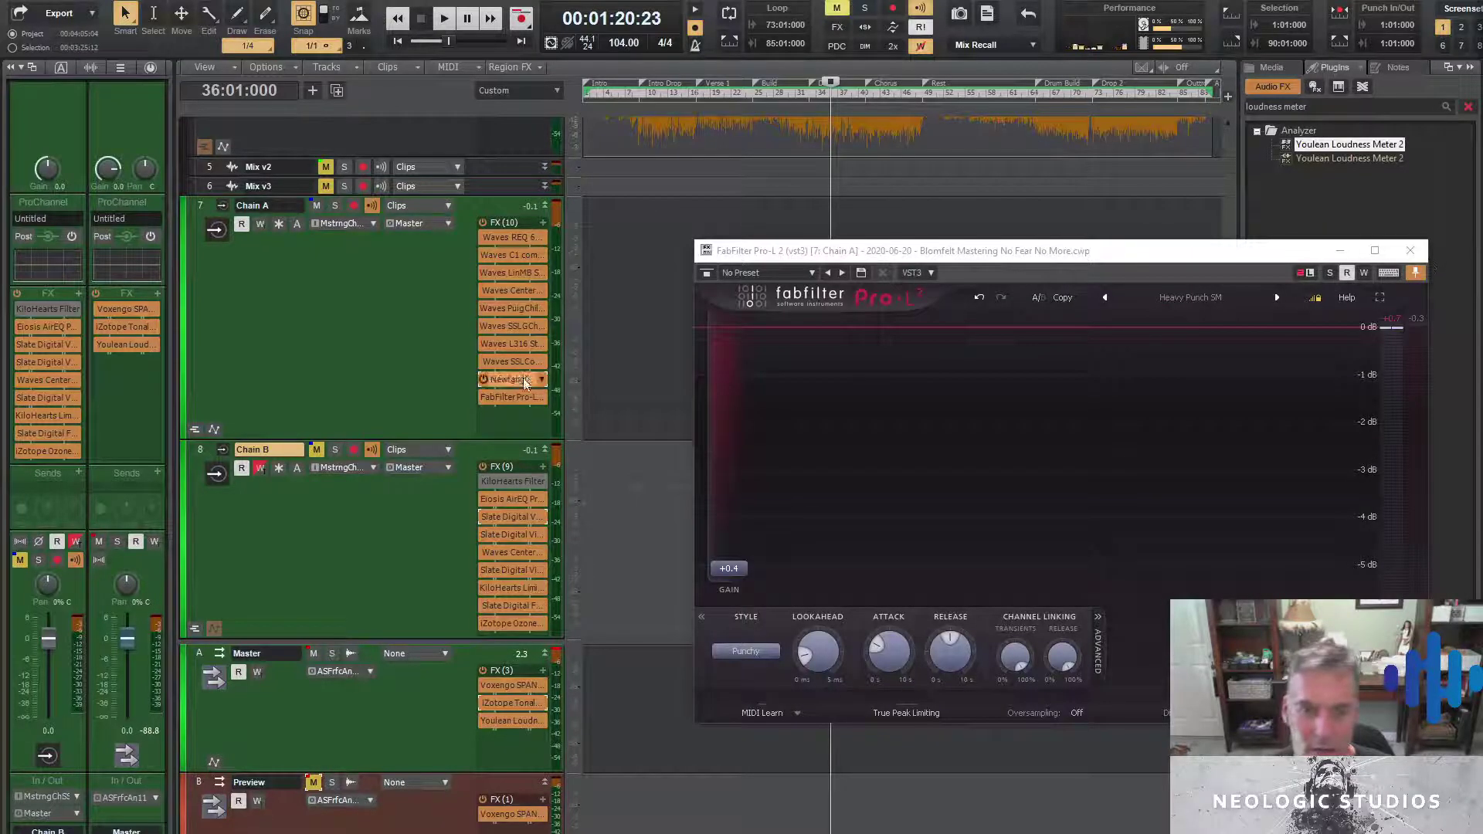
{"action": "left_click", "coordinate": [511, 396]}
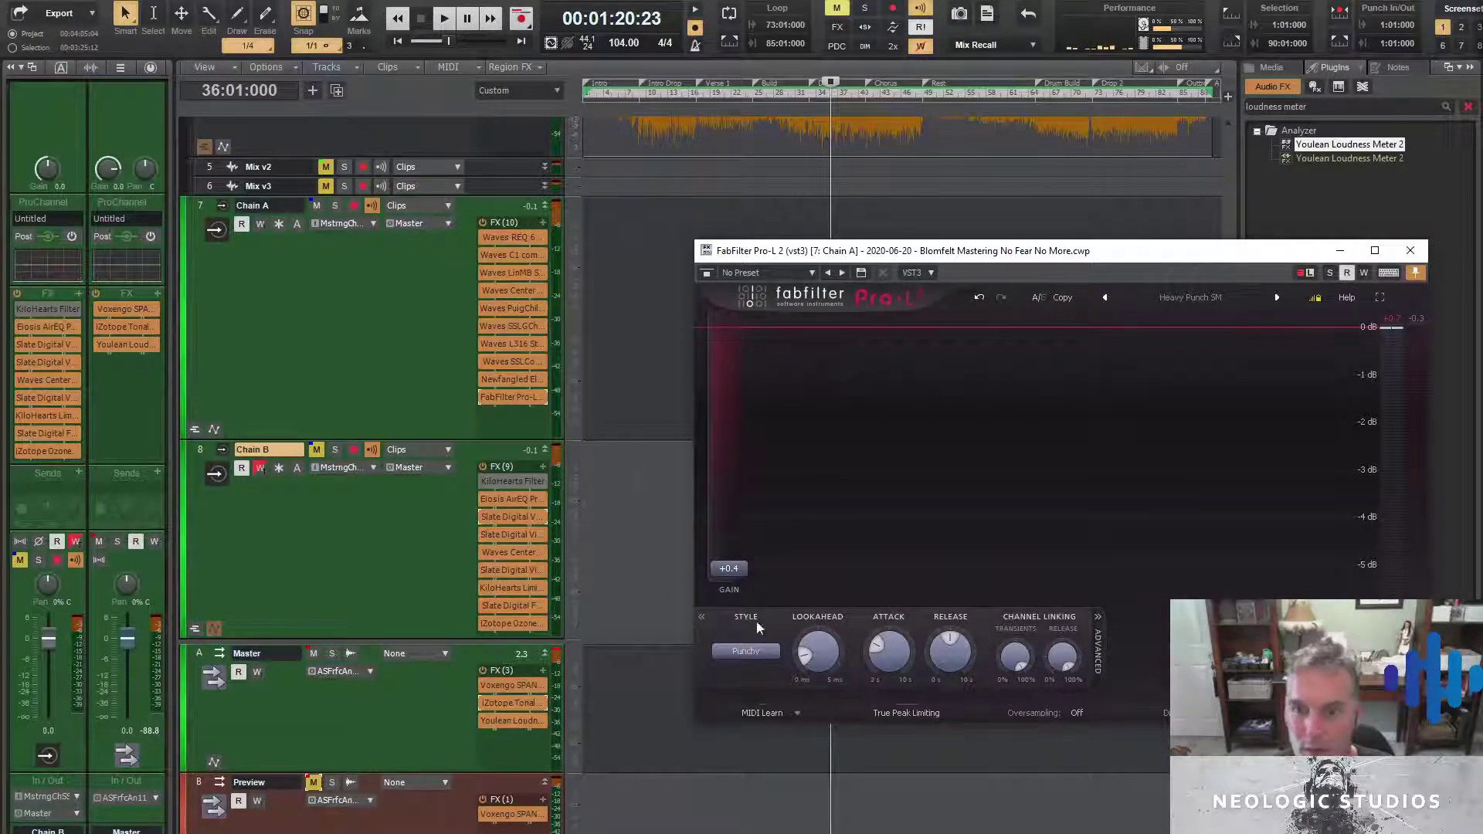
{"action": "left_click", "coordinate": [1410, 250]}
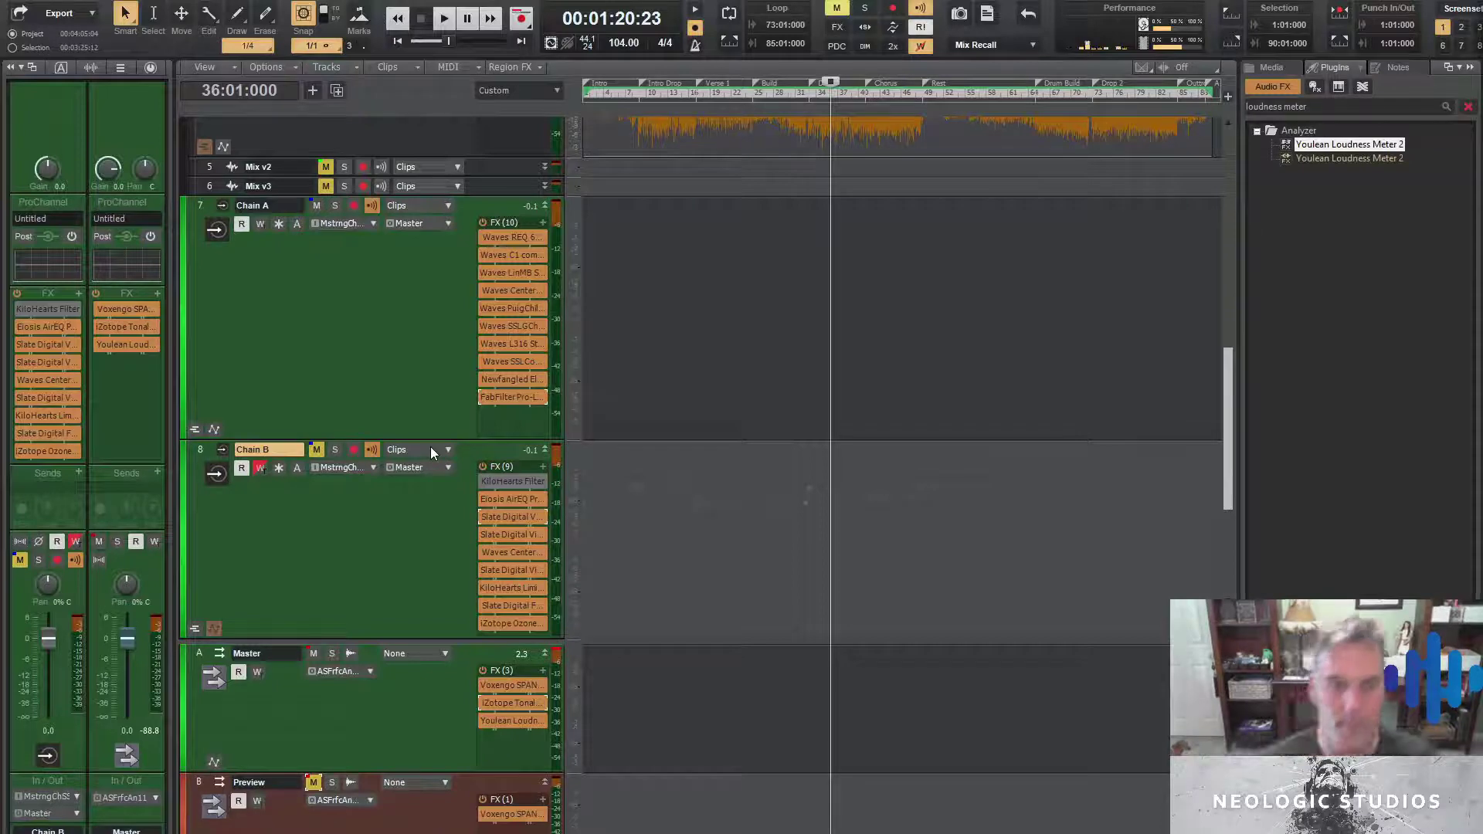
{"action": "mouse_move", "coordinate": [485, 605]}
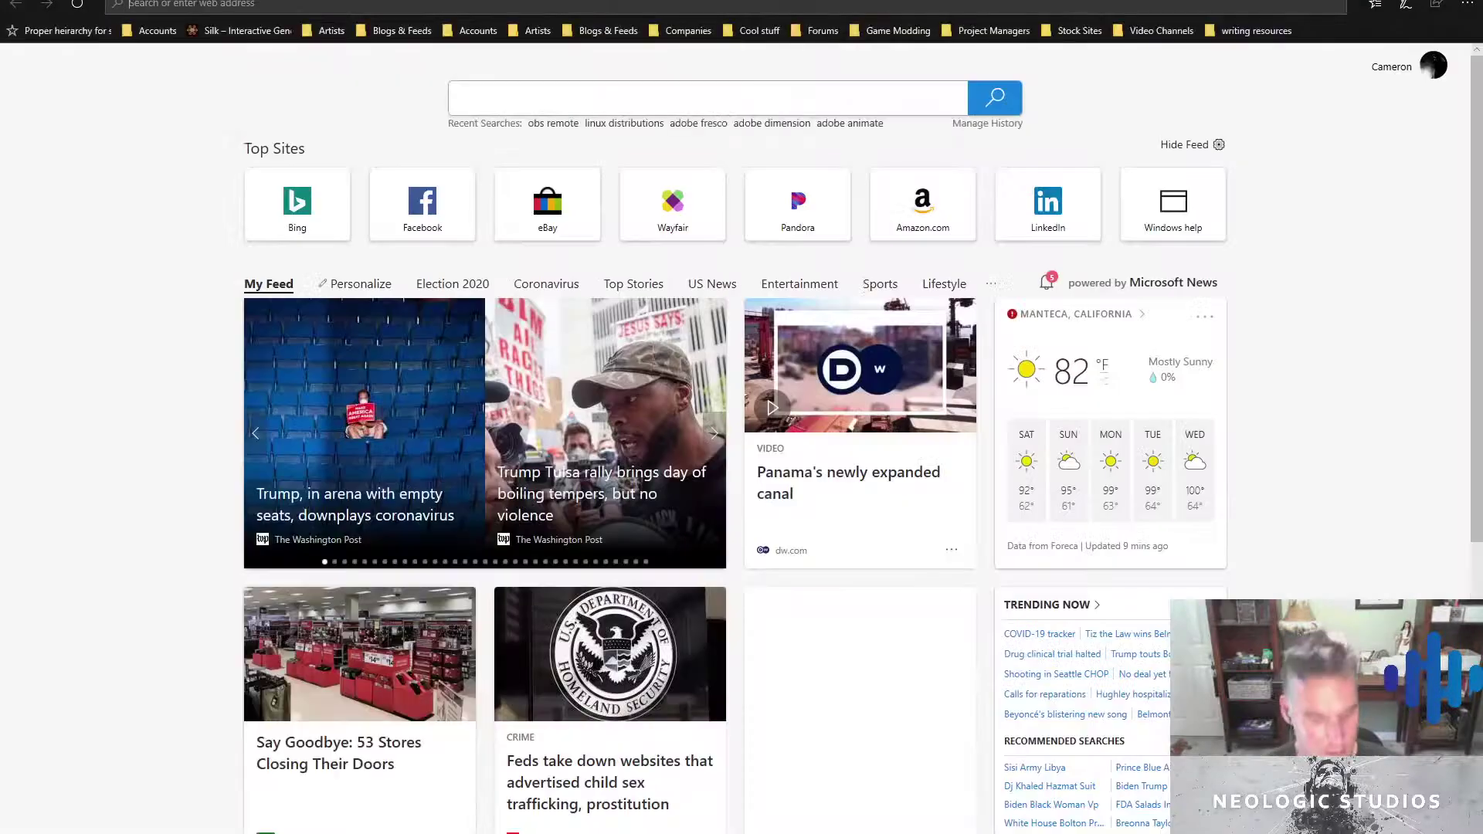
{"action": "type", "text": "neo"}
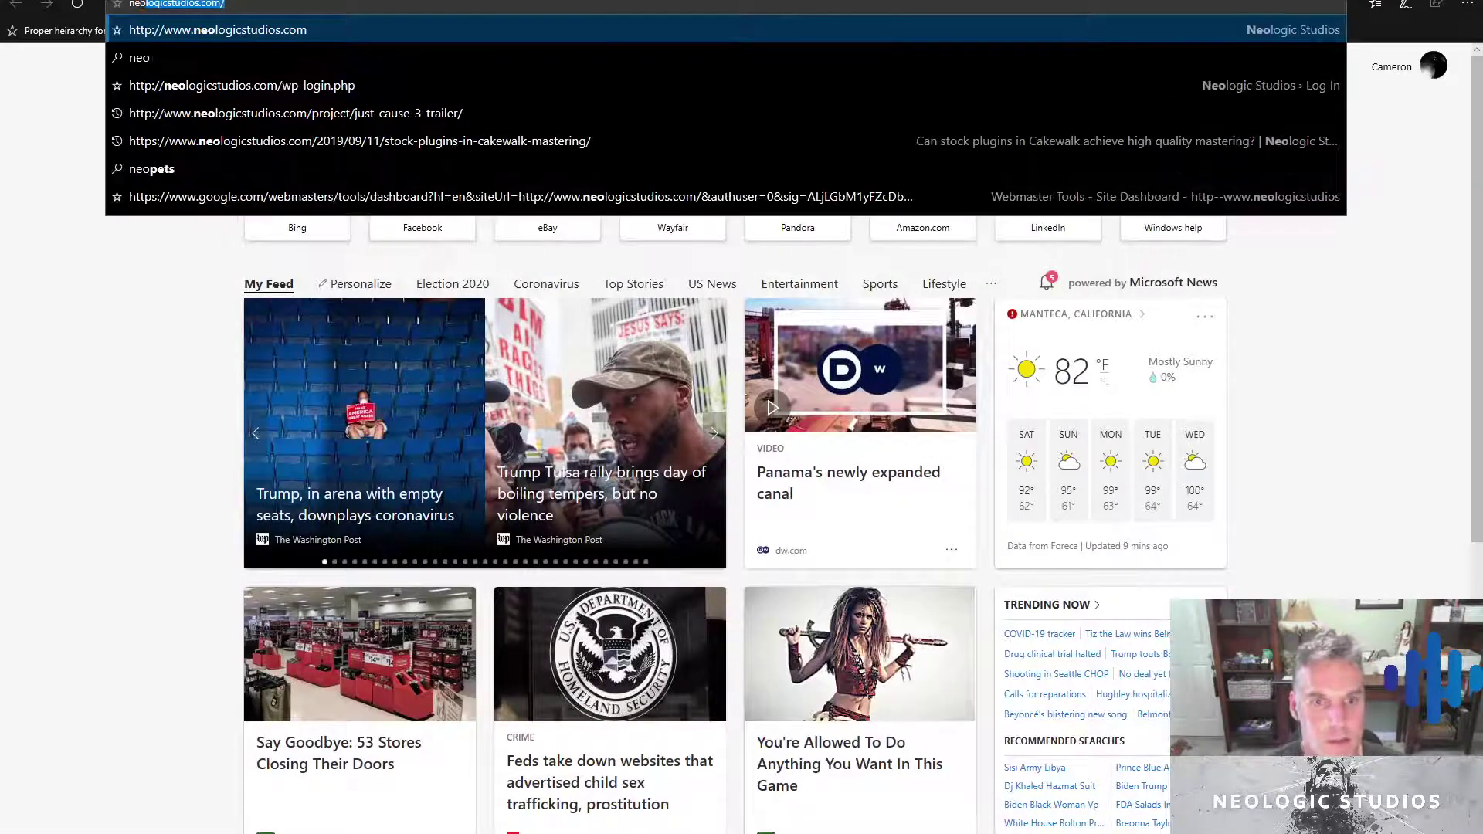
{"action": "key", "text": "Return"}
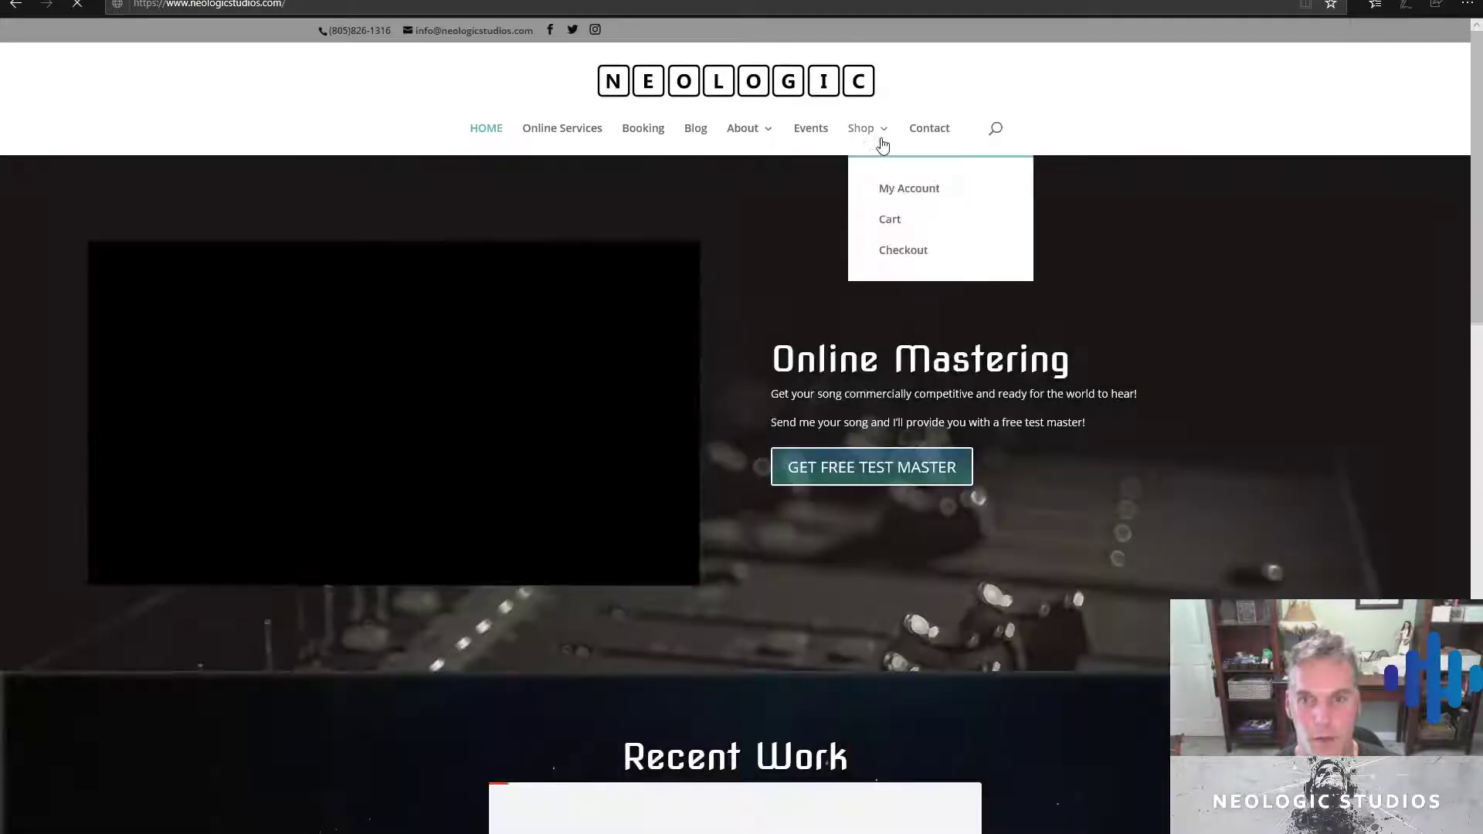
Open the website's shop and look through the product page of the Neologic EDM Mastering Chain for Ableton
{"action": "left_click", "coordinate": [881, 142]}
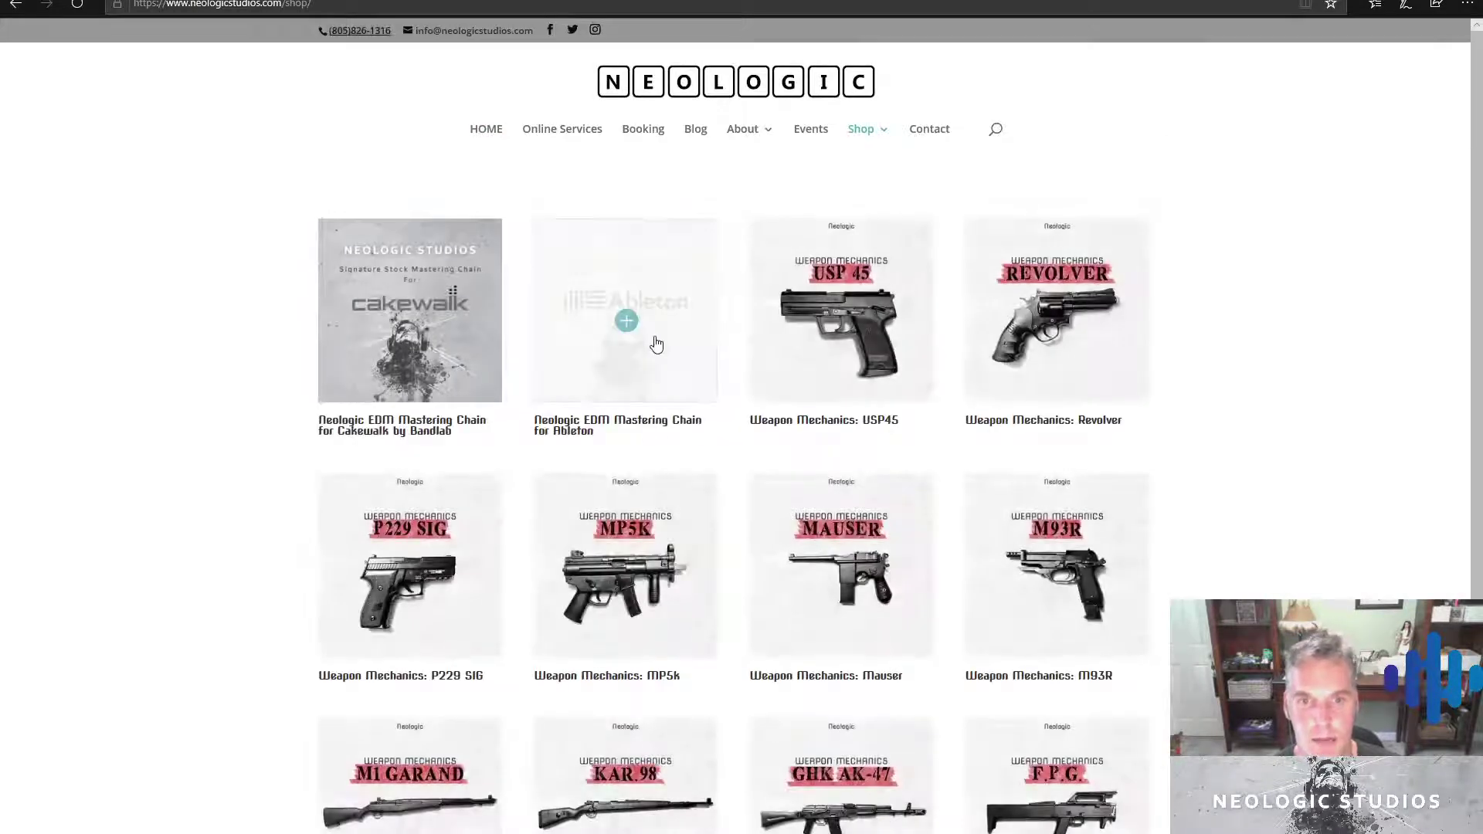
{"action": "left_click", "coordinate": [632, 327]}
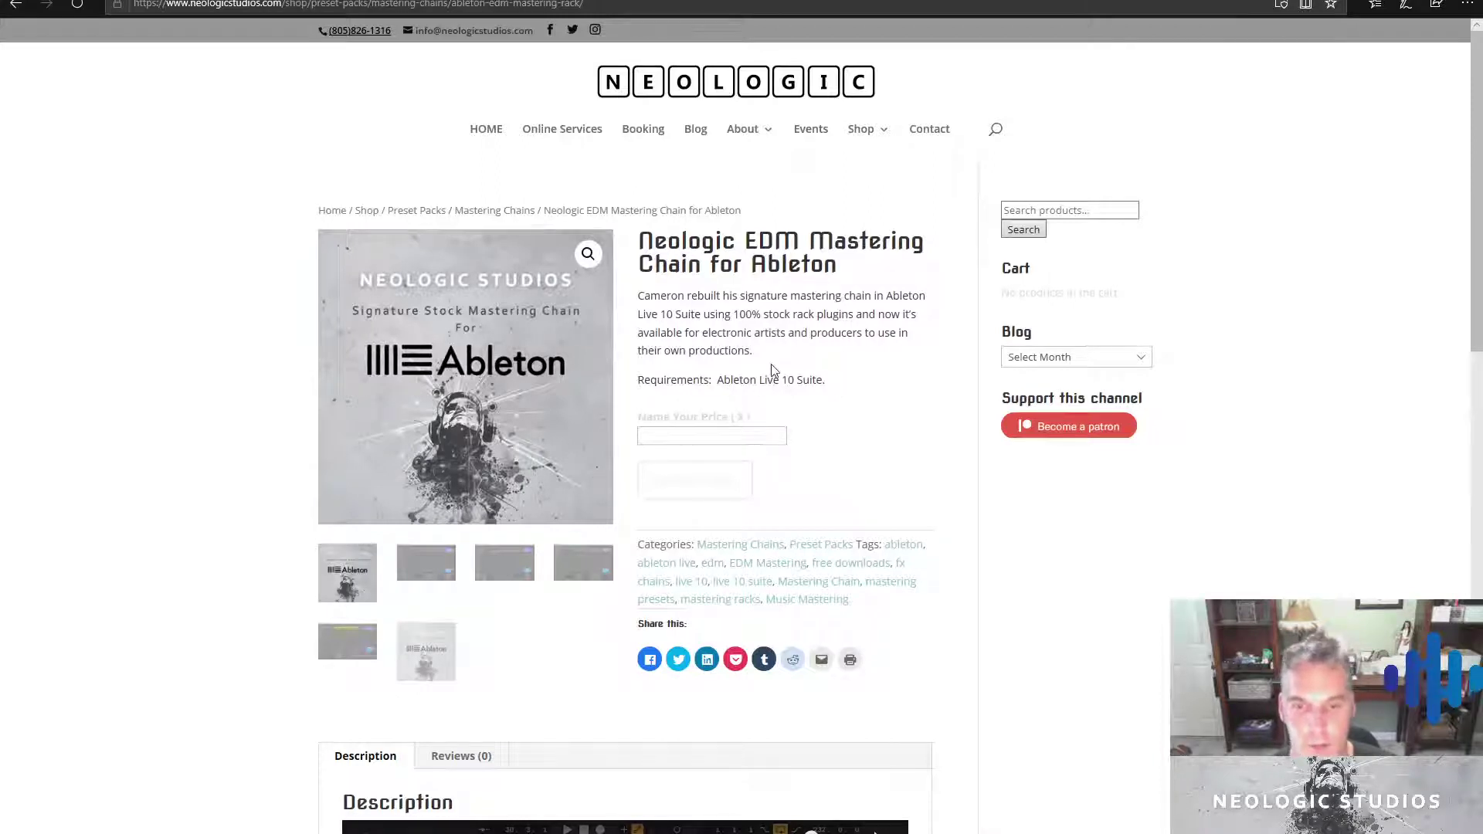
{"action": "scroll", "coordinate": [775, 374], "scroll_direction": "down", "scroll_amount": 4}
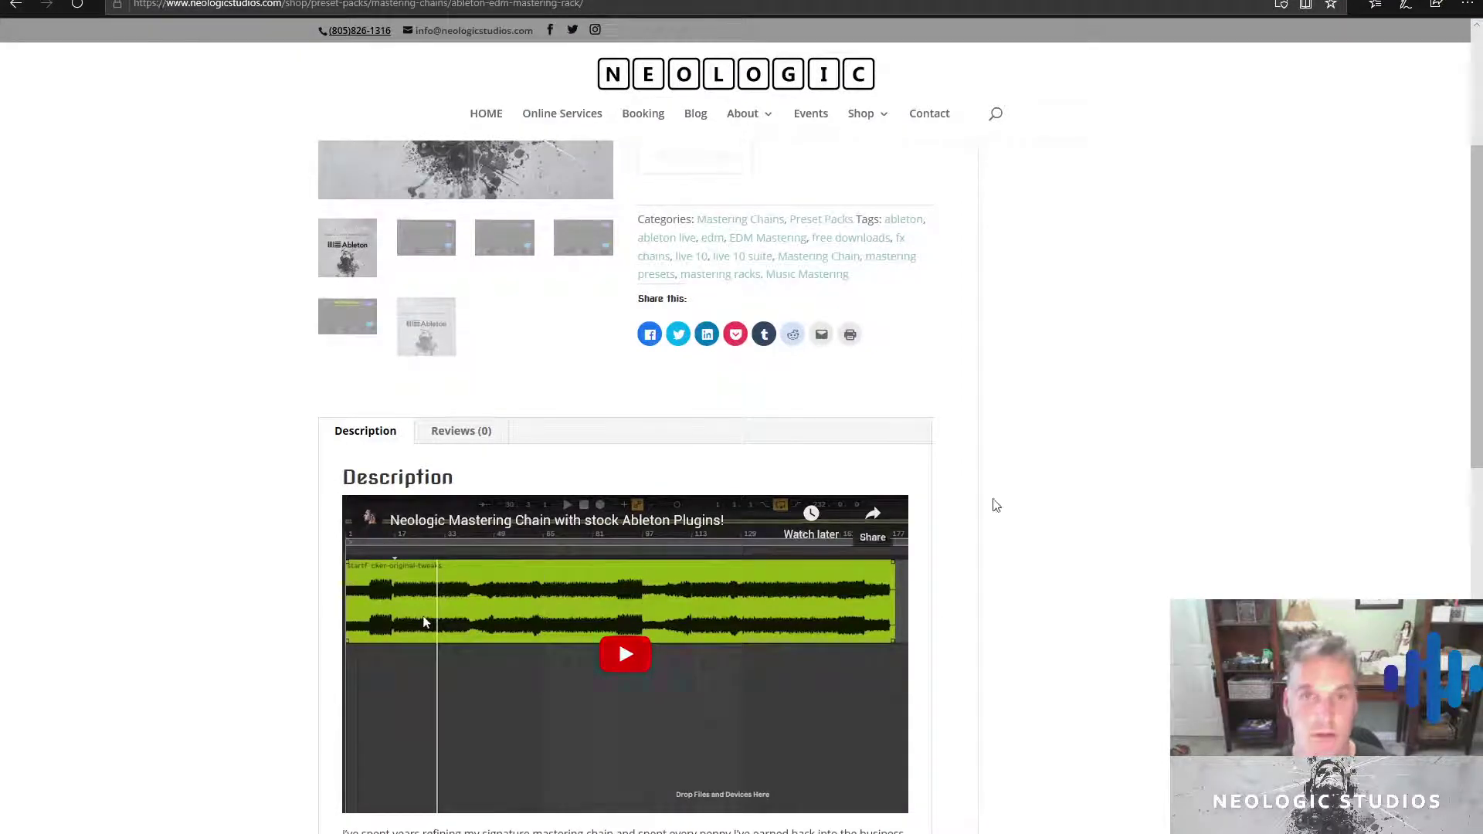
{"action": "scroll", "coordinate": [1146, 461], "scroll_direction": "up", "scroll_amount": 3}
{"action": "scroll", "coordinate": [1147, 461], "scroll_direction": "up", "scroll_amount": 2}
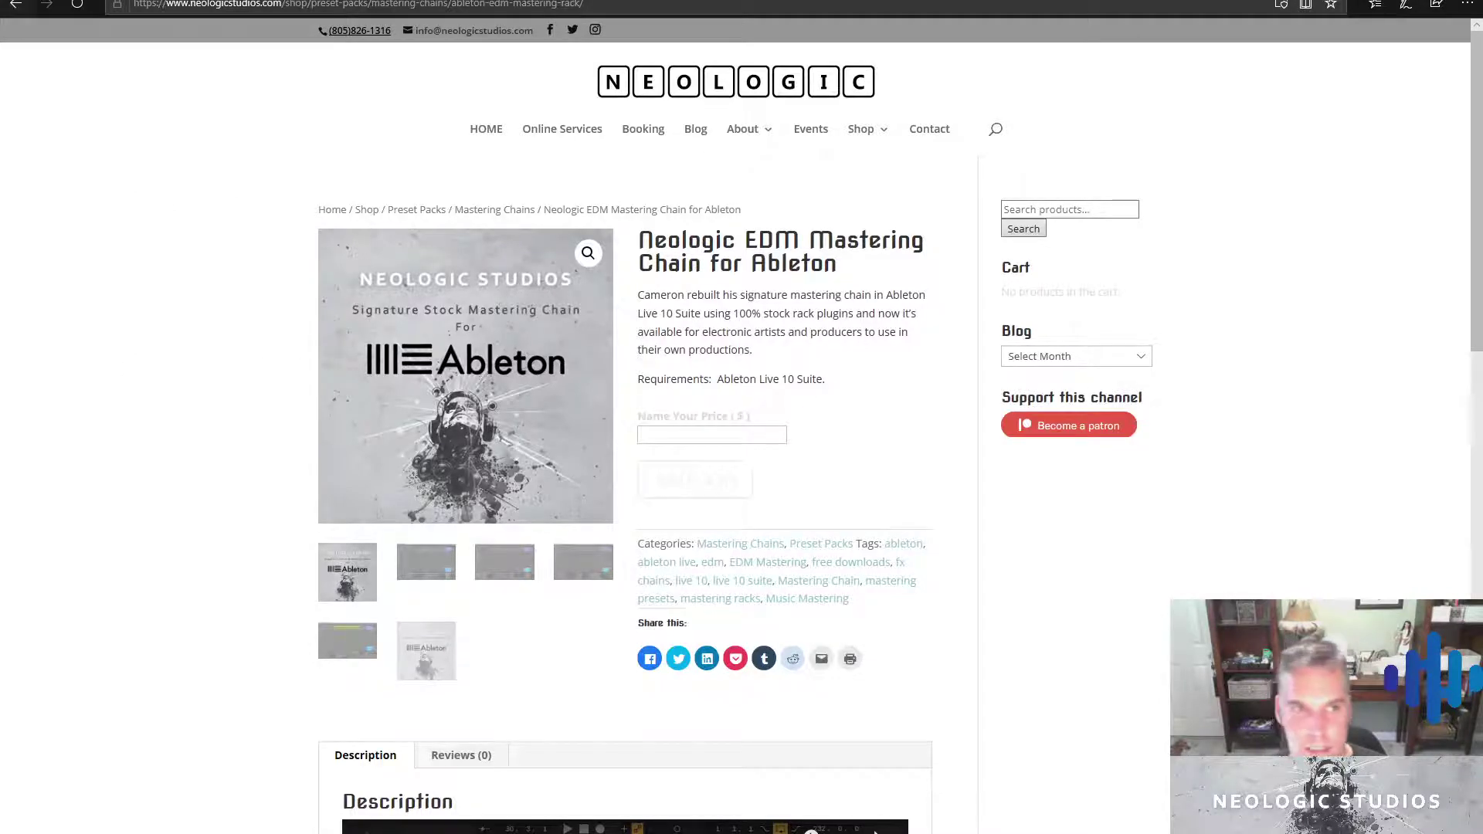
Return to the shop and look over the Neologic EDM Mastering Chain for Cakewalk by Bandlab product page
{"action": "left_click", "coordinate": [16, 5]}
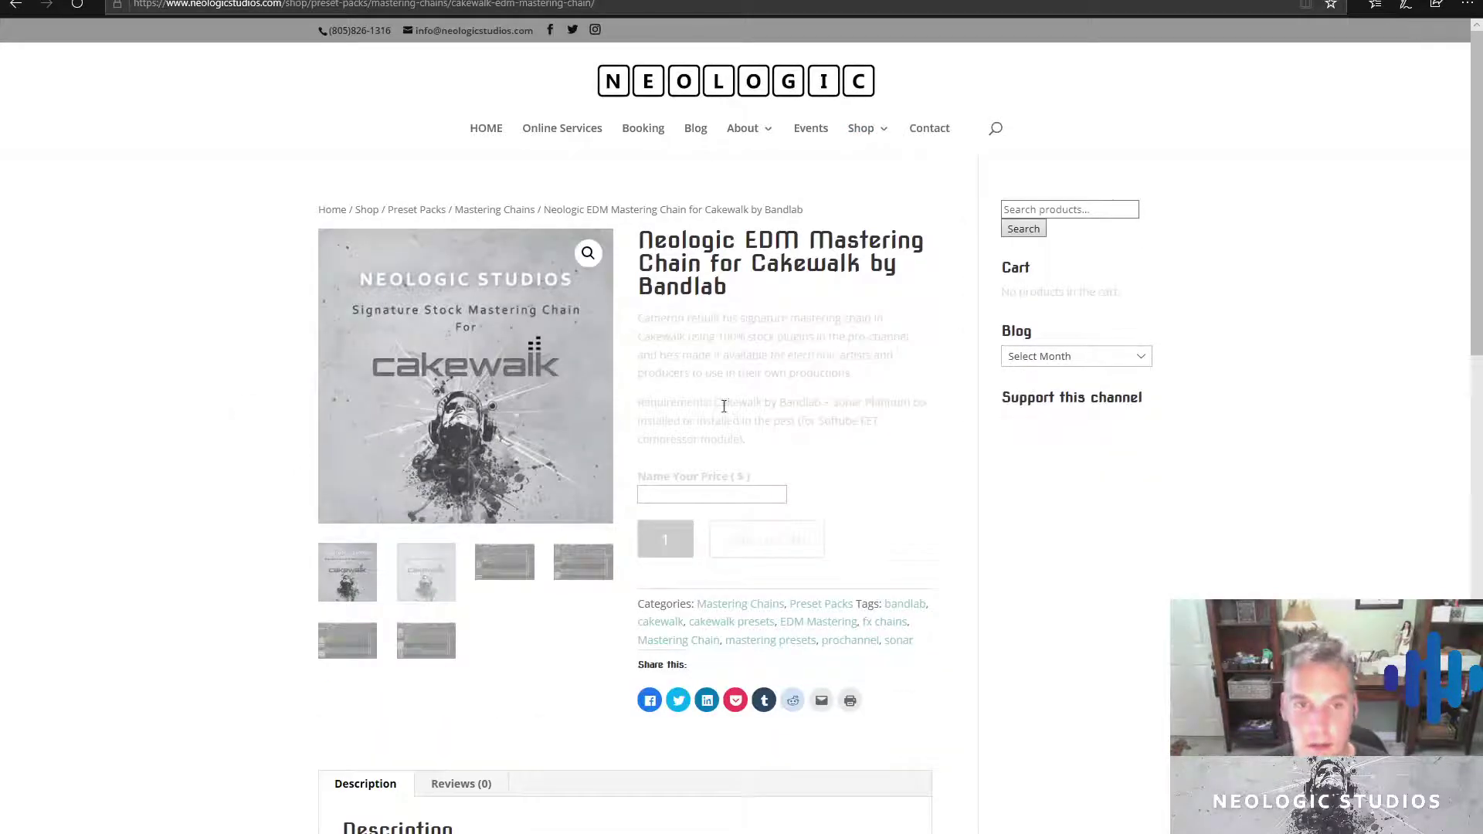
{"action": "scroll", "coordinate": [887, 307], "scroll_direction": "down", "scroll_amount": 2}
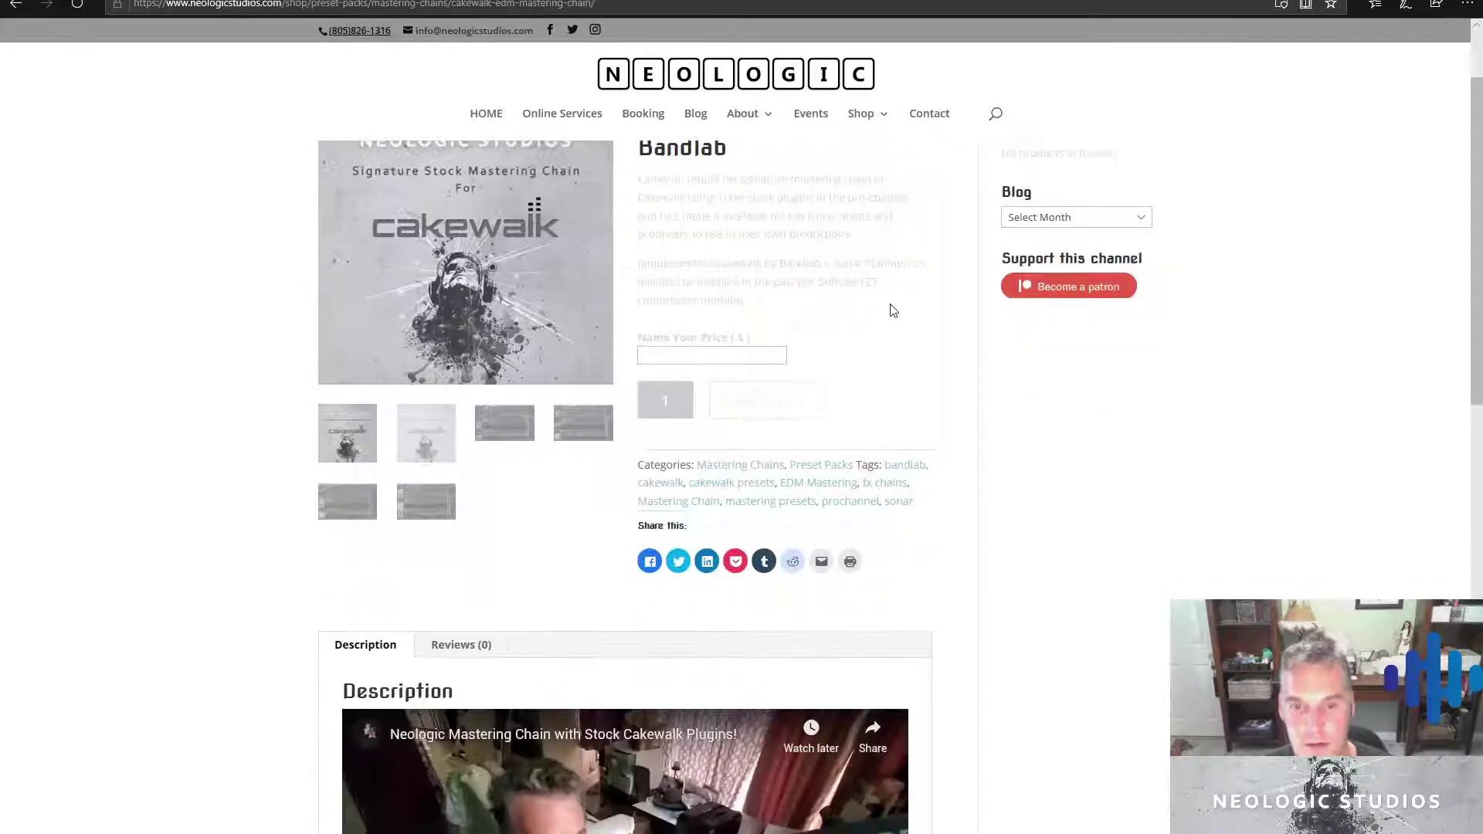
{"action": "scroll", "coordinate": [887, 308], "scroll_direction": "up", "scroll_amount": 2}
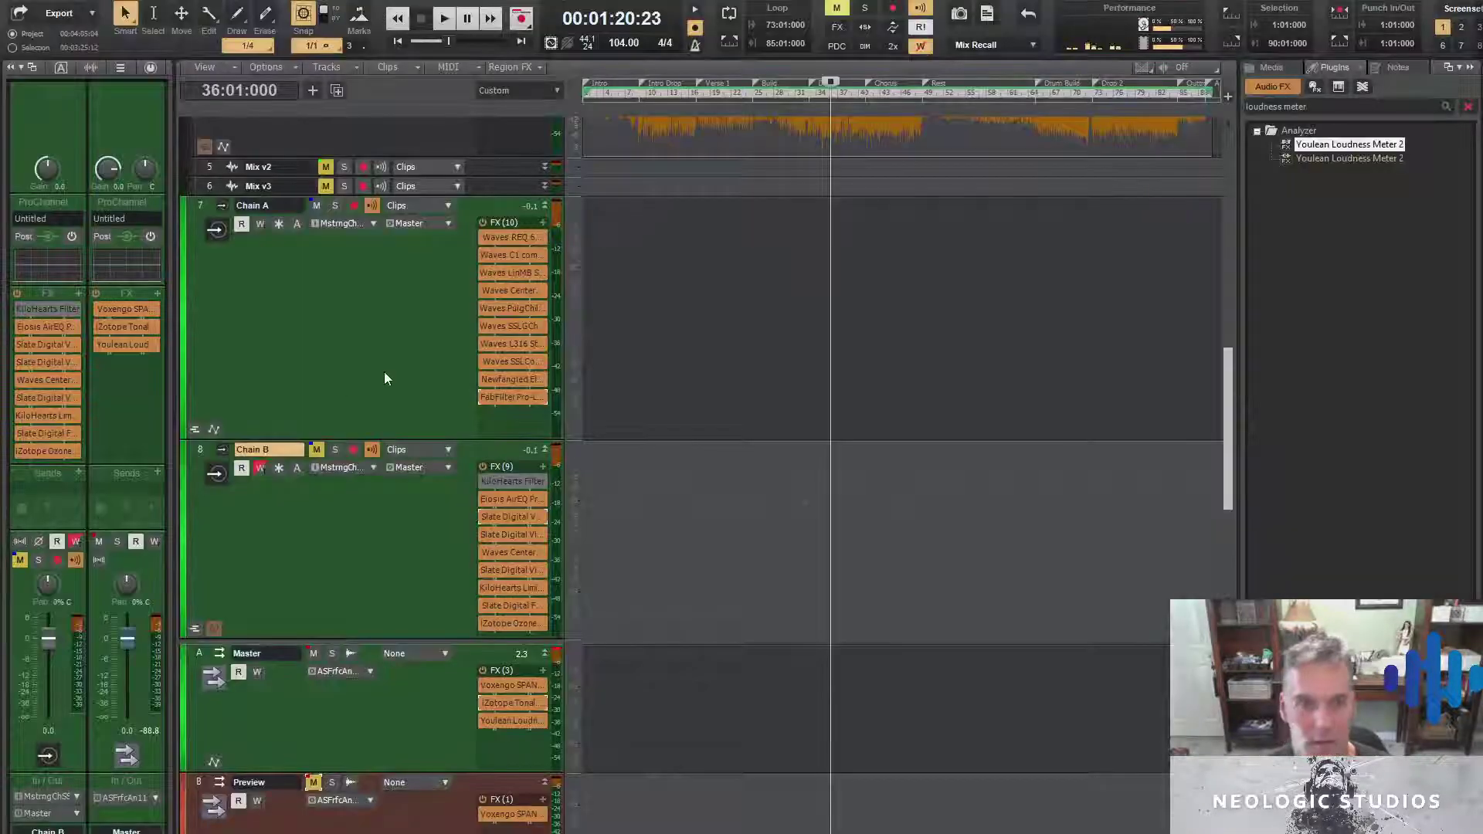
Switch to Cakewalk, select Chain A, and copy Chain B's Waves Center envelope as track/bus automation only
{"action": "left_click", "coordinate": [384, 378]}
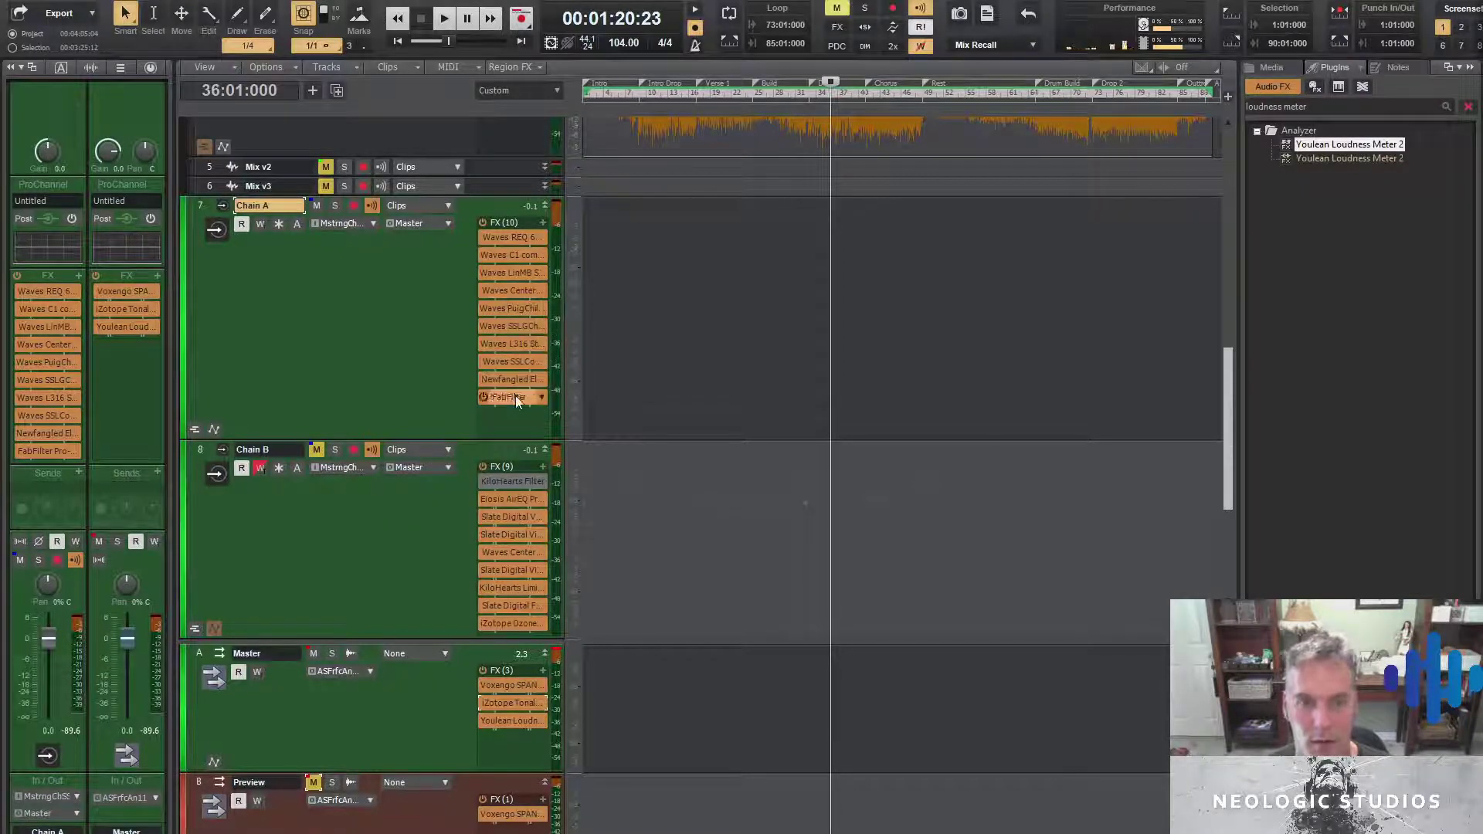
{"action": "left_click_drag", "start_coordinate": [337, 410], "coordinate": [329, 418]}
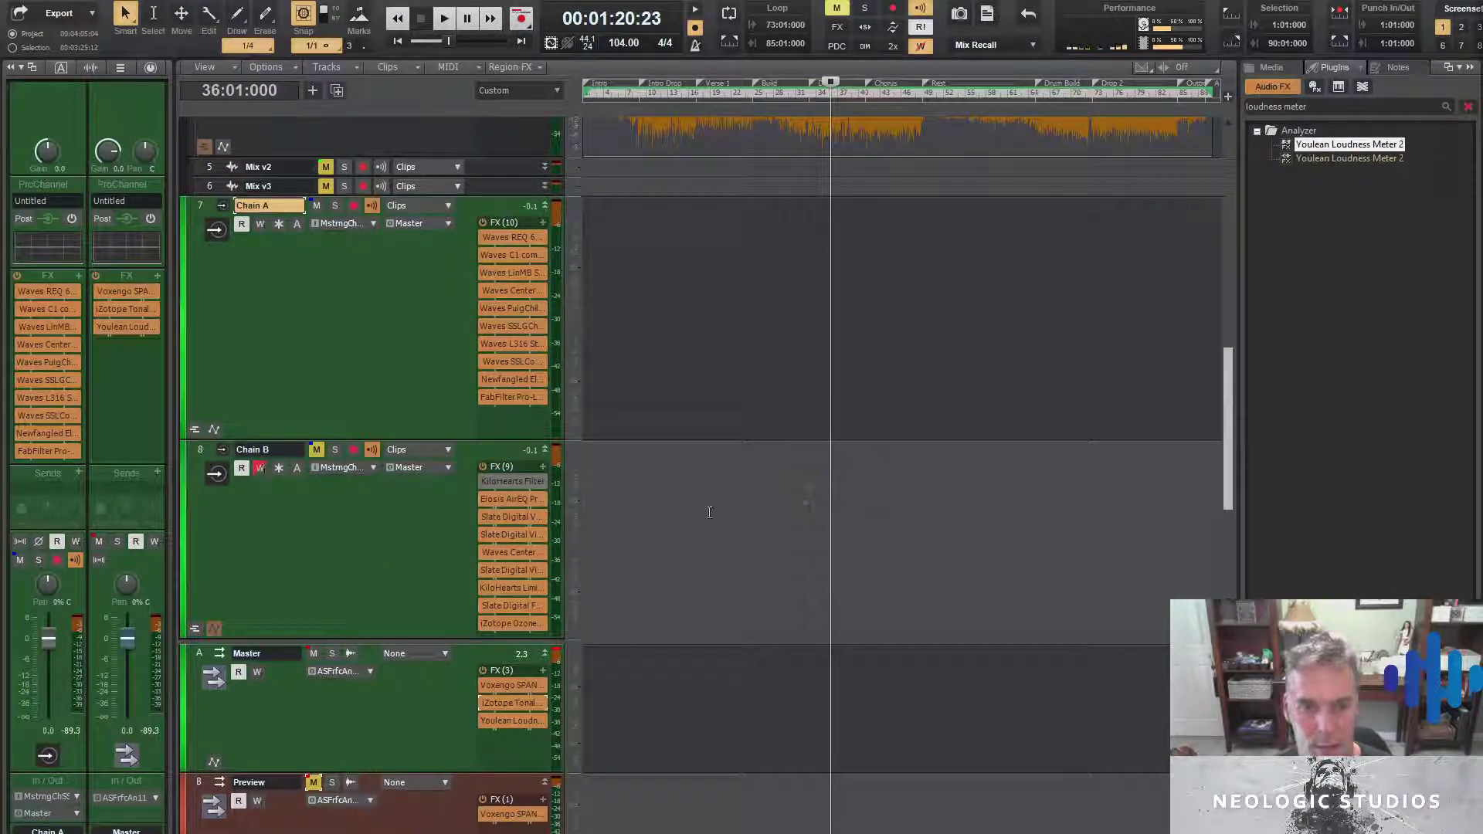
{"action": "left_click_drag", "start_coordinate": [1014, 562], "coordinate": [609, 468]}
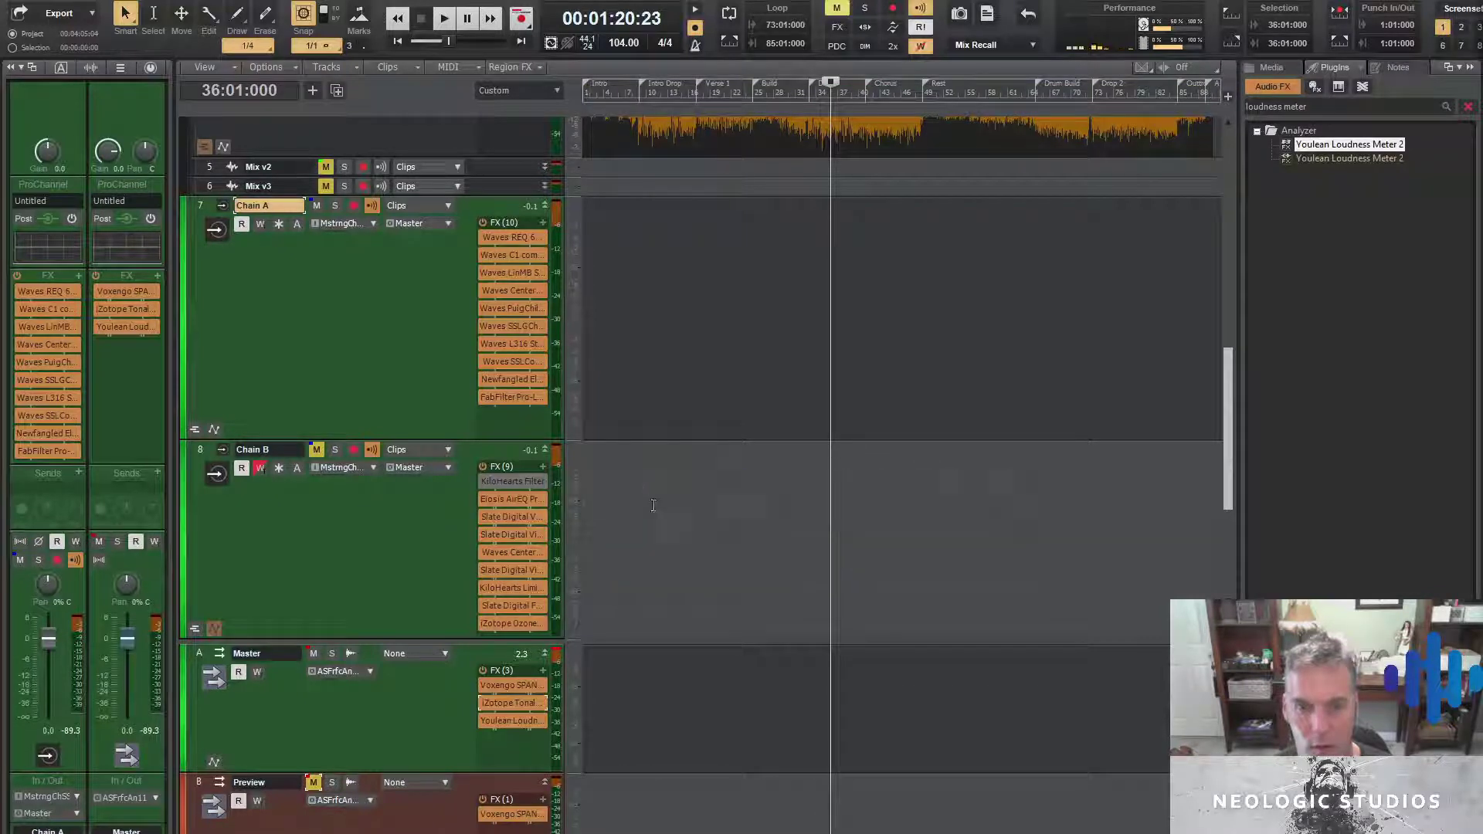
{"action": "left_click_drag", "start_coordinate": [972, 523], "coordinate": [576, 470]}
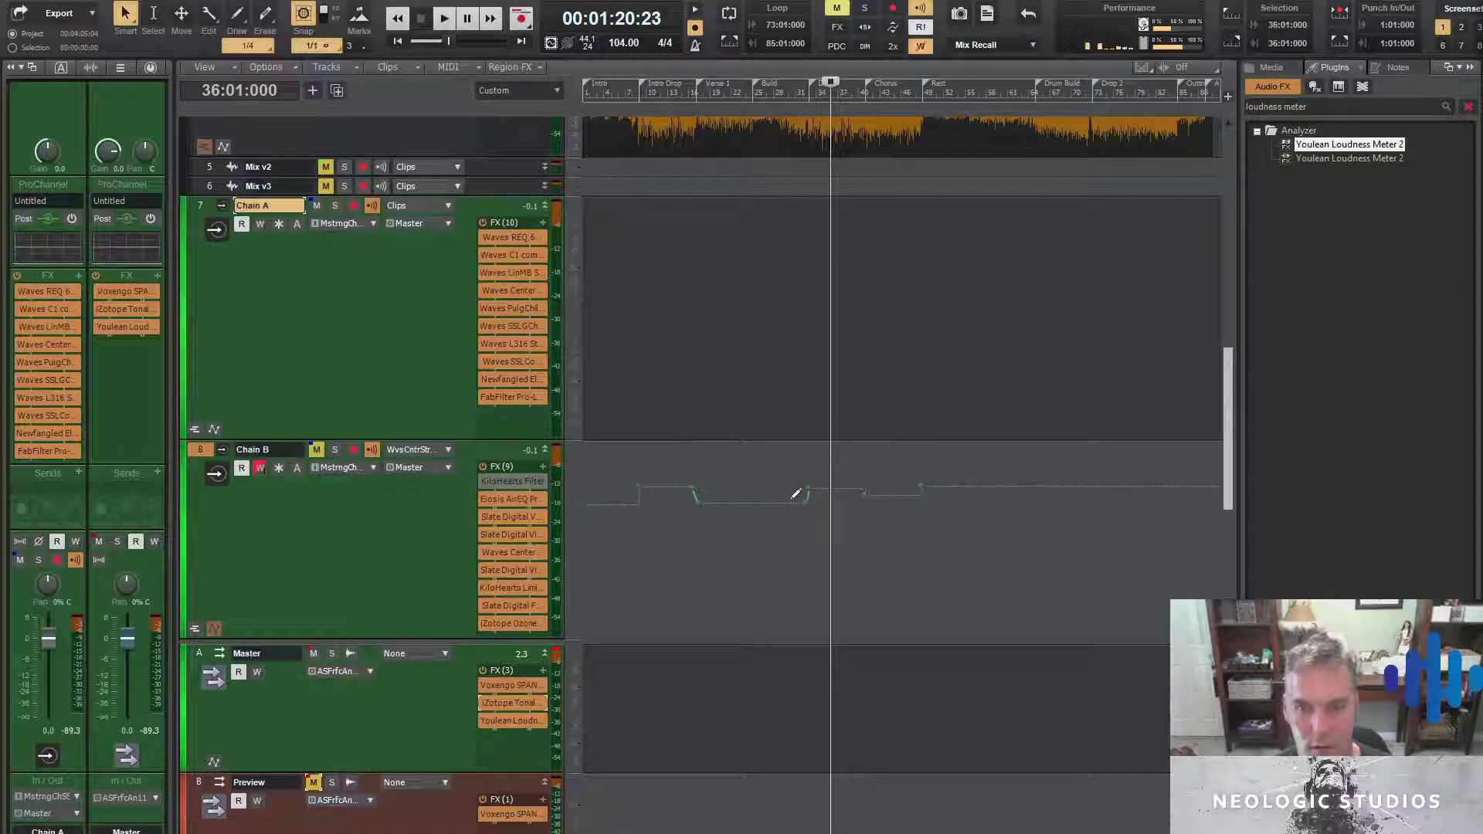
{"action": "left_click", "coordinate": [46, 4]}
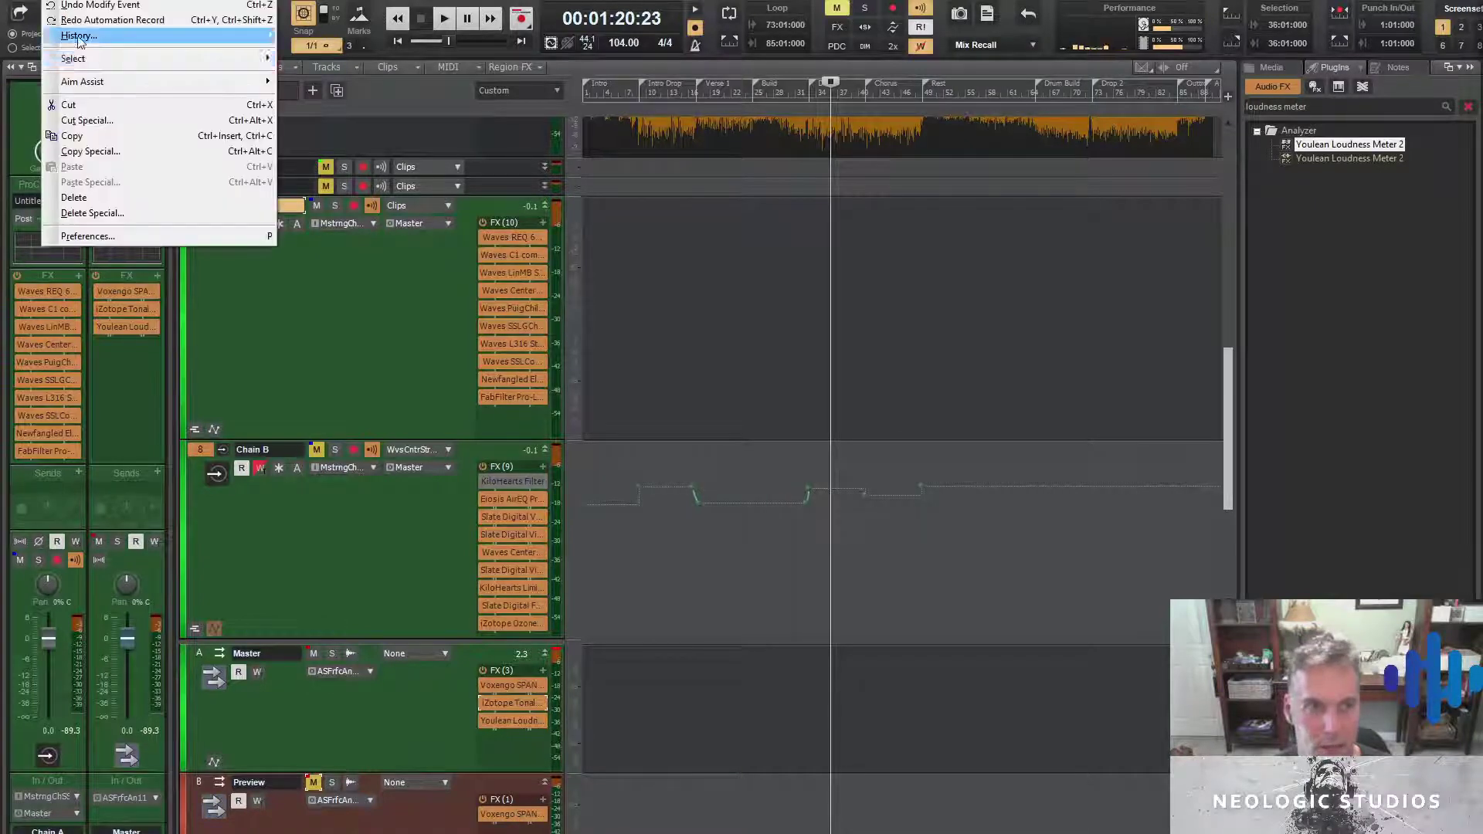
{"action": "left_click", "coordinate": [99, 153]}
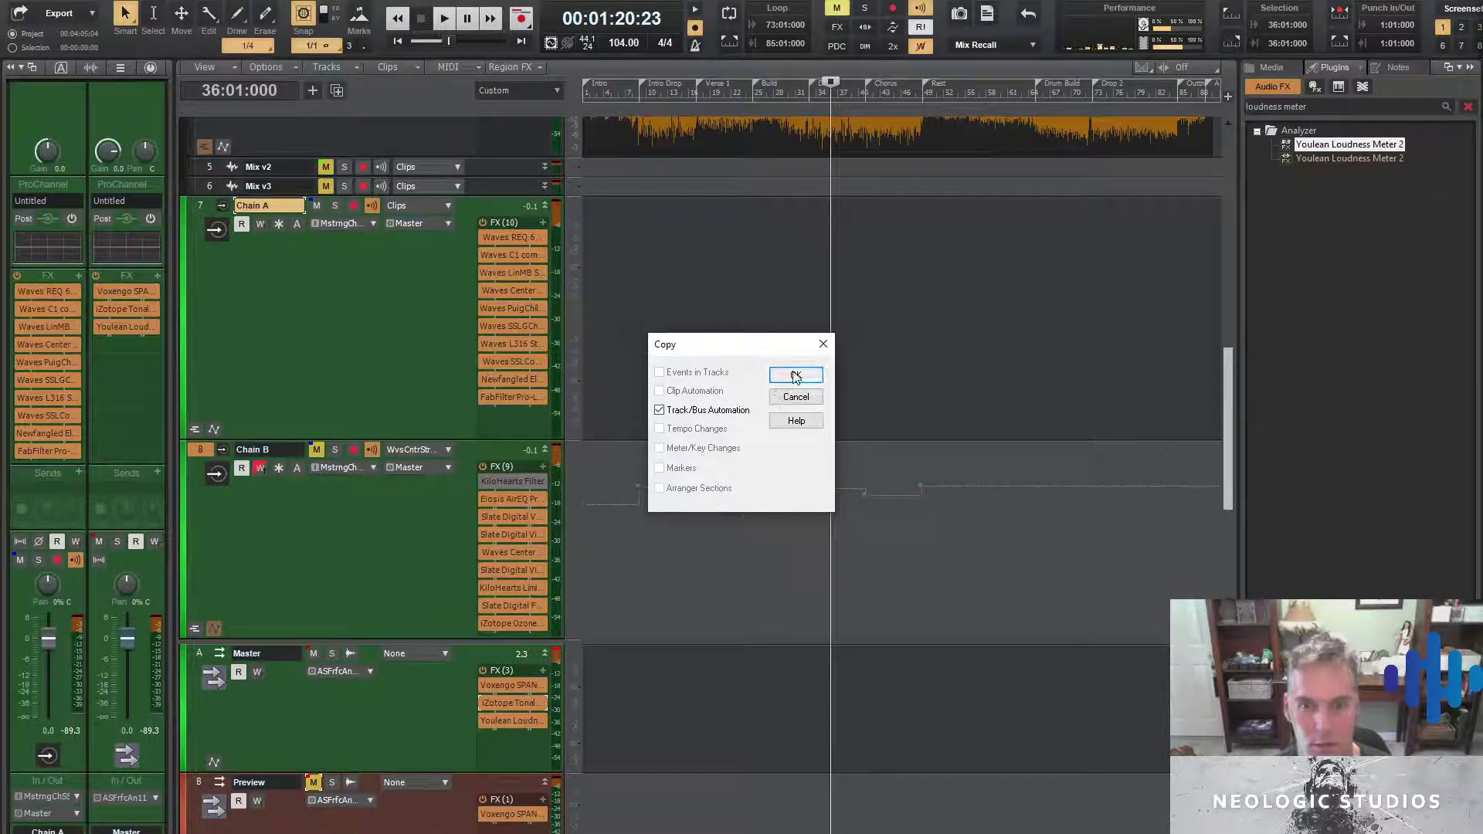
{"action": "left_click", "coordinate": [794, 376]}
Paste the copied track/bus automation onto Chain A (track 7) starting at 1:01:000, blending old and new
{"action": "left_click", "coordinate": [397, 43]}
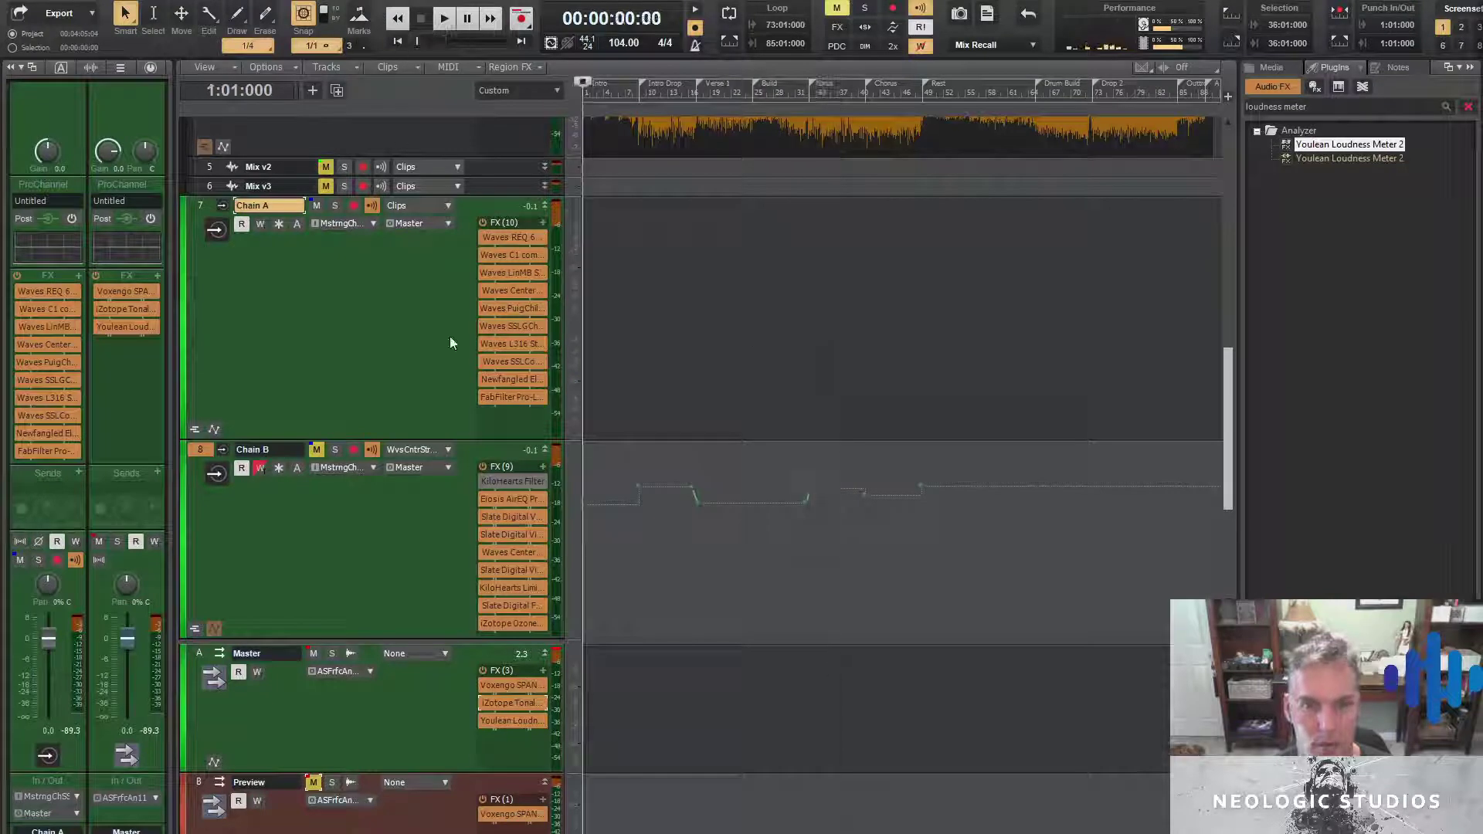
{"action": "key", "text": "ctrl+a"}
{"action": "left_click", "coordinate": [48, 3]}
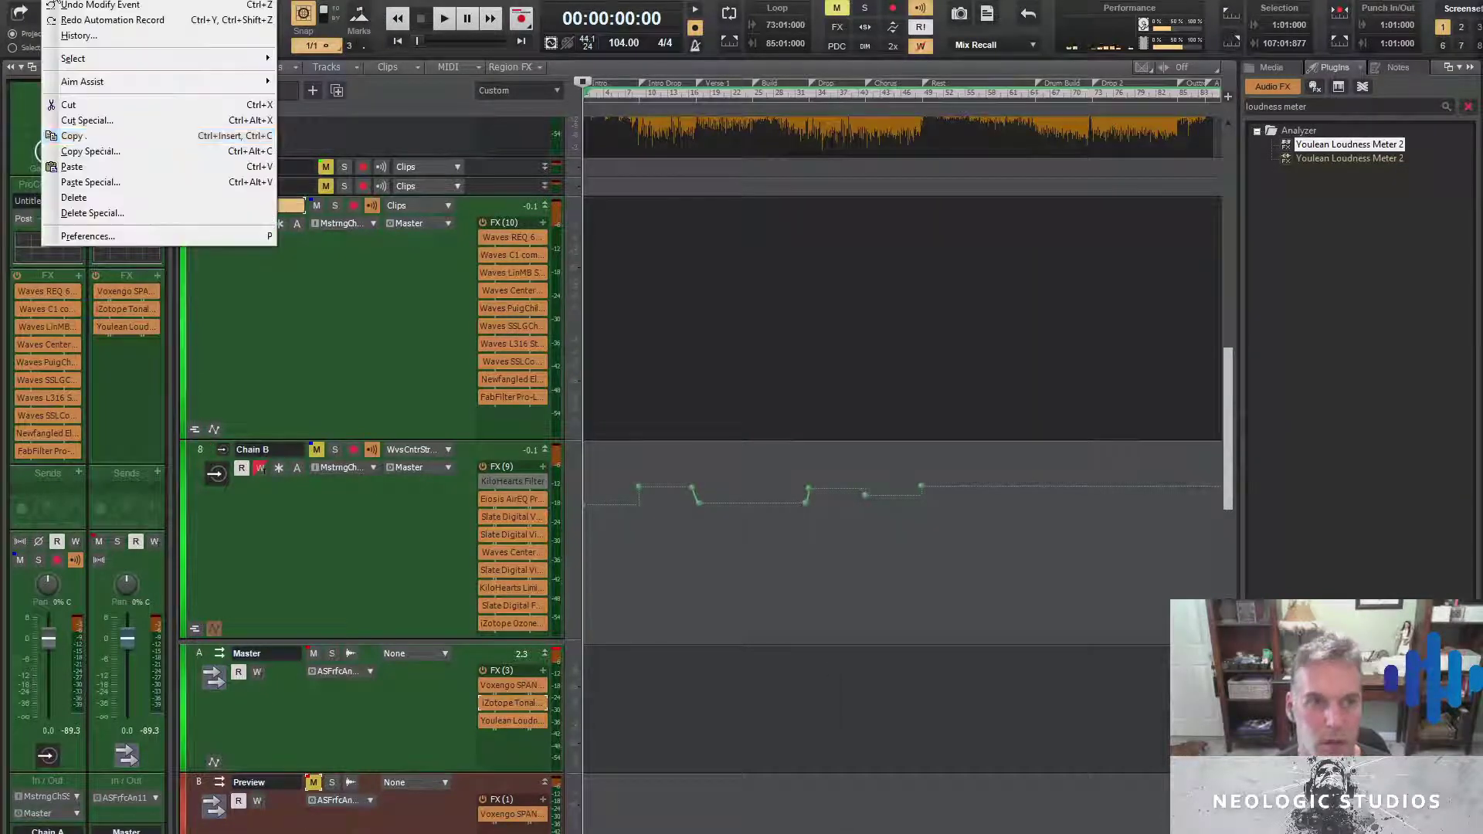
{"action": "left_click", "coordinate": [91, 182]}
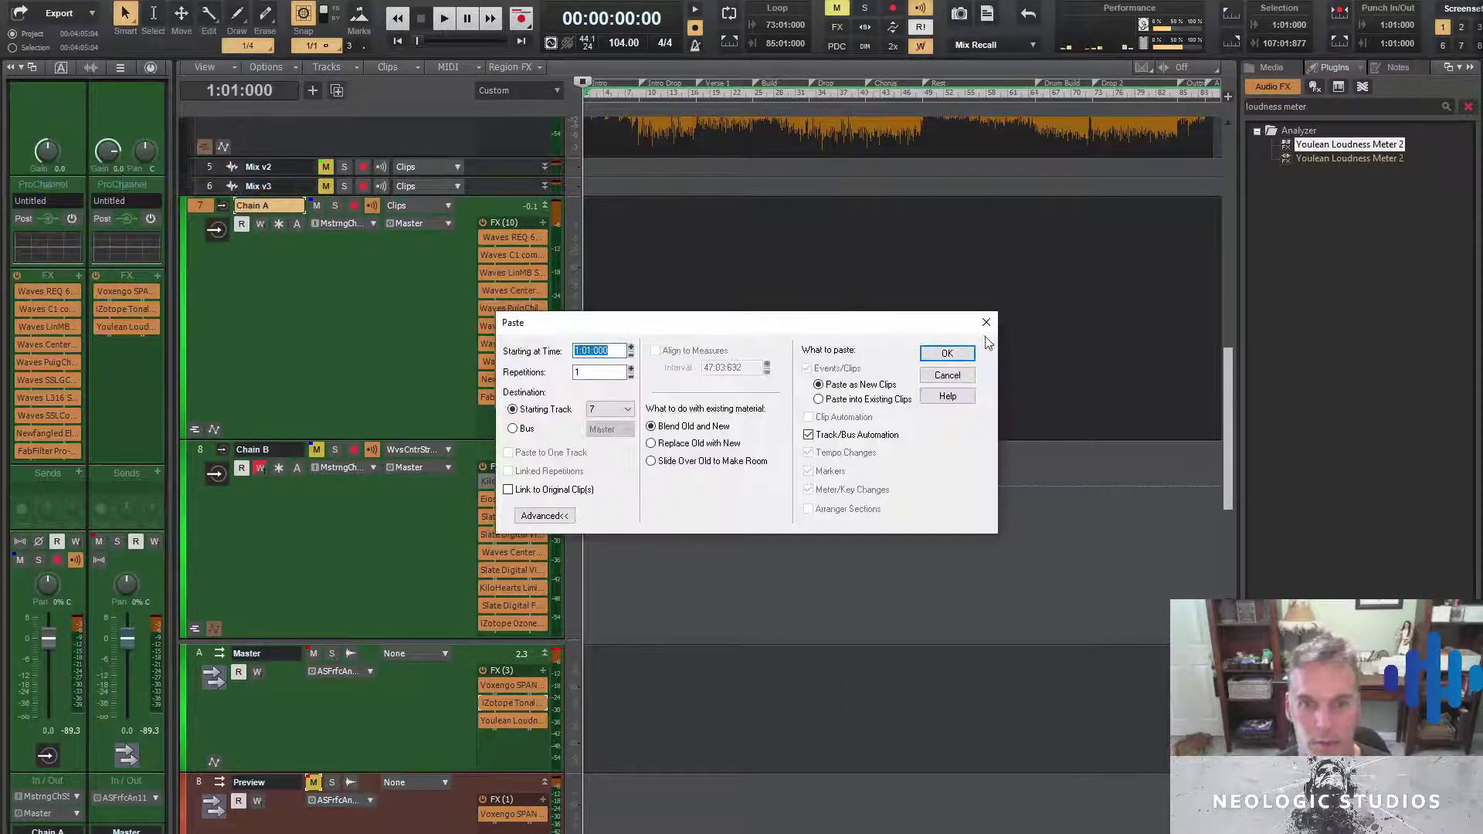
{"action": "left_click", "coordinate": [947, 353]}
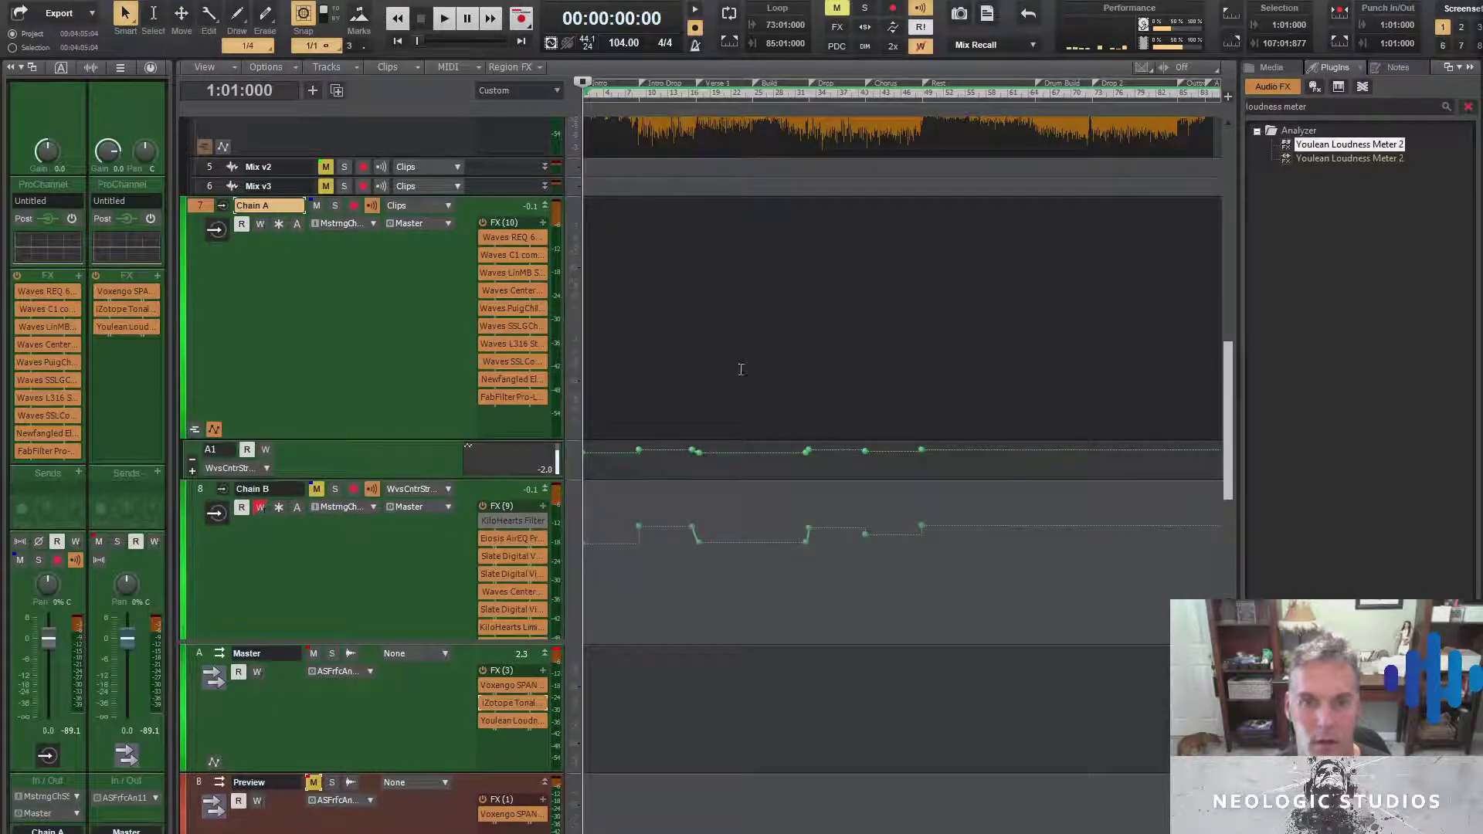
Open Waves Center from Chain A, play the song from the start to check the pasted automation, and disable automation write on Chain B
{"action": "double_click", "coordinate": [514, 292]}
{"action": "key", "text": "space"}
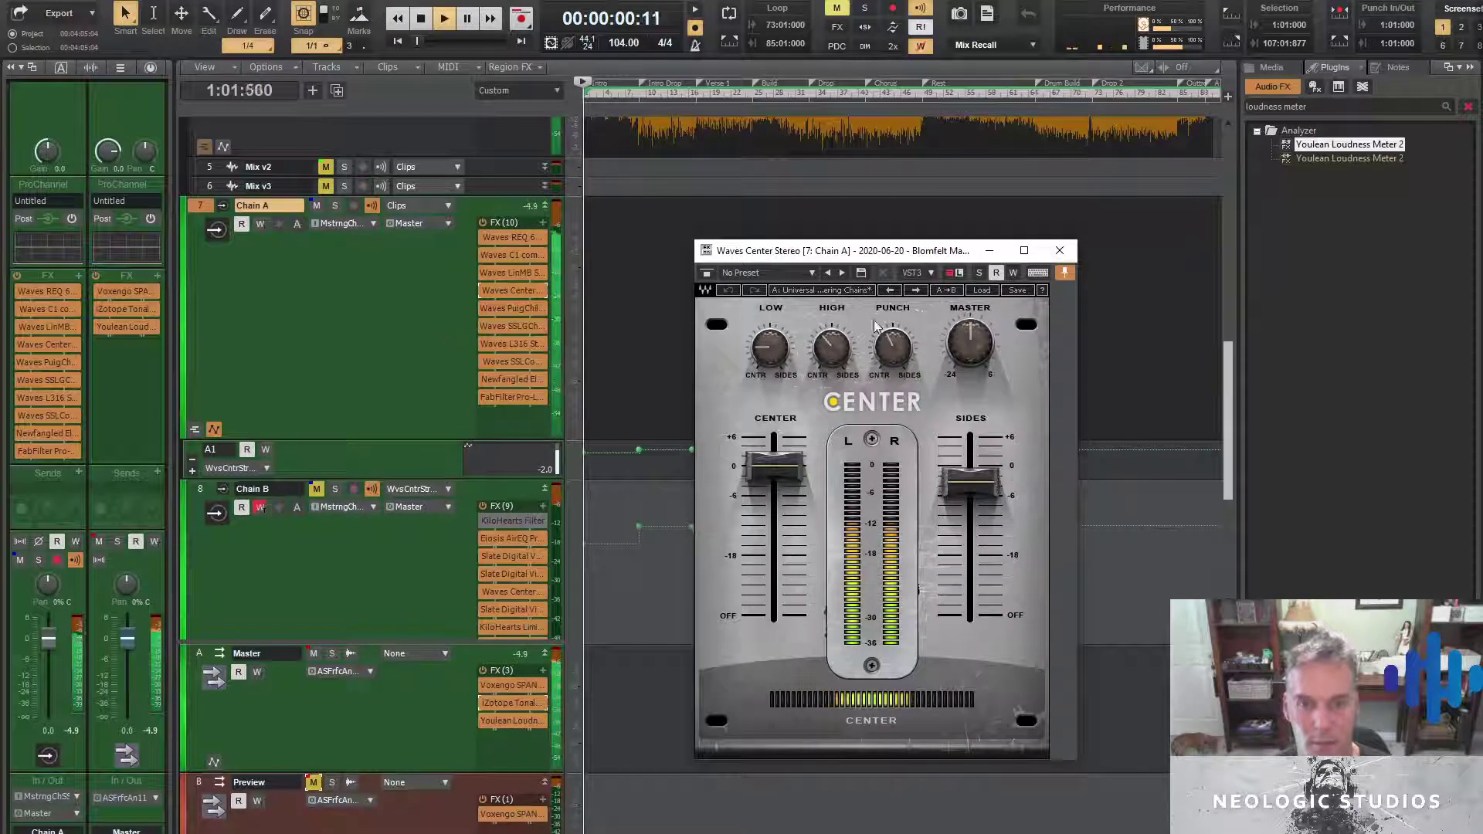
{"action": "left_click", "coordinate": [256, 510]}
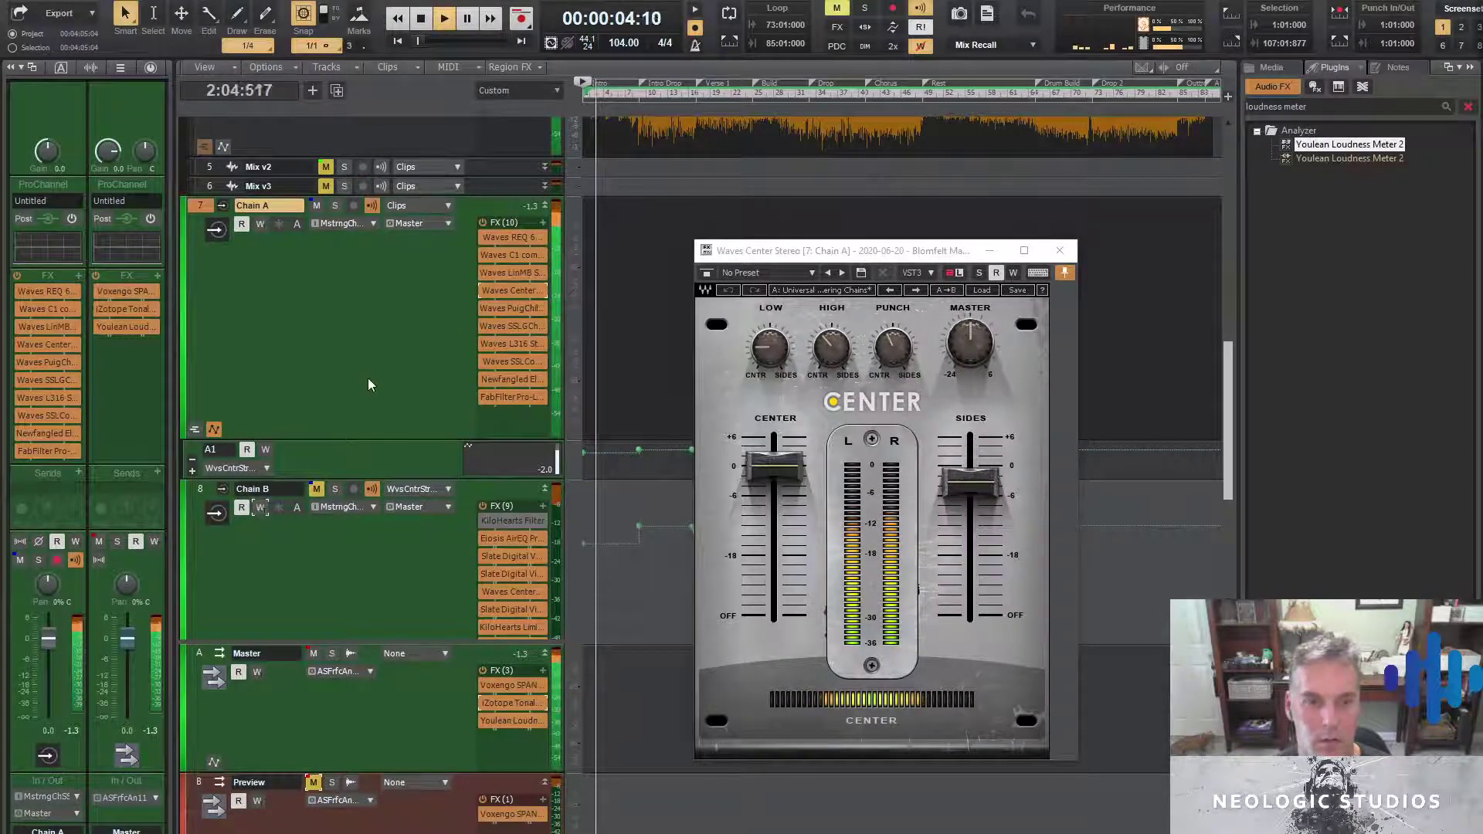
{"action": "left_click_drag", "start_coordinate": [890, 254], "coordinate": [1023, 293]}
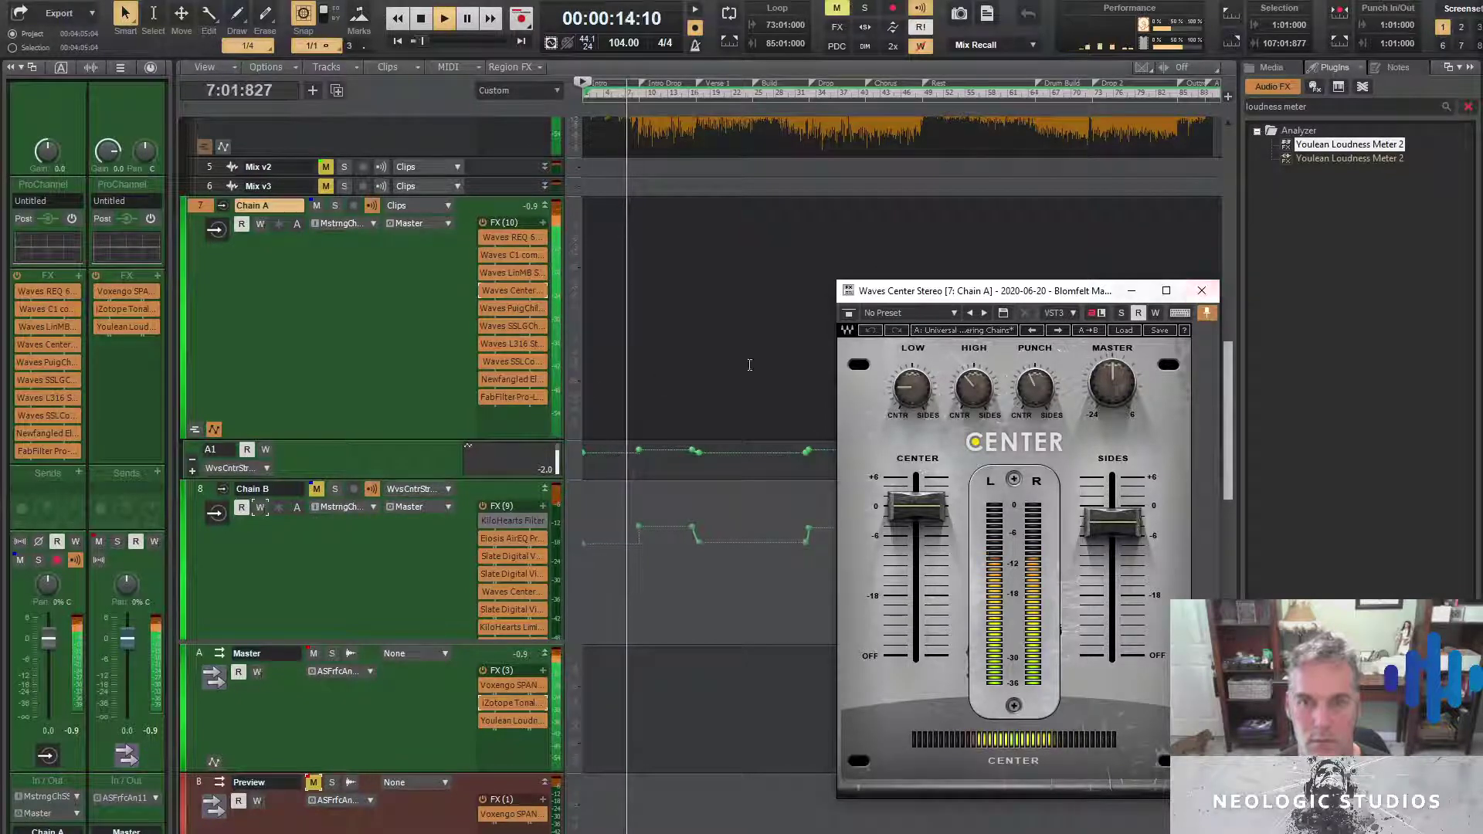
{"action": "key", "text": "space"}
Mute Chain A, unmute Chain B, and close the Waves Center window
{"action": "left_click", "coordinate": [444, 330]}
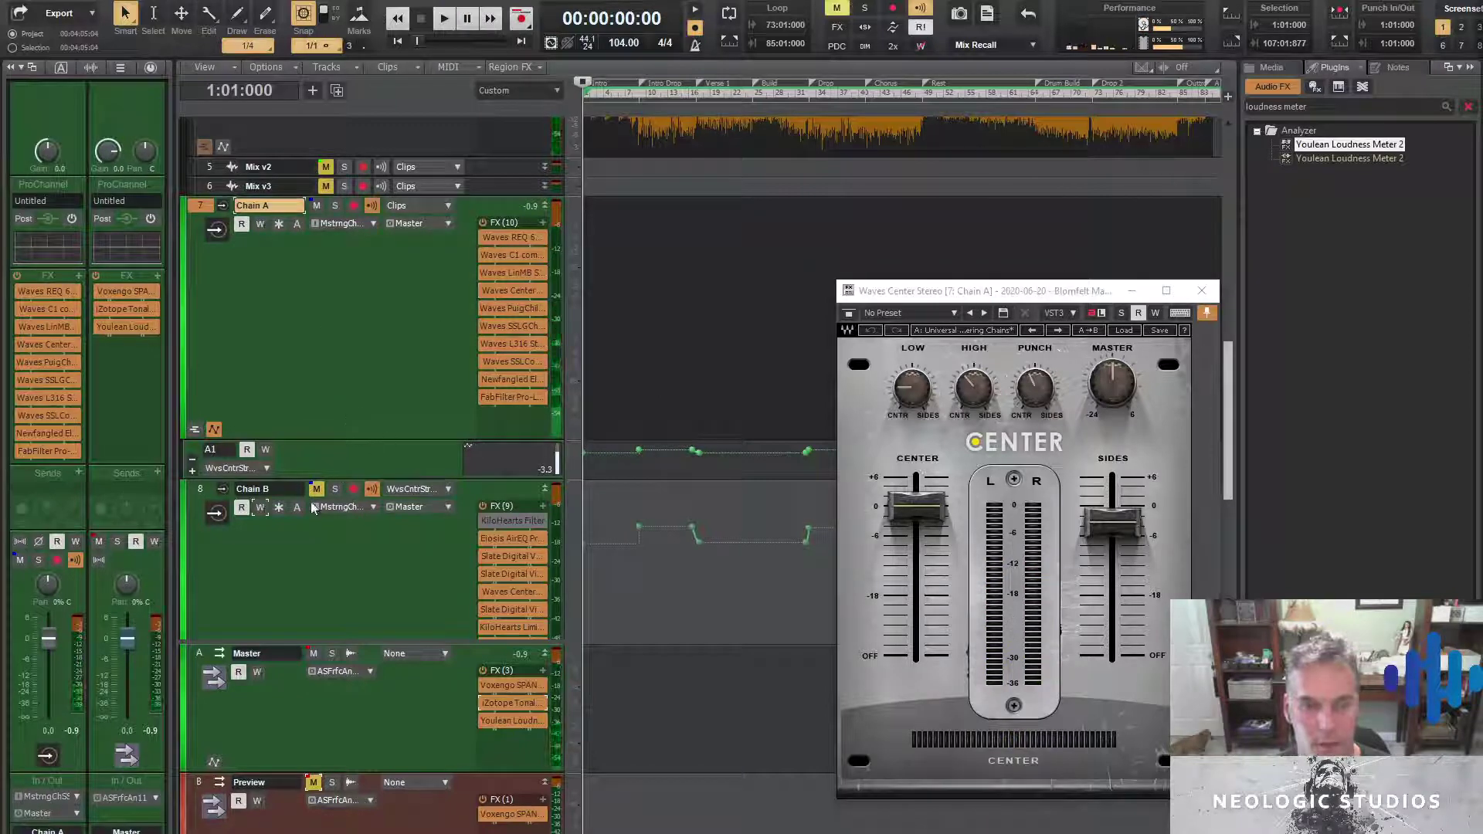
{"action": "scroll", "coordinate": [386, 498], "scroll_direction": "down", "scroll_amount": 1}
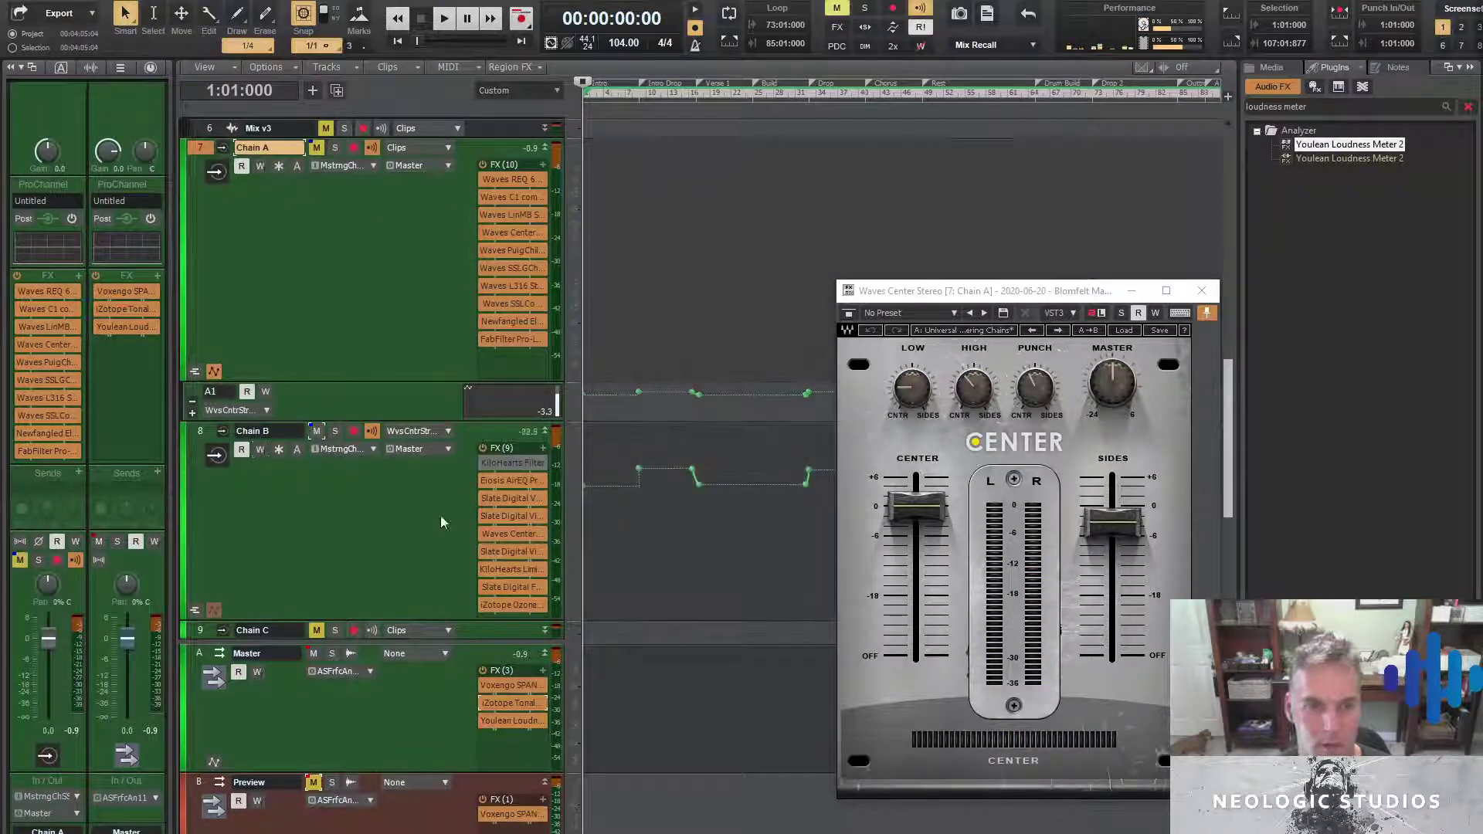
{"action": "left_click", "coordinate": [1202, 290]}
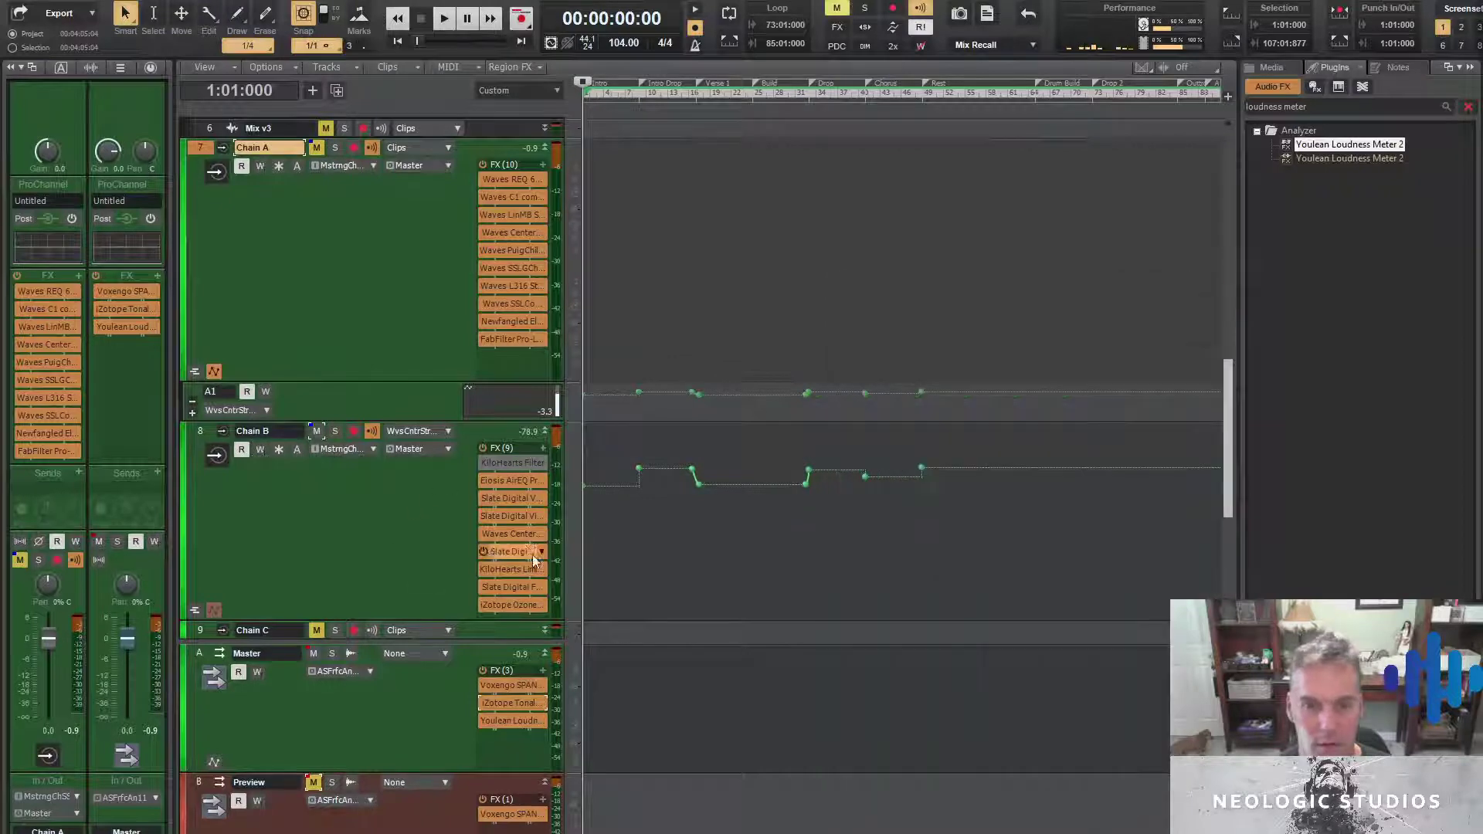
Open Eiosis AirEQ Premium from Chain B, play from measure 48, and try UnBoom gain cuts, ending at about -3.60 dB
{"action": "double_click", "coordinate": [513, 482]}
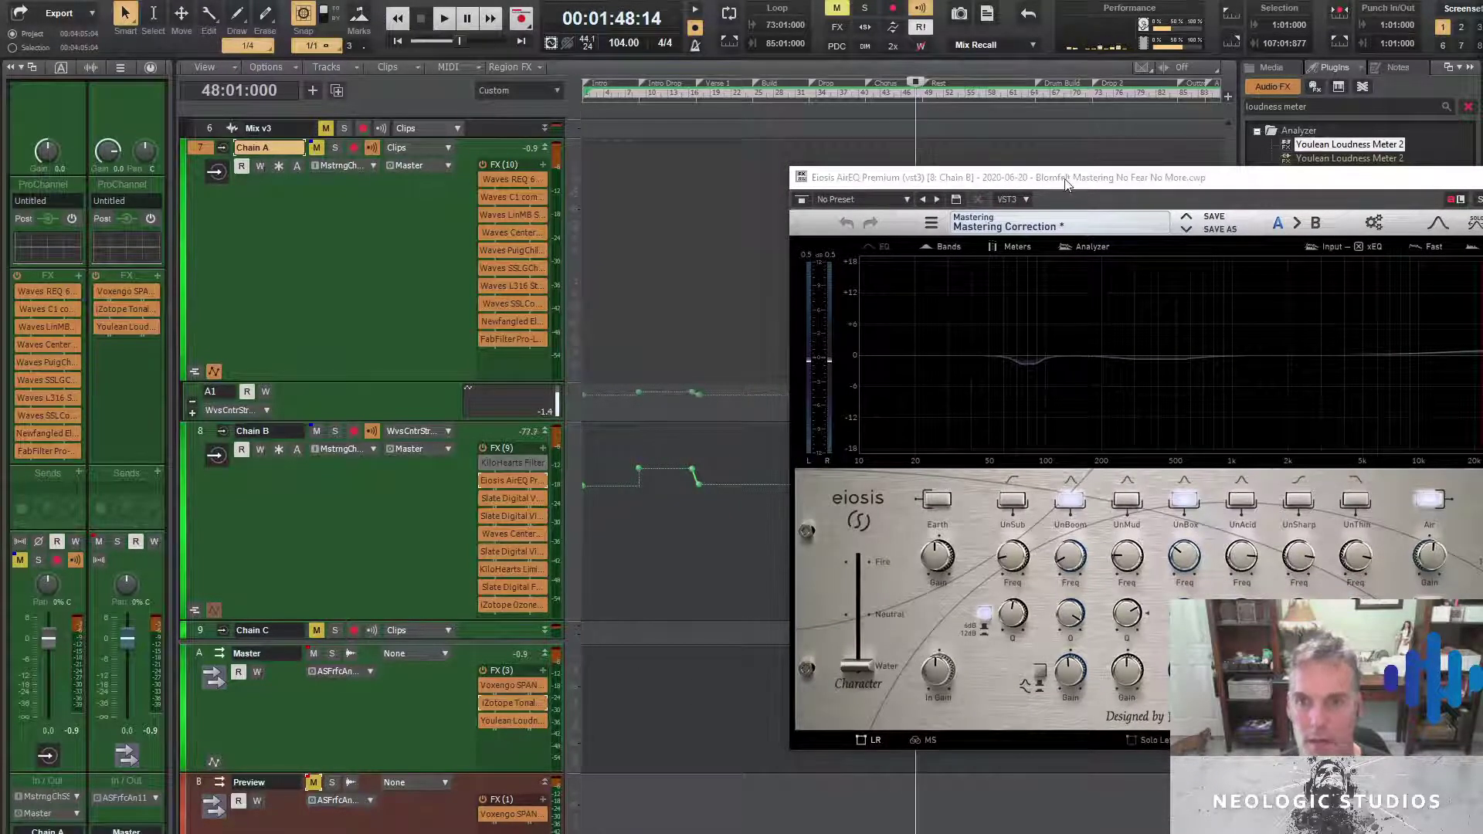
{"action": "left_click_drag", "start_coordinate": [1065, 183], "coordinate": [409, 168]}
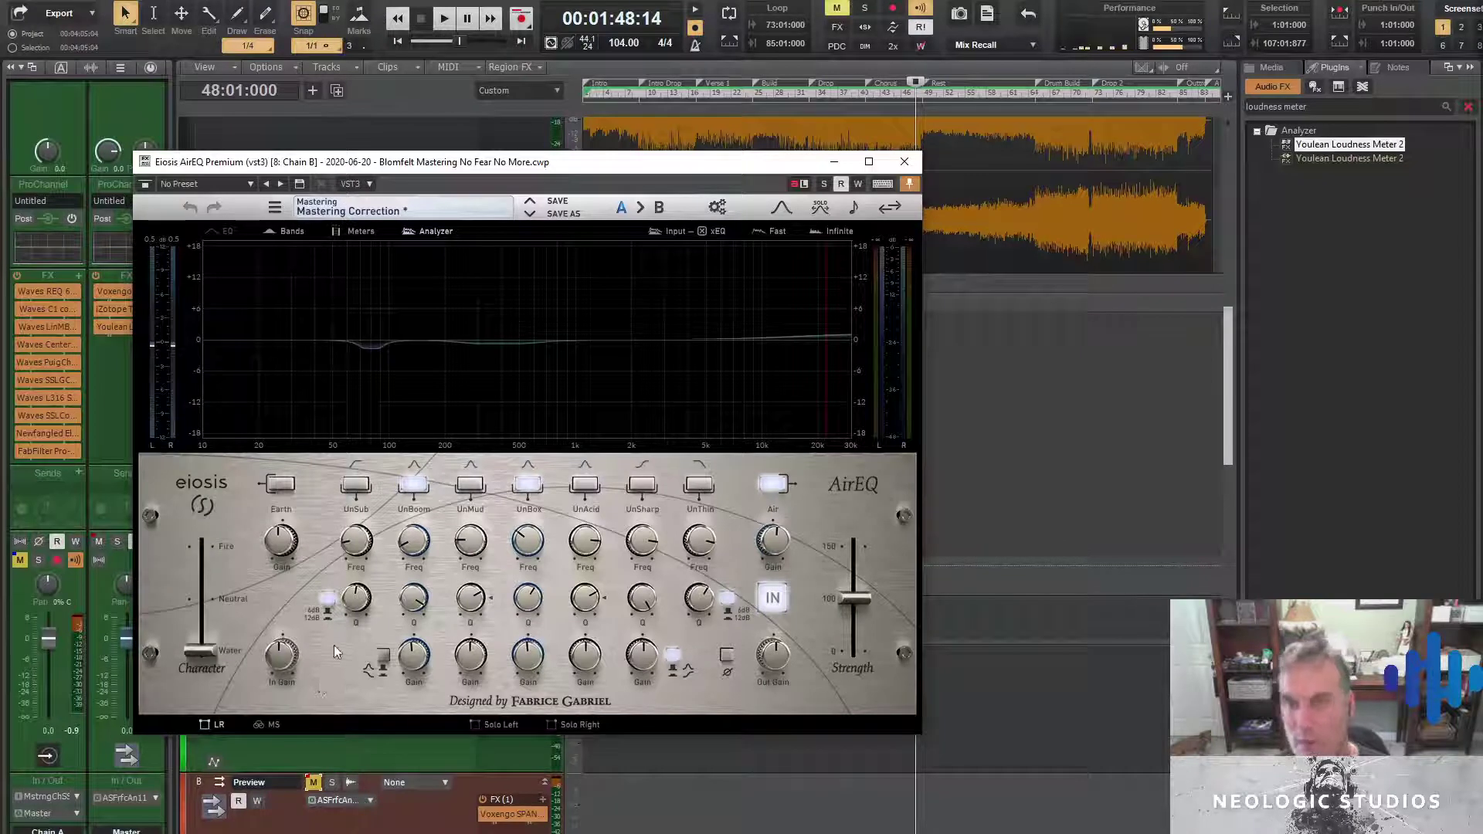
{"action": "key", "text": "space"}
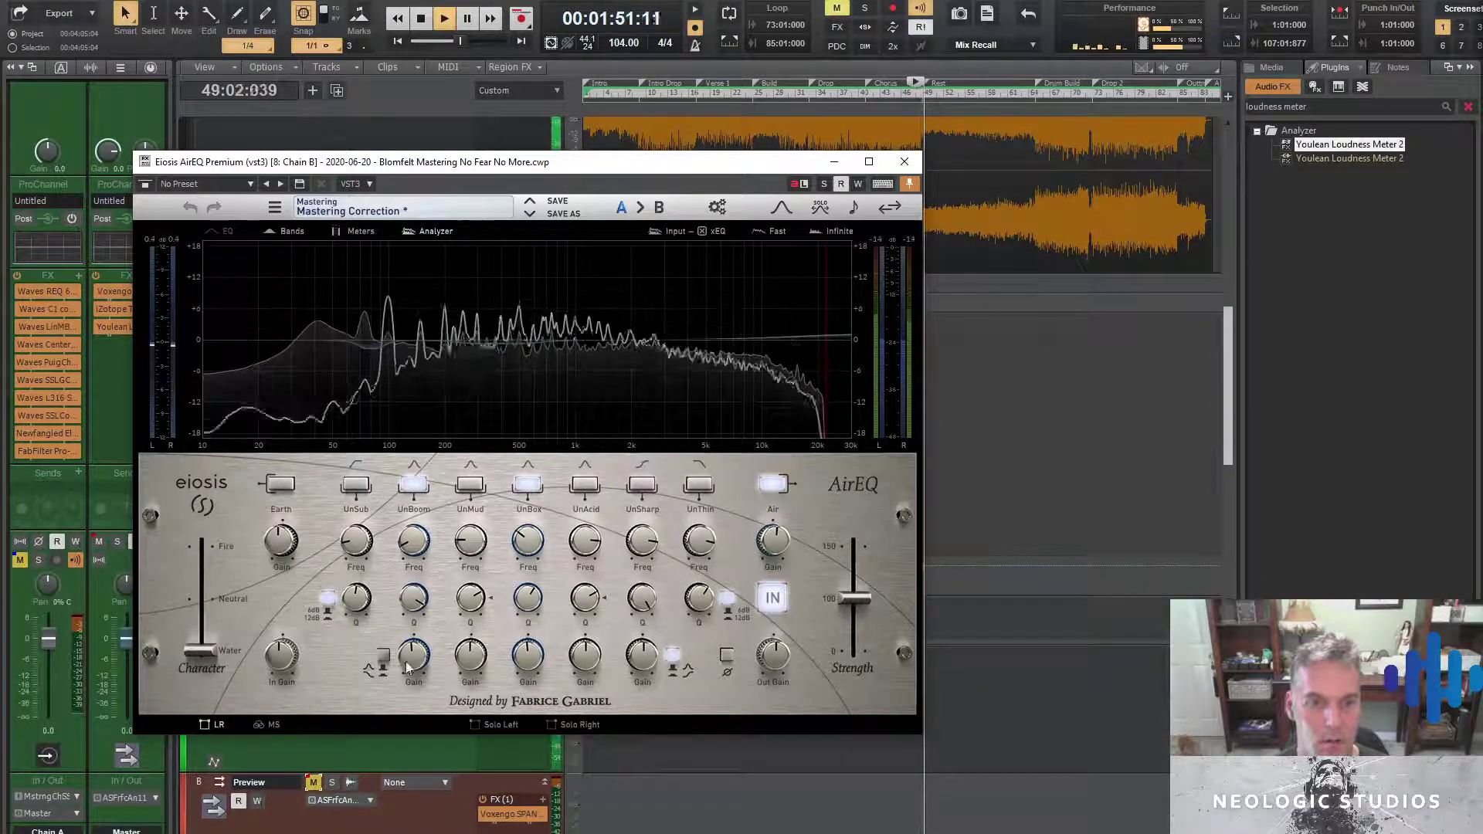
{"action": "left_click_drag", "start_coordinate": [408, 667], "coordinate": [395, 640]}
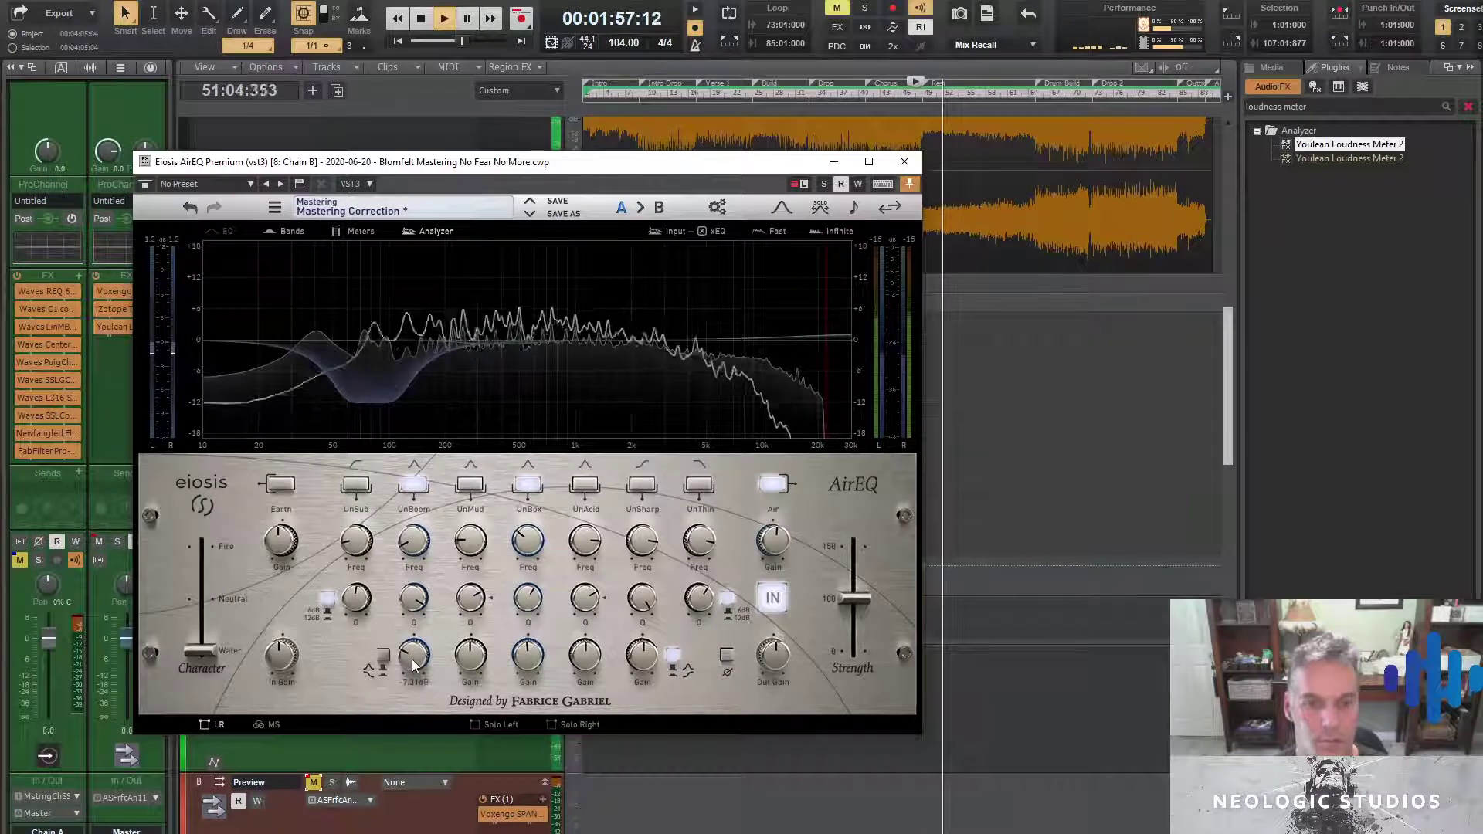
{"action": "left_click_drag", "start_coordinate": [658, 167], "coordinate": [611, 122]}
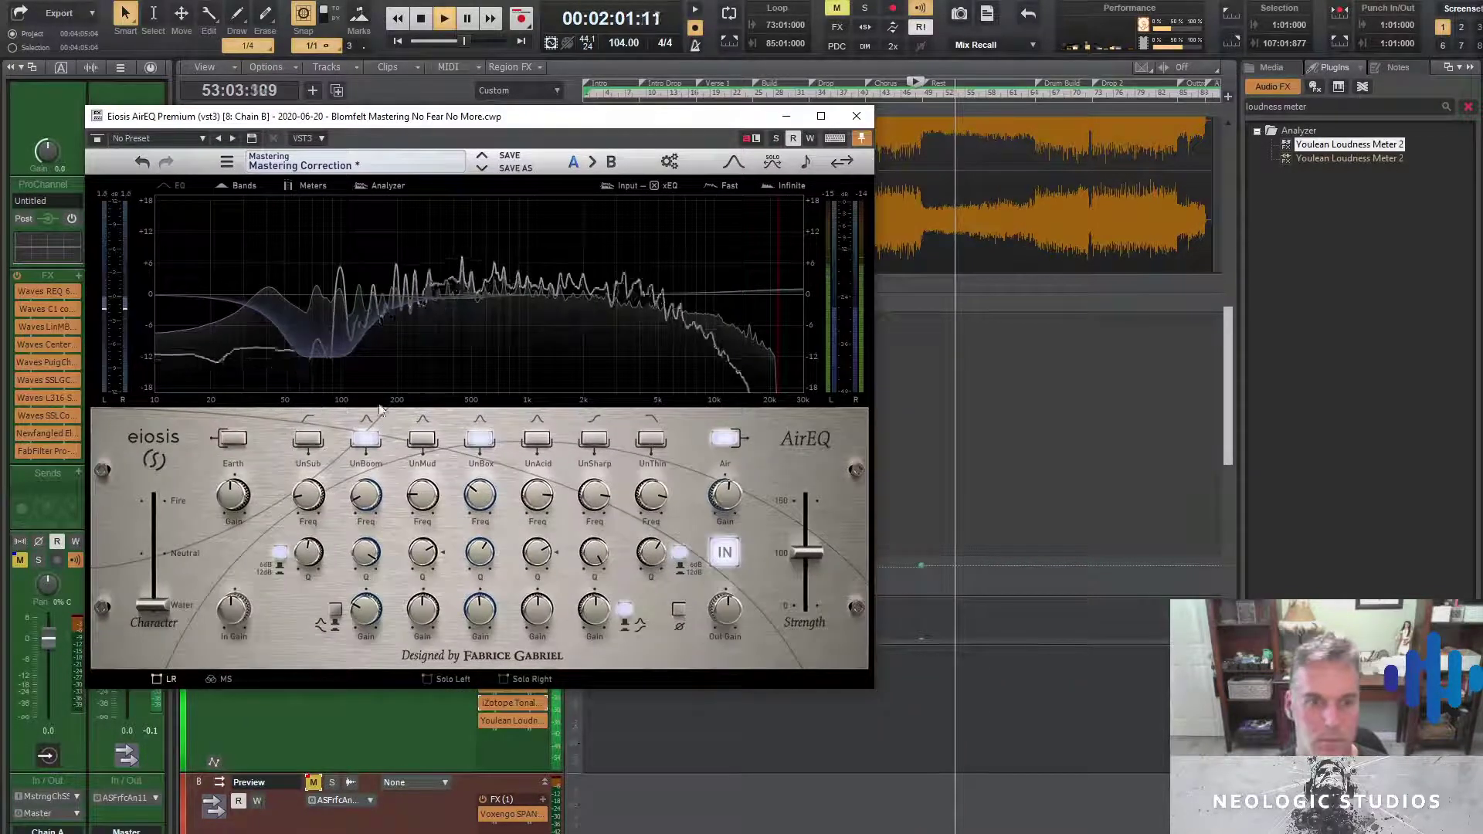
{"action": "mouse_move", "coordinate": [364, 586]}
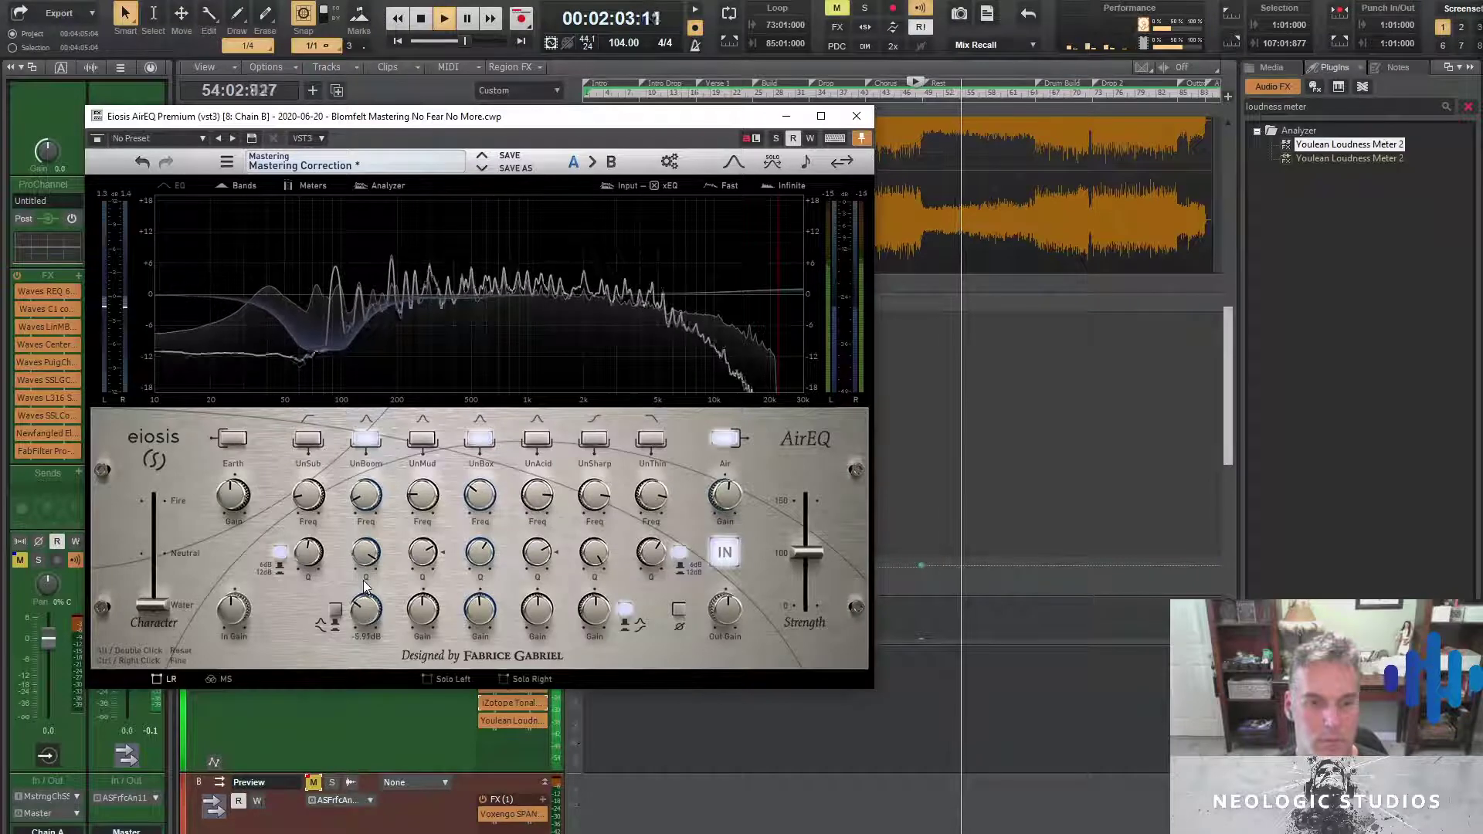
{"action": "scroll", "coordinate": [368, 612], "scroll_direction": "up", "scroll_amount": 3}
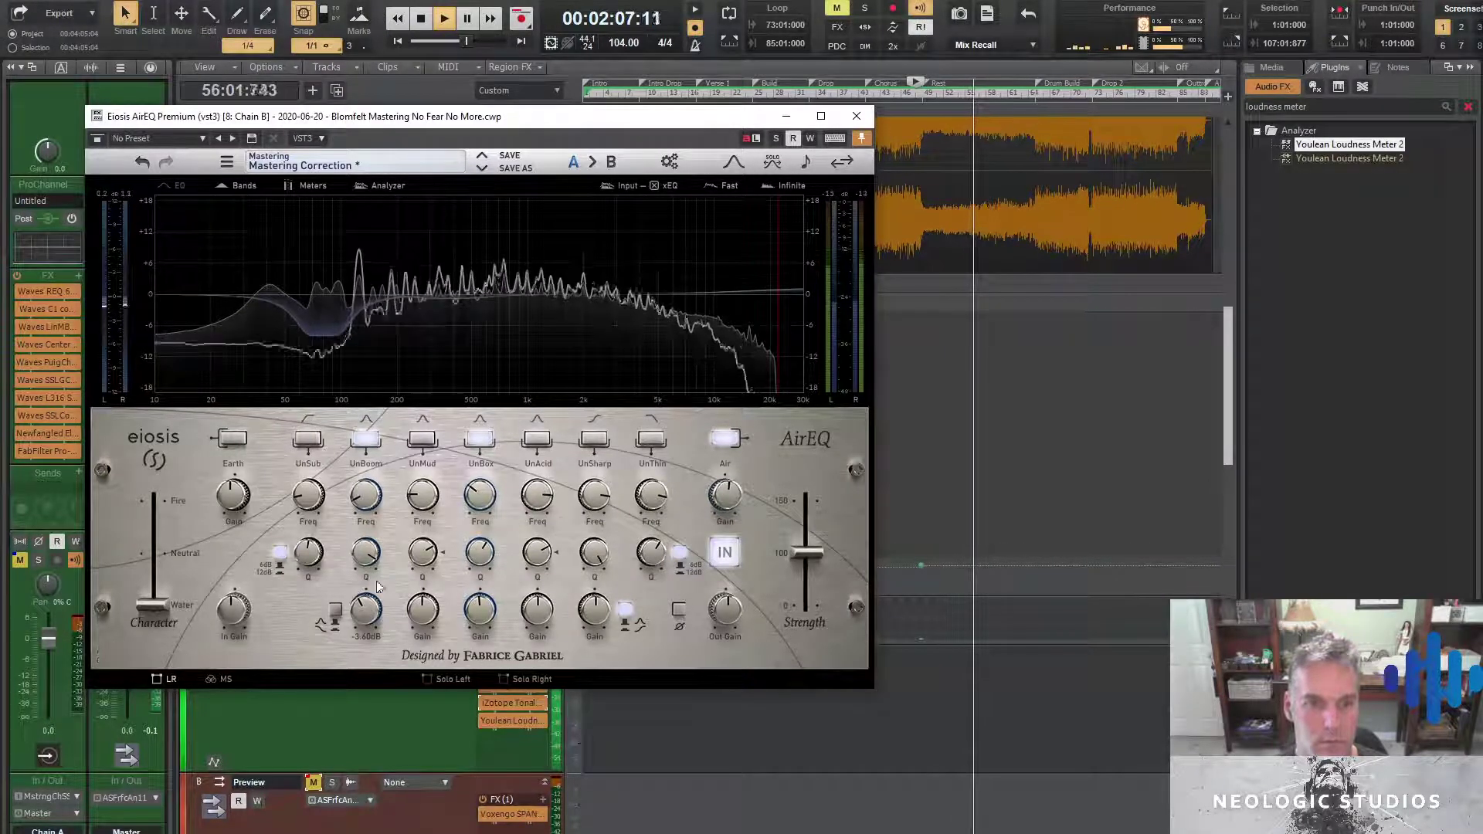
Restart playback from measure 43 and ease the AirEQ UnBoom gain cut to about -0.90 dB
{"action": "key", "text": "space"}
{"action": "left_click", "coordinate": [882, 96]}
{"action": "key", "text": "space"}
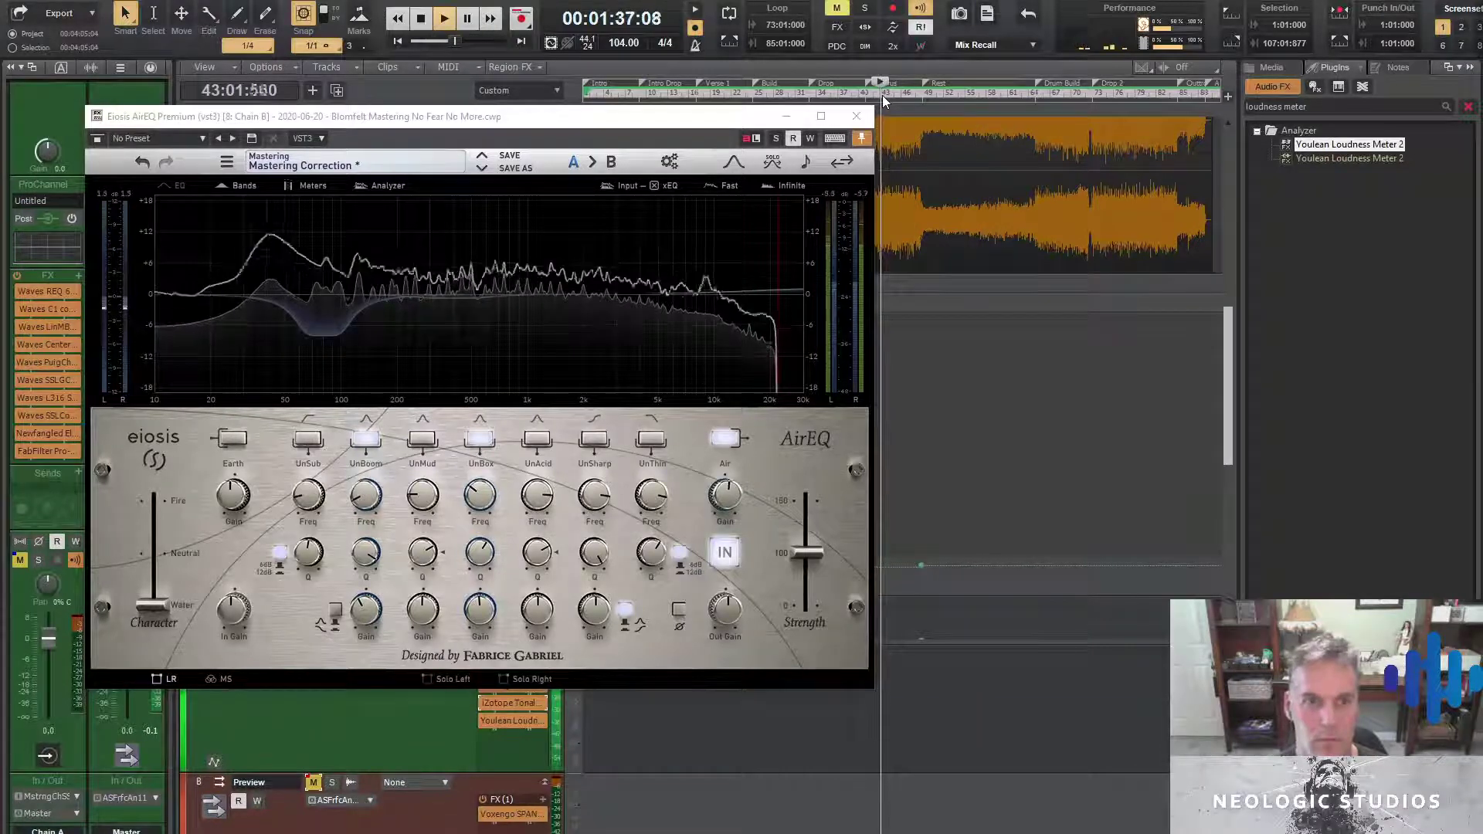
{"action": "mouse_move", "coordinate": [366, 610]}
{"action": "left_mouse_down"}
{"action": "mouse_move", "coordinate": [379, 548]}
{"action": "mouse_move", "coordinate": [373, 600]}
{"action": "left_mouse_up"}
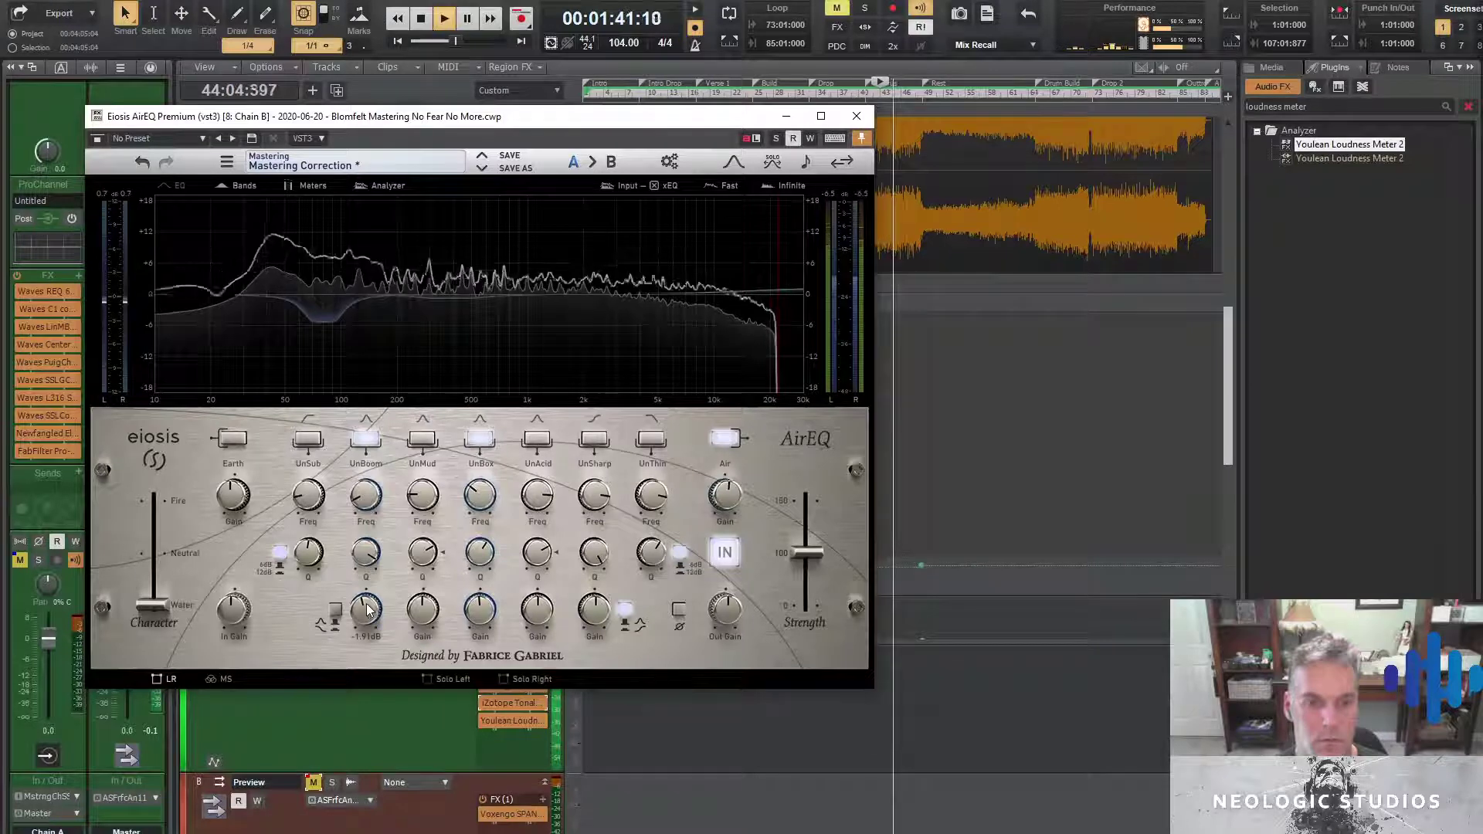
{"action": "left_click_drag", "start_coordinate": [368, 609], "coordinate": [366, 591]}
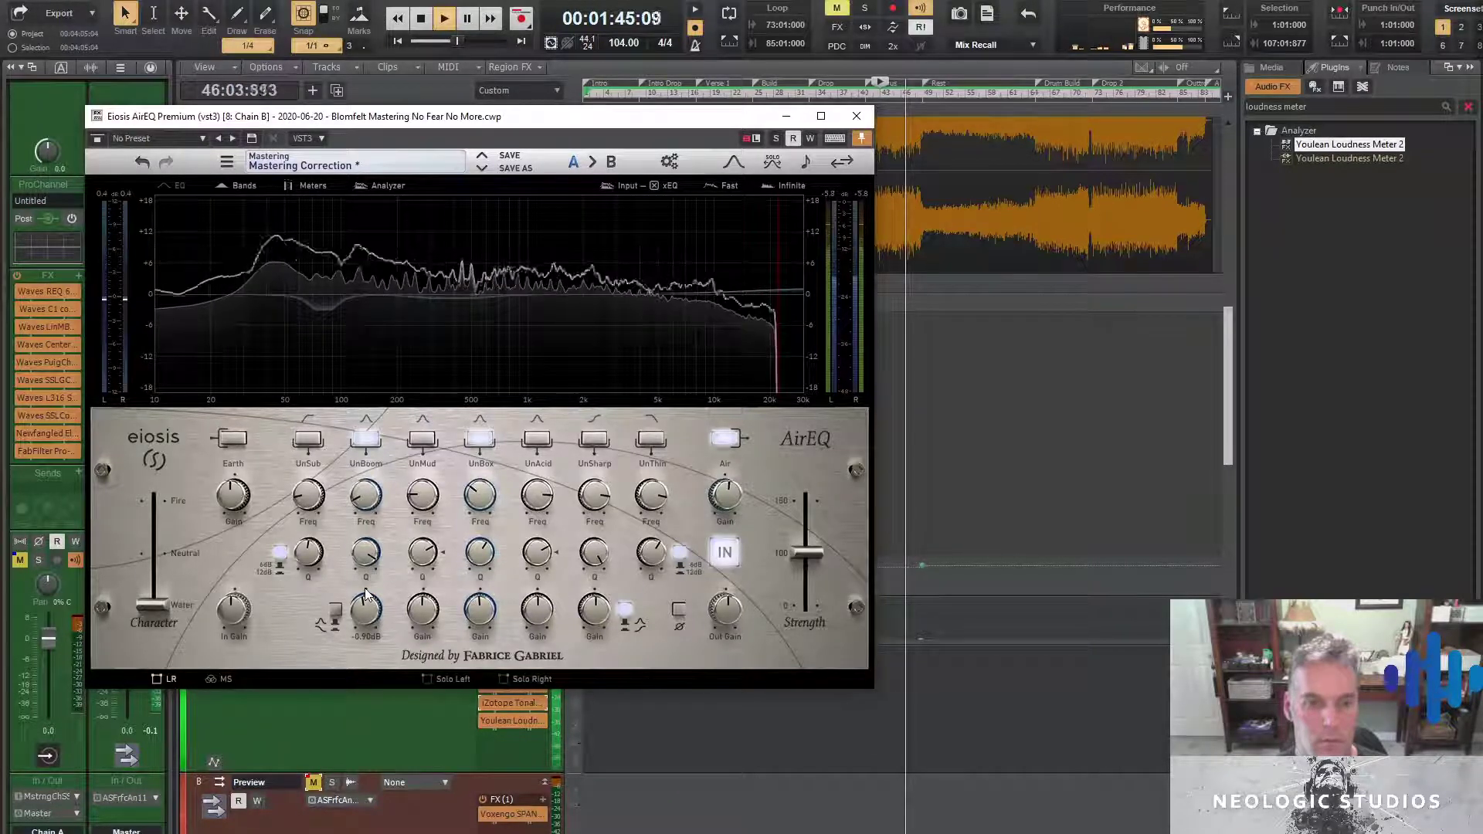
Arm automation write for Chain B's AirEQ during playback, and stop the playback
{"action": "left_click", "coordinate": [809, 137]}
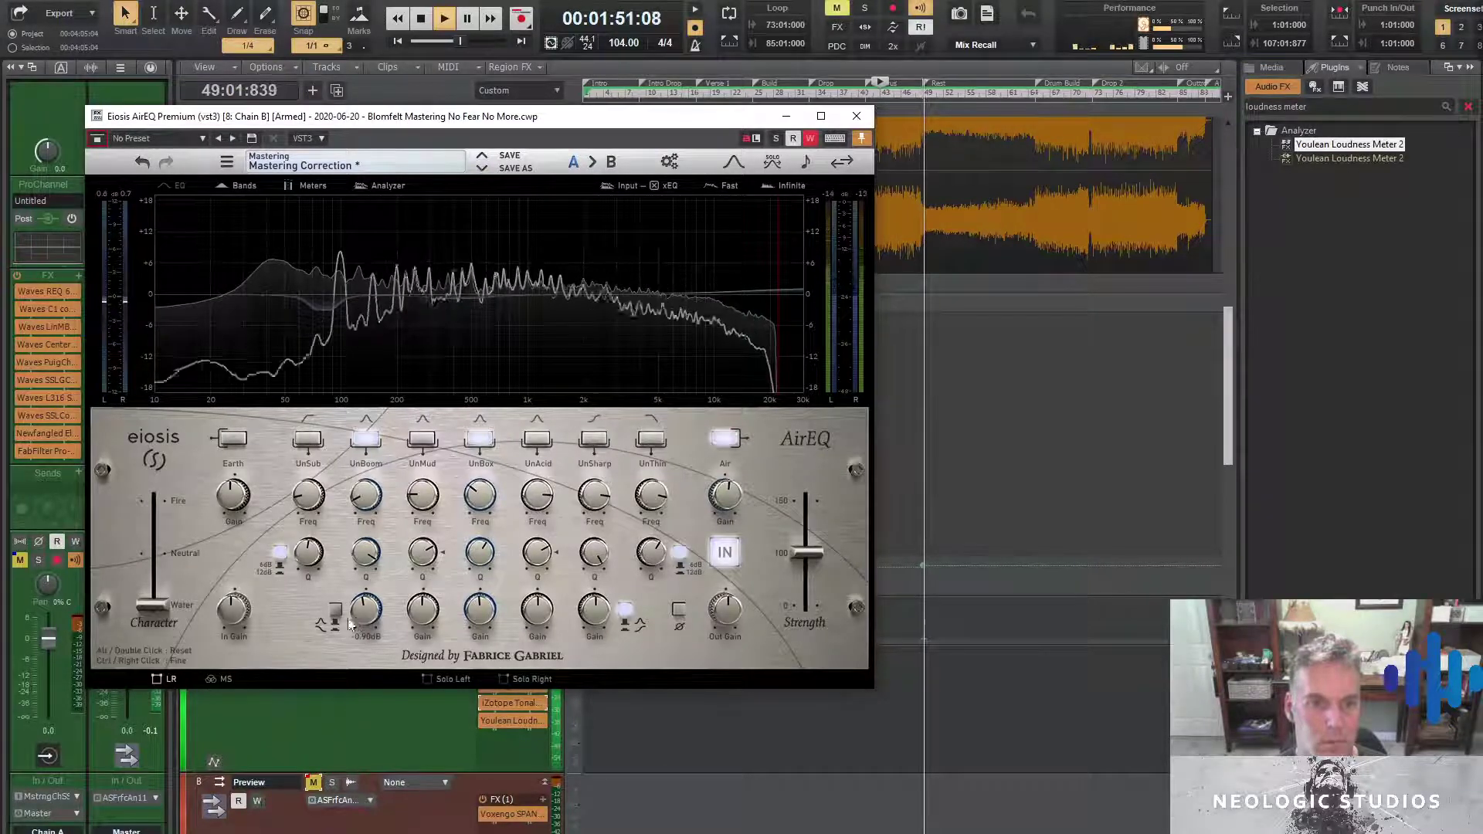
{"action": "key", "text": "space"}
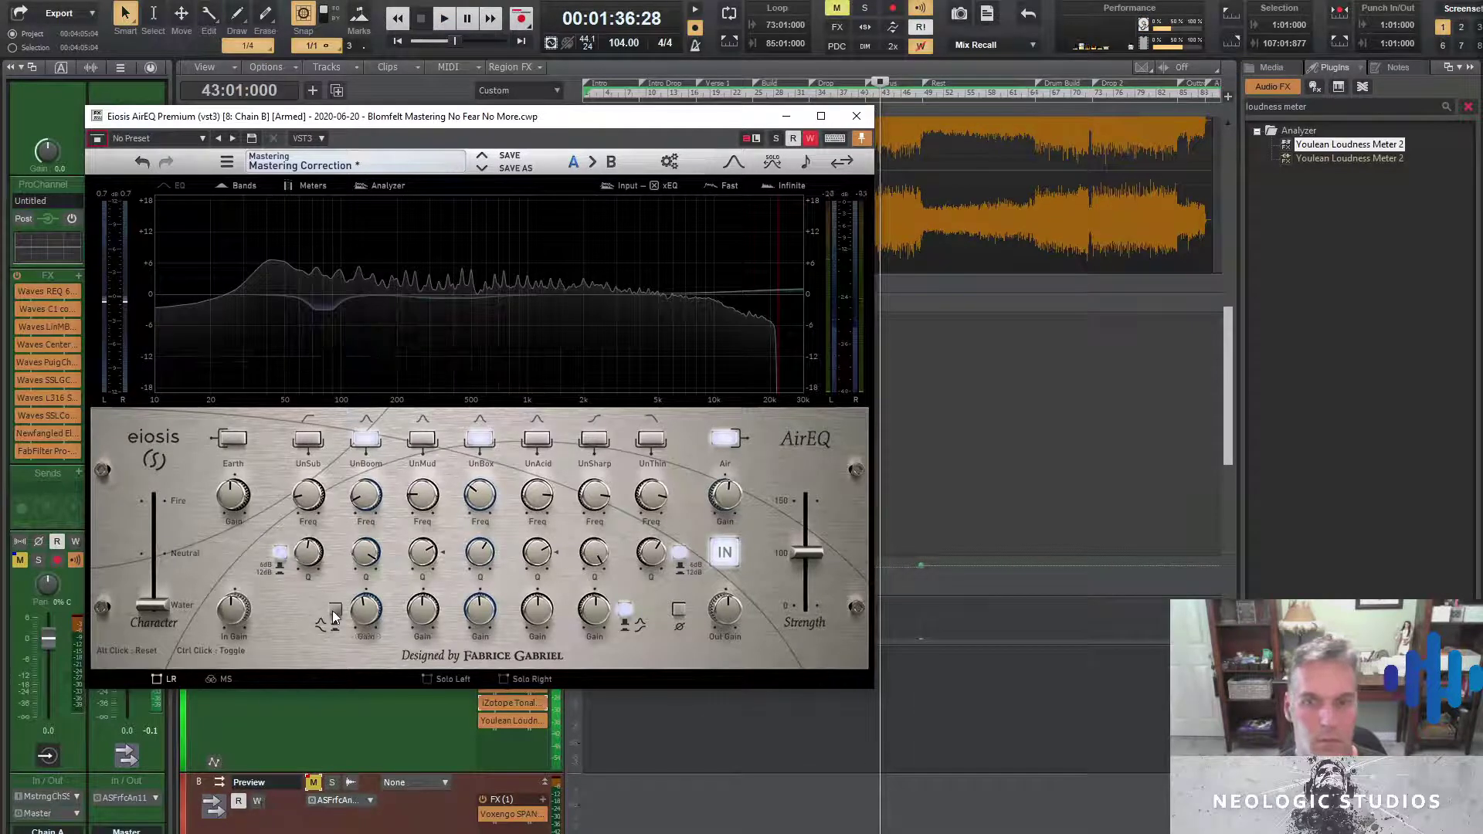
Play from measure 43 while recording Chain B's AirEQ UnBoom automation, switching the band to shelf and deepening its gain cut to about -5.12 dB
{"action": "key", "text": "space"}
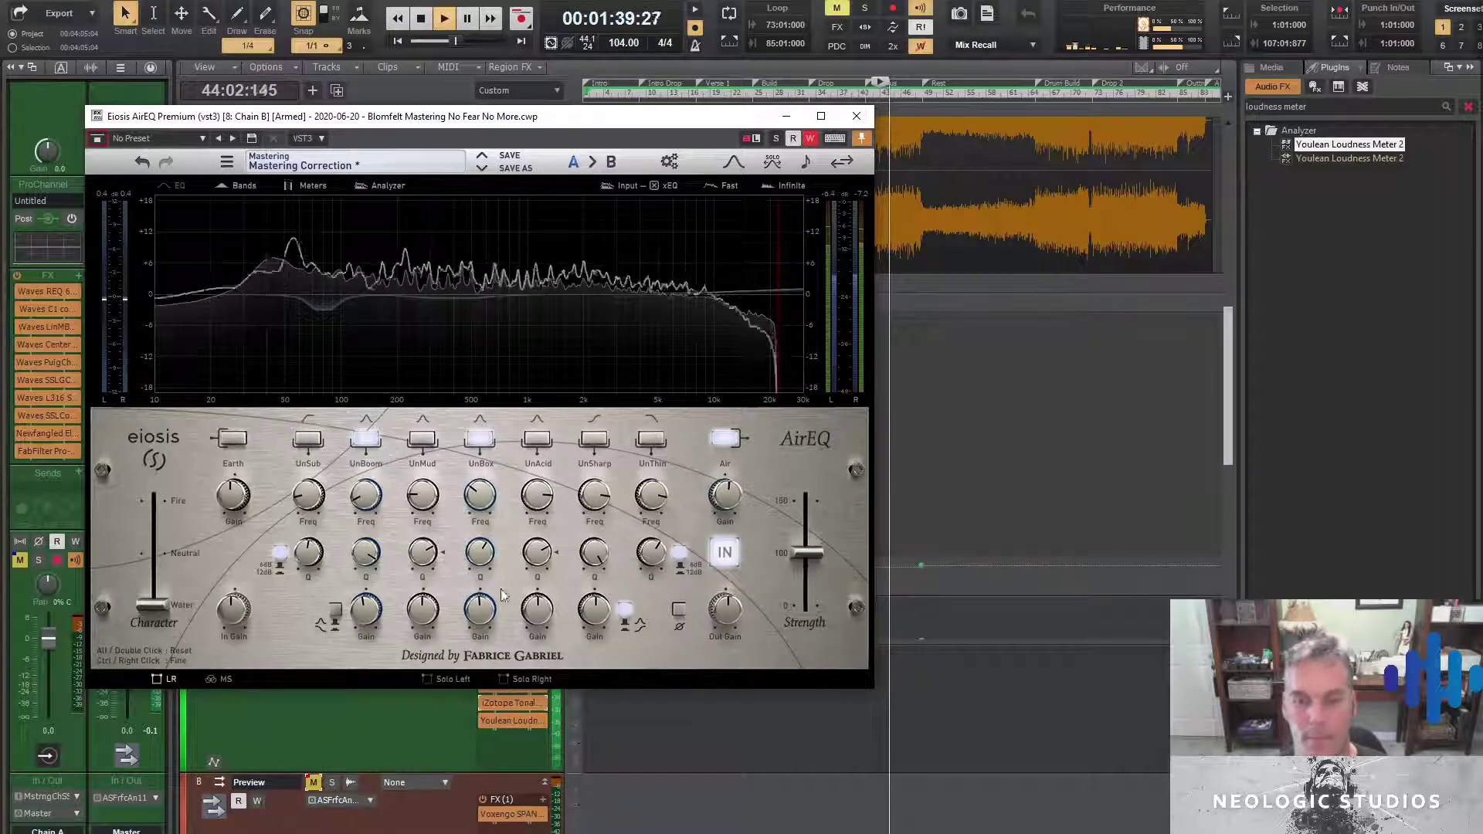
{"action": "scroll", "coordinate": [907, 527], "scroll_direction": "down", "scroll_amount": 1}
{"action": "scroll", "coordinate": [908, 527], "scroll_direction": "down", "scroll_amount": 1}
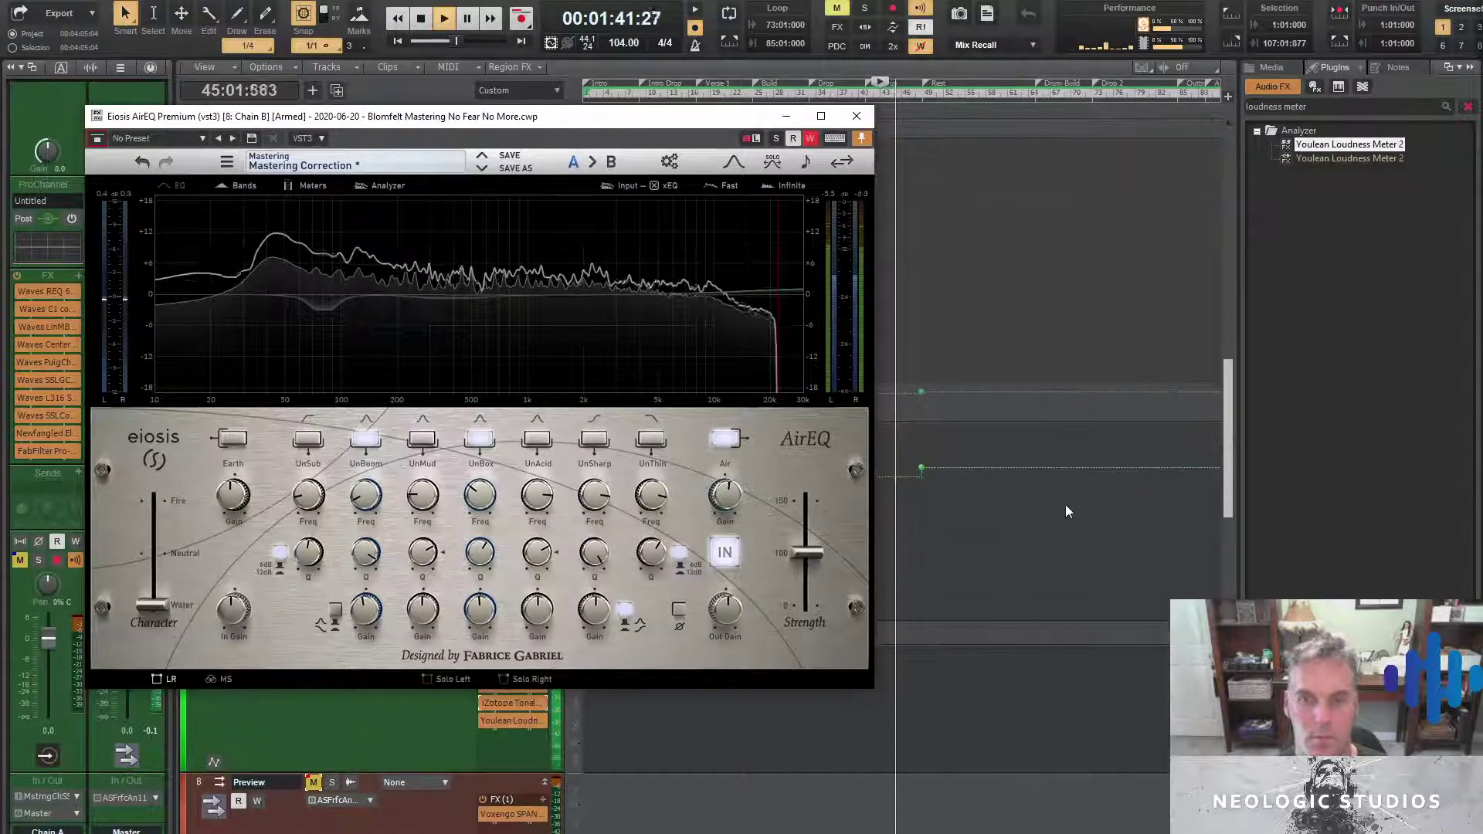
{"action": "scroll", "coordinate": [958, 512], "scroll_direction": "up", "scroll_amount": 1}
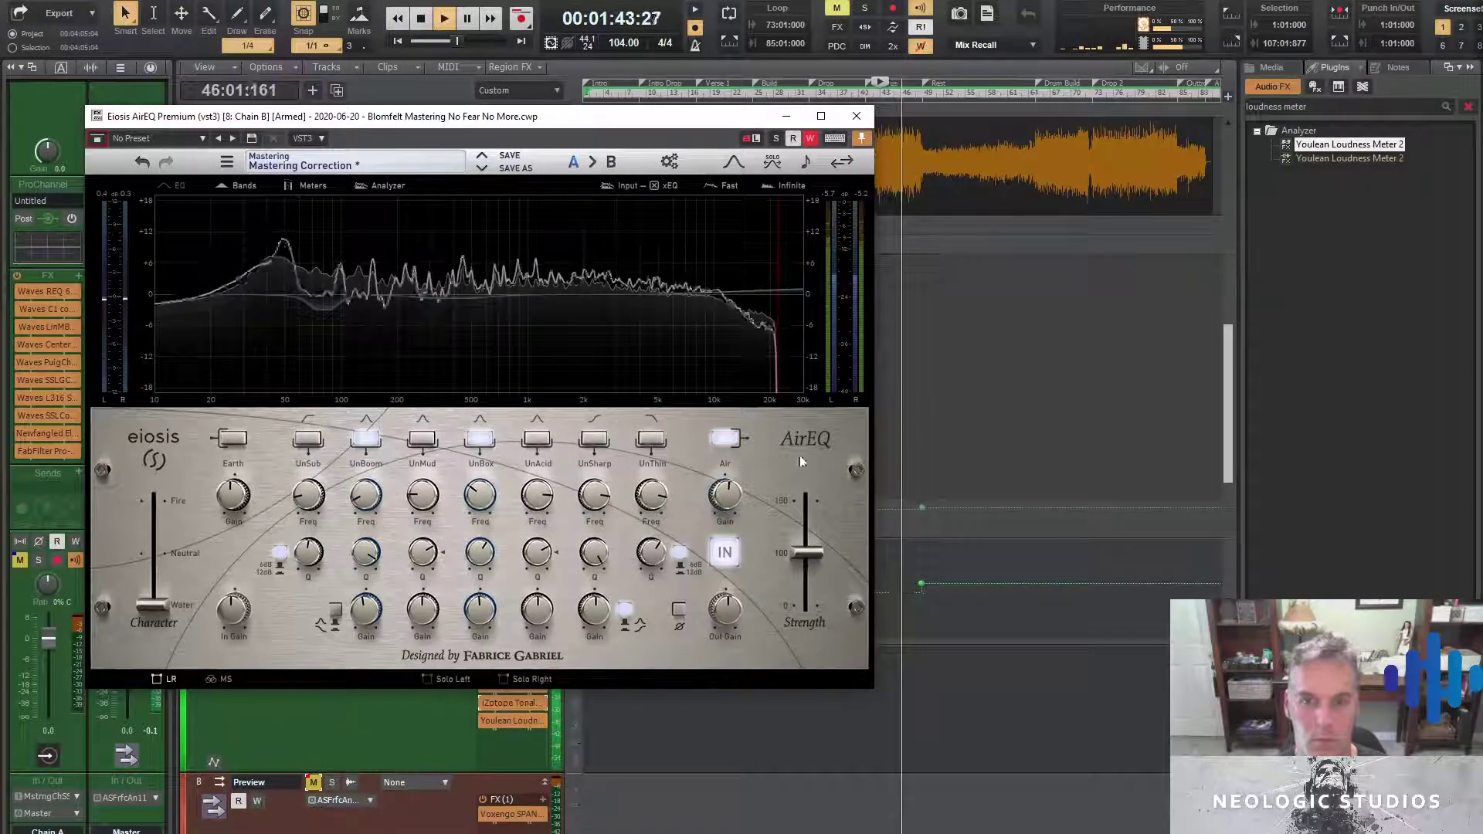
{"action": "left_click", "coordinate": [336, 607]}
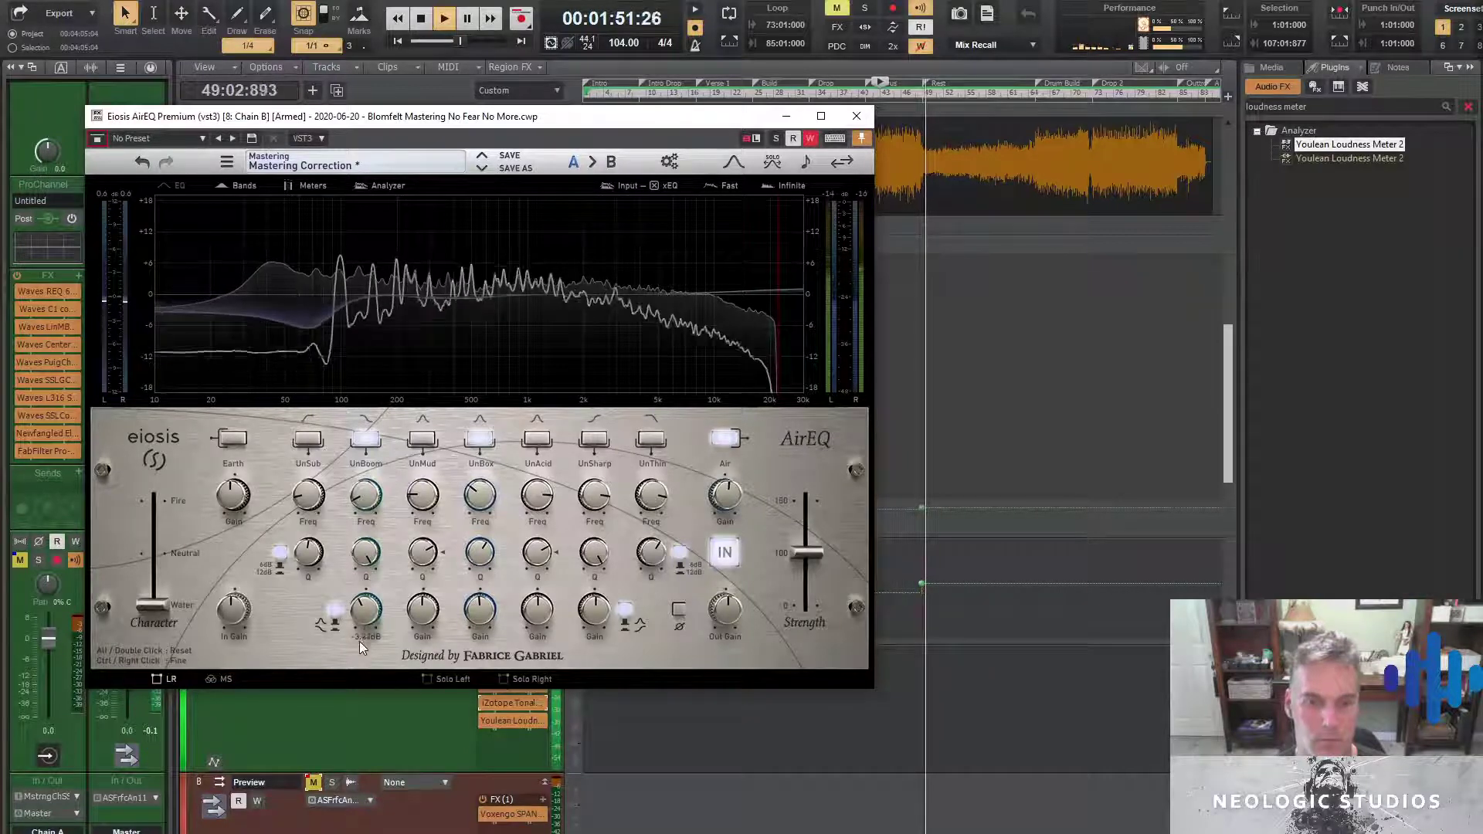
{"action": "mouse_move", "coordinate": [359, 645]}
{"action": "left_mouse_down"}
{"action": "mouse_move", "coordinate": [359, 687]}
{"action": "mouse_move", "coordinate": [356, 668]}
{"action": "left_mouse_up"}
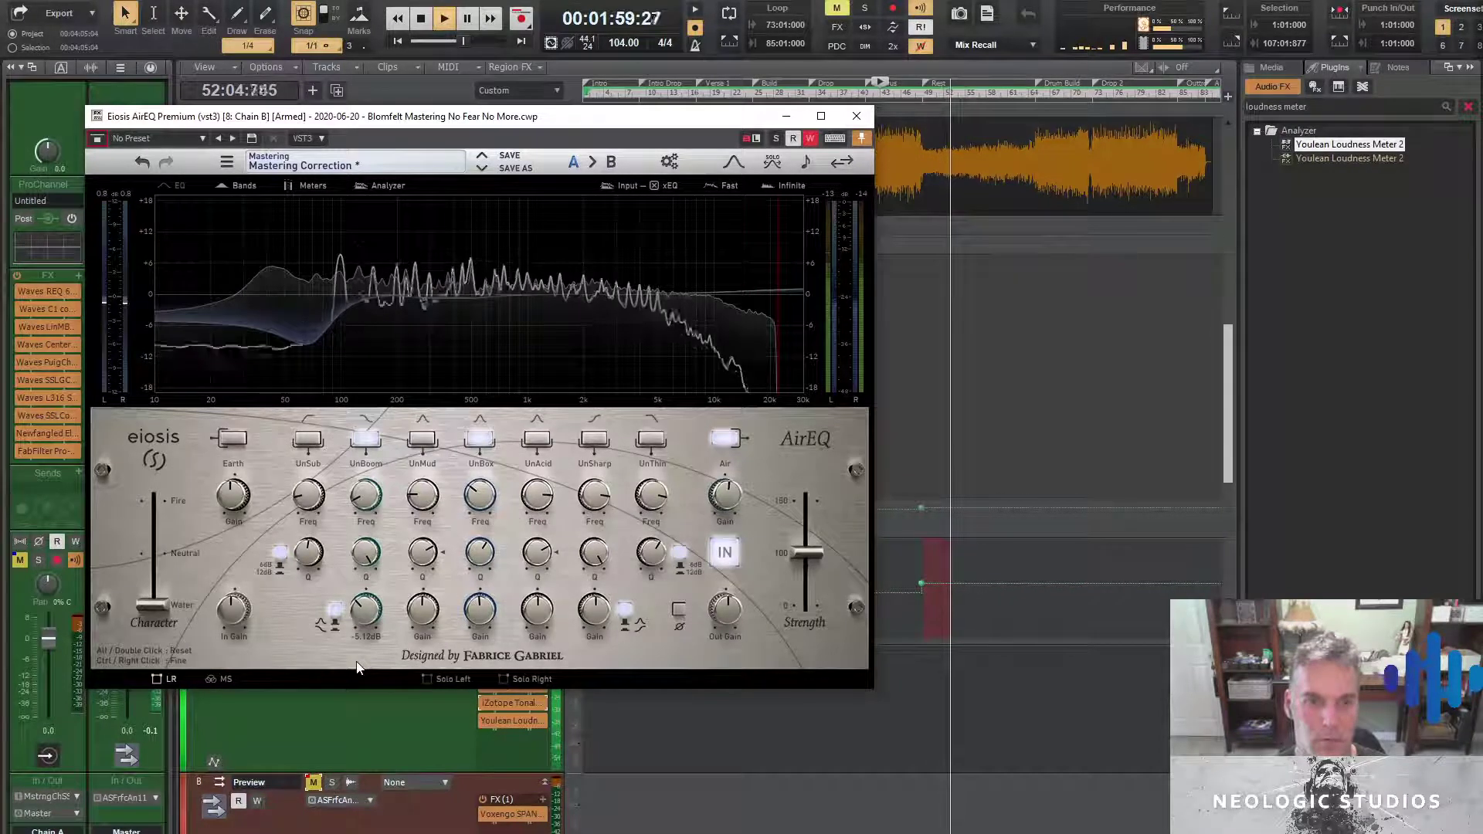
{"action": "key", "text": "space"}
Inspect Chain B's recorded shelf envelope around measure 49, reopen AirEQ, and compare the EQ curve at measures 49 and 54
{"action": "scroll", "coordinate": [1035, 541], "scroll_direction": "down", "scroll_amount": 5}
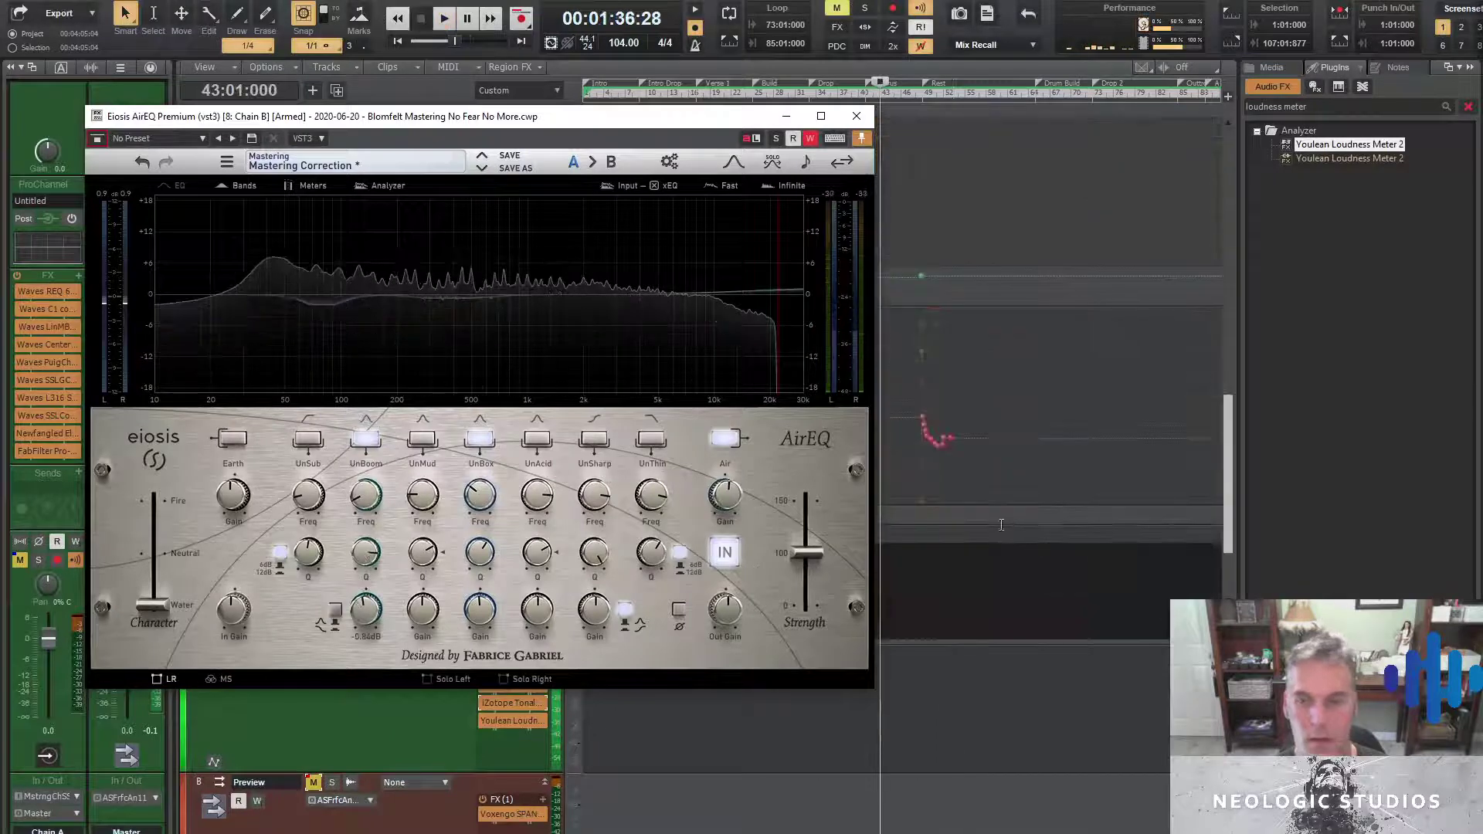
{"action": "left_click", "coordinate": [924, 328]}
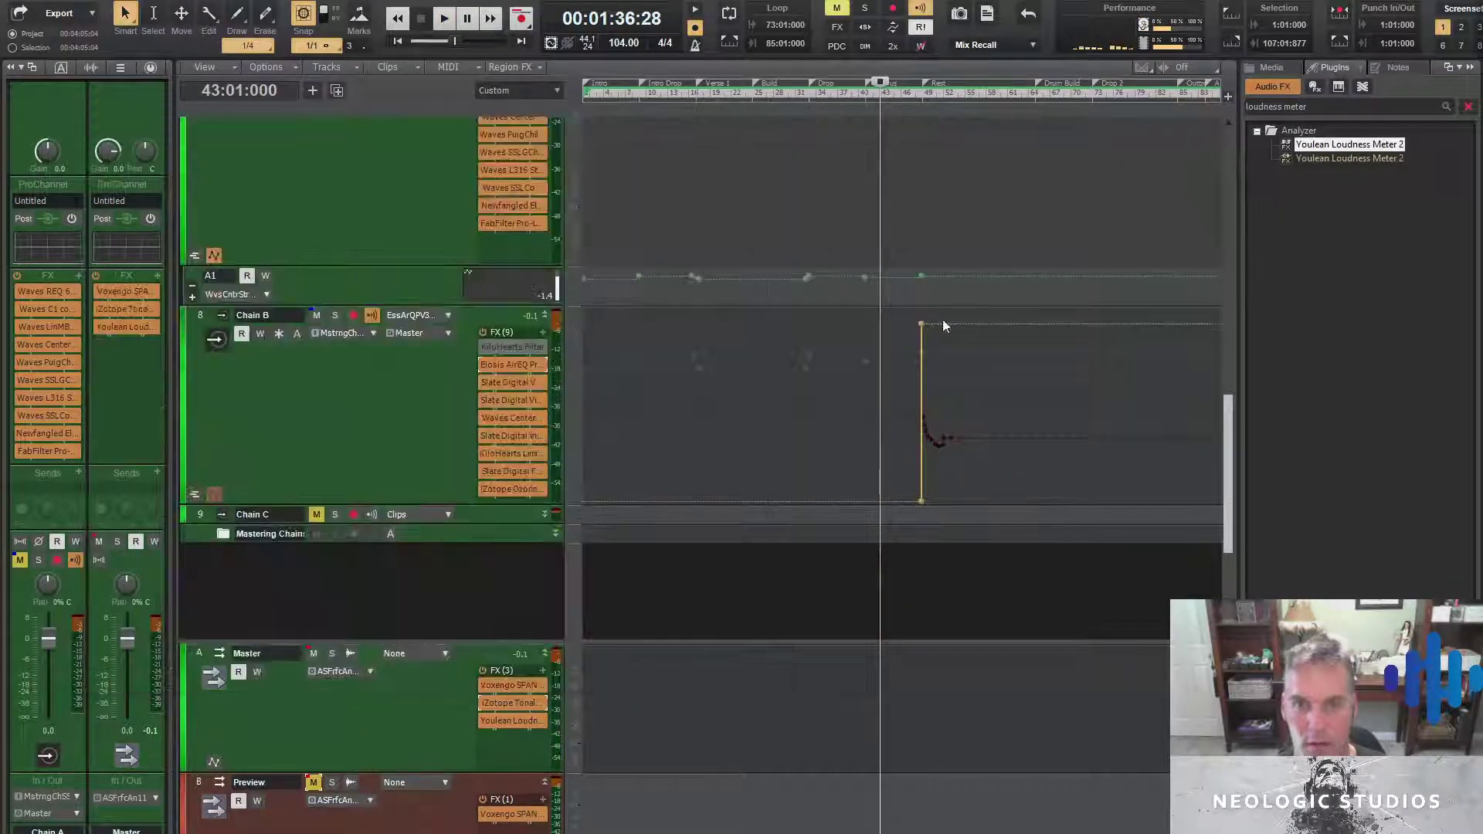
{"action": "left_click", "coordinate": [920, 95]}
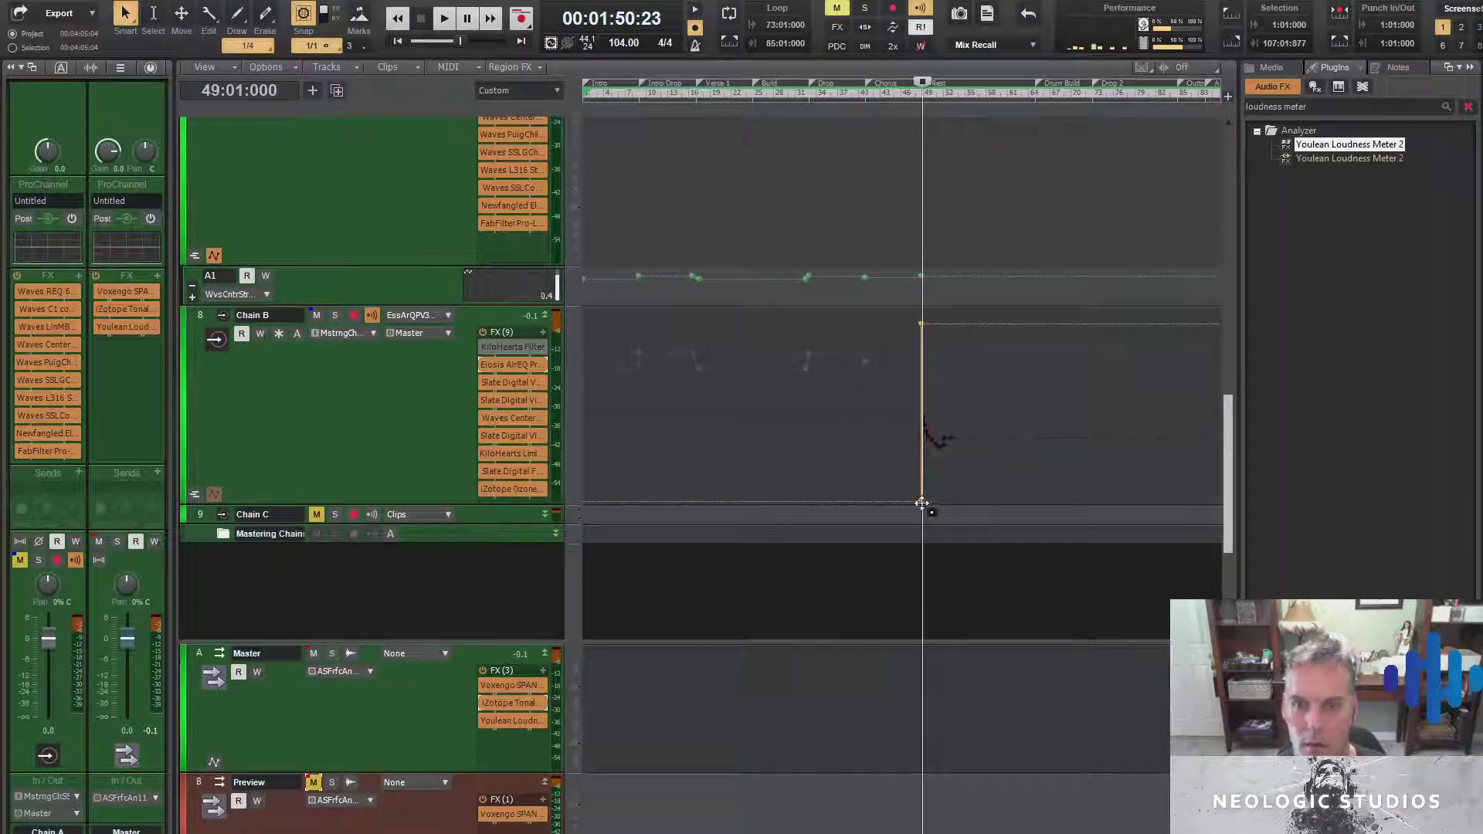
{"action": "right_click", "coordinate": [924, 325]}
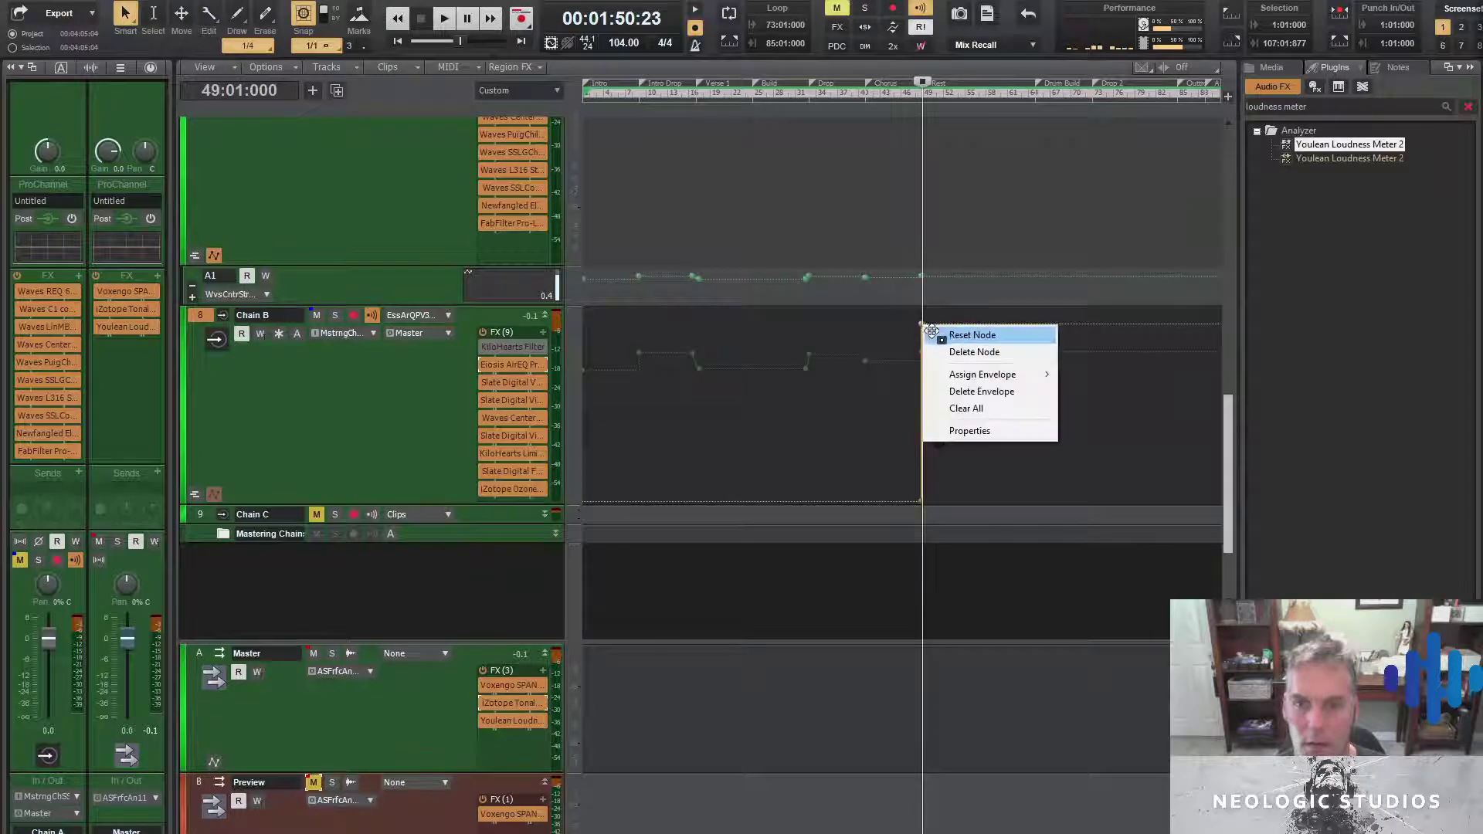
{"action": "left_click", "coordinate": [925, 504]}
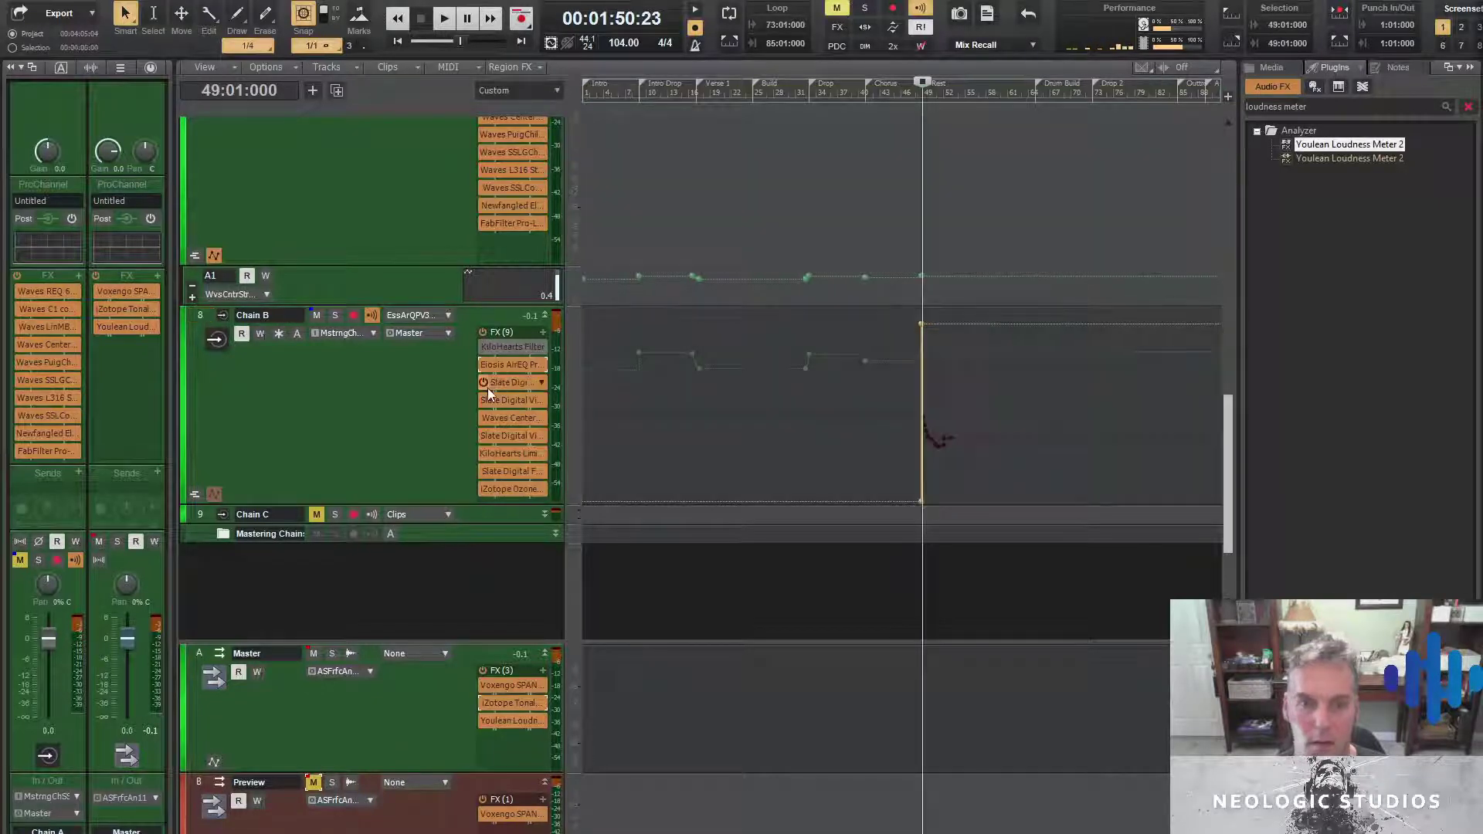
{"action": "double_click", "coordinate": [503, 366]}
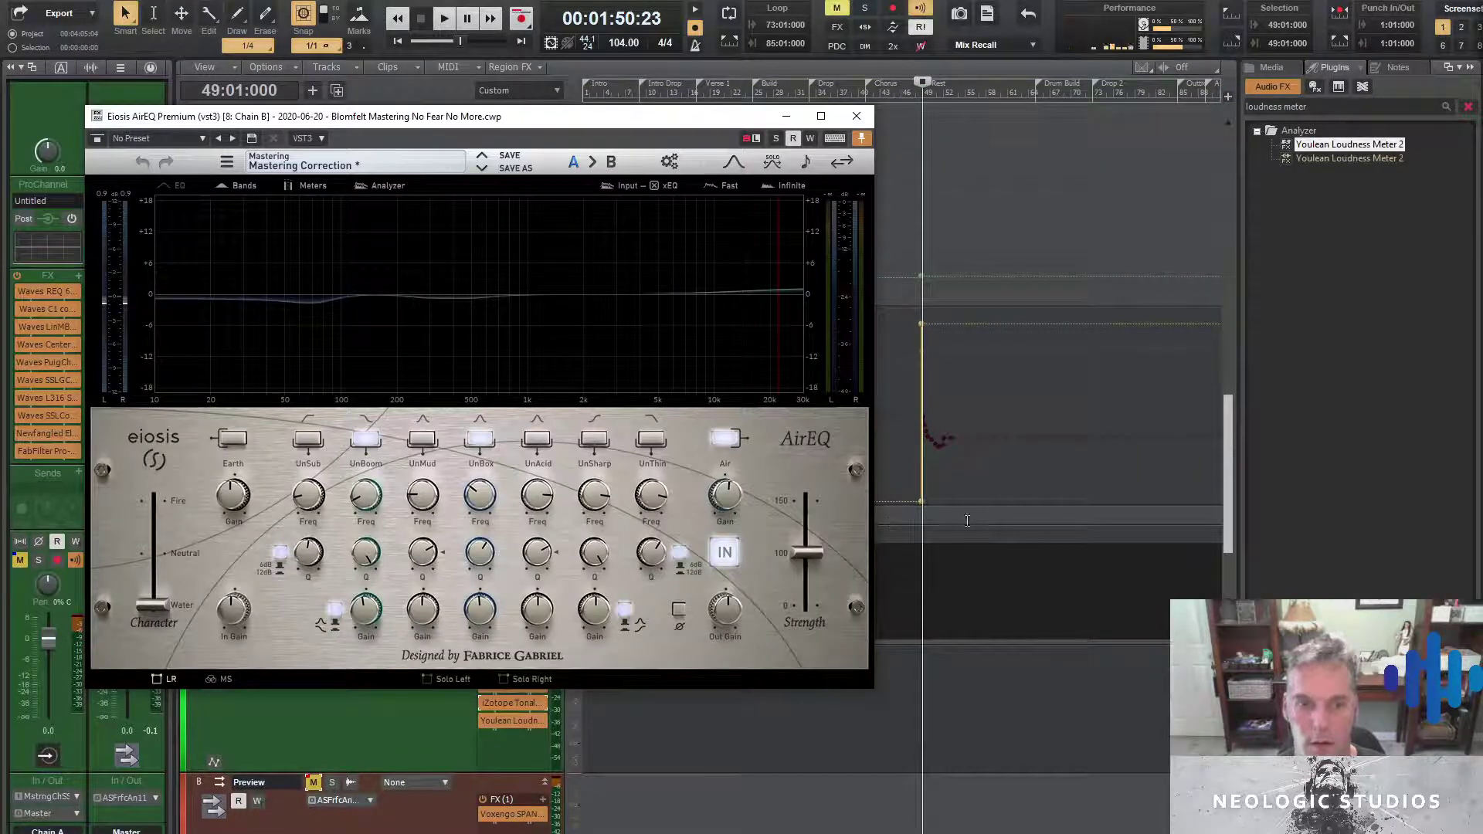
{"action": "left_click", "coordinate": [960, 310]}
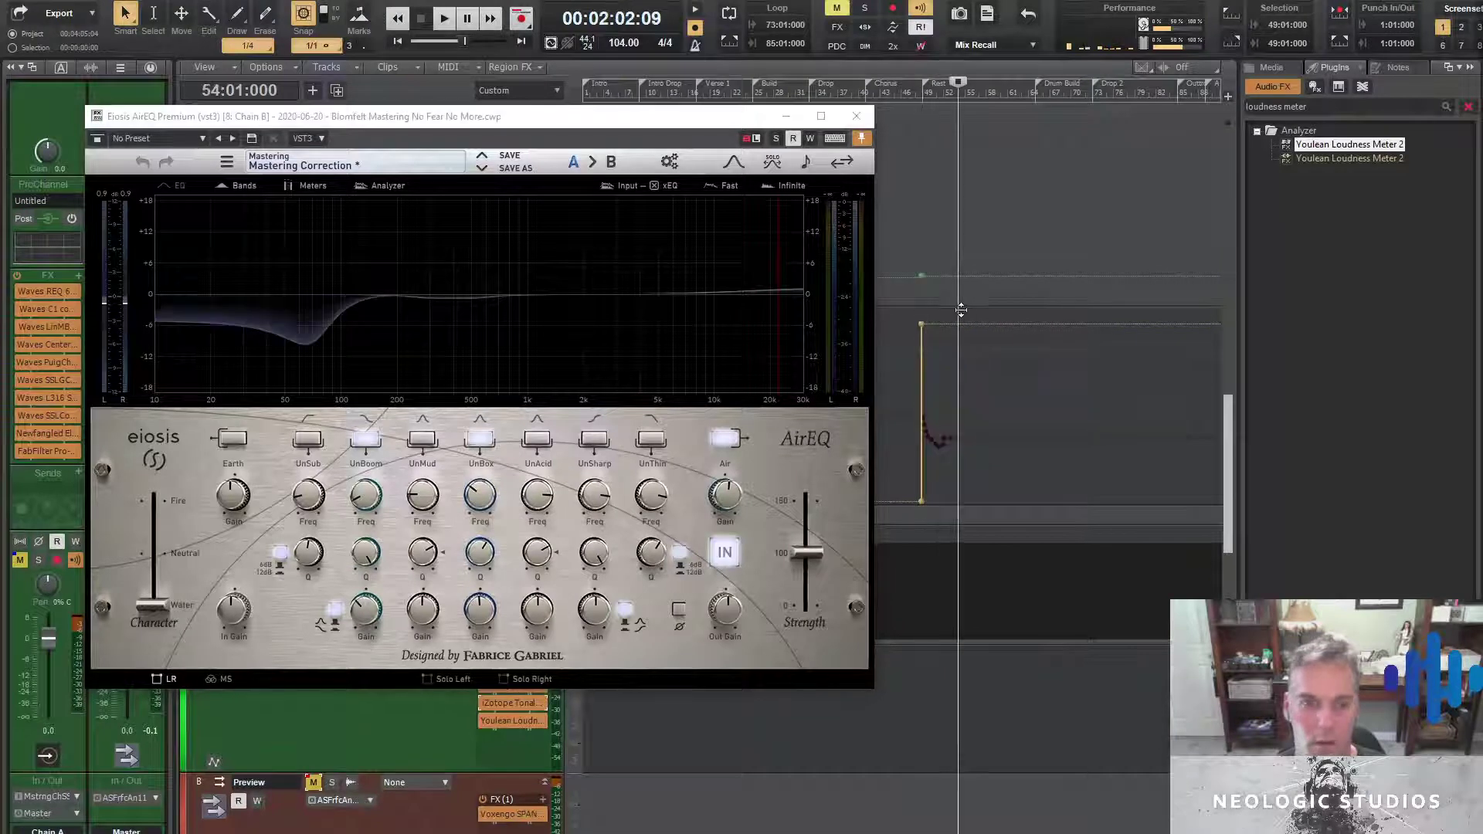
Delete the extra node from Chain B's AirEQ shelf envelope at measure 49 and raise the remaining node to turn the shelf on
{"action": "right_click", "coordinate": [923, 505]}
{"action": "left_click", "coordinate": [941, 528]}
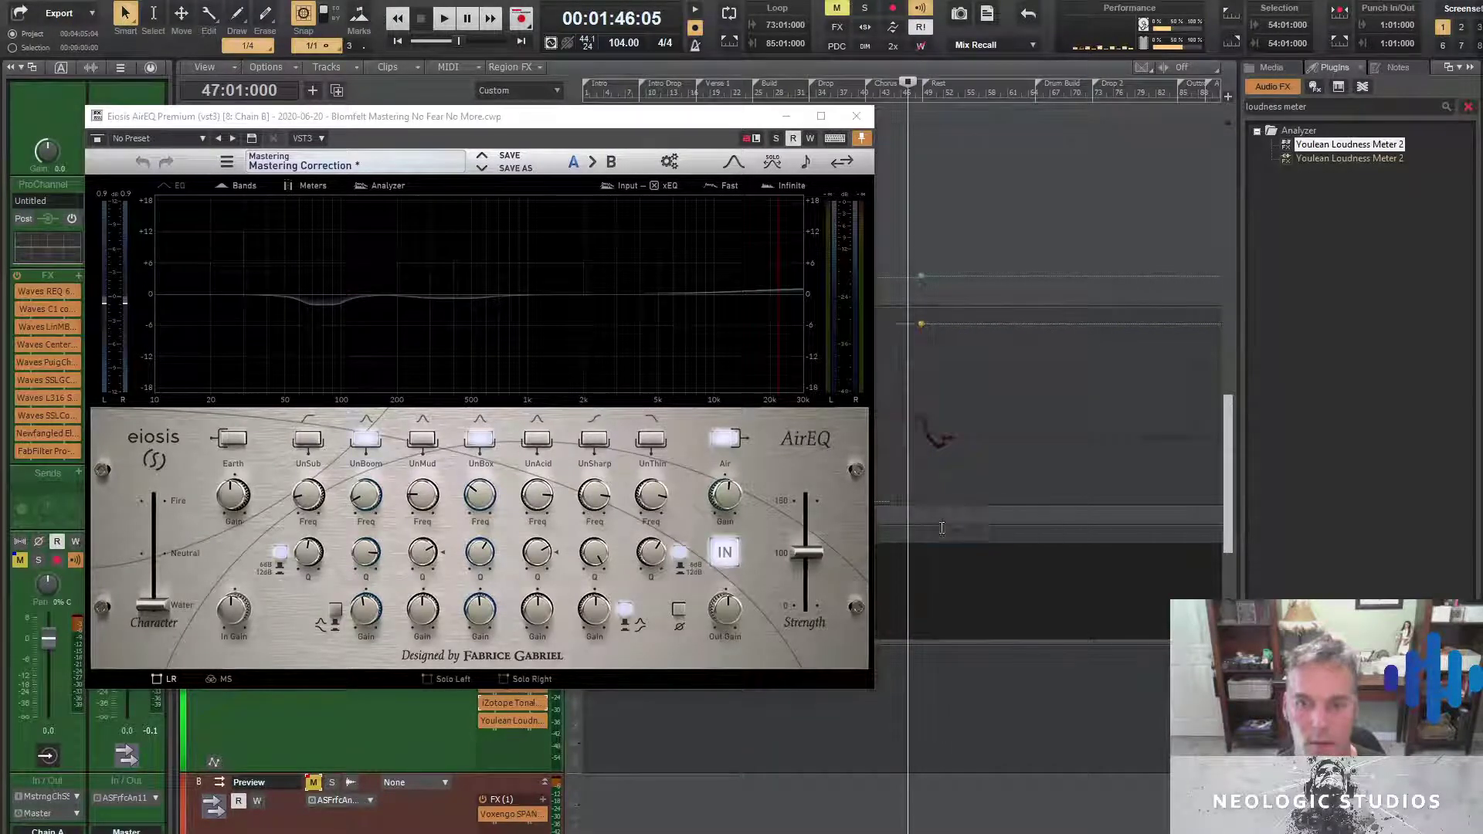
{"action": "right_click", "coordinate": [923, 322]}
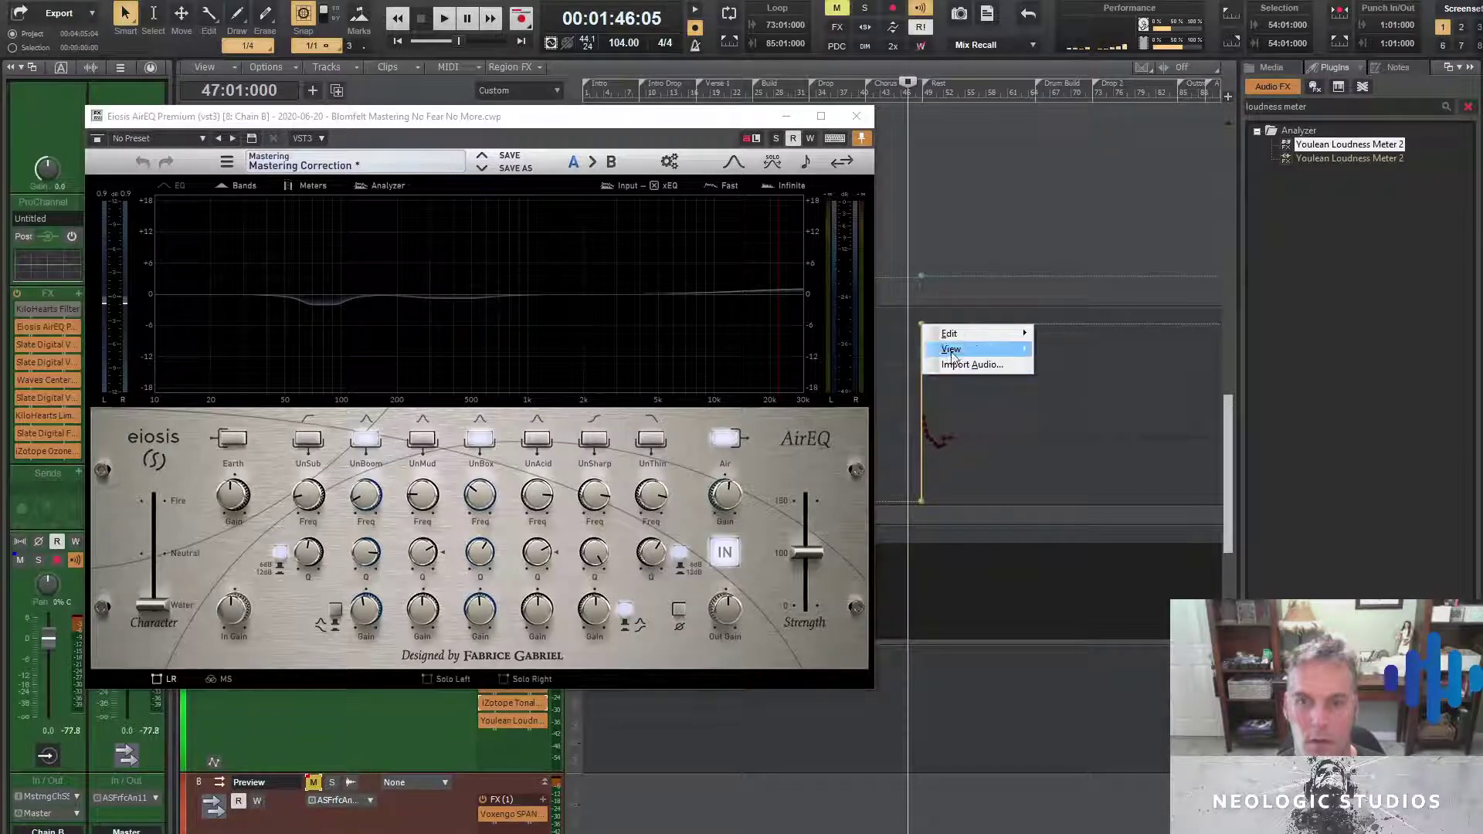
{"action": "left_click", "coordinate": [921, 321]}
{"action": "right_click", "coordinate": [921, 321]}
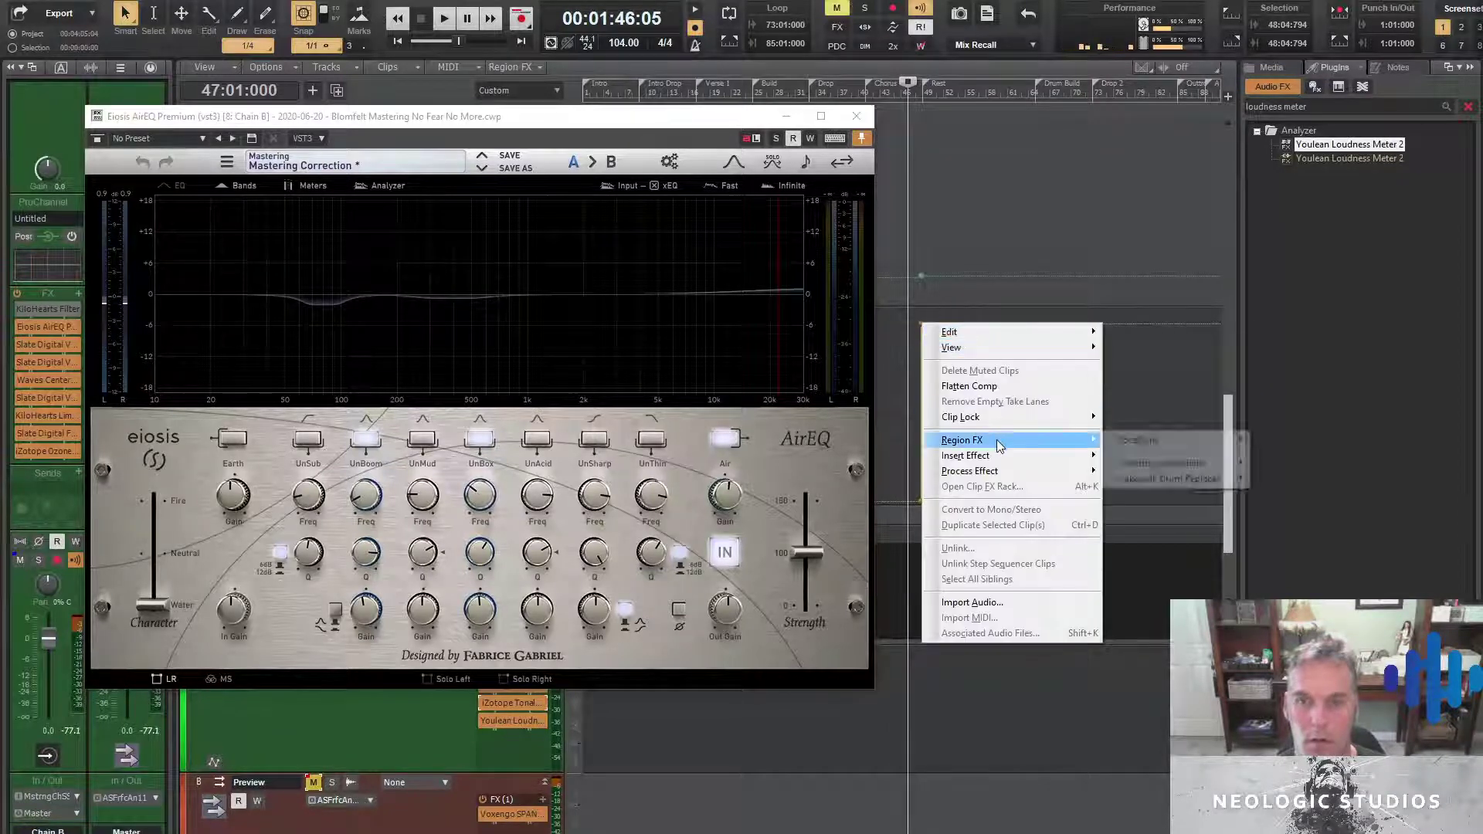
{"action": "left_click", "coordinate": [919, 323]}
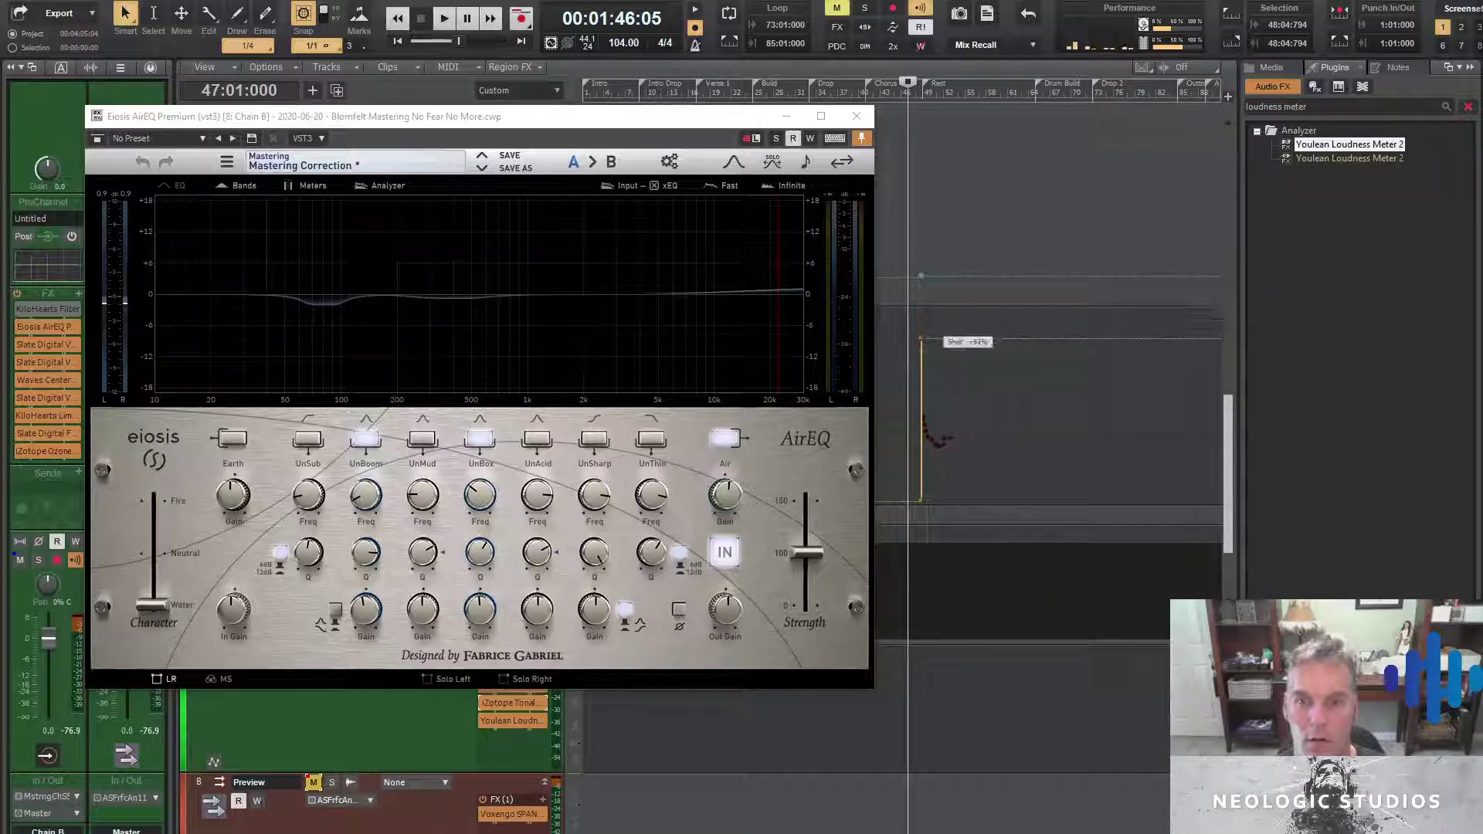
{"action": "right_click", "coordinate": [923, 338]}
{"action": "left_click", "coordinate": [958, 364]}
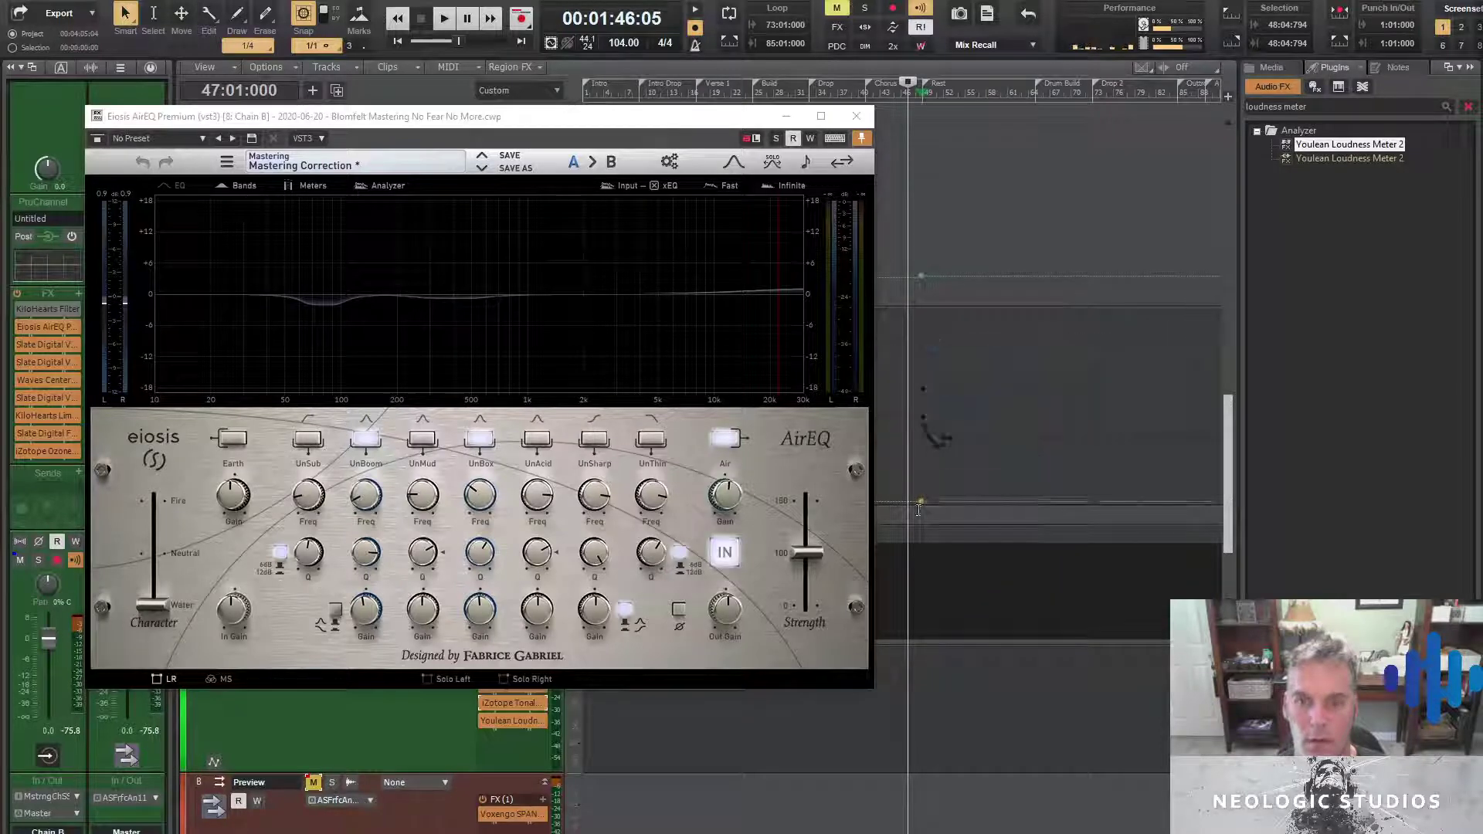
{"action": "left_click_drag", "start_coordinate": [925, 504], "coordinate": [934, 368]}
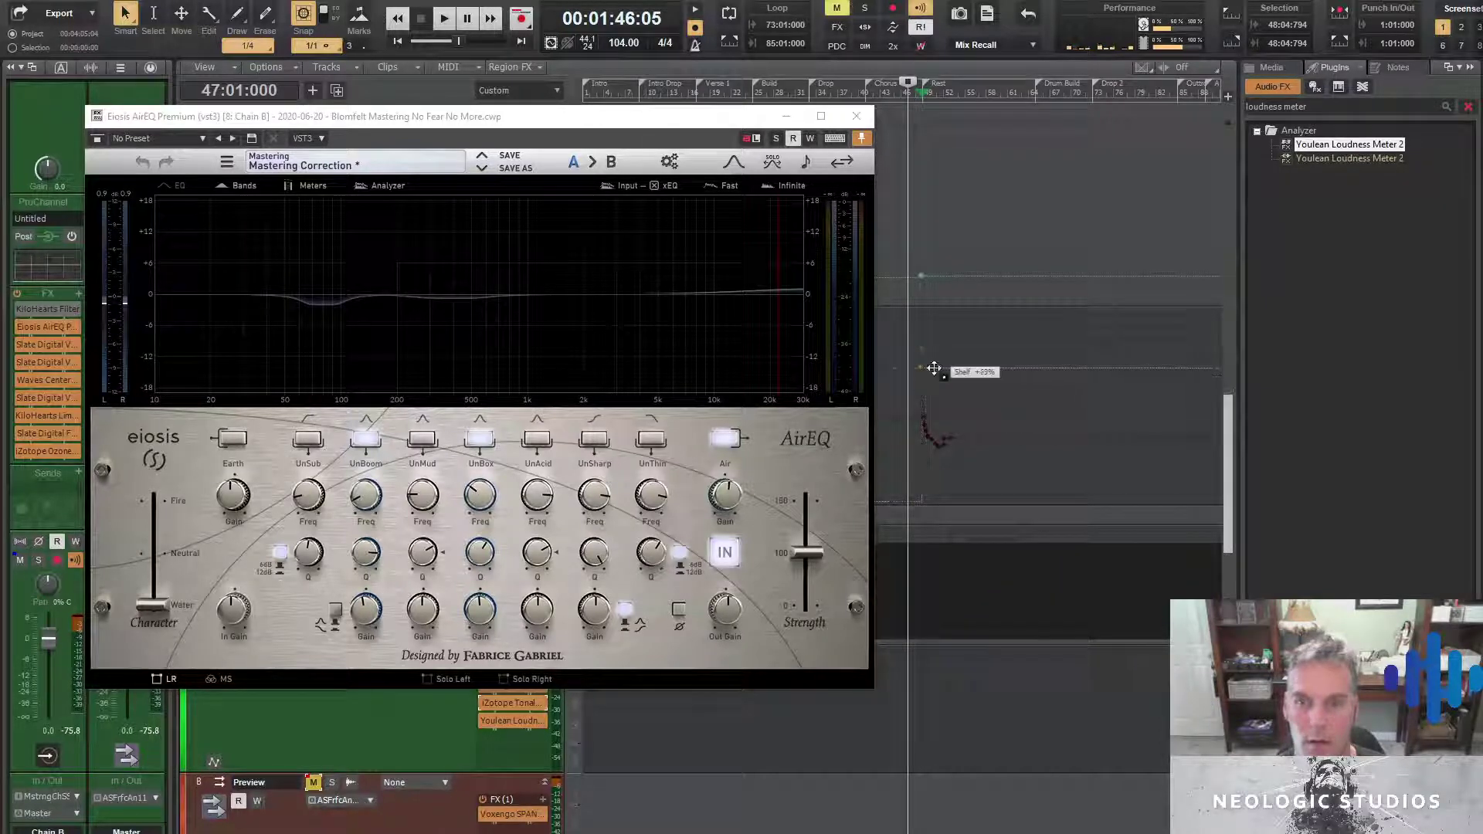
Reposition the AirEQ window, place the playhead at measure 49, and activate Chain B's UnBoom gain envelope for editing
{"action": "left_click_drag", "start_coordinate": [747, 116], "coordinate": [1333, 401]}
{"action": "left_click_drag", "start_coordinate": [632, 360], "coordinate": [624, 410]}
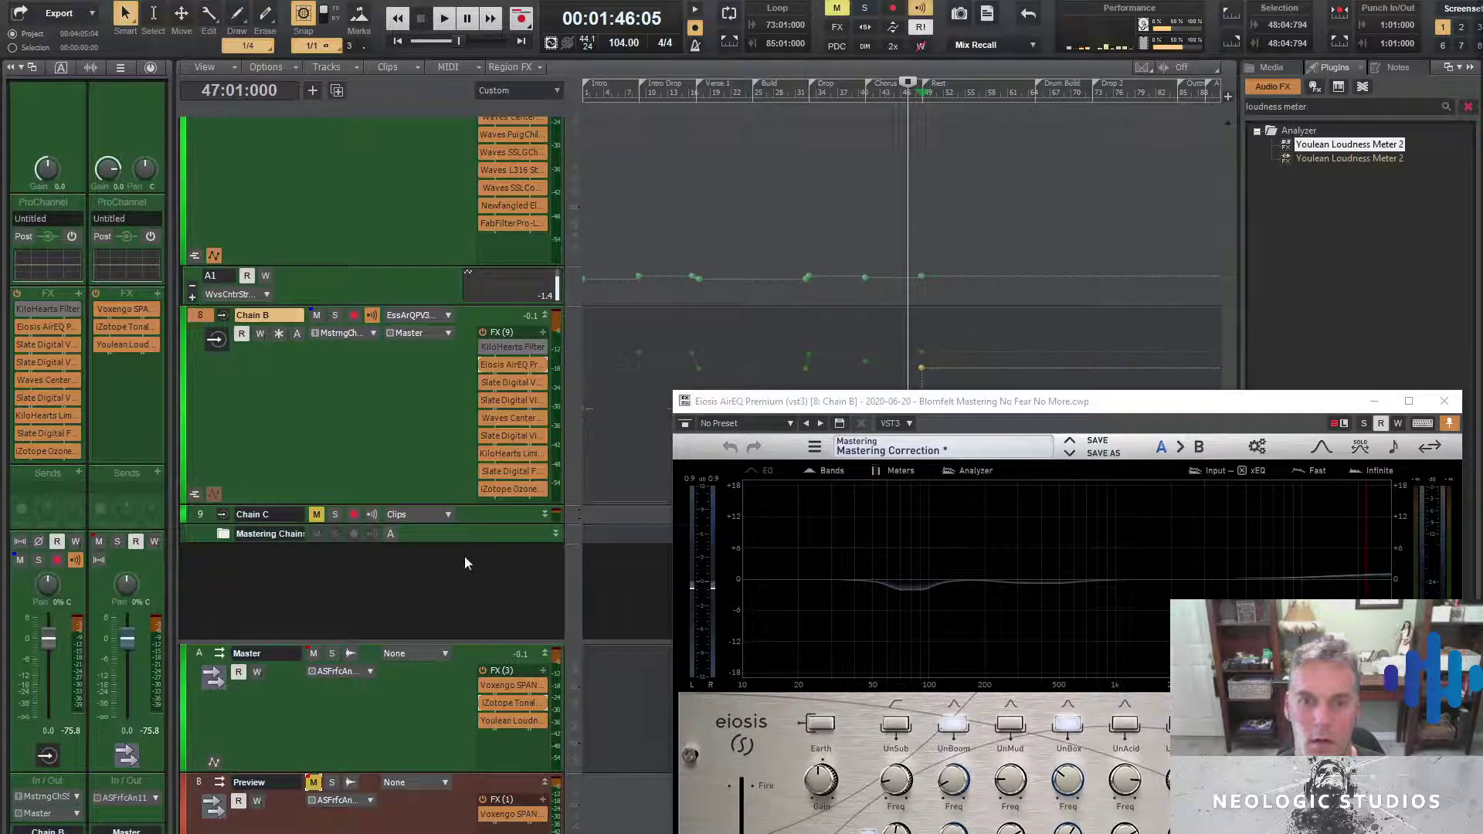
{"action": "left_click_drag", "start_coordinate": [979, 401], "coordinate": [423, 217]}
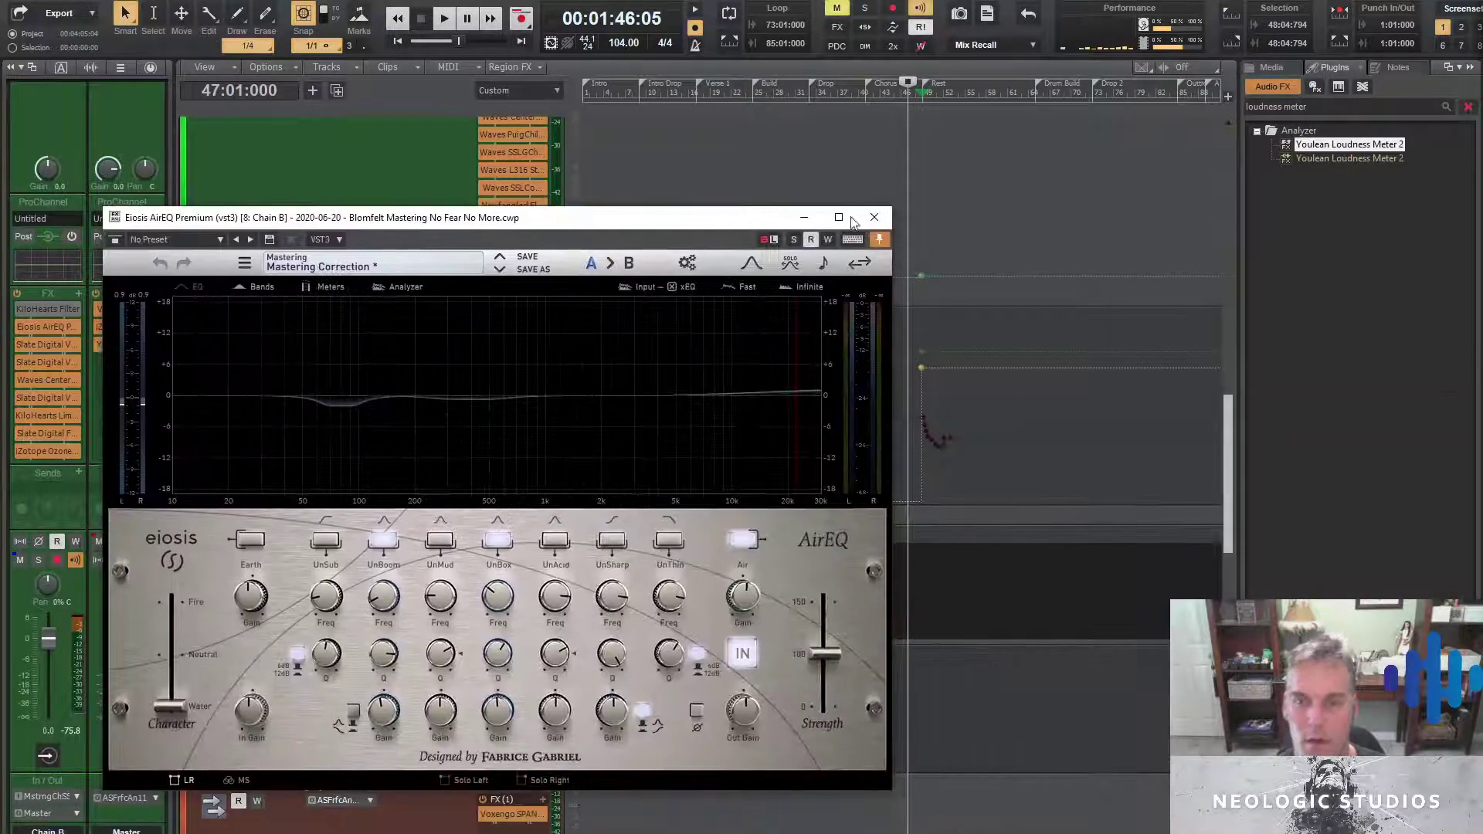
{"action": "left_click", "coordinate": [923, 96]}
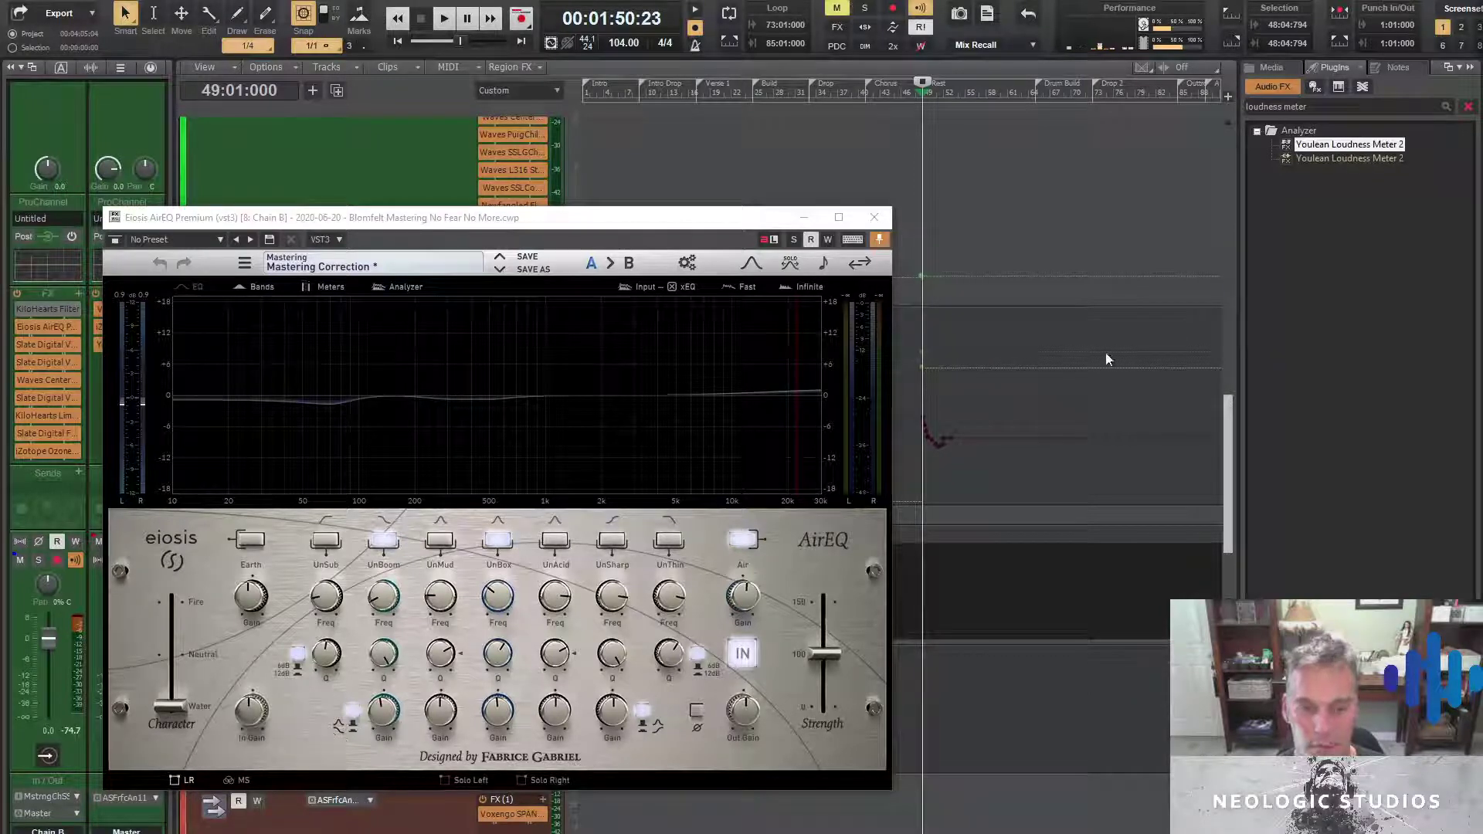
{"action": "left_click", "coordinate": [937, 437]}
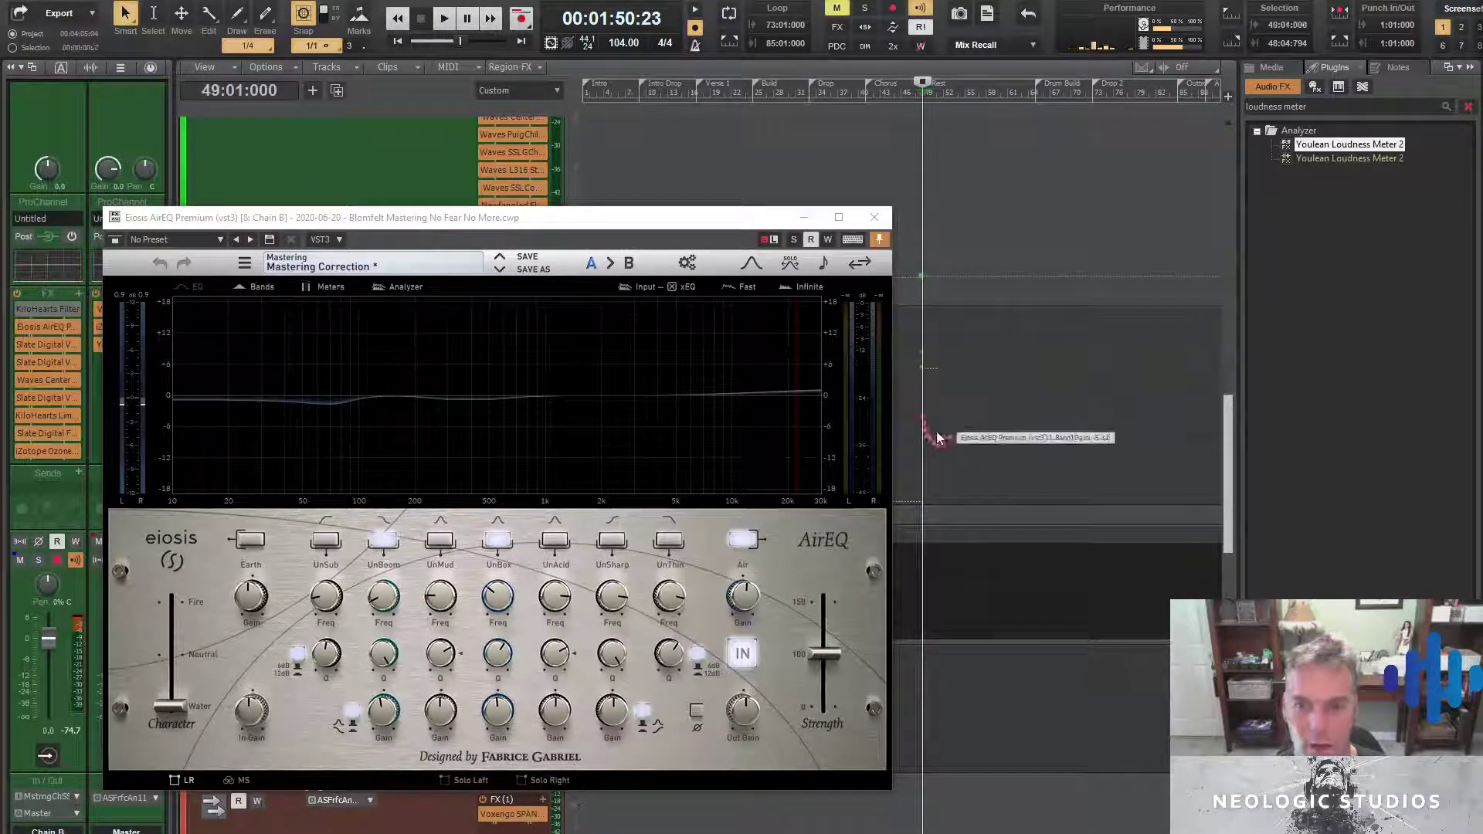
{"action": "left_click", "coordinate": [922, 417]}
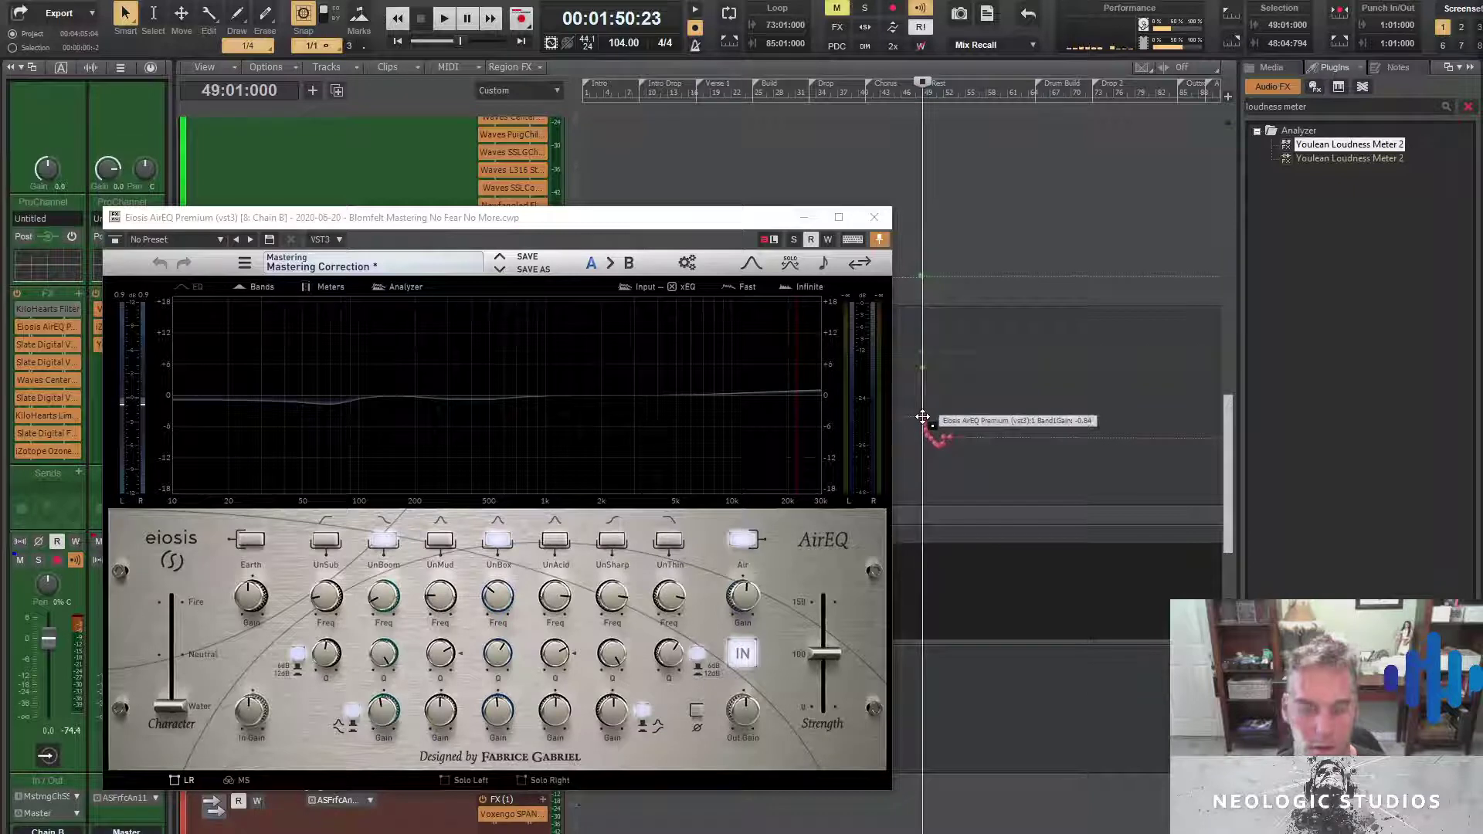
Remove the cluster of recorded UnBoom gain nodes after measure 49 and shape one clean drop in the gain envelope instead
{"action": "left_click_drag", "start_coordinate": [708, 218], "coordinate": [606, 159]}
{"action": "left_click", "coordinate": [960, 466]}
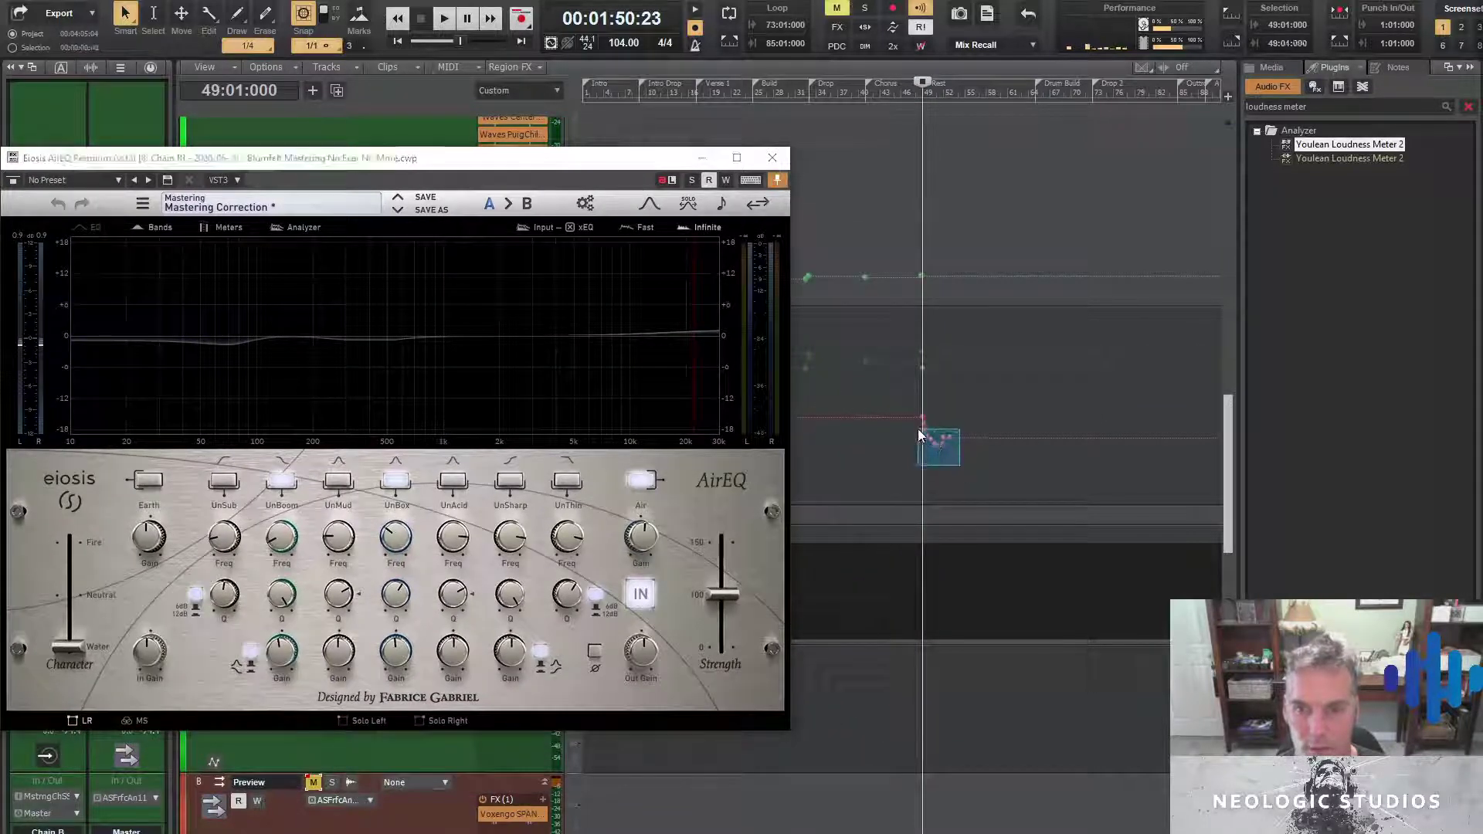
{"action": "left_click_drag", "start_coordinate": [918, 429], "coordinate": [926, 419]}
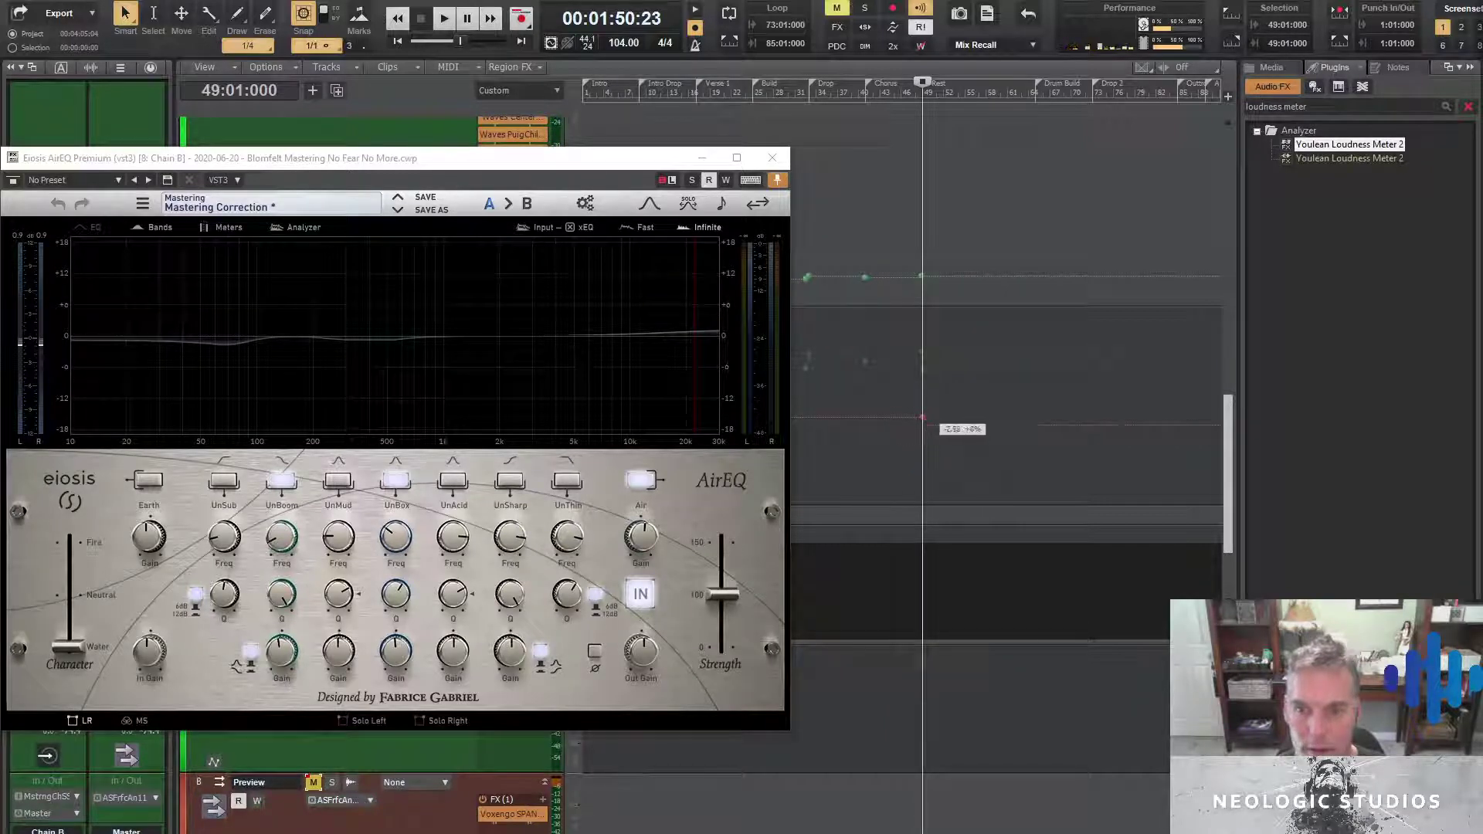
{"action": "left_click_drag", "start_coordinate": [927, 426], "coordinate": [926, 434]}
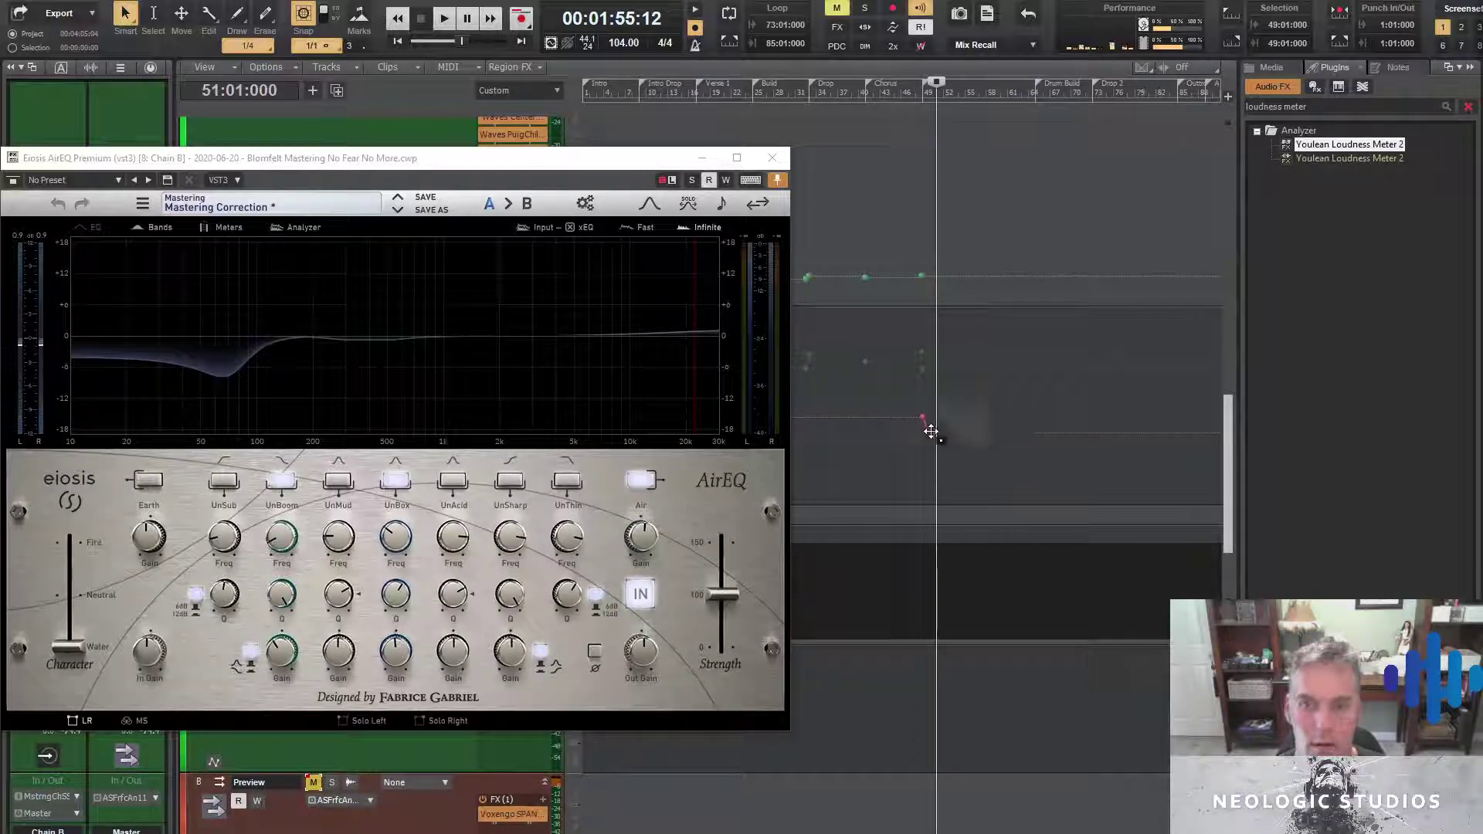
{"action": "left_click_drag", "start_coordinate": [931, 430], "coordinate": [929, 434]}
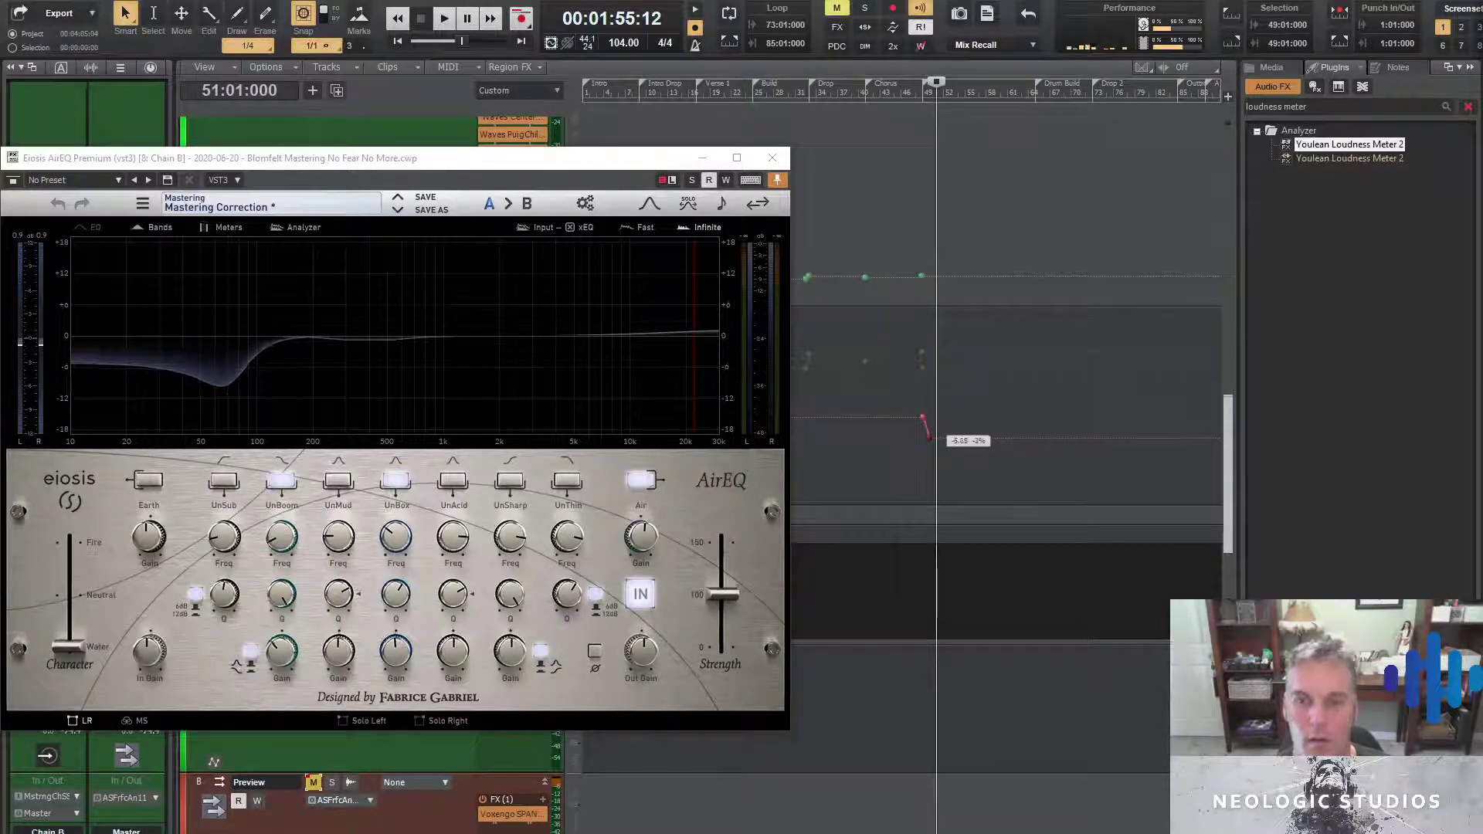
{"action": "left_click_drag", "start_coordinate": [928, 437], "coordinate": [928, 436]}
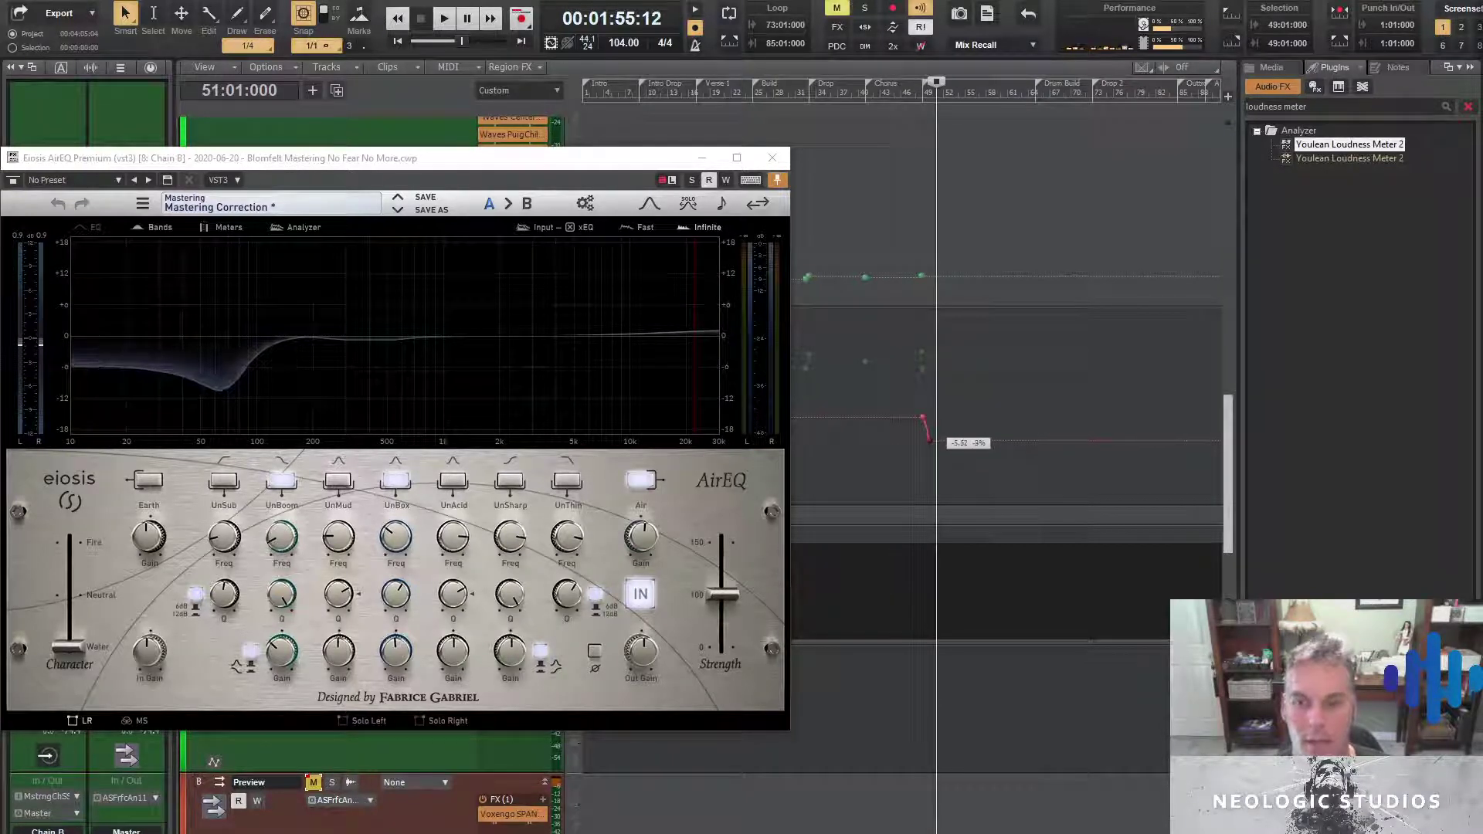
Audition the shelf cut from measure 51 and raise AirEQ's UnBoom frequency slightly above 60 Hz
{"action": "key", "text": "space"}
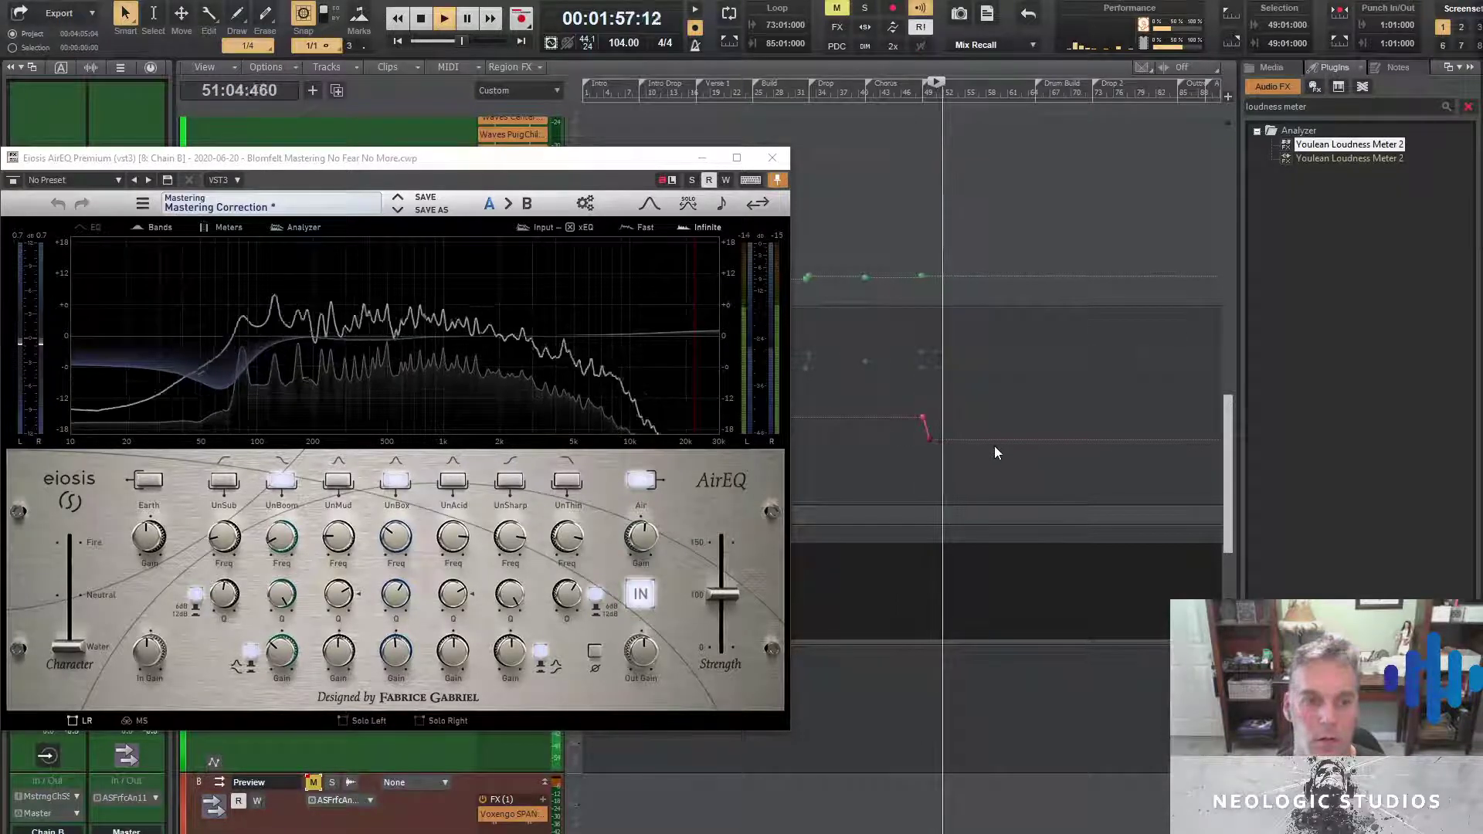
{"action": "mouse_move", "coordinate": [280, 540]}
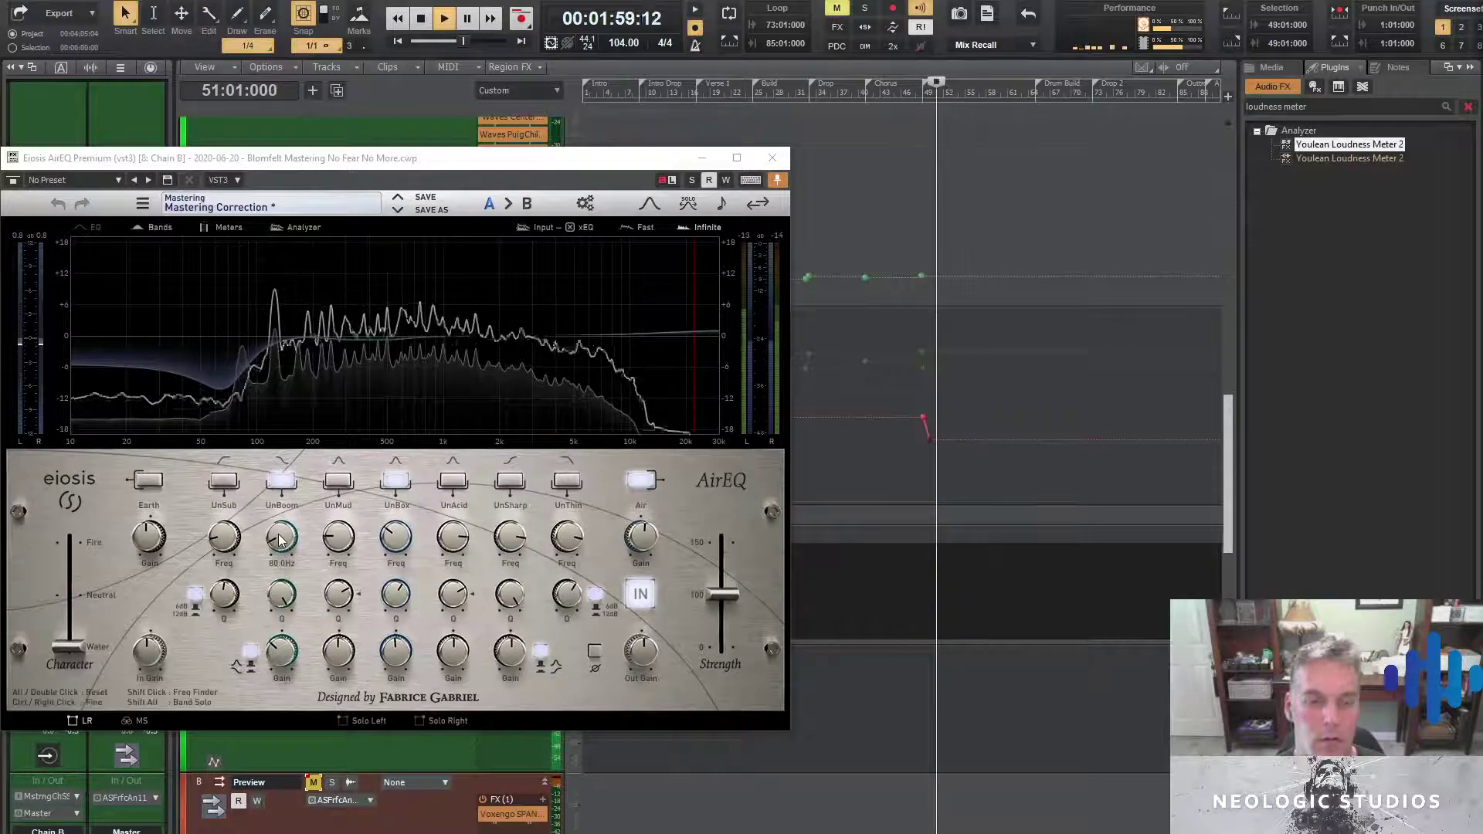
{"action": "scroll", "coordinate": [285, 544], "scroll_direction": "up", "scroll_amount": 2}
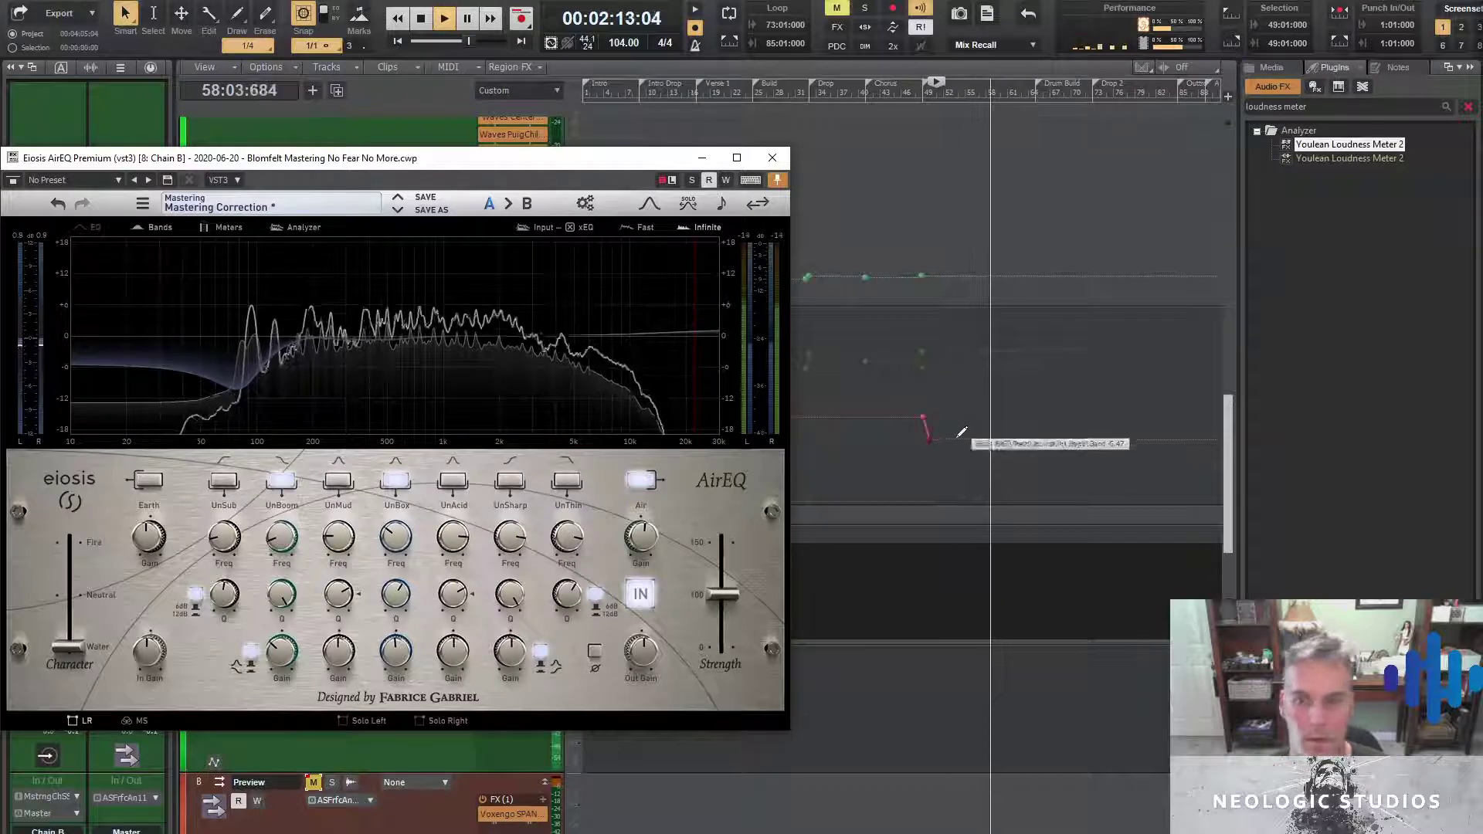
{"action": "key", "text": "space"}
Add a node to Chain B's UnBoom gain envelope at measure 58, raise it slightly, and curve the segment leading up to it
{"action": "left_click", "coordinate": [985, 91]}
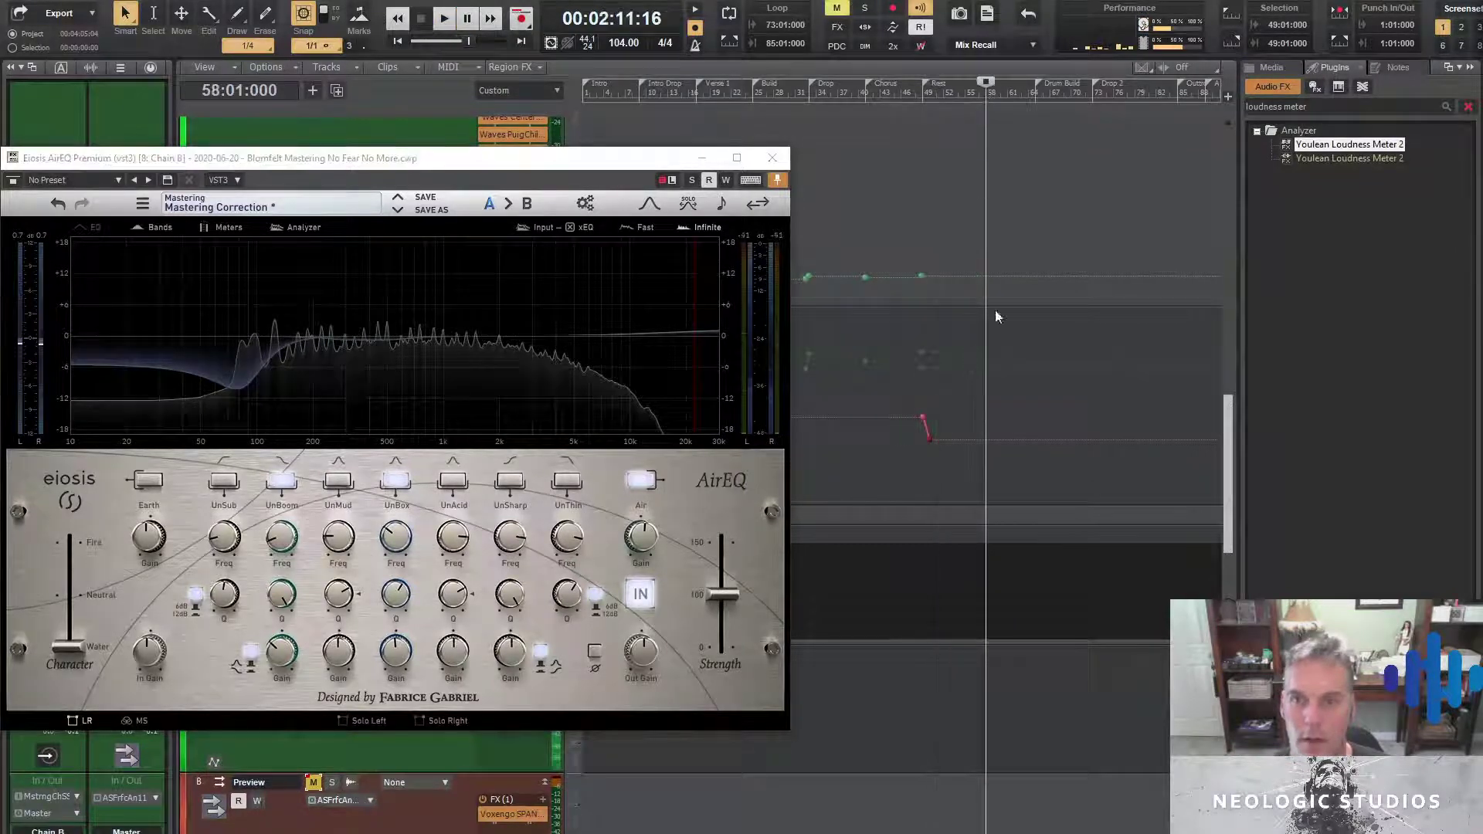
{"action": "left_click_drag", "start_coordinate": [992, 435], "coordinate": [990, 438]}
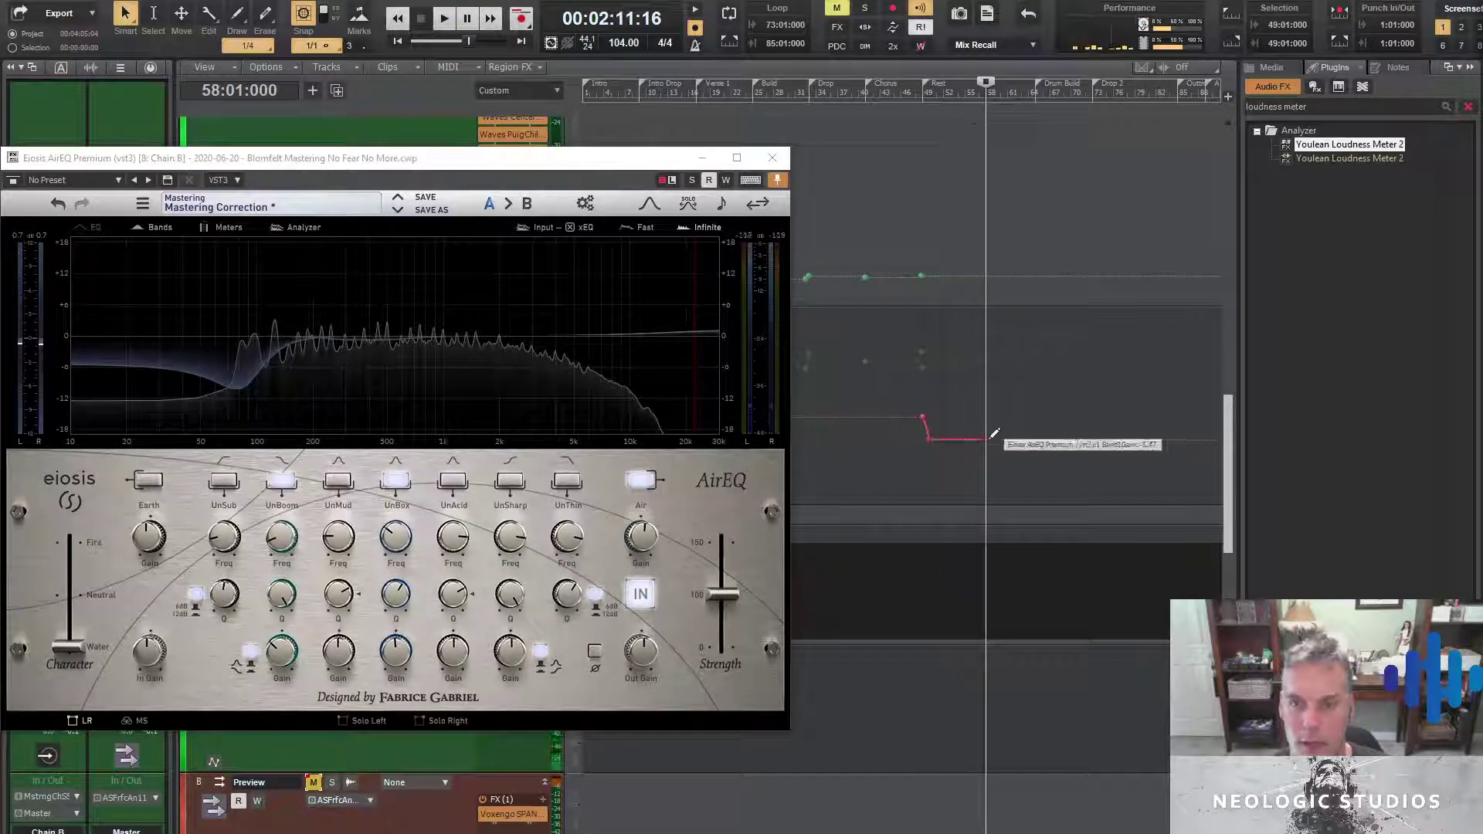
{"action": "right_click", "coordinate": [976, 437]}
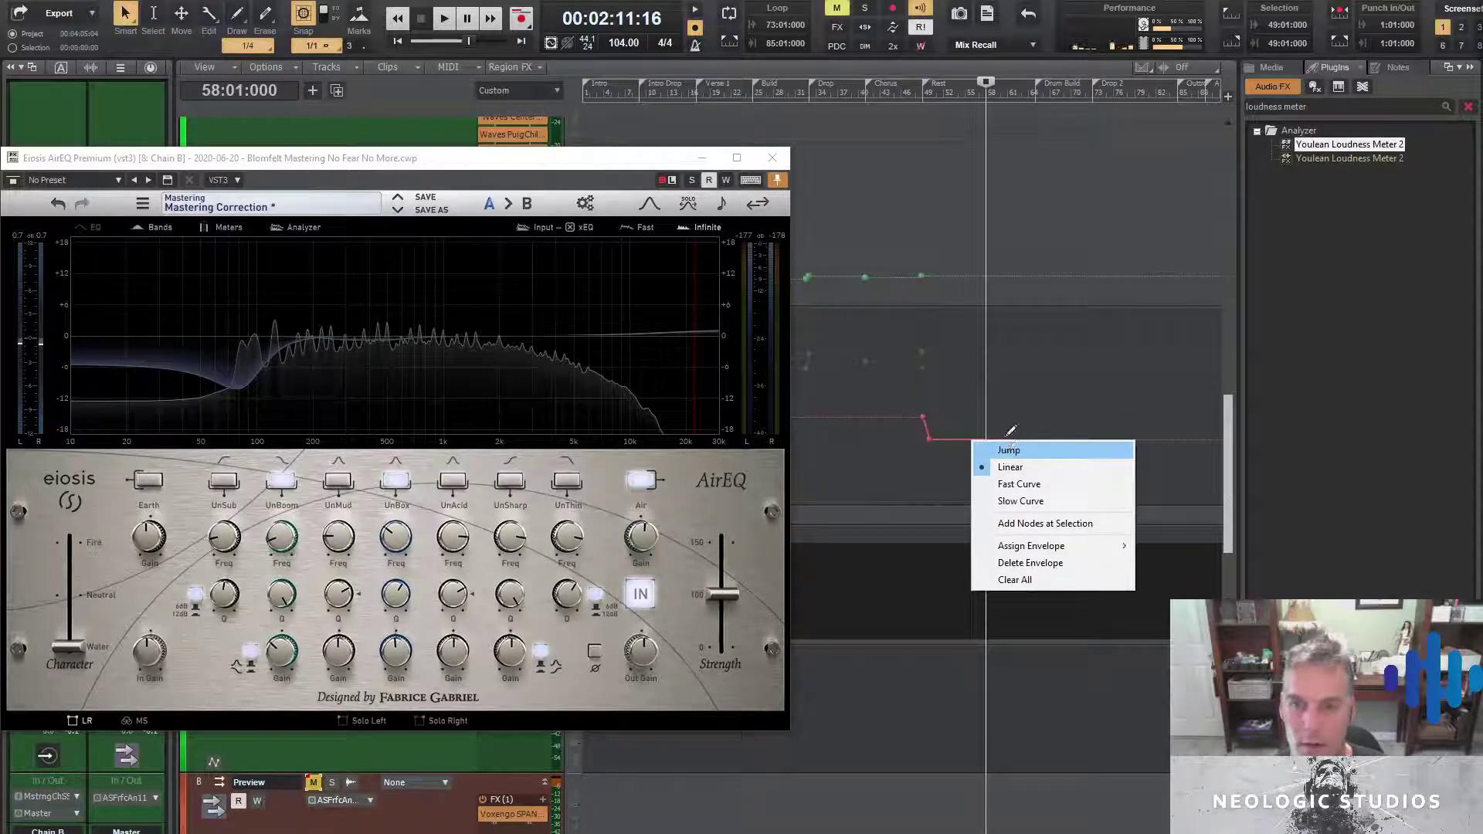
{"action": "left_click", "coordinate": [1008, 449]}
{"action": "left_click_drag", "start_coordinate": [995, 445], "coordinate": [996, 438]}
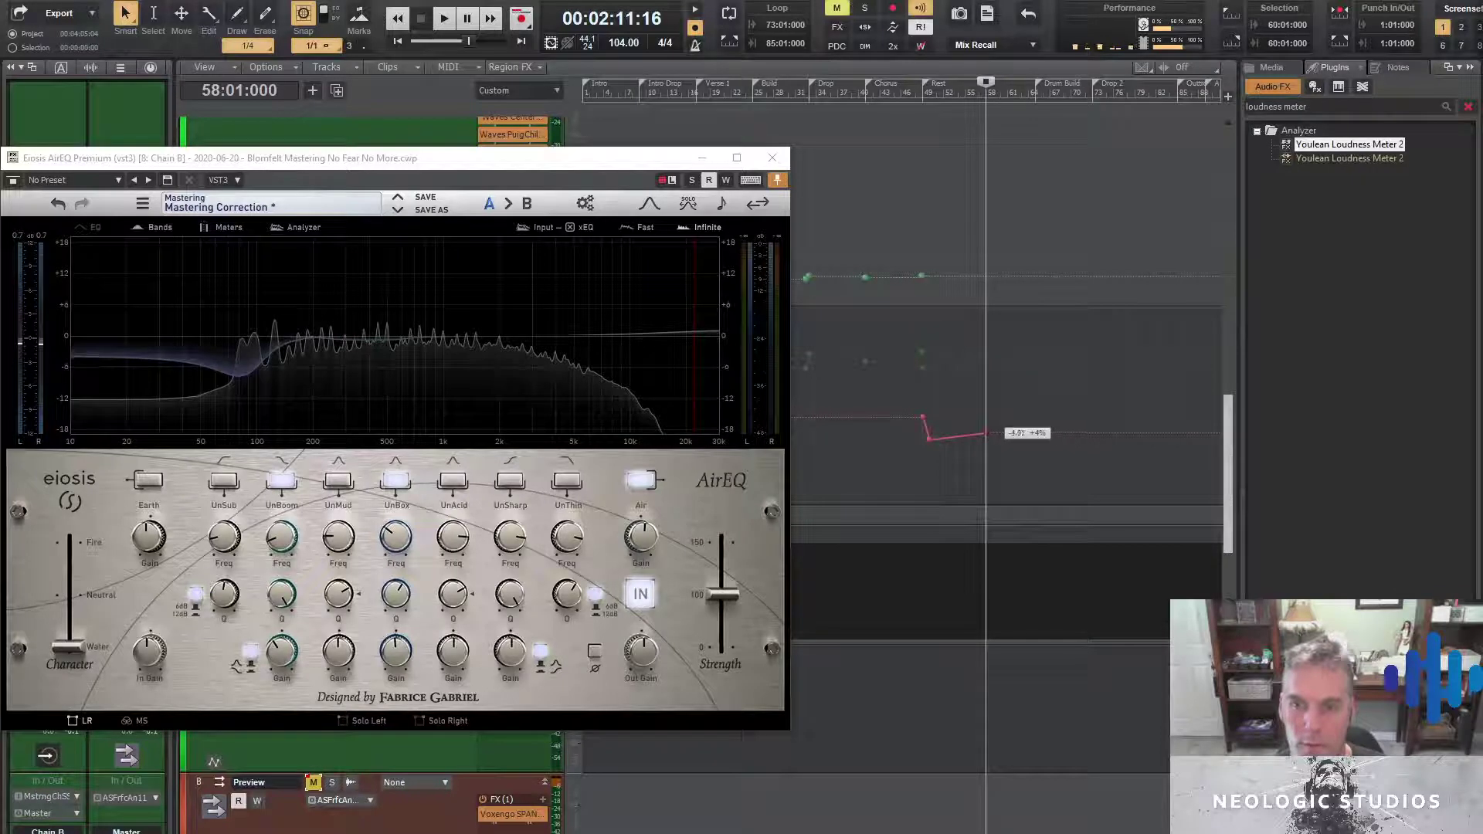
{"action": "right_click", "coordinate": [985, 424]}
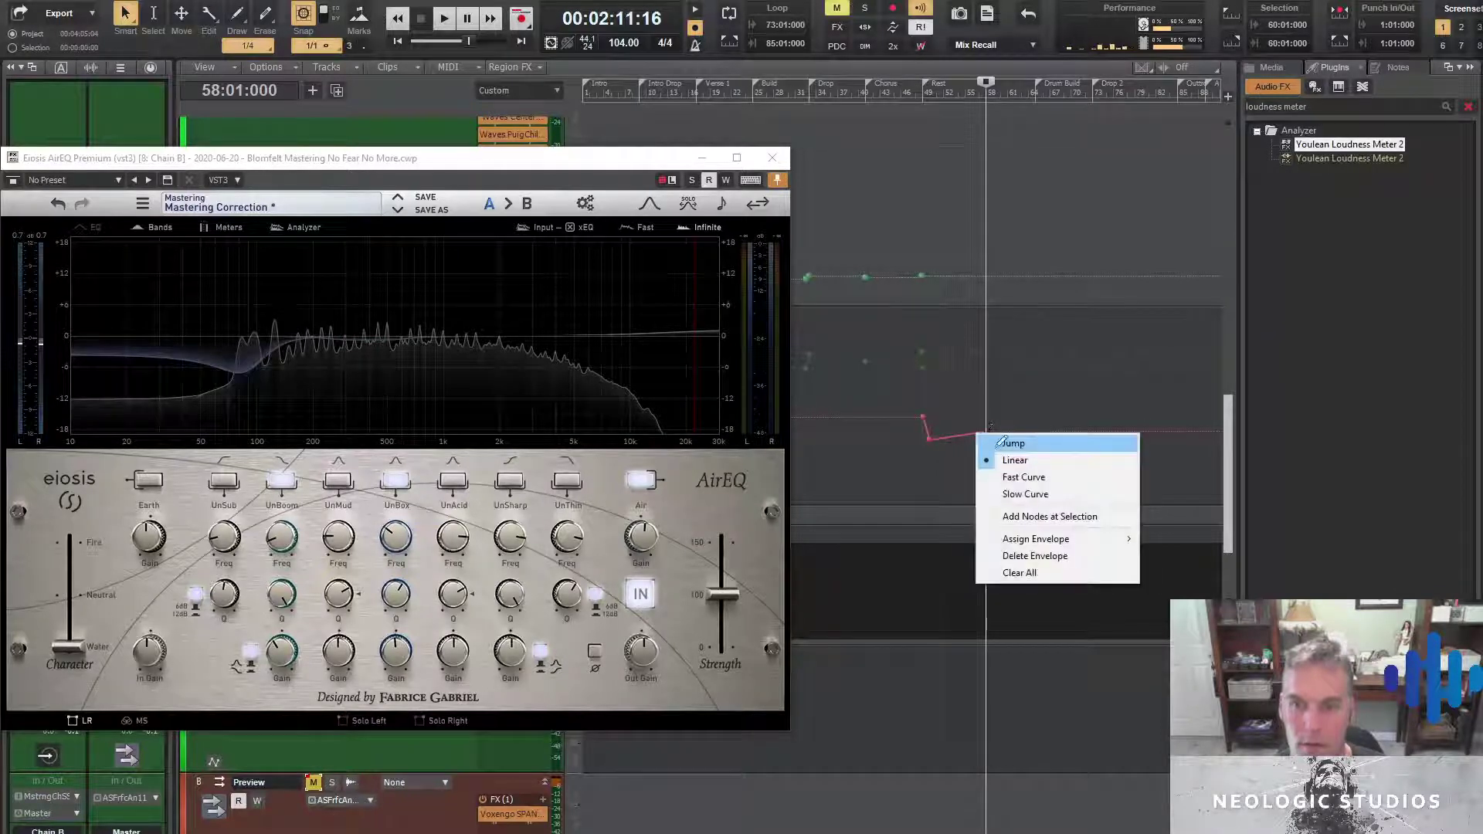
{"action": "left_click", "coordinate": [1011, 456]}
{"action": "right_click", "coordinate": [981, 424]}
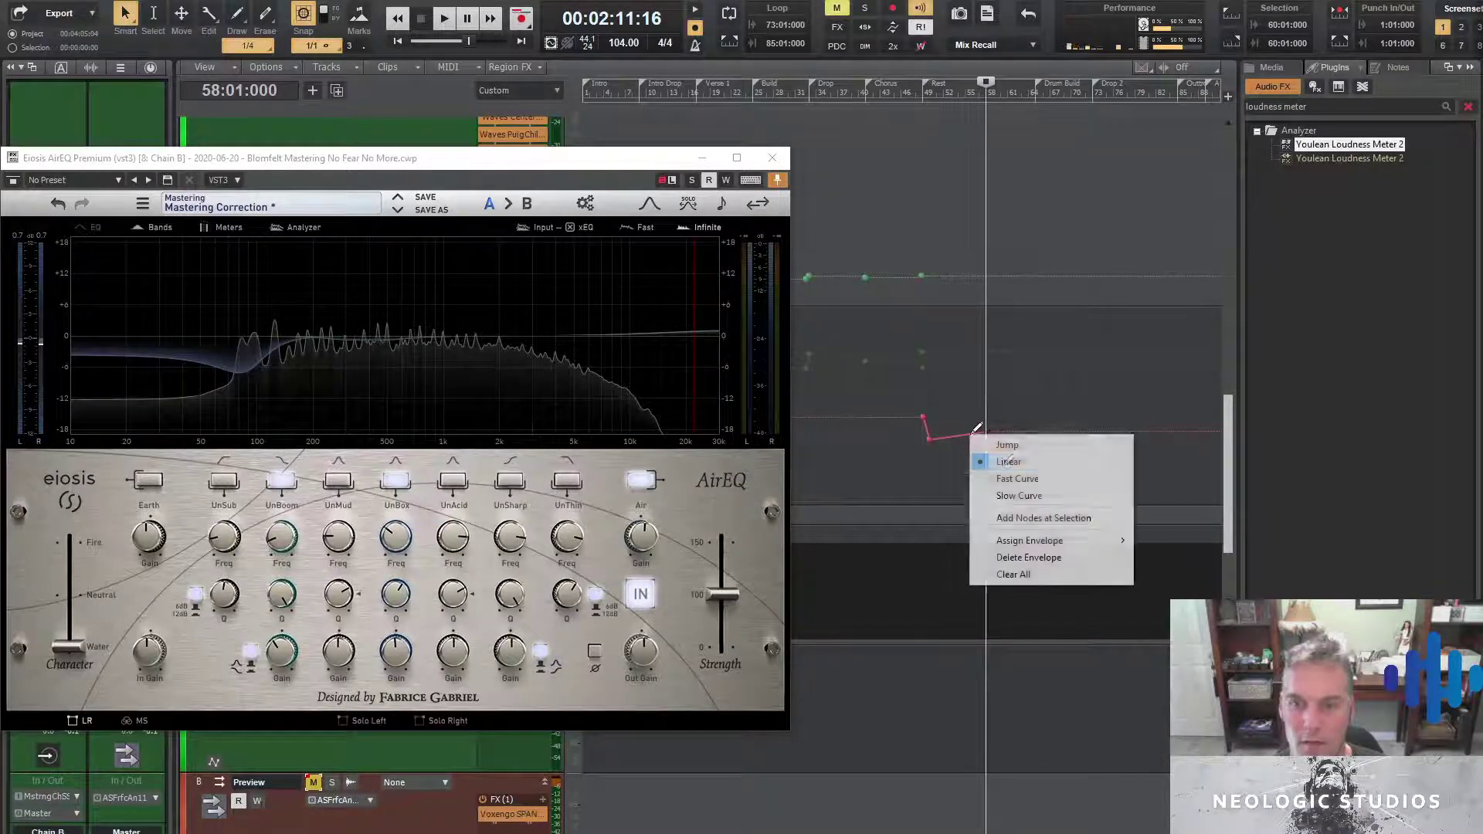
{"action": "left_click", "coordinate": [1004, 476]}
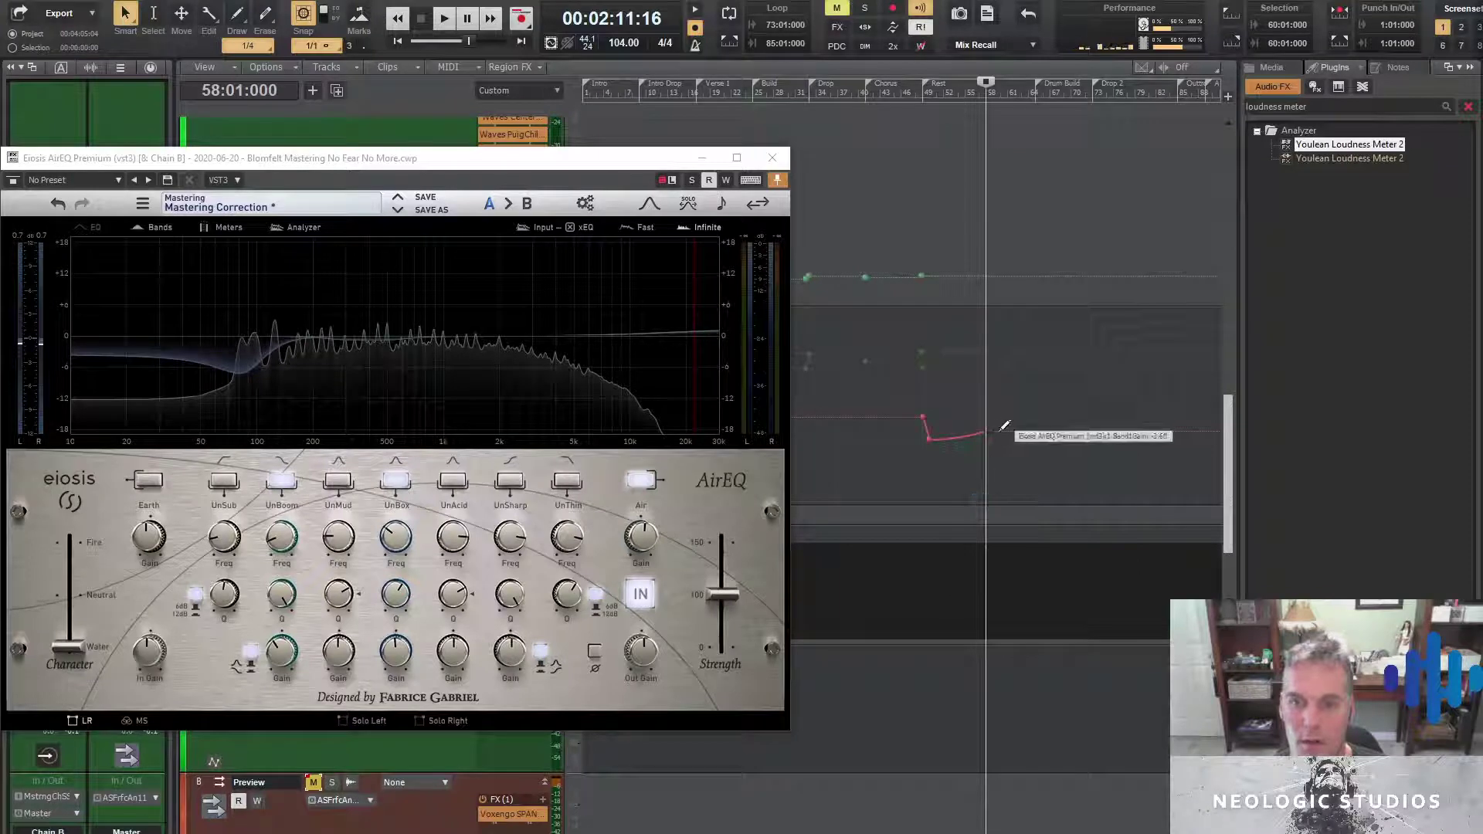
Add an UnBoom gain node at measure 65 and copy the exact level of the node at measure 49
{"action": "left_click_drag", "start_coordinate": [1035, 424], "coordinate": [1033, 419]}
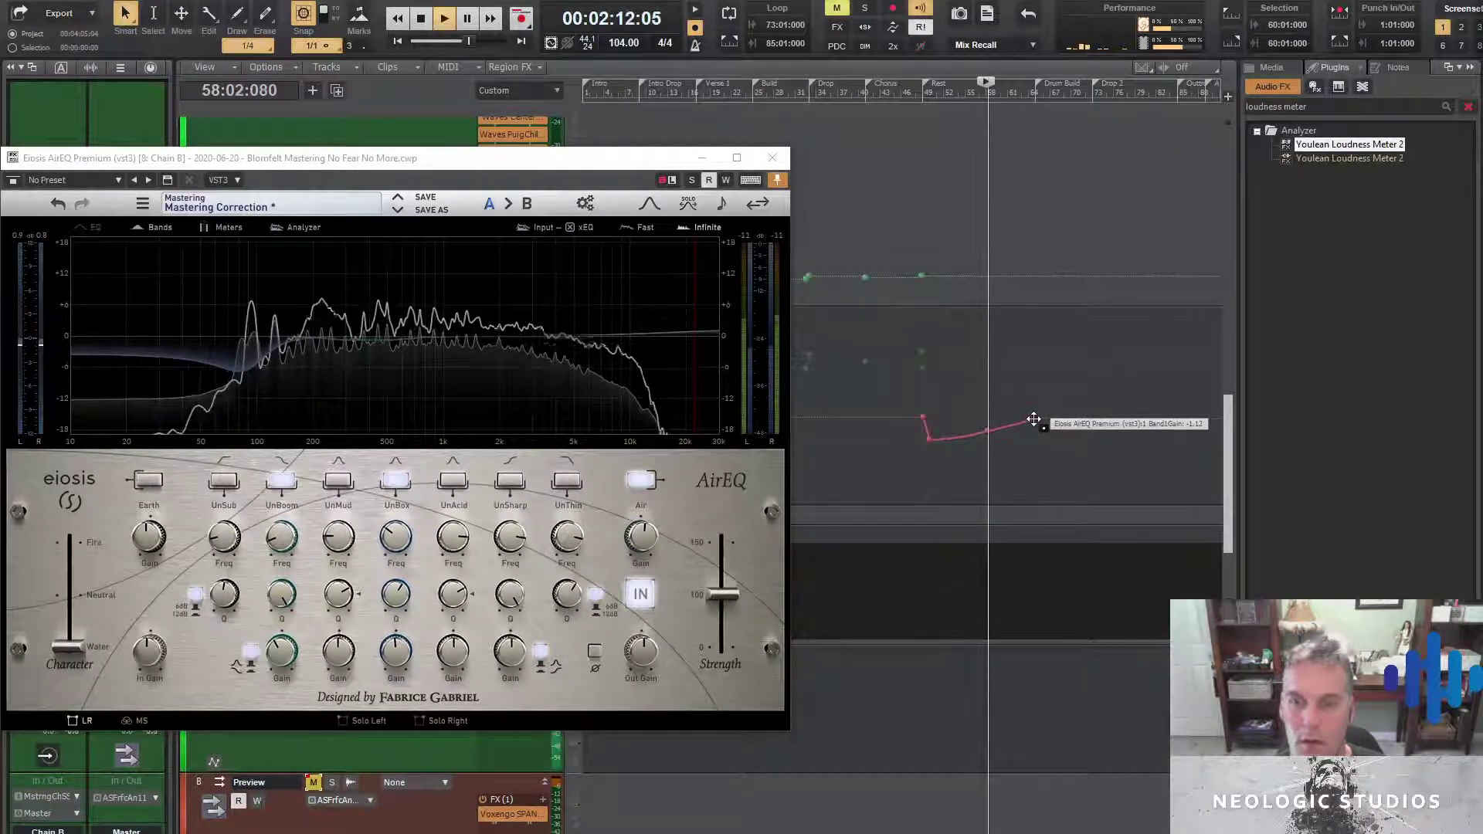
{"action": "right_click", "coordinate": [922, 417]}
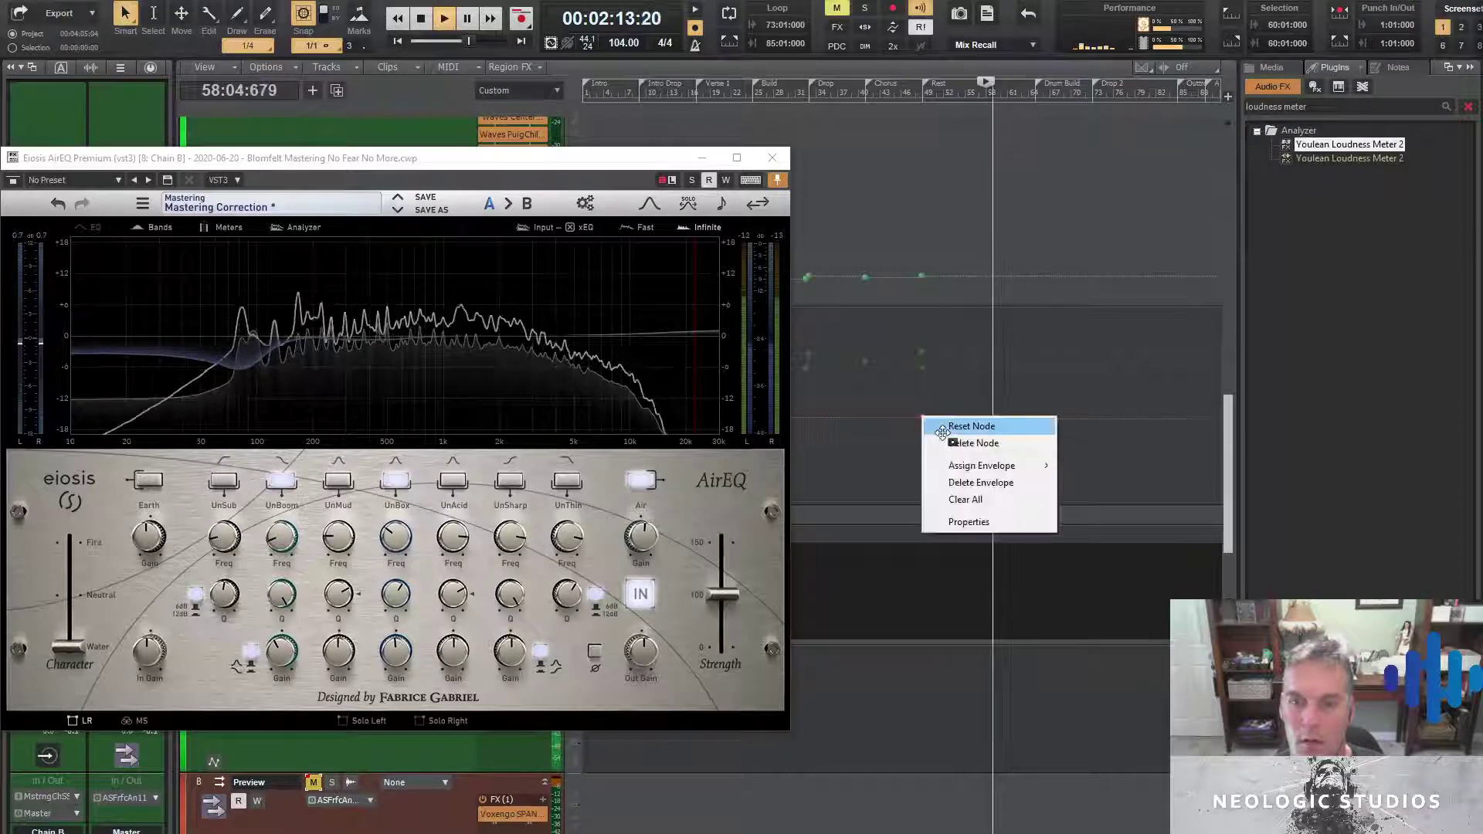
{"action": "left_click", "coordinate": [977, 519]}
{"action": "left_click", "coordinate": [810, 400]}
Make the segment before measure 65 a jump, match that node to the measure 49 node's level, and audition from measure 58
{"action": "right_click", "coordinate": [1009, 424]}
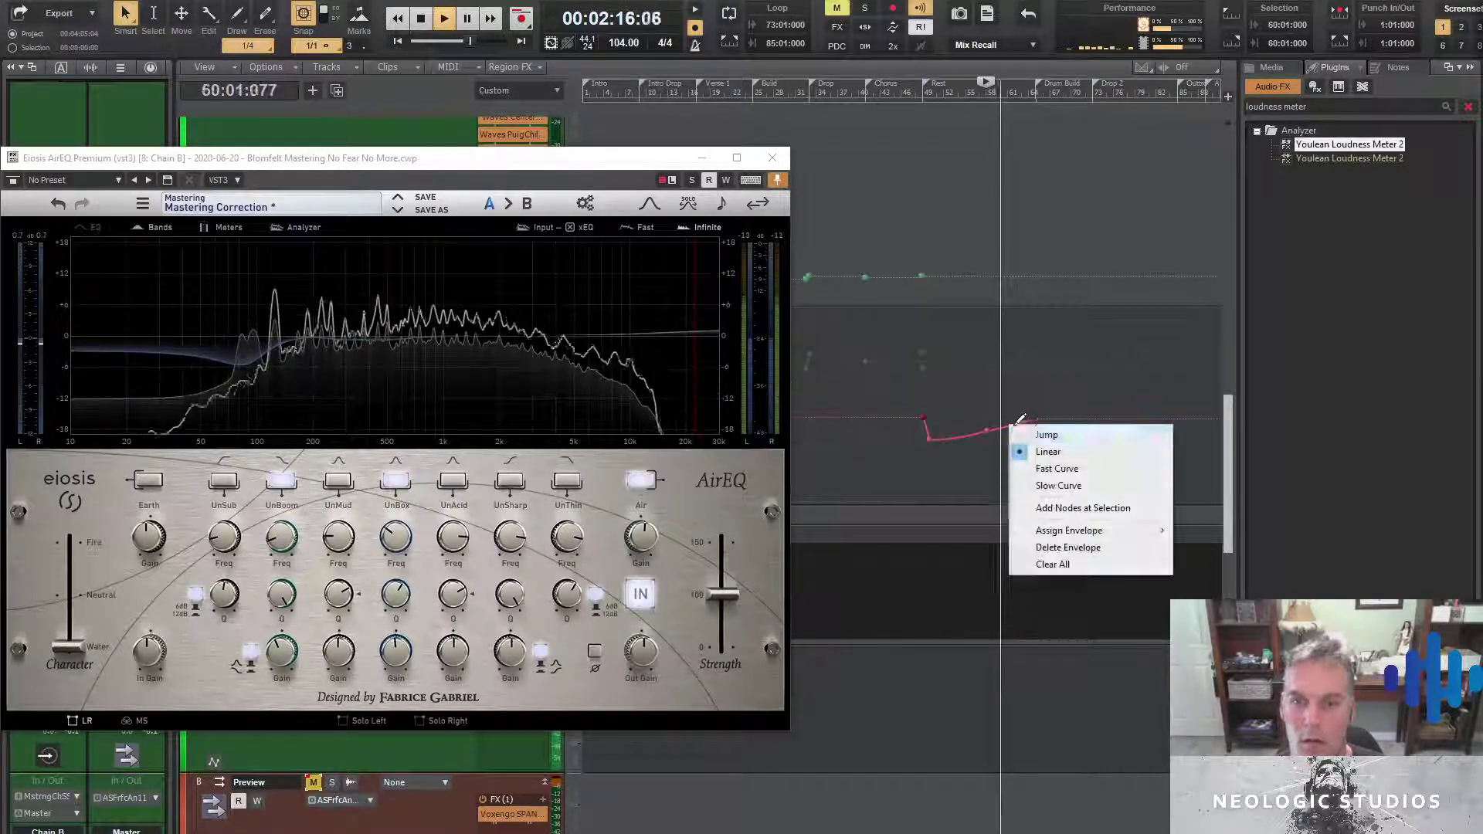
{"action": "left_click", "coordinate": [1031, 431]}
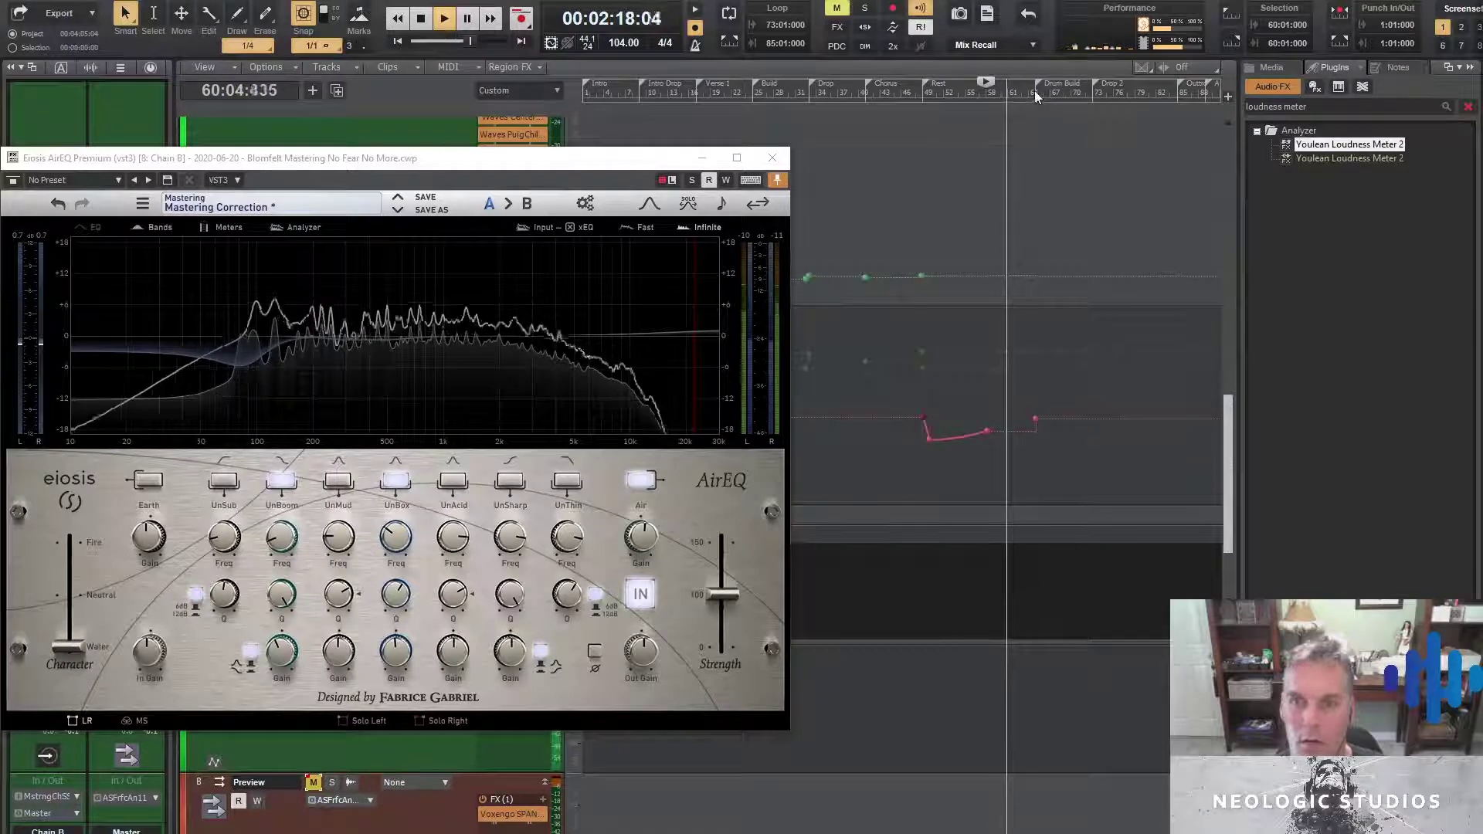
{"action": "left_click", "coordinate": [1035, 422]}
{"action": "right_click", "coordinate": [1034, 423]}
{"action": "left_click", "coordinate": [1075, 523]}
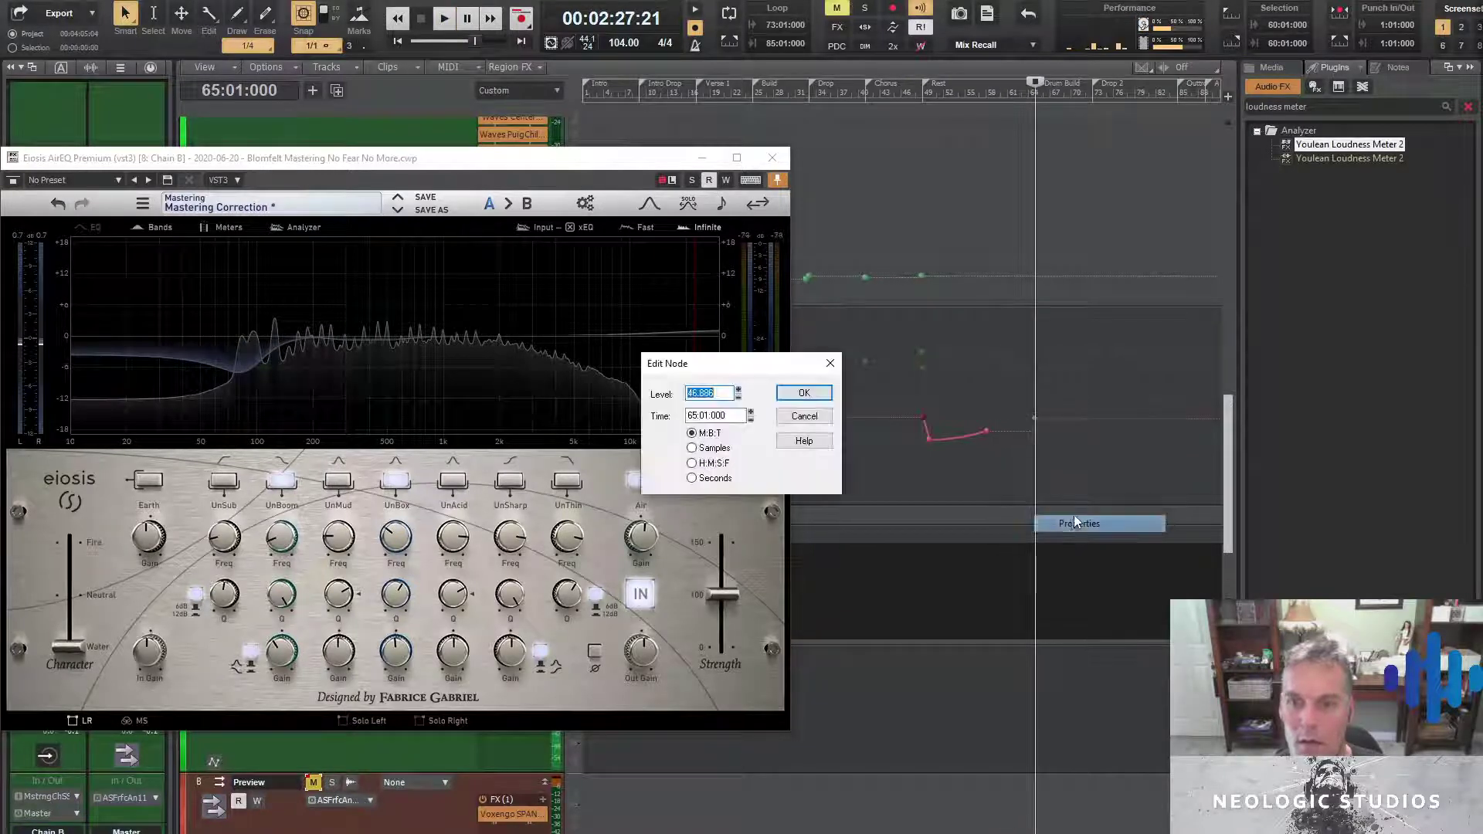
{"action": "left_click", "coordinate": [805, 394]}
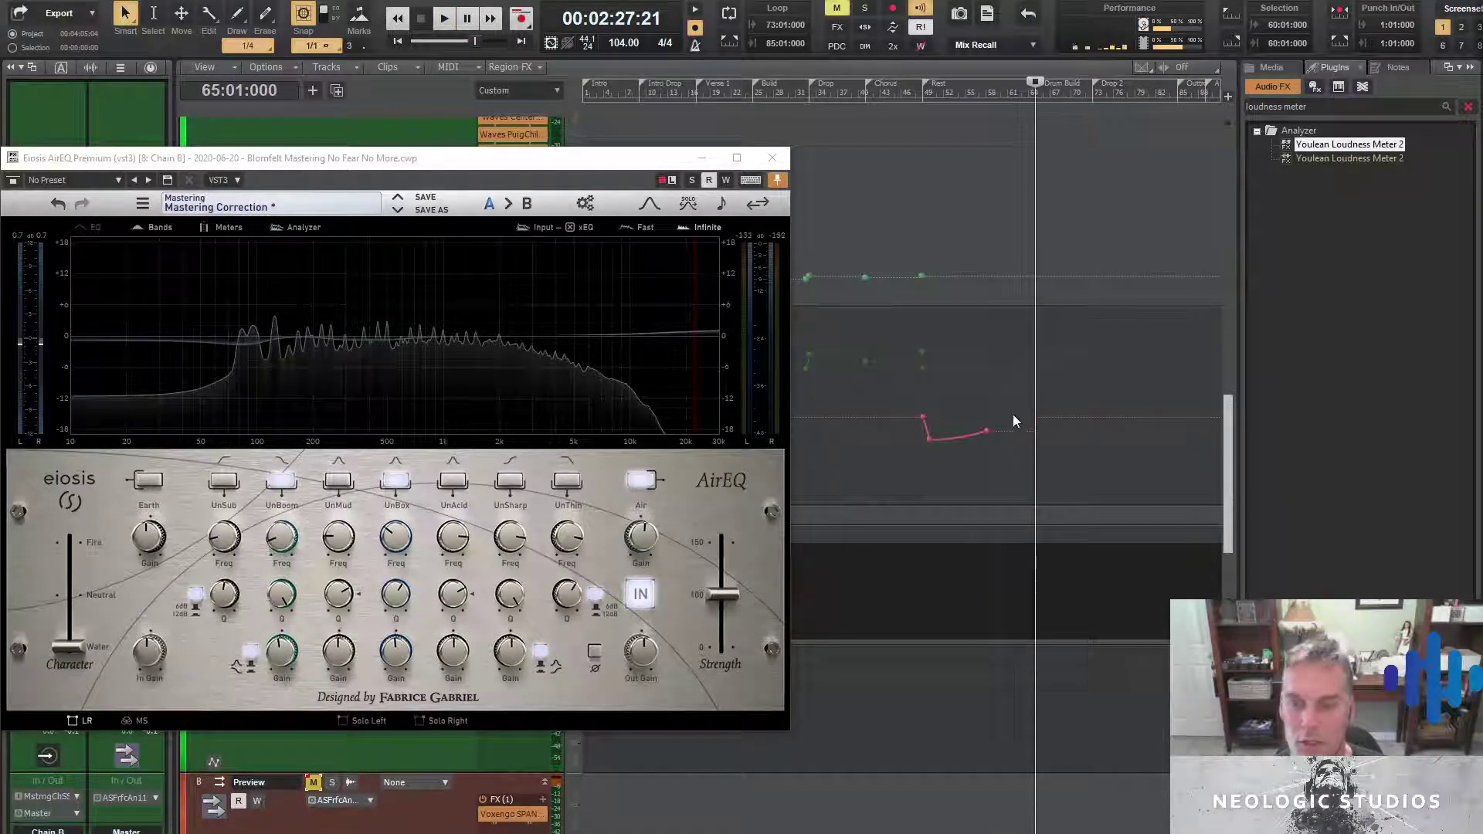
{"action": "left_click", "coordinate": [984, 400]}
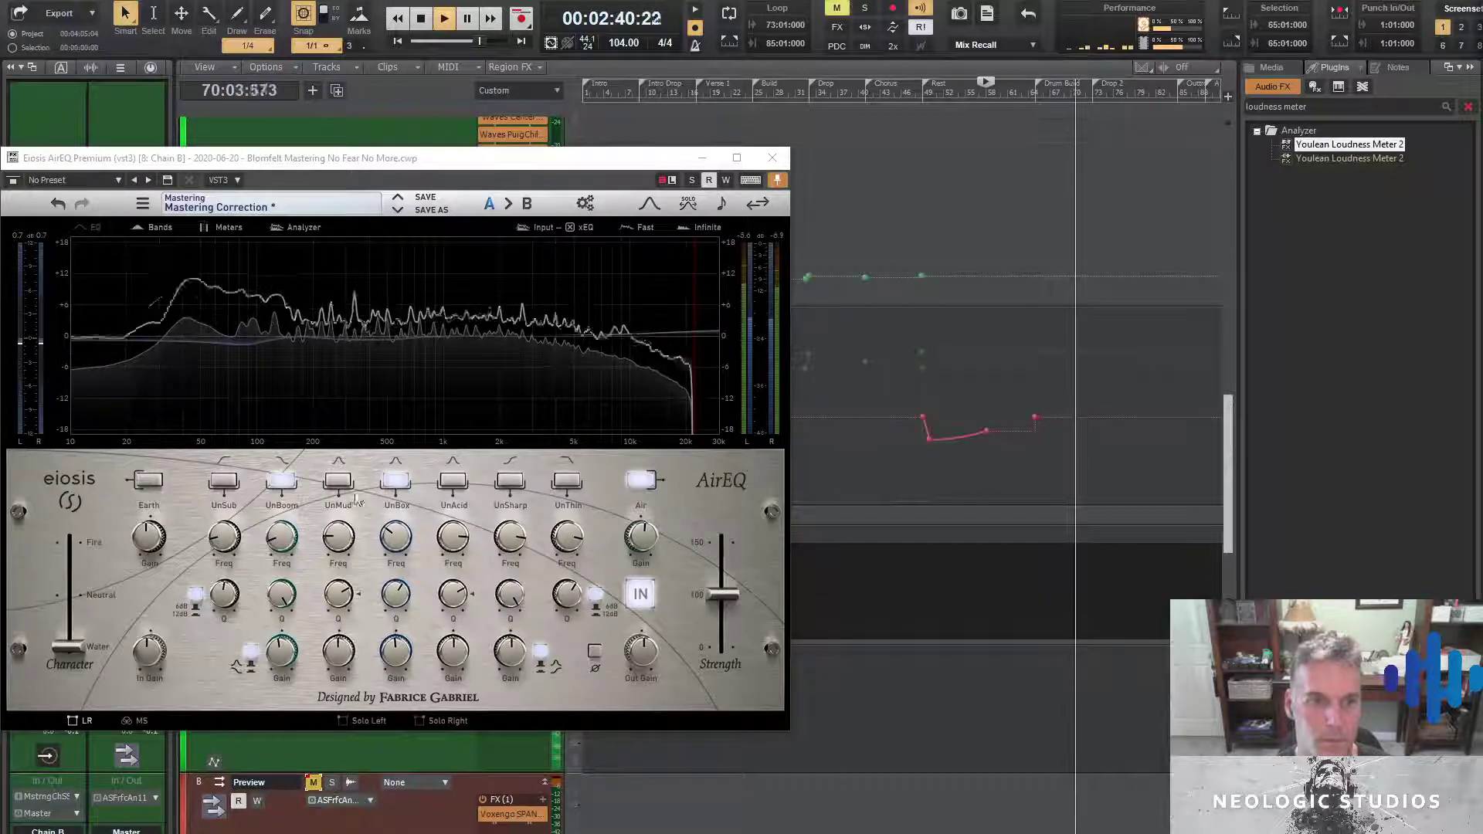
{"action": "key", "text": "space"}
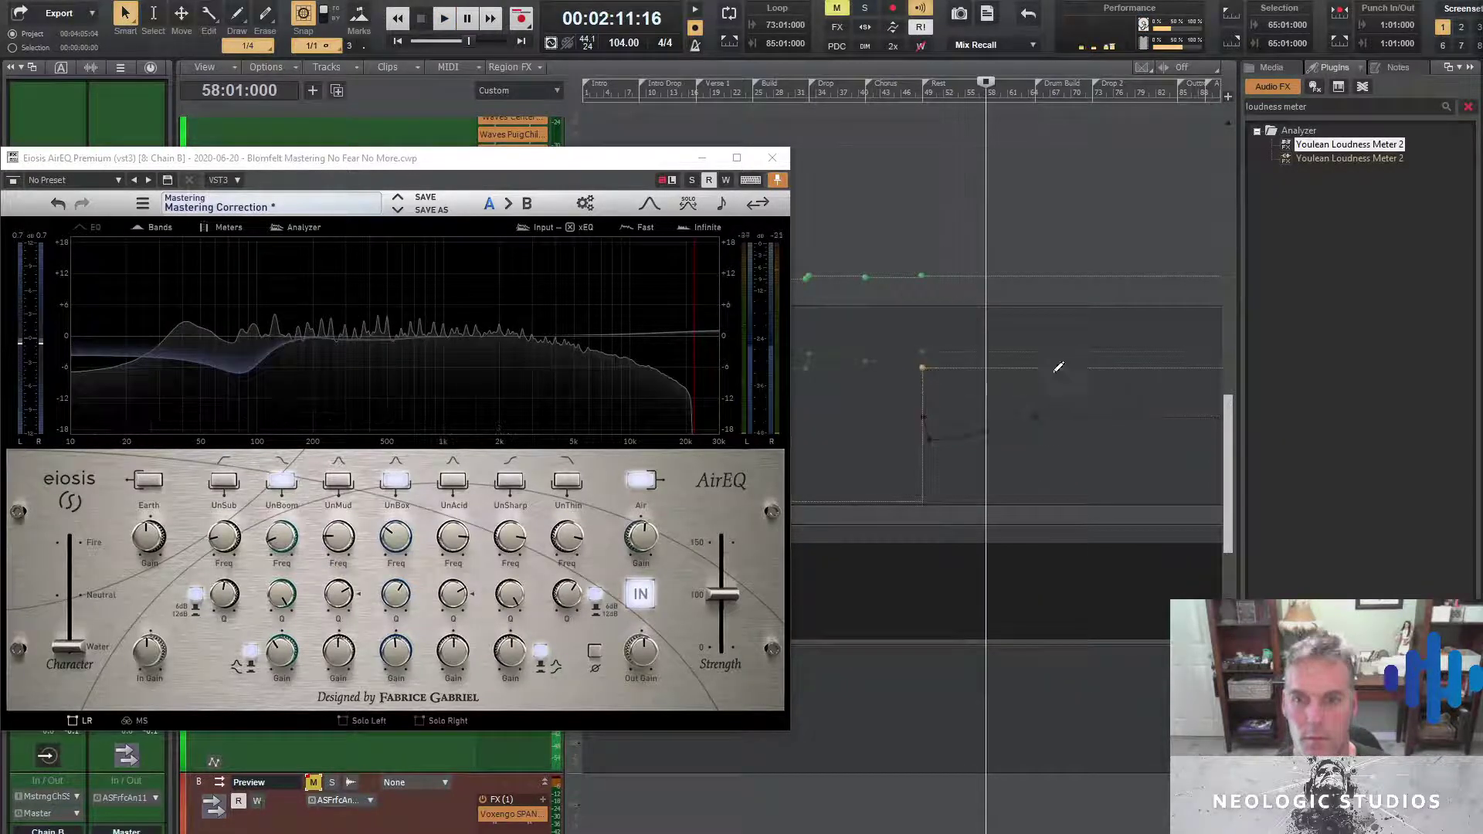
Add a jump node to Chain B's AirEQ shelf envelope at measure 65 and lower it to turn the shelf off
{"action": "left_click", "coordinate": [1034, 367]}
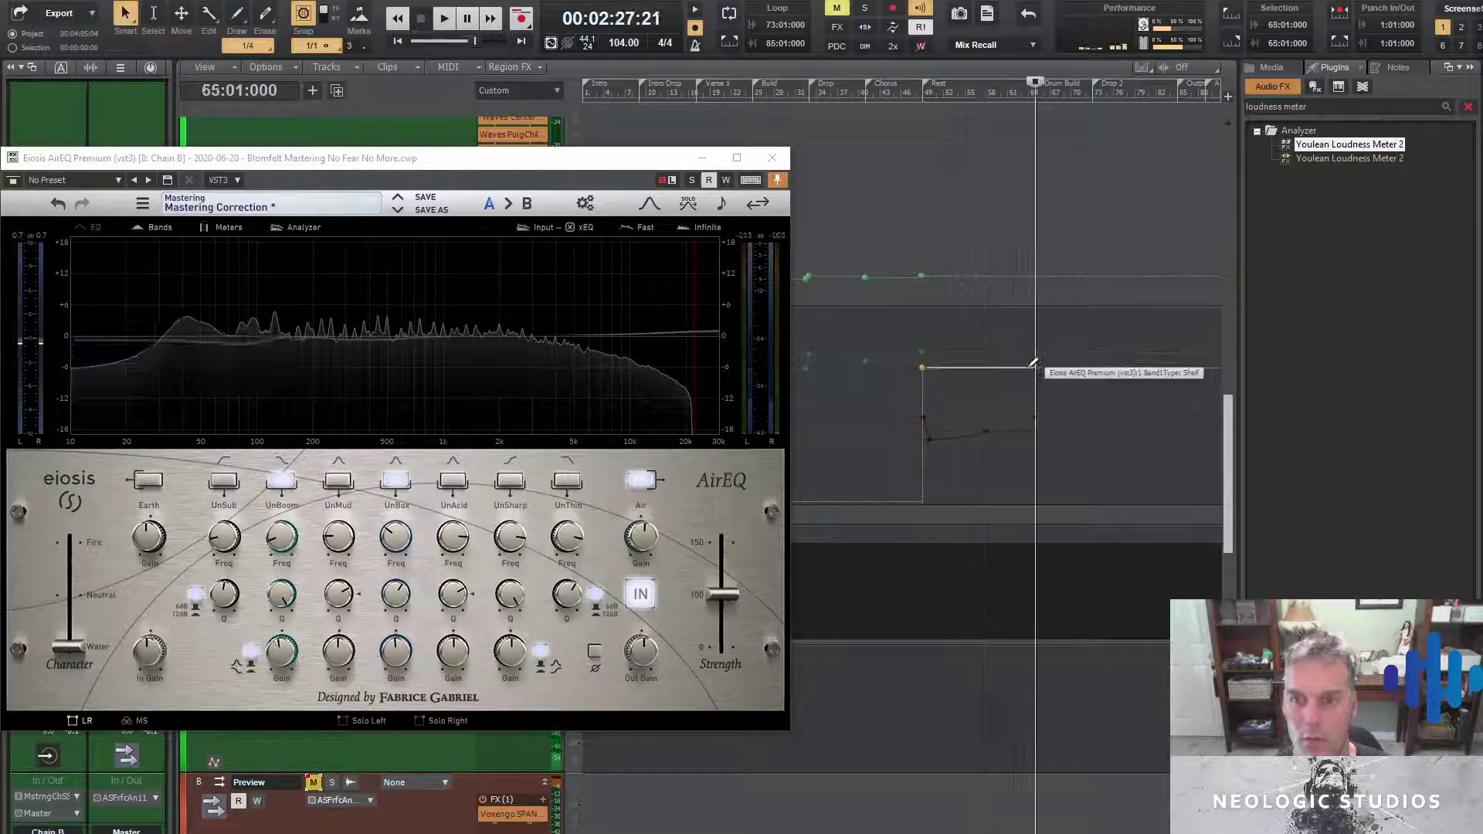
{"action": "right_click", "coordinate": [1033, 363]}
{"action": "left_click", "coordinate": [1038, 369]}
{"action": "left_click_drag", "start_coordinate": [1035, 368], "coordinate": [1039, 473]}
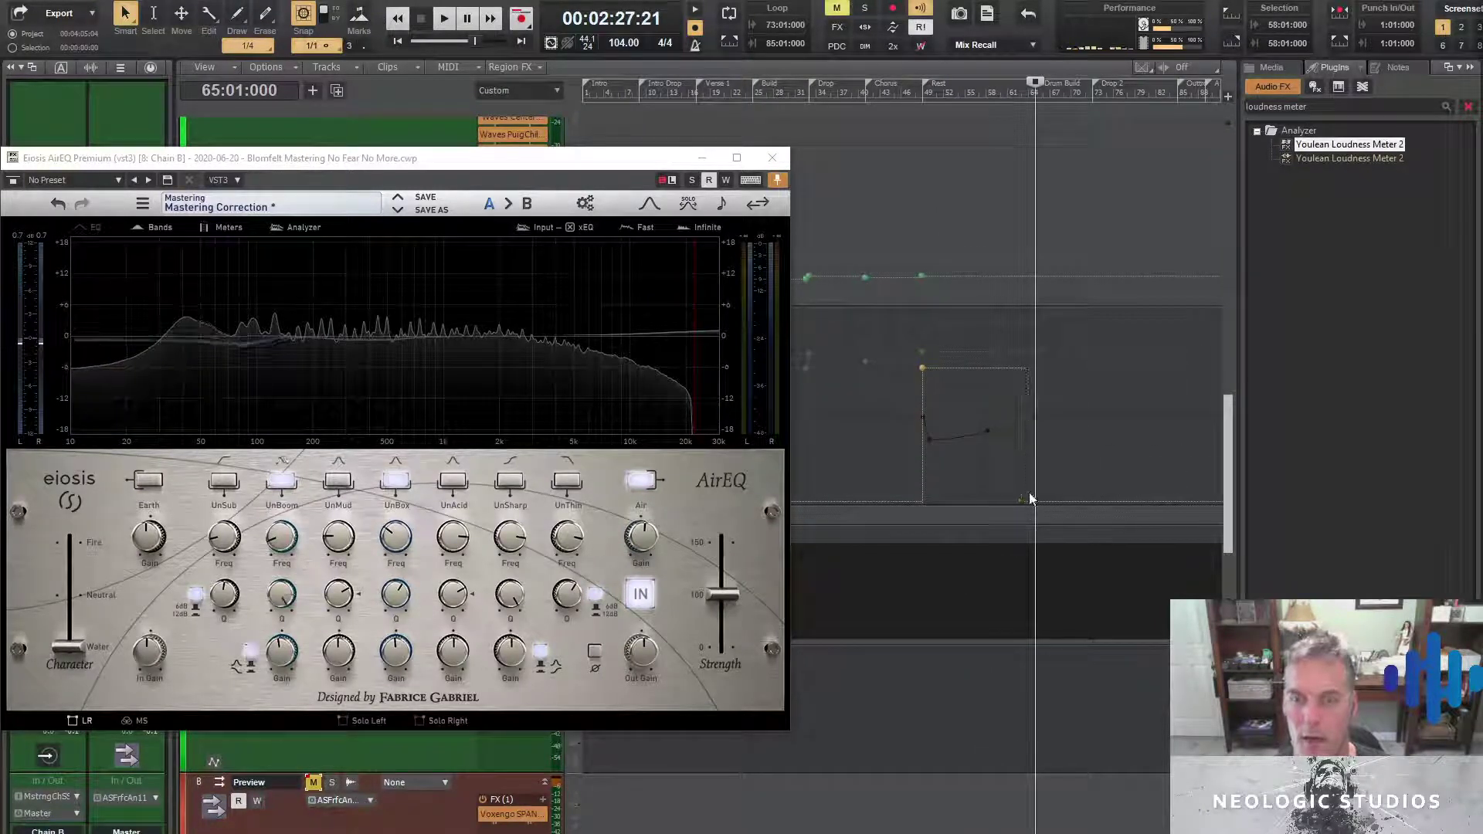
Audition the return from shelf to bell around measure 65 and on into Drop 2
{"action": "key", "text": "space"}
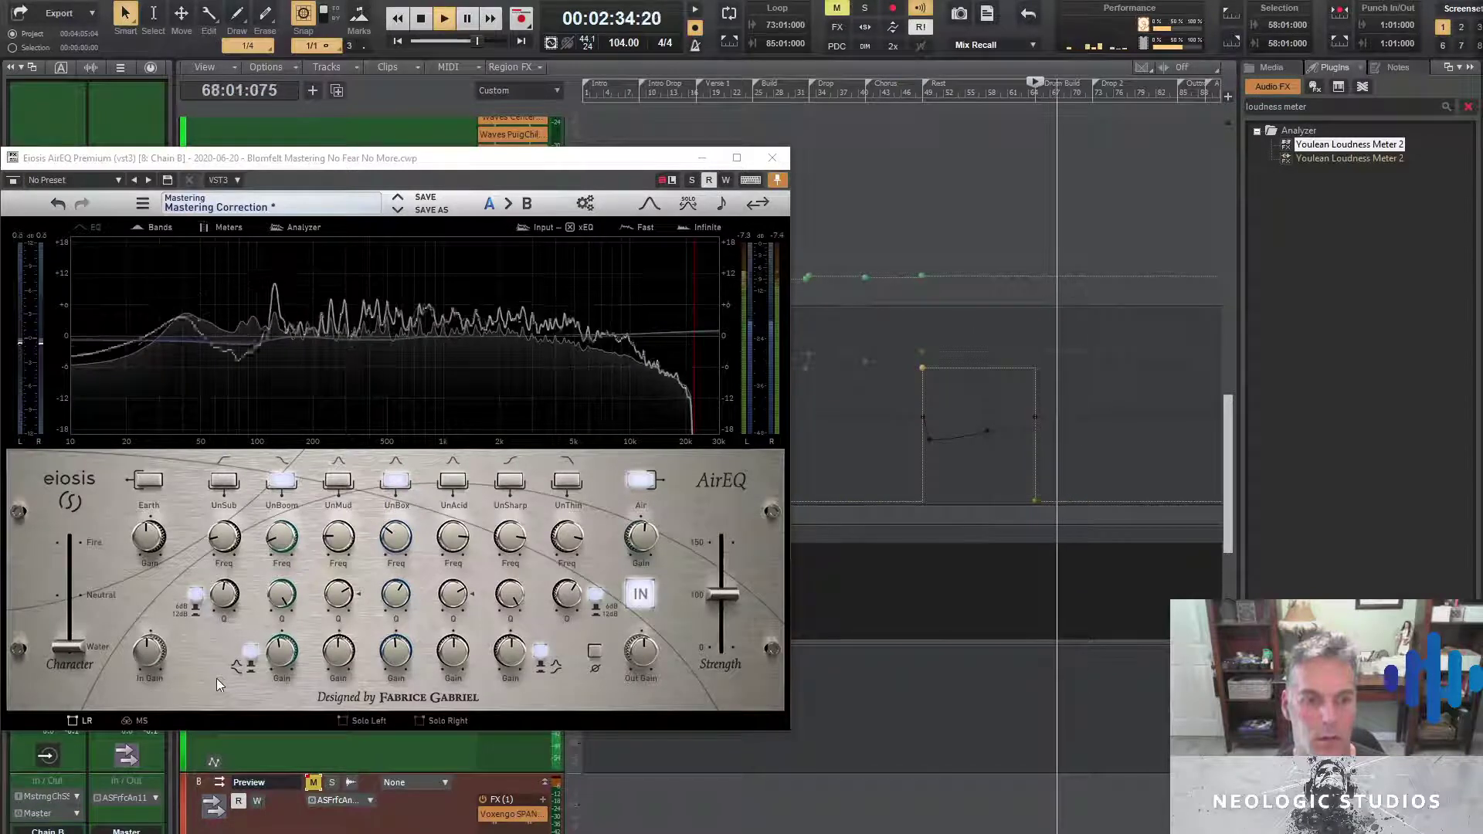
{"action": "key", "text": "space"}
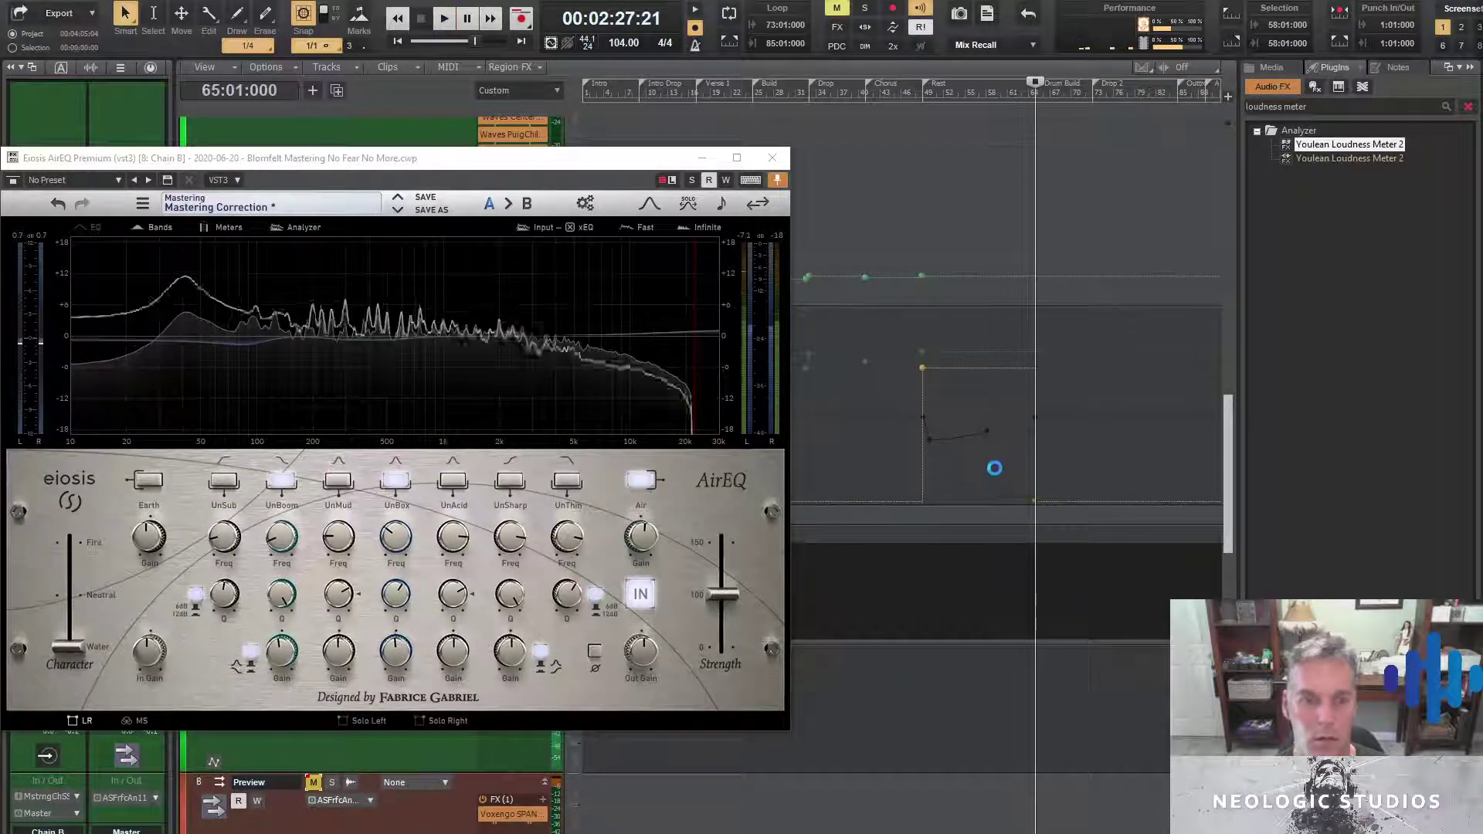
{"action": "left_click", "coordinate": [1023, 461]}
{"action": "left_click", "coordinate": [1078, 456]}
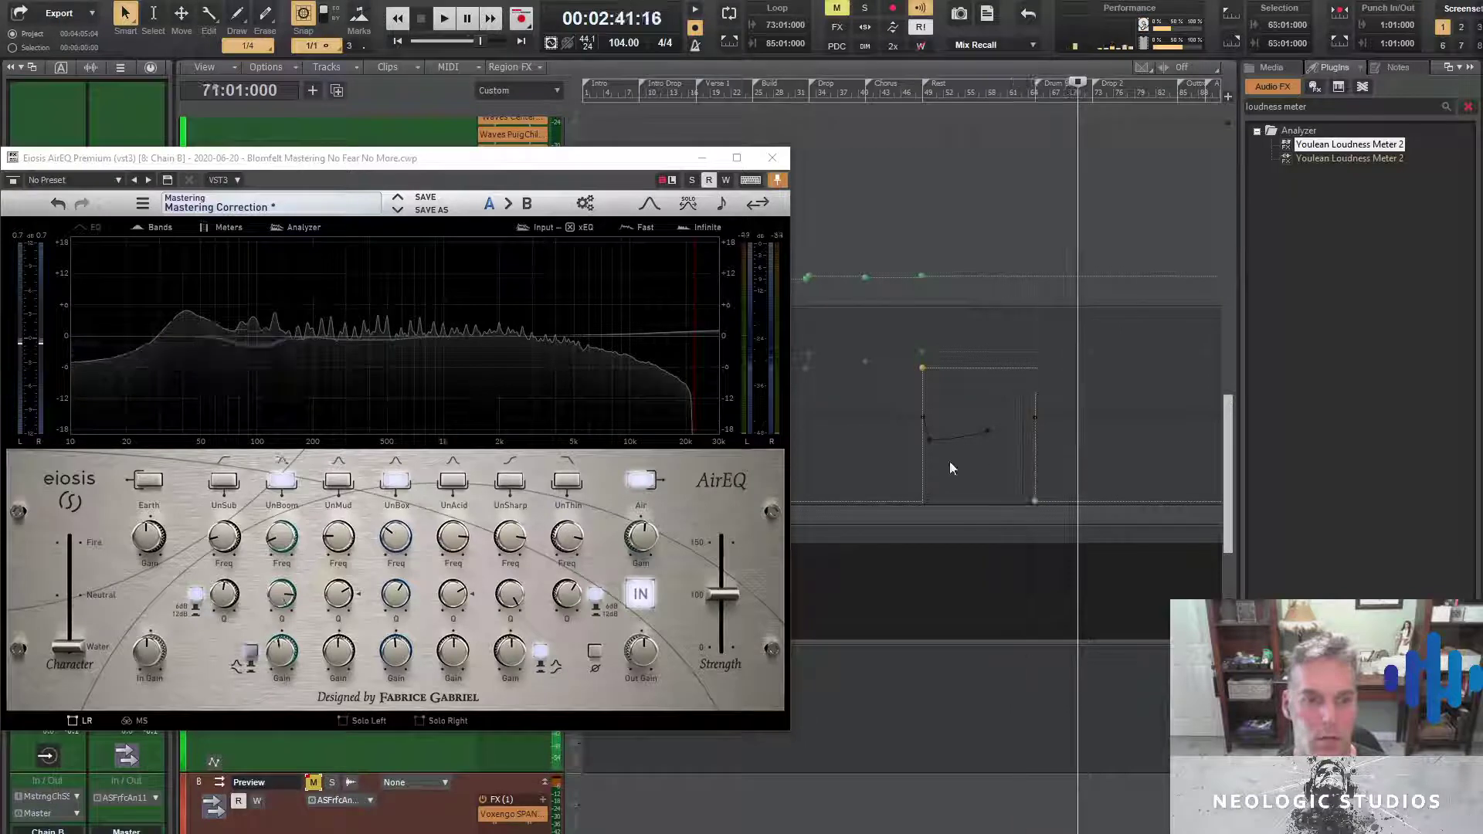
{"action": "left_click", "coordinate": [1008, 460]}
{"action": "left_click", "coordinate": [1027, 459]}
{"action": "key", "text": "space"}
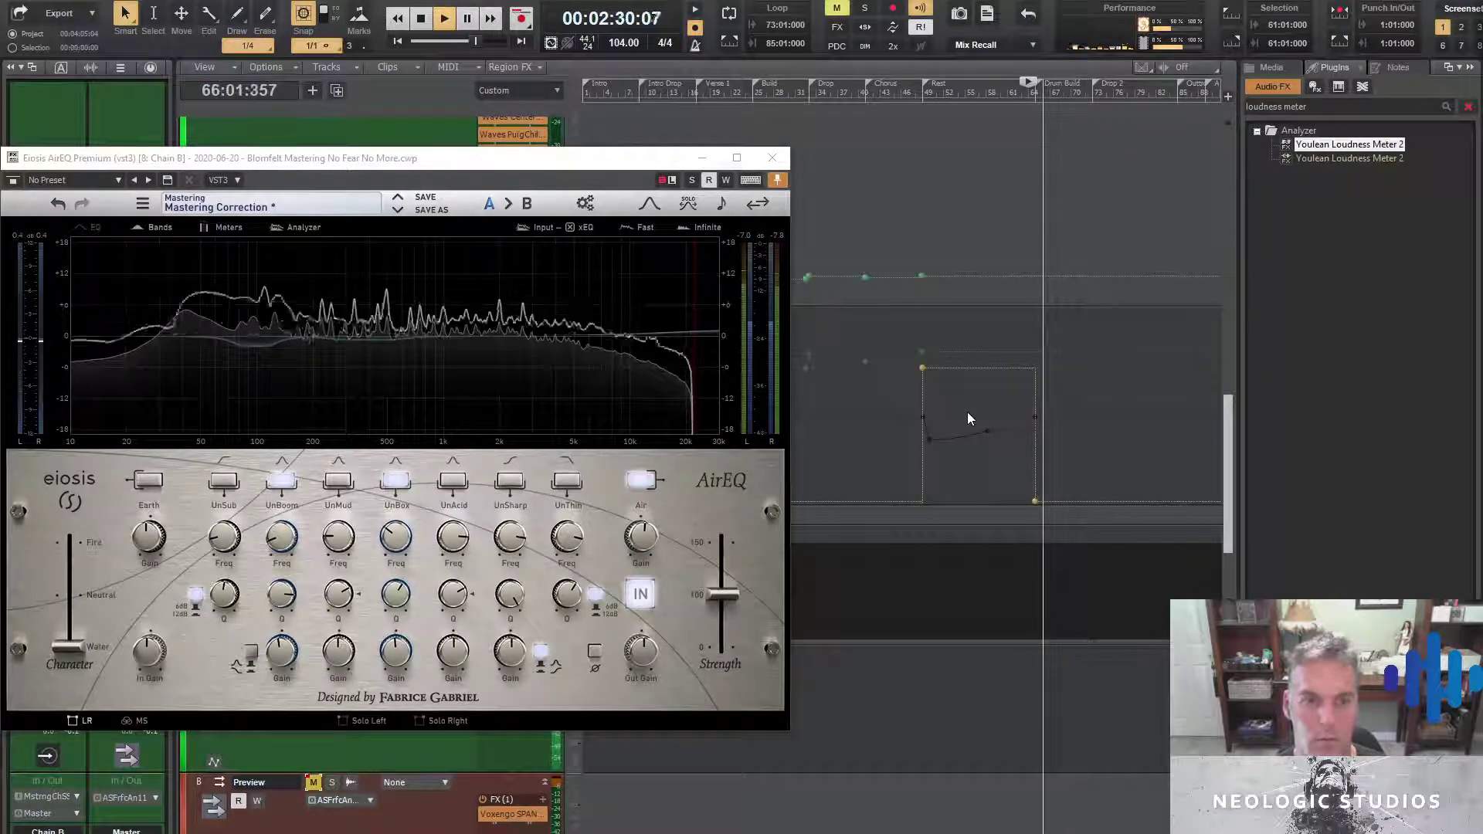
{"action": "mouse_move", "coordinate": [281, 655]}
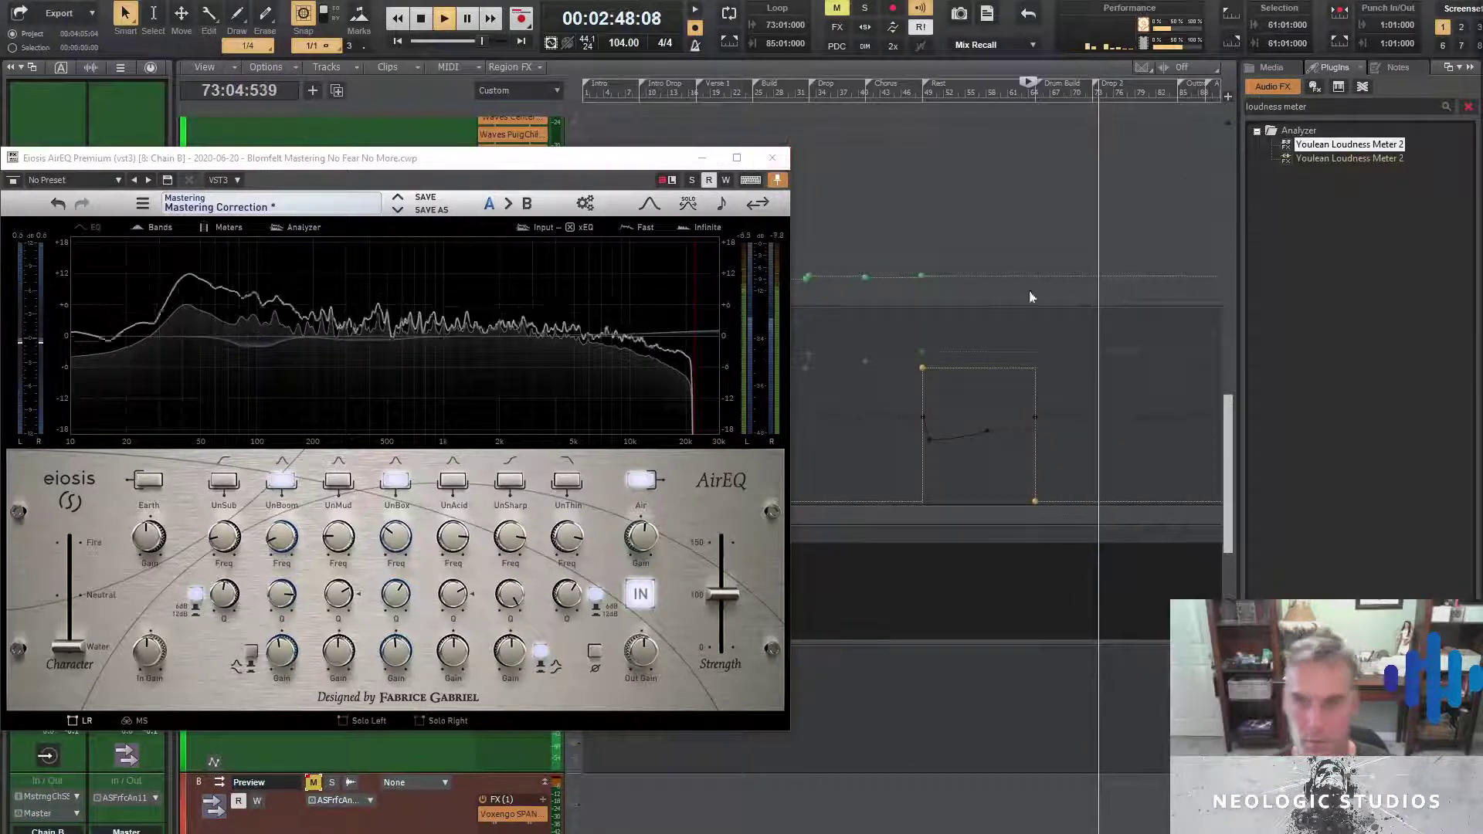
{"action": "key", "text": "space"}
Lower Chain B's Waves Center Sides node at the start of the rest section to -0.8 and close the AirEQ window
{"action": "left_click", "coordinate": [1090, 96]}
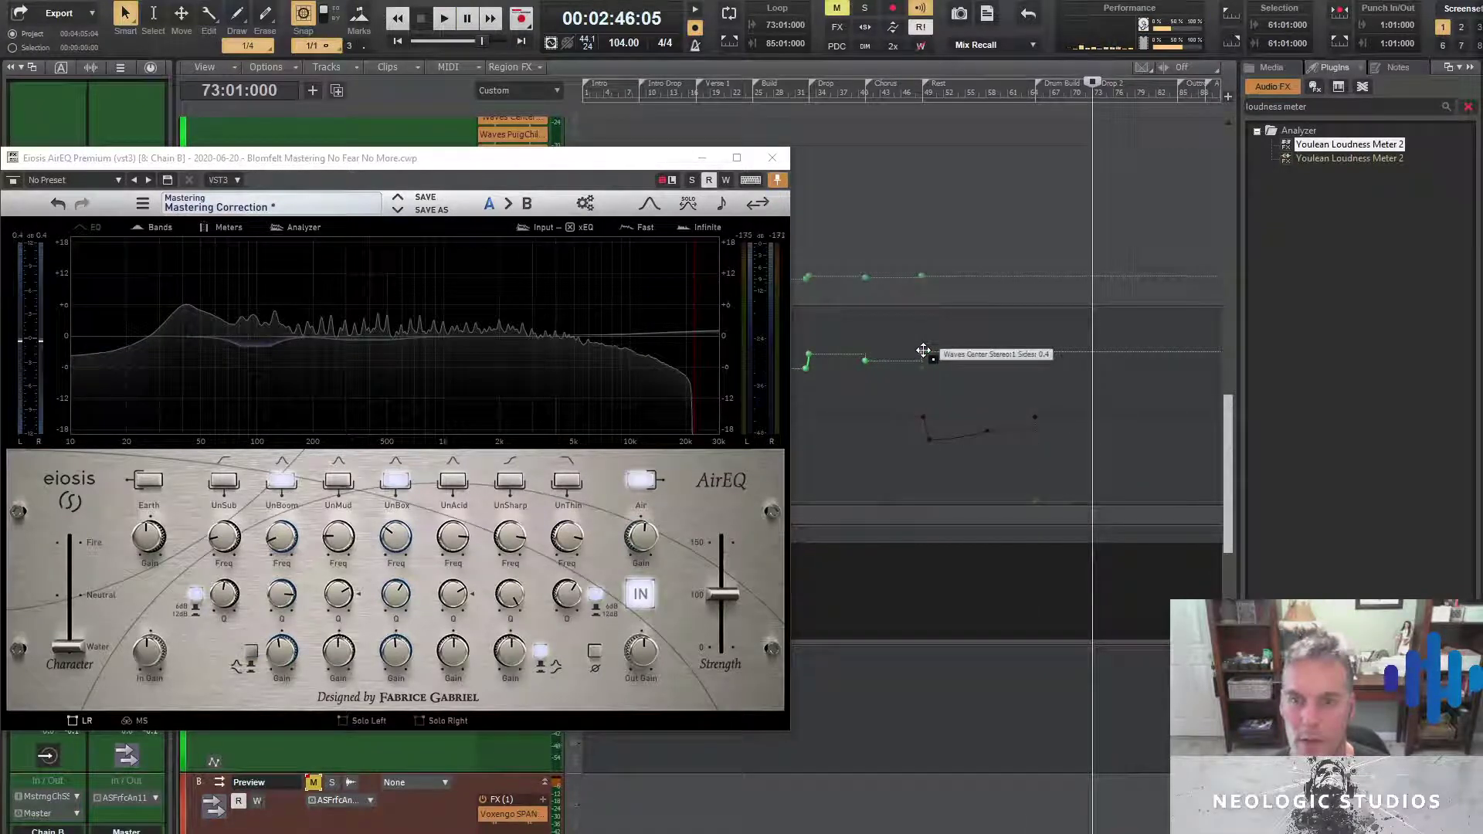
{"action": "left_click_drag", "start_coordinate": [923, 351], "coordinate": [920, 356]}
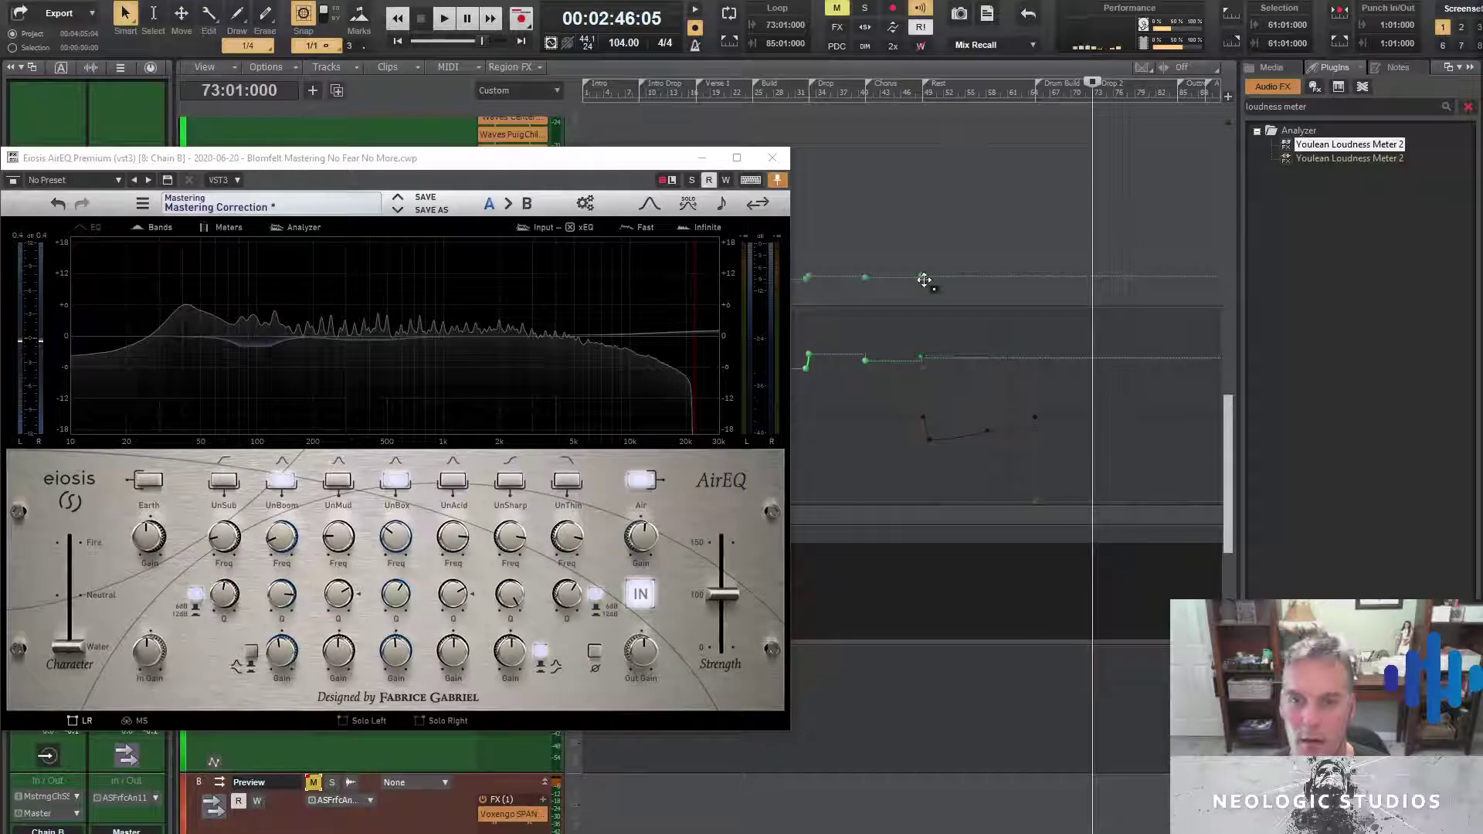
{"action": "left_click", "coordinate": [774, 161]}
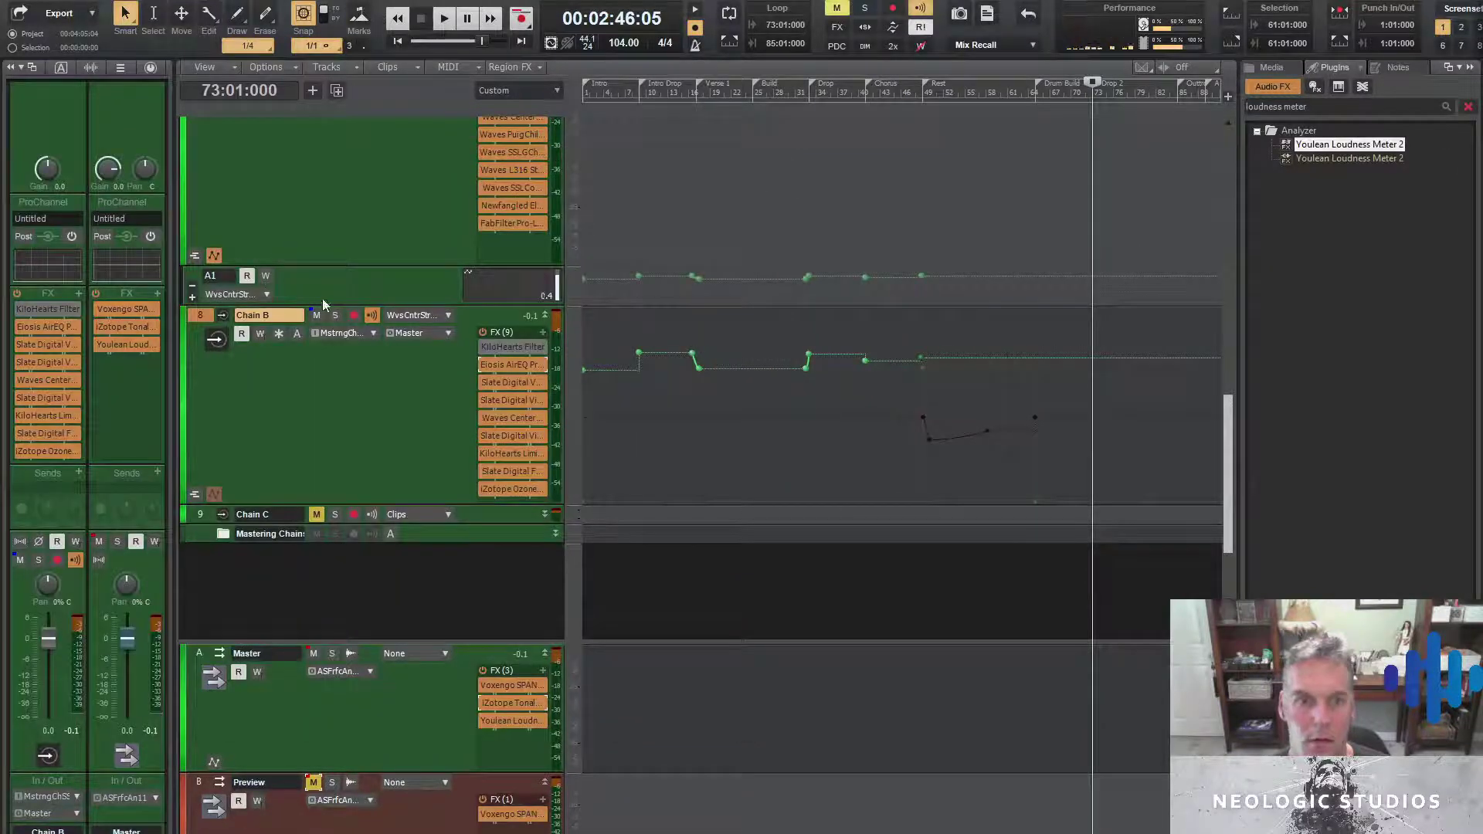
Enlarge automation lane A1 and set its Waves Center node near measure 49 to level 81.034, matching Chain B's Sides node
{"action": "left_click_drag", "start_coordinate": [403, 303], "coordinate": [403, 333]}
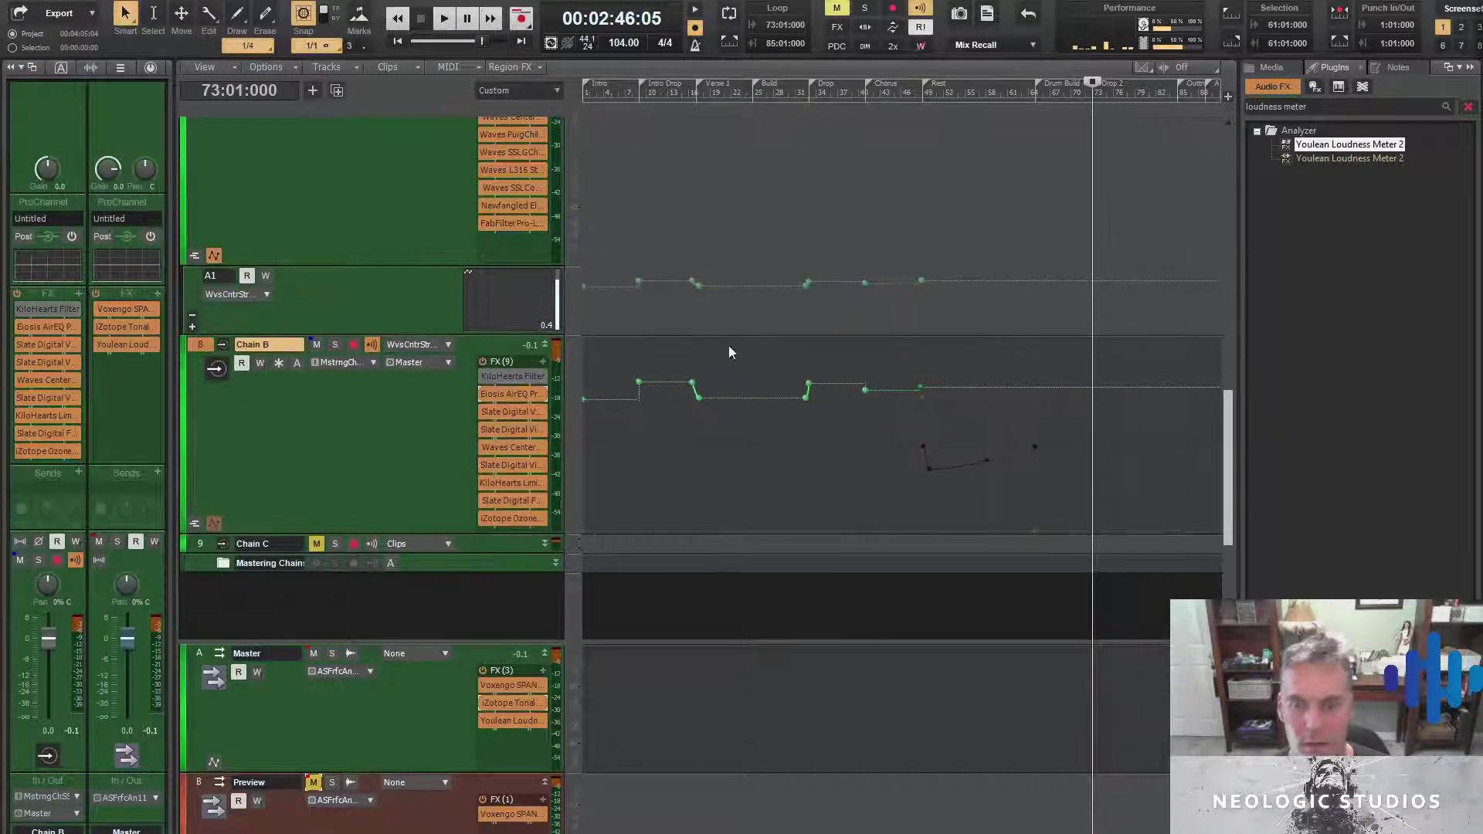
{"action": "left_click", "coordinate": [923, 282]}
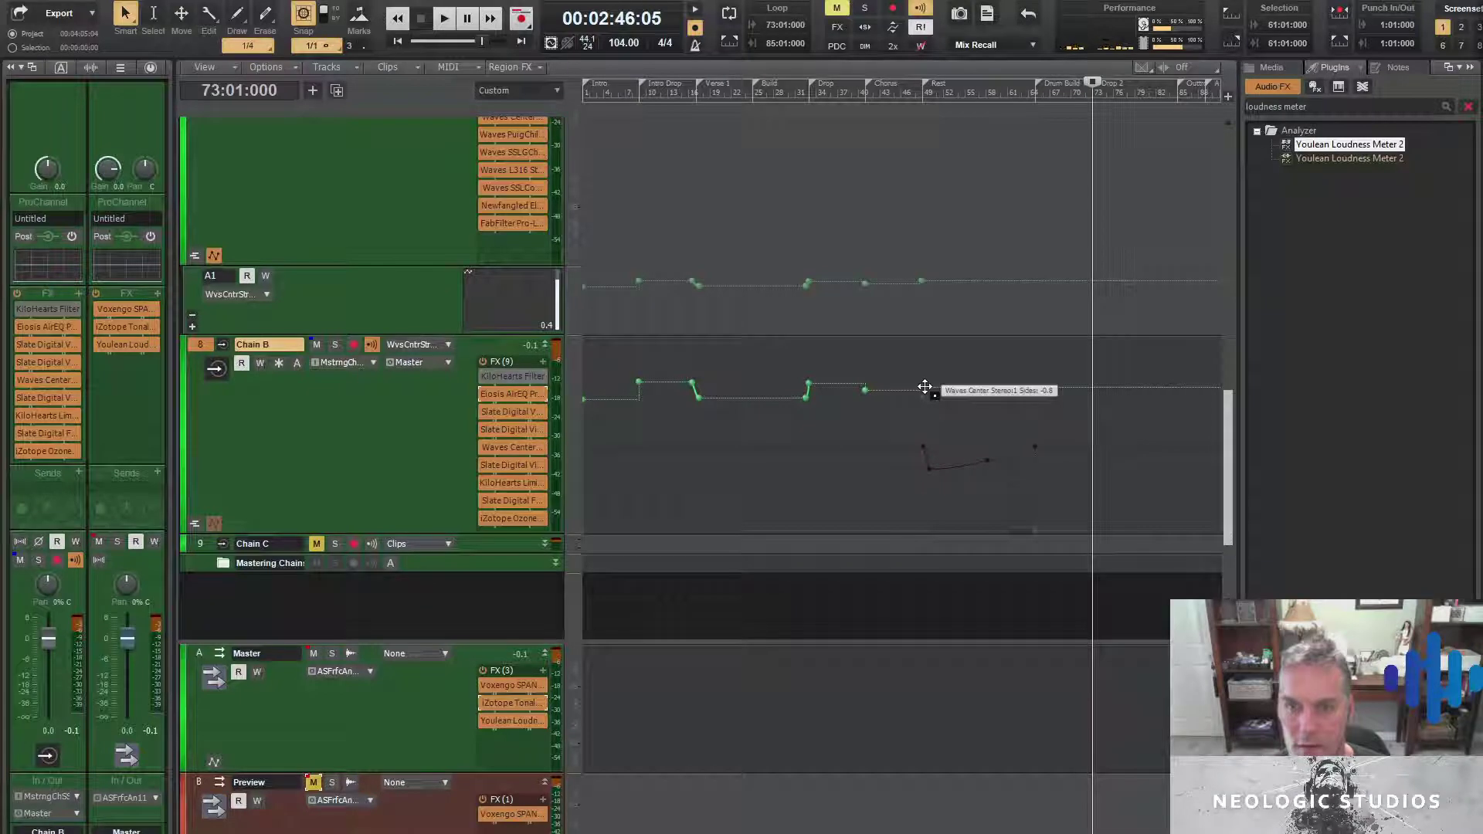
{"action": "right_click", "coordinate": [924, 386]}
{"action": "left_click", "coordinate": [963, 493]}
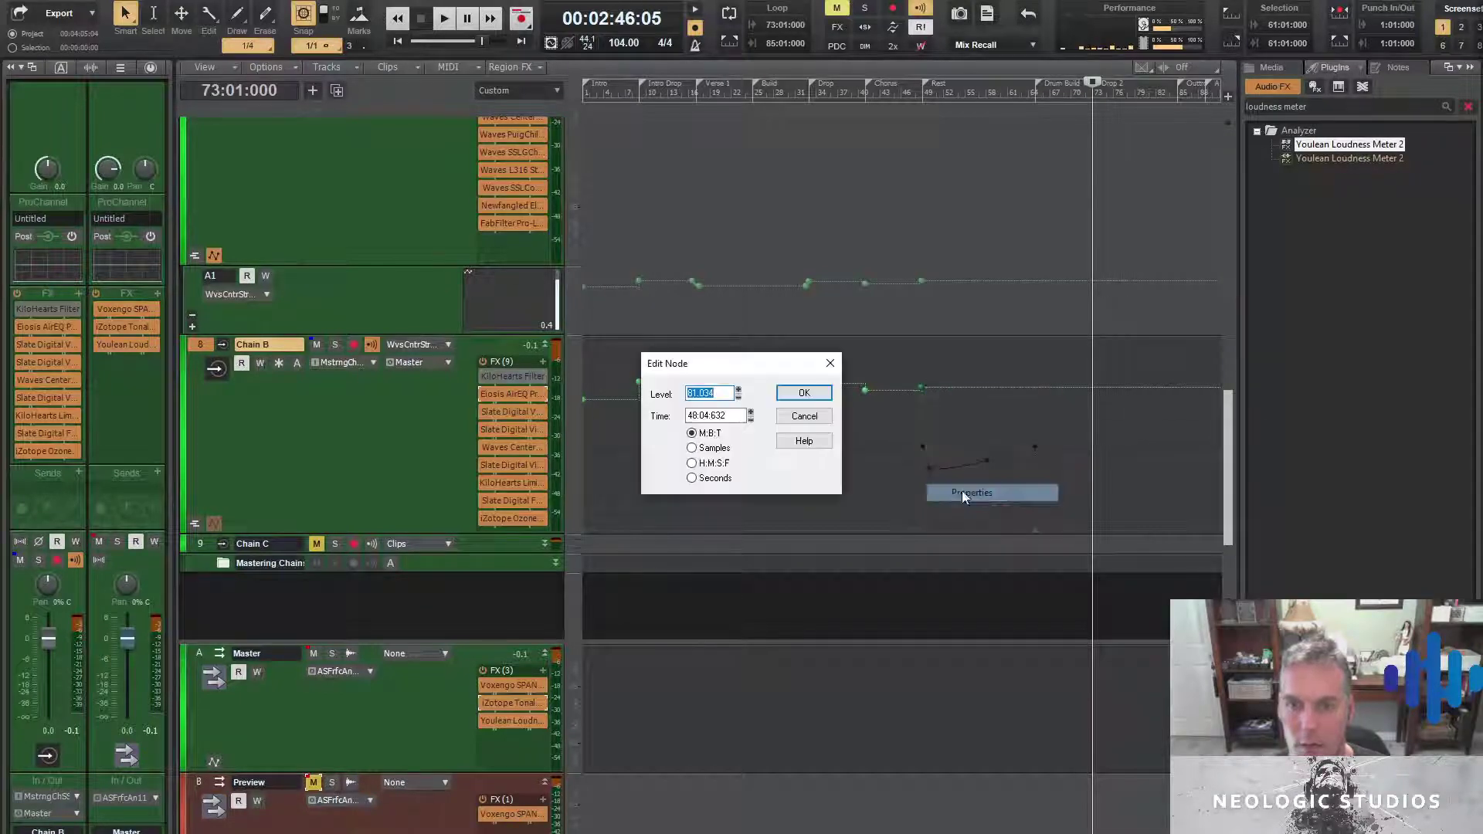
{"action": "left_click", "coordinate": [821, 414]}
{"action": "right_click", "coordinate": [921, 281]}
{"action": "left_click", "coordinate": [969, 385]}
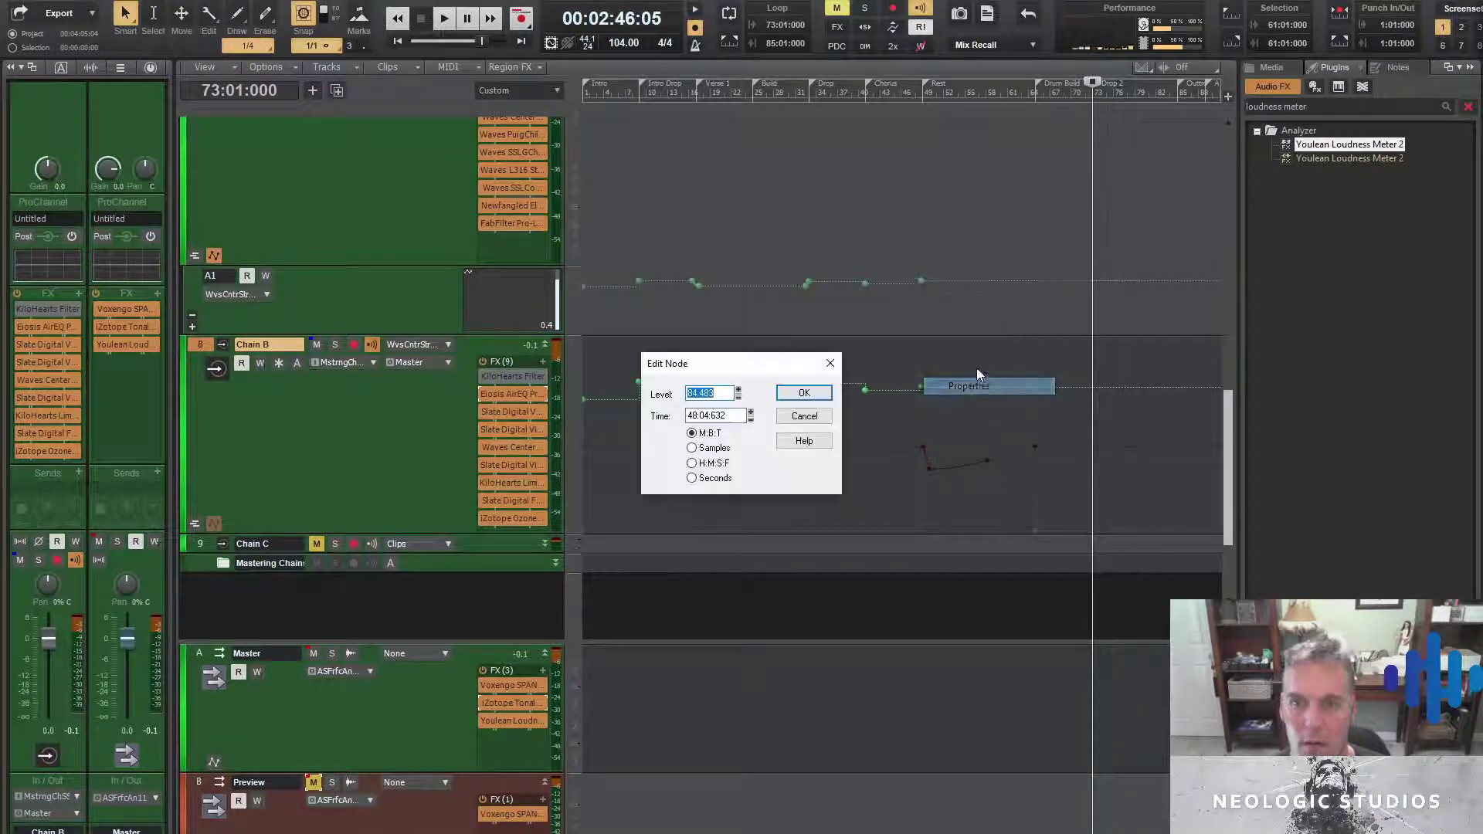
{"action": "type", "text": "81.034"}
{"action": "left_click", "coordinate": [808, 393]}
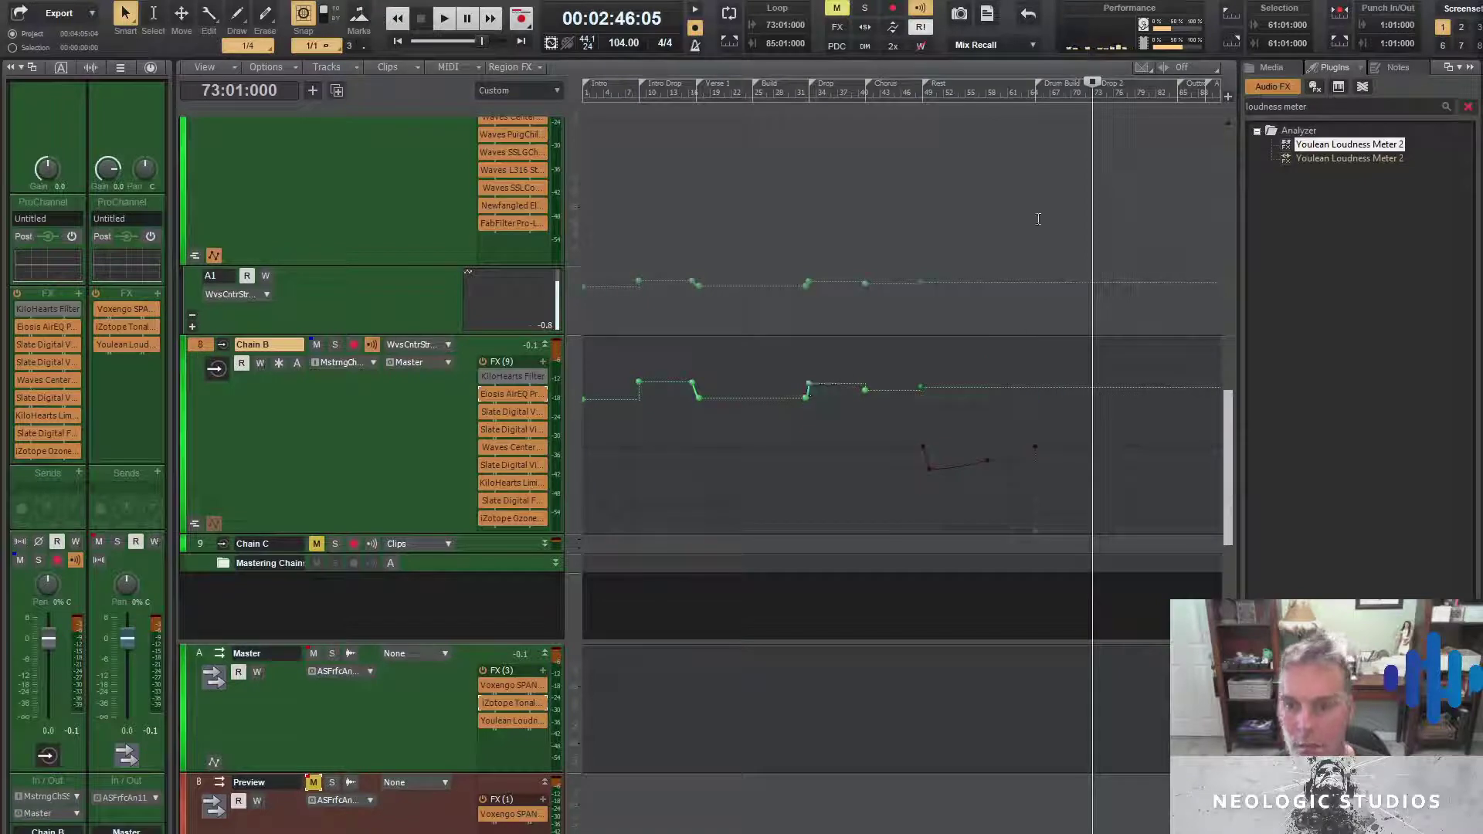
Place the playhead at measure 65 and add a node there in lane A1's Waves Center envelope with a jump before it
{"action": "left_click", "coordinate": [1036, 99]}
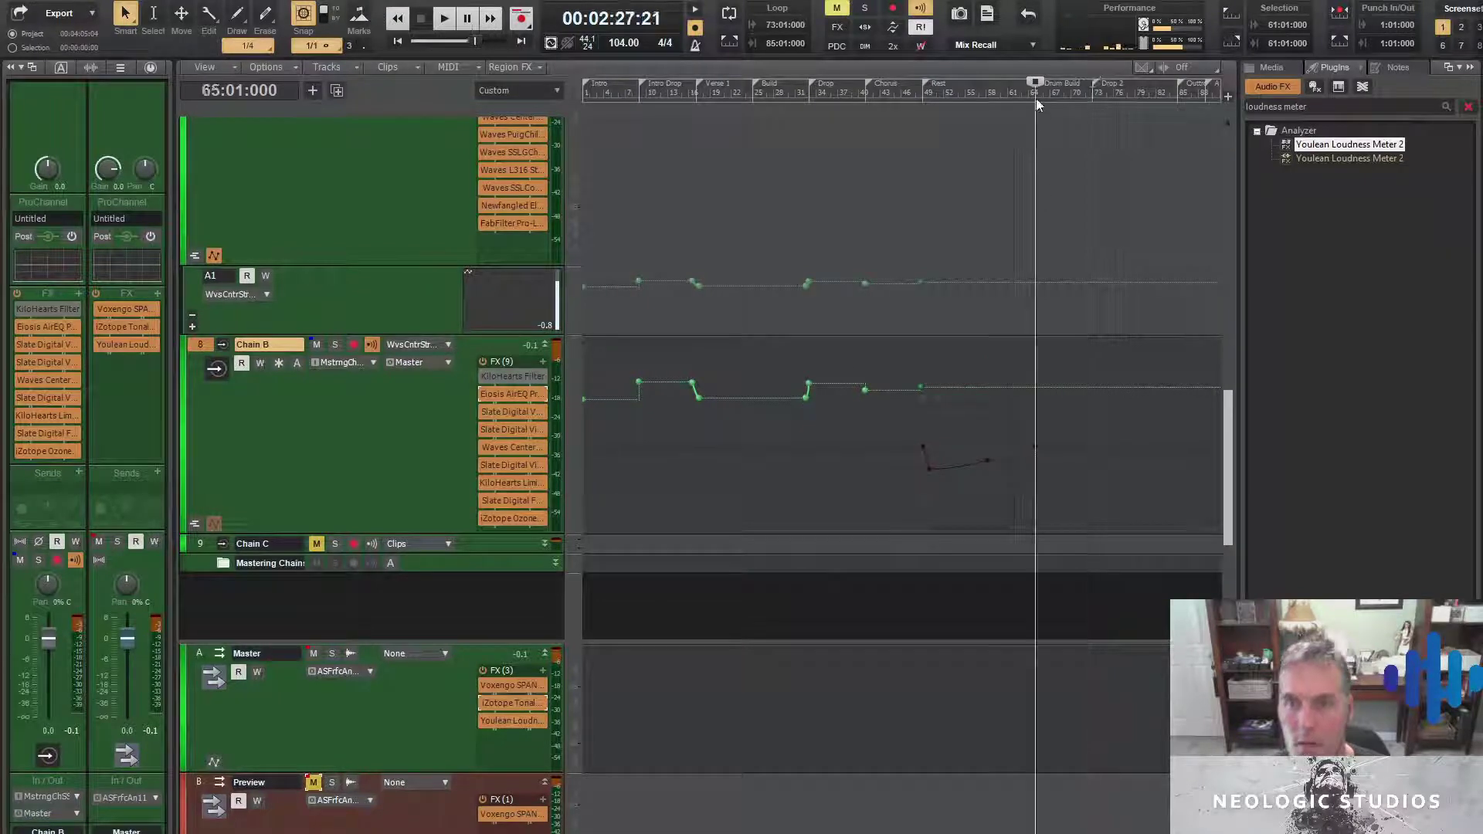
{"action": "right_click", "coordinate": [1035, 284]}
{"action": "left_click", "coordinate": [1051, 292]}
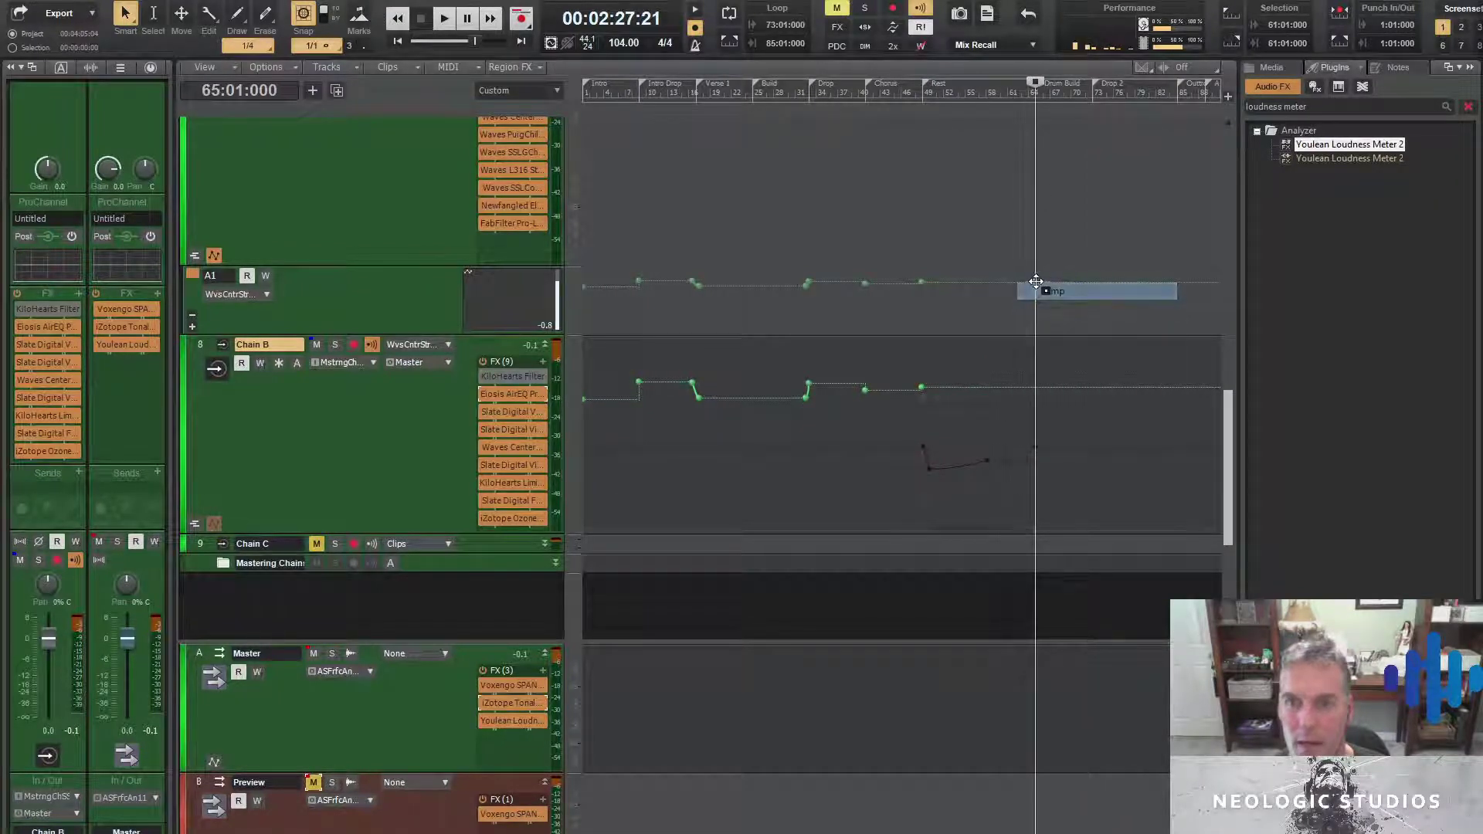
Add a Sides node to Chain B at measure 65, make its preceding segment a jump, set it to about -0.1, and start playback
{"action": "left_click_drag", "start_coordinate": [1036, 389], "coordinate": [1035, 441]}
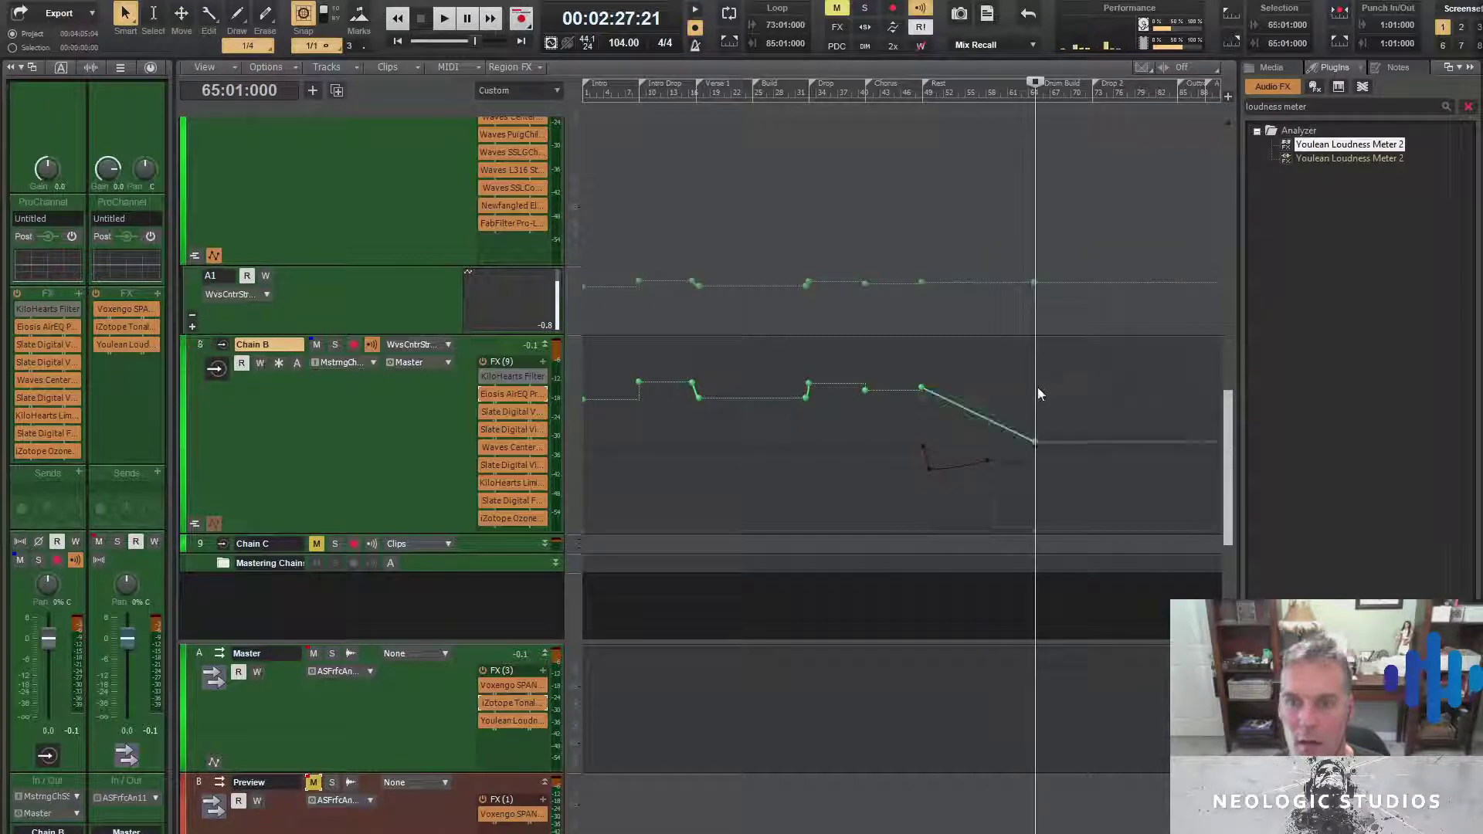
{"action": "right_click", "coordinate": [1035, 390]}
{"action": "left_click", "coordinate": [1036, 394]}
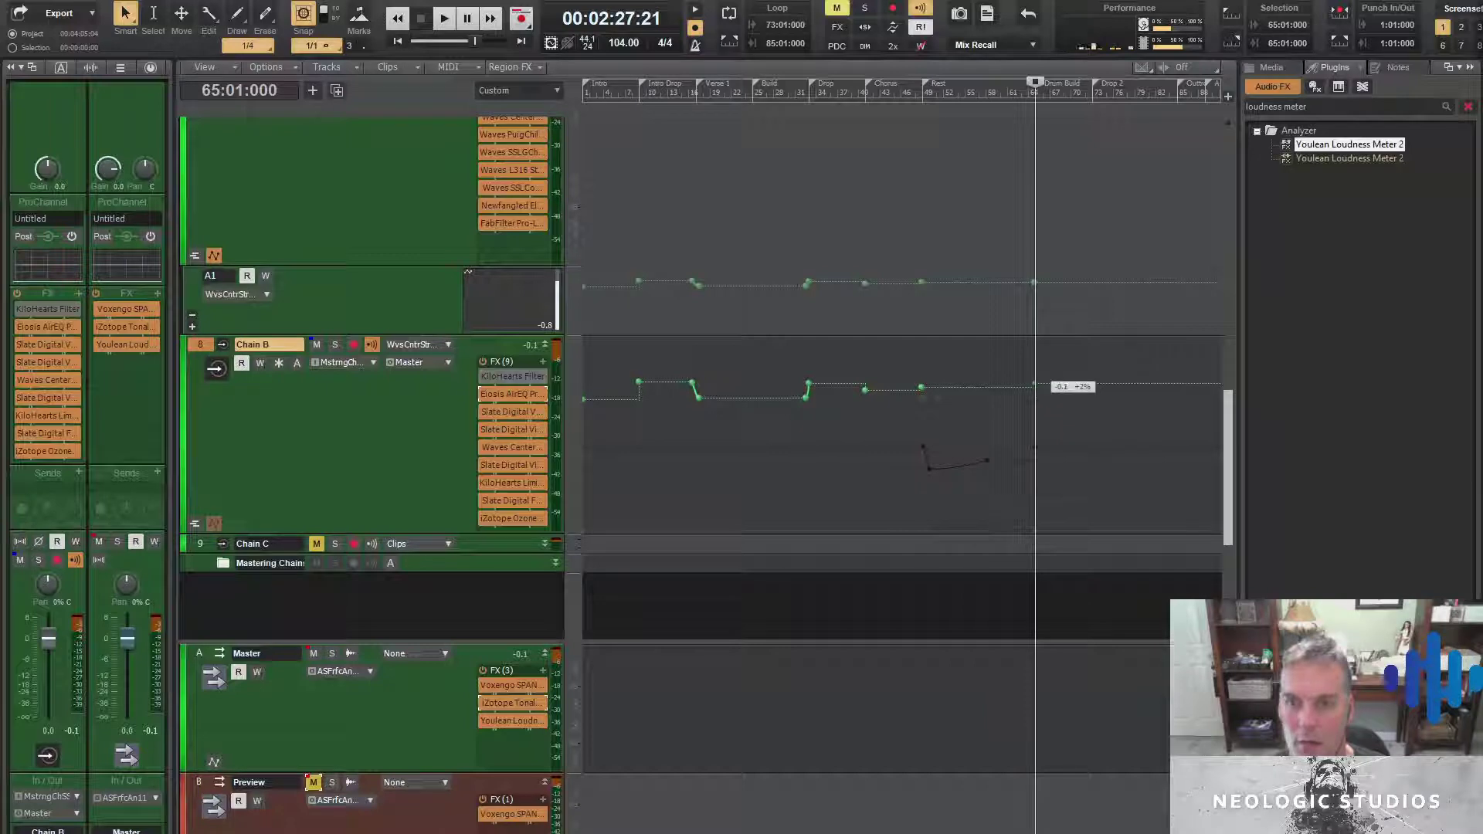
{"action": "key", "text": "space"}
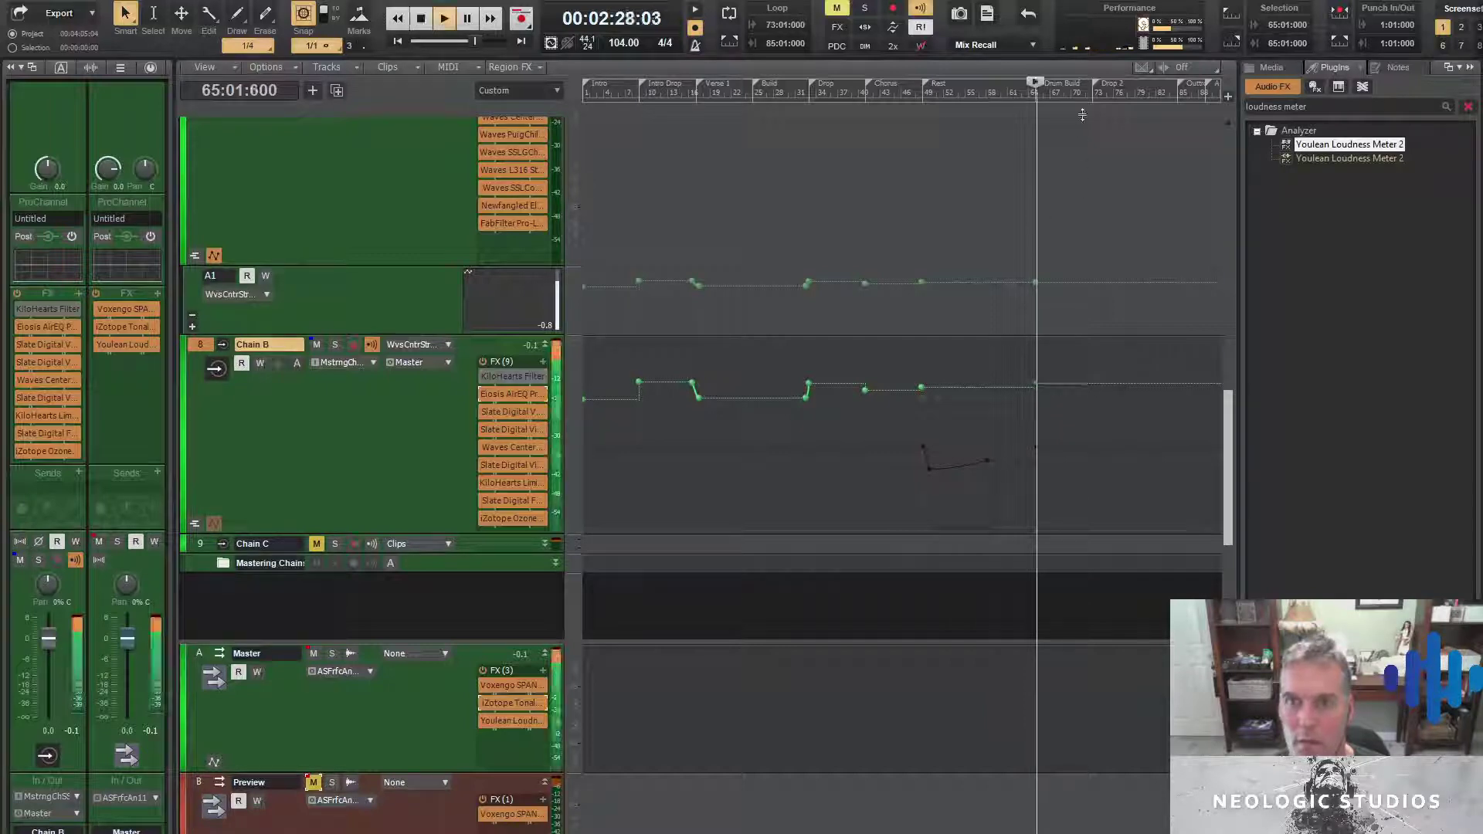
Place the playhead at measure 73, the start of Drop 2, position Chain B's Waves Center Sides node there, and restart playback
{"action": "key", "text": "space"}
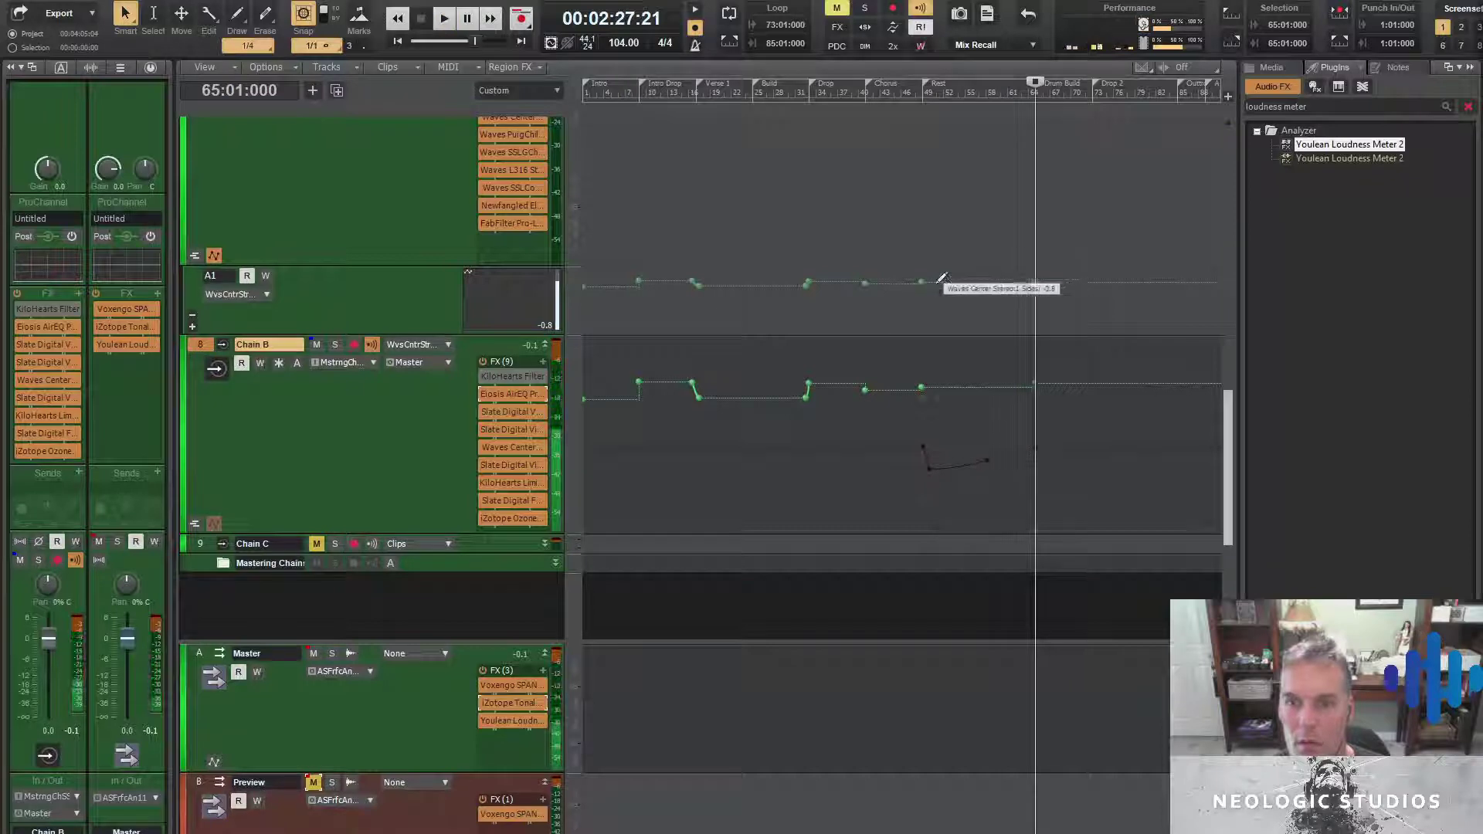
{"action": "left_click", "coordinate": [1092, 95]}
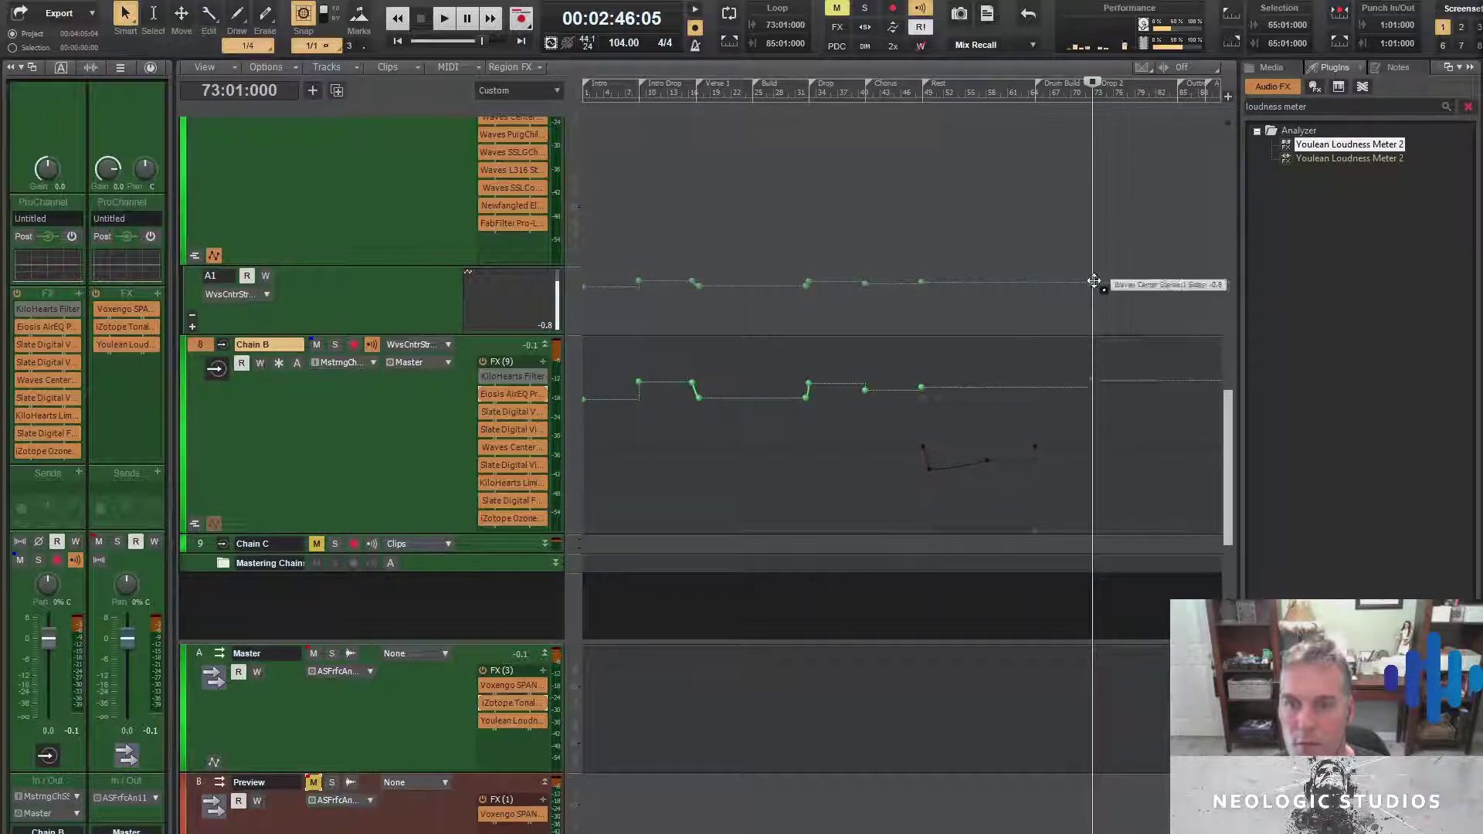
{"action": "left_click", "coordinate": [1092, 377]}
{"action": "key", "text": "space"}
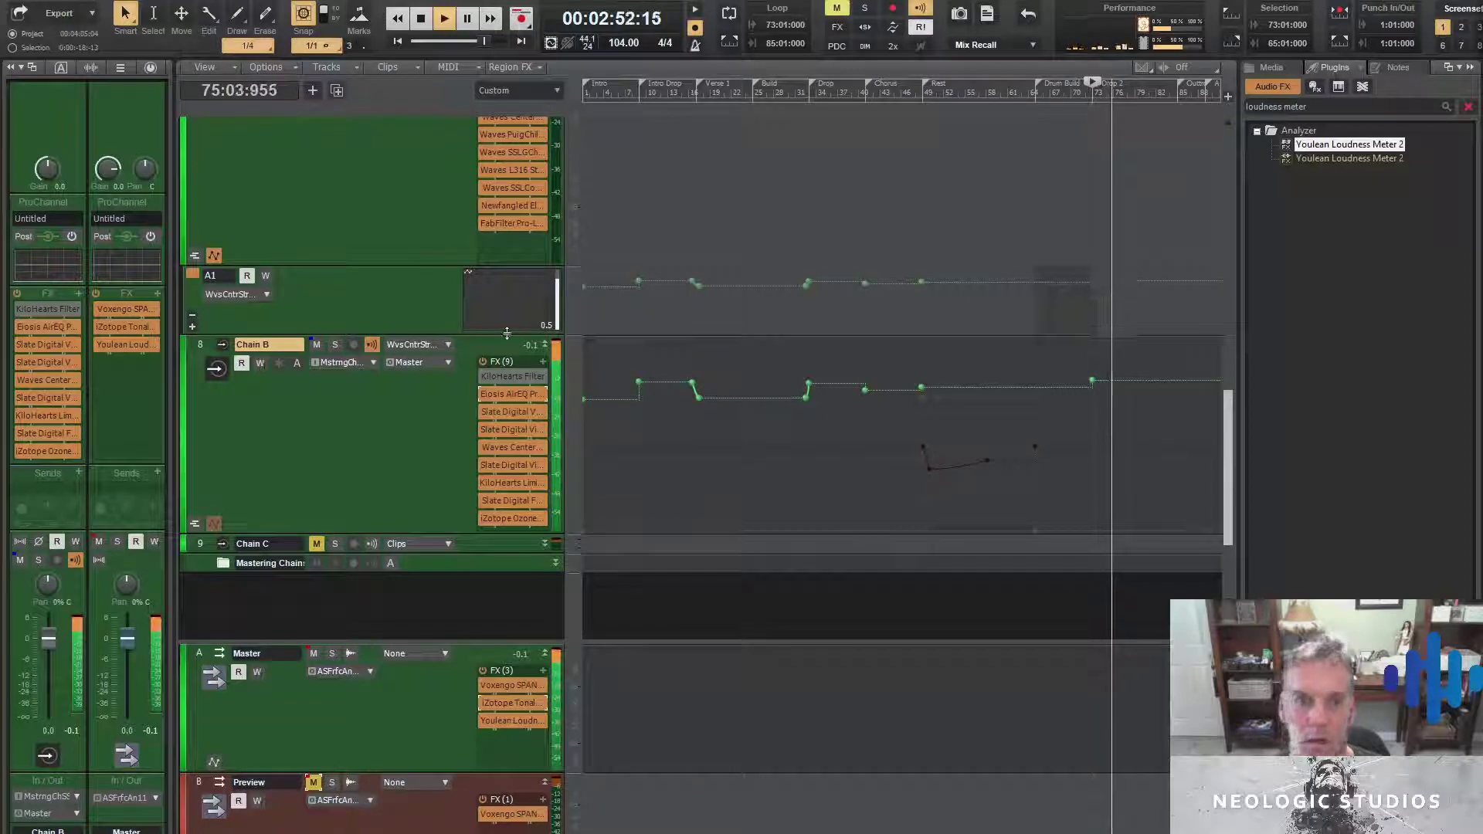
Adjust lane A1's Waves Center node at measure 73 and raise Chain B's Sides node there to about 0.7
{"action": "left_click", "coordinate": [1092, 286]}
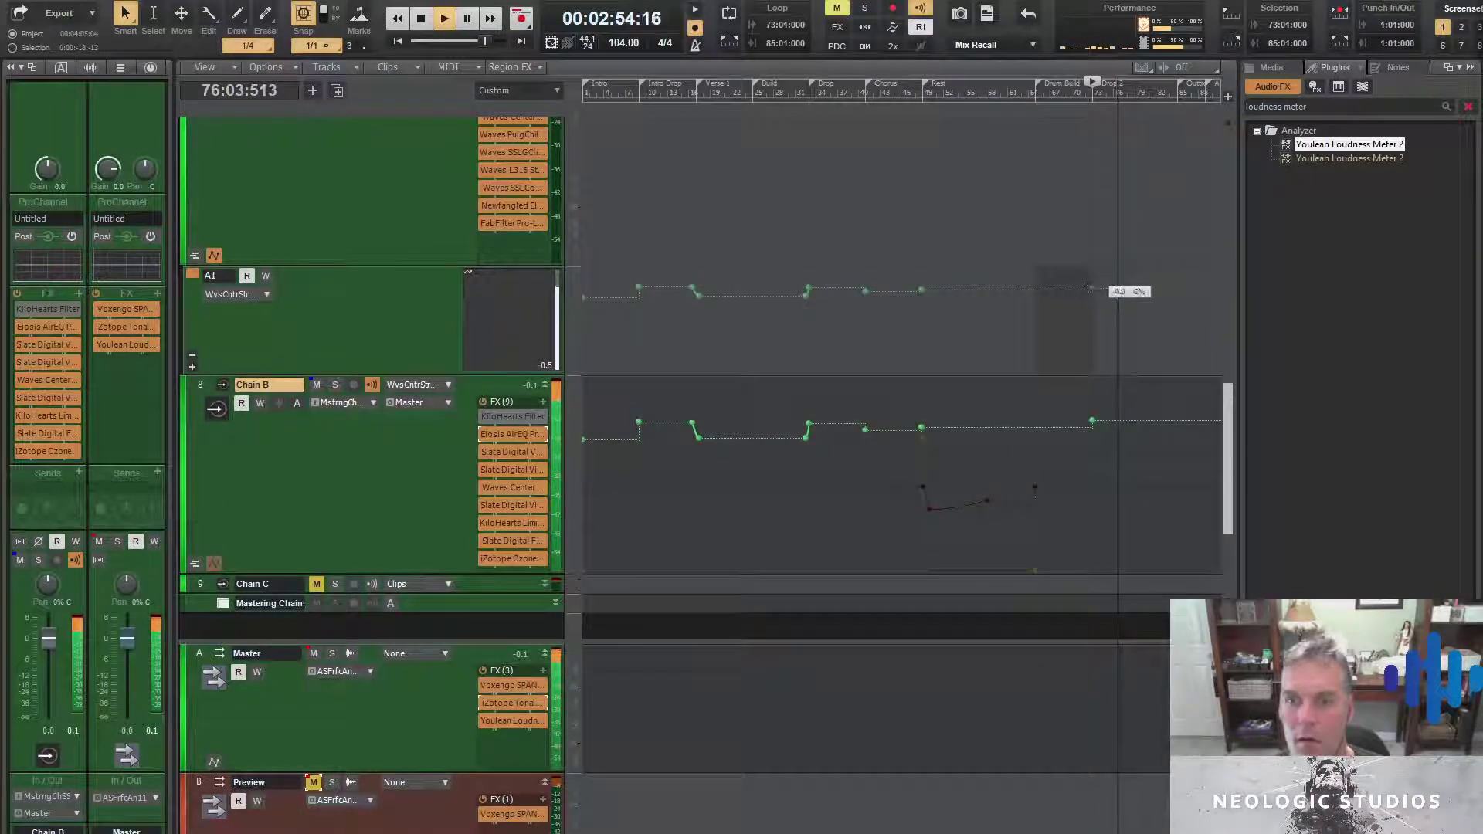
{"action": "left_click", "coordinate": [1093, 421]}
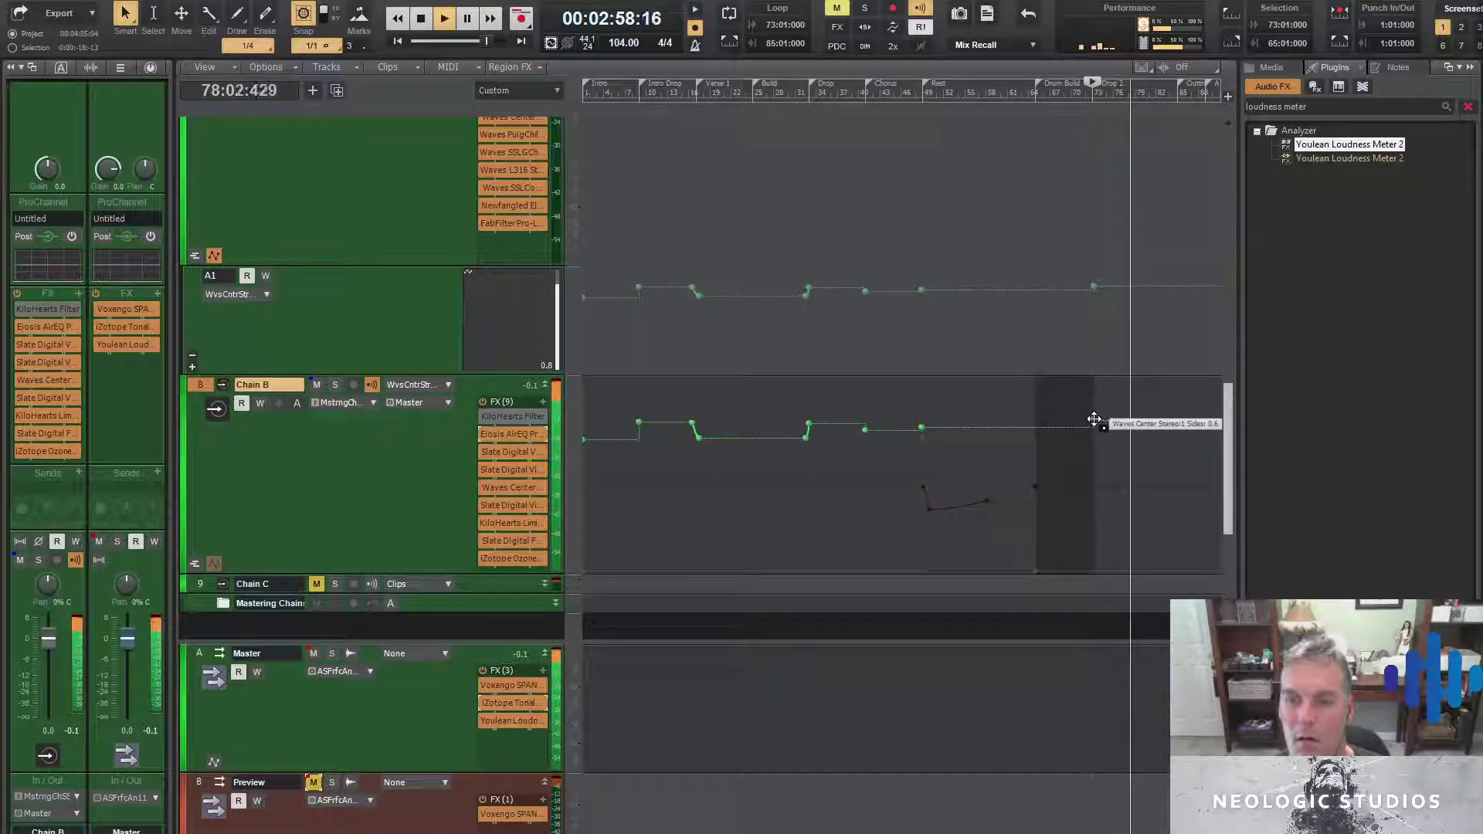
{"action": "left_click", "coordinate": [1094, 419]}
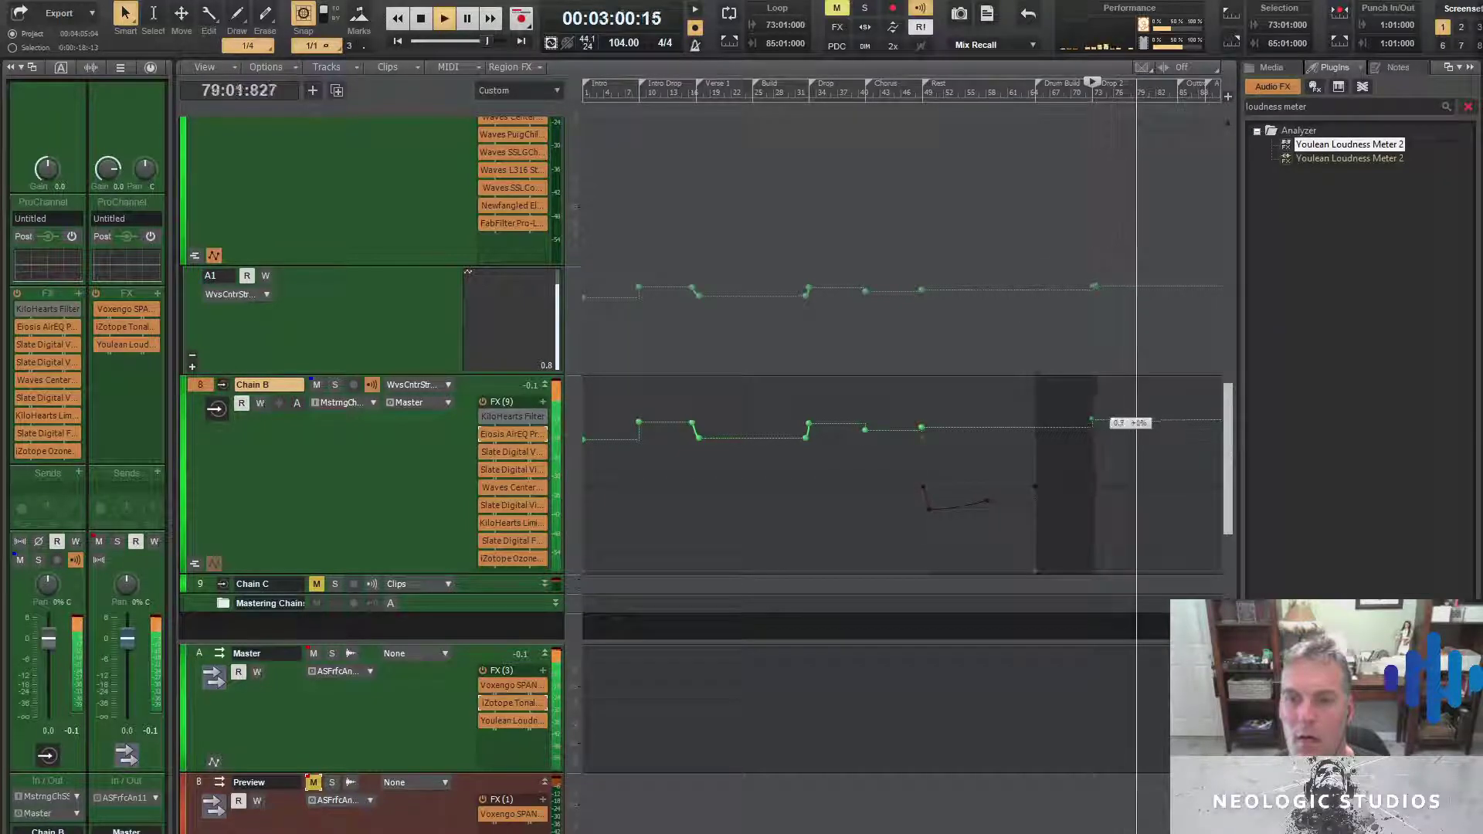
{"action": "left_click_drag", "start_coordinate": [1091, 420], "coordinate": [1092, 417]}
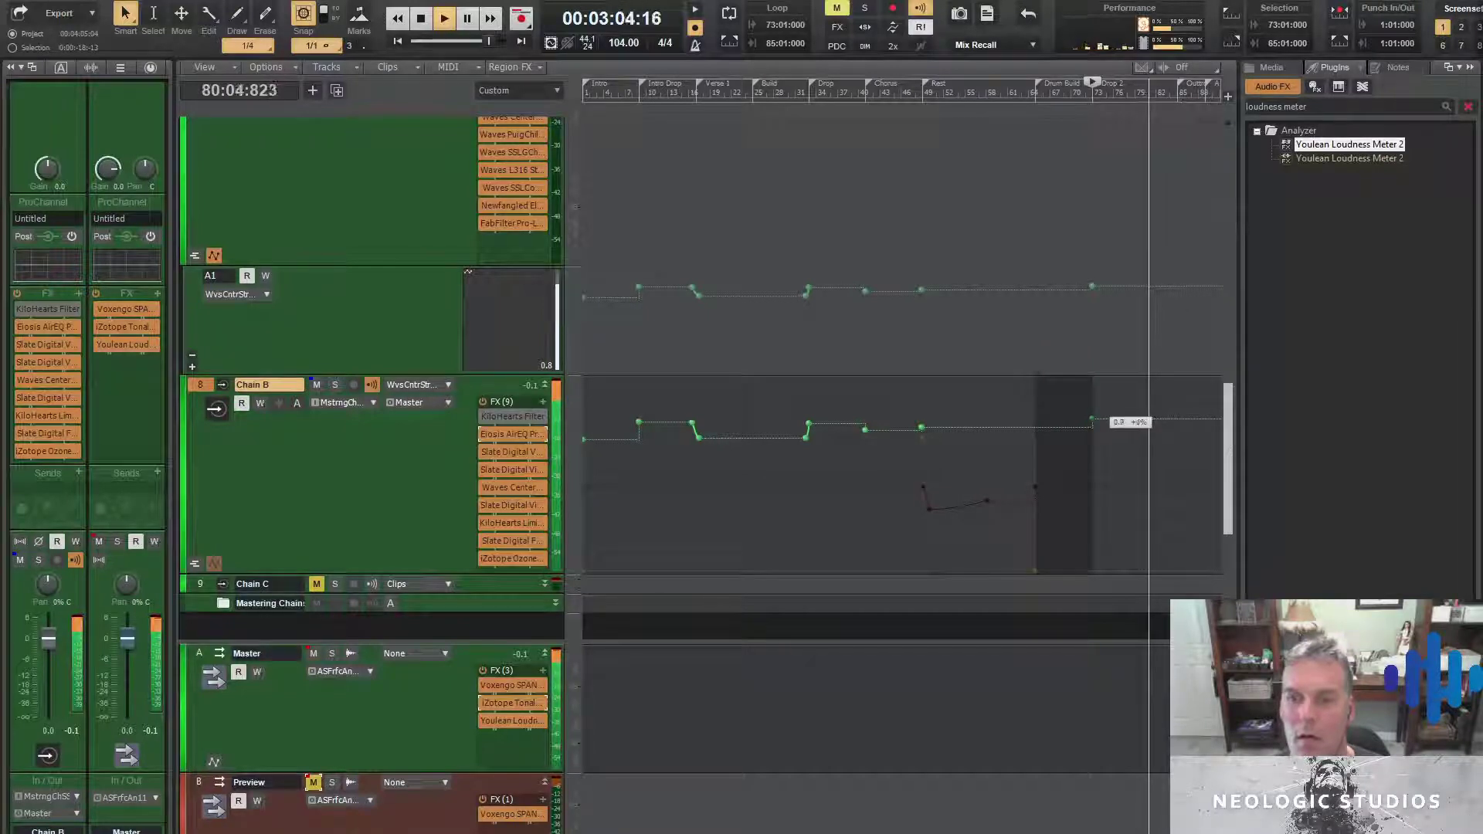
{"action": "left_click_drag", "start_coordinate": [1091, 419], "coordinate": [1093, 419]}
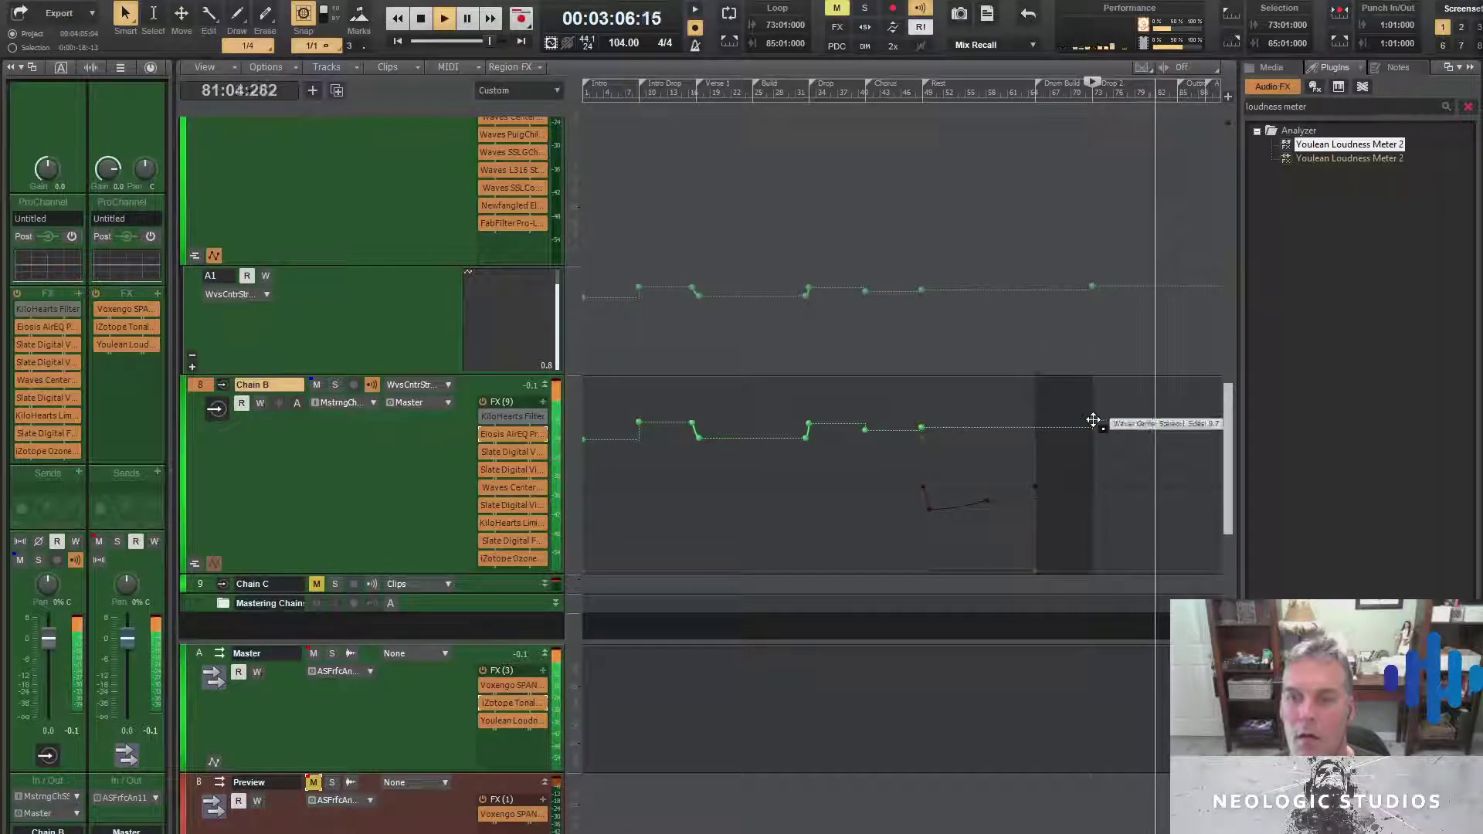
Match the level of lane A1's Waves Center node at measure 73 to Chain B's Sides node there, with playback stopped
{"action": "right_click", "coordinate": [1093, 420]}
{"action": "left_click", "coordinate": [1151, 520]}
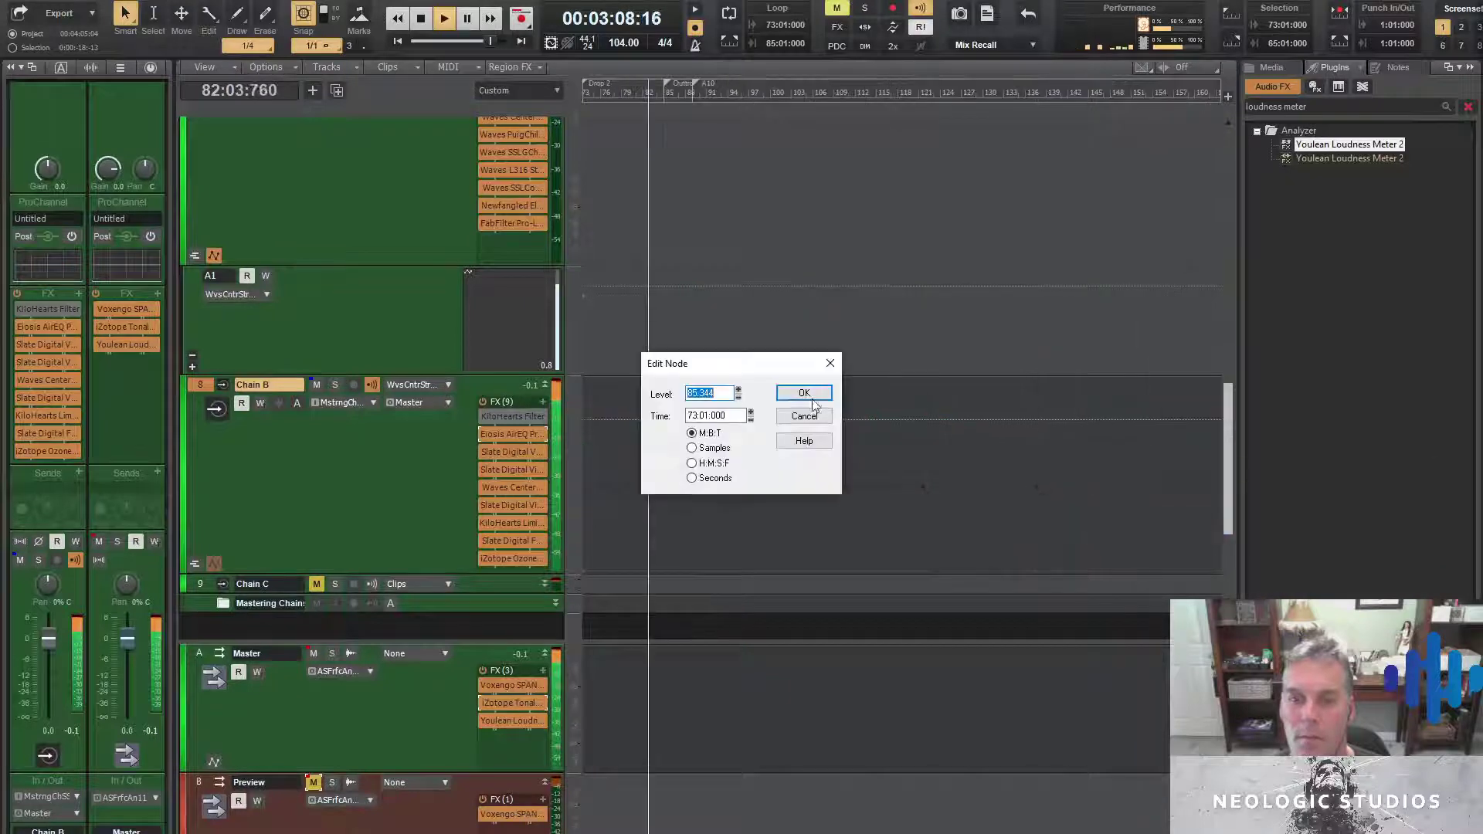
{"action": "left_click", "coordinate": [811, 400]}
{"action": "key", "text": "space"}
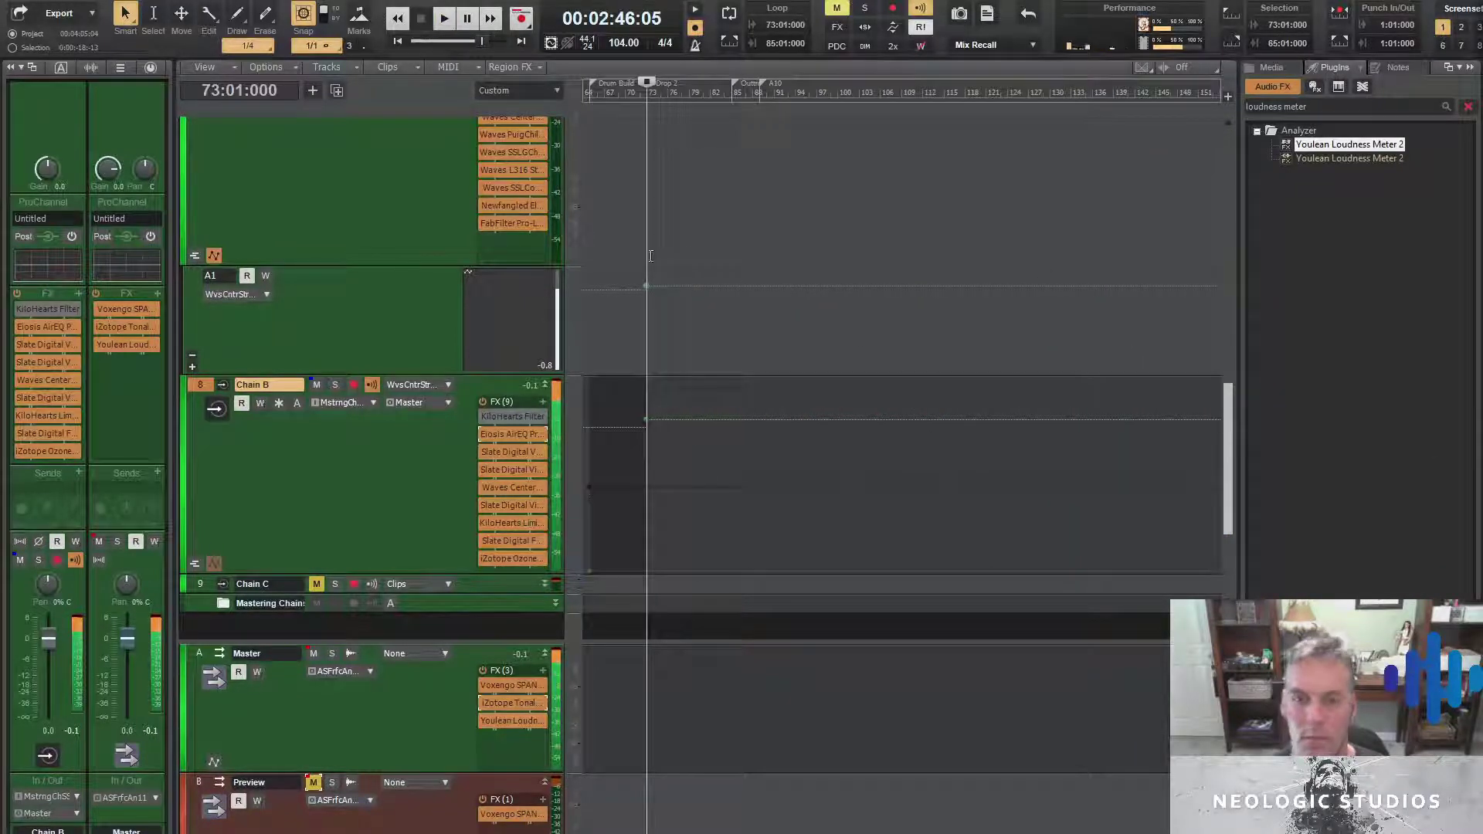
{"action": "right_click", "coordinate": [648, 287]}
{"action": "left_click", "coordinate": [705, 391]}
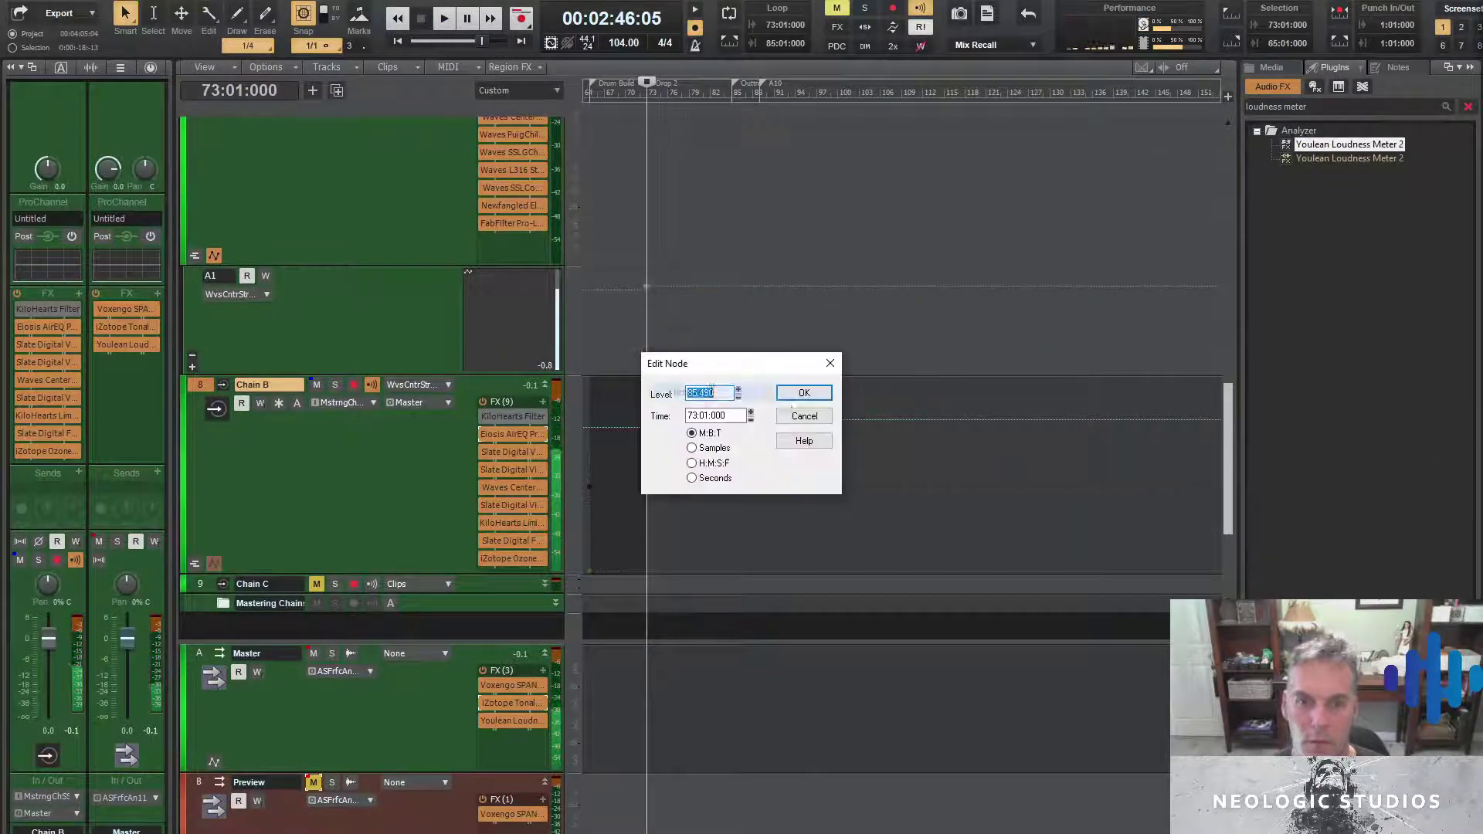
{"action": "left_click", "coordinate": [797, 396]}
{"action": "scroll", "coordinate": [888, 563], "scroll_direction": "down", "scroll_amount": 1}
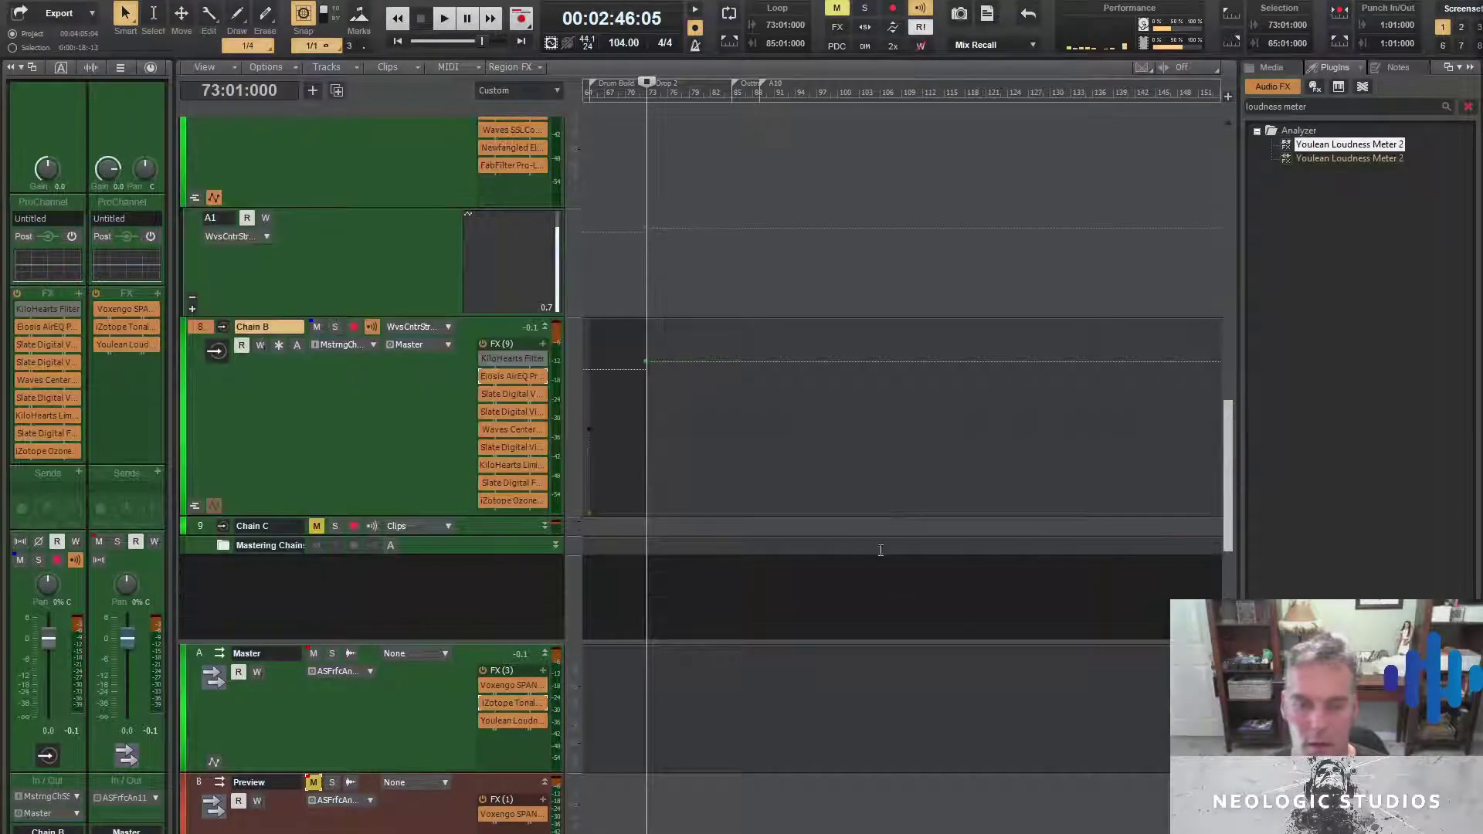
{"action": "scroll", "coordinate": [756, 525], "scroll_direction": "left", "scroll_amount": 3}
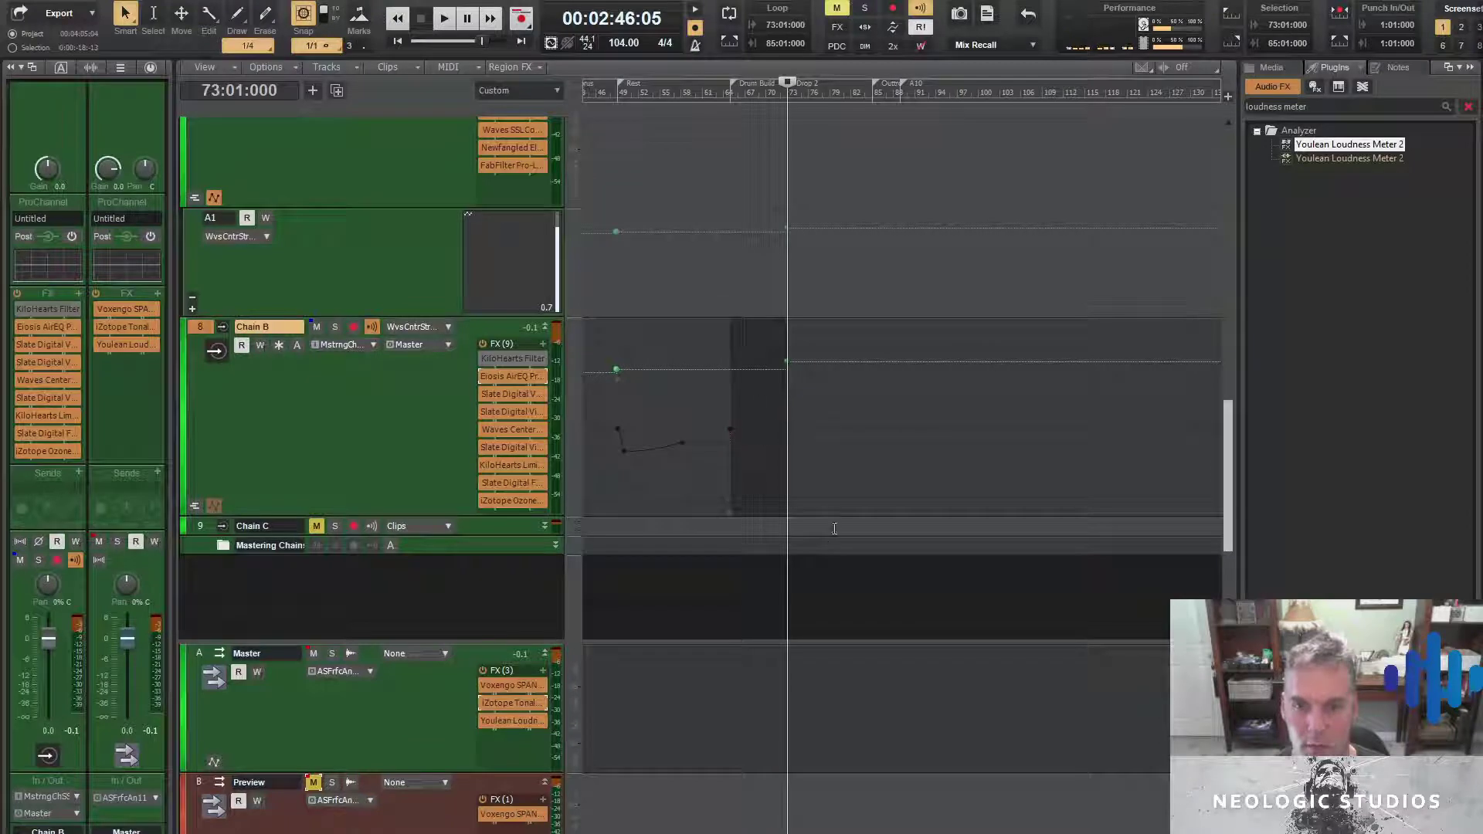
{"action": "left_click", "coordinate": [787, 477]}
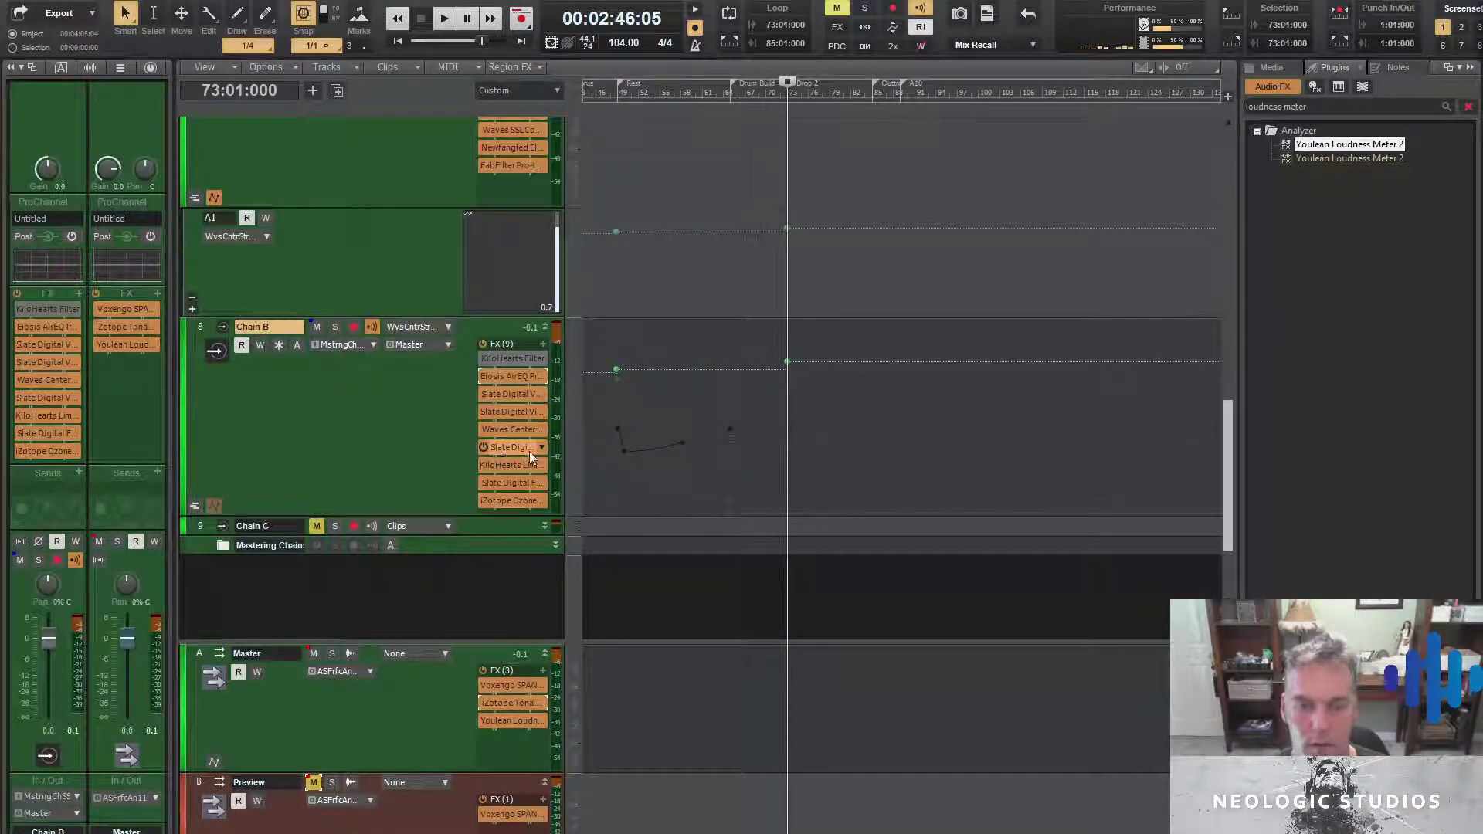
Find iZotope Ozone 9 Dynamic EQ among the plug-ins, insert it in Chain B before the KiloHearts limiter, and collapse the browser
{"action": "left_click_drag", "start_coordinate": [505, 427], "coordinate": [477, 572]}
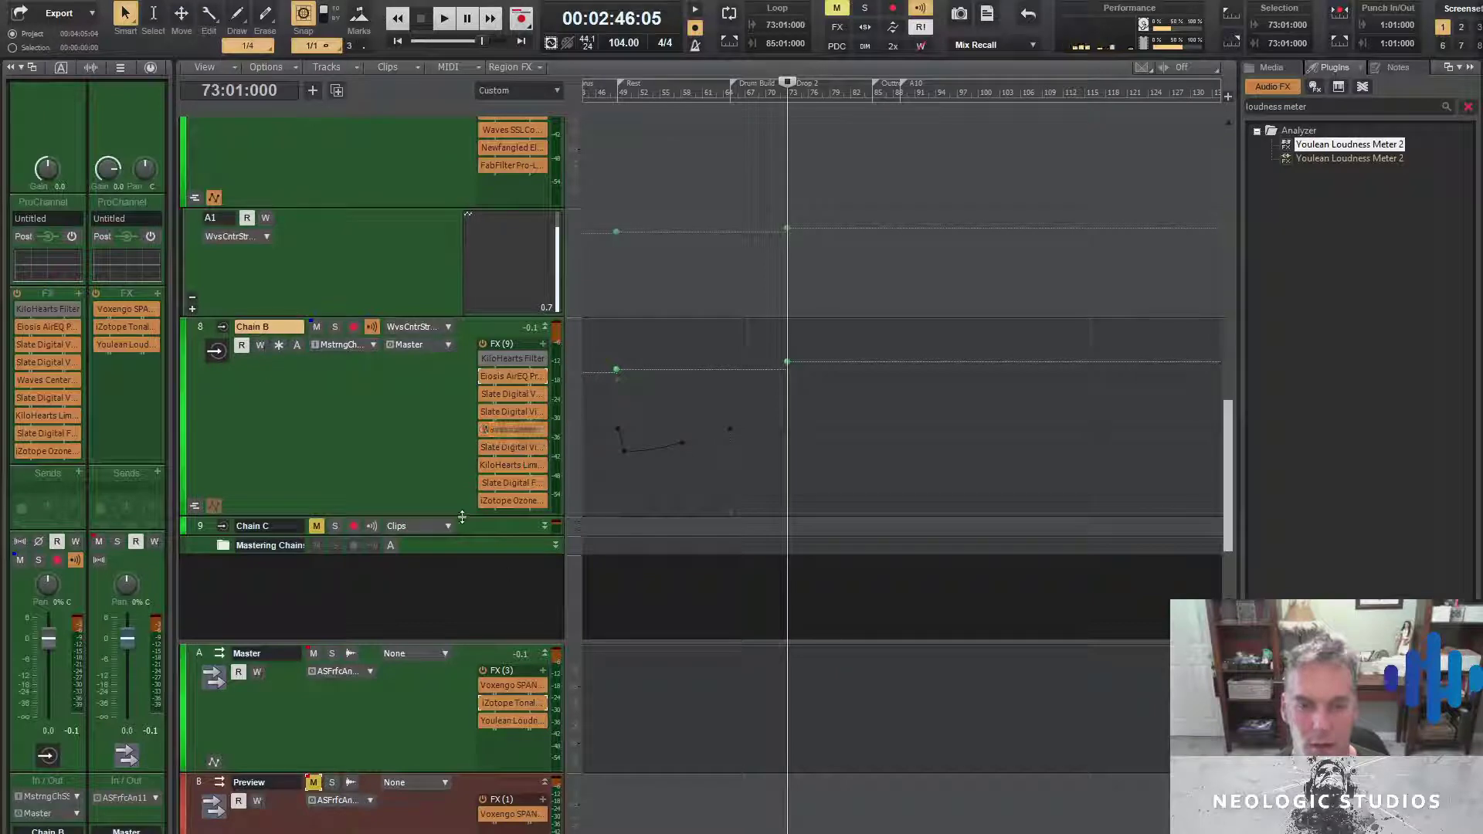
{"action": "left_click_drag", "start_coordinate": [462, 516], "coordinate": [463, 522]}
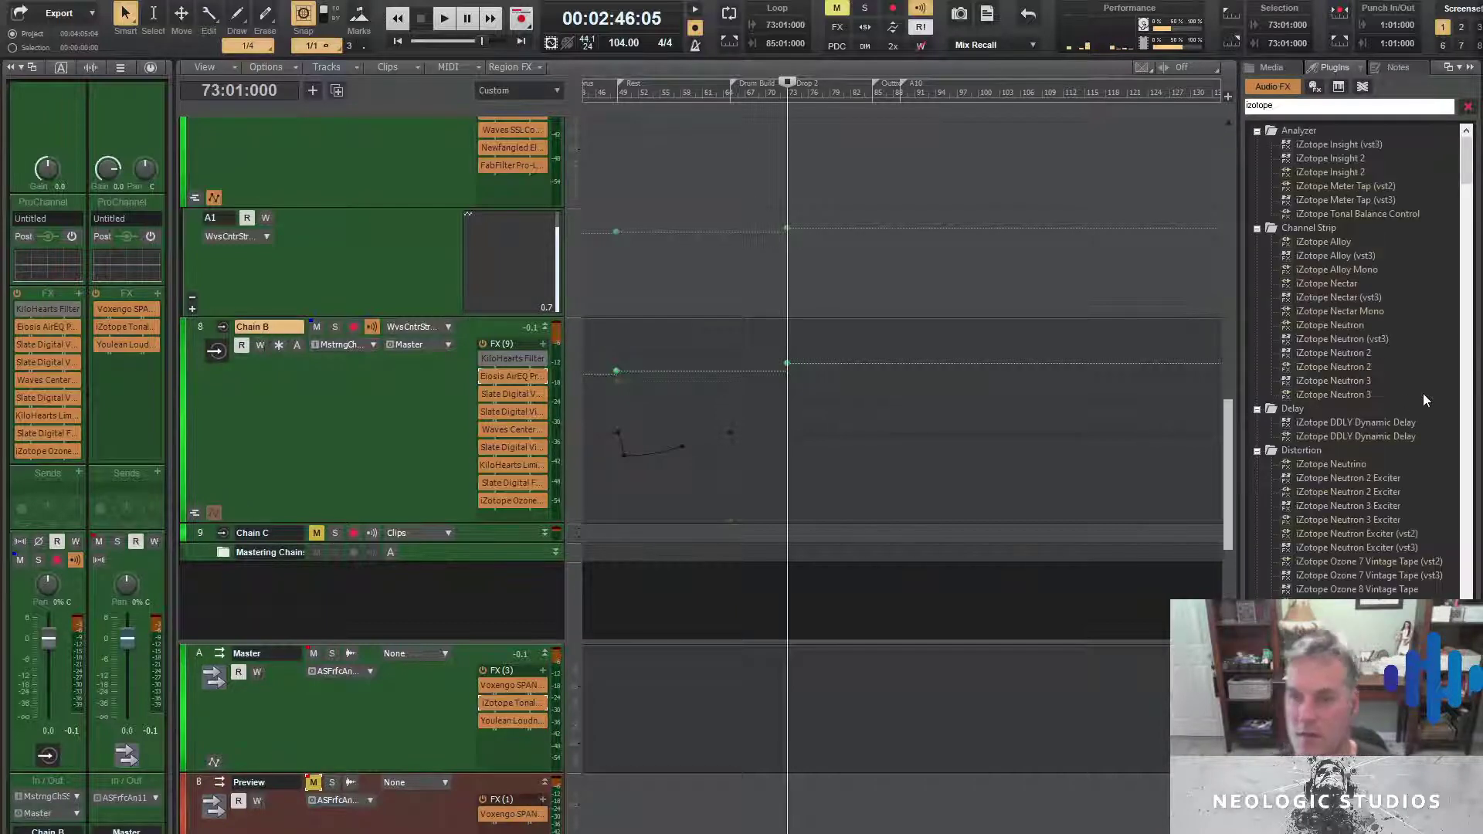
{"action": "scroll", "coordinate": [1421, 391], "scroll_direction": "down", "scroll_amount": 8}
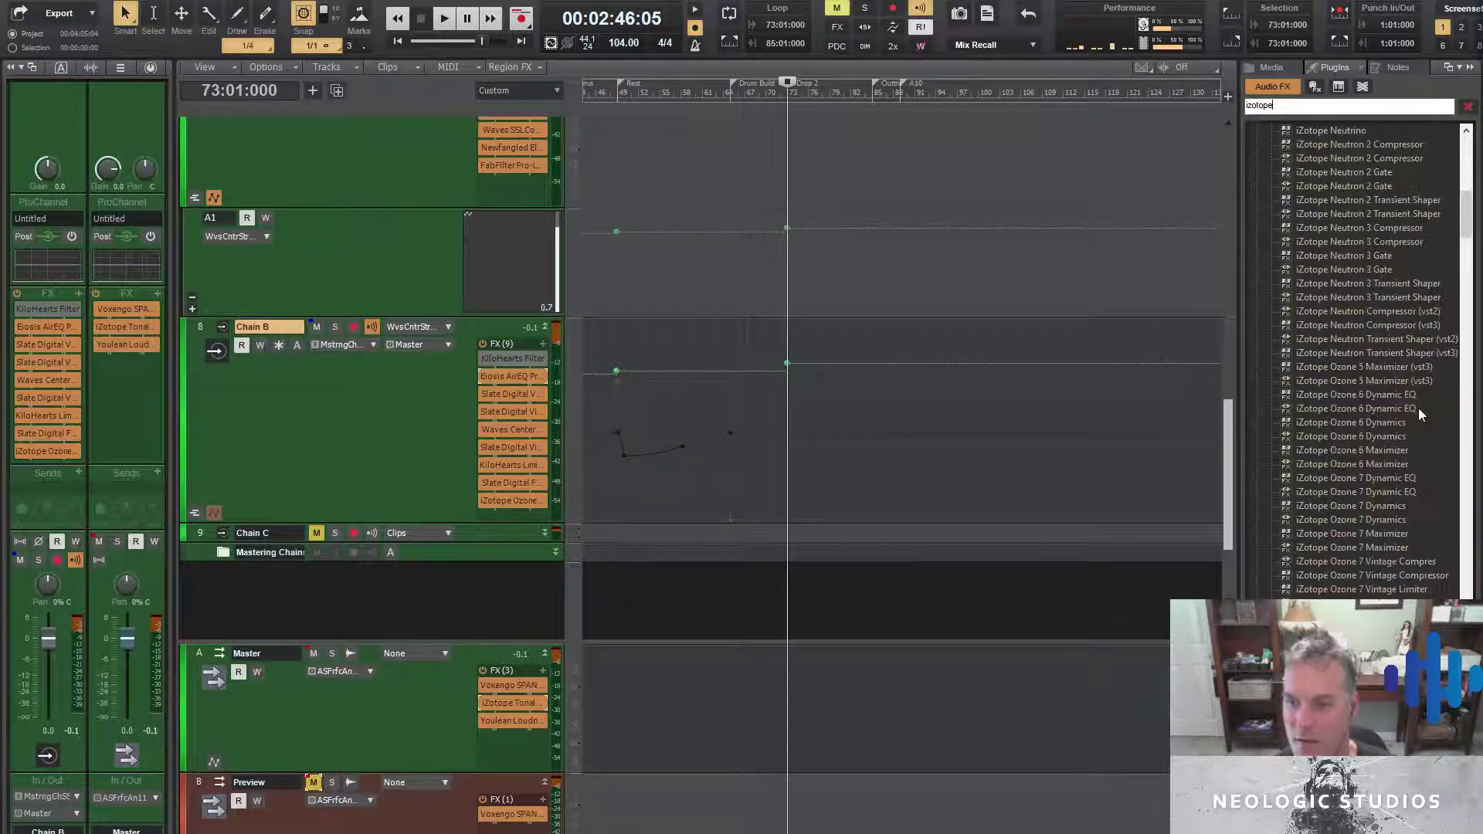
{"action": "scroll", "coordinate": [1419, 408], "scroll_direction": "down", "scroll_amount": 15}
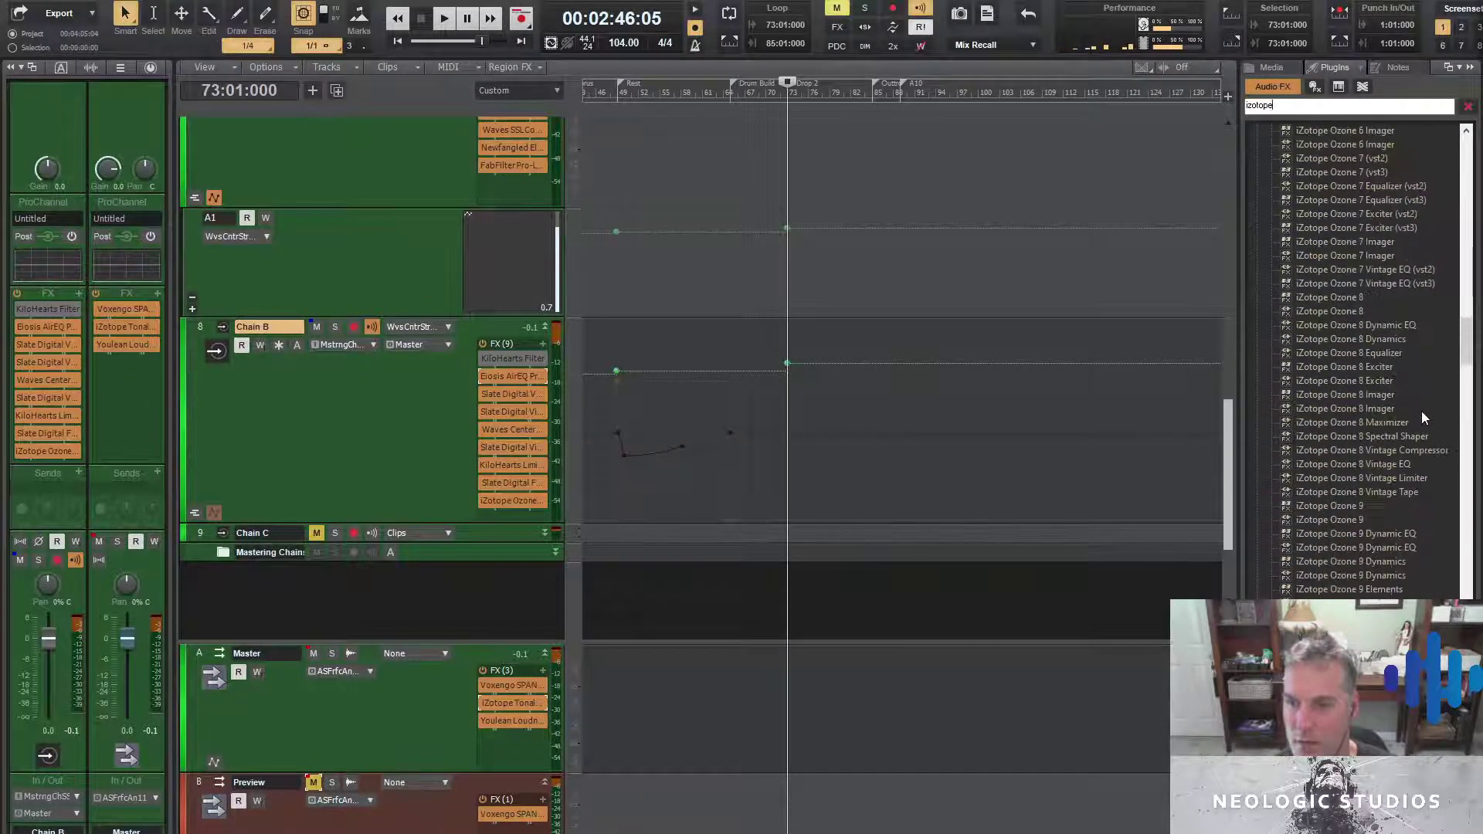
{"action": "scroll", "coordinate": [1420, 415], "scroll_direction": "down", "scroll_amount": 8}
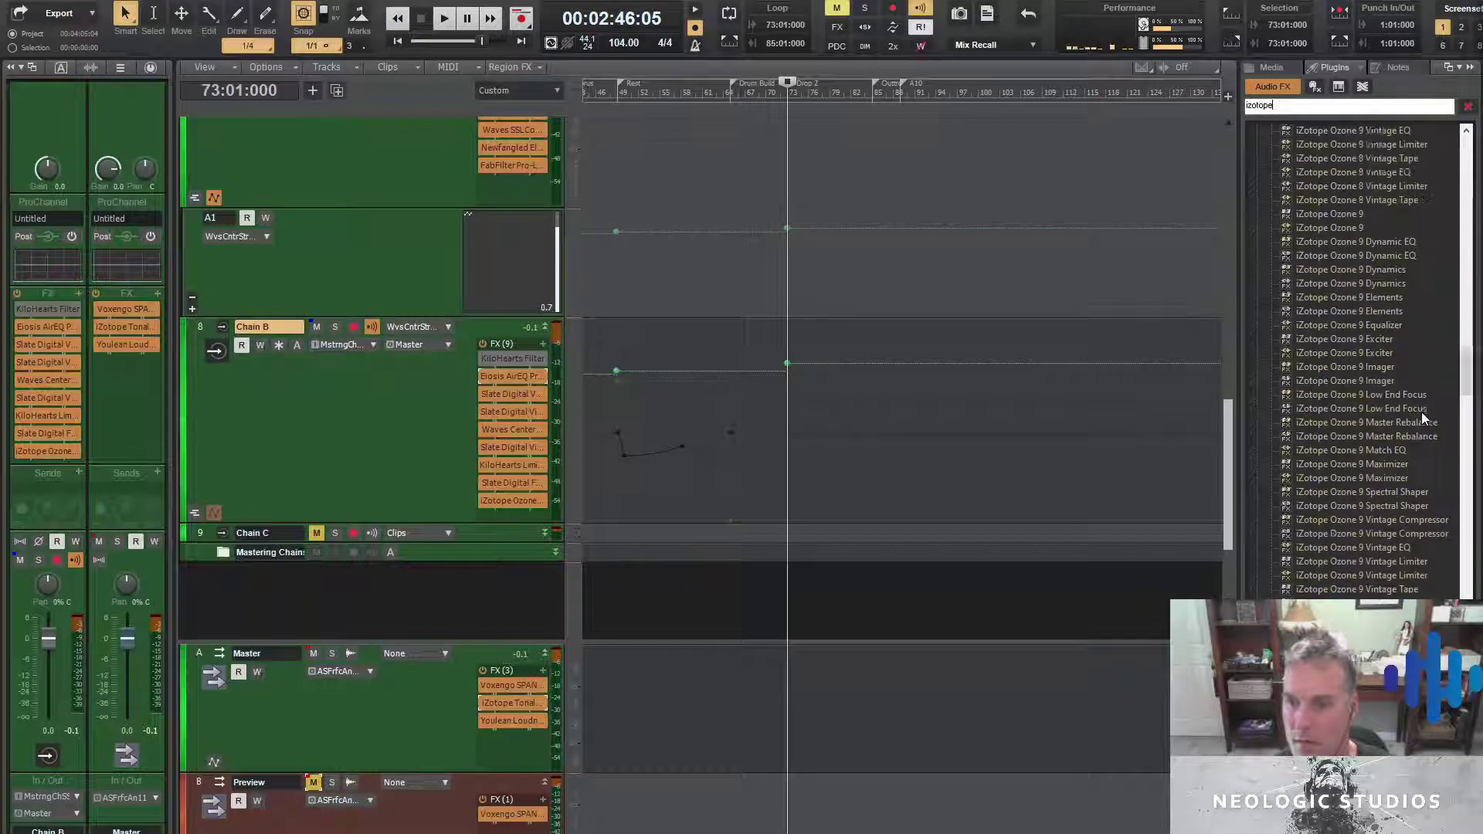
{"action": "scroll", "coordinate": [1421, 411], "scroll_direction": "up", "scroll_amount": 1}
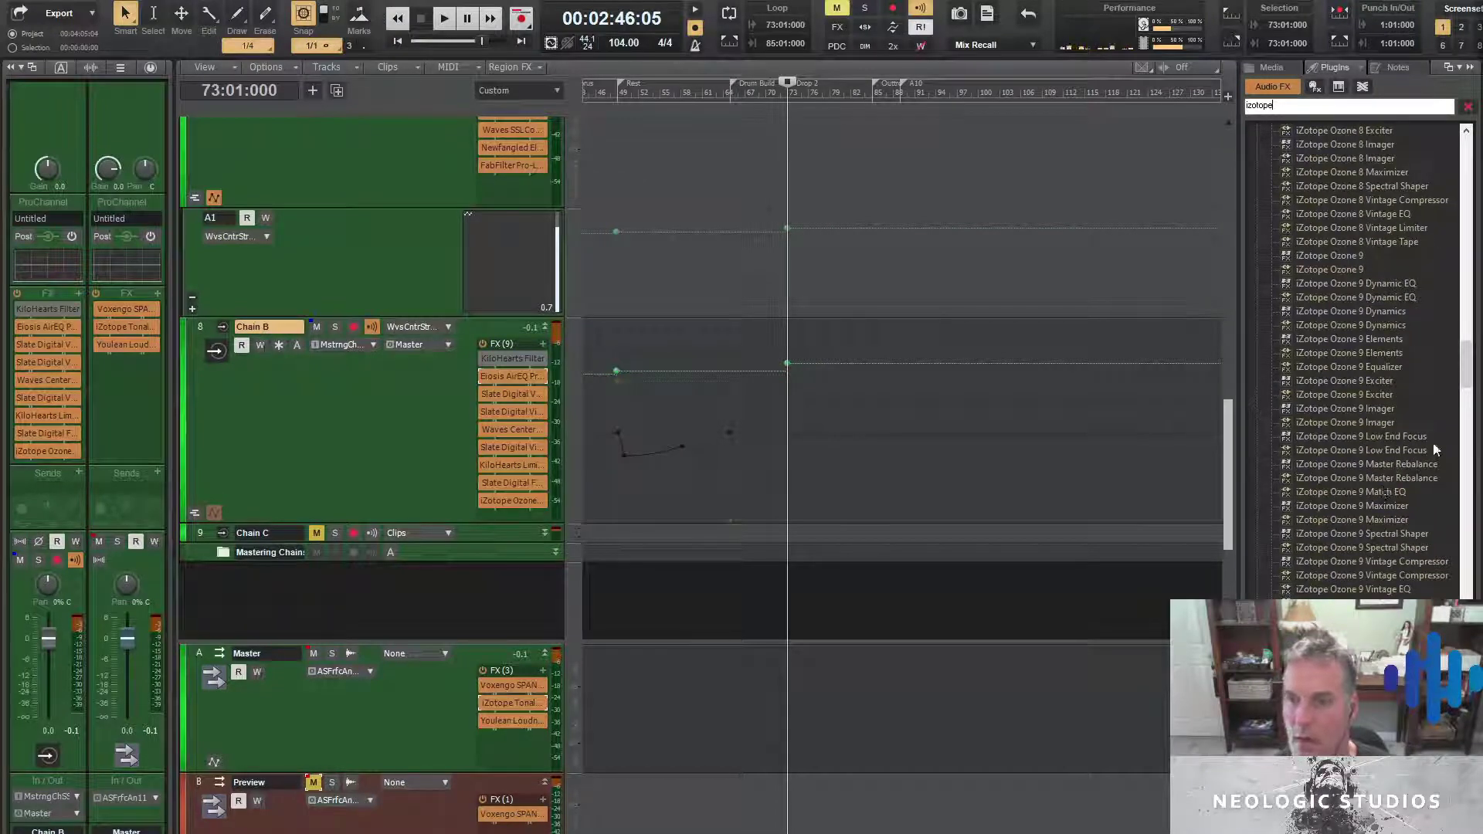
{"action": "left_click", "coordinate": [1394, 285]}
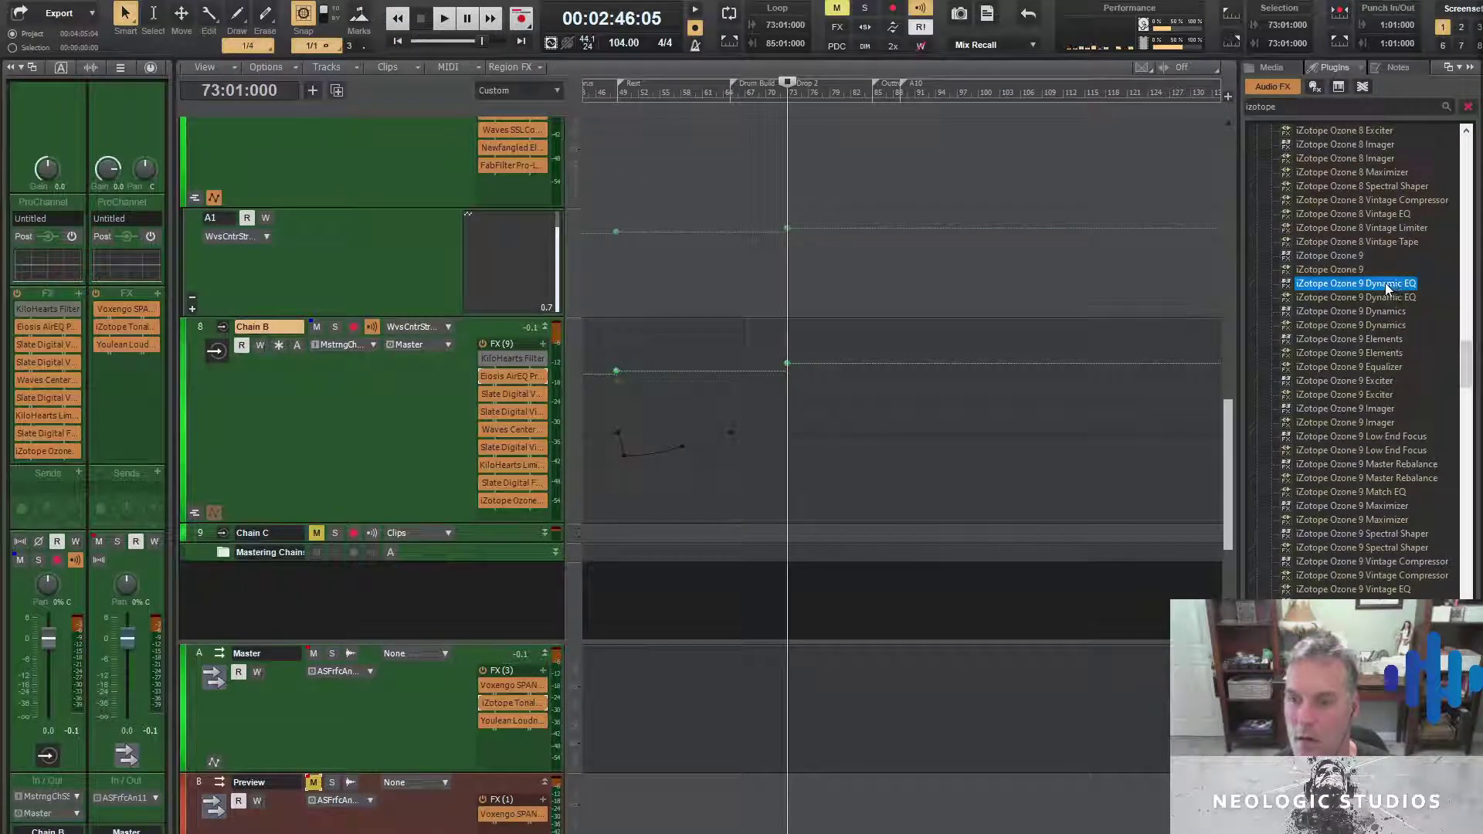
{"action": "left_click_drag", "start_coordinate": [698, 442], "coordinate": [550, 453]}
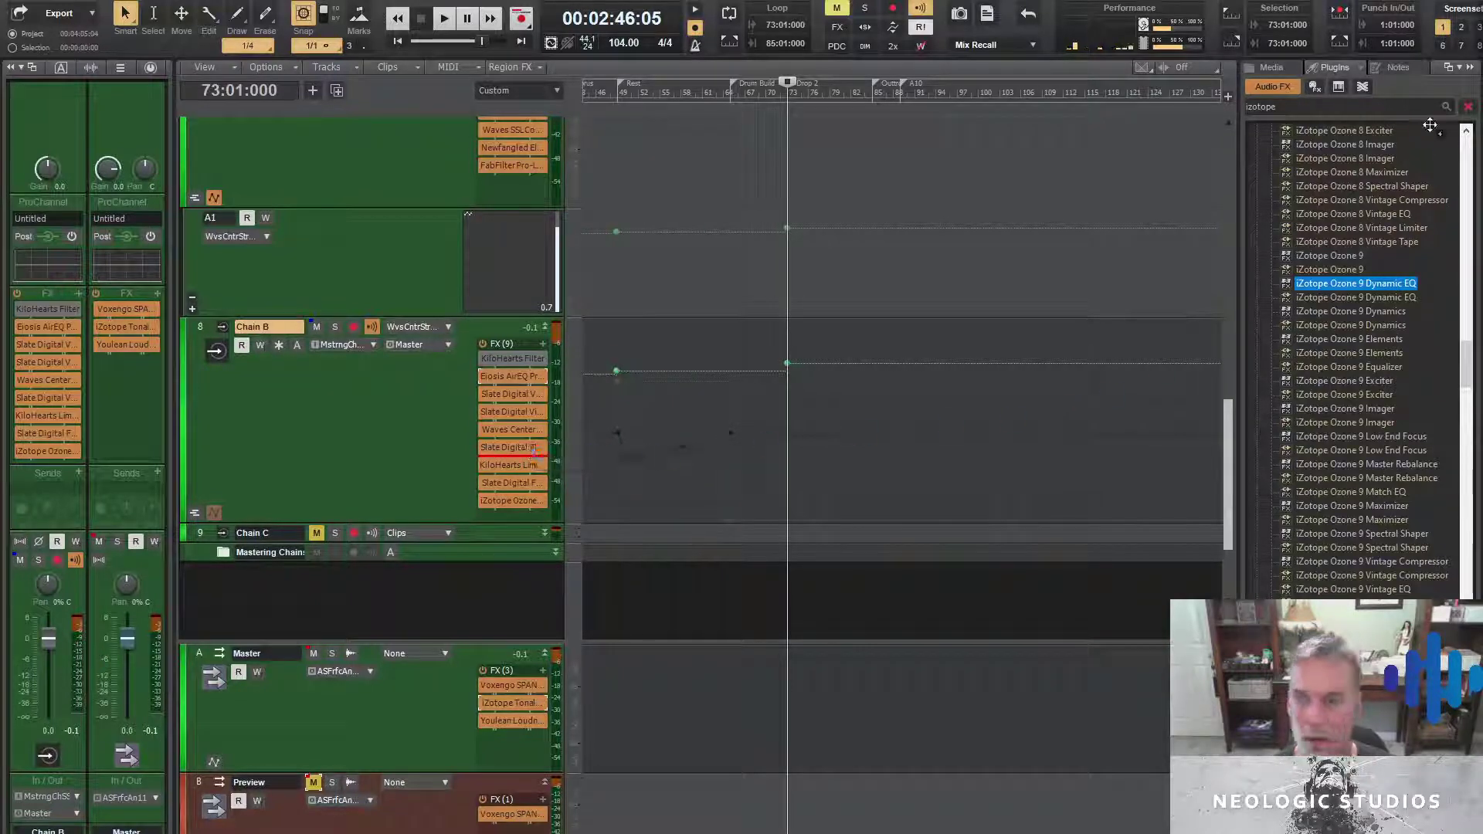
{"action": "left_click", "coordinate": [1467, 107]}
{"action": "left_click", "coordinate": [1471, 68]}
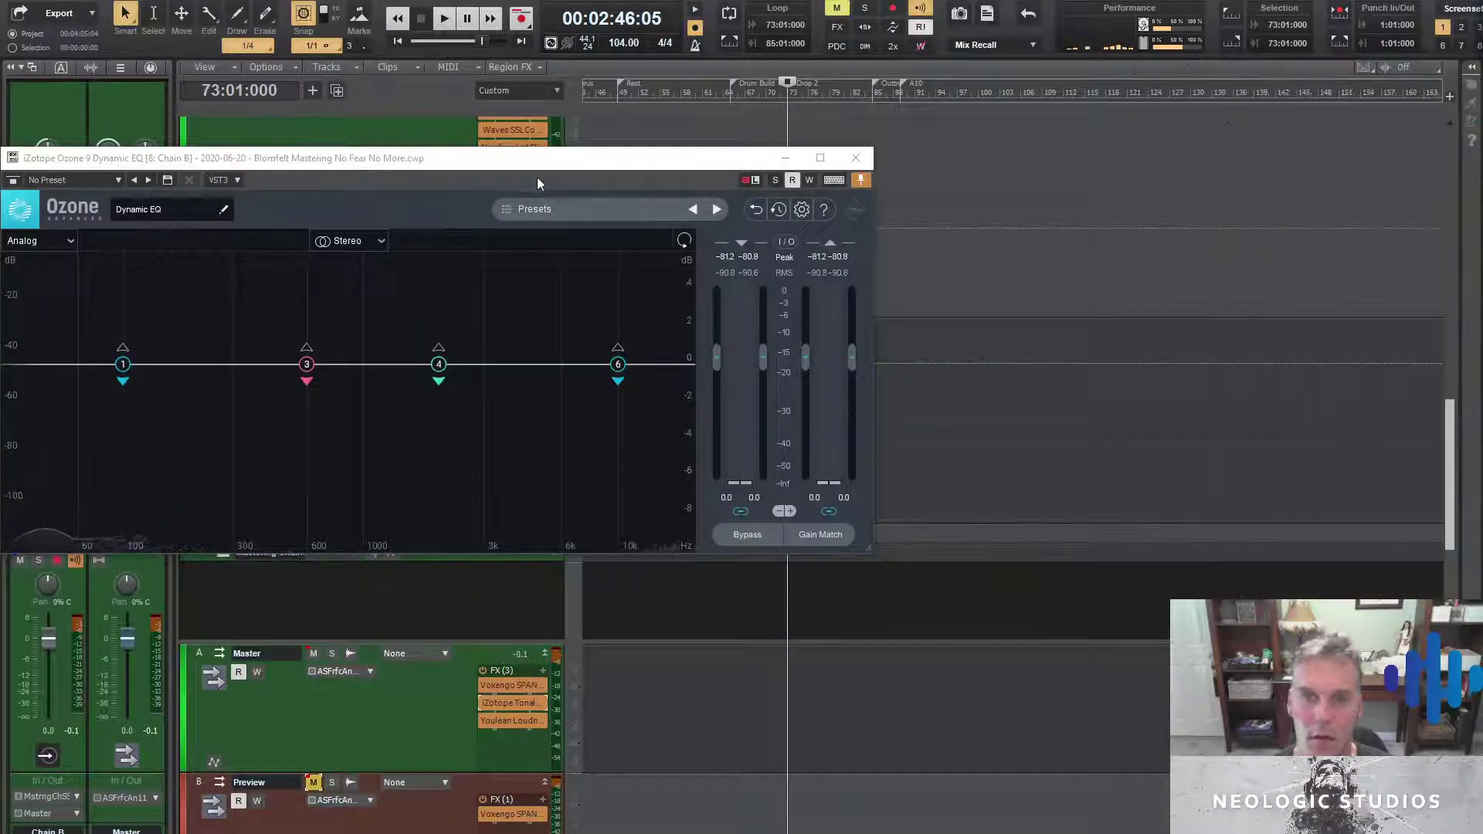
{"action": "left_click_drag", "start_coordinate": [540, 161], "coordinate": [1115, 65]}
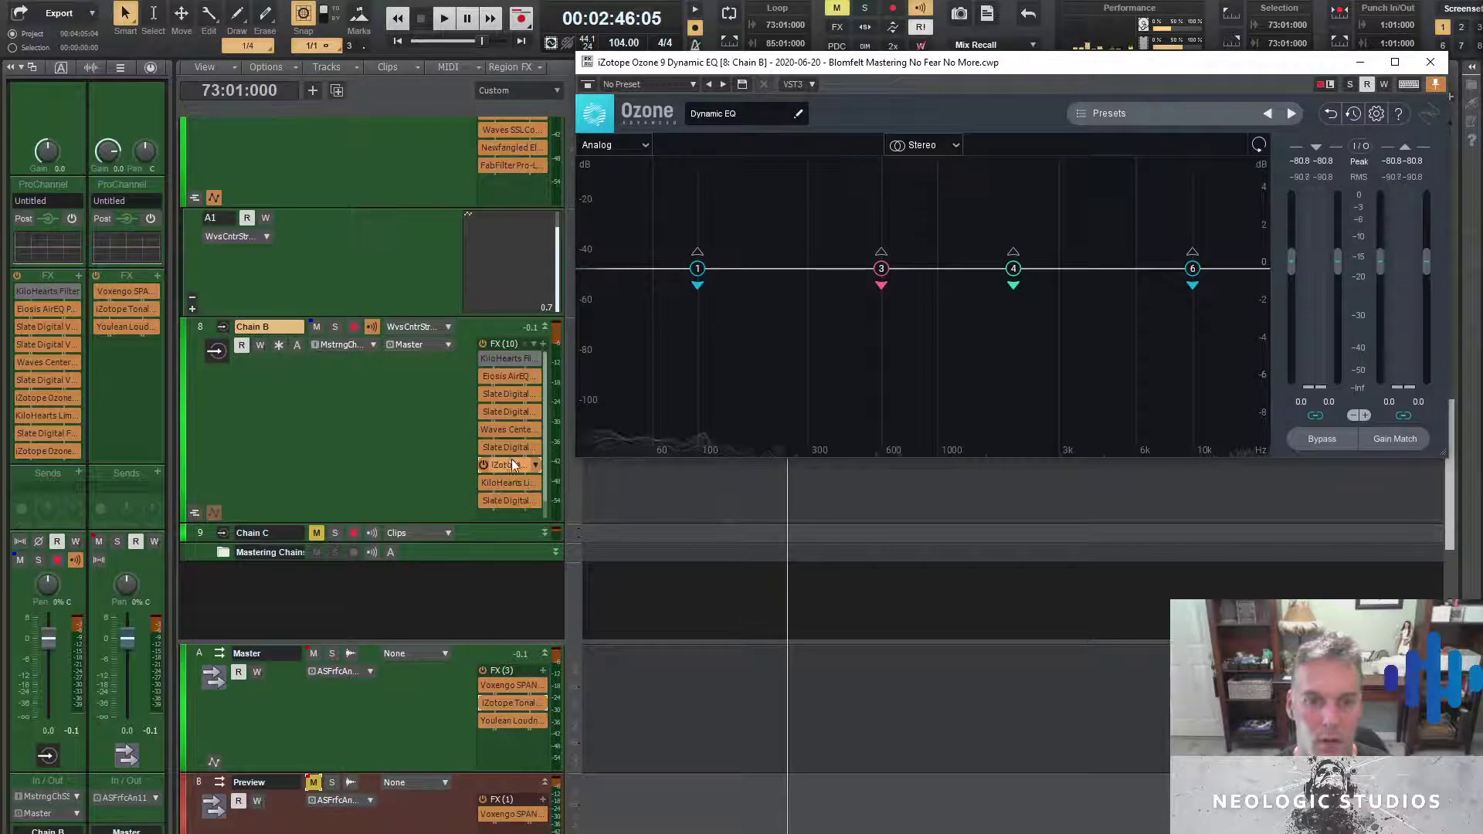
Remove the KiloHearts limiter from Chain B's effects and make the Chain B track taller
{"action": "right_click", "coordinate": [509, 486]}
{"action": "left_click", "coordinate": [522, 501]}
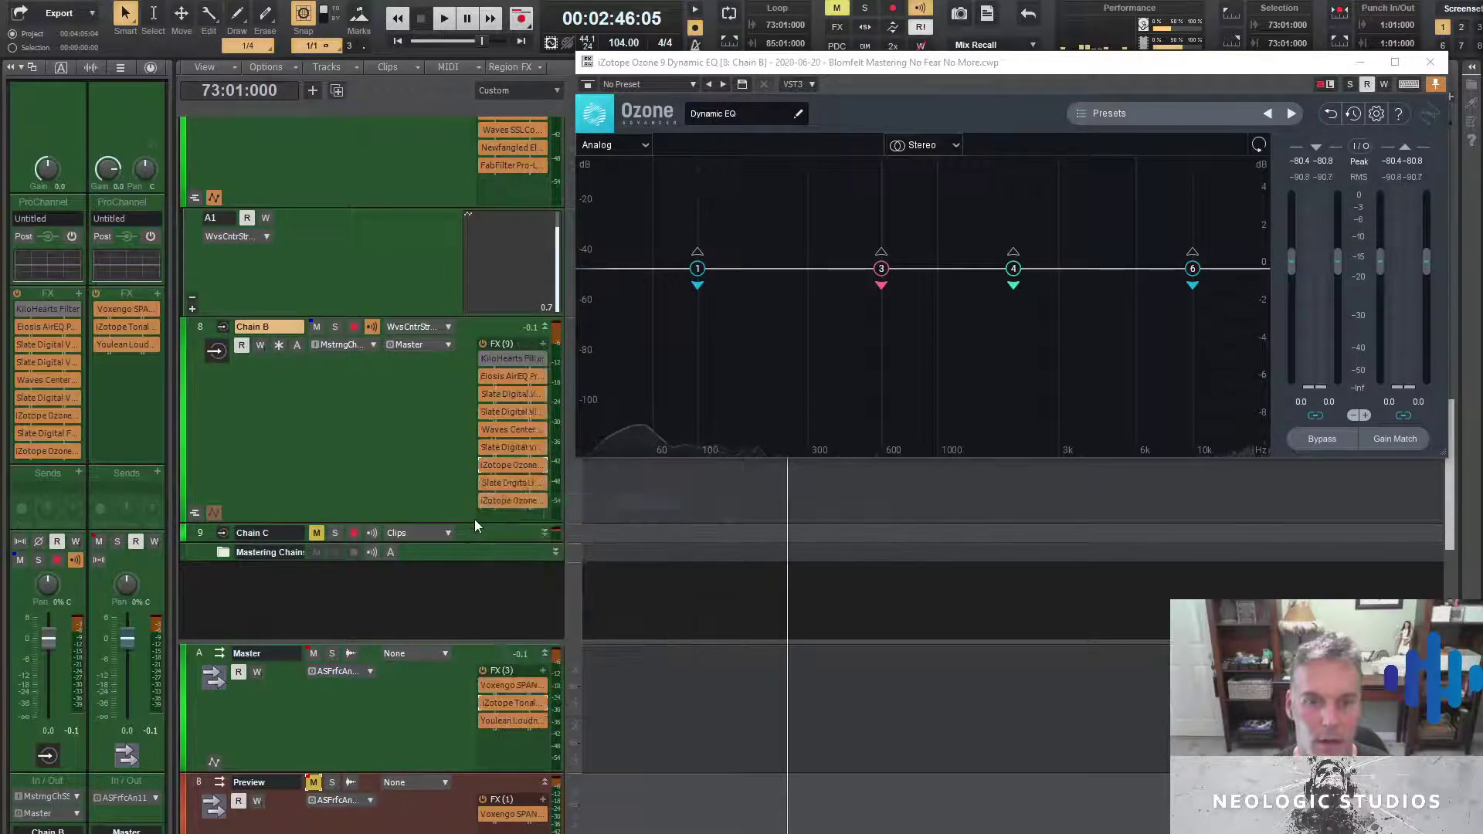
{"action": "left_click_drag", "start_coordinate": [475, 526], "coordinate": [477, 576]}
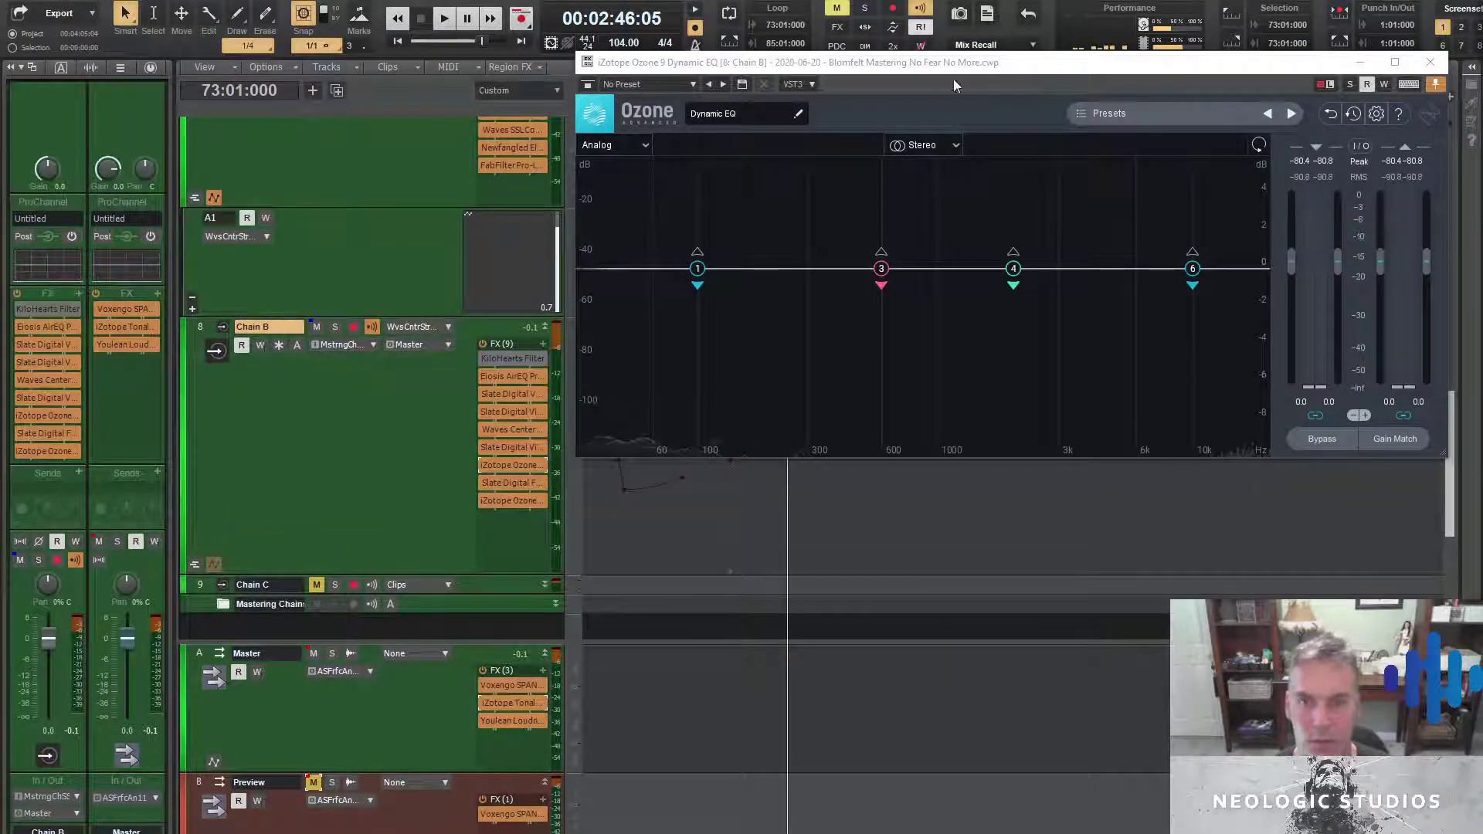
Start playback and shape Dynamic EQ band 4 into a cut of about -1.4 dB at 7360 Hz
{"action": "left_click_drag", "start_coordinate": [980, 63], "coordinate": [795, 162]}
{"action": "key", "text": "space"}
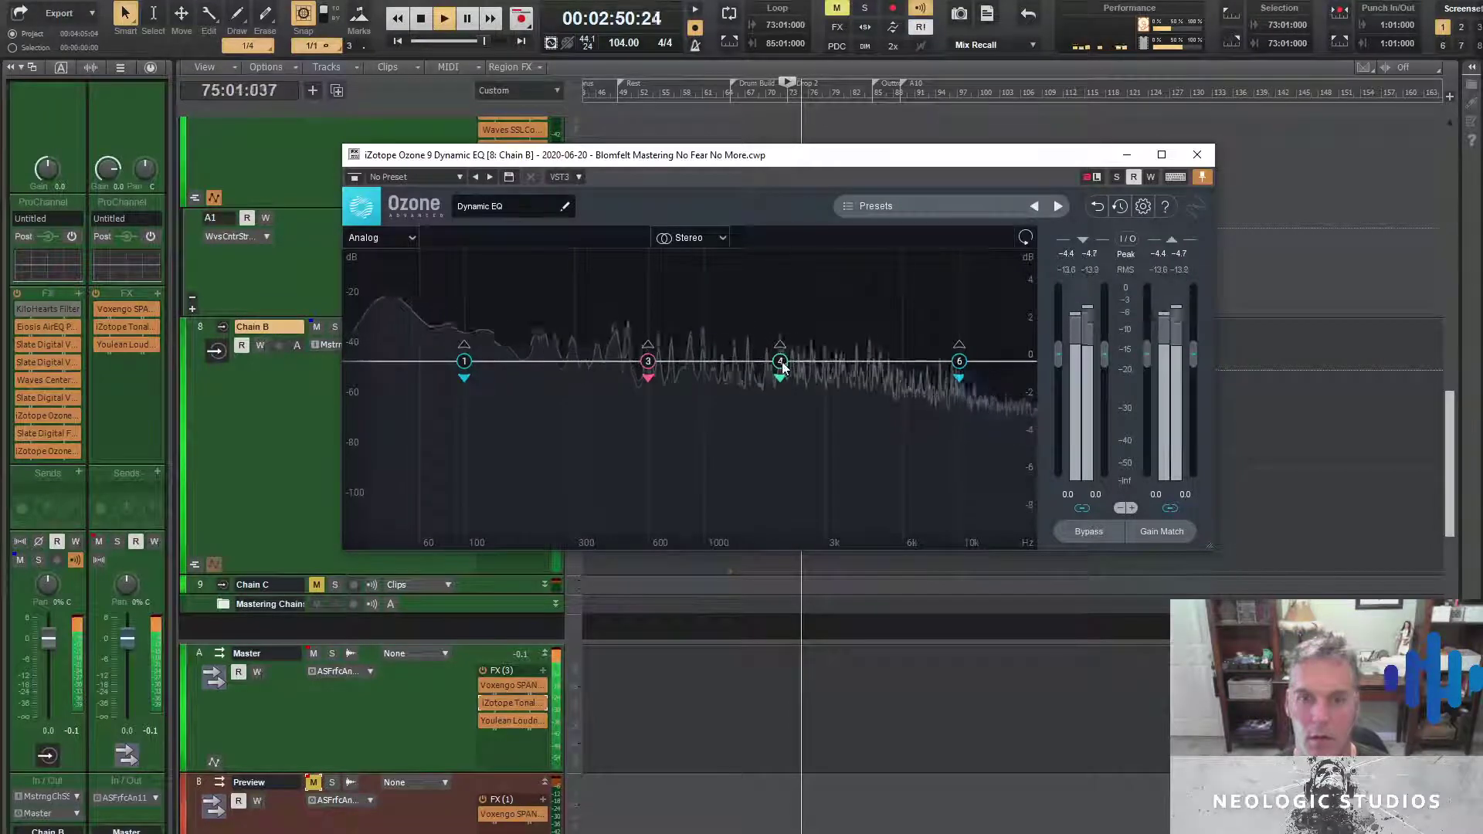
{"action": "left_click_drag", "start_coordinate": [782, 363], "coordinate": [835, 386]}
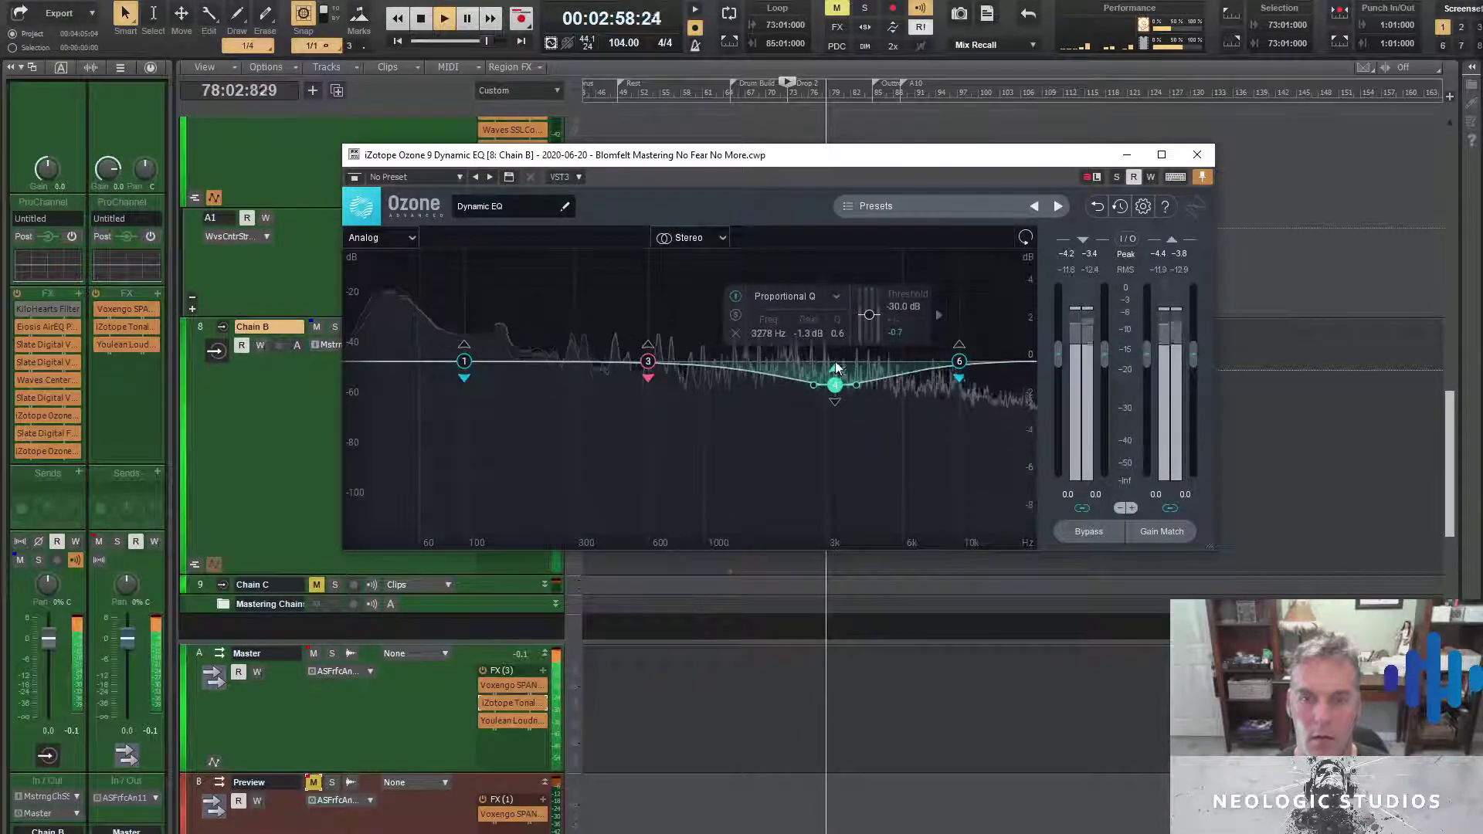
{"action": "mouse_move", "coordinate": [842, 402]}
{"action": "left_mouse_down"}
{"action": "mouse_move", "coordinate": [840, 439]}
{"action": "mouse_move", "coordinate": [840, 403]}
{"action": "left_mouse_up"}
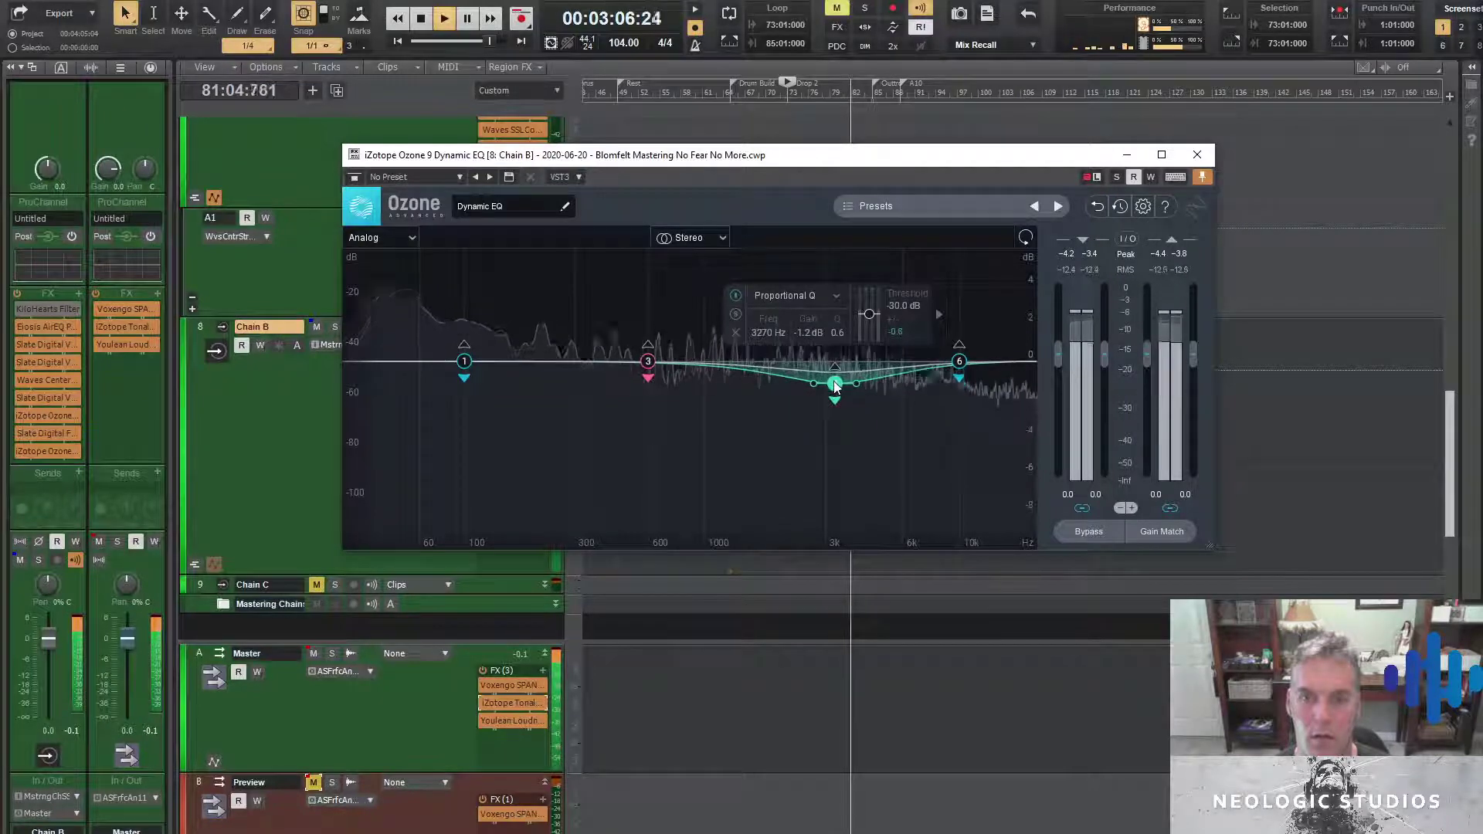
{"action": "left_click_drag", "start_coordinate": [835, 385], "coordinate": [919, 382]}
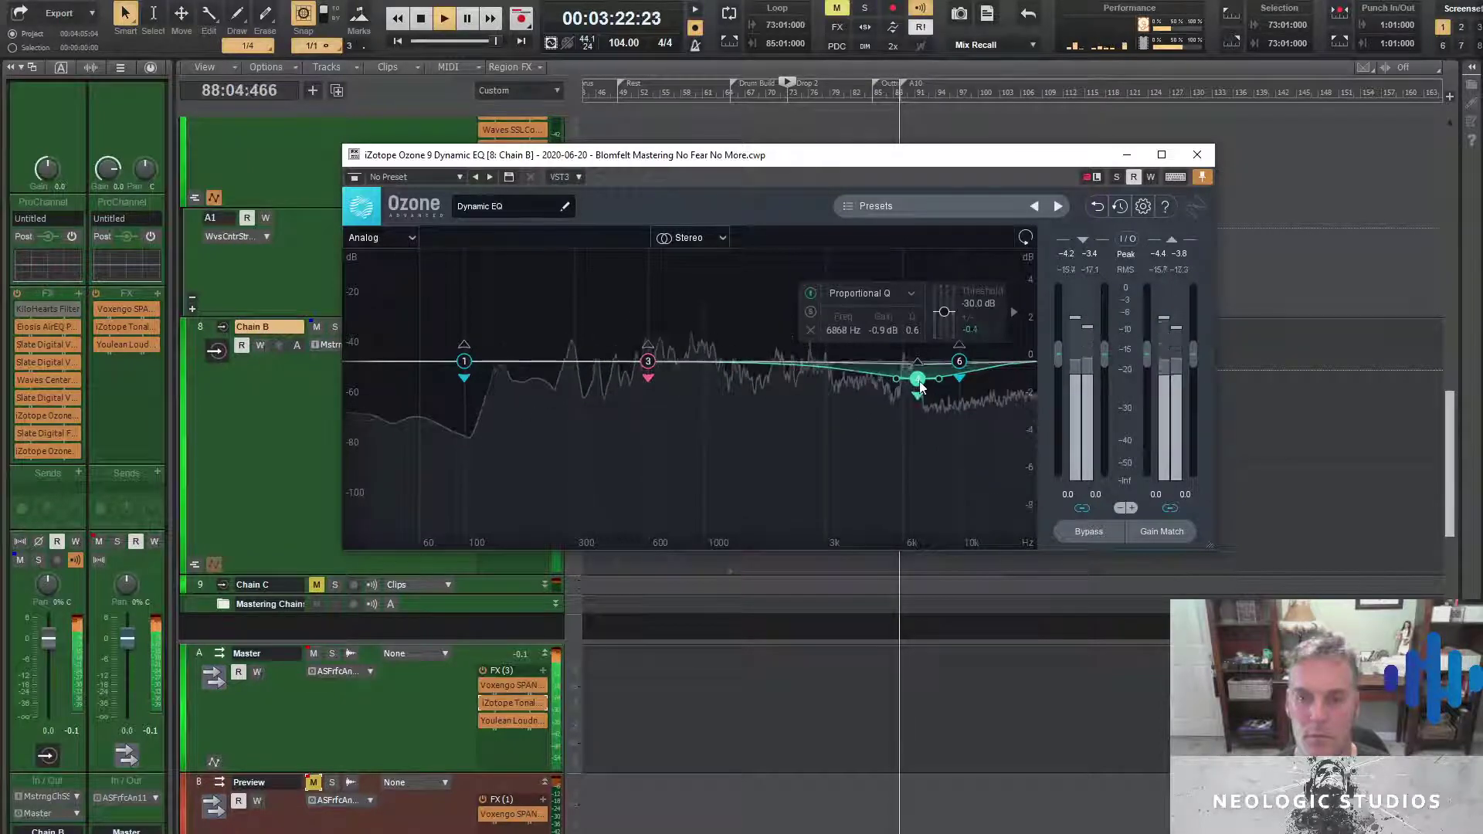
{"action": "left_click_drag", "start_coordinate": [919, 384], "coordinate": [926, 390]}
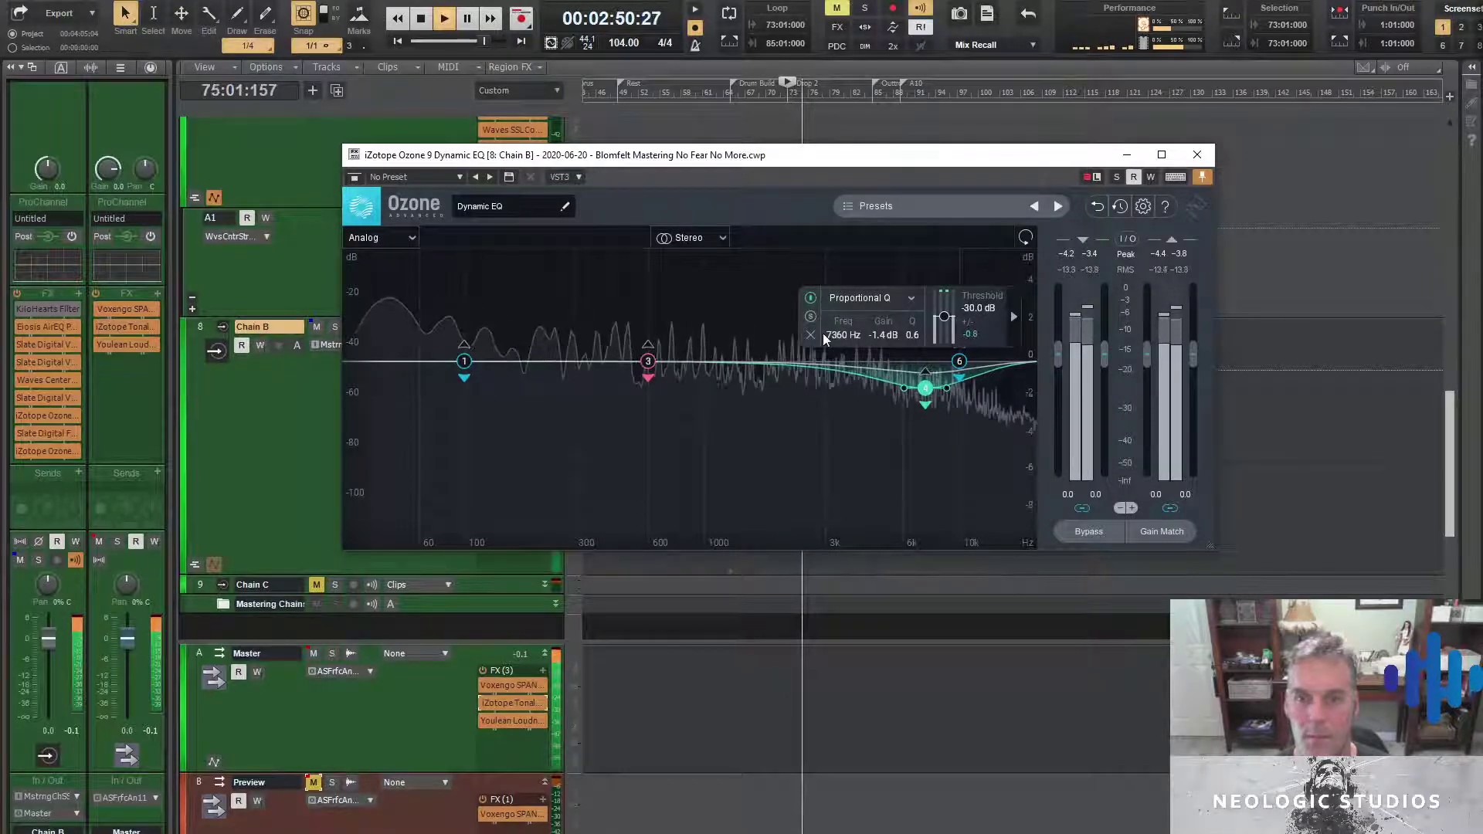
Change band 4's filter shape to Baxandall Treble and lower its threshold to about -37.7 dB
{"action": "left_click", "coordinate": [912, 300]}
{"action": "left_click", "coordinate": [897, 368]}
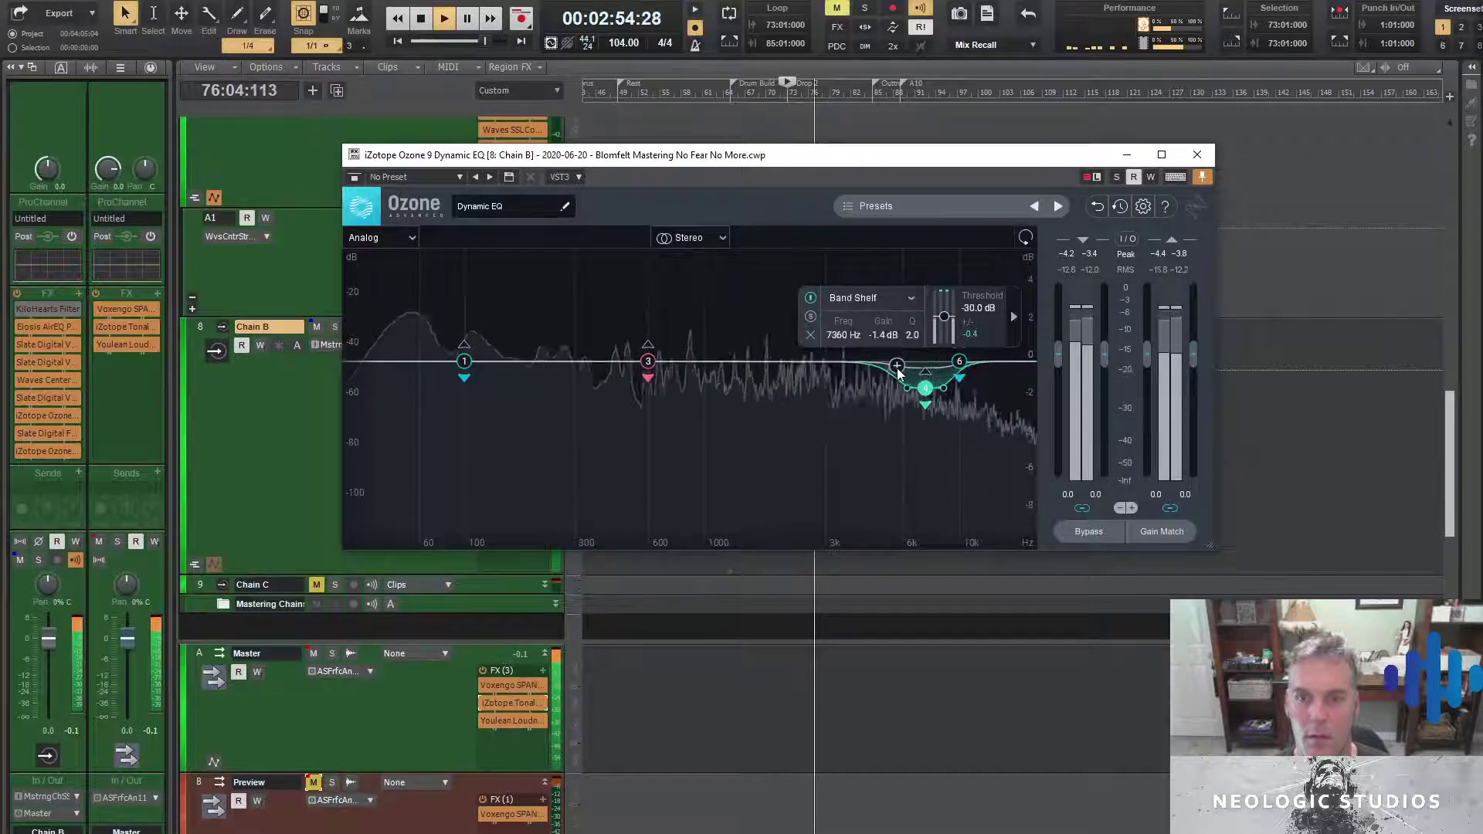
{"action": "left_click", "coordinate": [913, 299]}
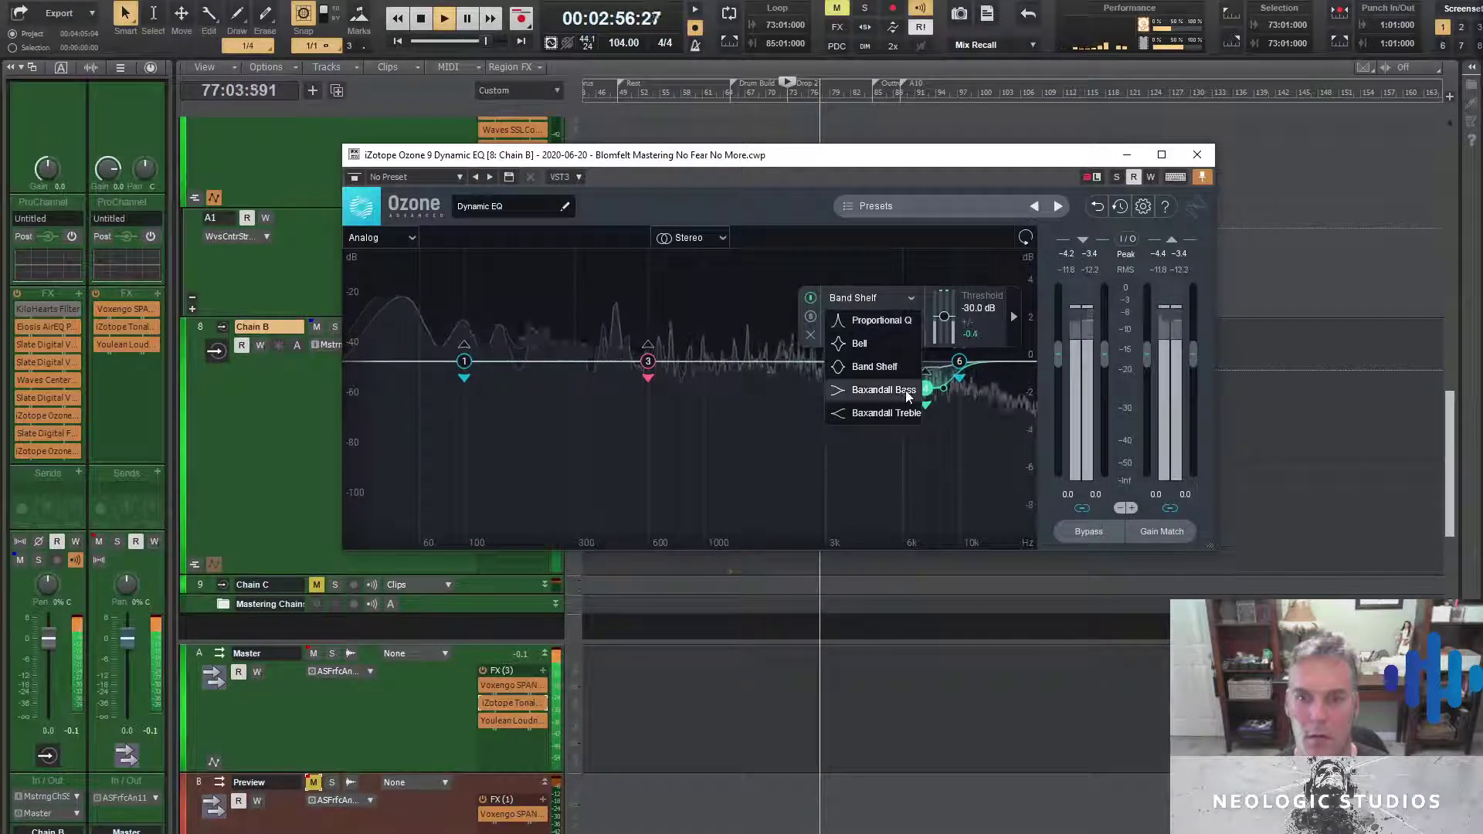
{"action": "left_click", "coordinate": [905, 411]}
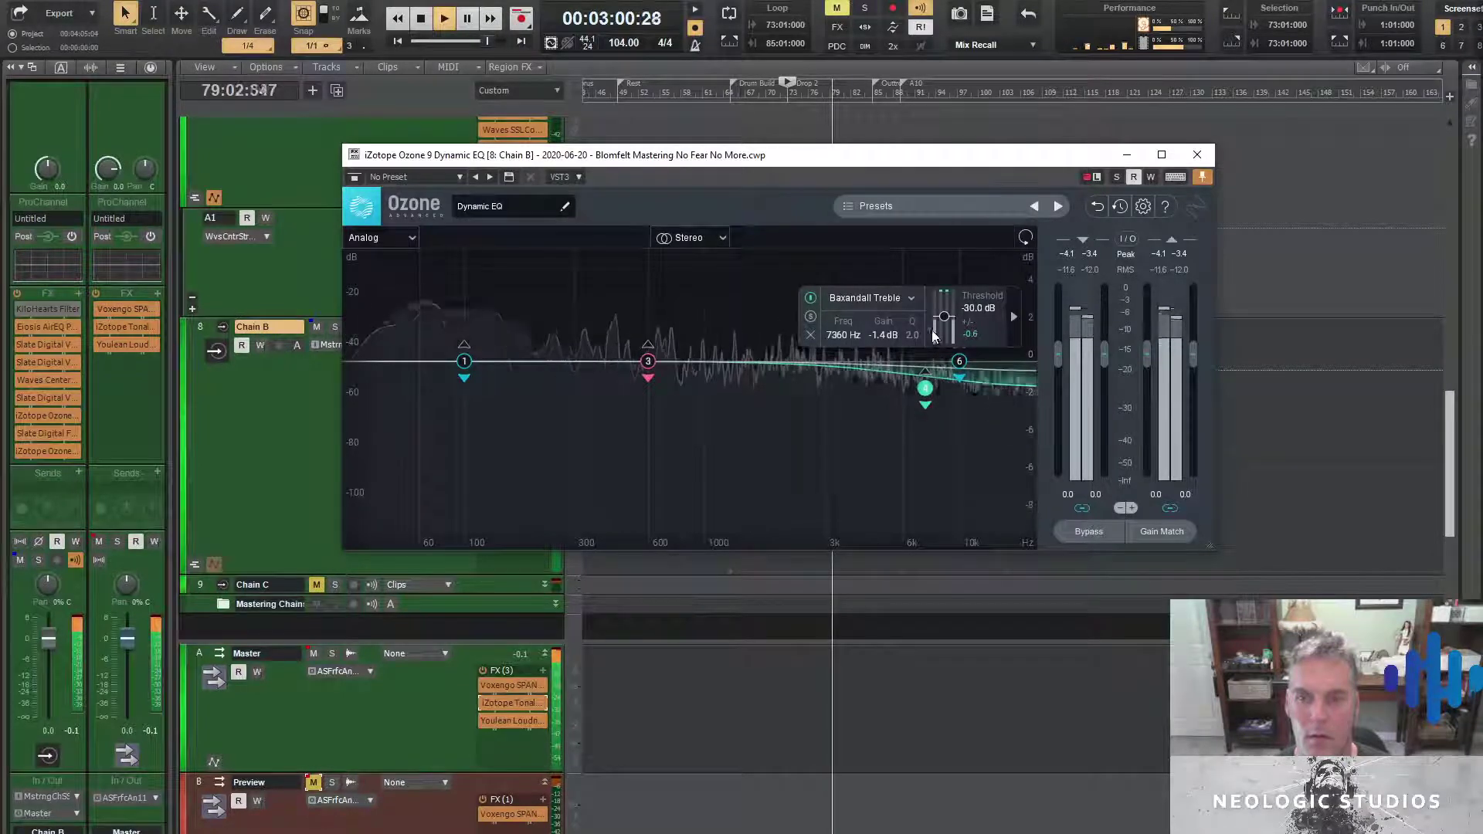
{"action": "left_click_drag", "start_coordinate": [944, 317], "coordinate": [945, 328]}
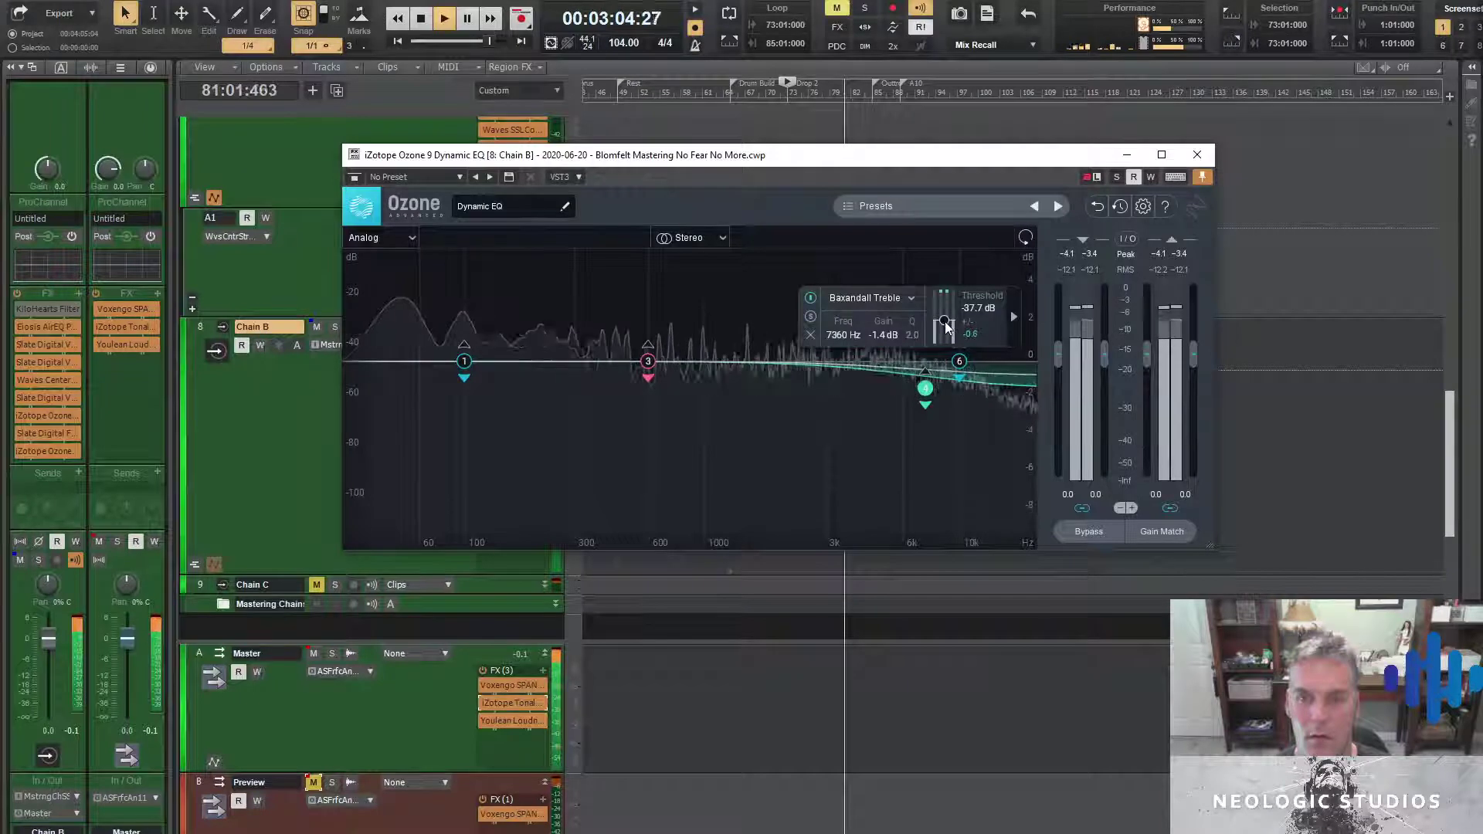
Raise band 4's threshold to about -30.9 dB, shift its cut to about -1.8 dB at 5816 Hz, audition it, and close Dynamic EQ
{"action": "left_click_drag", "start_coordinate": [945, 321], "coordinate": [946, 318]}
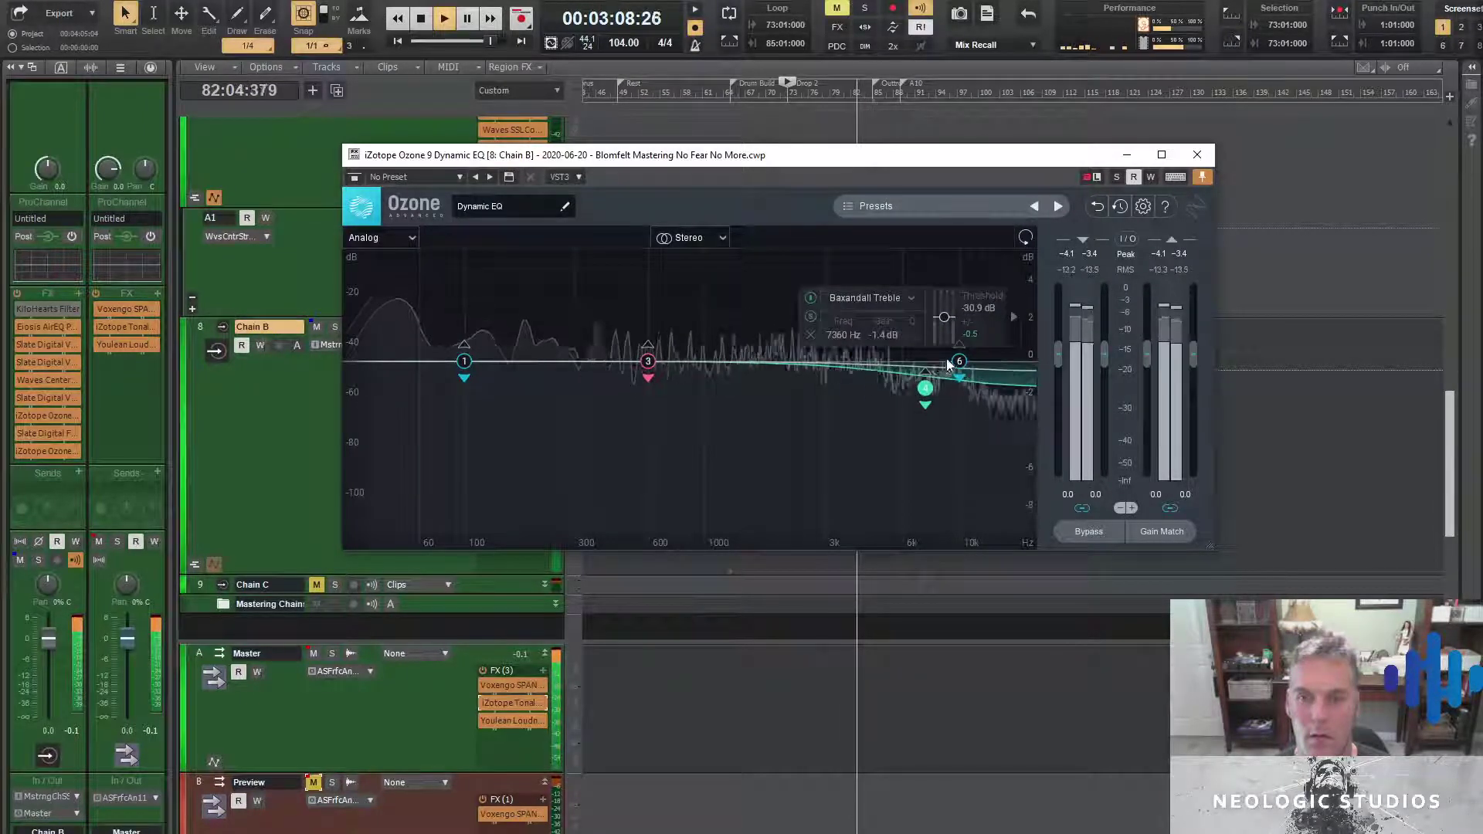
{"action": "left_click_drag", "start_coordinate": [926, 388], "coordinate": [898, 365]}
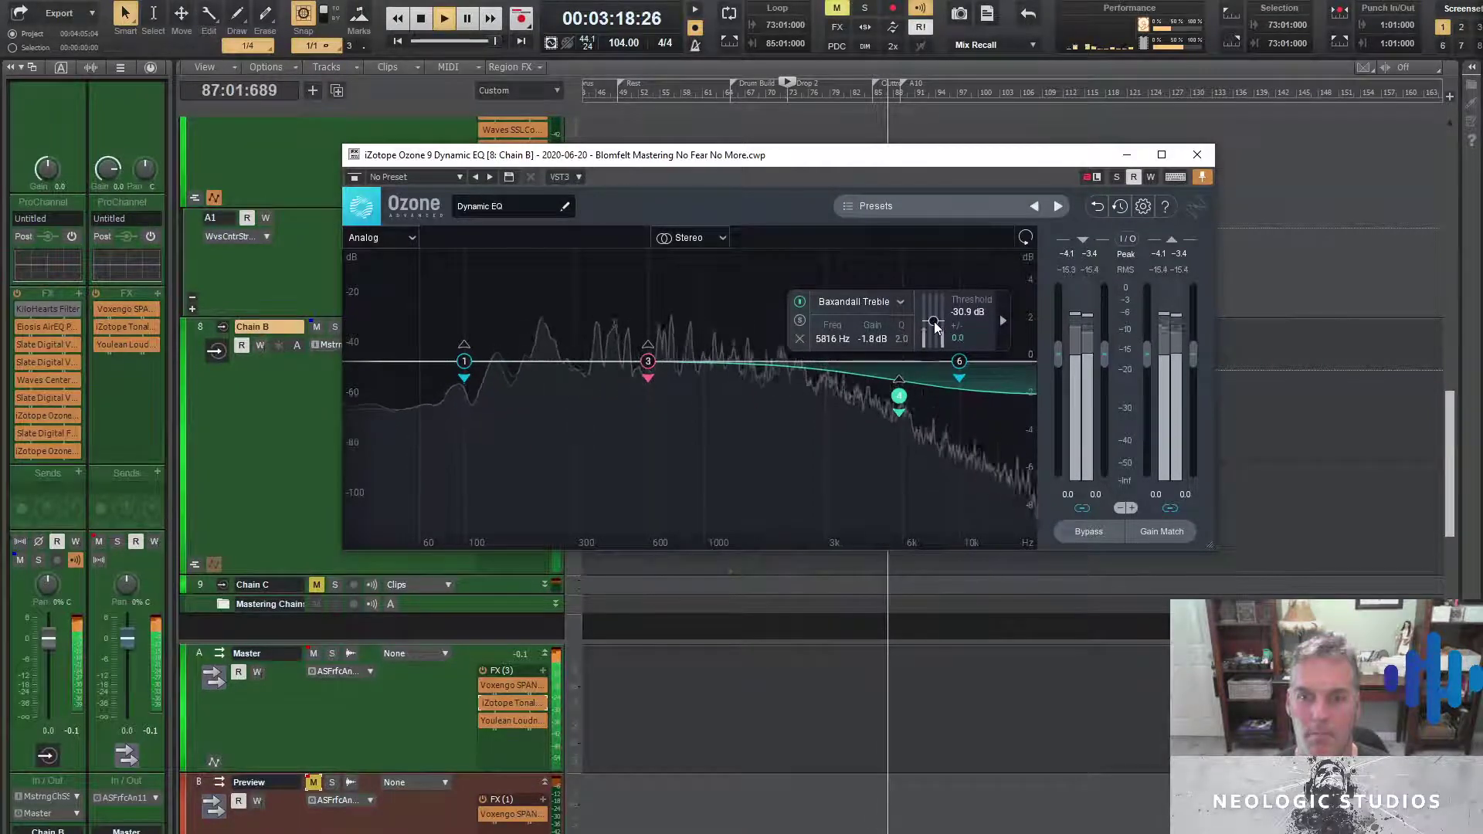
{"action": "key", "text": "space"}
{"action": "key", "text": "space"}
{"action": "left_click_drag", "start_coordinate": [934, 323], "coordinate": [934, 326]}
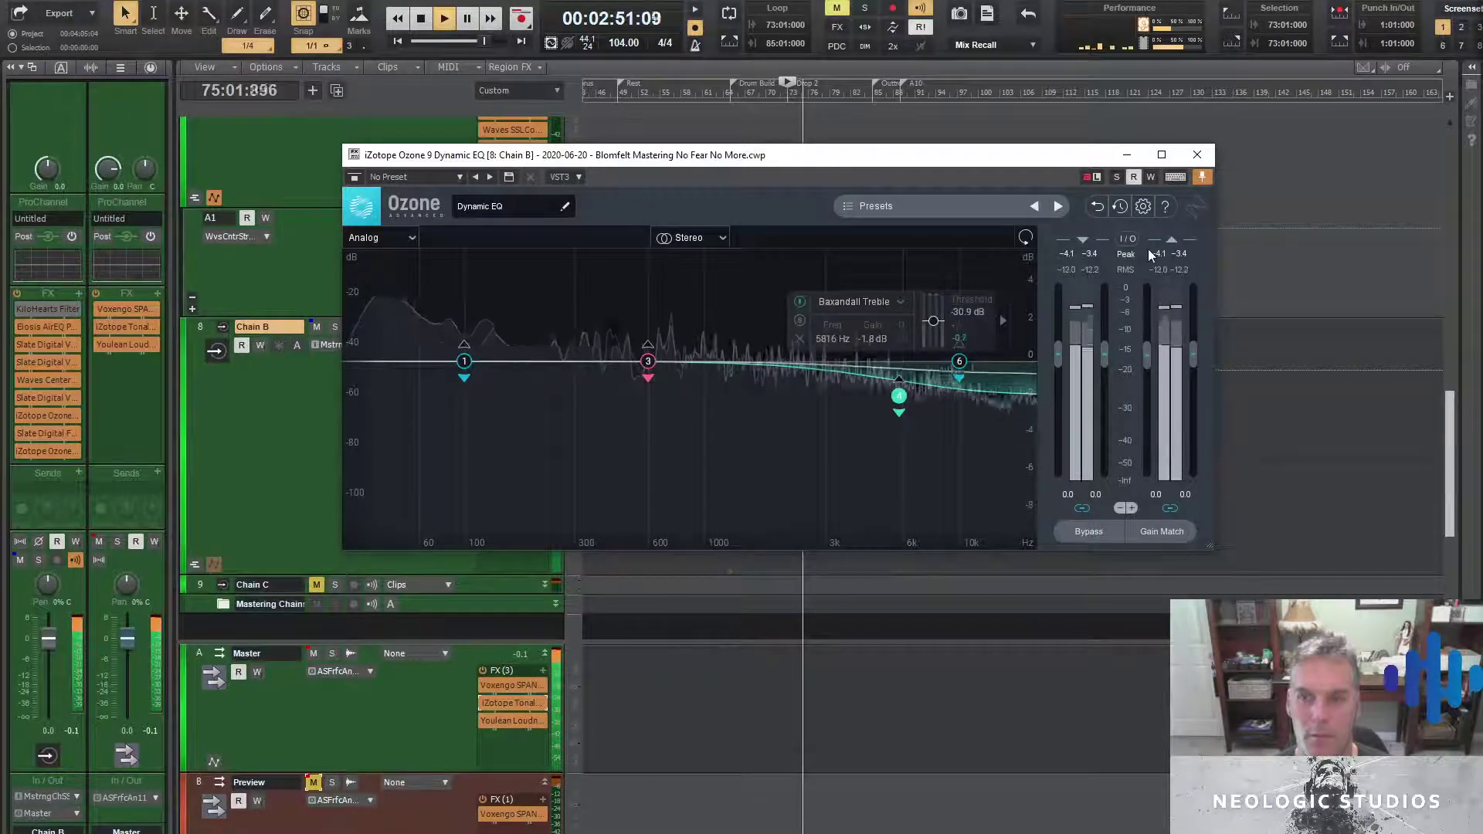
{"action": "key", "text": "space"}
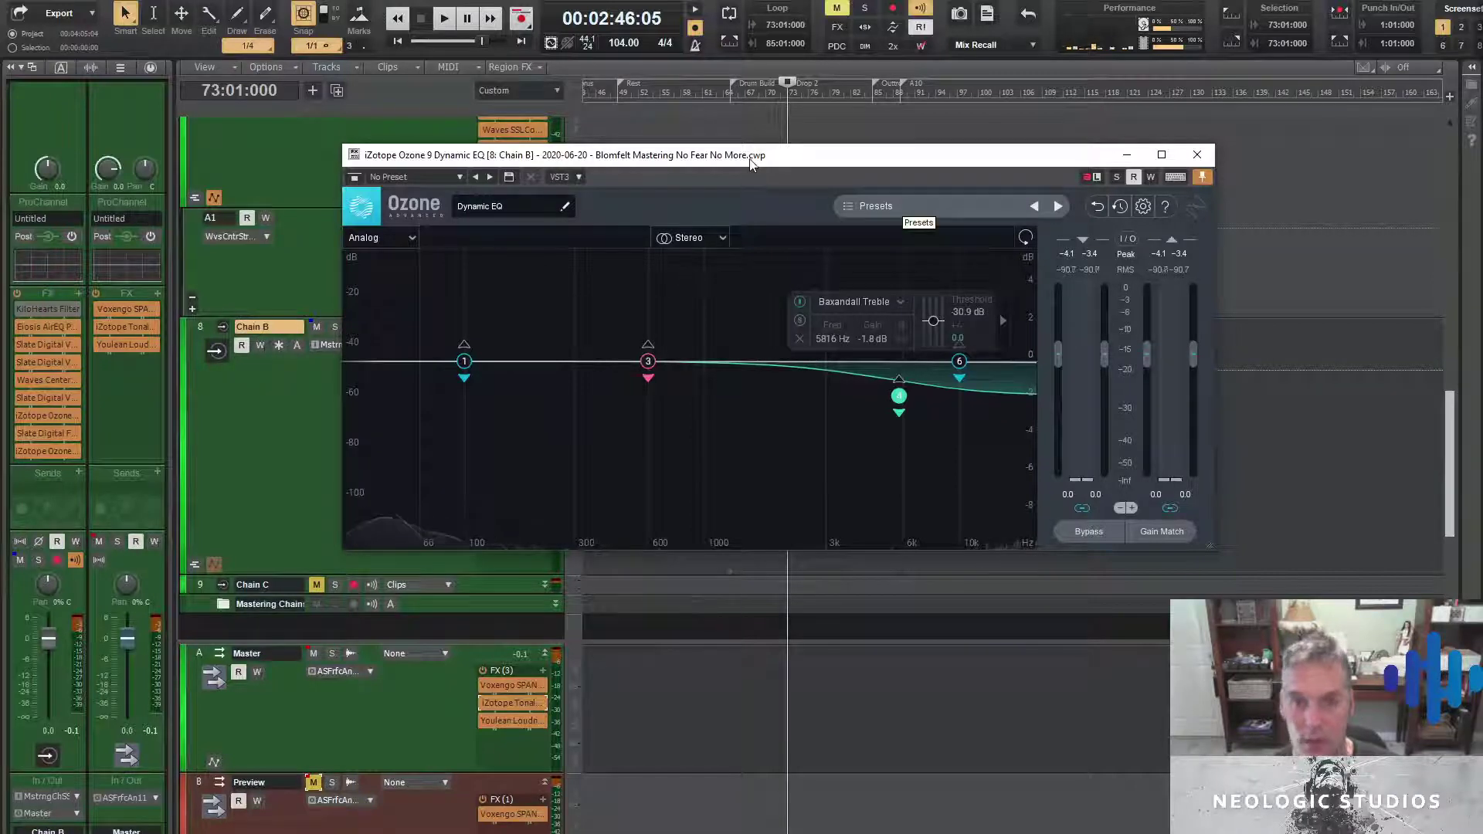
{"action": "left_click_drag", "start_coordinate": [776, 158], "coordinate": [763, 297]}
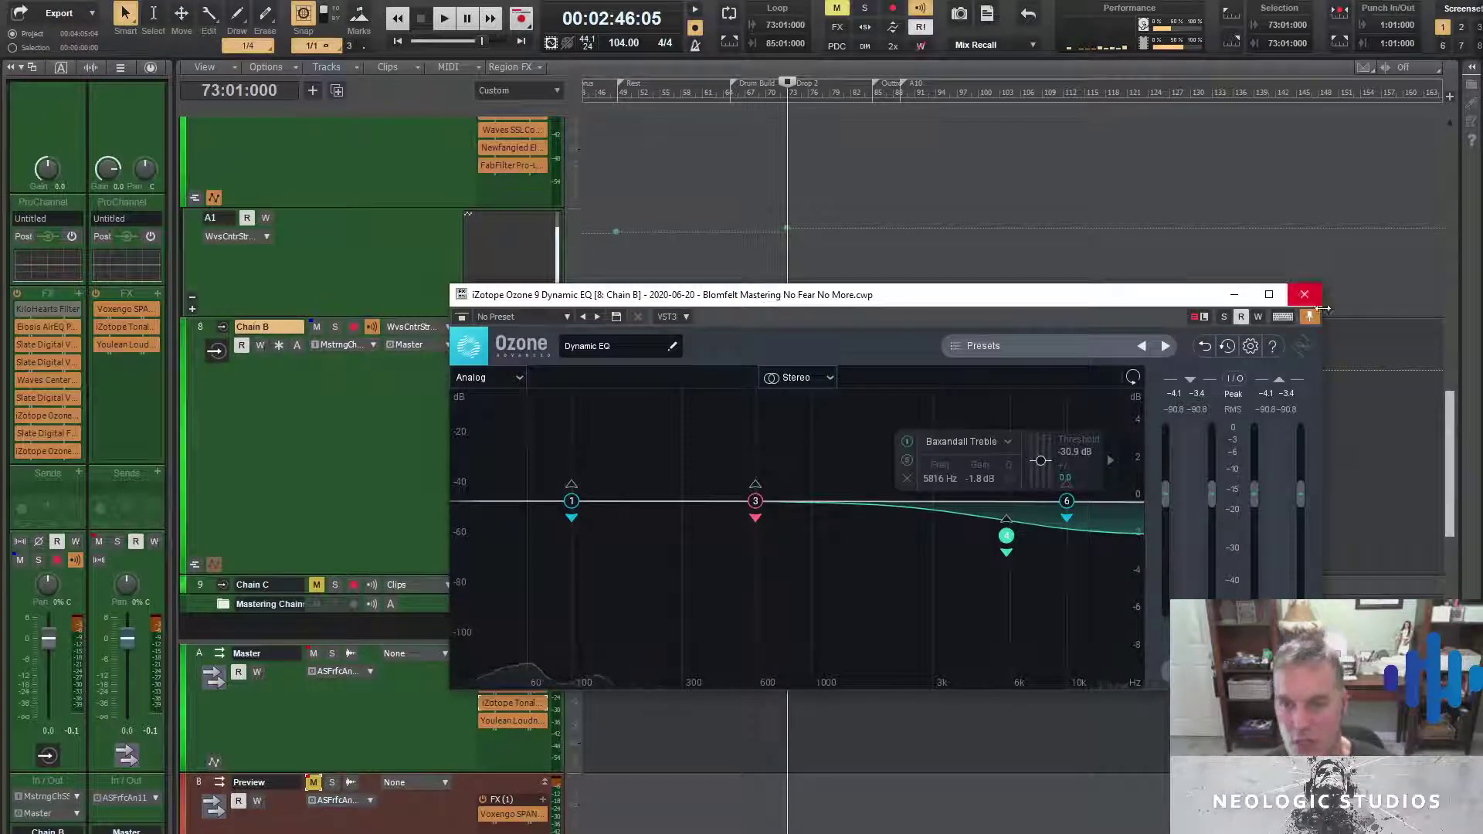
{"action": "left_click", "coordinate": [1304, 294]}
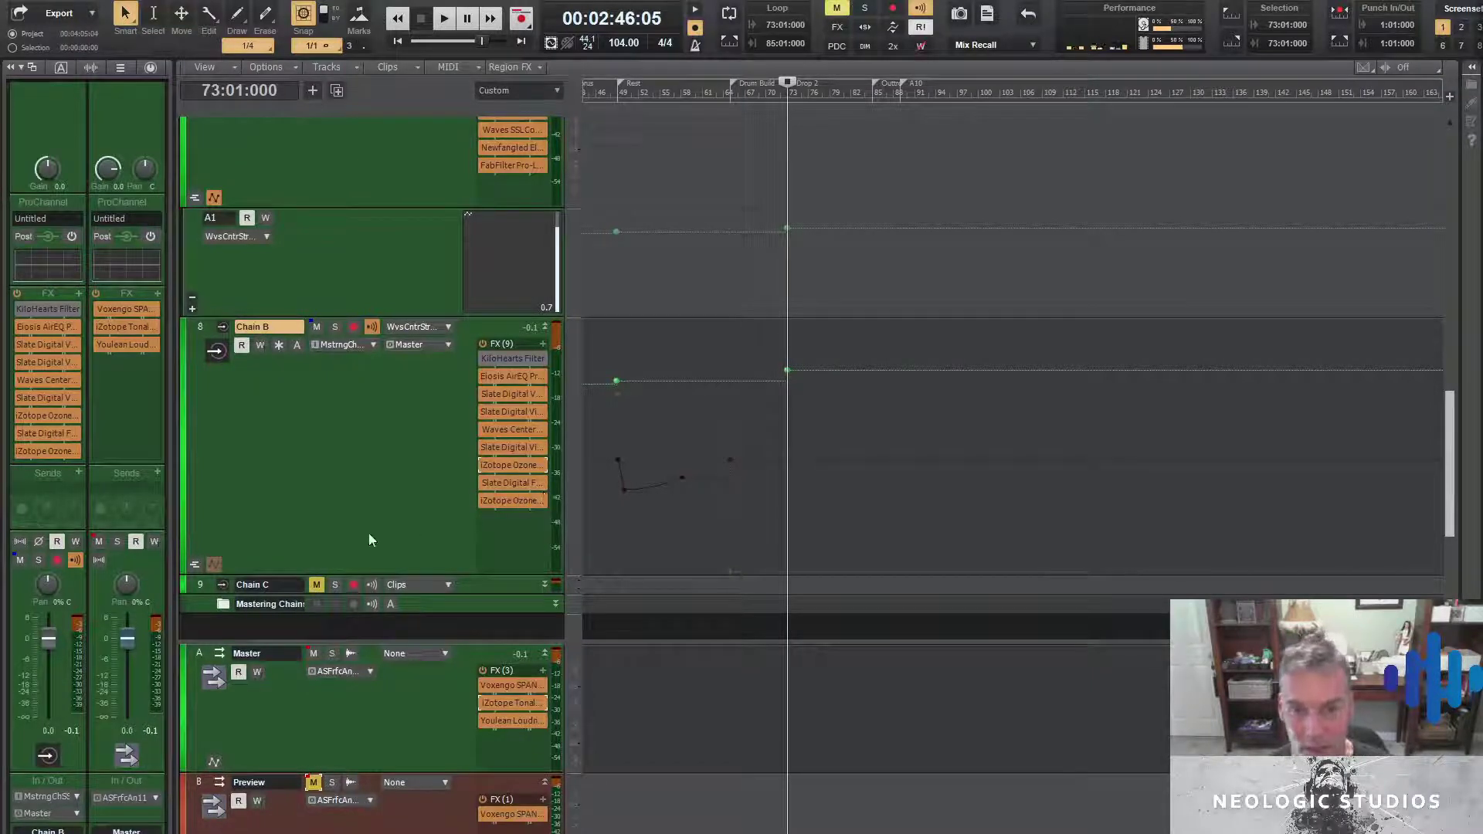
Review the settings of Slate Digital FG-X and iZotope Ozone 9 Maximizer in Chain B
{"action": "double_click", "coordinate": [495, 484]}
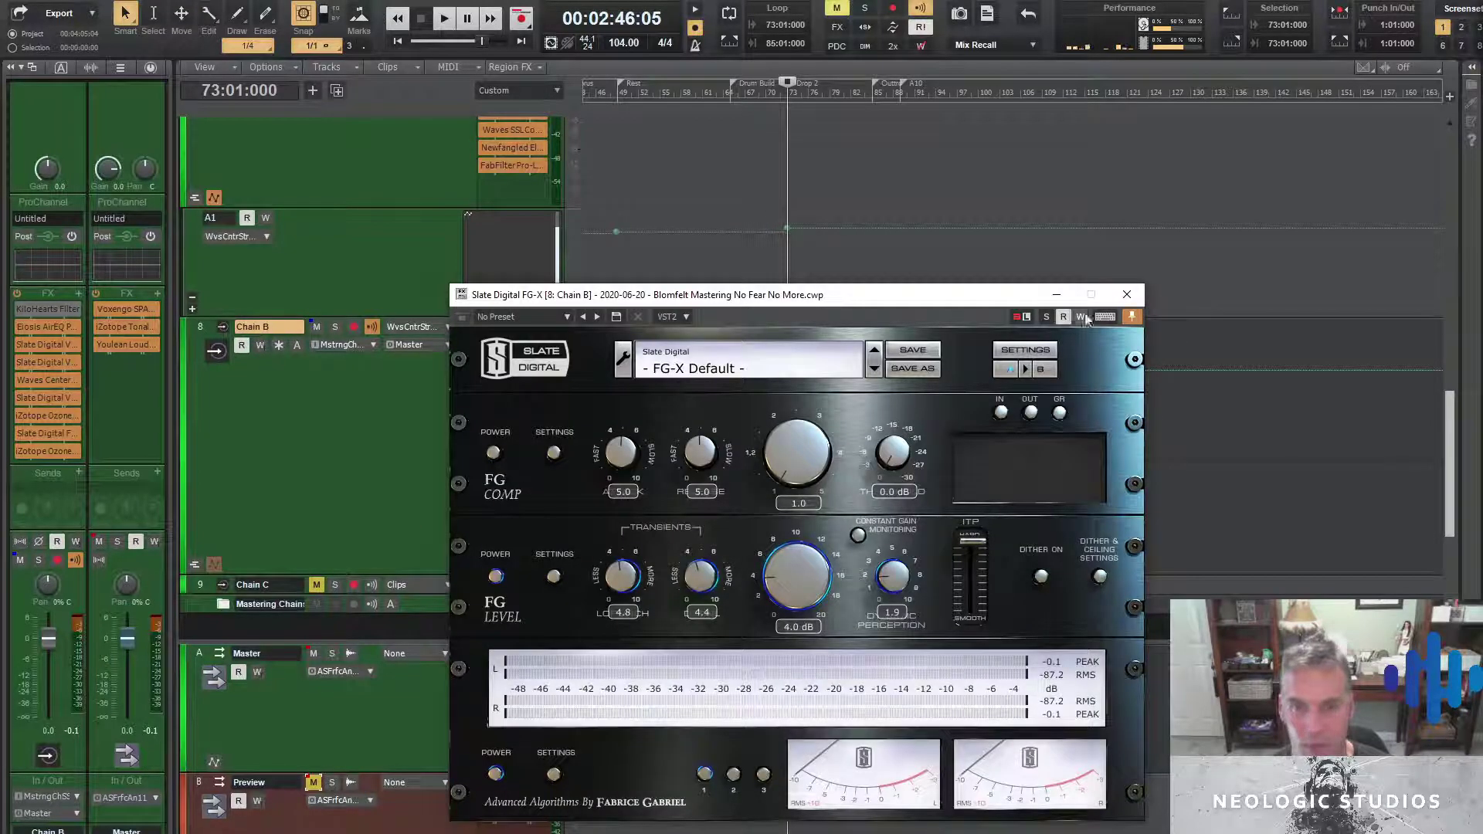
{"action": "left_click", "coordinate": [1127, 294]}
{"action": "double_click", "coordinate": [507, 501]}
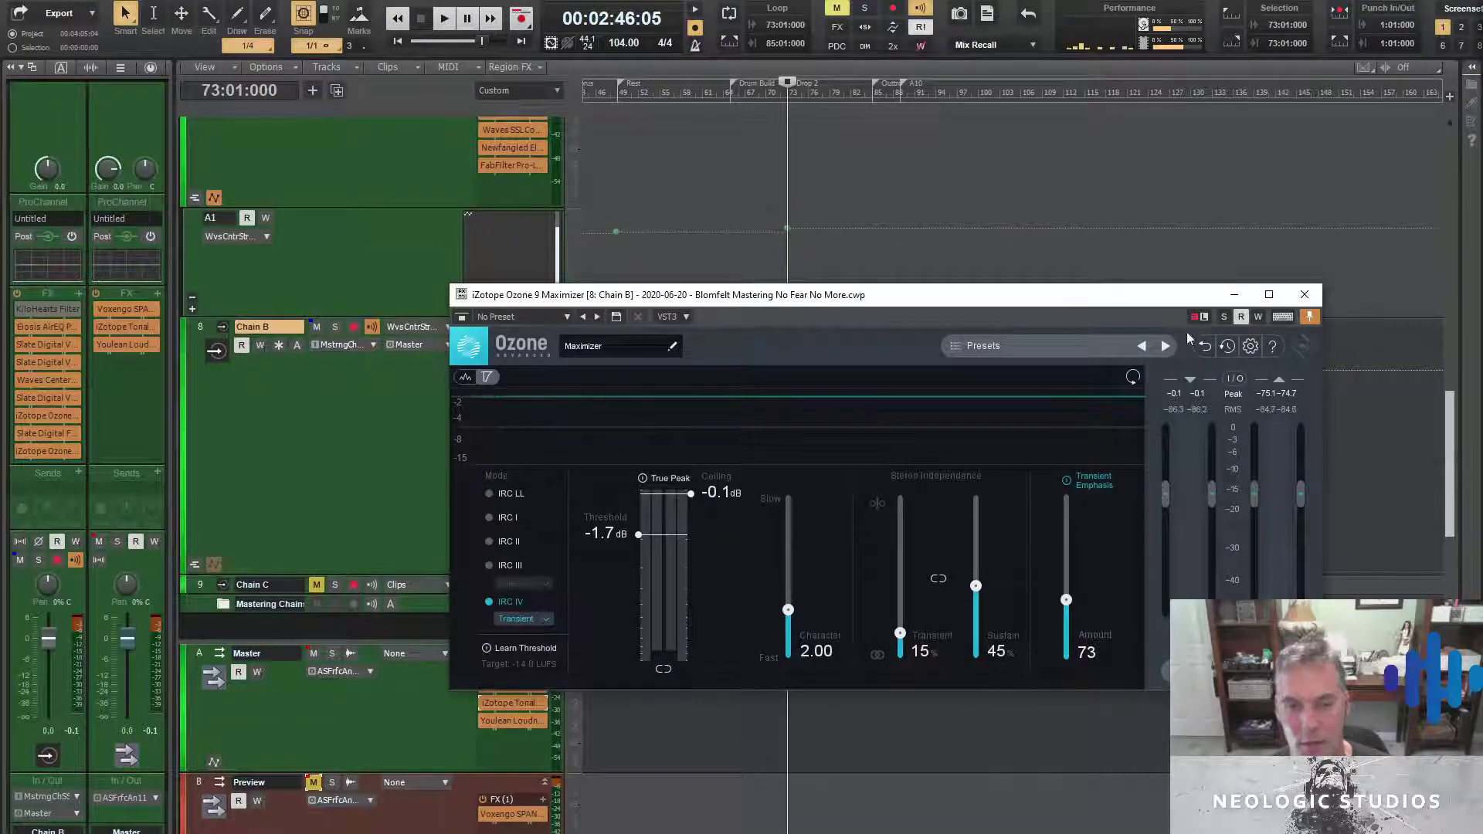
{"action": "left_click", "coordinate": [1304, 295]}
Review Chain A's FabFilter Pro-L 2 settings and its Waves L316 limiter, including the Separation options
{"action": "scroll", "coordinate": [448, 456], "scroll_direction": "up", "scroll_amount": 3}
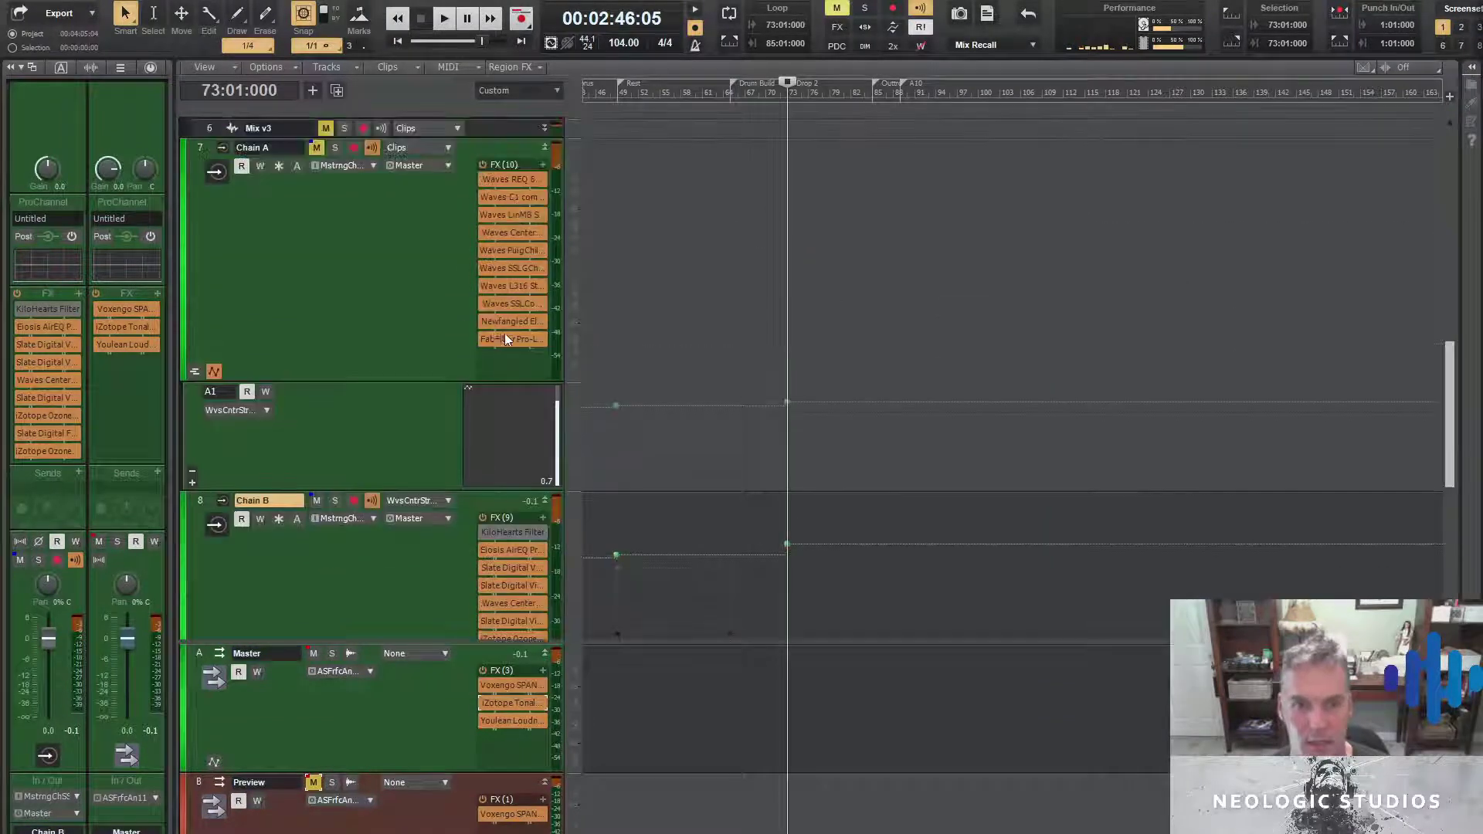
{"action": "double_click", "coordinate": [505, 338]}
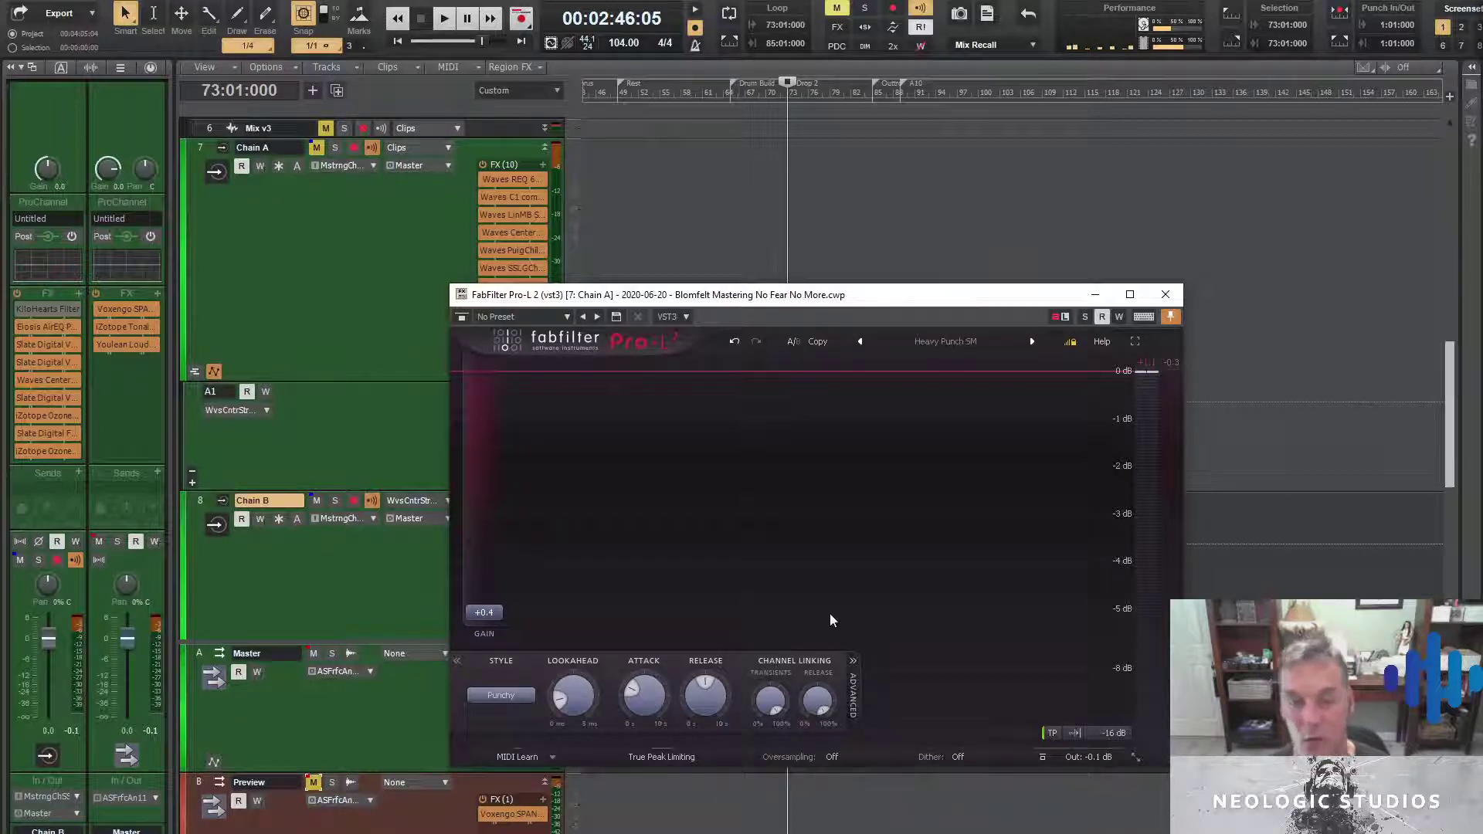
{"action": "left_click", "coordinate": [1164, 294]}
{"action": "double_click", "coordinate": [508, 285]}
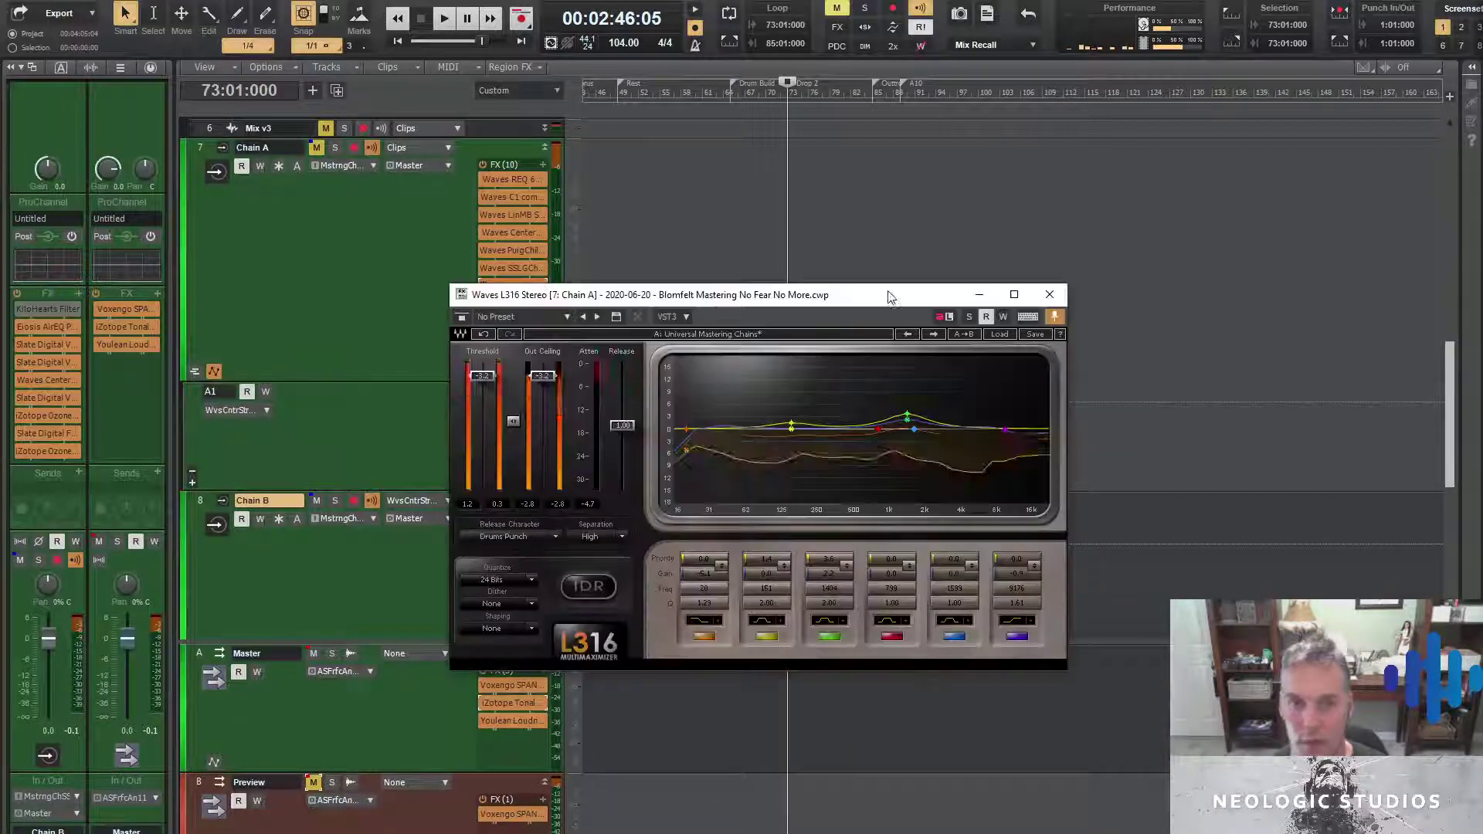
{"action": "left_click_drag", "start_coordinate": [768, 292], "coordinate": [1048, 257]}
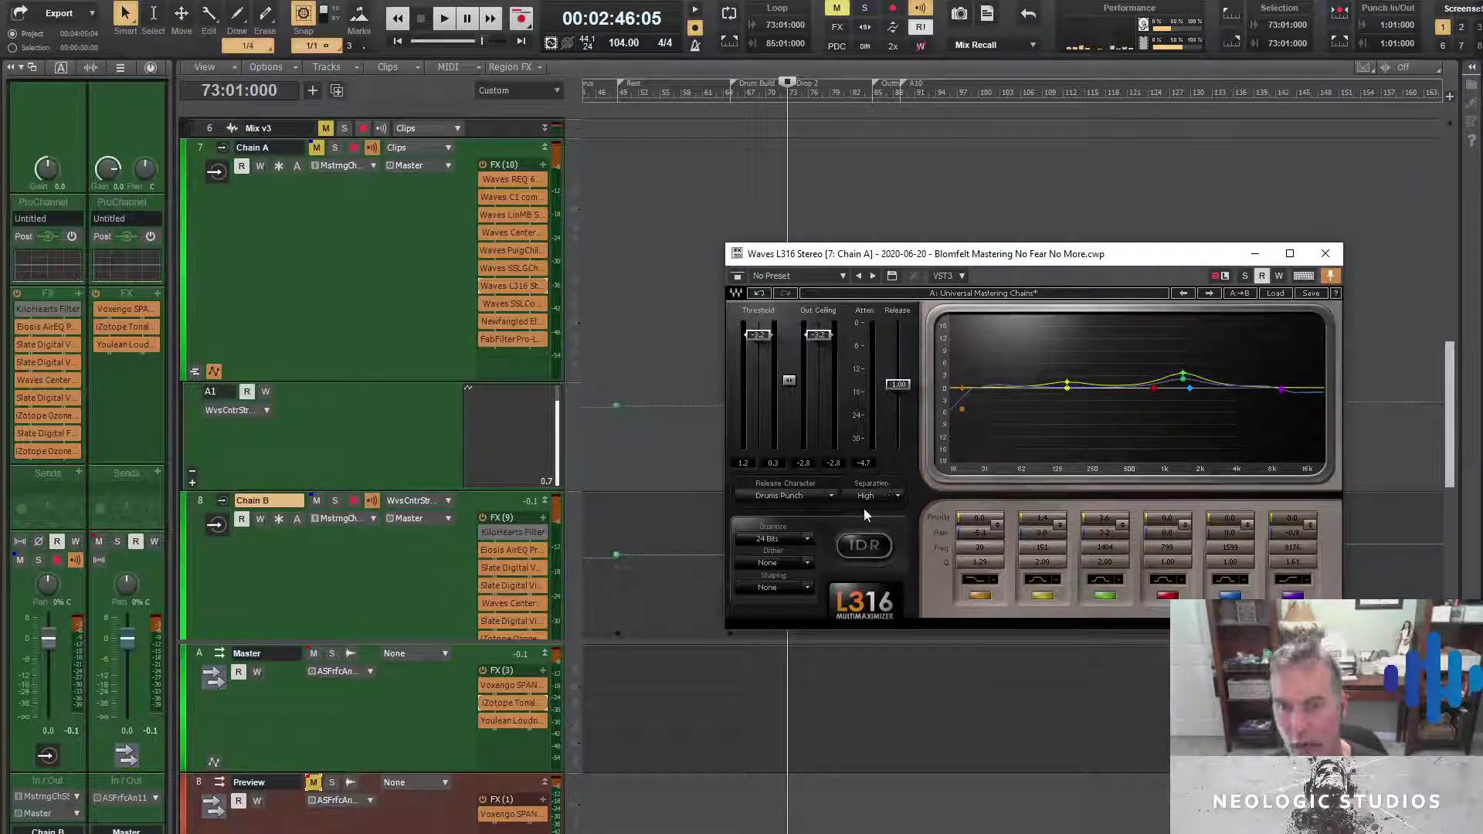
{"action": "left_click", "coordinate": [896, 496]}
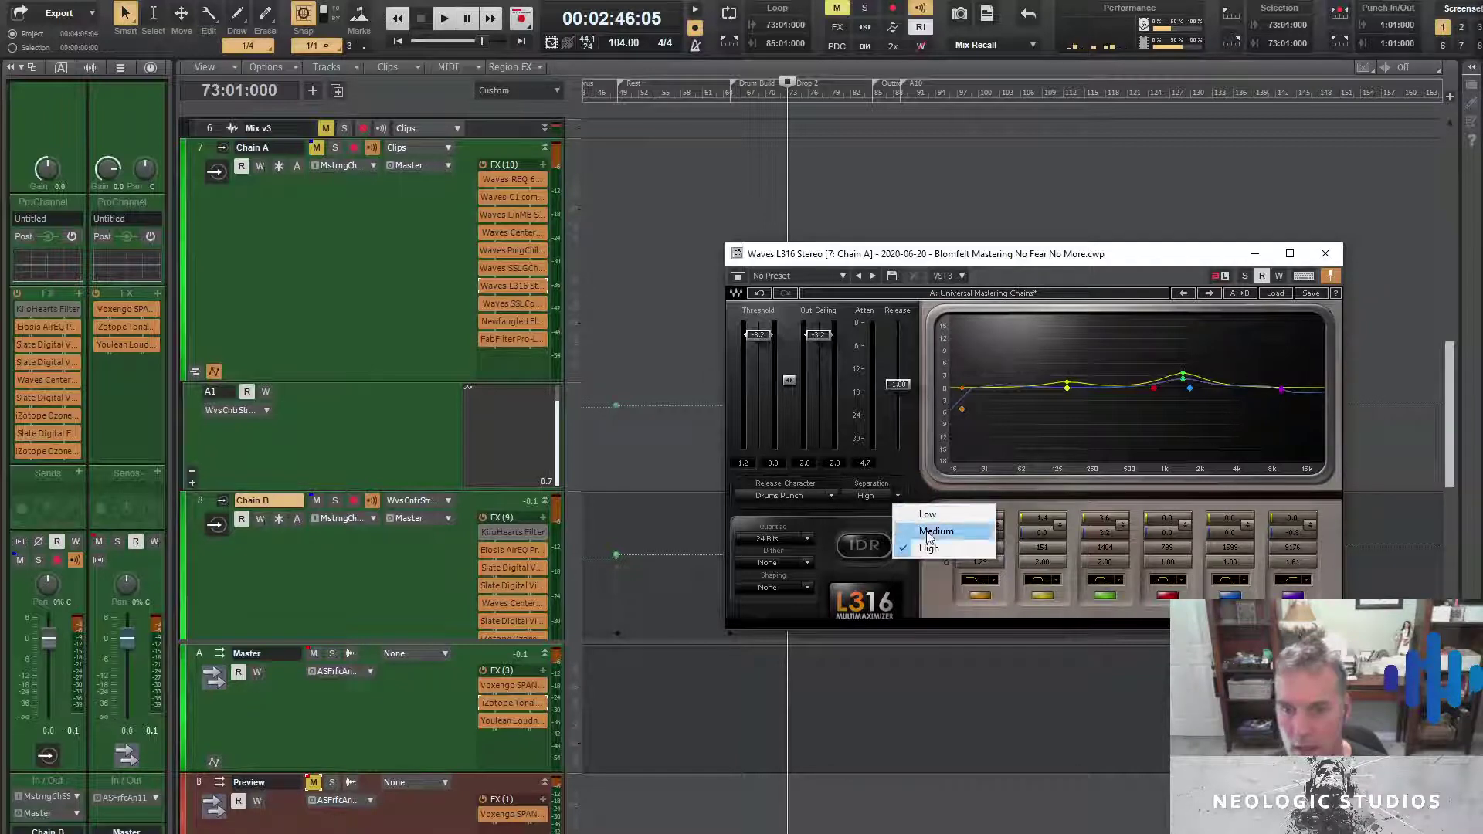
{"action": "left_click", "coordinate": [903, 454]}
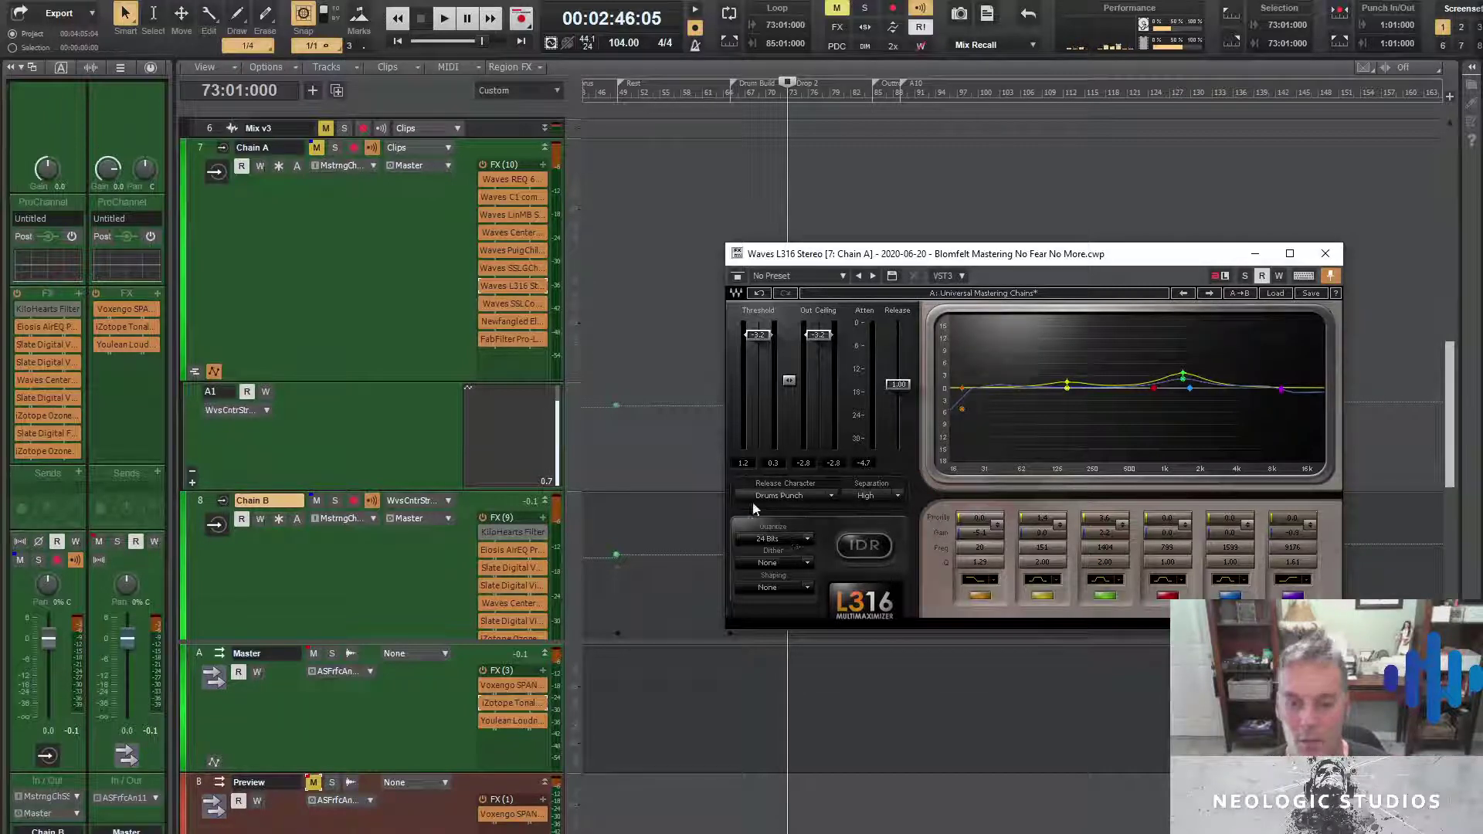
{"action": "left_click", "coordinate": [1324, 253]}
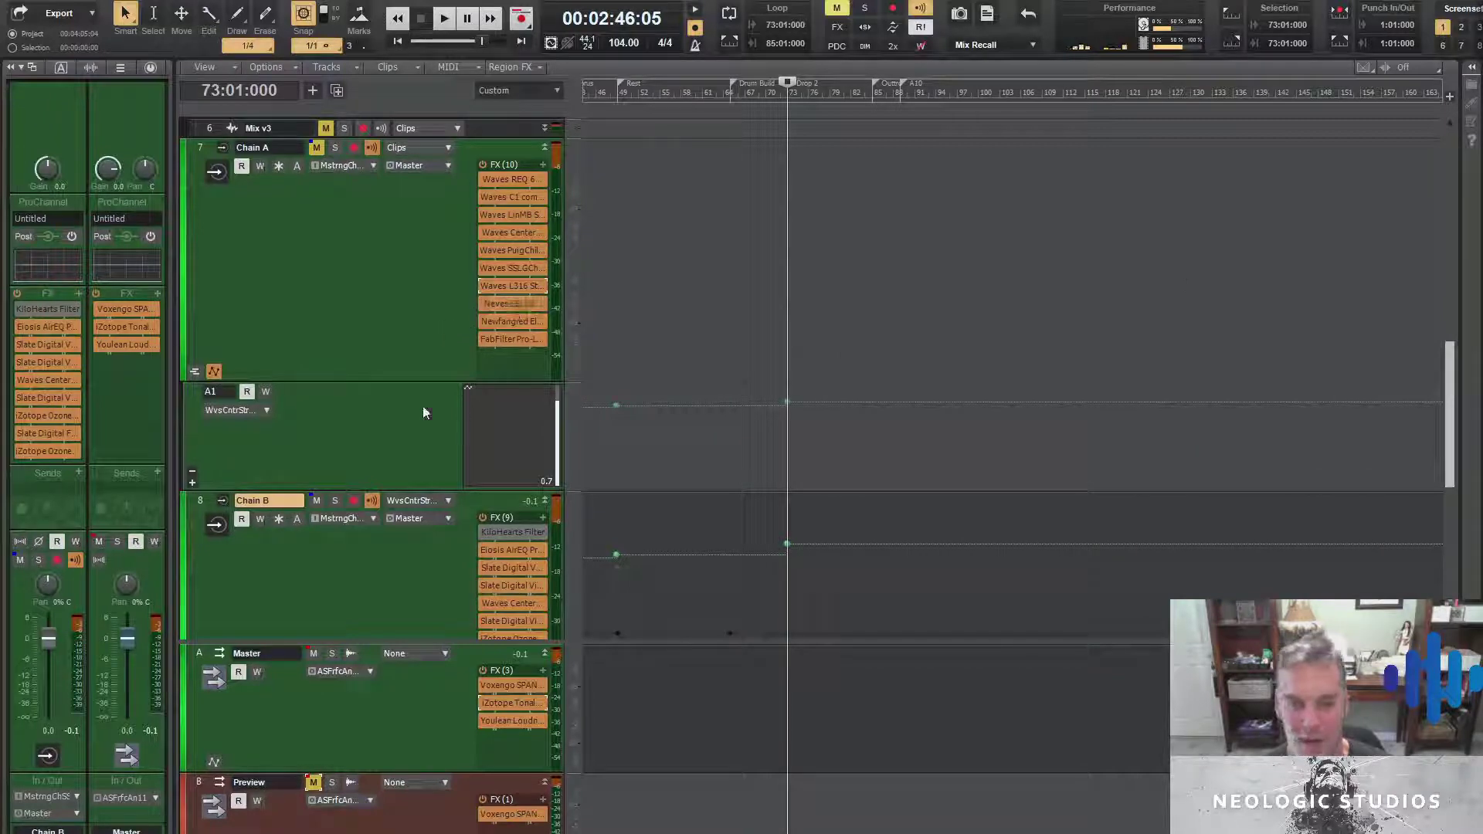
Inspect the level and time of the Drop 2 node on Chain A's Waves Center automation lane
{"action": "scroll", "coordinate": [412, 500], "scroll_direction": "down", "scroll_amount": 3}
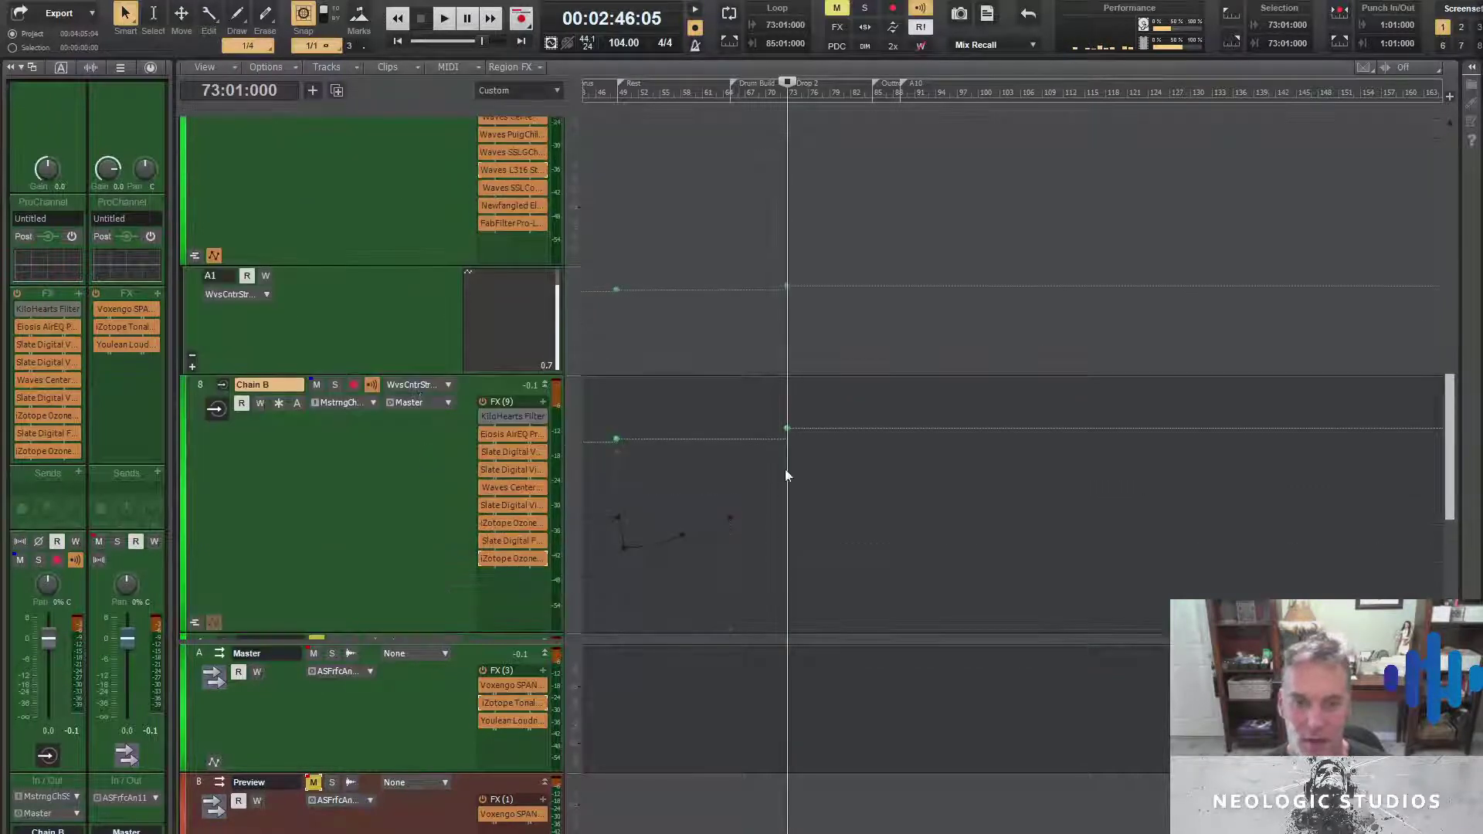
{"action": "right_click", "coordinate": [787, 286]}
{"action": "left_click", "coordinate": [841, 388]}
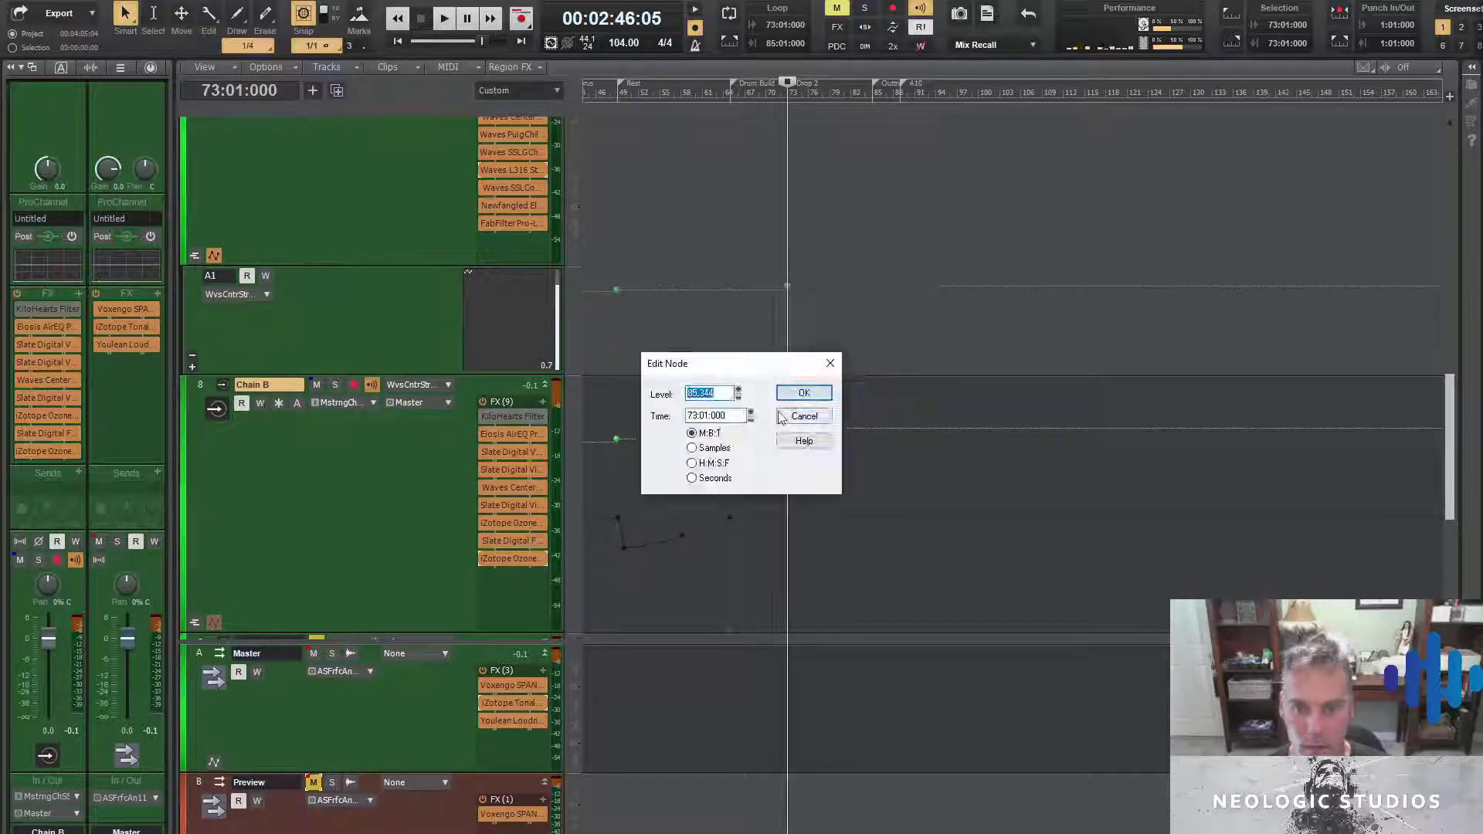
{"action": "left_click", "coordinate": [803, 410]}
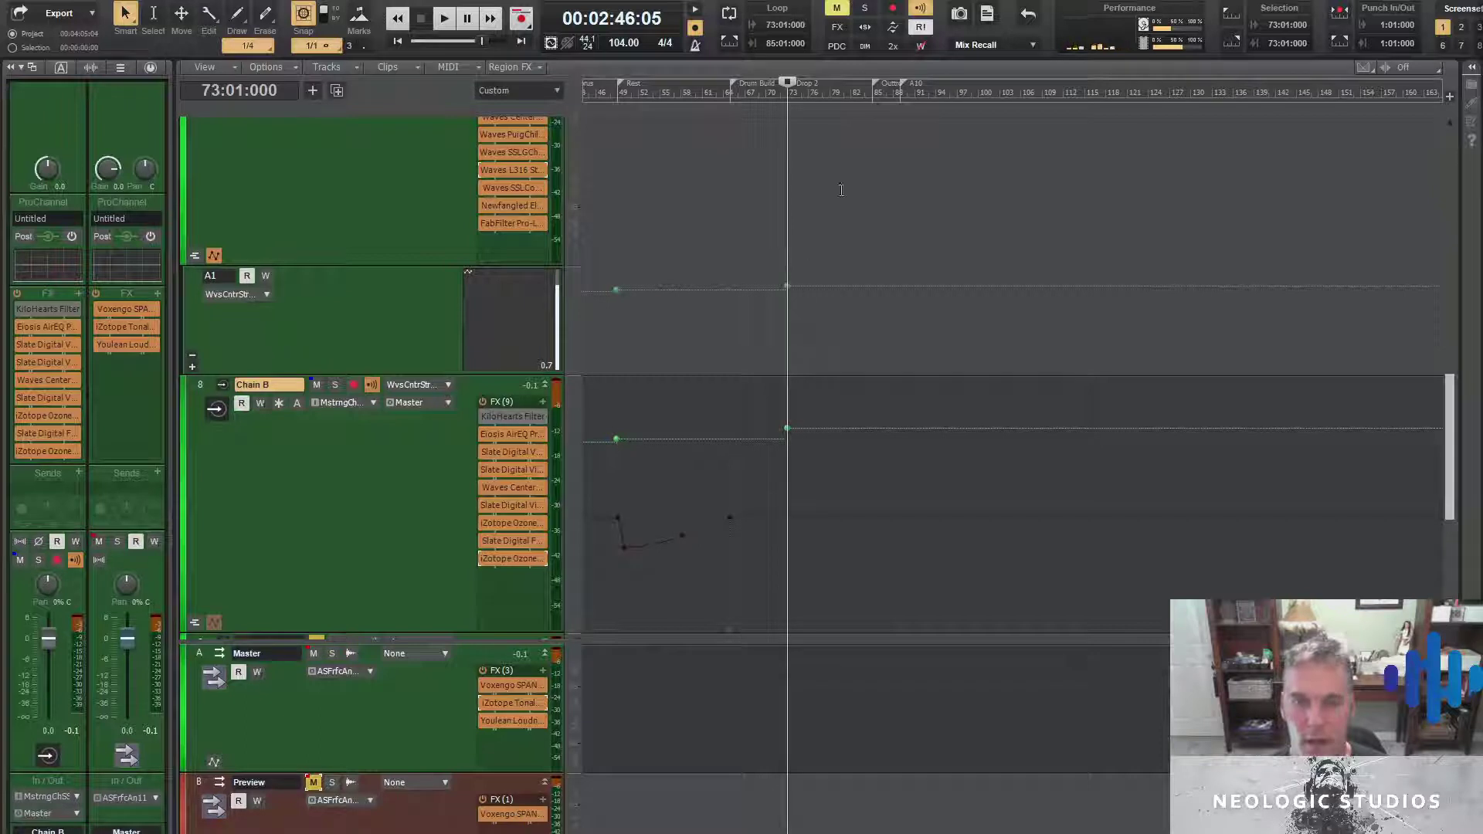
Move the playhead to 85:01:000 and look up the level of the first node on Chain B's Waves Center envelope
{"action": "left_click", "coordinate": [872, 94]}
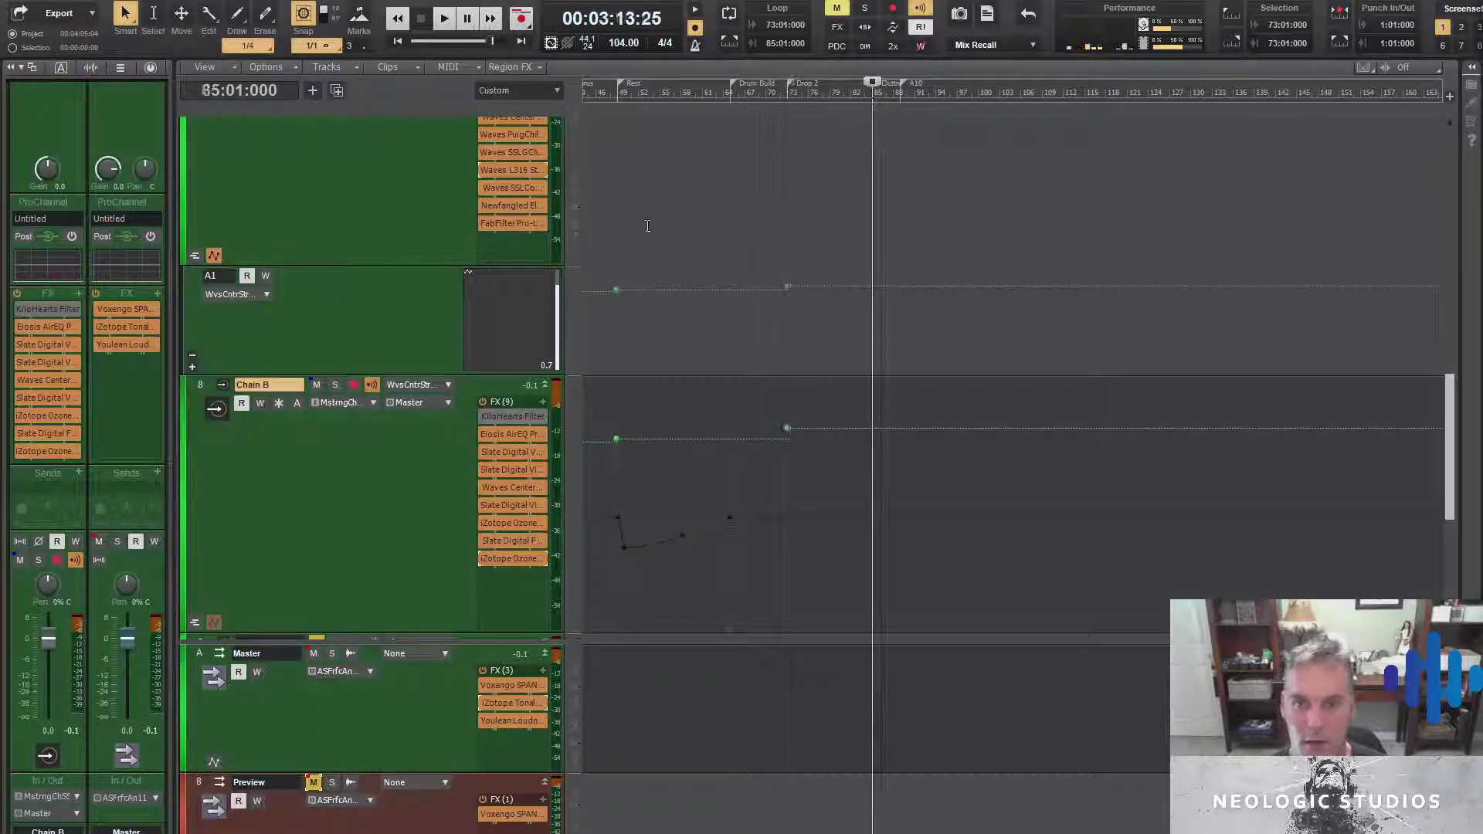
{"action": "right_click", "coordinate": [614, 290]}
{"action": "key", "text": "Escape"}
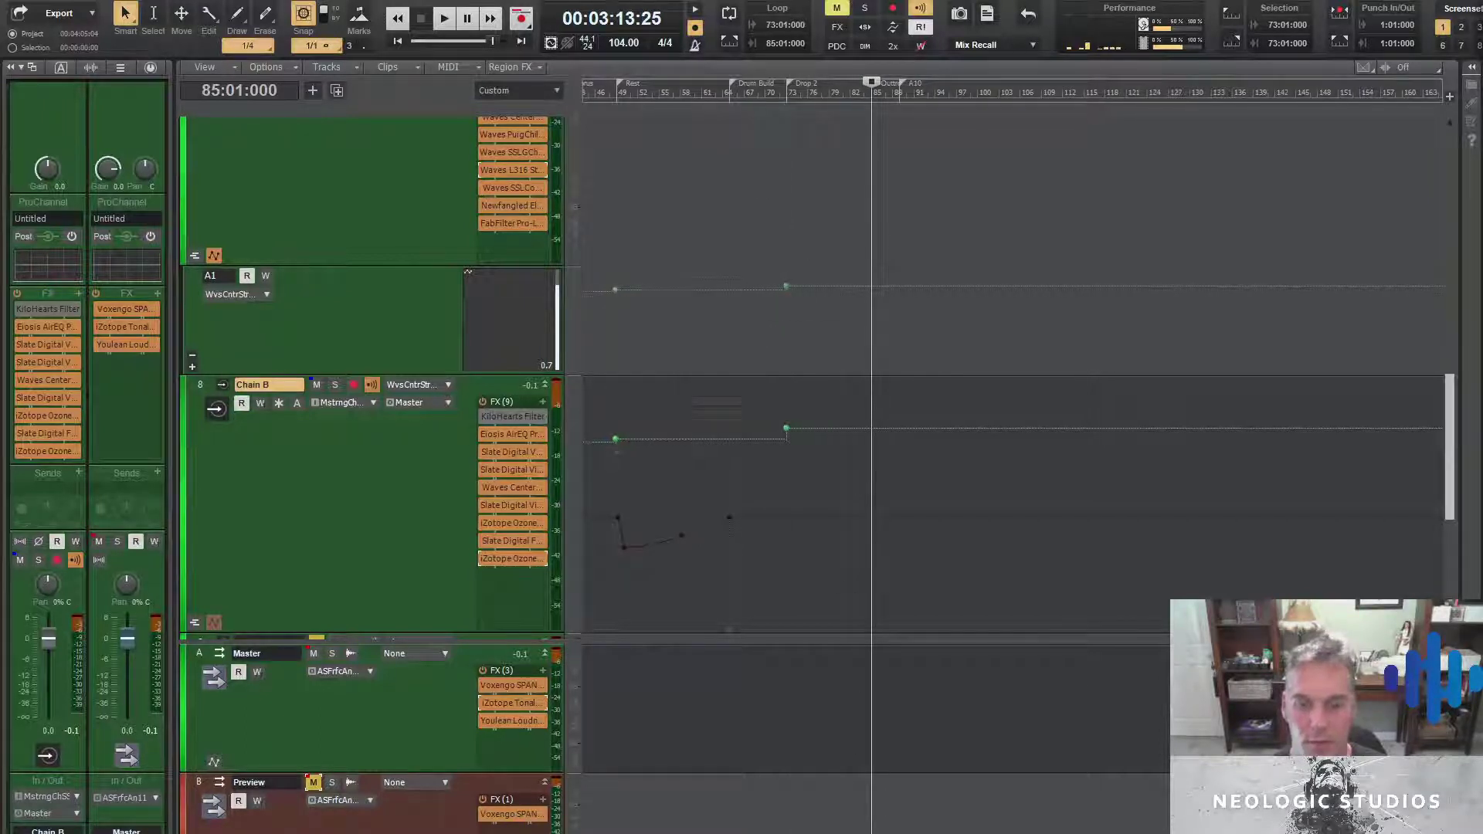
{"action": "scroll", "coordinate": [1004, 386], "scroll_direction": "left", "scroll_amount": 5}
{"action": "right_click", "coordinate": [587, 457]}
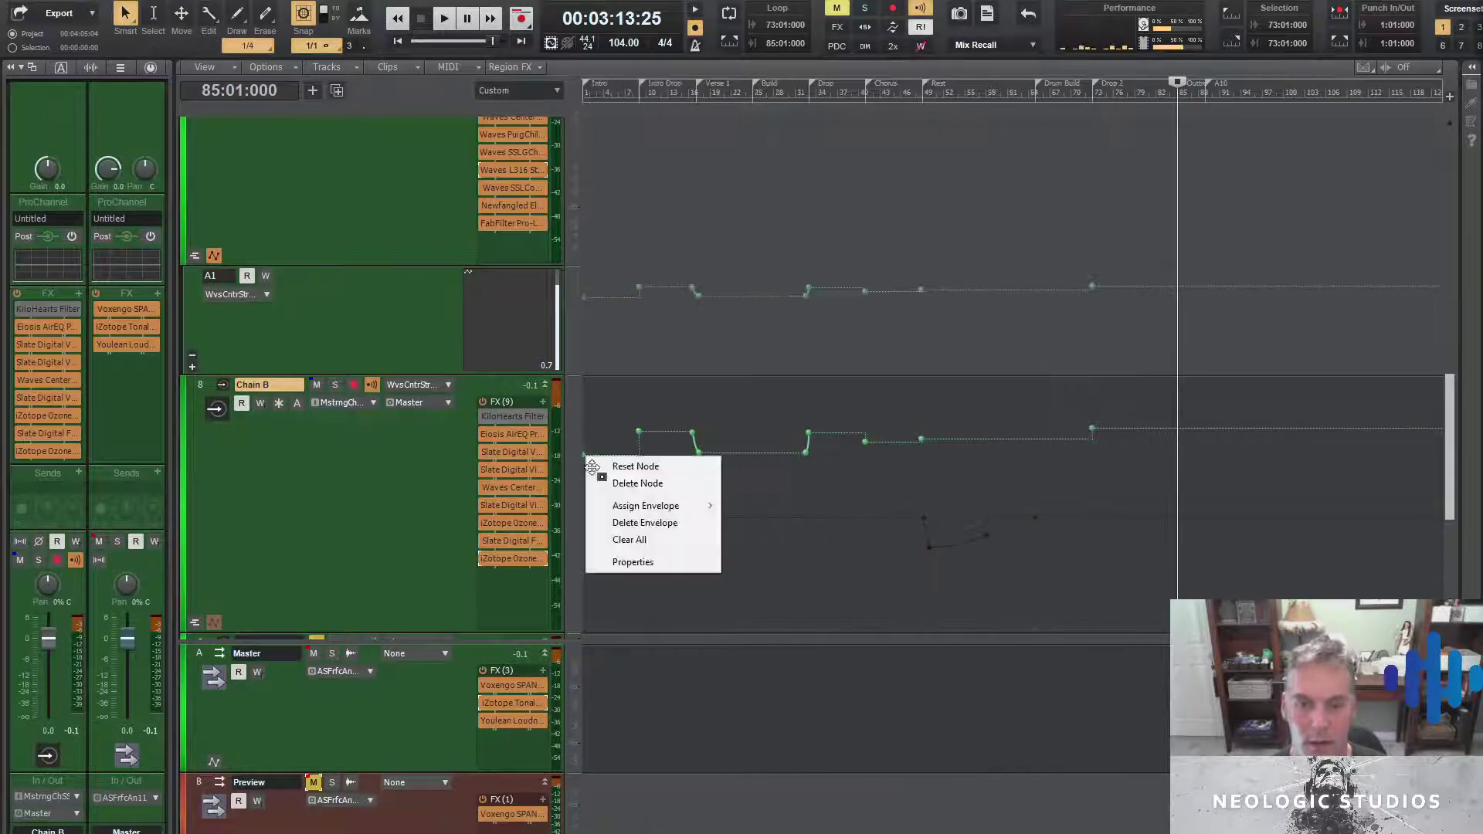
{"action": "left_click", "coordinate": [656, 562]}
{"action": "left_click", "coordinate": [800, 395]}
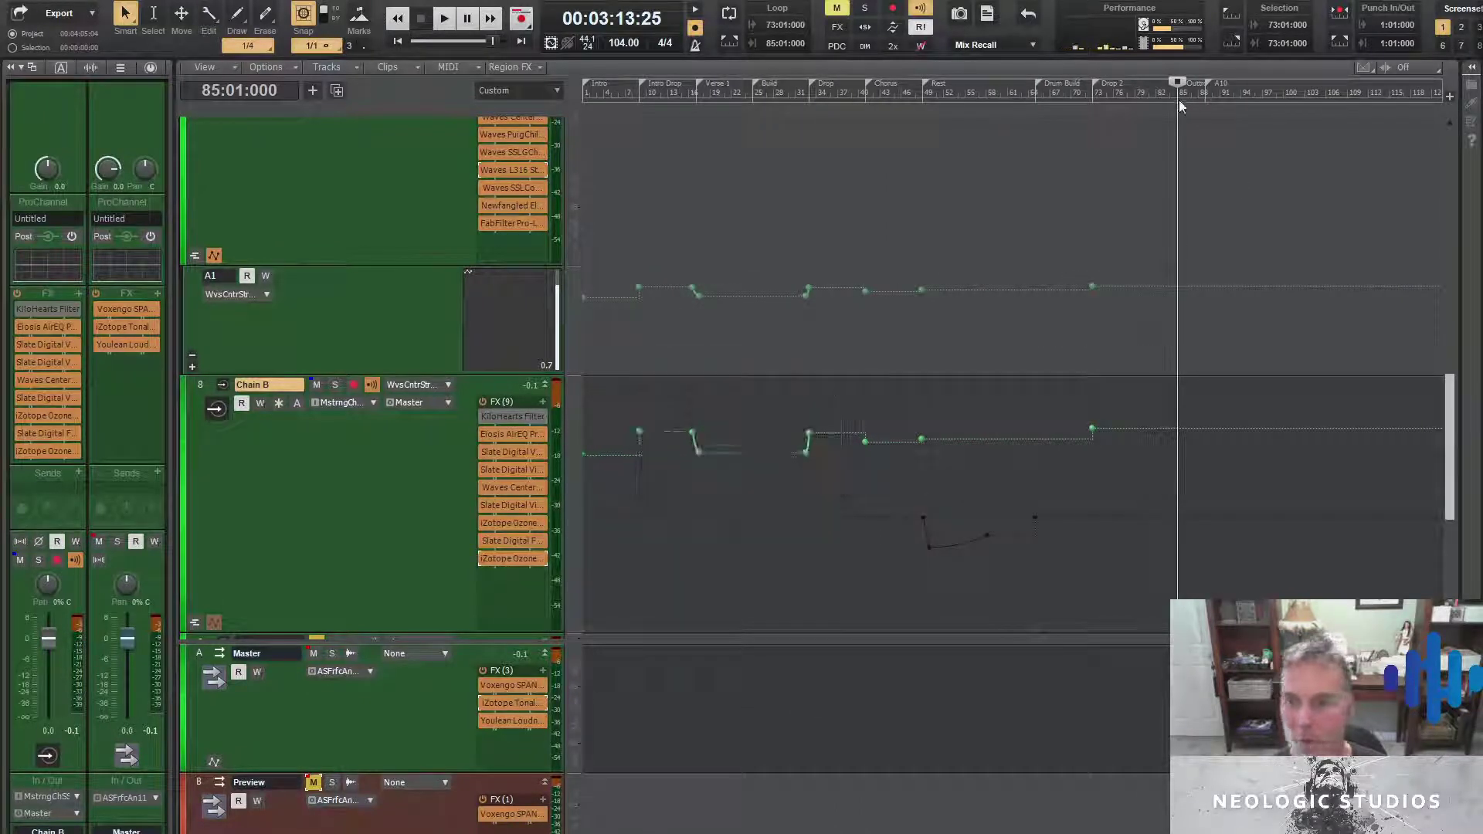
Add a node at bar 85 on Chain A's Waves Center envelope, match it to the intro level, and make the transition a jump
{"action": "right_click", "coordinate": [1181, 285]}
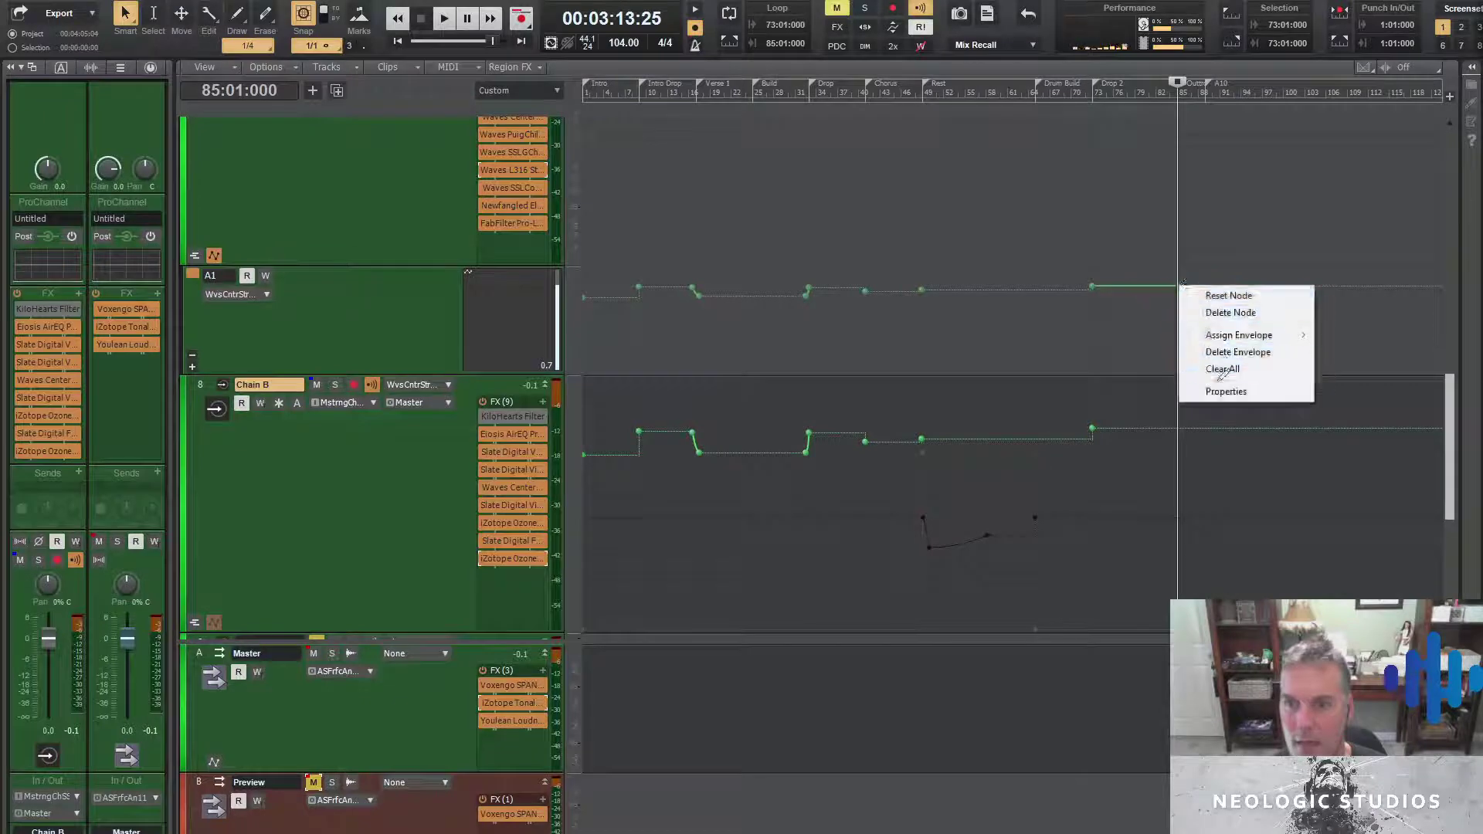
{"action": "left_click", "coordinate": [1216, 390]}
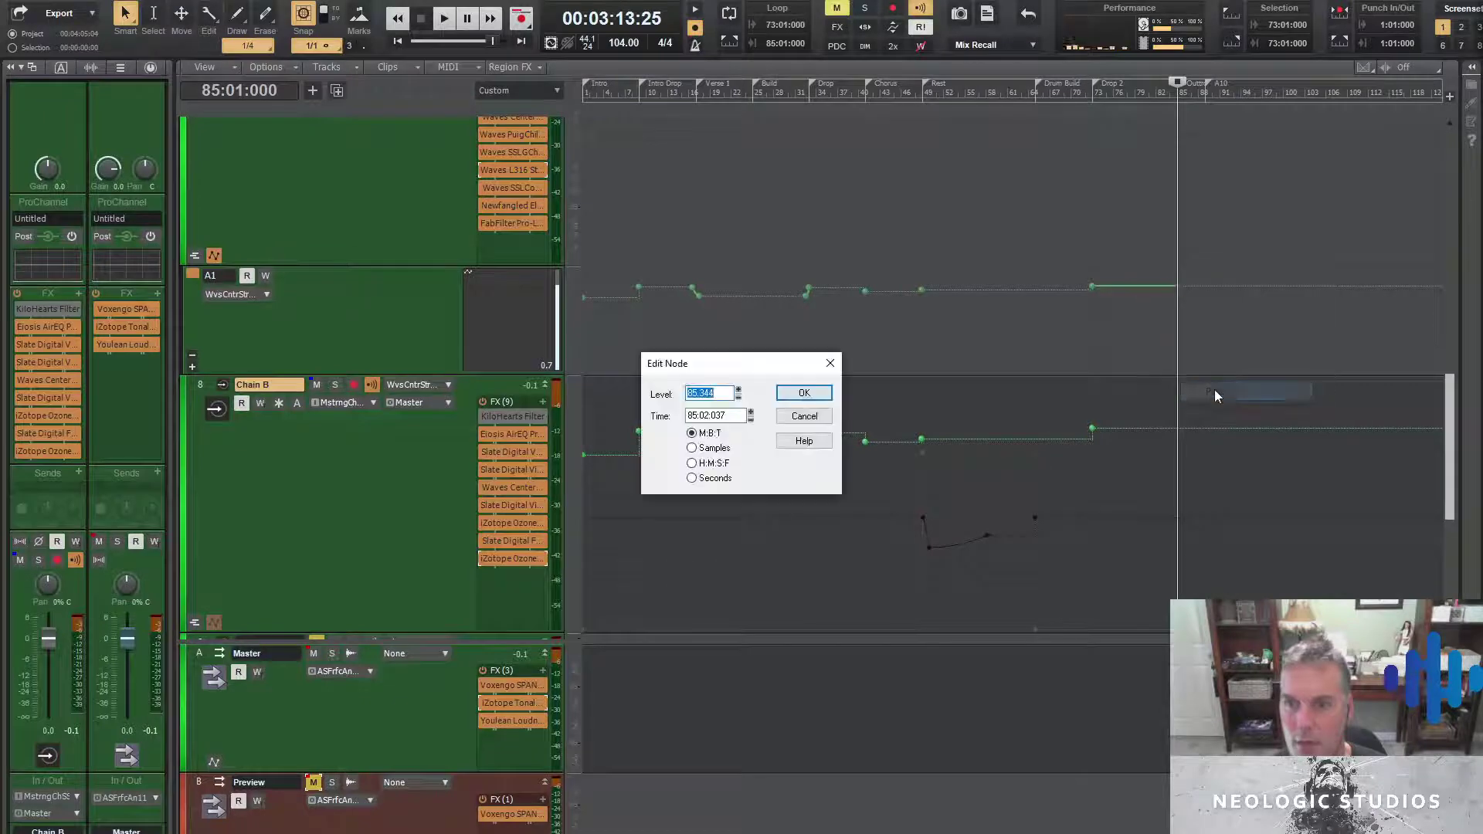
{"action": "left_click", "coordinate": [827, 393]}
{"action": "right_click", "coordinate": [1177, 292]}
{"action": "left_click", "coordinate": [1179, 299]}
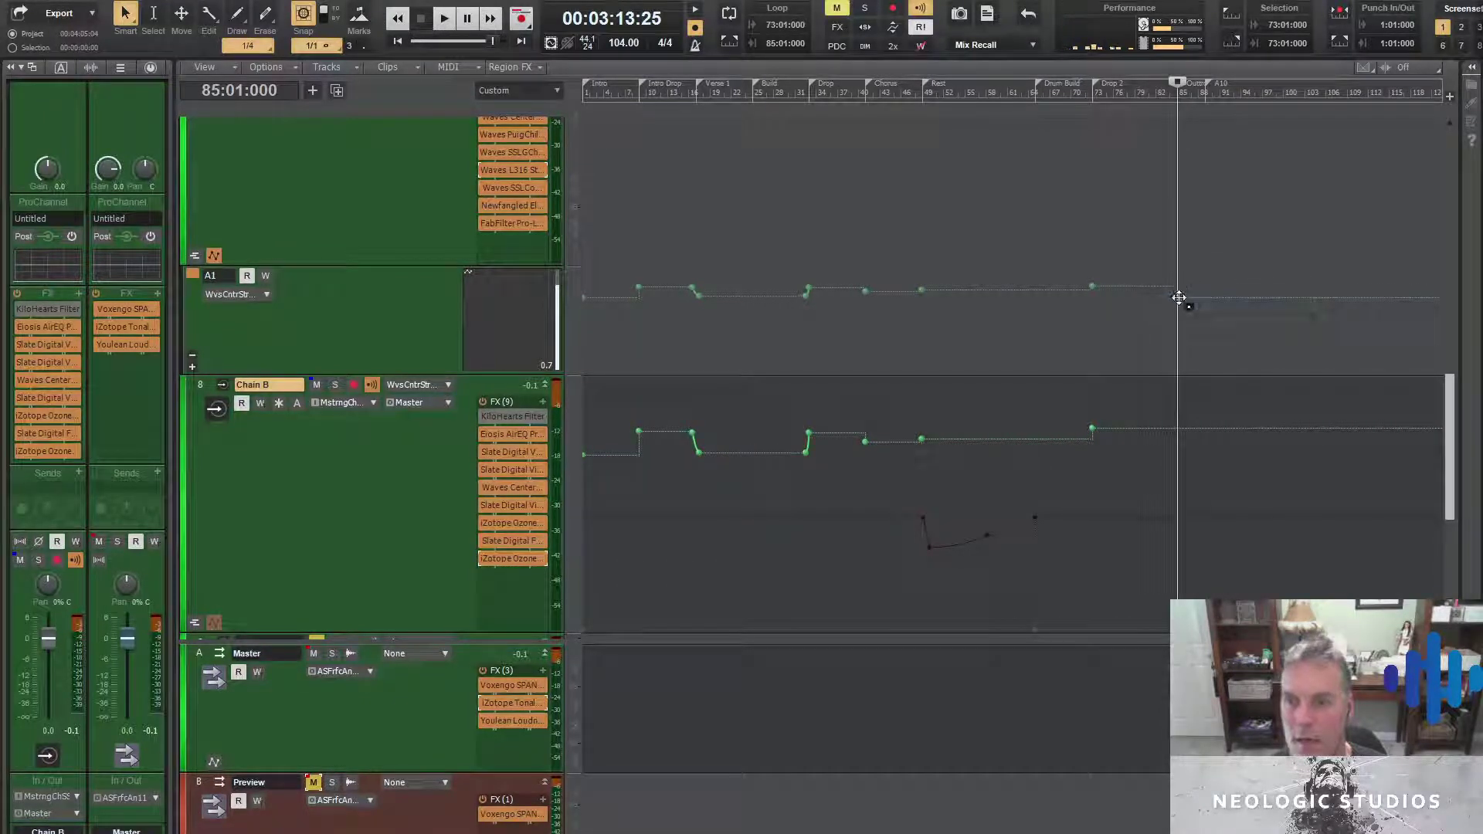
Add a node at bar 85 on Chain B's envelope, set the preceding segment to Jump, and match the node to the intro level
{"action": "right_click", "coordinate": [1182, 428]}
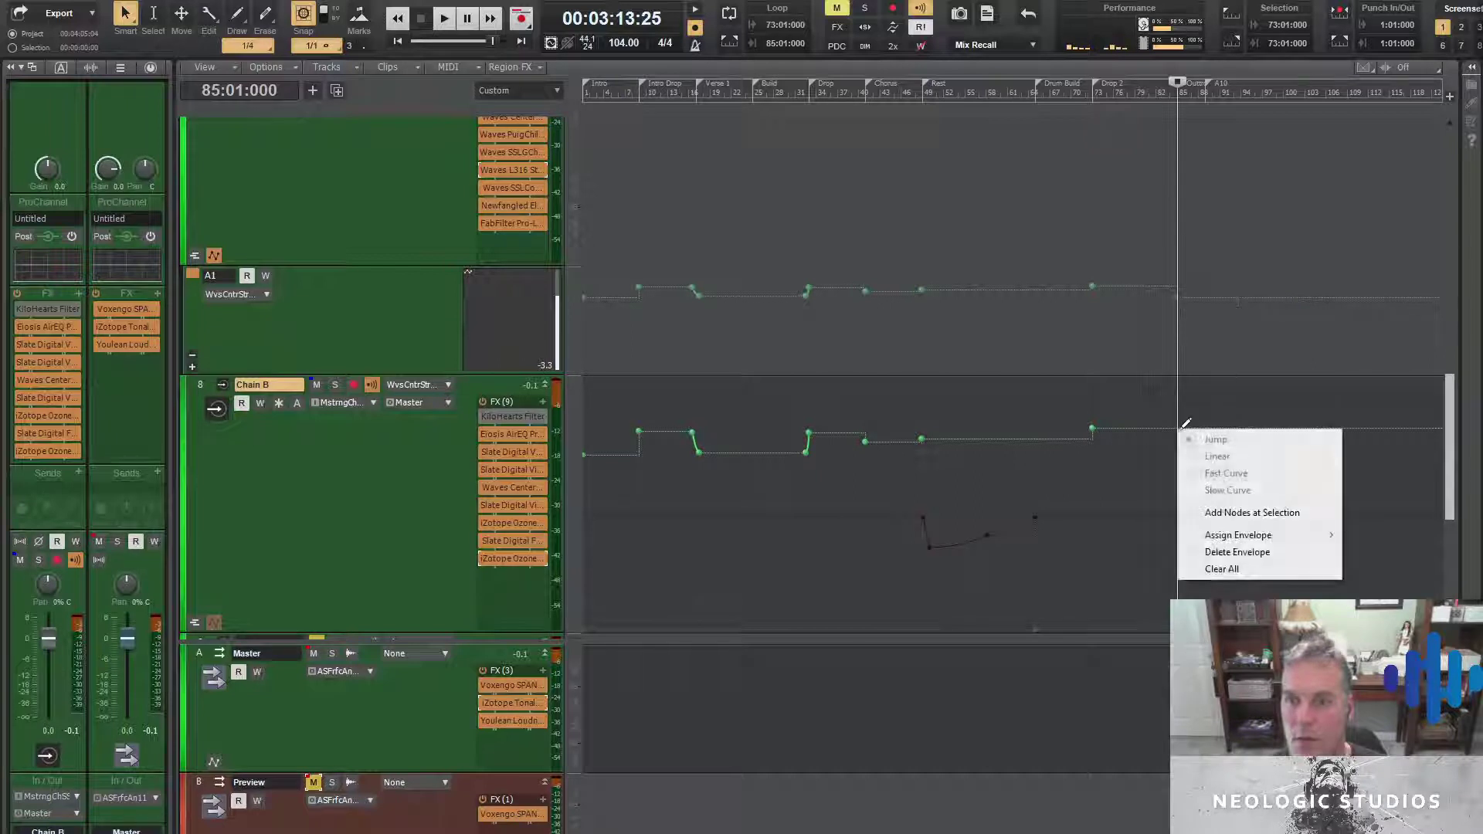
{"action": "left_click", "coordinate": [1177, 428]}
{"action": "right_click", "coordinate": [1167, 428]}
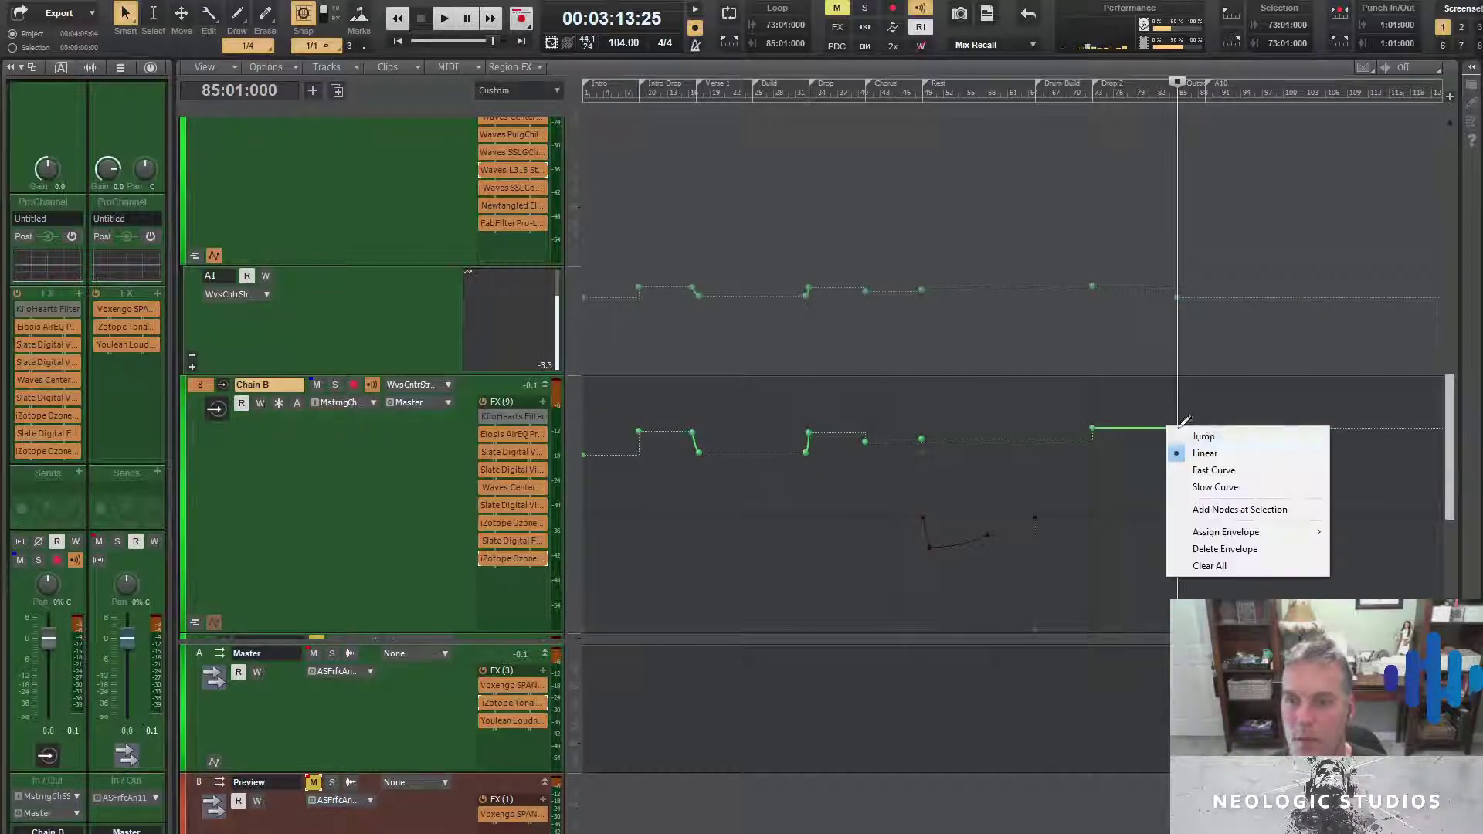
{"action": "left_click", "coordinate": [1190, 435]}
{"action": "right_click", "coordinate": [1183, 428]}
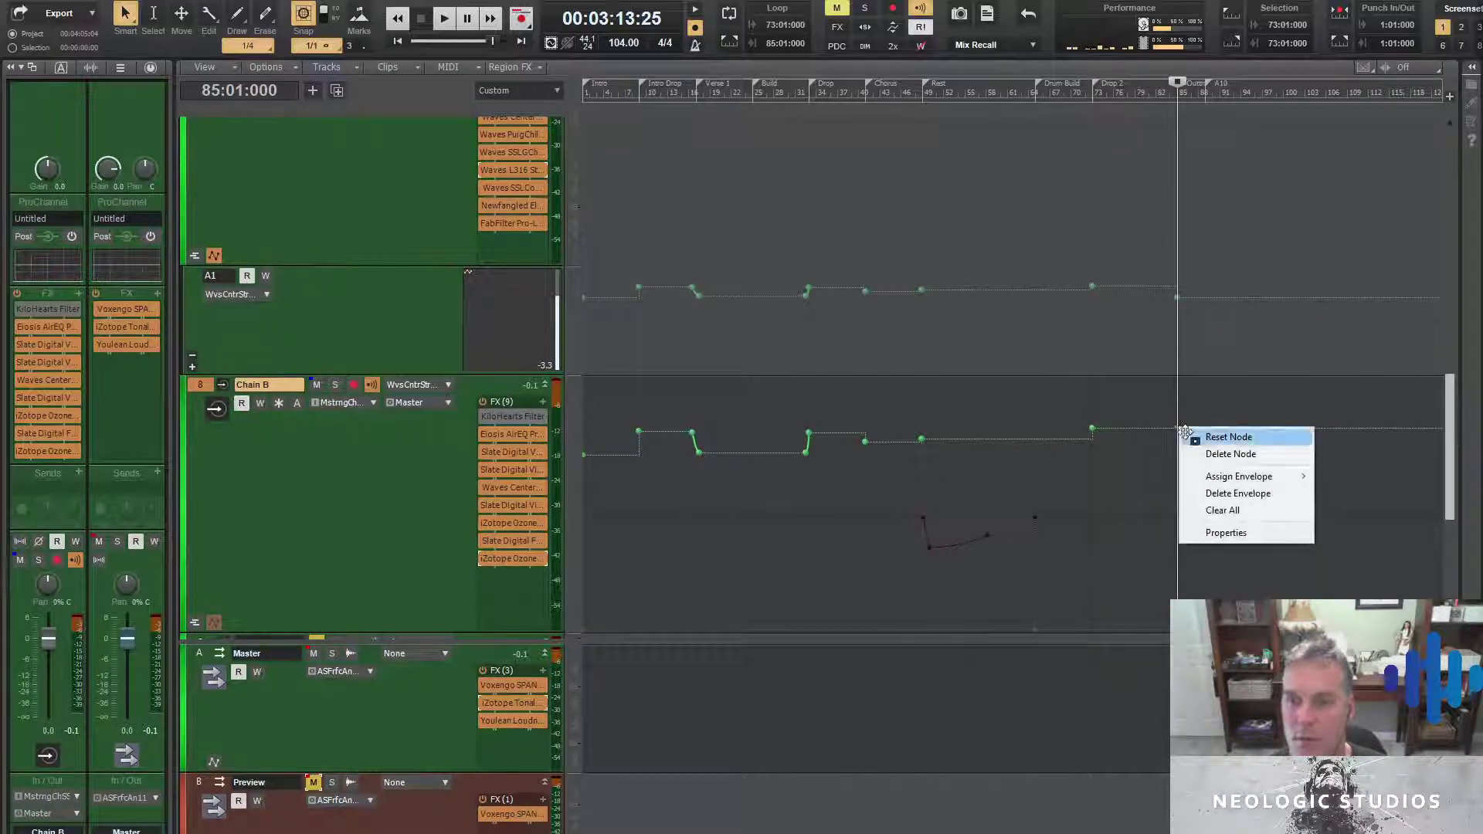
{"action": "left_click", "coordinate": [1224, 523]}
{"action": "left_click", "coordinate": [804, 394]}
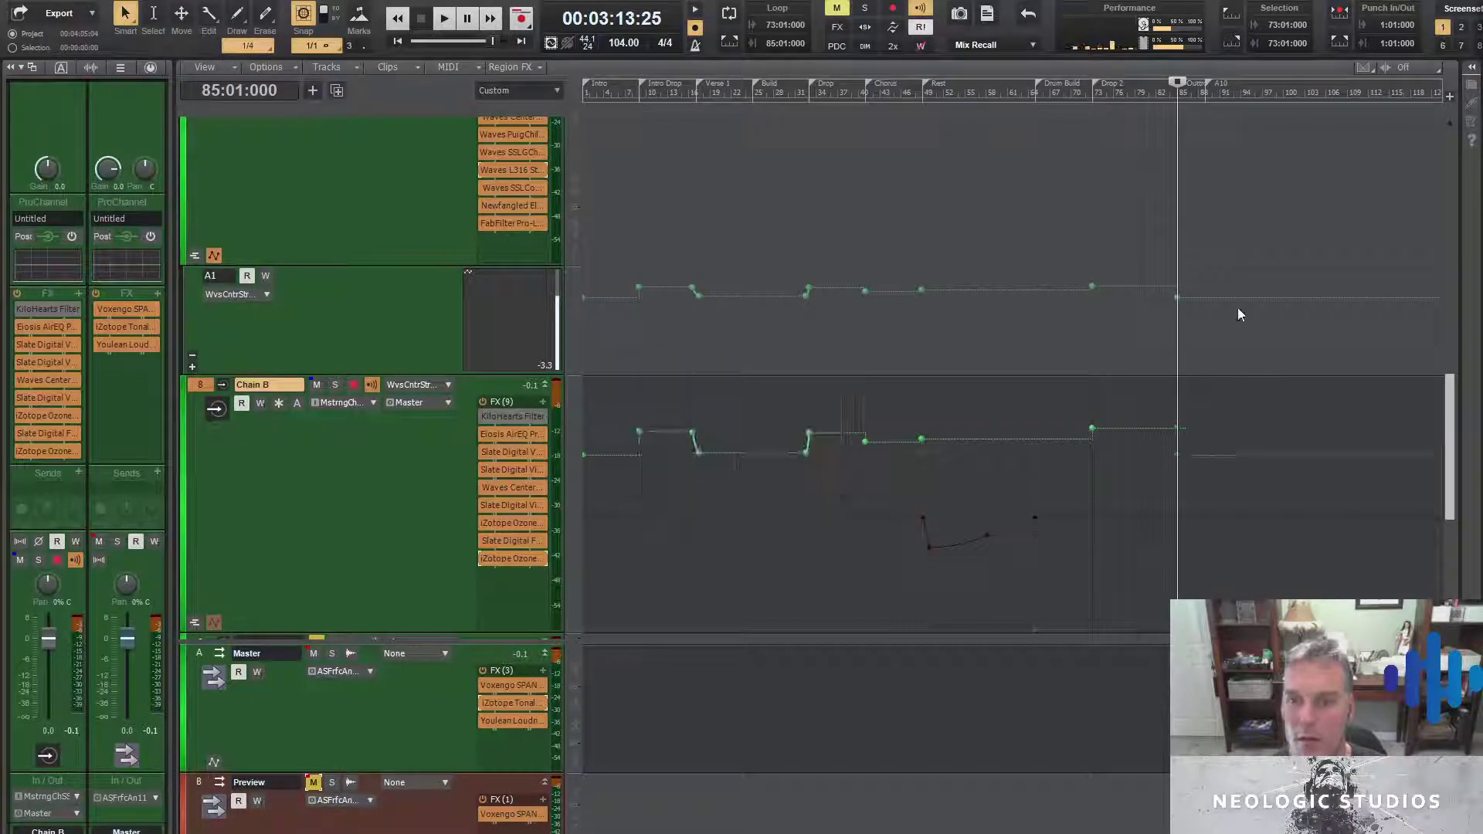
Play from bar 85 and toggle Chain B's mute to compare both chains, and stop playback
{"action": "key", "text": "space"}
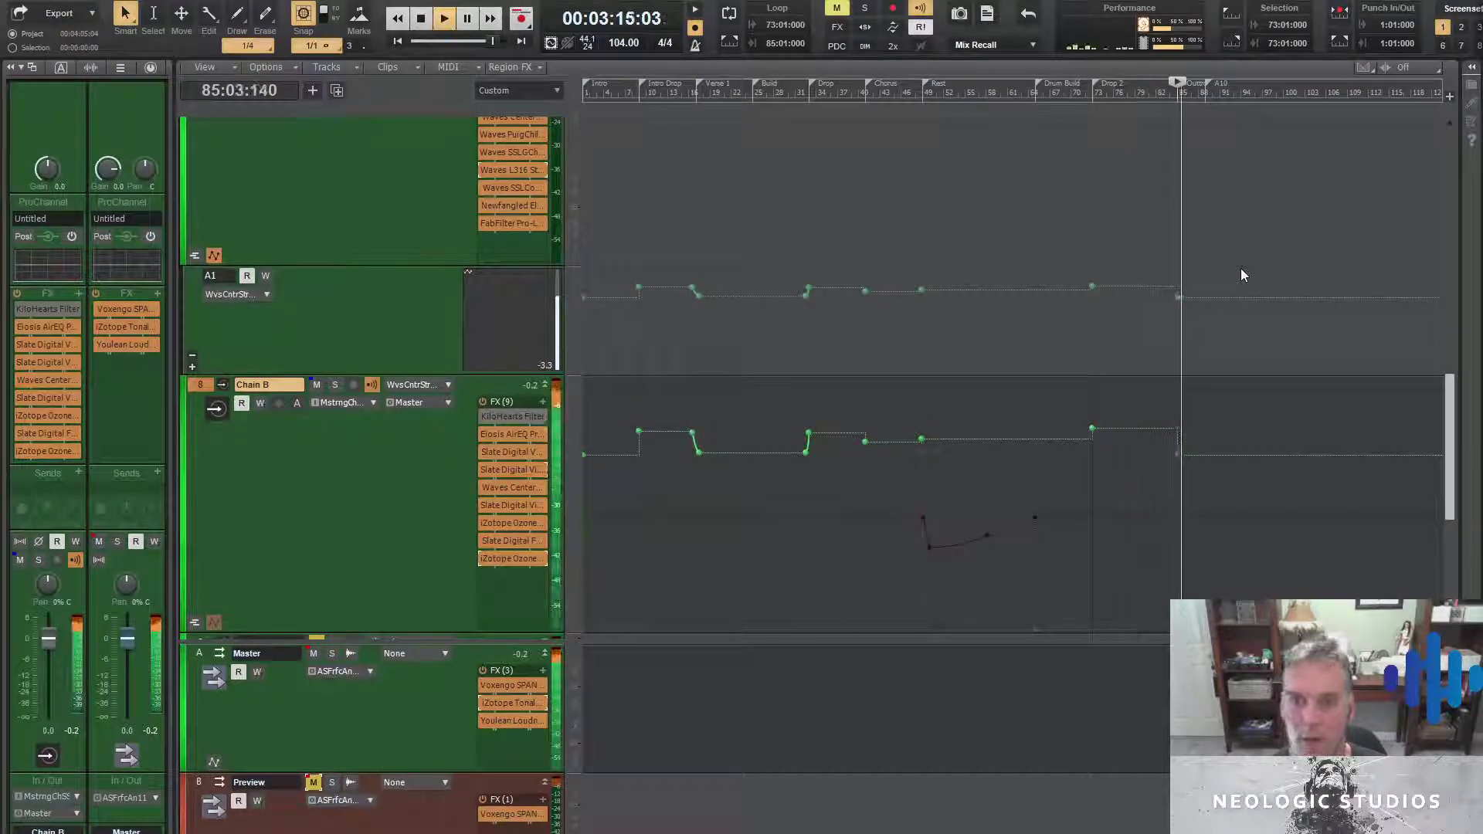
{"action": "scroll", "coordinate": [324, 463], "scroll_direction": "up", "scroll_amount": 3}
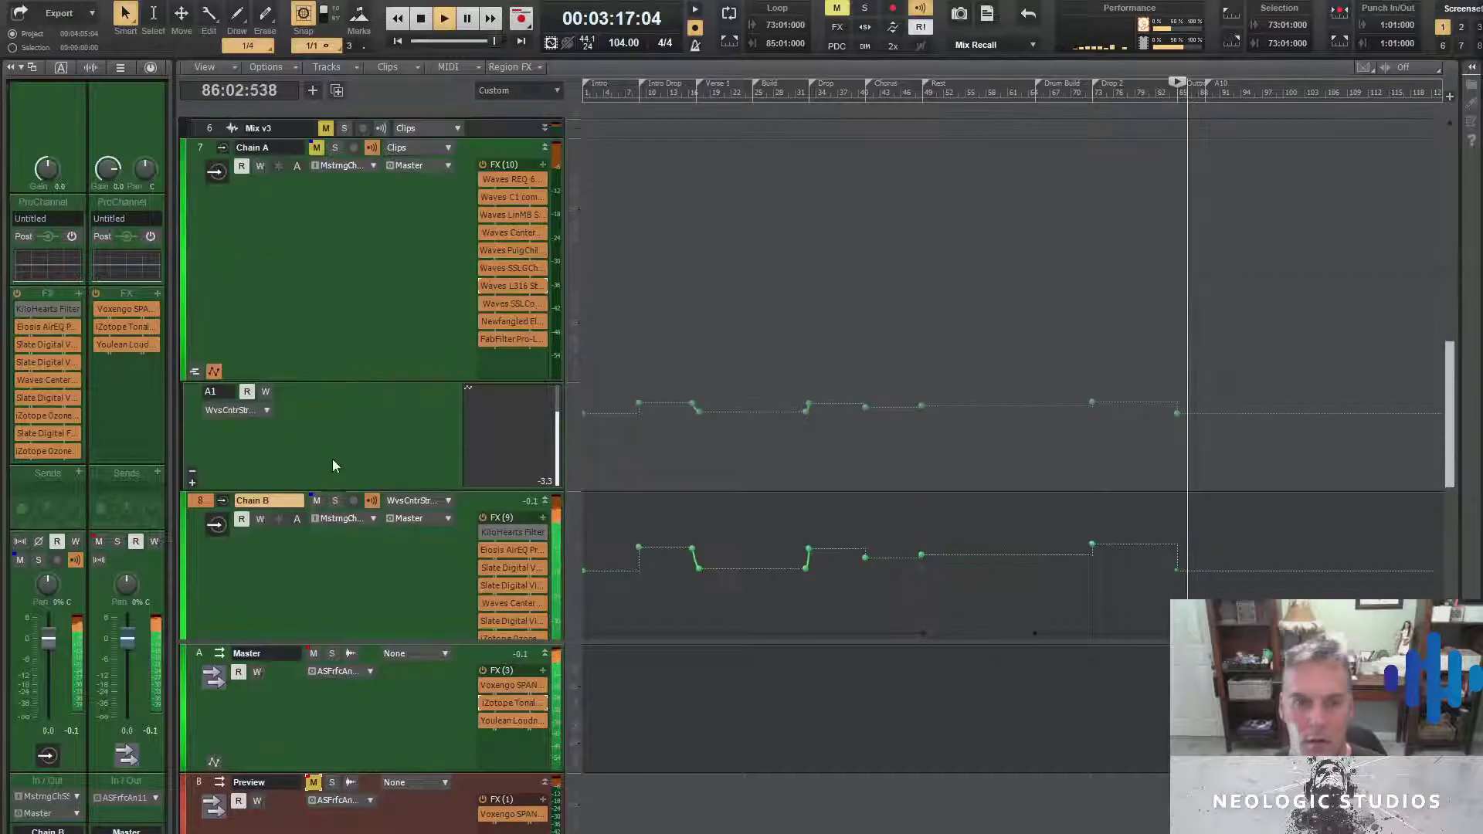
{"action": "left_click", "coordinate": [317, 500]}
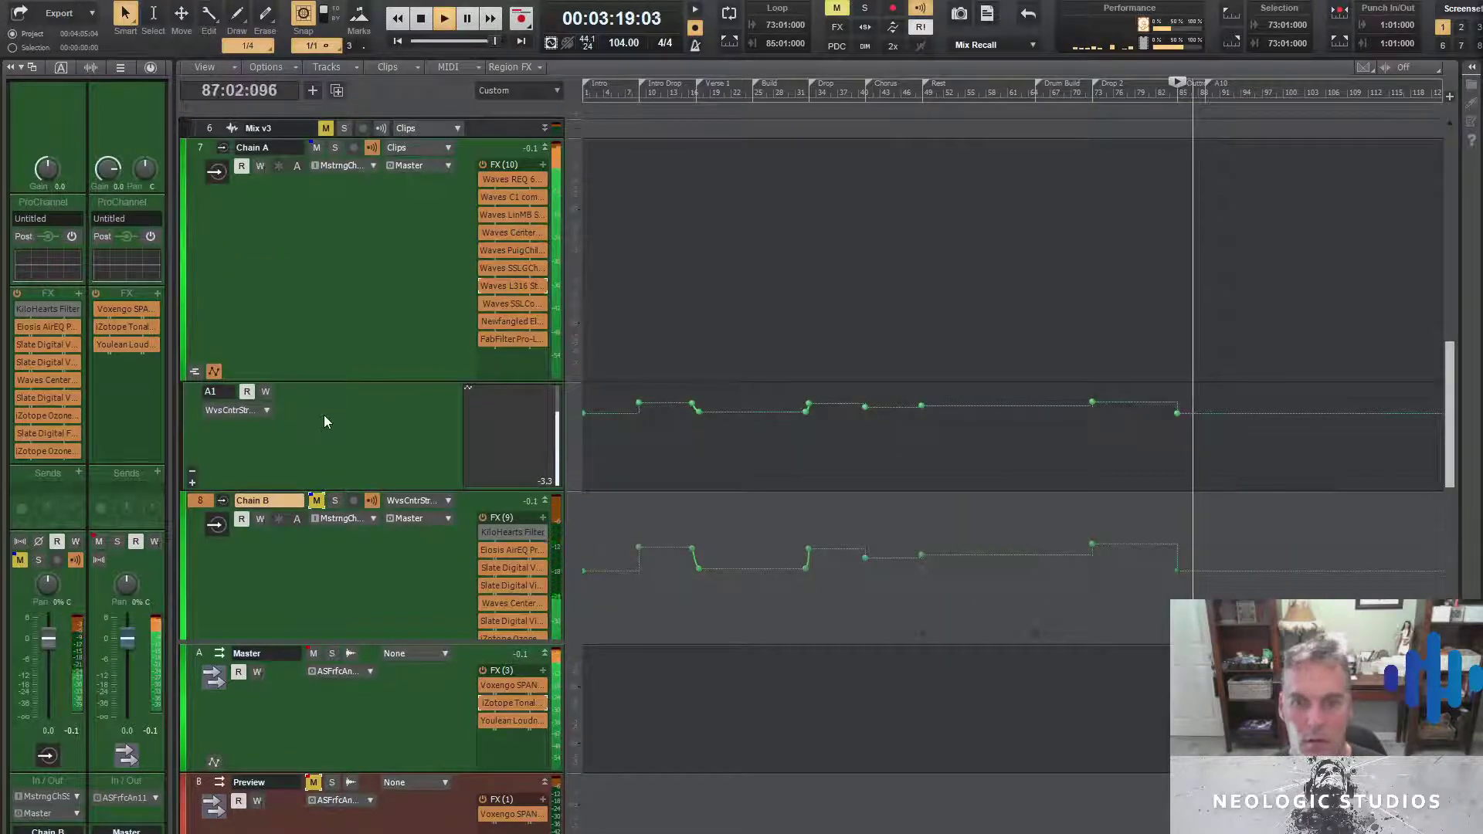
{"action": "left_click", "coordinate": [316, 501]}
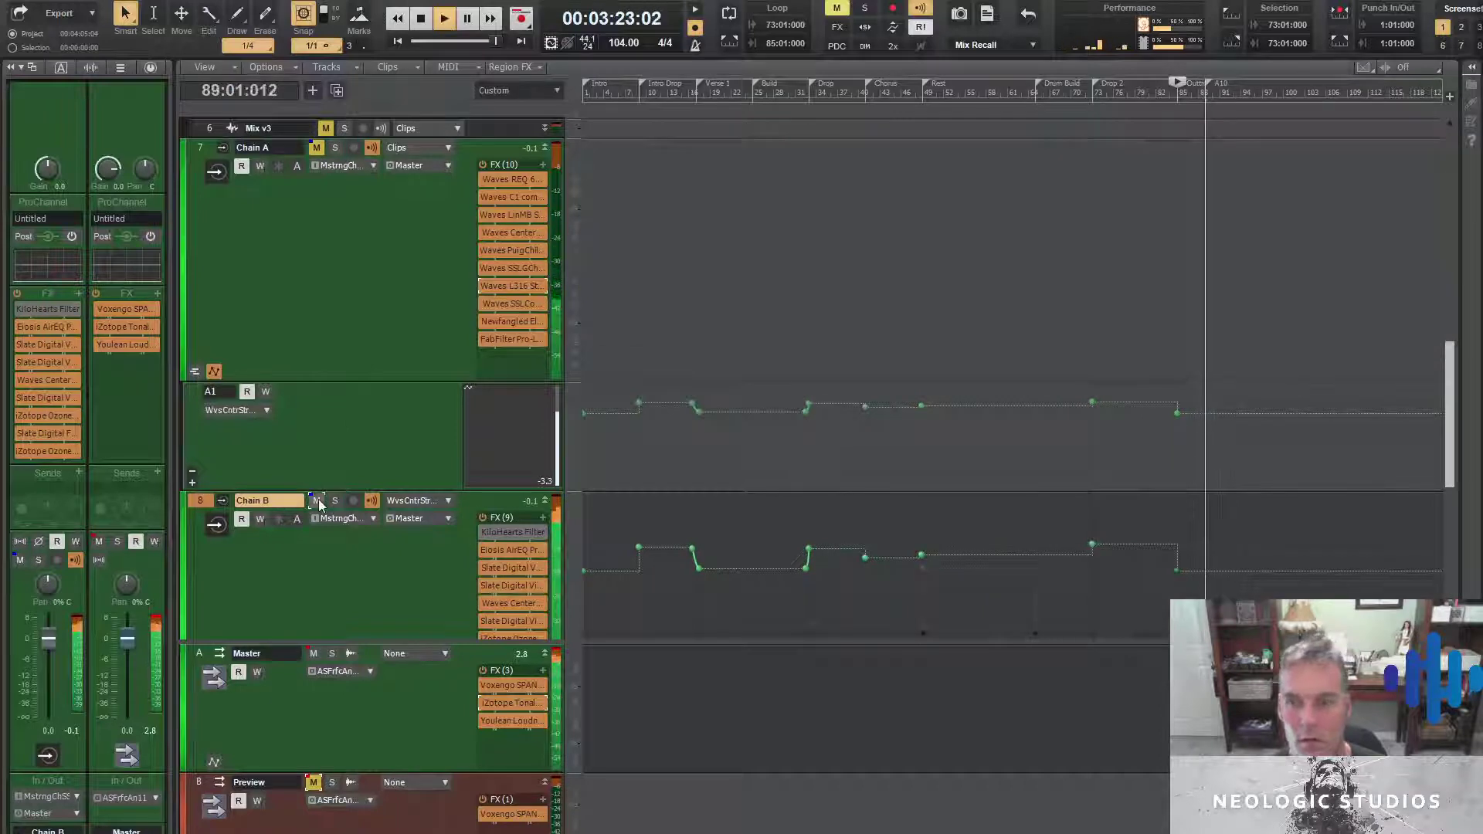
{"action": "key", "text": "space"}
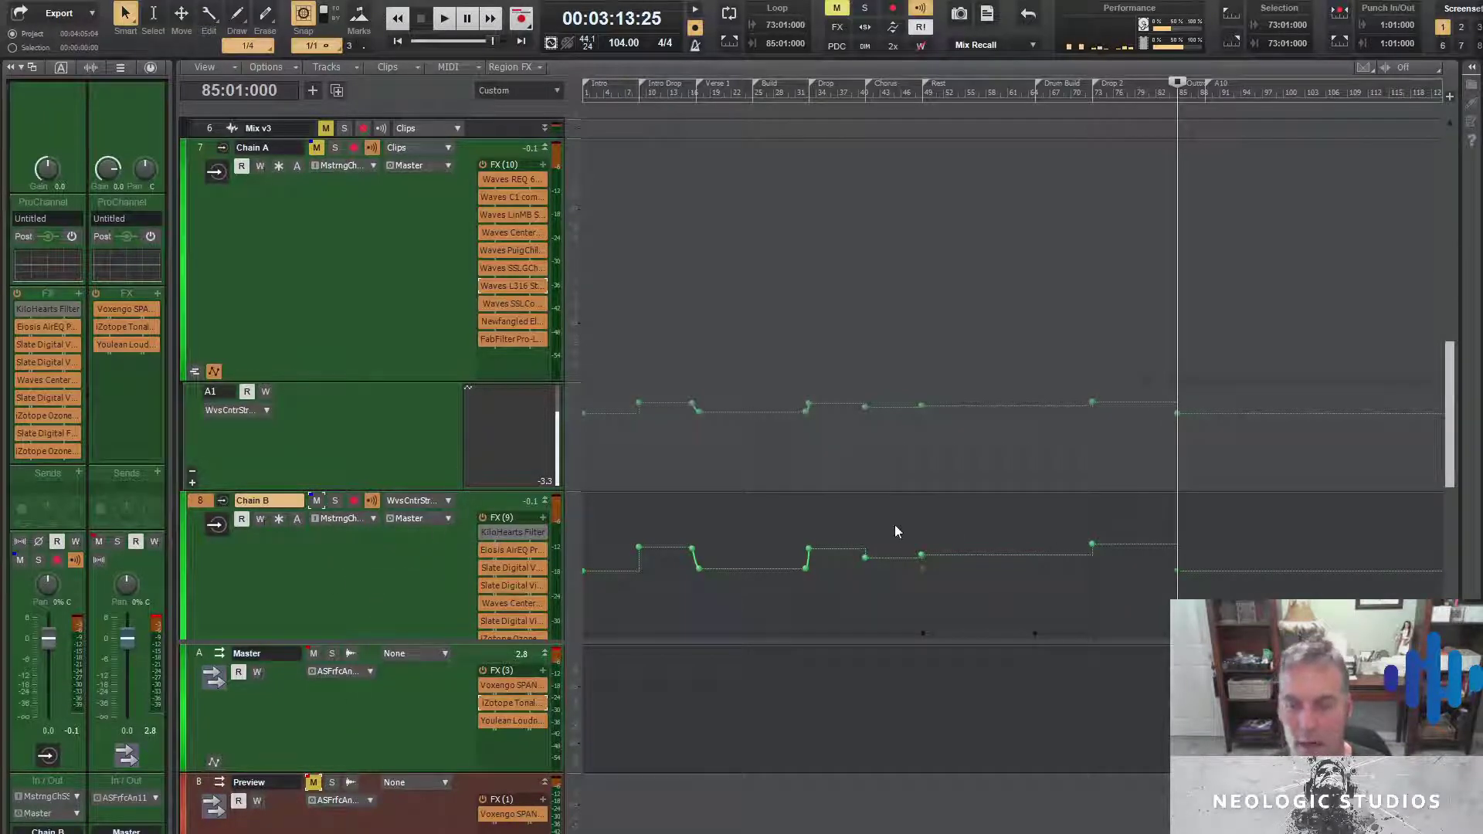
{"action": "scroll", "coordinate": [894, 531], "scroll_direction": "down", "scroll_amount": 1}
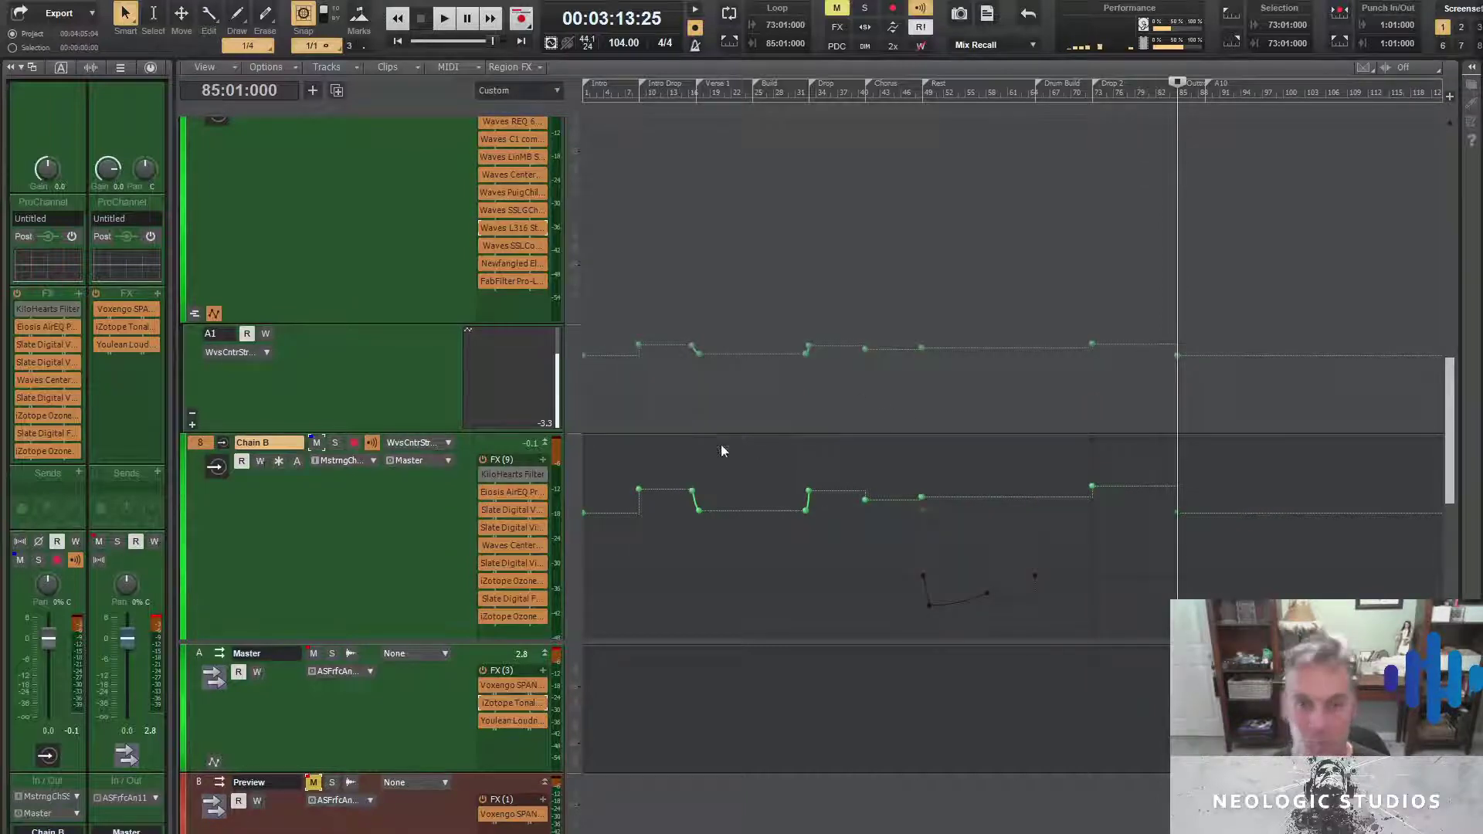
Switch to the web browser and open musicproducersalliance.com in a new tab
{"action": "scroll", "coordinate": [721, 445], "scroll_direction": "up", "scroll_amount": 2}
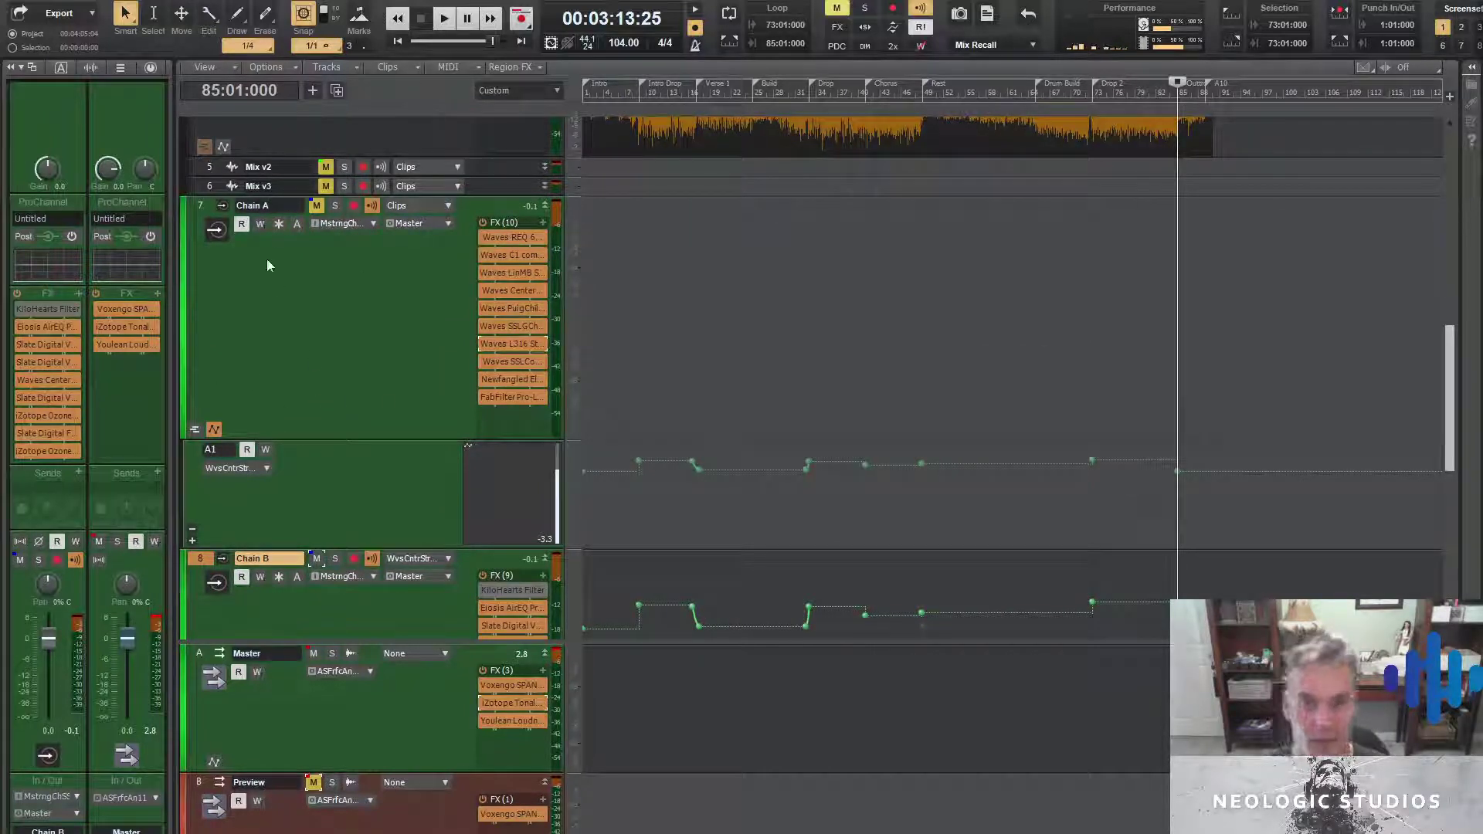
{"action": "mouse_move", "coordinate": [660, 833]}
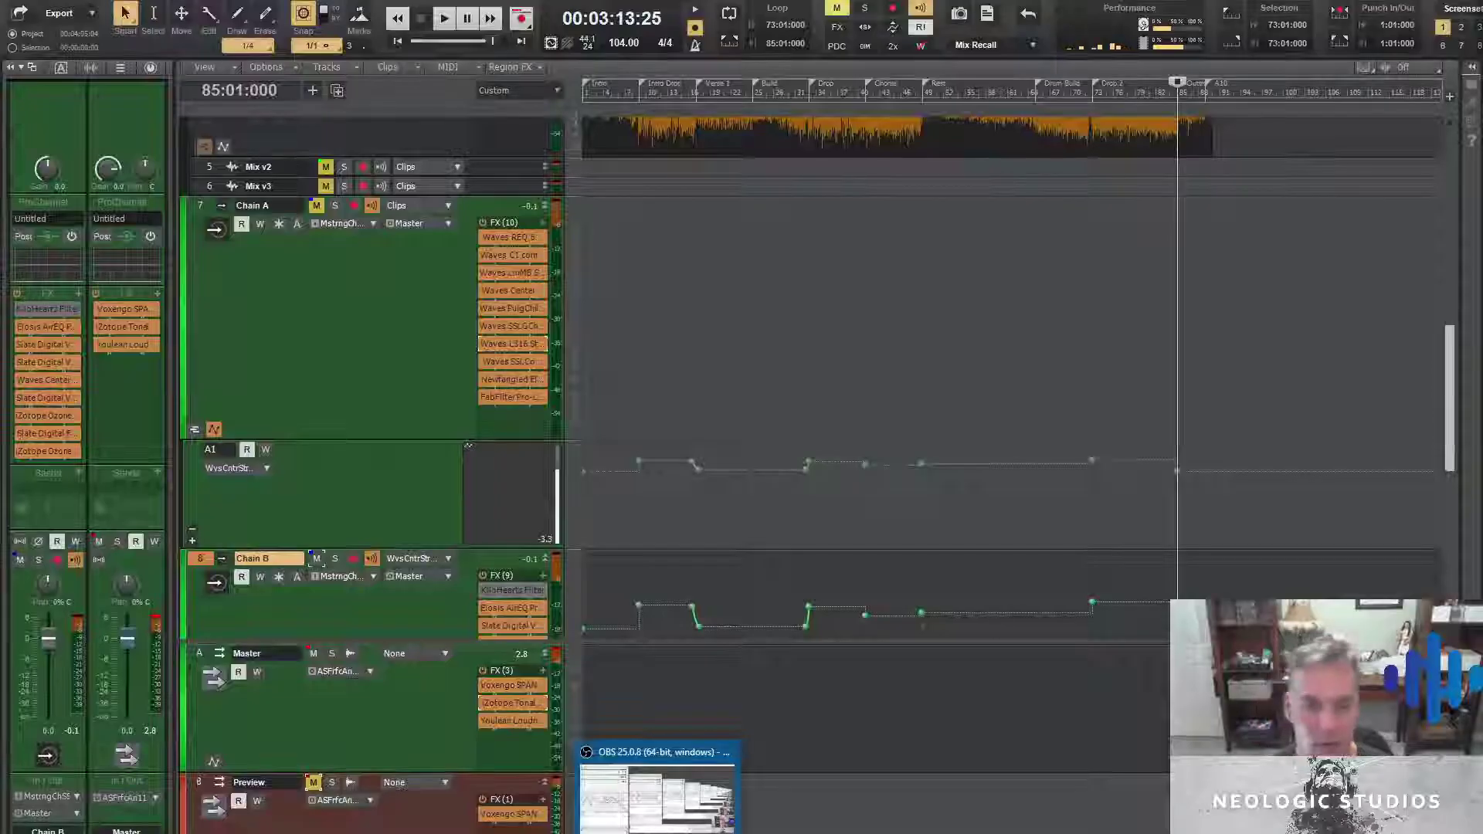
{"action": "left_click", "coordinate": [660, 832]}
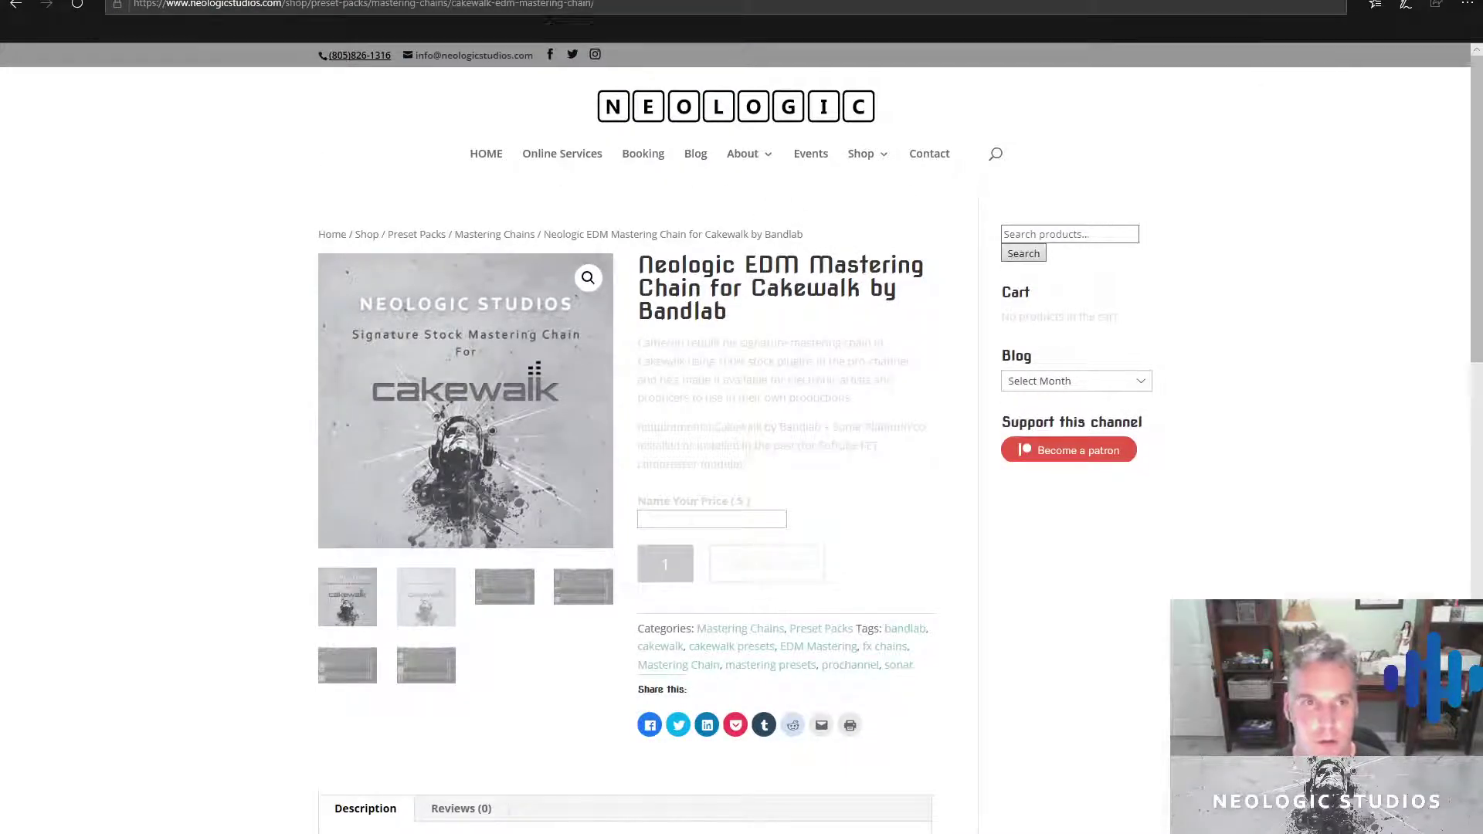
{"action": "key", "text": "ctrl+t"}
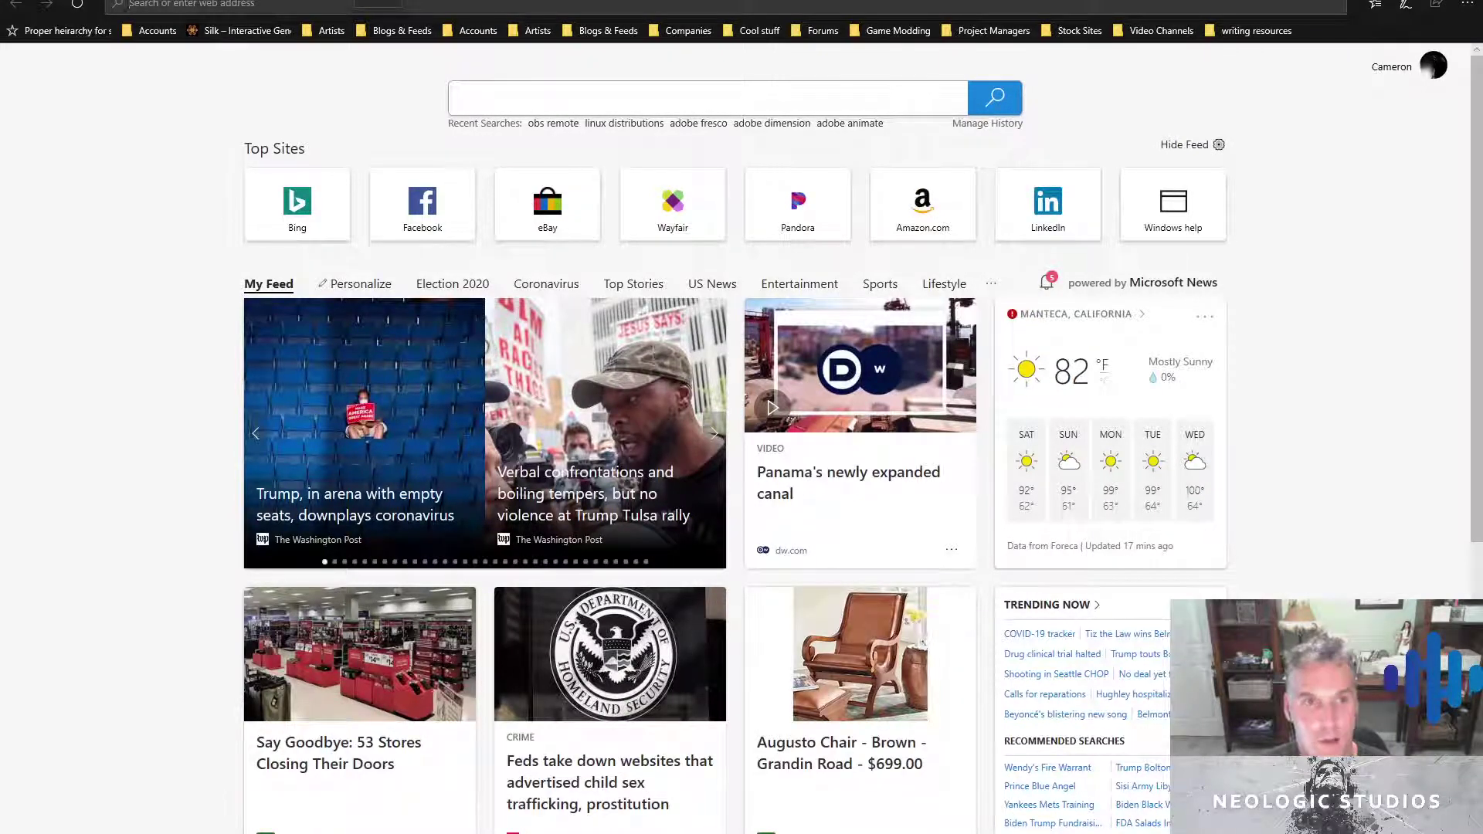
{"action": "type", "text": "musicpr"}
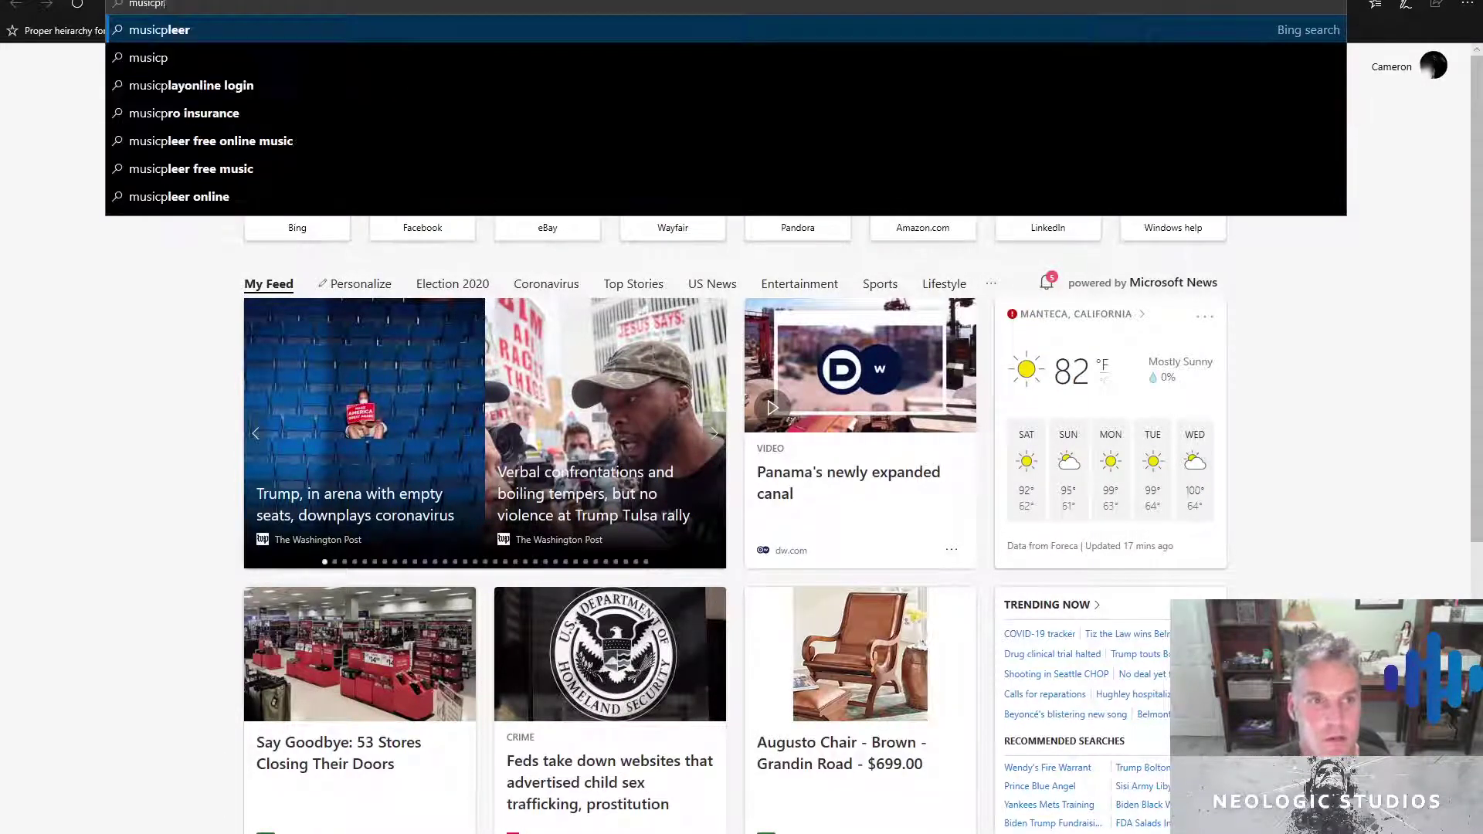
{"action": "type", "text": "oducersalli"}
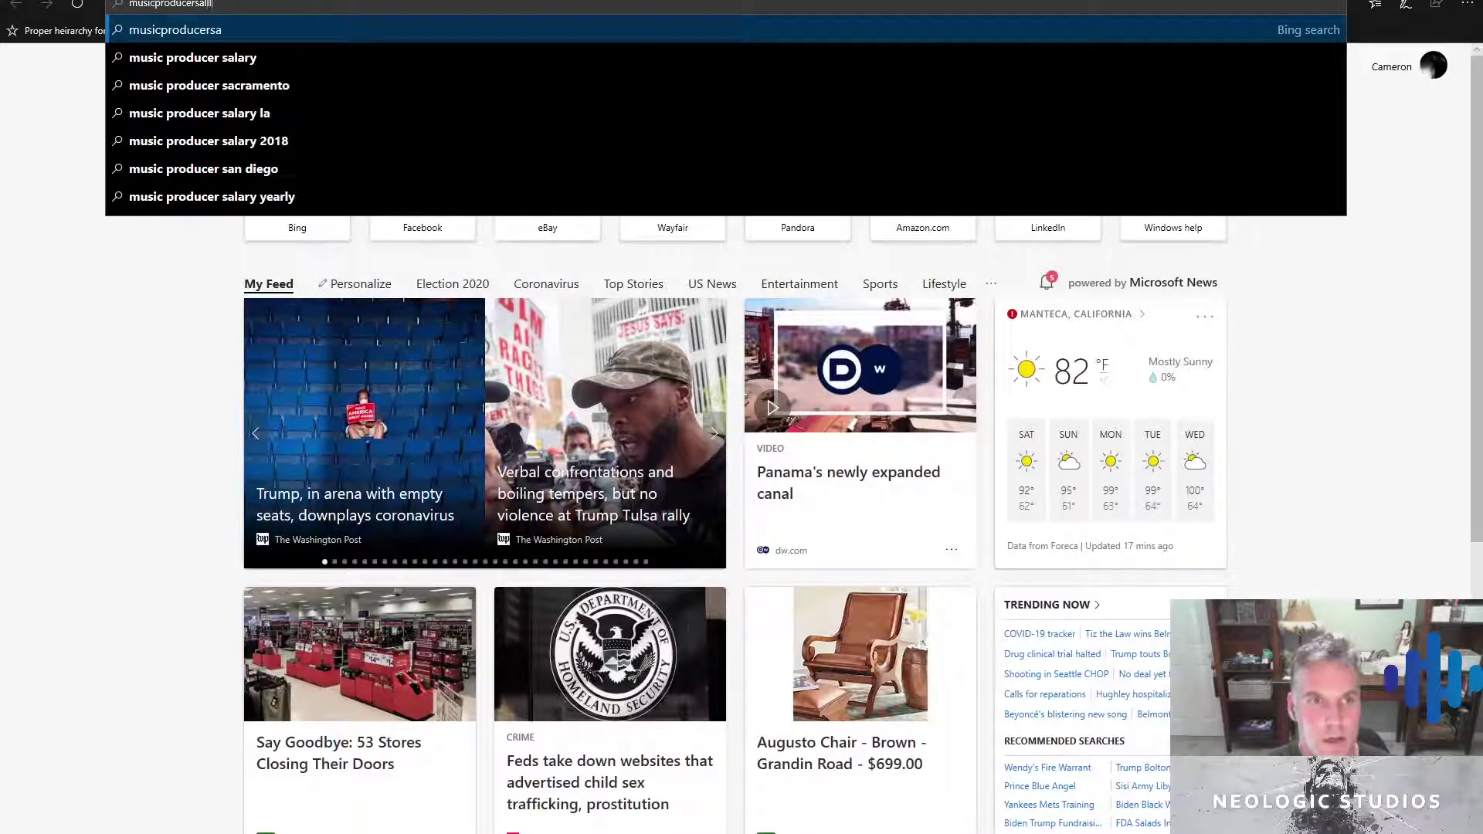
{"action": "type", "text": "ance.com"}
{"action": "key", "text": "Return"}
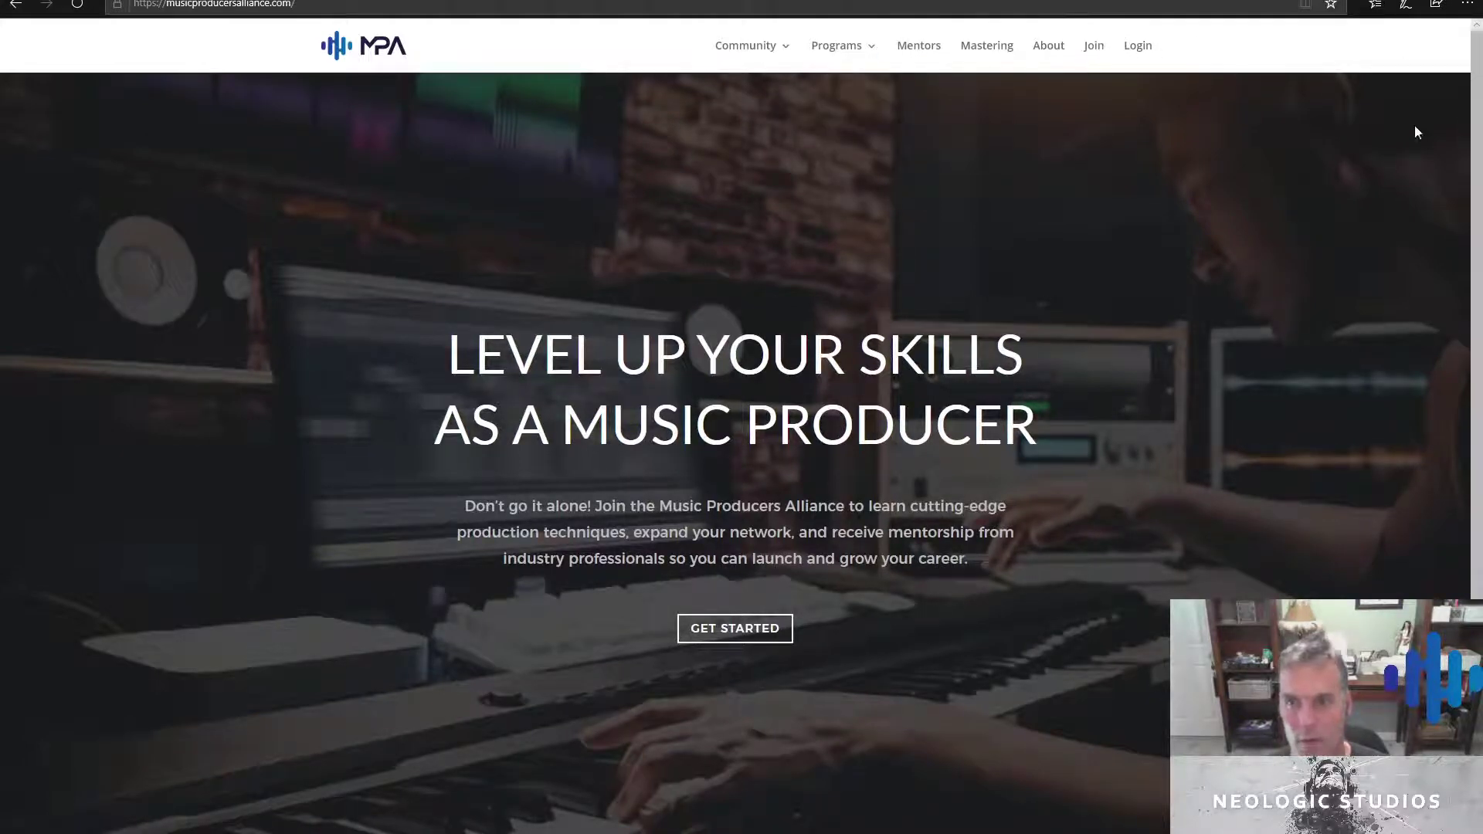
Open the Studio Hangouts program page and look through the listed live workshops and their descriptions
{"action": "mouse_move", "coordinate": [825, 58]}
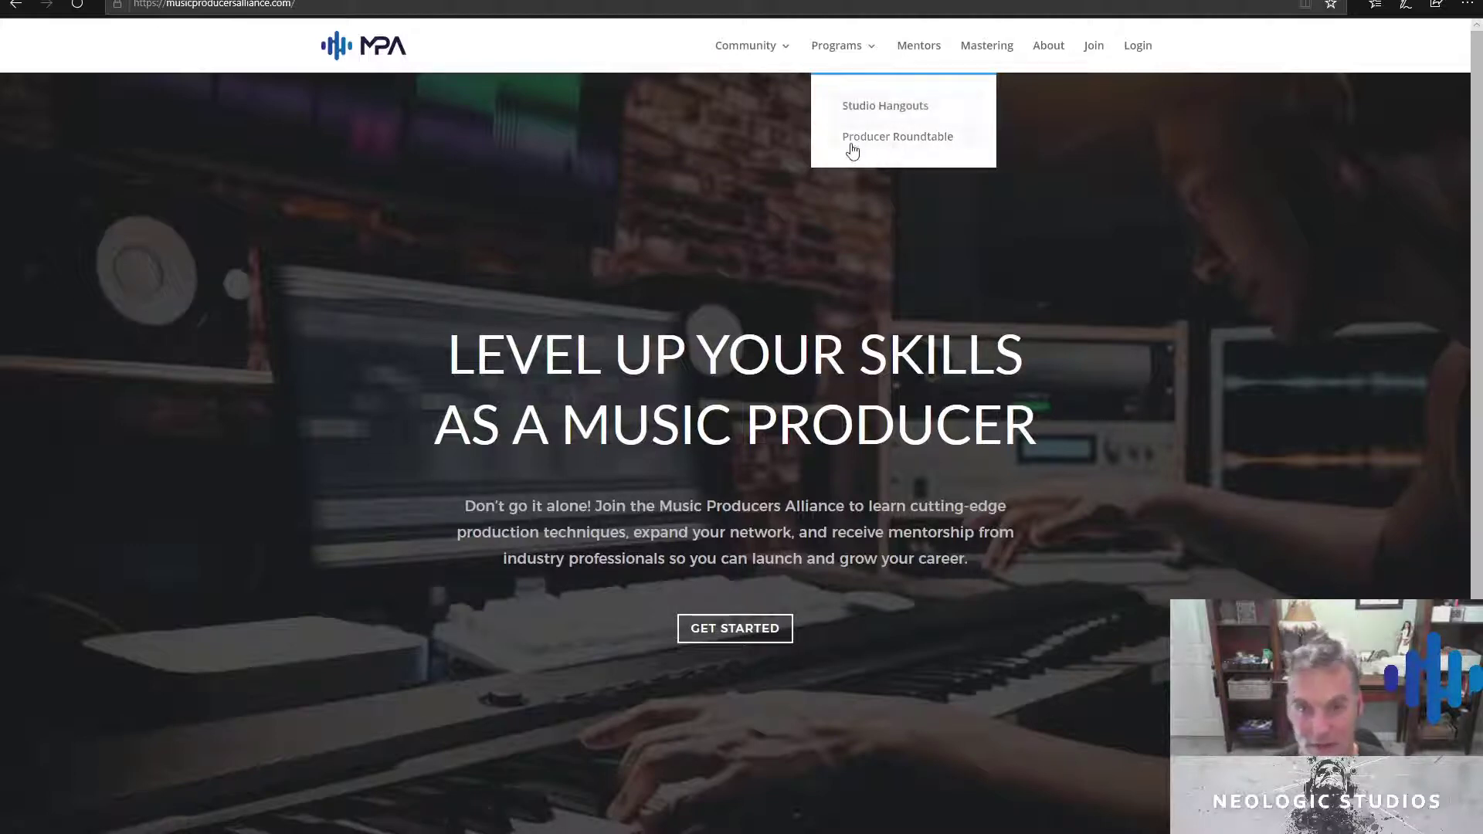
{"action": "left_click", "coordinate": [867, 106]}
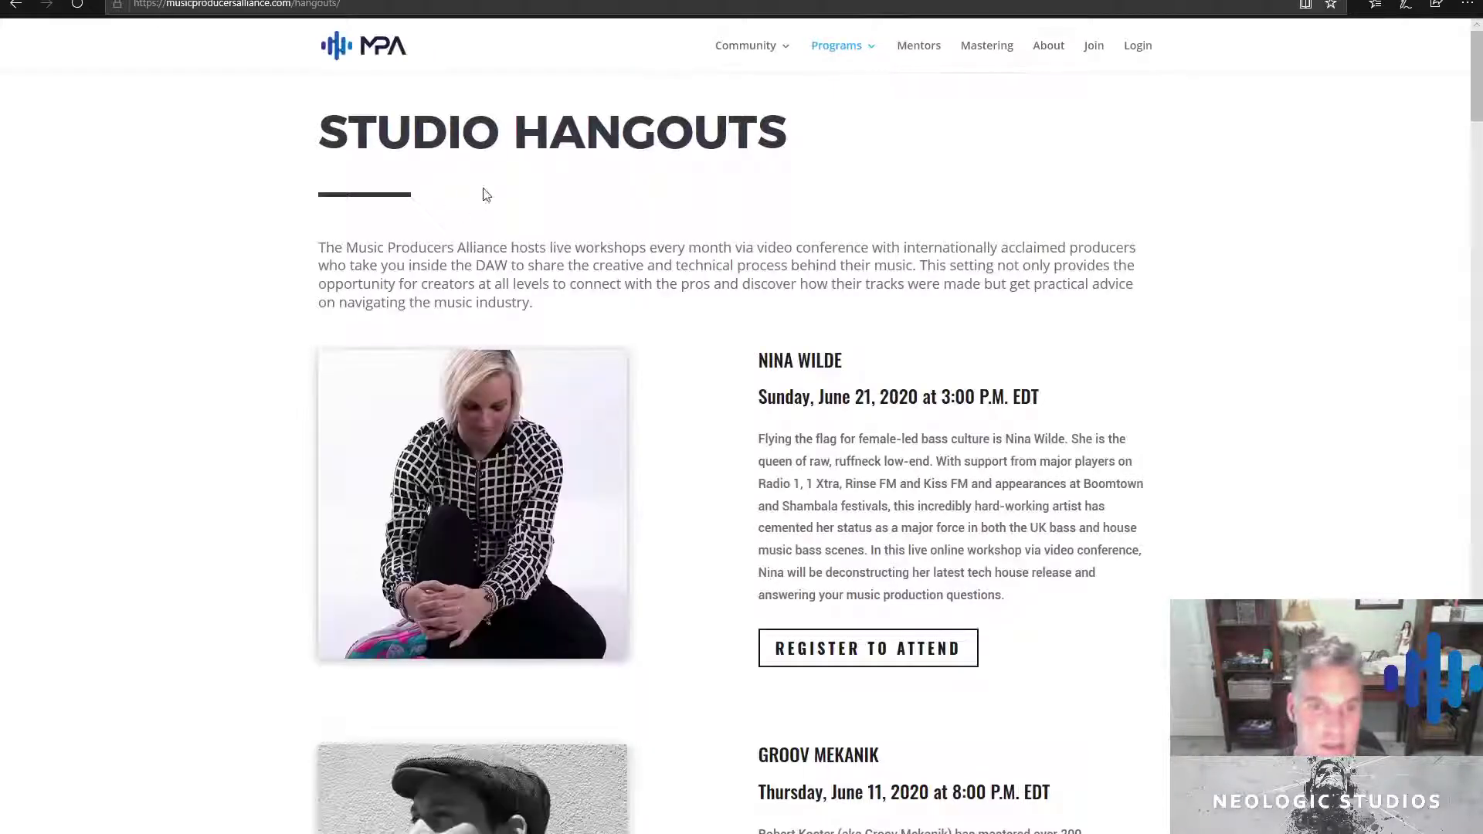
{"action": "scroll", "coordinate": [795, 404], "scroll_direction": "down", "scroll_amount": 1}
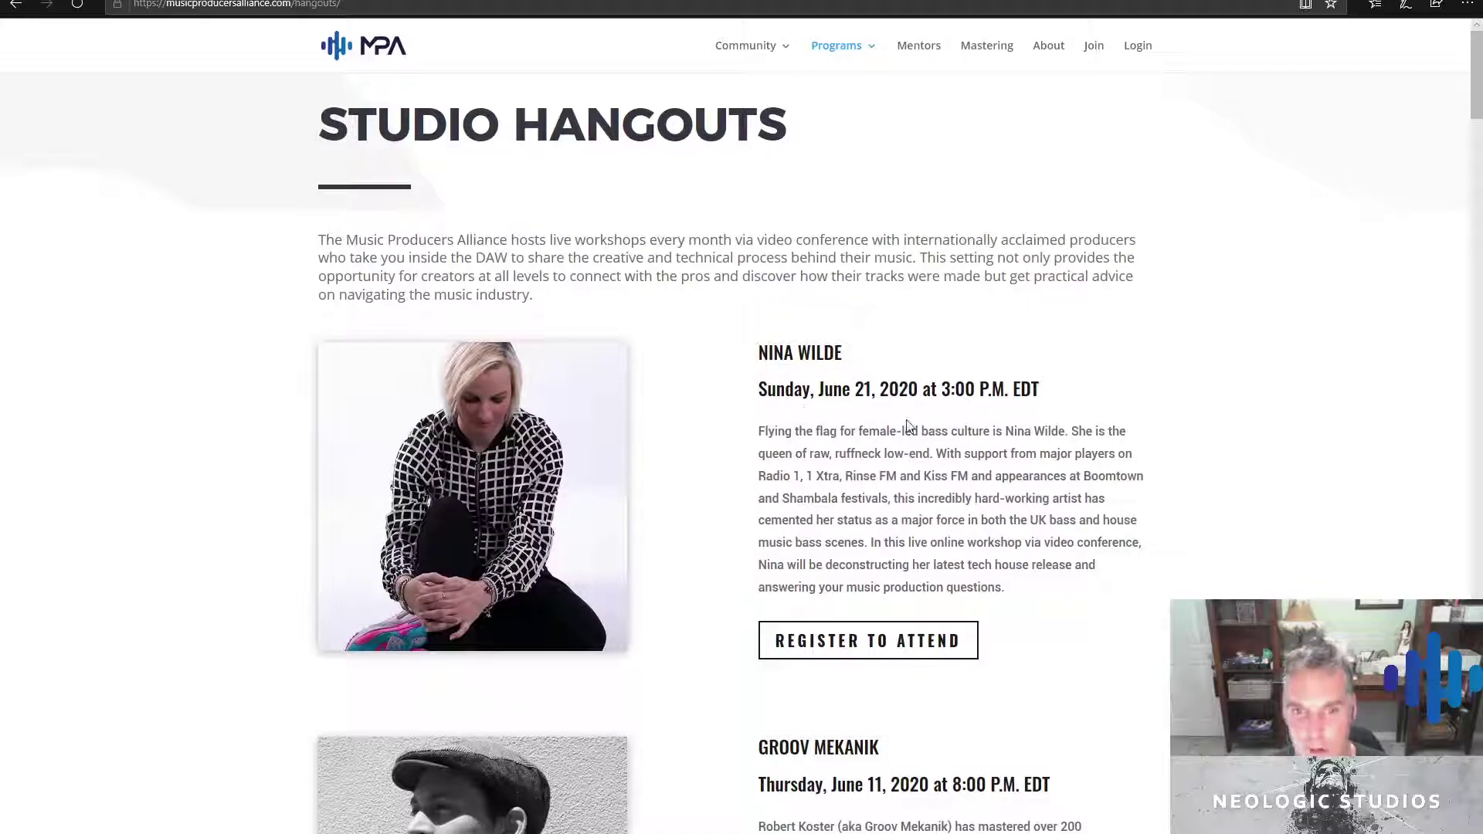
{"action": "scroll", "coordinate": [1079, 371], "scroll_direction": "down", "scroll_amount": 8}
{"action": "scroll", "coordinate": [887, 324], "scroll_direction": "up", "scroll_amount": 3}
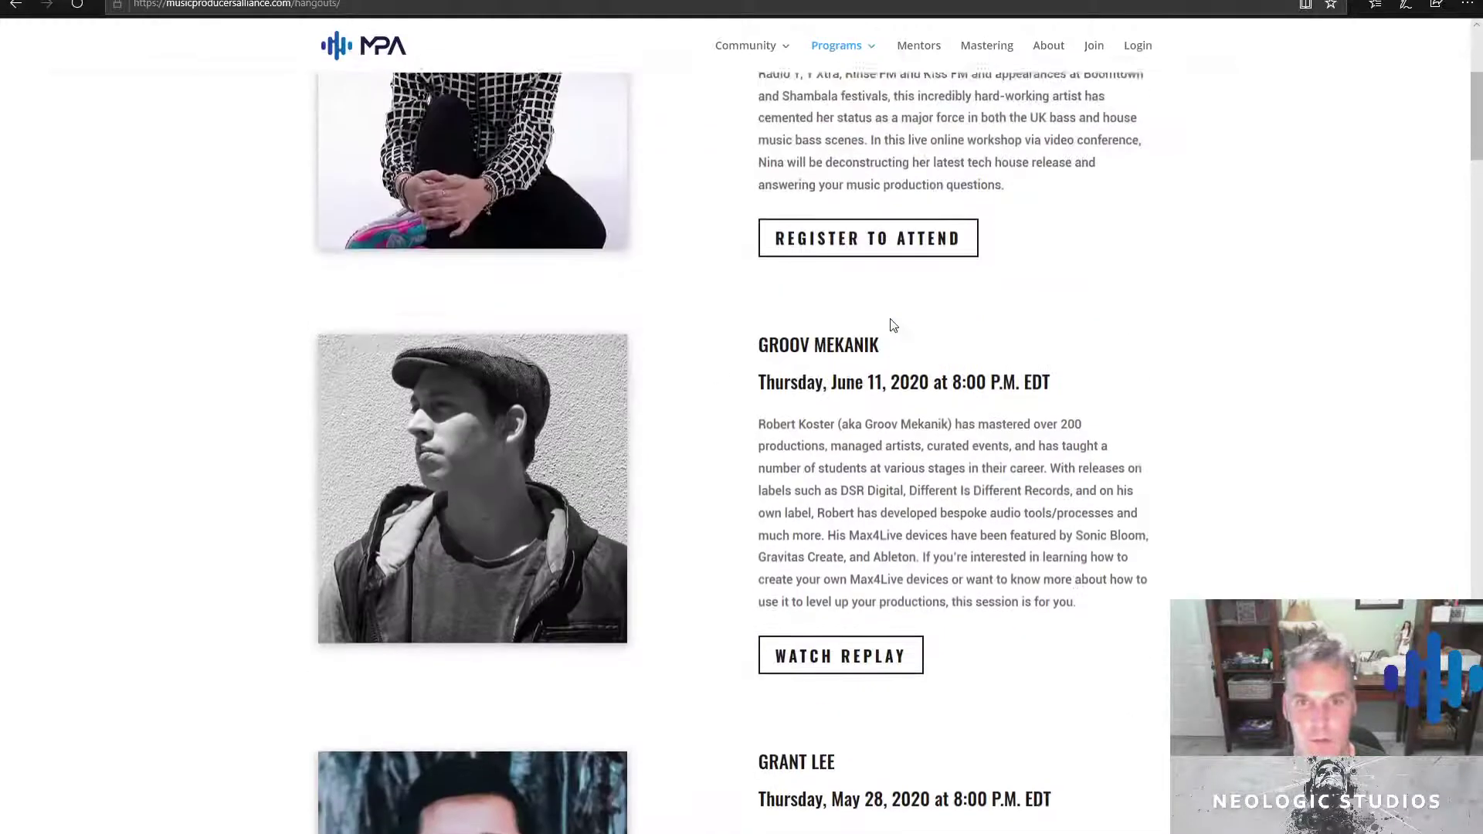
{"action": "scroll", "coordinate": [716, 424], "scroll_direction": "down", "scroll_amount": 2}
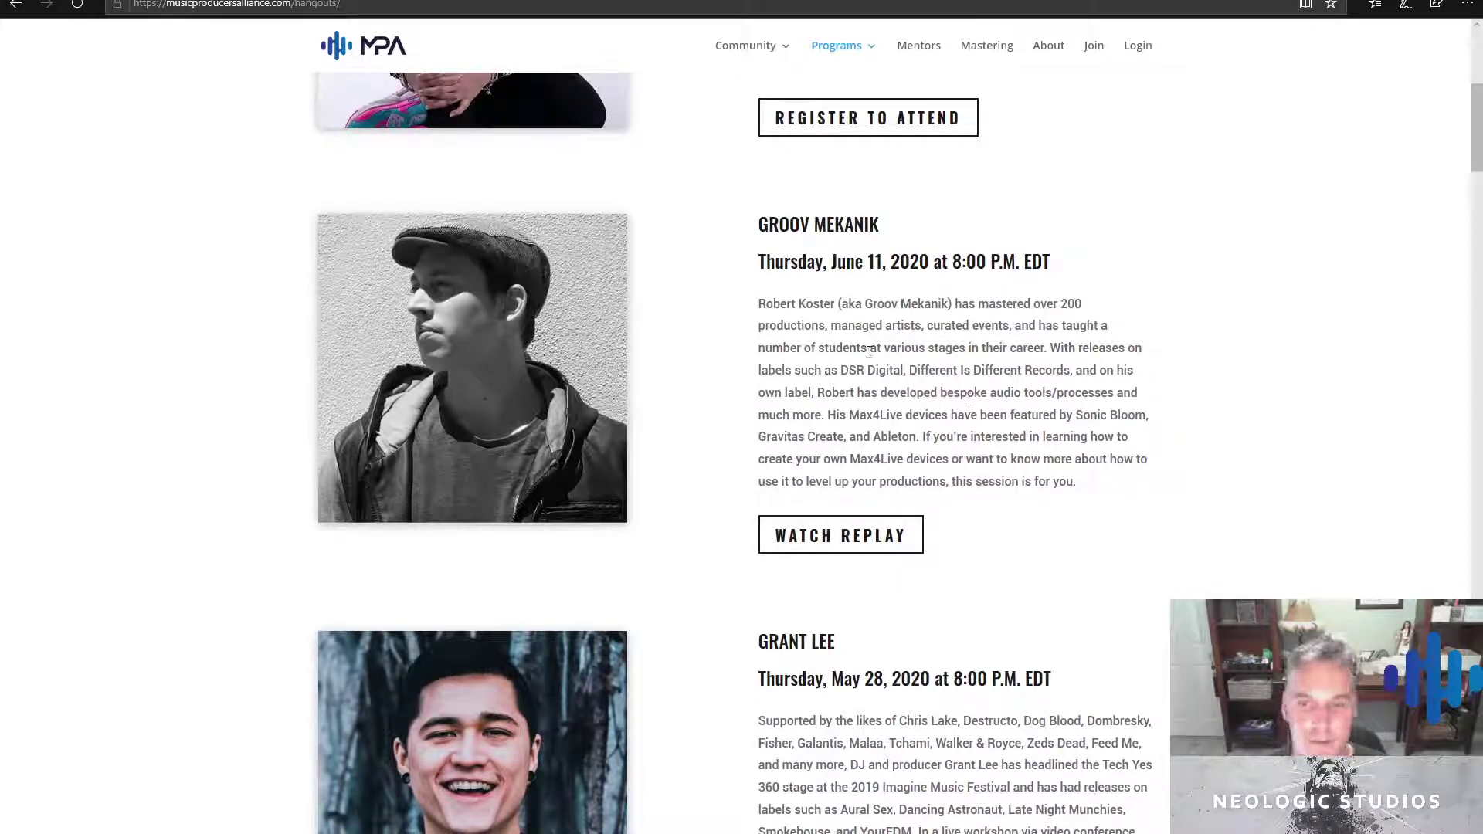
{"action": "scroll", "coordinate": [807, 432], "scroll_direction": "down", "scroll_amount": 2}
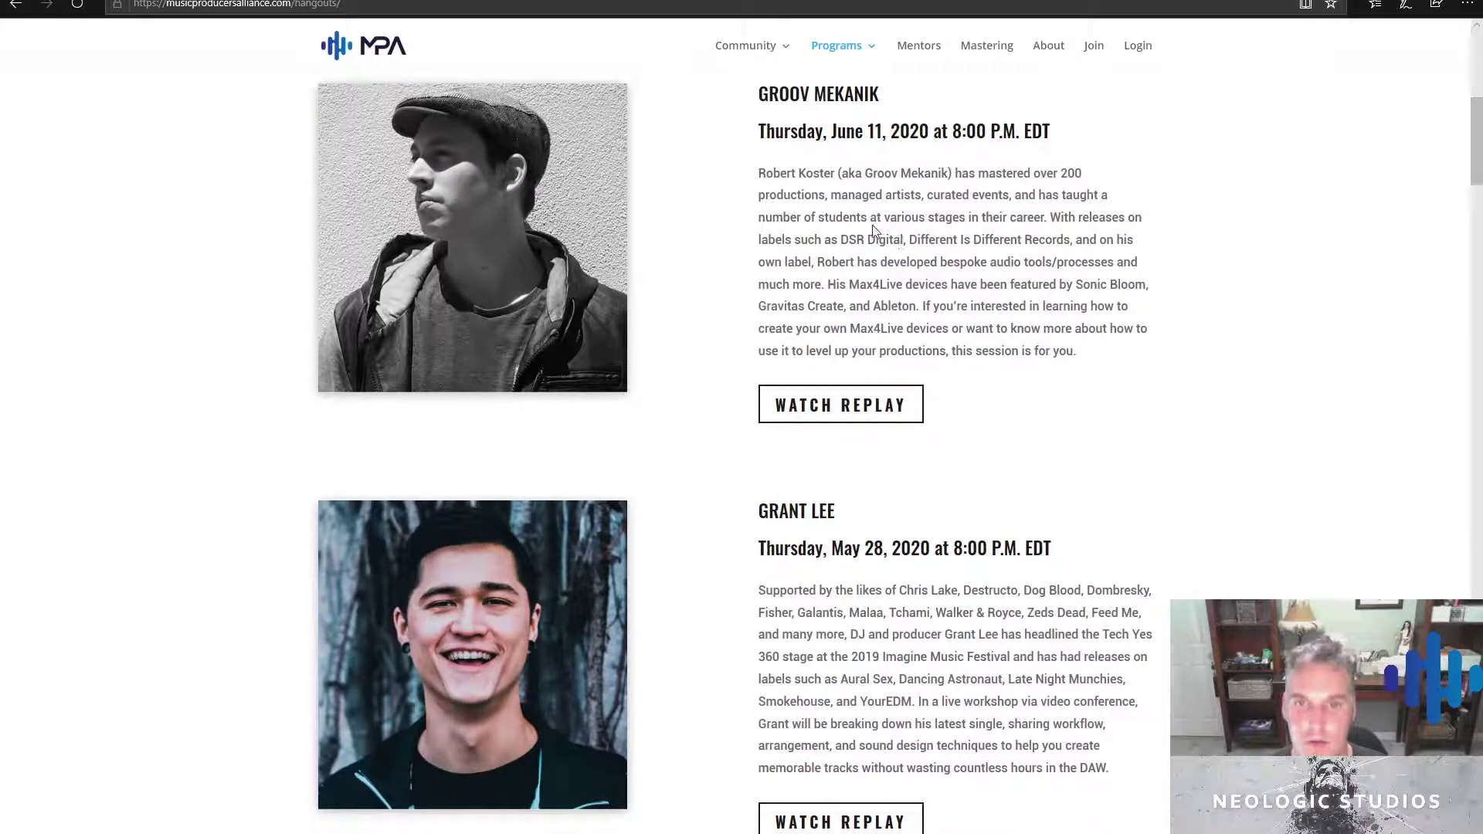
{"action": "scroll", "coordinate": [896, 370], "scroll_direction": "up", "scroll_amount": 2}
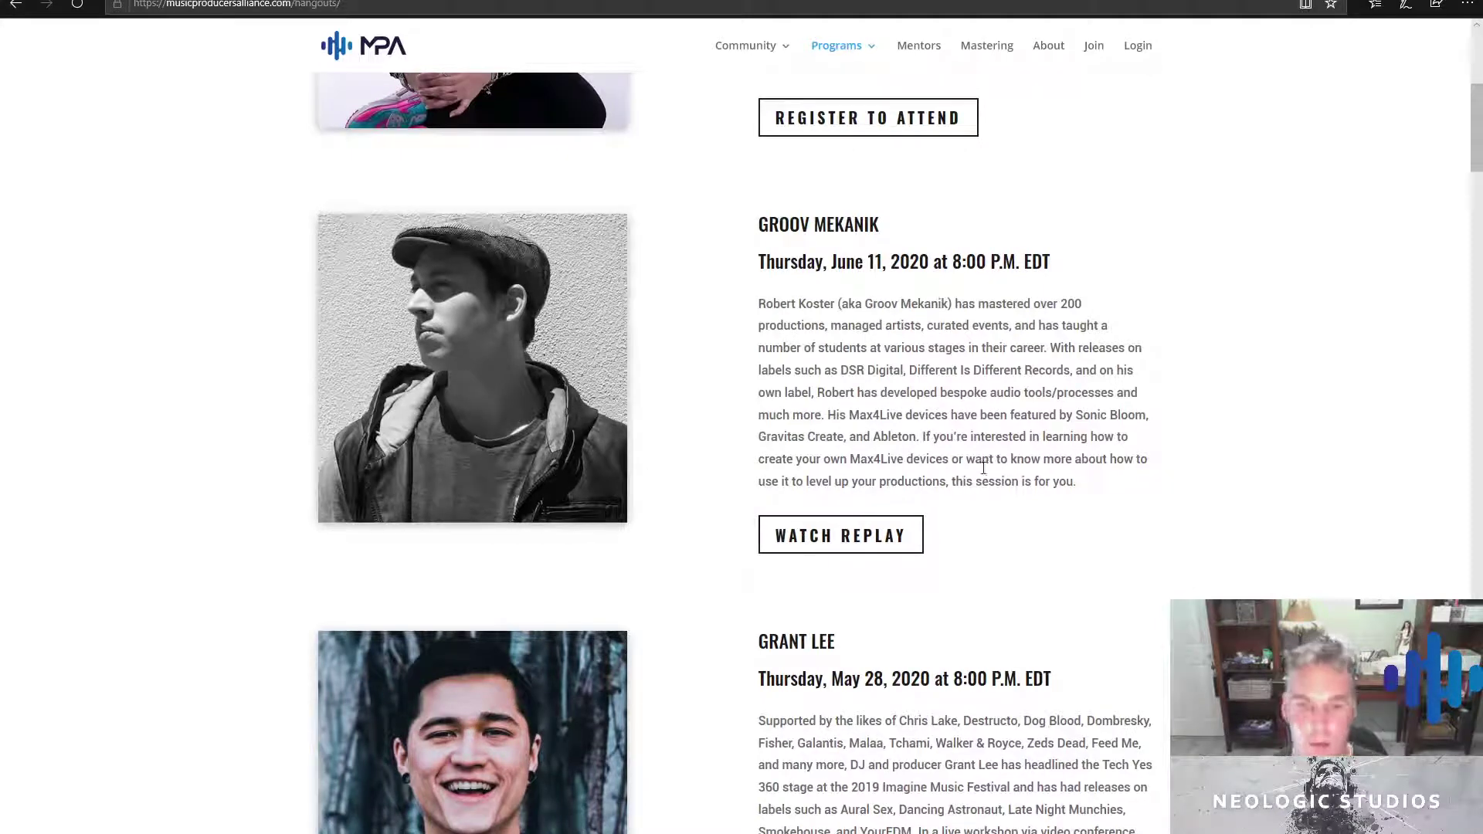
{"action": "scroll", "coordinate": [935, 487], "scroll_direction": "up", "scroll_amount": 8}
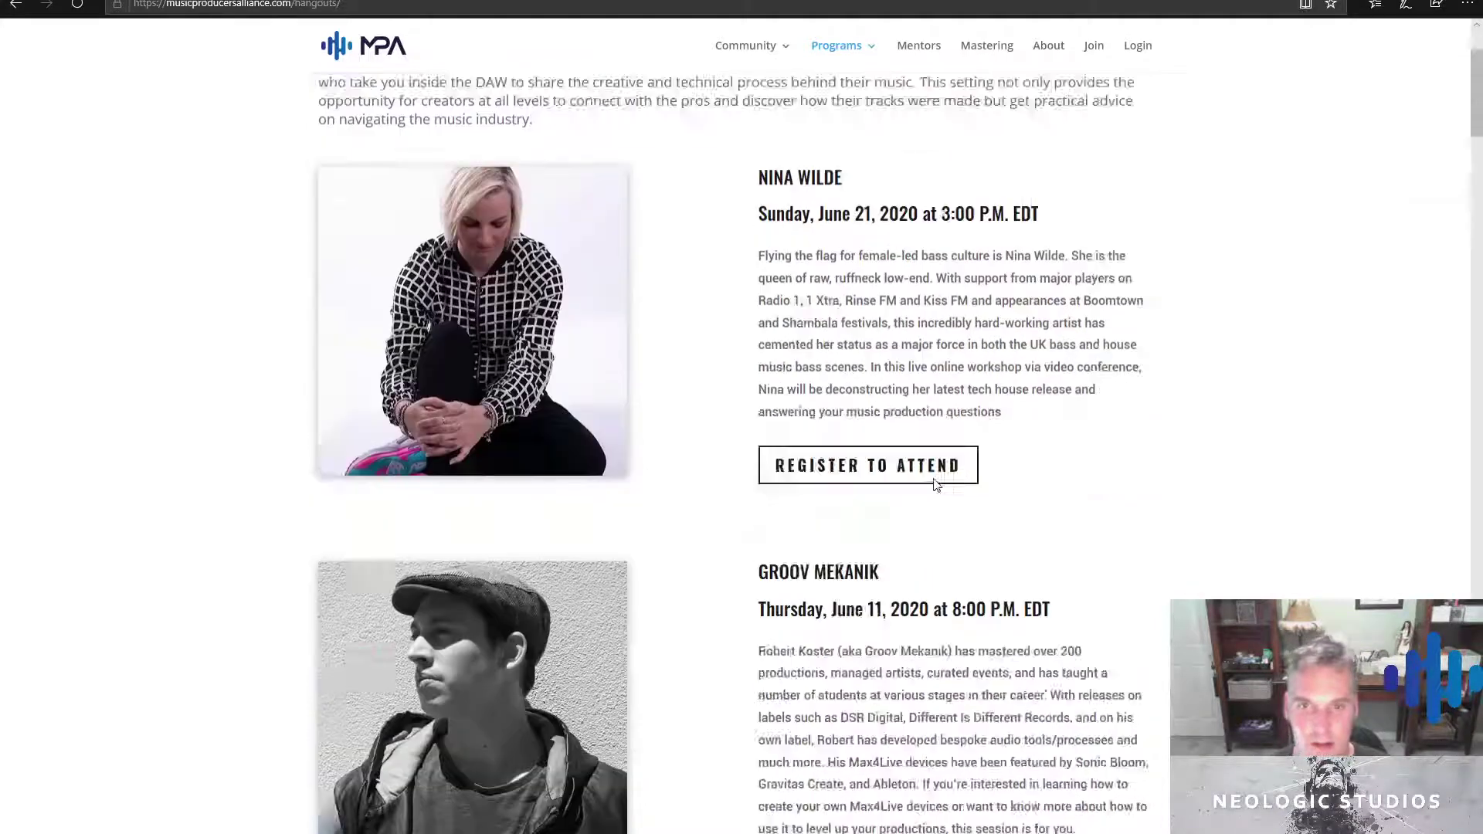
Open the Producer Roundtable program page and look over its schedule, video and registration section
{"action": "mouse_move", "coordinate": [866, 80]}
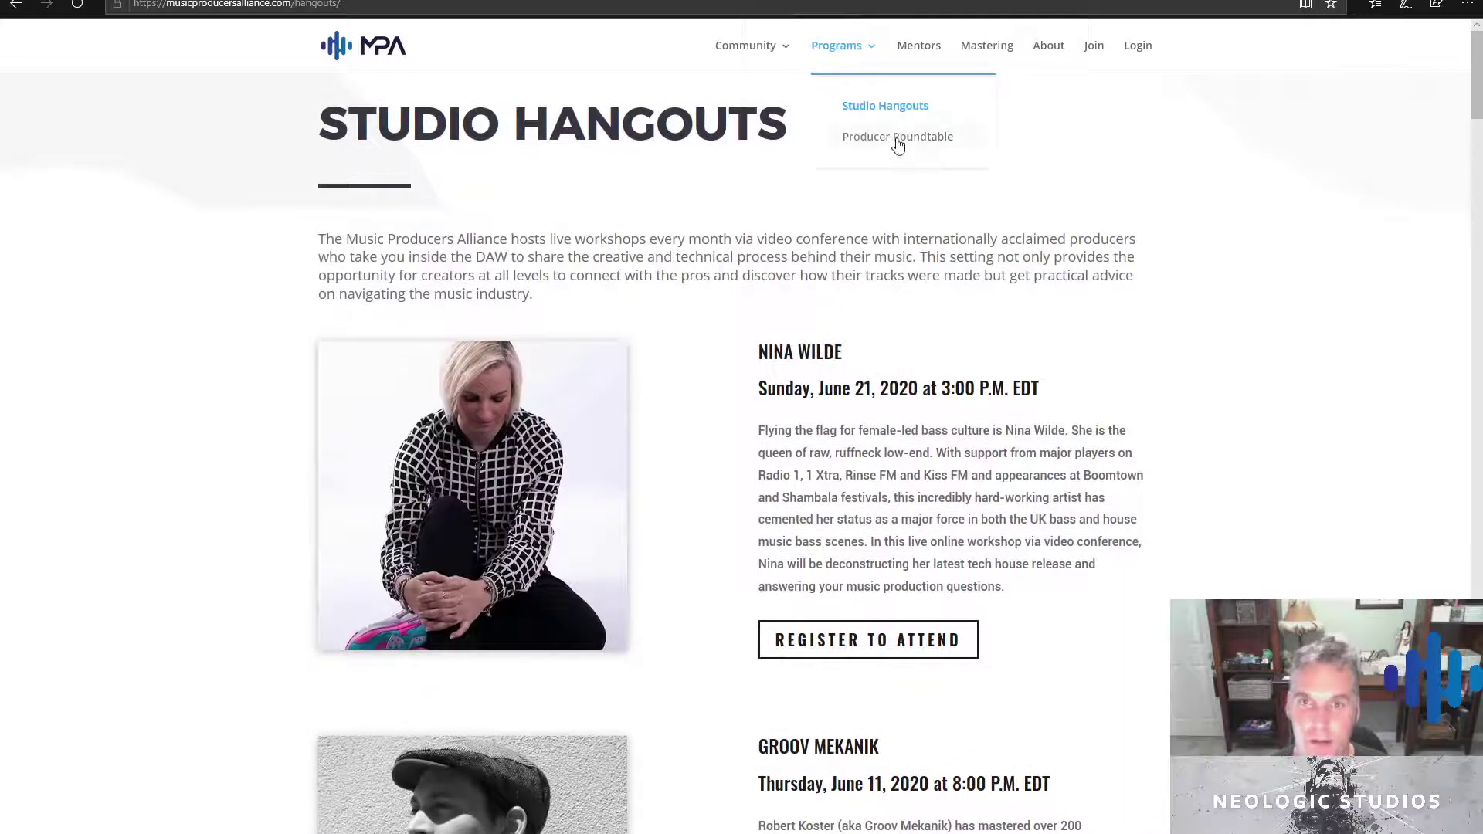
{"action": "left_click", "coordinate": [898, 139]}
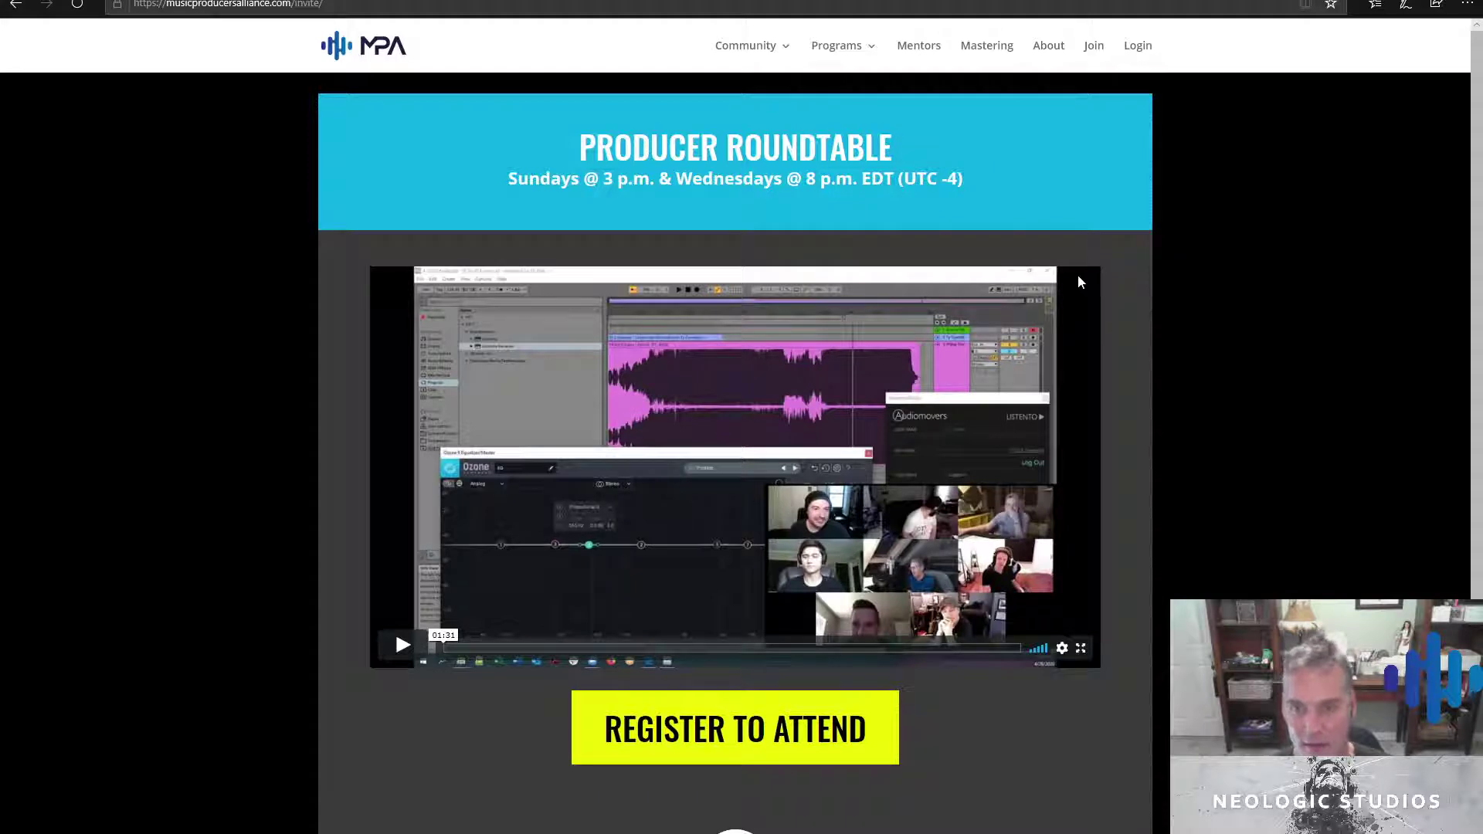
{"action": "scroll", "coordinate": [1199, 288], "scroll_direction": "down", "scroll_amount": 5}
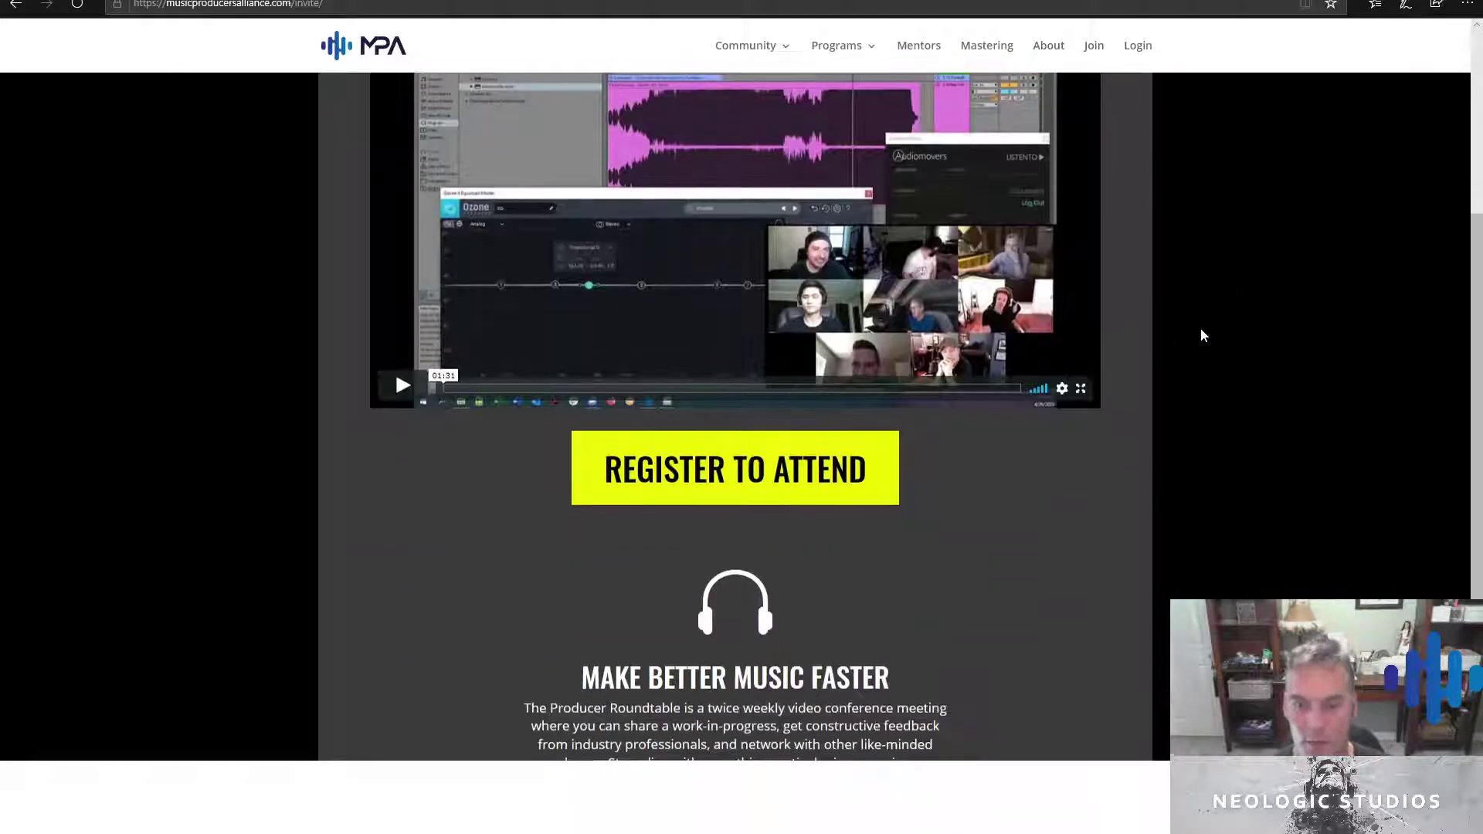
{"action": "scroll", "coordinate": [811, 500], "scroll_direction": "up", "scroll_amount": 5}
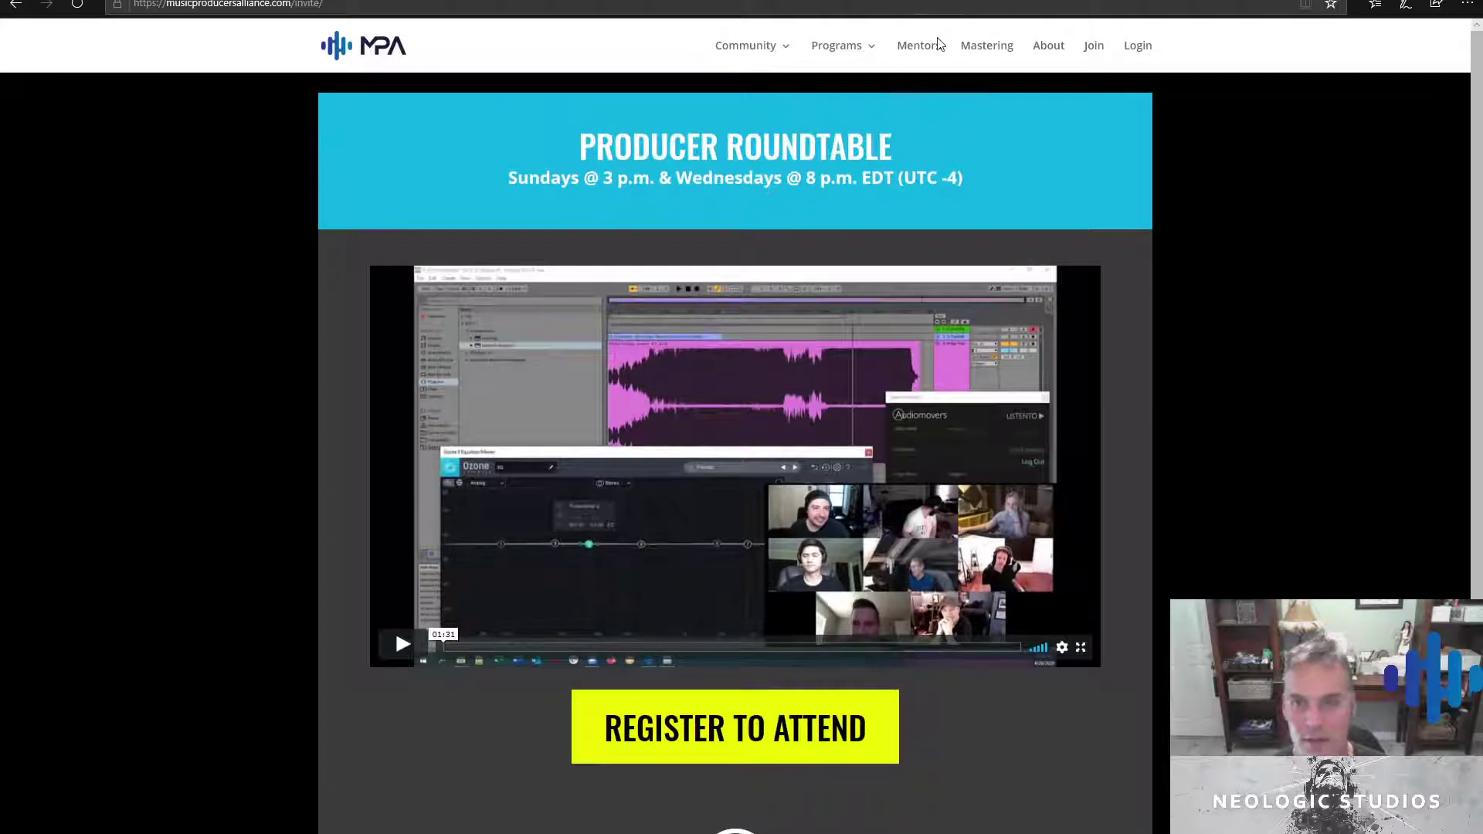
Open the Mentors page and read through the mentor profiles, including the one with Cakewalk mastering expertise
{"action": "left_click", "coordinate": [919, 48]}
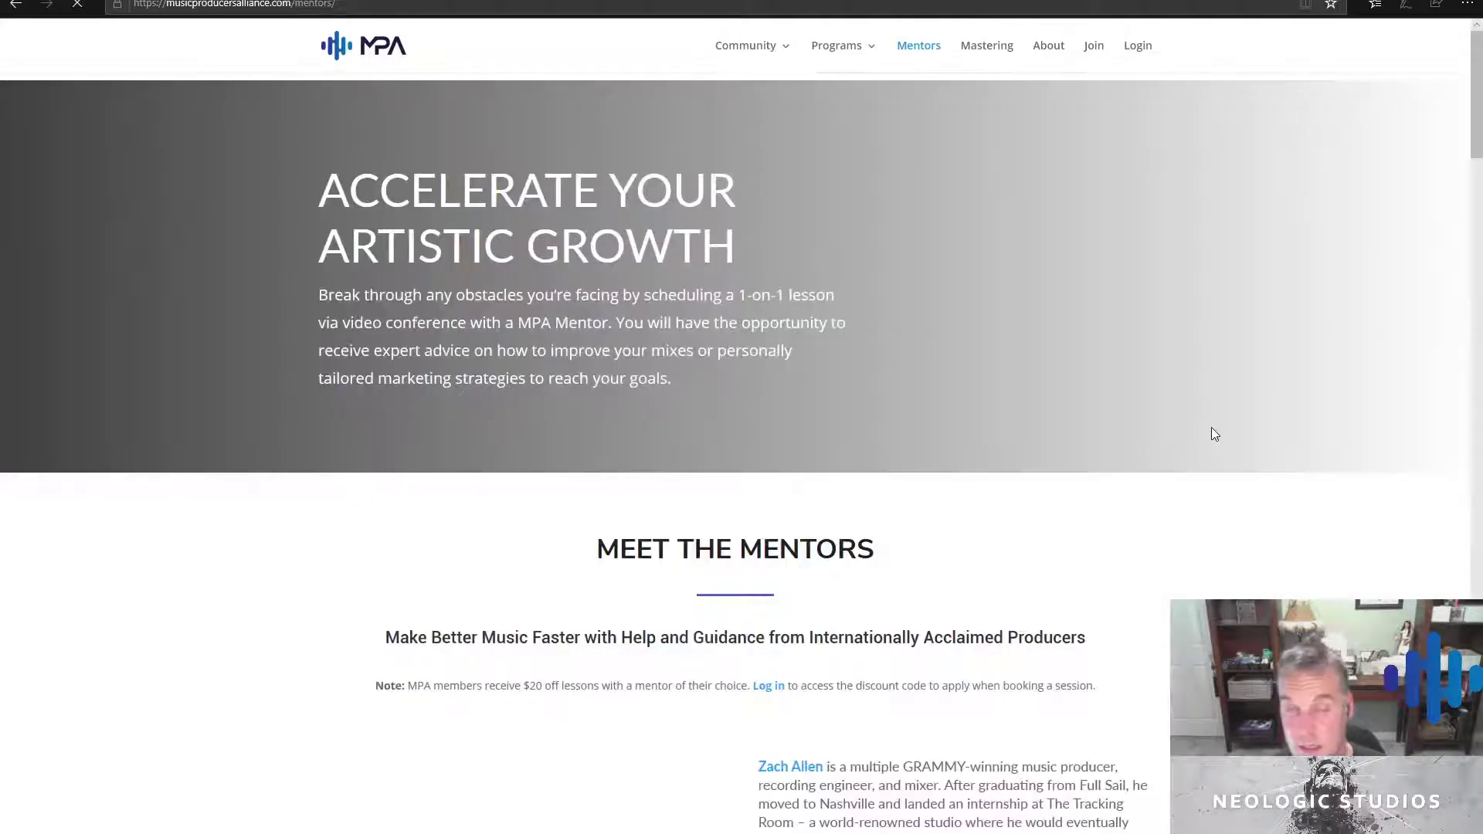
{"action": "scroll", "coordinate": [1055, 464], "scroll_direction": "down", "scroll_amount": 4}
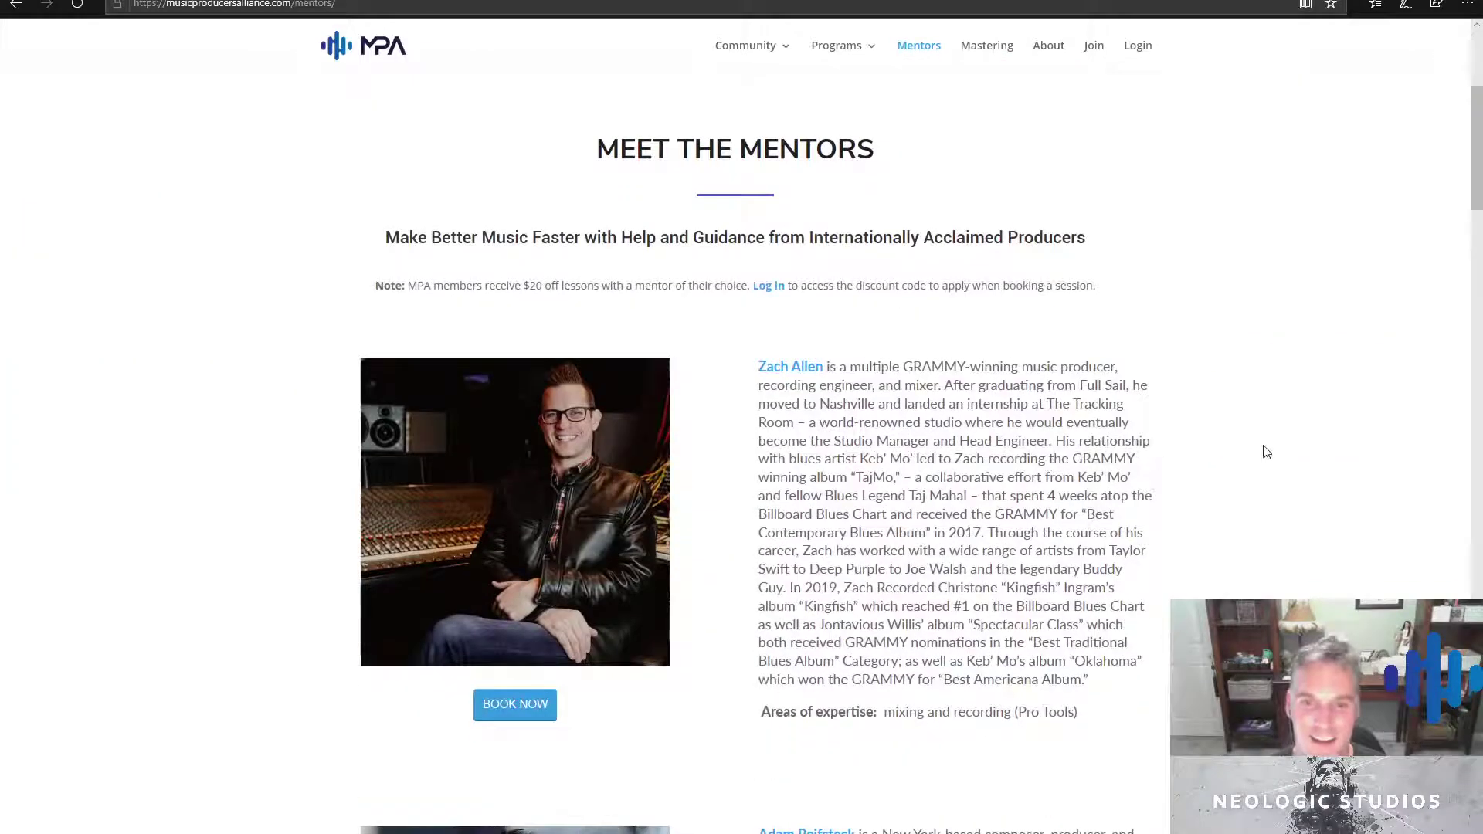
{"action": "scroll", "coordinate": [1259, 449], "scroll_direction": "down", "scroll_amount": 2}
{"action": "scroll", "coordinate": [1252, 449], "scroll_direction": "down", "scroll_amount": 2}
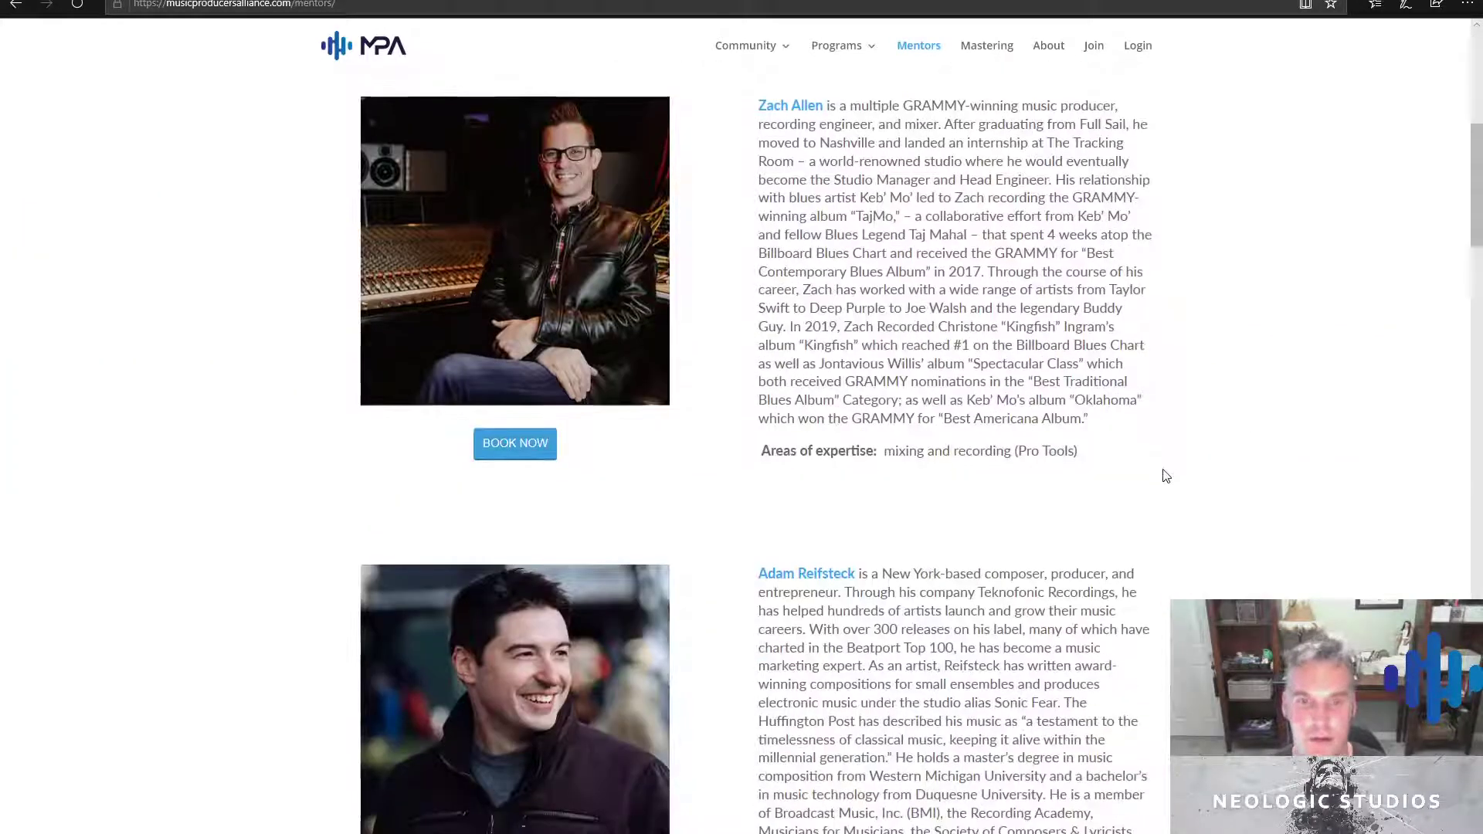
{"action": "scroll", "coordinate": [983, 480], "scroll_direction": "down", "scroll_amount": 8}
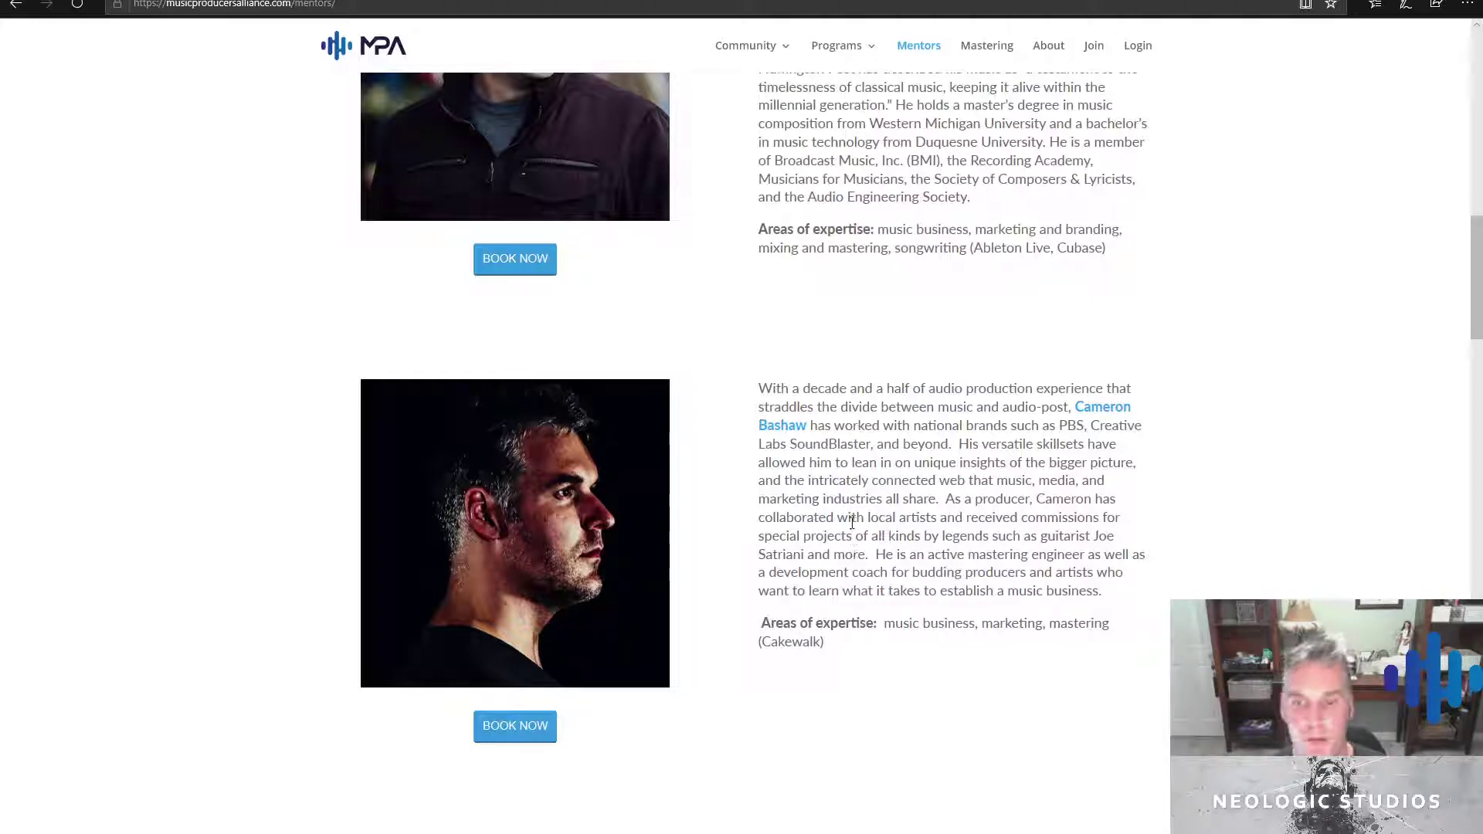
{"action": "scroll", "coordinate": [795, 440], "scroll_direction": "down", "scroll_amount": 2}
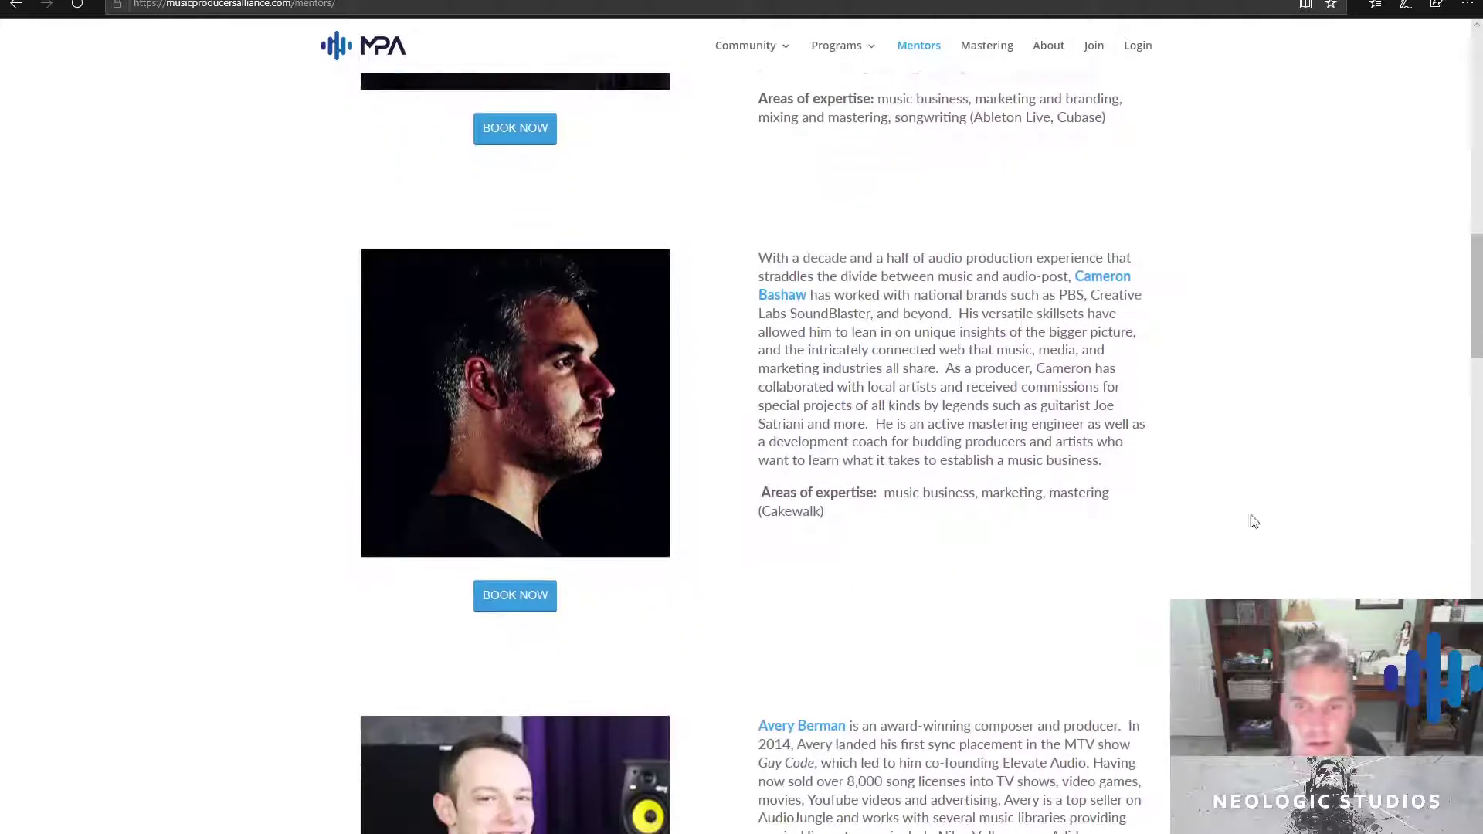
{"action": "scroll", "coordinate": [983, 549], "scroll_direction": "down", "scroll_amount": 5}
{"action": "scroll", "coordinate": [1014, 548], "scroll_direction": "up", "scroll_amount": 6}
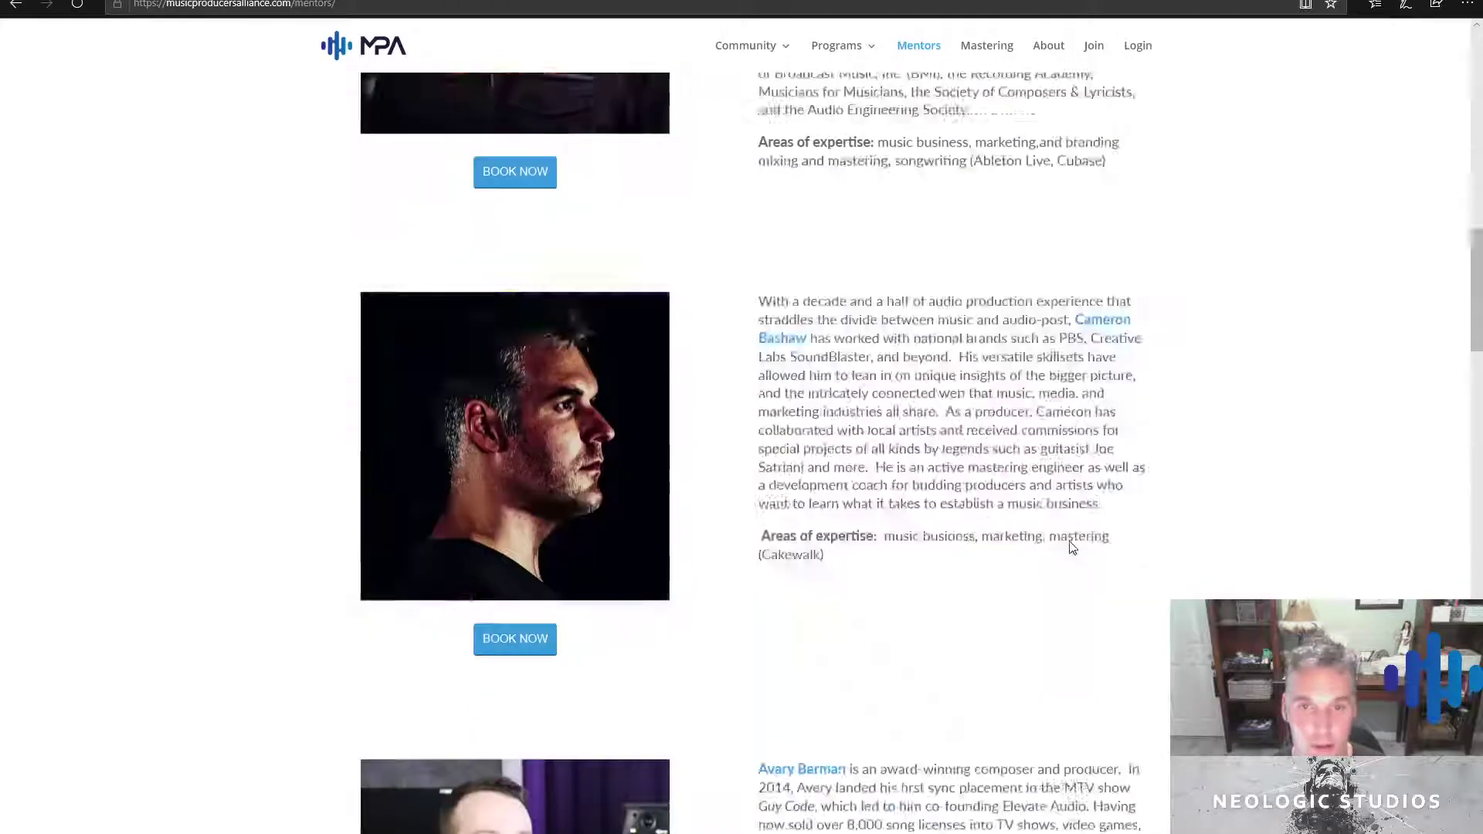
{"action": "scroll", "coordinate": [1058, 546], "scroll_direction": "up", "scroll_amount": 5}
{"action": "scroll", "coordinate": [1062, 545], "scroll_direction": "down", "scroll_amount": 4}
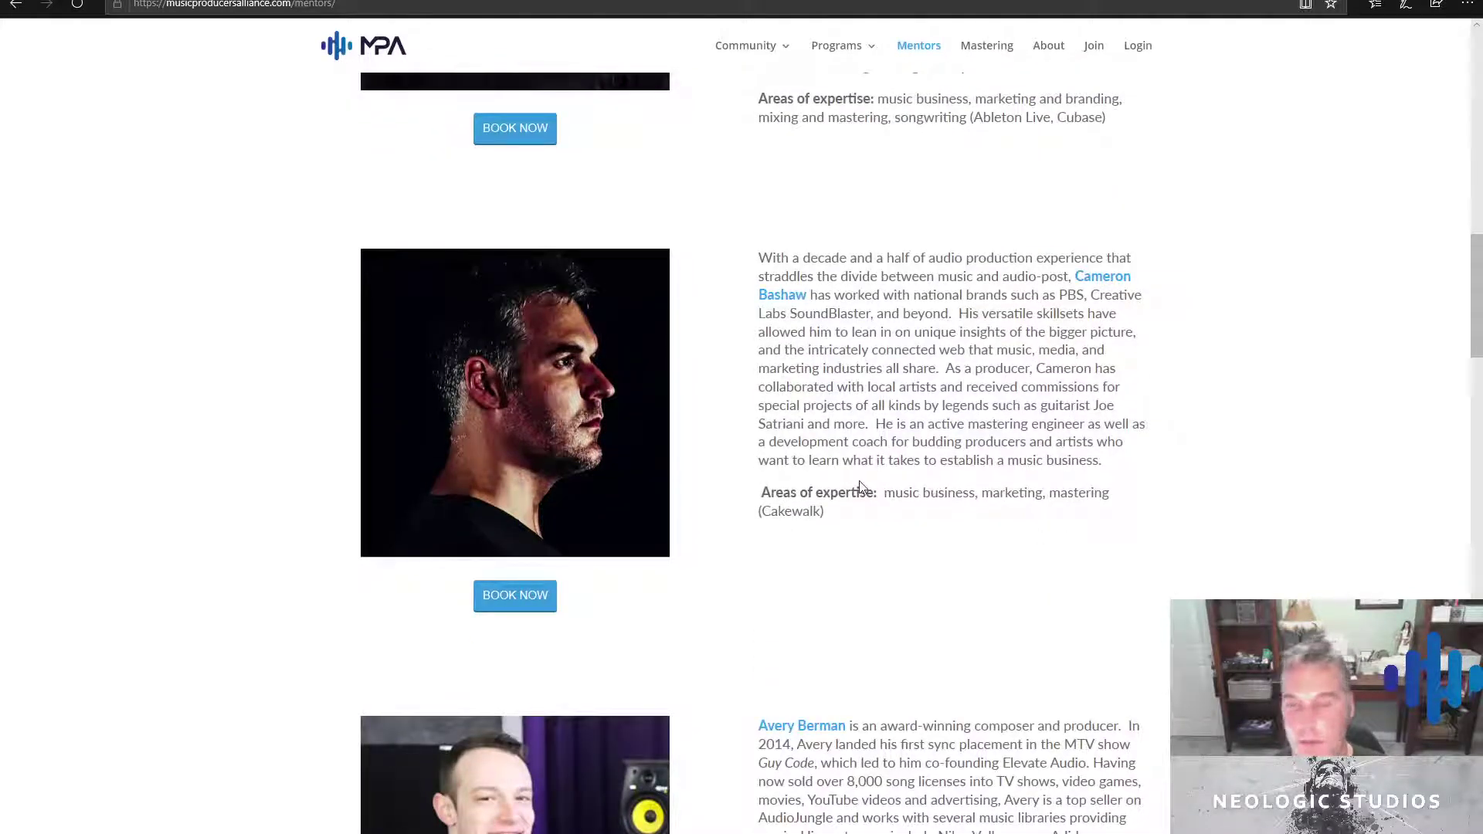
{"action": "scroll", "coordinate": [859, 483], "scroll_direction": "down", "scroll_amount": 6}
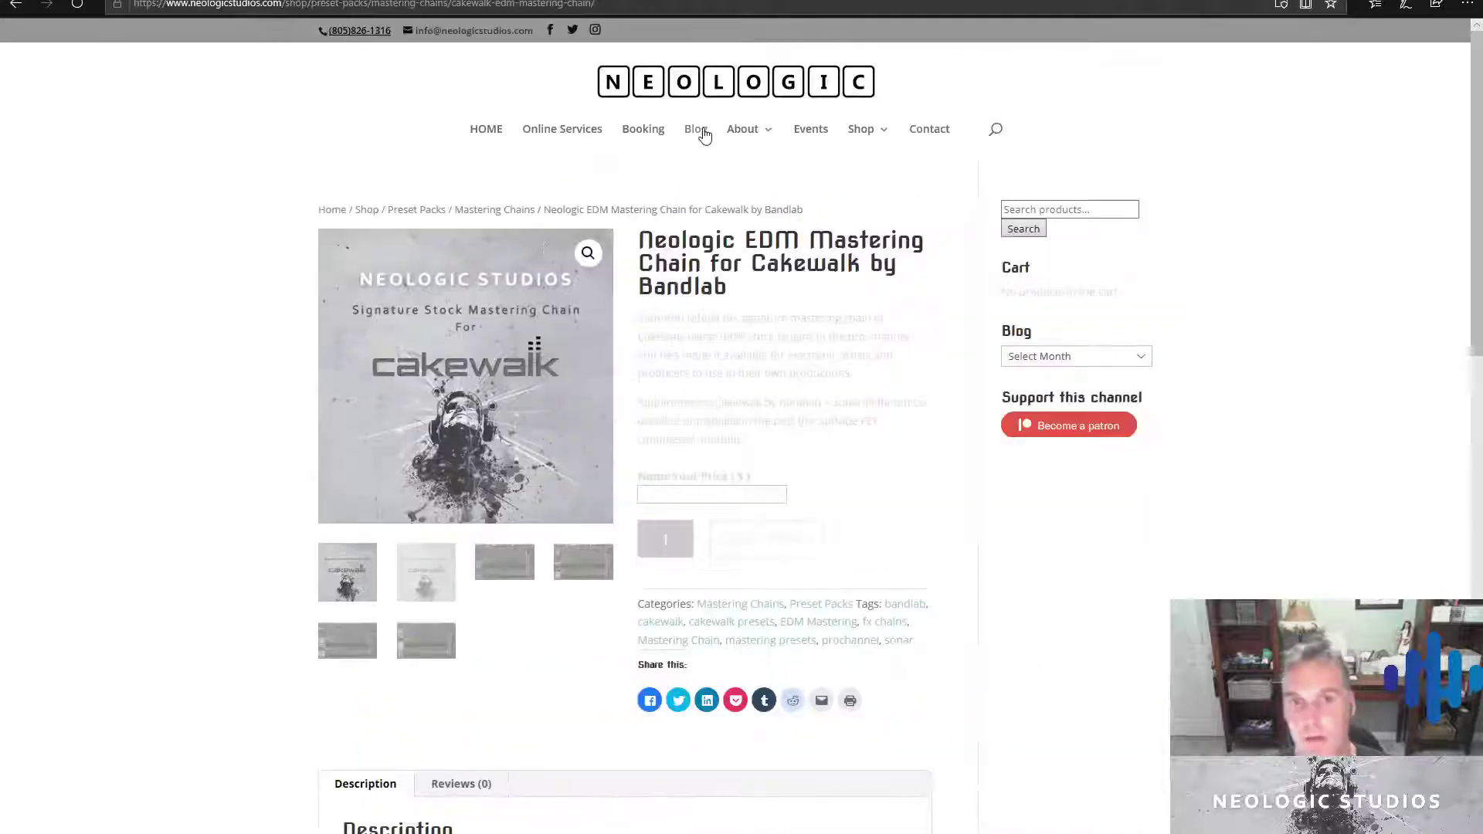
Open the blog on the Neologic Studios site, look through the posts, and load the older entries
{"action": "left_click", "coordinate": [695, 129]}
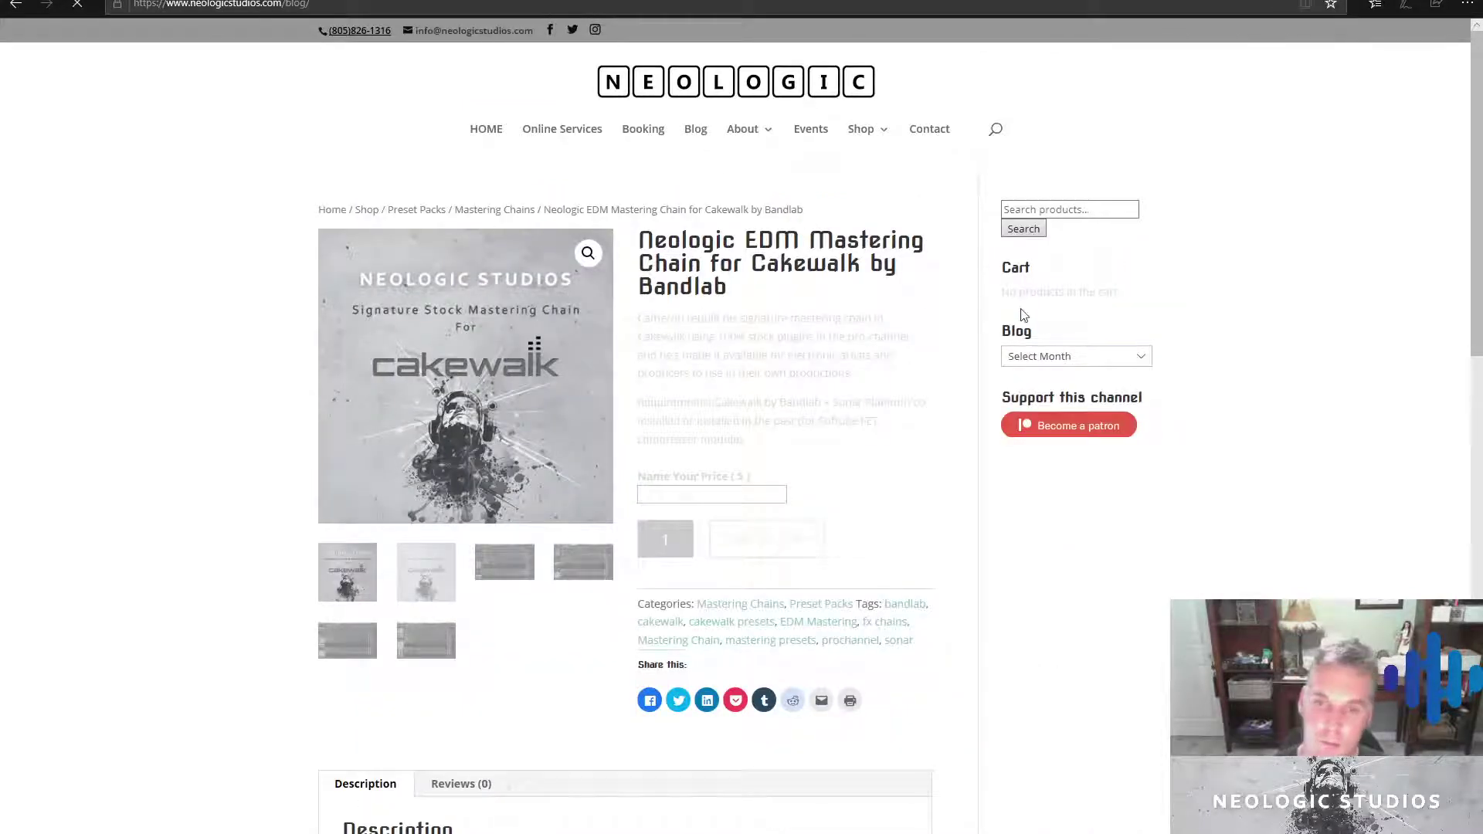
{"action": "scroll", "coordinate": [1011, 262], "scroll_direction": "down", "scroll_amount": 3}
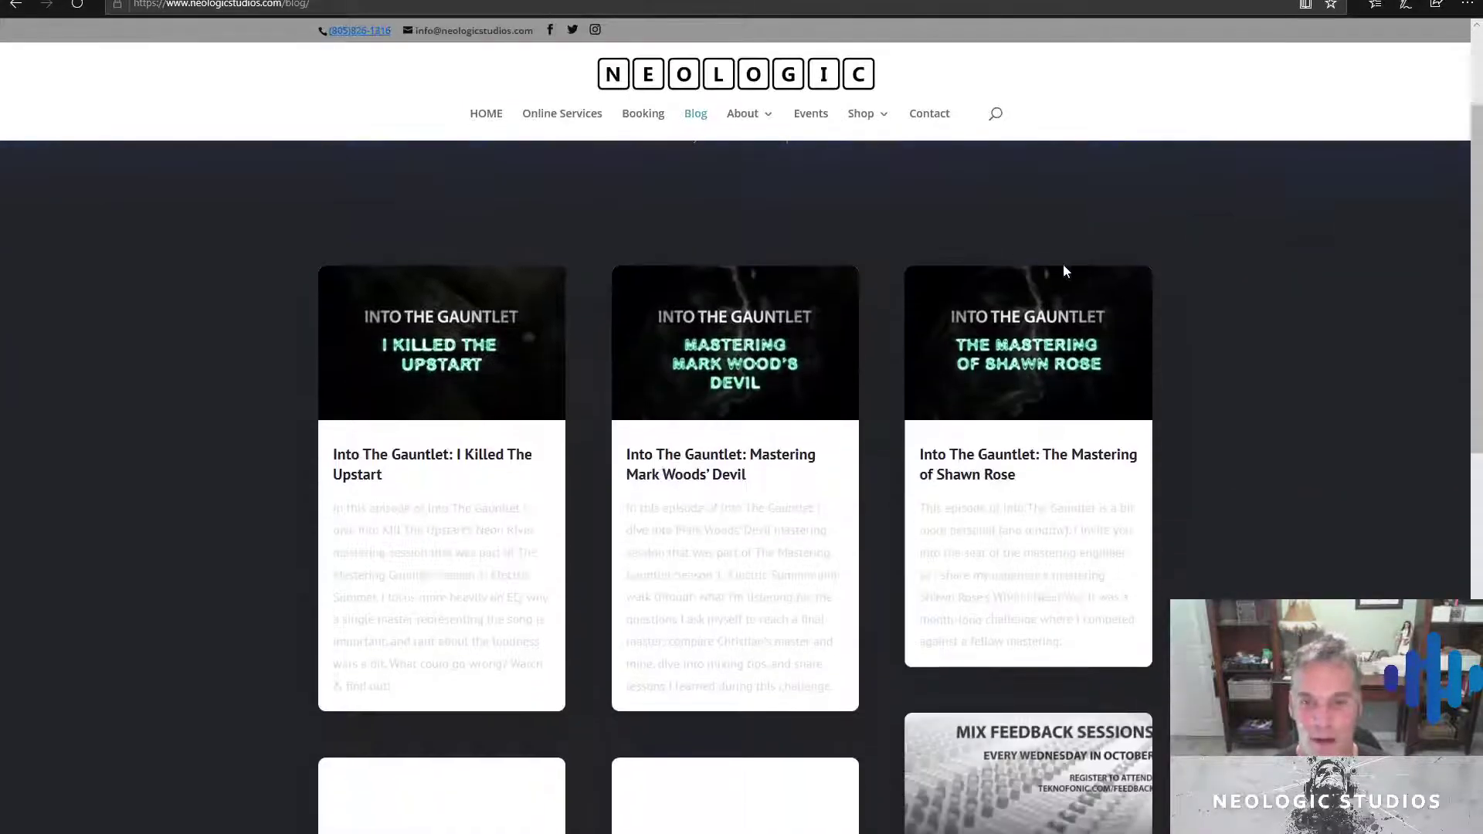
{"action": "scroll", "coordinate": [1313, 263], "scroll_direction": "down", "scroll_amount": 8}
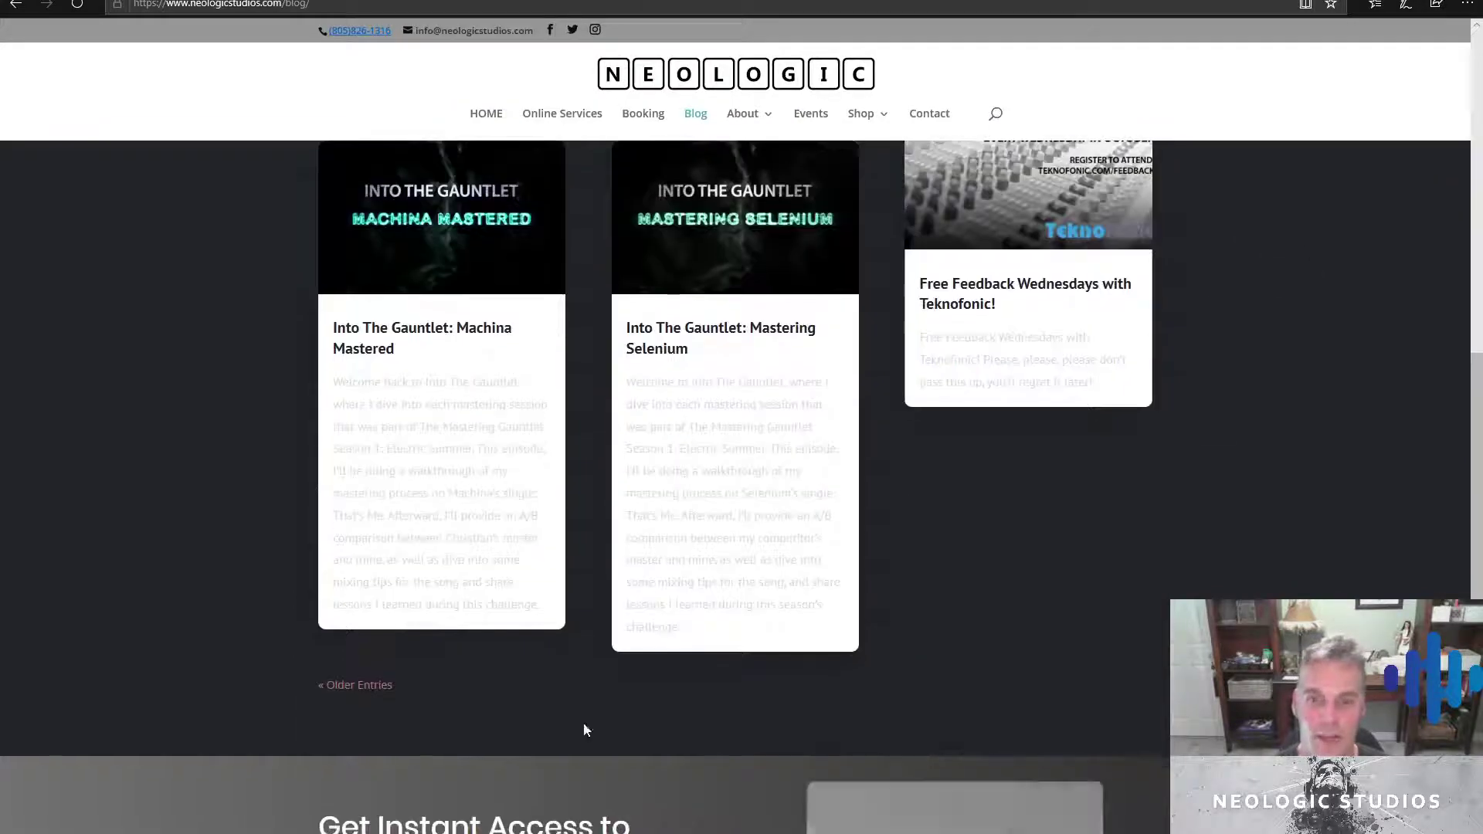
{"action": "left_click", "coordinate": [344, 686]}
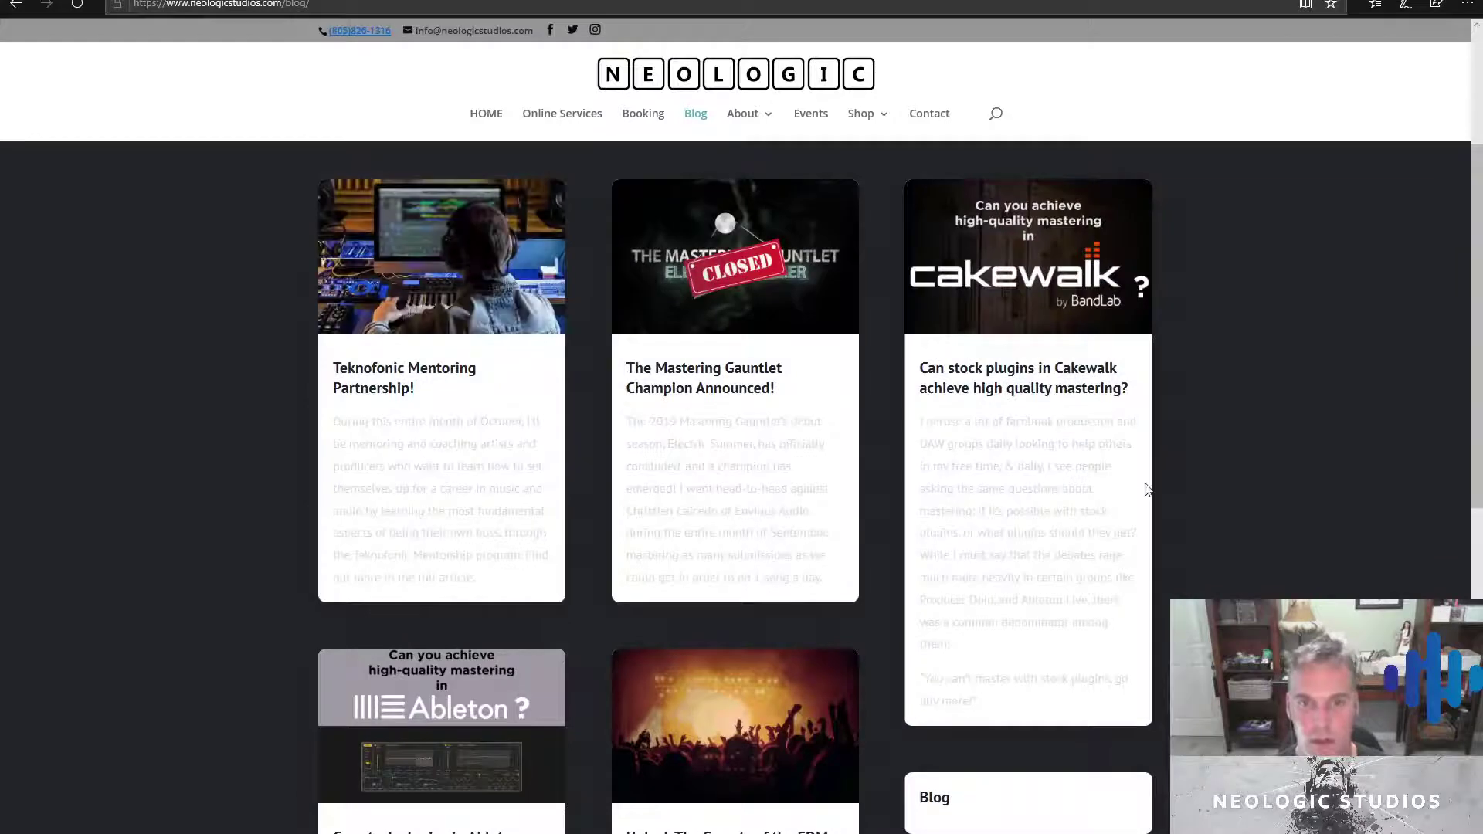
Open the blog article on high-quality mastering with Ableton stock plugins, look it over, and return to the MPA Mentors page
{"action": "scroll", "coordinate": [1146, 489], "scroll_direction": "down", "scroll_amount": 5}
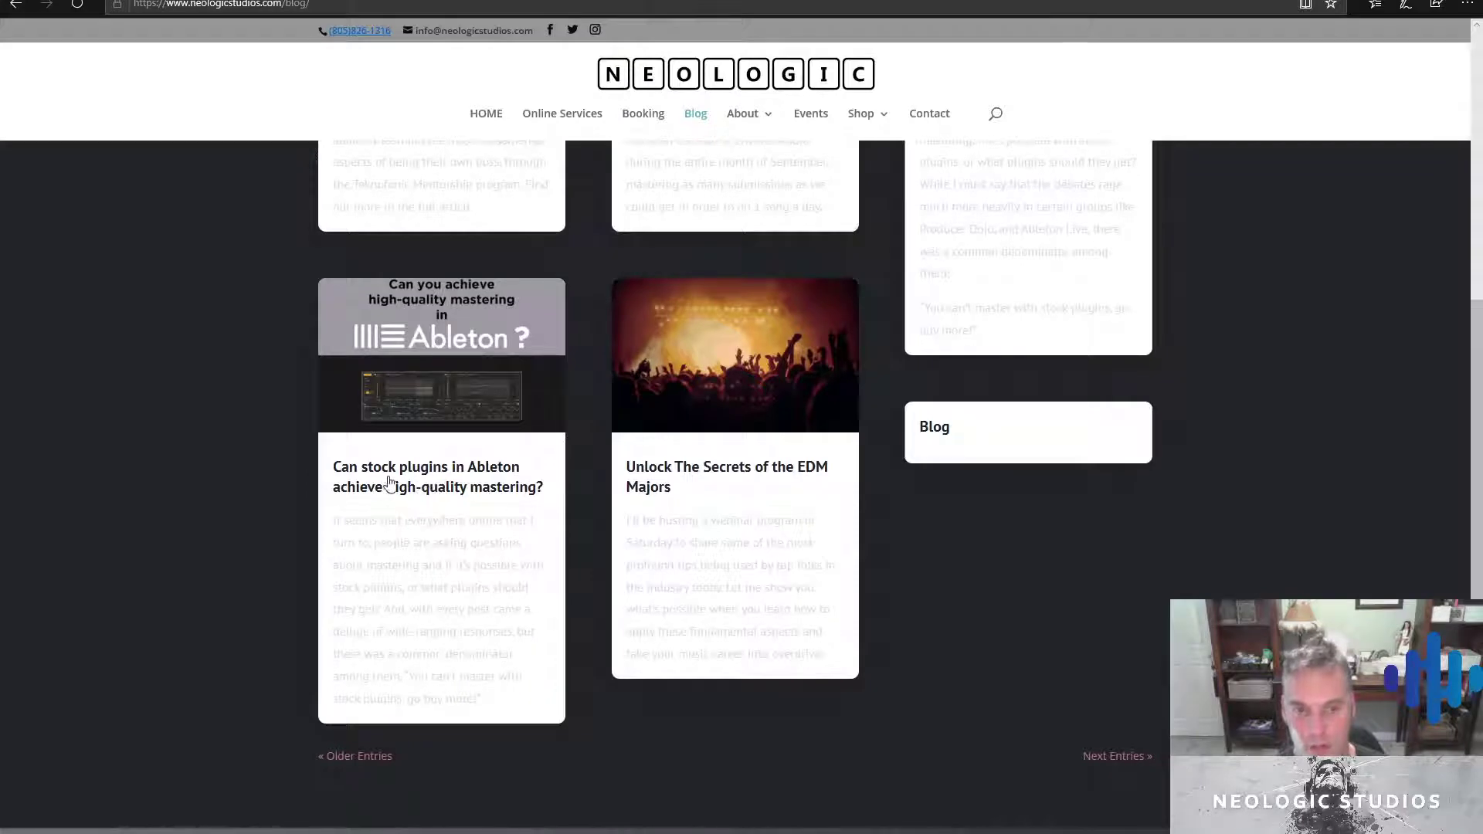
{"action": "left_click", "coordinate": [394, 483]}
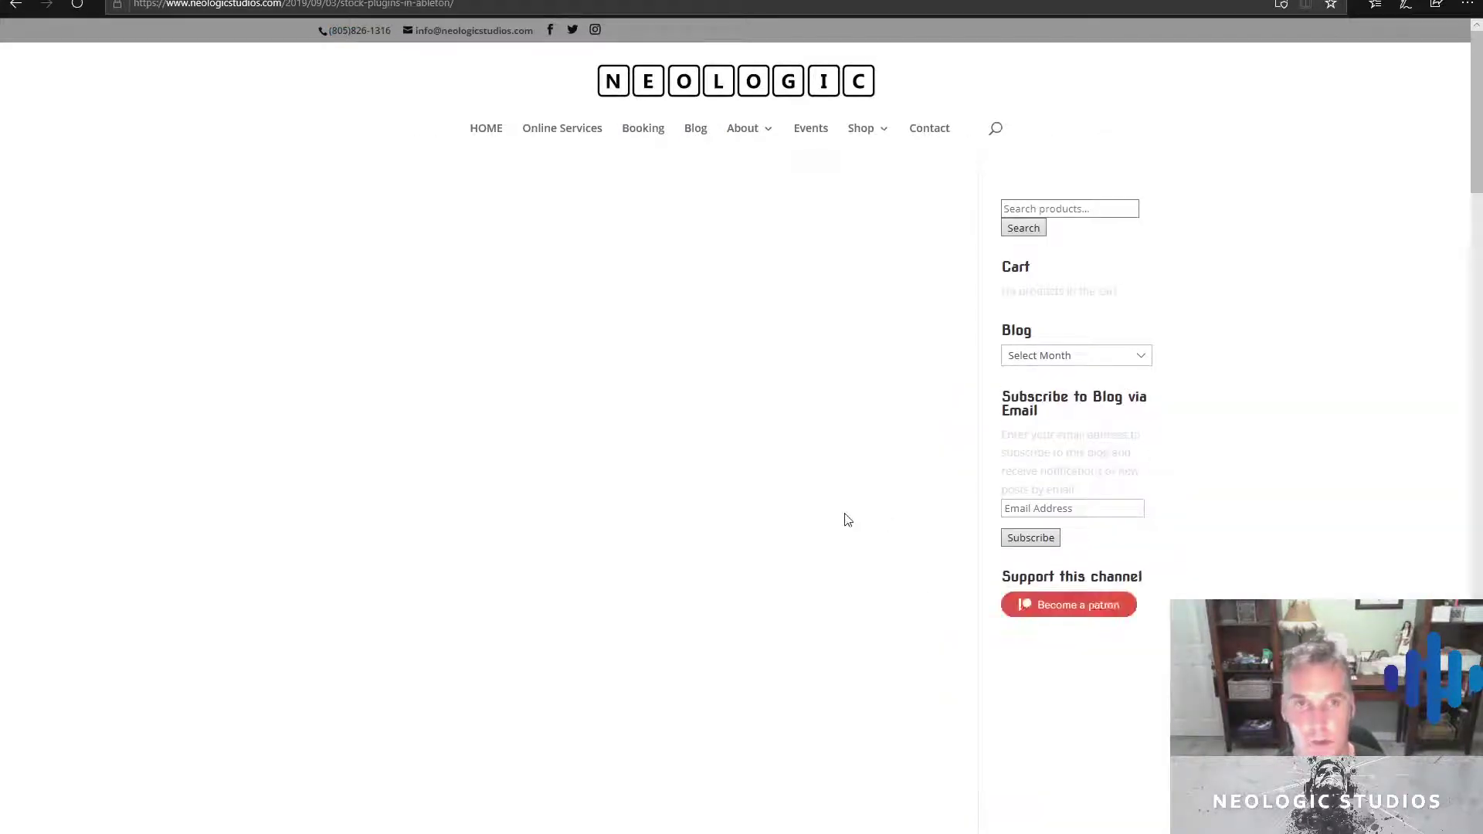
{"action": "scroll", "coordinate": [844, 516], "scroll_direction": "down", "scroll_amount": 1}
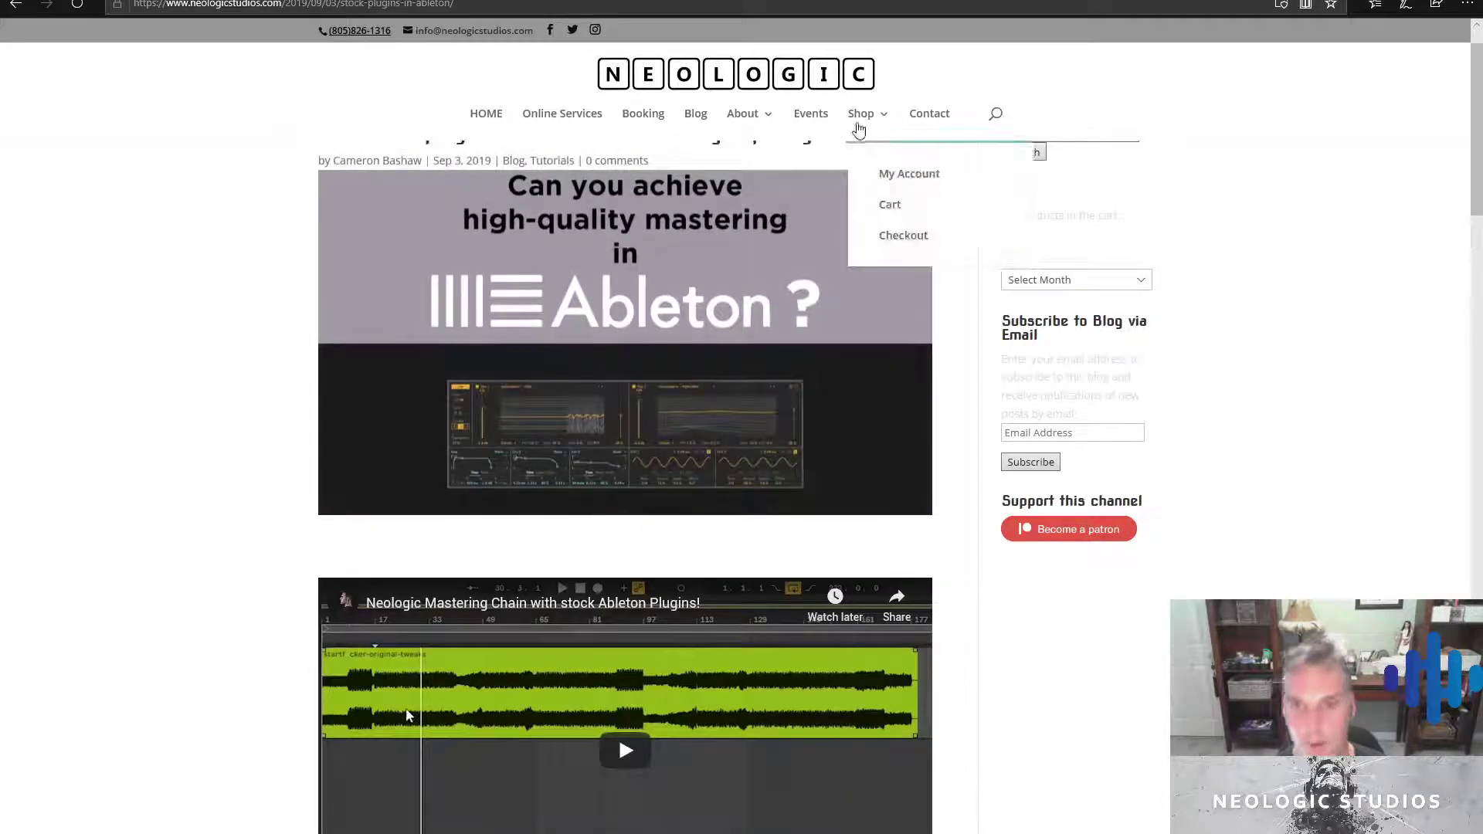
{"action": "scroll", "coordinate": [1338, 393], "scroll_direction": "down", "scroll_amount": 3}
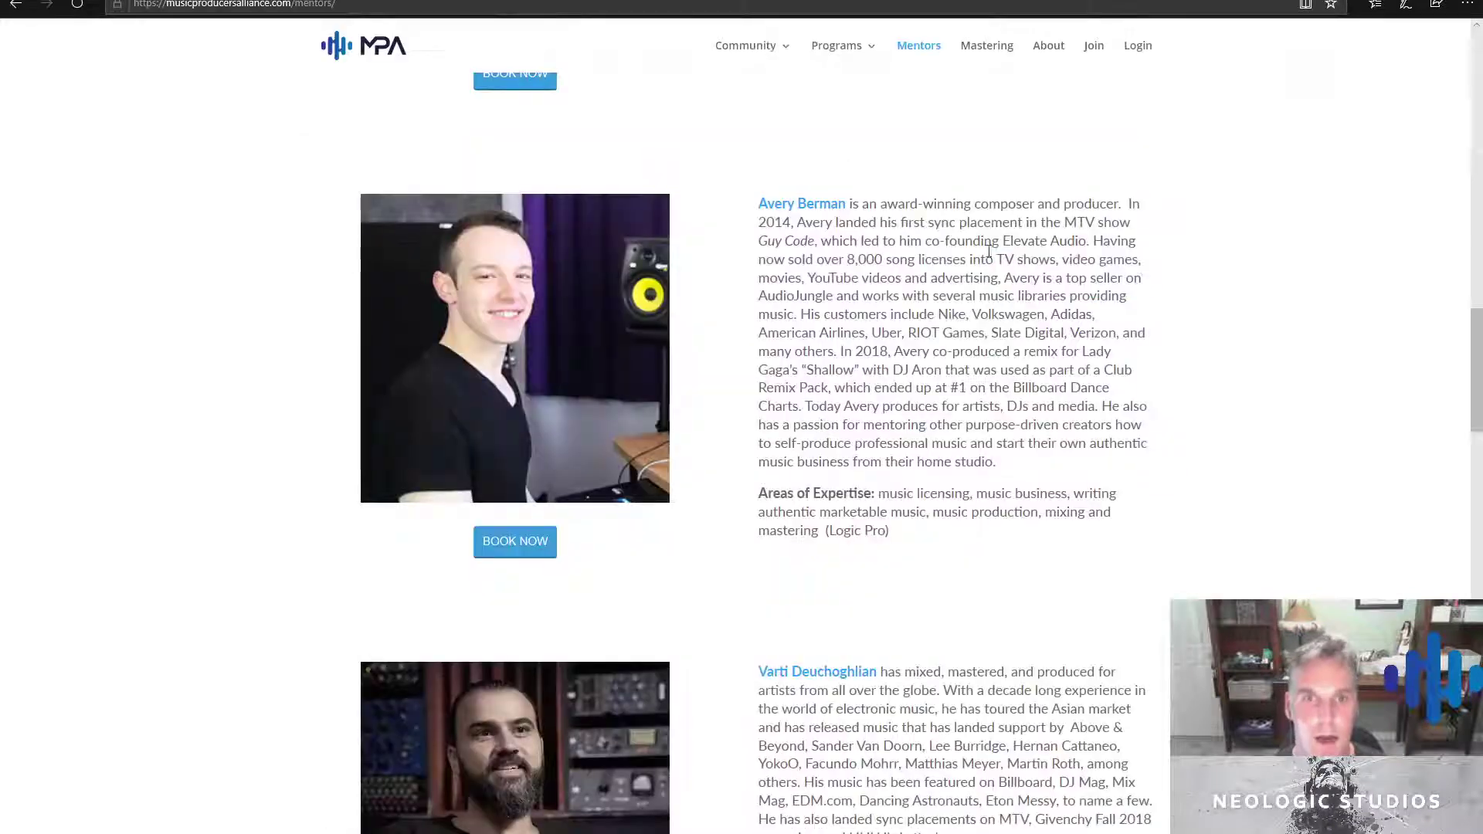
Open the MPA Mastering page and look through its services description and customer testimonials
{"action": "scroll", "coordinate": [970, 503], "scroll_direction": "up", "scroll_amount": 10}
{"action": "left_click", "coordinate": [979, 48]}
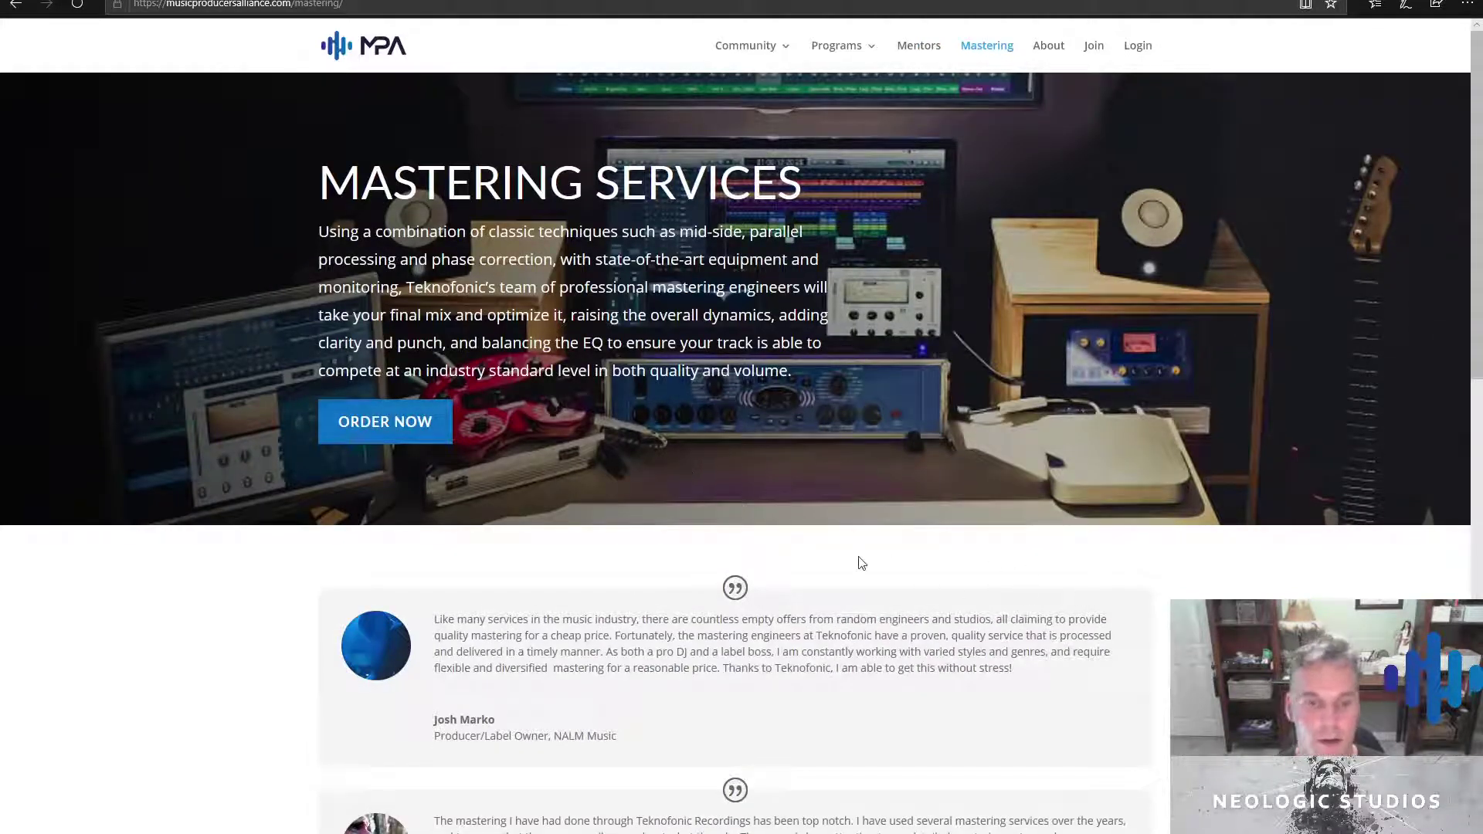
{"action": "scroll", "coordinate": [911, 533], "scroll_direction": "down", "scroll_amount": 3}
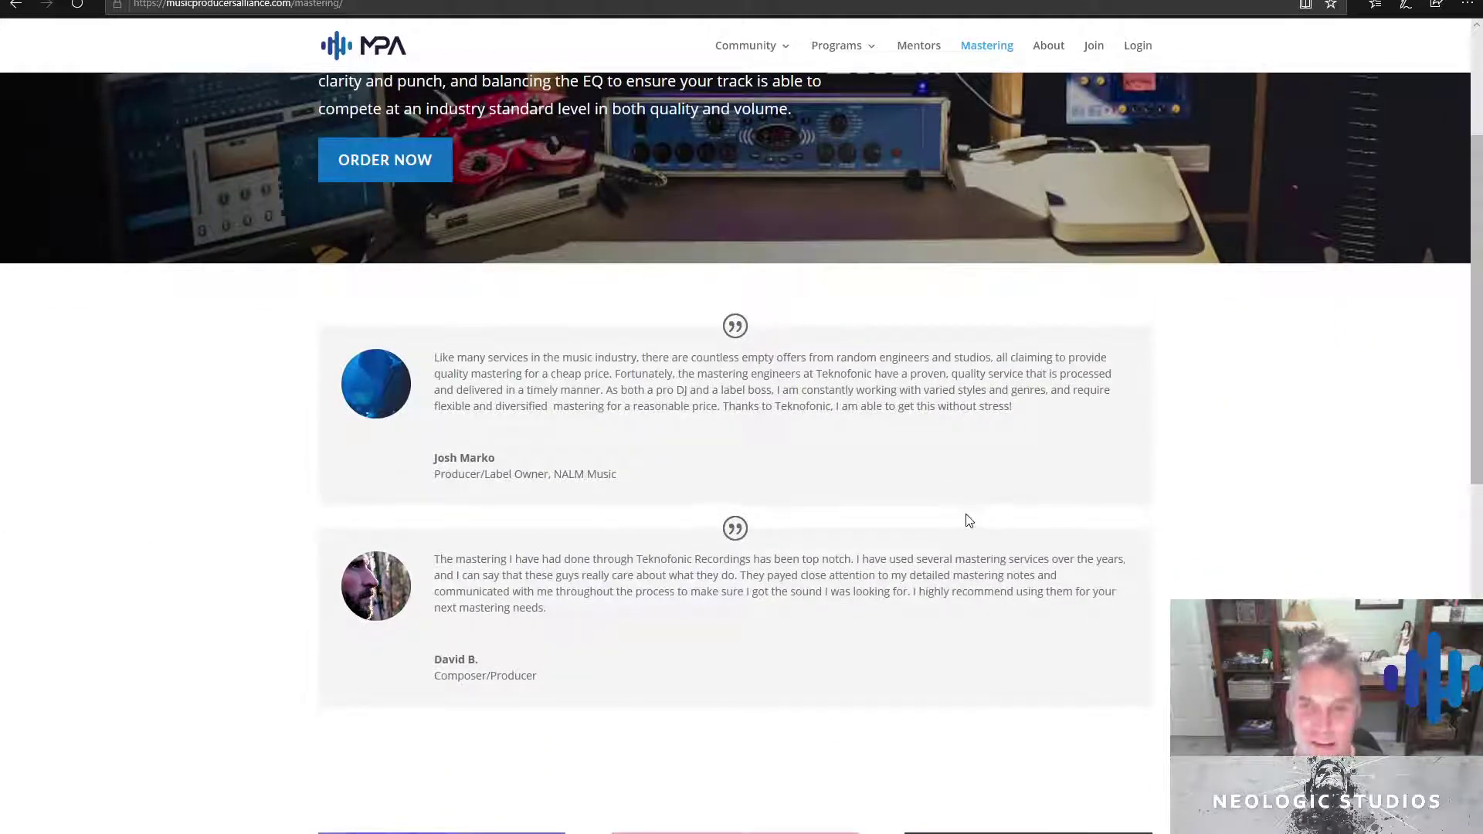
{"action": "scroll", "coordinate": [1004, 522], "scroll_direction": "down", "scroll_amount": 12}
{"action": "scroll", "coordinate": [1239, 563], "scroll_direction": "up", "scroll_amount": 15}
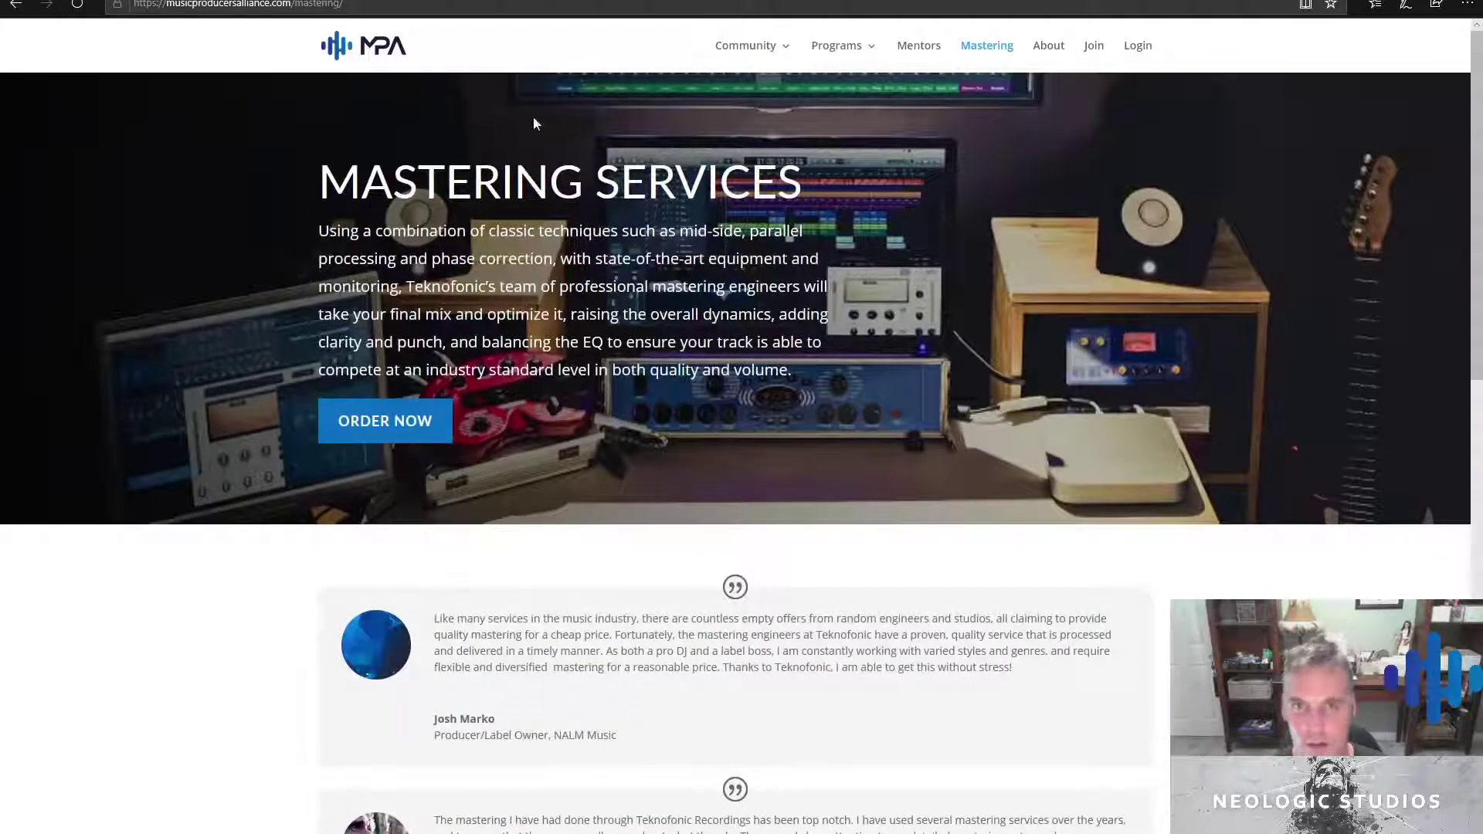
Switch to OBS and change the live scene from Screenshare to Outtro
{"action": "mouse_move", "coordinate": [745, 48]}
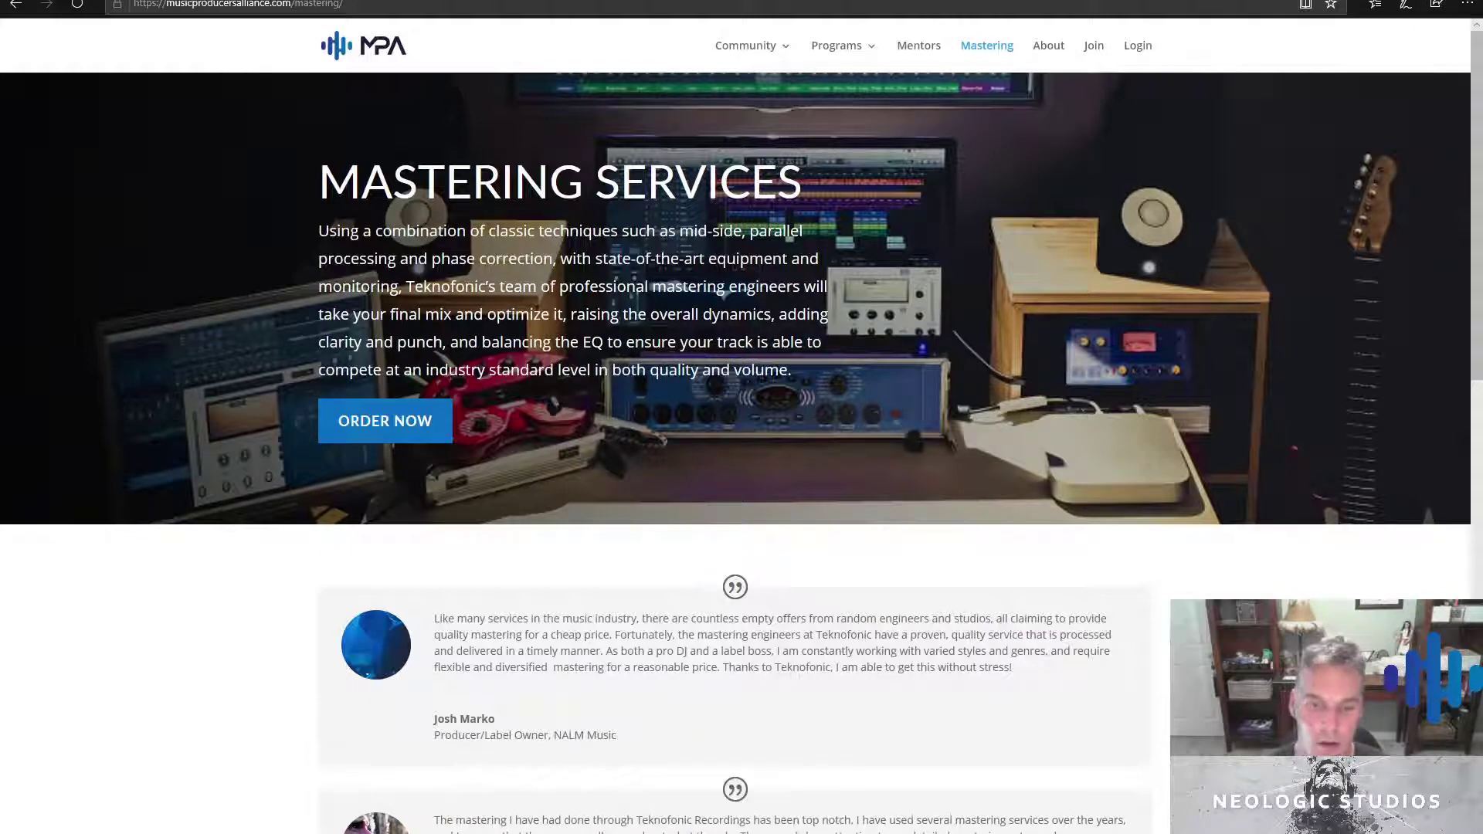
{"action": "mouse_move", "coordinate": [656, 832]}
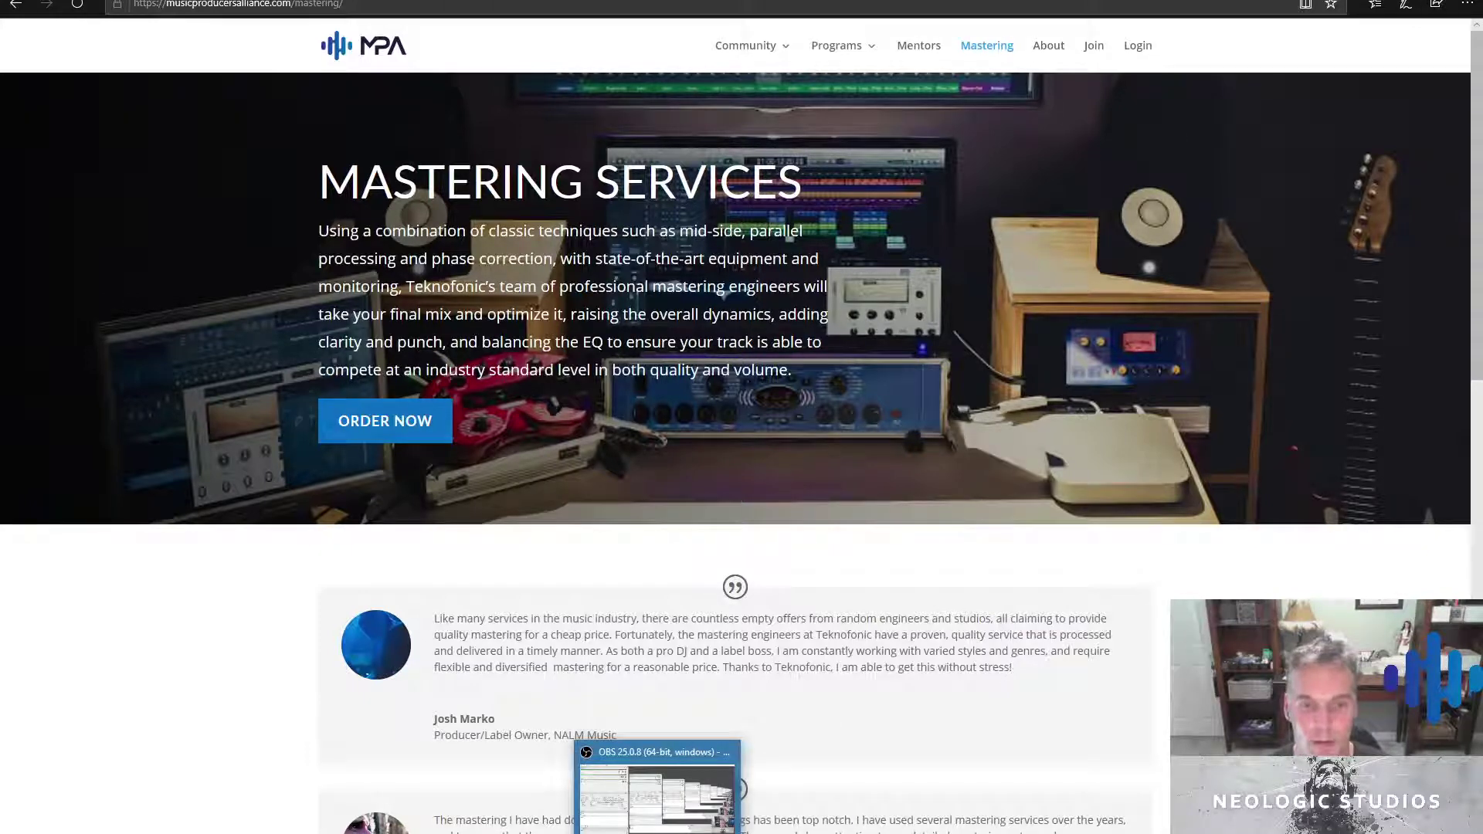
{"action": "left_click", "coordinate": [656, 792]}
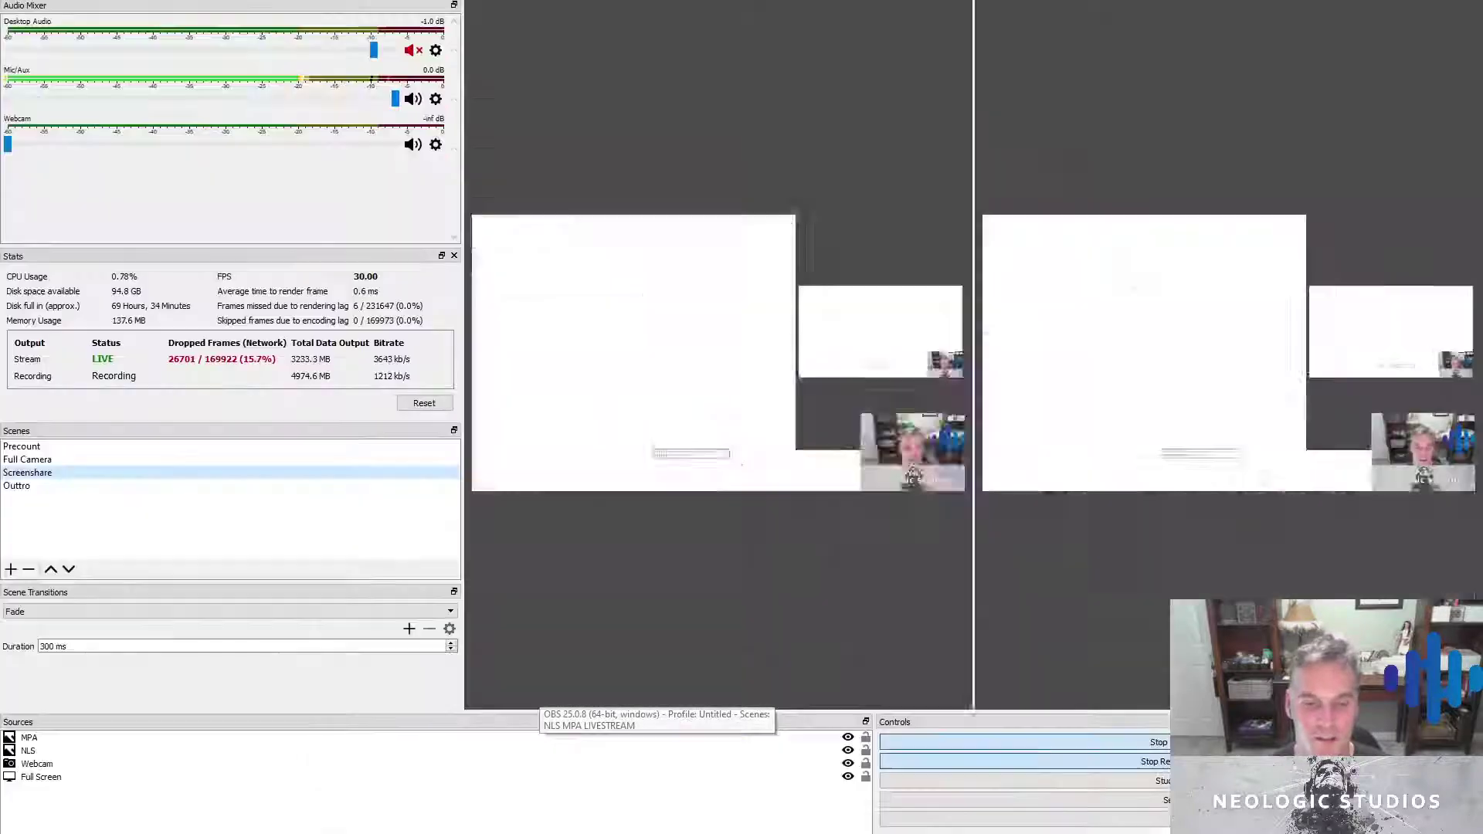
{"action": "left_click", "coordinate": [281, 486]}
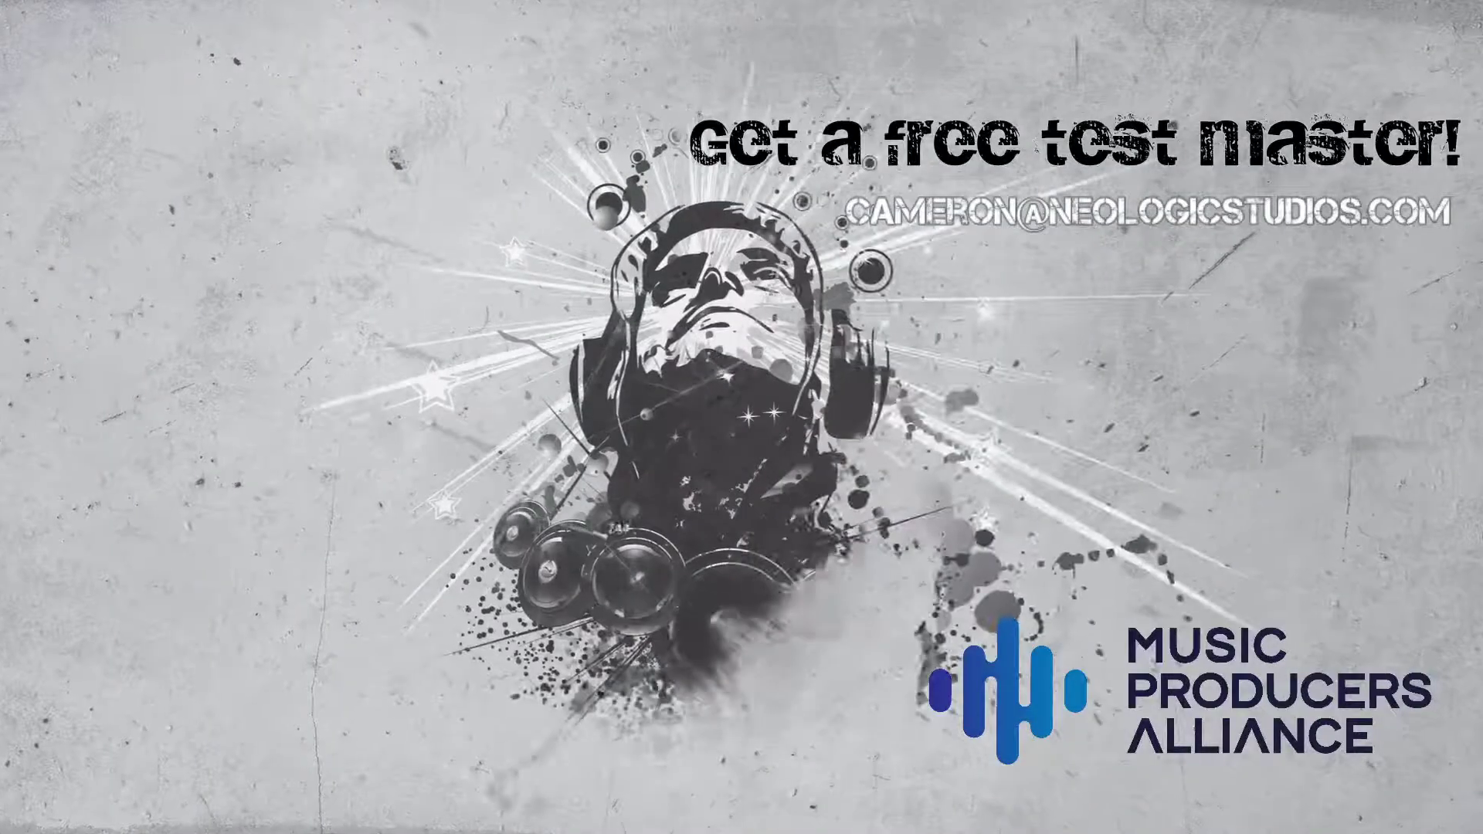